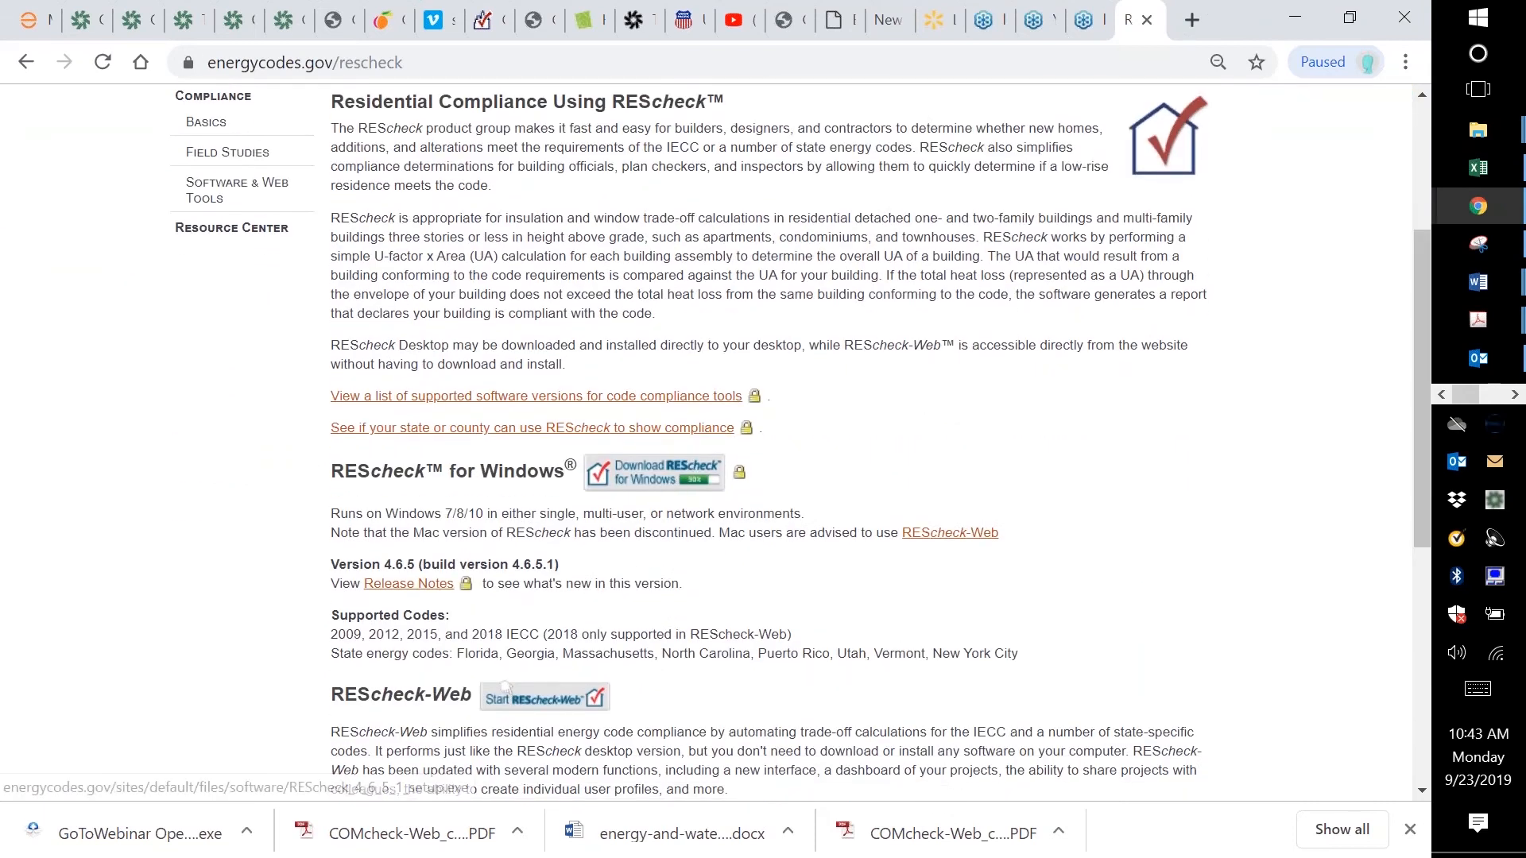
# - Start REScheck-Web, open the sample project last updated Aug 20, 2019 4:13:59 PM, and view its envelope assemblies
pyautogui.click(554, 703)
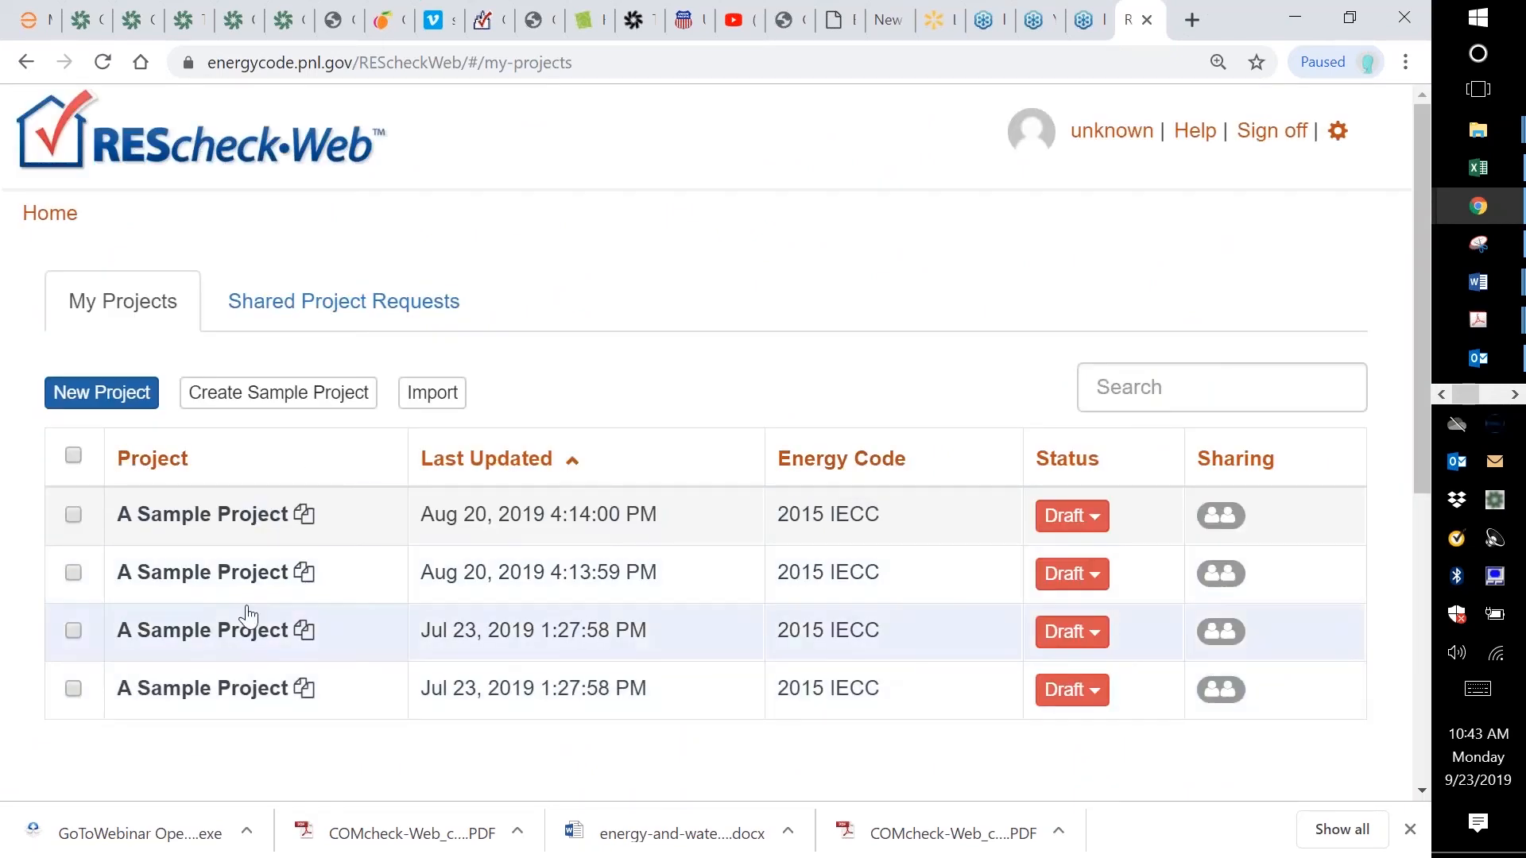
pyautogui.click(210, 574)
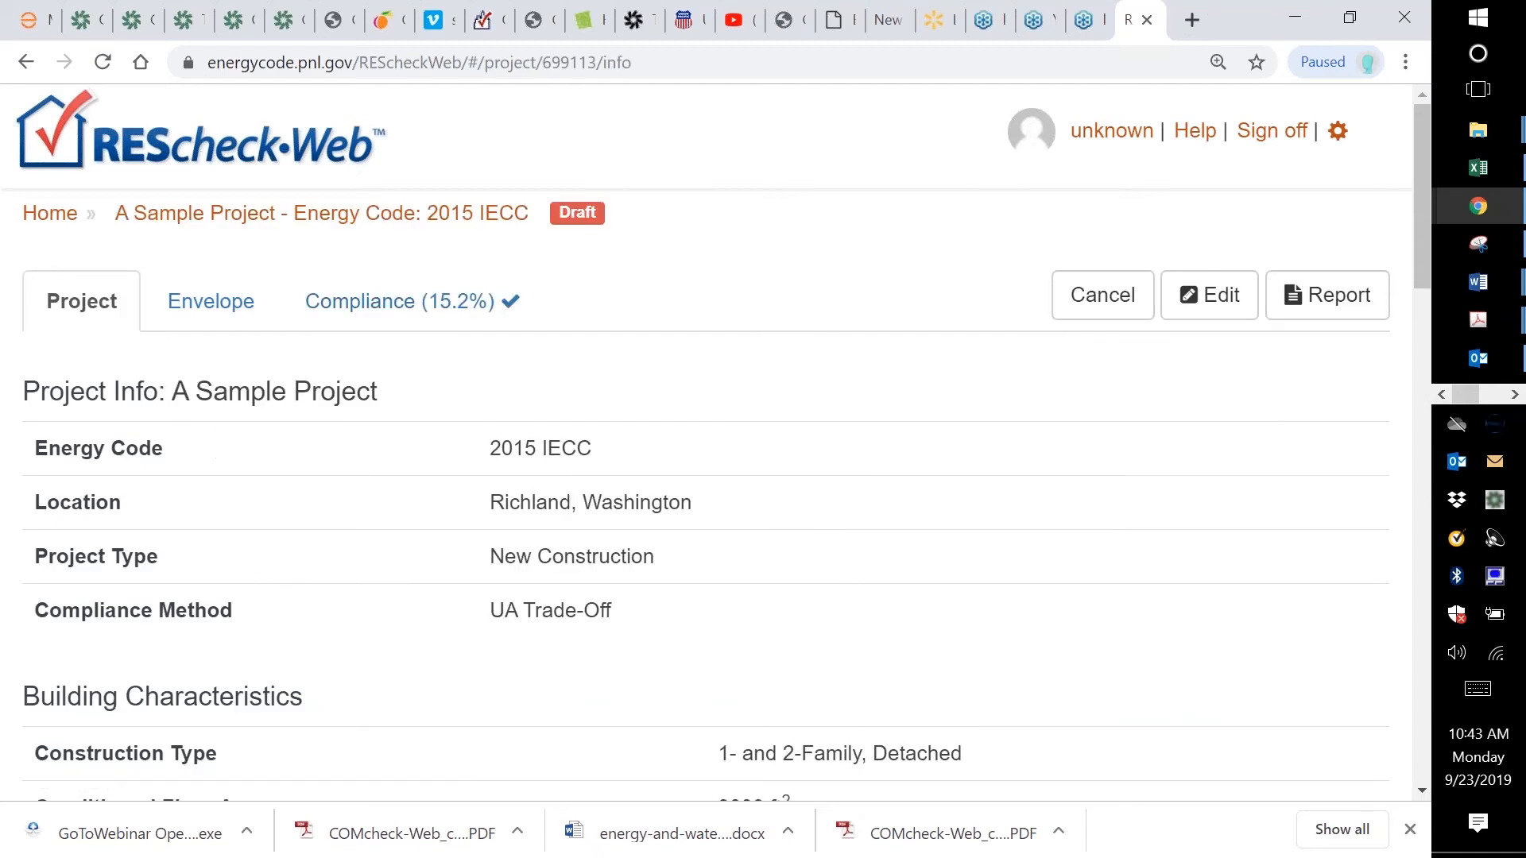
pyautogui.click(225, 312)
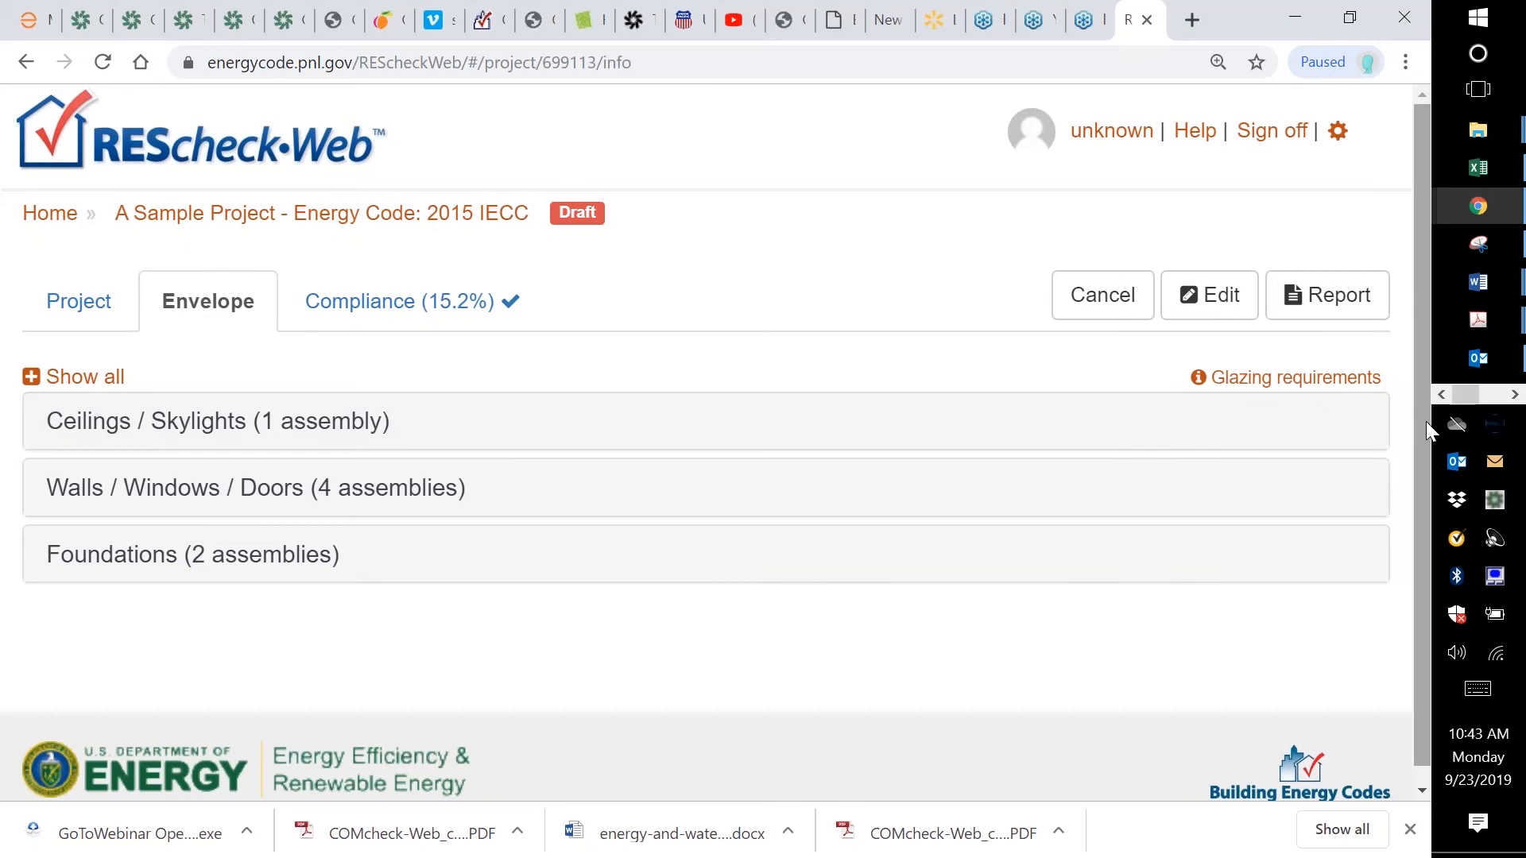
pyautogui.moveTo(1425, 421); pyautogui.dragTo(1424, 450)
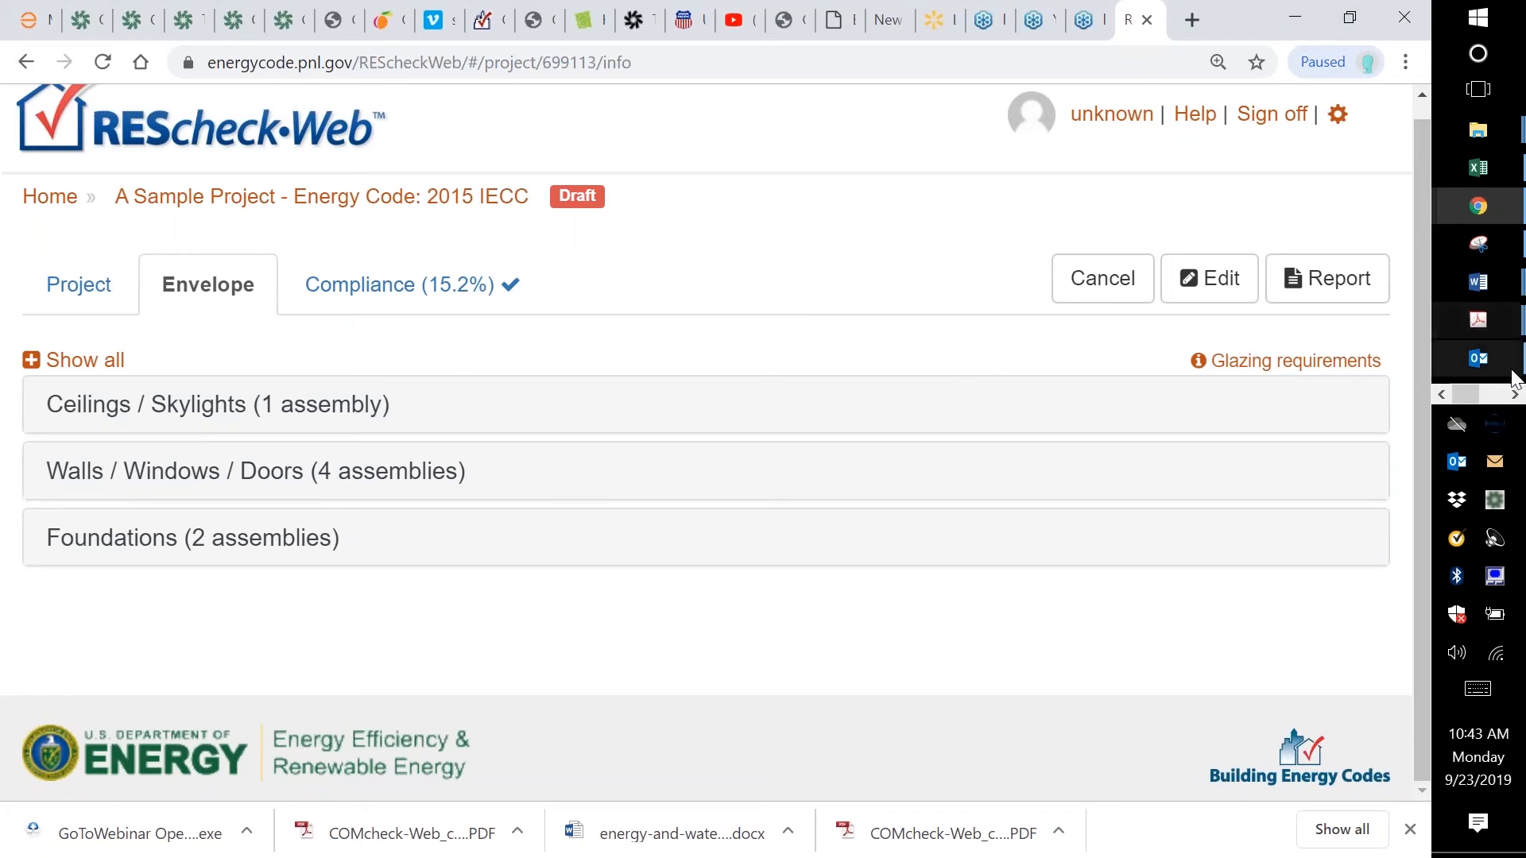
# - Switch to the REScheck 4.6.5 desktop program and start a new project without saving the changes to Untitled.rck
pyautogui.click(1515, 395)
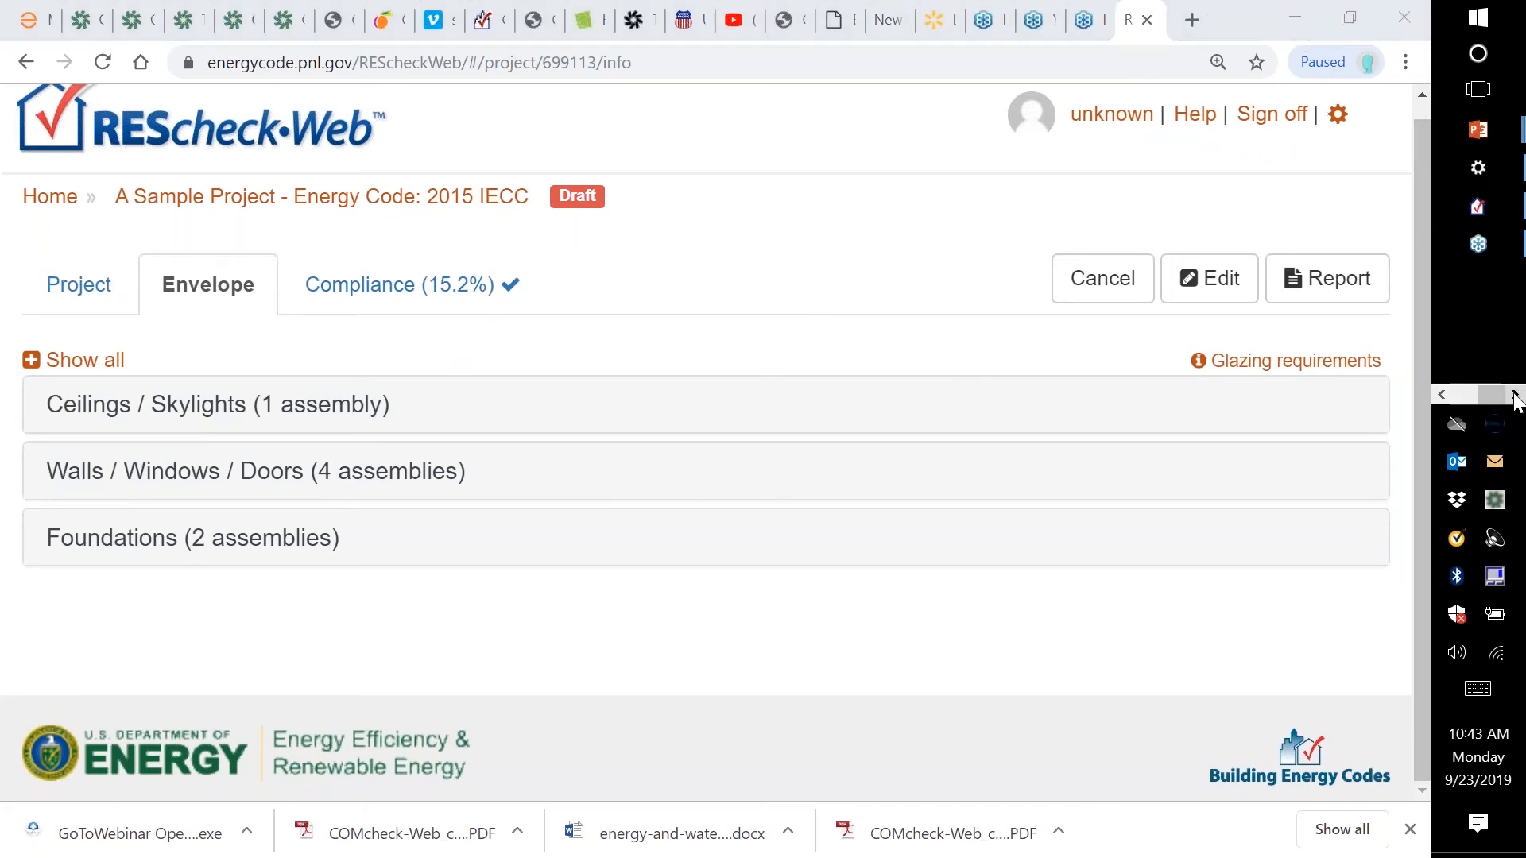
pyautogui.click(1477, 206)
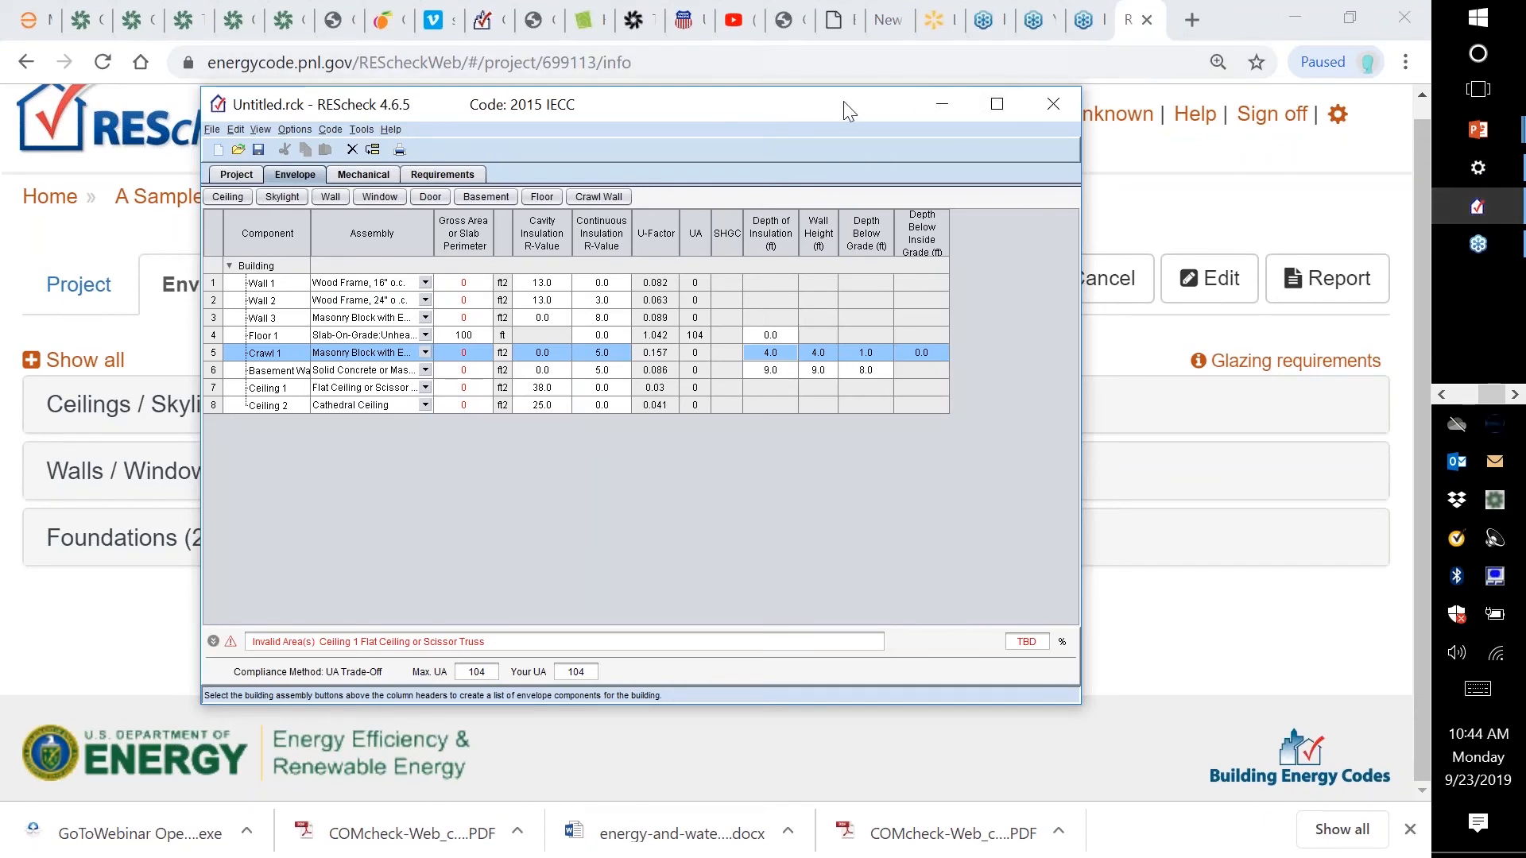
pyautogui.moveTo(844, 104); pyautogui.dragTo(950, 140)
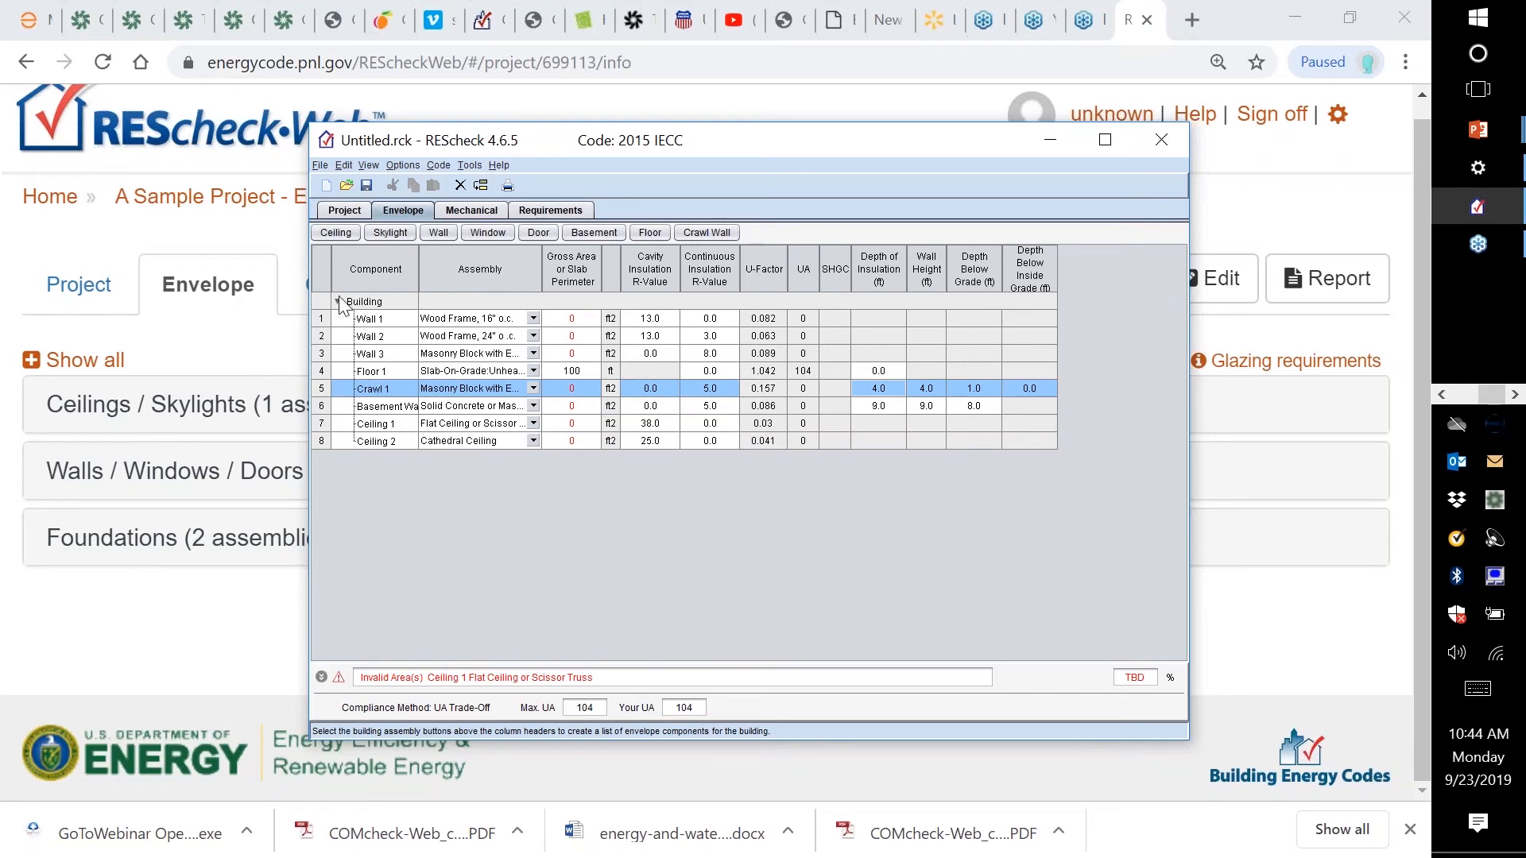
pyautogui.click(327, 184)
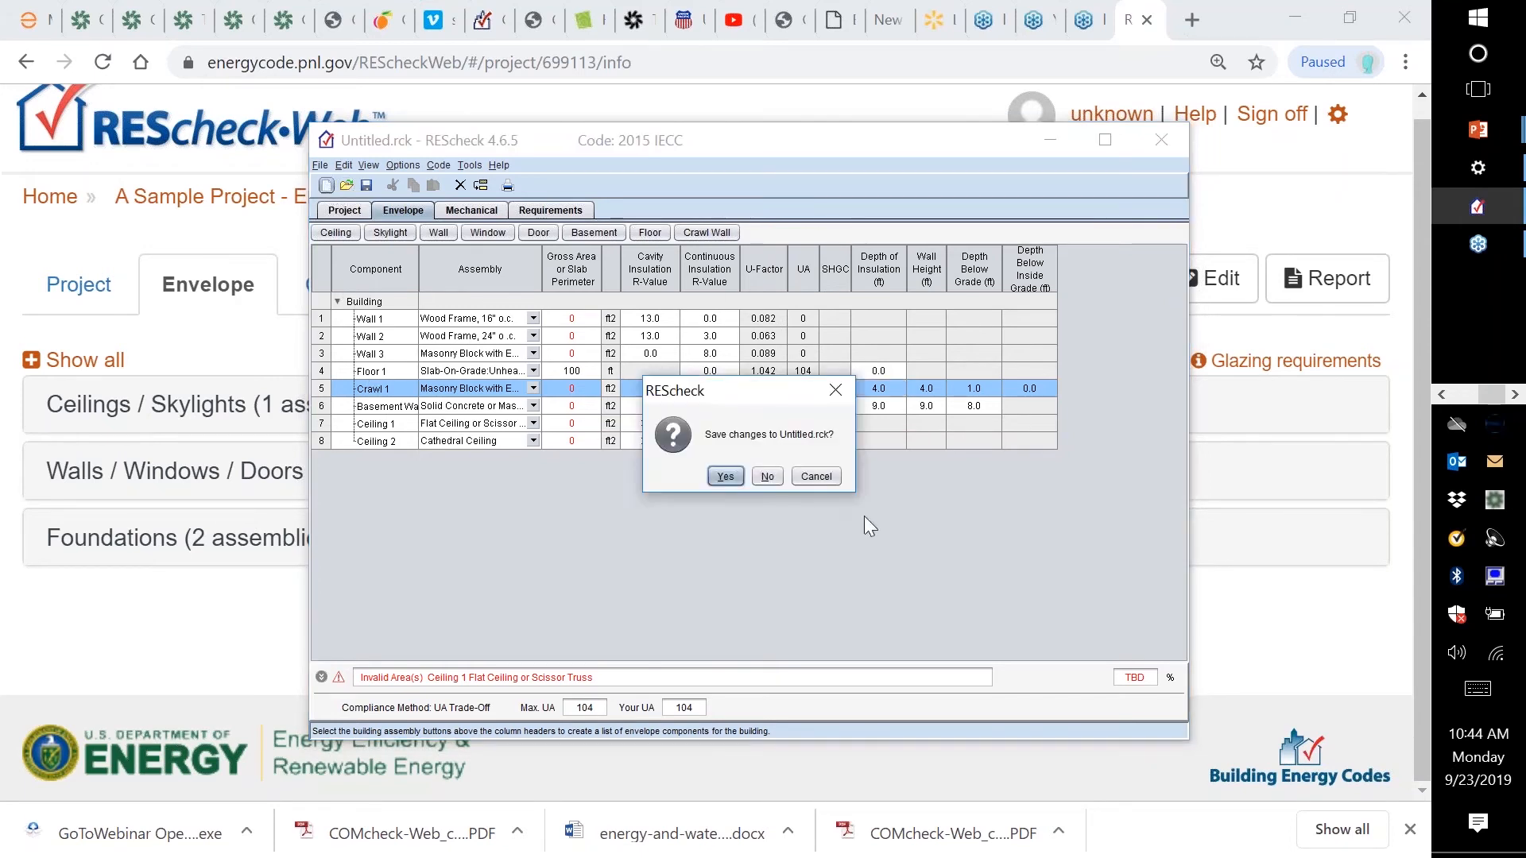
pyautogui.click(768, 477)
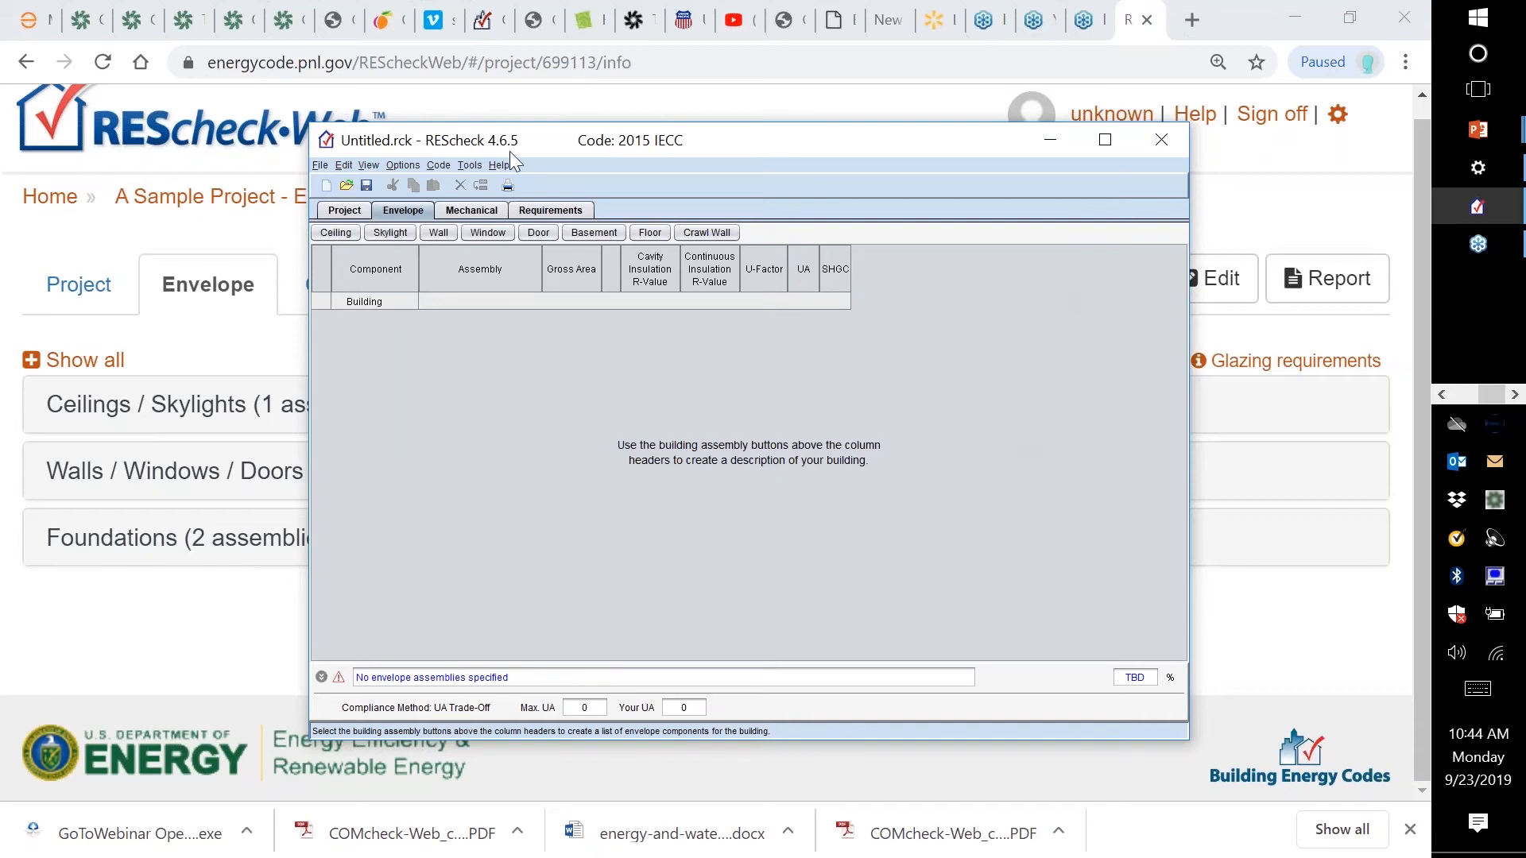
# - Select 2015 IECC as the new project's energy code and show its building envelope page
pyautogui.click(343, 213)
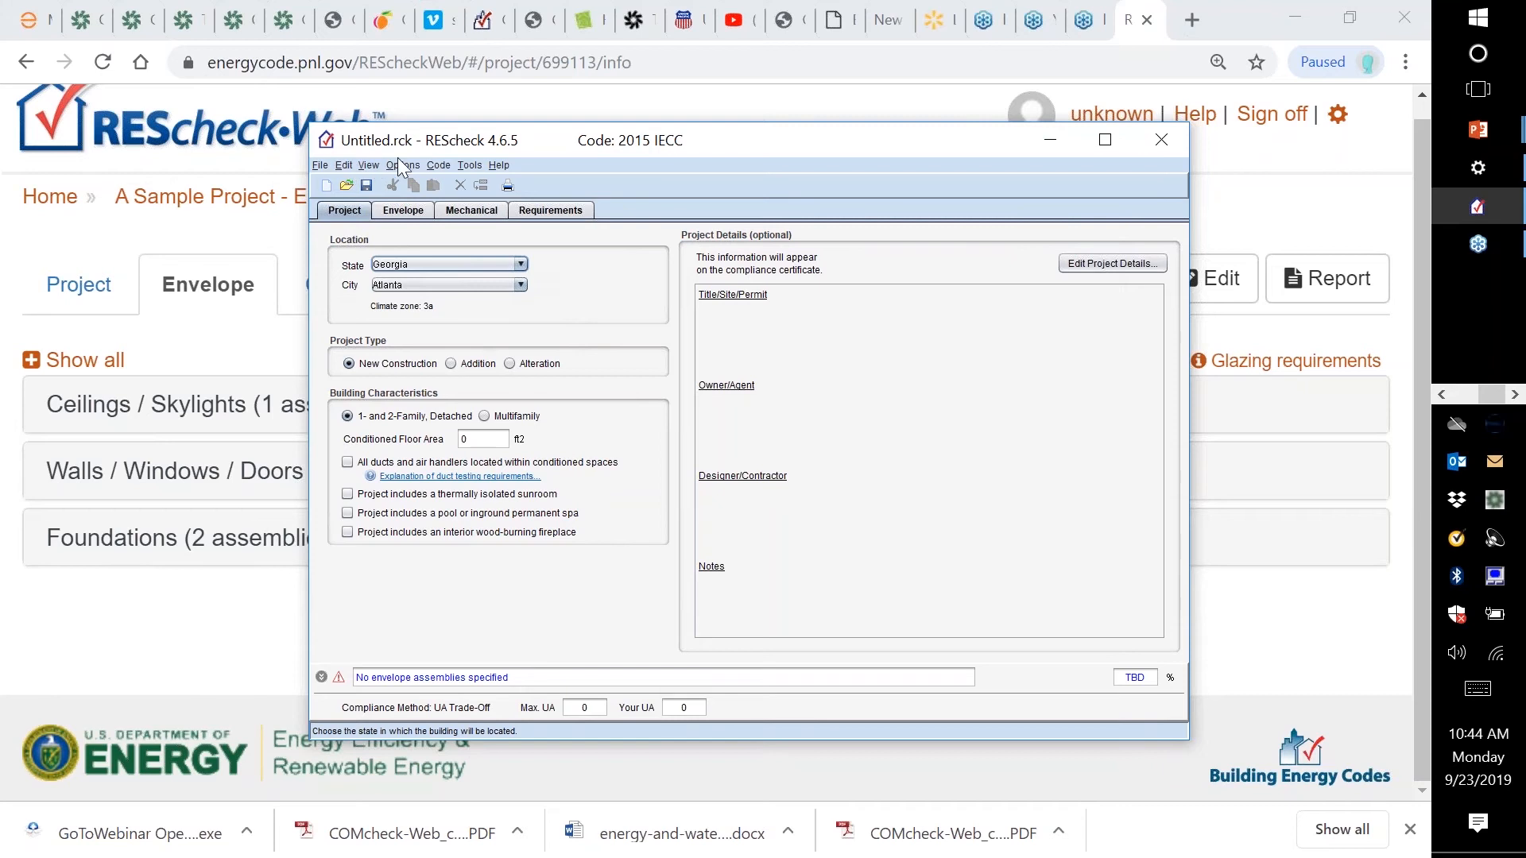
pyautogui.click(440, 167)
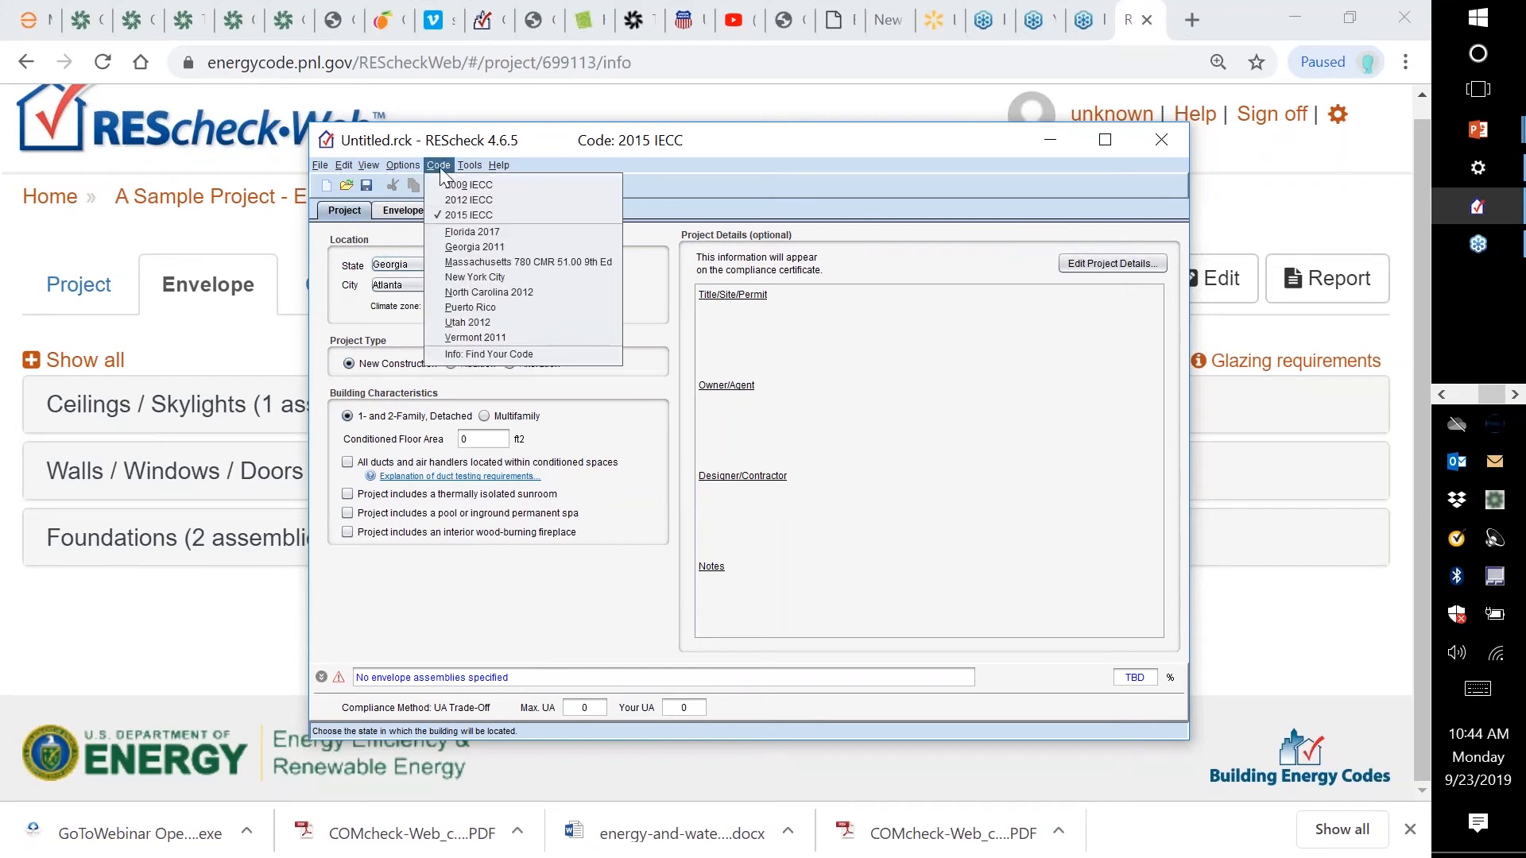
pyautogui.click(470, 216)
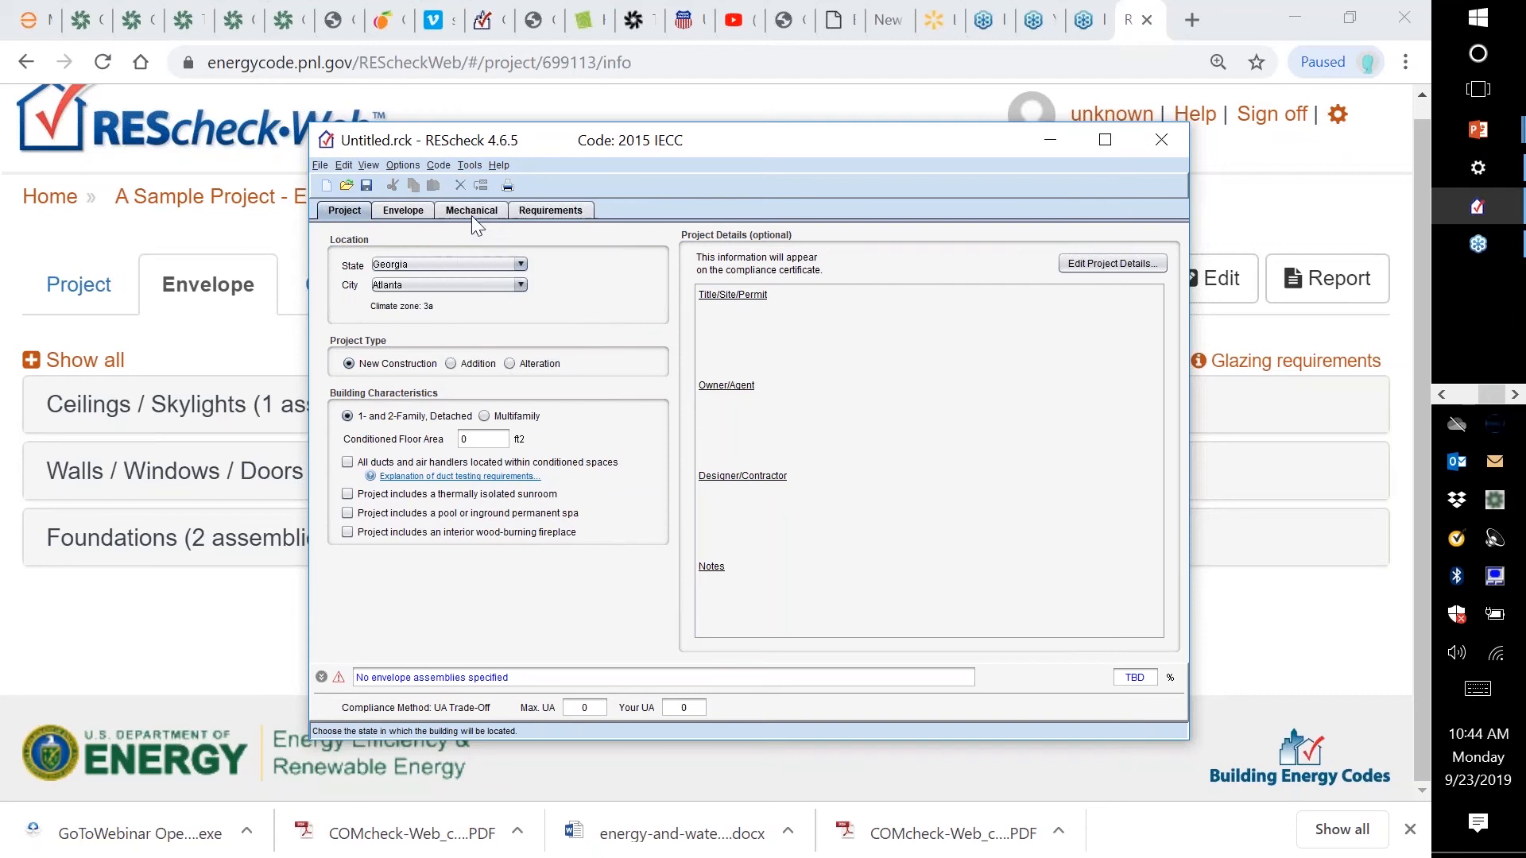
pyautogui.click(415, 218)
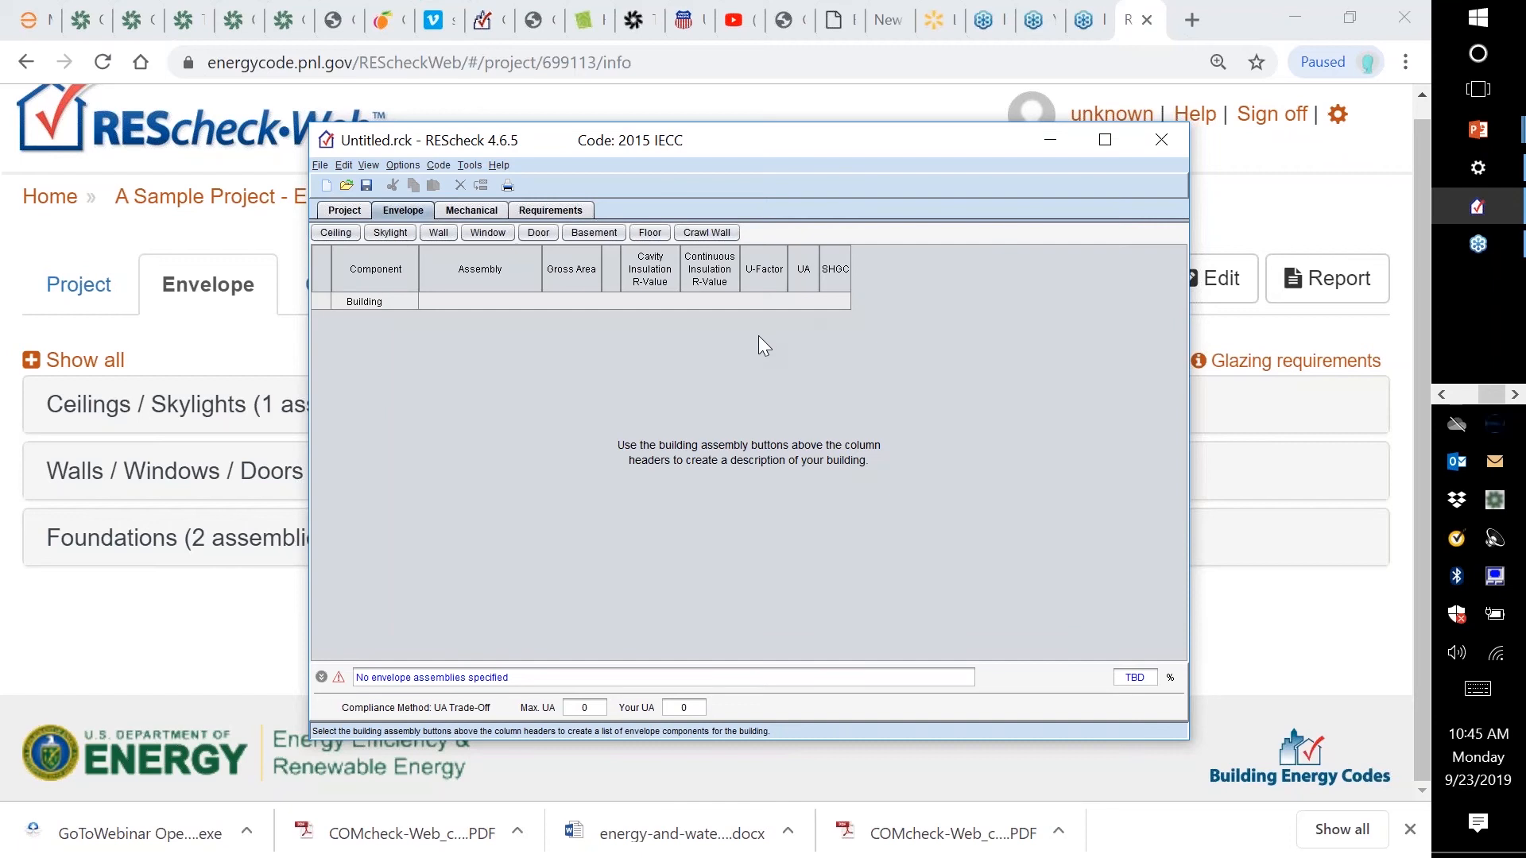
# - Switch to the Excel workbook GA UA Residential Energy Code Compliance Calculator_v3.xlsx and show the GA UA CZ3 Example sheet
pyautogui.click(1457, 397)
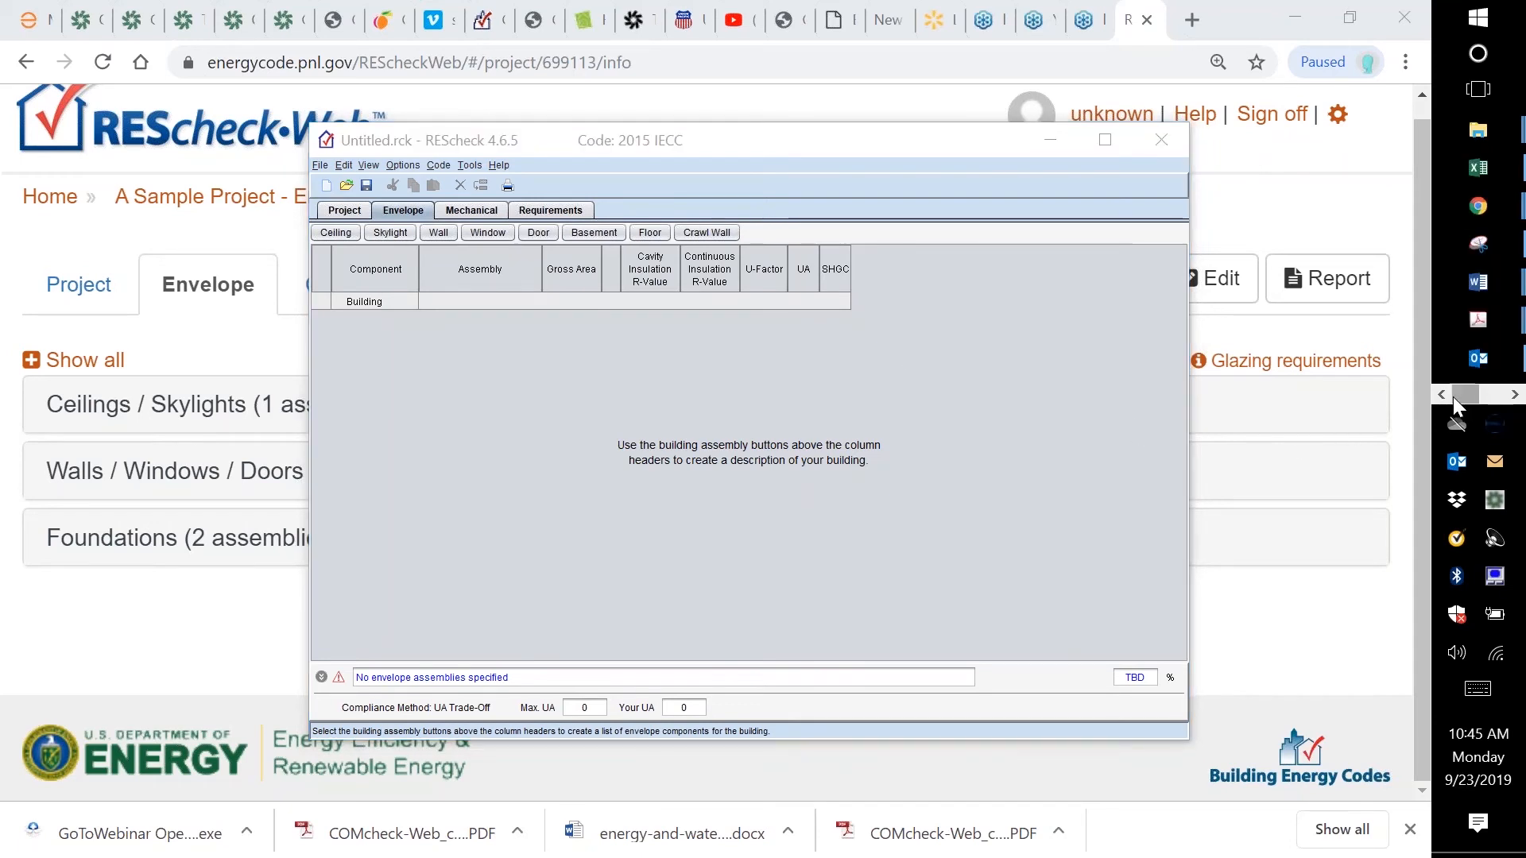
pyautogui.moveTo(1479, 170)
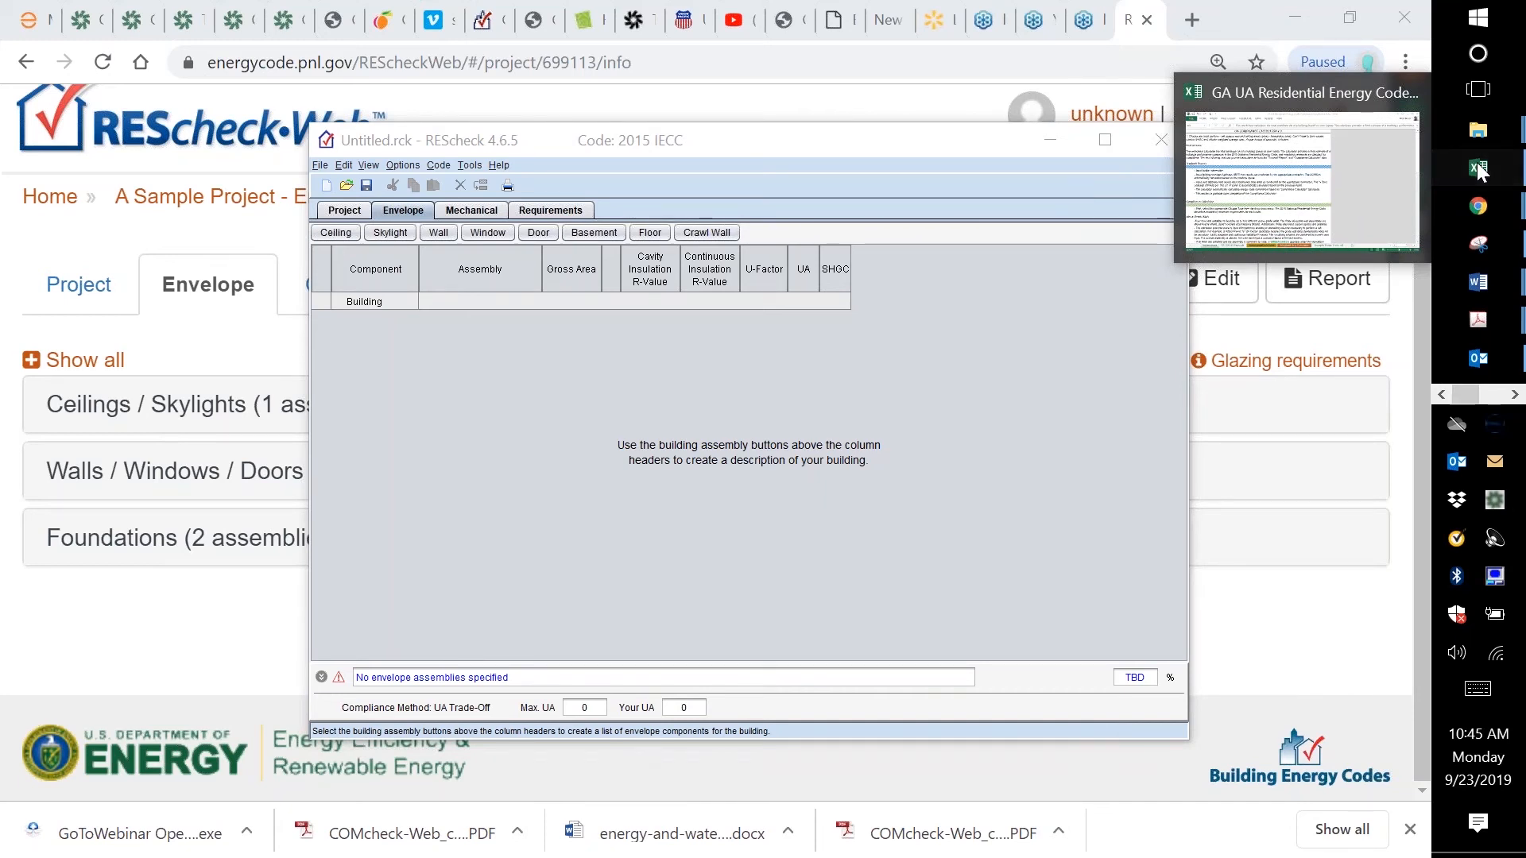
pyautogui.click(1478, 168)
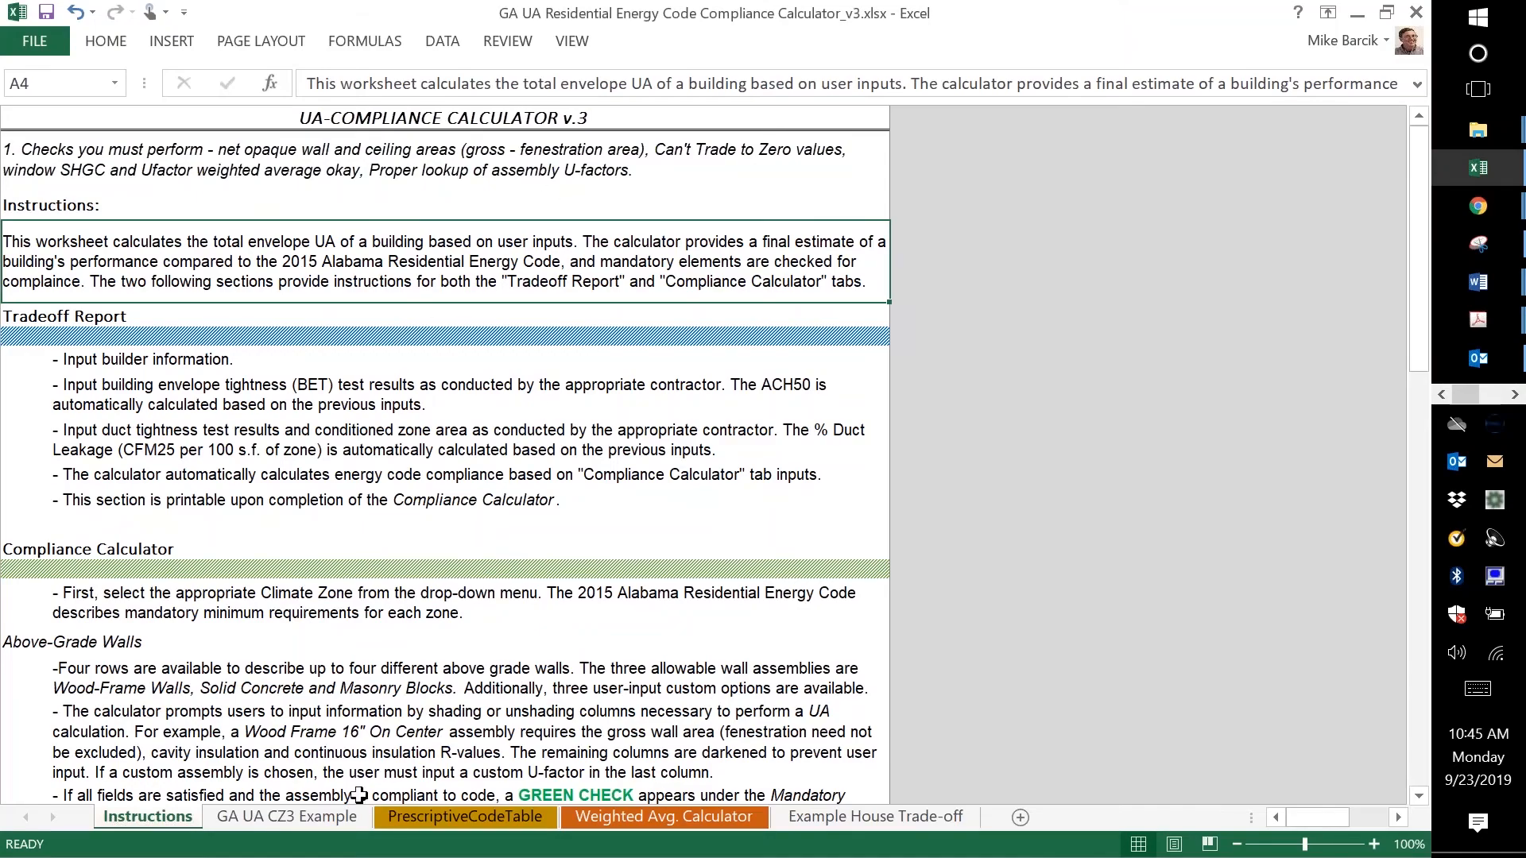
pyautogui.click(293, 819)
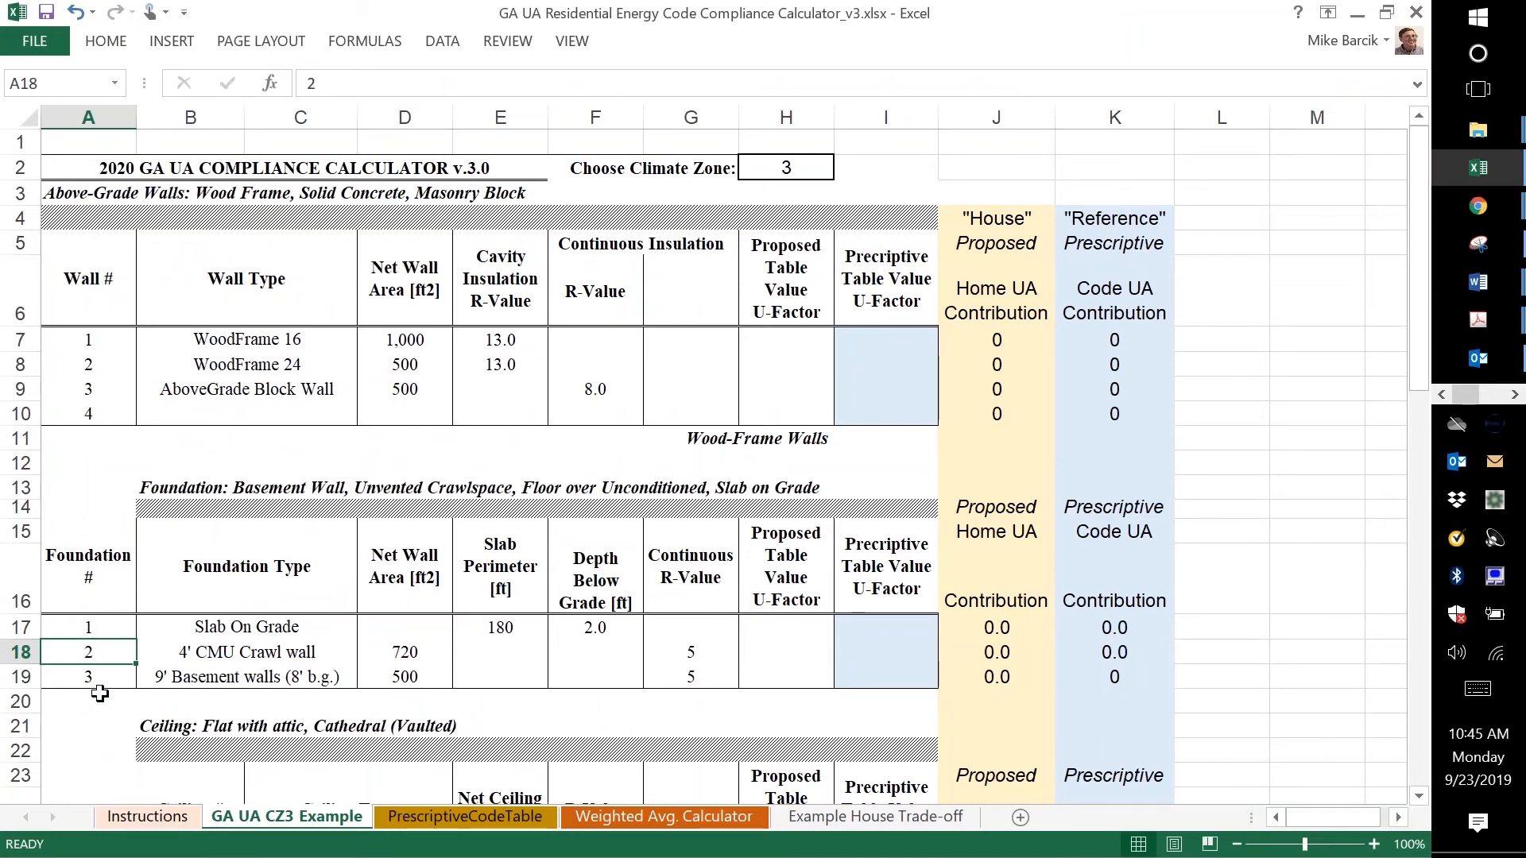
# - Examine the foundation and ceiling assembly tables on the GA UA CZ3 Example sheet, continuing down to the fenestration table
pyautogui.press('Down')
pyautogui.press('Down')
pyautogui.press('Down')
pyautogui.press('Down')
pyautogui.press('Down')
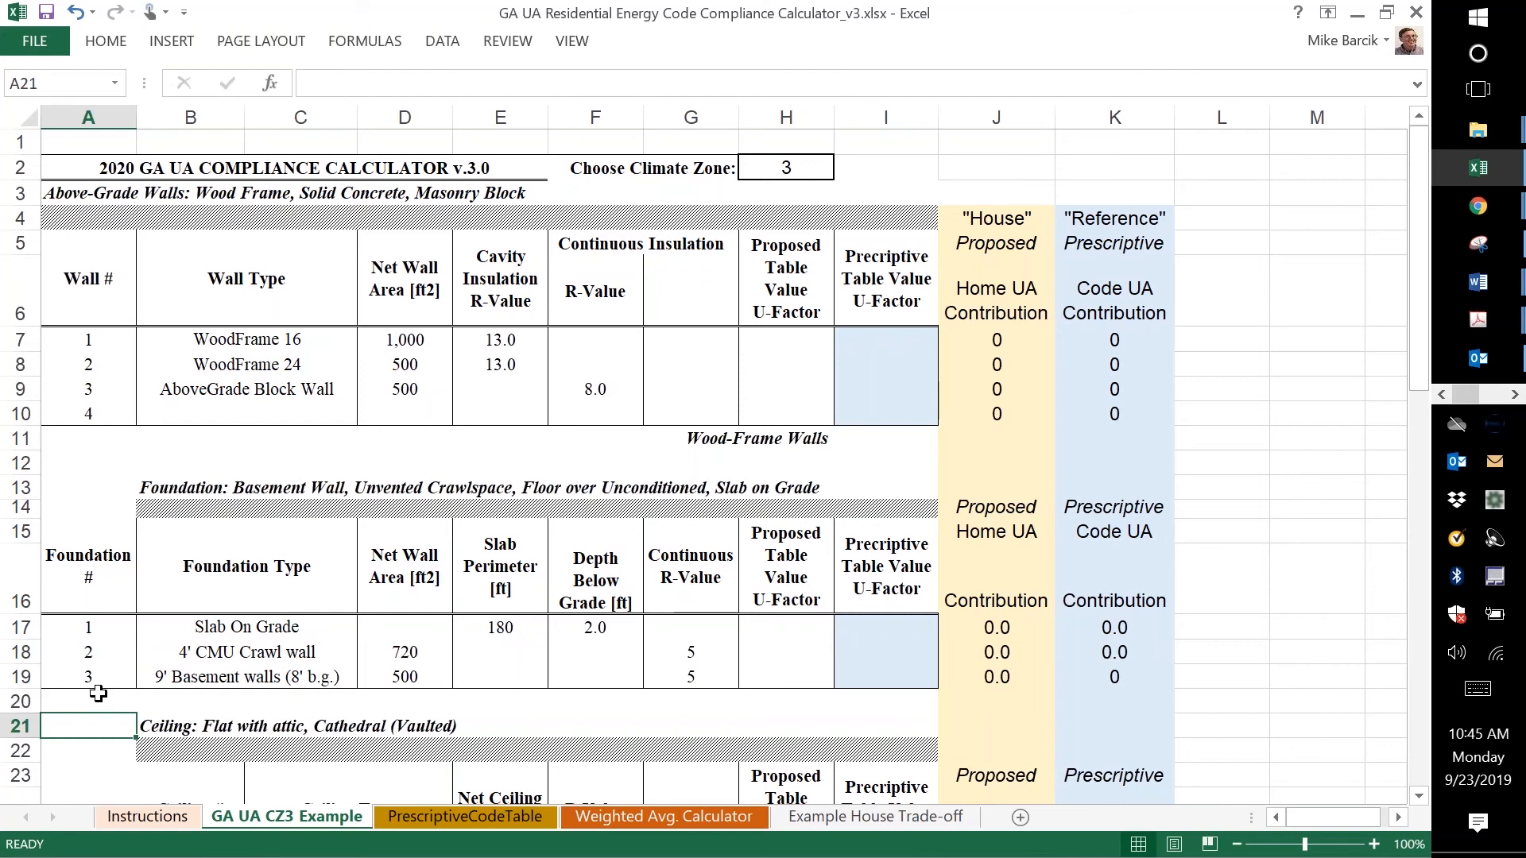
pyautogui.press('Down')
pyautogui.press('Down')
pyautogui.press('Down')
pyautogui.press('Down')
pyautogui.press('Down')
pyautogui.press('Down')
pyautogui.press('Down')
pyautogui.press('Down')
pyautogui.press('Up')
pyautogui.press('Up')
pyautogui.press('Up')
pyautogui.press('Up')
pyautogui.press('Up')
pyautogui.press('Up')
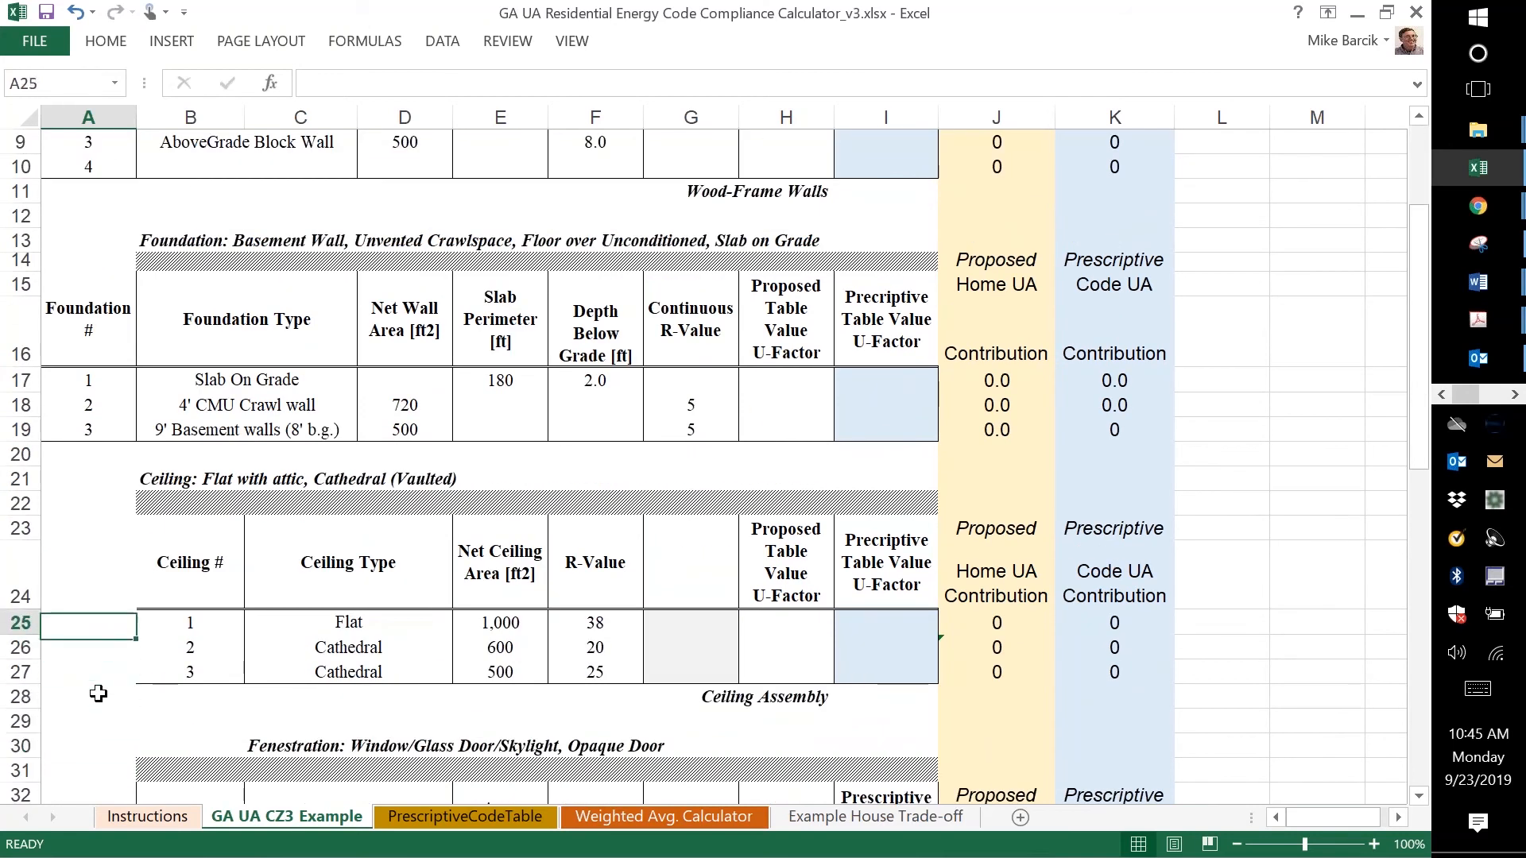
pyautogui.press('Down')
pyautogui.press('Down')
pyautogui.press('Down')
pyautogui.press('Down')
pyautogui.press('Down')
pyautogui.press('Down')
pyautogui.press('Down')
pyautogui.press('Down')
pyautogui.press('Down')
pyautogui.press('Down')
pyautogui.press('Down')
pyautogui.press('Down')
pyautogui.press('Down')
pyautogui.press('Down')
pyautogui.press('Down')
pyautogui.press('Down')
pyautogui.press('Down')
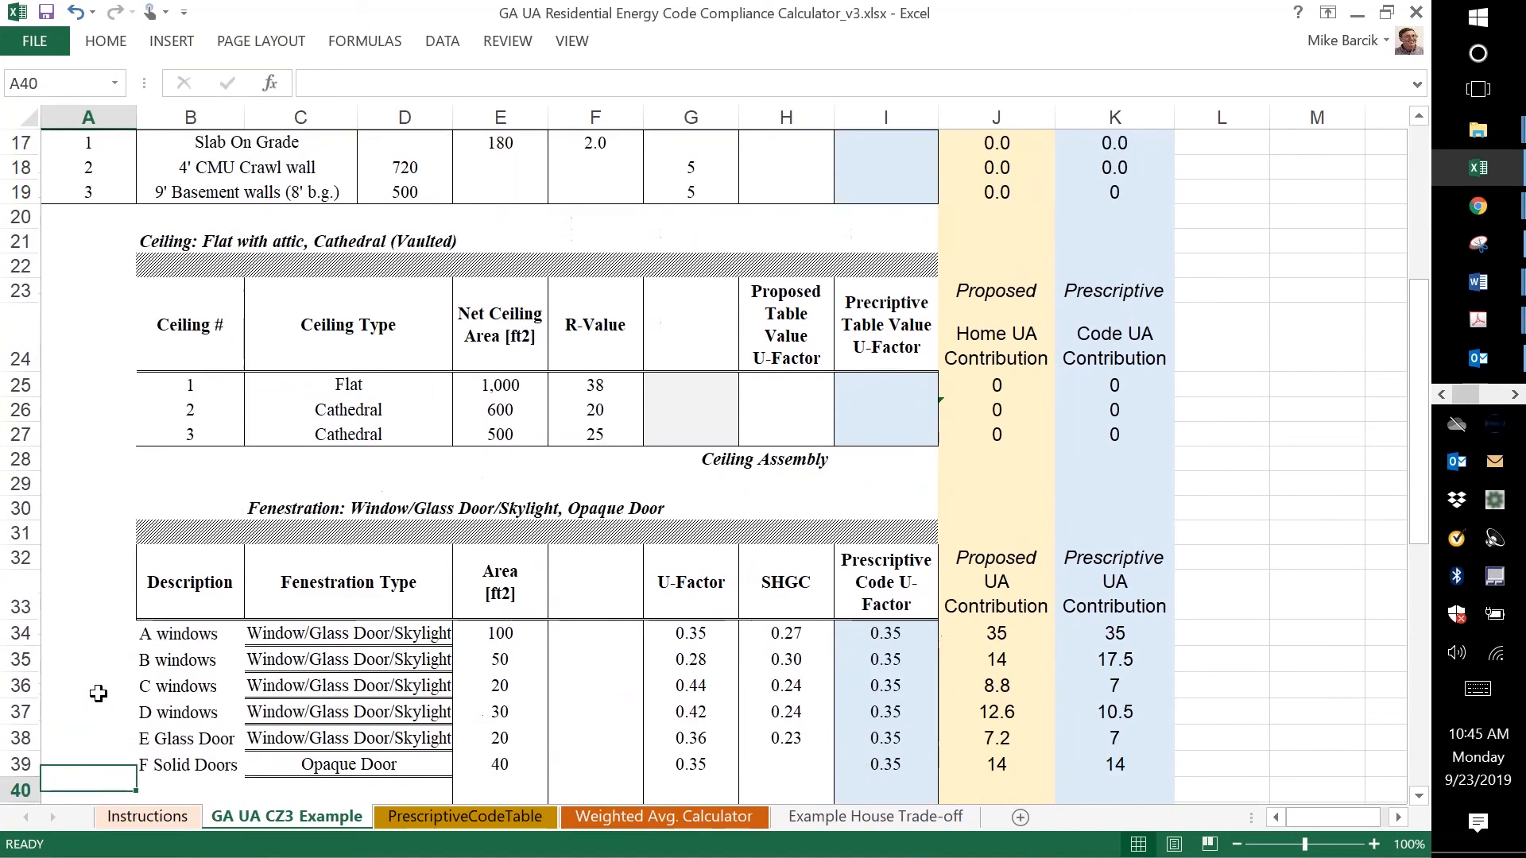
# - Examine the fenestration table, including the window and door rows, their areas, U-factors and SHGC, and the rows below
pyautogui.press('Down')
pyautogui.press('Down')
pyautogui.press('Down')
pyautogui.press('Down')
pyautogui.press('Down')
pyautogui.press('Down')
pyautogui.press('Down')
pyautogui.press('Down')
pyautogui.press('Down')
pyautogui.press('Down')
pyautogui.press('Down')
pyautogui.press('Down')
pyautogui.press('Down')
pyautogui.press('Down')
pyautogui.press('Down')
pyautogui.press('Down')
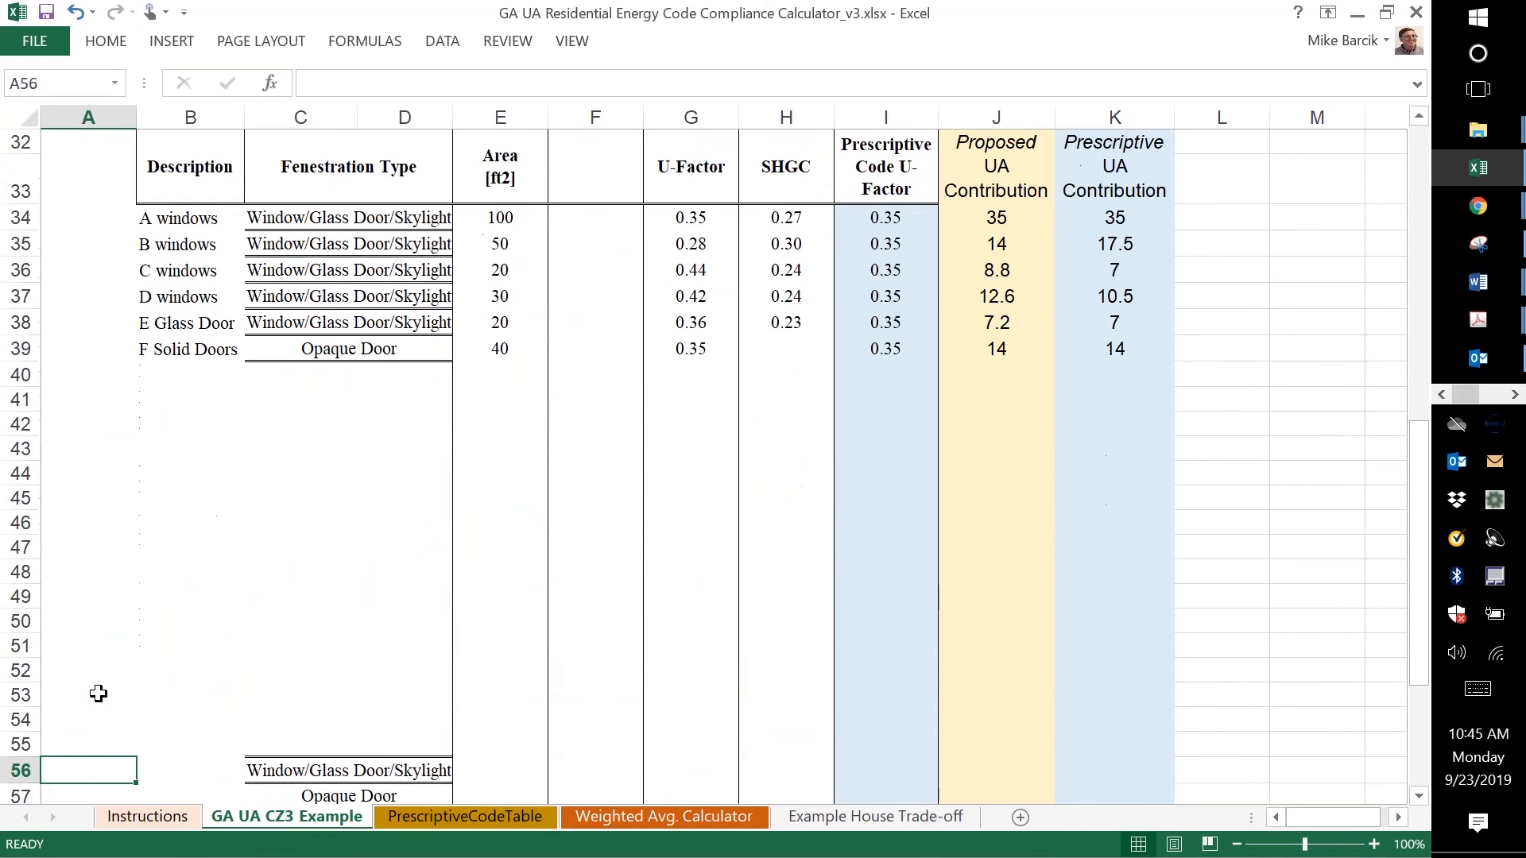
pyautogui.press('Up')
pyautogui.press('Up')
pyautogui.press('Up')
pyautogui.press('Up')
pyautogui.press('Up')
pyautogui.press('Up')
pyautogui.press('Up')
pyautogui.press('Up')
pyautogui.press('Up')
pyautogui.press('Up')
pyautogui.press('Up')
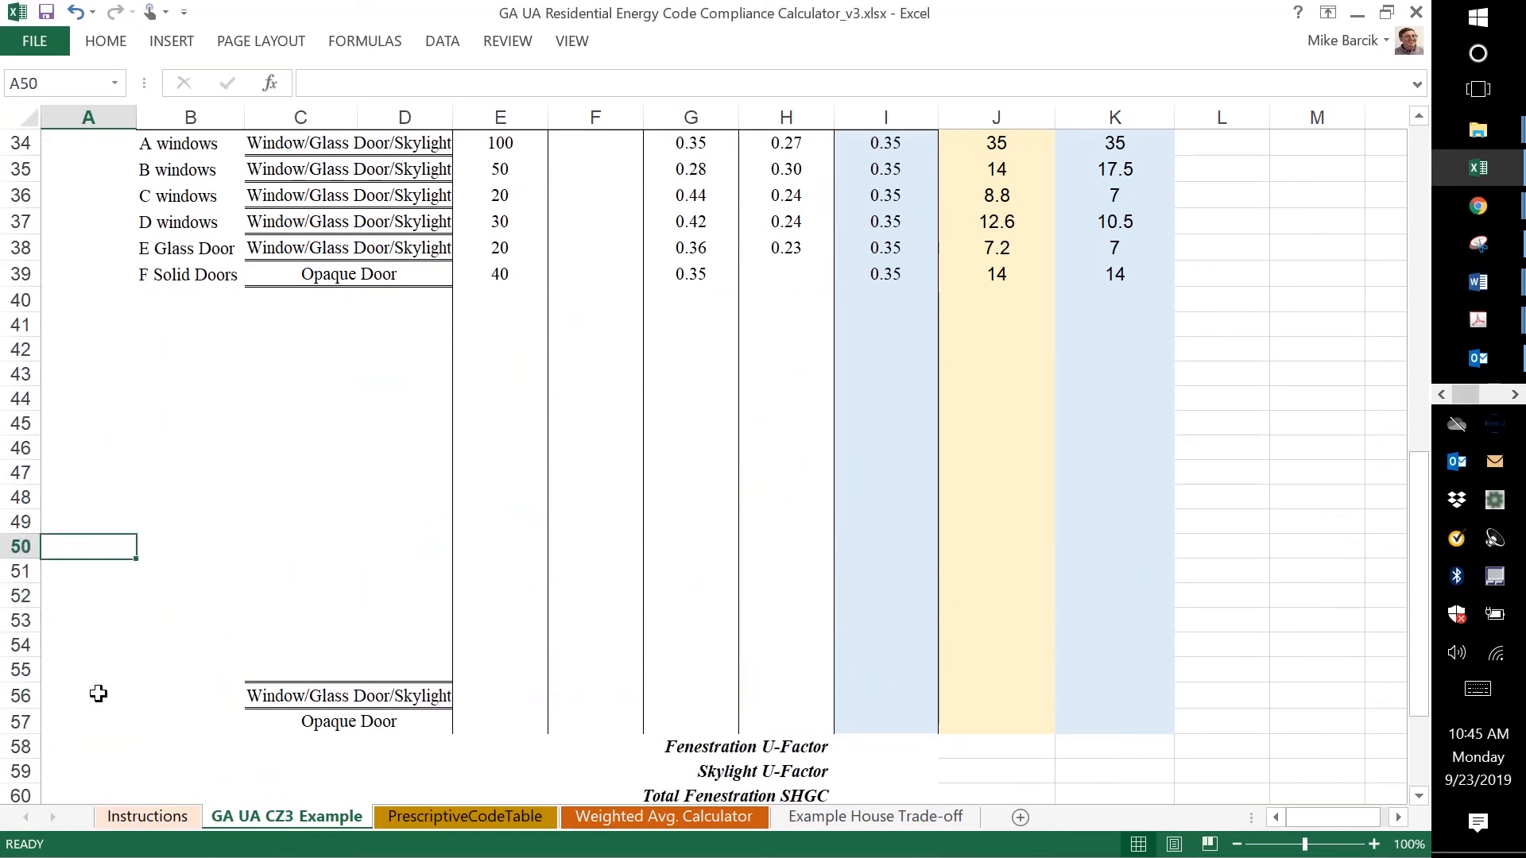
pyautogui.press('Up')
pyautogui.press('Up')
pyautogui.press('Up')
pyautogui.press('Up')
pyautogui.press('Up')
pyautogui.press('Up')
pyautogui.press('Up')
pyautogui.press('Up')
pyautogui.press('Up')
pyautogui.press('Up')
pyautogui.press('Up')
pyautogui.press('Up')
pyautogui.press('Up')
pyautogui.press('Up')
pyautogui.press('Up')
pyautogui.press('Up')
pyautogui.press('Up')
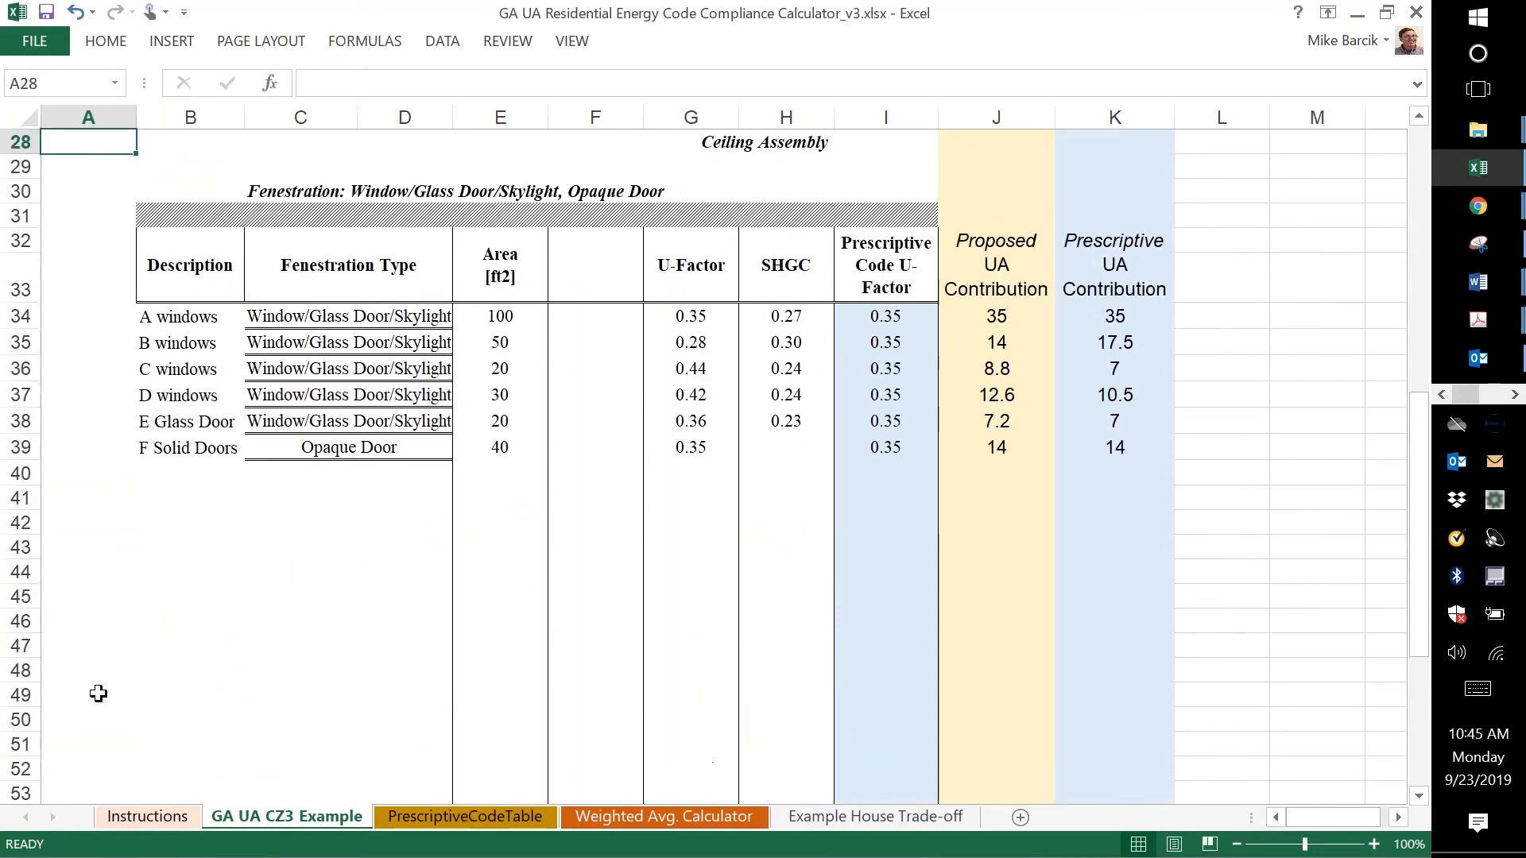
pyautogui.press('Down')
pyautogui.press('Down')
pyautogui.press('Down')
pyautogui.press('Down')
pyautogui.press('Down')
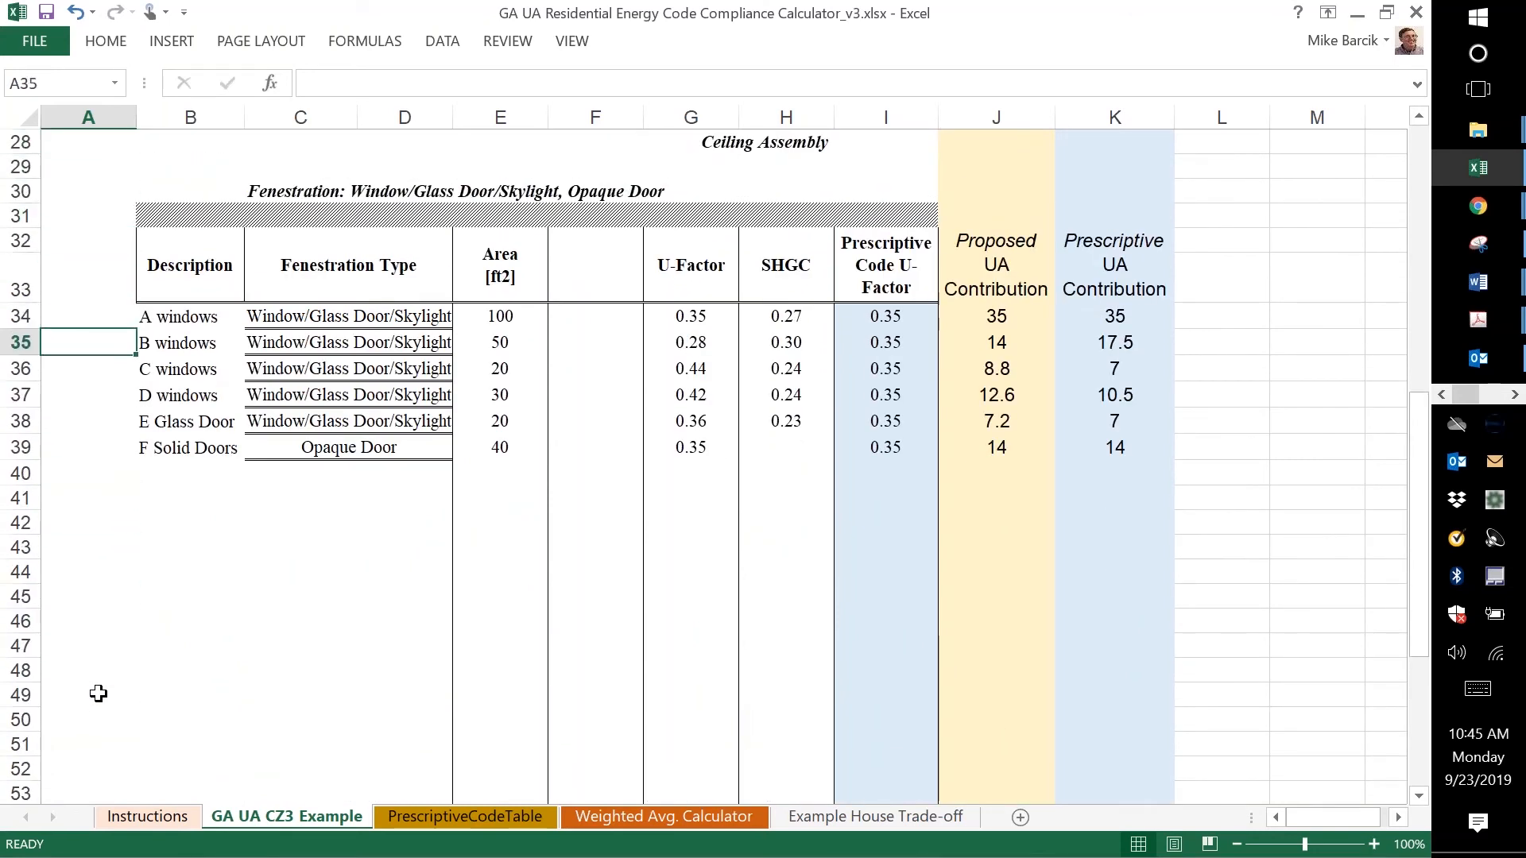
pyautogui.press('Up')
pyautogui.press('Right')
pyautogui.press('Right')
pyautogui.press('Right')
pyautogui.press('Left')
pyautogui.press('Left')
pyautogui.press('Left')
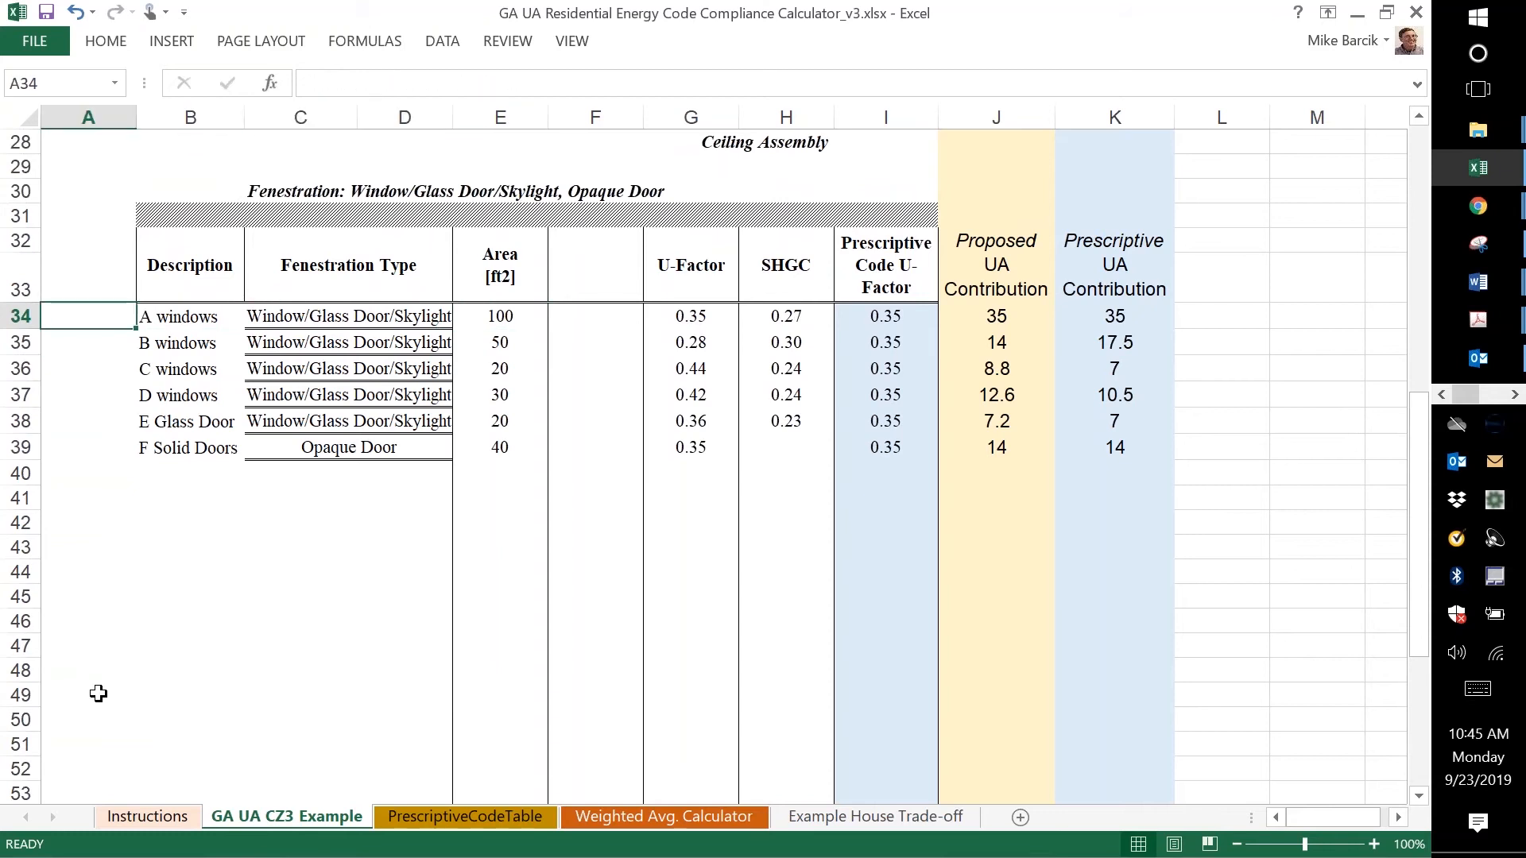
# - Go back up the sheet to review the ceiling, foundation and above-grade wall tables
pyautogui.press('Up')
pyautogui.press('Up')
pyautogui.press('Up')
pyautogui.press('Up')
pyautogui.press('Up')
pyautogui.press('Up')
pyautogui.press('Up')
pyautogui.press('Up')
pyautogui.press('Up')
pyautogui.press('Up')
pyautogui.press('Up')
pyautogui.press('Up')
pyautogui.press('Up')
pyautogui.press('Up')
pyautogui.press('Up')
pyautogui.press('Up')
pyautogui.press('Up')
pyautogui.press('Up')
pyautogui.press('Up')
pyautogui.press('Up')
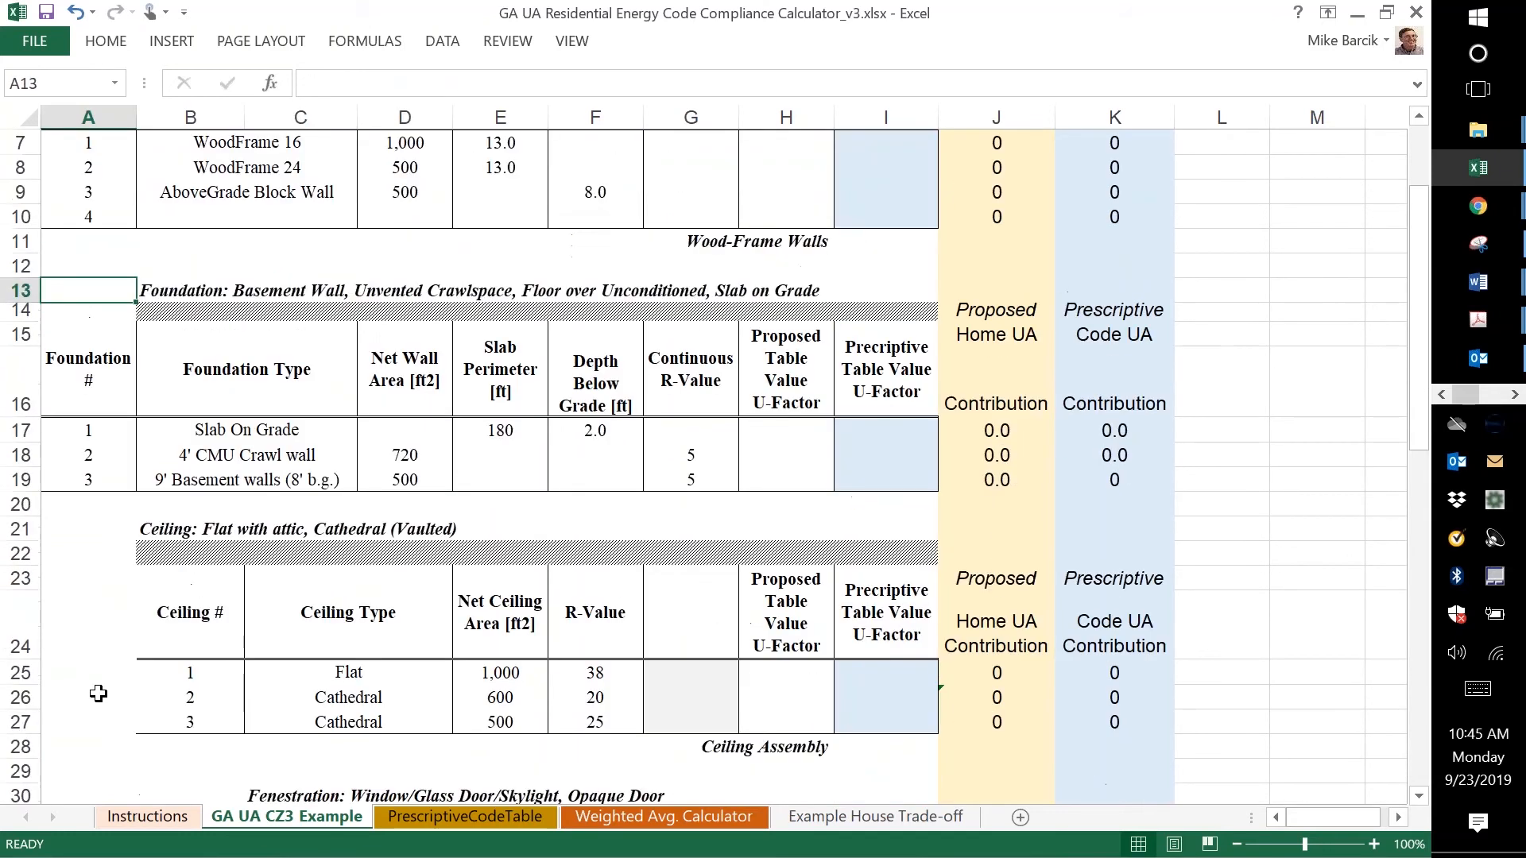
# - Rename the GA UA CZ3 Example sheet as GA UA CZ3 Trade-off
pyautogui.doubleClick(304, 819)
pyautogui.click(308, 817)
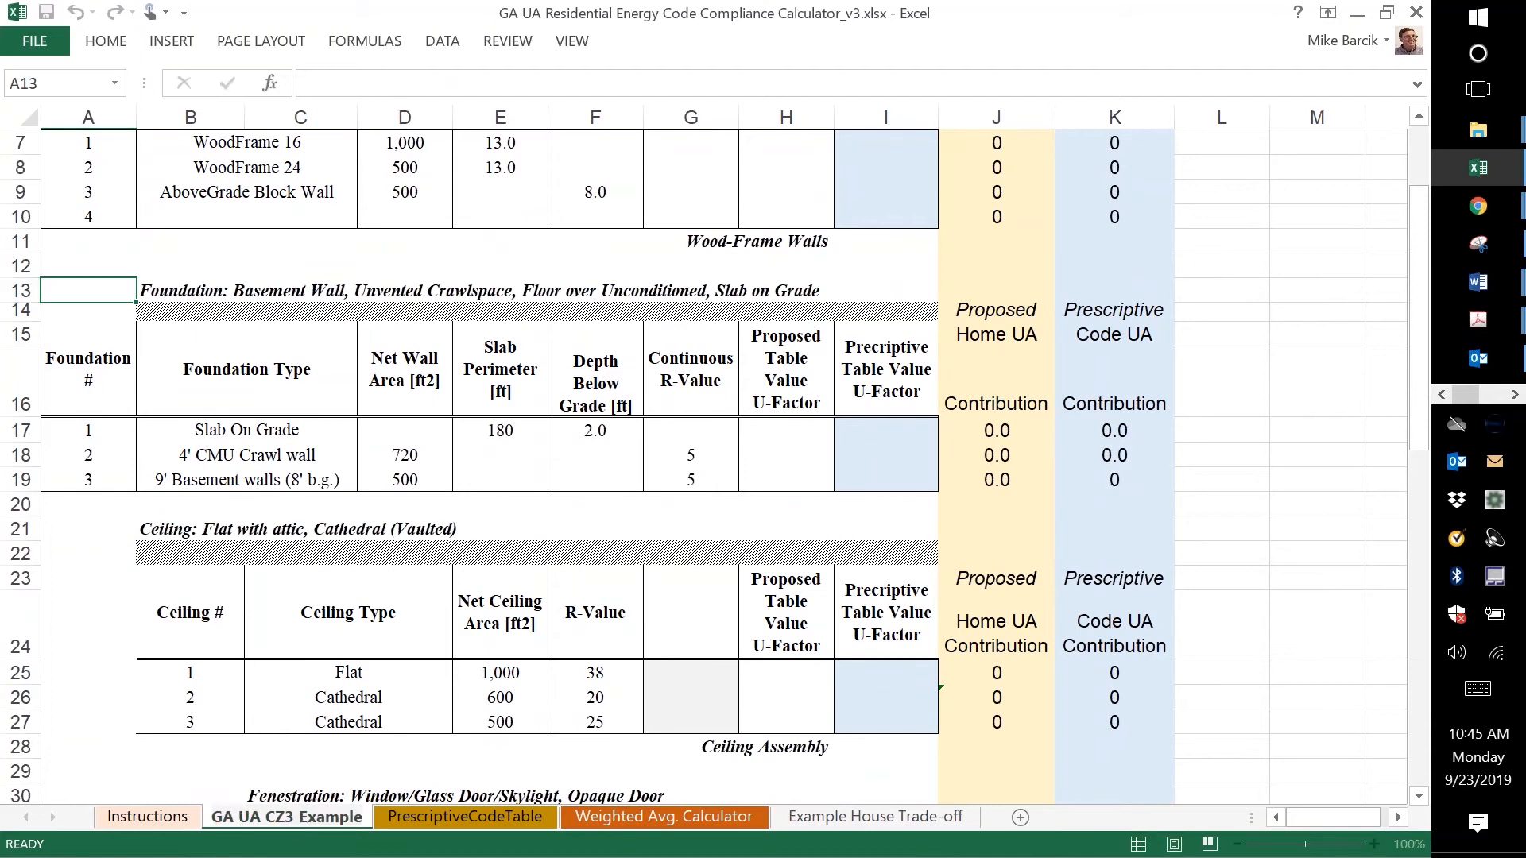
pyautogui.moveTo(302, 817); pyautogui.dragTo(362, 819)
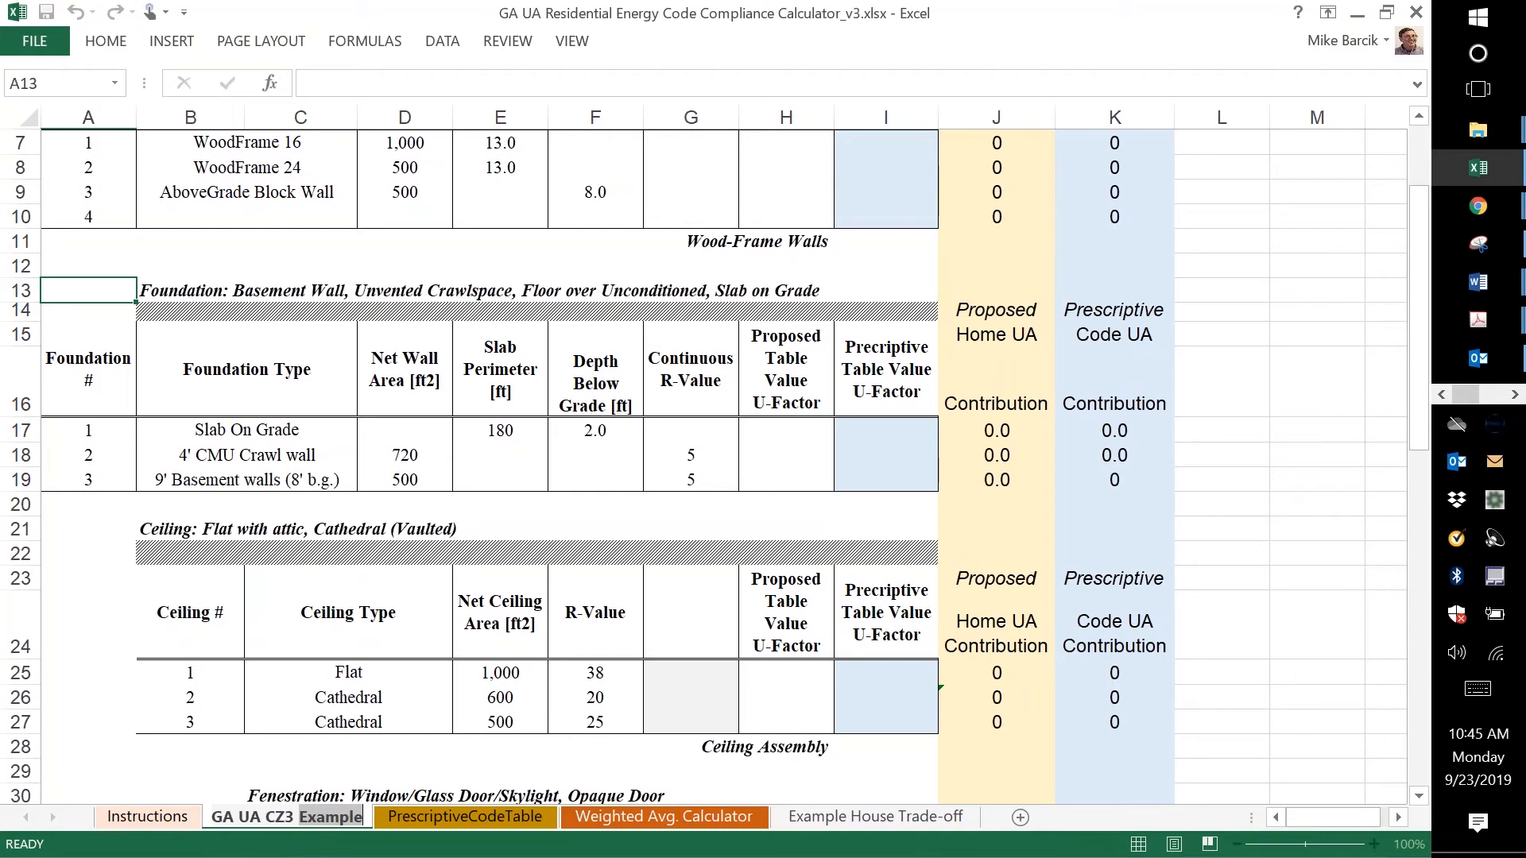
pyautogui.write('Trade')
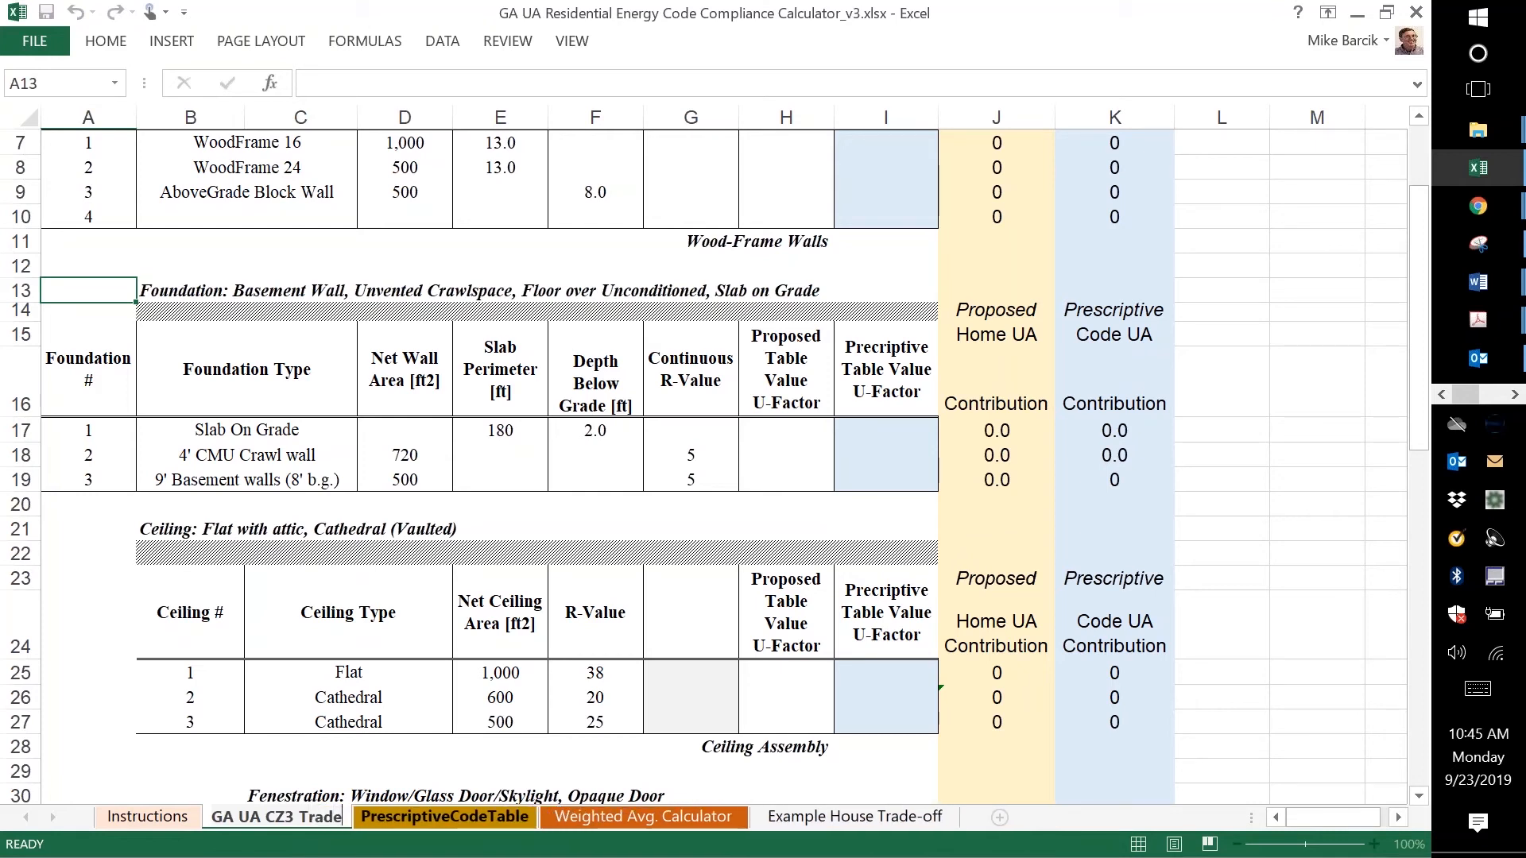
pyautogui.write('-off')
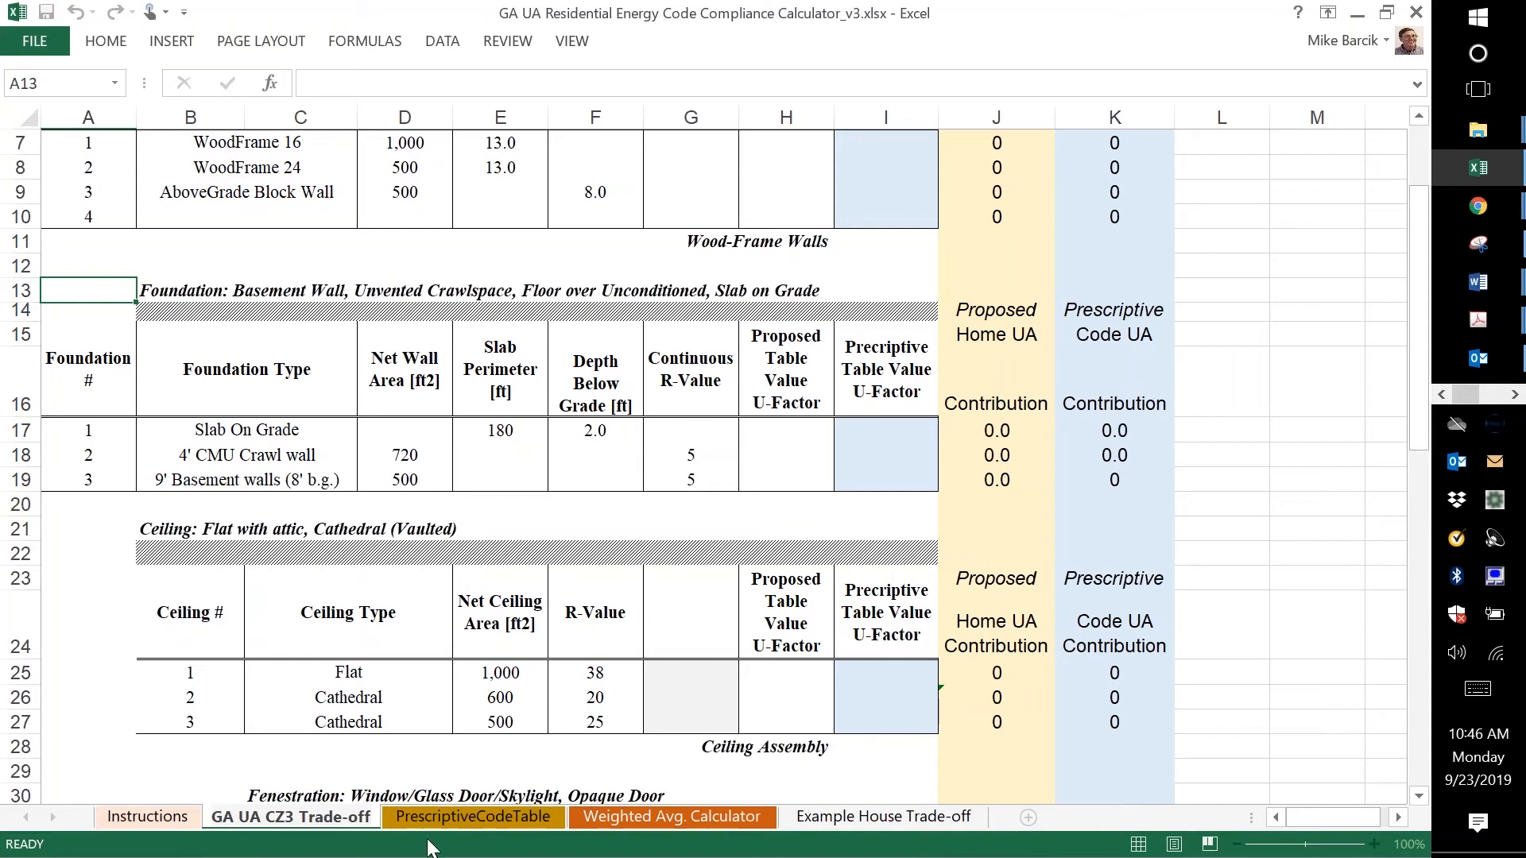
pyautogui.click(231, 763)
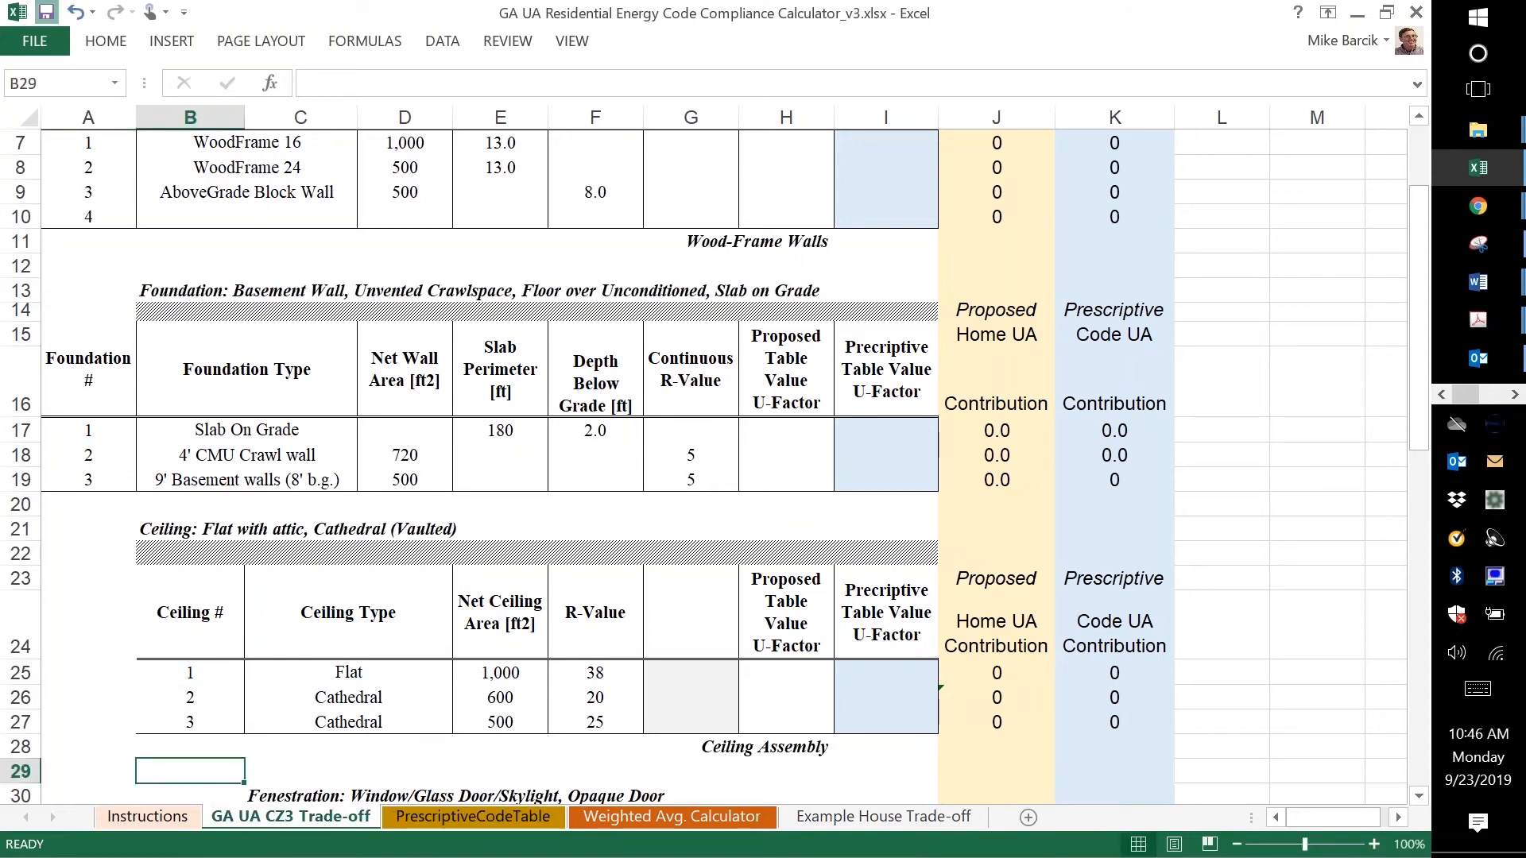
# - Examine the prescriptive R-value and U-factor tables and Table R402.1.6 minimum insulation values on the PrescriptiveCodeTable sheet
pyautogui.click(509, 819)
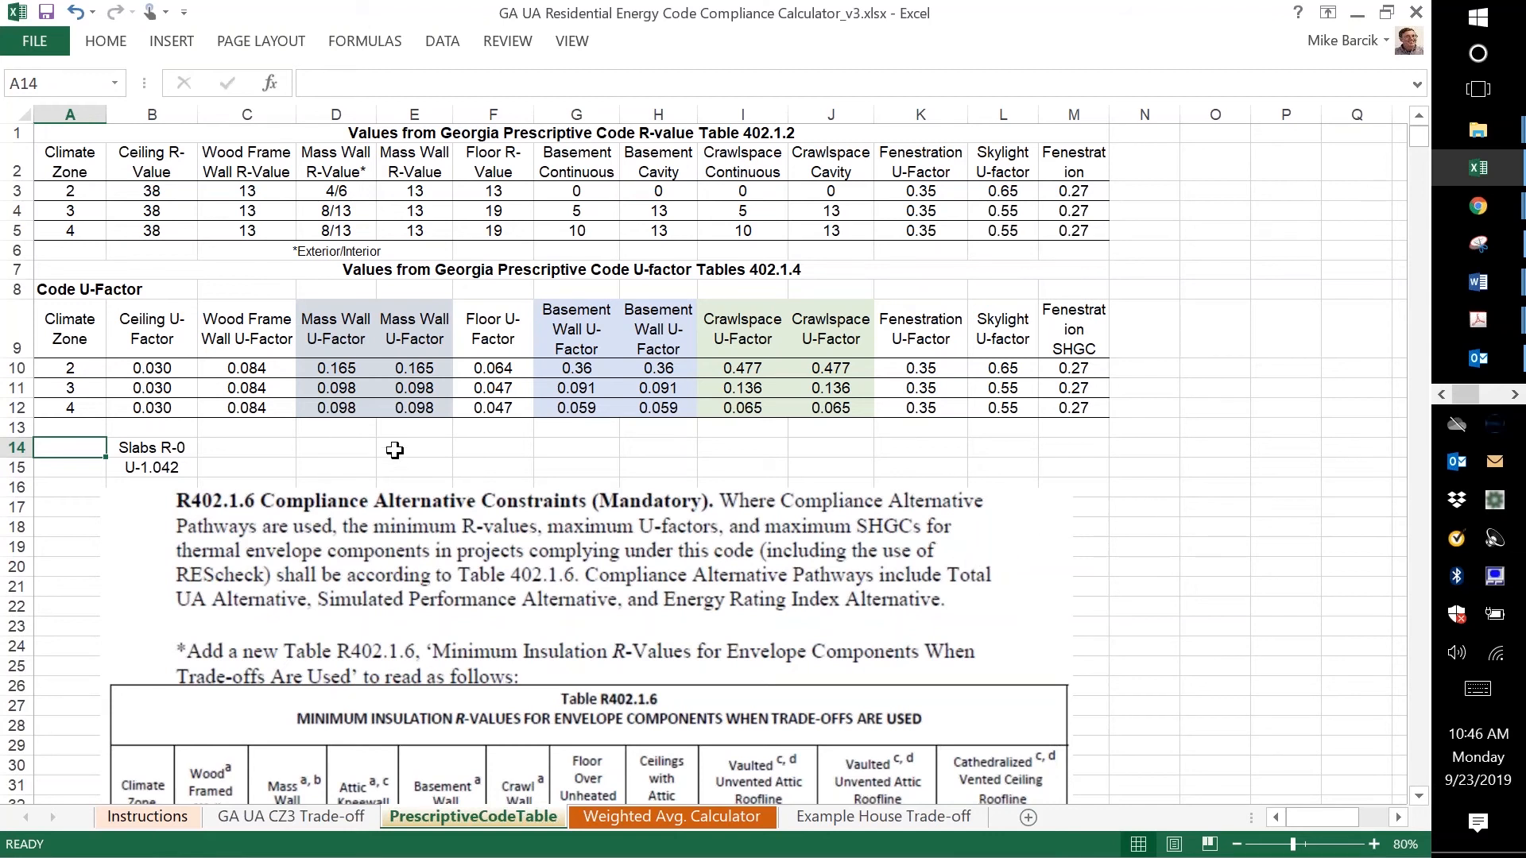
pyautogui.click(1129, 583)
pyautogui.press('Down')
pyautogui.press('Down')
pyautogui.press('Down')
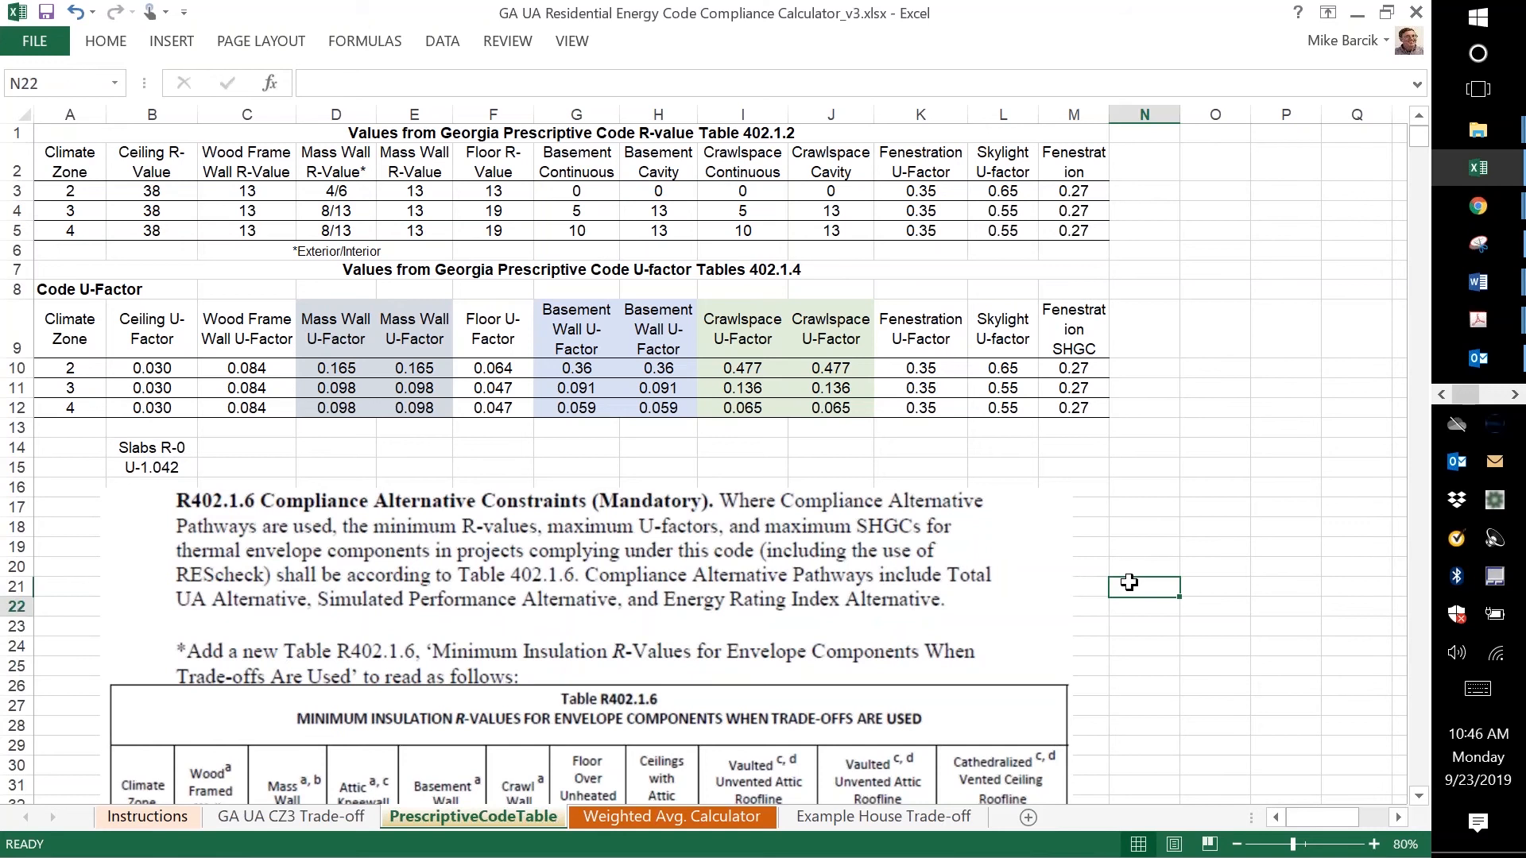
pyautogui.press('Down')
pyautogui.press('Down')
pyautogui.press('Down')
pyautogui.press('Down')
pyautogui.press('Down')
pyautogui.press('Down')
pyautogui.press('Down')
pyautogui.press('Down')
pyautogui.press('Down')
pyautogui.press('Down')
pyautogui.press('Down')
pyautogui.press('Down')
pyautogui.press('Down')
pyautogui.press('Down')
pyautogui.press('Down')
pyautogui.press('Down')
pyautogui.press('Down')
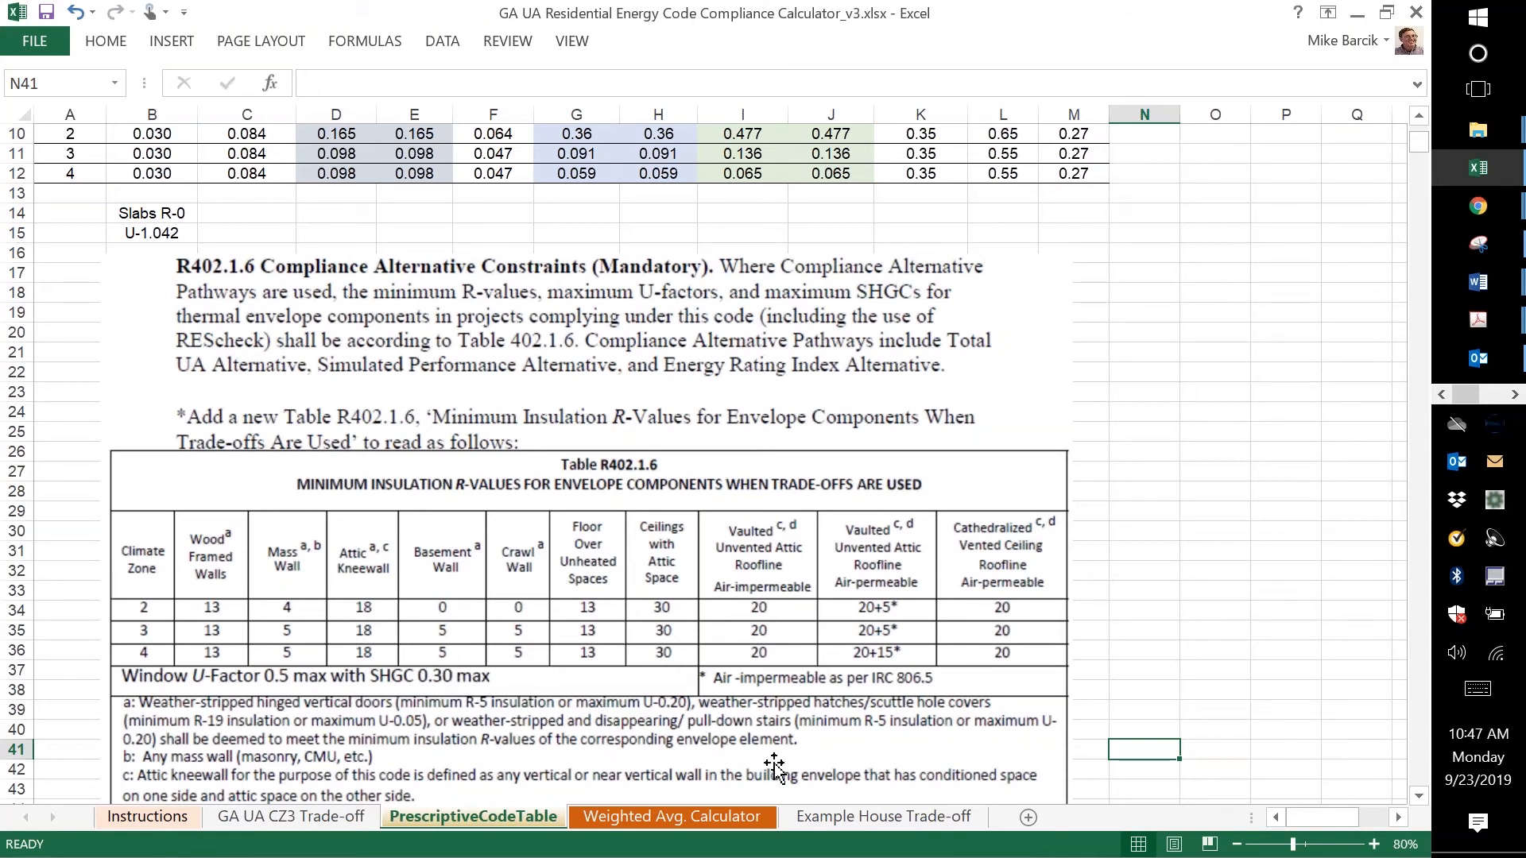
# - Show the Weighted Avg. Calculator sheet for window U-factor and SHGC
pyautogui.click(691, 818)
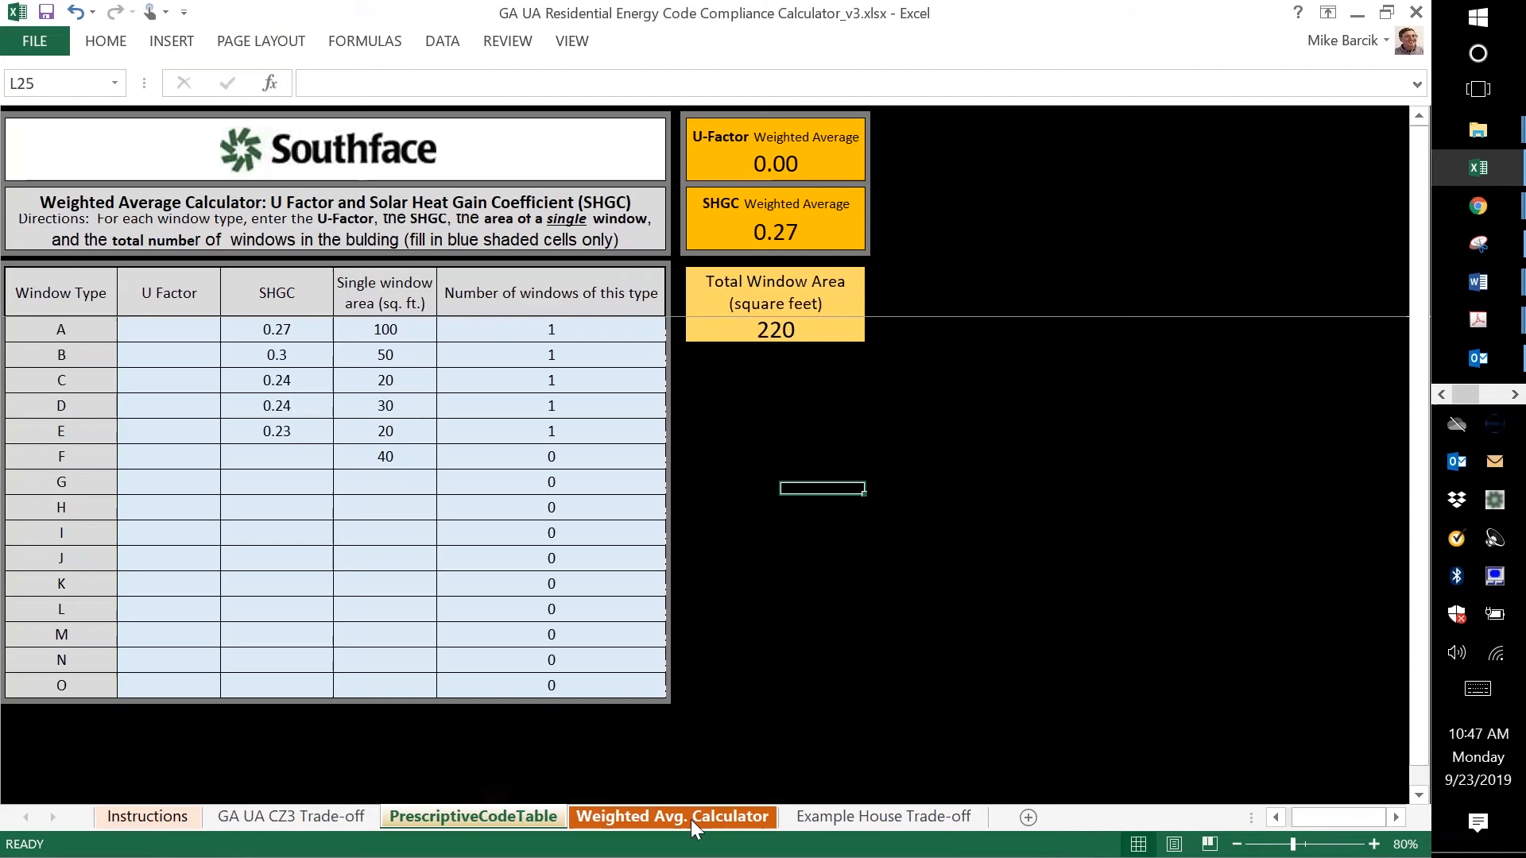
# - Check the PrescriptiveCodeTable minimum insulation values against the example house, and rename the Example House Trade-off sheet as Example House Trade-off Data
pyautogui.click(844, 818)
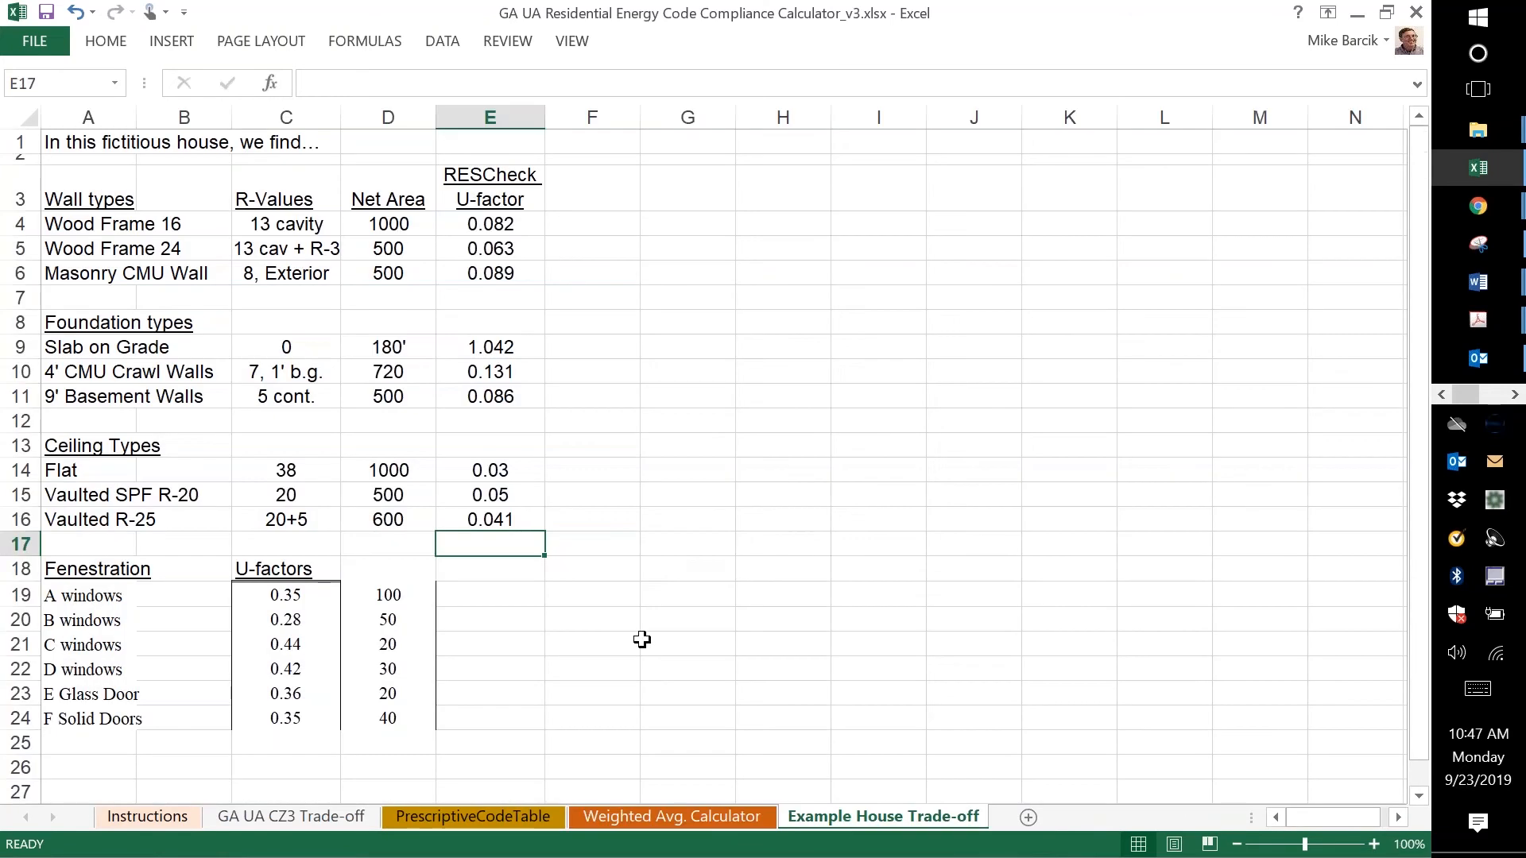
pyautogui.click(493, 817)
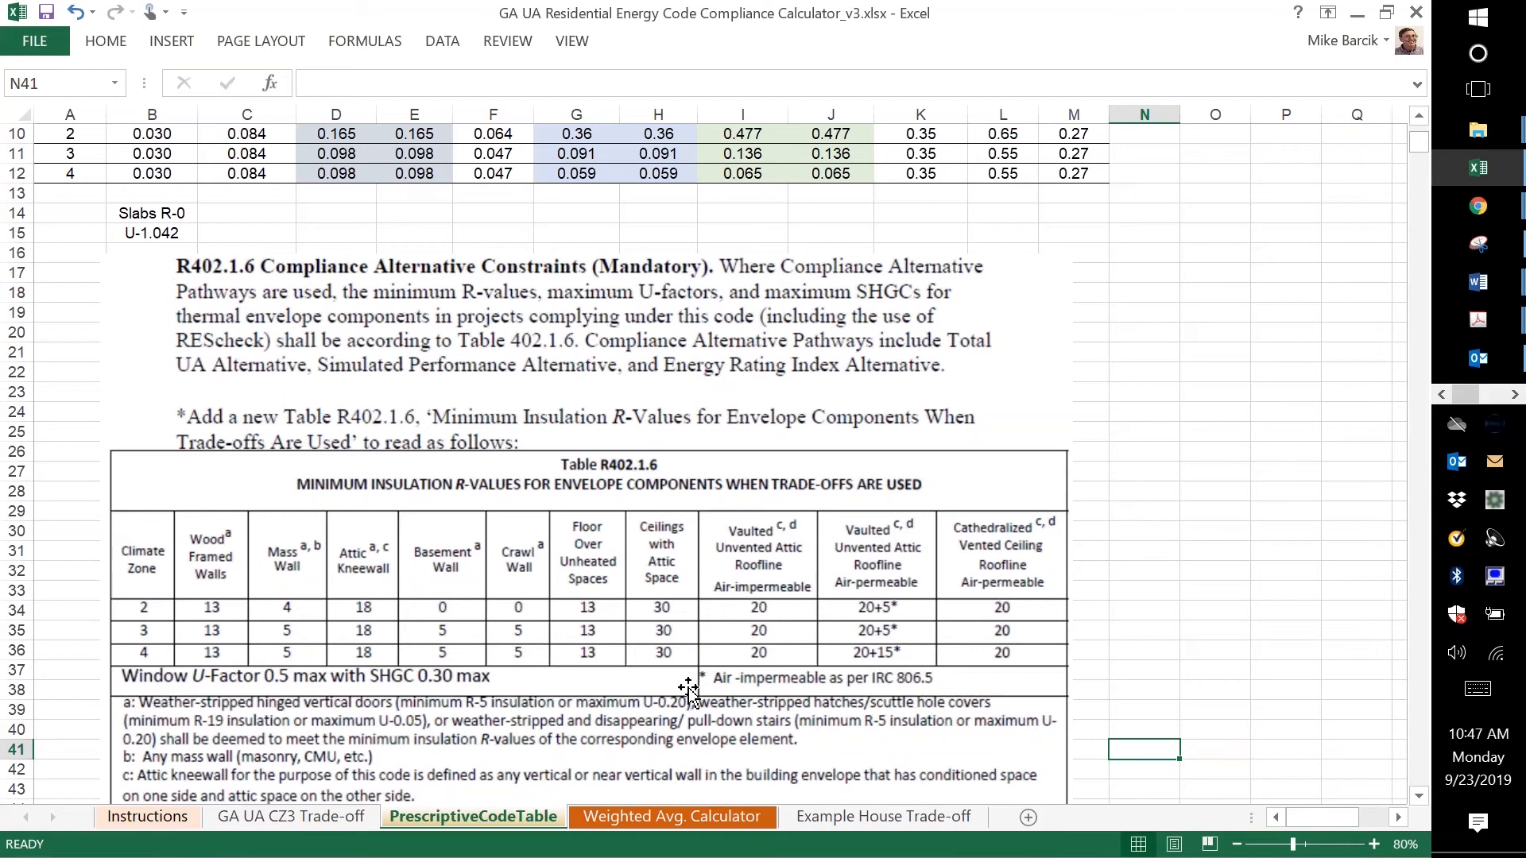
pyautogui.click(837, 819)
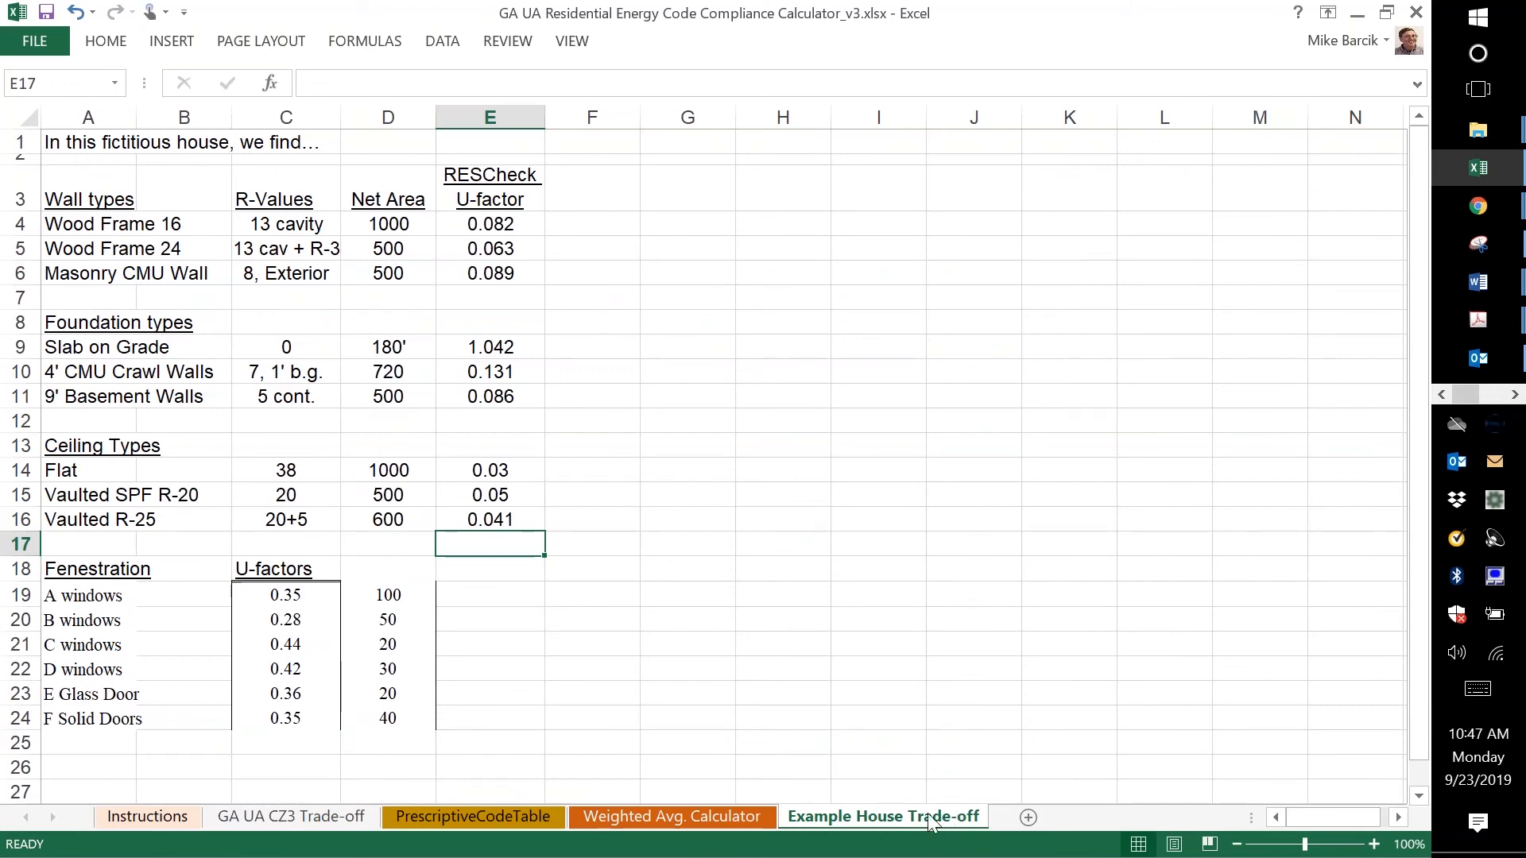
pyautogui.doubleClick(963, 818)
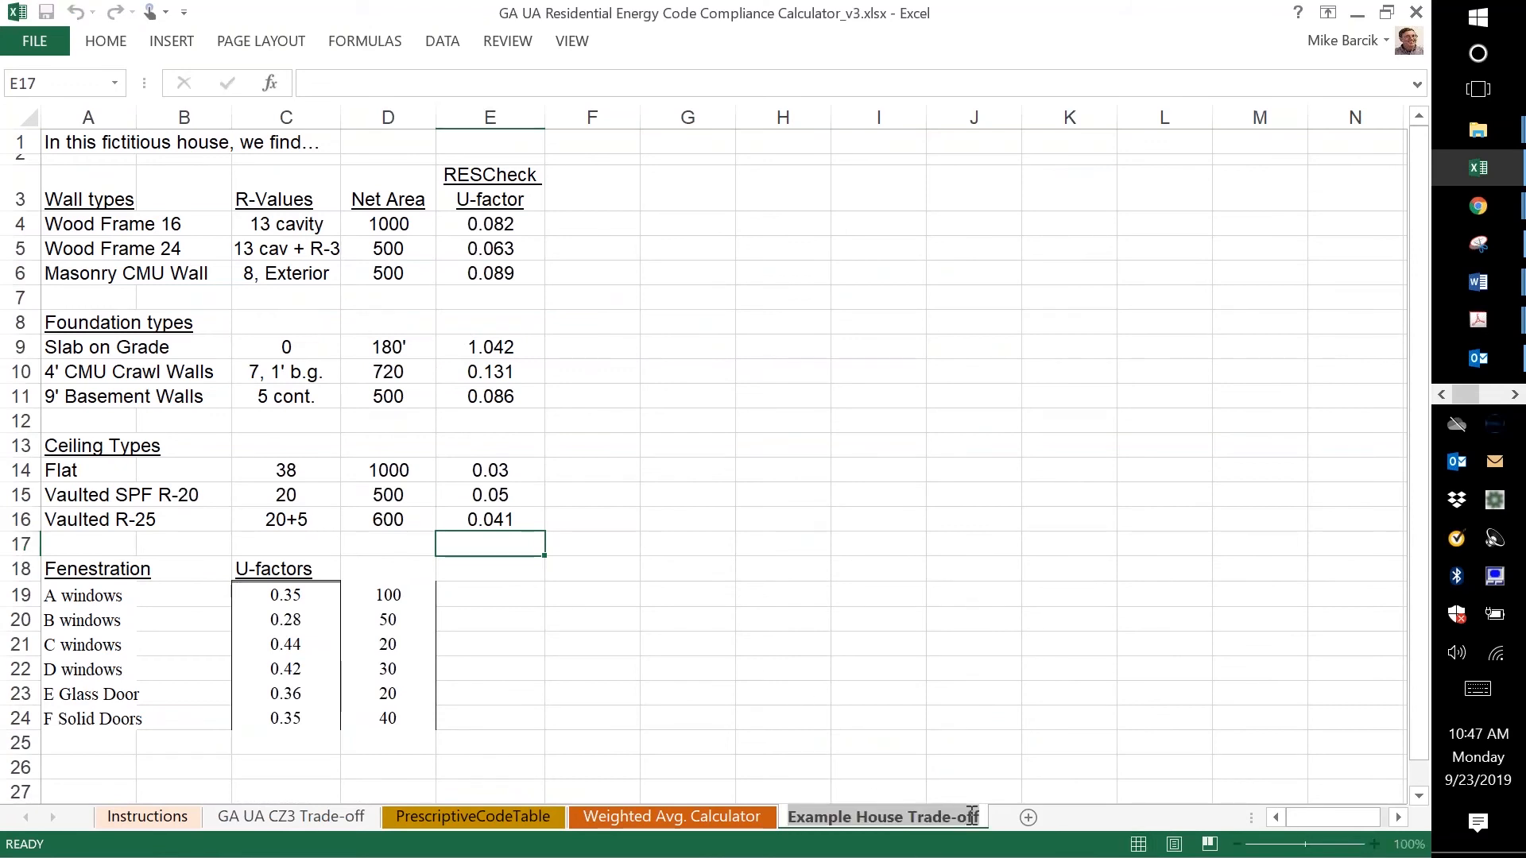
pyautogui.click(984, 819)
pyautogui.write('Data')
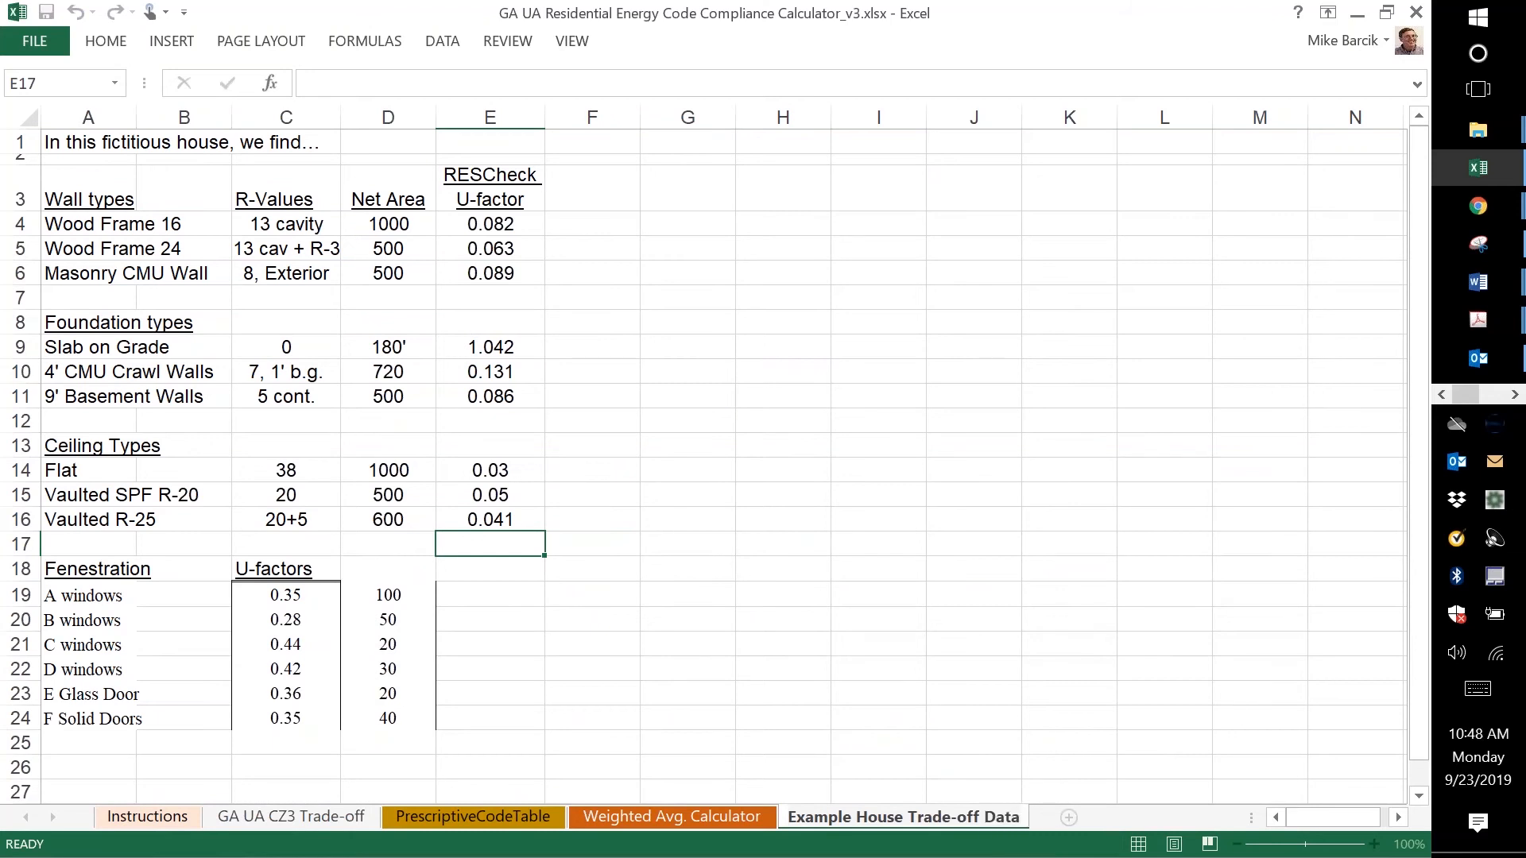
pyautogui.click(798, 434)
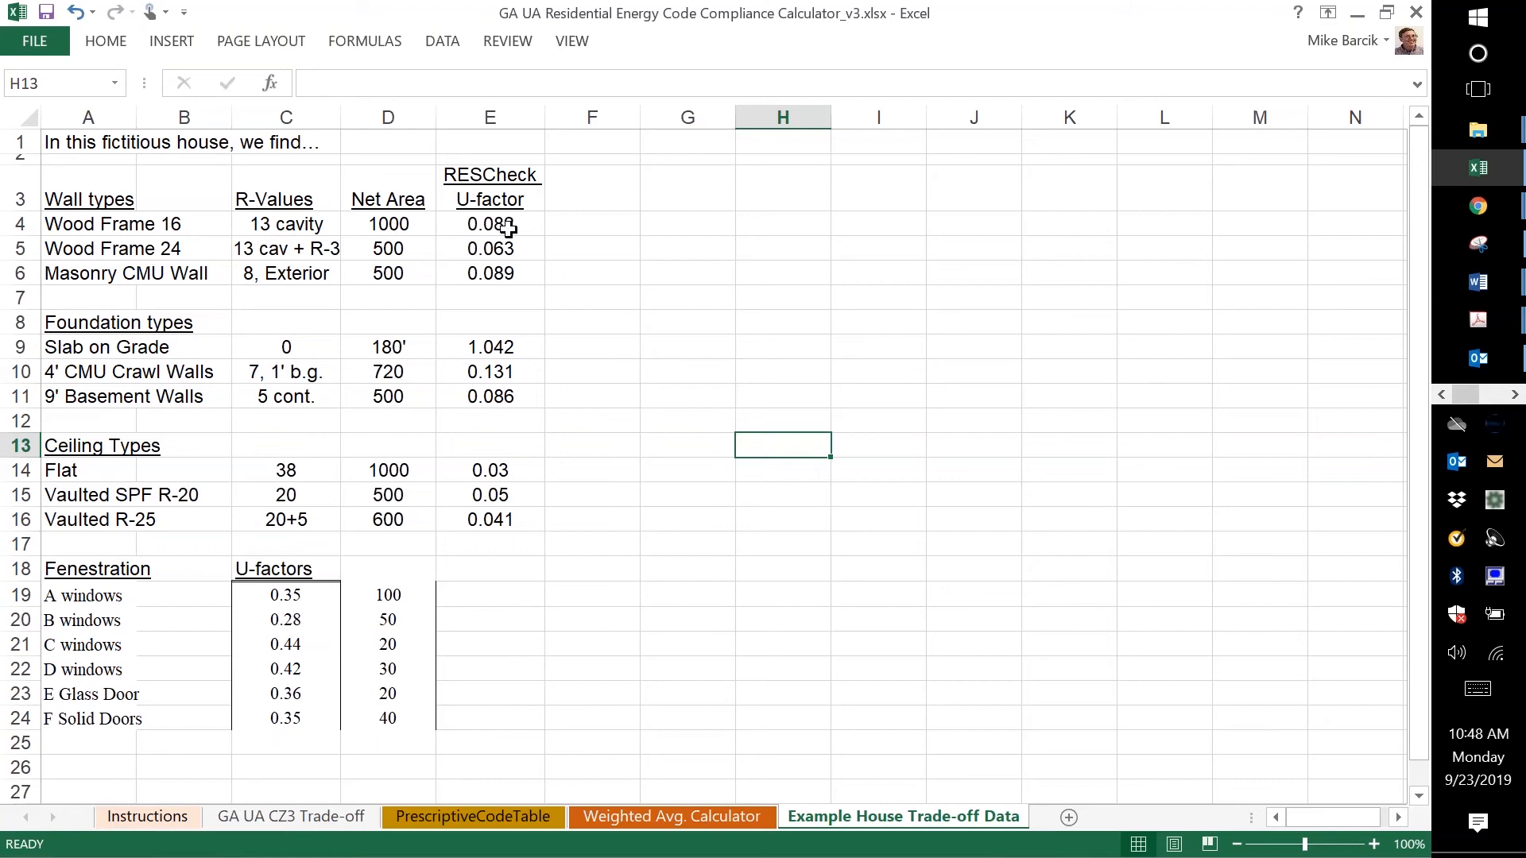
# - Clear all wall, foundation and ceiling values in the RESCheck U-factor column, cells E4 to E16
pyautogui.moveTo(495, 226); pyautogui.dragTo(508, 517)
pyautogui.press('Delete')
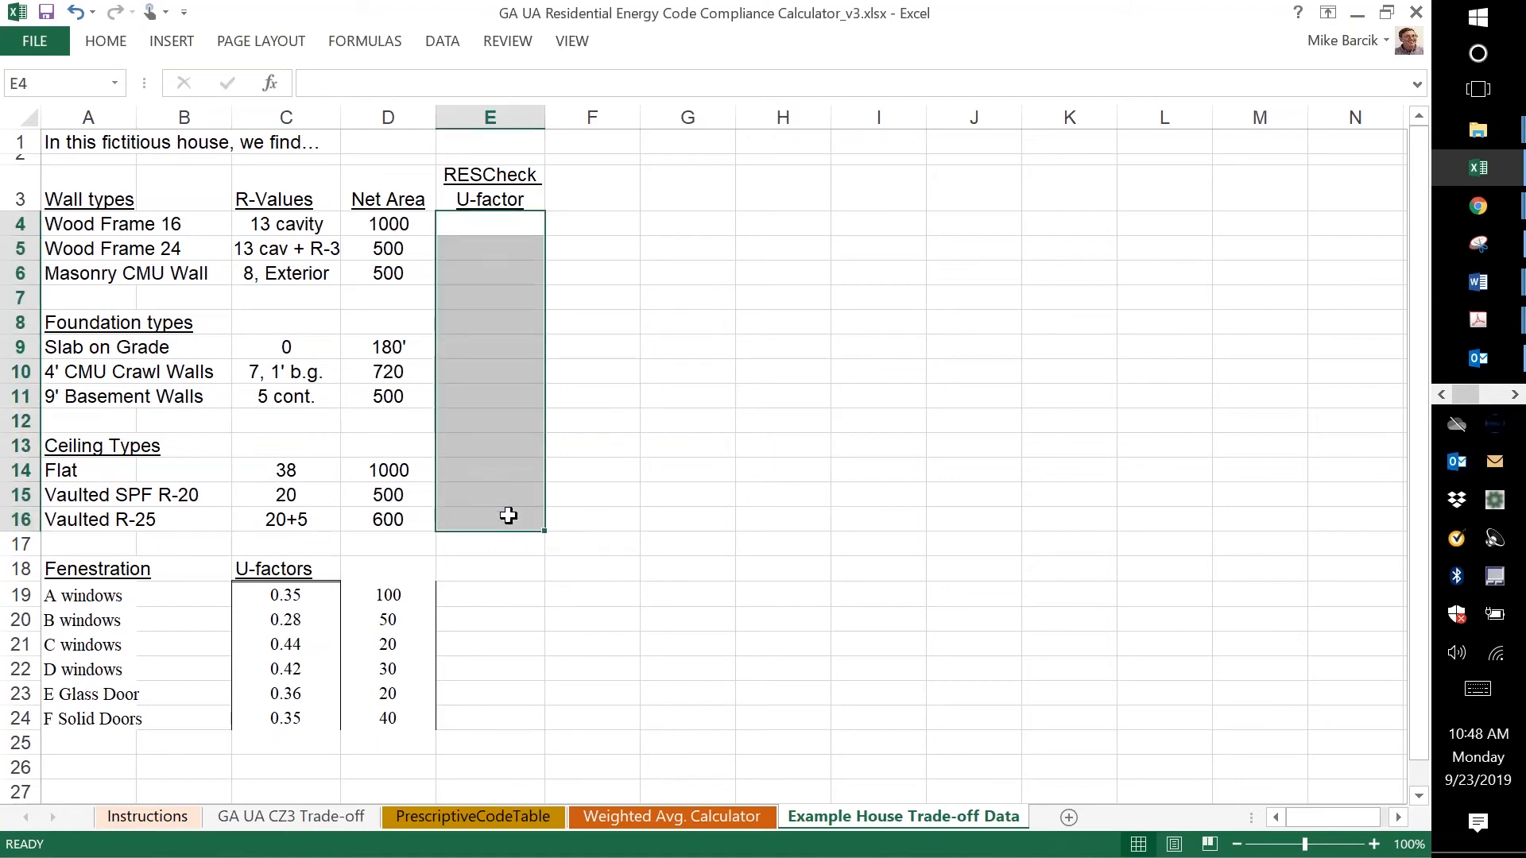
pyautogui.click(676, 281)
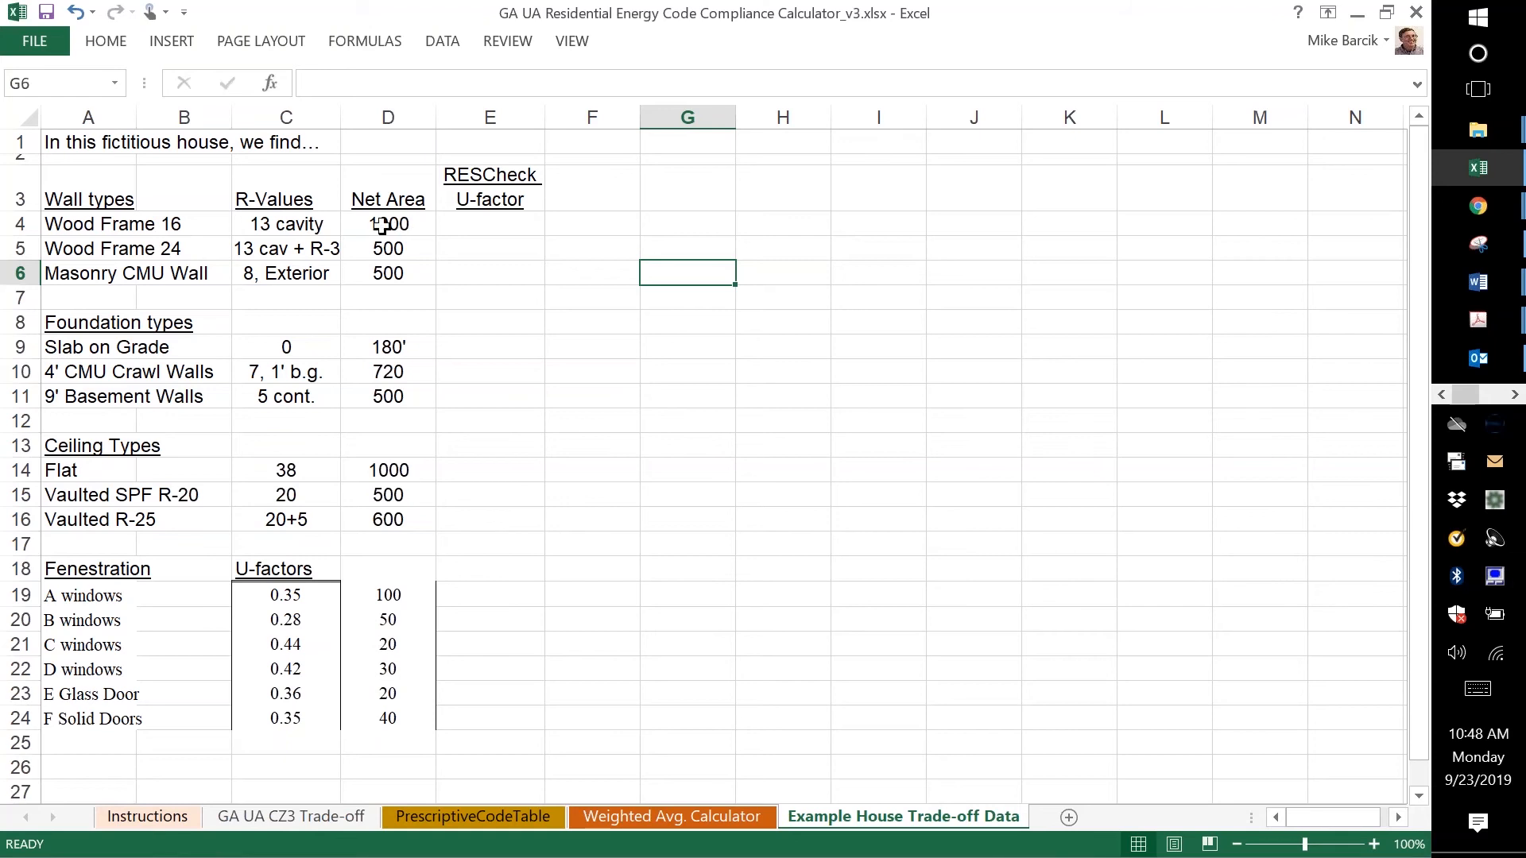
# - Total the fenestration areas in cell D26 with a SUM of D19:D24
pyautogui.click(383, 226)
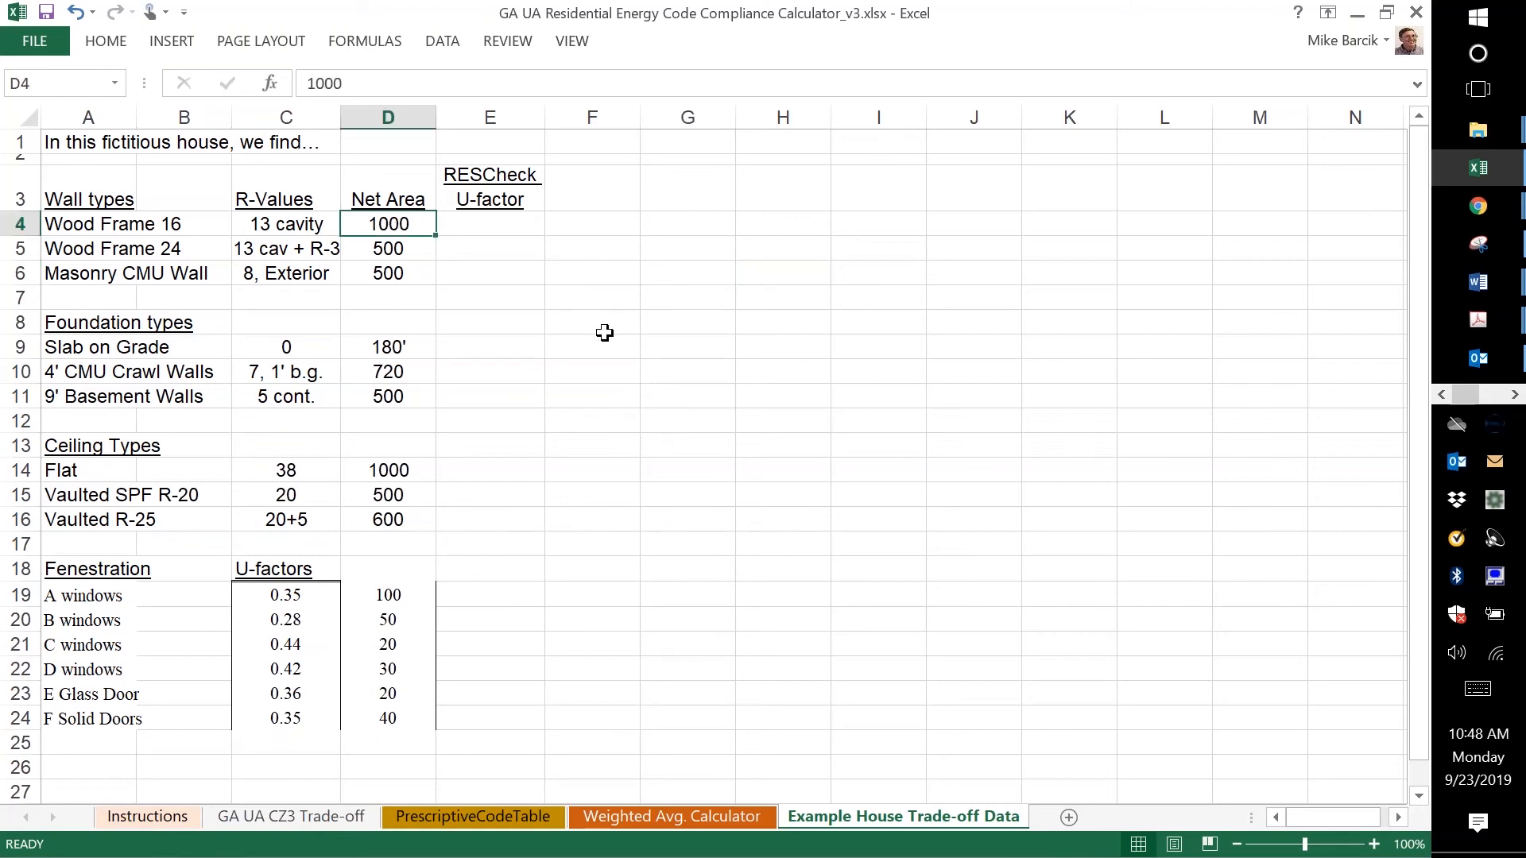
pyautogui.click(390, 769)
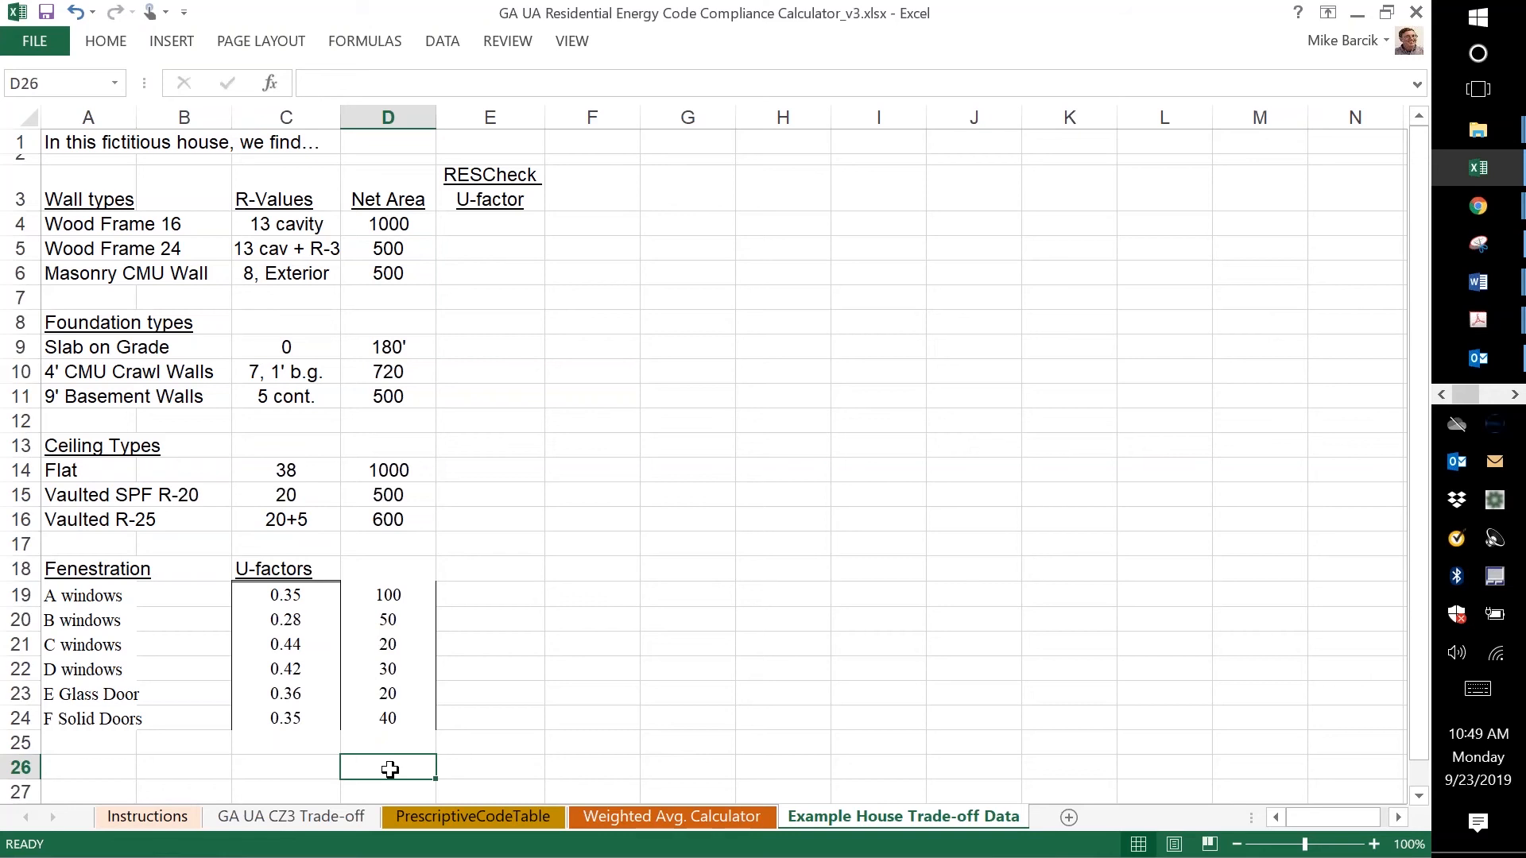
pyautogui.write('=')
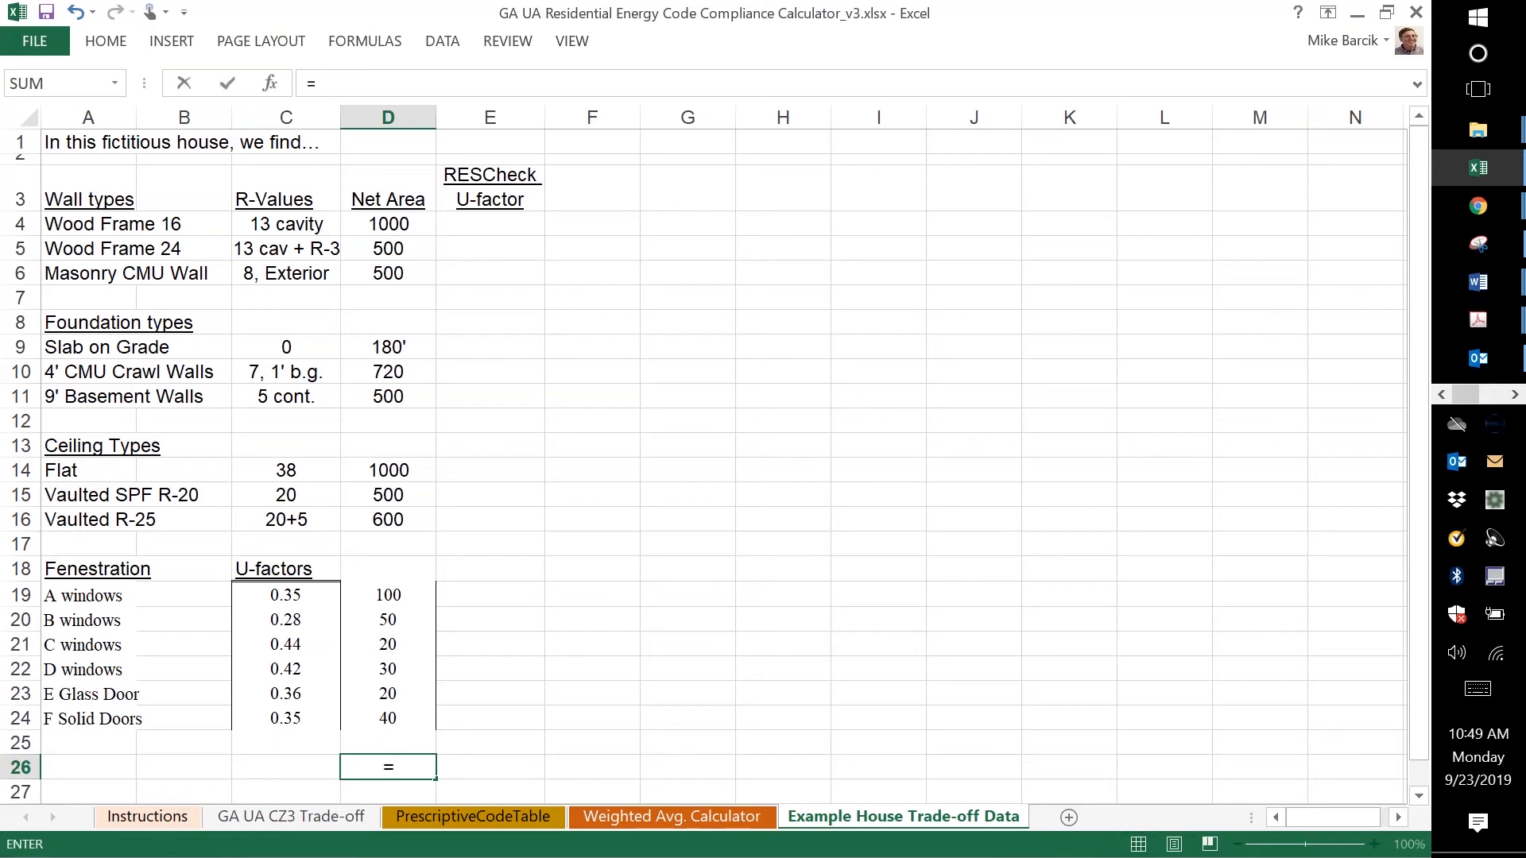
pyautogui.write('sum(')
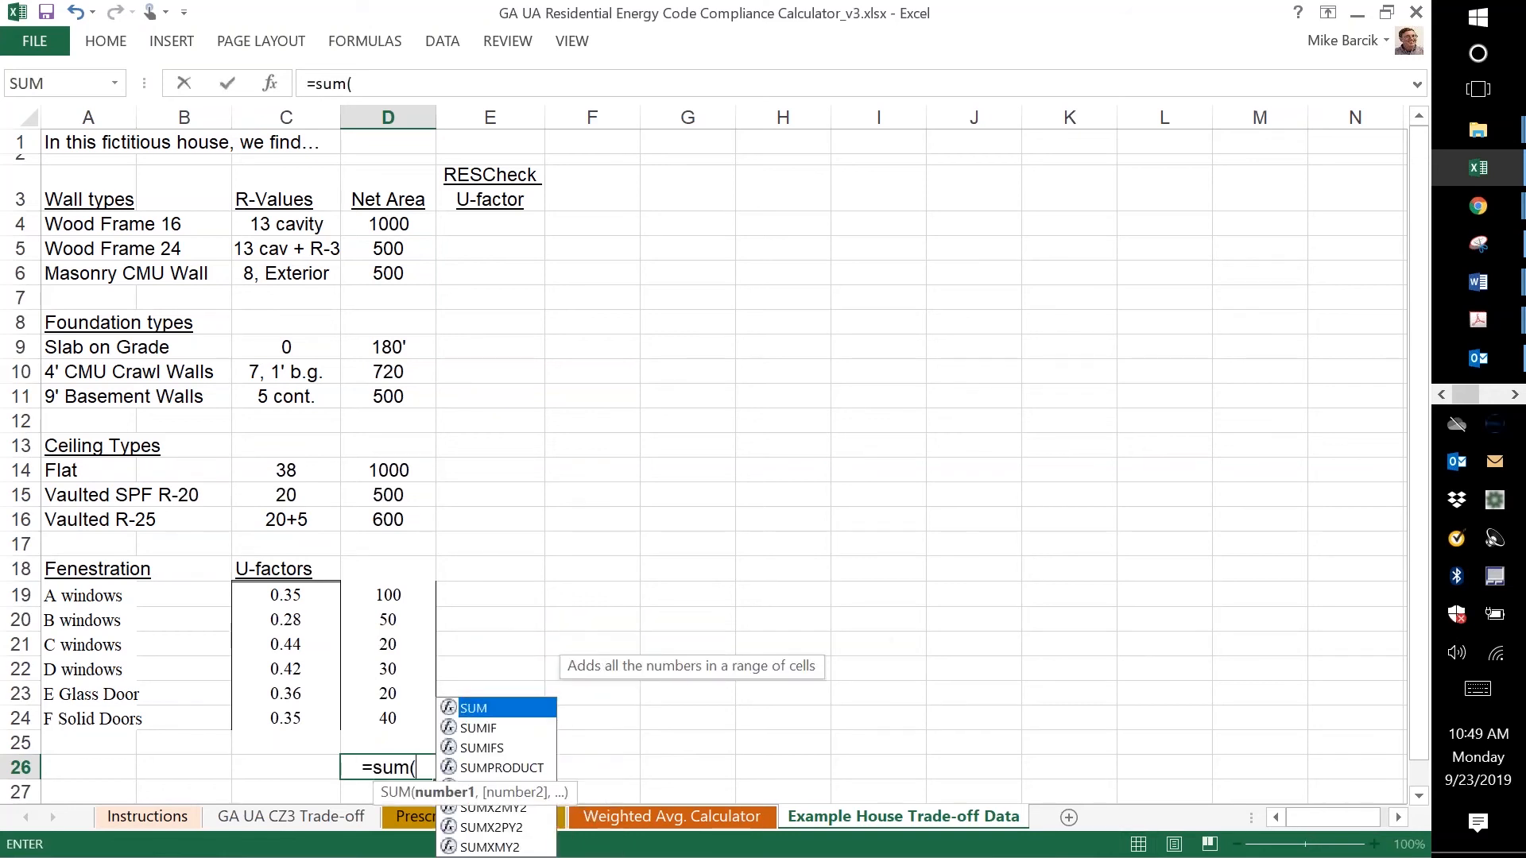
pyautogui.moveTo(388, 719); pyautogui.dragTo(387, 595)
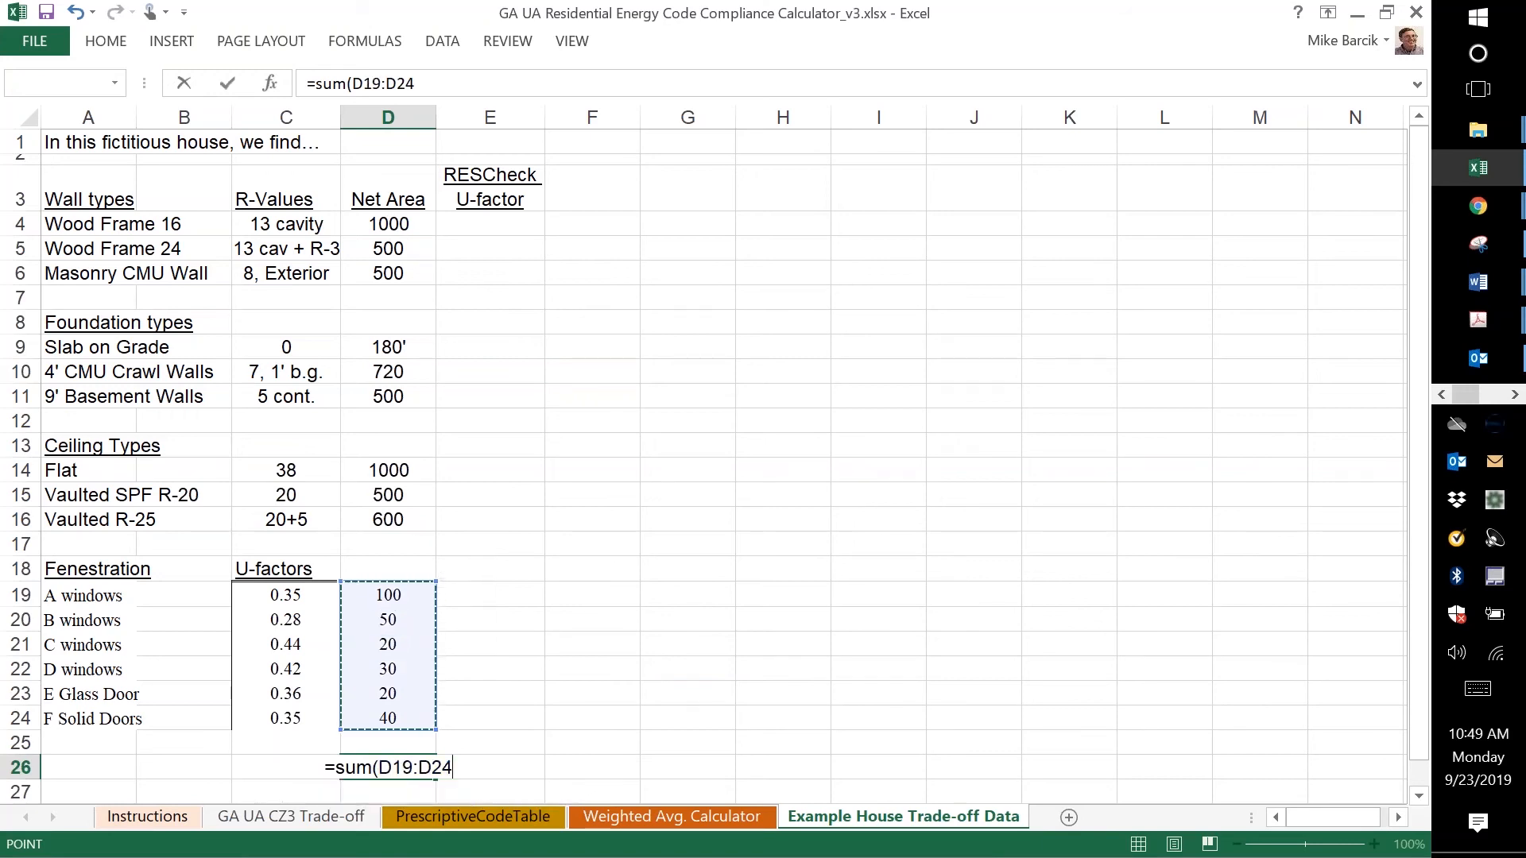
pyautogui.press('Return')
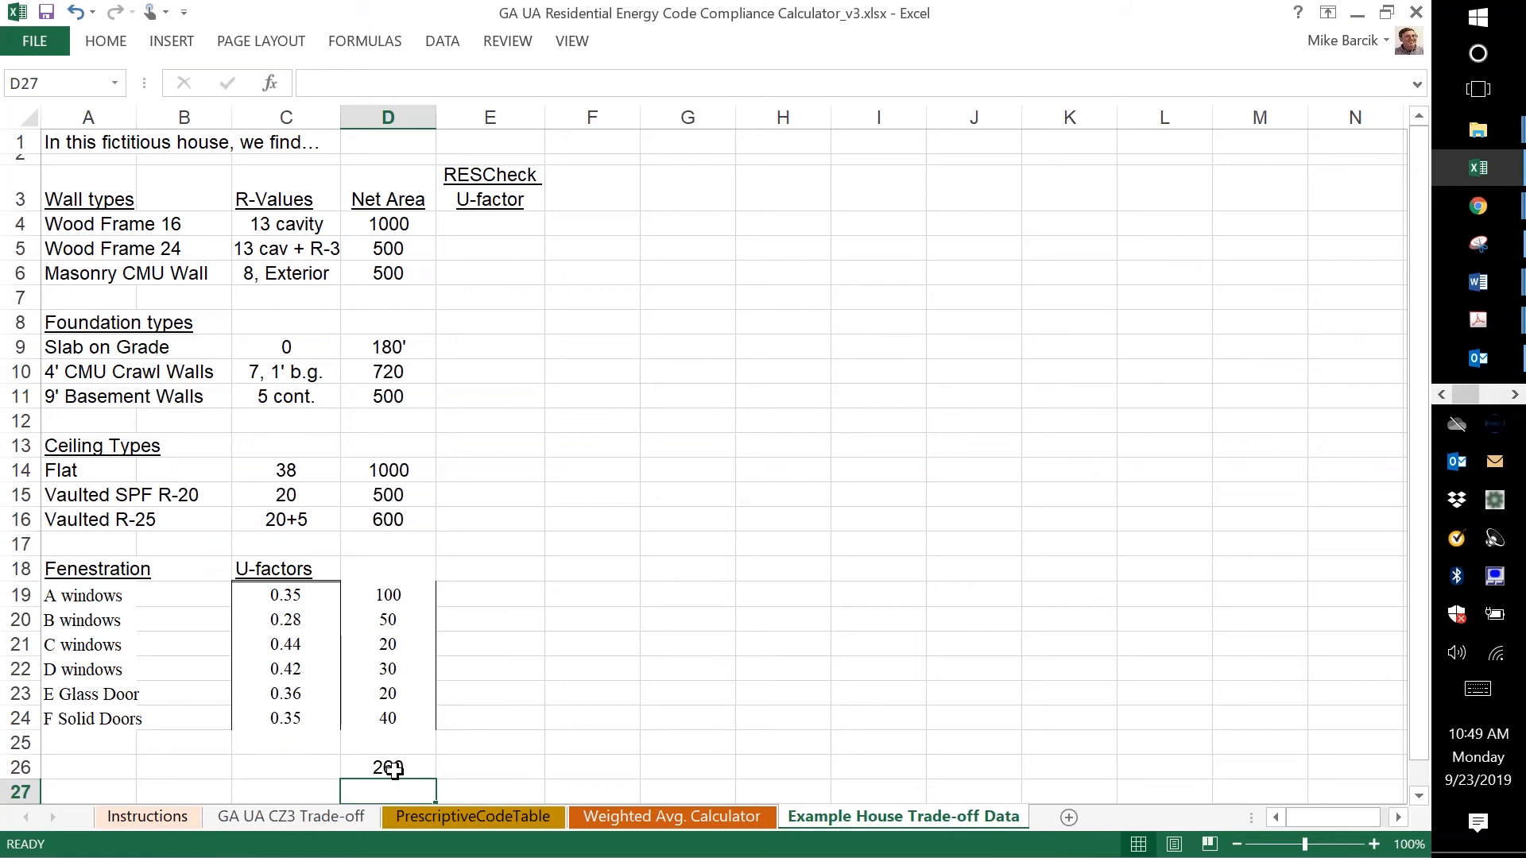
# - Go down the Net Area column from the wood frame walls and clear the fenestration total in cell D26
pyautogui.click(386, 225)
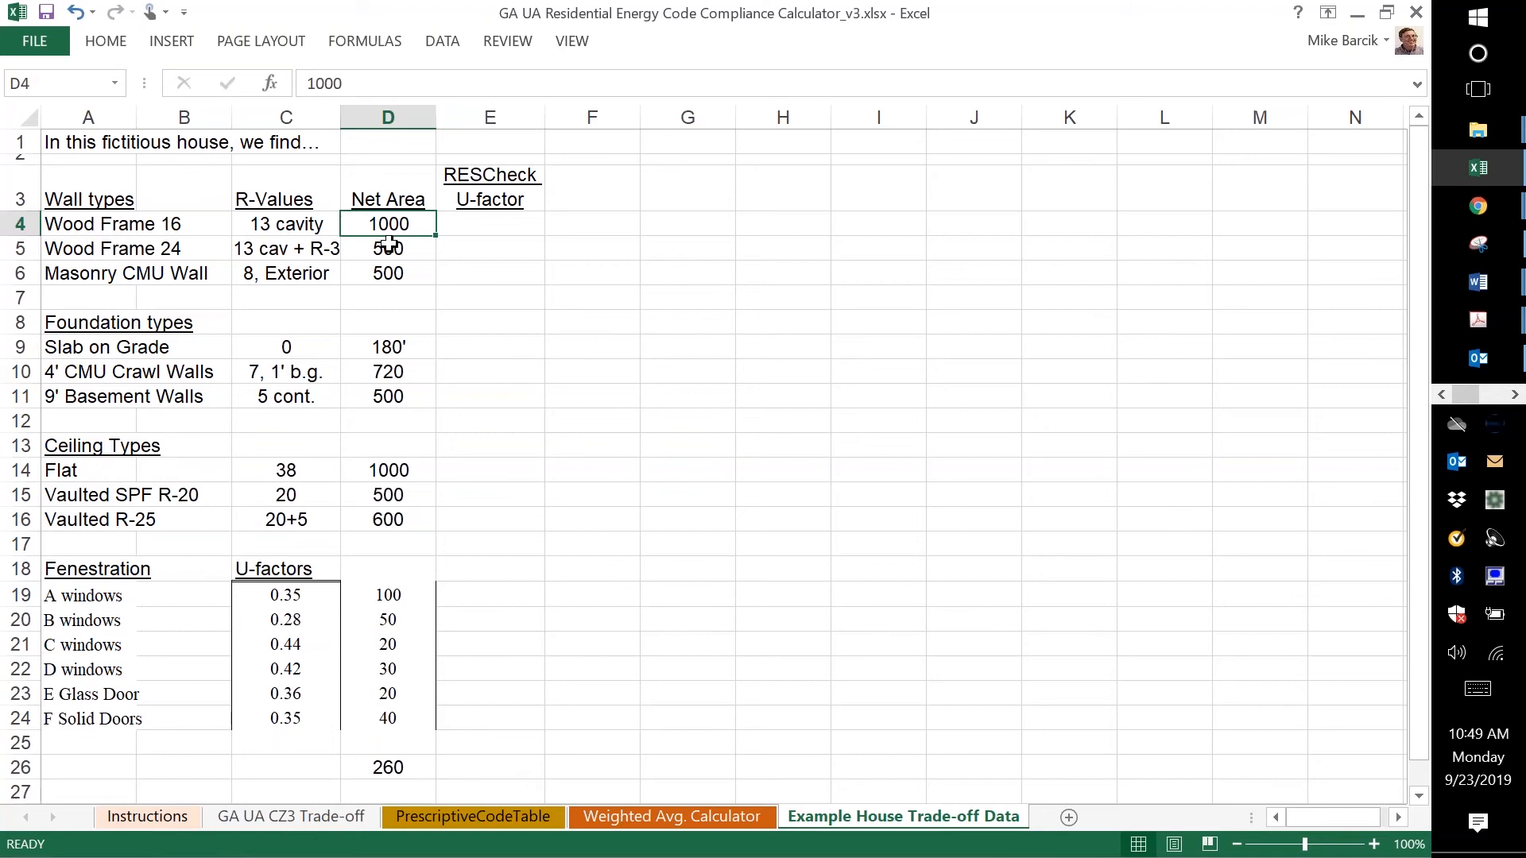
pyautogui.click(389, 246)
pyautogui.press('Down')
pyautogui.press('Down')
pyautogui.press('Down')
pyautogui.press('Down')
pyautogui.press('Down')
pyautogui.press('Down')
pyautogui.press('Down')
pyautogui.press('Down')
pyautogui.press('Down')
pyautogui.press('Down')
pyautogui.press('Down')
pyautogui.press('Down')
pyautogui.press('Down')
pyautogui.press('Down')
pyautogui.press('Down')
pyautogui.press('Down')
pyautogui.press('Down')
pyautogui.press('Down')
pyautogui.press('Down')
pyautogui.press('Down')
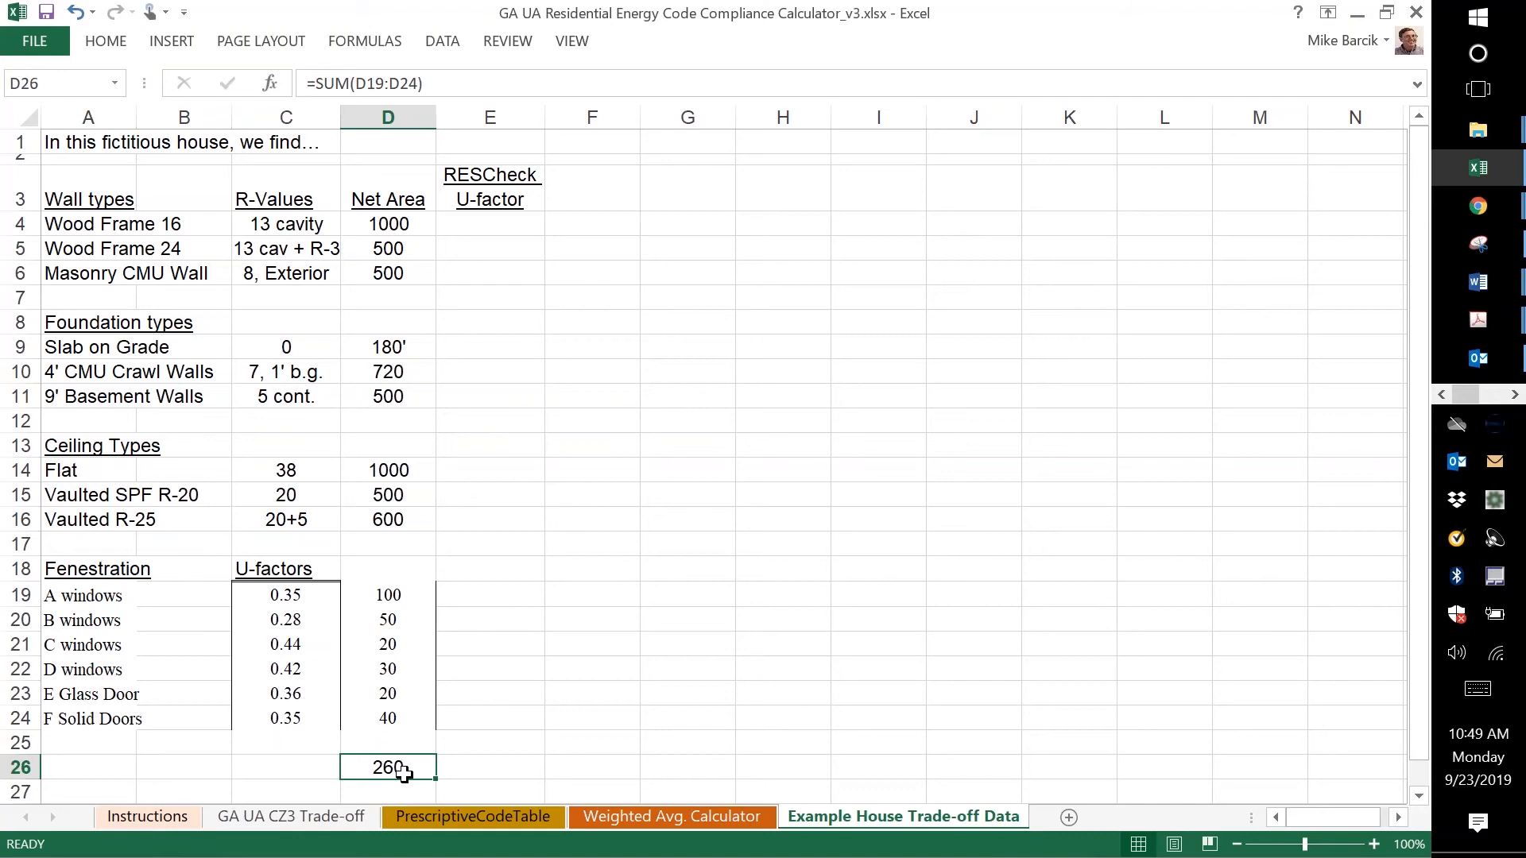
pyautogui.press('Delete')
# - Examine the Slab on Grade row under Foundation types, including its perimeter length and R-value
pyautogui.press('Up')
pyautogui.press('Up')
pyautogui.press('Up')
pyautogui.press('Up')
pyautogui.press('Up')
pyautogui.press('Up')
pyautogui.press('Up')
pyautogui.press('Up')
pyautogui.press('Up')
pyautogui.press('Up')
pyautogui.press('Up')
pyautogui.press('Up')
pyautogui.press('Up')
pyautogui.press('Up')
pyautogui.press('Up')
pyautogui.press('Up')
pyautogui.press('Up')
pyautogui.press('Up')
pyautogui.press('Up')
pyautogui.press('Up')
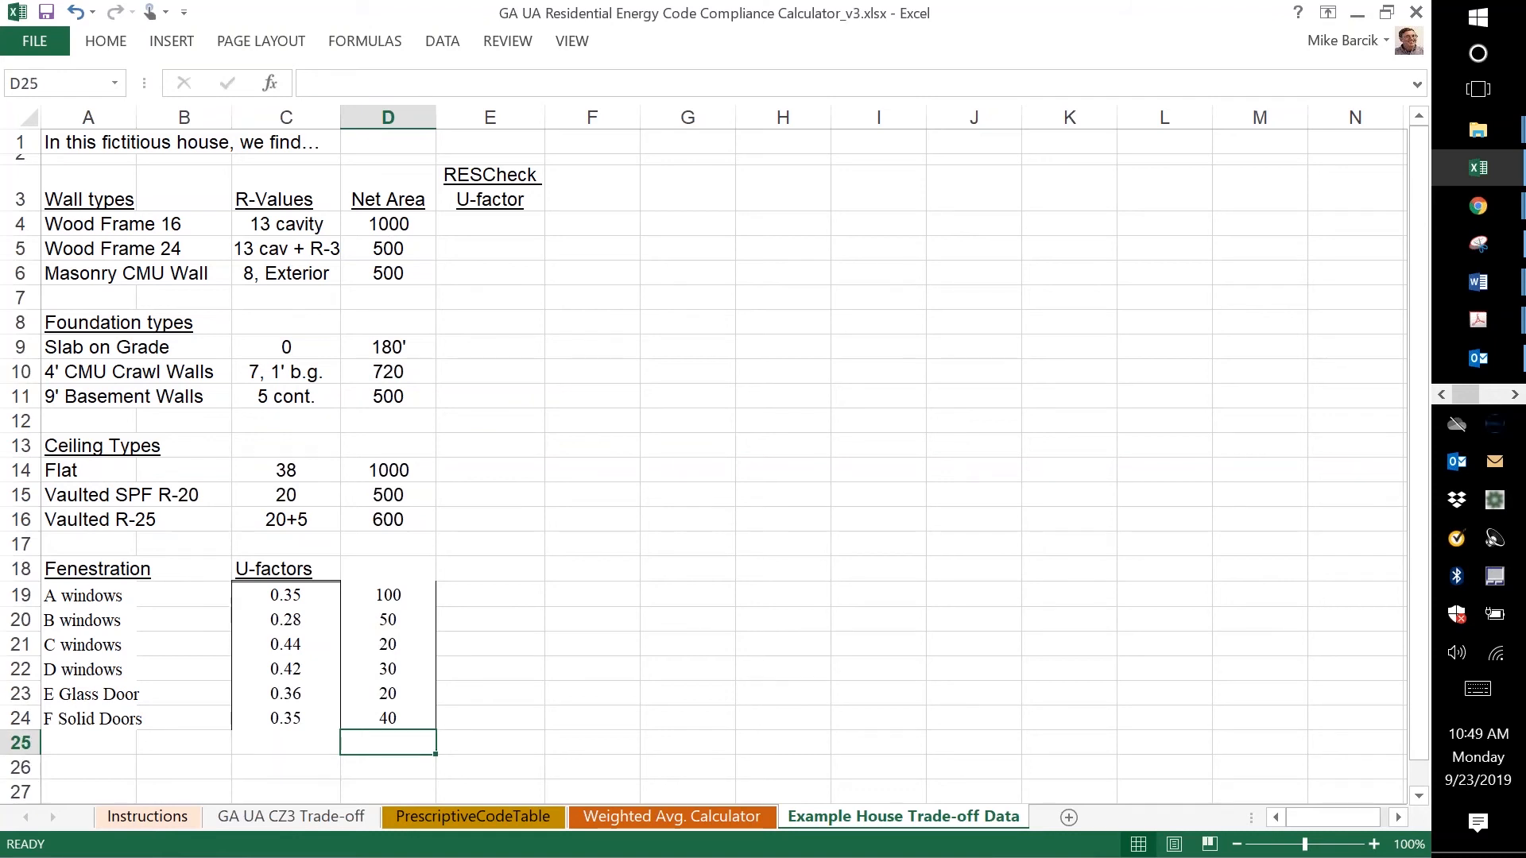
pyautogui.press('Down')
pyautogui.press('Down')
pyautogui.press('Down')
pyautogui.press('Down')
pyautogui.press('Down')
pyautogui.press('Down')
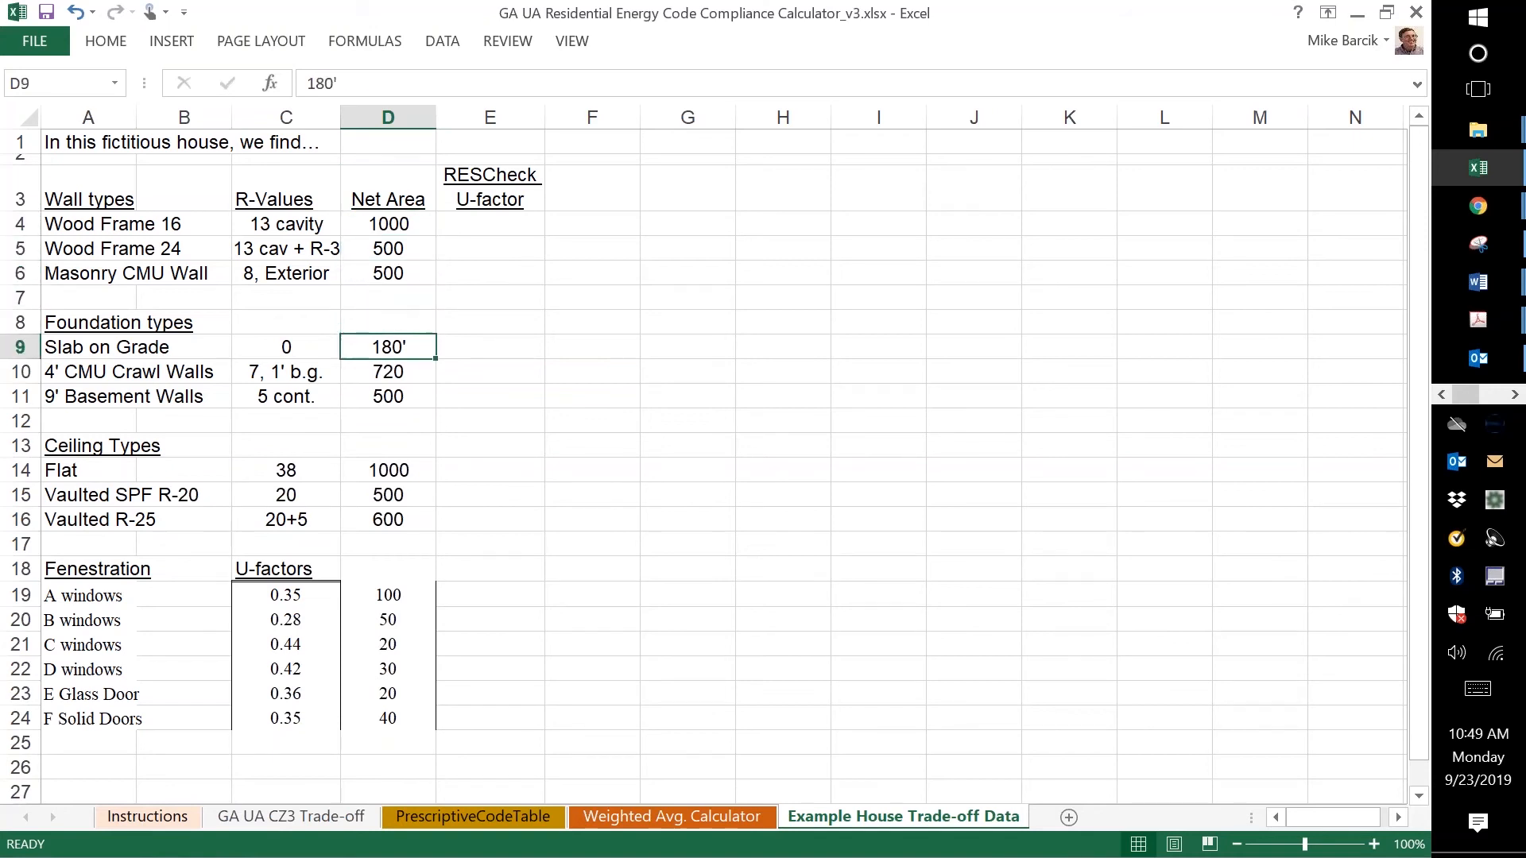
pyautogui.press('Left')
pyautogui.press('Left')
pyautogui.press('Left')
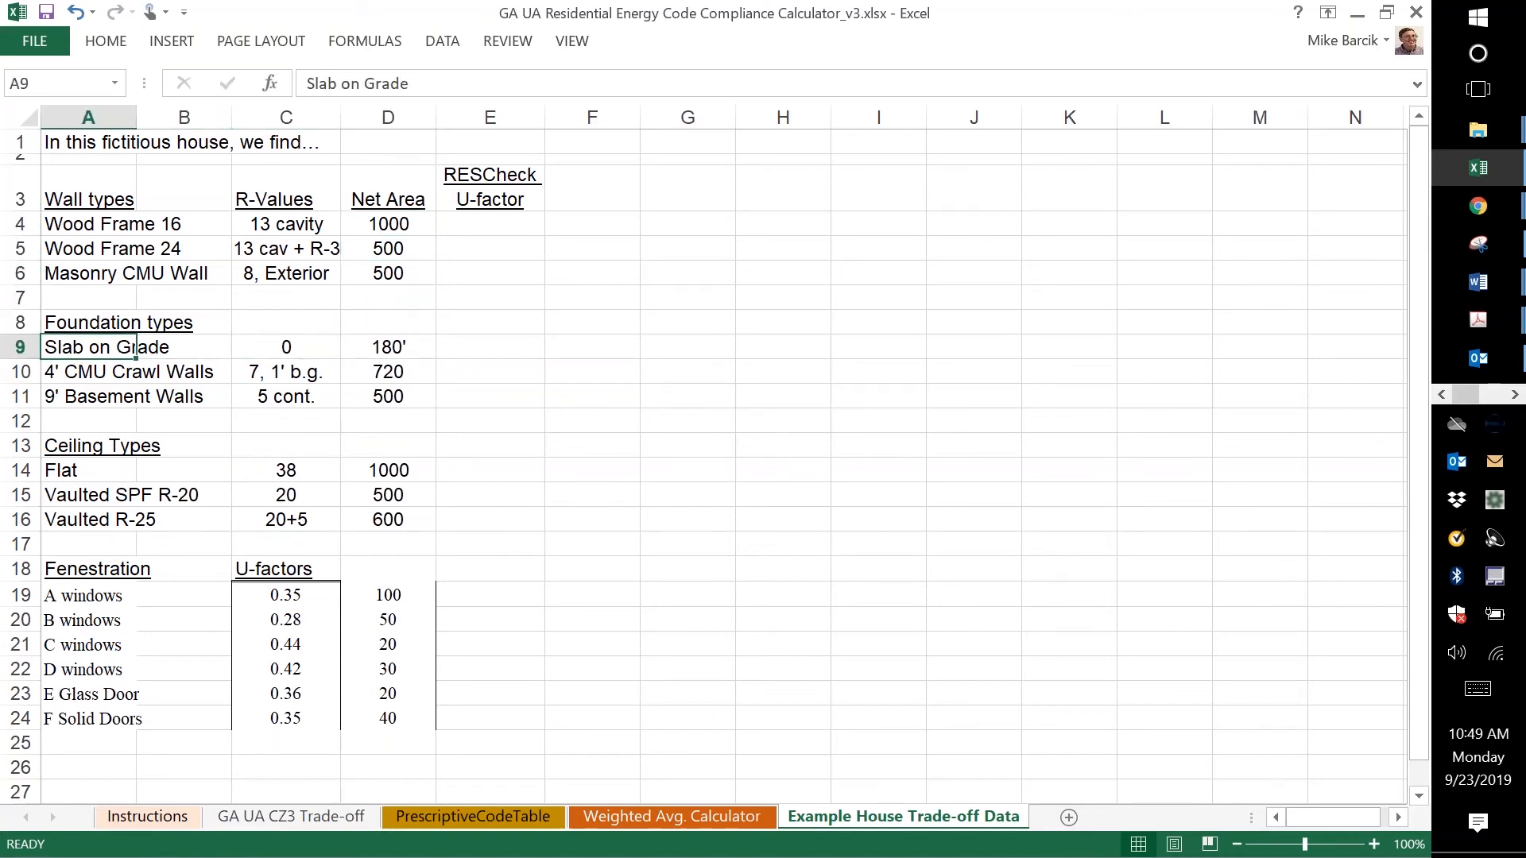
pyautogui.press('Right')
pyautogui.press('Right')
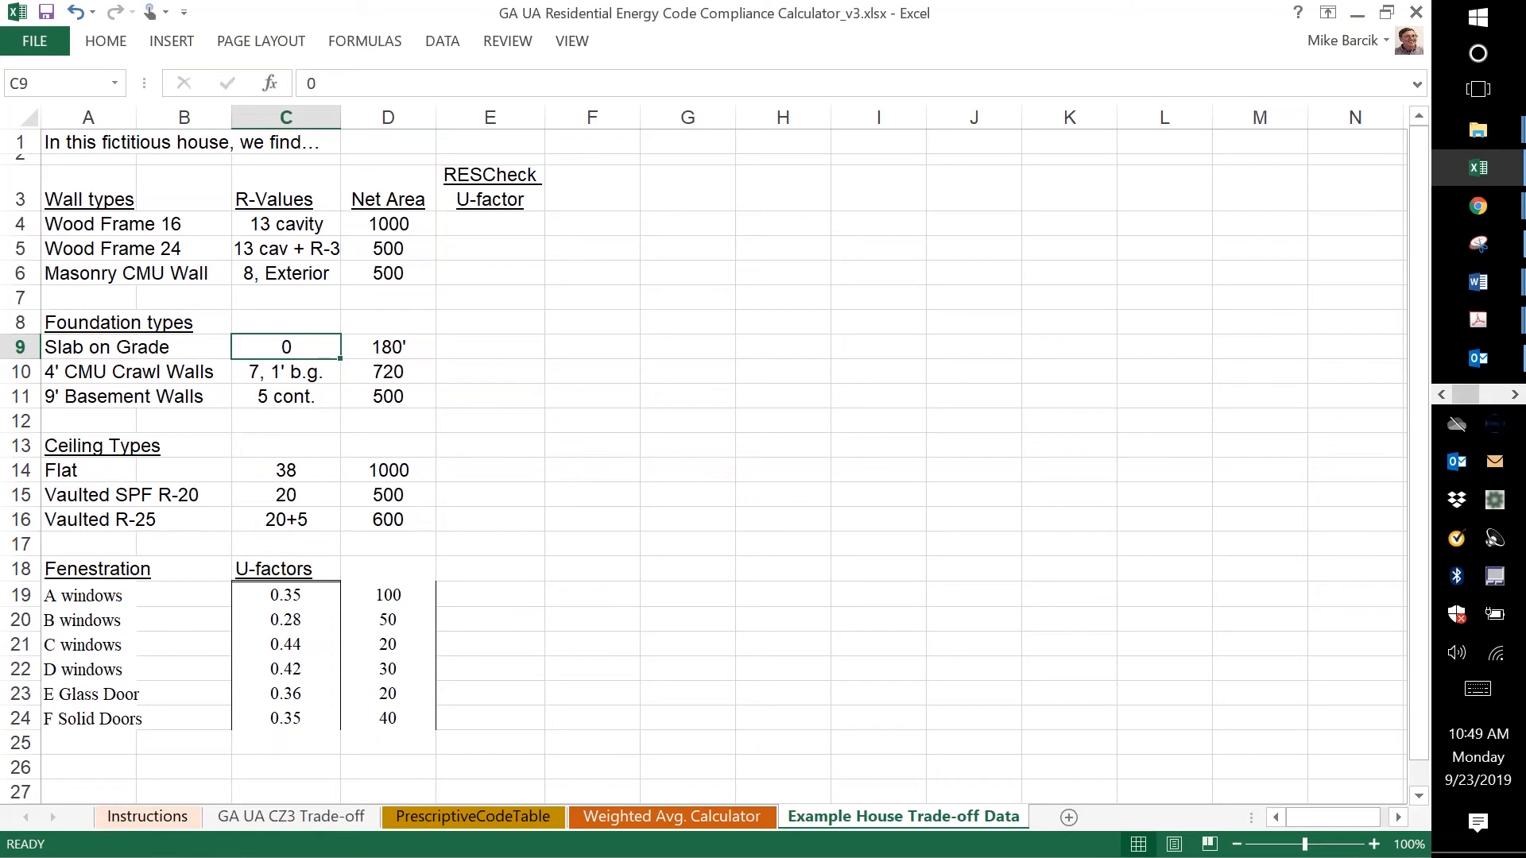
# - Change the R-value entry for the 4' CMU Crawl Walls to "R-5, 1' b.g."
pyautogui.press('Left')
pyautogui.press('Left')
pyautogui.press('Down')
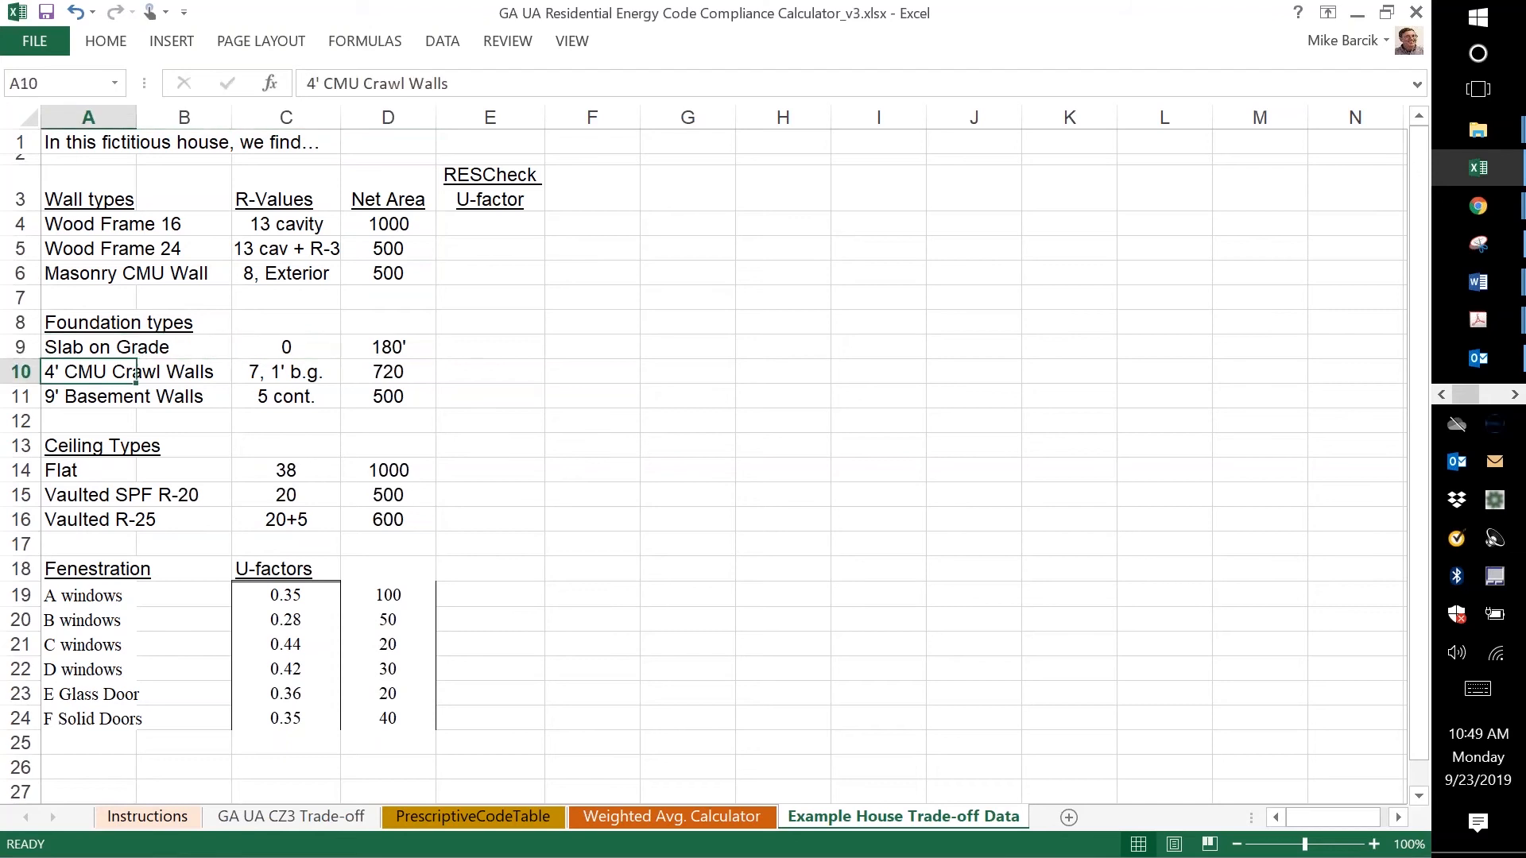
pyautogui.press('Right')
pyautogui.press('Left')
pyautogui.press('Right')
pyautogui.press('Right')
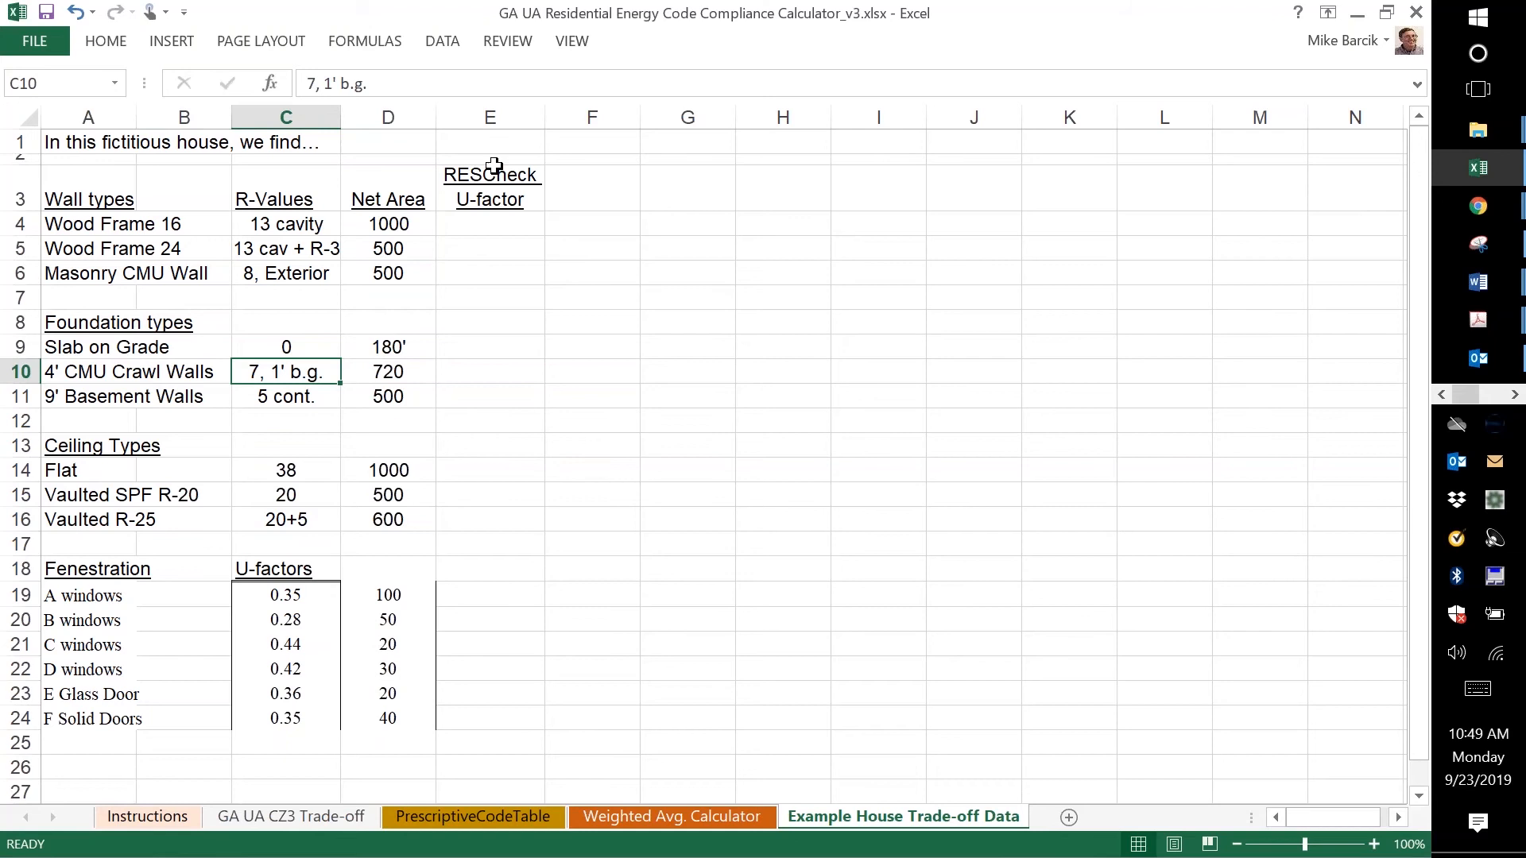
pyautogui.click(312, 83)
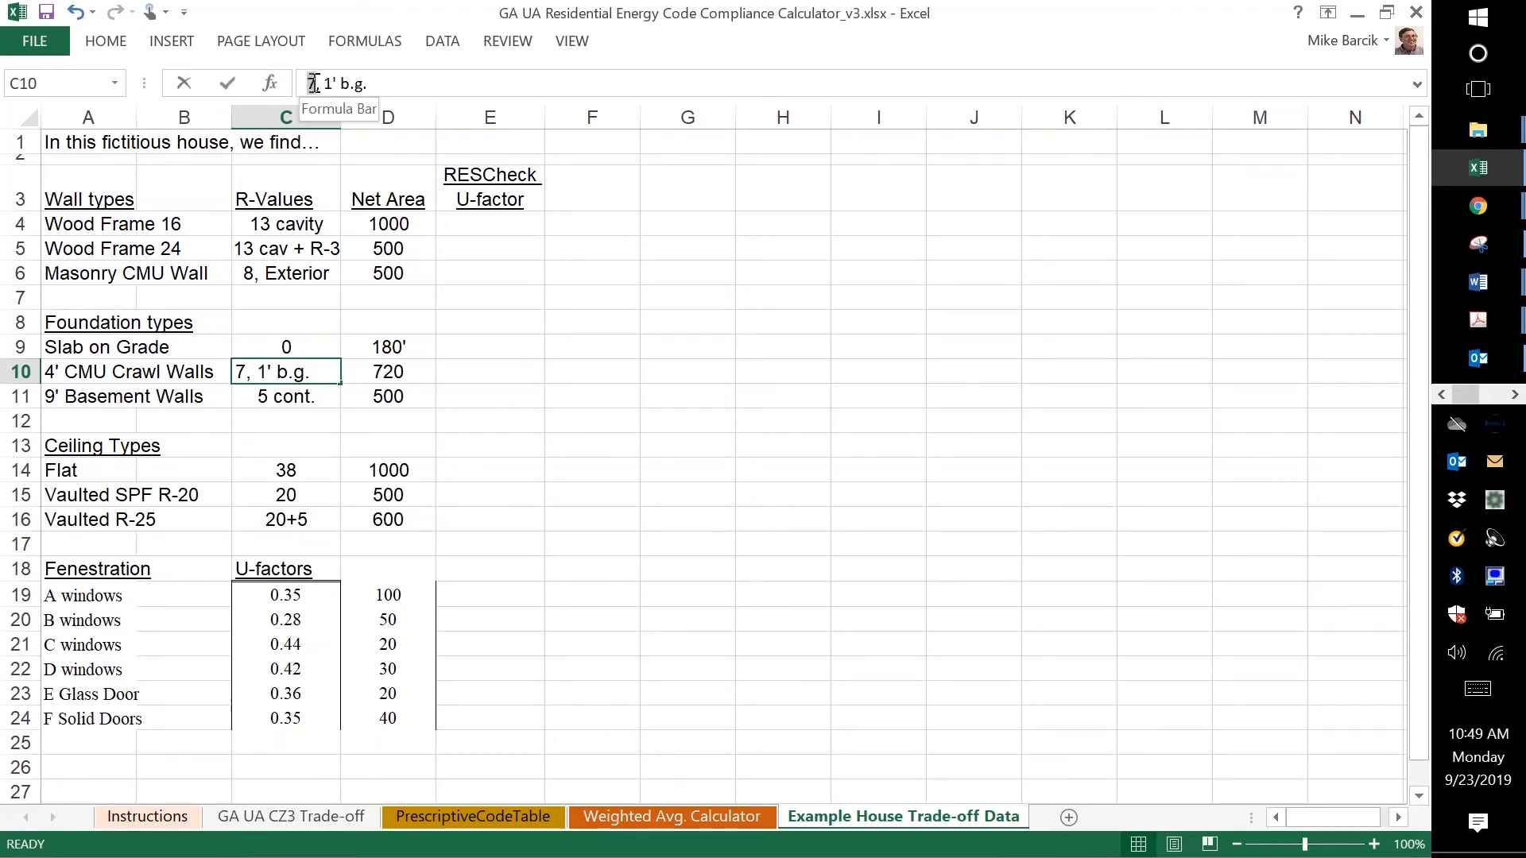
pyautogui.doubleClick(314, 83)
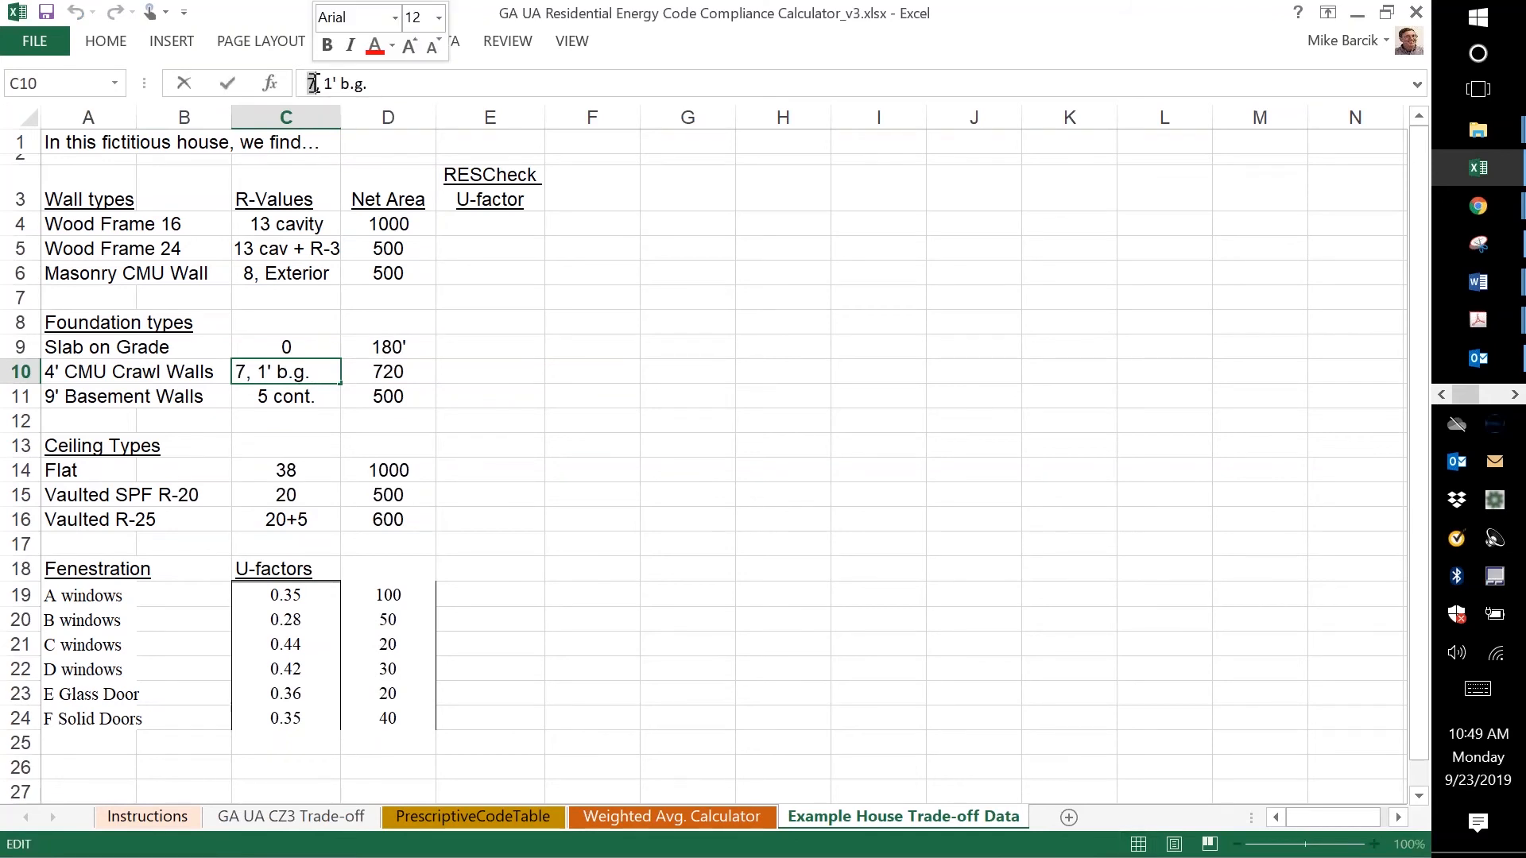
pyautogui.write('R-5')
pyautogui.press('Return')
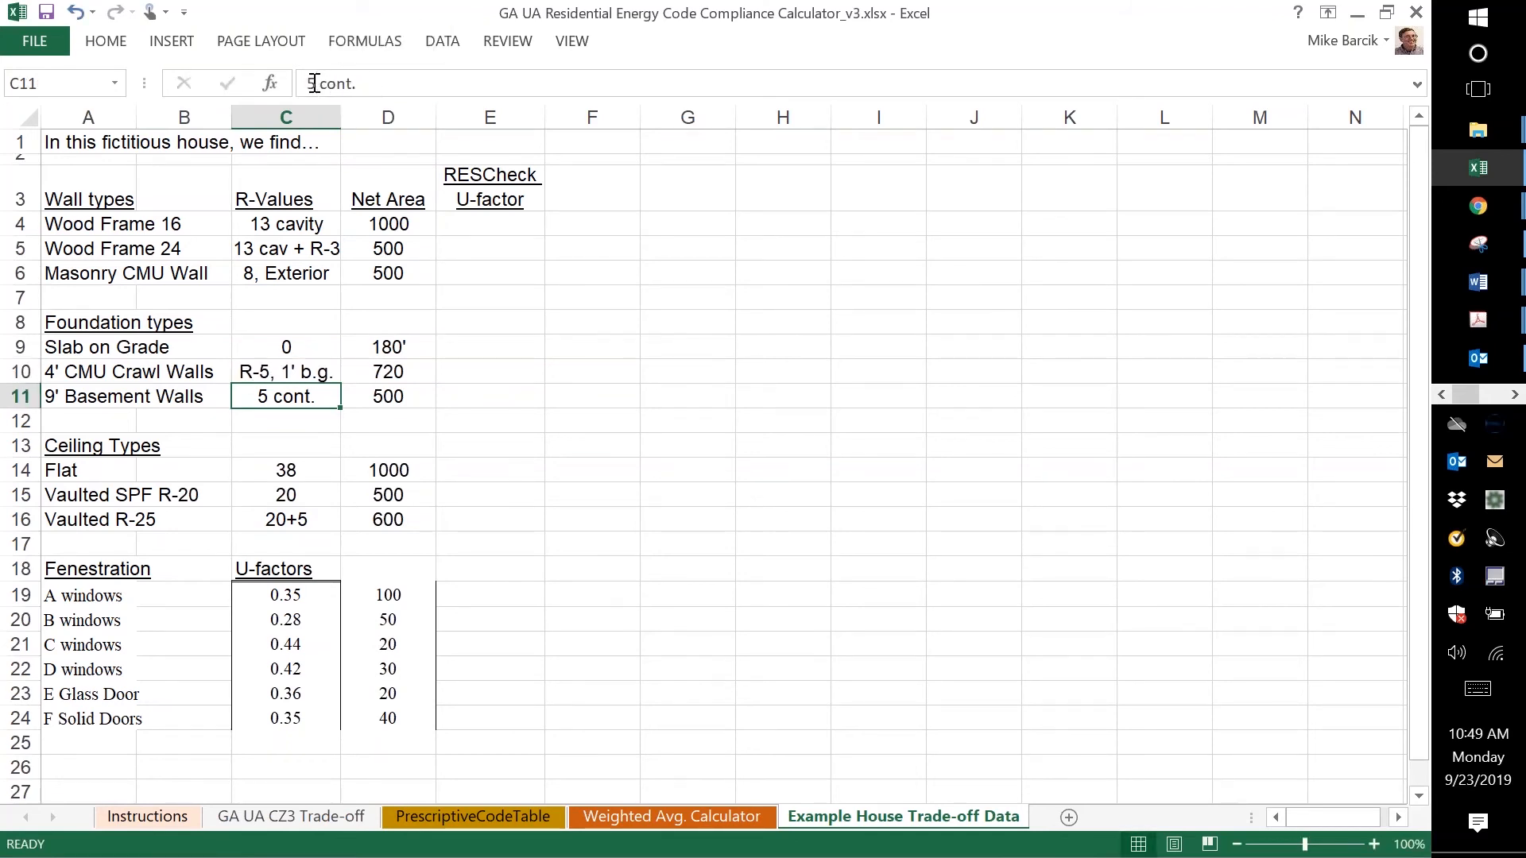
pyautogui.press('Up')
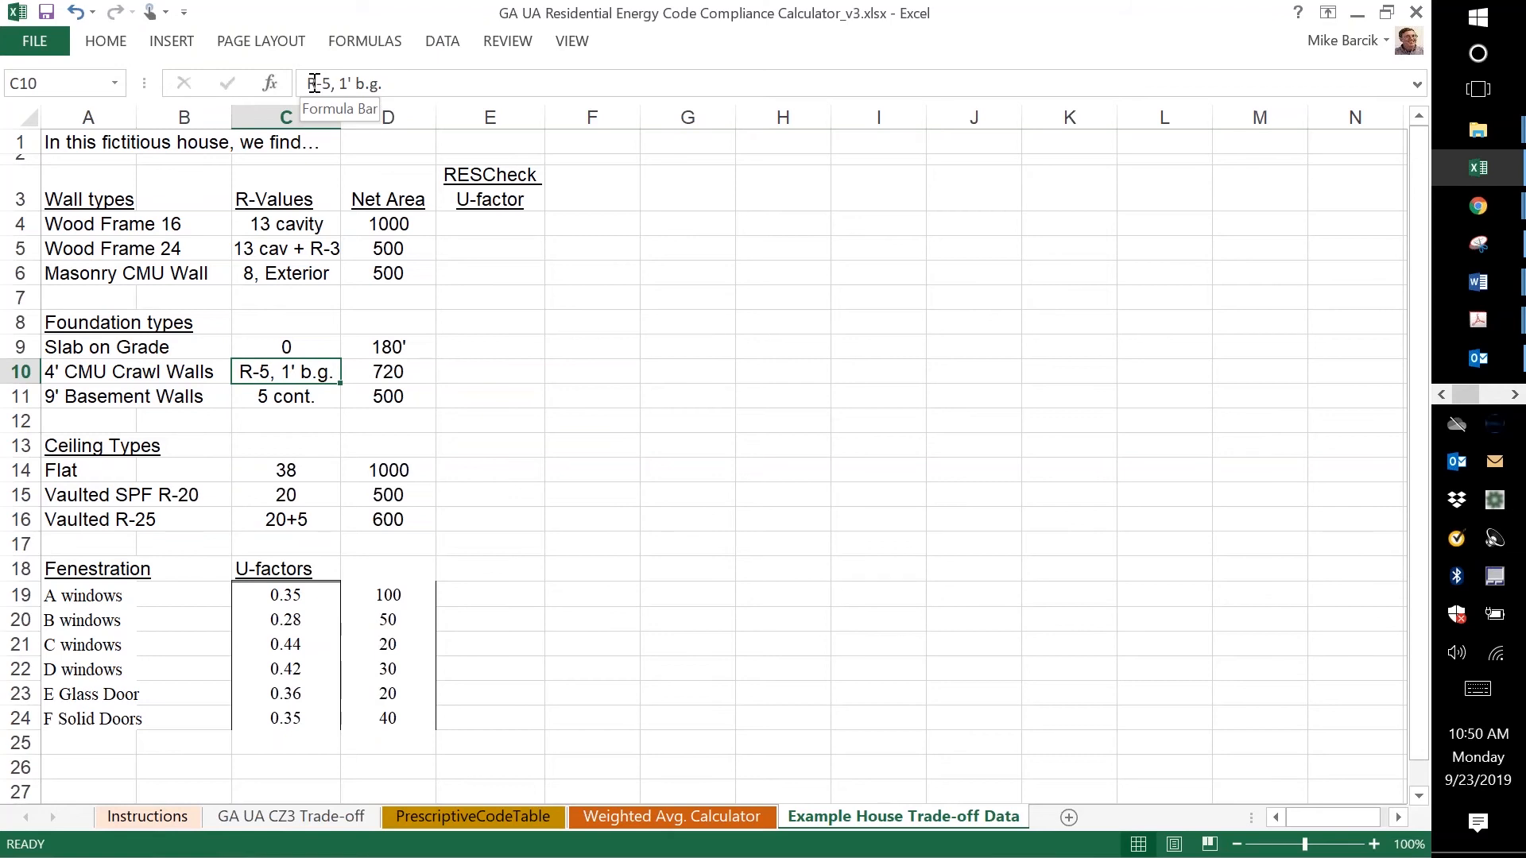
# - Review the R-value of the 9' Basement Walls and the Slab on Grade row's R-value and length
pyautogui.press('Down')
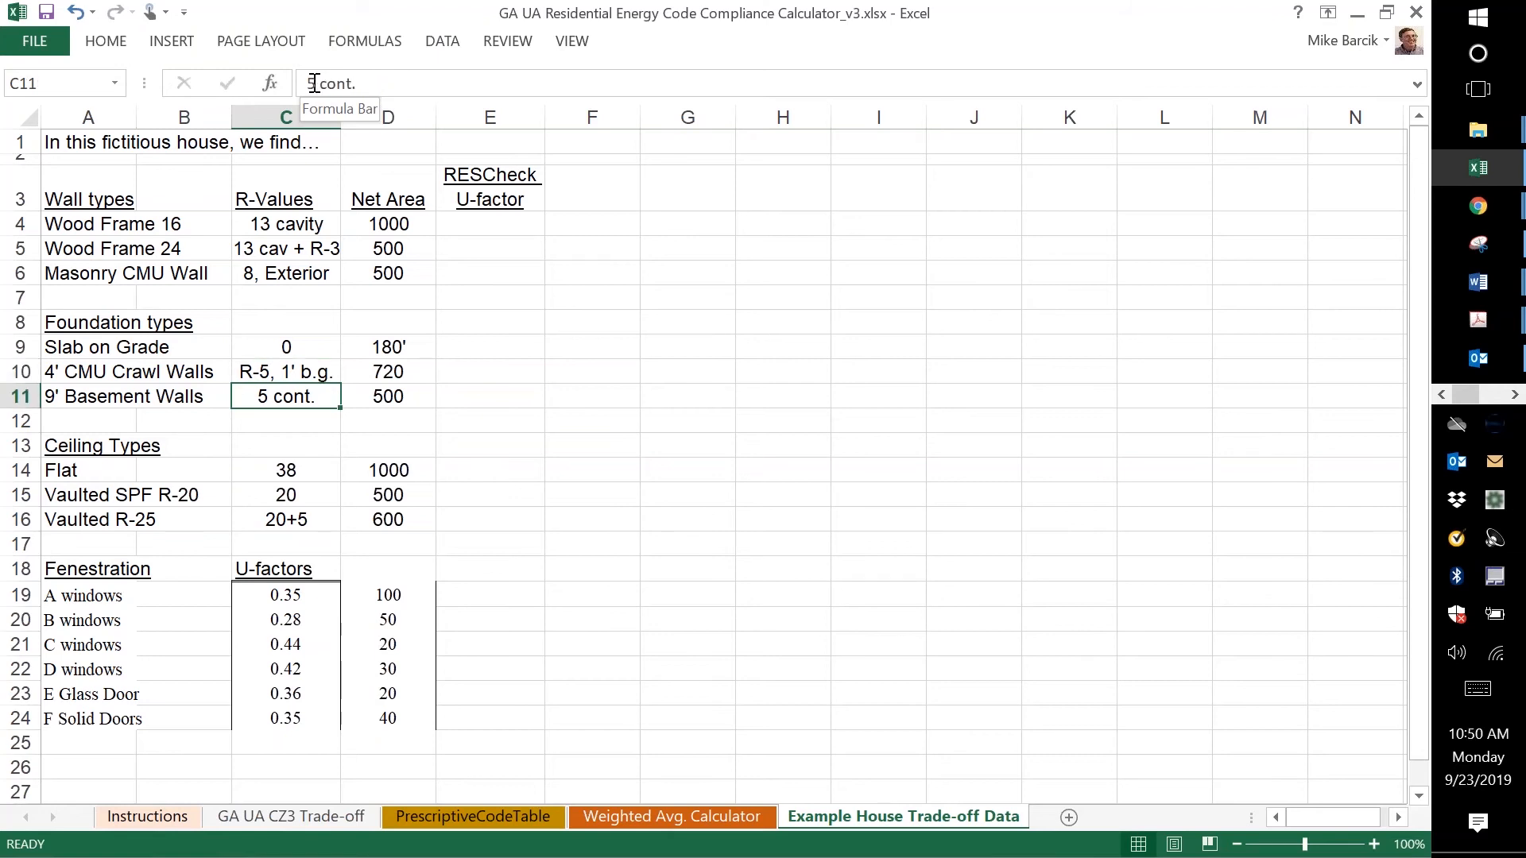
pyautogui.press('Left')
pyautogui.press('Left')
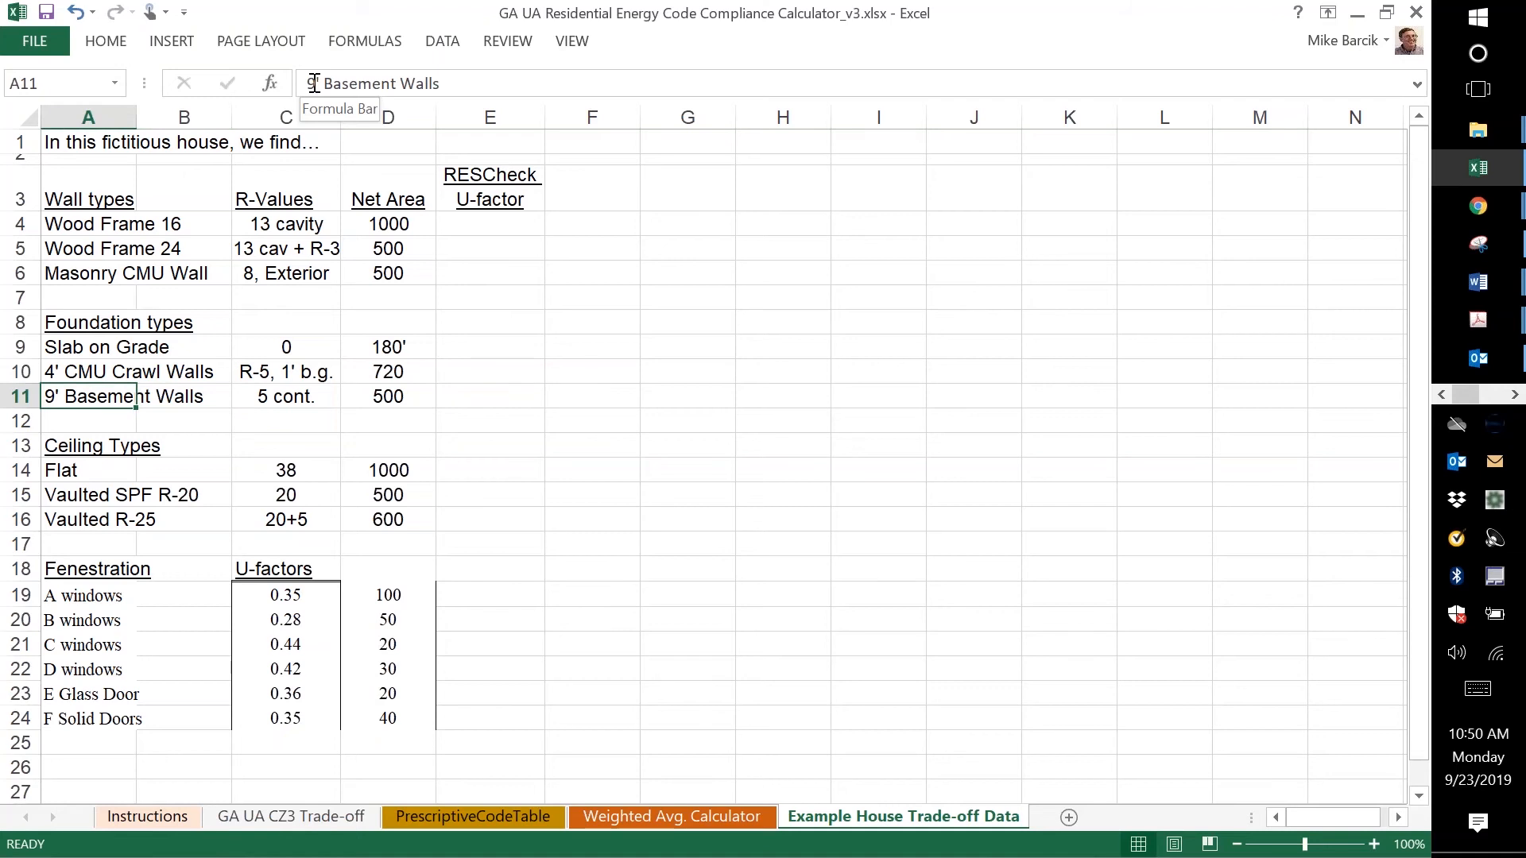
pyautogui.press('Right')
pyautogui.press('Right')
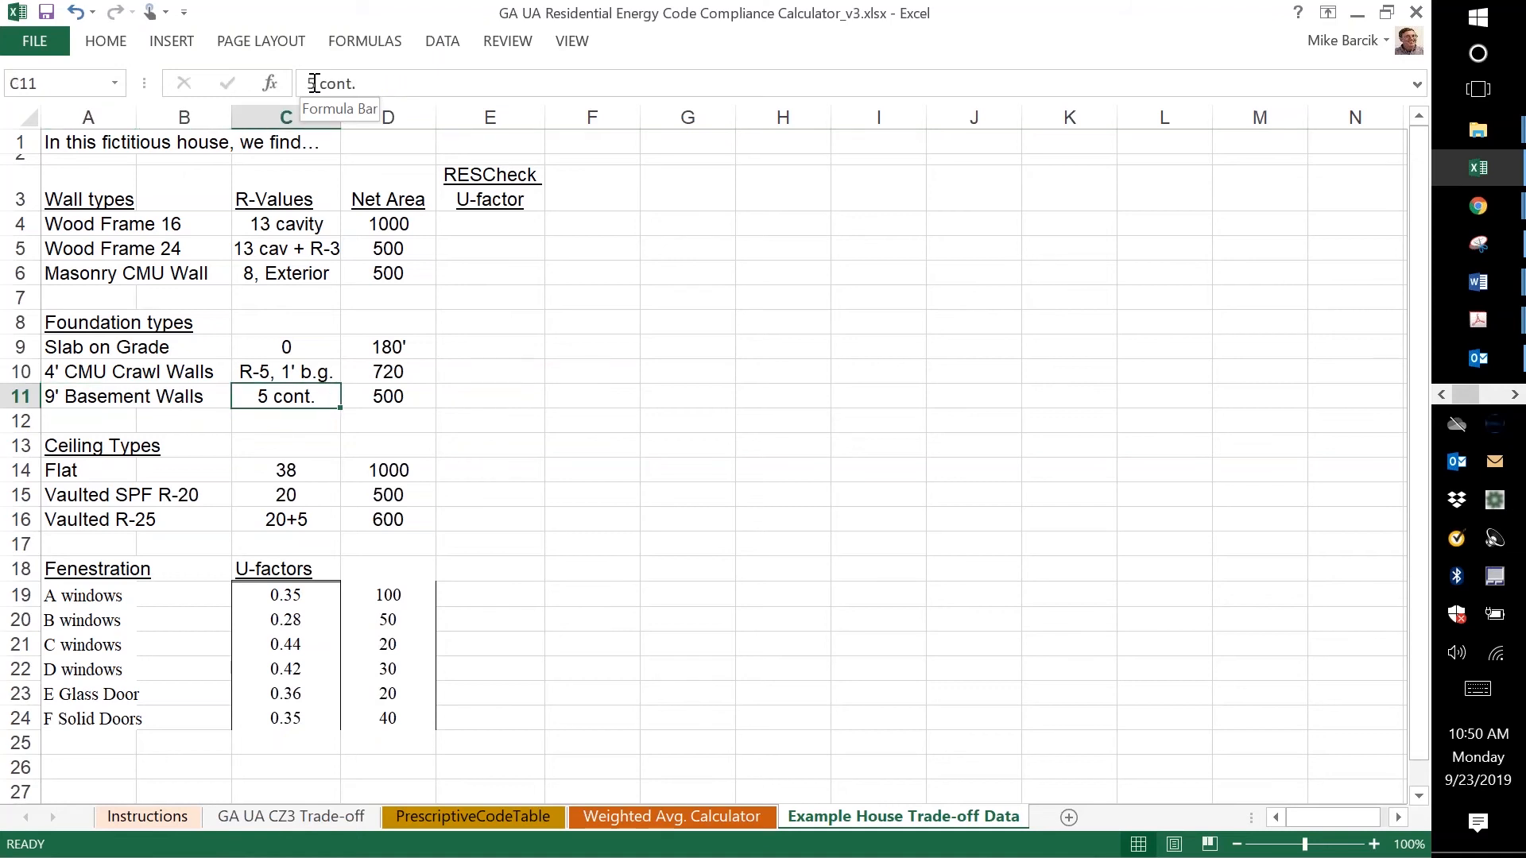
pyautogui.press('Up')
pyautogui.press('Up')
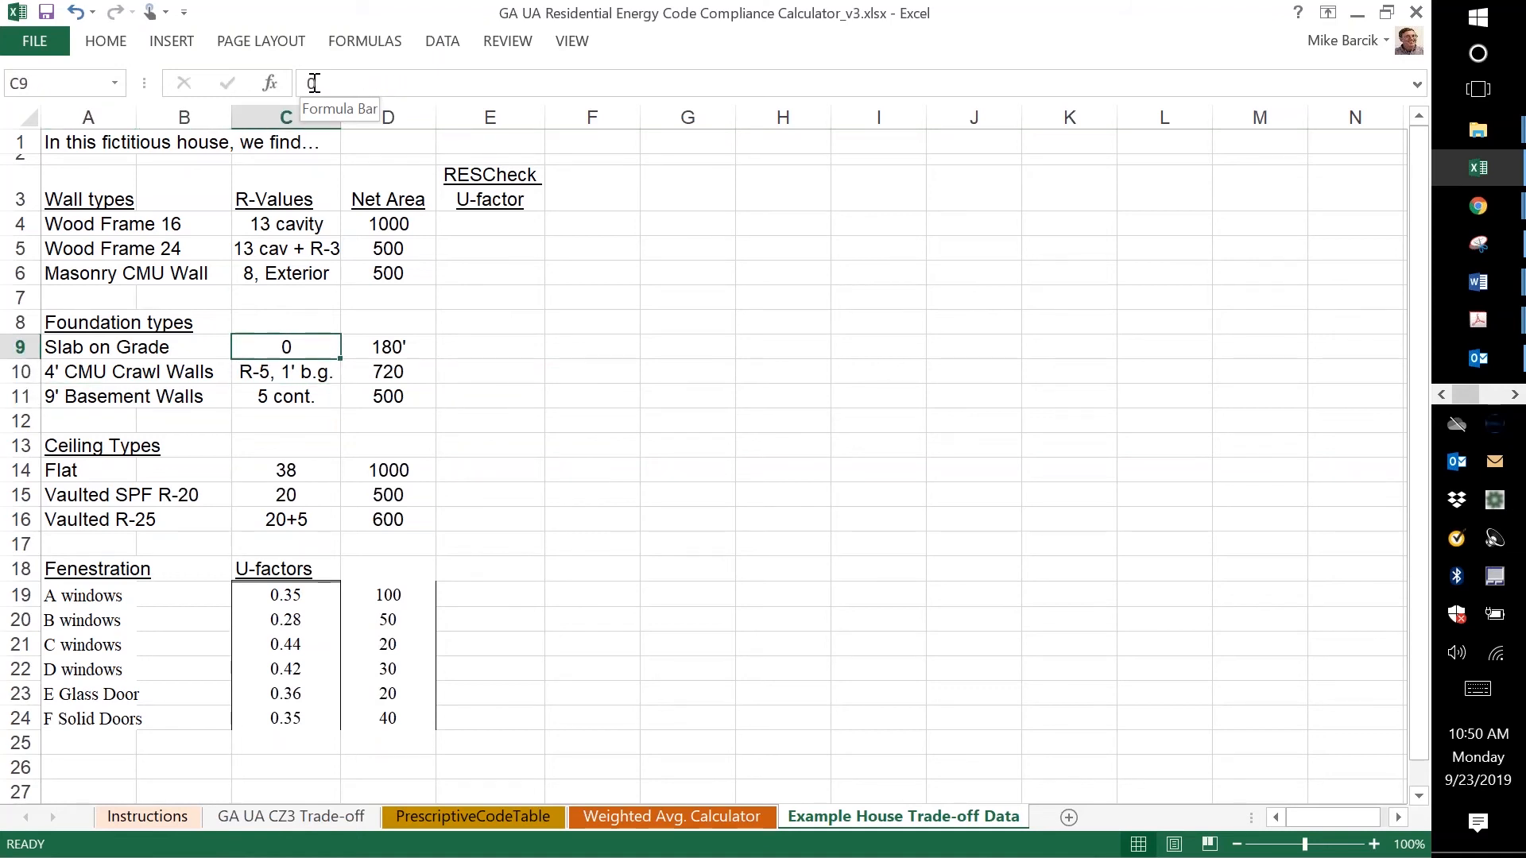
pyautogui.press('Right')
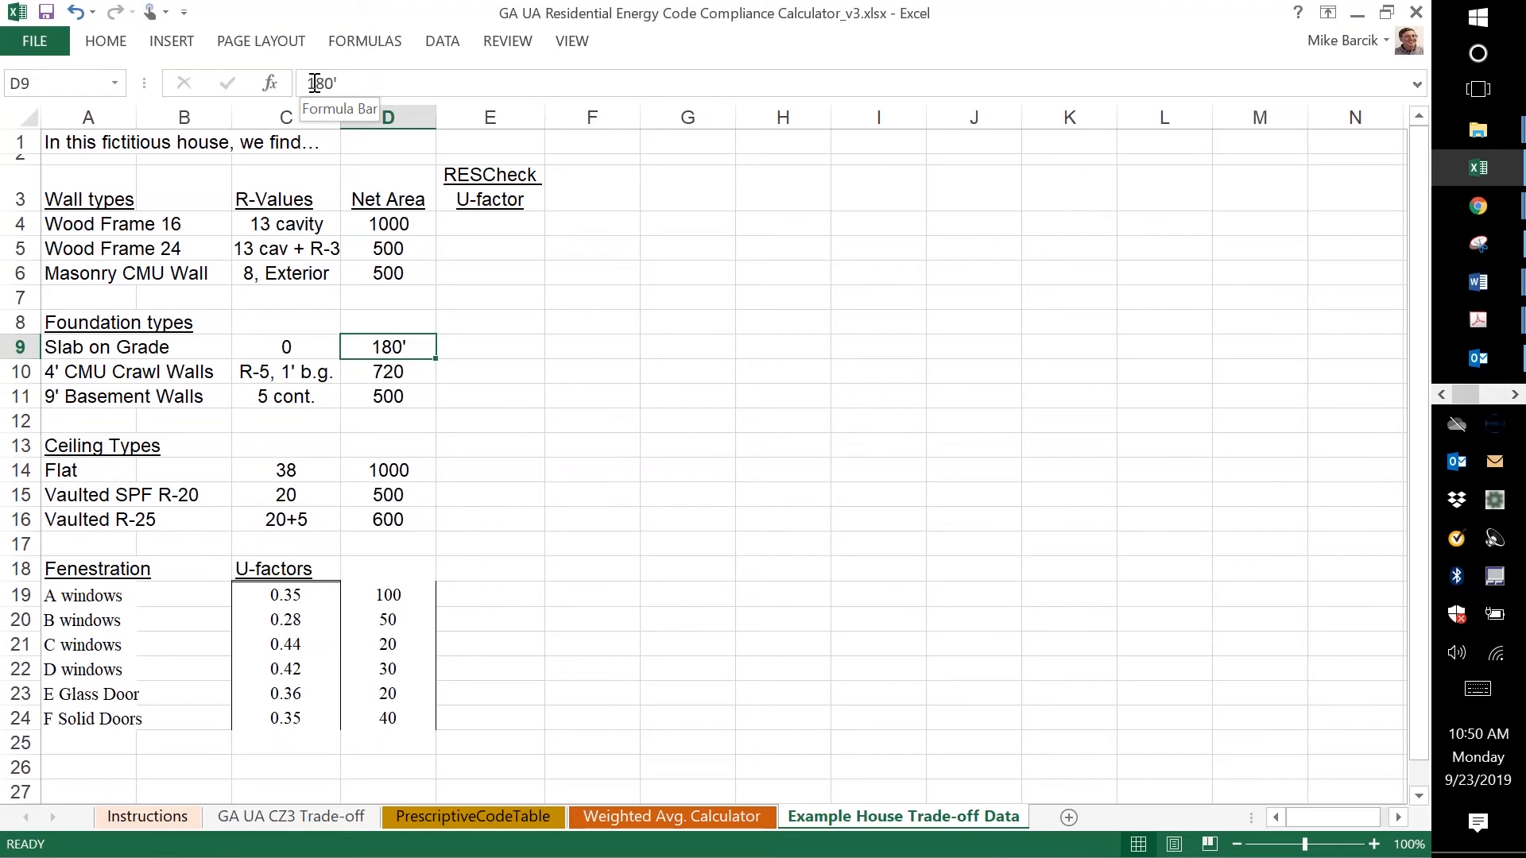
pyautogui.click(65, 344)
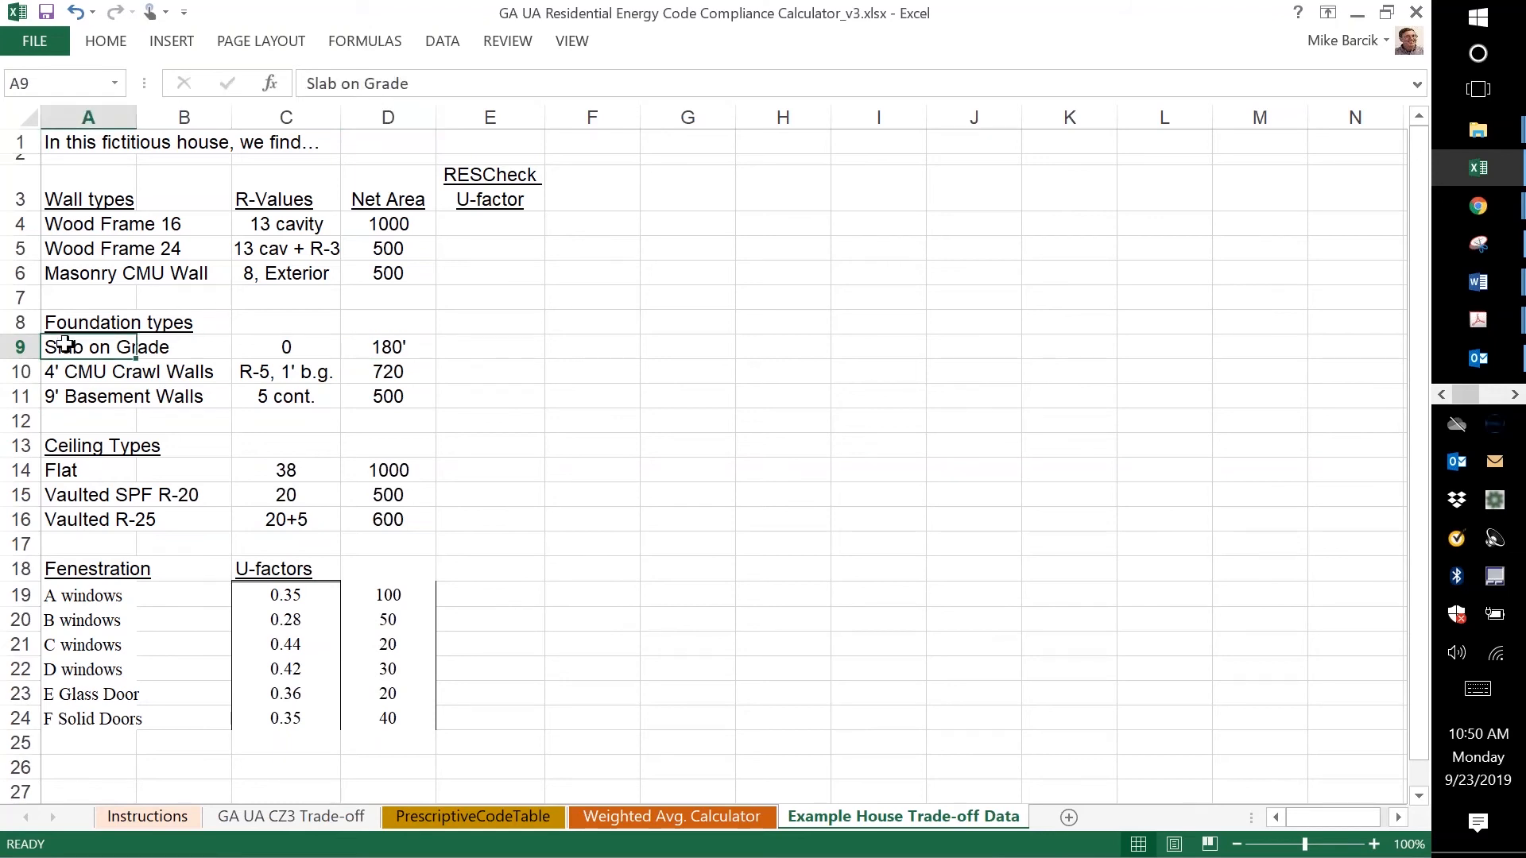
pyautogui.press('Right')
pyautogui.press('Right')
pyautogui.press('Right')
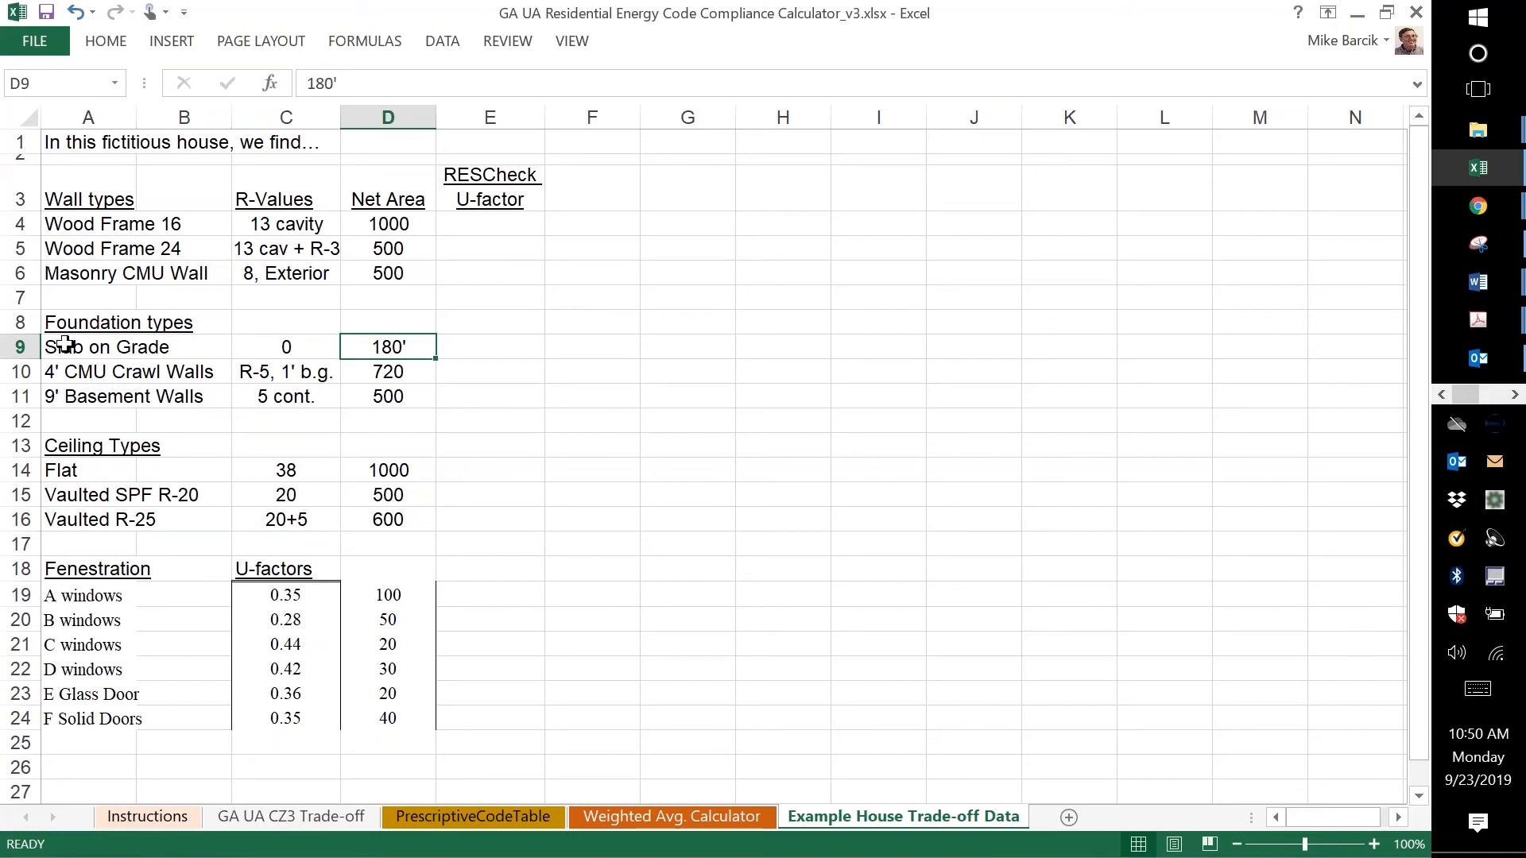
# - Move down to Ceiling Types and review the Flat ceiling's area and R-value
pyautogui.press('Down')
pyautogui.press('Down')
pyautogui.press('Down')
pyautogui.press('Down')
pyautogui.press('Down')
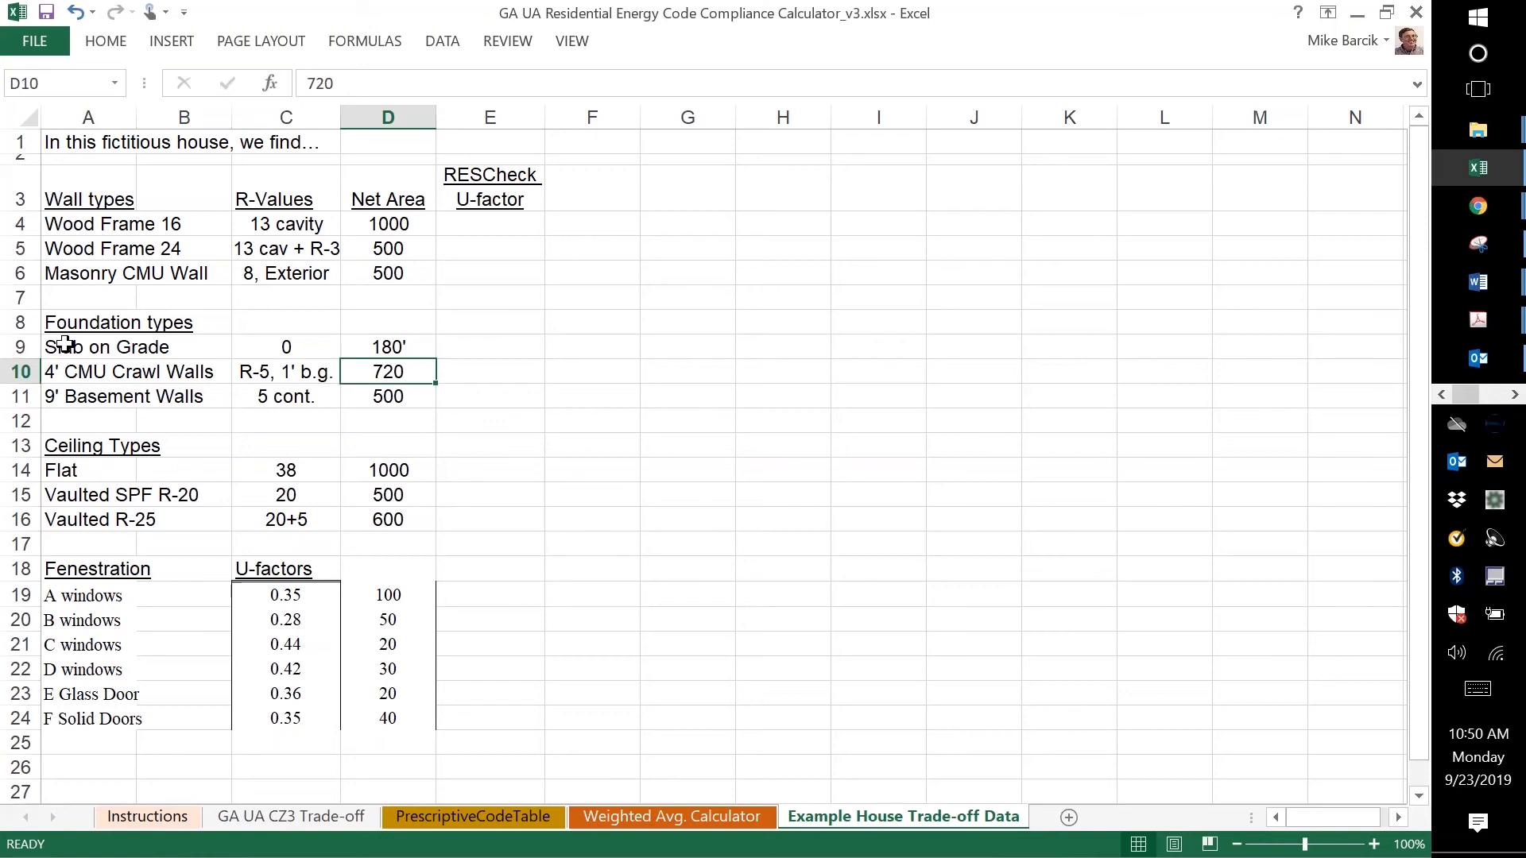
pyautogui.press('Left')
pyautogui.press('Left')
pyautogui.press('Left')
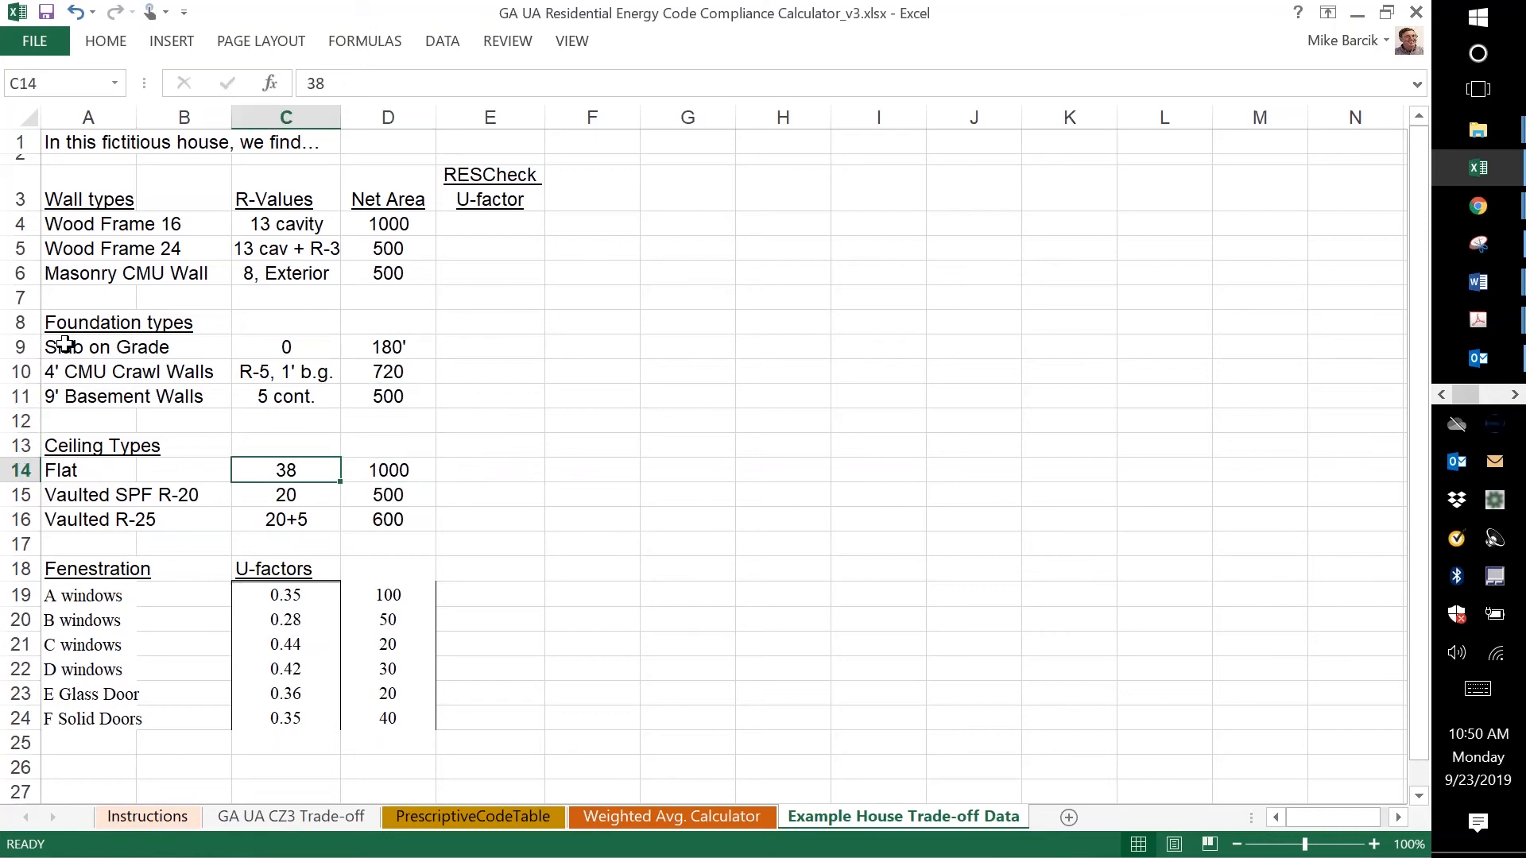
# - Review the net area of the Flat ceiling row under Ceiling Types
pyautogui.press('Right')
pyautogui.press('Right')
pyautogui.press('Right')
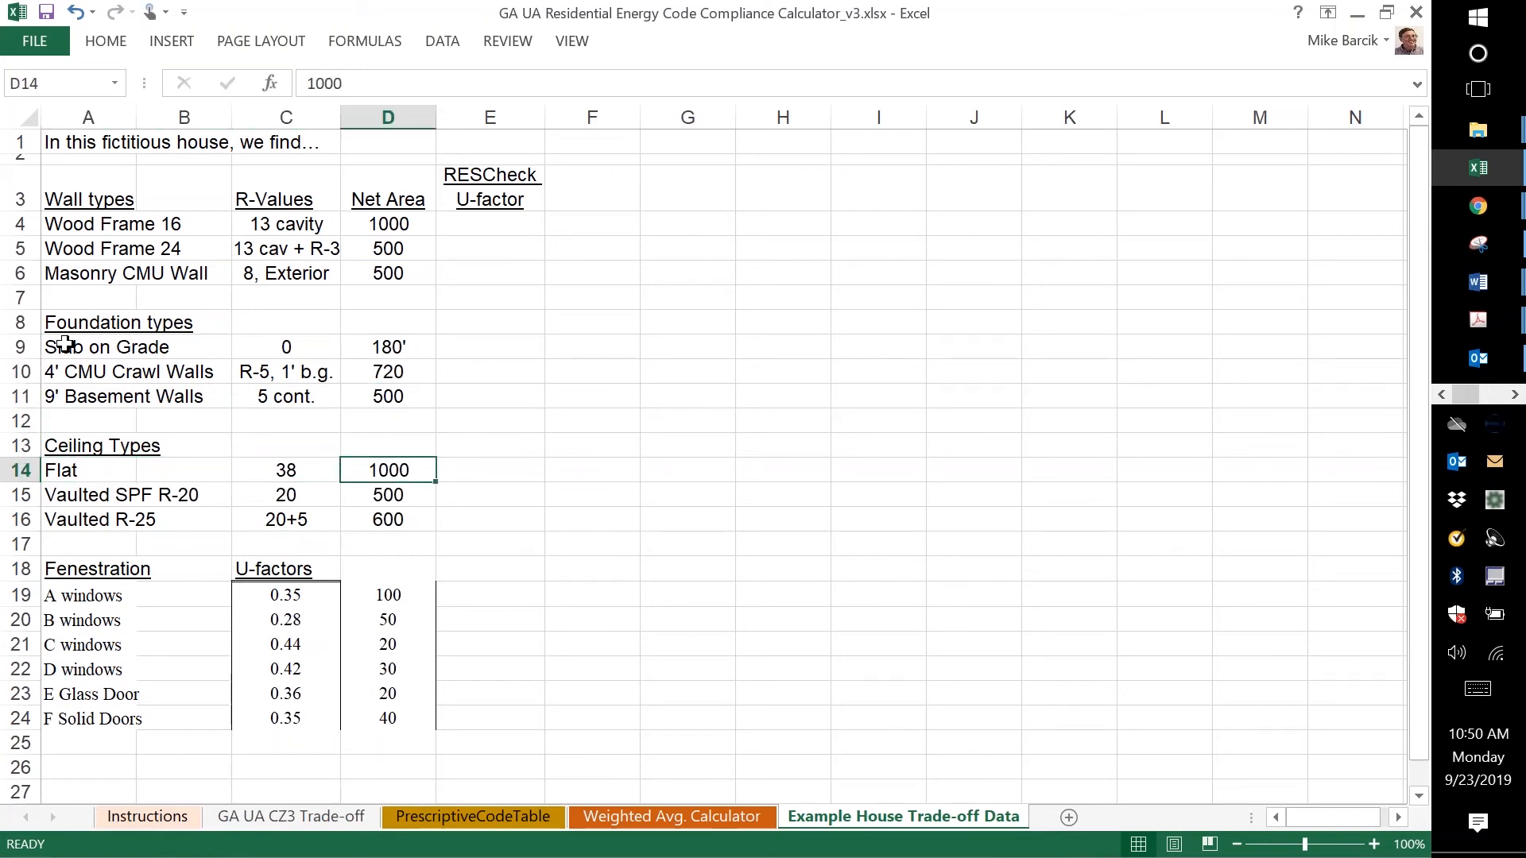
pyautogui.press('Left')
pyautogui.press('Left')
pyautogui.press('Left')
# - Review the Vaulted SPF R-20 row under Ceiling Types, checking its net area and R-value
pyautogui.press('Down')
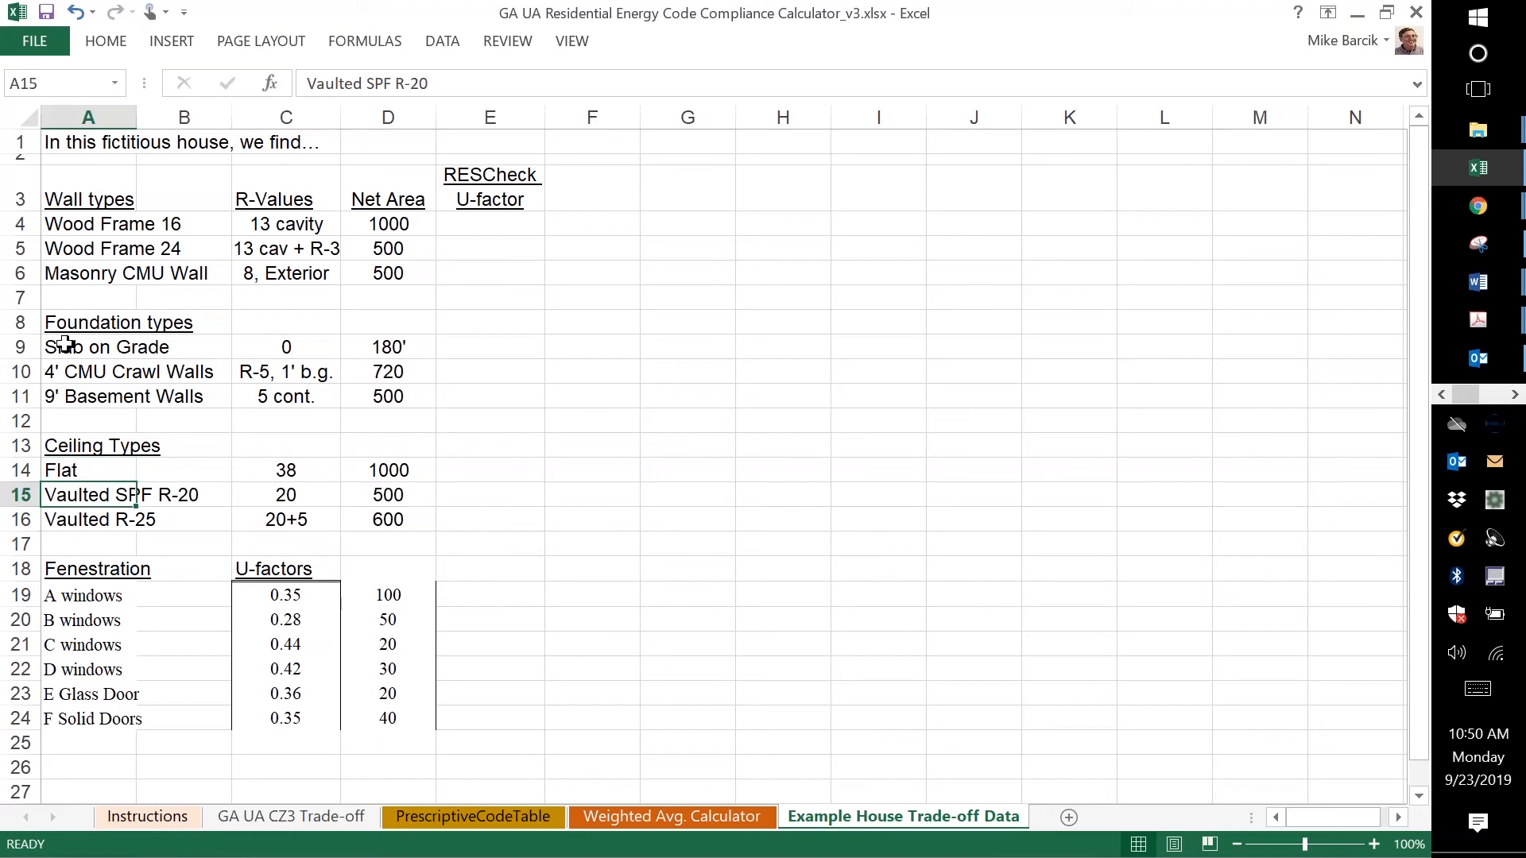
pyautogui.press('Right')
pyautogui.press('Right')
pyautogui.press('Right')
pyautogui.press('Left')
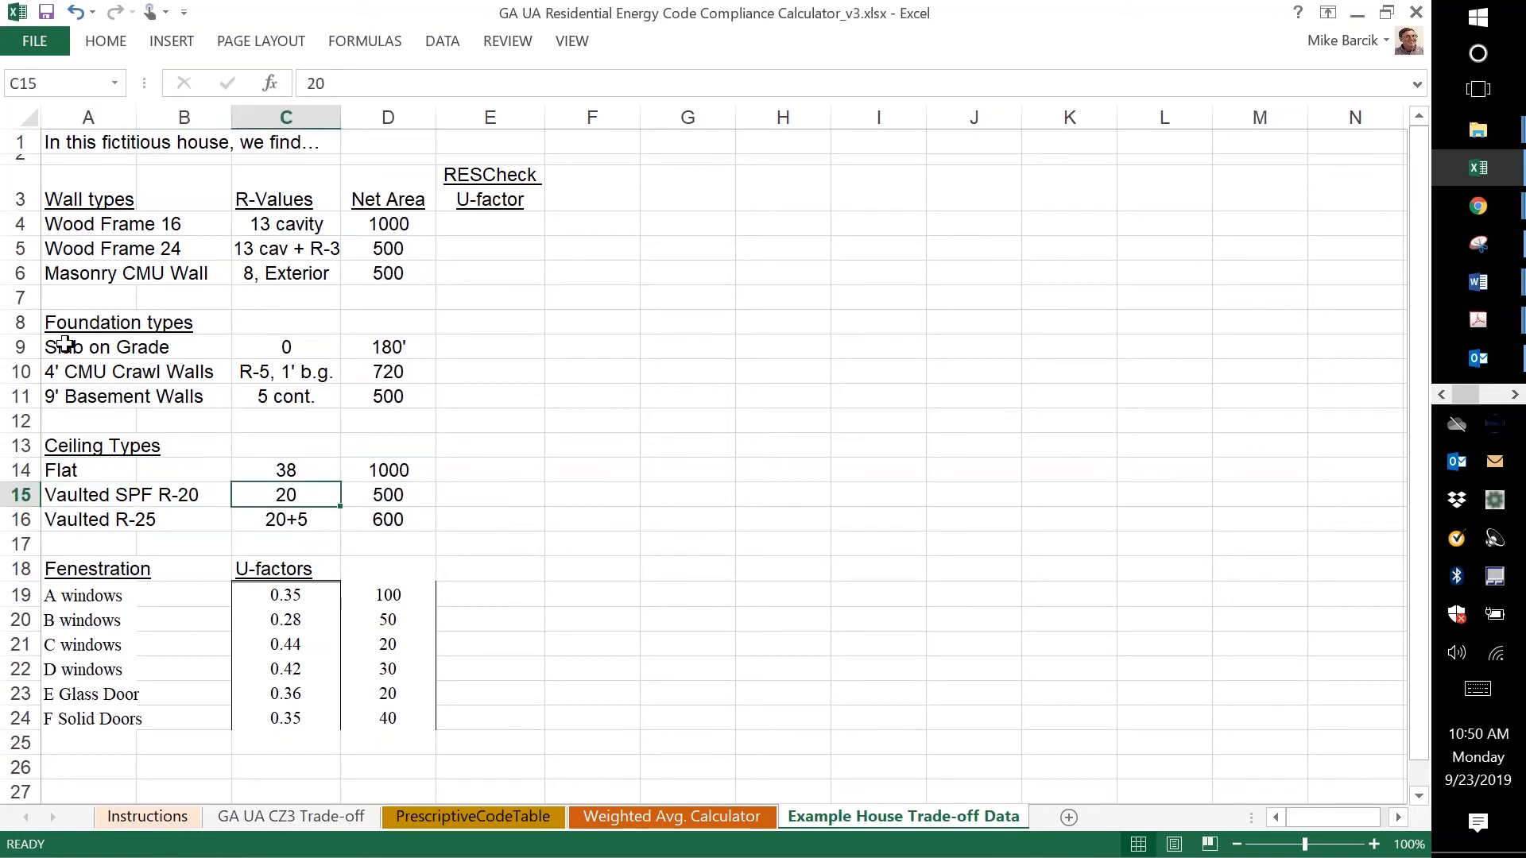
pyautogui.press('Left')
pyautogui.press('Left')
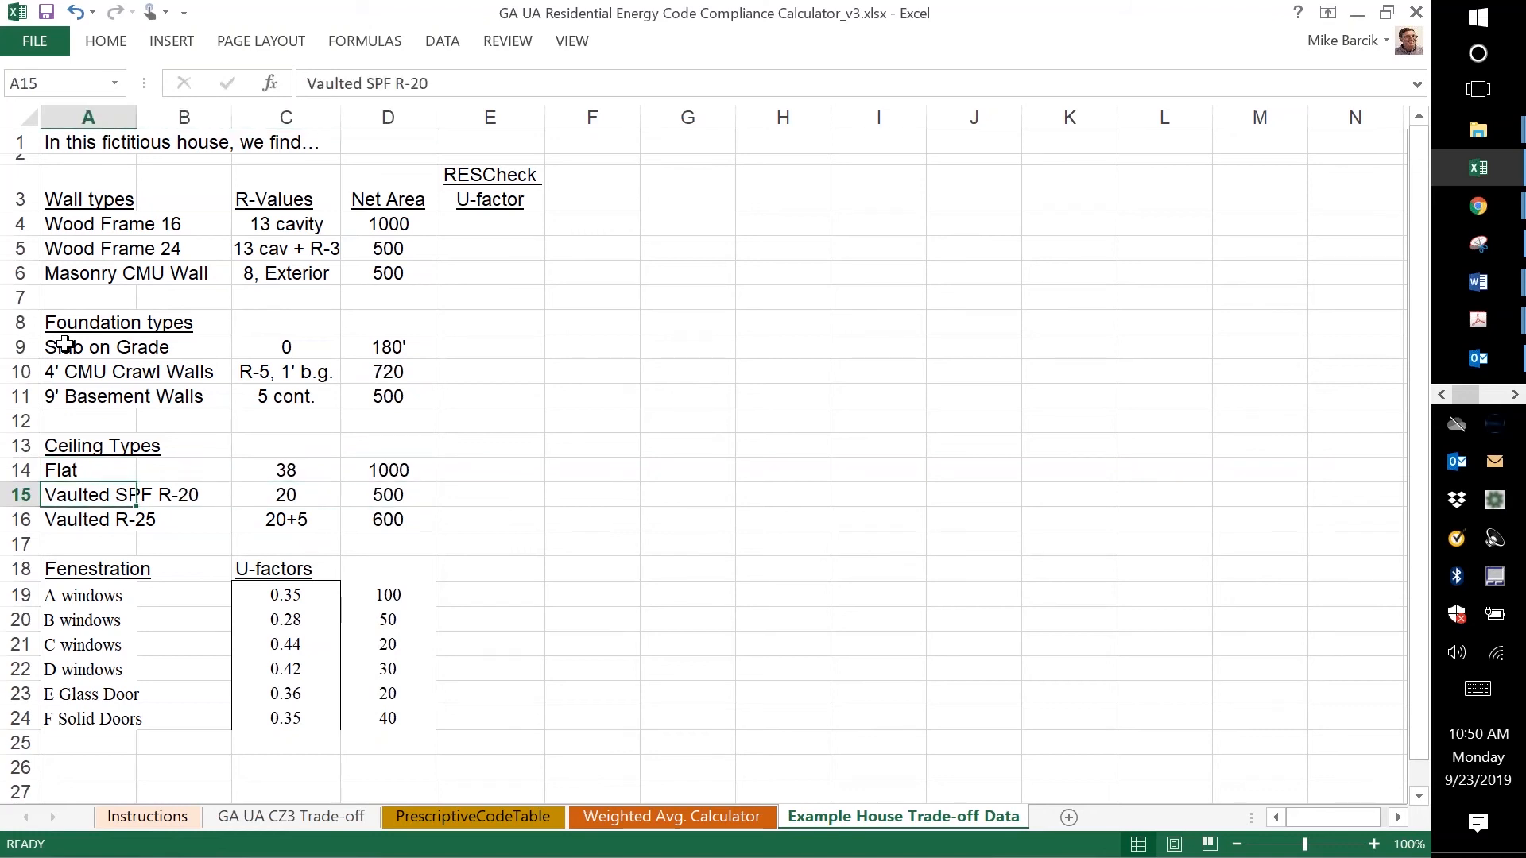
pyautogui.press('Right')
pyautogui.press('Right')
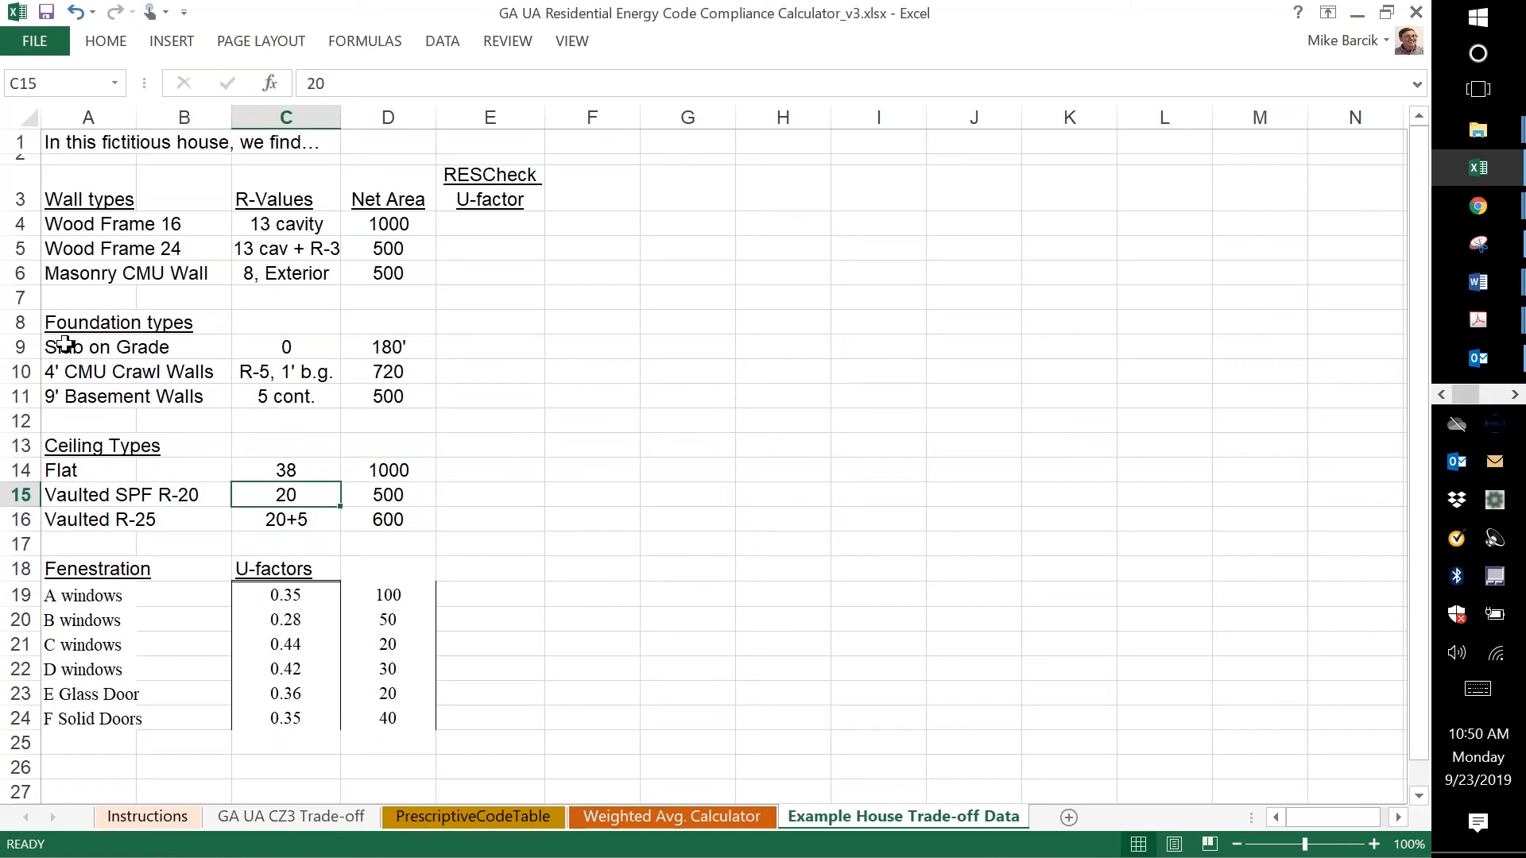
# - Review the Vaulted R-25 ceiling row, including its R-value and net area
pyautogui.press('Down')
pyautogui.press('Left')
pyautogui.press('Left')
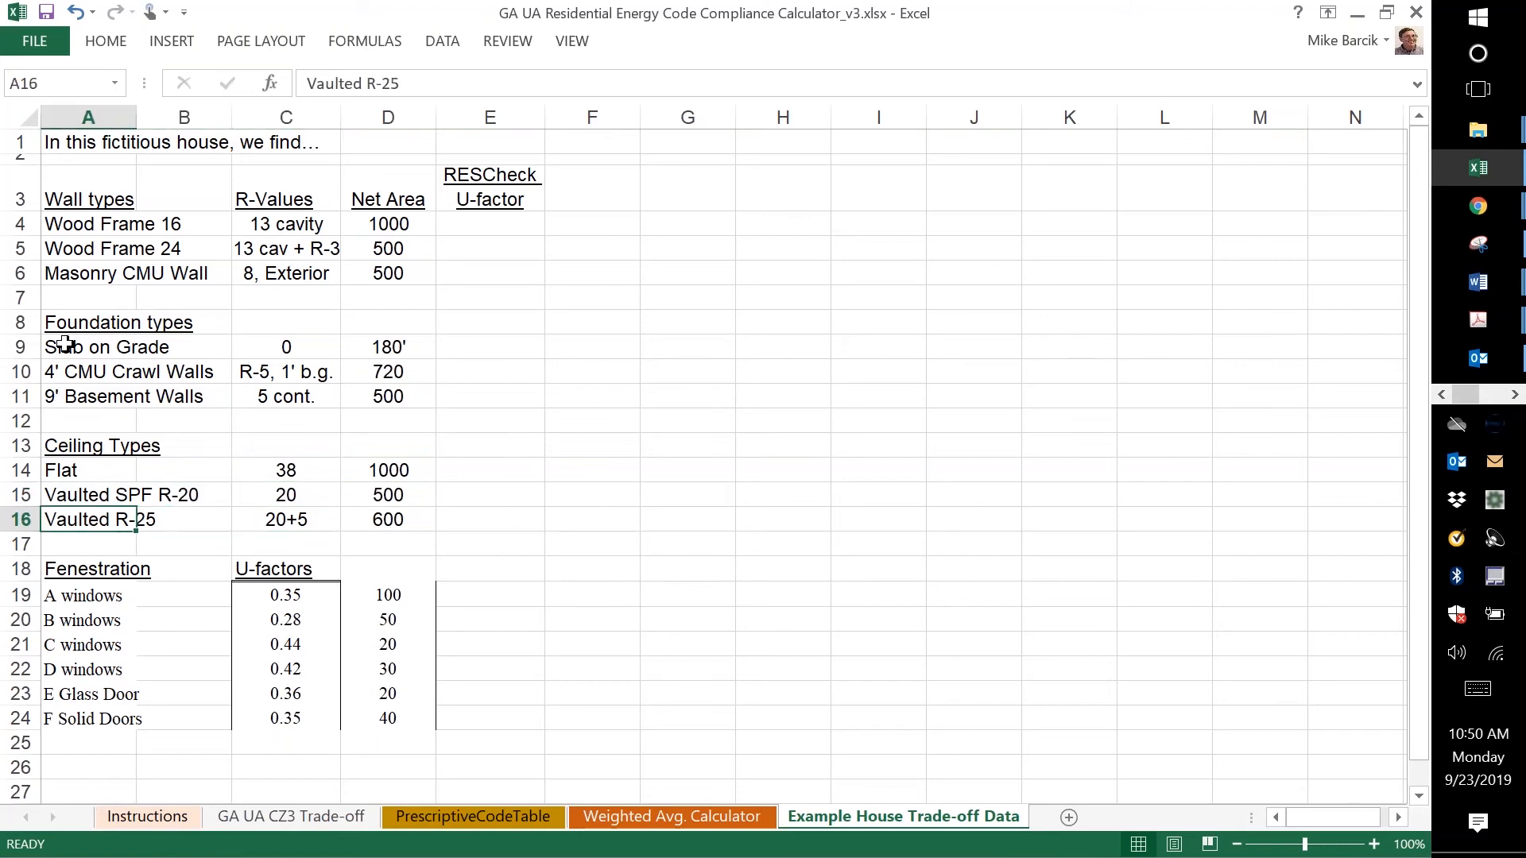
pyautogui.press('Right')
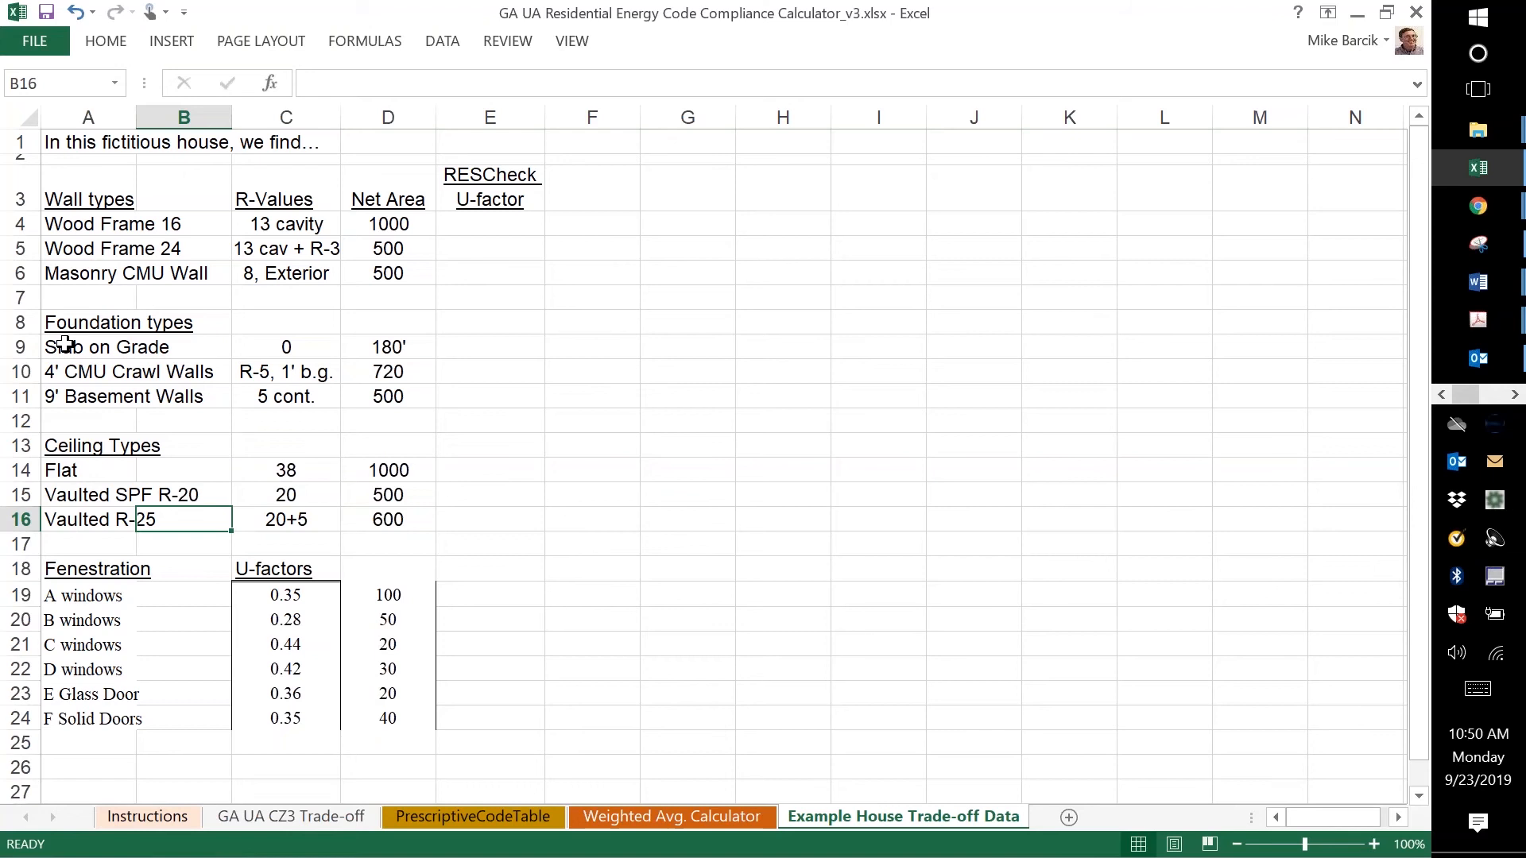
pyautogui.press('Right')
pyautogui.press('Right')
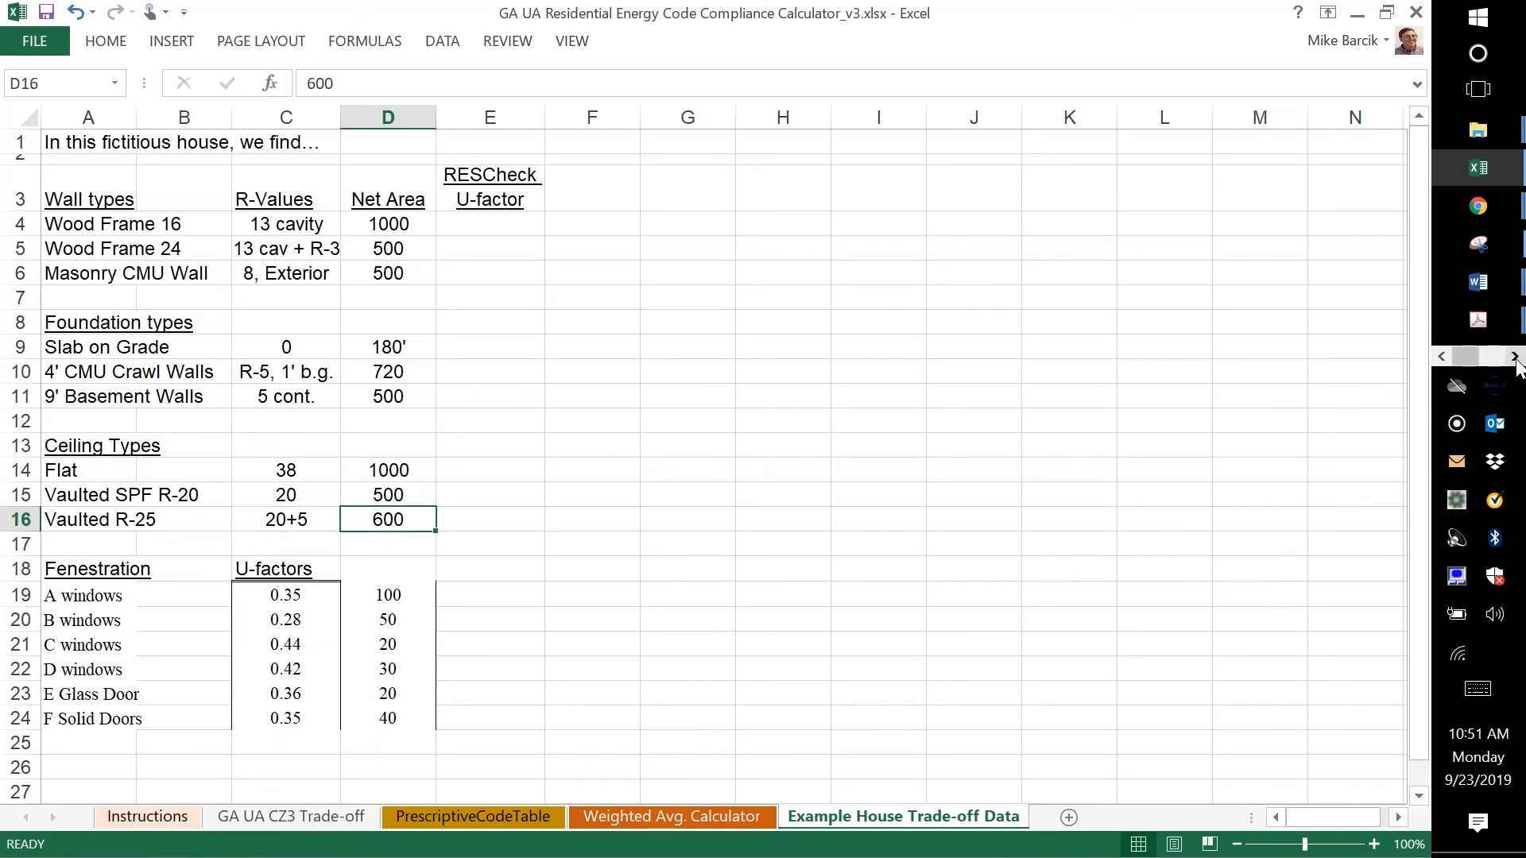
# - Switch to the GA 2020 Residential Energy Code presentation in PowerPoint and browse ahead to the R402.2 insulation slides
pyautogui.click(1514, 356)
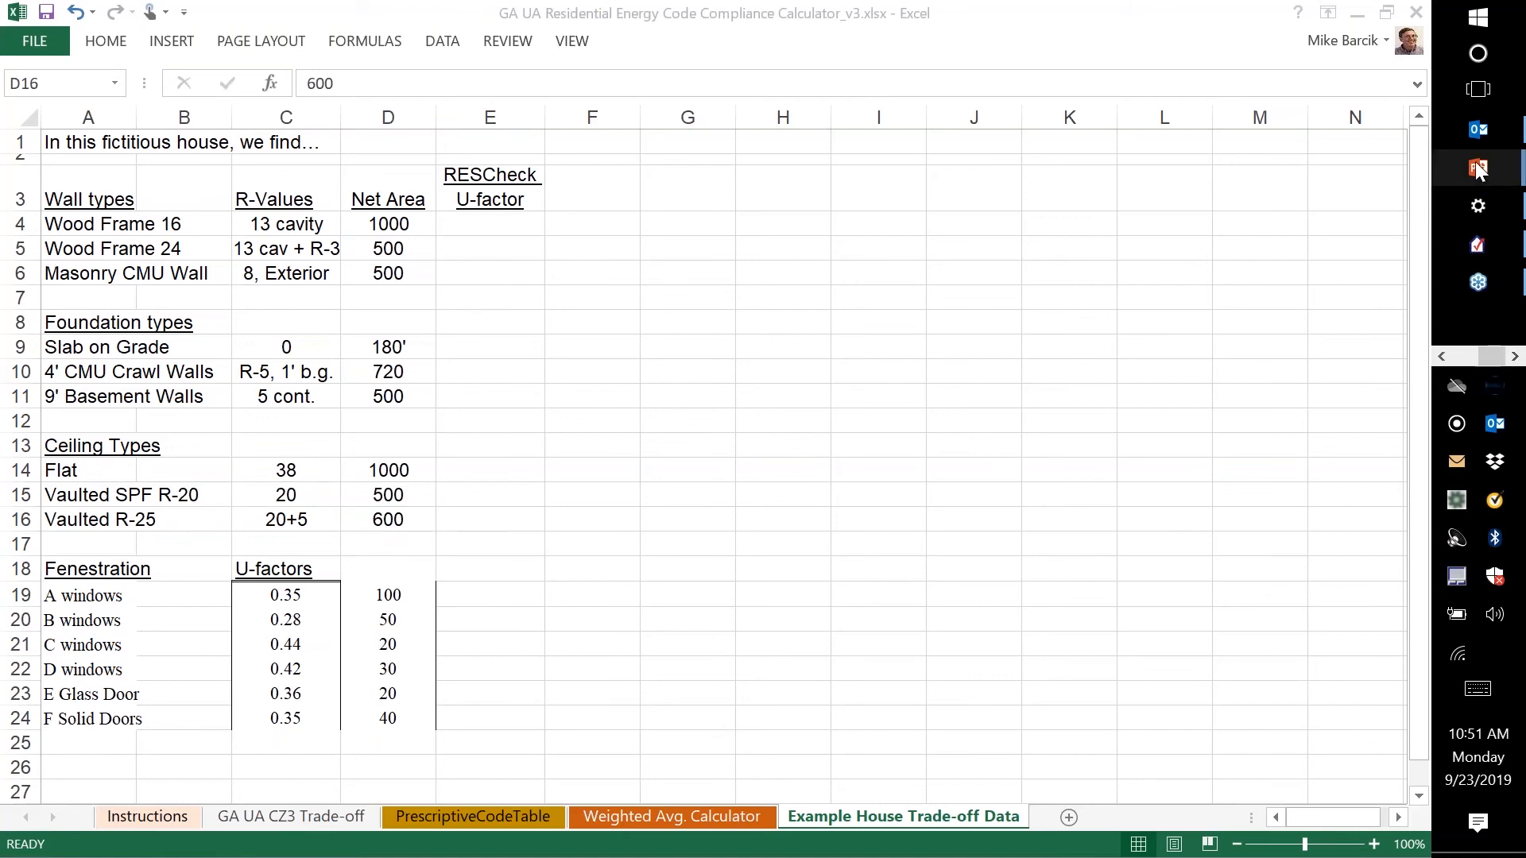
pyautogui.moveTo(1477, 170)
pyautogui.click(1323, 280)
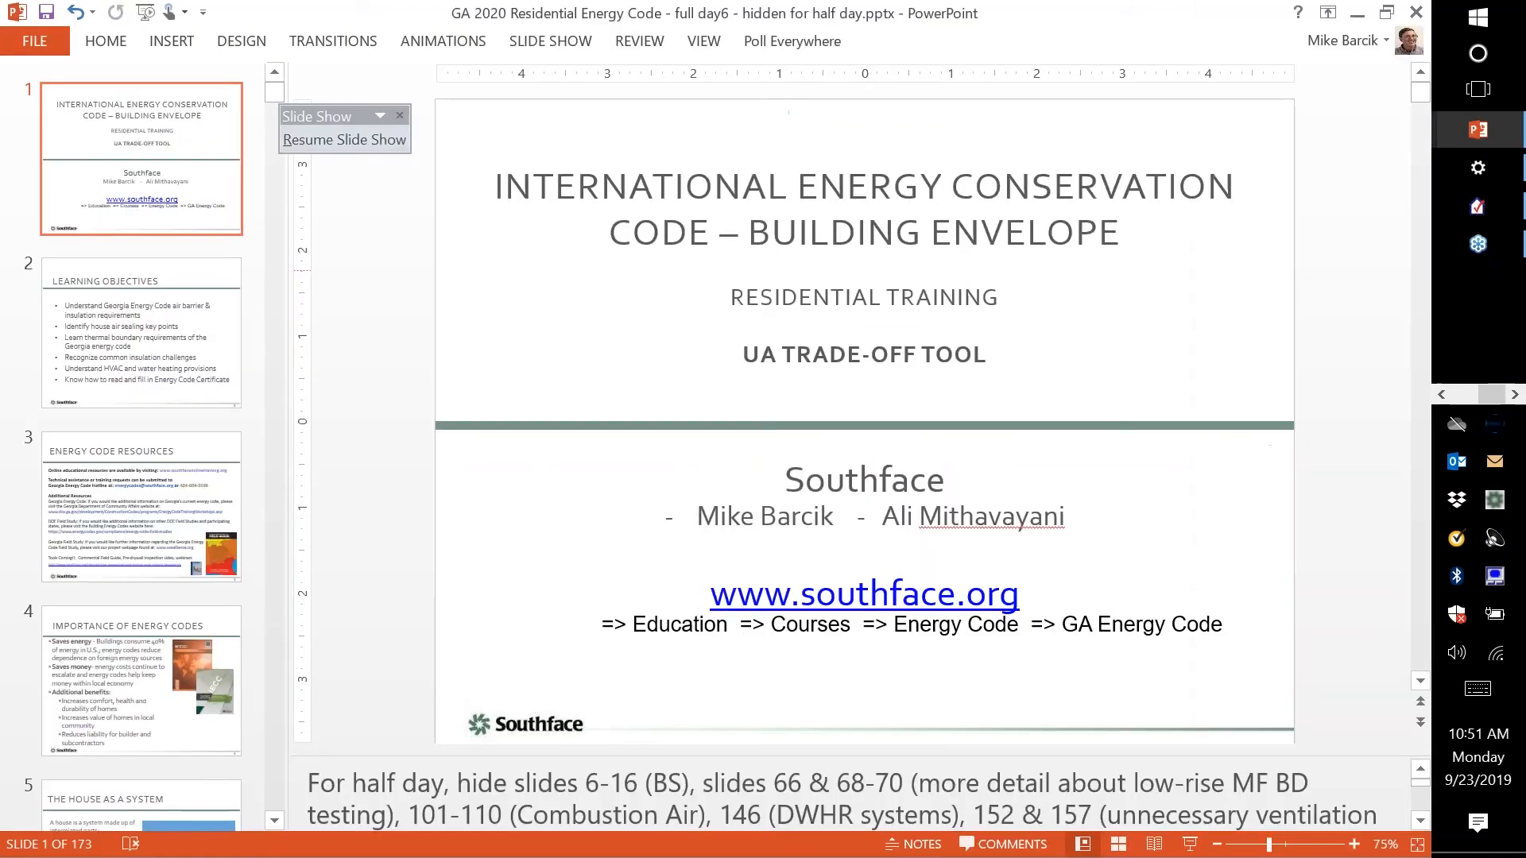
pyautogui.scroll(-20, 278, 680)
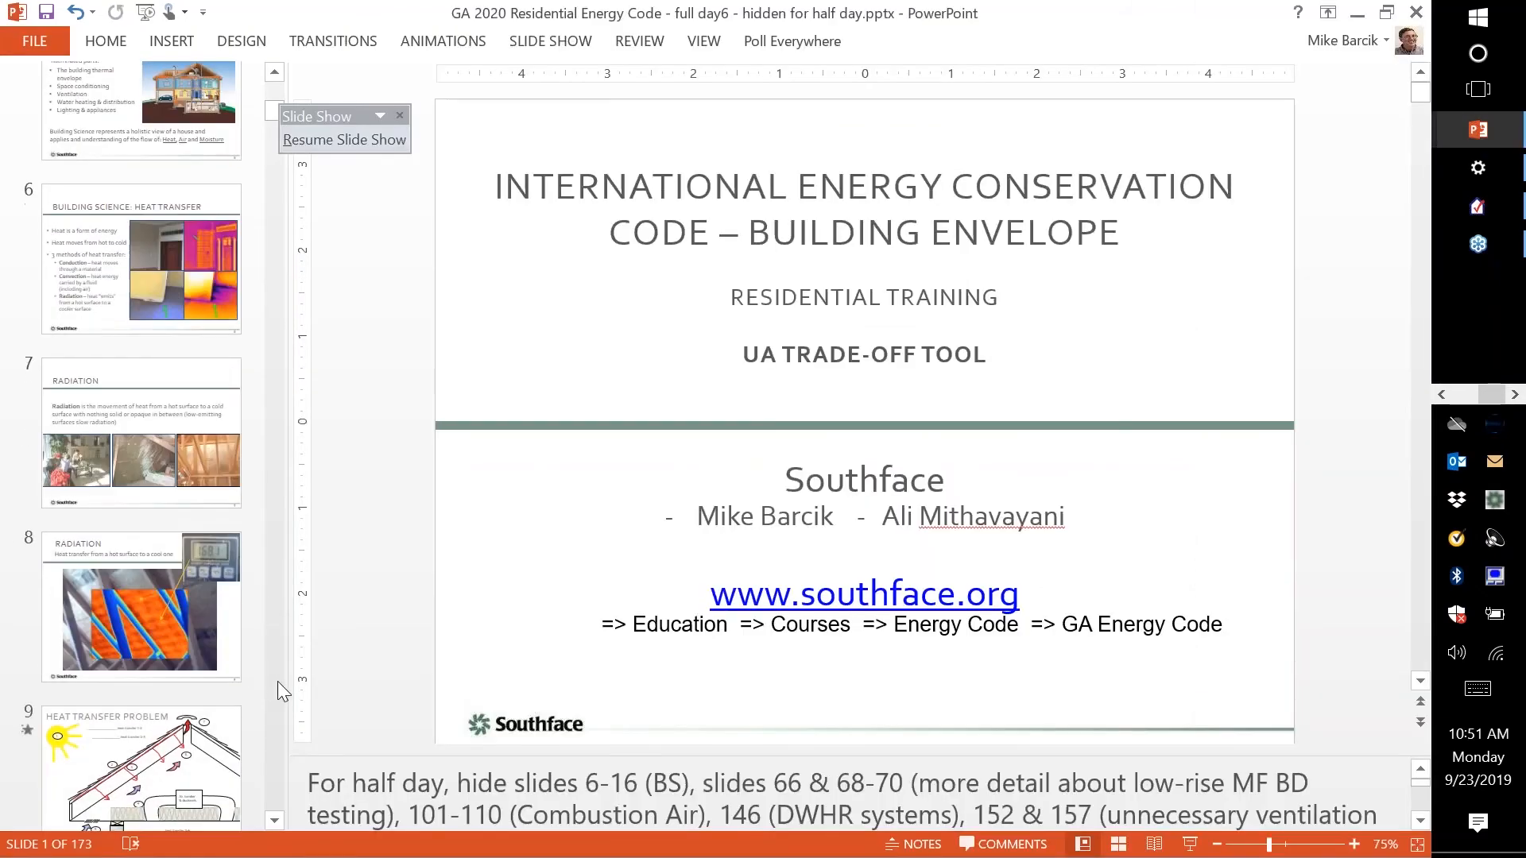
pyautogui.scroll(-15, 278, 680)
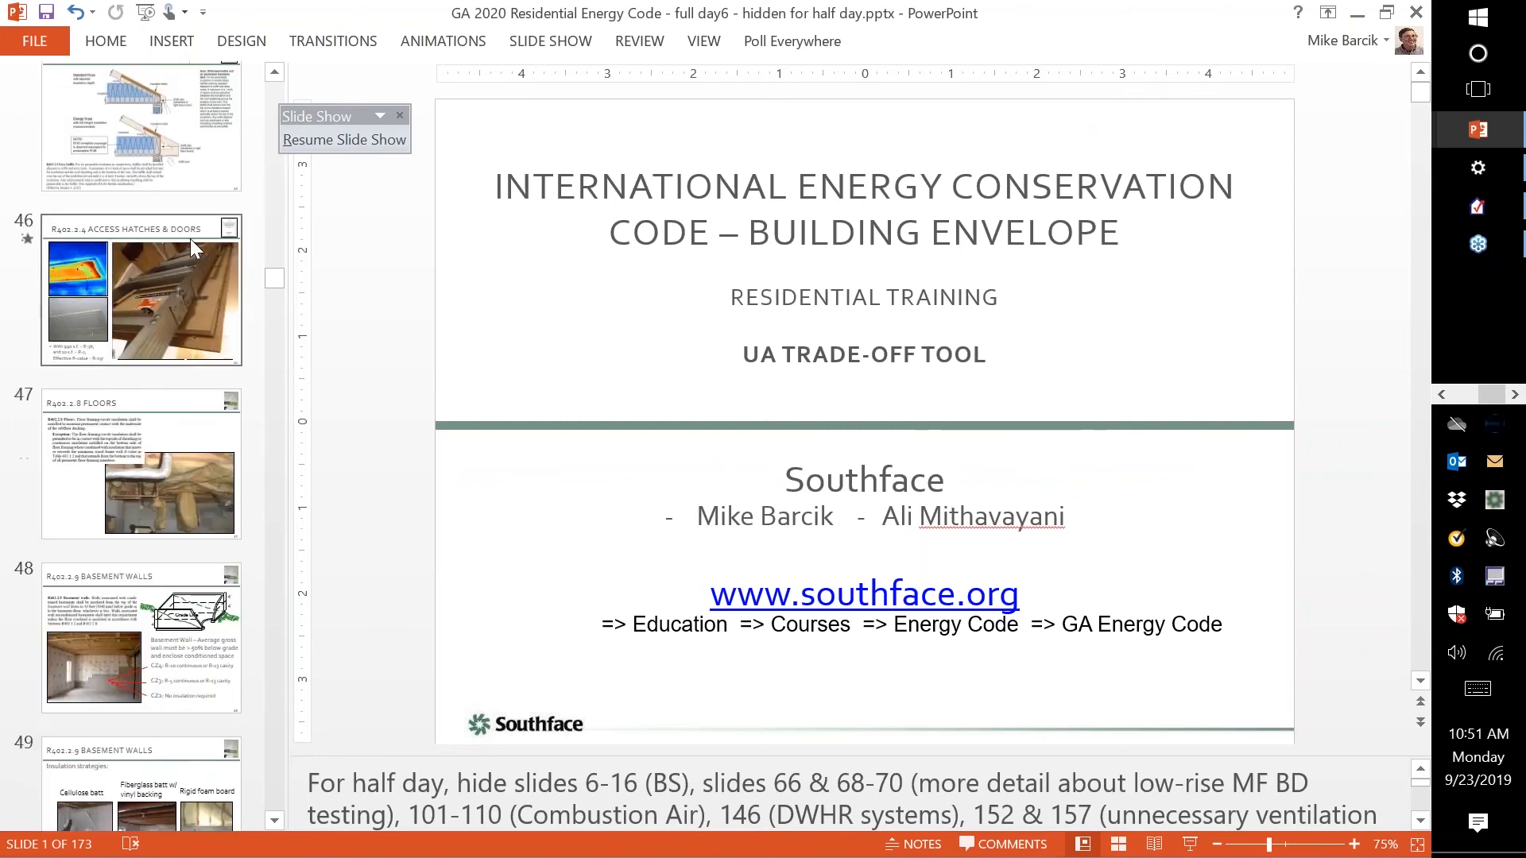
# - Go back through the 402.2.2 Ceilings Without Attics slides to the 402.2.1 Ceilings With Attics slides
pyautogui.click(189, 161)
pyautogui.press('Up')
pyautogui.press('Up')
pyautogui.press('Up')
pyautogui.press('Up')
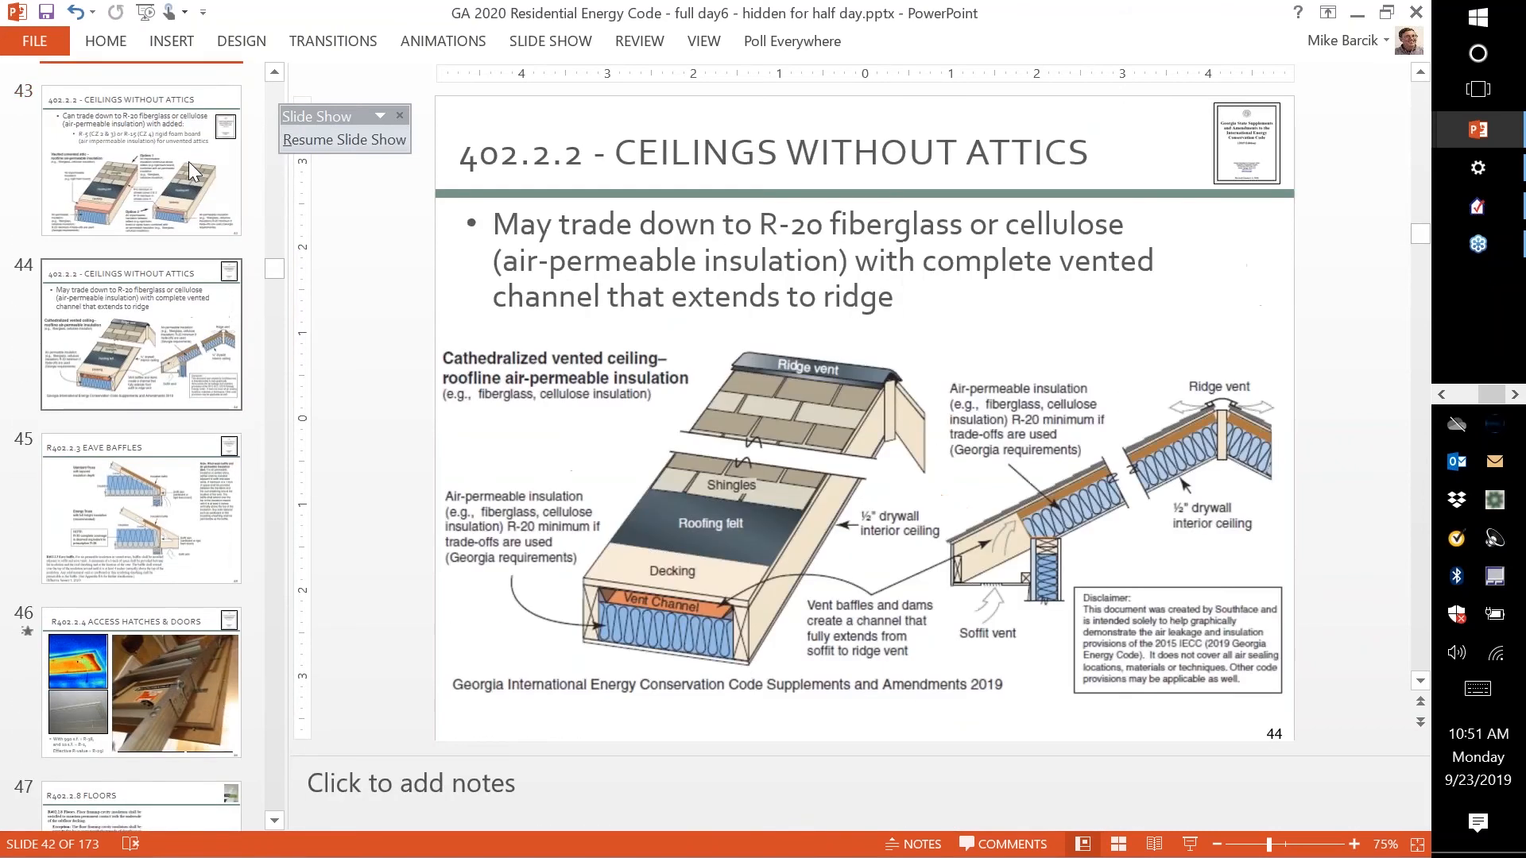
pyautogui.press('Up')
pyautogui.press('Up')
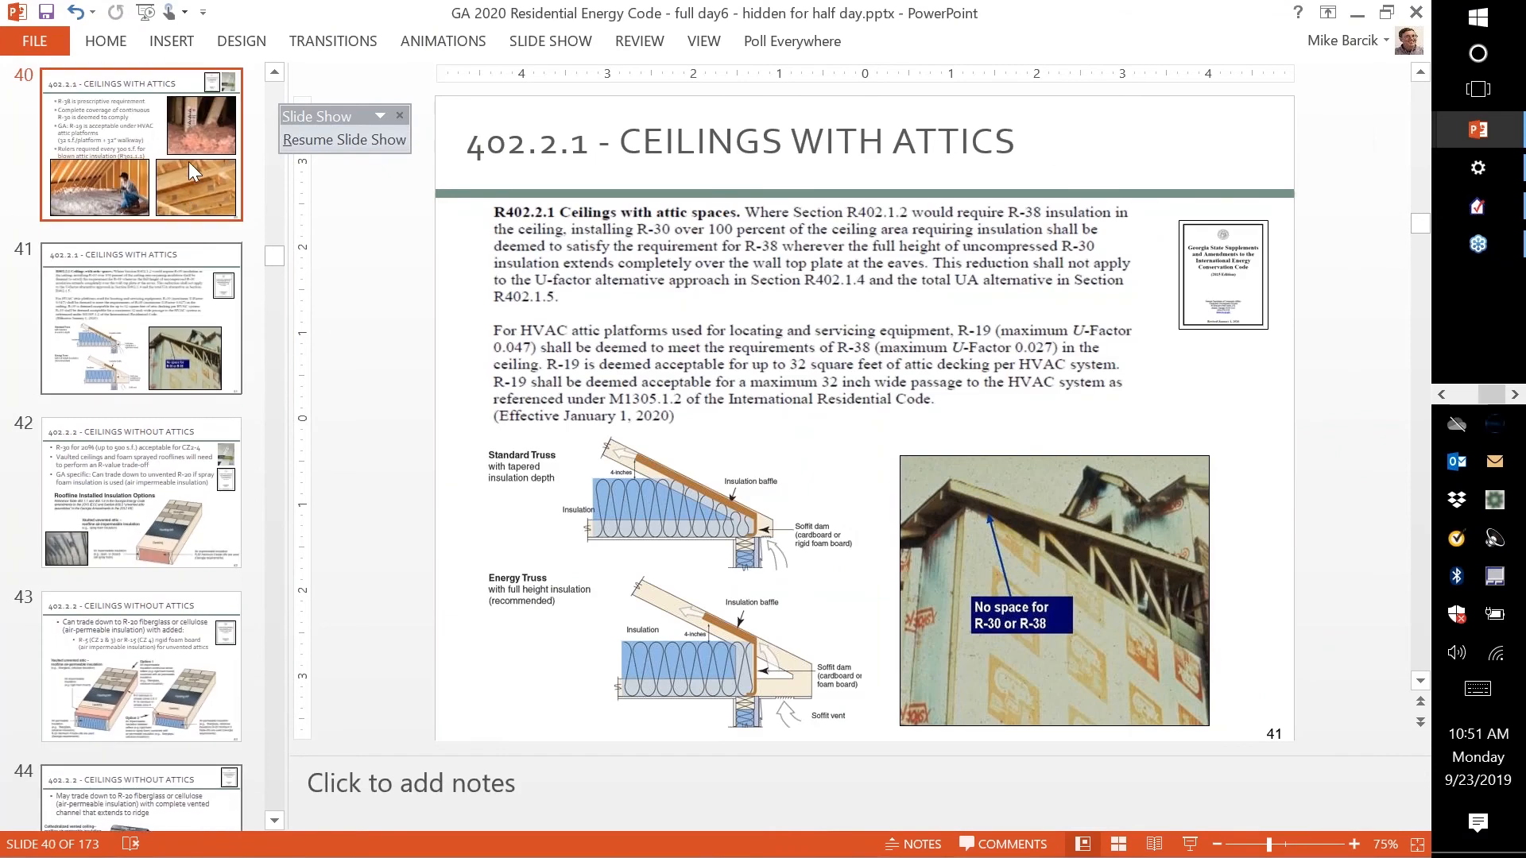
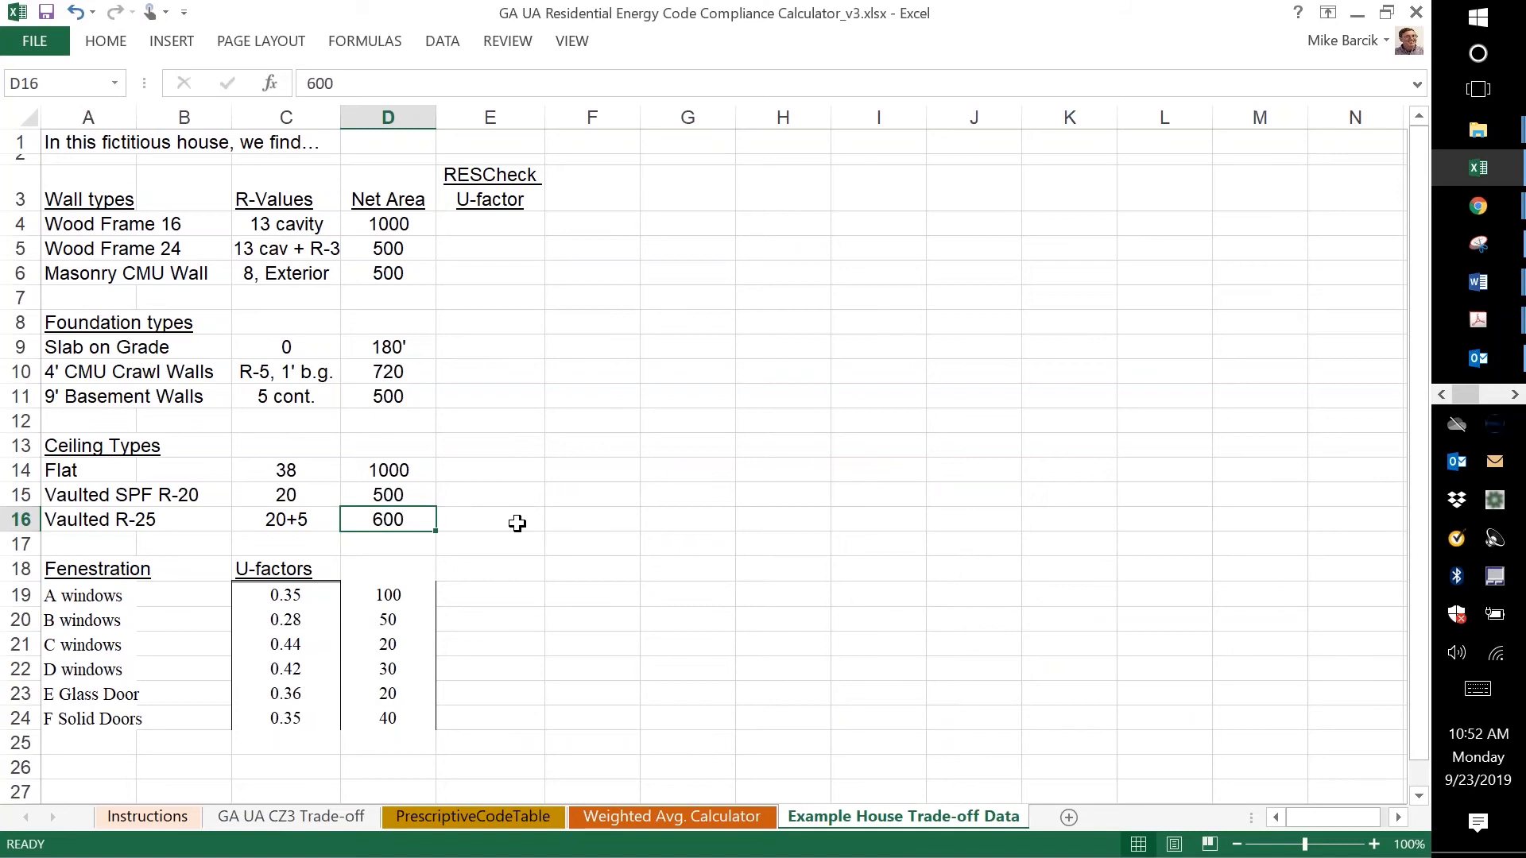
# - In the Excel example house data, move down to Fenestration and review the A windows' area and U-factor
pyautogui.press('Down')
pyautogui.press('Down')
pyautogui.press('Down')
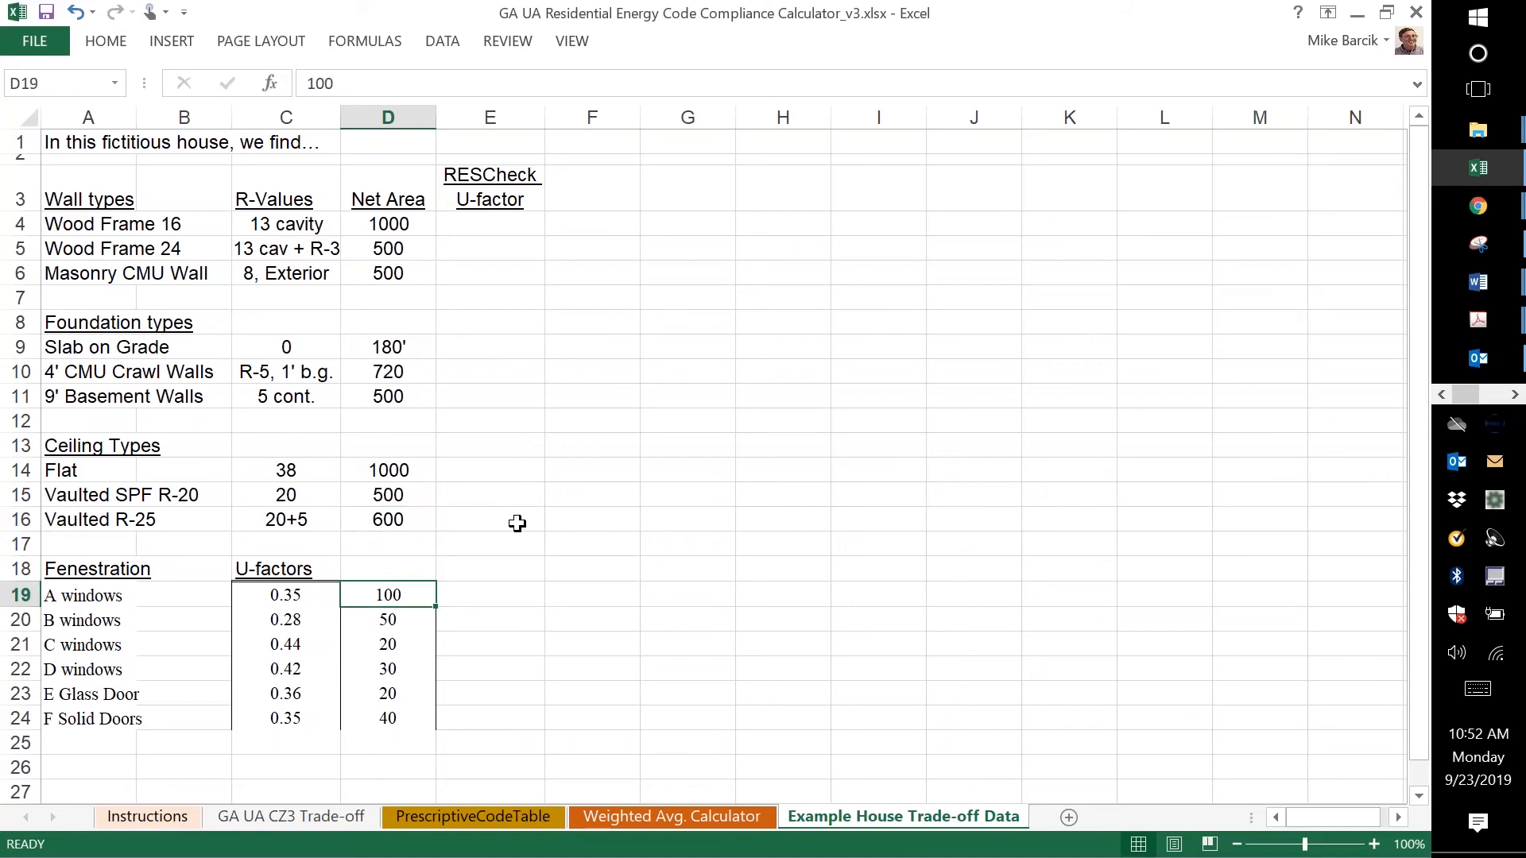
pyautogui.press('Left')
pyautogui.press('Left')
pyautogui.press('Left')
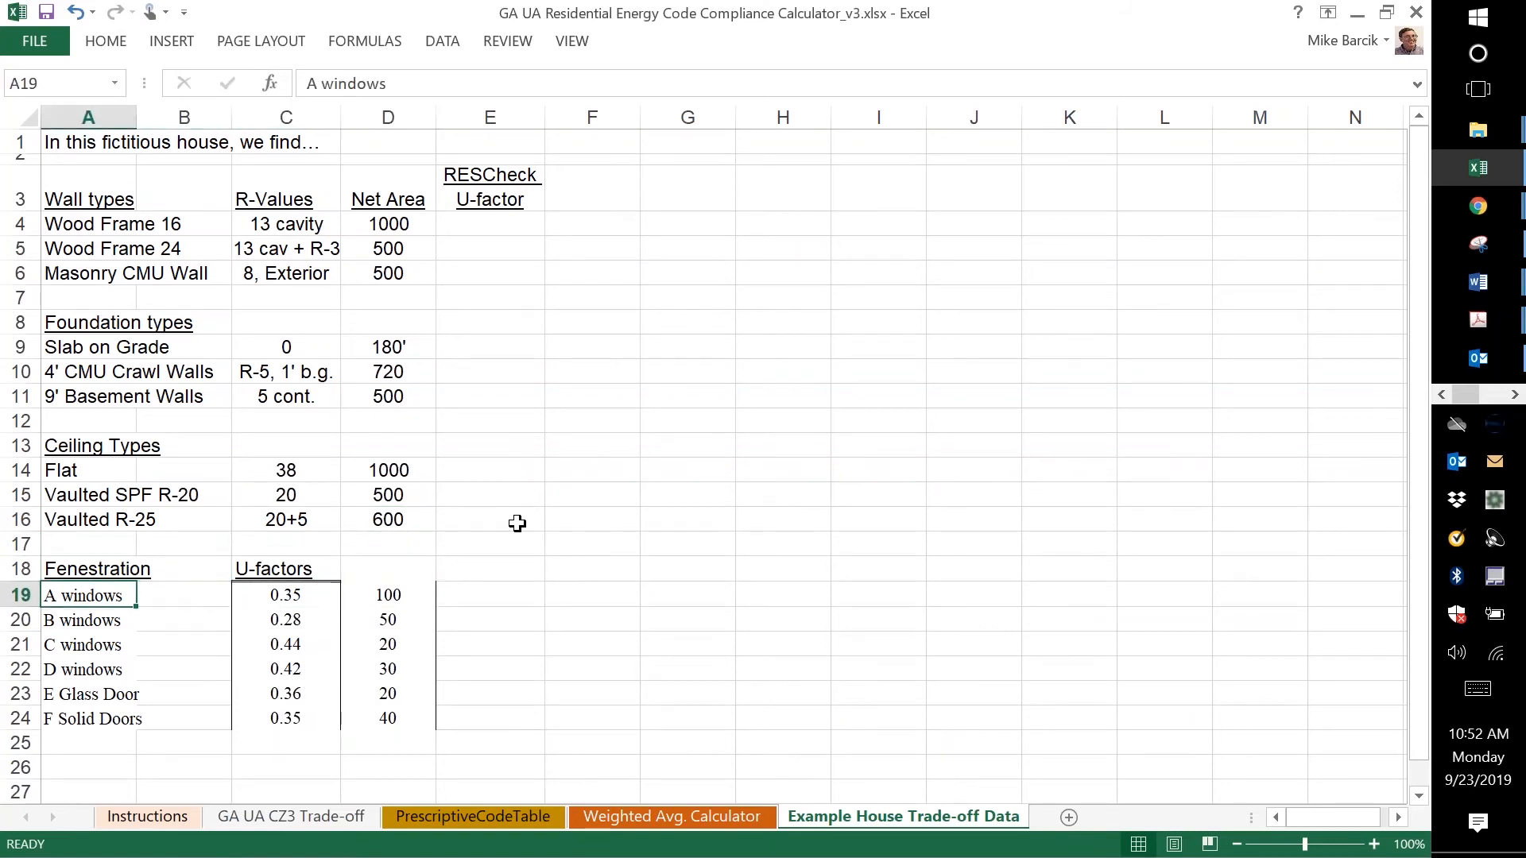
pyautogui.press('Right')
pyautogui.press('Right')
pyautogui.press('Right')
pyautogui.press('Right')
pyautogui.press('Left')
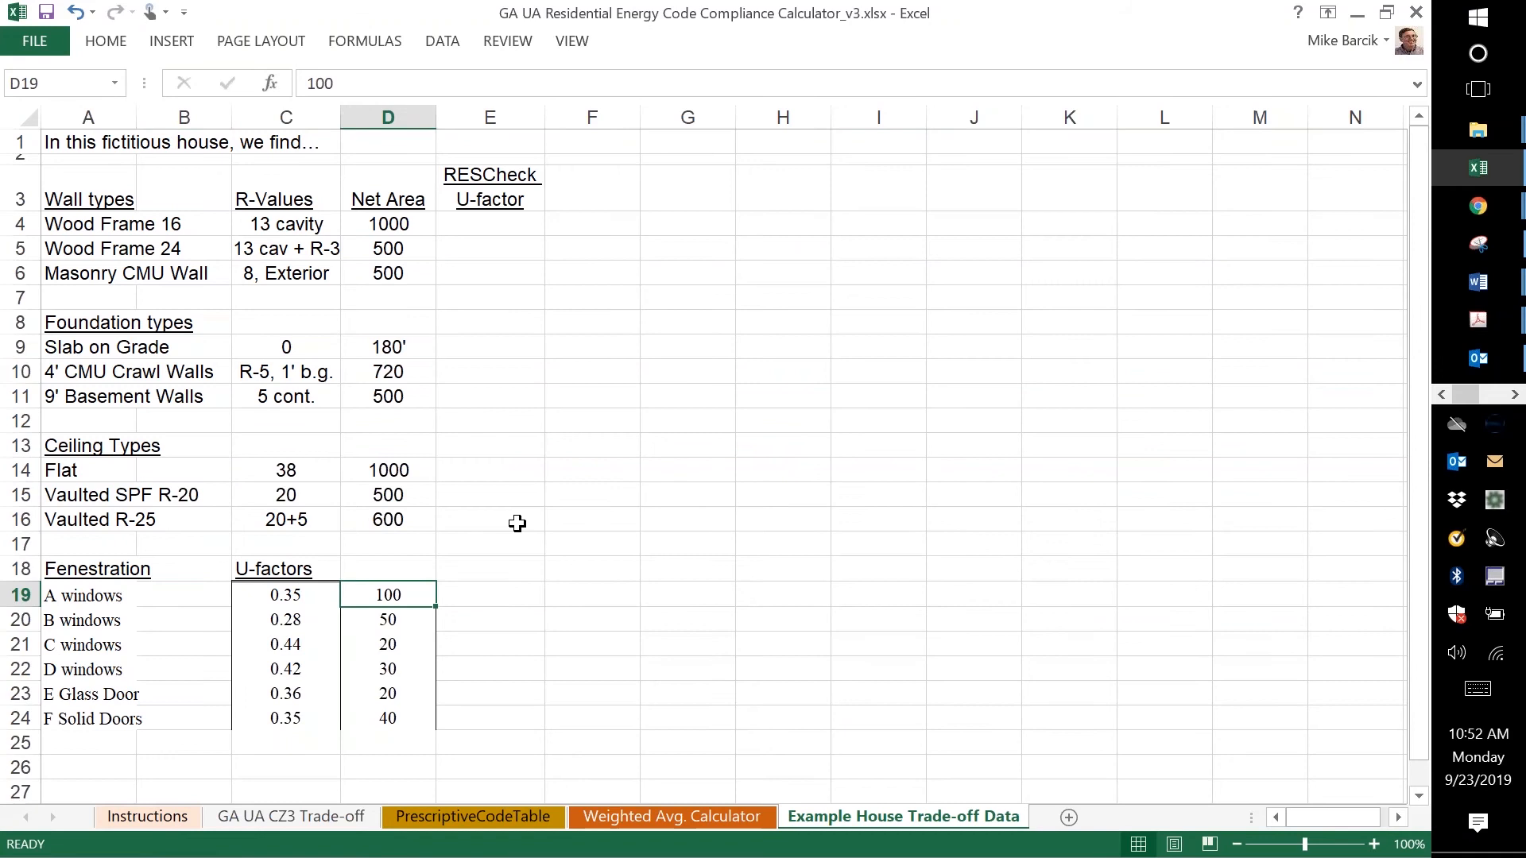
pyautogui.press('Left')
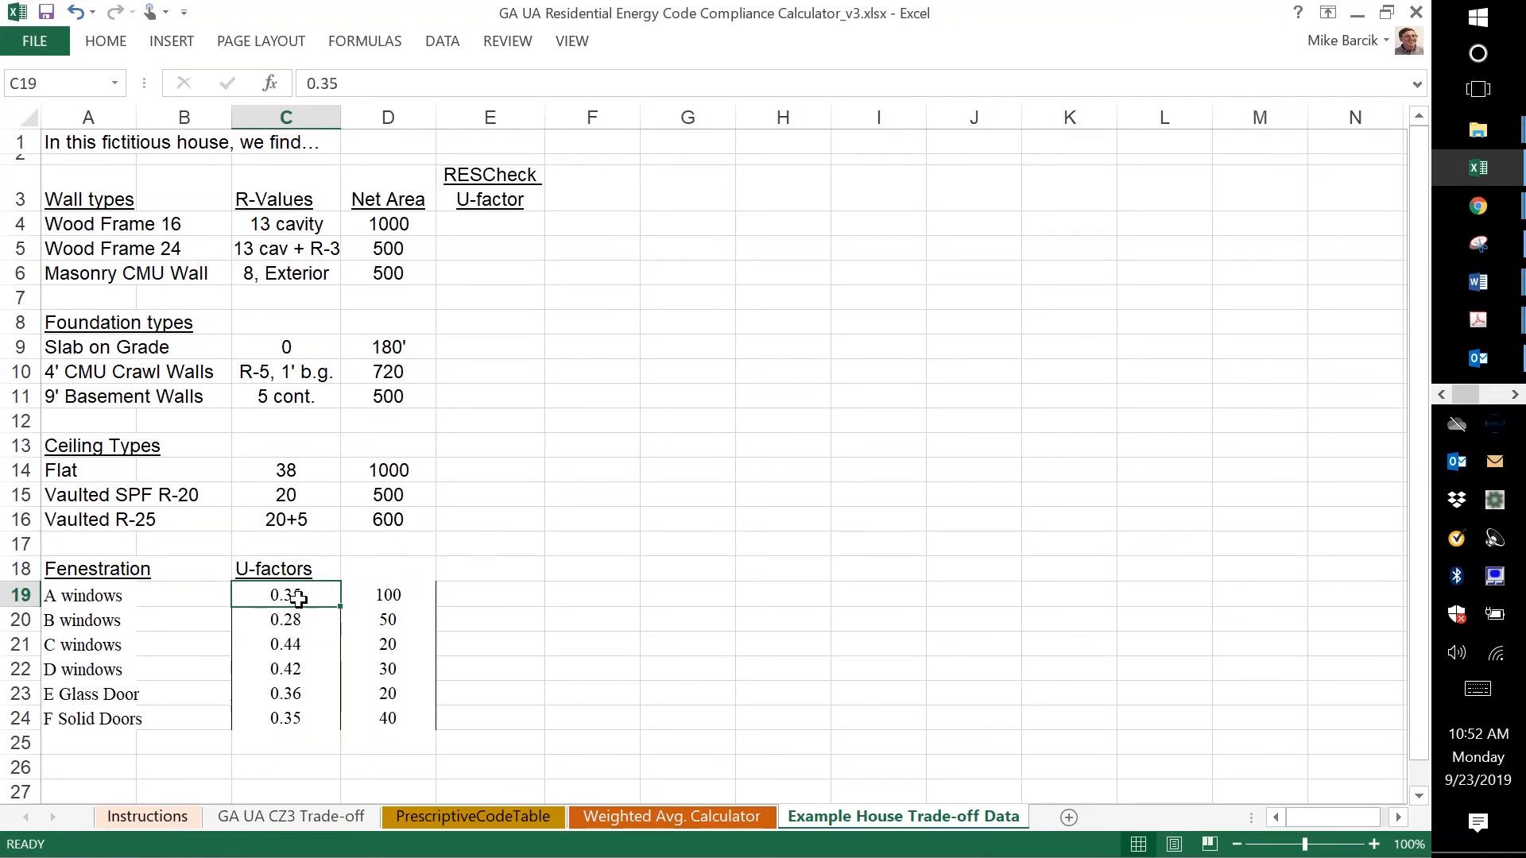
# - Review the U-factors and areas of the B, C and D windows under Fenestration
pyautogui.press('Down')
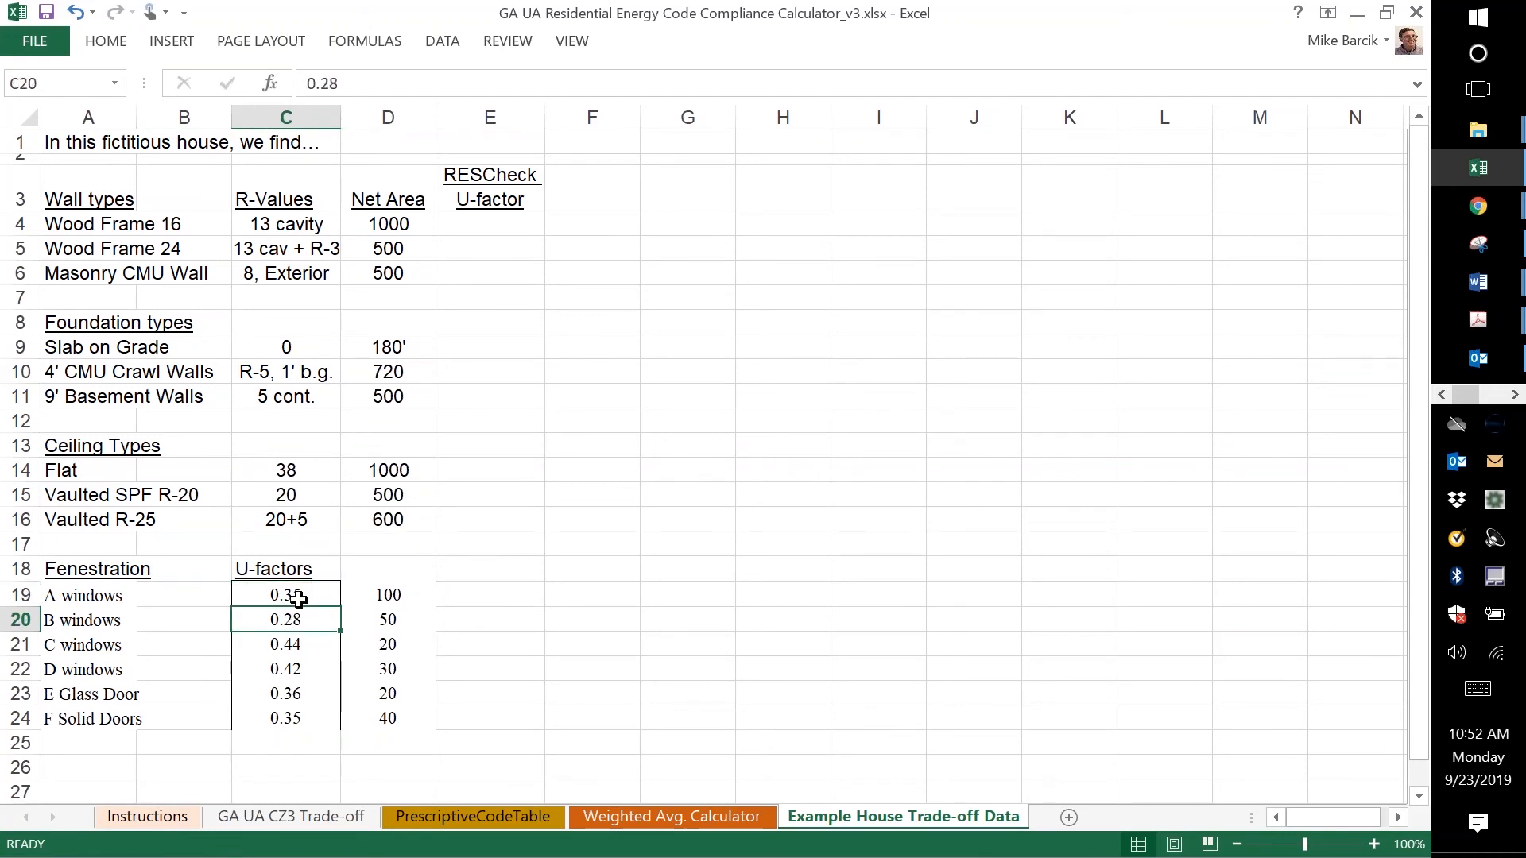
pyautogui.press('Right')
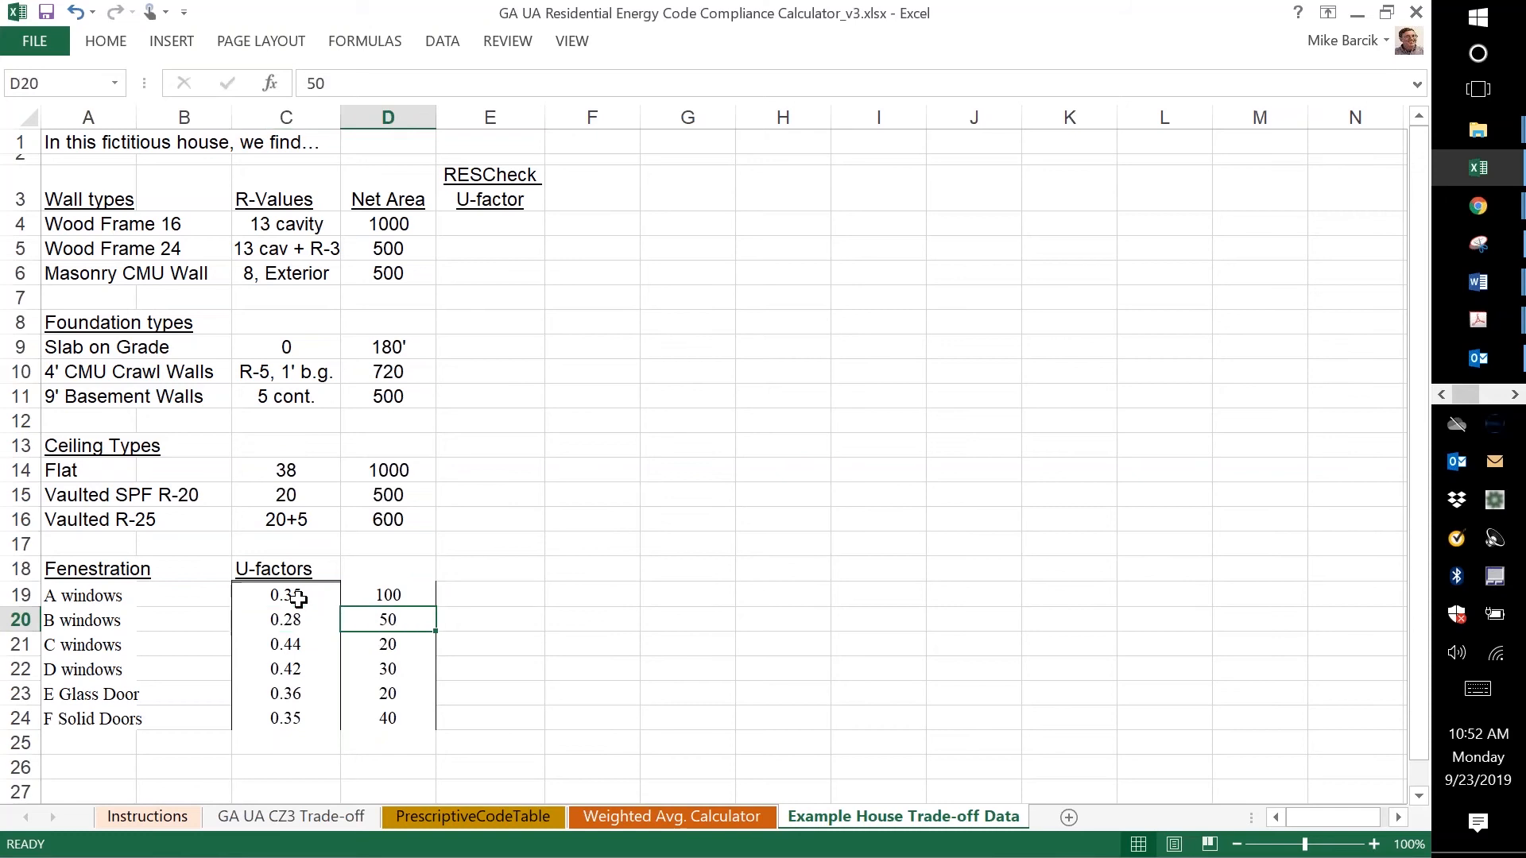
pyautogui.press('Down')
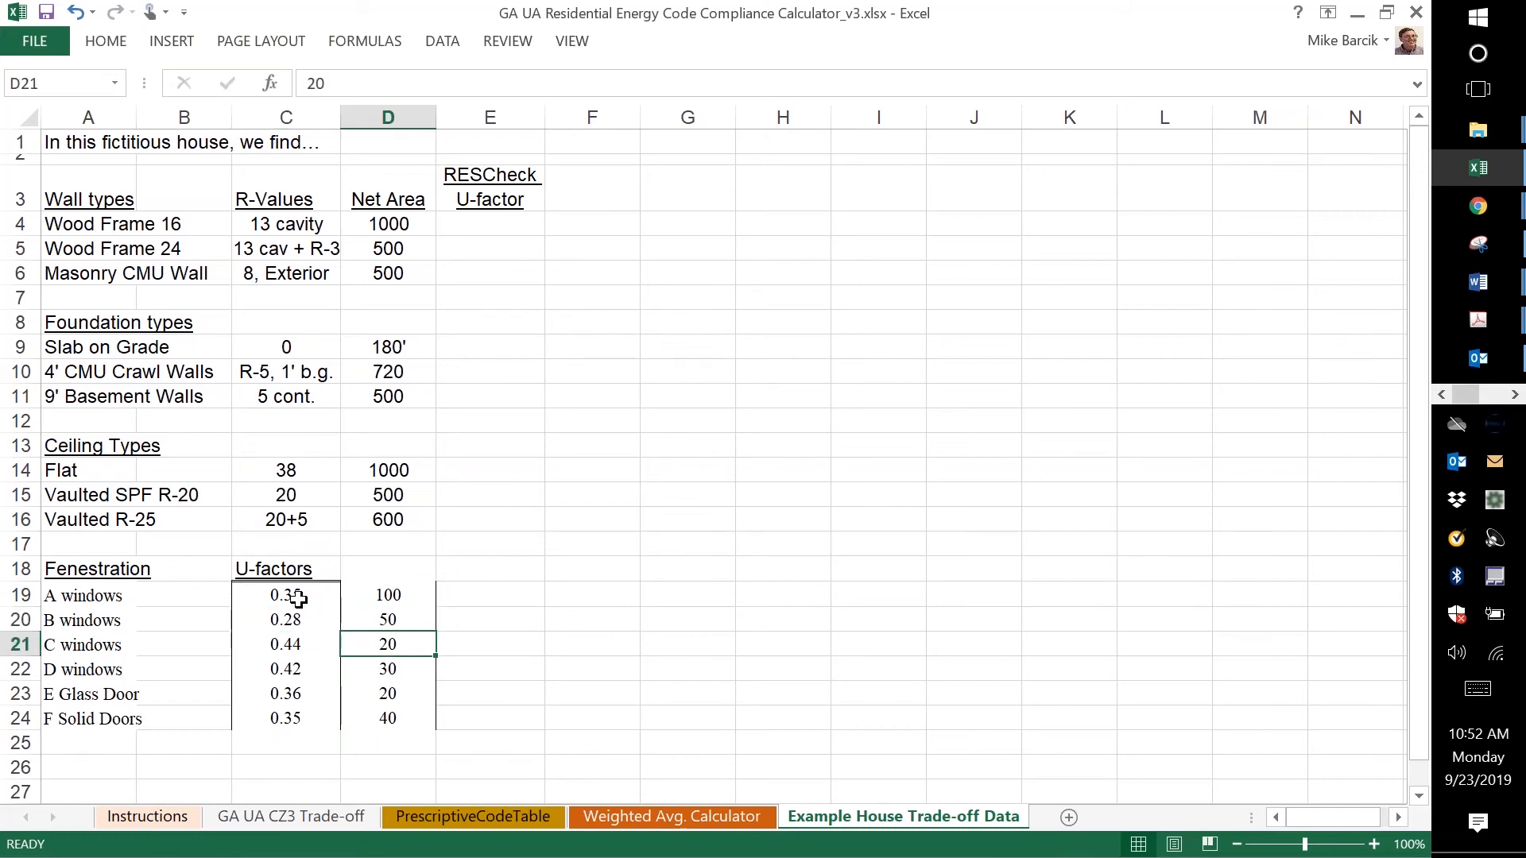
pyautogui.press('Left')
pyautogui.press('Down')
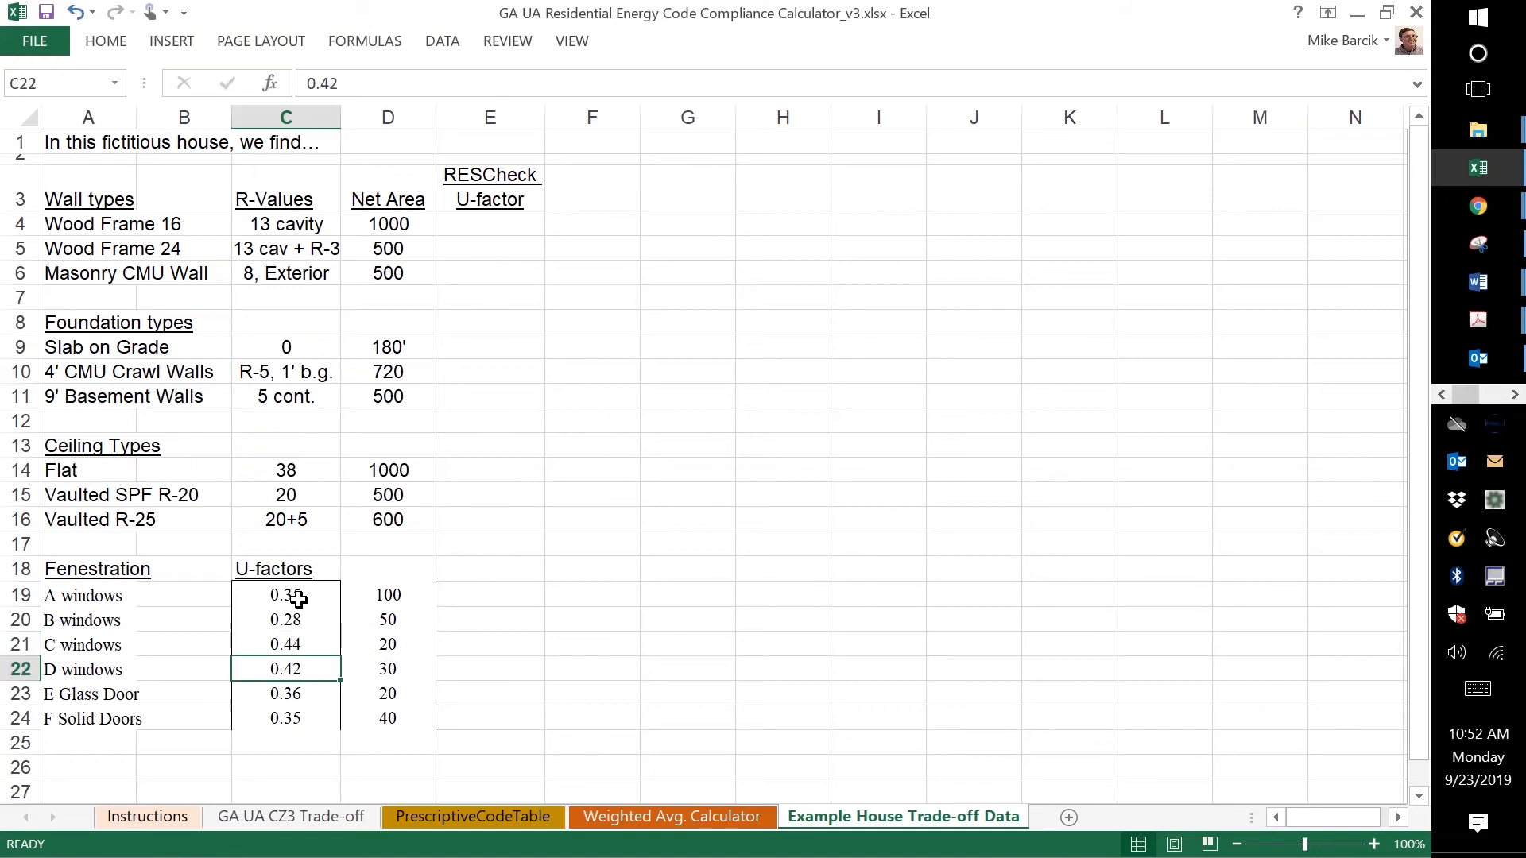
pyautogui.press('Right')
pyautogui.press('Left')
# - Review the E Glass Door's U-factor and area and the F Solid Doors' U-factor
pyautogui.press('Down')
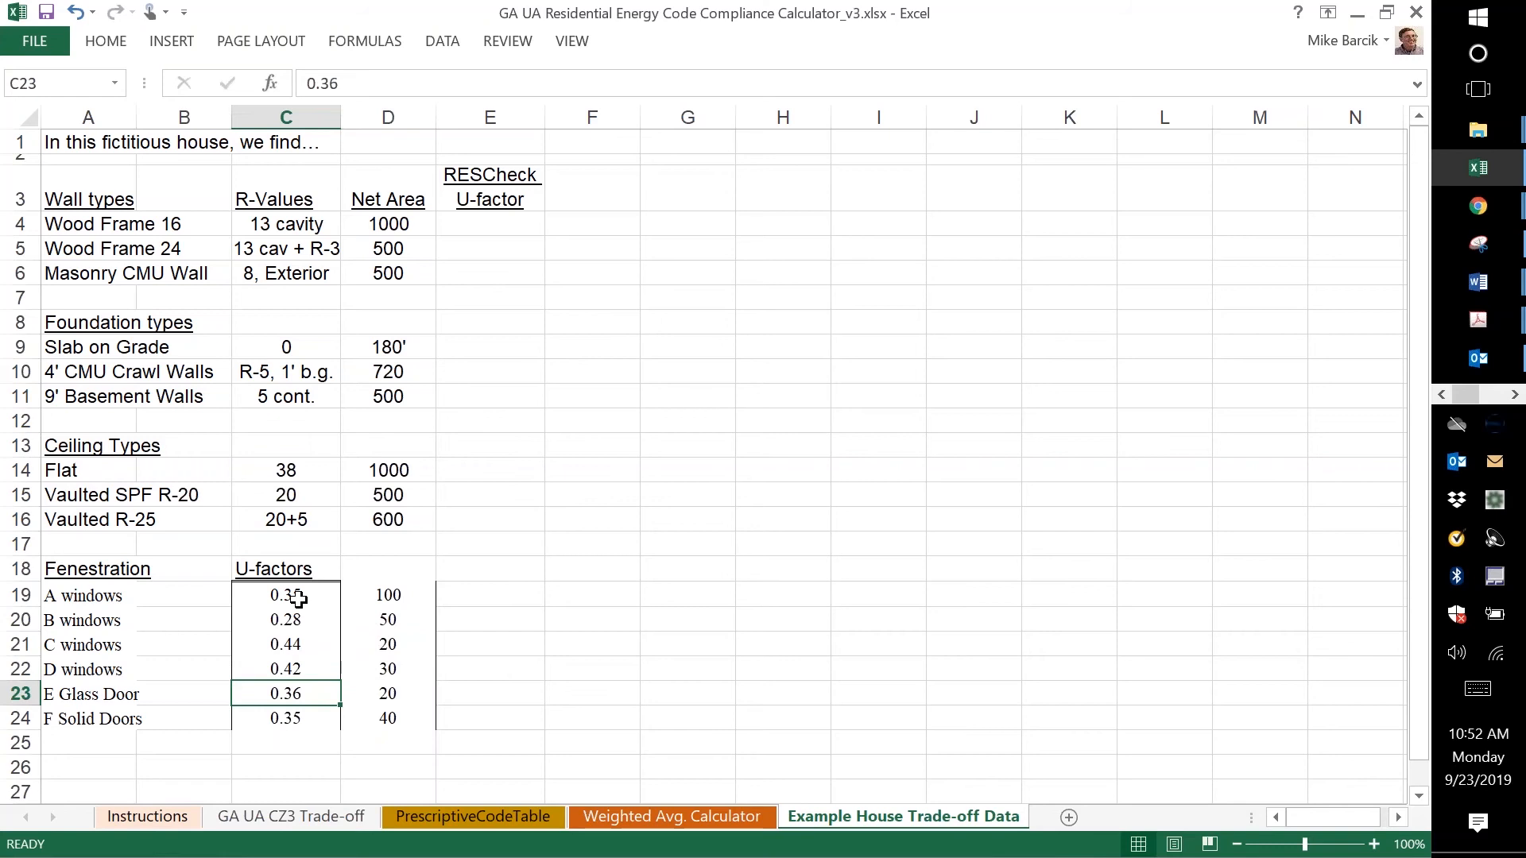
pyautogui.press('Down')
pyautogui.press('Up')
pyautogui.press('Right')
pyautogui.press('Left')
pyautogui.press('Right')
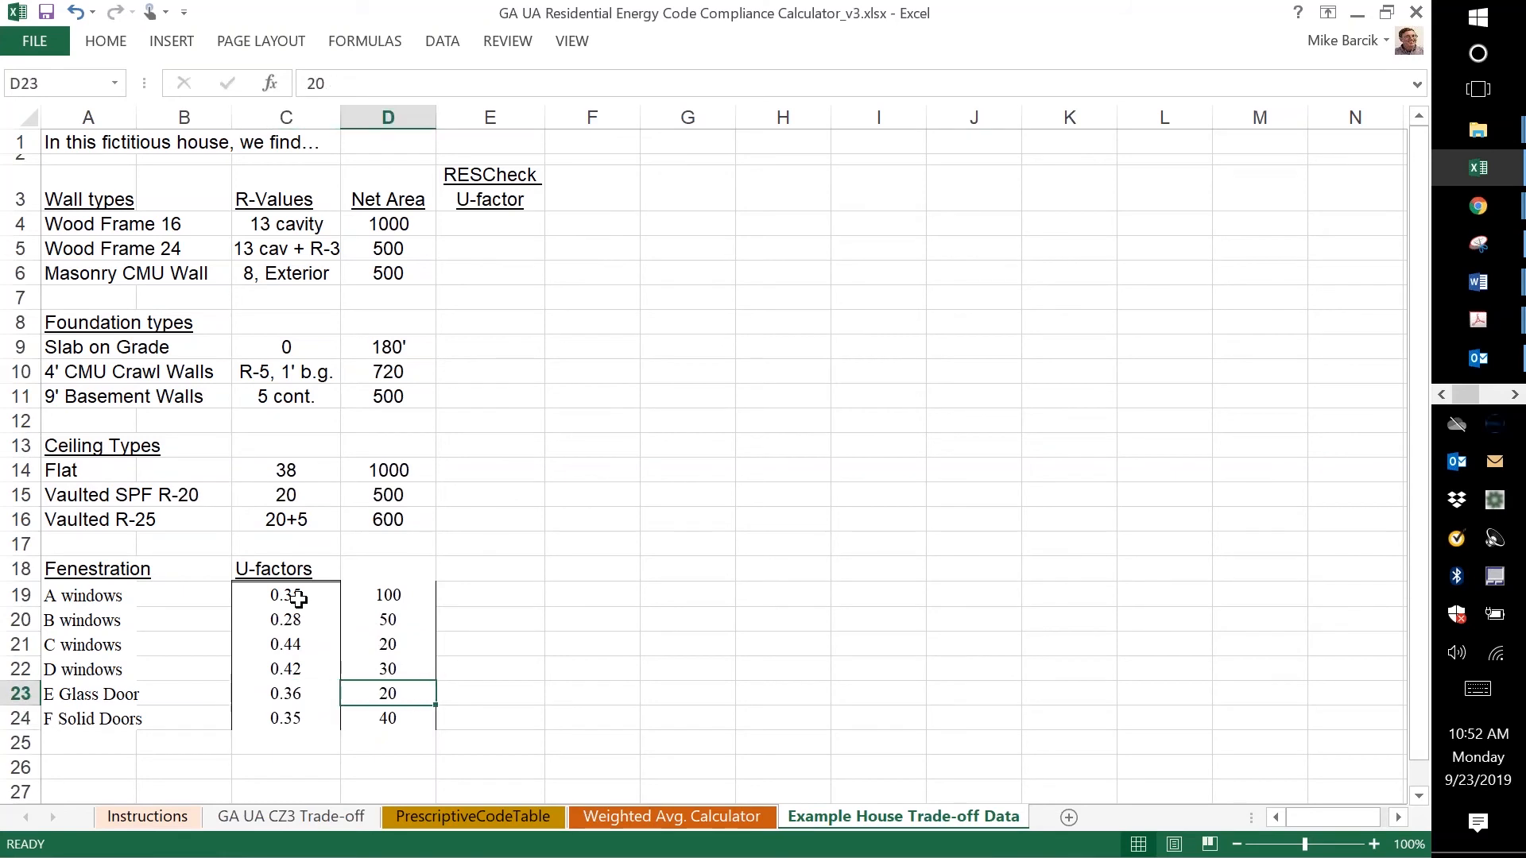
pyautogui.press('Down')
pyautogui.press('Left')
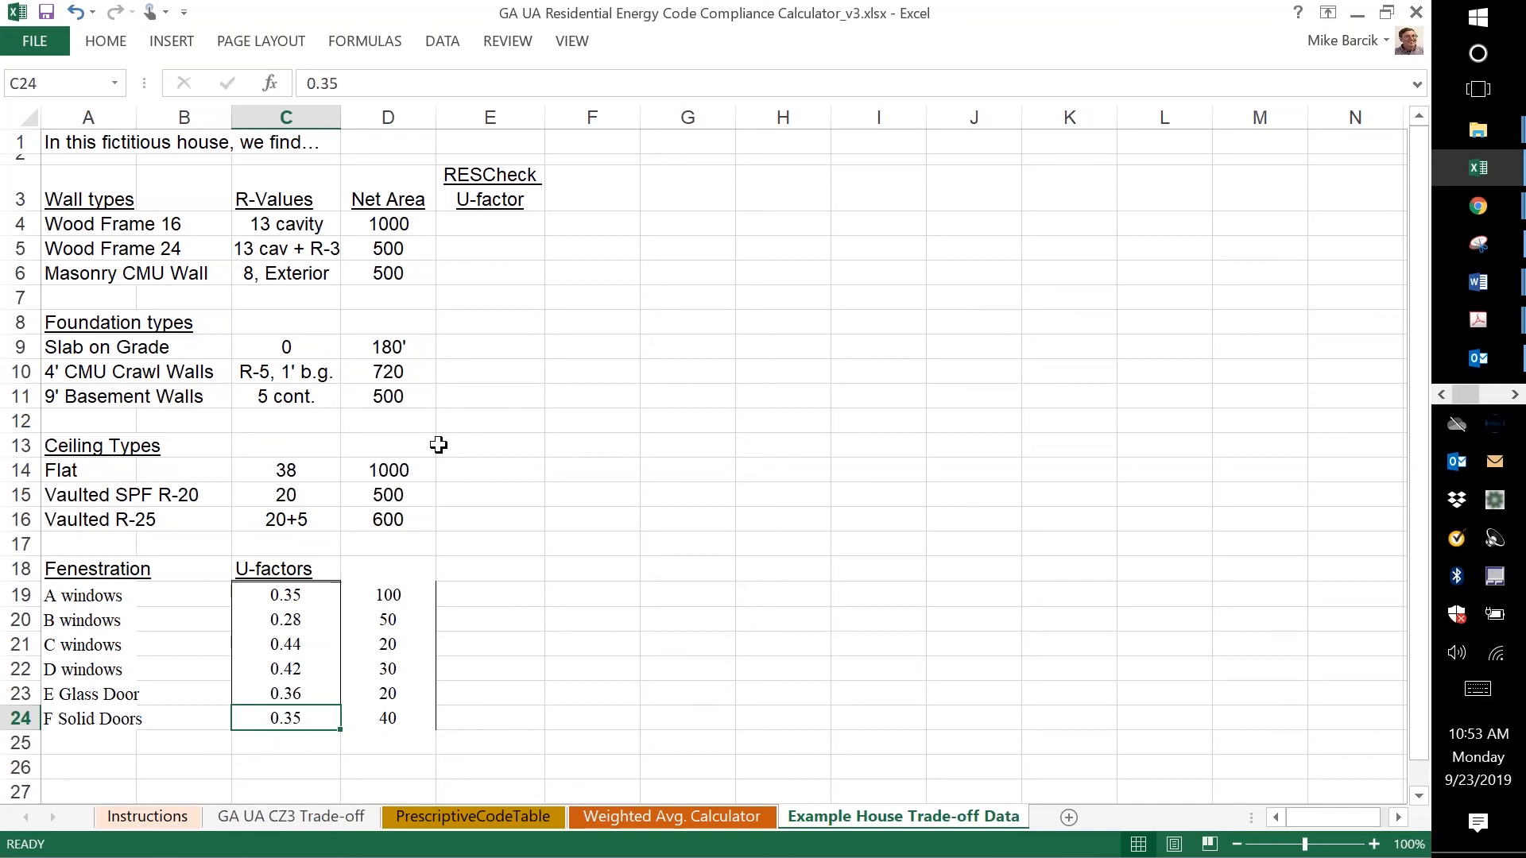
# - Save the workbook and select the empty RESCheck U-factor cells E4:E16, from Wood Frame 16 through Vaulted R-25
pyautogui.click(46, 11)
pyautogui.click(502, 225)
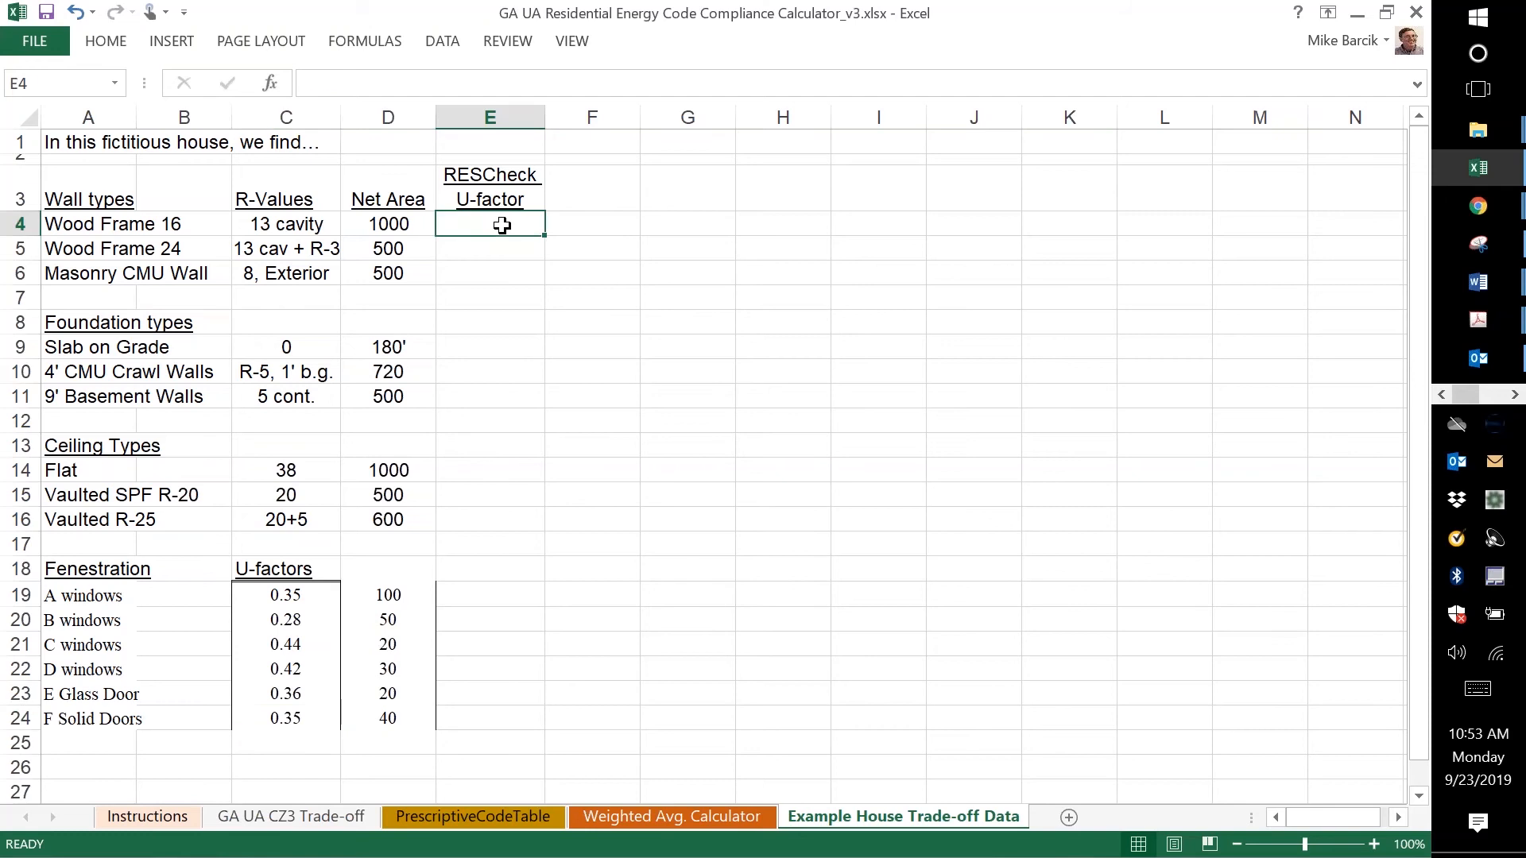
pyautogui.hotkey('shift', 'Down')
pyautogui.hotkey('shift', 'Down')
pyautogui.hotkey('shift', 'Down')
pyautogui.hotkey('shift', 'Down')
pyautogui.hotkey('shift', 'Down')
pyautogui.hotkey('shift', 'Down')
pyautogui.hotkey('shift', 'Down')
pyautogui.hotkey('shift', 'Down')
pyautogui.hotkey('shift', 'Down')
pyautogui.hotkey('shift', 'Down')
pyautogui.hotkey('shift', 'Down')
pyautogui.hotkey('shift', 'Down')
pyautogui.hotkey('shift', 'Down')
pyautogui.hotkey('shift', 'Down')
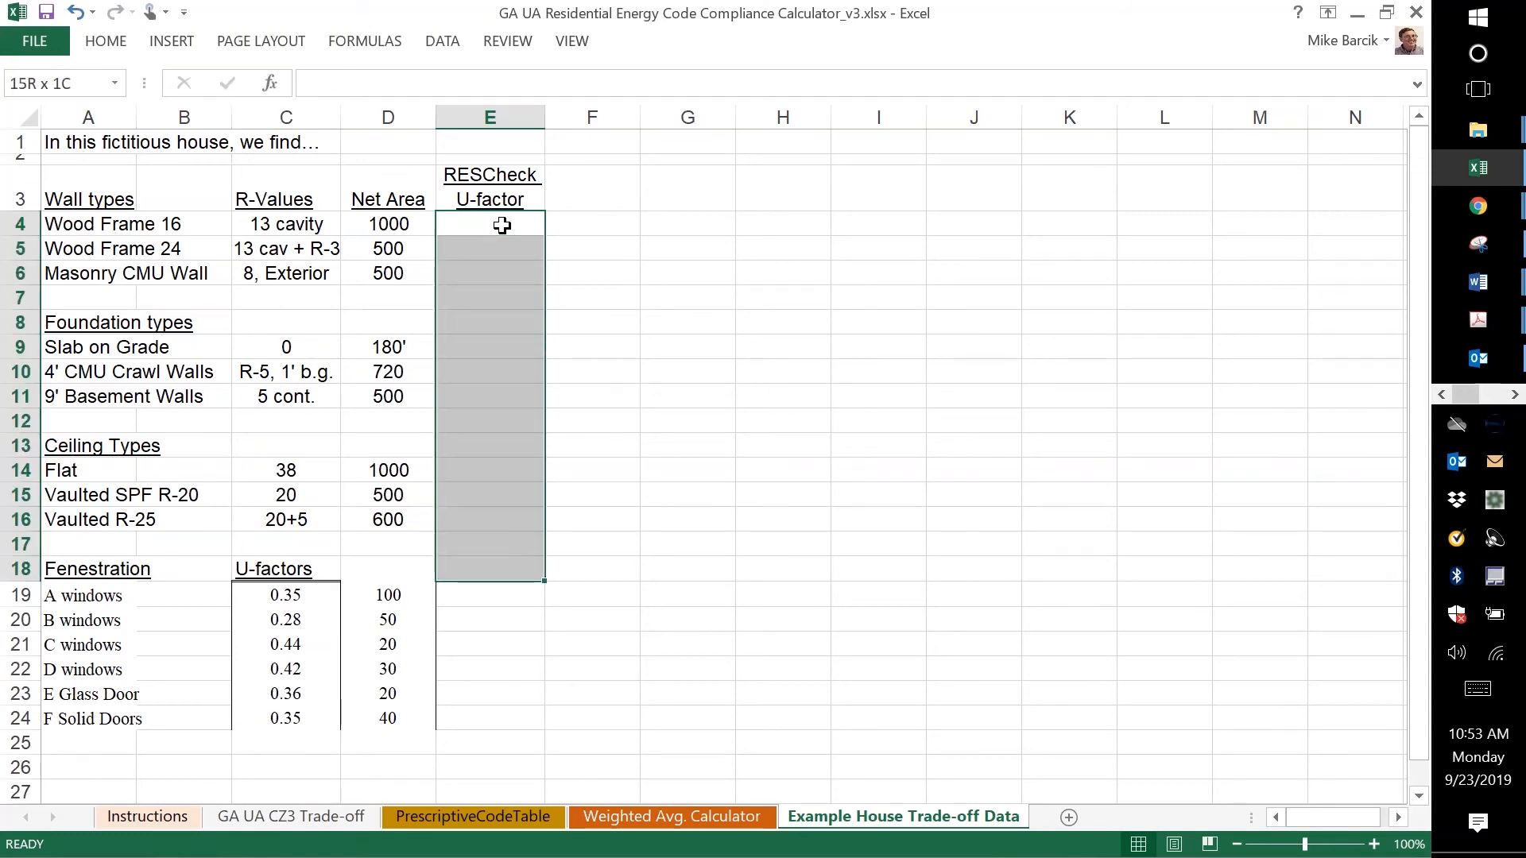
pyautogui.hotkey('shift', 'Up')
pyautogui.hotkey('shift', 'Up')
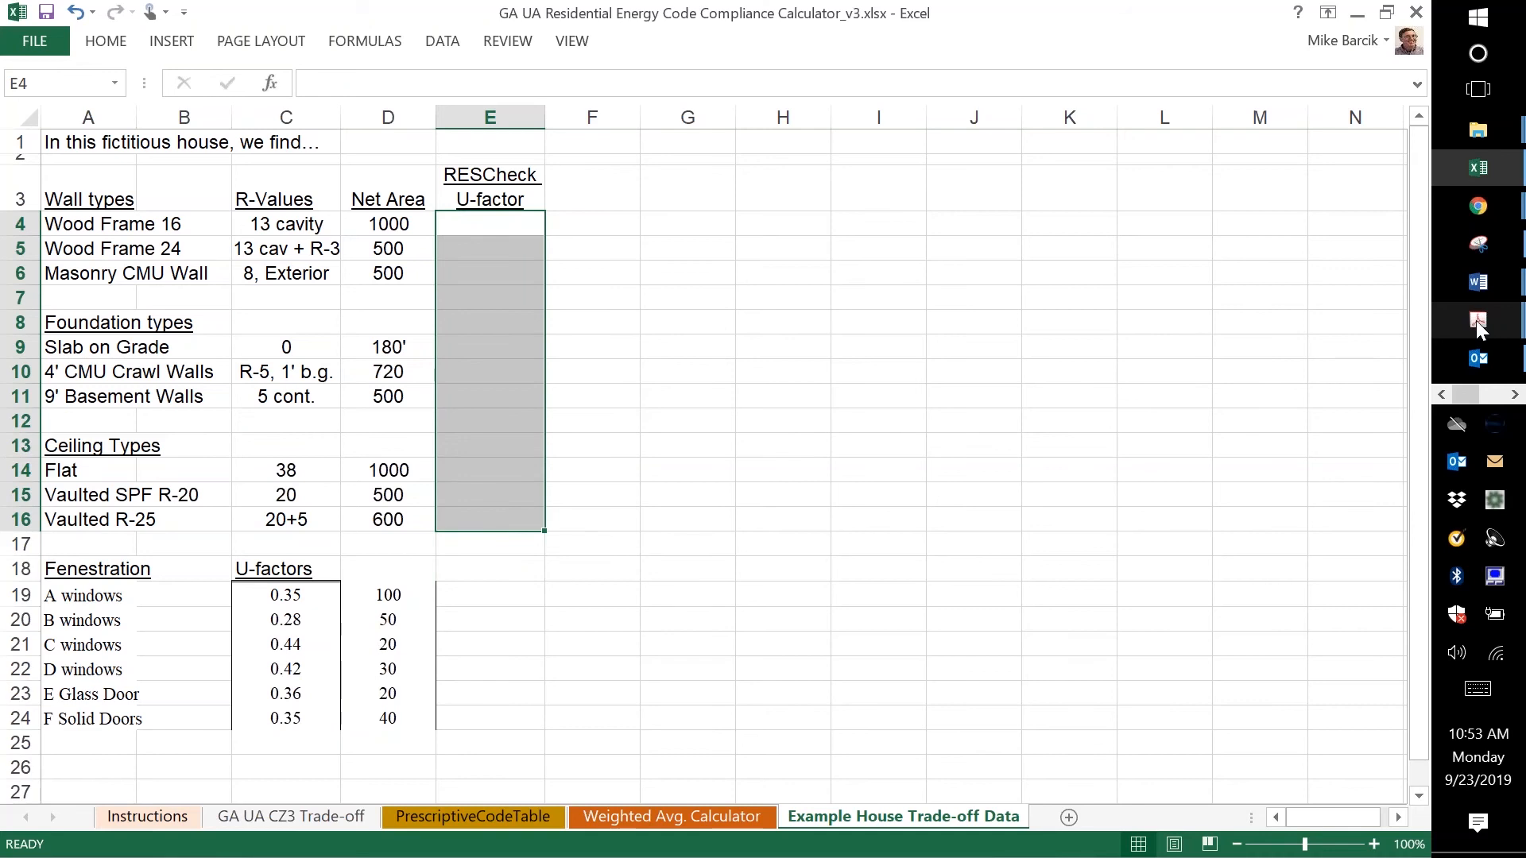
# - Bring up REScheck and arrange its window beside the Excel workbook, reduced from full screen, so the house data stays readable
pyautogui.click(1514, 395)
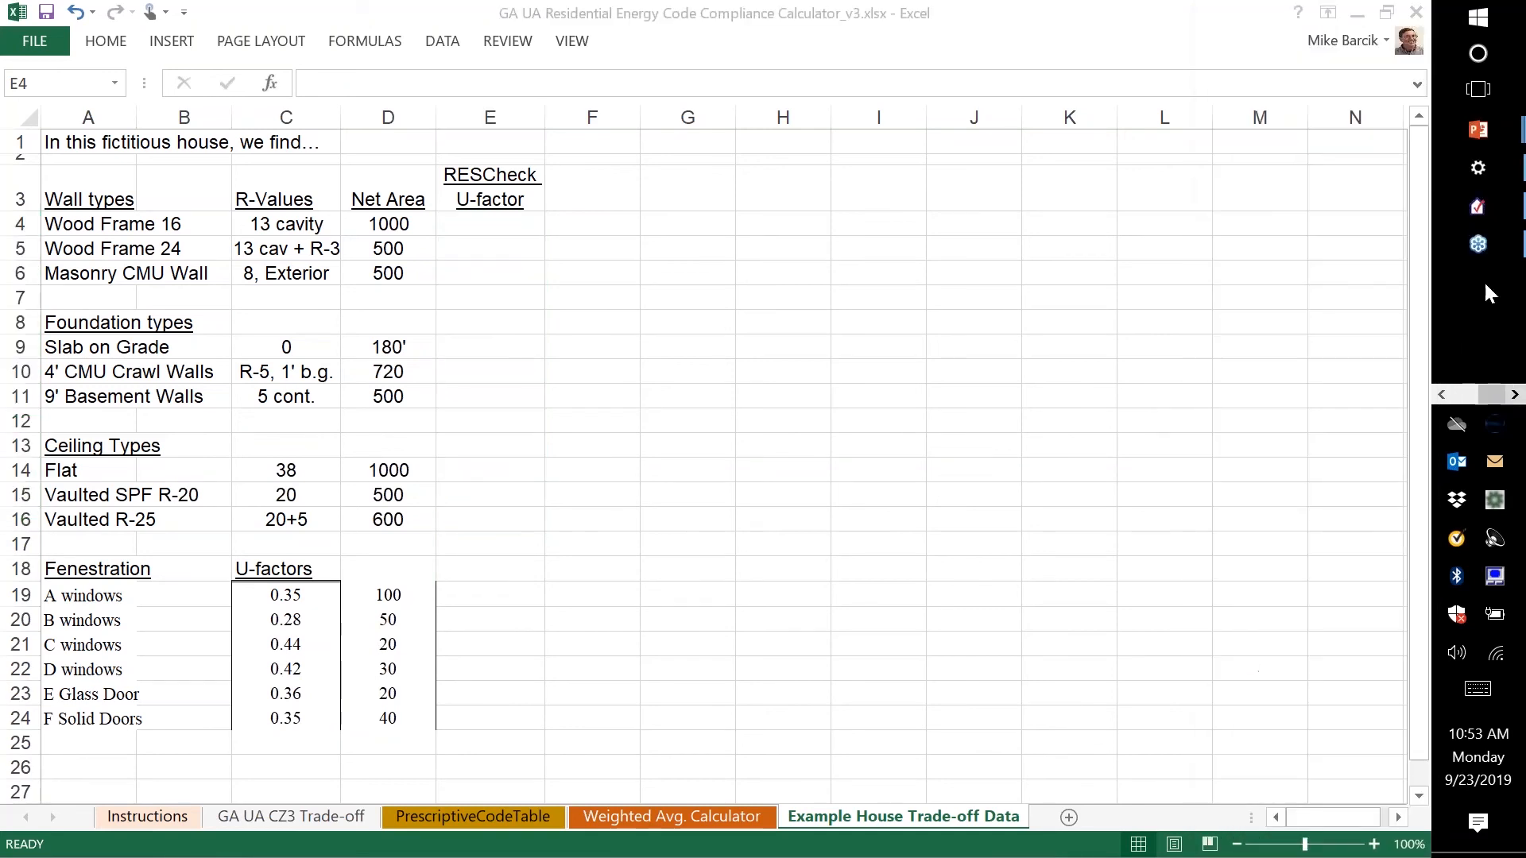
pyautogui.click(1480, 210)
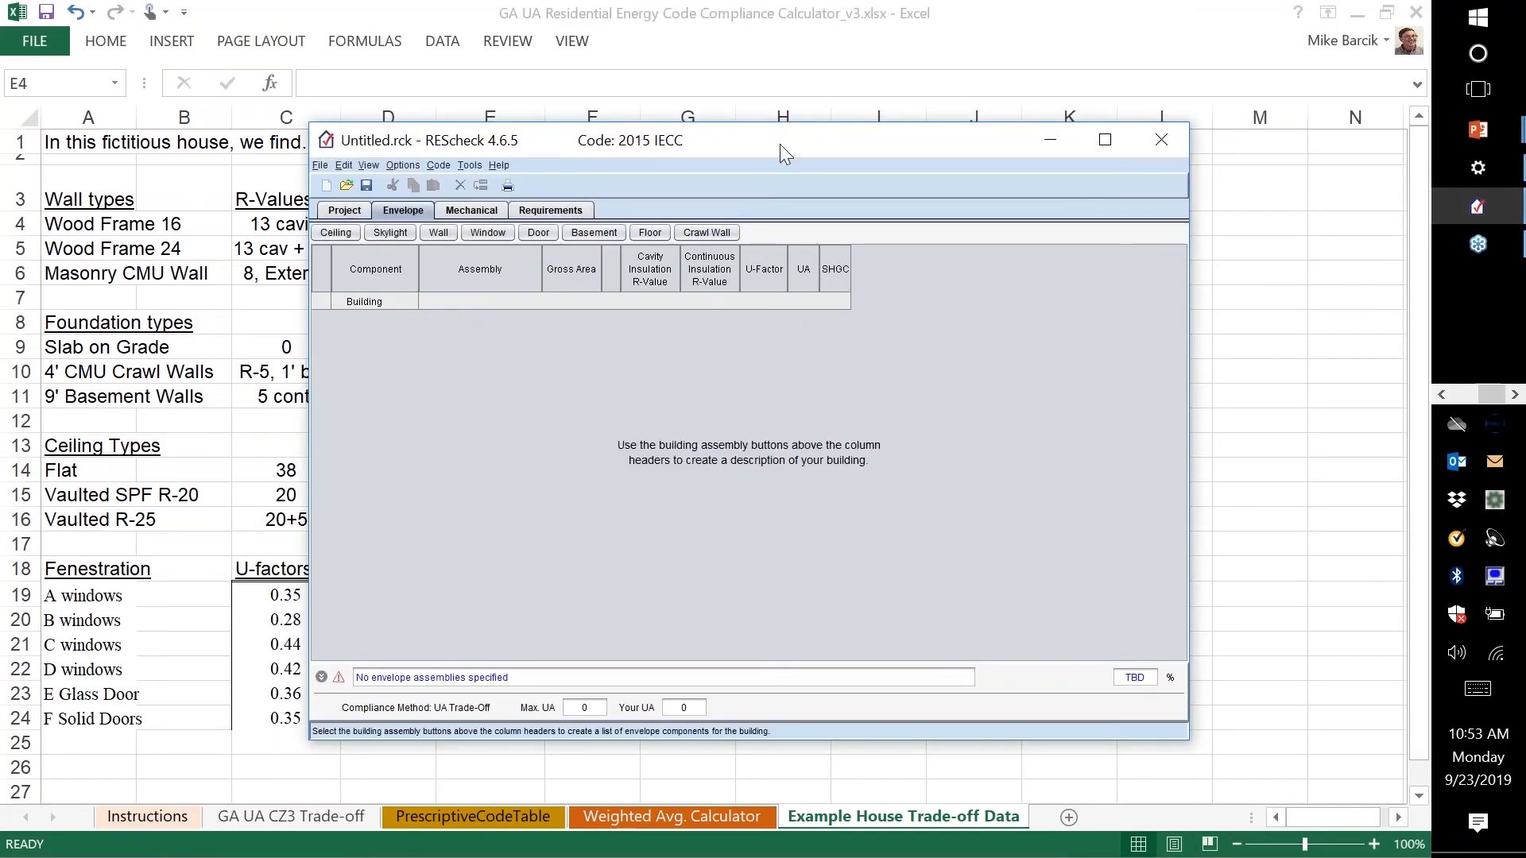
pyautogui.moveTo(776, 145); pyautogui.dragTo(1112, 10)
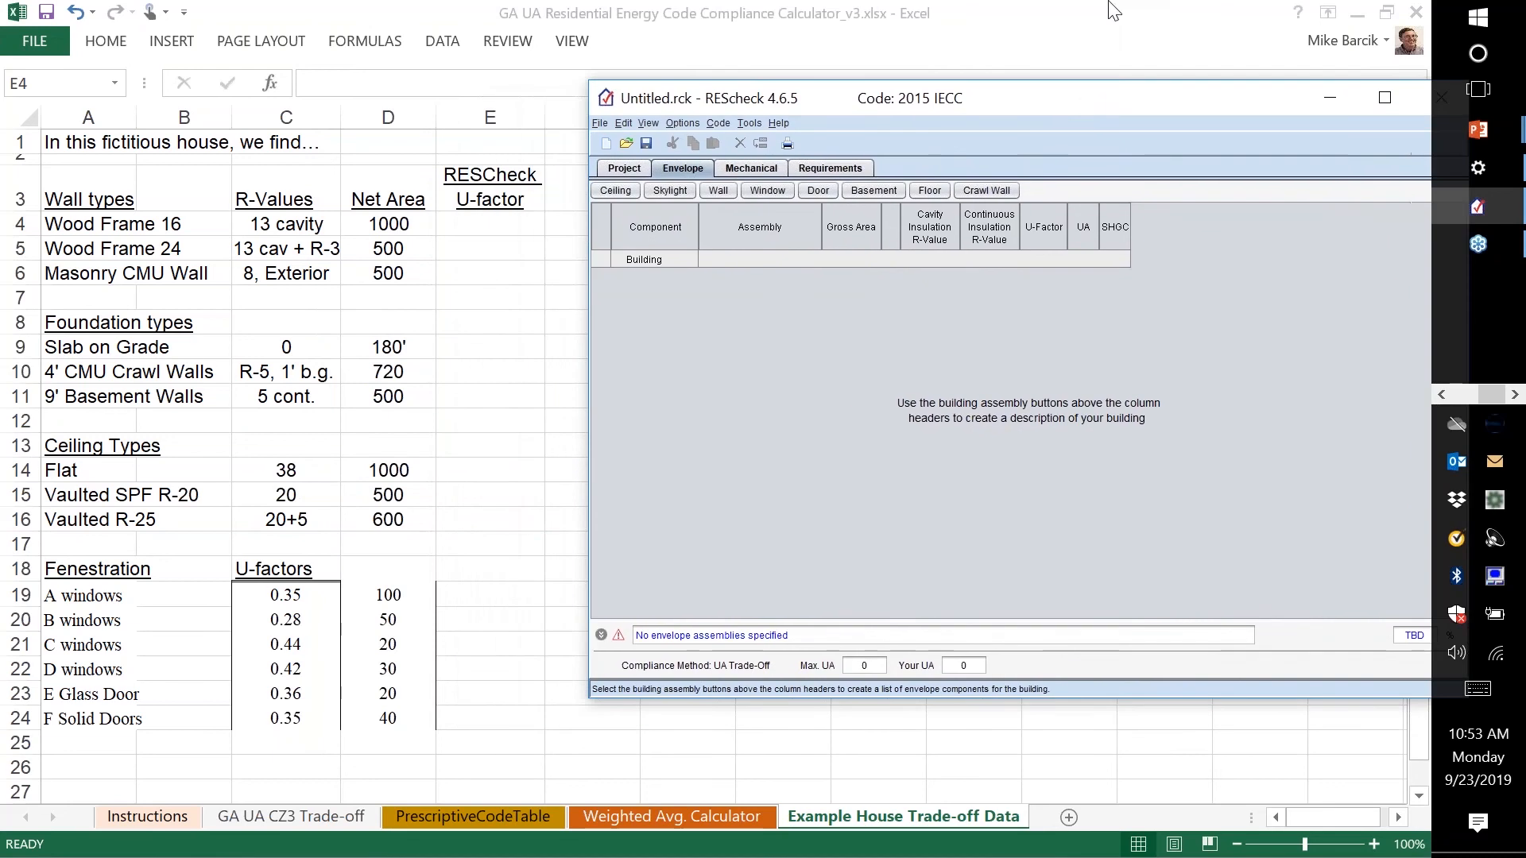
pyautogui.click(1216, 40)
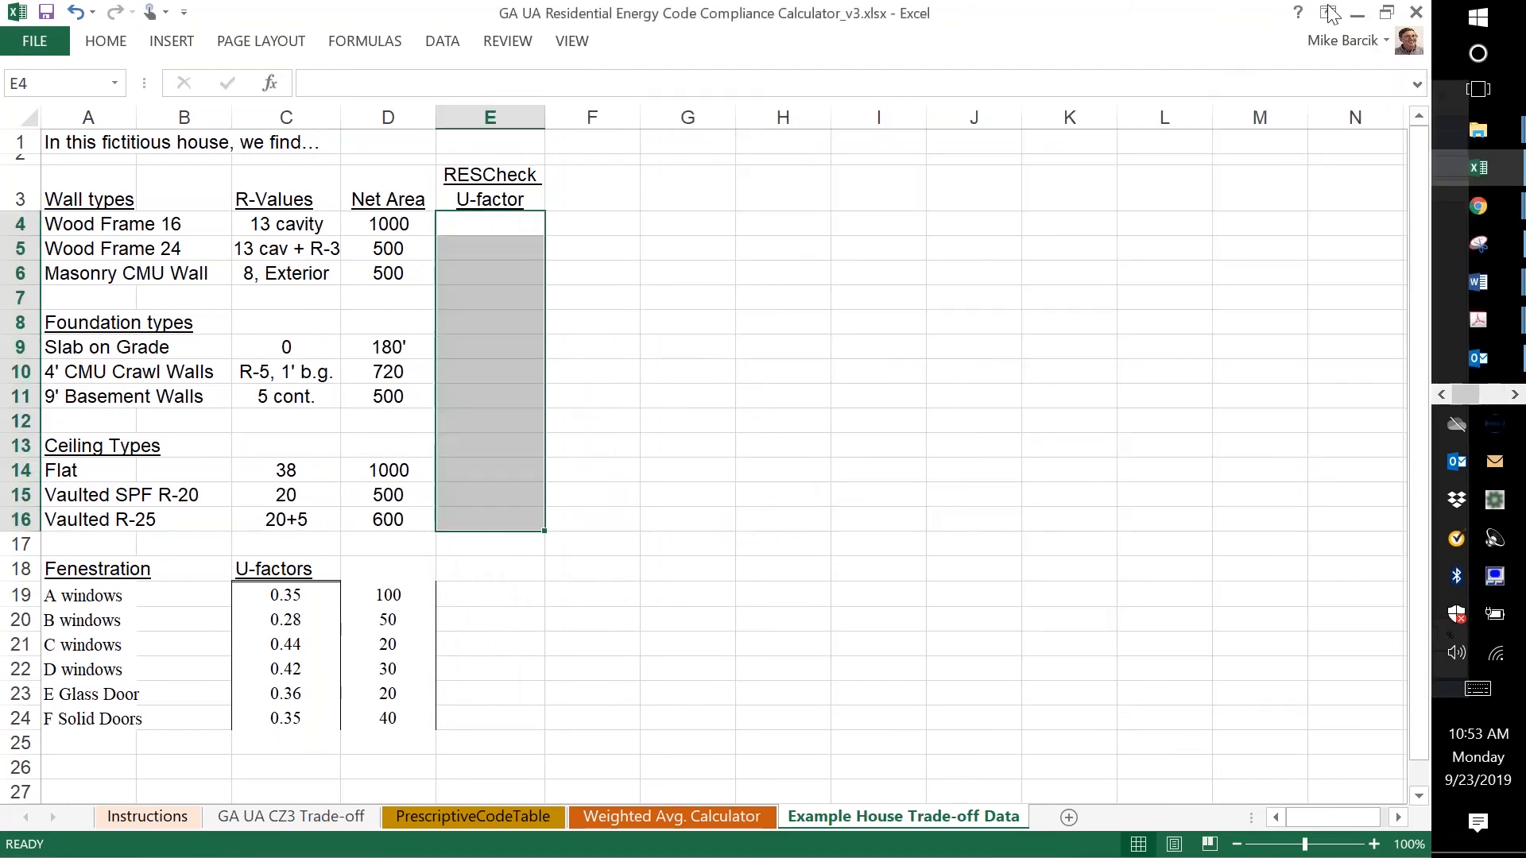
pyautogui.click(1386, 12)
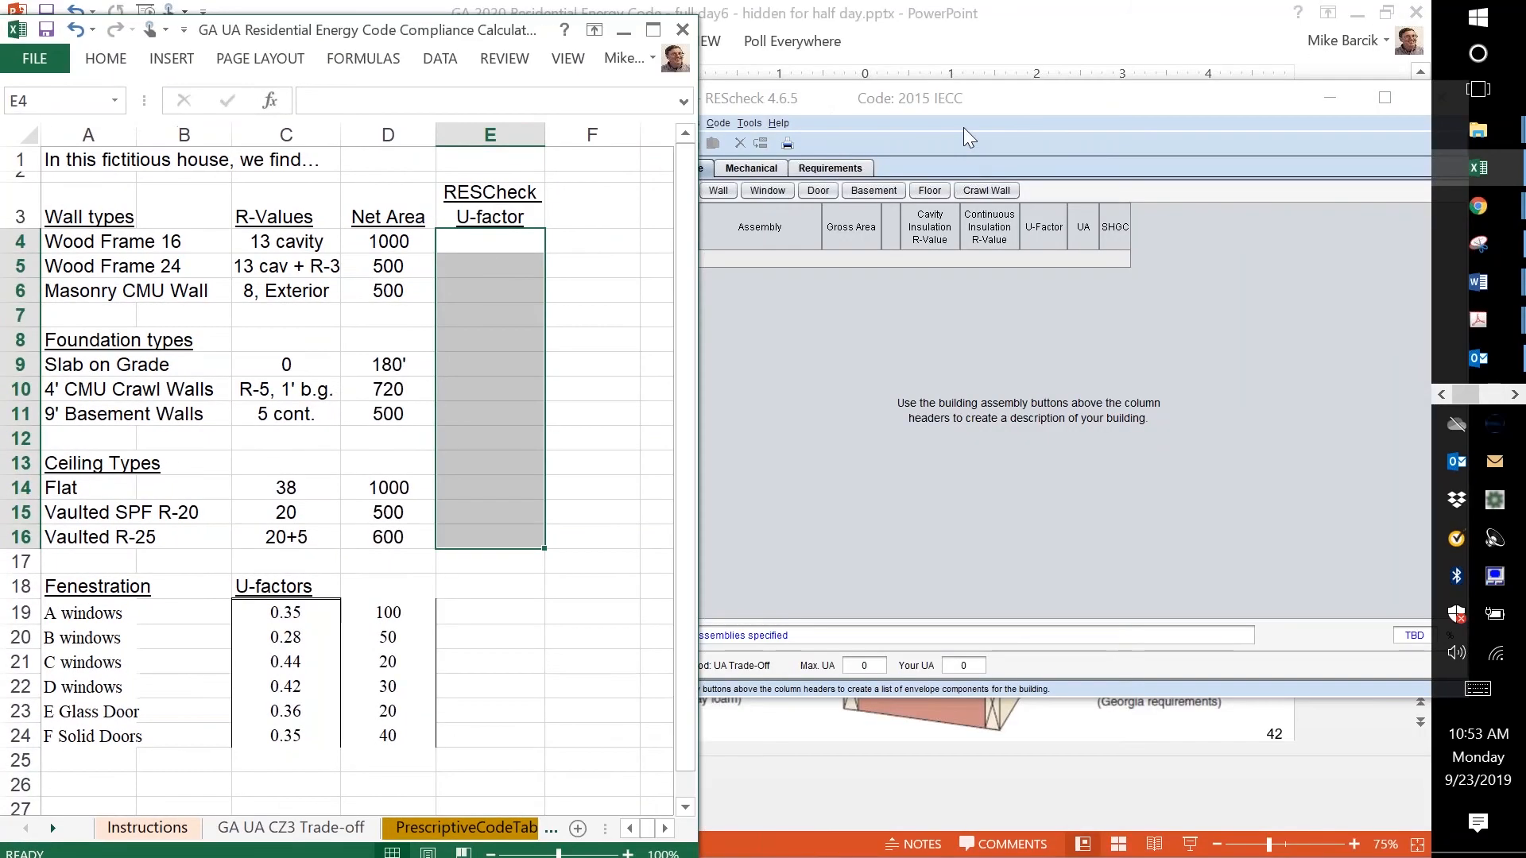
pyautogui.moveTo(1004, 108)
pyautogui.mouseDown()
pyautogui.moveTo(1094, 55)
pyautogui.moveTo(1000, 51)
pyautogui.moveTo(1028, 46)
pyautogui.moveTo(1014, 59)
pyautogui.mouseUp()
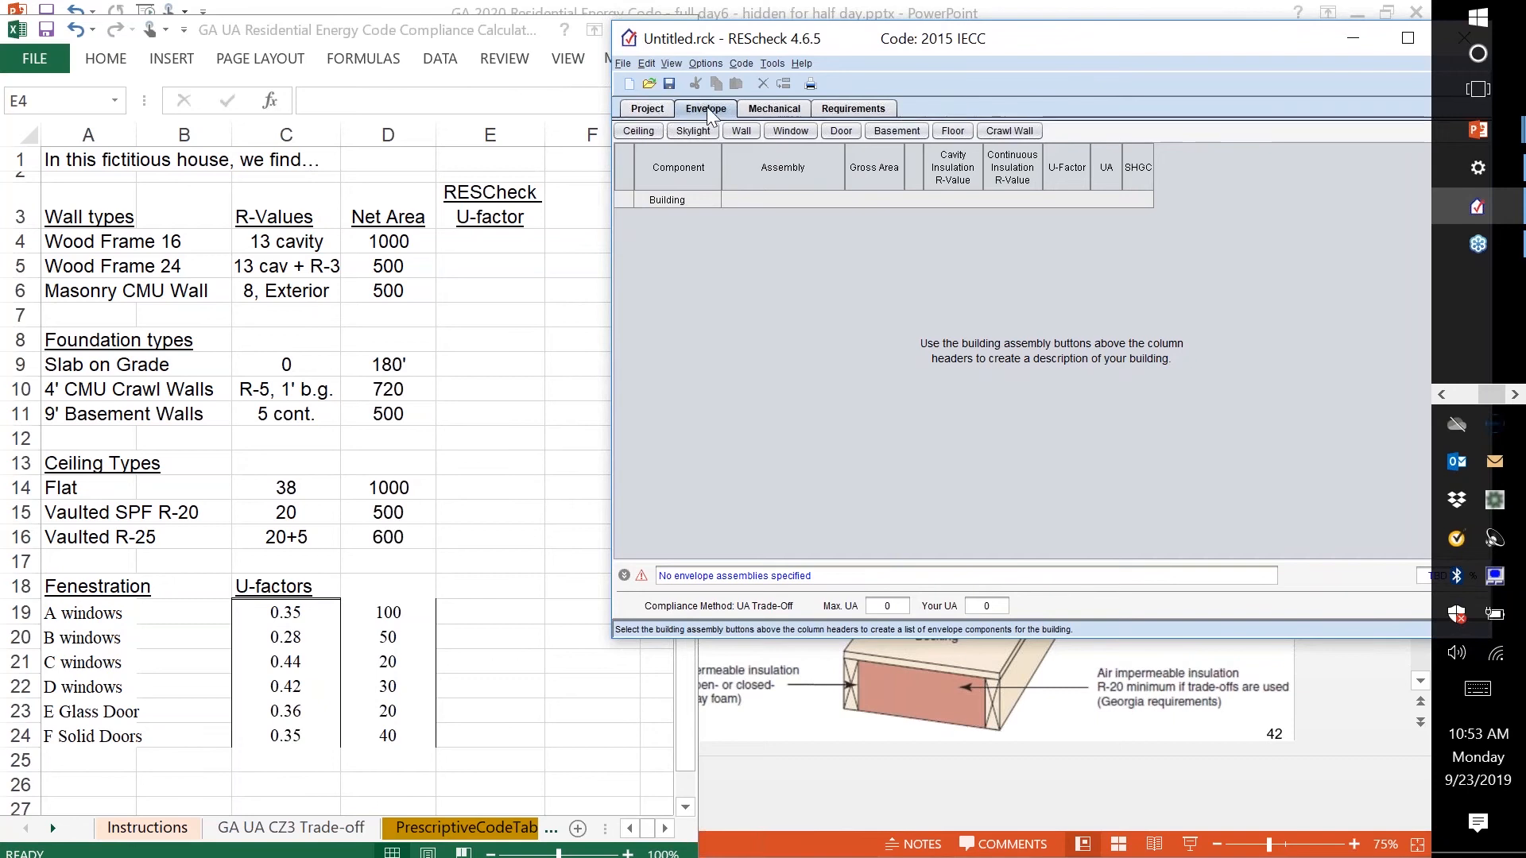
# - Add a Wood Frame, 16" o.c. wall to the envelope in REScheck with a cavity insulation R-value of 13
pyautogui.click(752, 131)
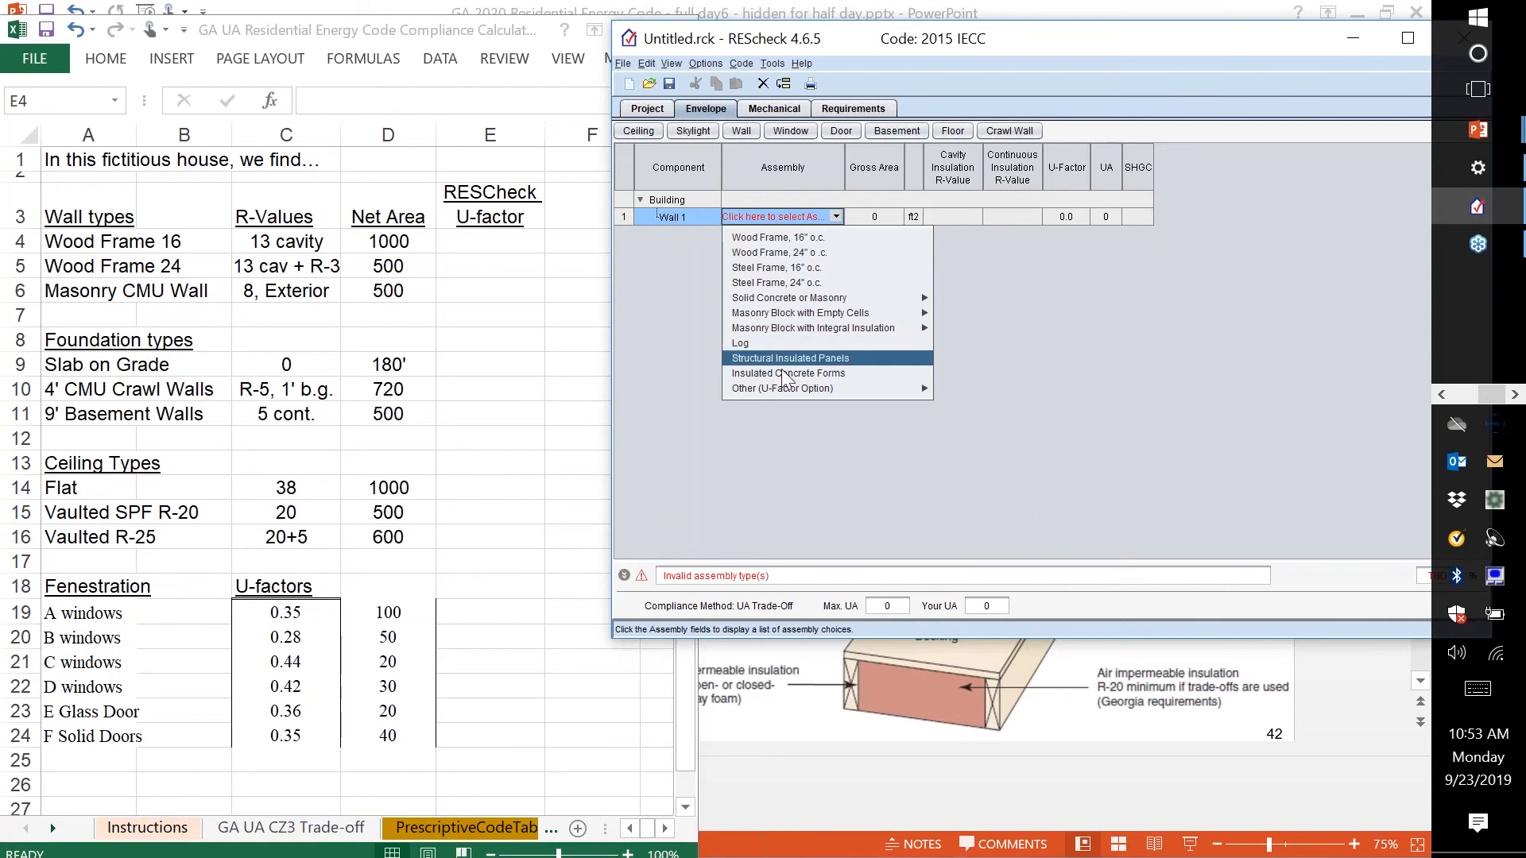
pyautogui.click(789, 242)
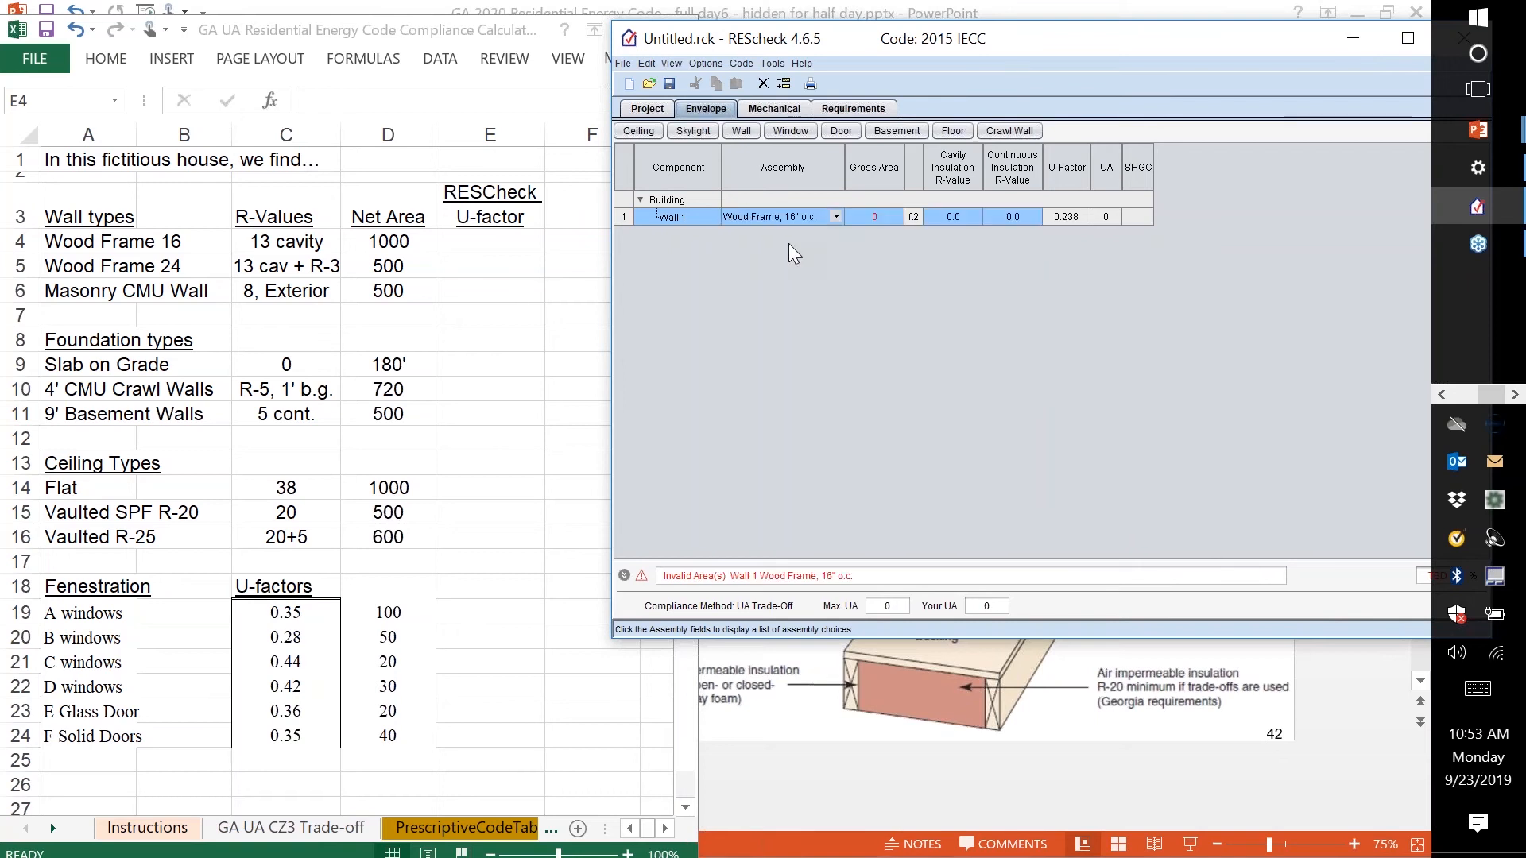
pyautogui.click(875, 215)
pyautogui.click(879, 213)
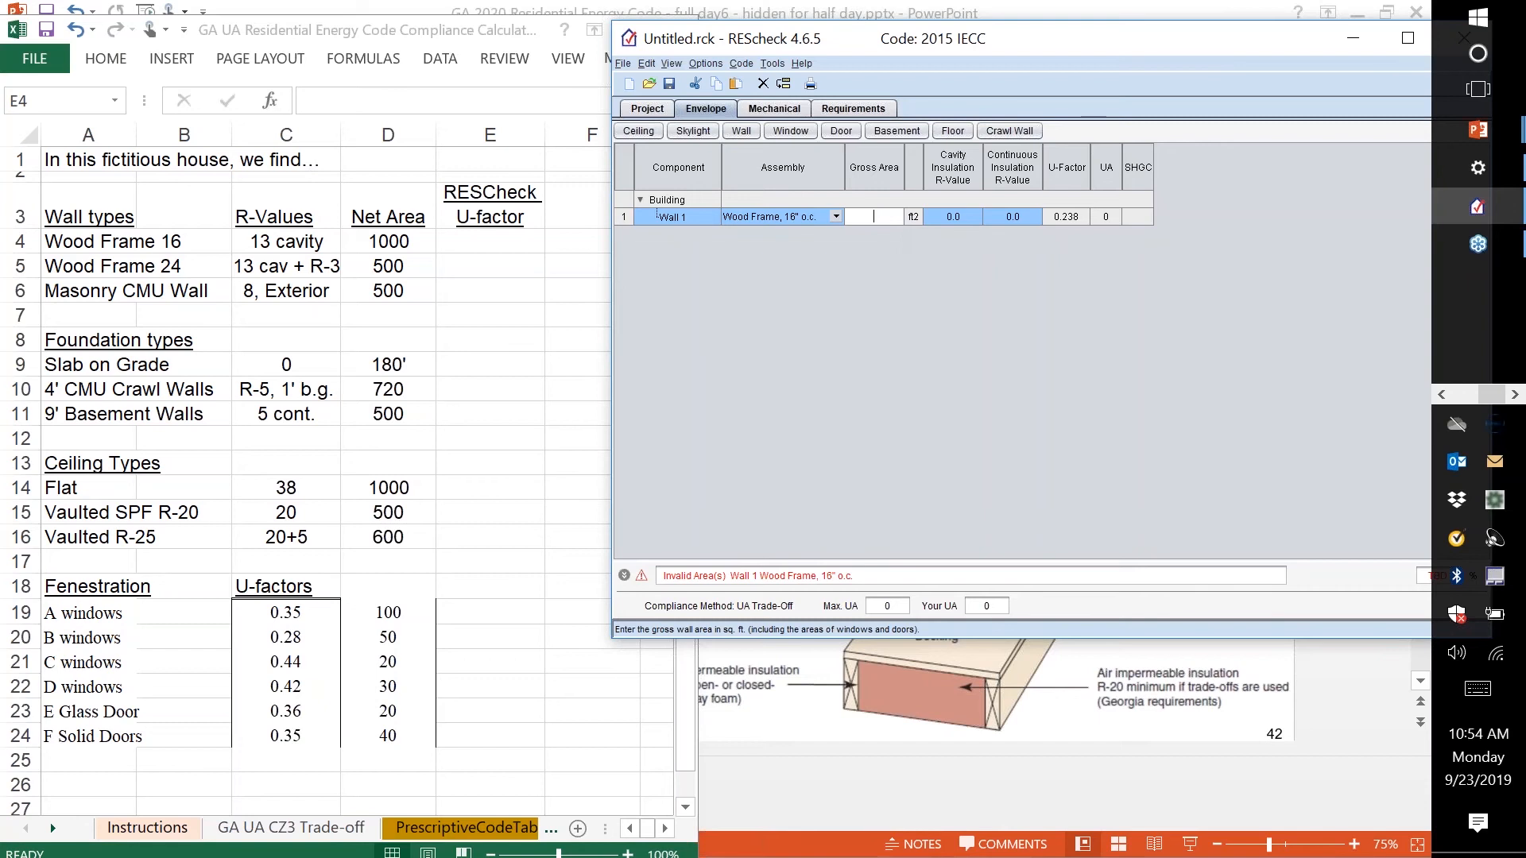
pyautogui.click(956, 220)
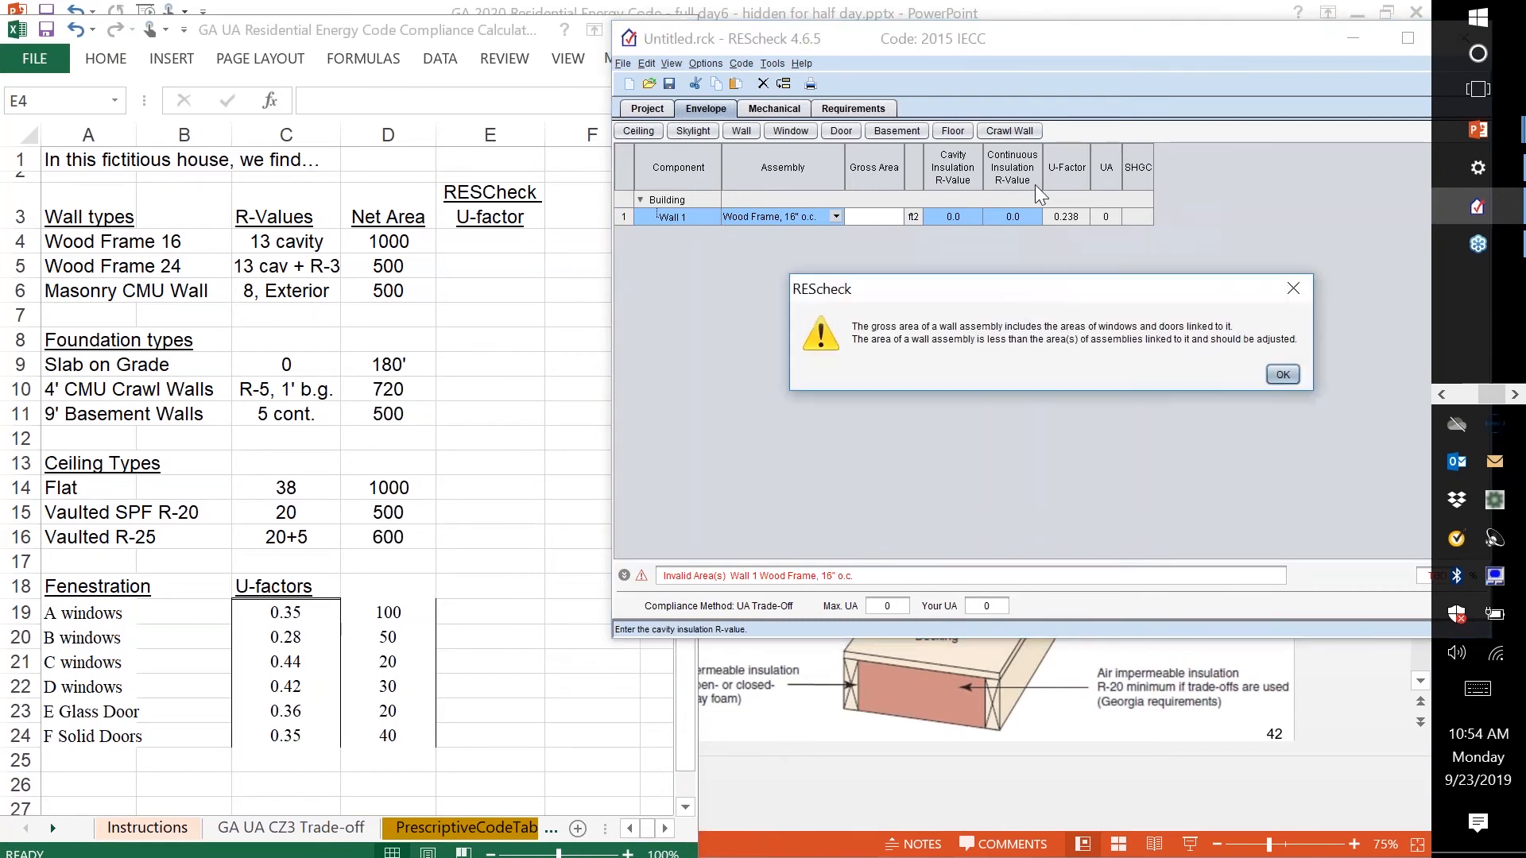
pyautogui.click(1282, 375)
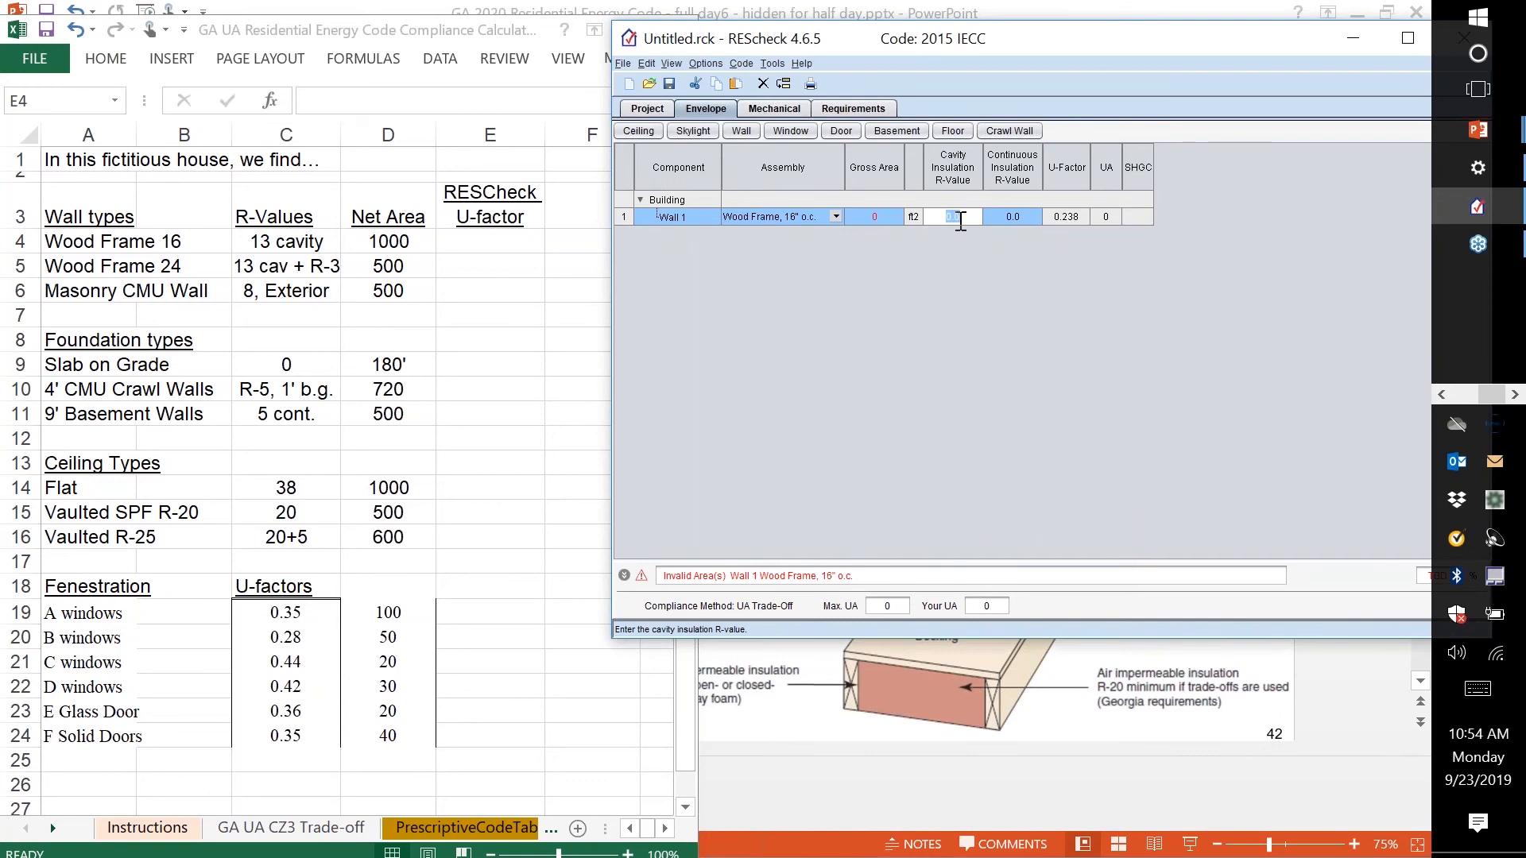
pyautogui.write('13')
pyautogui.press('Tab')
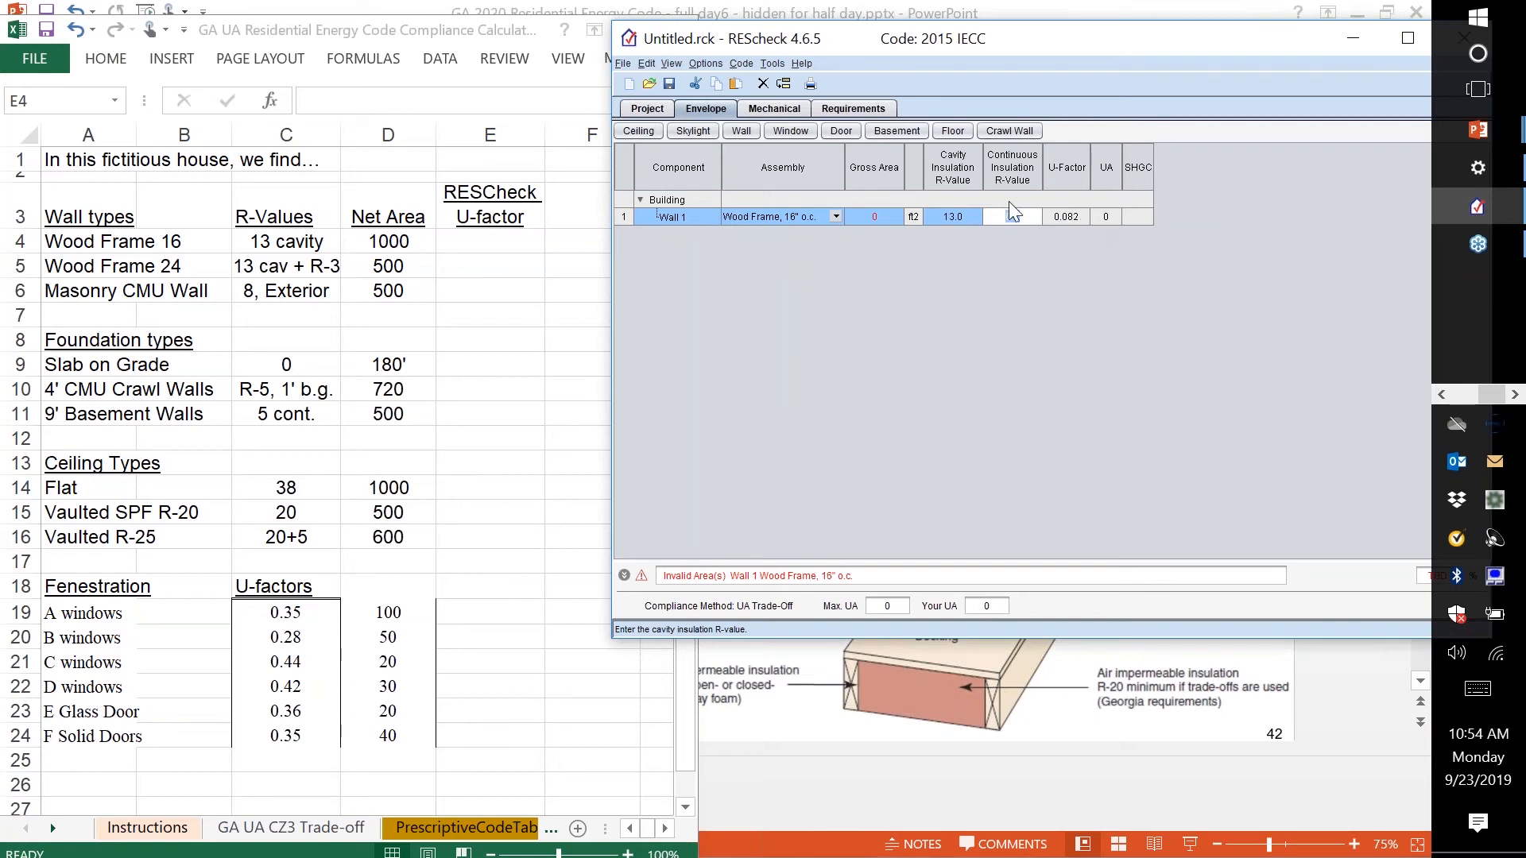
# - Switch to the Excel workbook and enter .082 in E4 as the RESCheck U-factor for Wood Frame 16
pyautogui.click(490, 250)
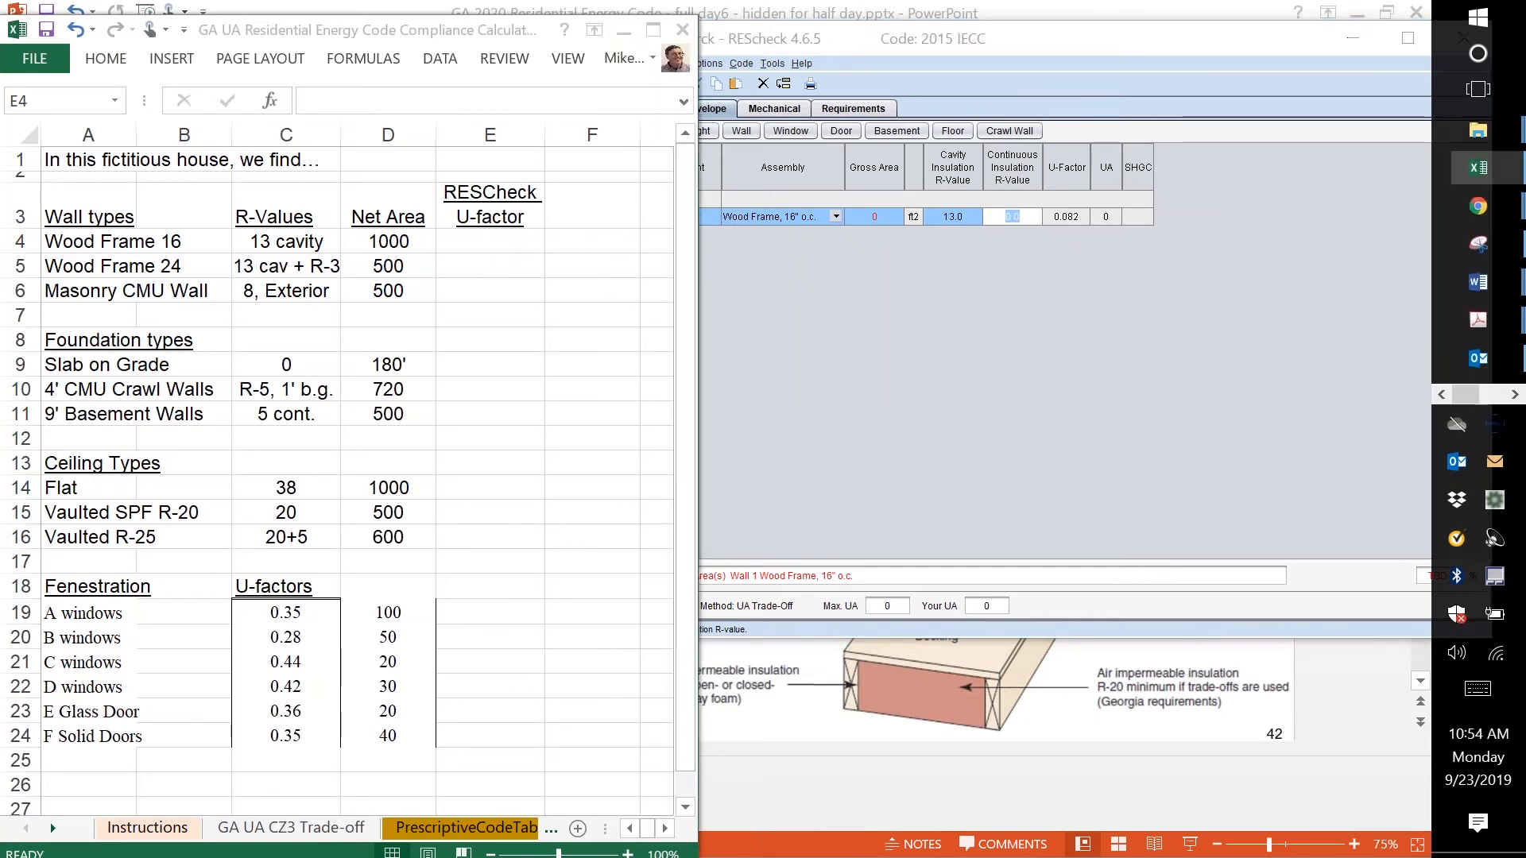
pyautogui.write('.082')
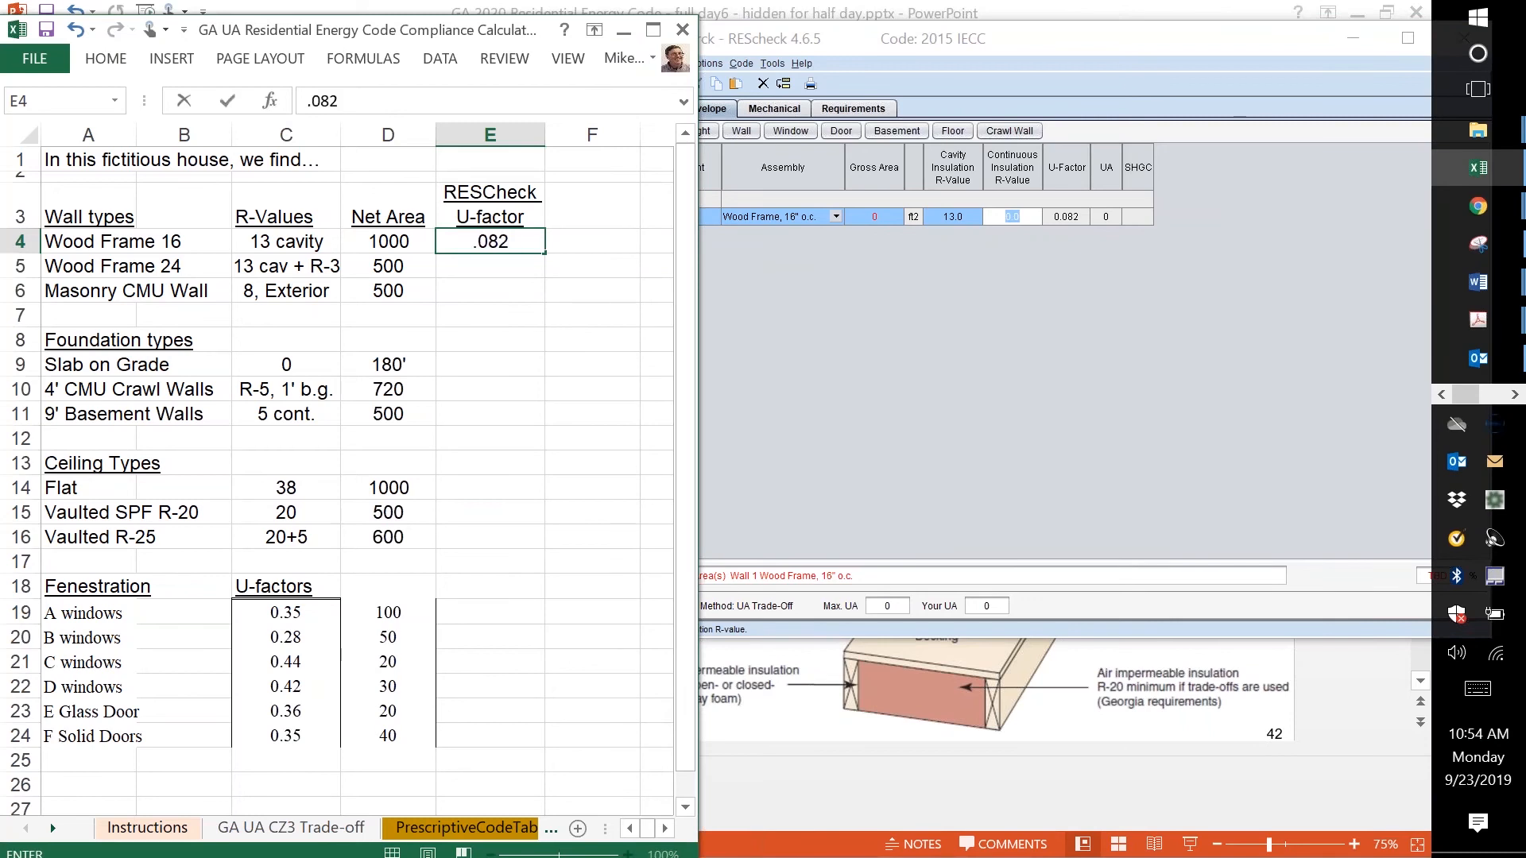
pyautogui.press('Return')
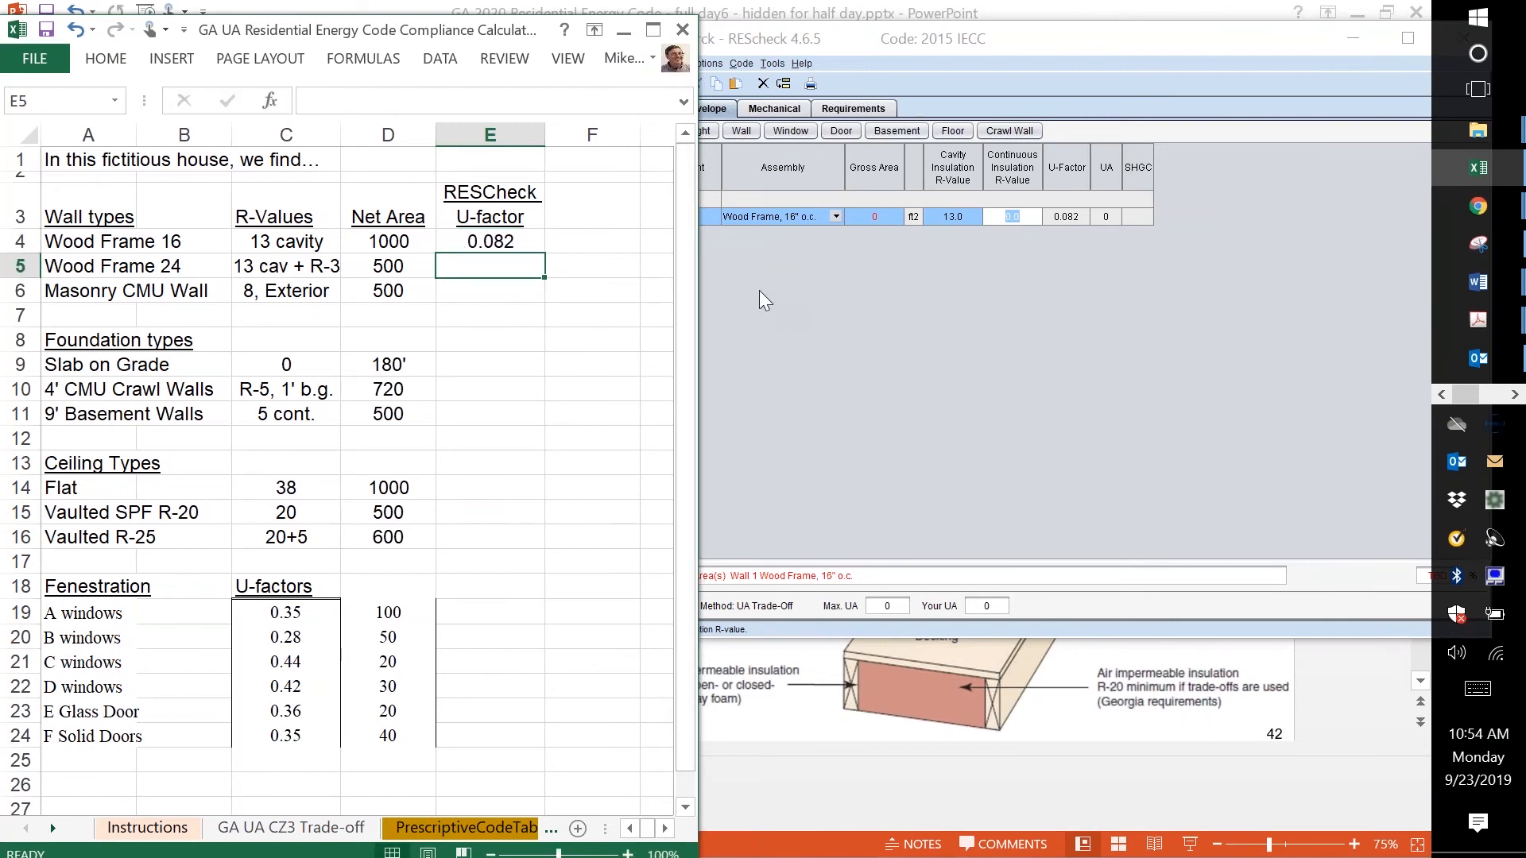
# - Switch to REScheck and add a Wood Frame, 24" o.c. wall with cavity insulation R-13 and continuous insulation R-3
pyautogui.click(800, 279)
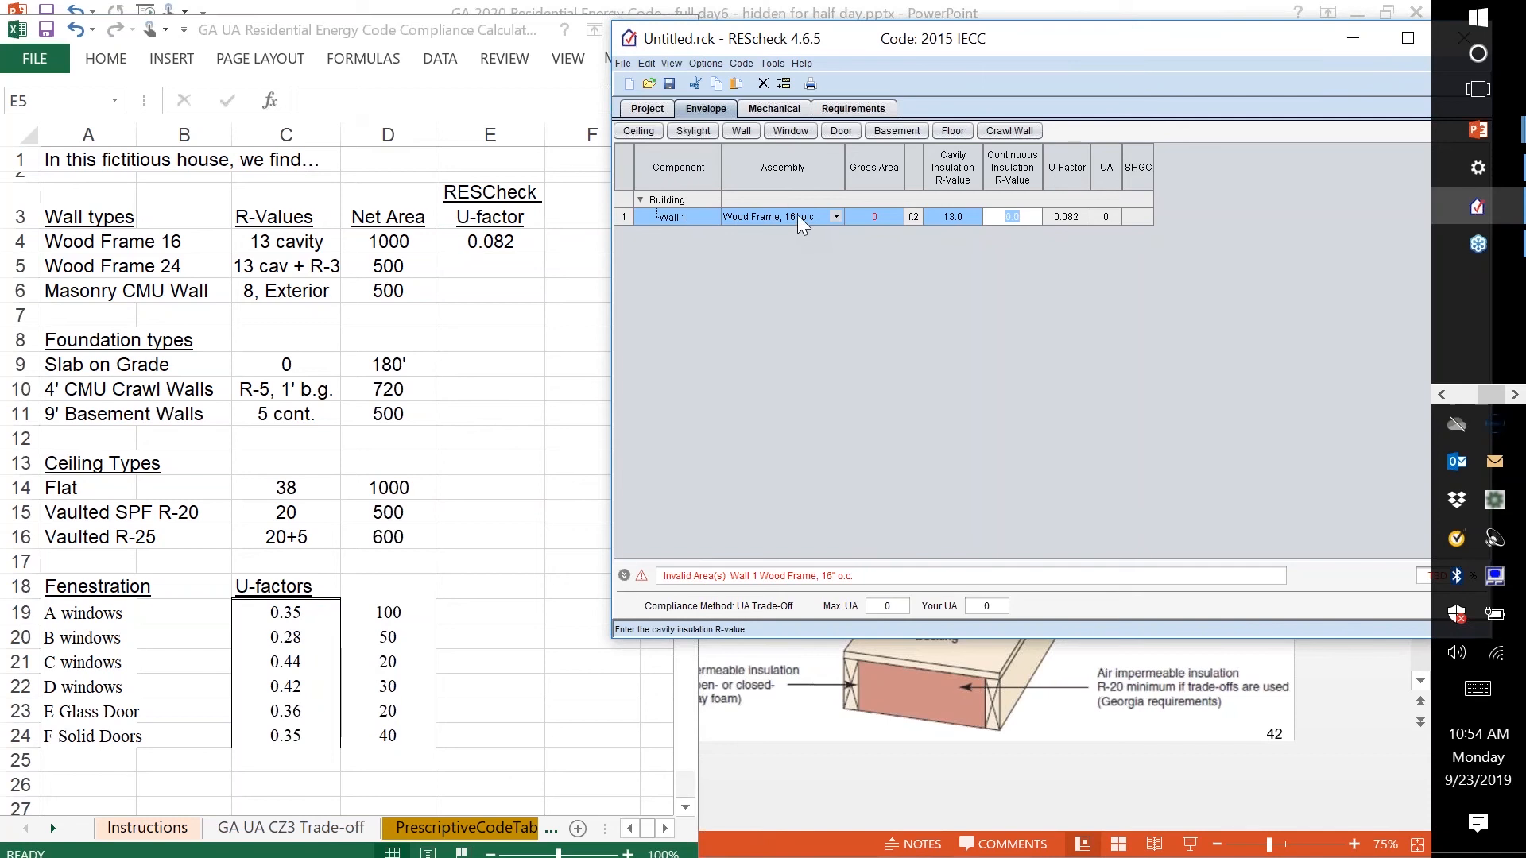
pyautogui.click(746, 131)
pyautogui.click(781, 271)
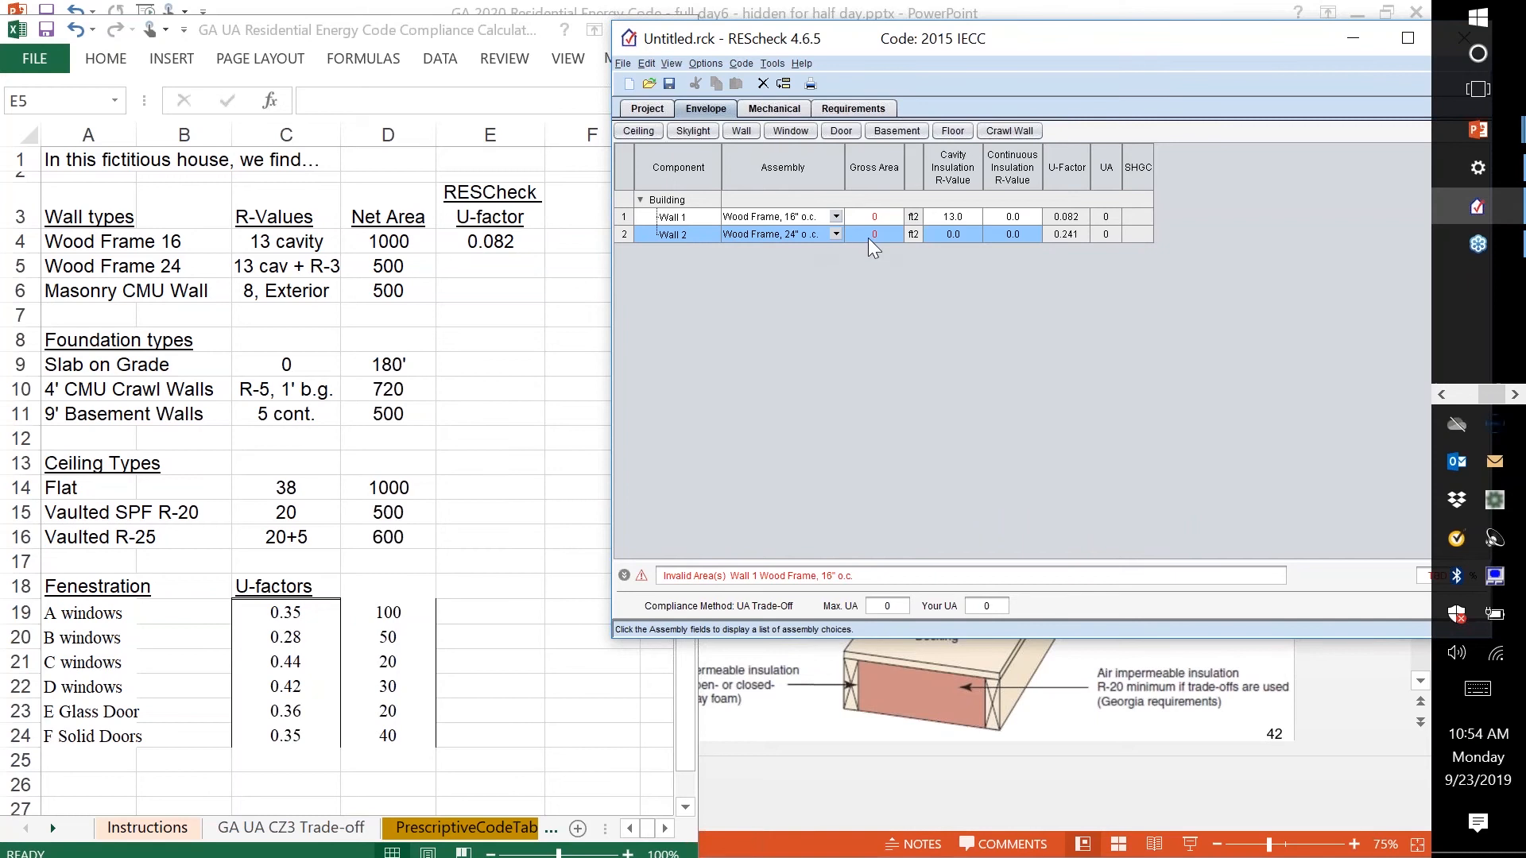
pyautogui.click(953, 233)
pyautogui.write('13')
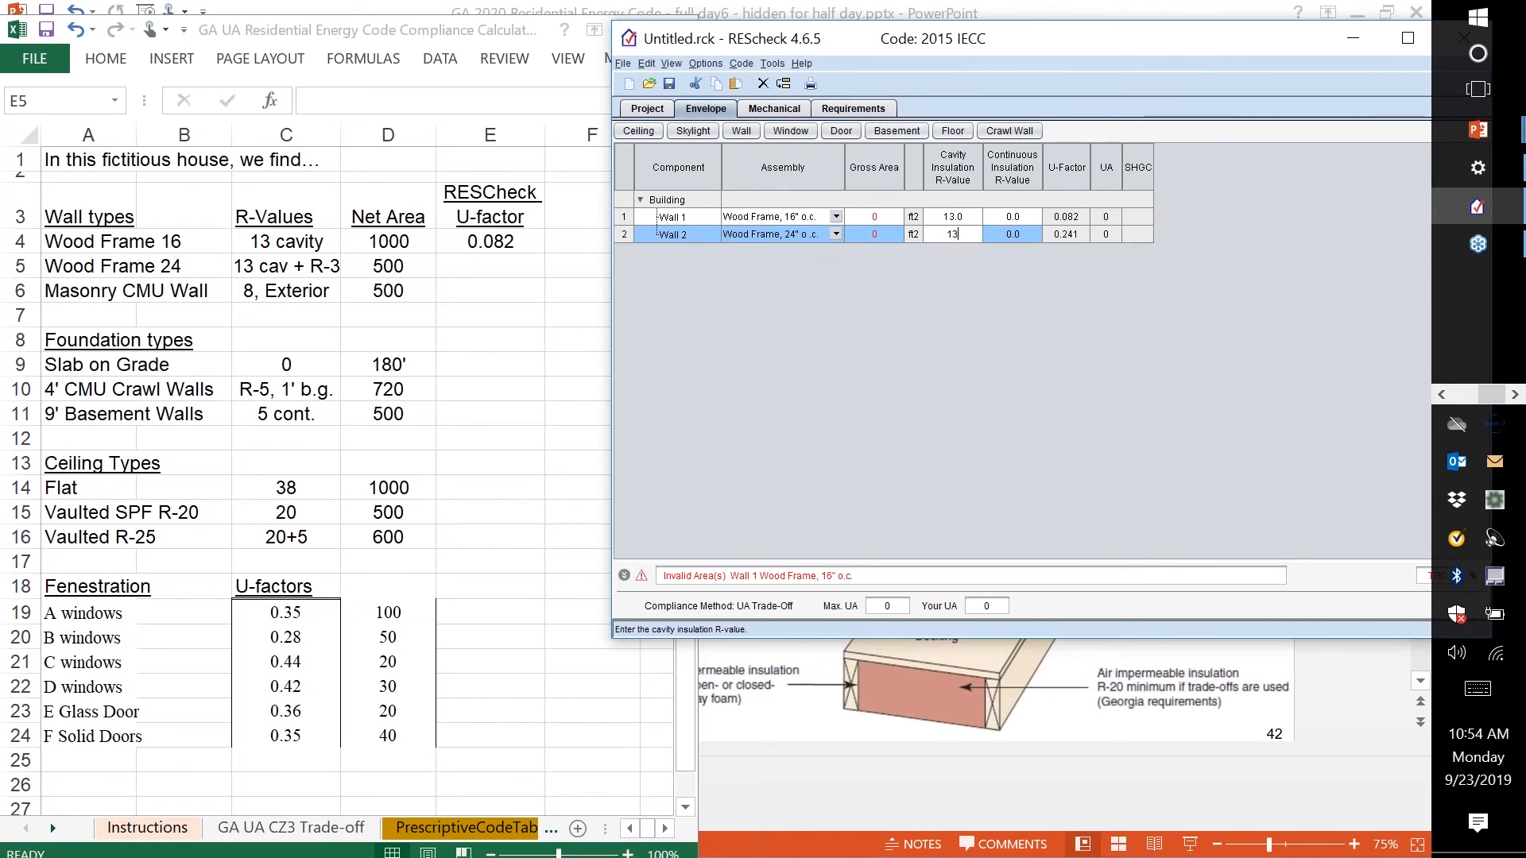
pyautogui.click(1018, 236)
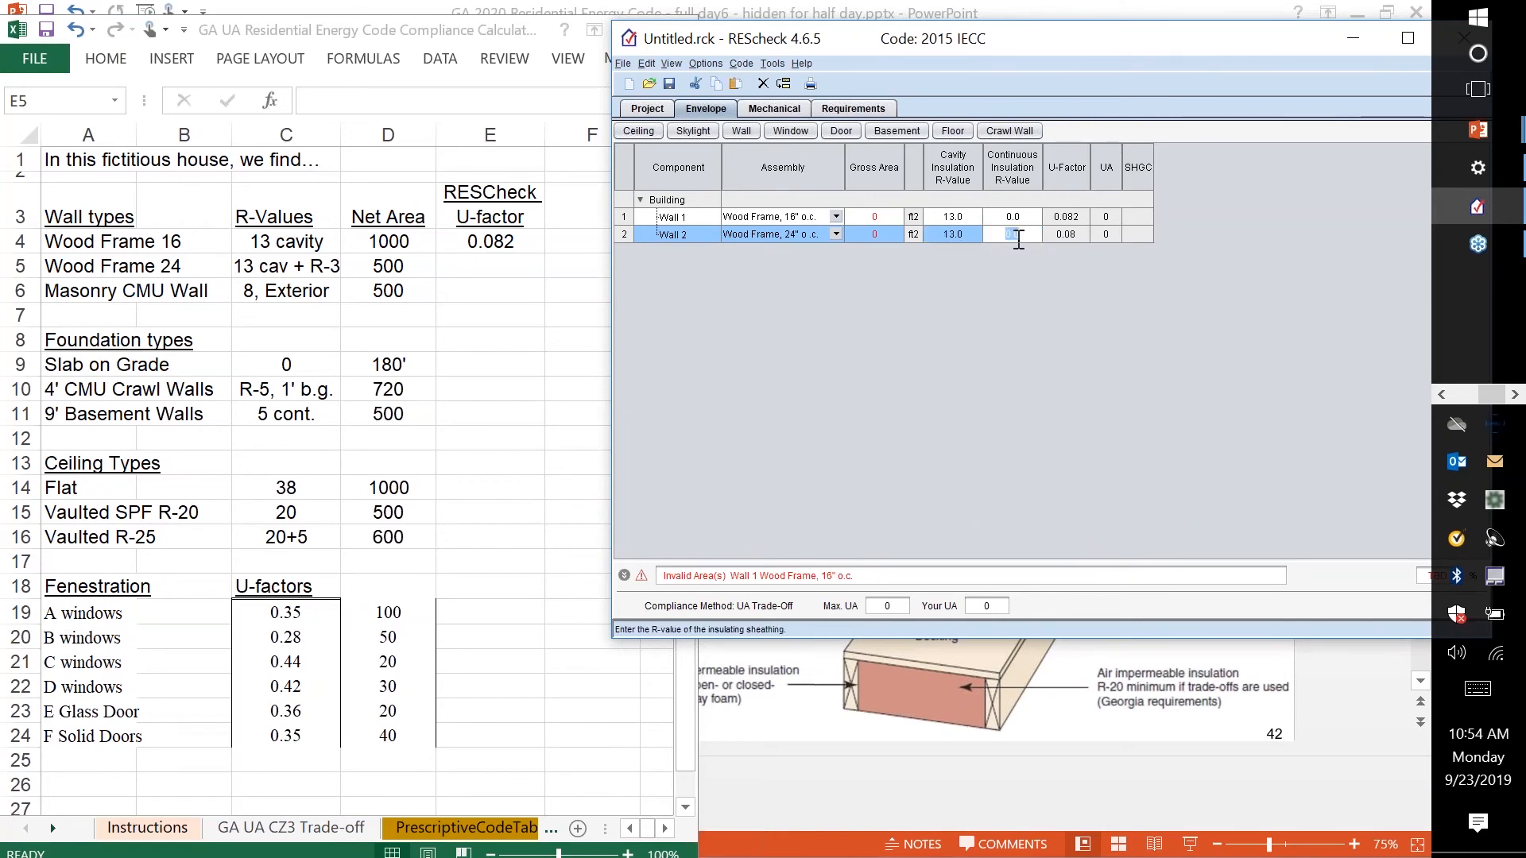
pyautogui.write('3')
pyautogui.press('Return')
pyautogui.click(962, 235)
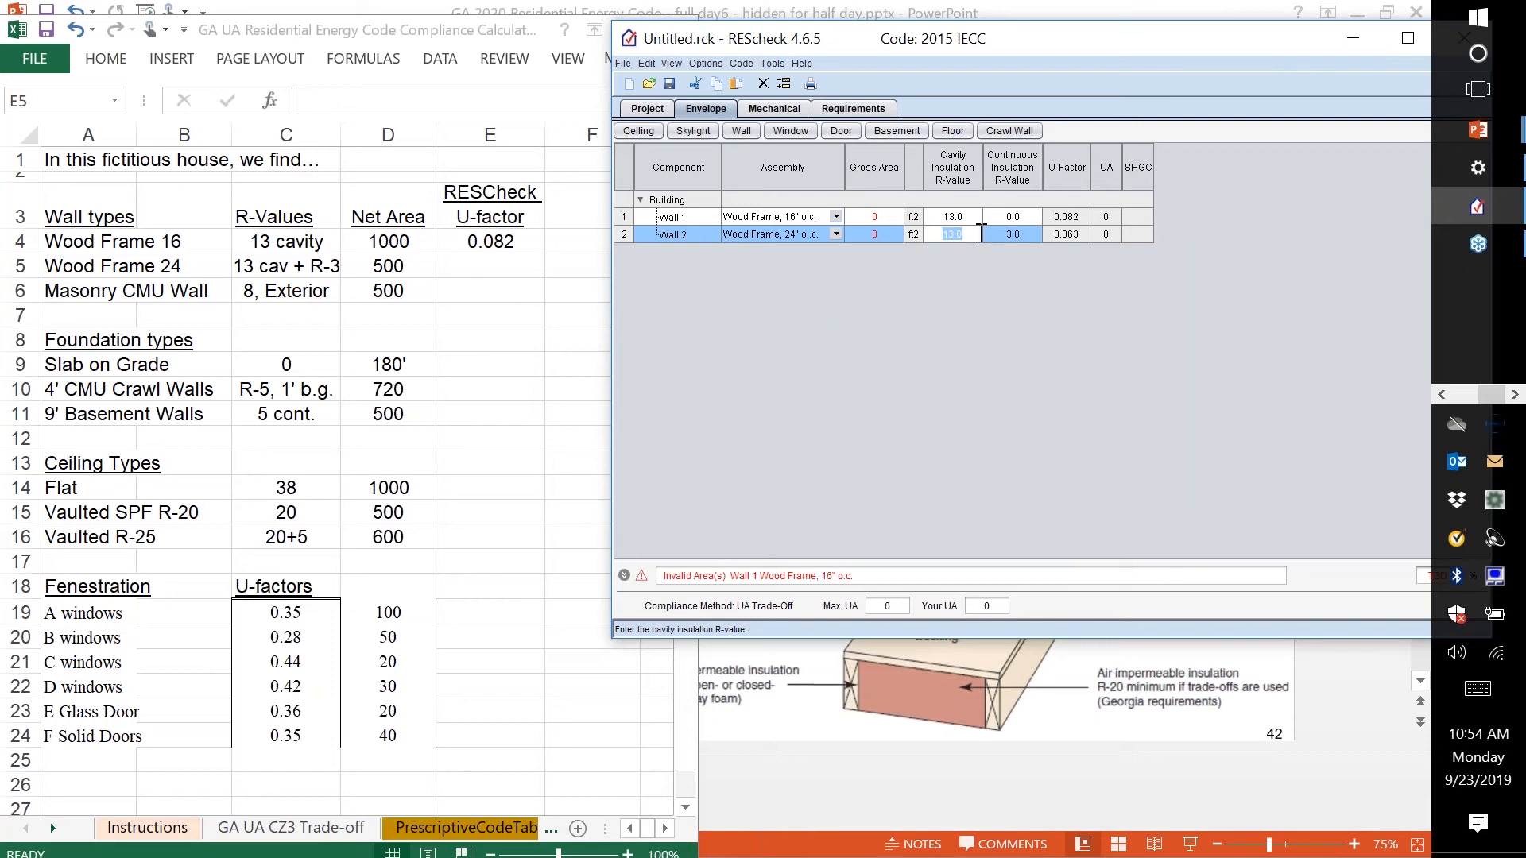
pyautogui.click(1078, 240)
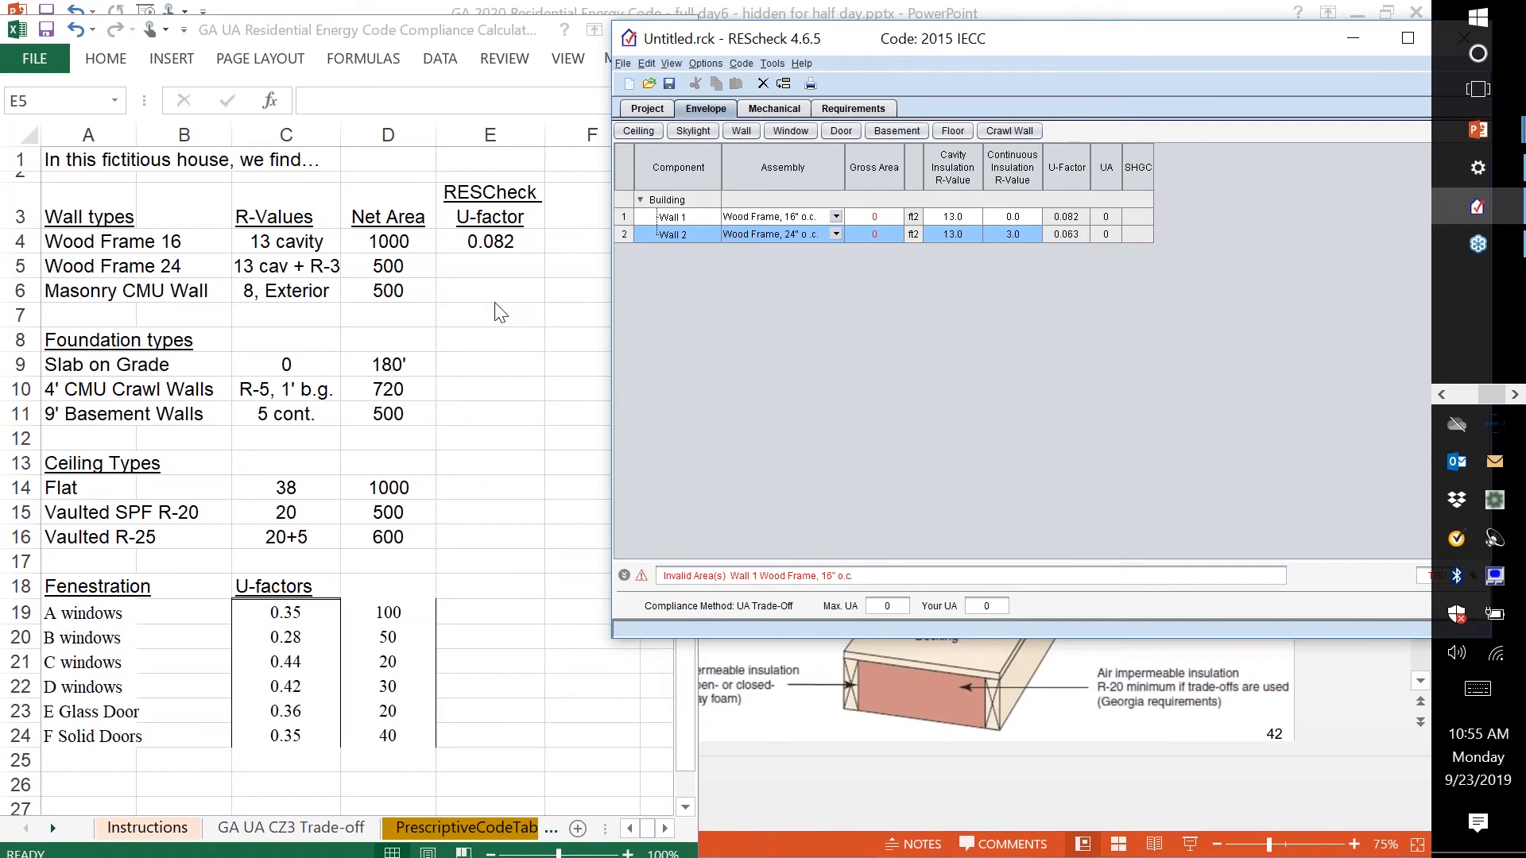
# - Switch to the Excel workbook and enter .063 in E5 as the RESCheck U-factor for Wood Frame 24
pyautogui.click(499, 270)
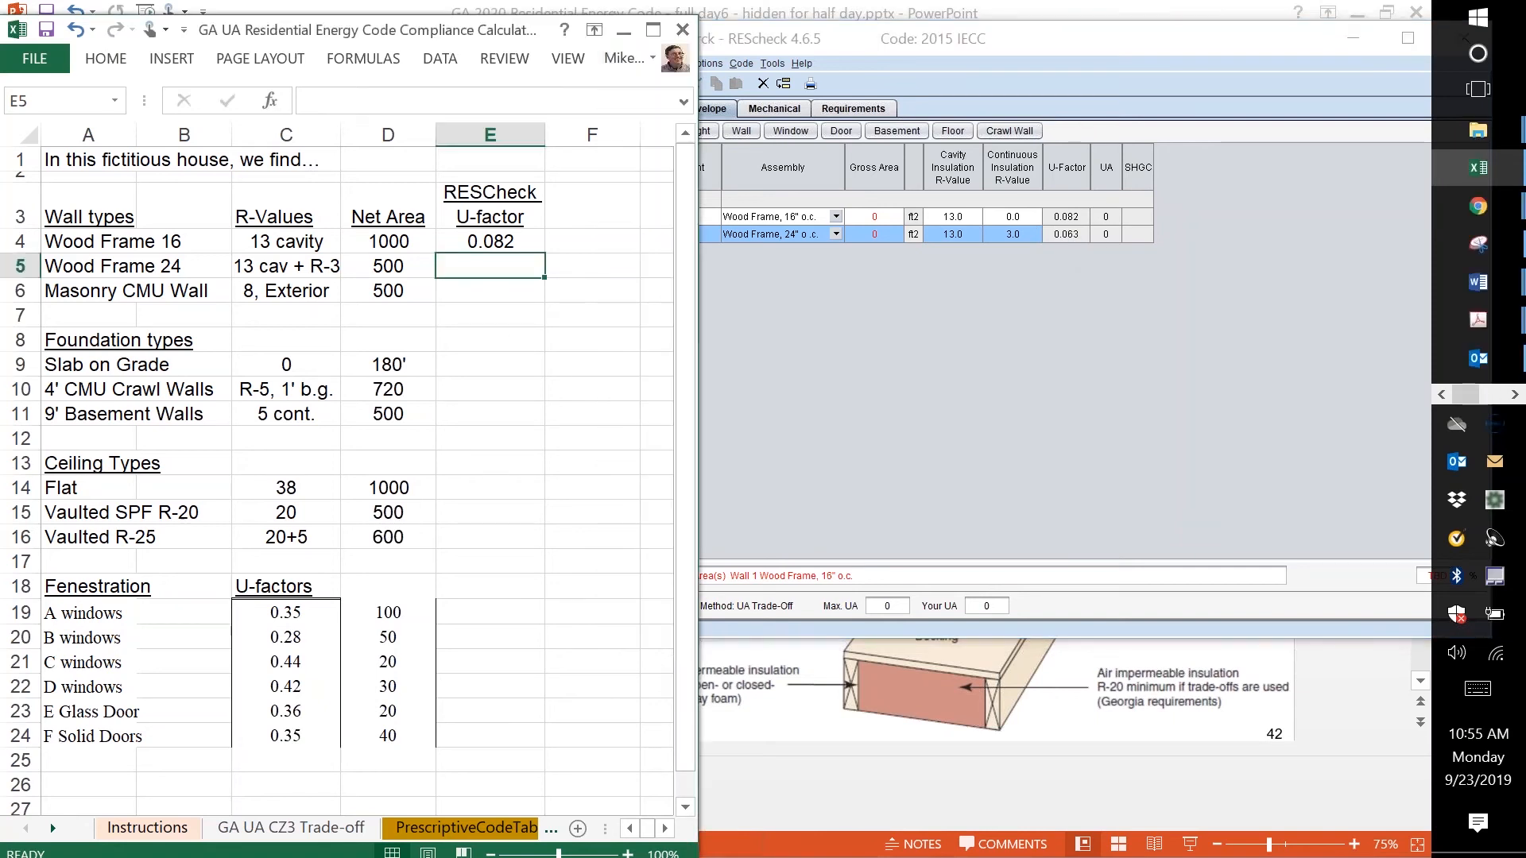
pyautogui.write('.063')
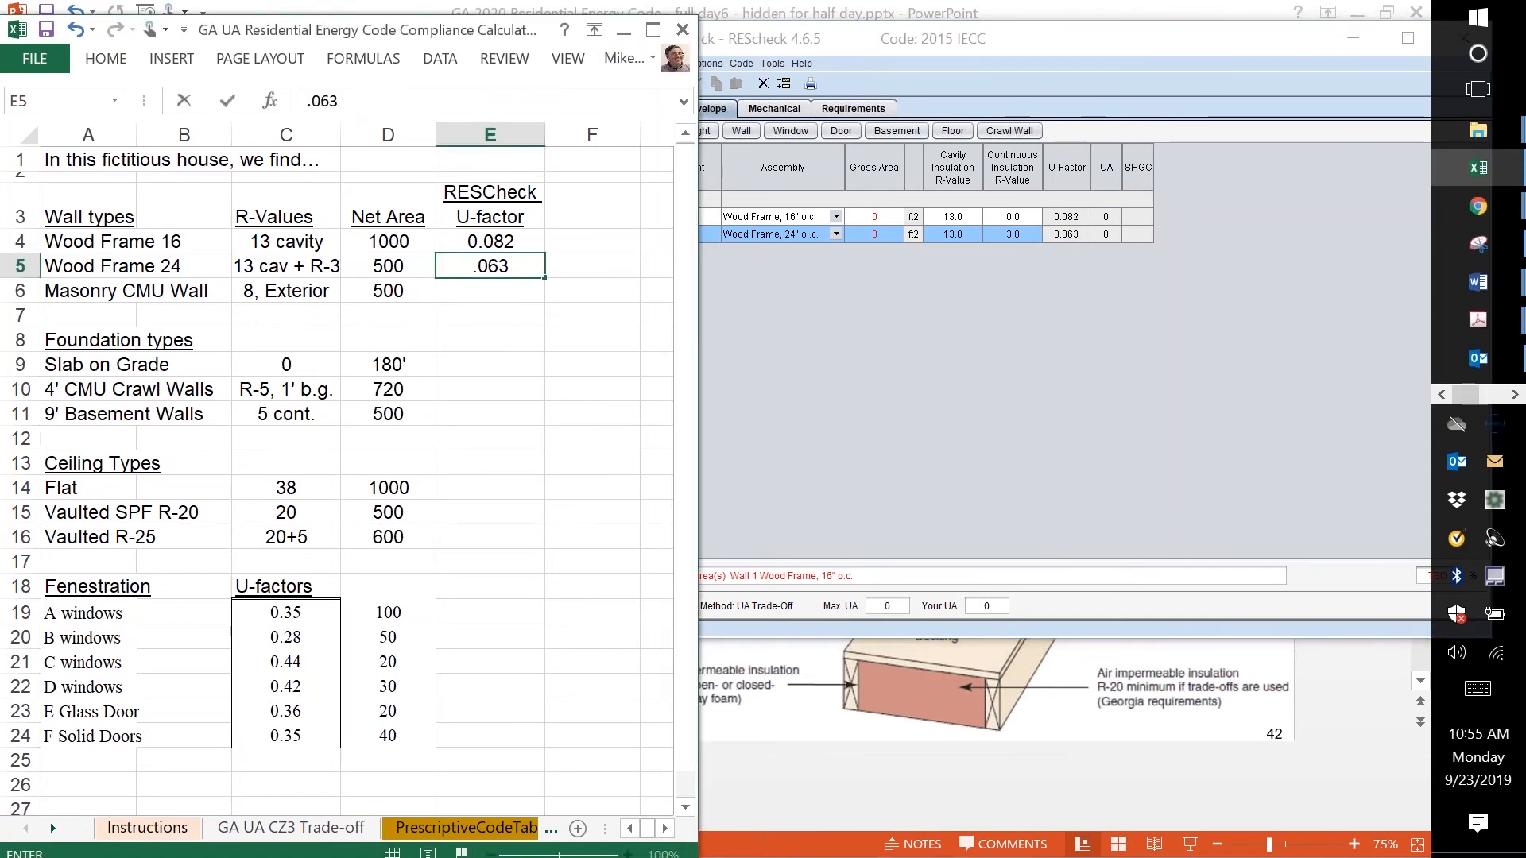
pyautogui.press('Return')
# - In REScheck, add a Masonry Block with Empty Cells wall with Exterior Insulation, gross area 1 ft2 and continuous insulation R-8
pyautogui.click(815, 312)
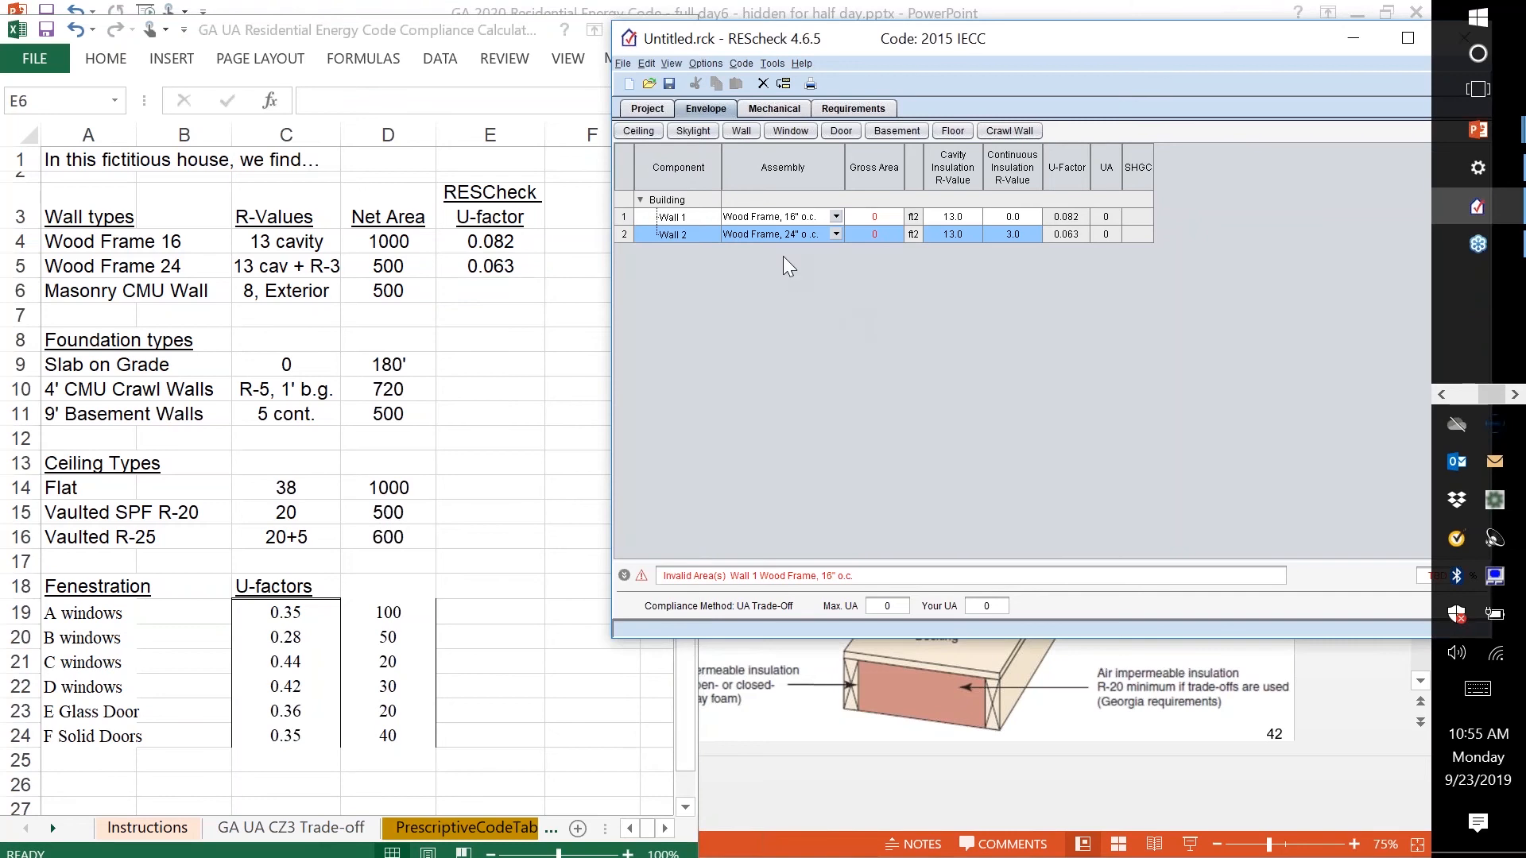
pyautogui.click(742, 131)
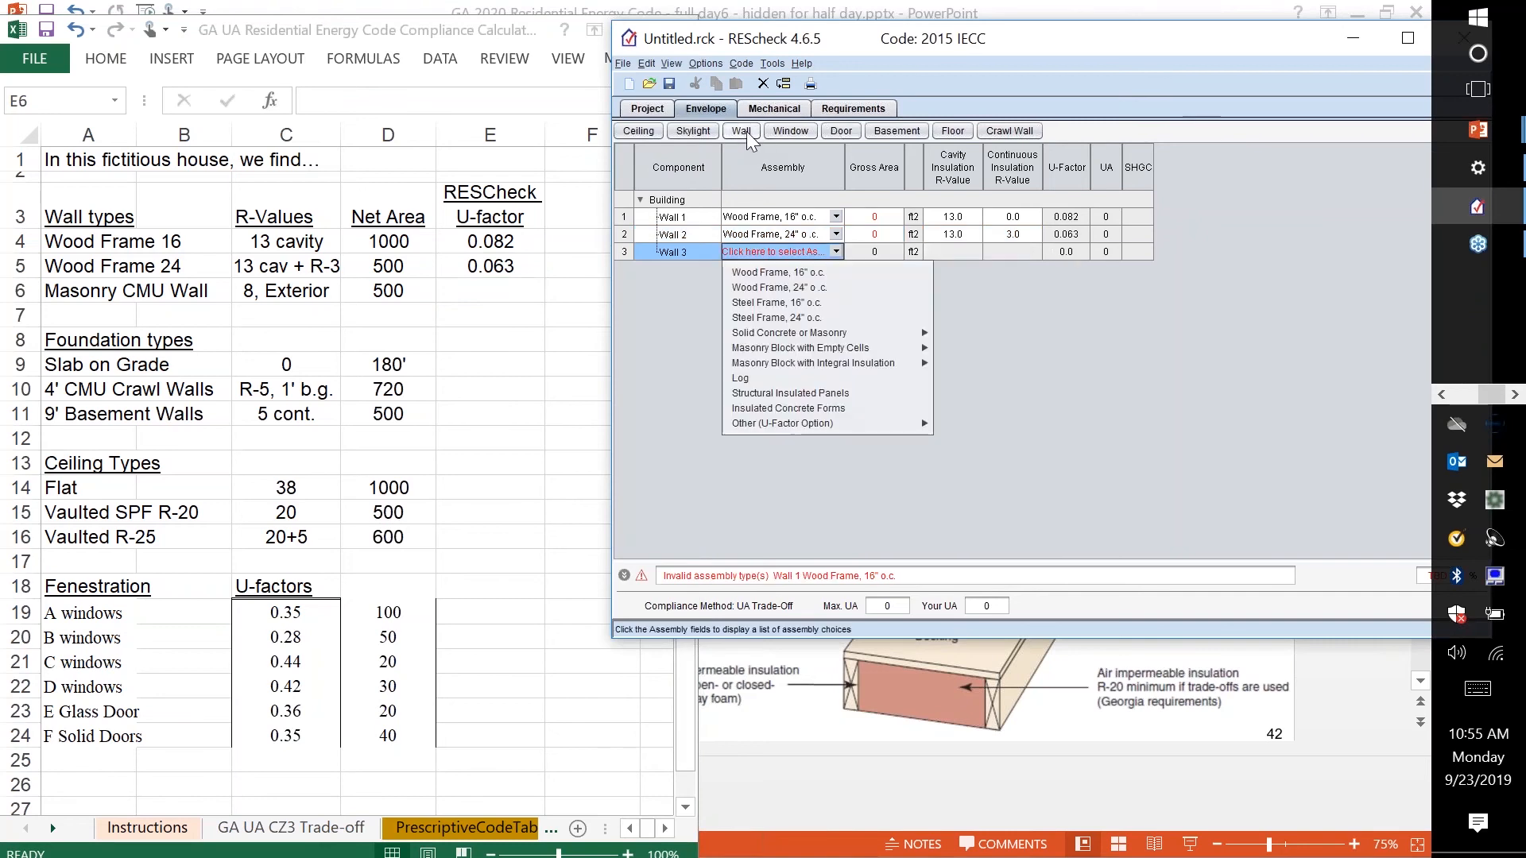
pyautogui.moveTo(757, 350)
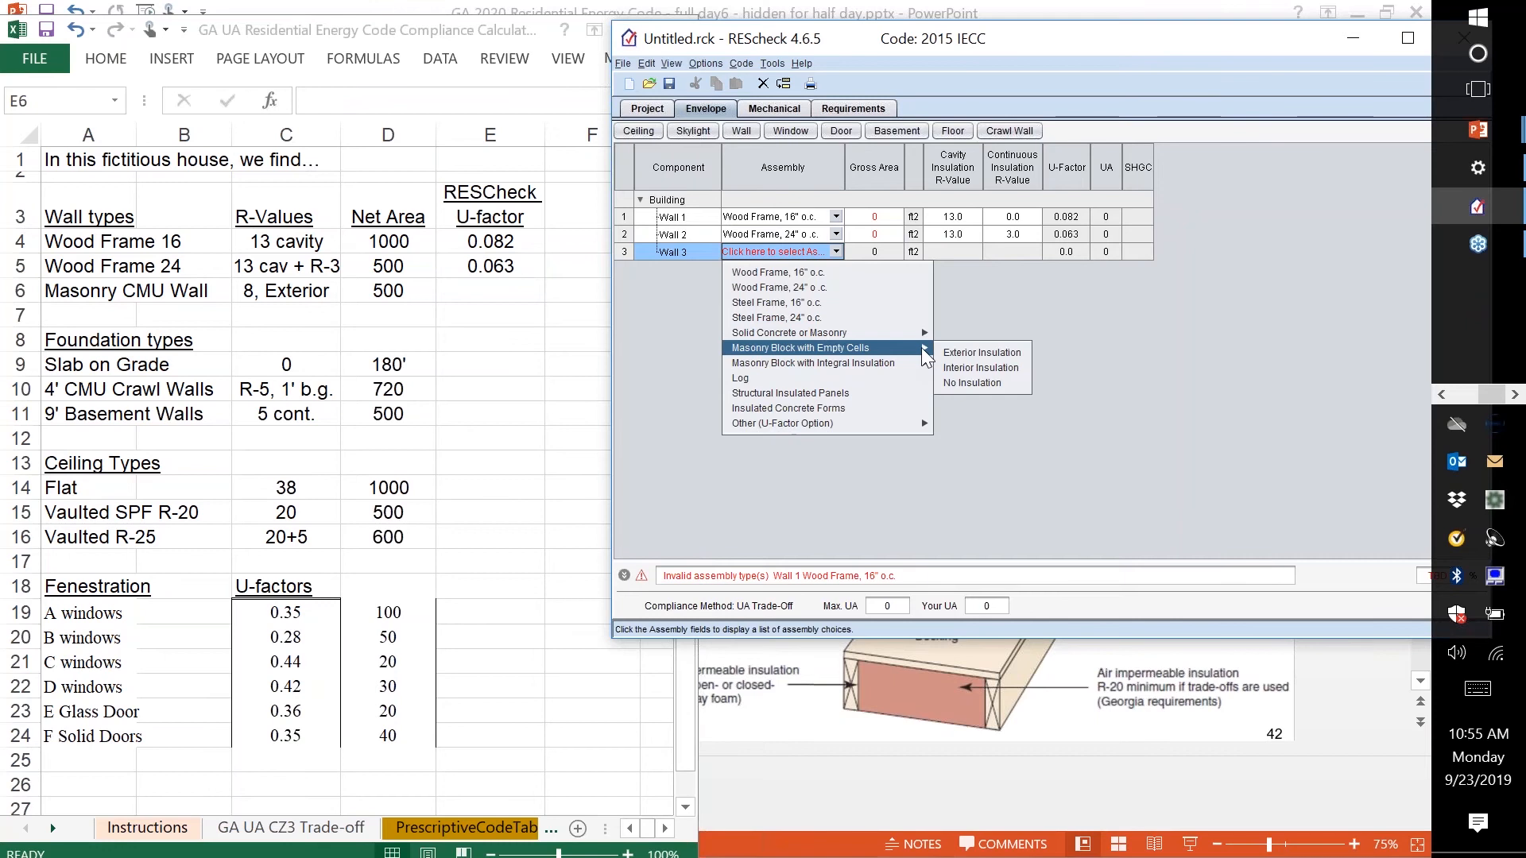
pyautogui.click(951, 354)
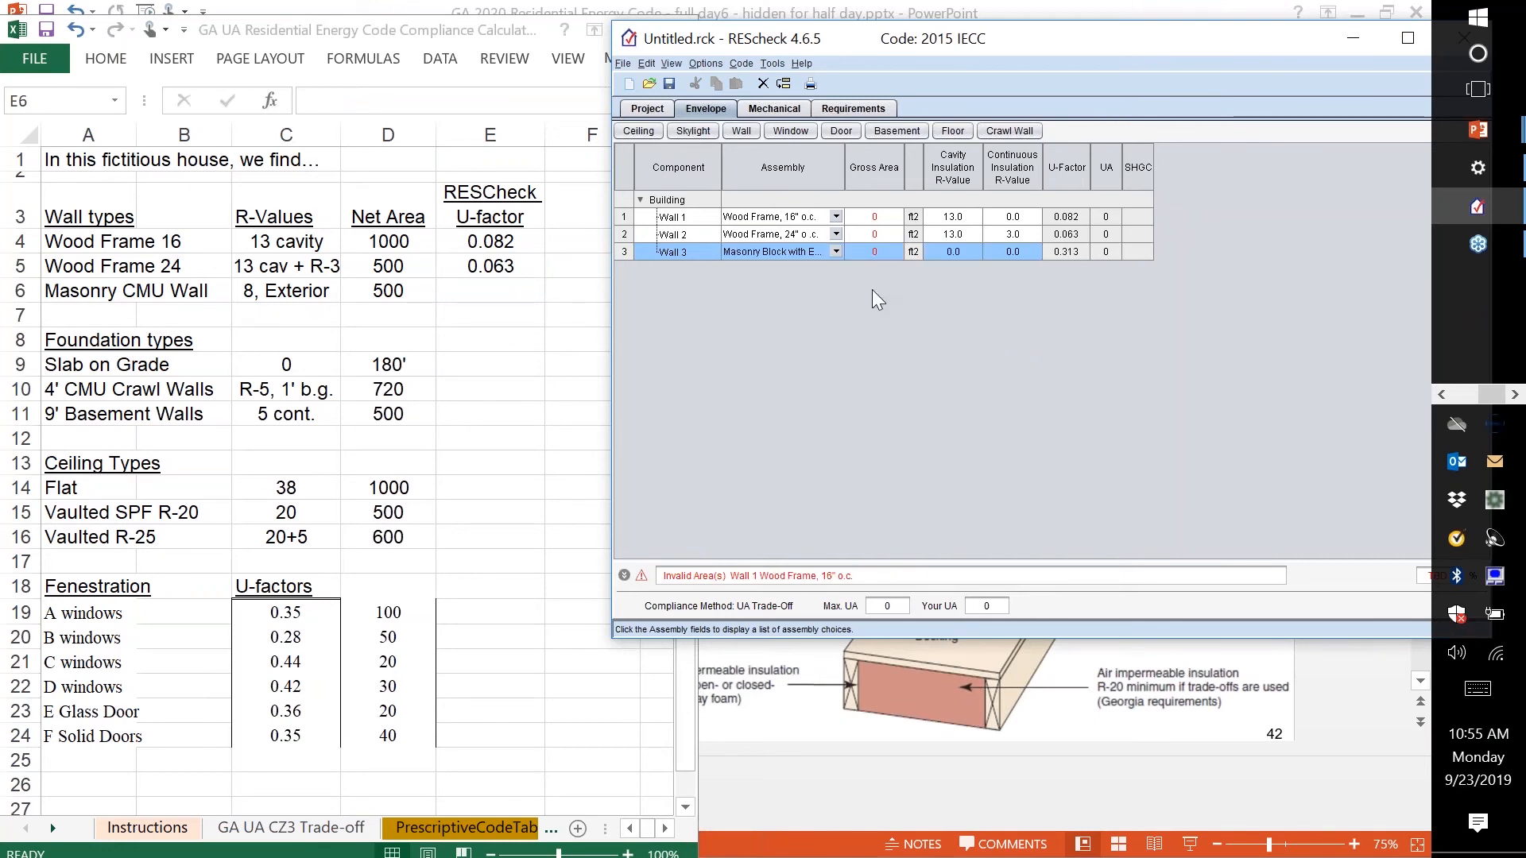
pyautogui.click(874, 252)
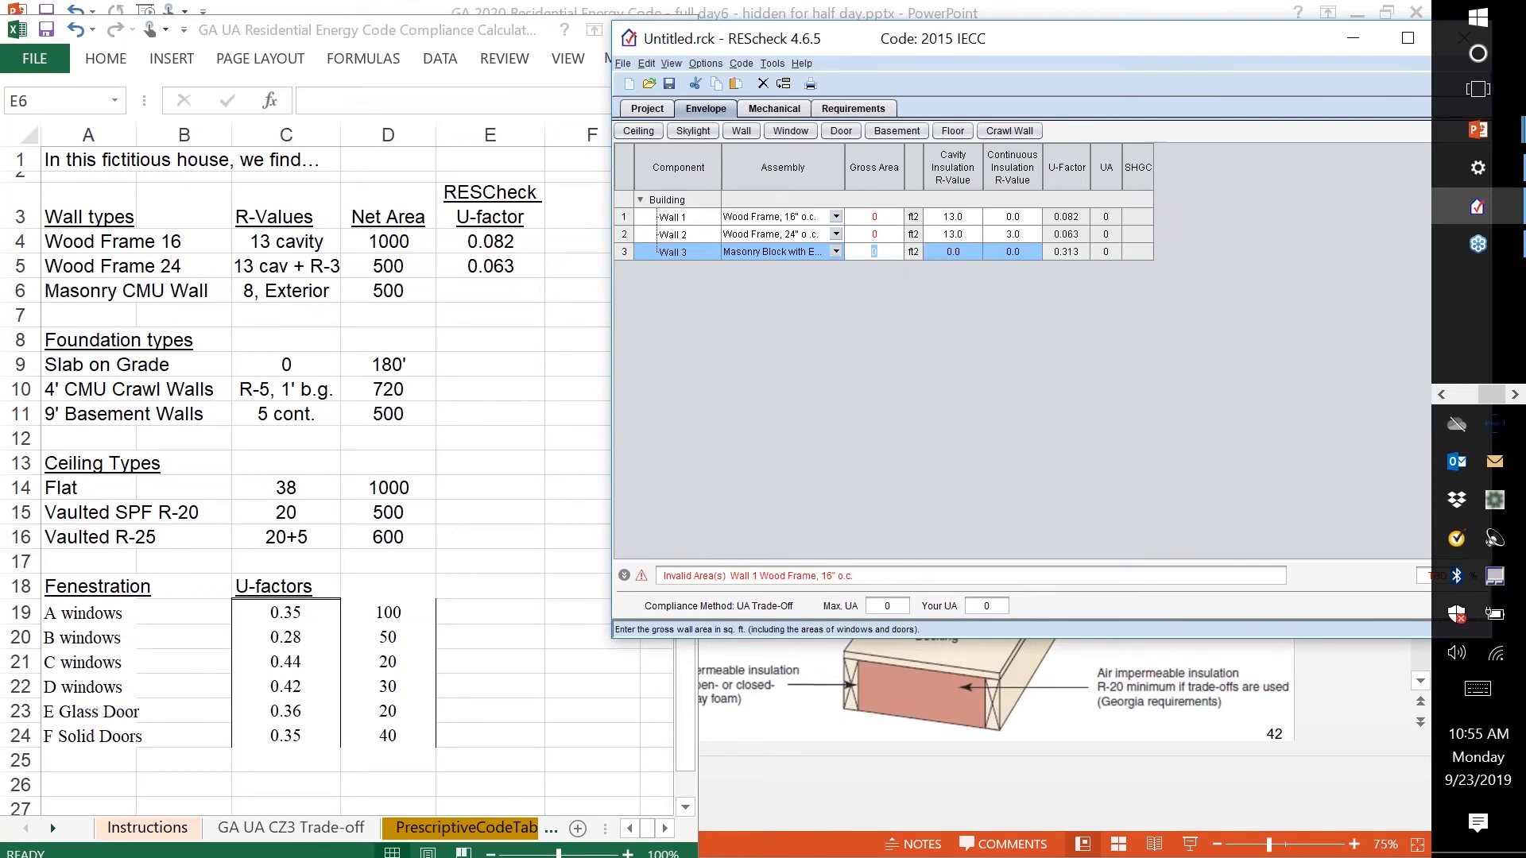
pyautogui.write('1')
pyautogui.click(971, 252)
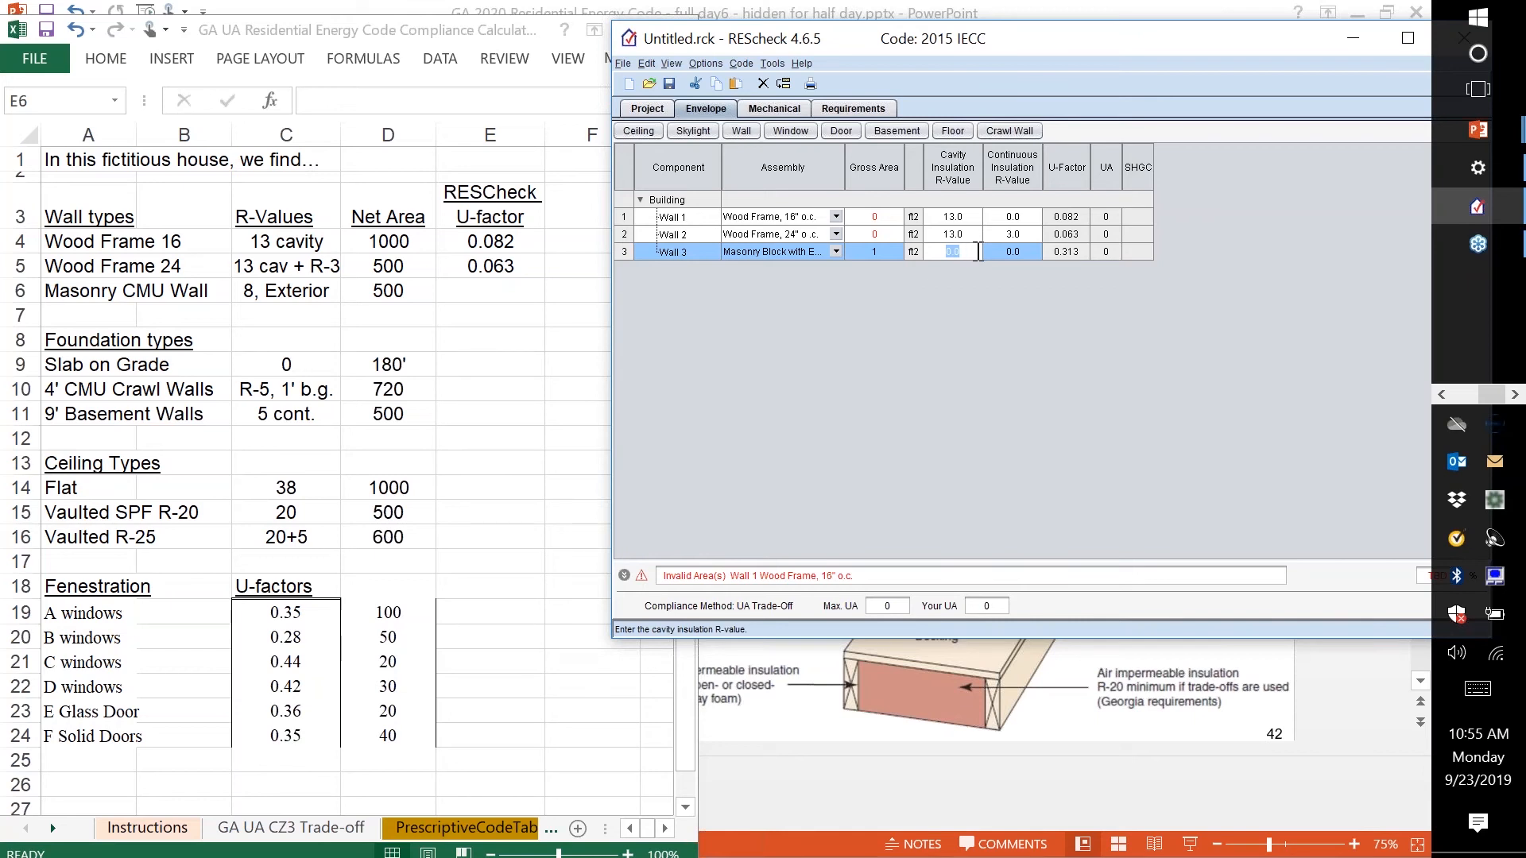
pyautogui.click(1011, 252)
pyautogui.write('8')
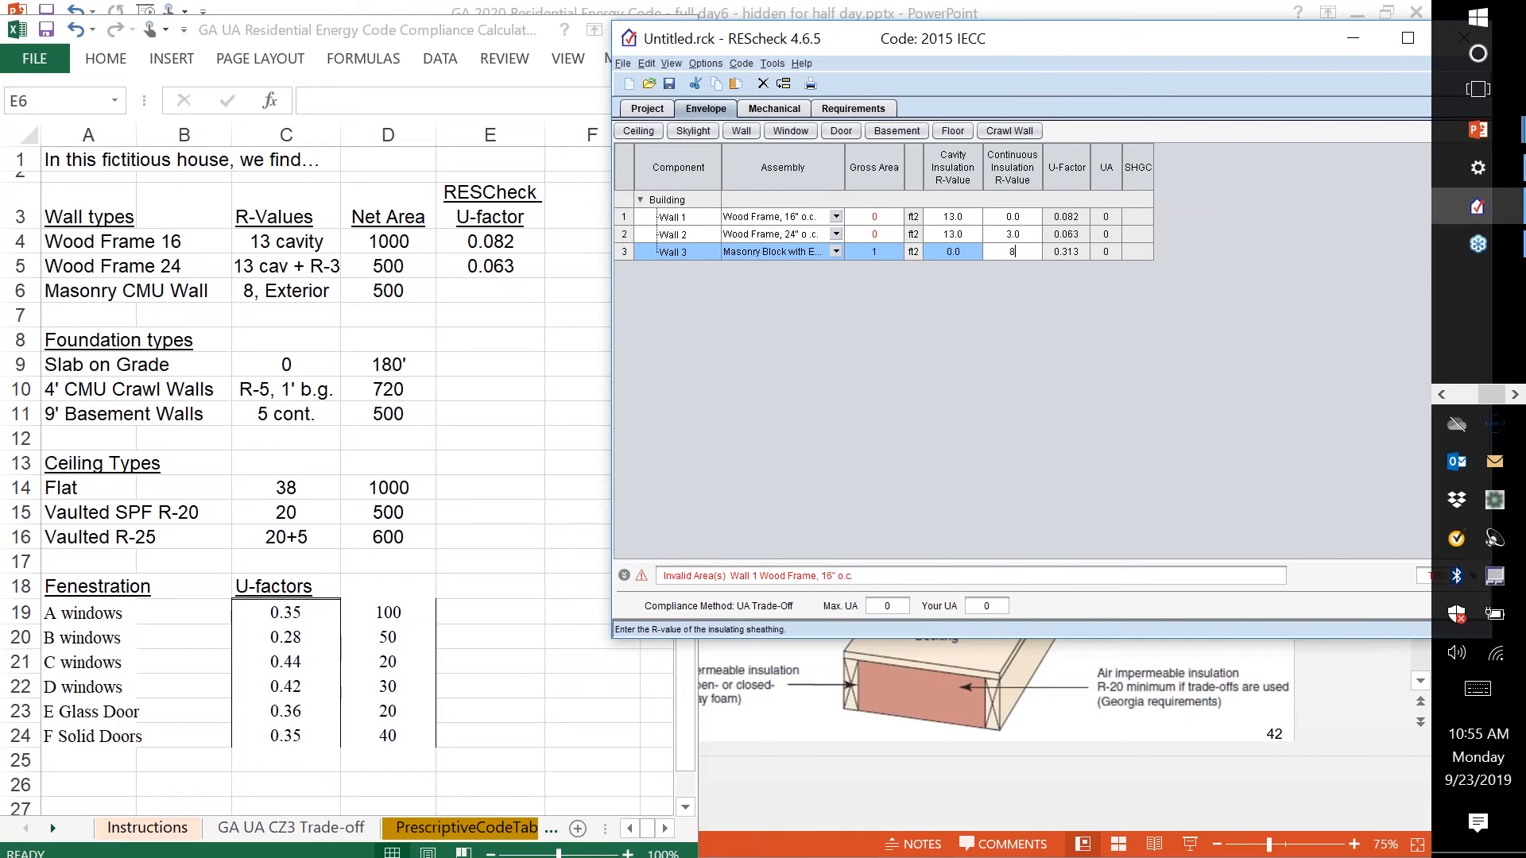
pyautogui.press('Return')
# - In the Excel workbook, enter .089 in E6 as the Masonry CMU Wall's U-factor and select the Slab on Grade U-factor cell E9
pyautogui.click(483, 291)
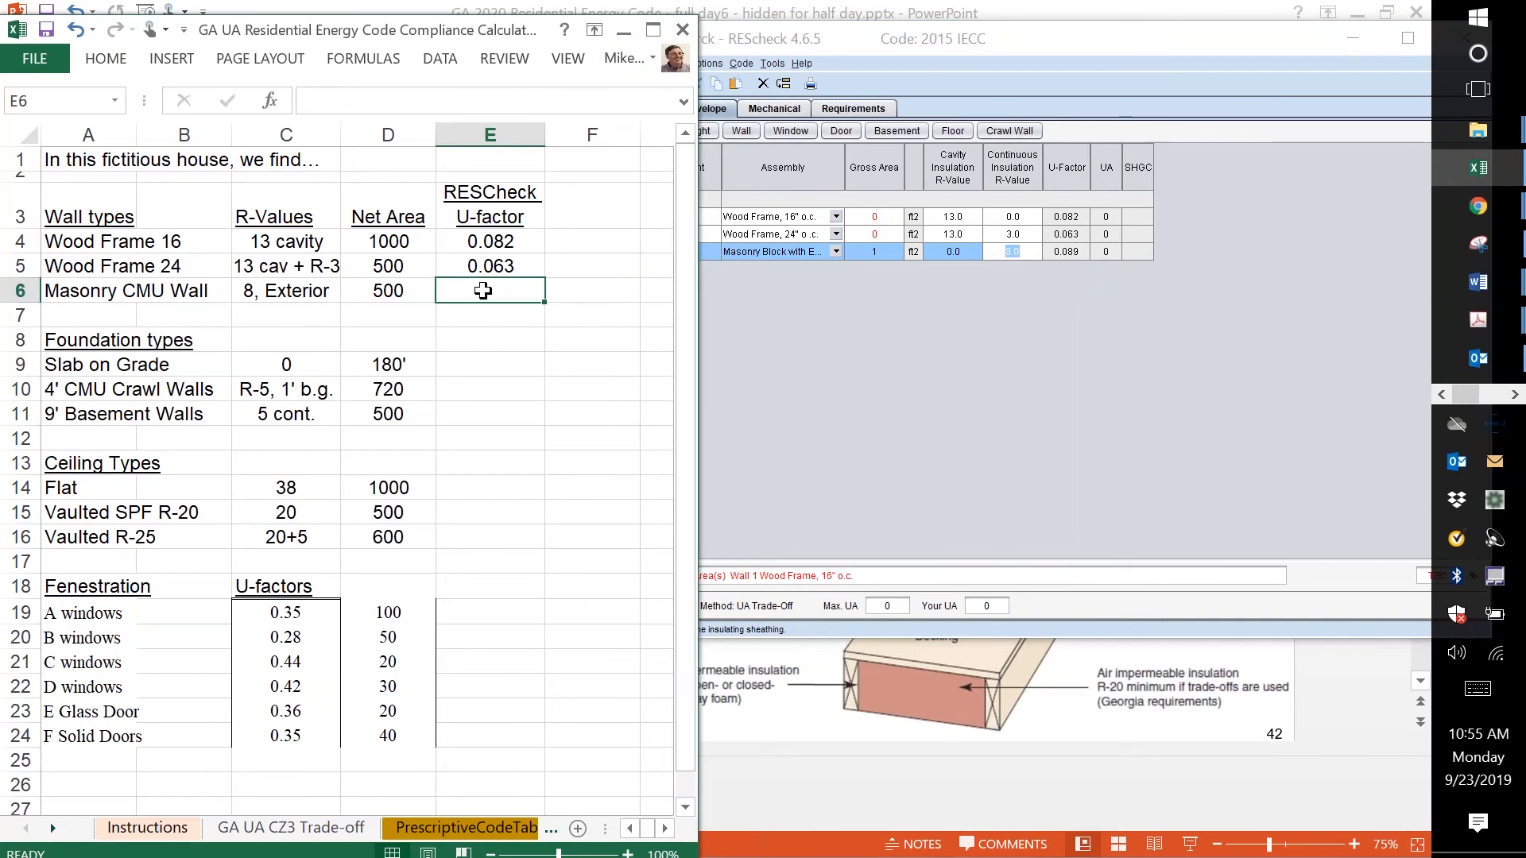
pyautogui.write('.089')
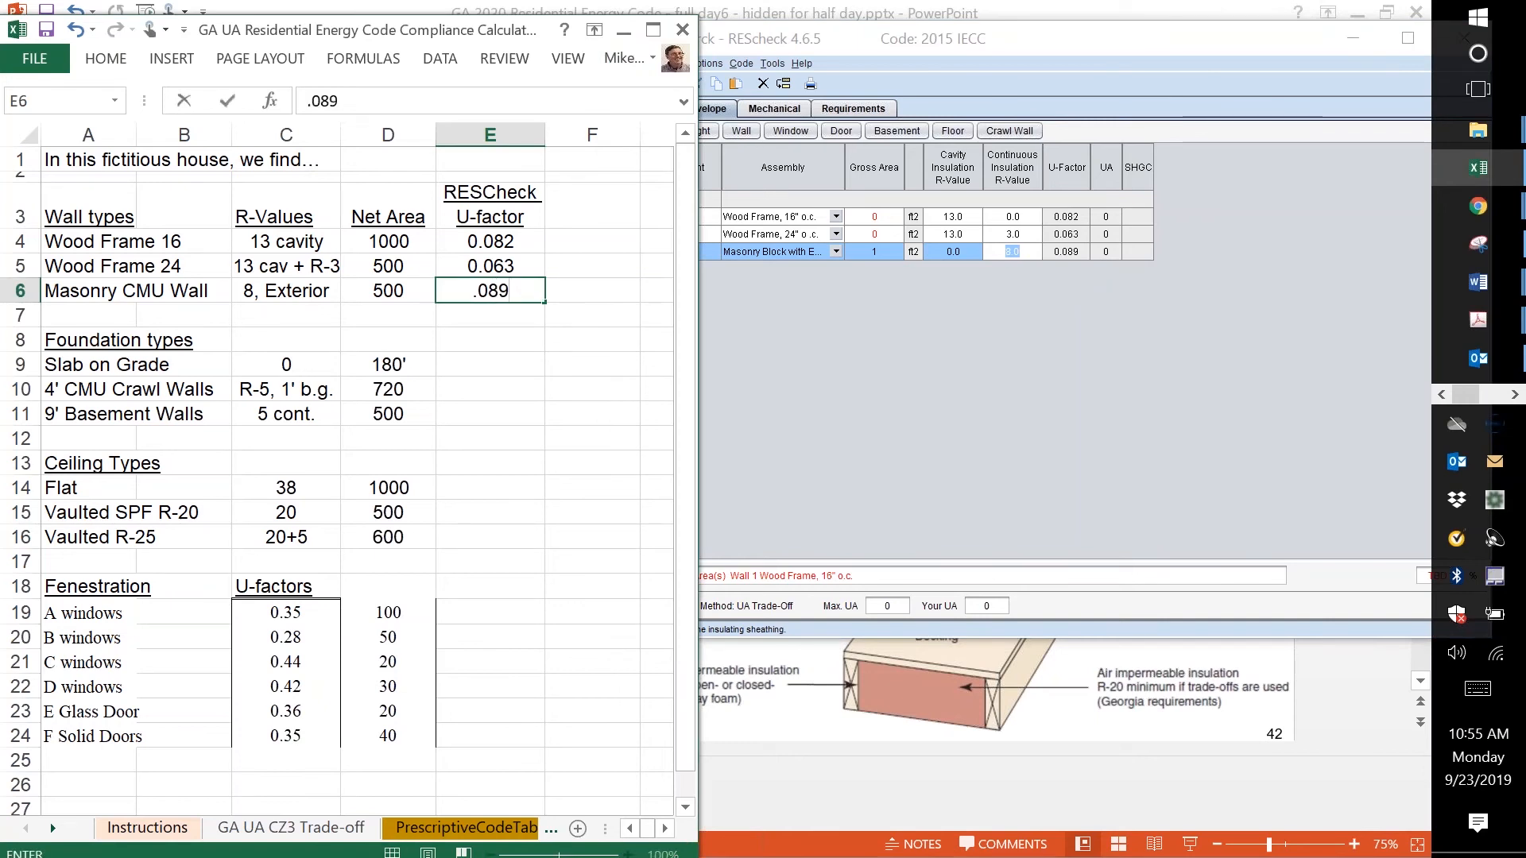
pyautogui.press('Return')
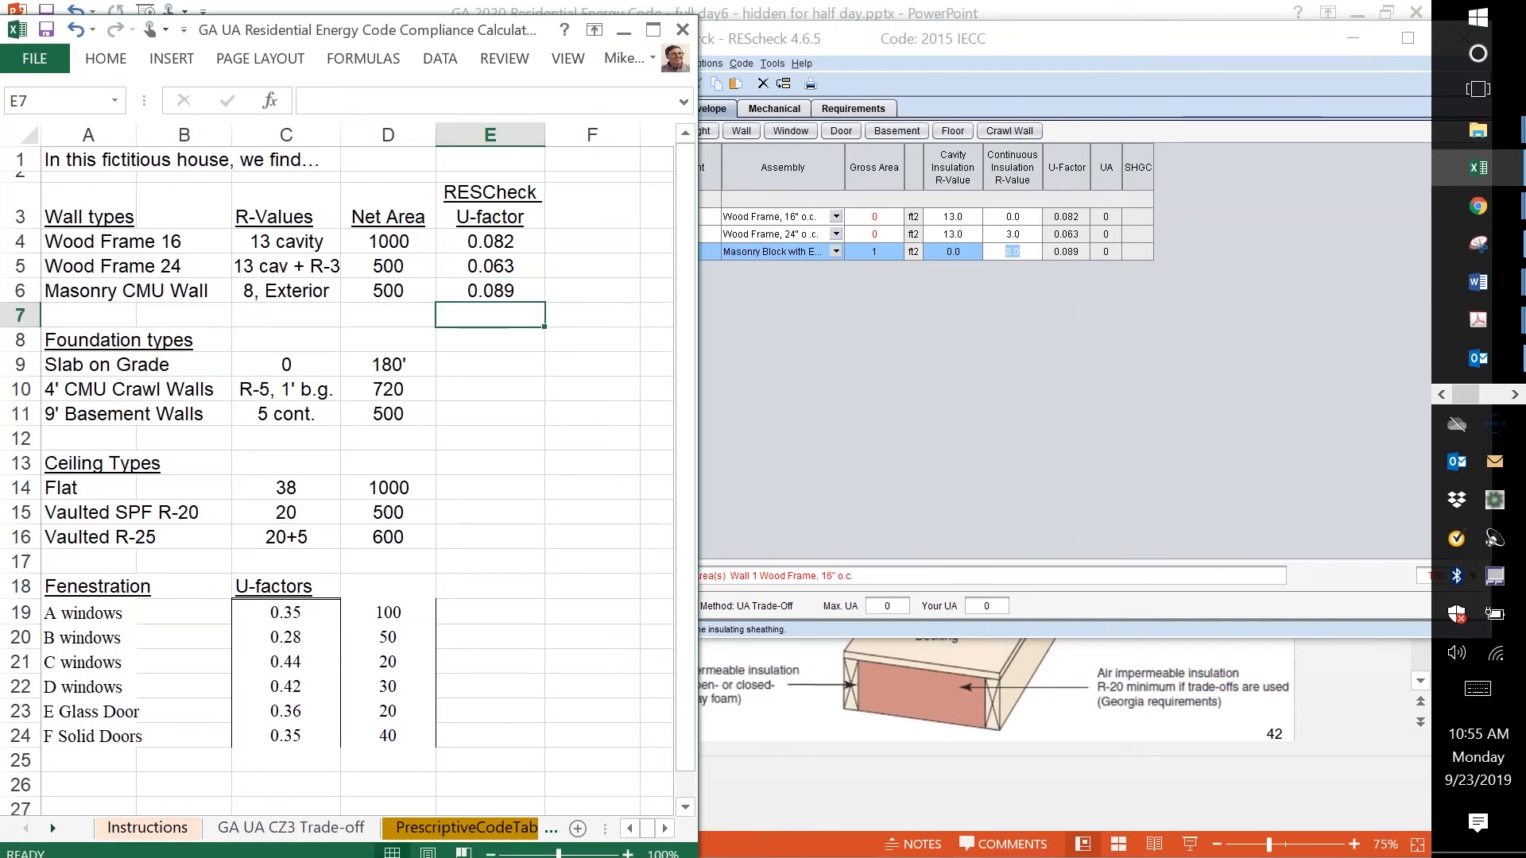
pyautogui.click(494, 369)
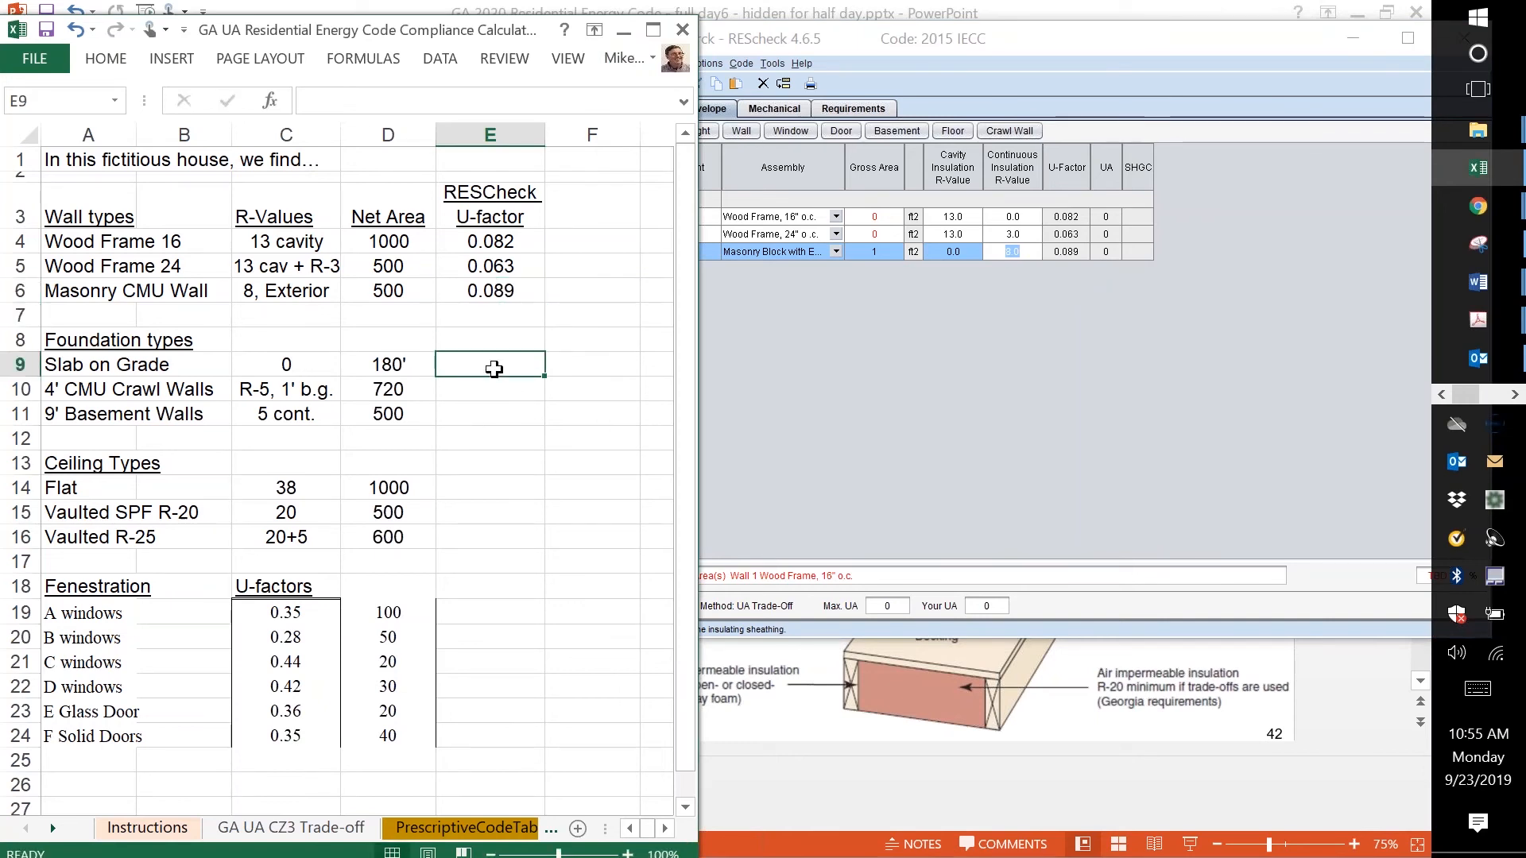
# - Switch to REScheck and set the gross area of both wood frame walls, 16" and 24" o.c., to 1 ft2
pyautogui.click(816, 351)
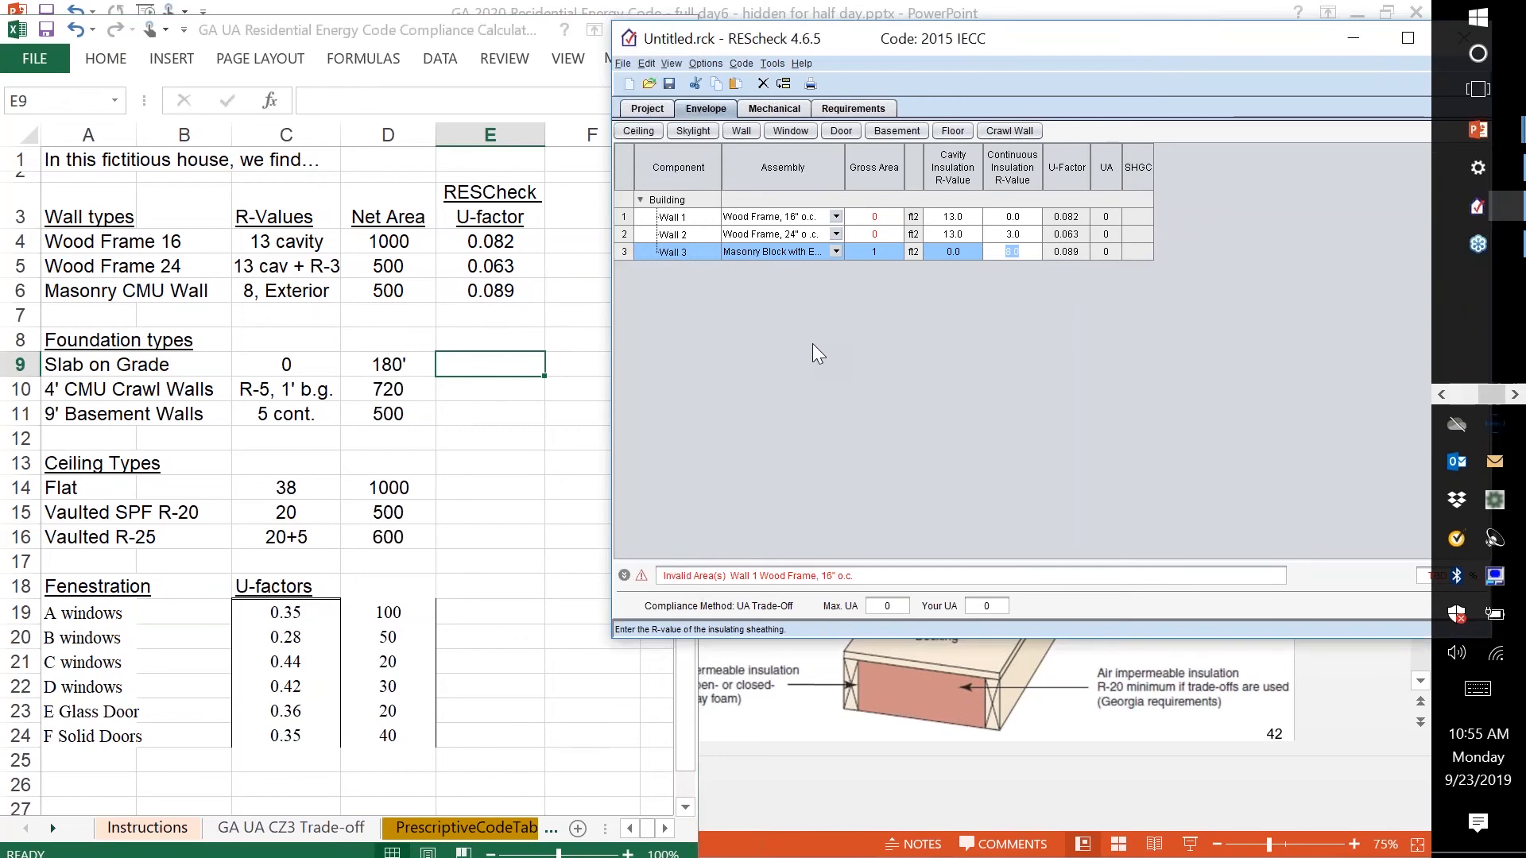
pyautogui.click(884, 218)
pyautogui.write('1')
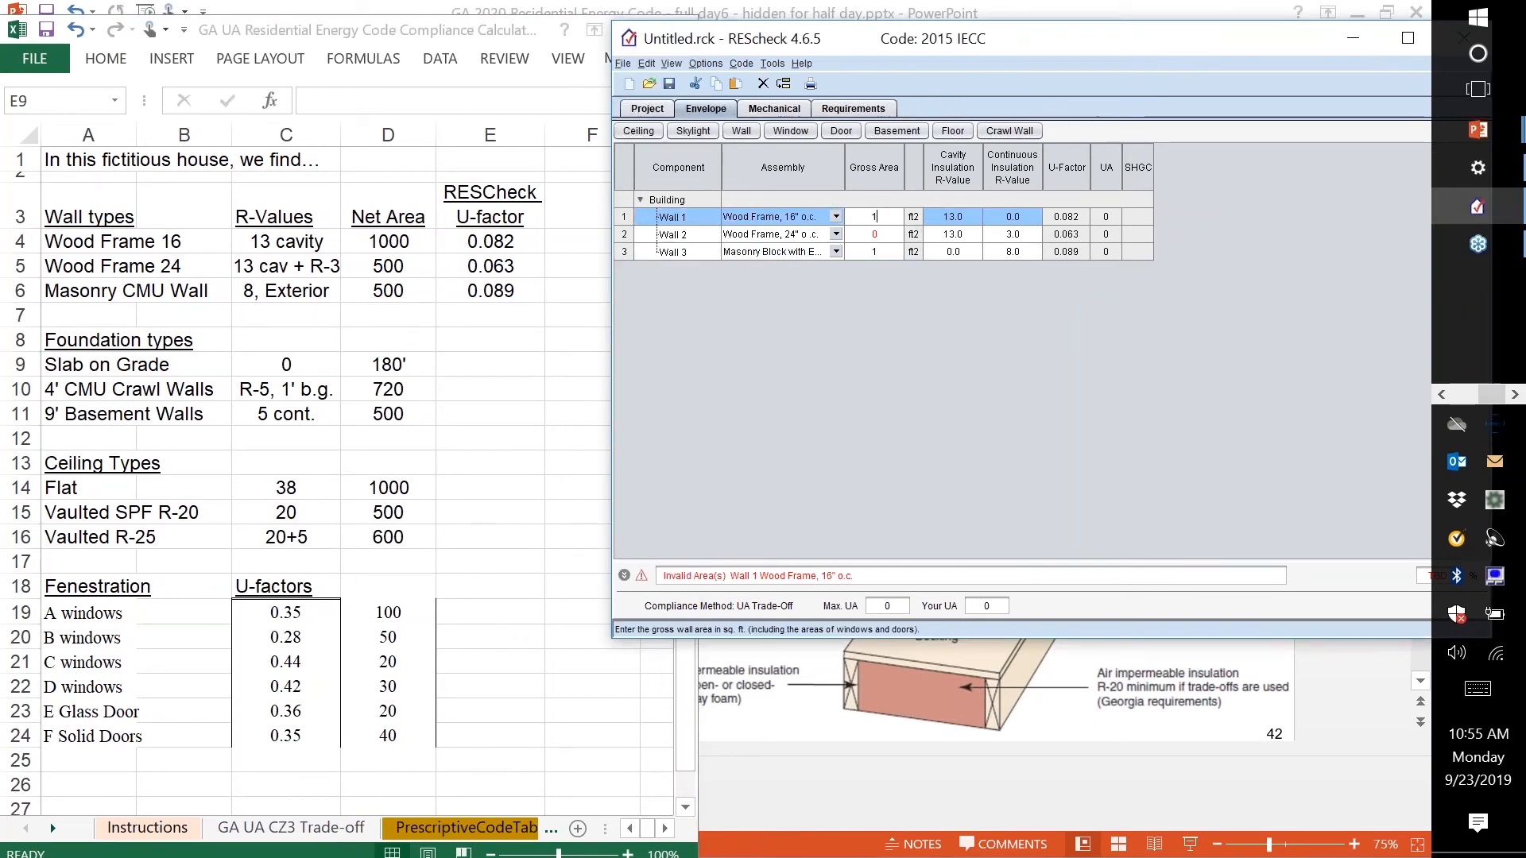
pyautogui.click(882, 234)
pyautogui.write('1')
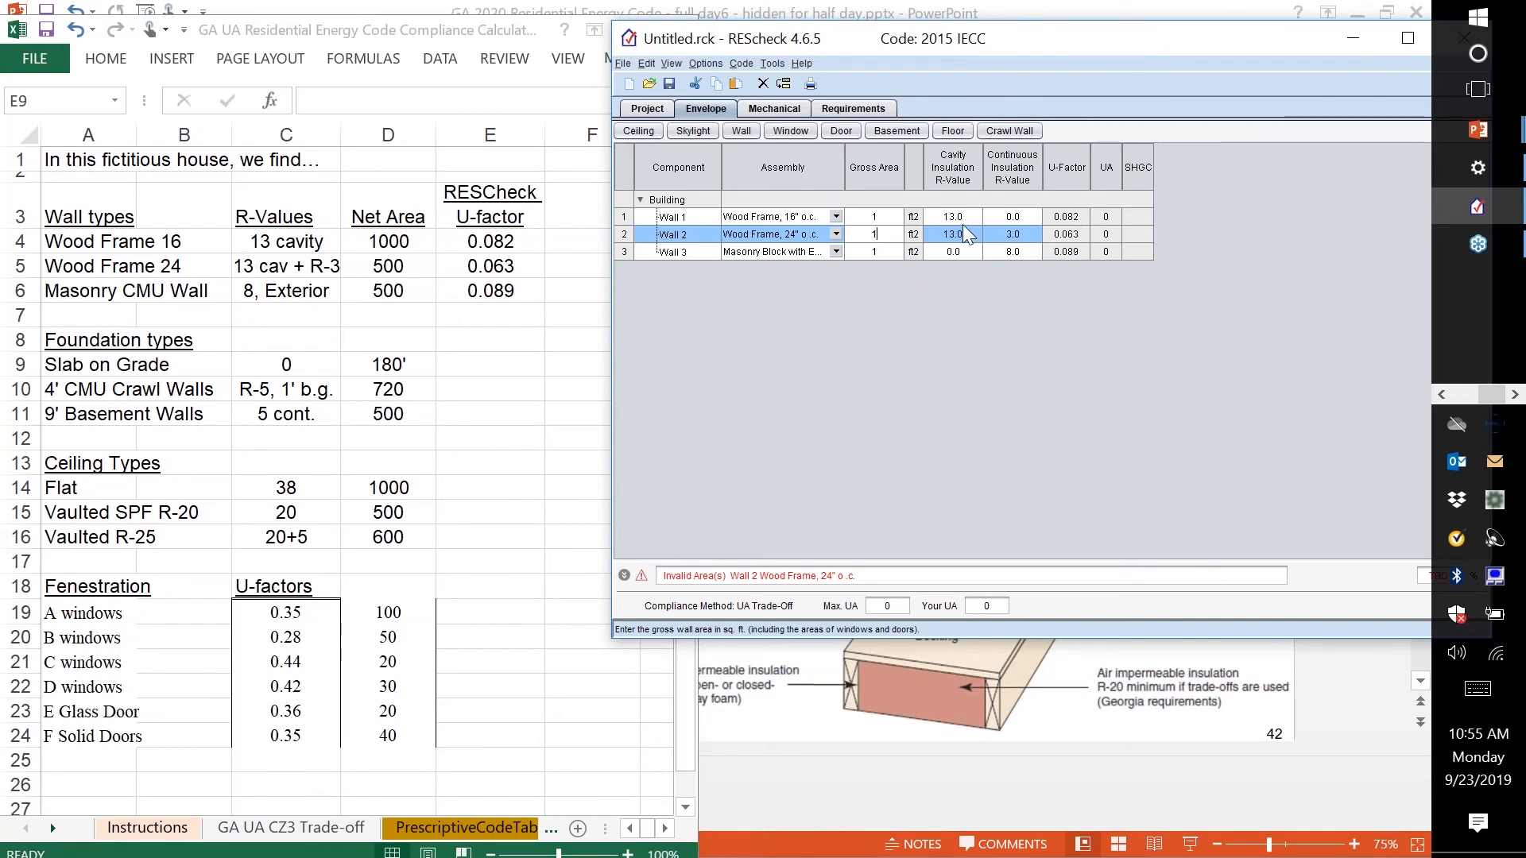
pyautogui.click(889, 257)
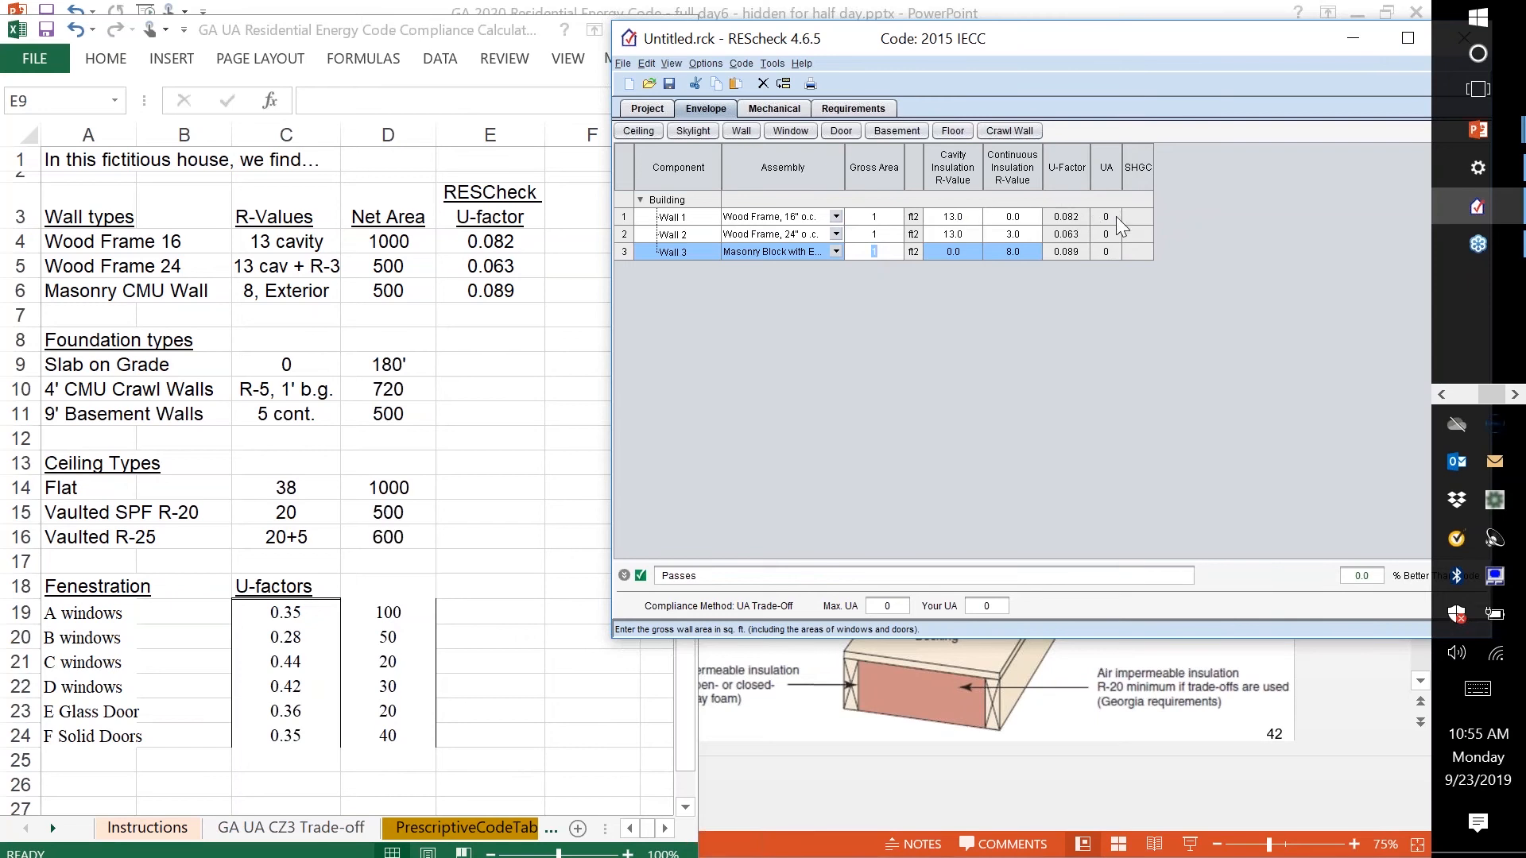
# - Try a gross area of 10 ft2 on the 16" o.c. wood frame wall, and restore it to 1 ft2
pyautogui.click(893, 217)
pyautogui.write('10')
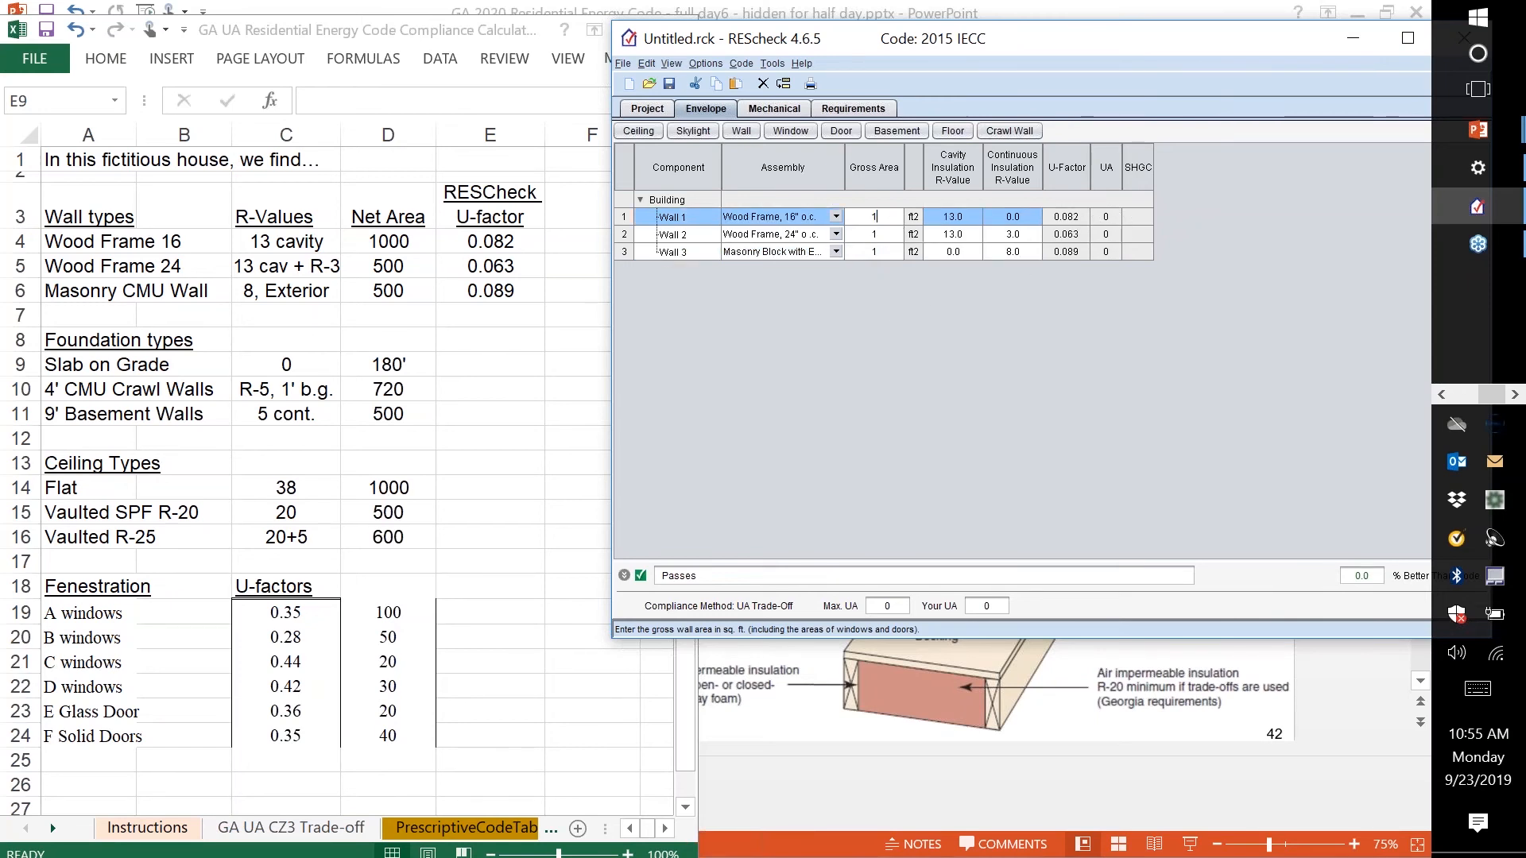
pyautogui.press('Tab')
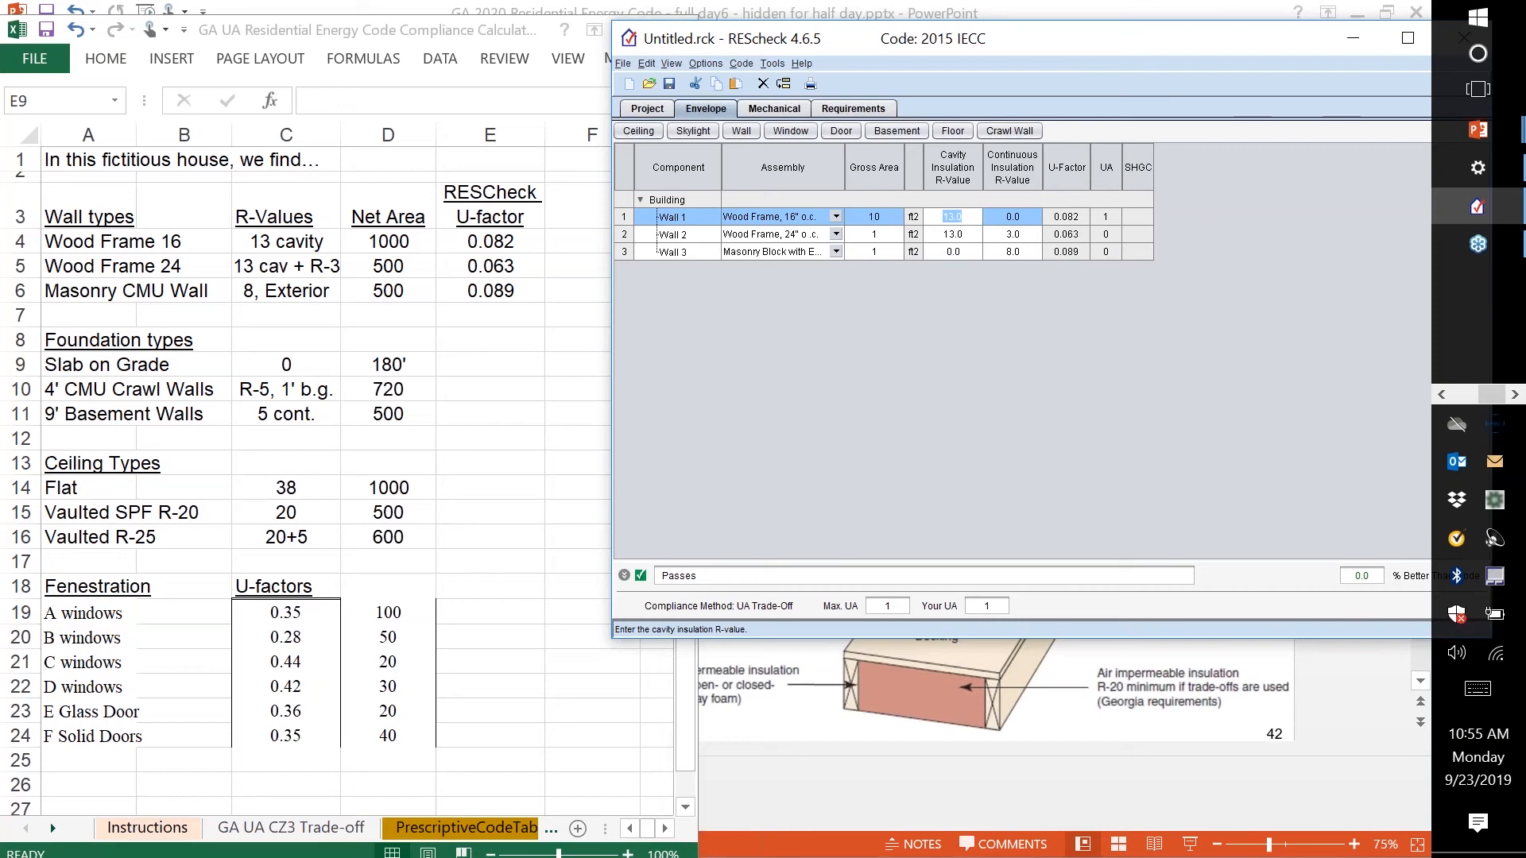
pyautogui.click(874, 217)
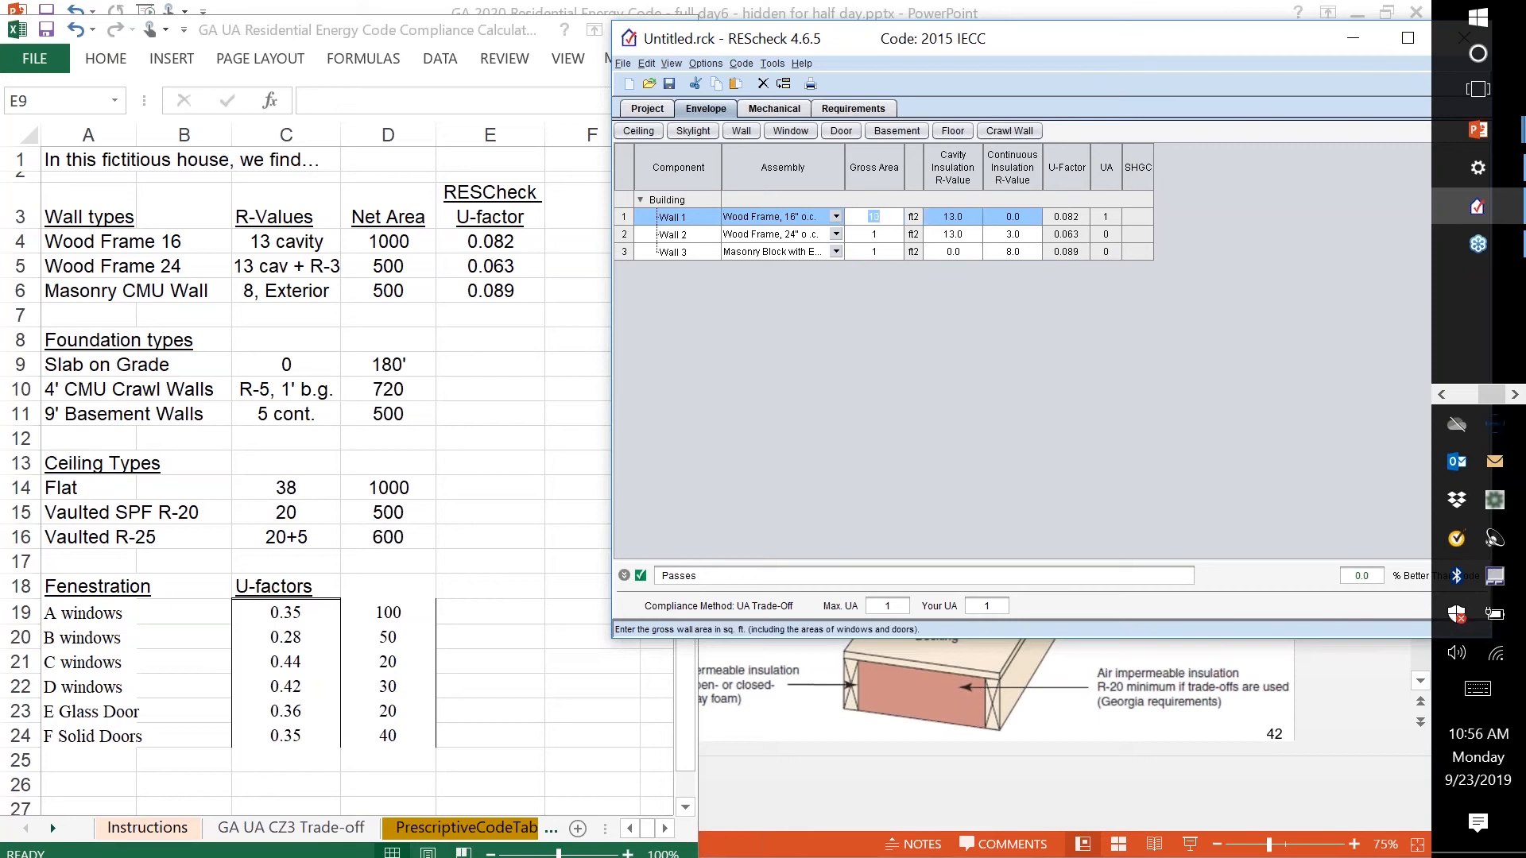
pyautogui.write('1')
pyautogui.press('Tab')
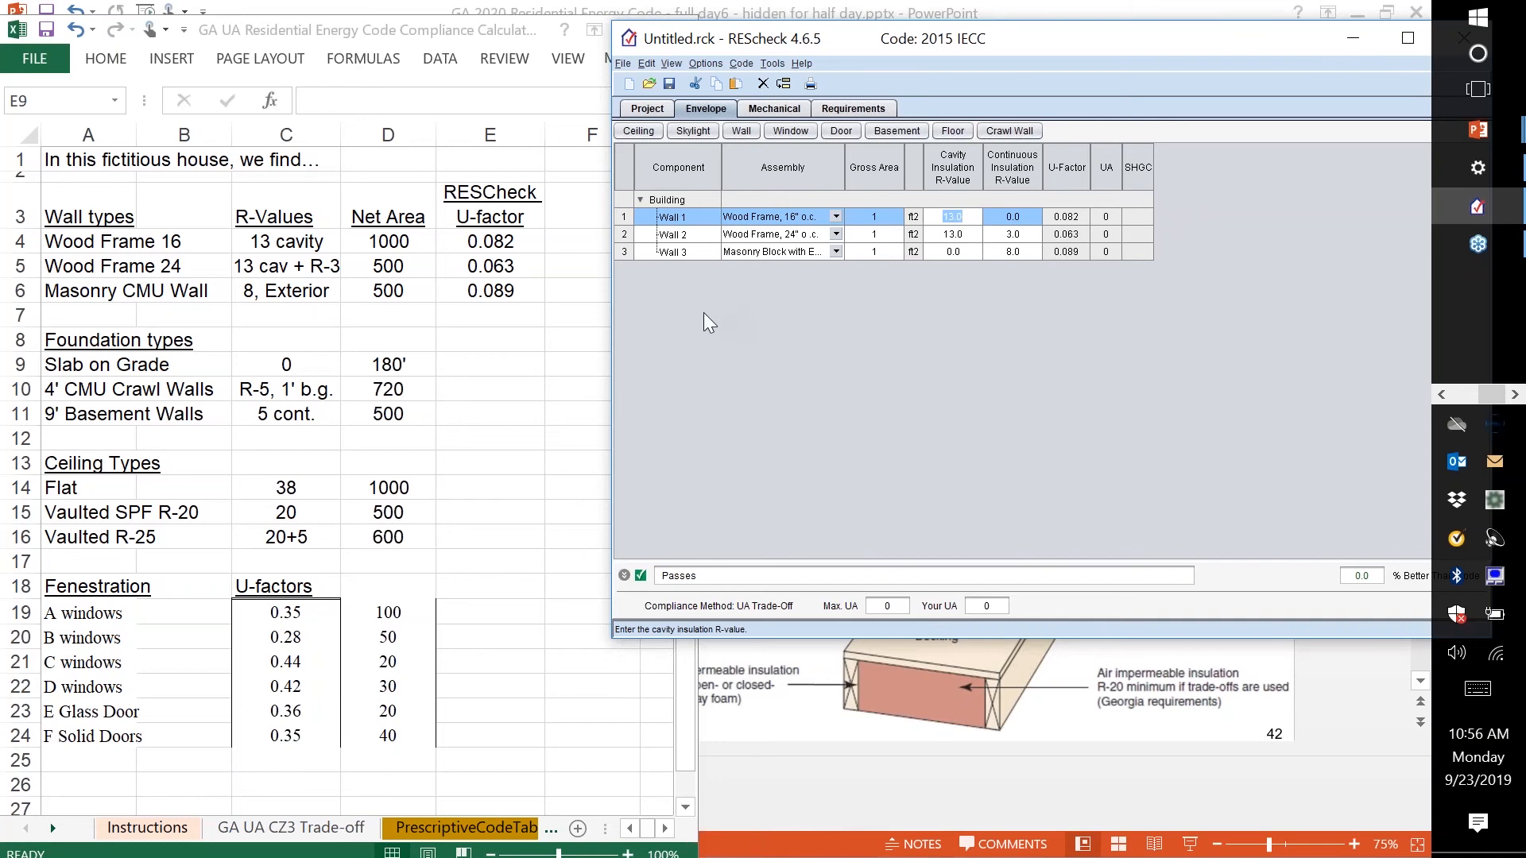
# - Add an unheated Slab-On-Grade floor with a 0 ft insulation depth and a slab perimeter of 1 ft
pyautogui.click(951, 133)
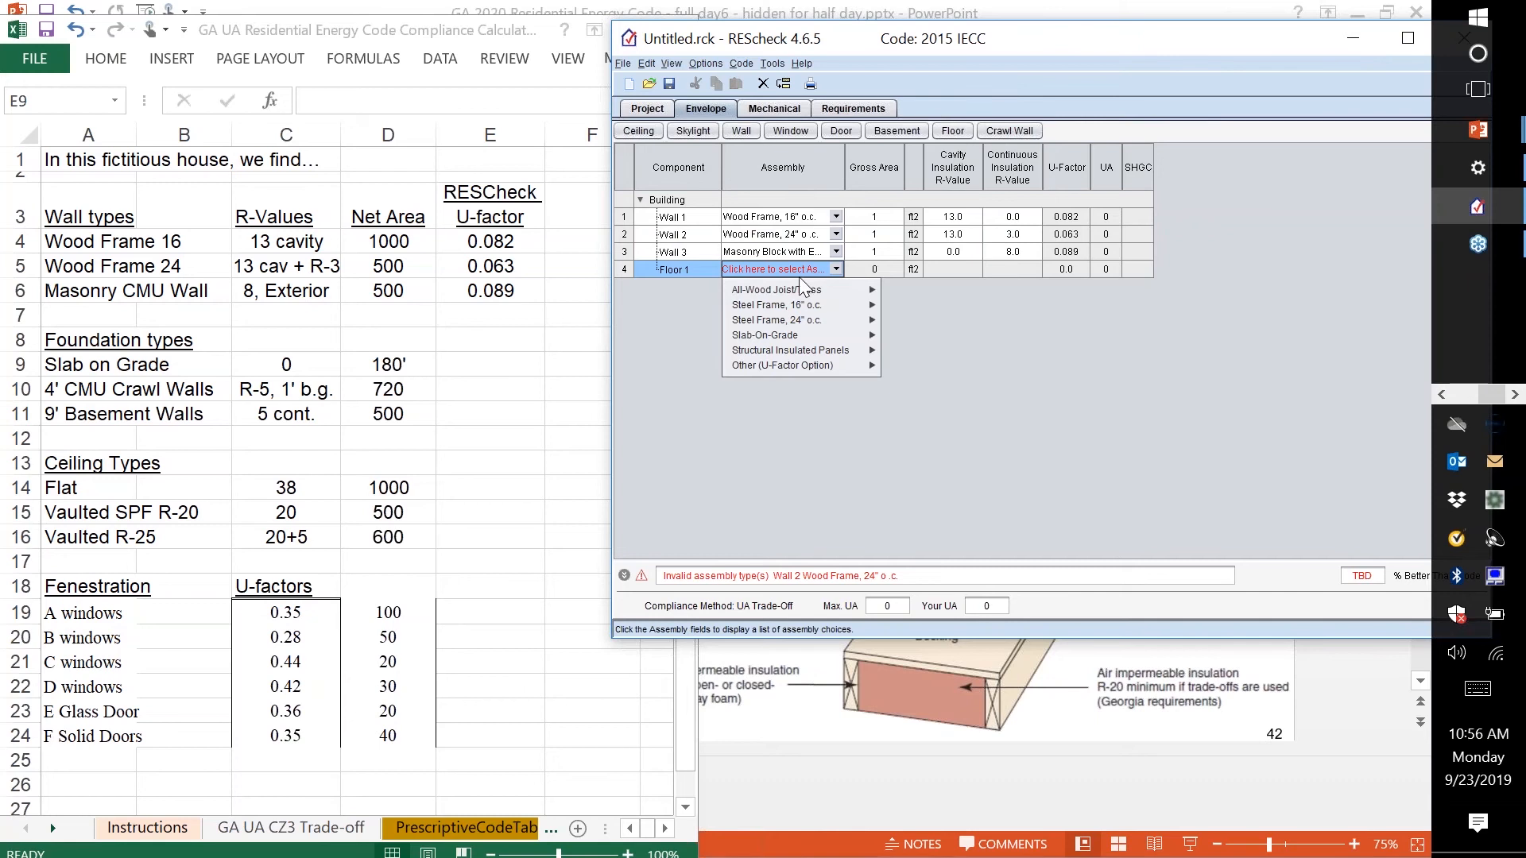
pyautogui.moveTo(769, 294)
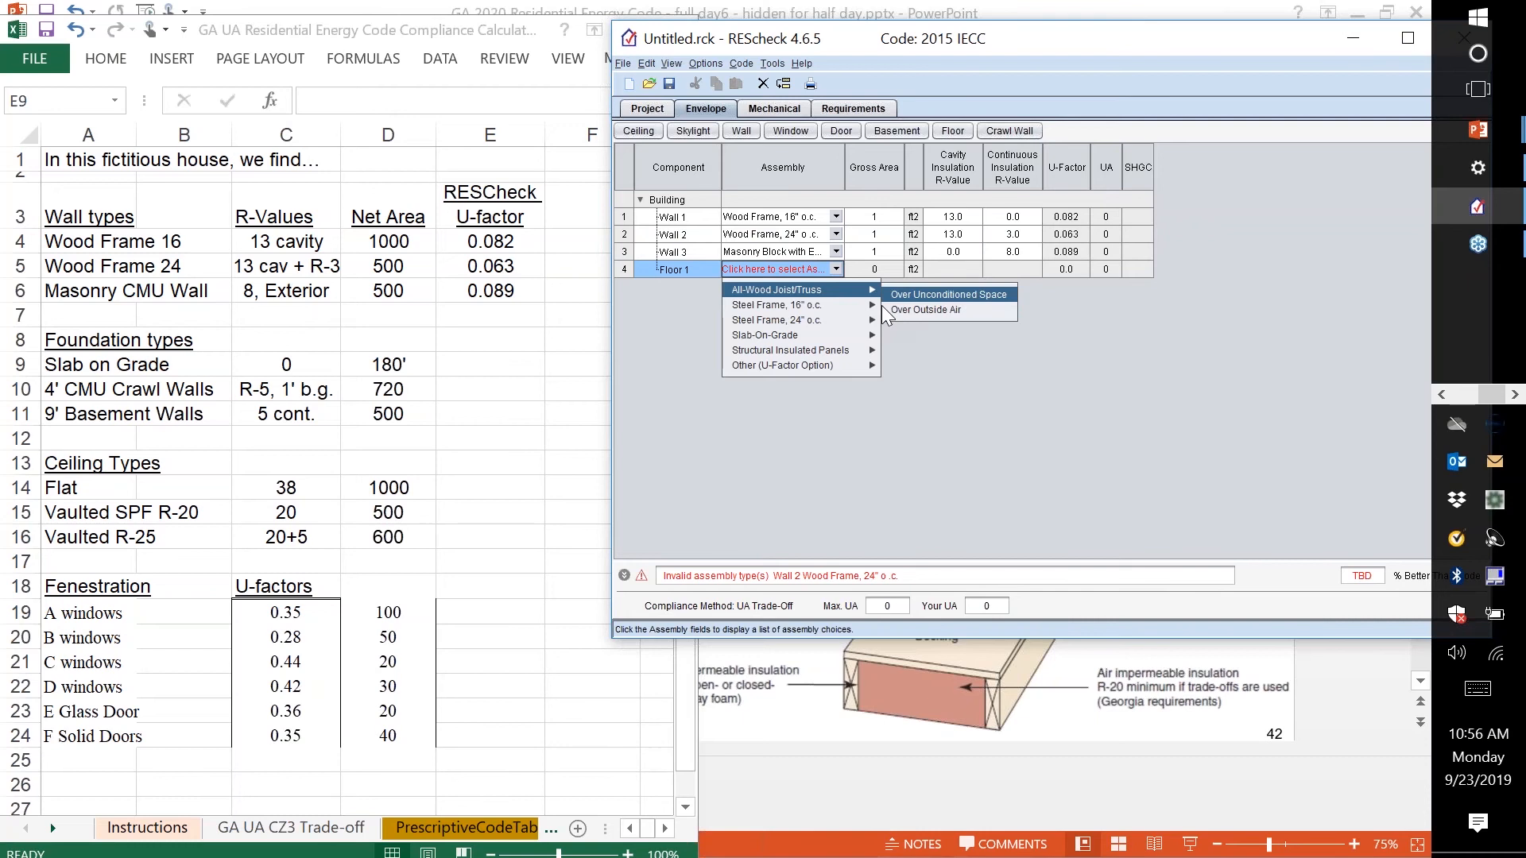
pyautogui.moveTo(794, 339)
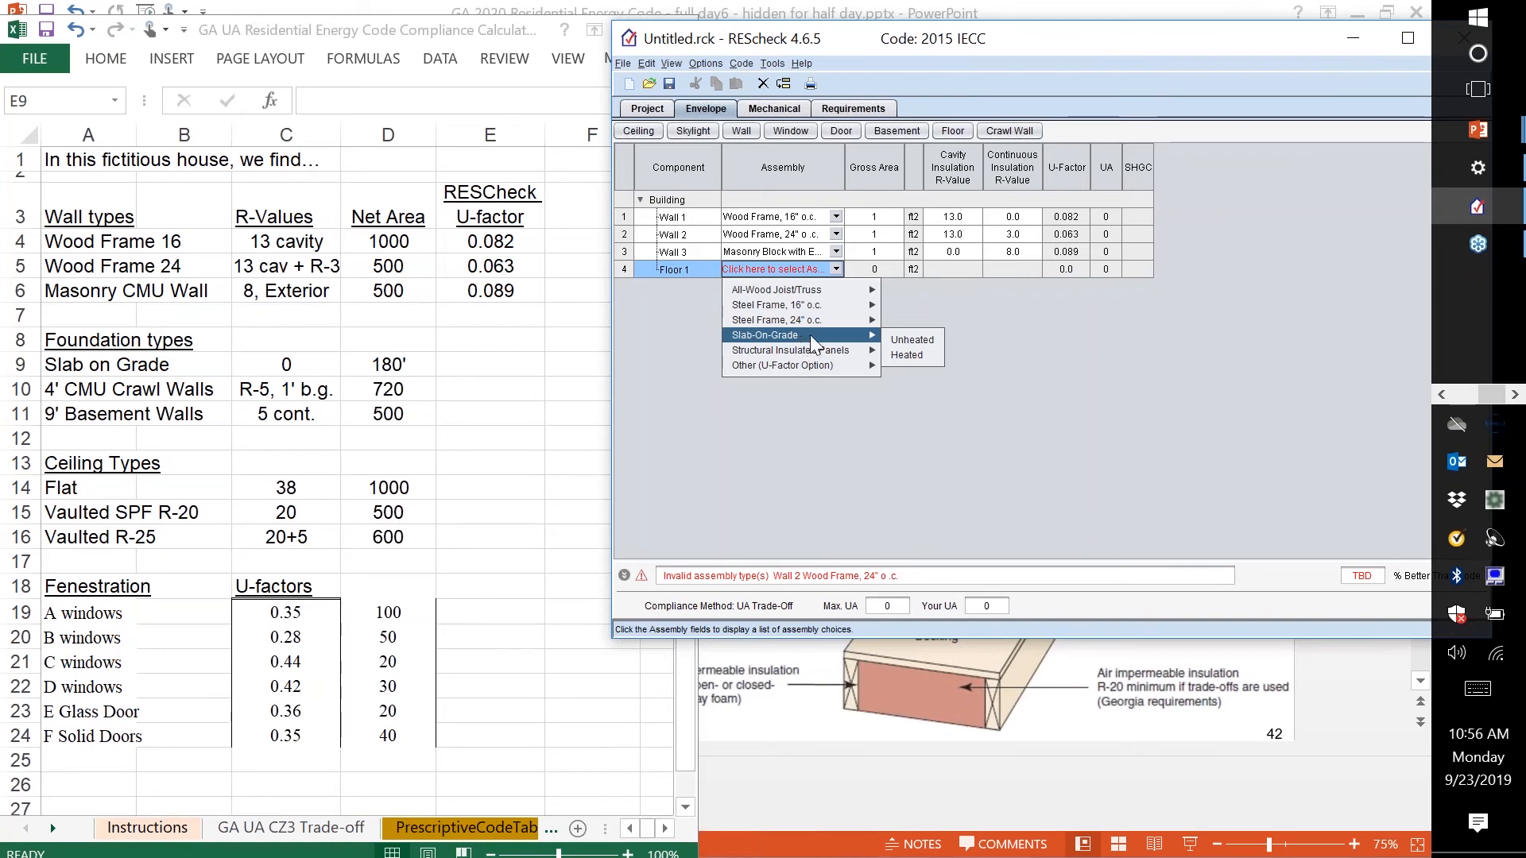
pyautogui.click(900, 340)
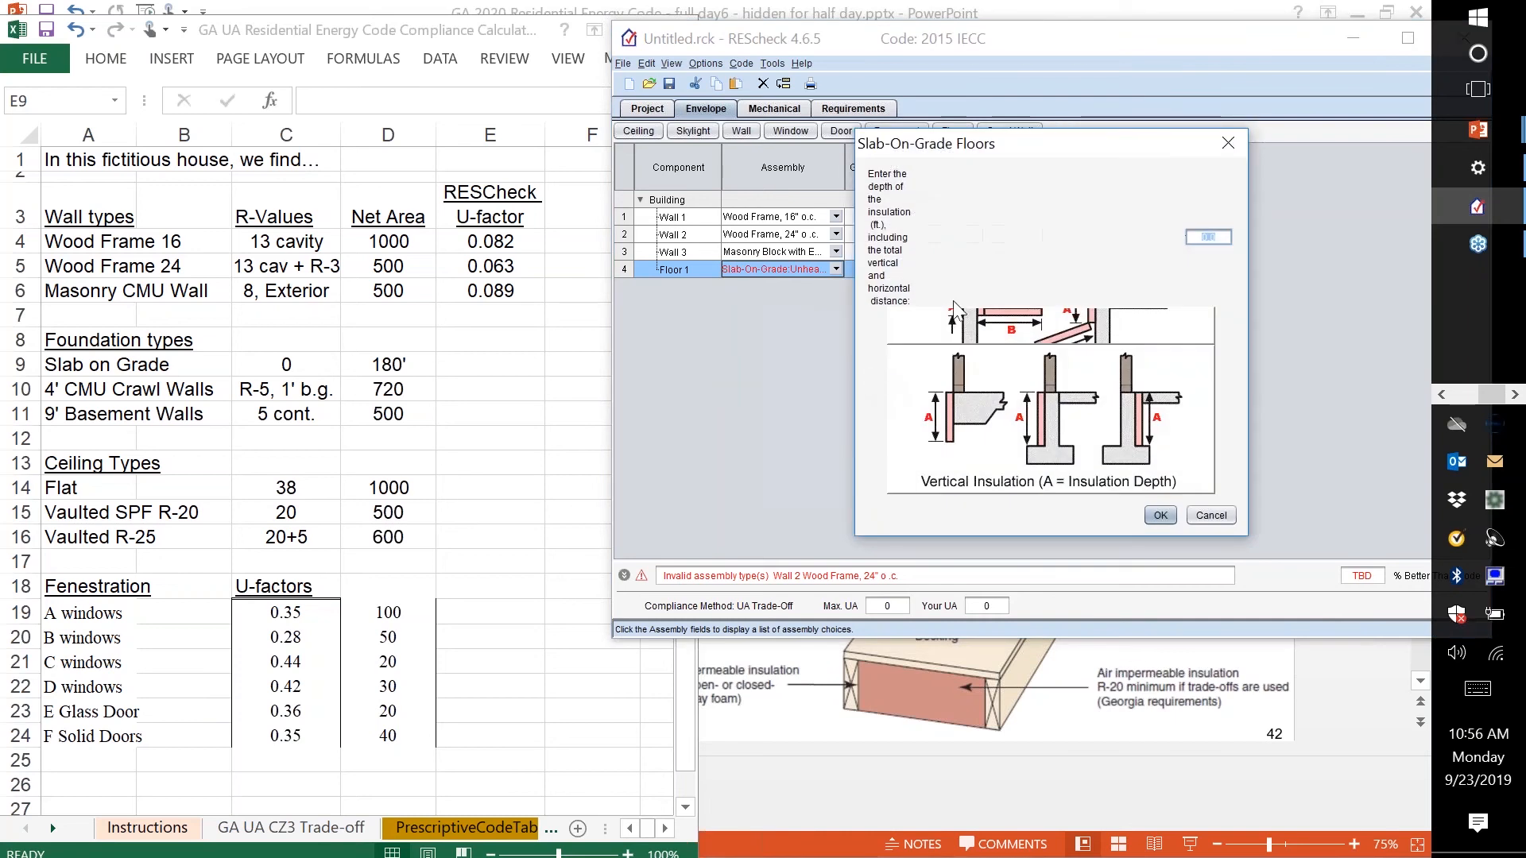
pyautogui.click(1160, 516)
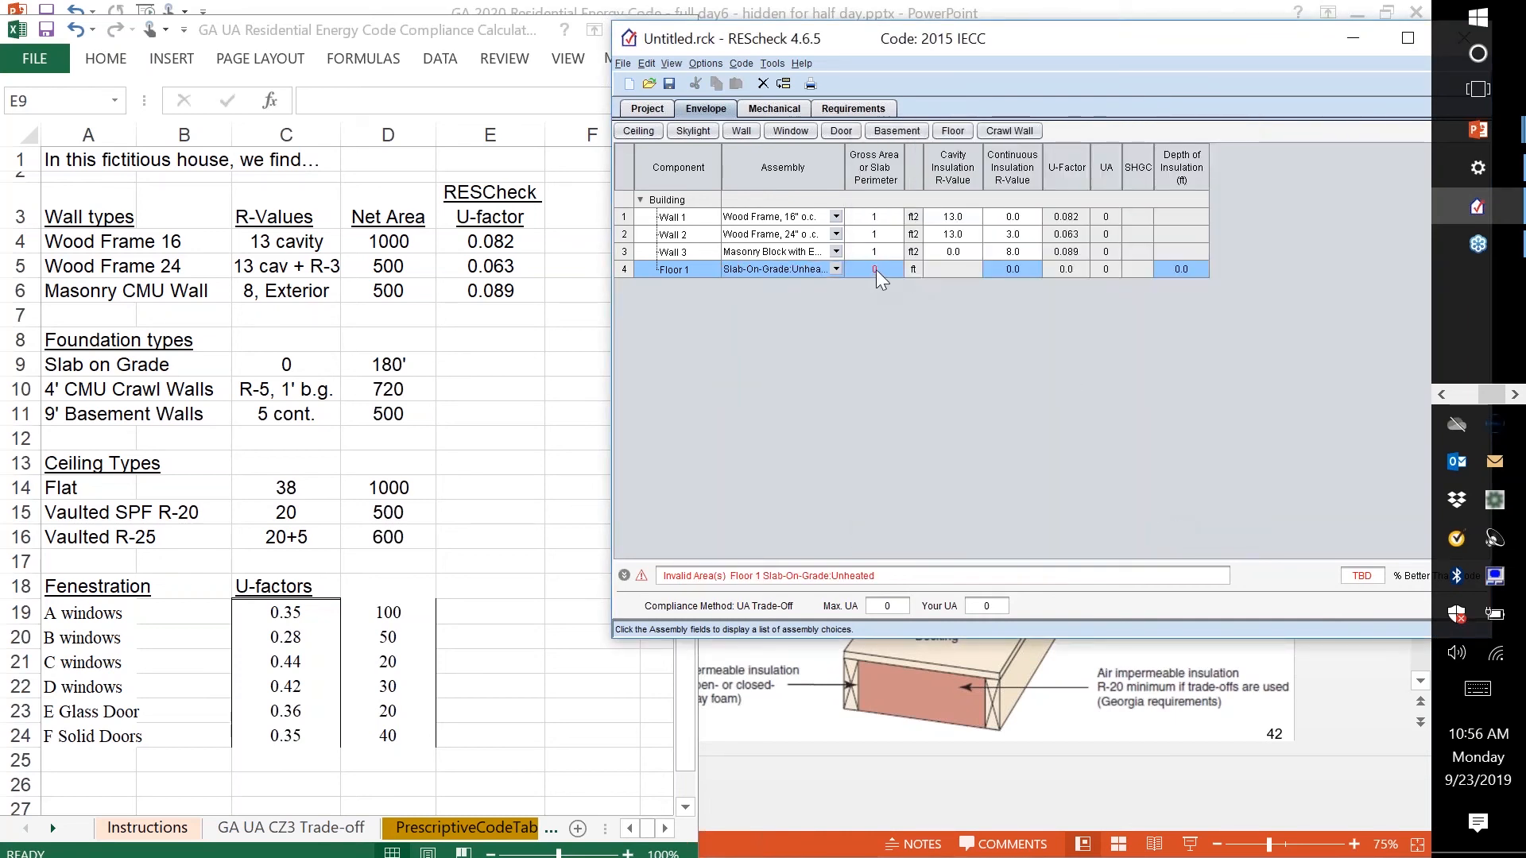
pyautogui.click(876, 269)
pyautogui.write('1')
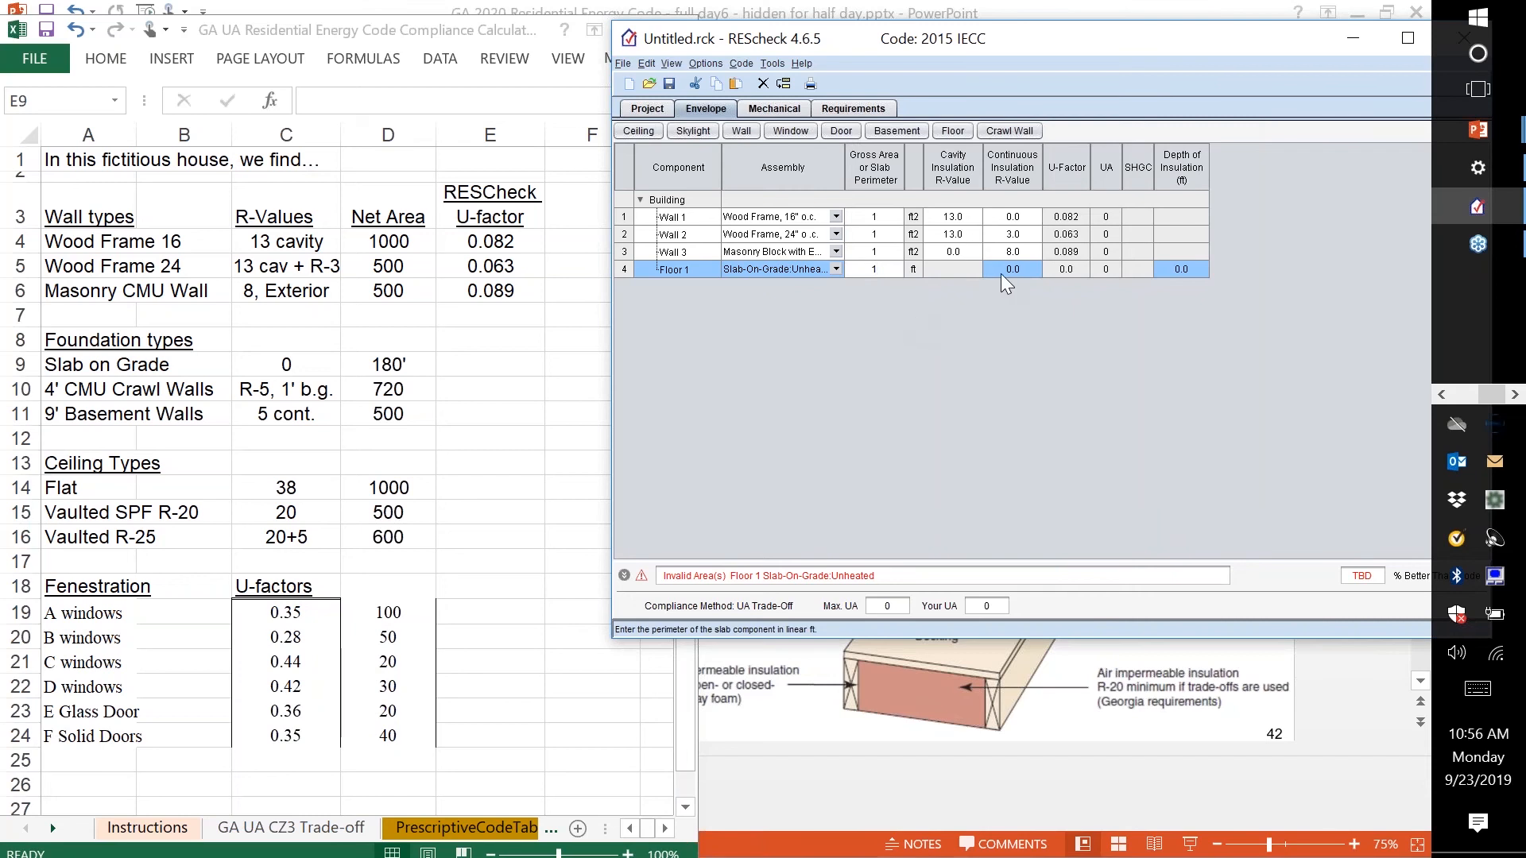
pyautogui.click(1015, 269)
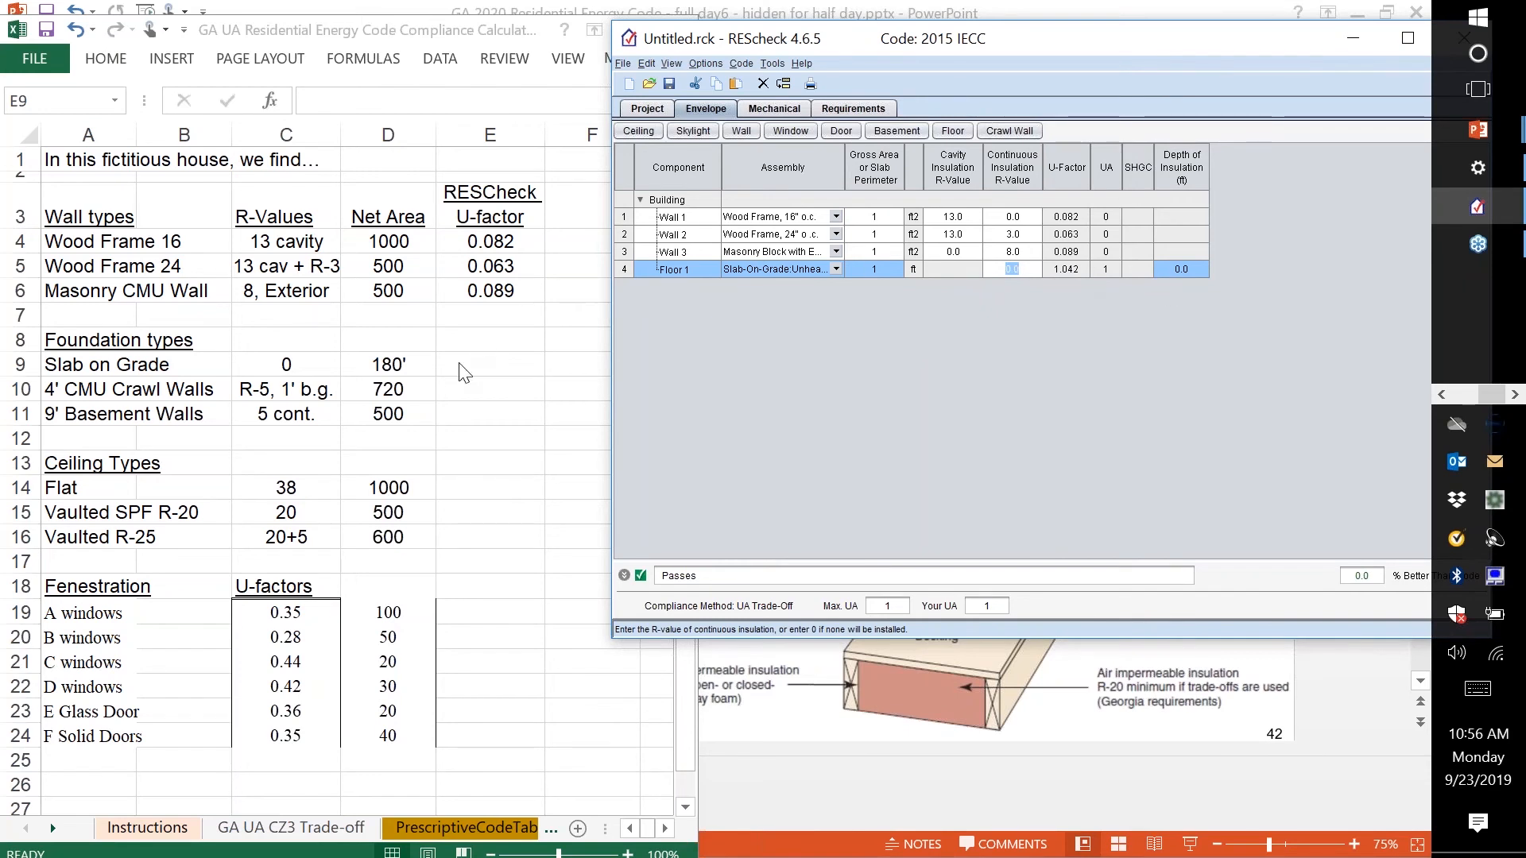
# - Switch to the Excel workbook and enter 1.042 in E9 as the Slab on Grade RESCheck U-factor
pyautogui.click(506, 367)
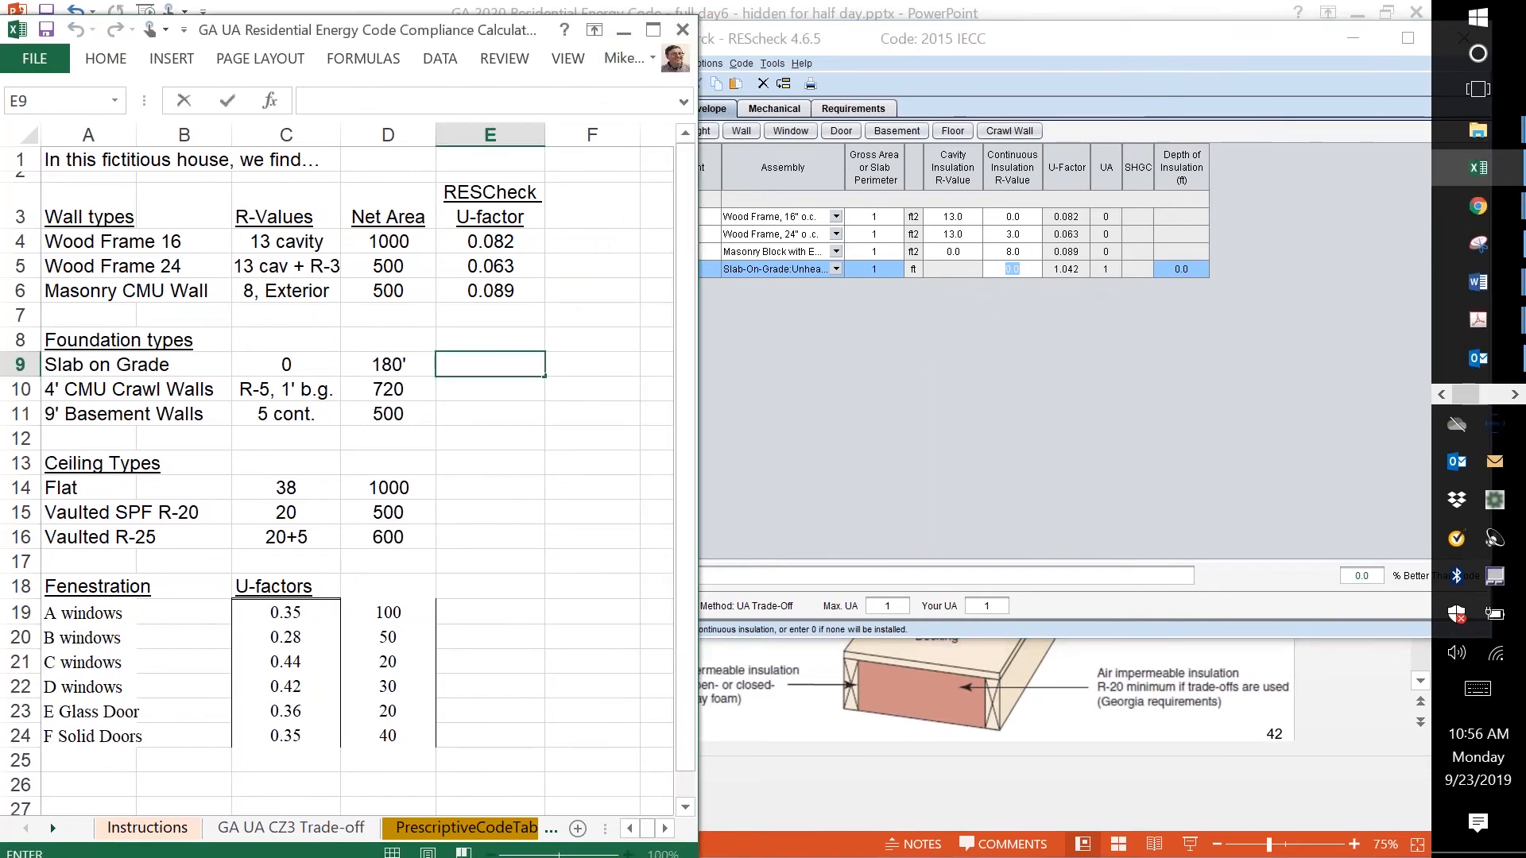
pyautogui.write('1.042')
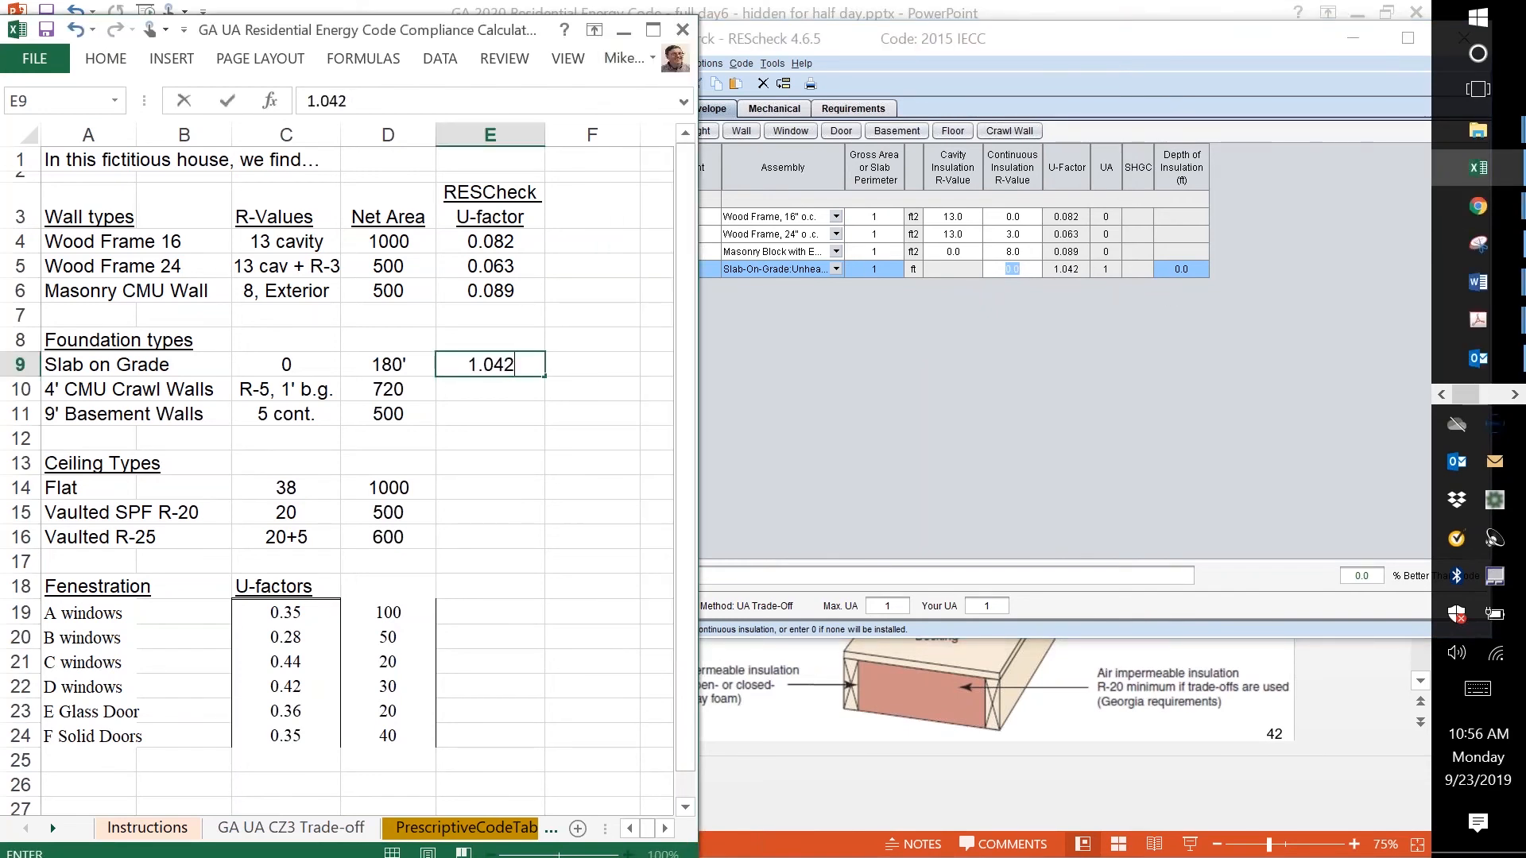
pyautogui.press('Return')
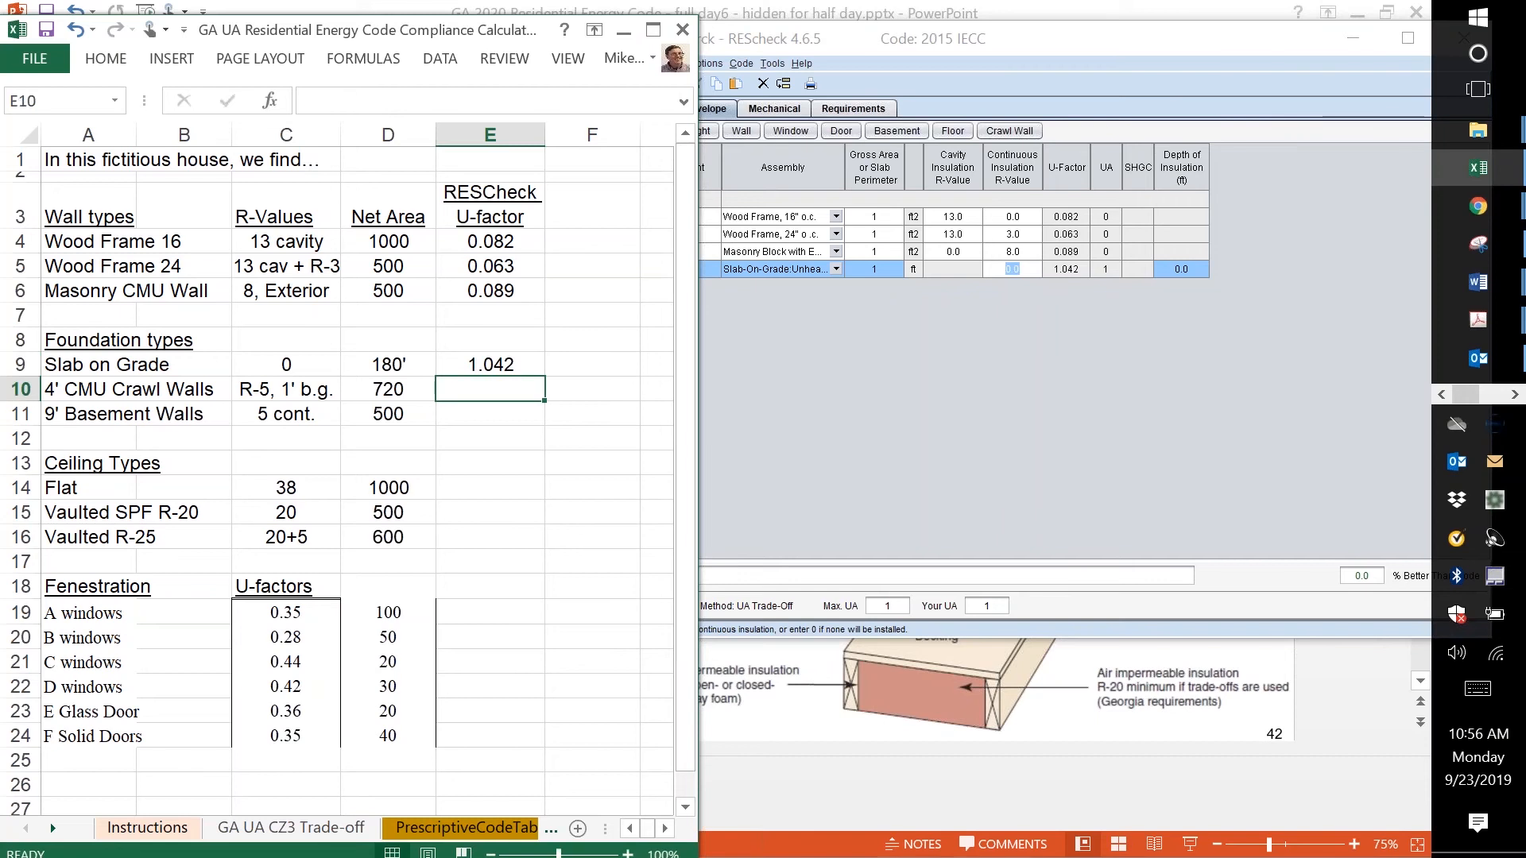
# - In REScheck, add a Masonry Block with Empty Cells crawl wall: 4 ft high, 1 ft below grade, with 4 ft insulation depth
pyautogui.click(762, 346)
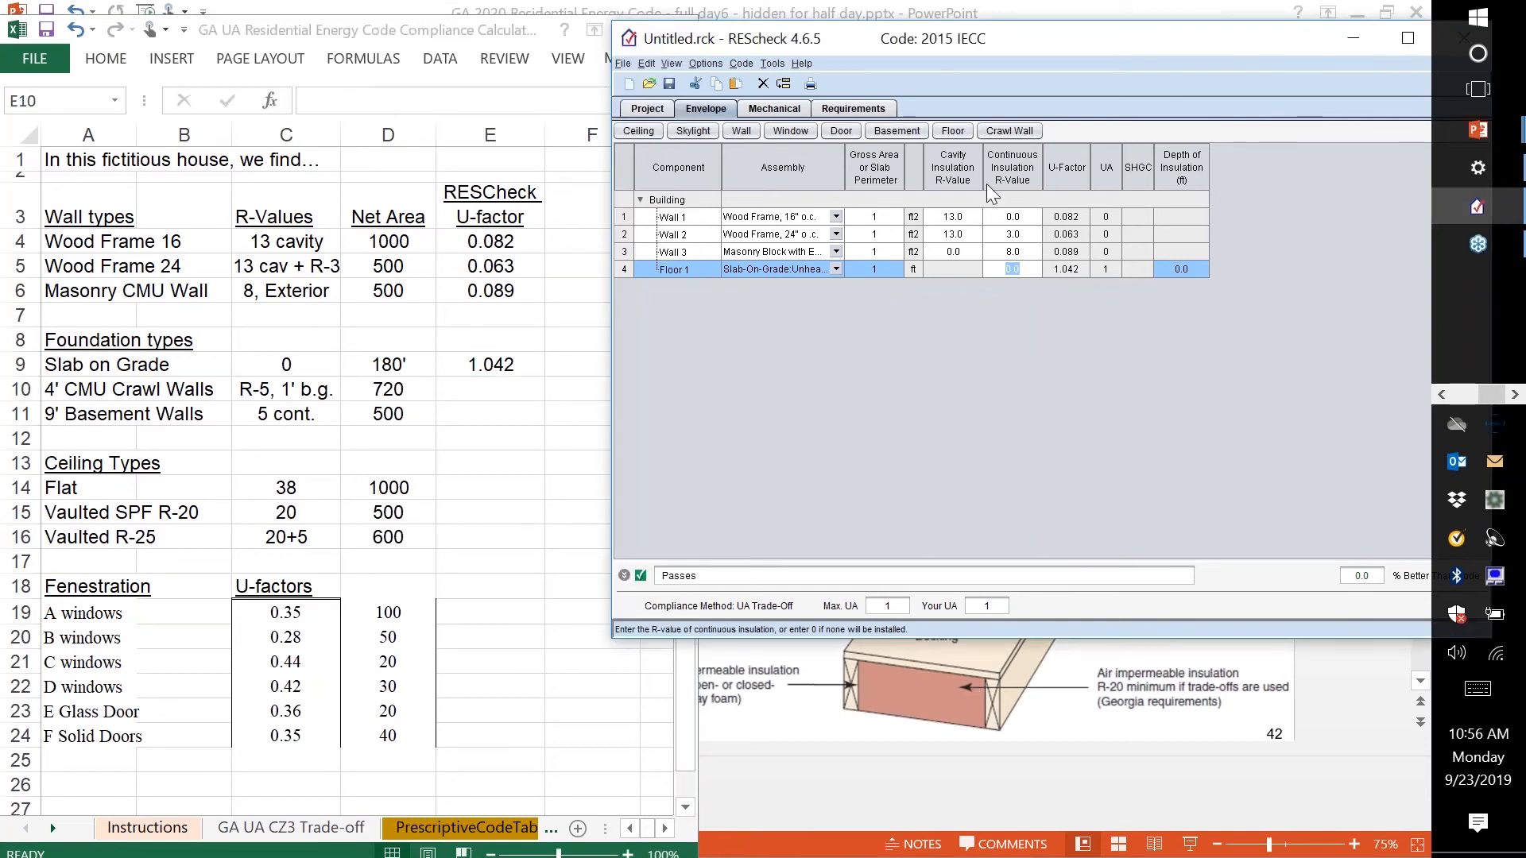
pyautogui.click(1004, 131)
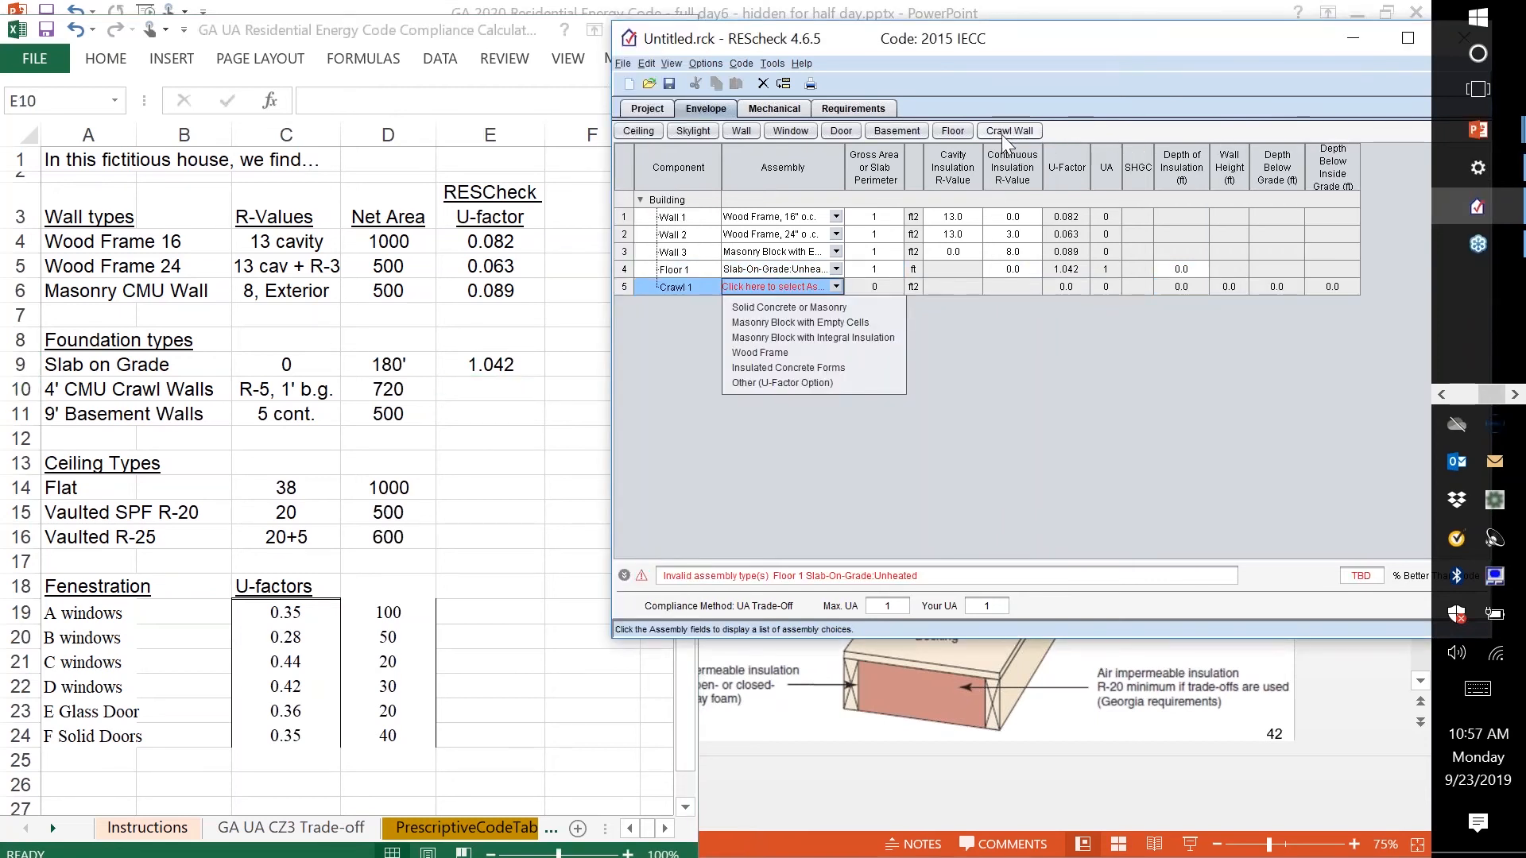
pyautogui.click(801, 320)
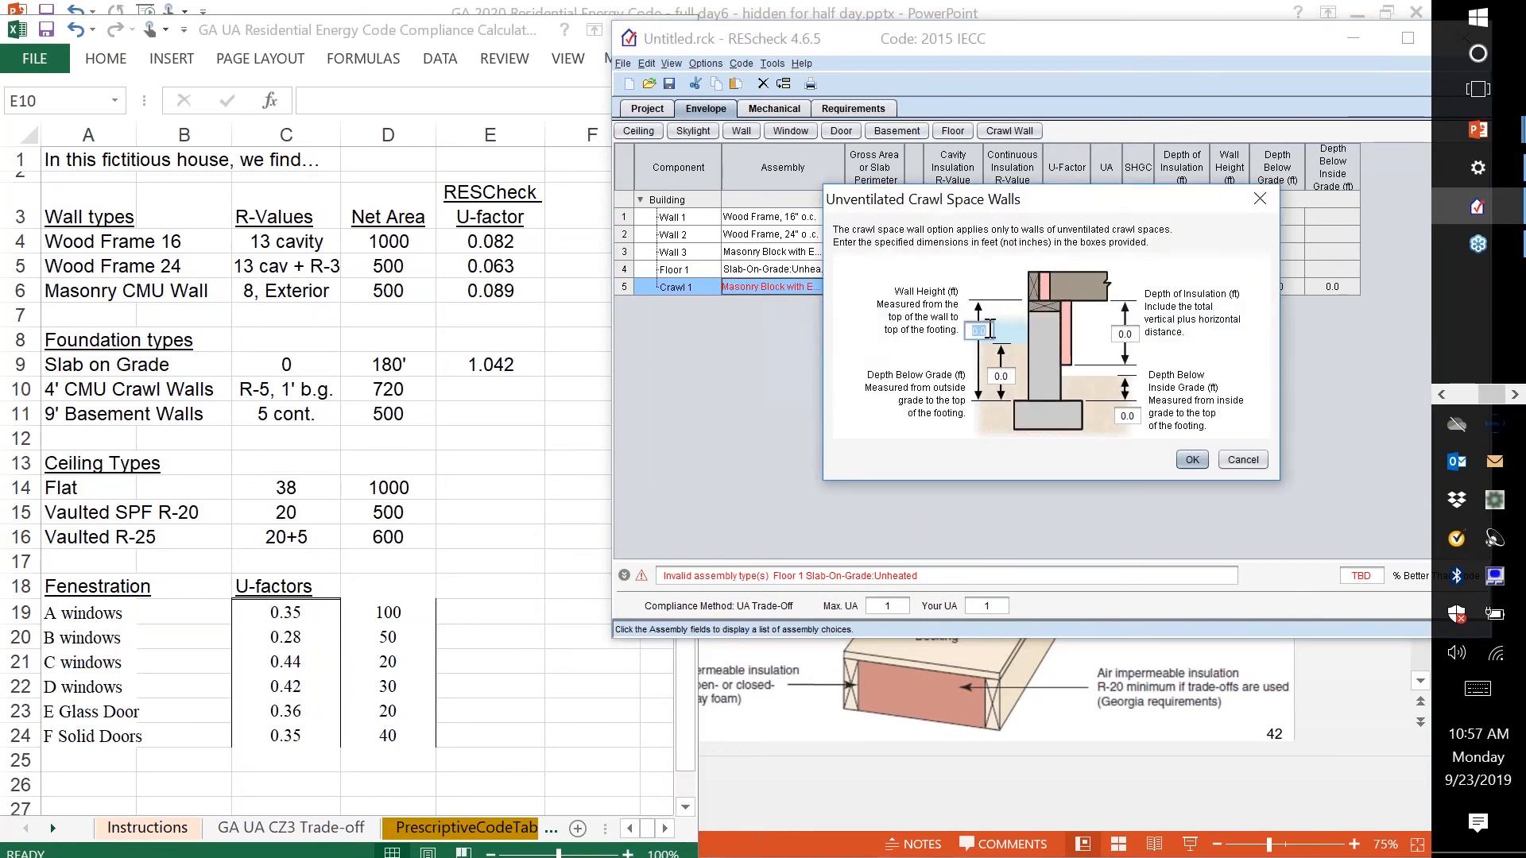
pyautogui.write('4')
pyautogui.click(1002, 376)
pyautogui.write('1')
pyautogui.click(1136, 334)
pyautogui.write('4')
pyautogui.click(1192, 460)
# - Set the crawl wall's gross area to 1 ft2 and its continuous insulation to R-5
pyautogui.click(888, 286)
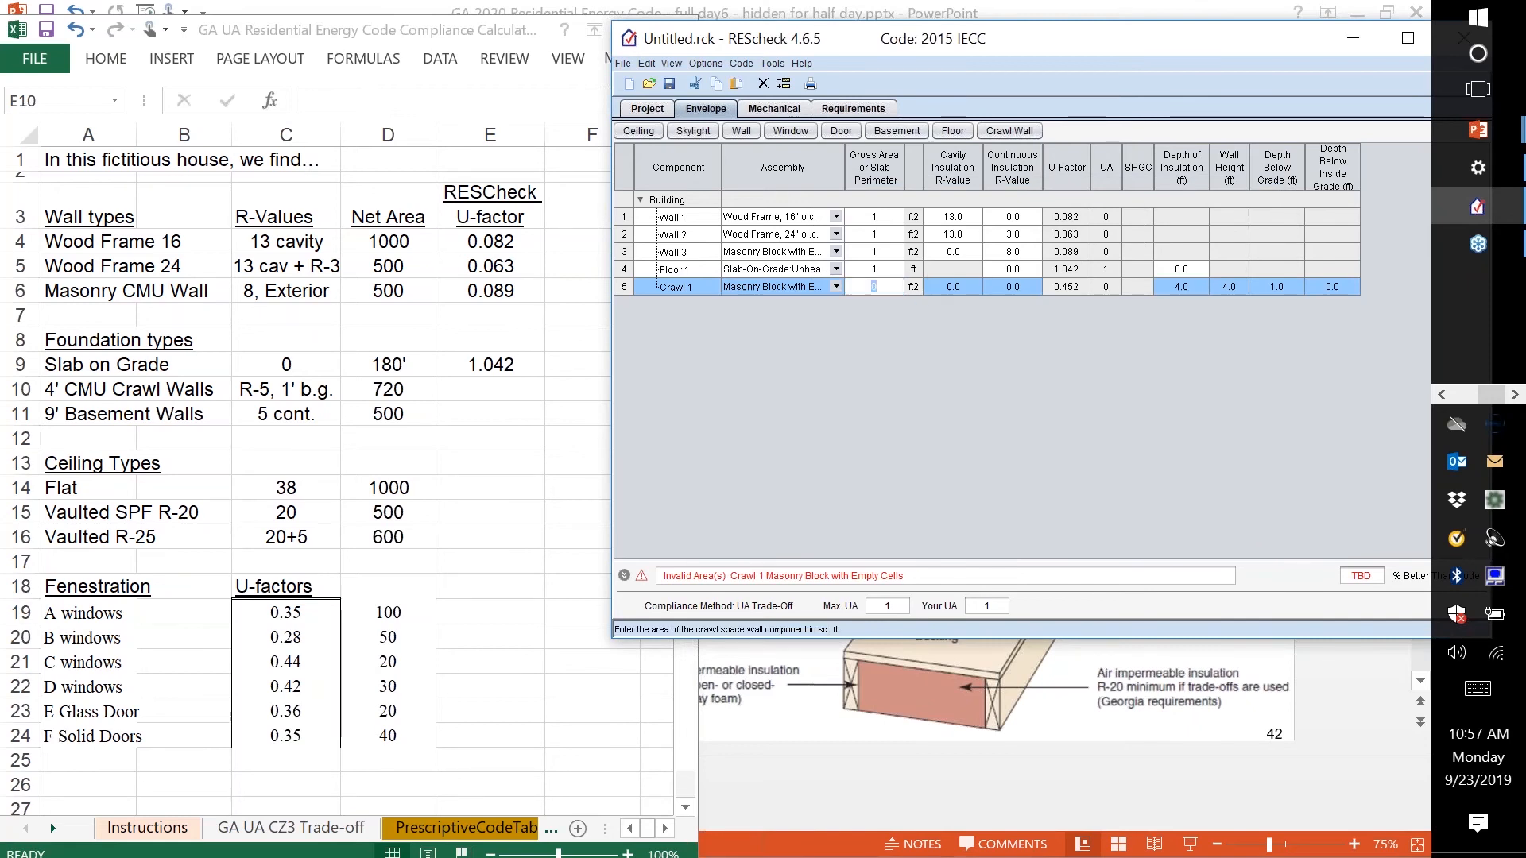
pyautogui.write('1')
pyautogui.click(1016, 287)
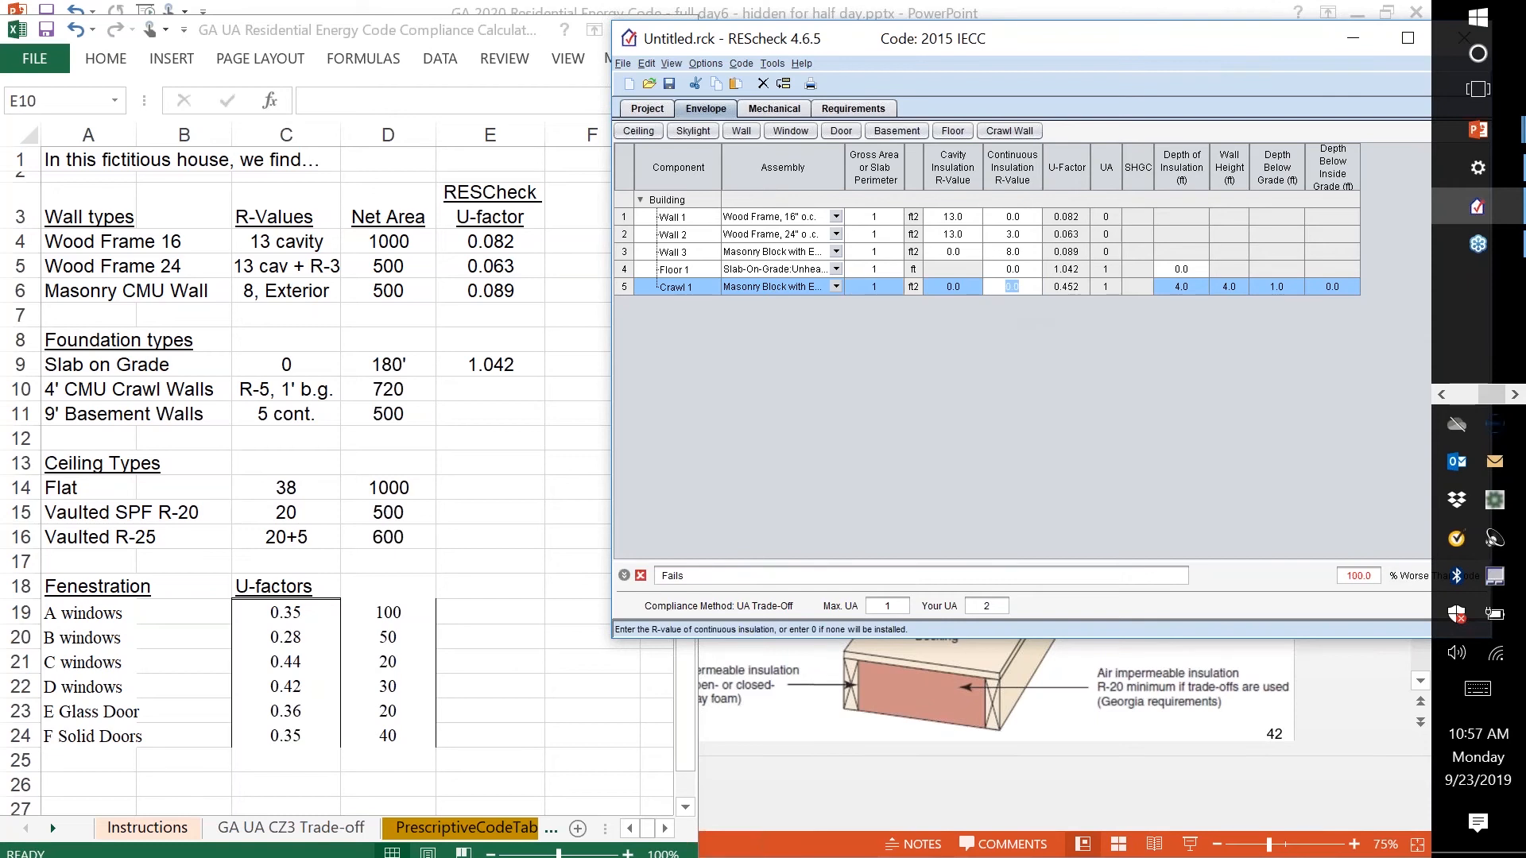
pyautogui.write('5')
pyautogui.press('Tab')
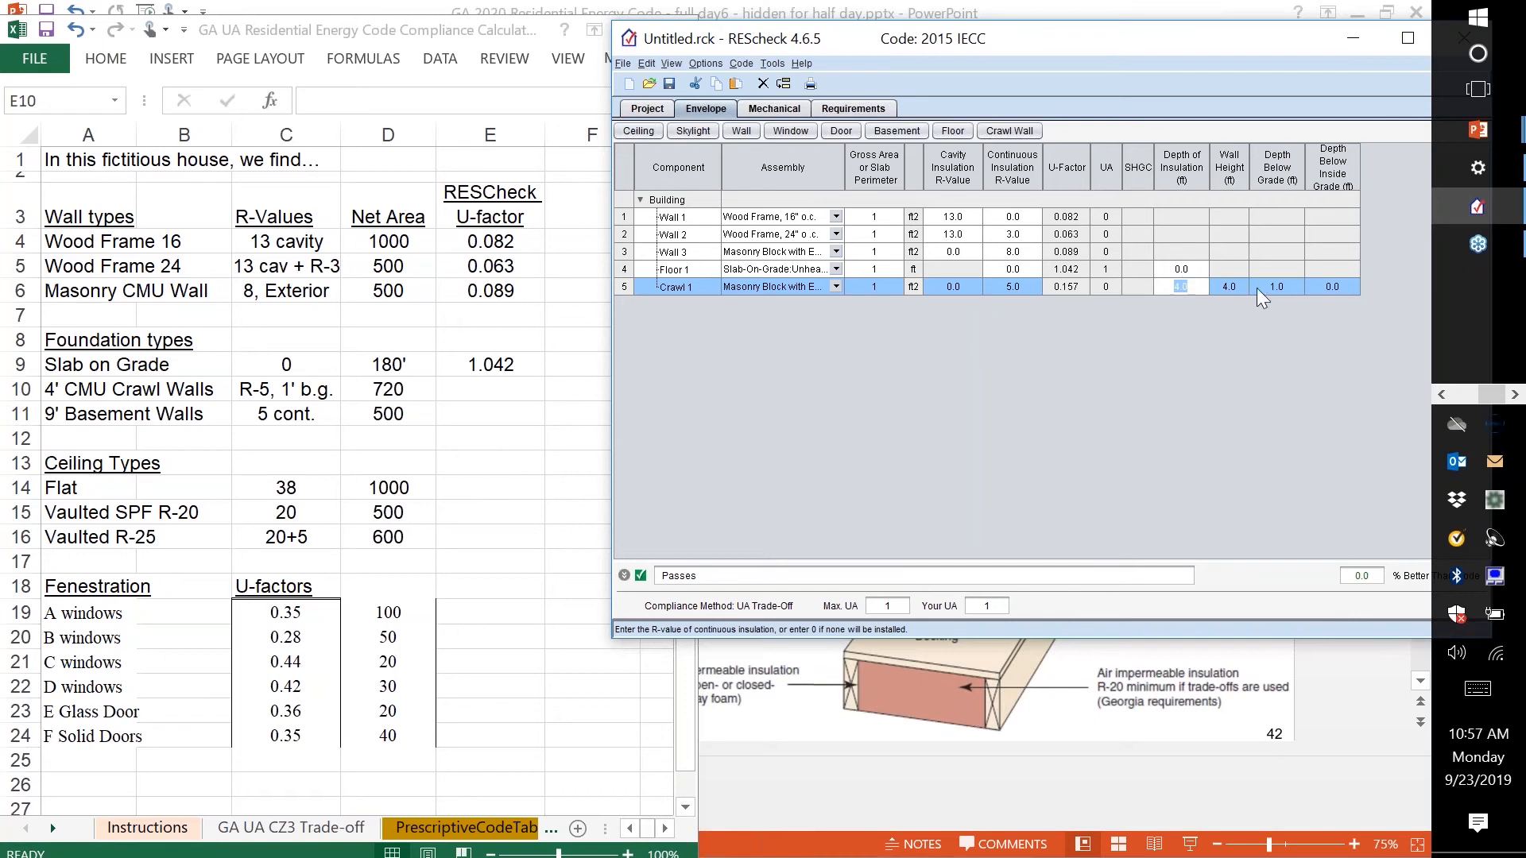
pyautogui.click(1068, 290)
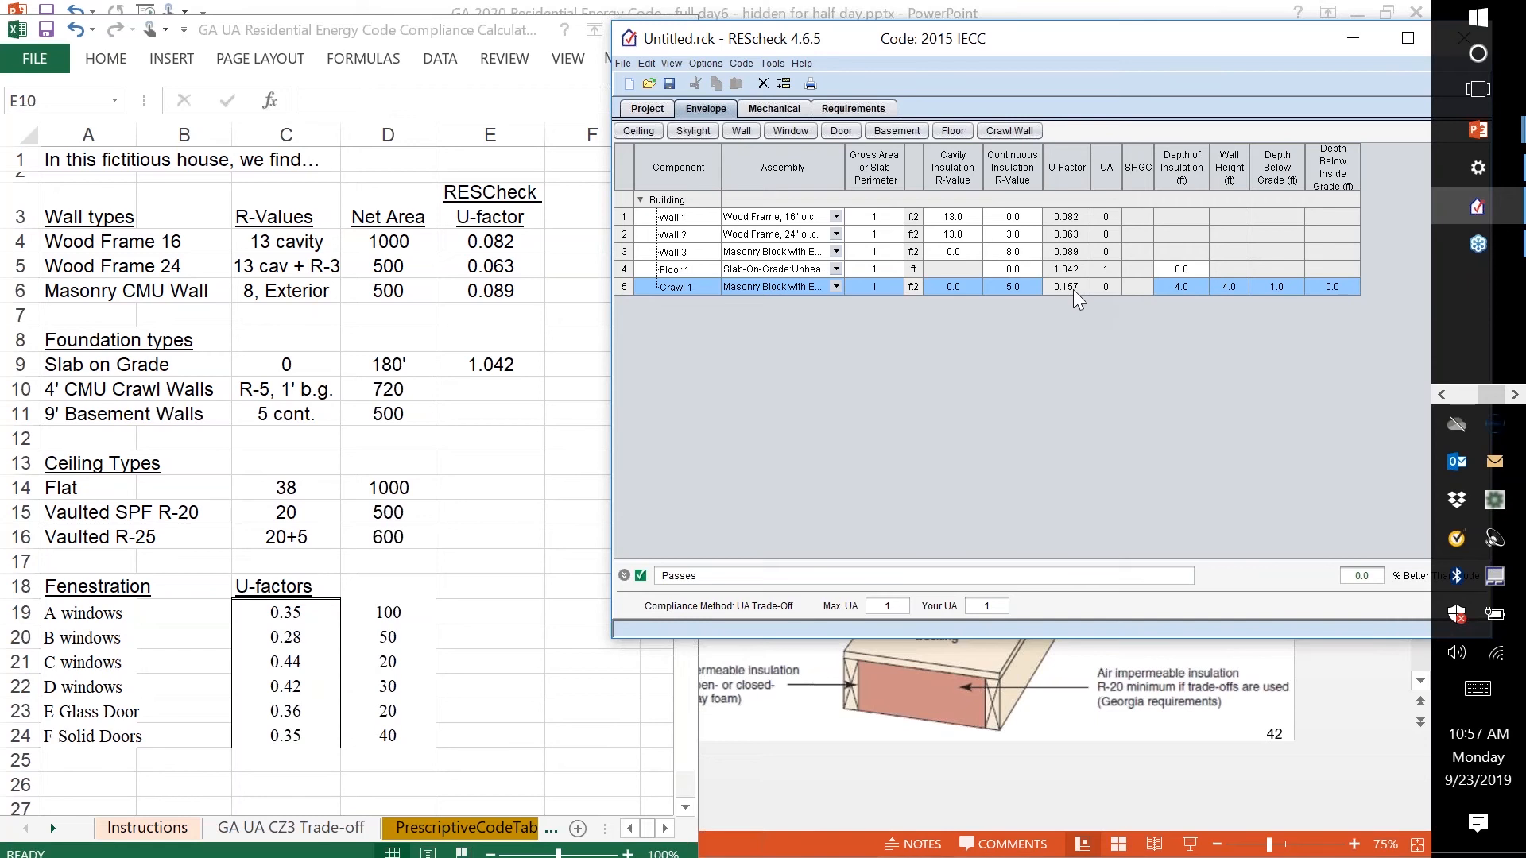
# - Switch to the Excel workbook and enter .157 in E10 as the 4' CMU Crawl Walls' U-factor
pyautogui.click(482, 388)
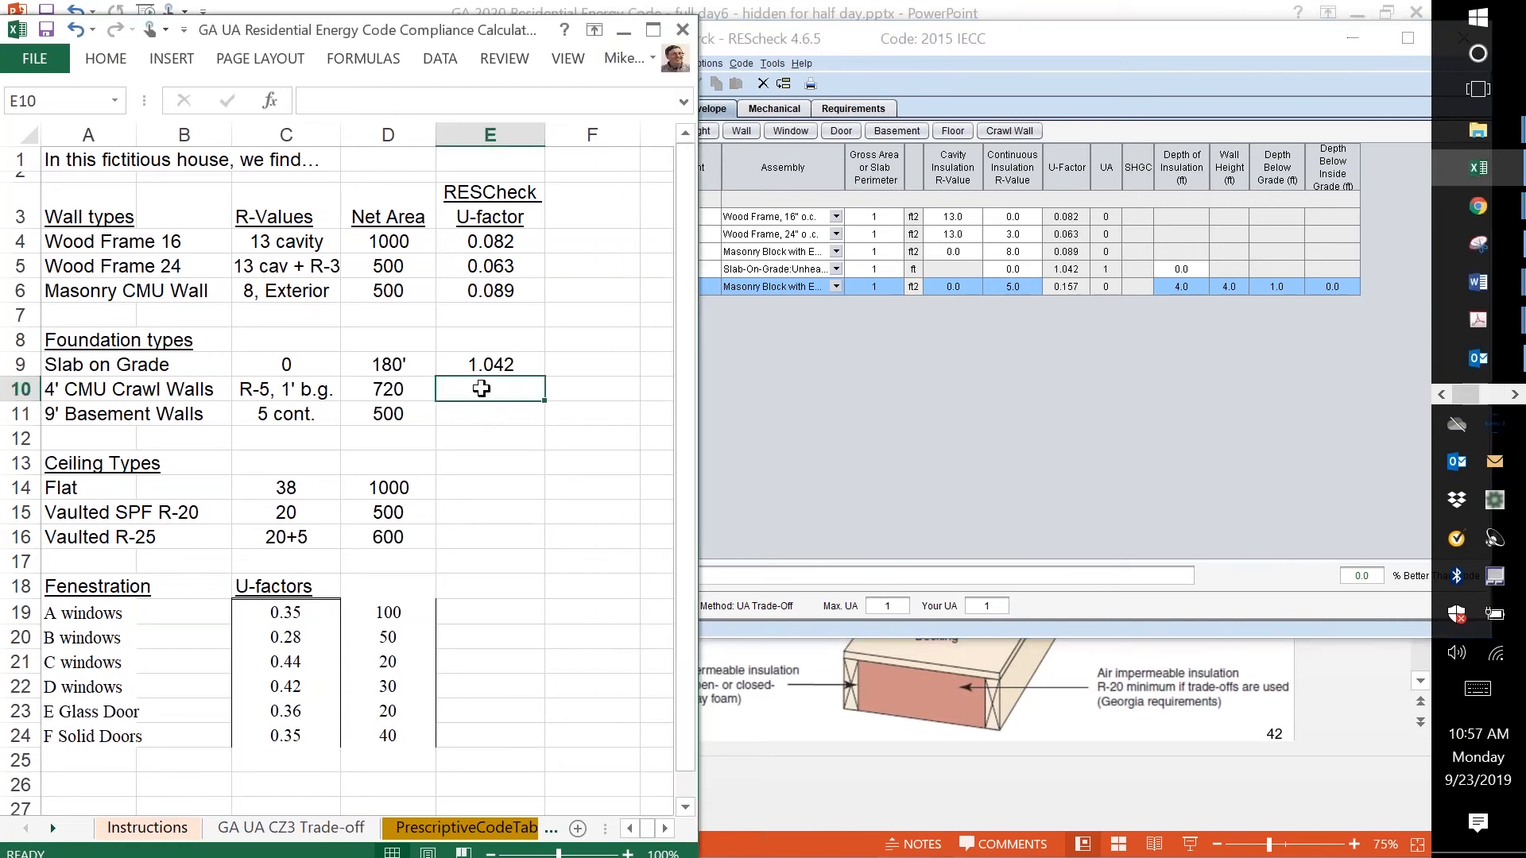
pyautogui.write('.1')
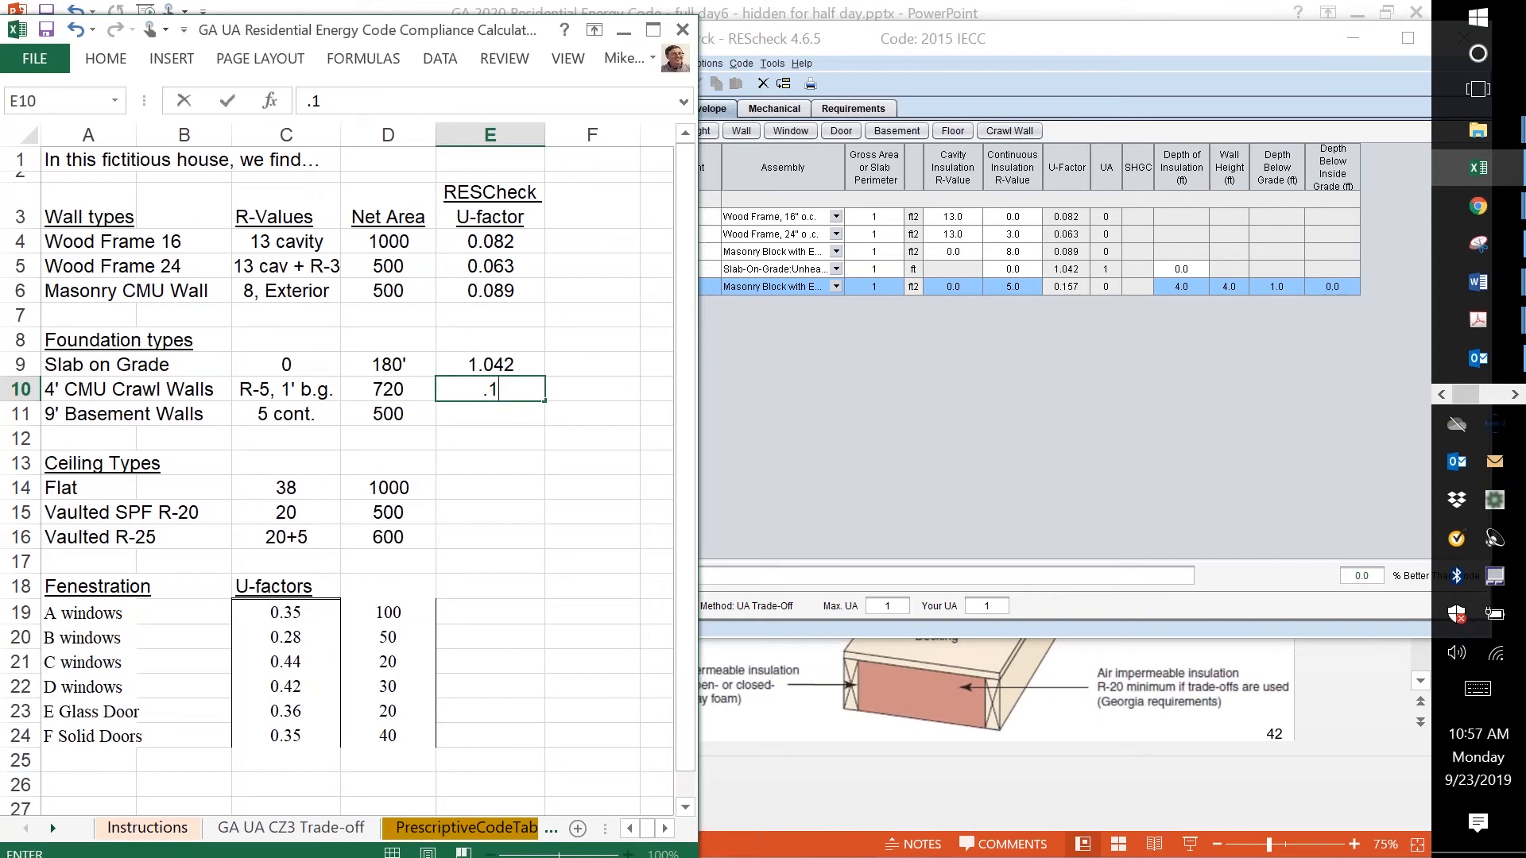
pyautogui.write('57')
pyautogui.press('Return')
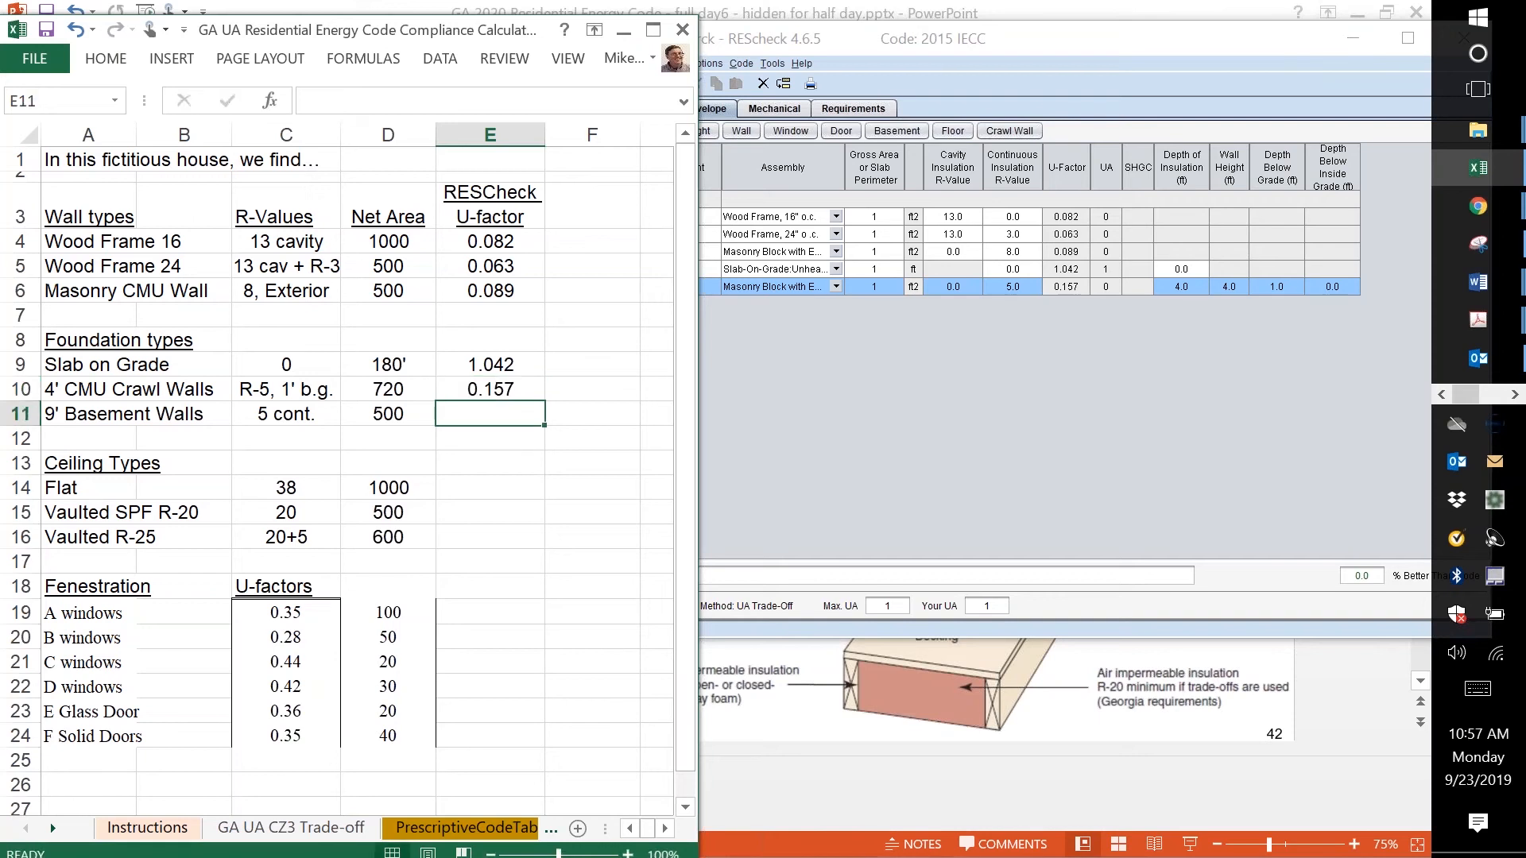
# - In REScheck, add a Solid Concrete or Masonry basement wall: 9 ft high, 8 ft below grade, with 9 ft insulation depth
pyautogui.click(810, 321)
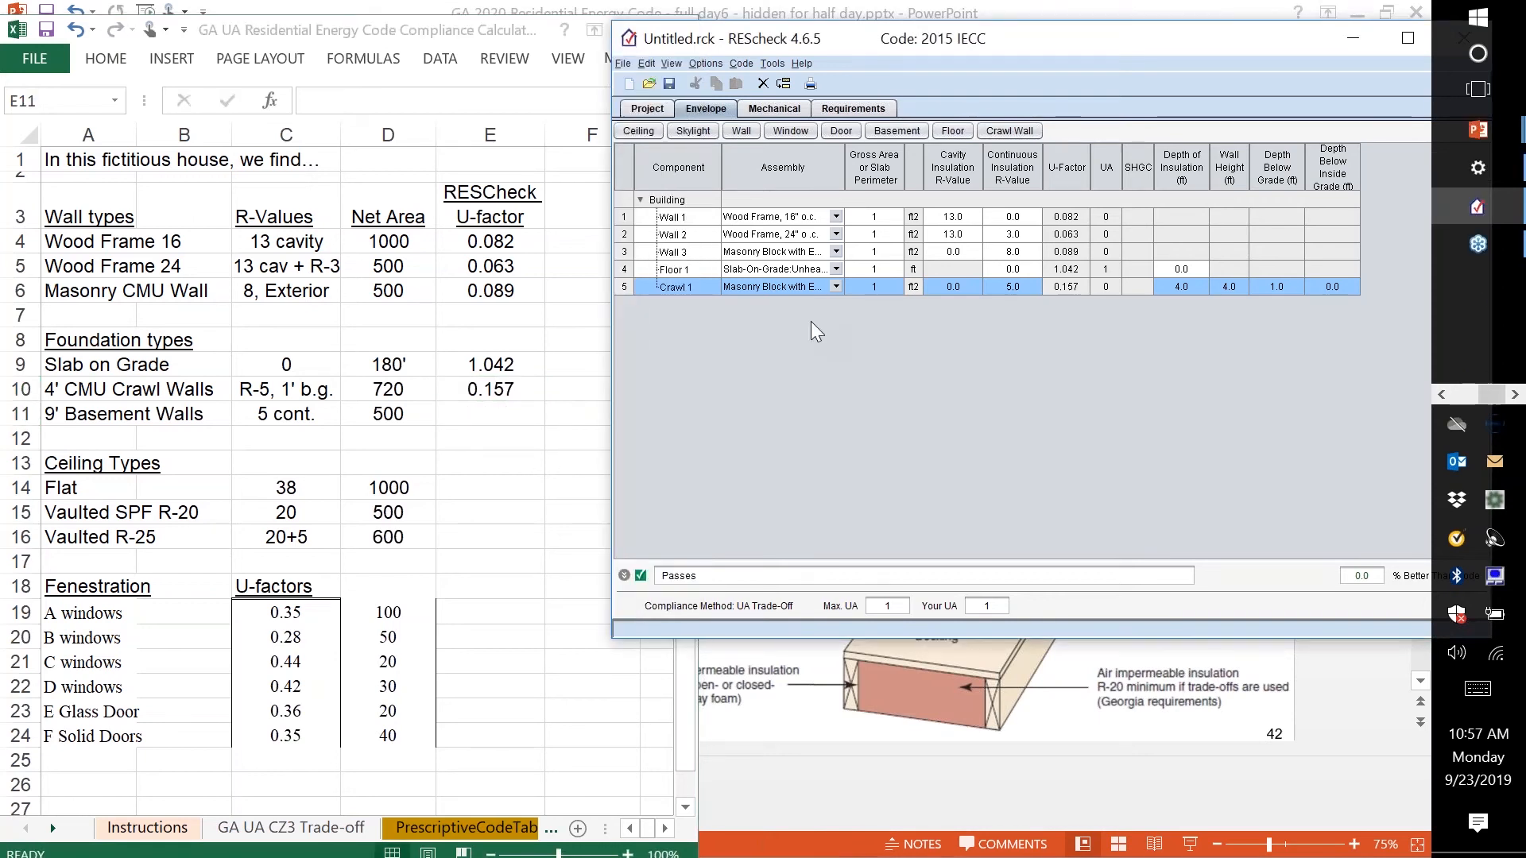
pyautogui.click(897, 132)
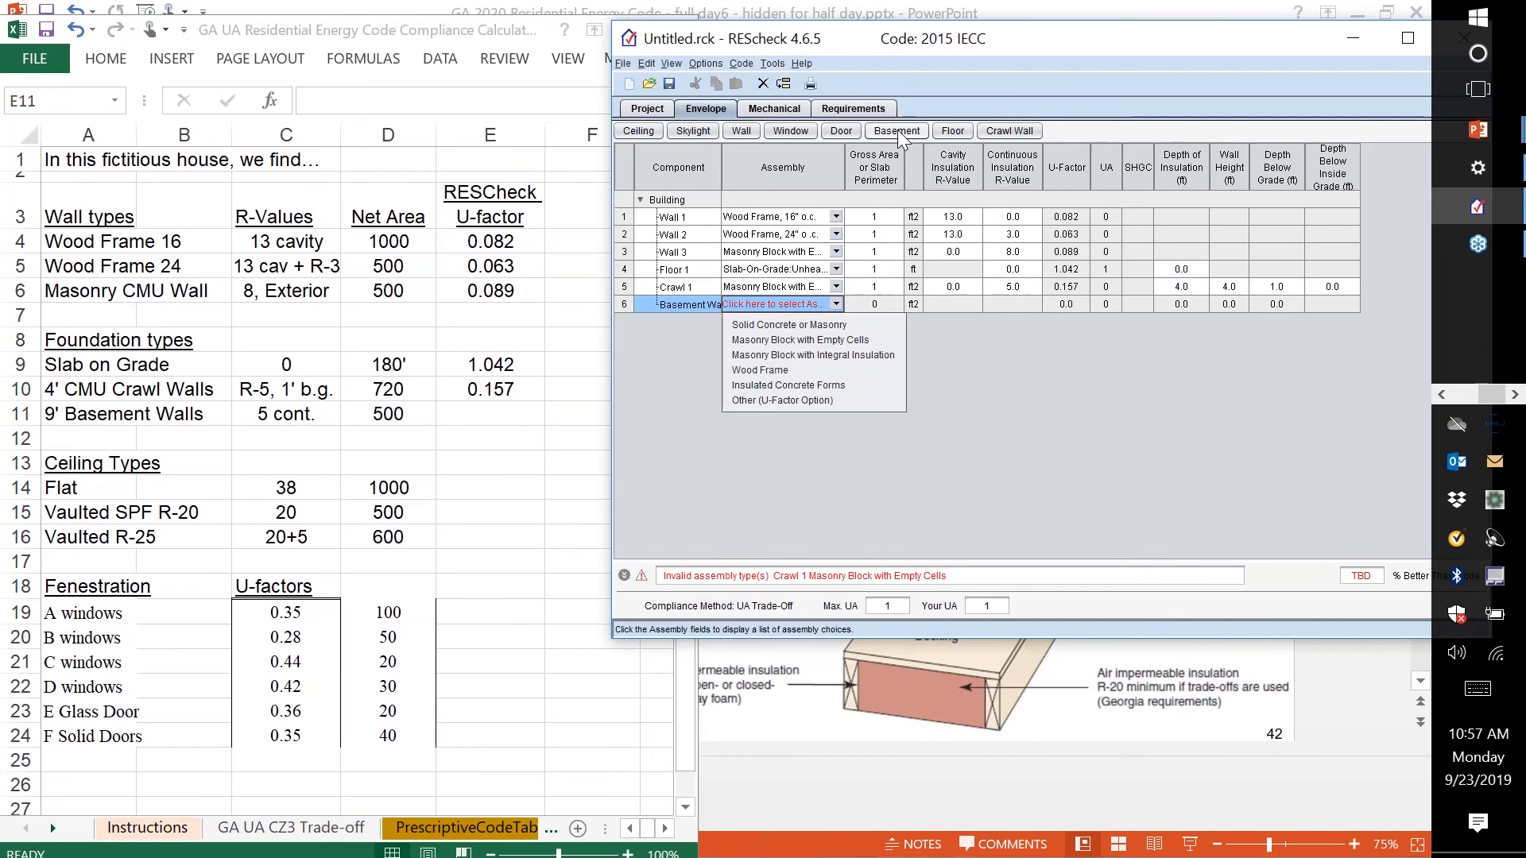
pyautogui.click(795, 326)
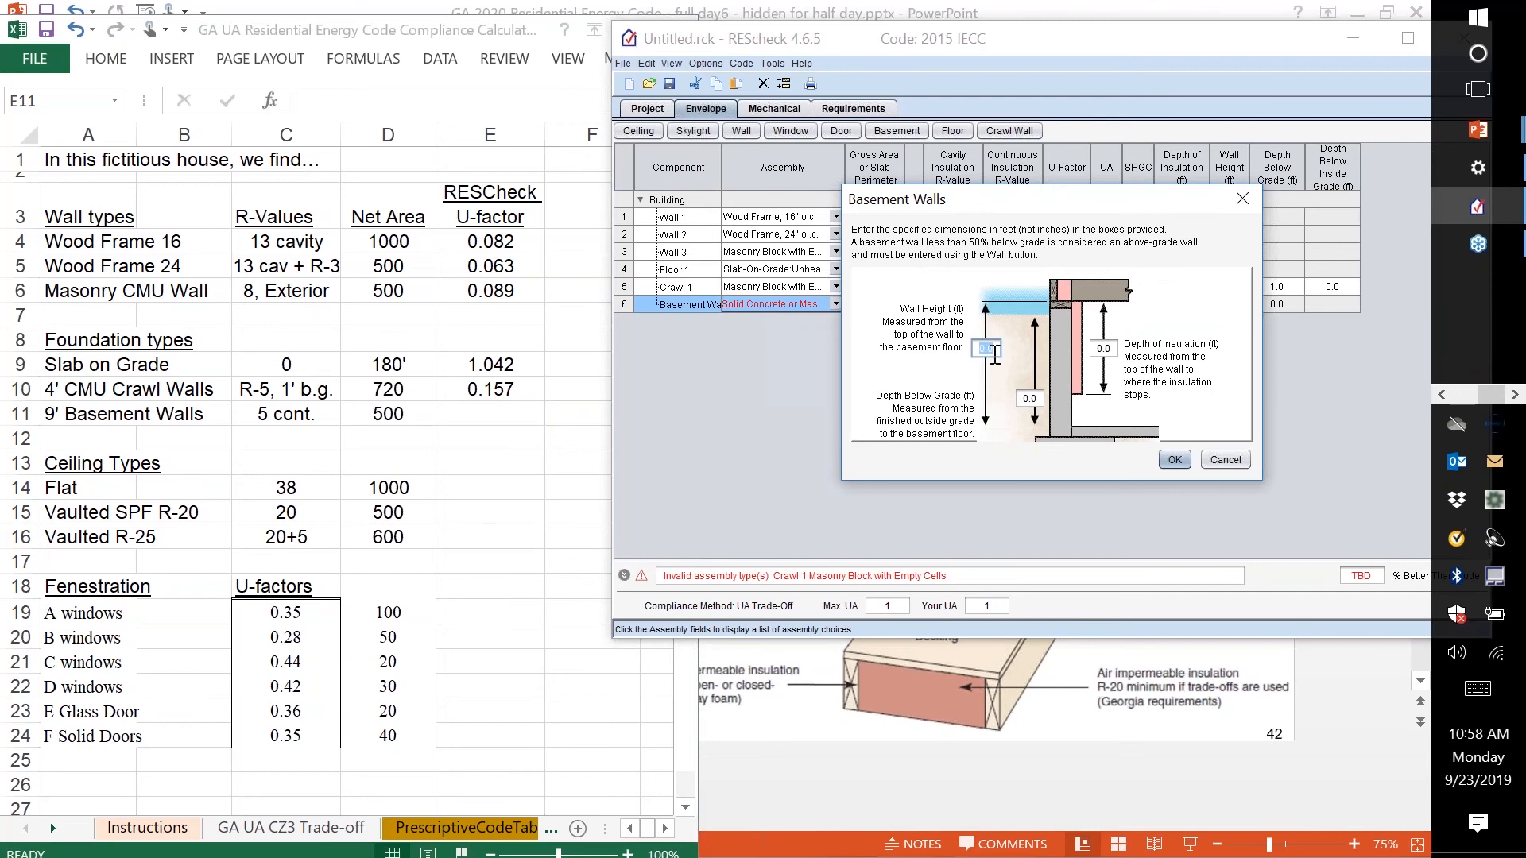
pyautogui.write('9')
pyautogui.click(1032, 398)
pyautogui.write('8')
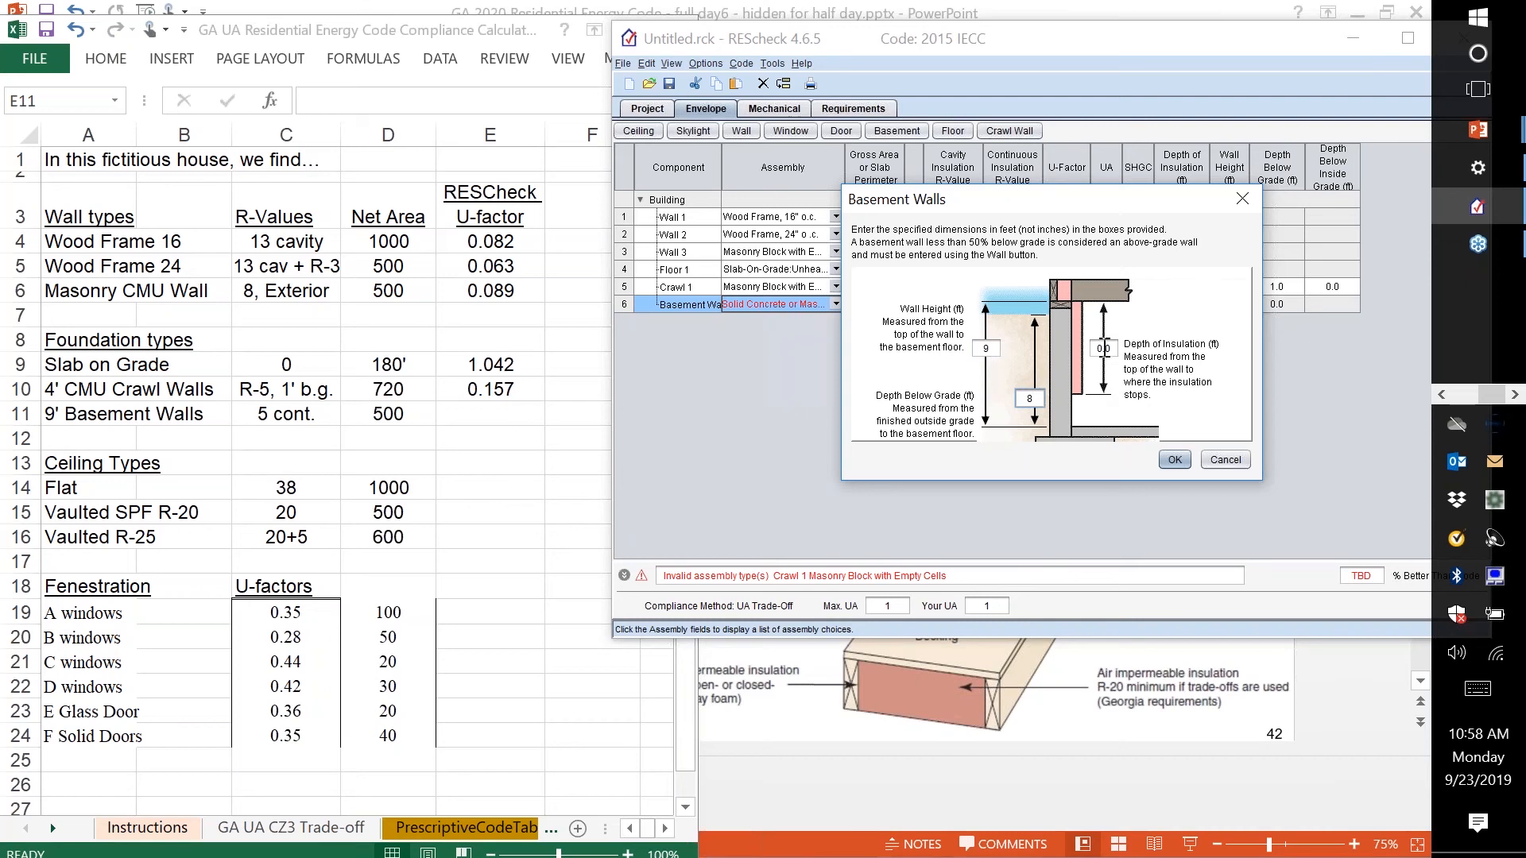
pyautogui.click(1103, 349)
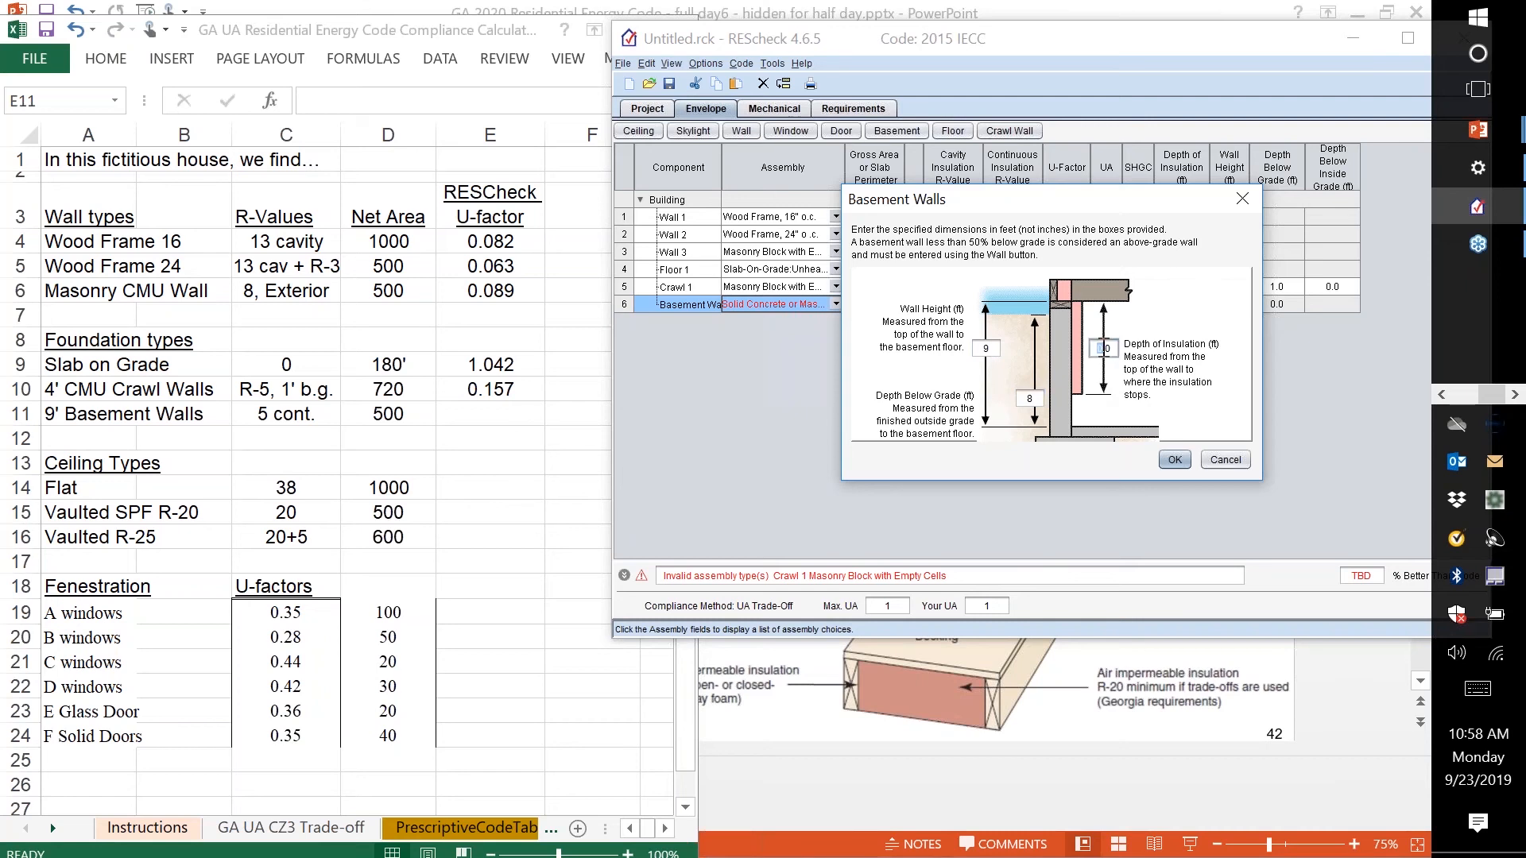
pyautogui.doubleClick(1103, 349)
pyautogui.write('9')
pyautogui.press('Return')
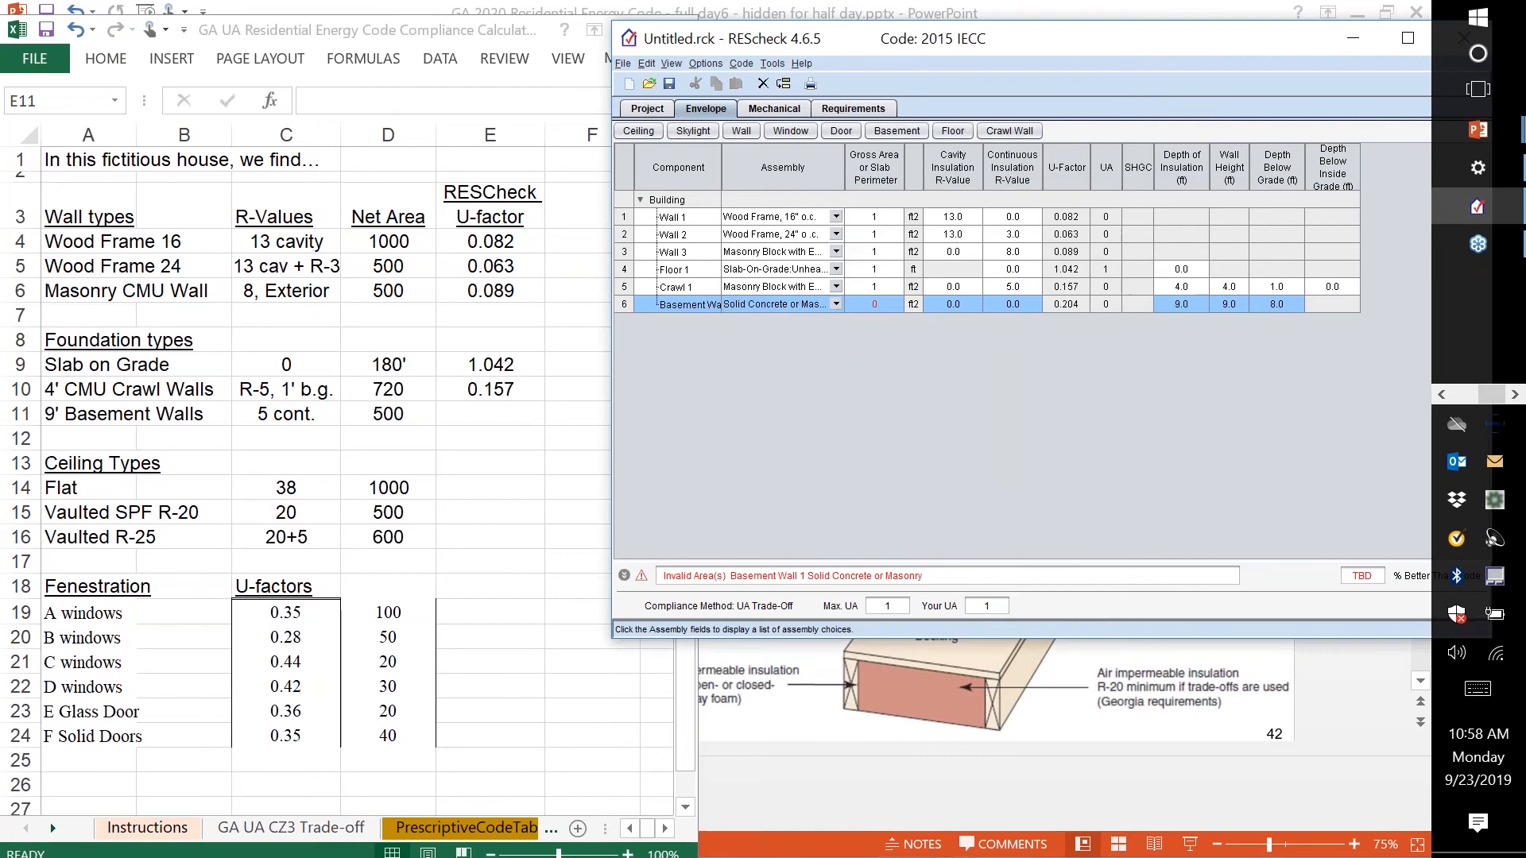
# - Set the basement wall's gross area to 1 ft2 and its continuous insulation to R-5
pyautogui.click(882, 304)
pyautogui.write('1')
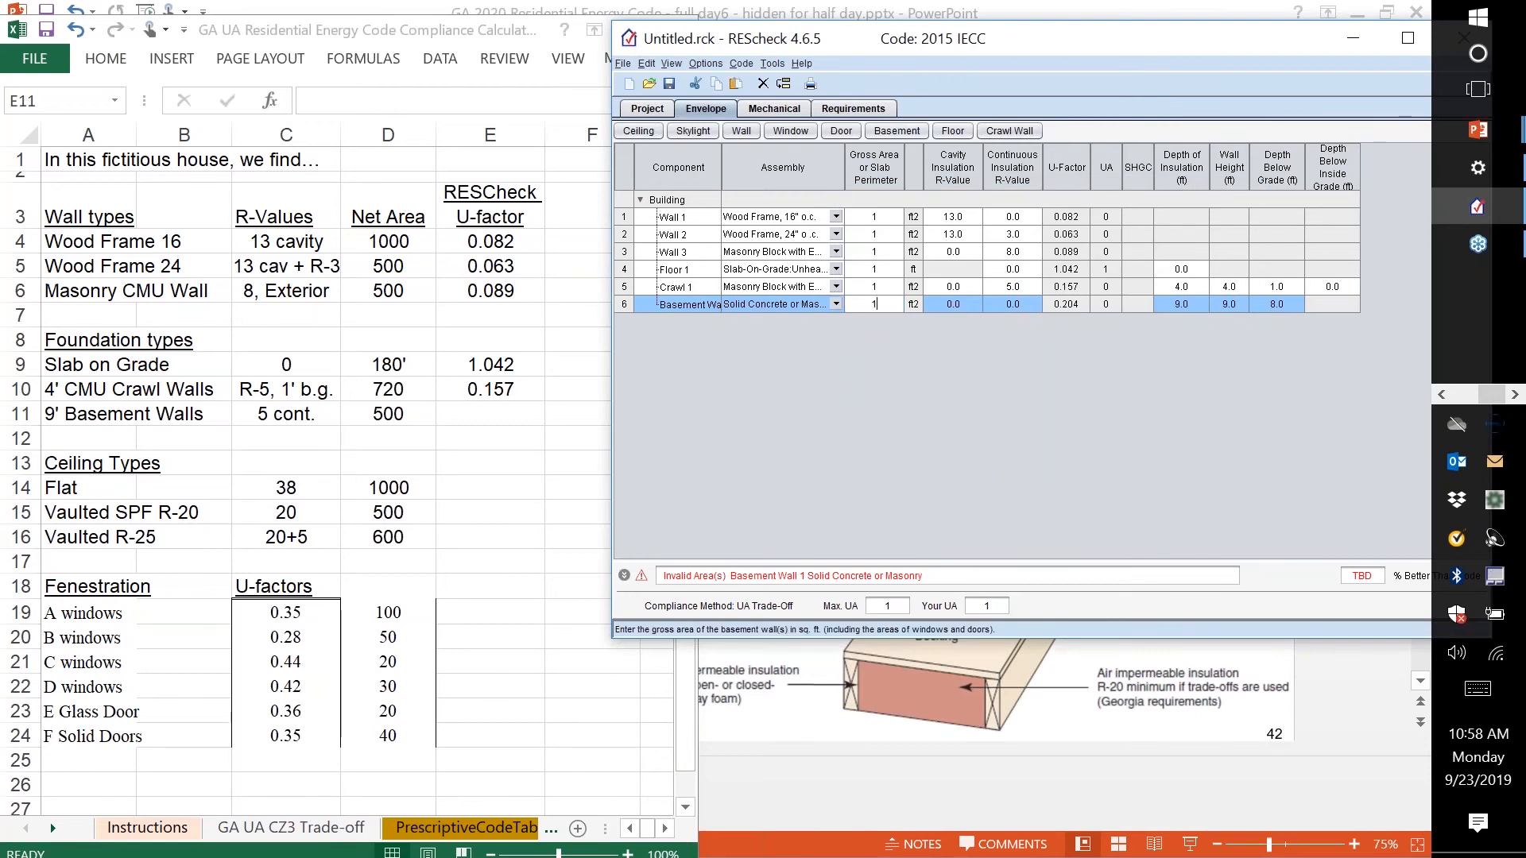
pyautogui.click(1004, 304)
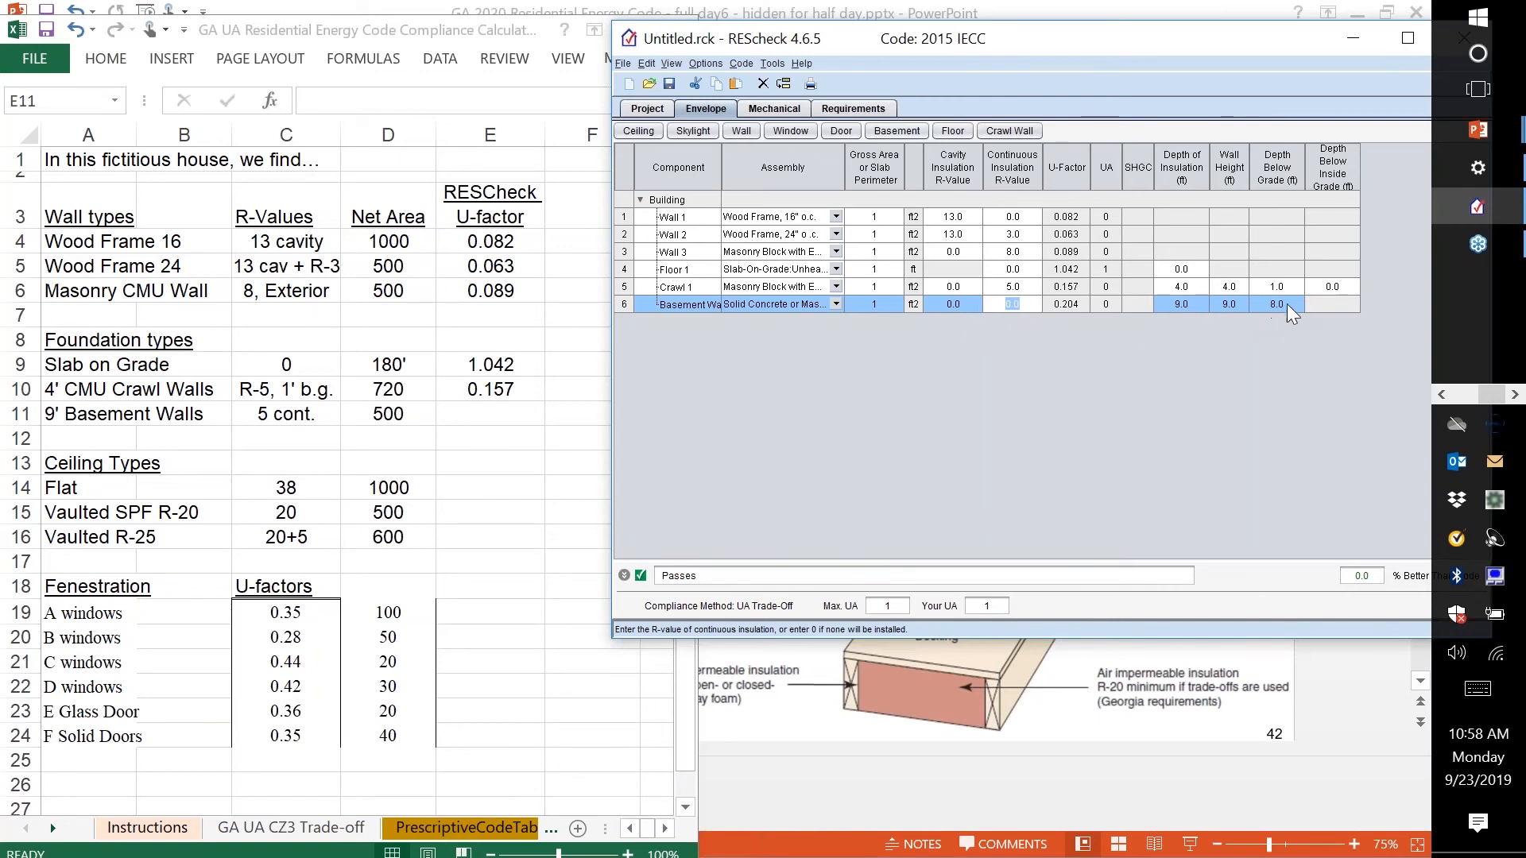
pyautogui.click(1022, 306)
pyautogui.press('BackSpace')
pyautogui.press('BackSpace')
pyautogui.press('BackSpace')
pyautogui.write('5')
pyautogui.press('Tab')
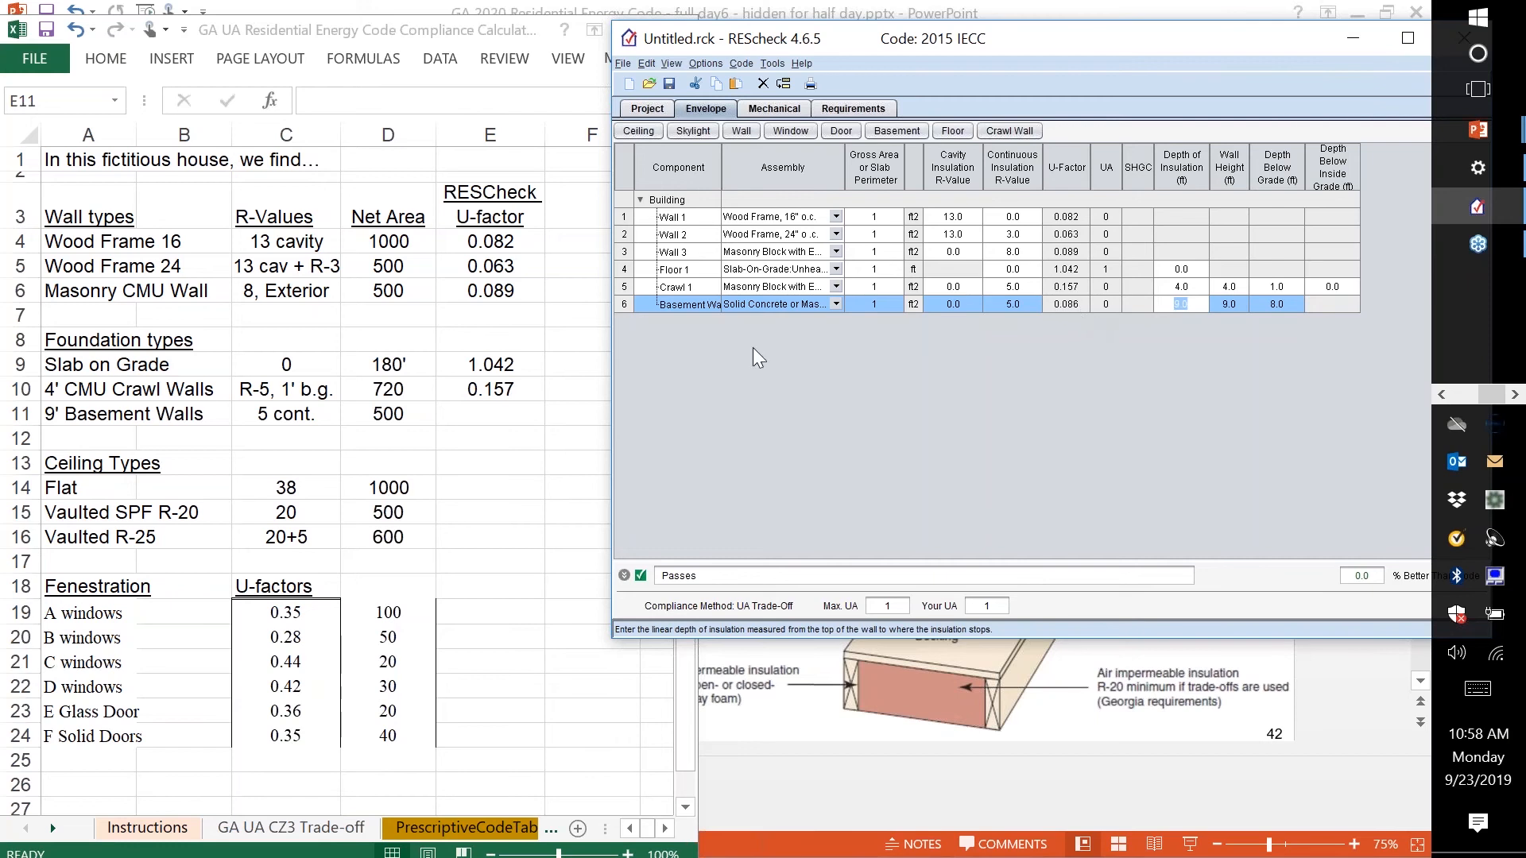
# - Switch to the Excel workbook and enter .086 in E11 as the 9' Basement Walls' U-factor
pyautogui.click(502, 417)
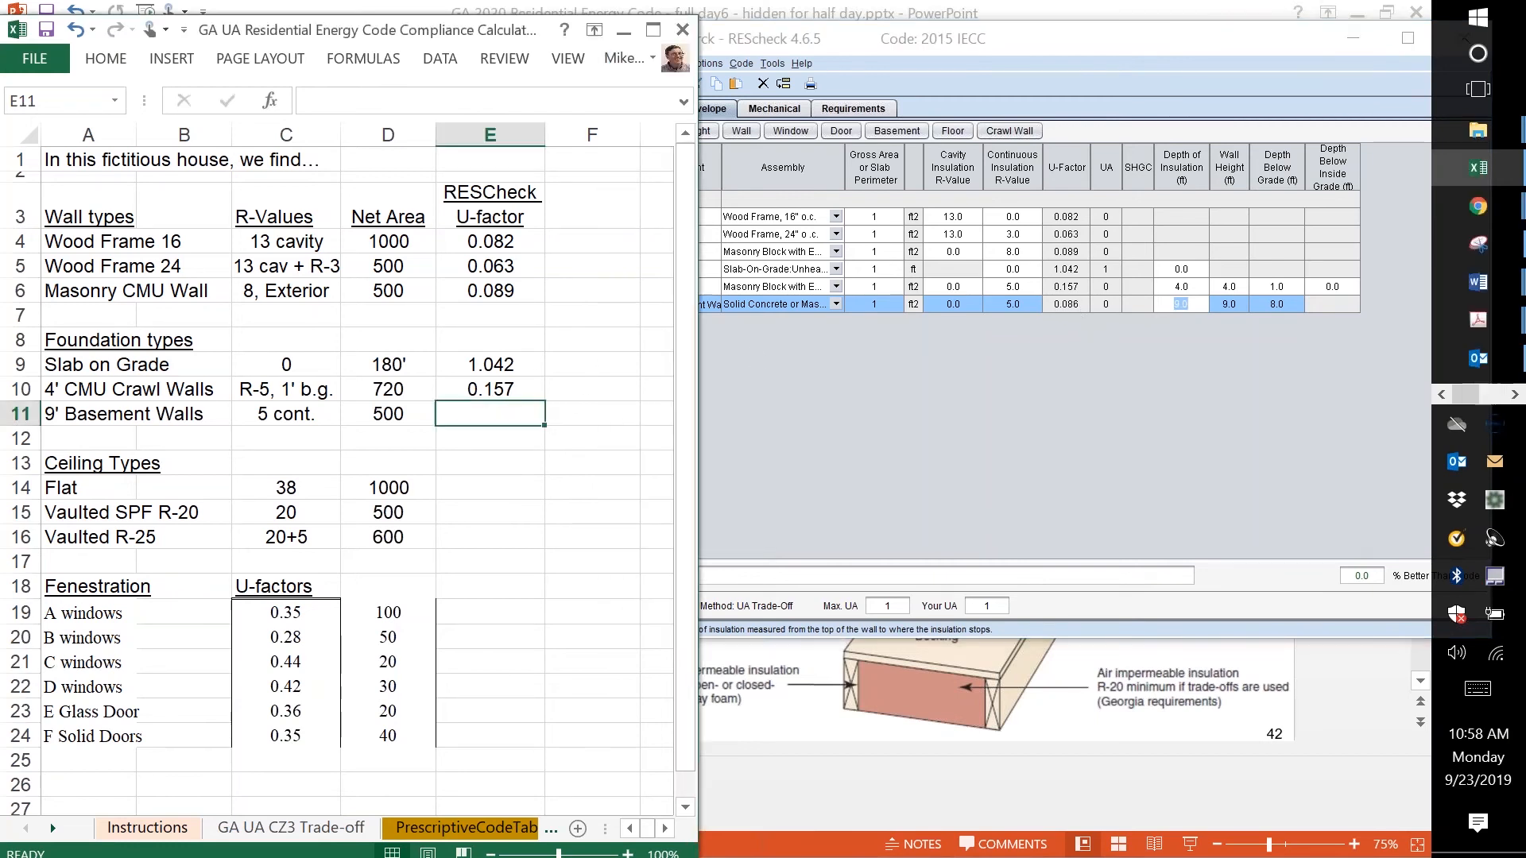
pyautogui.write('.086')
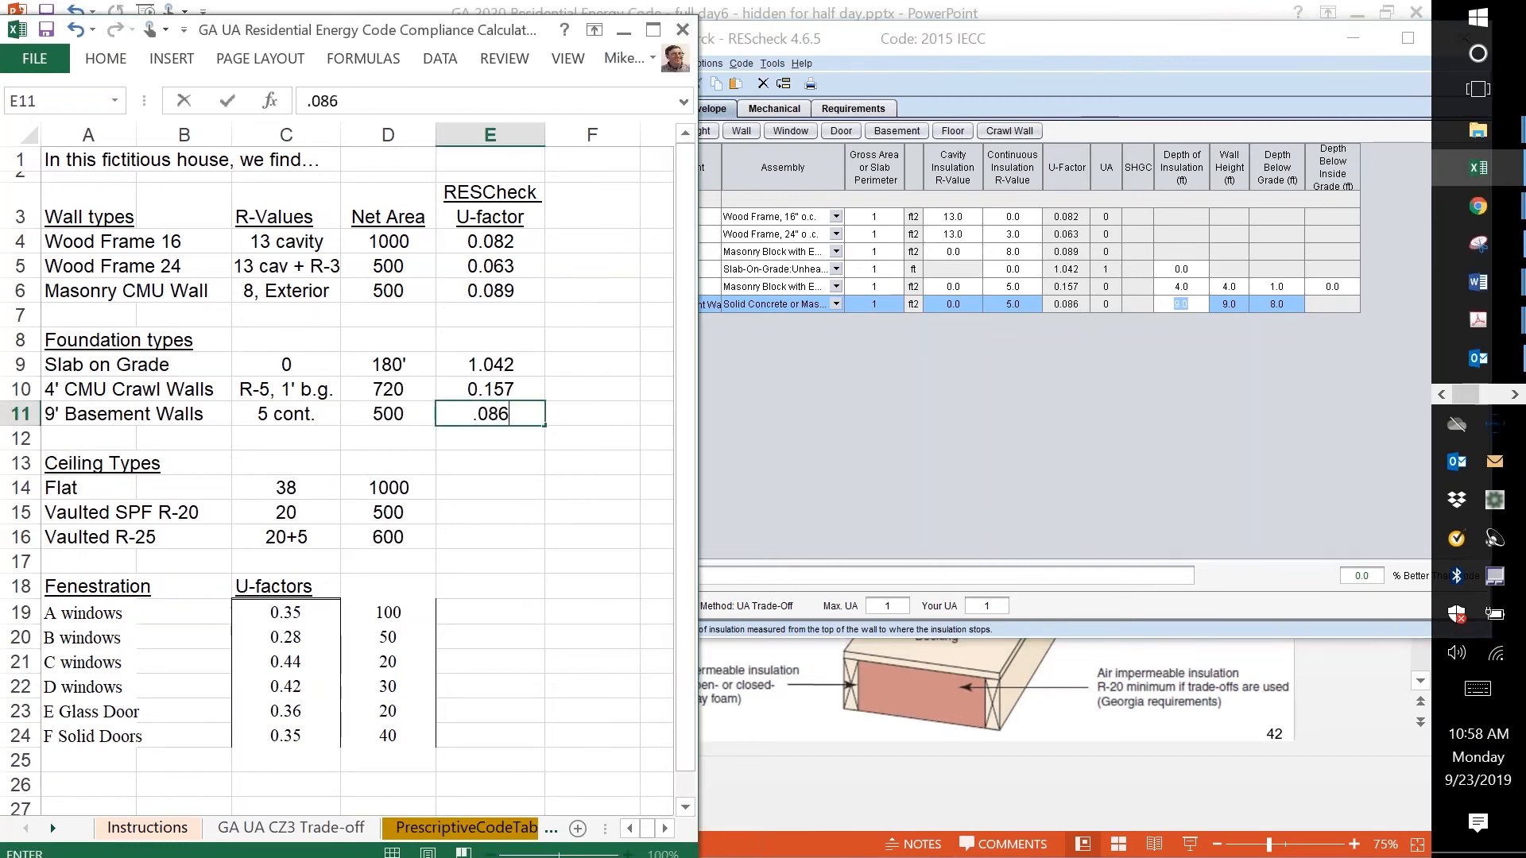
pyautogui.press('Return')
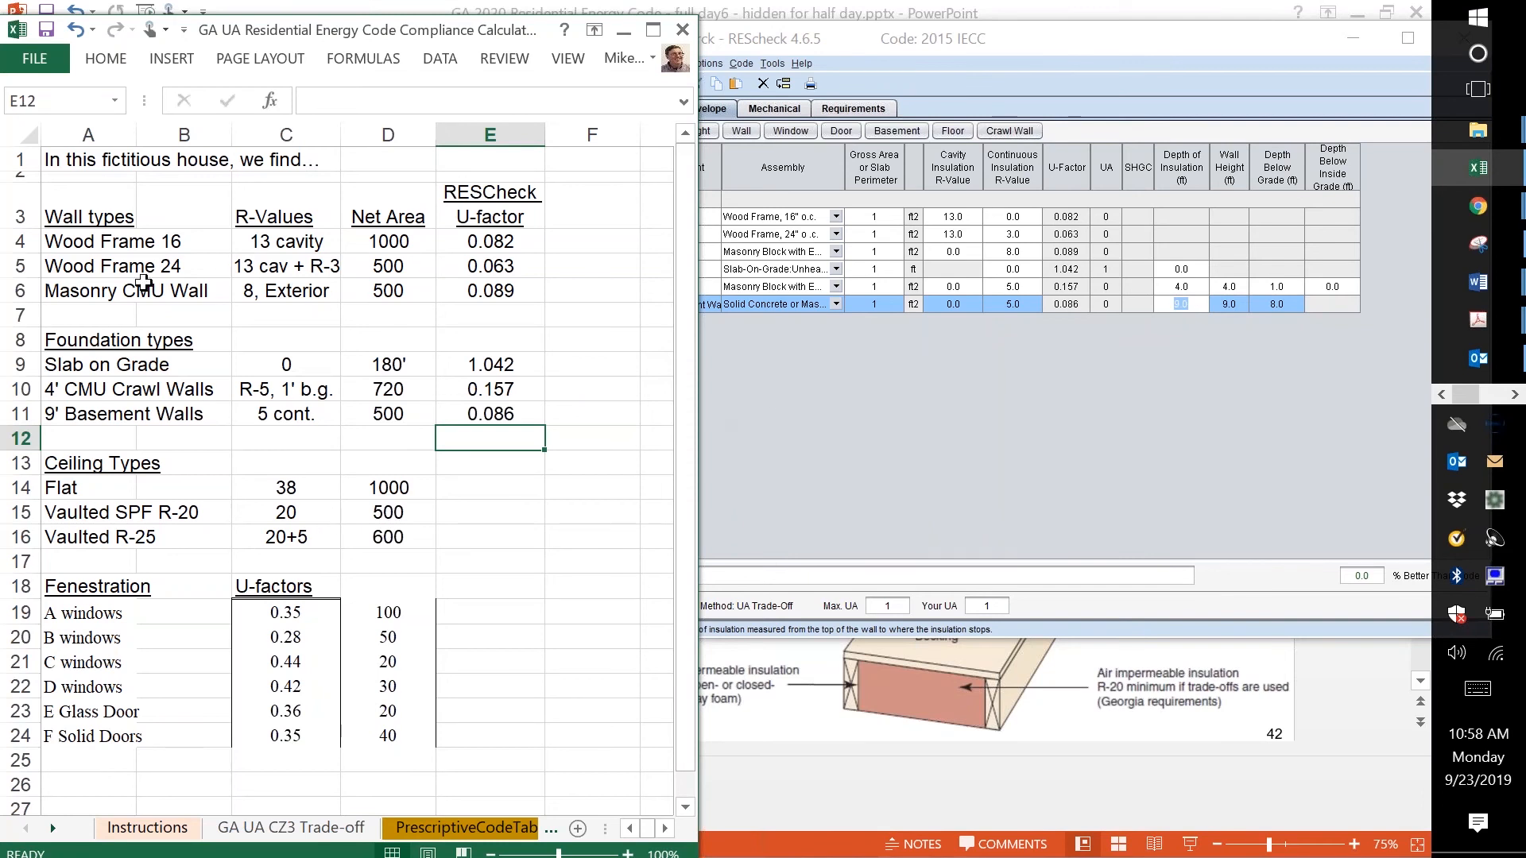
pyautogui.moveTo(135, 241); pyautogui.dragTo(393, 290)
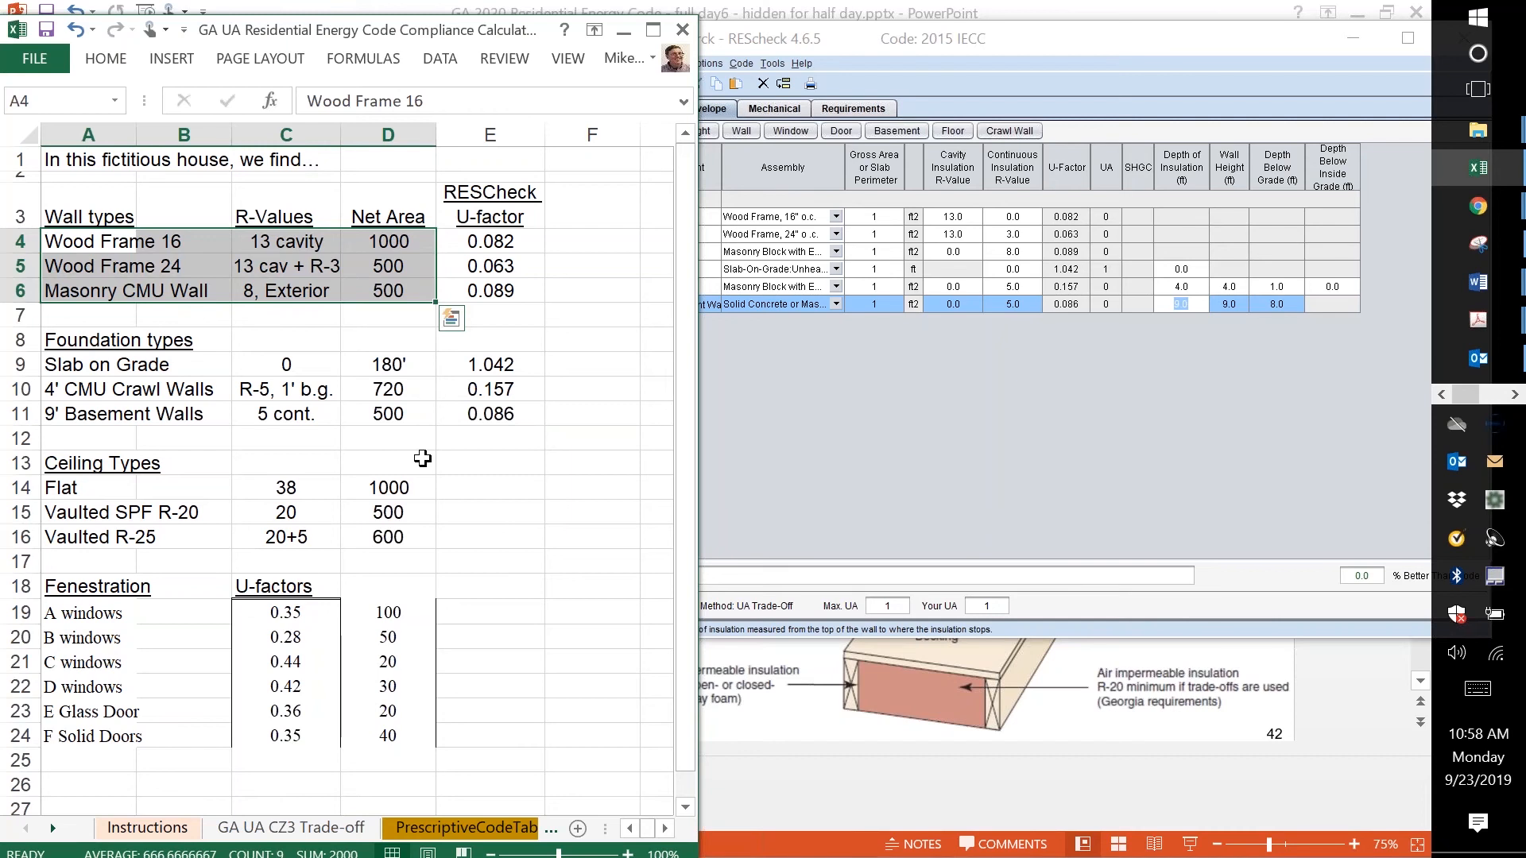
pyautogui.click(463, 445)
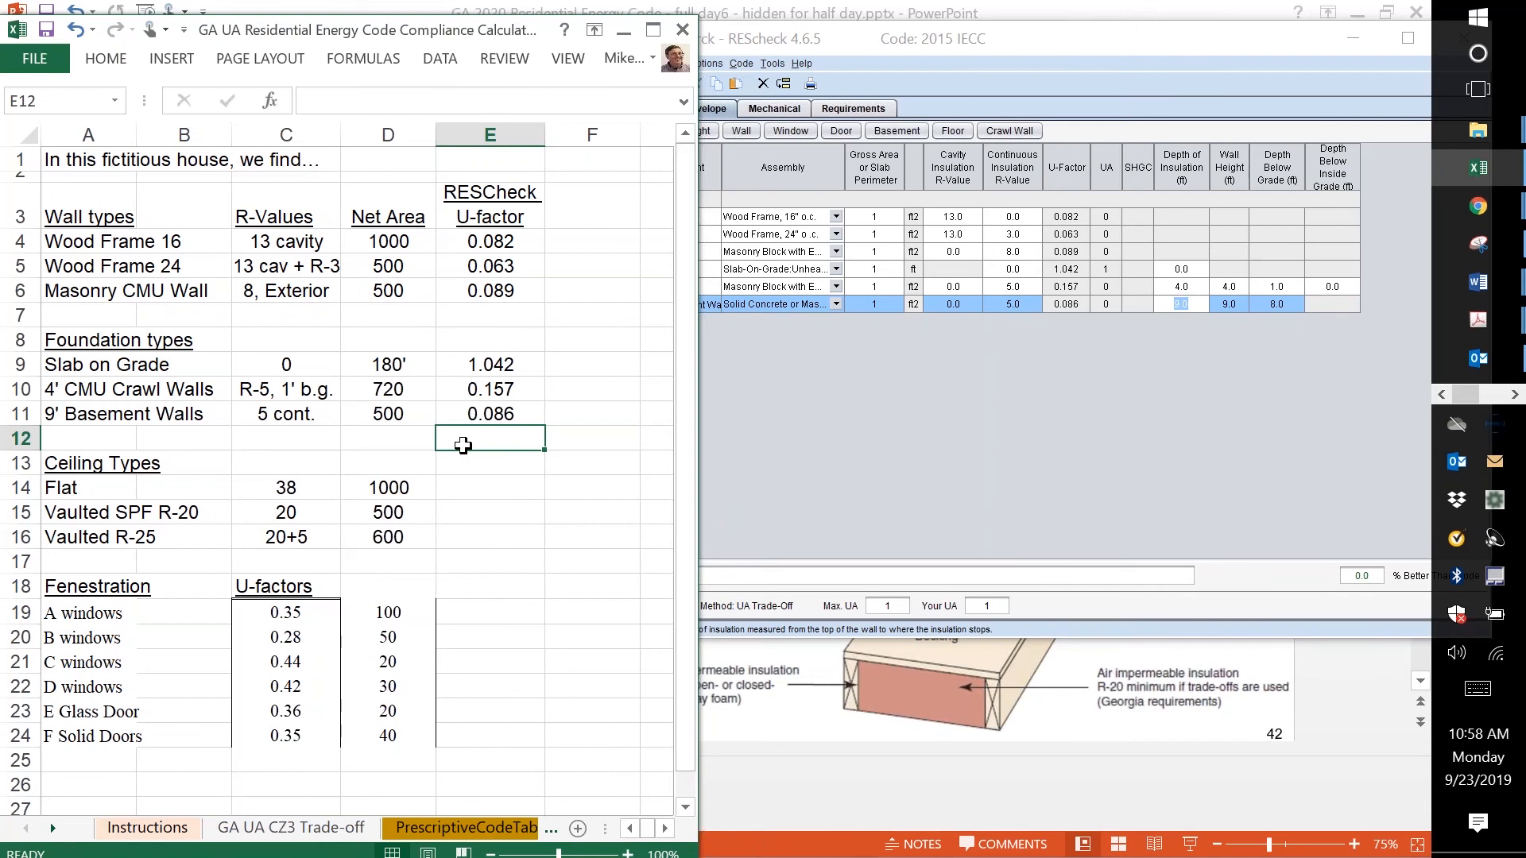
pyautogui.press('Down')
pyautogui.press('Down')
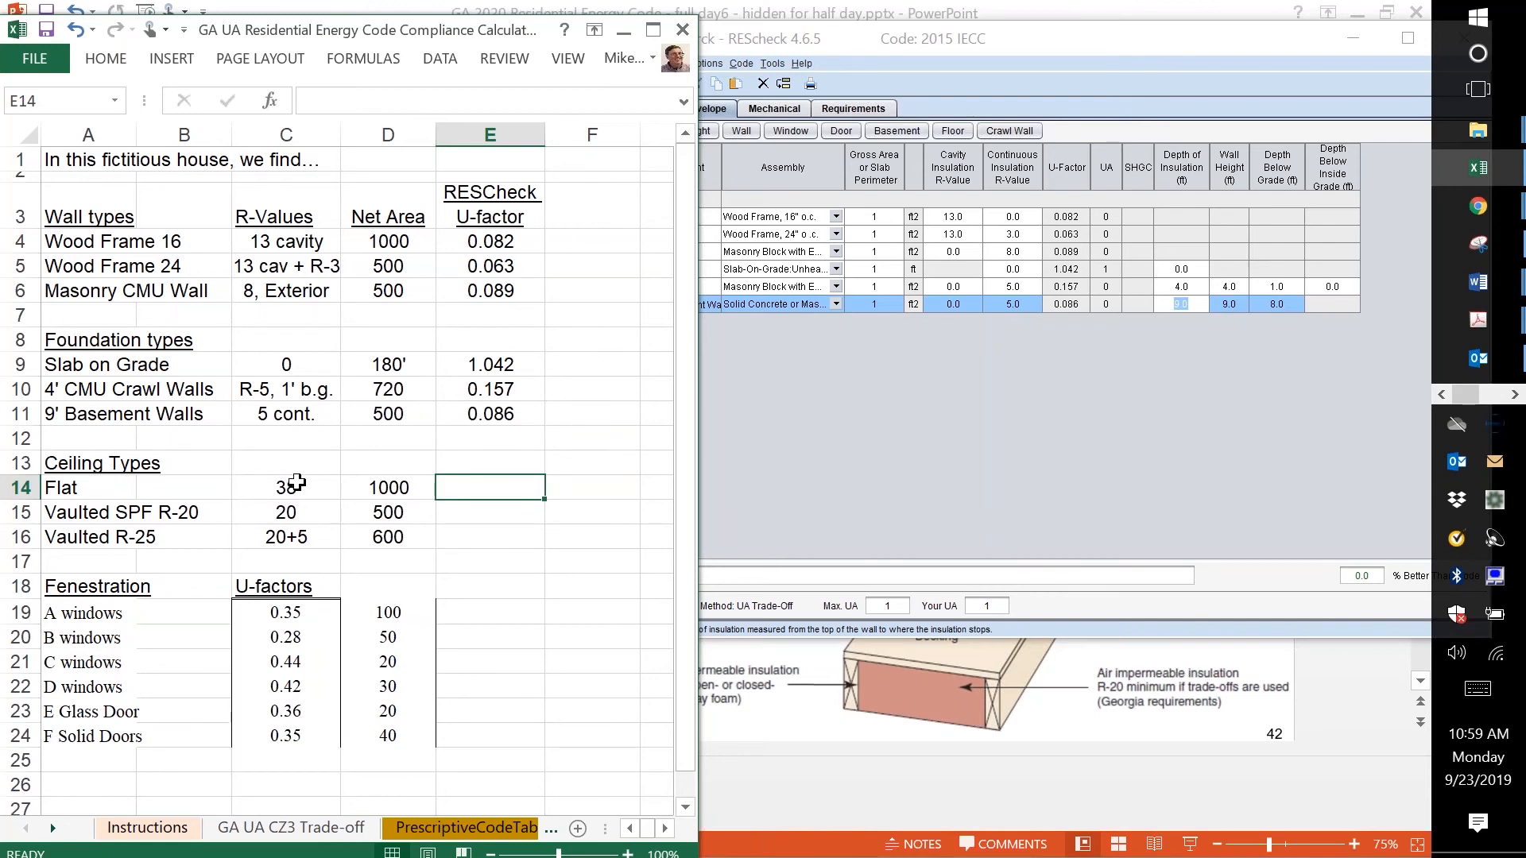
# - In REScheck, add a Flat Ceiling or Scissor Truss ceiling with 1 ft2 gross area and R-38 cavity insulation
pyautogui.click(952, 393)
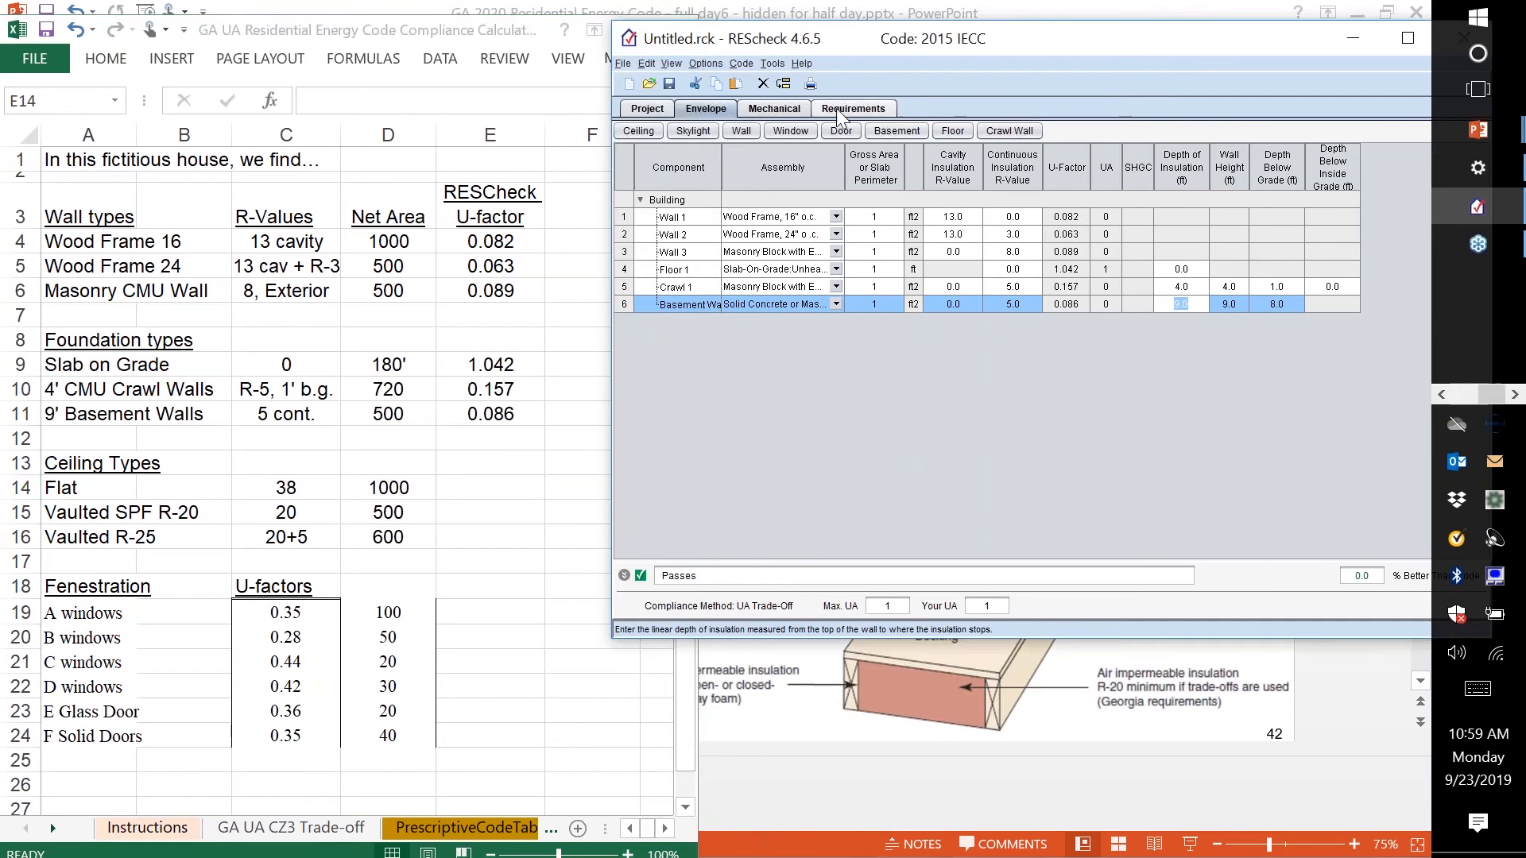
pyautogui.click(645, 132)
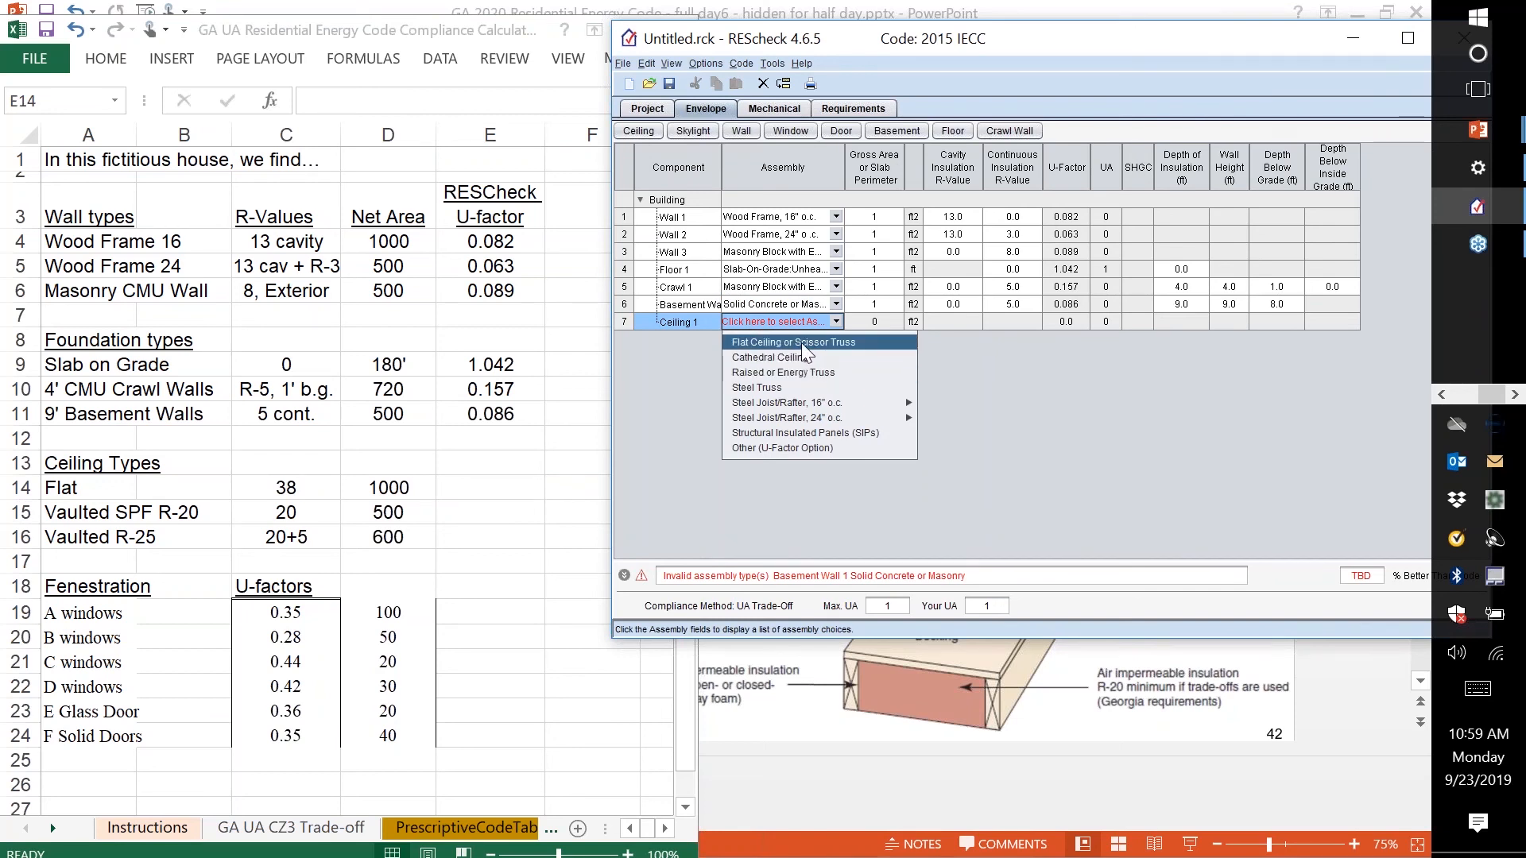
pyautogui.click(801, 342)
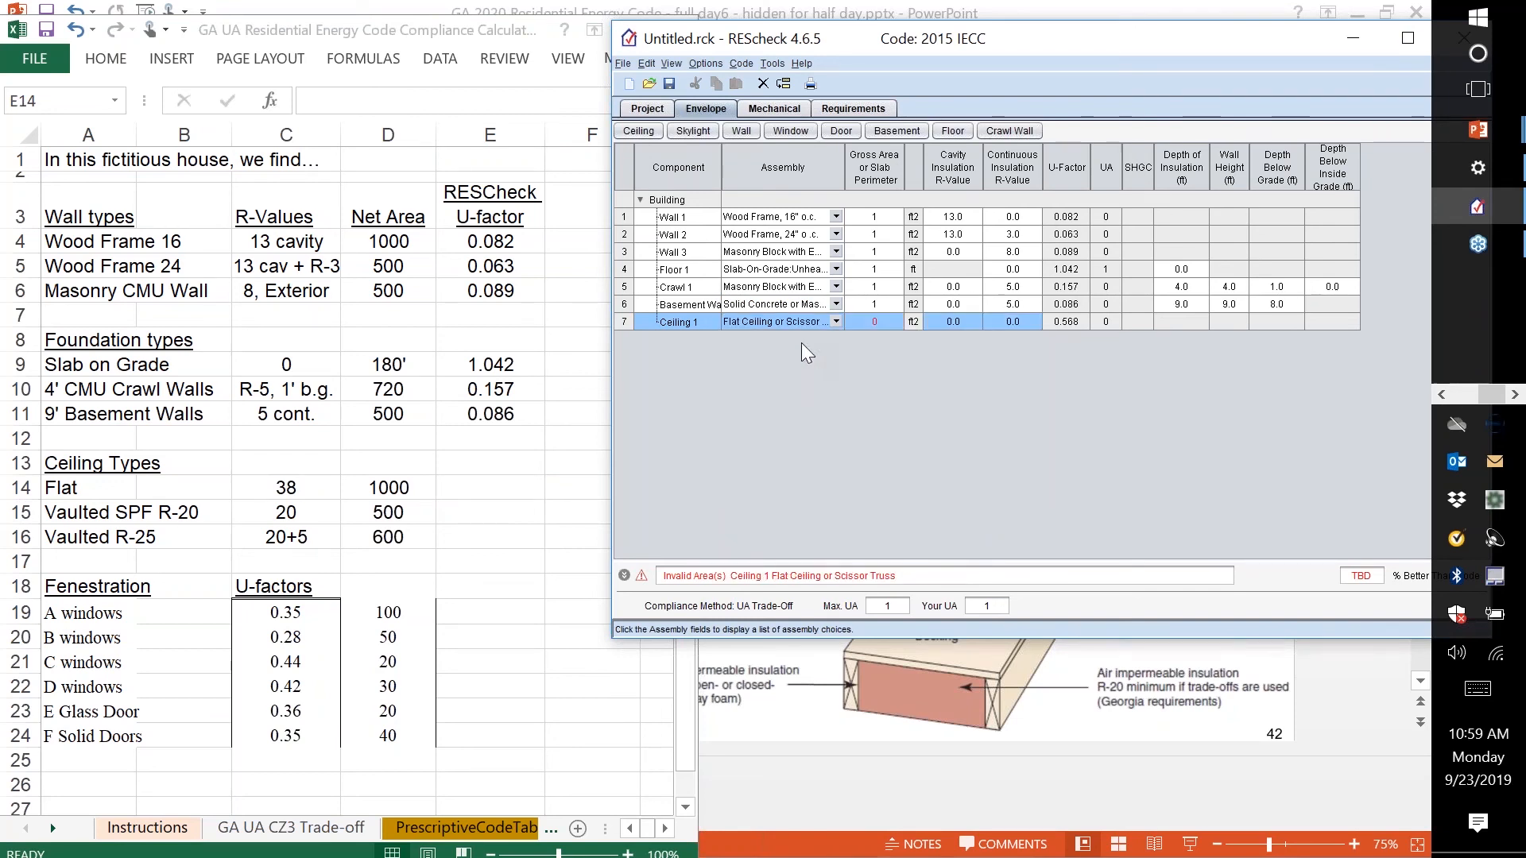
pyautogui.click(884, 323)
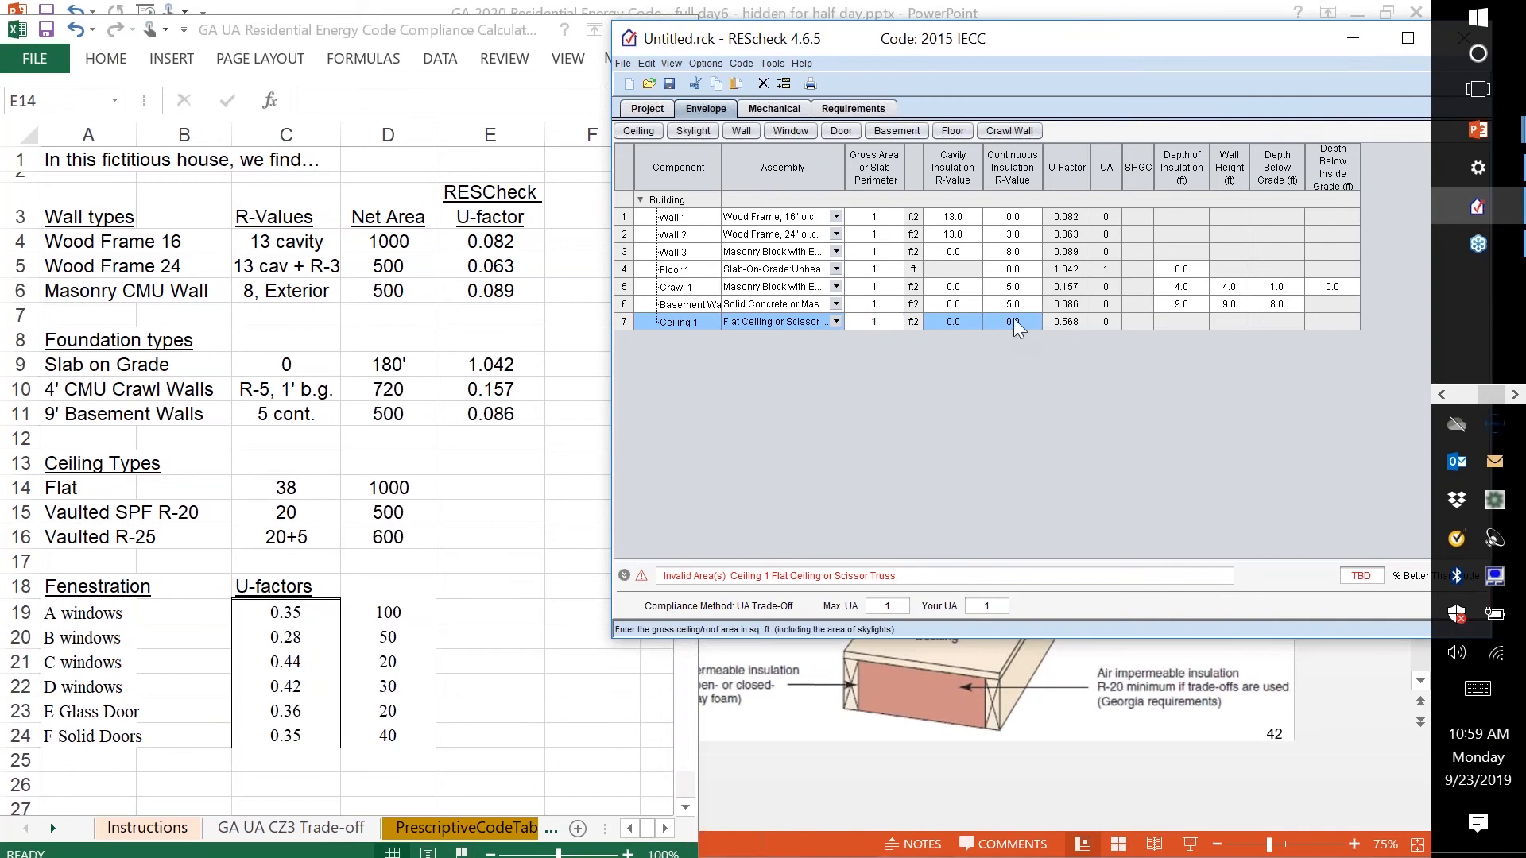
pyautogui.click(955, 322)
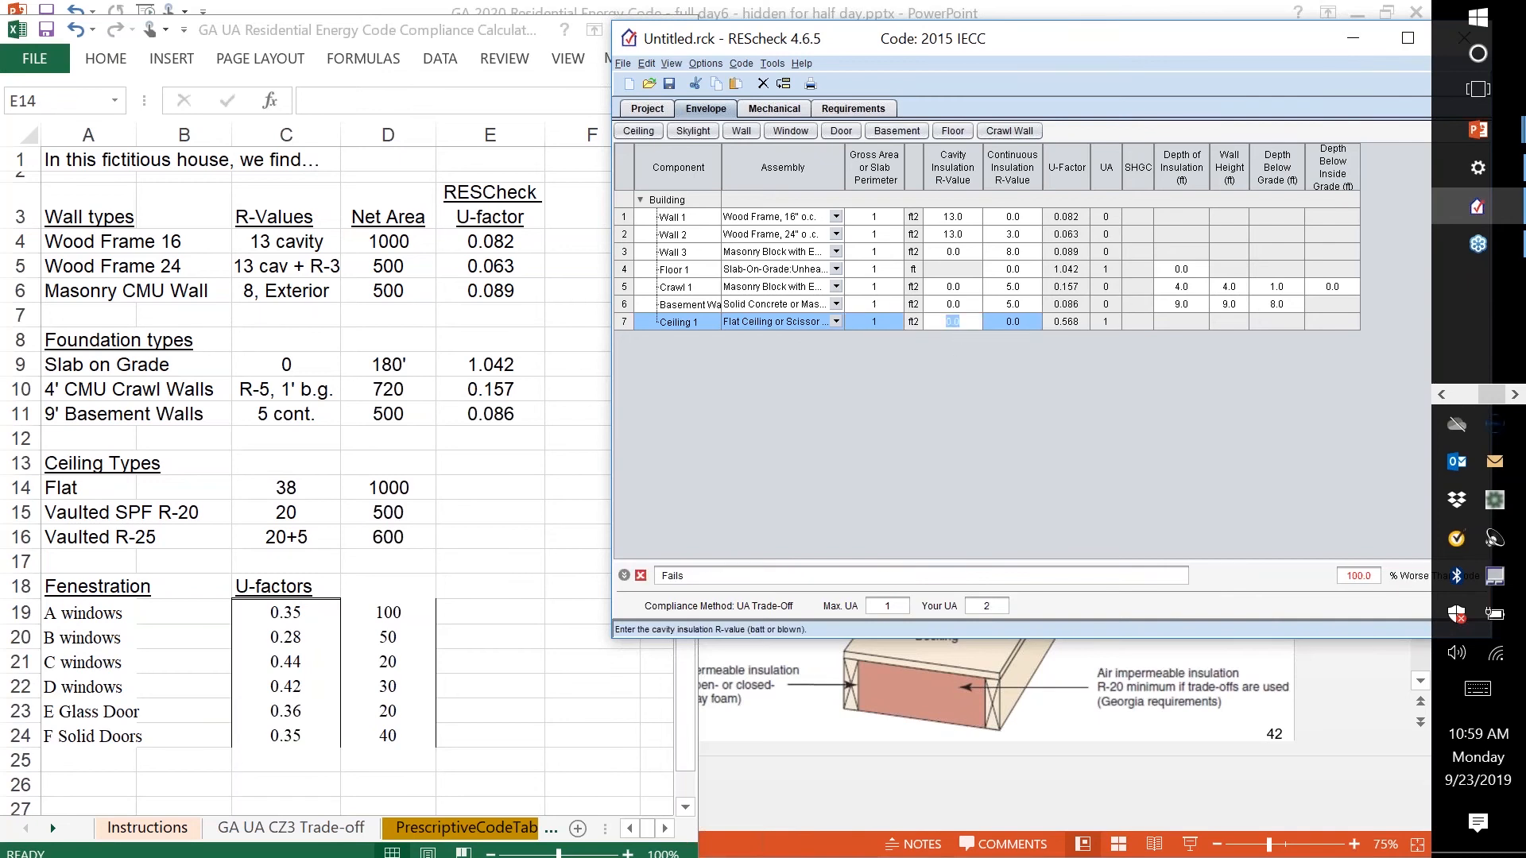
pyautogui.write('38')
pyautogui.press('Tab')
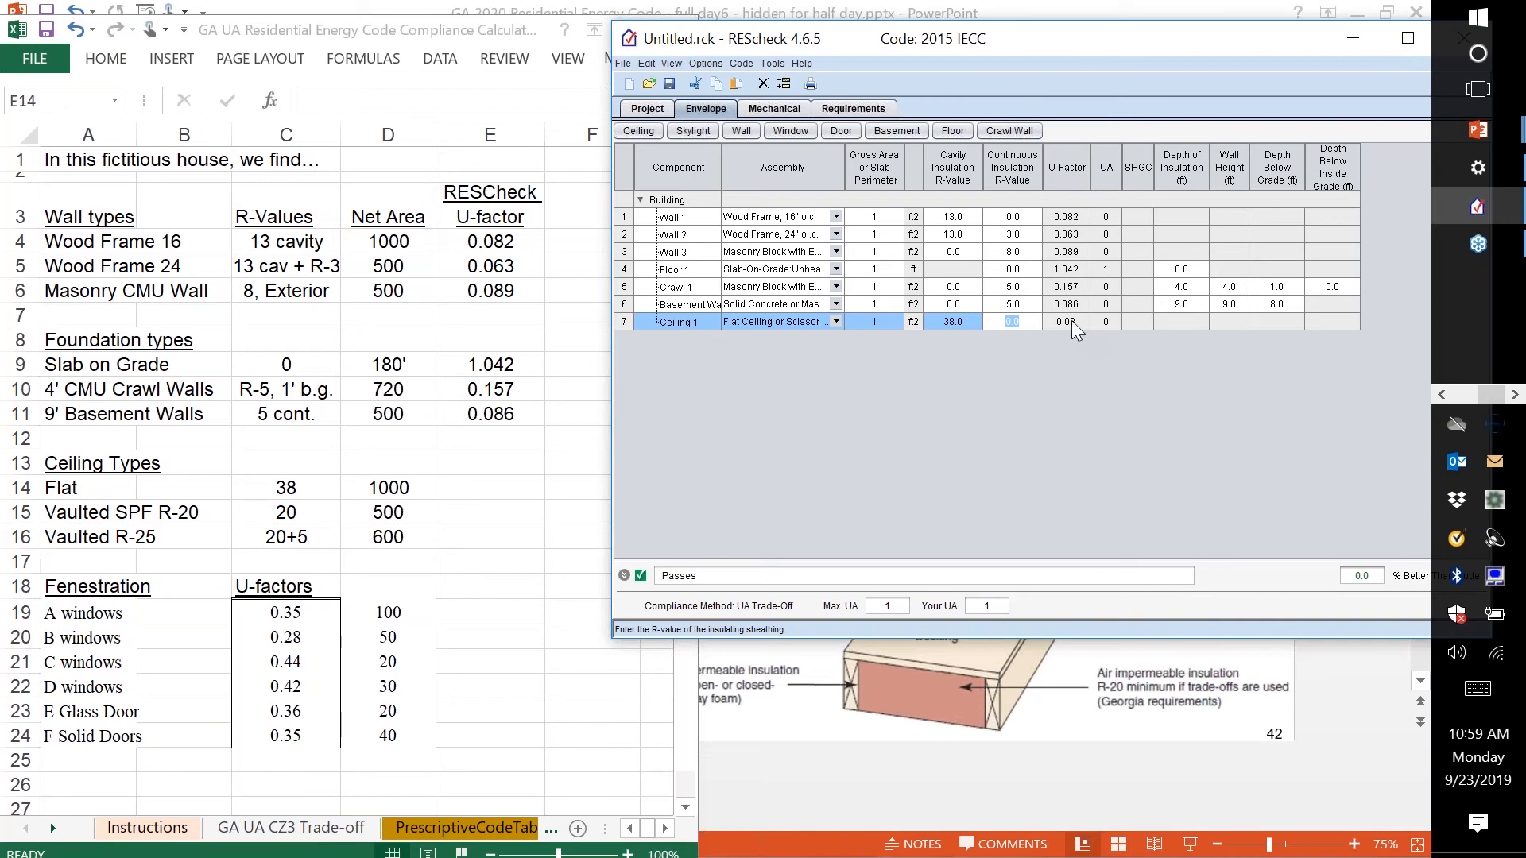
# - Switch to the Excel workbook and enter .030 in E14 as the flat ceiling's U-factor
pyautogui.click(493, 489)
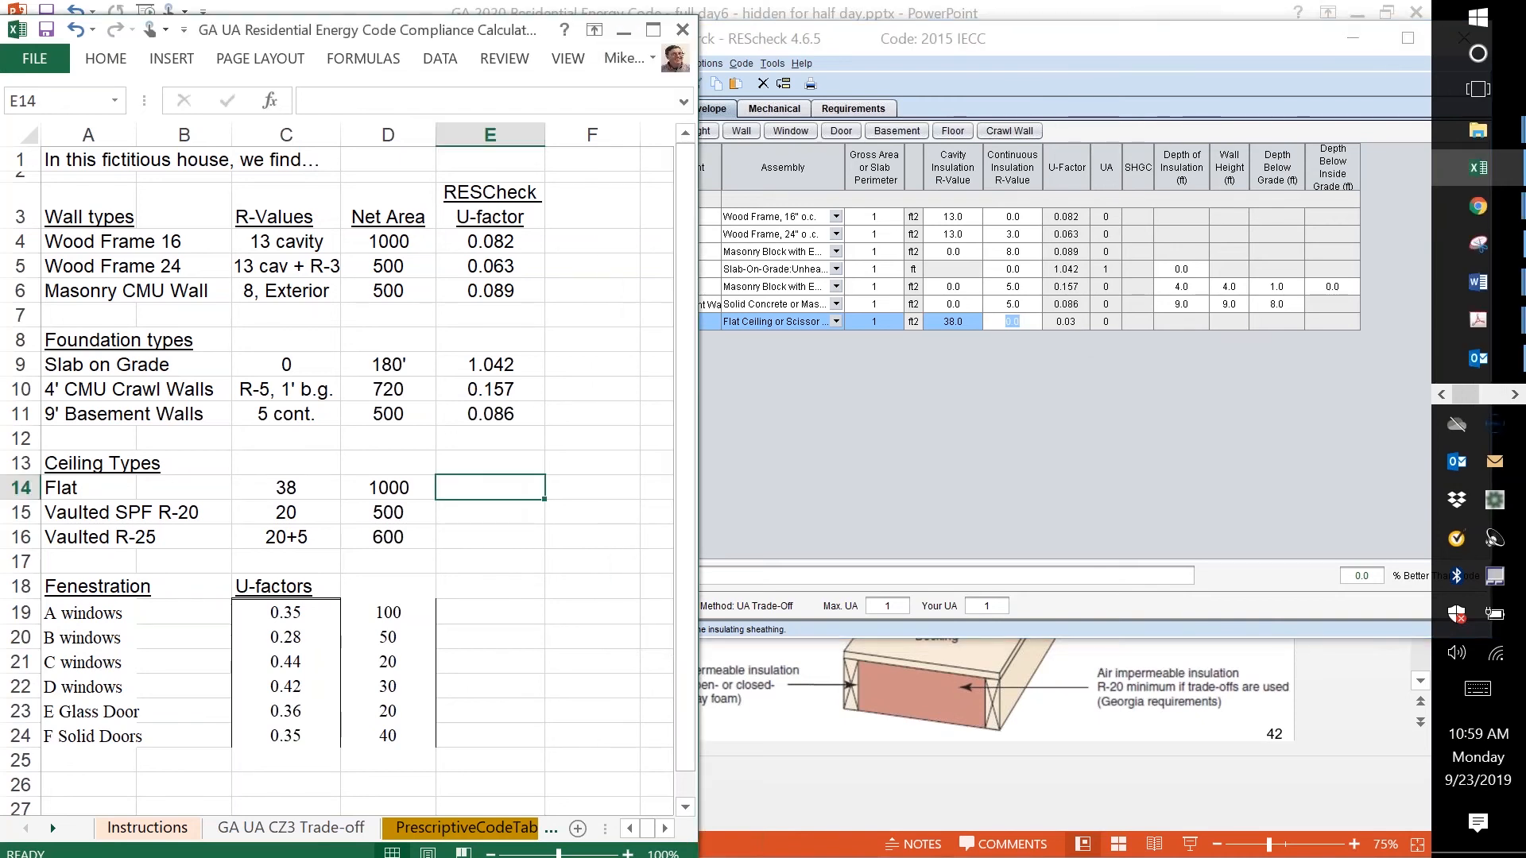
pyautogui.write('.030')
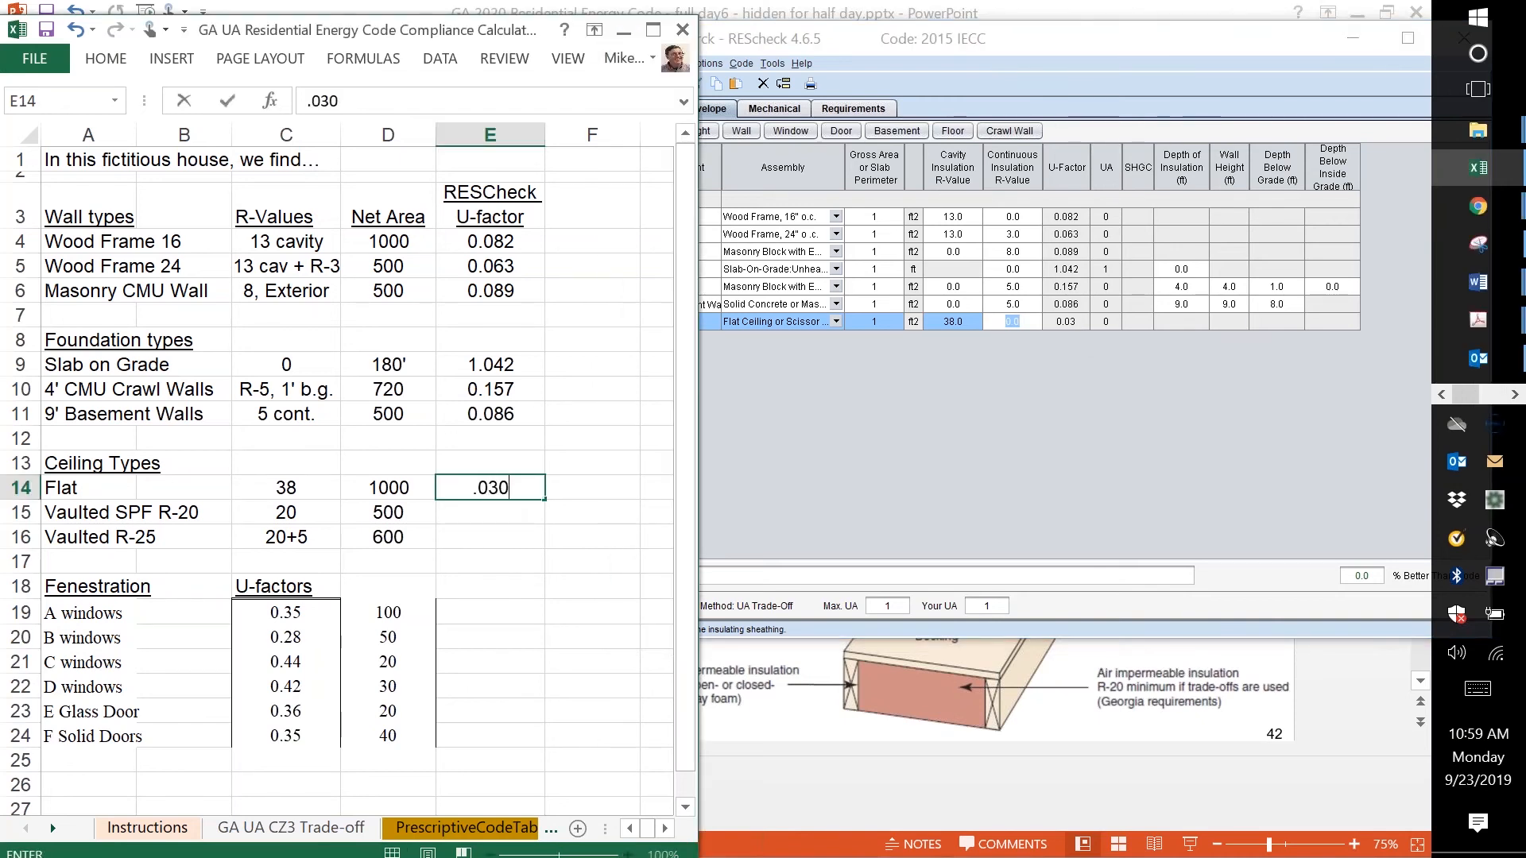
pyautogui.press('Return')
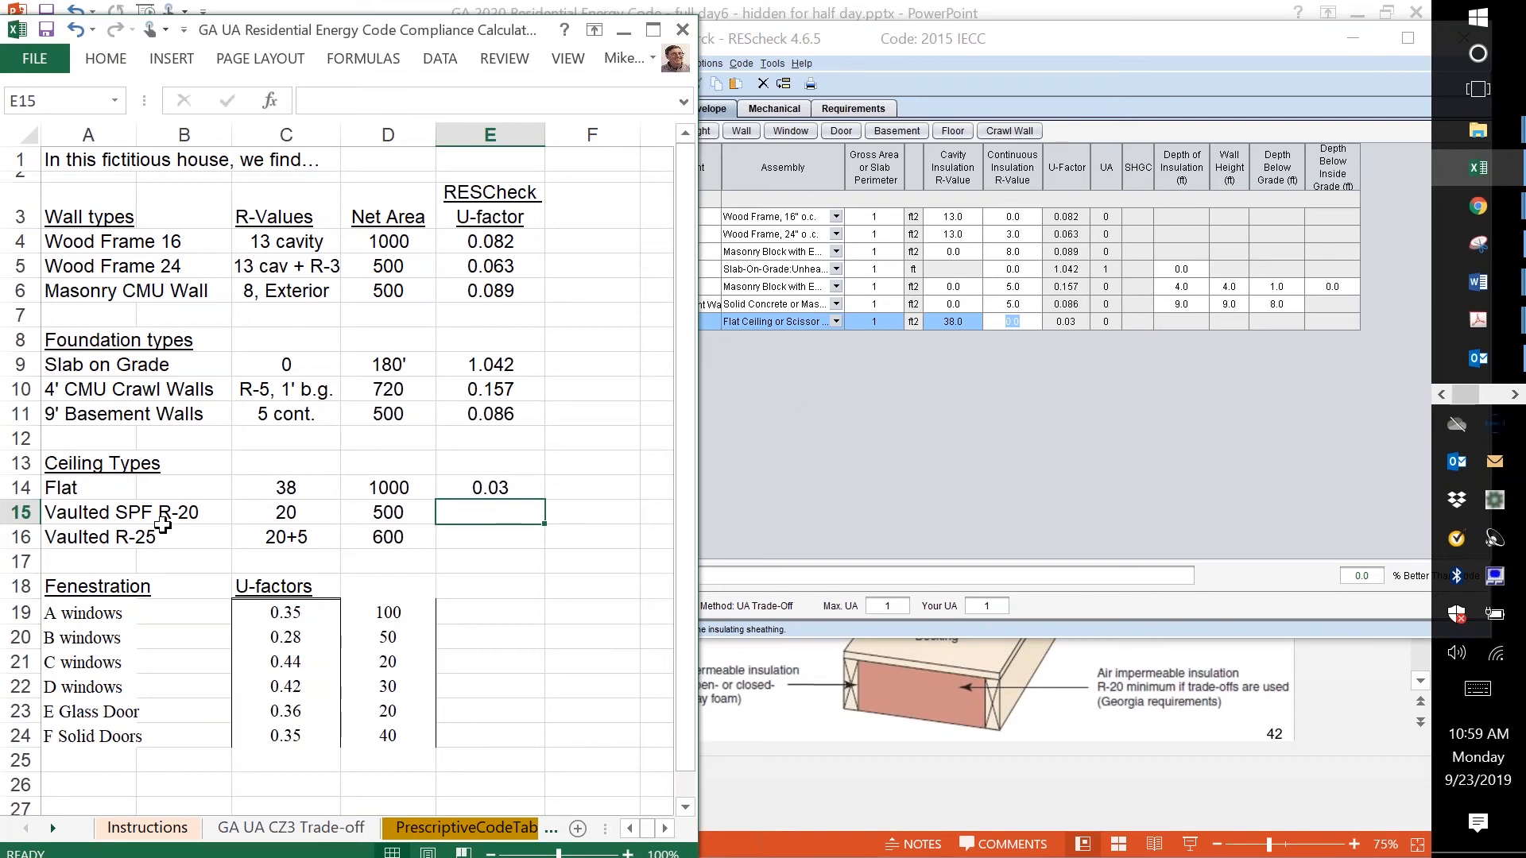
# - In REScheck, add a Cathedral Ceiling with 1 ft2 gross area and R-20 cavity insulation
pyautogui.click(884, 369)
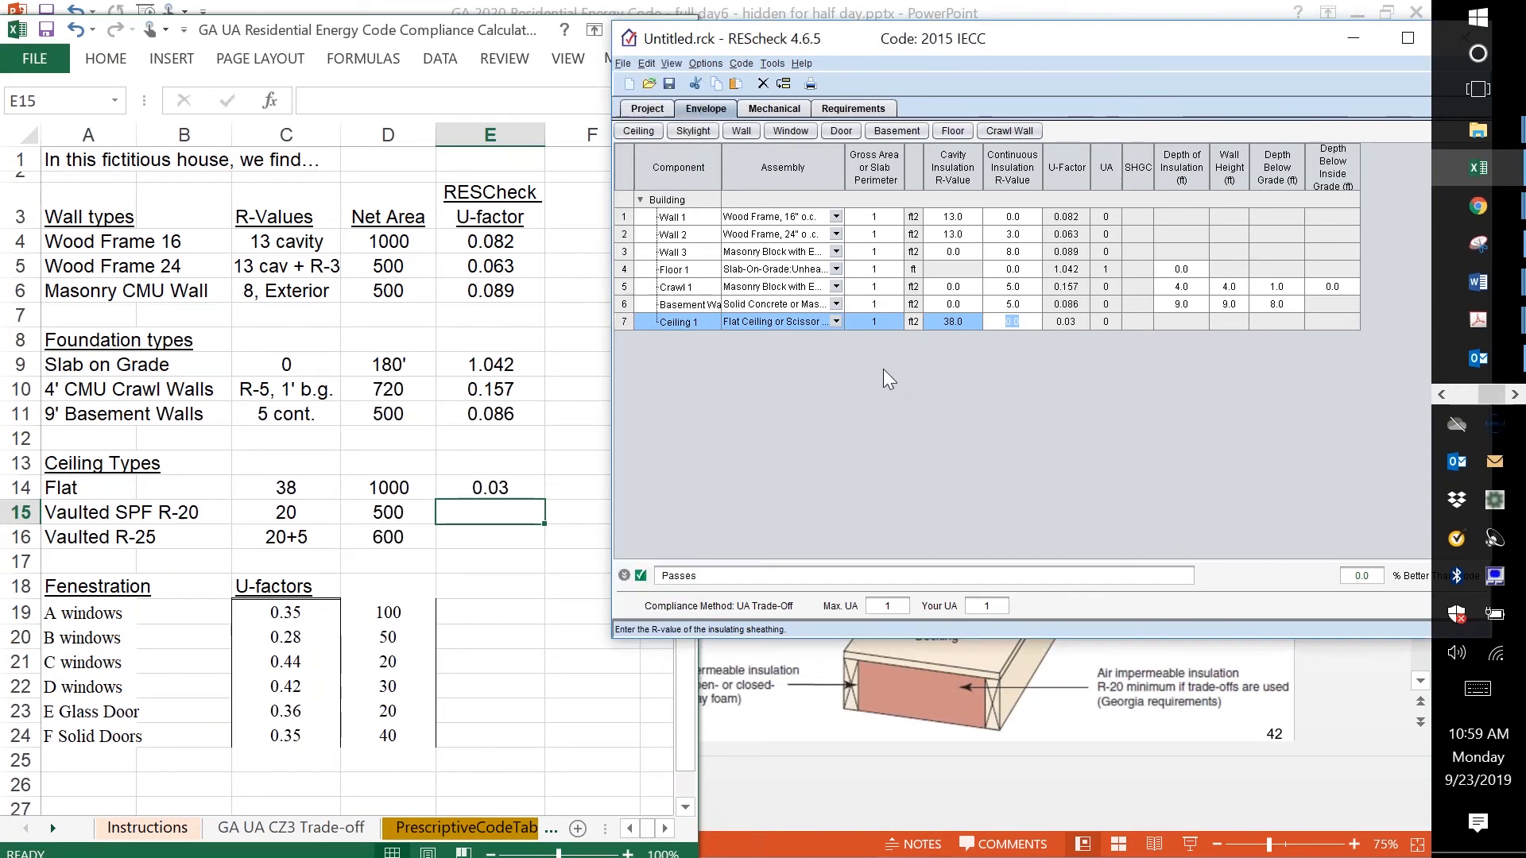
pyautogui.click(638, 130)
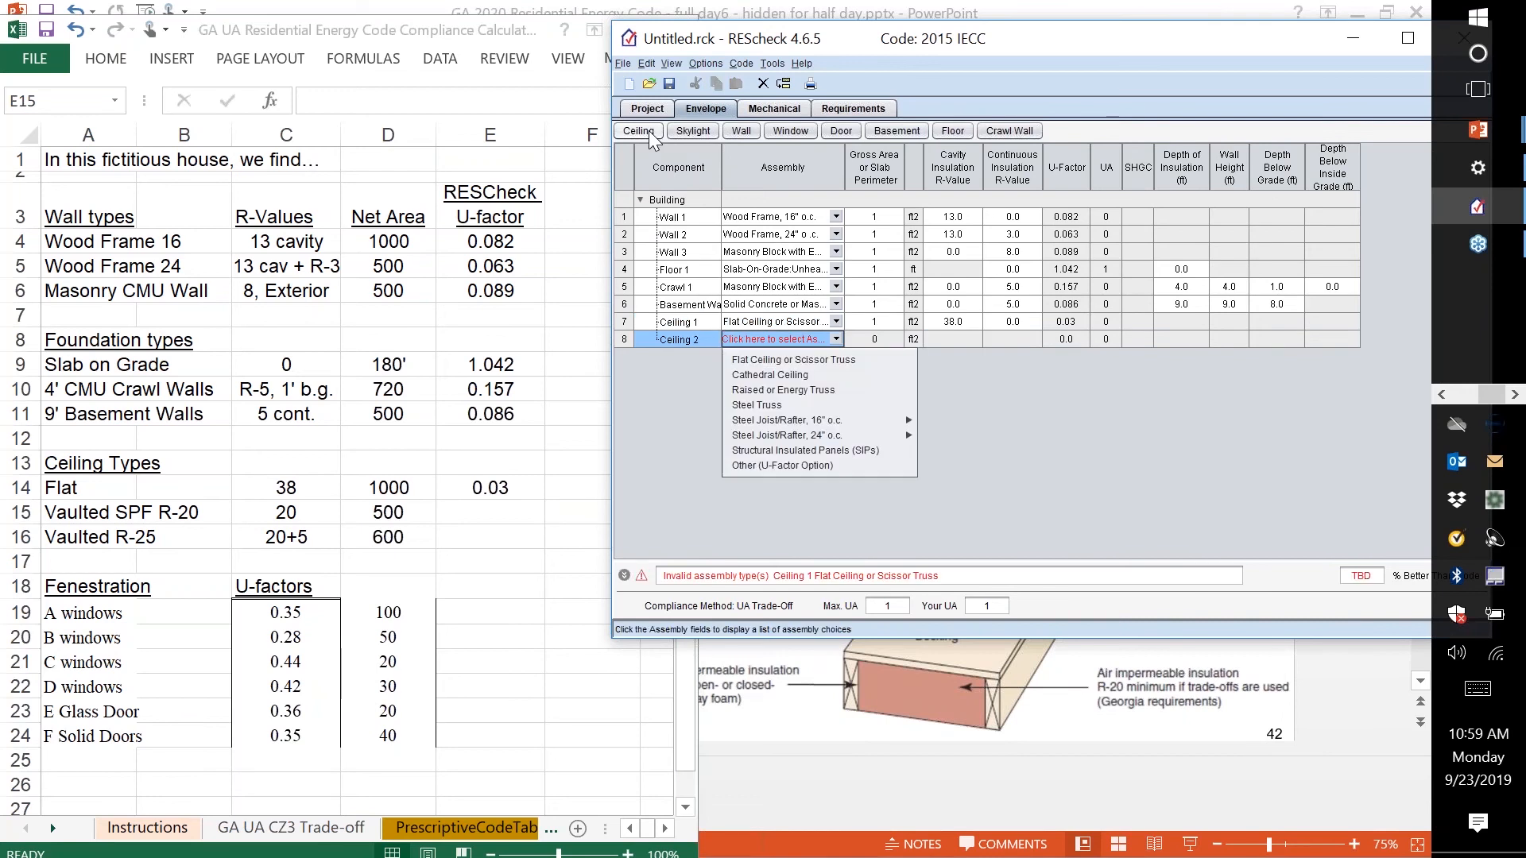
pyautogui.click(826, 375)
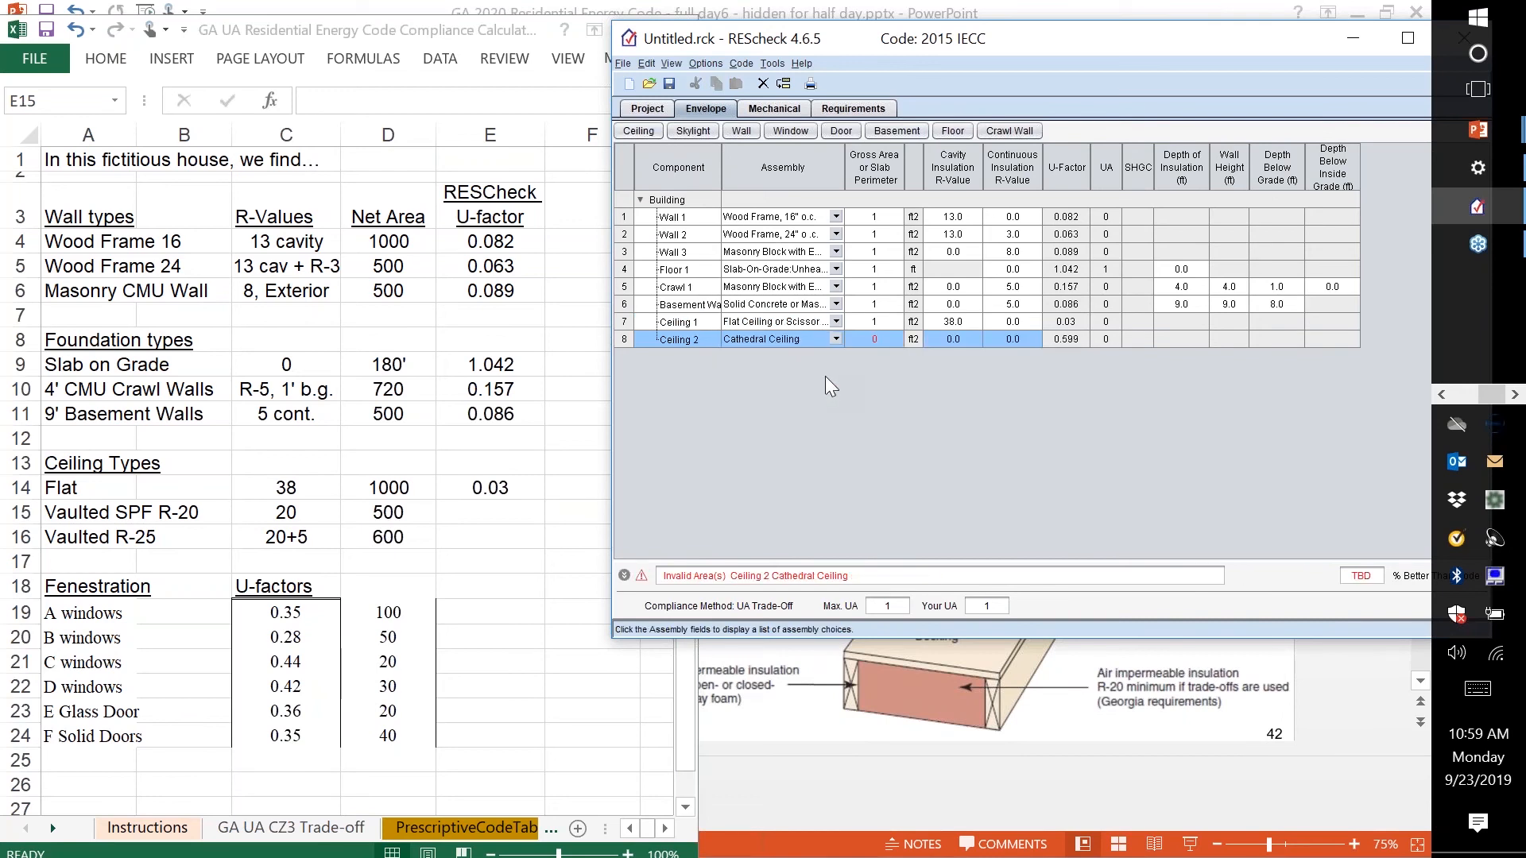
pyautogui.click(879, 336)
pyautogui.write('1')
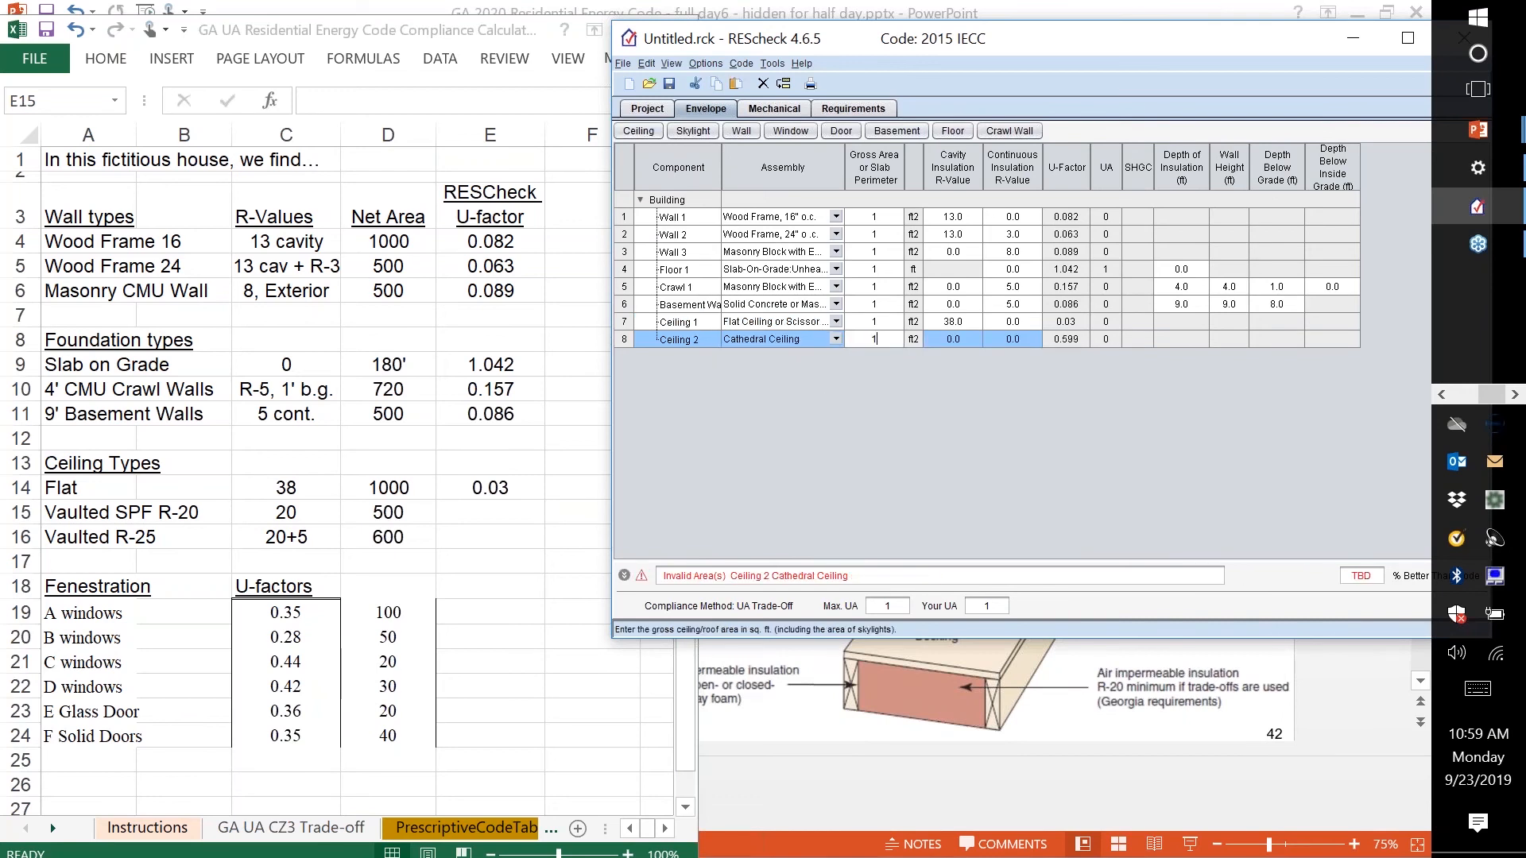
pyautogui.click(960, 336)
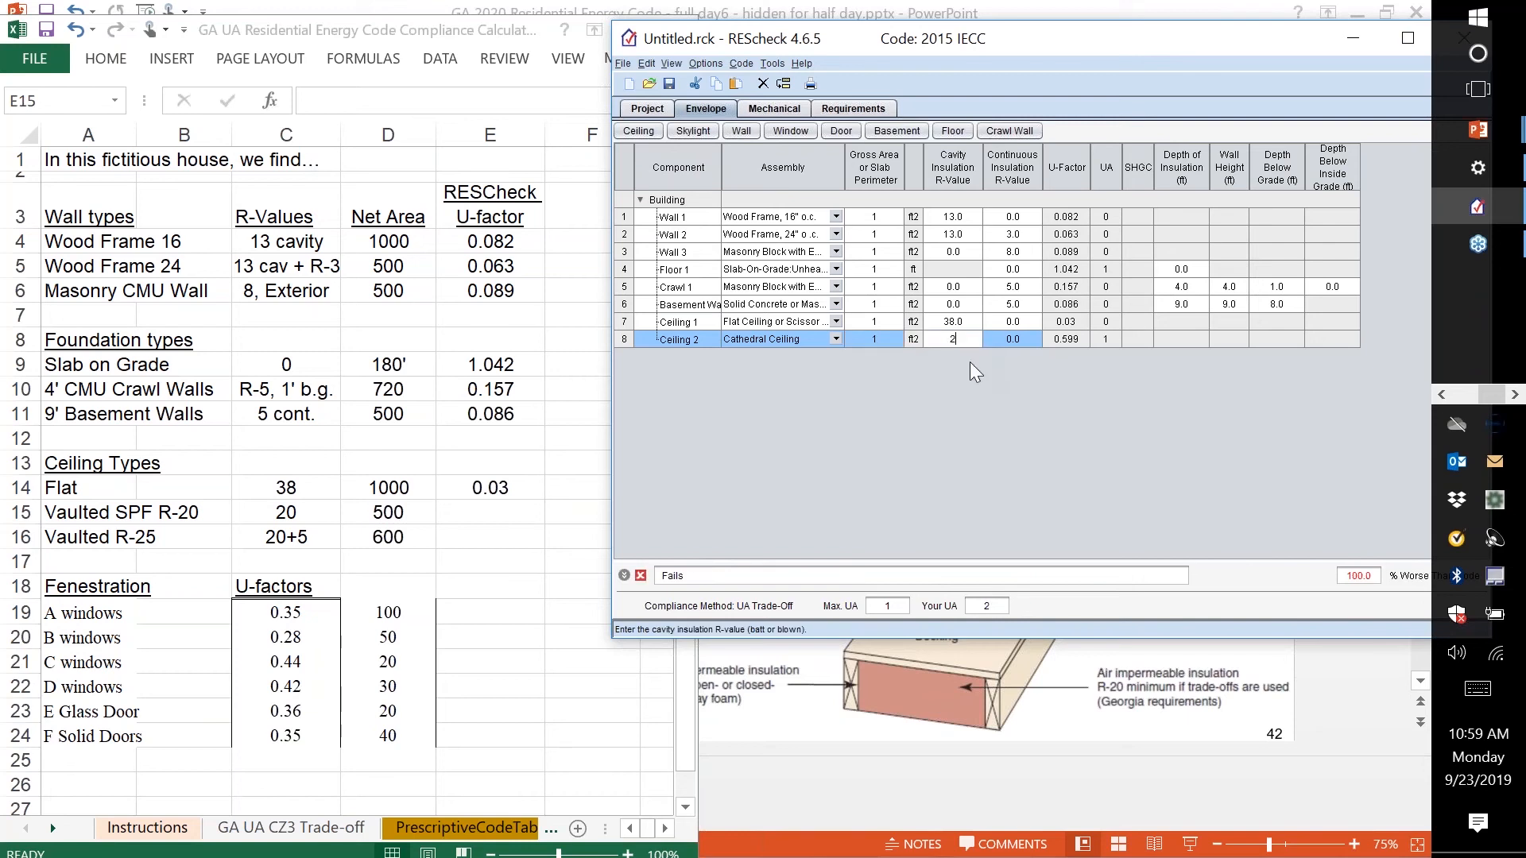
pyautogui.press('Tab')
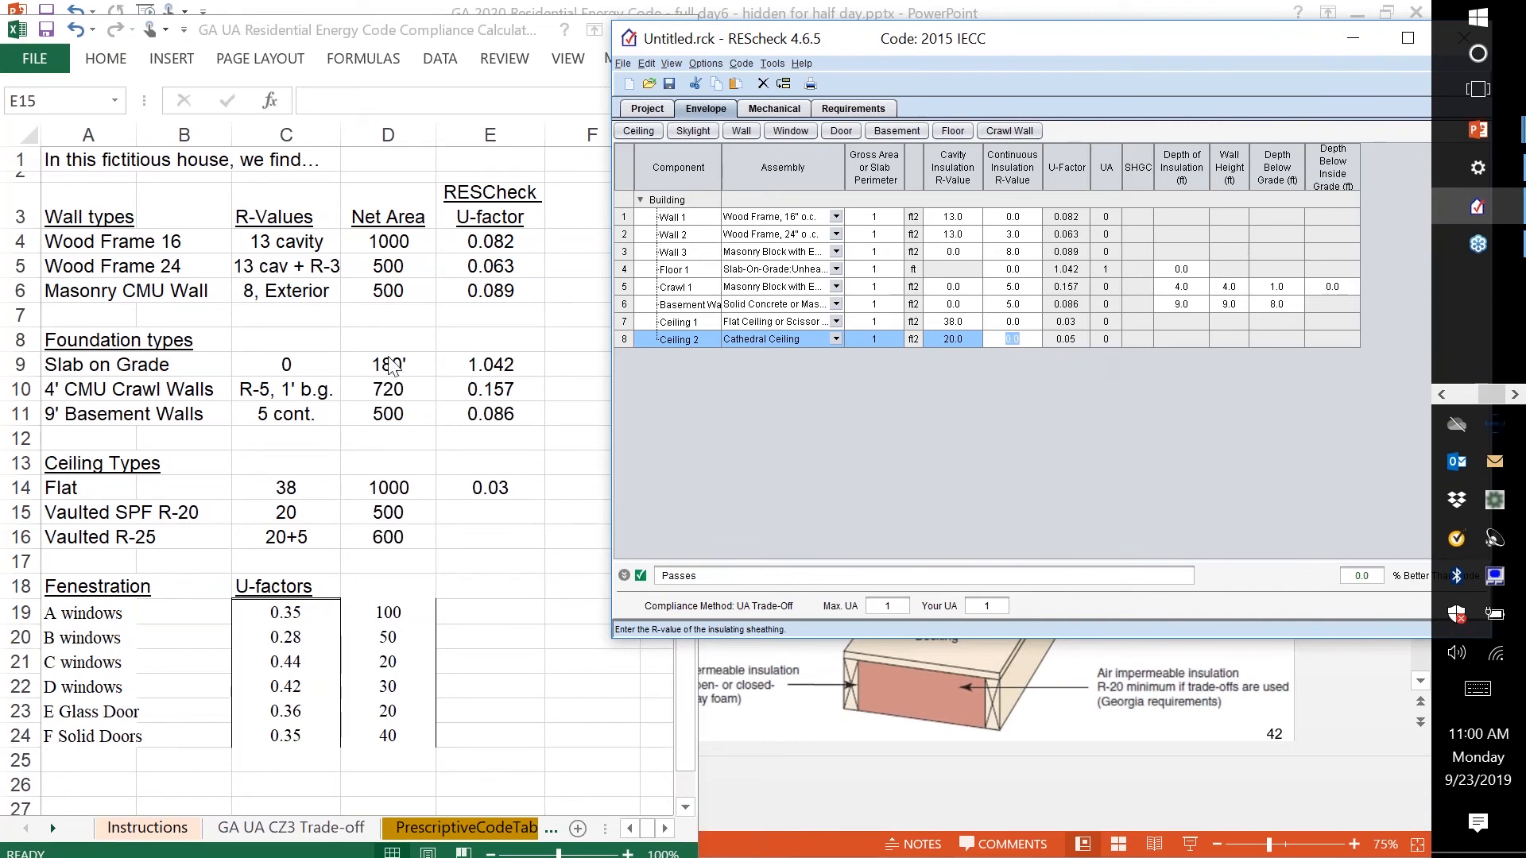
# - Switch to the Excel workbook and enter .05 in E15 as the Vaulted SPF R-20 ceiling's U-factor
pyautogui.click(478, 521)
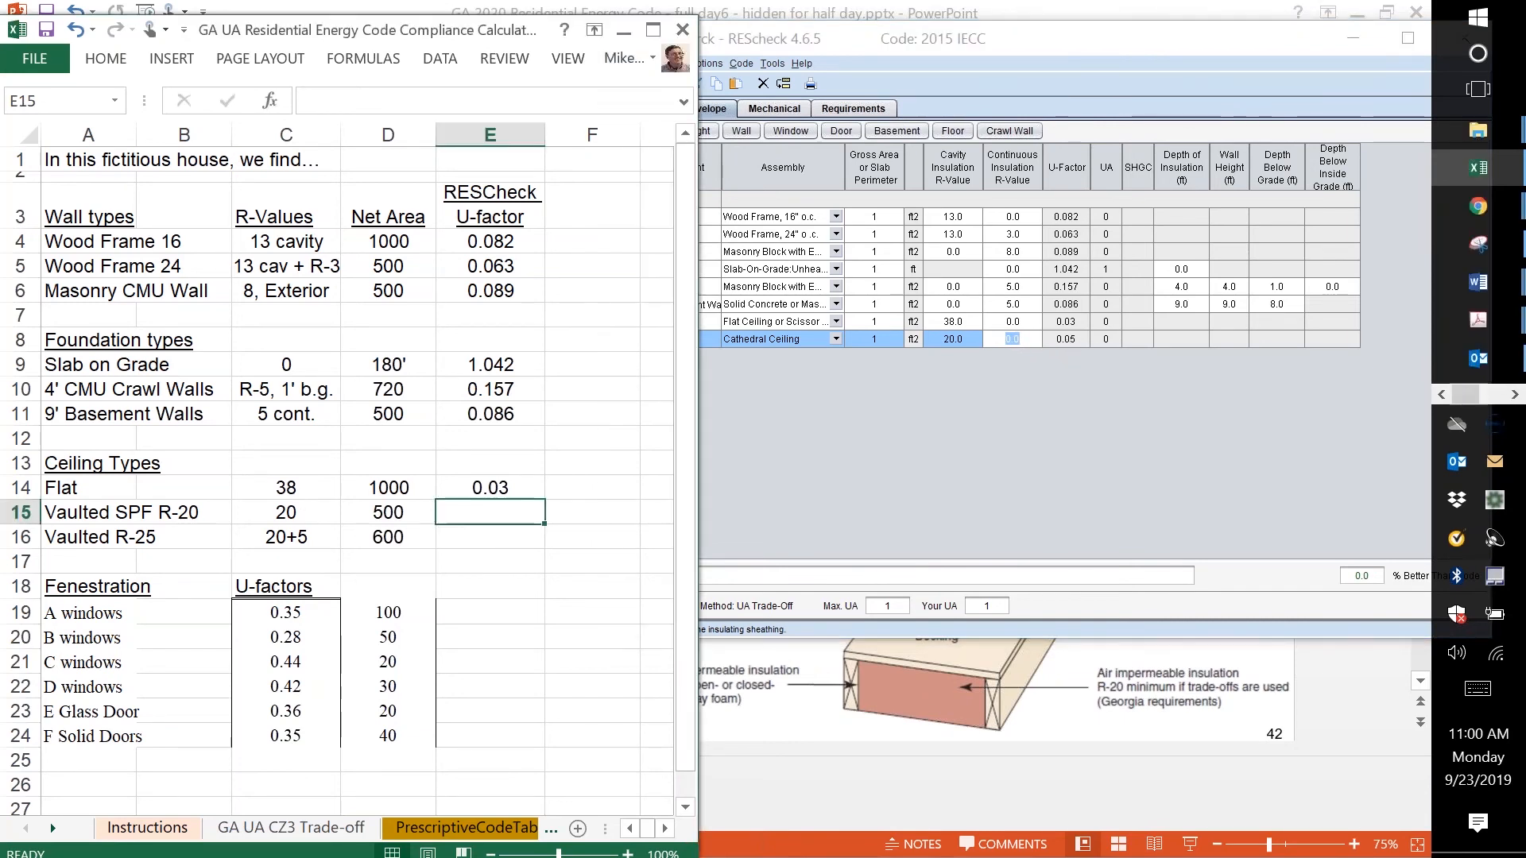
pyautogui.write('.05')
pyautogui.press('Return')
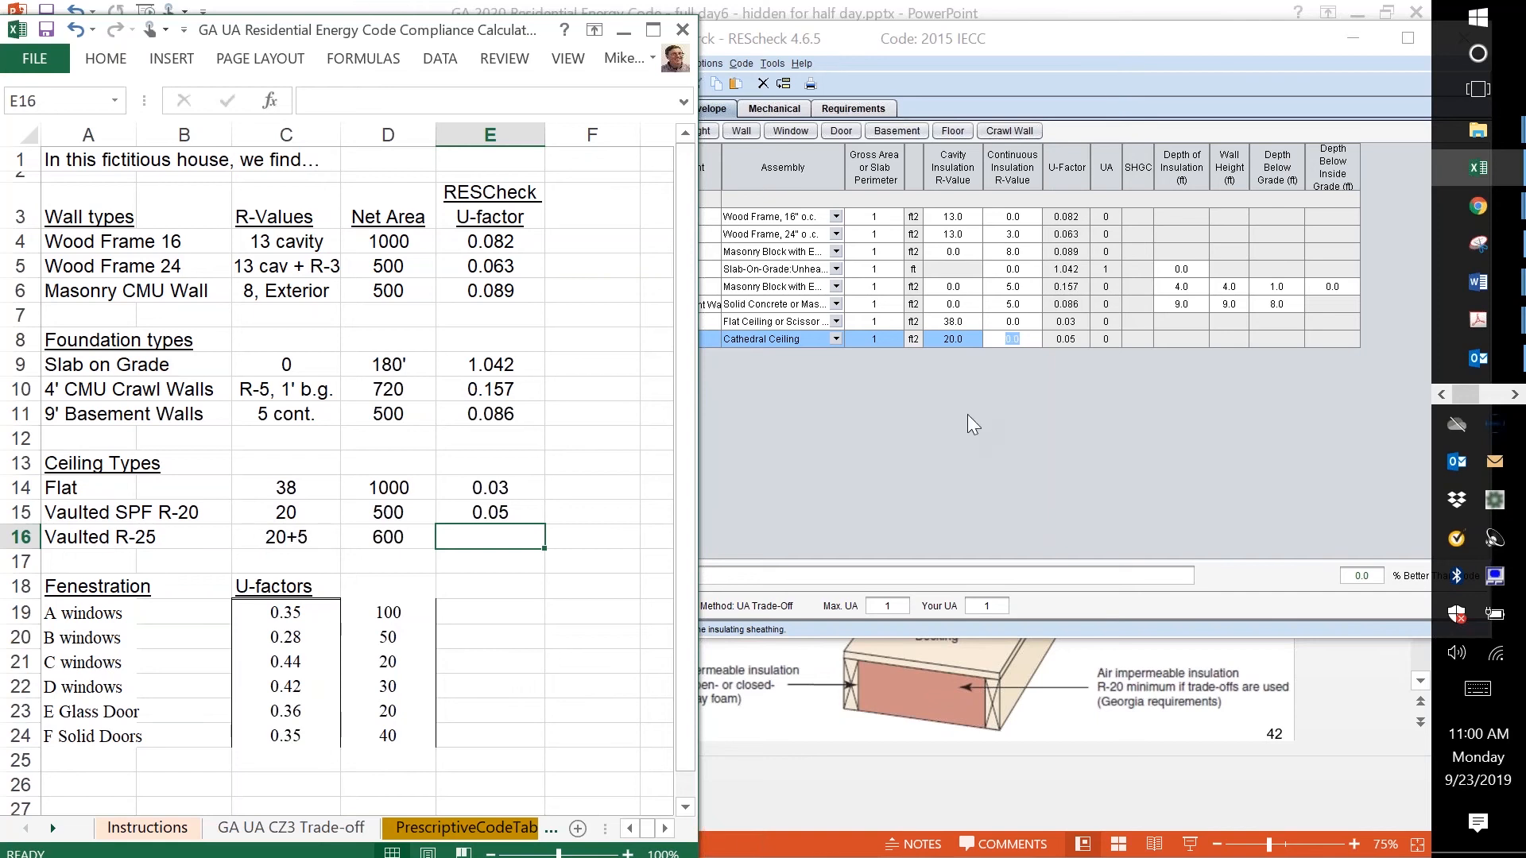
# - In REScheck, add another Cathedral Ceiling with a gross area of 600 ft2
pyautogui.click(826, 119)
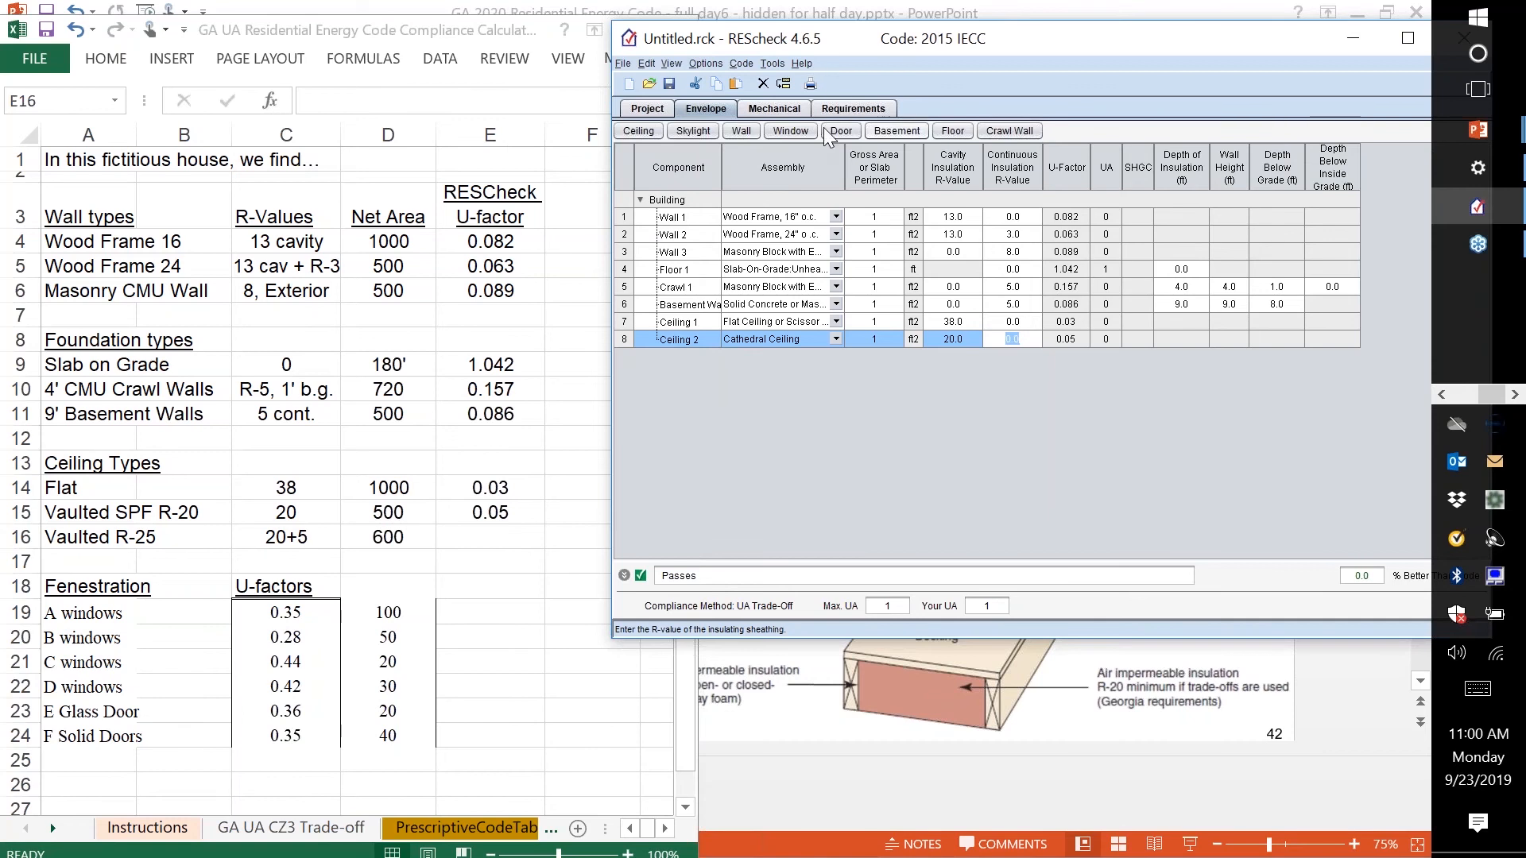
pyautogui.click(637, 131)
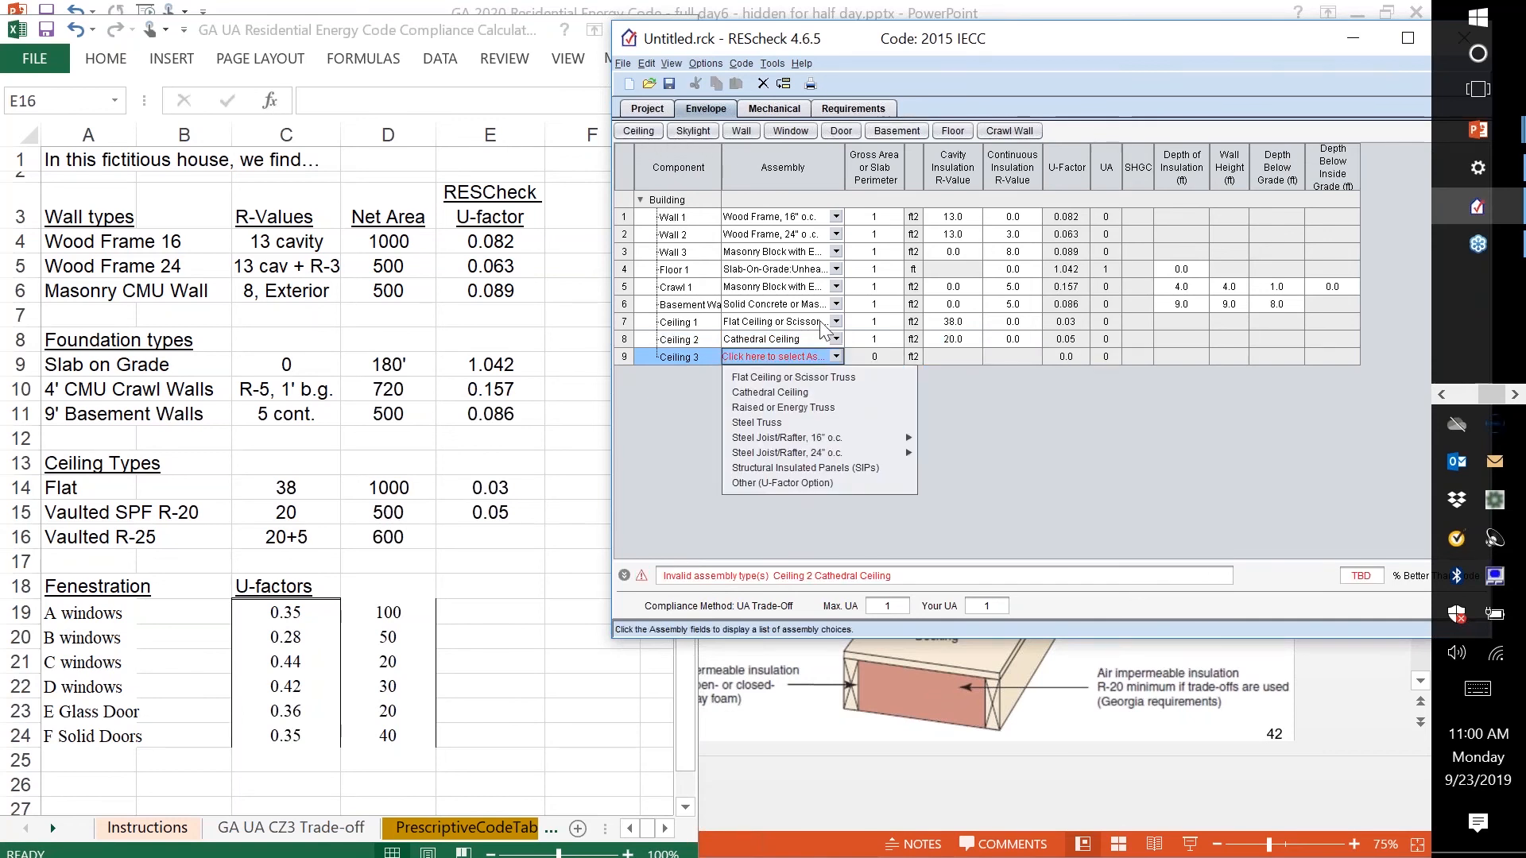
pyautogui.click(825, 394)
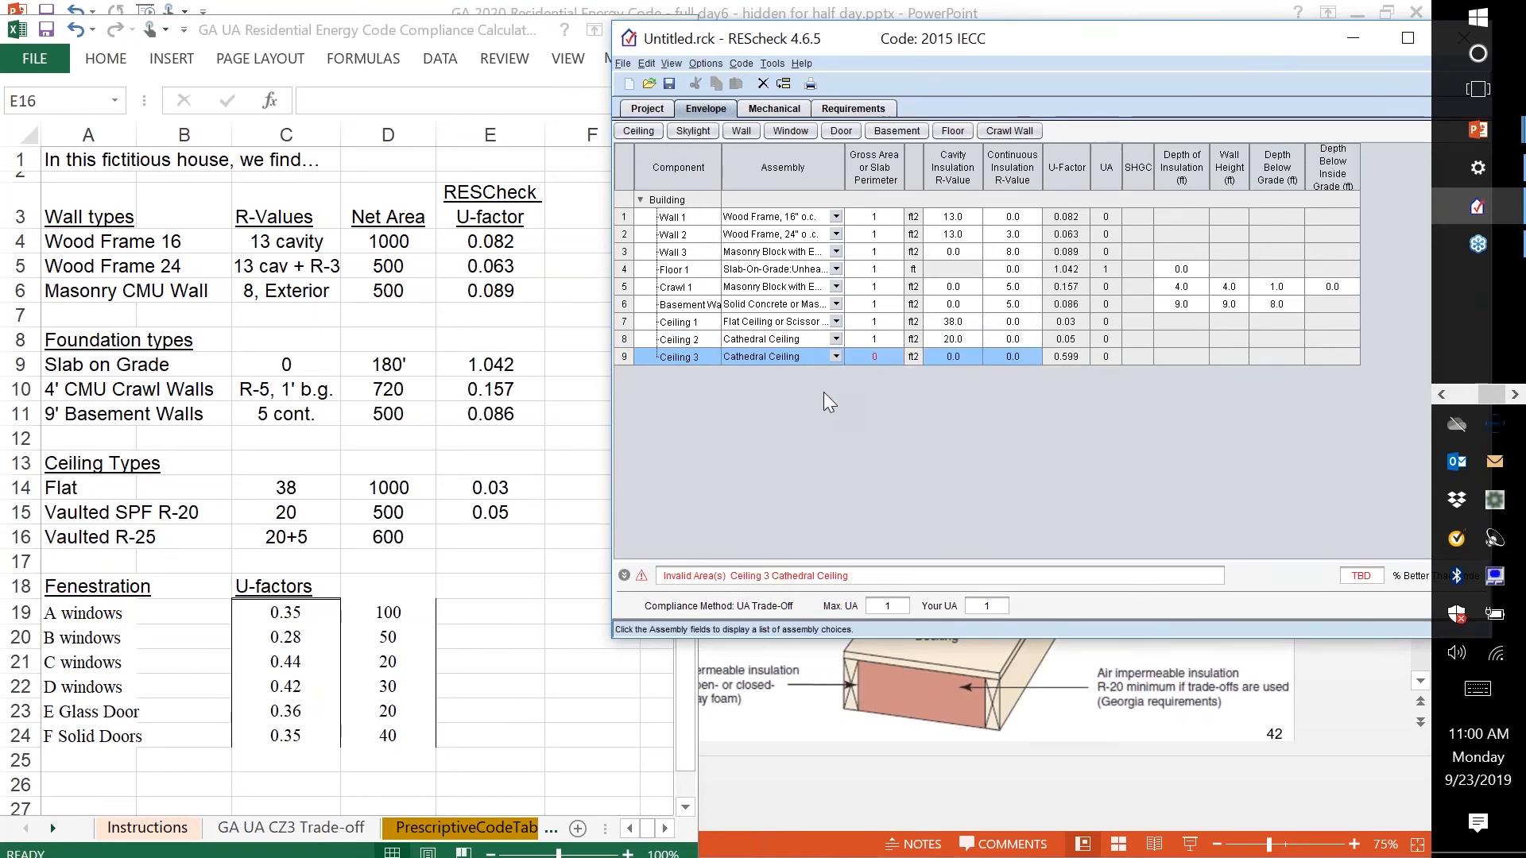
pyautogui.click(882, 360)
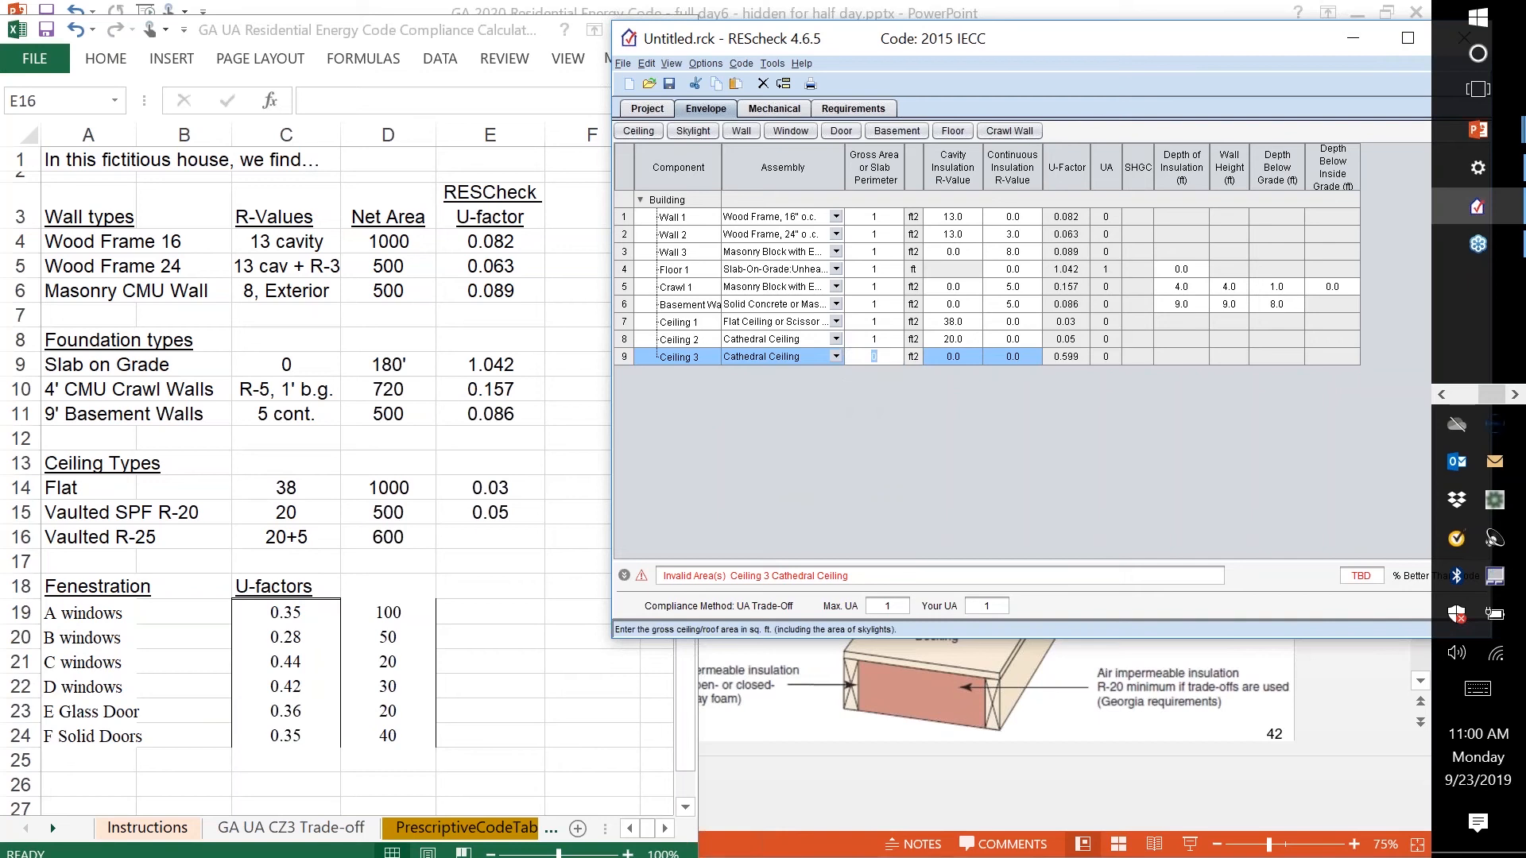
pyautogui.write('600')
# - Set the gross area of the R-20 cathedral ceiling to 500 ft2 and of the flat ceiling to 1000 ft2
pyautogui.click(877, 339)
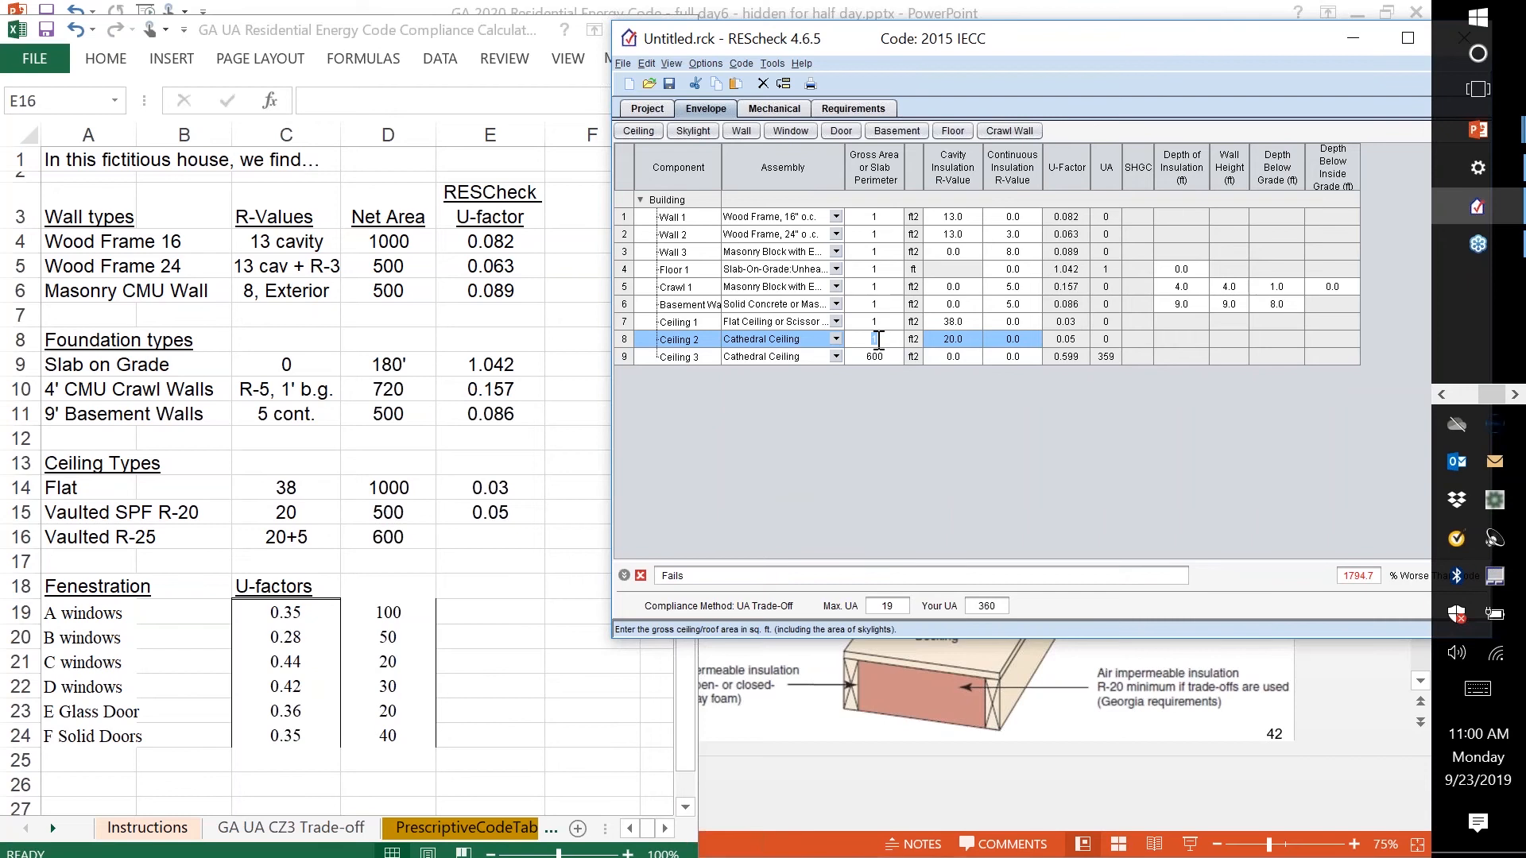
pyautogui.write('500')
pyautogui.click(883, 321)
pyautogui.write('100')
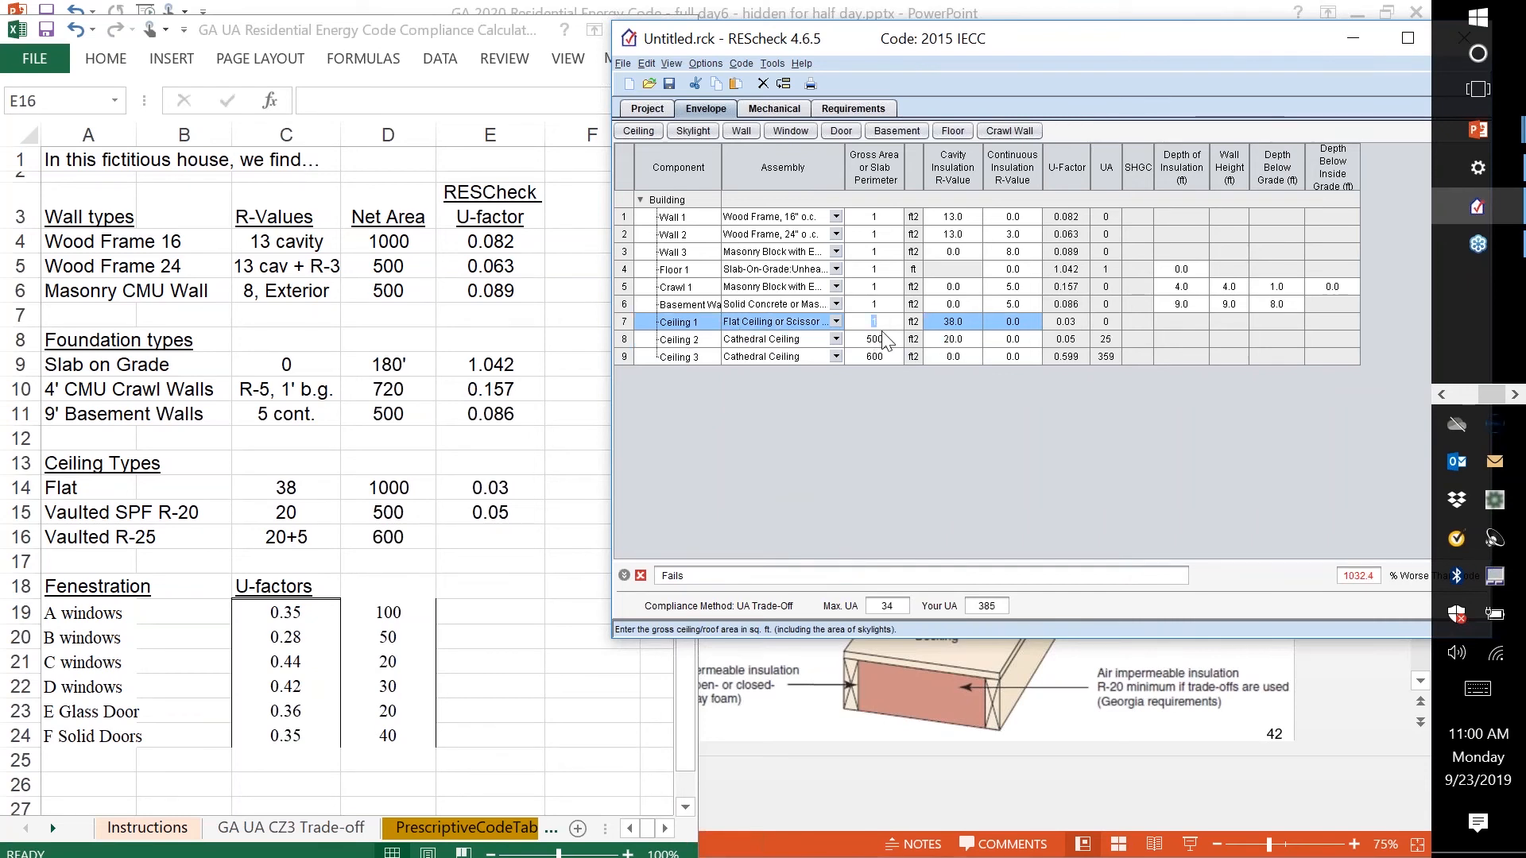
pyautogui.write('0')
pyautogui.press('Tab')
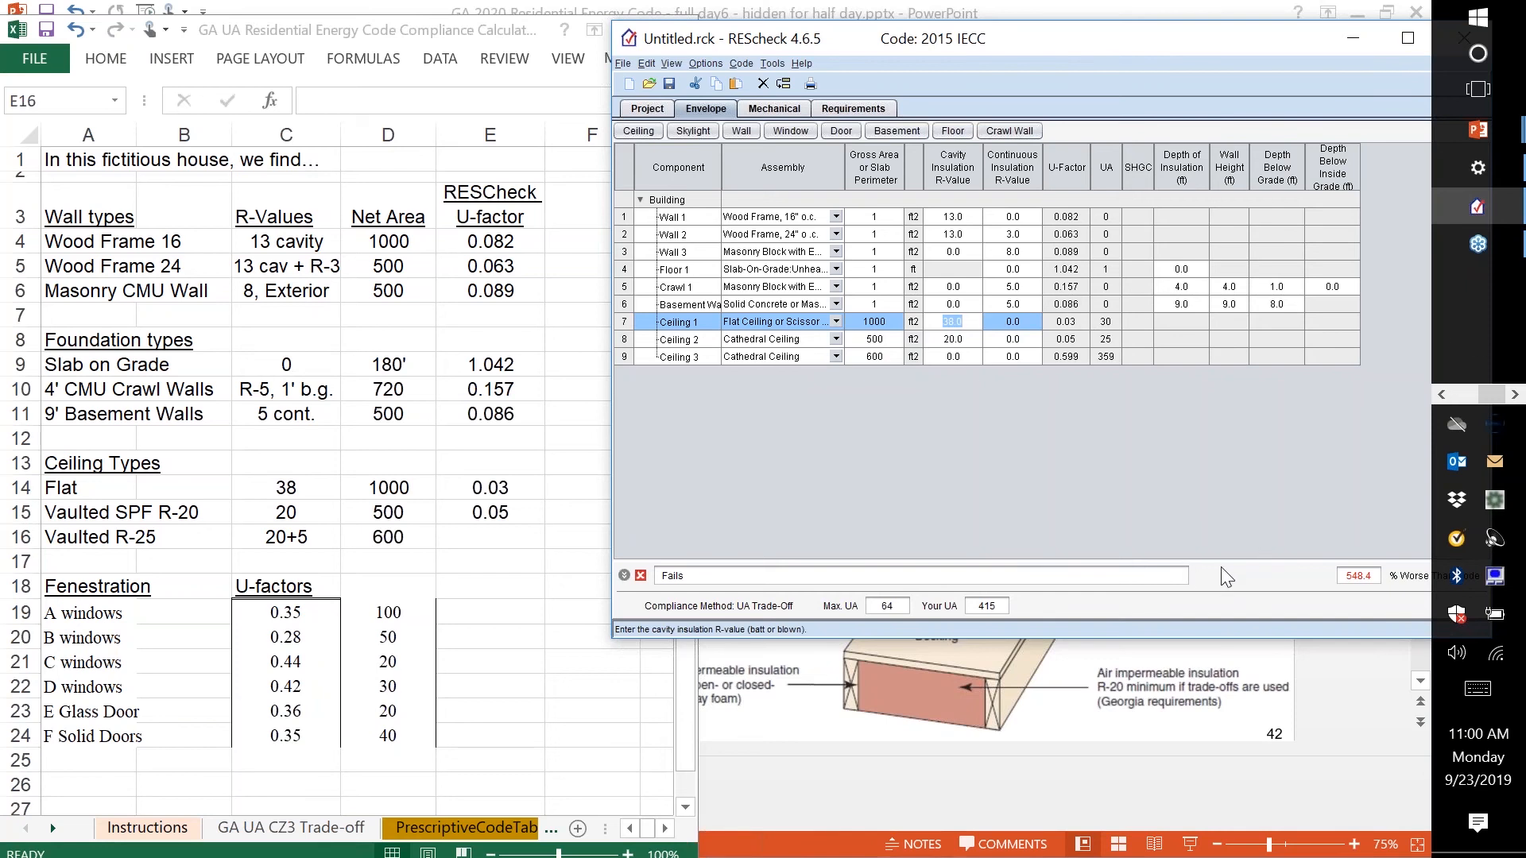
pyautogui.moveTo(1257, 41)
pyautogui.mouseDown()
pyautogui.moveTo(1070, 58)
pyautogui.moveTo(1267, 28)
pyautogui.mouseUp()
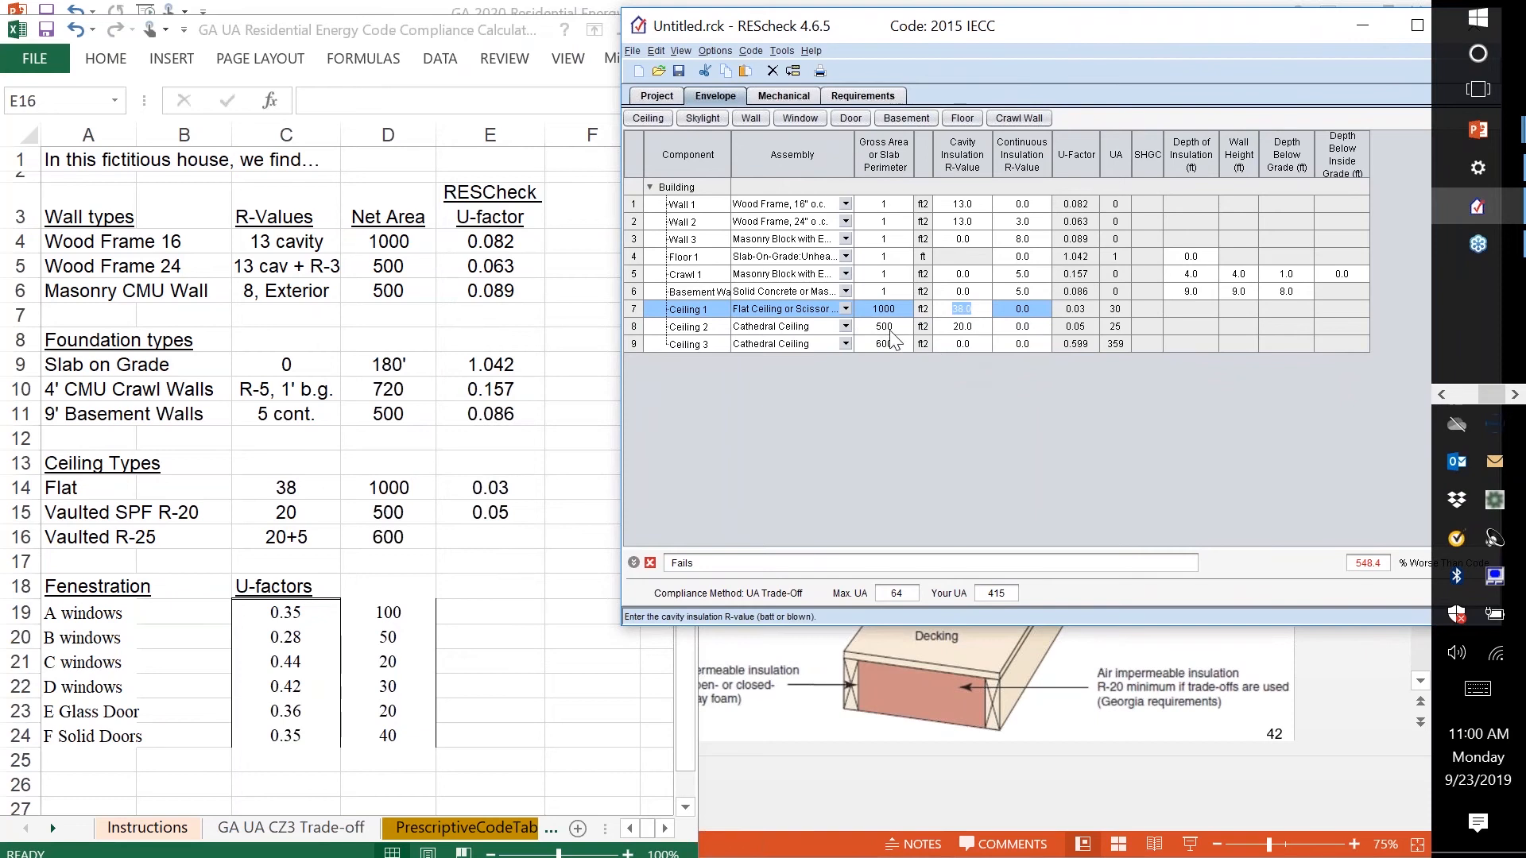
pyautogui.click(974, 343)
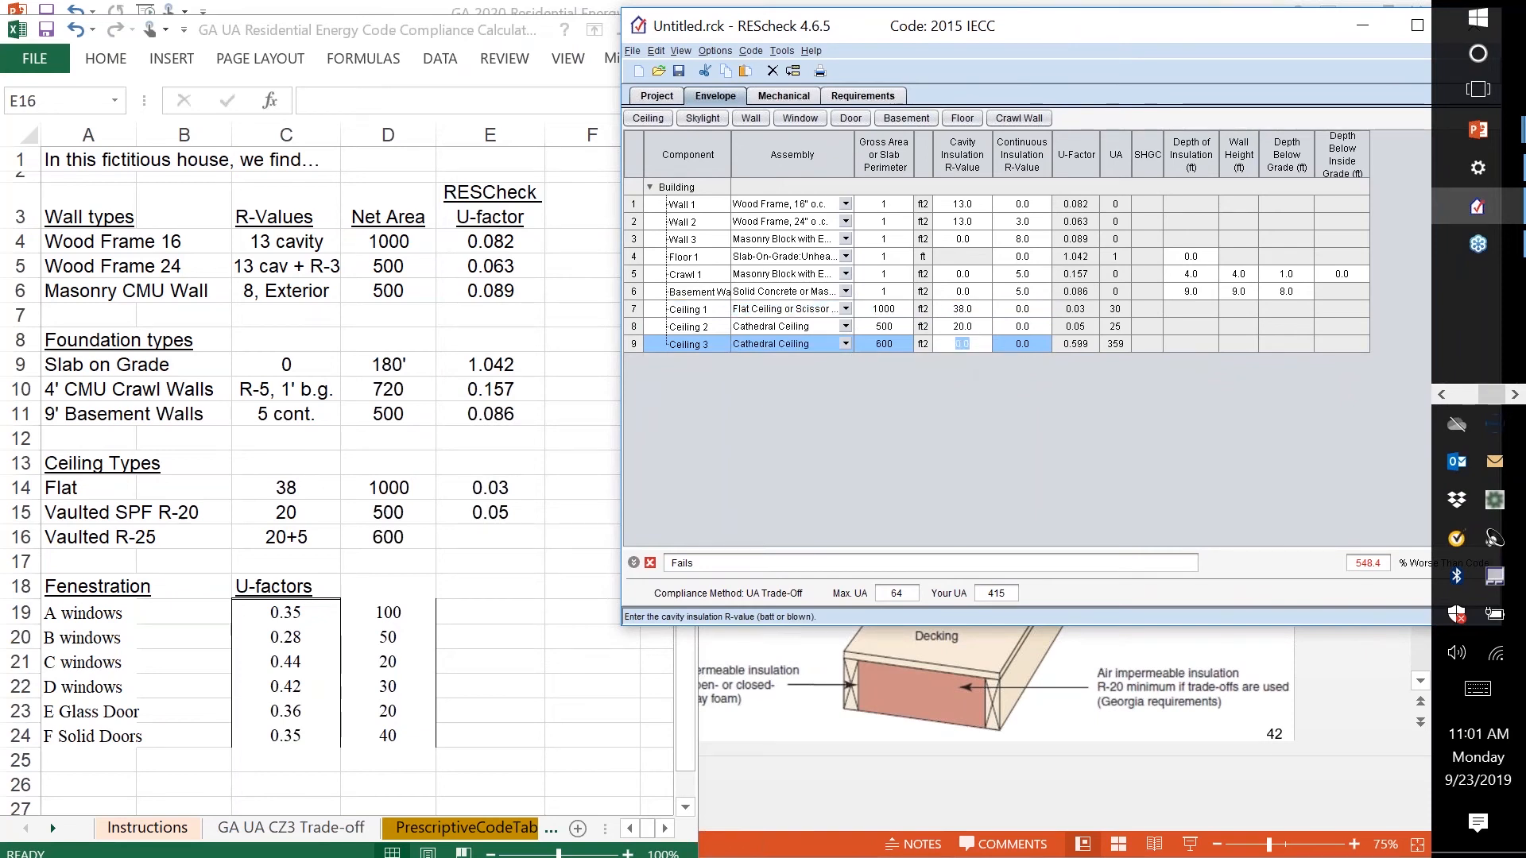
pyautogui.write('200')
pyautogui.click(1018, 343)
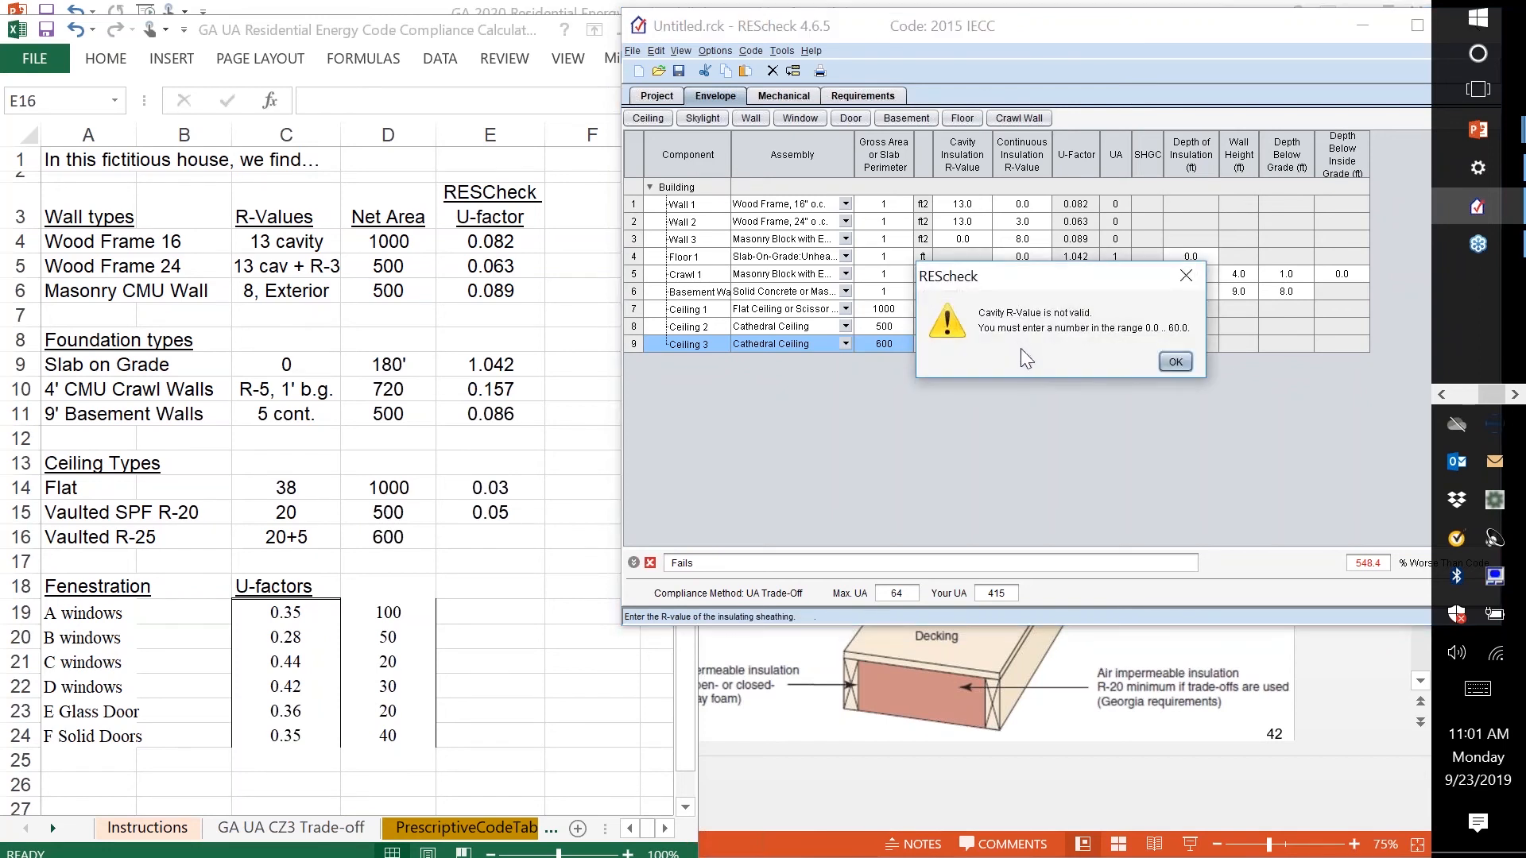
pyautogui.click(1175, 361)
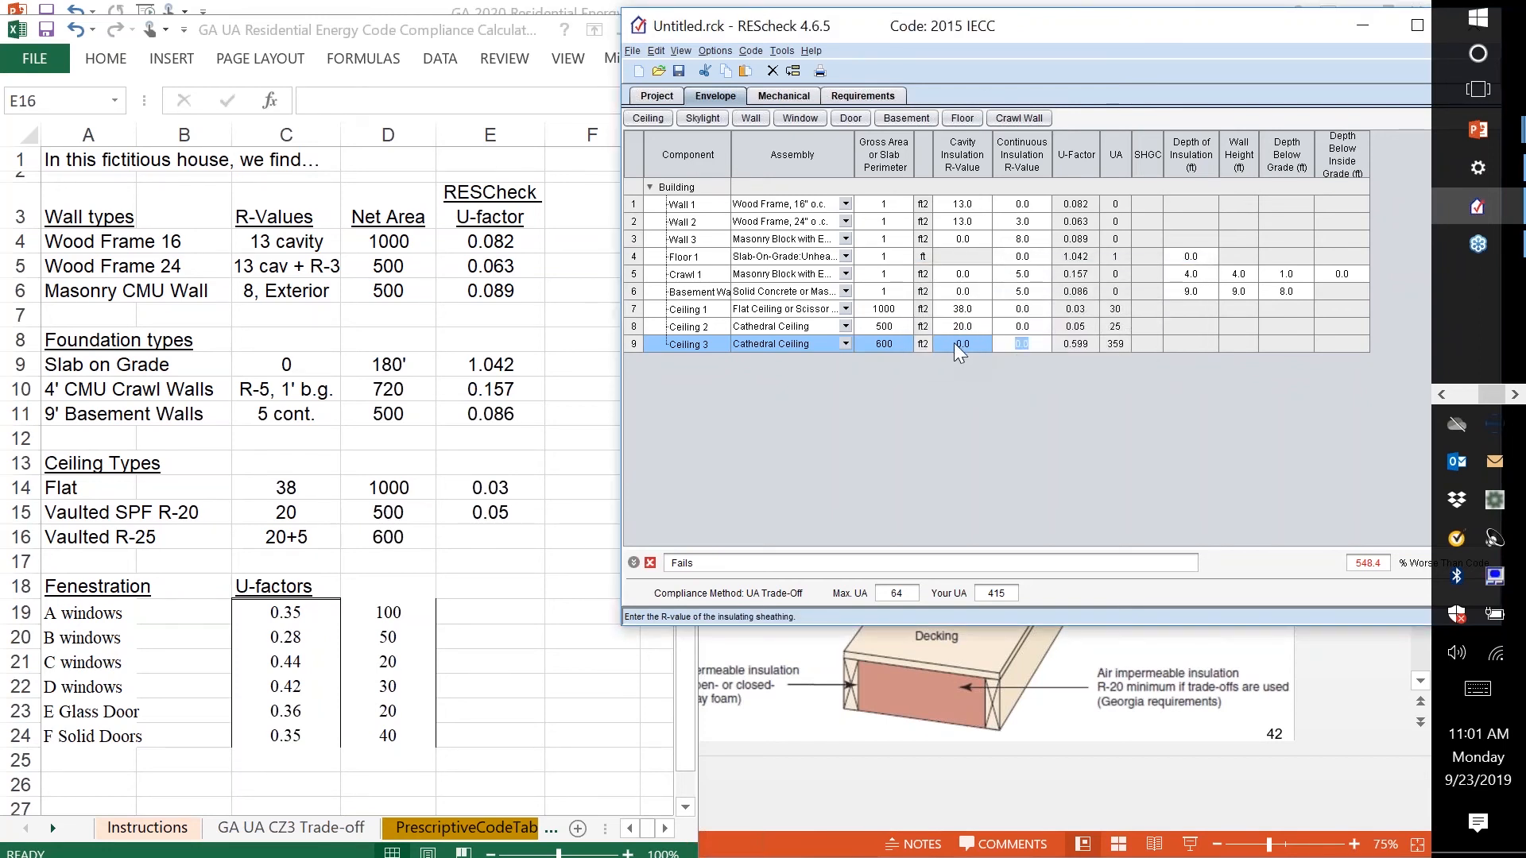
# - Set the 600 ft2 cathedral ceiling's cavity insulation to R-20 and its continuous insulation to R-5
pyautogui.click(957, 343)
pyautogui.write('20')
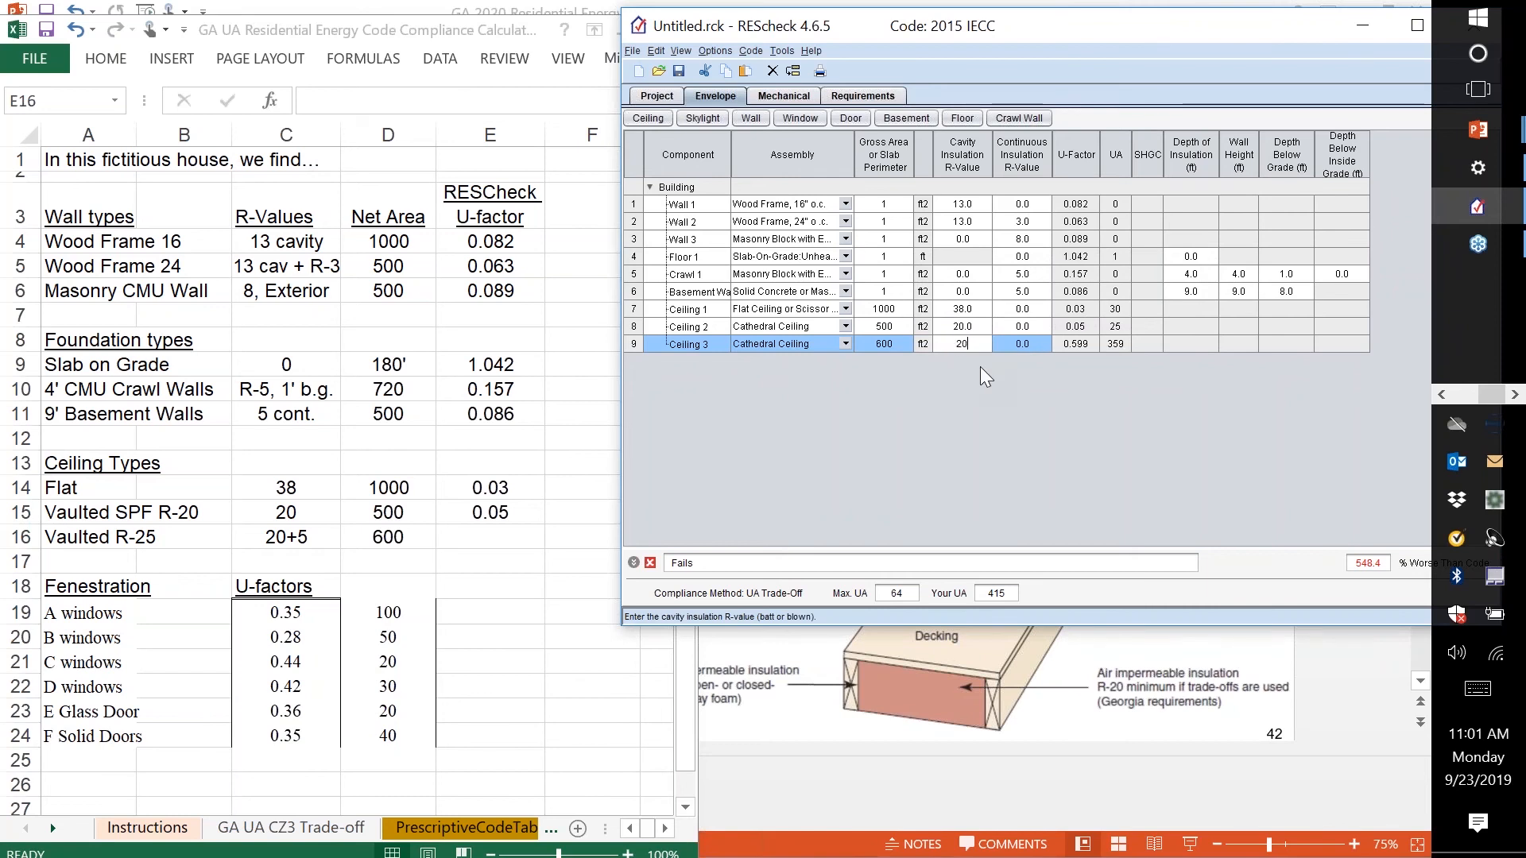
pyautogui.click(1033, 343)
pyautogui.write('5')
pyautogui.press('Return')
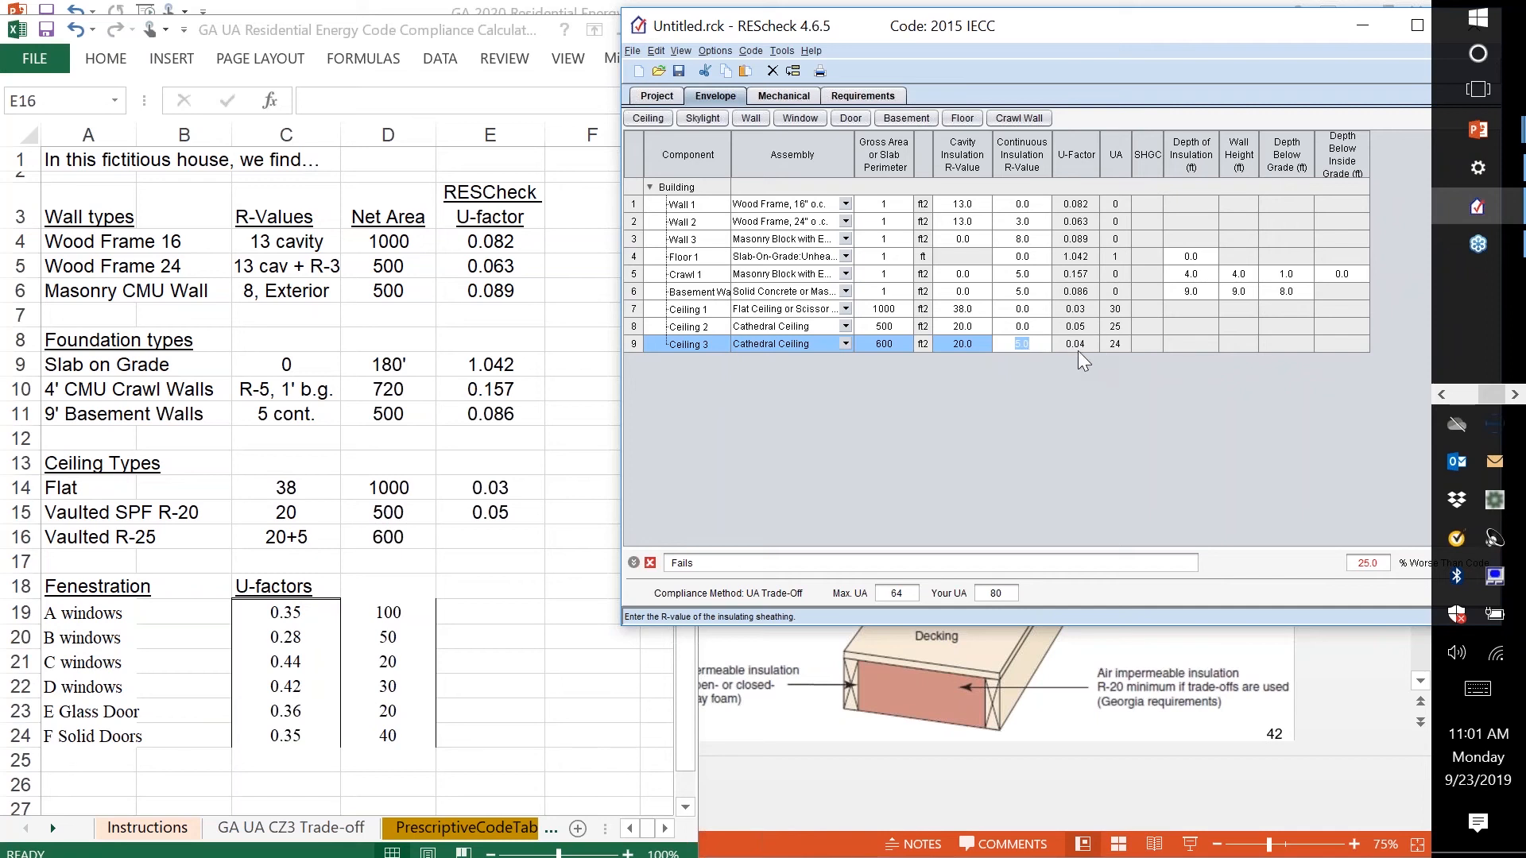
# - Clear the 600 ft2 cathedral ceiling's continuous insulation value and set its cavity insulation to R-25
pyautogui.click(1037, 348)
pyautogui.press('BackSpace')
pyautogui.press('BackSpace')
pyautogui.click(969, 344)
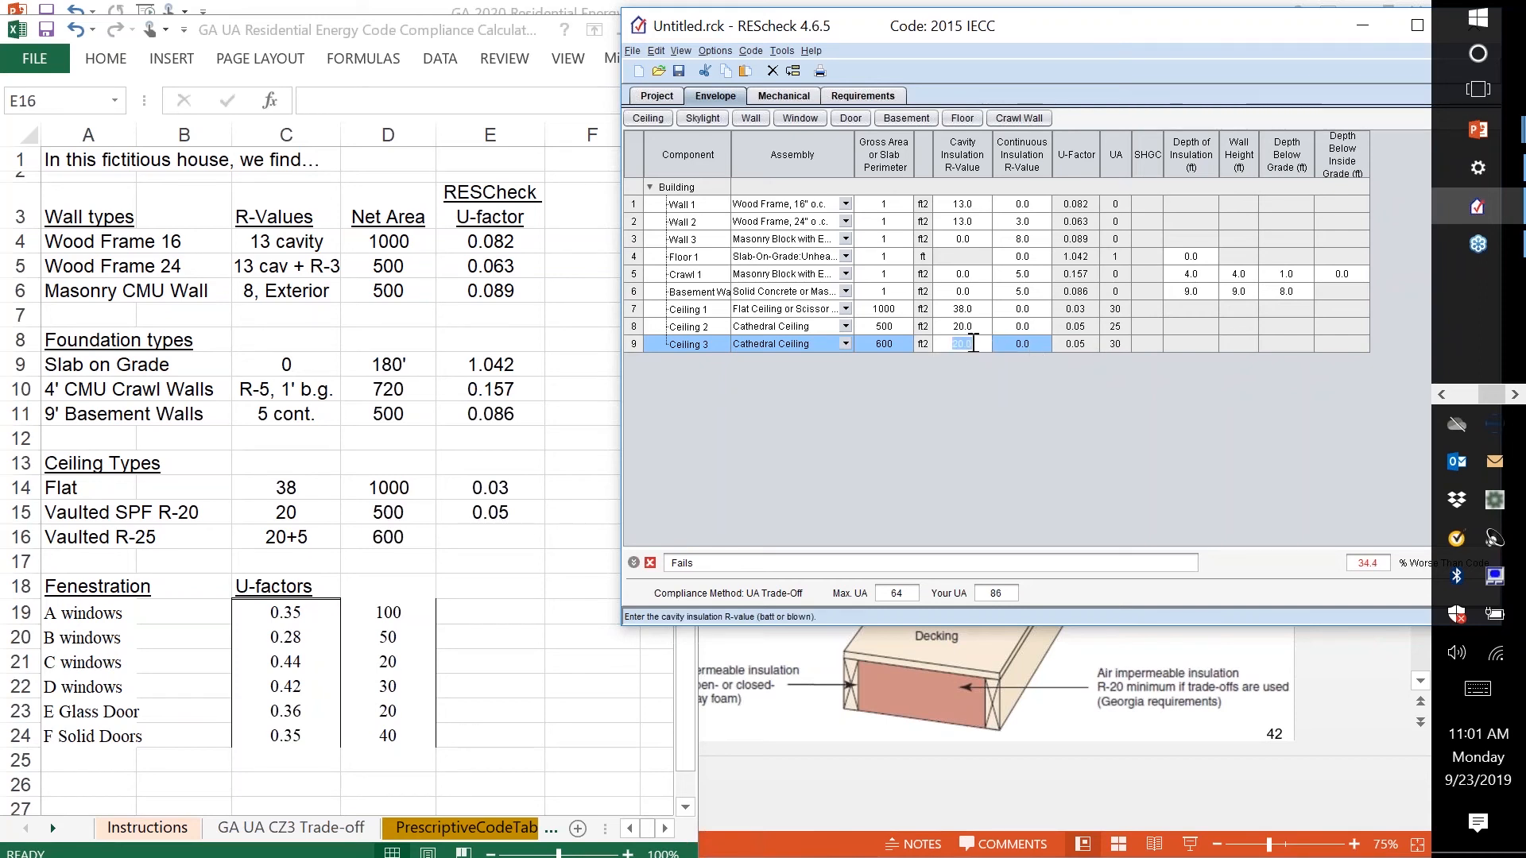
pyautogui.write('25')
pyautogui.press('Tab')
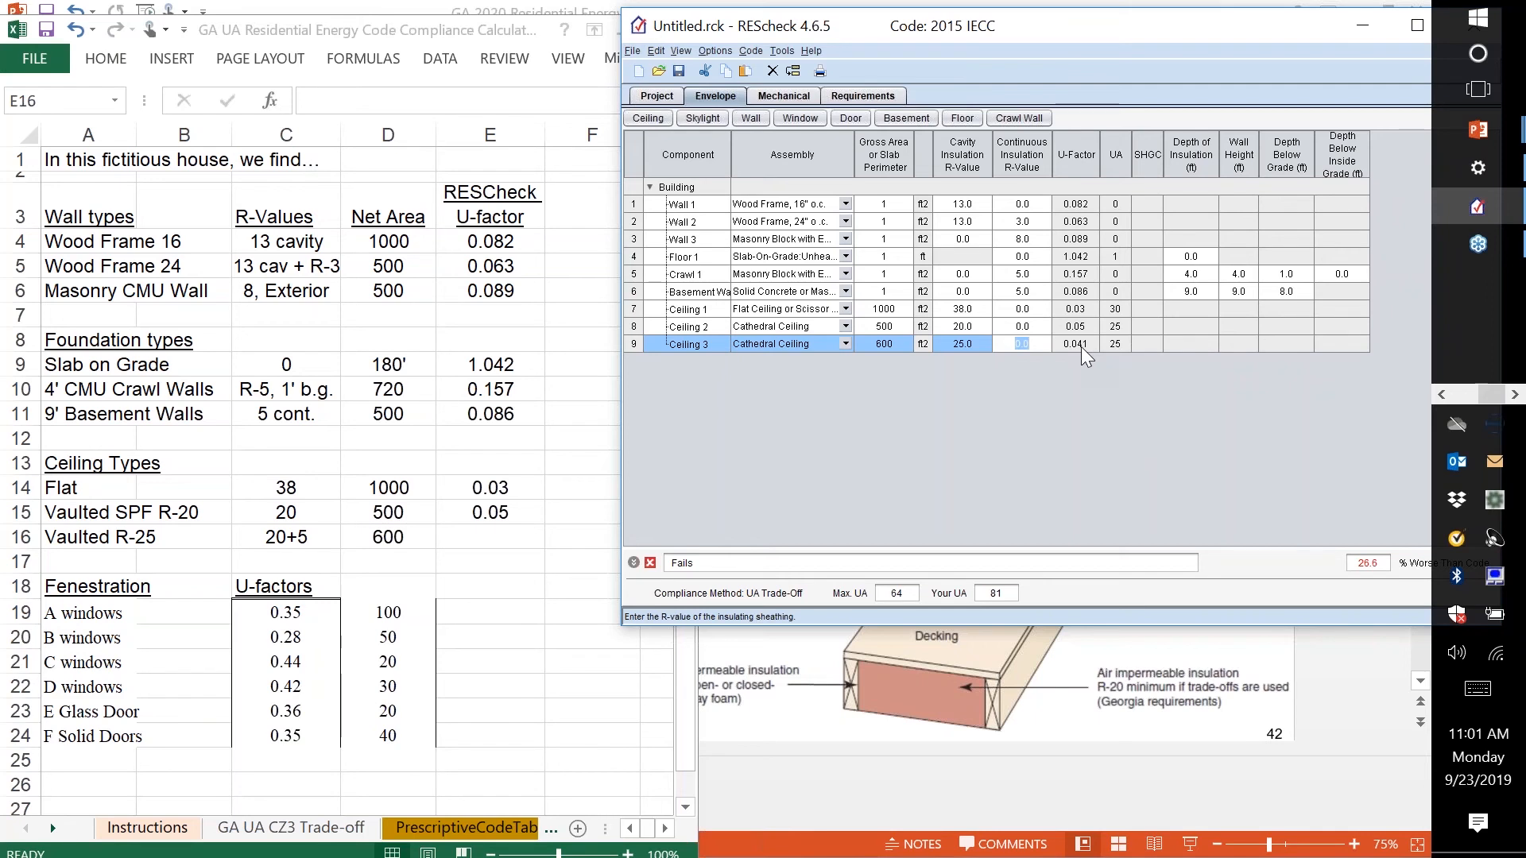
# - Switch to the Excel workbook and enter .041 in E16 as the Vaulted R-25 ceiling's U-factor
pyautogui.click(505, 538)
pyautogui.write('.041')
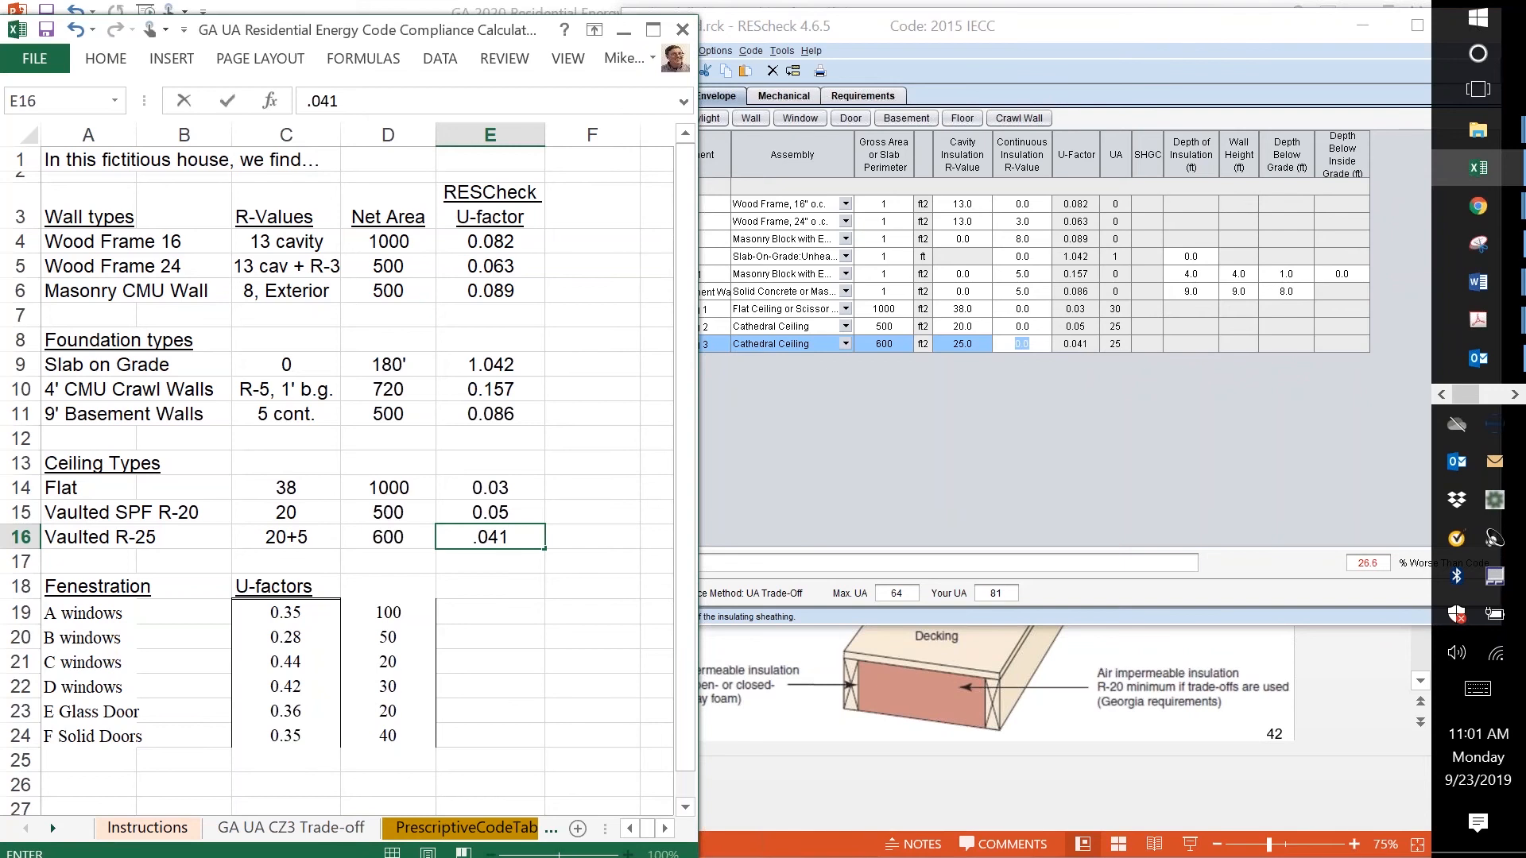
pyautogui.press('Return')
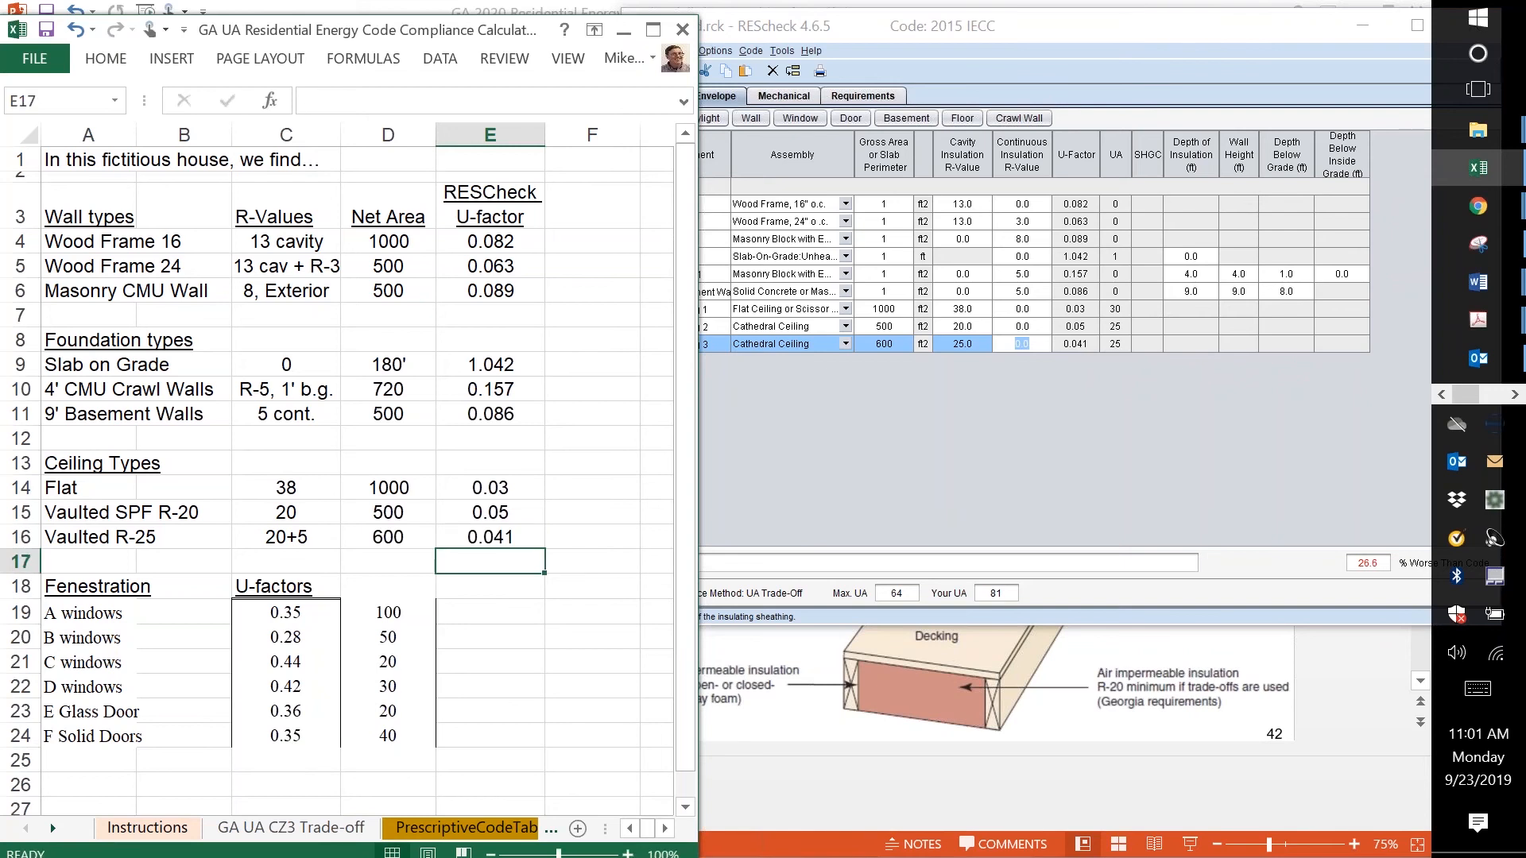
# - Copy the fenestration U-factors from C19:C24 into the RESCheck U-factor column at E19:E24
pyautogui.press('Down')
pyautogui.press('Down')
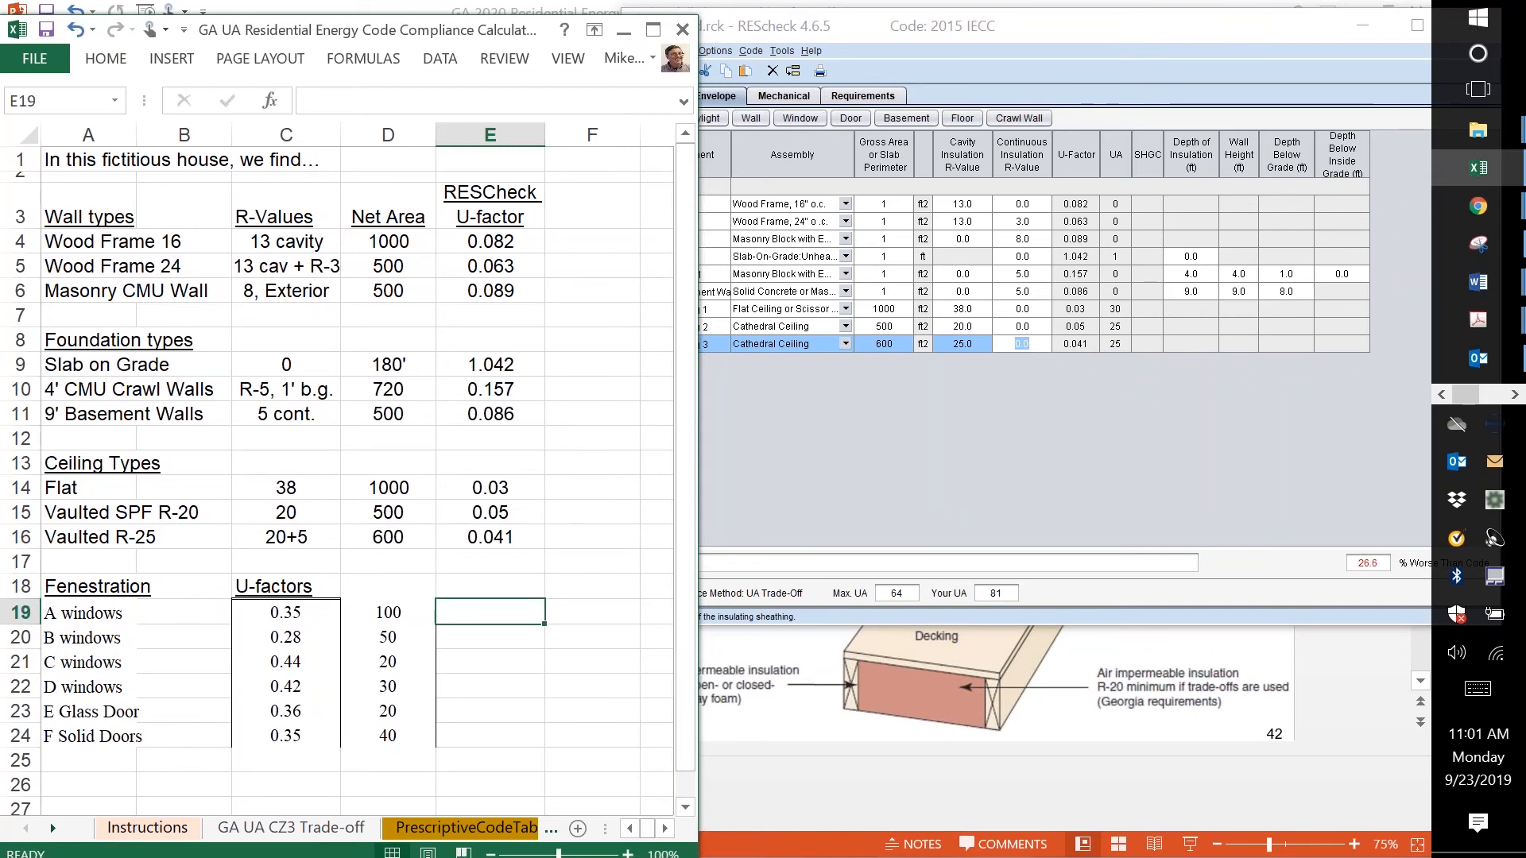
pyautogui.press('Left')
pyautogui.press('Left')
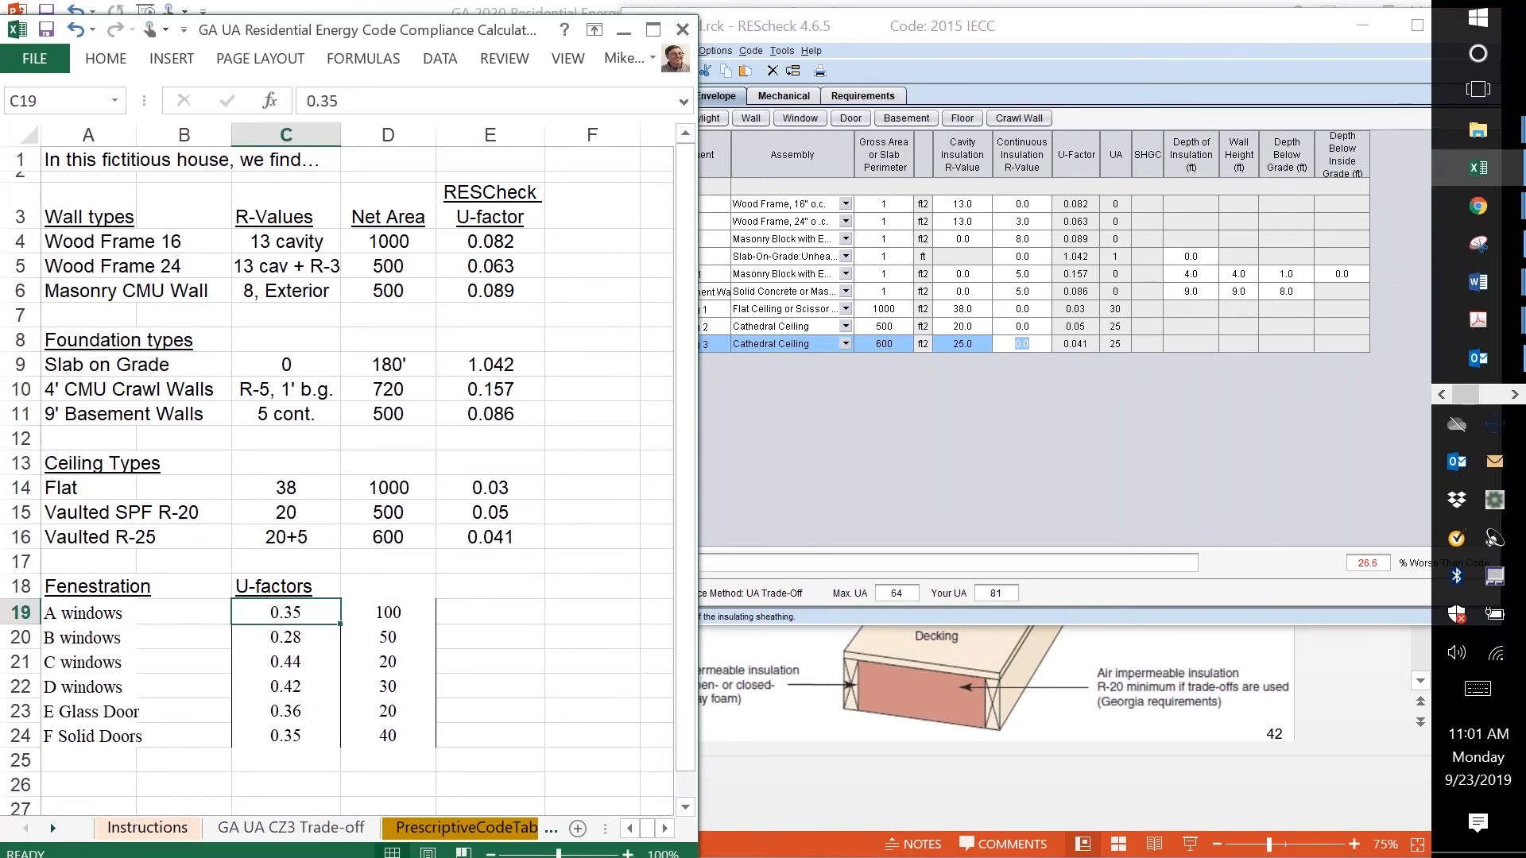
pyautogui.press('Right')
pyautogui.press('Left')
pyautogui.press('Right')
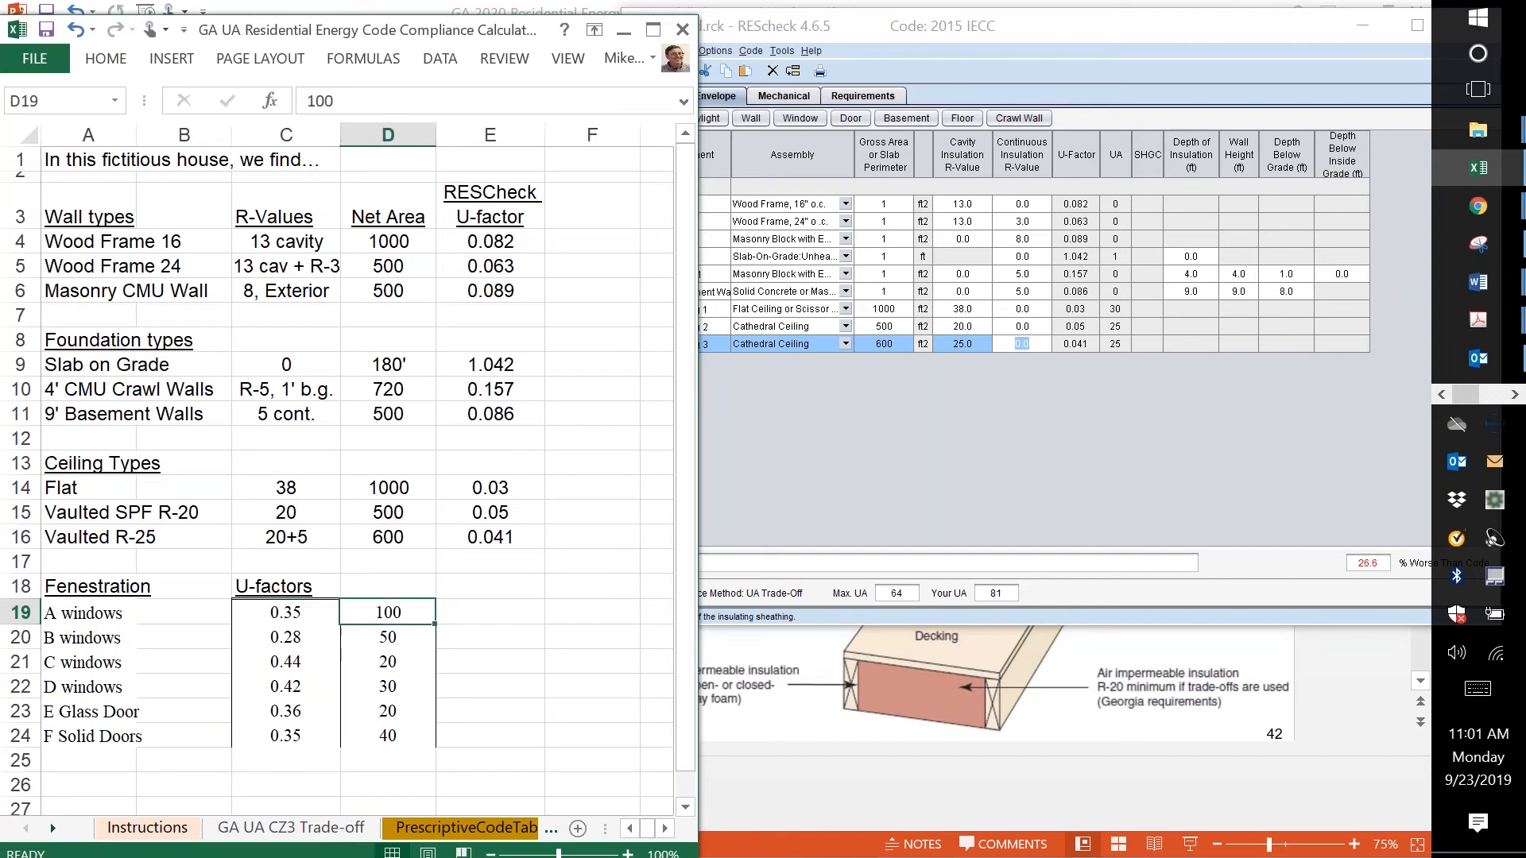
pyautogui.press('Left')
pyautogui.hotkey('shift', 'Down')
pyautogui.hotkey('shift', 'Down')
pyautogui.hotkey('shift', 'Down')
pyautogui.hotkey('shift', 'Down')
pyautogui.hotkey('shift', 'Down')
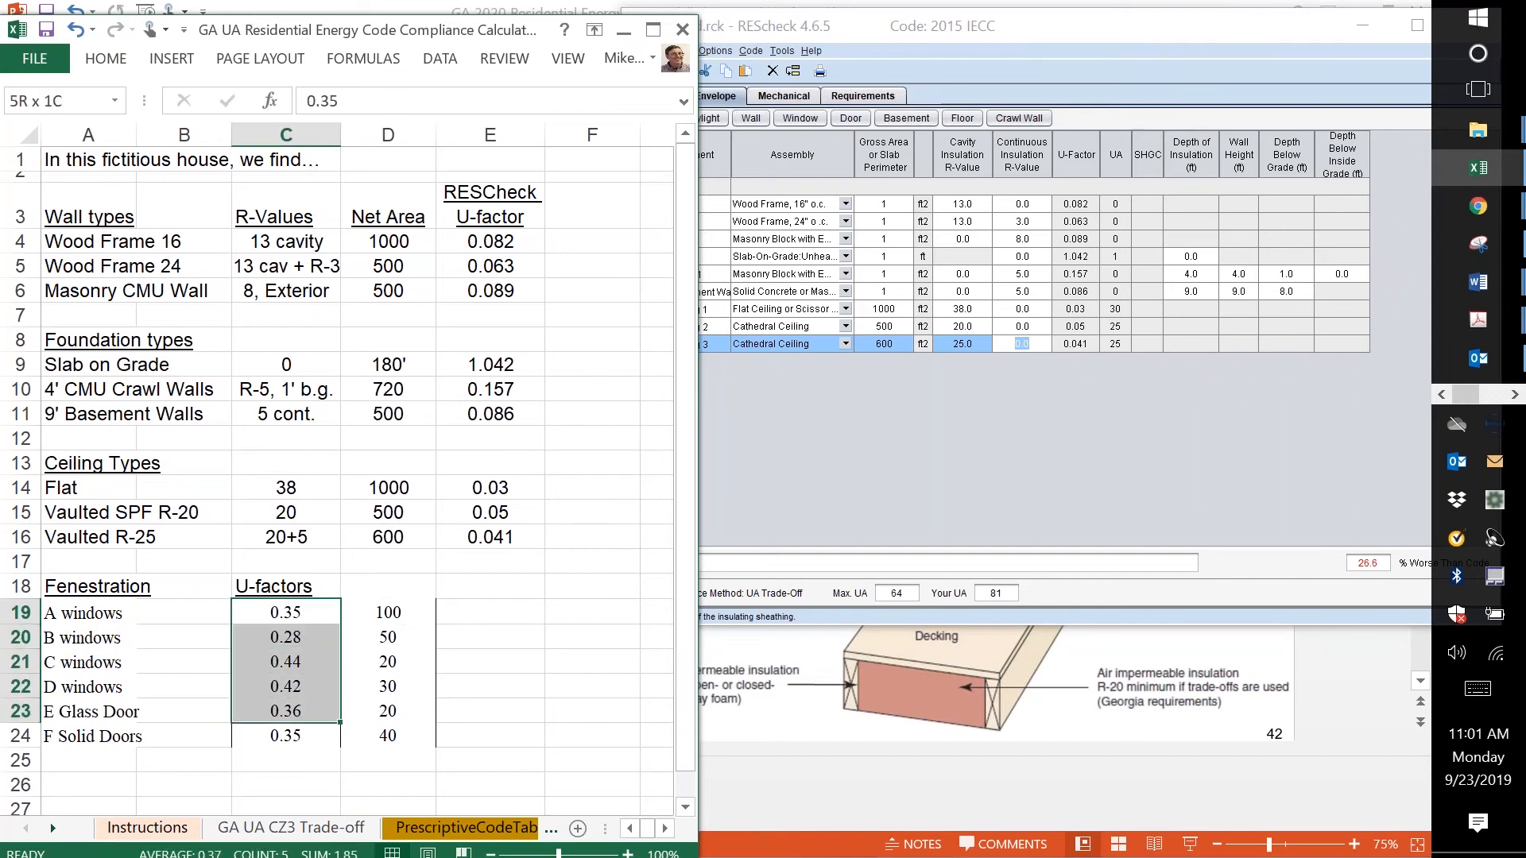
pyautogui.hotkey('ctrl', 'c')
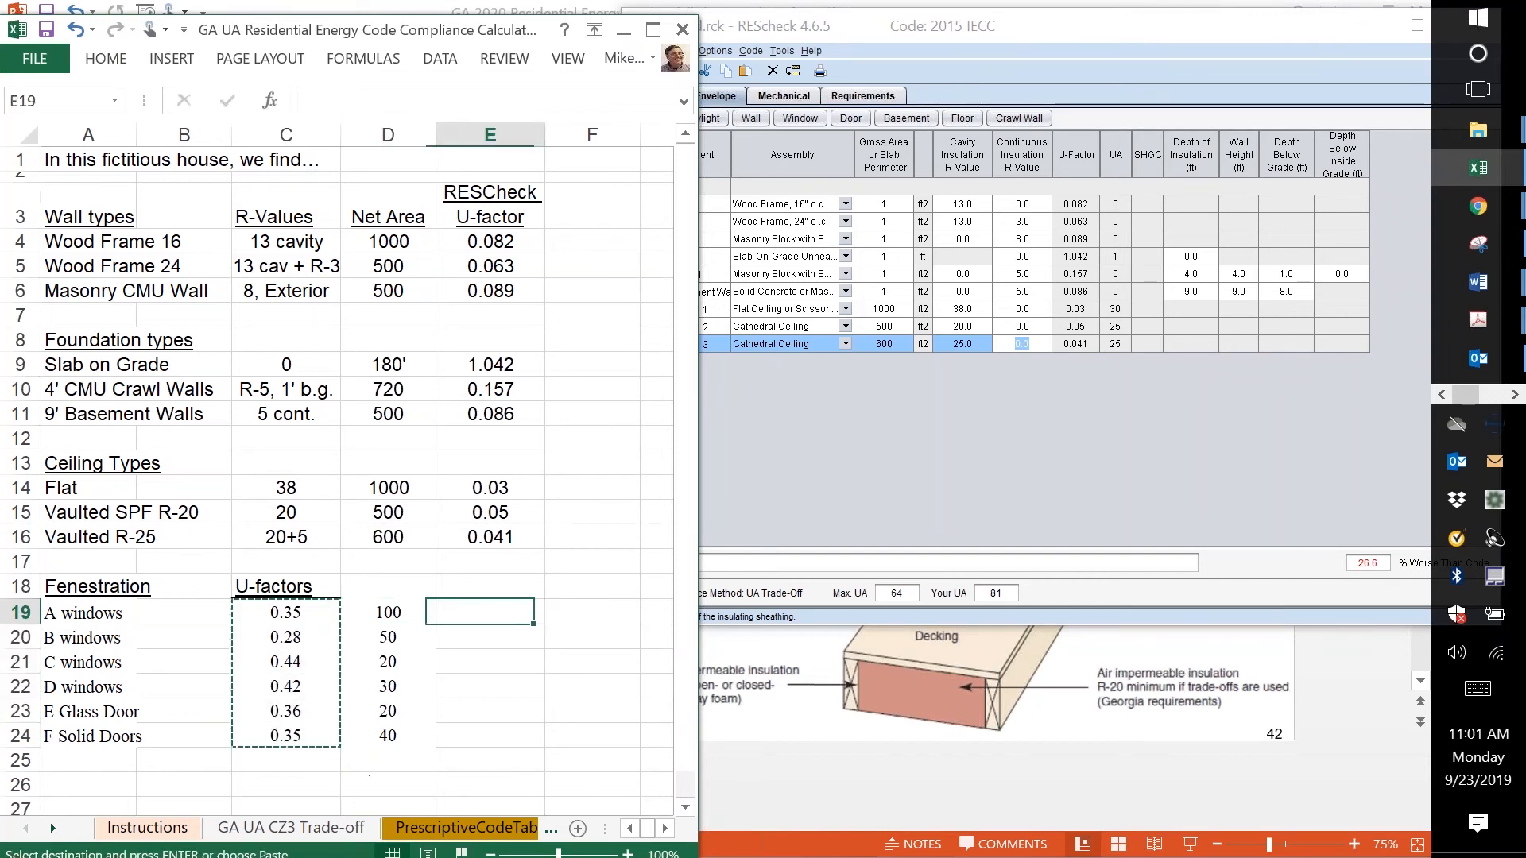
pyautogui.press('Right')
pyautogui.press('Right')
pyautogui.hotkey('ctrl', 'v')
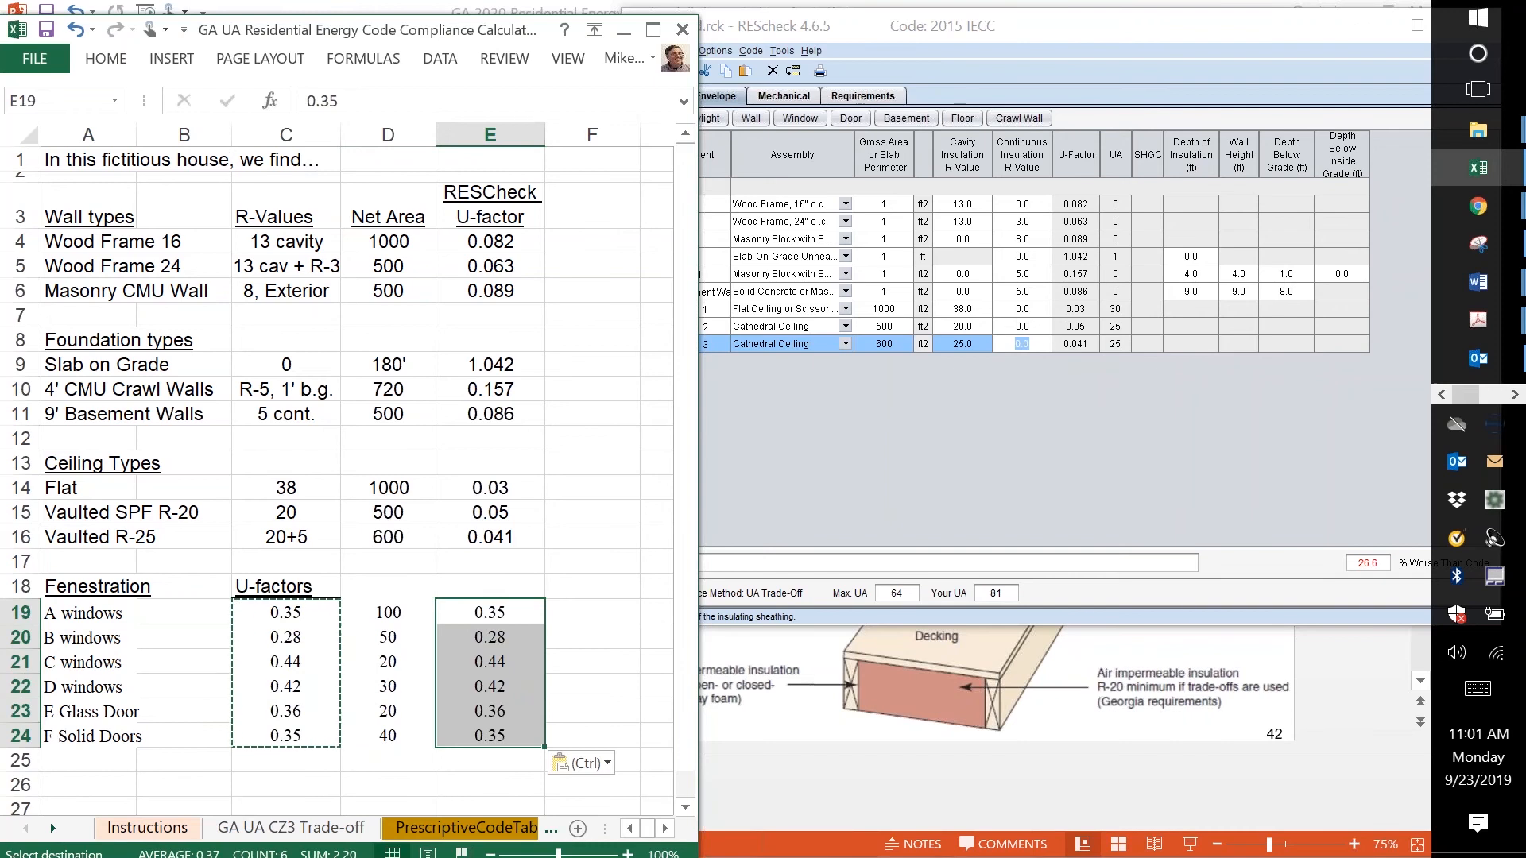
pyautogui.press('Left')
pyautogui.press('Left')
pyautogui.press('Left')
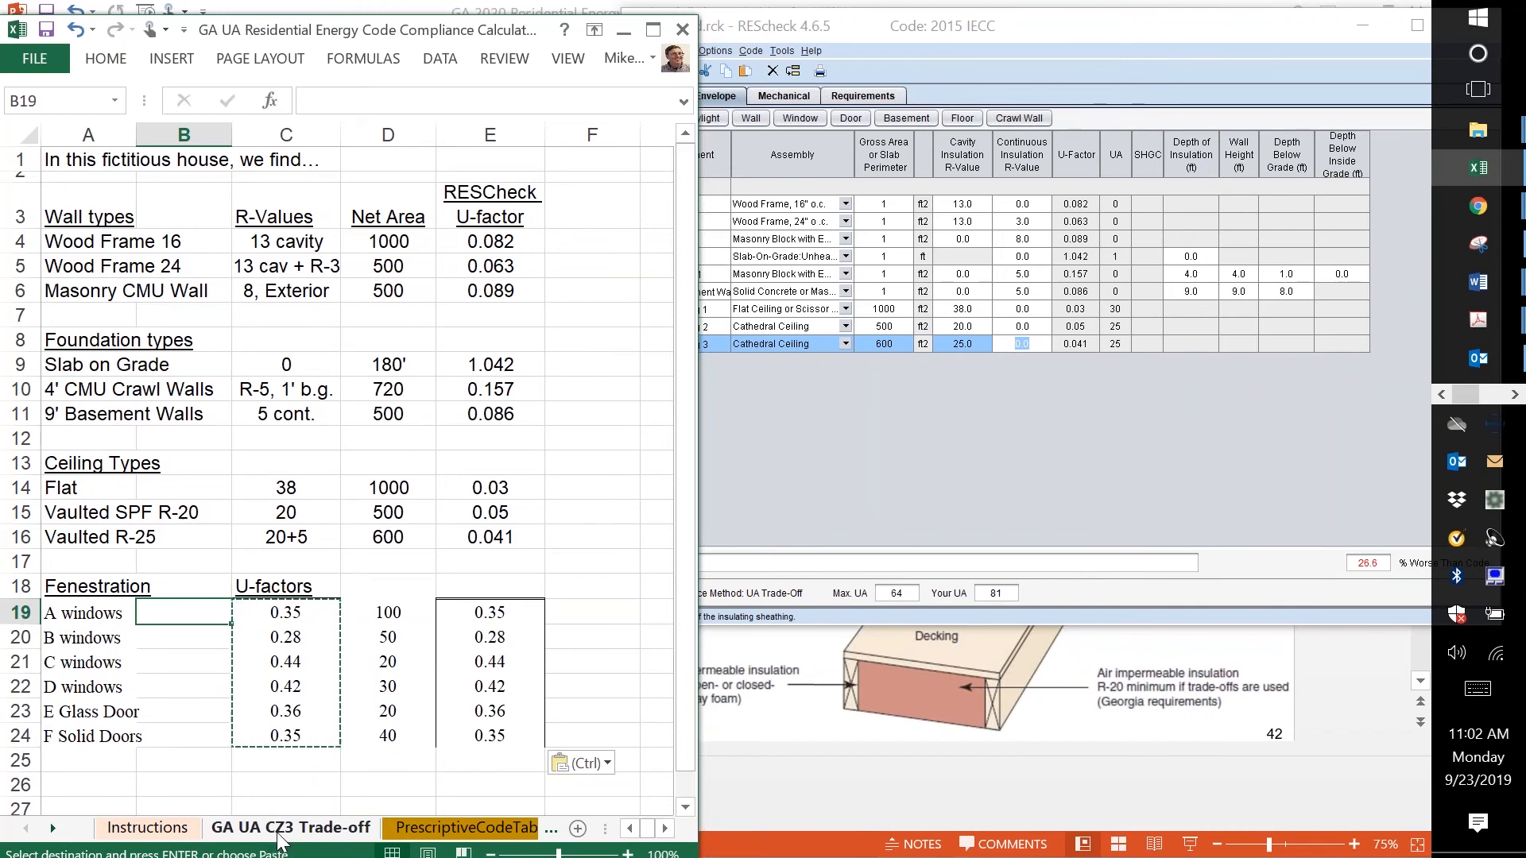
# - Maximize the workbook on the PrescriptiveCodeTable sheet and examine the climate zone 3 wood frame wall U-factor in Table 402.1.4
pyautogui.click(405, 832)
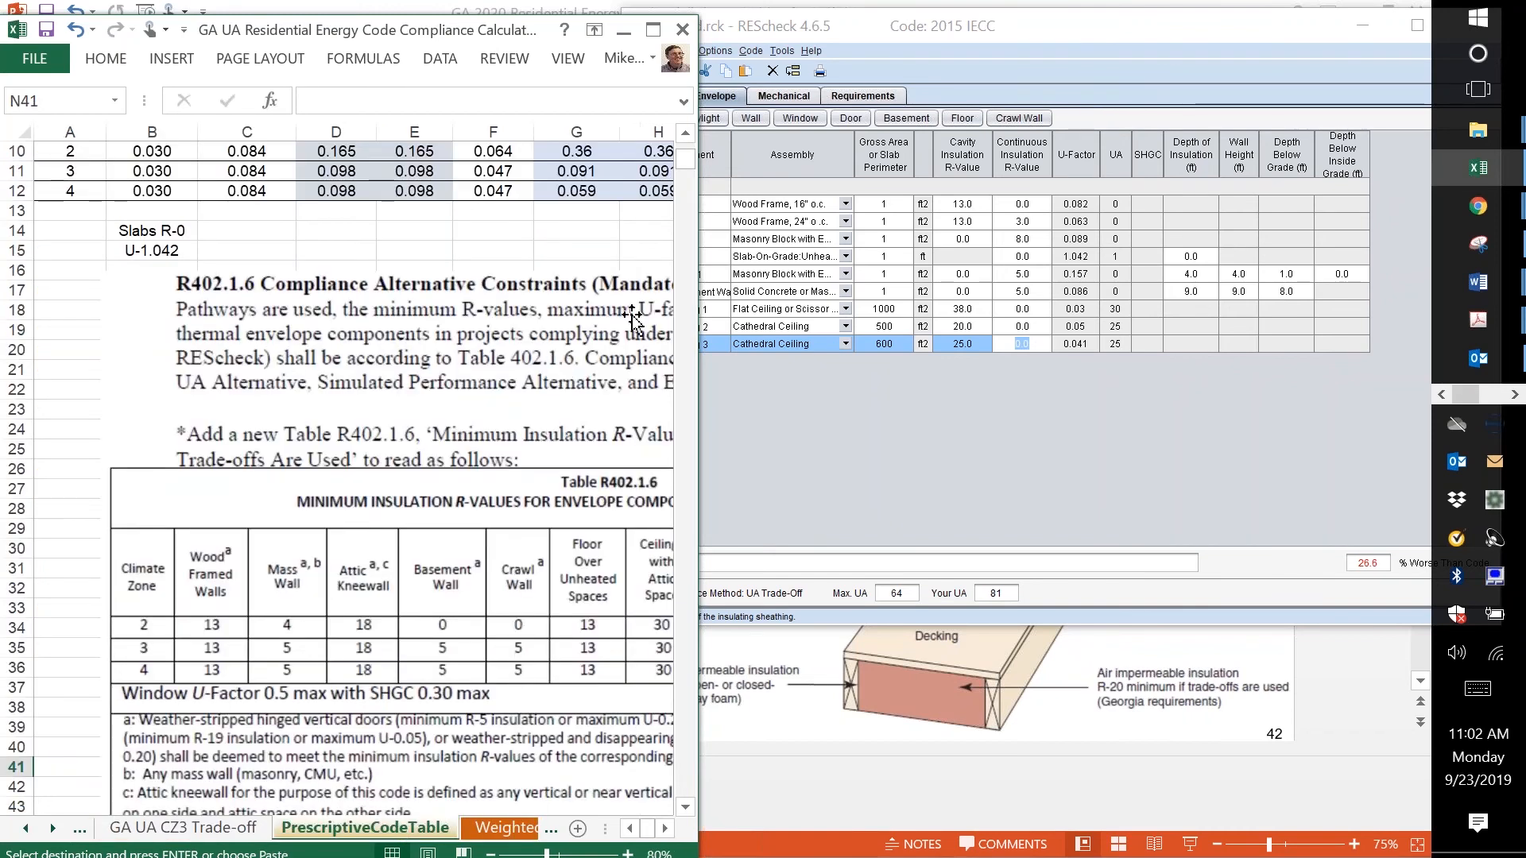
pyautogui.click(653, 32)
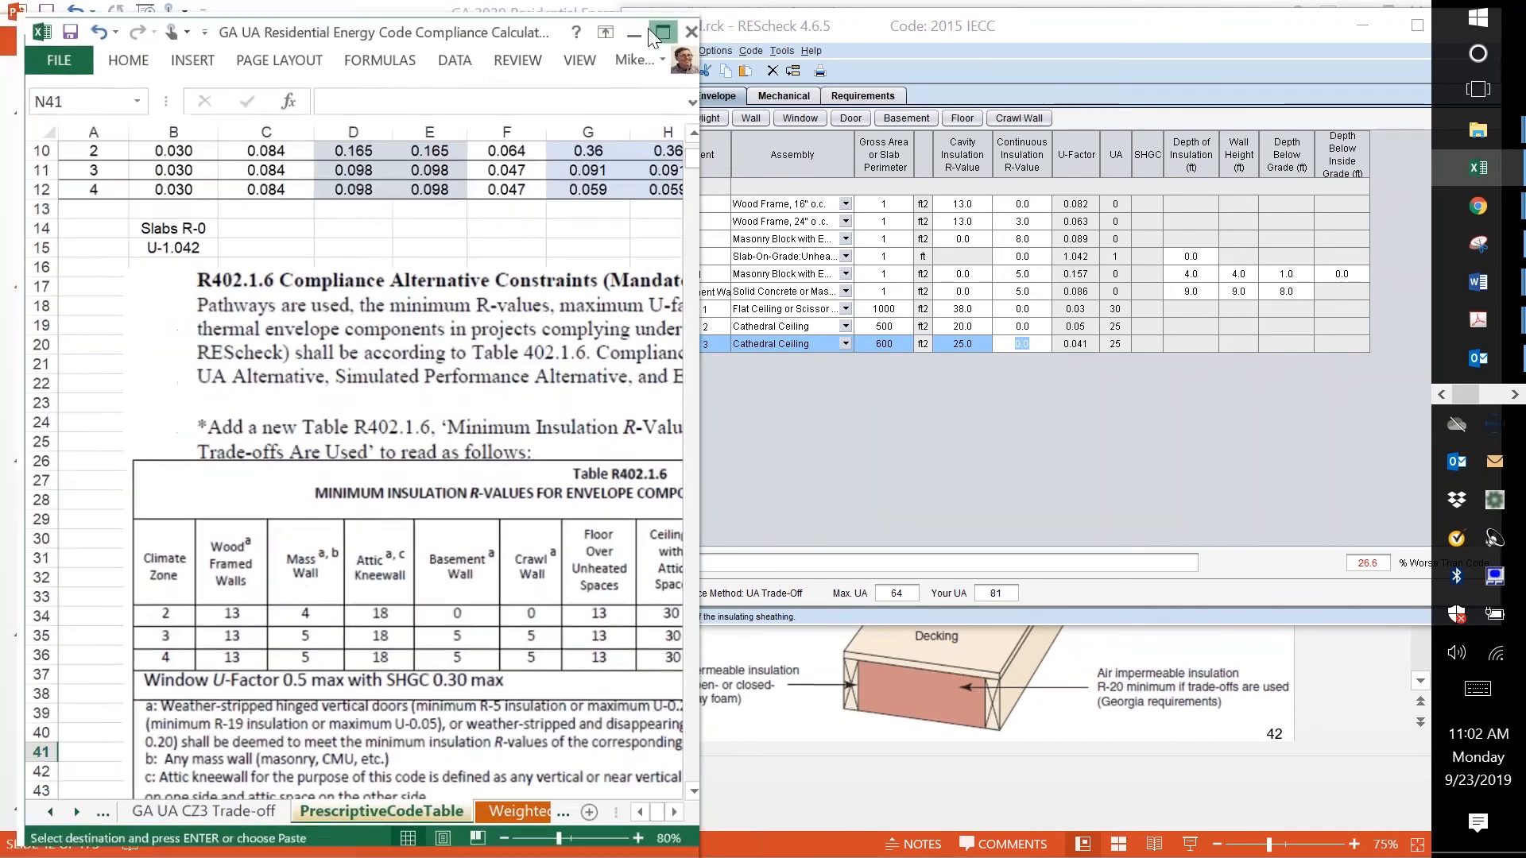
pyautogui.moveTo(923, 213); pyautogui.dragTo(927, 225)
pyautogui.press('Up')
pyautogui.press('Up')
pyautogui.press('Up')
pyautogui.press('Up')
pyautogui.press('Up')
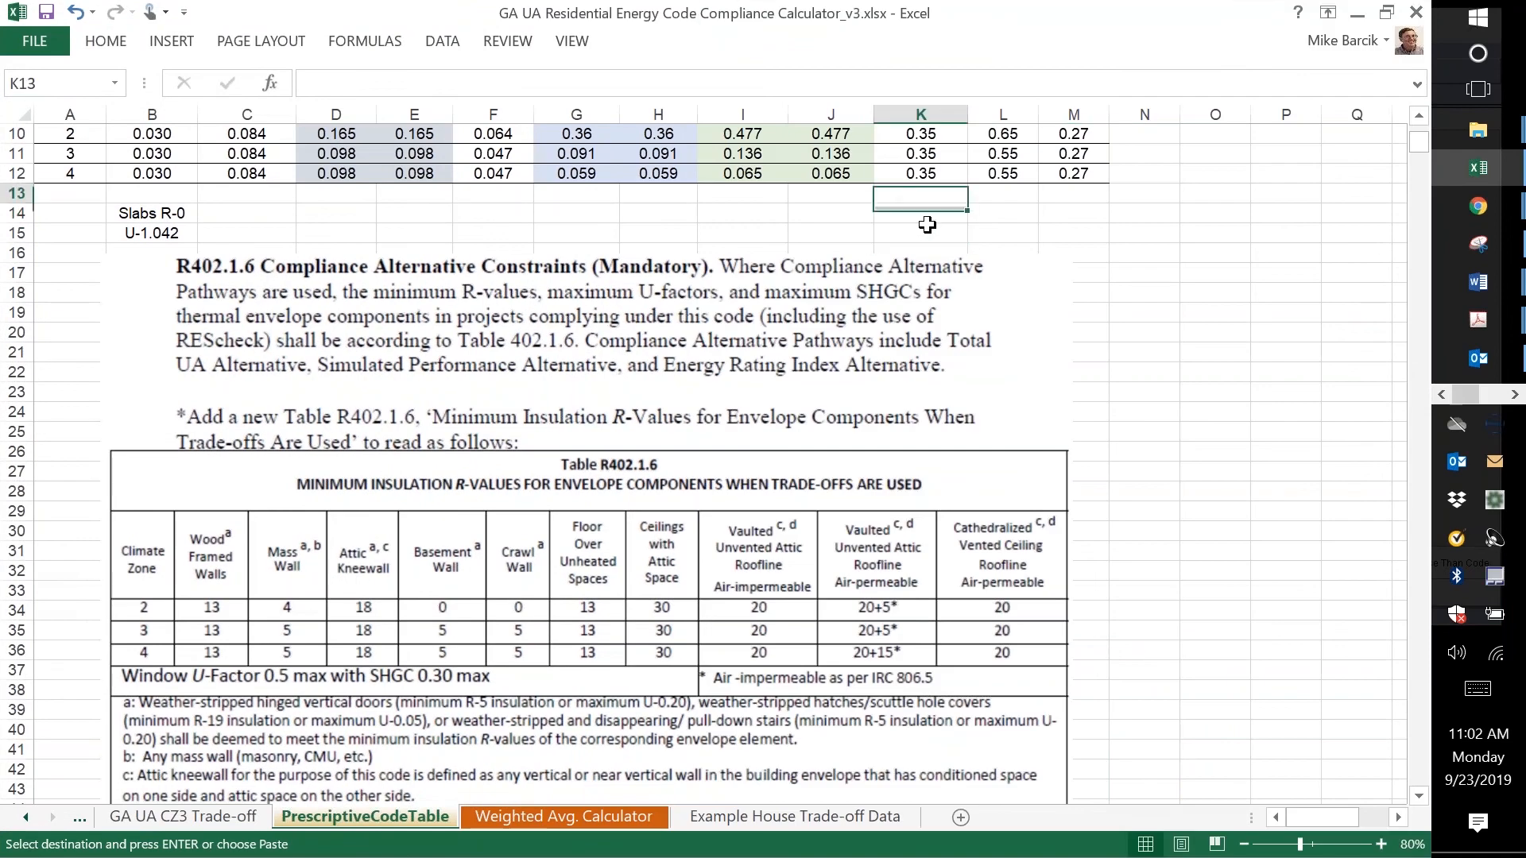
pyautogui.press('Up')
pyautogui.press('Up')
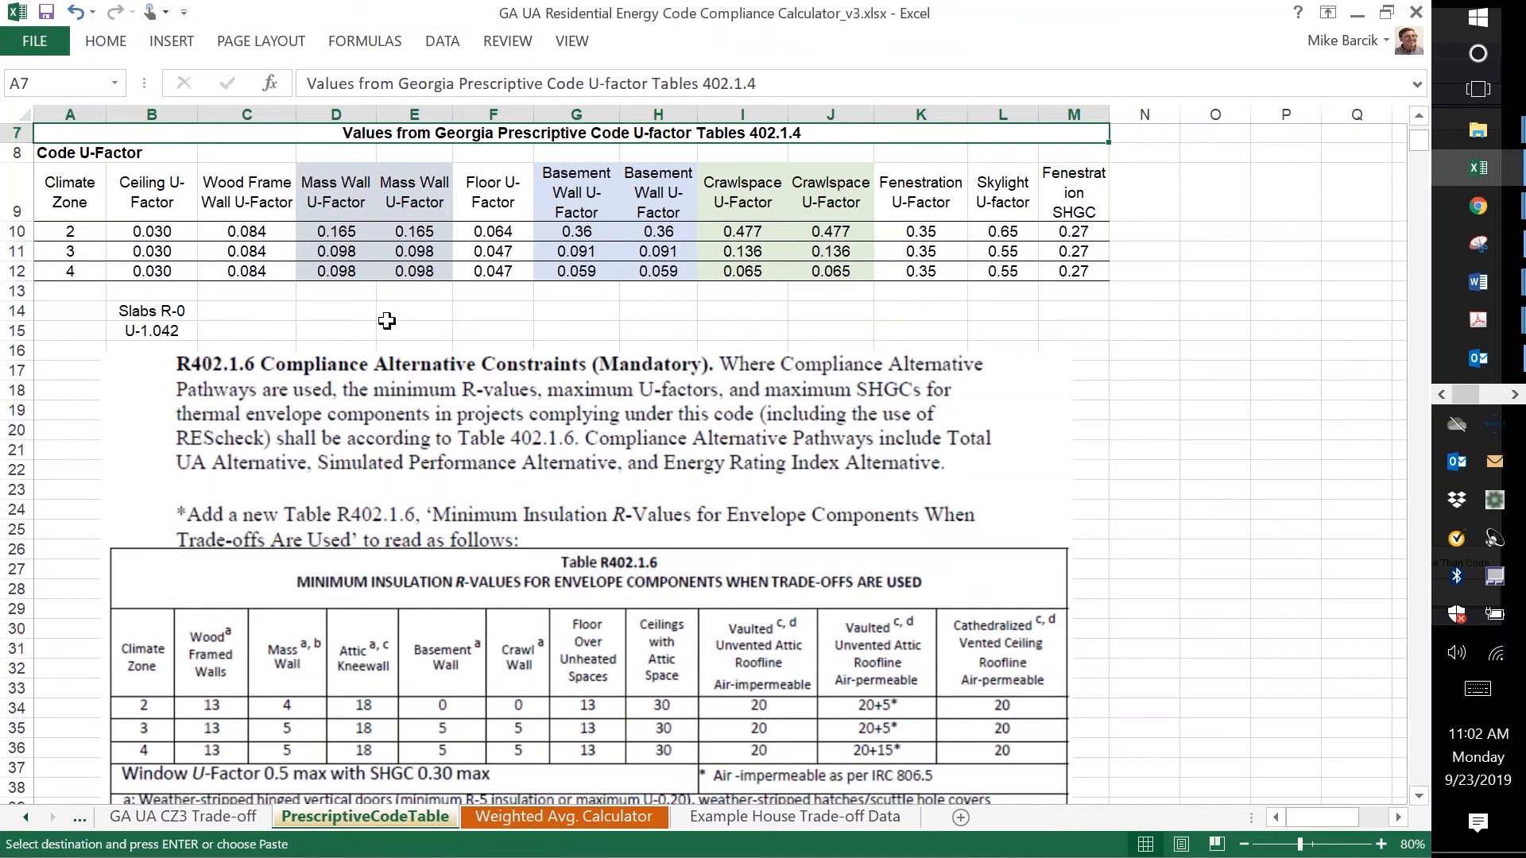
pyautogui.click(255, 252)
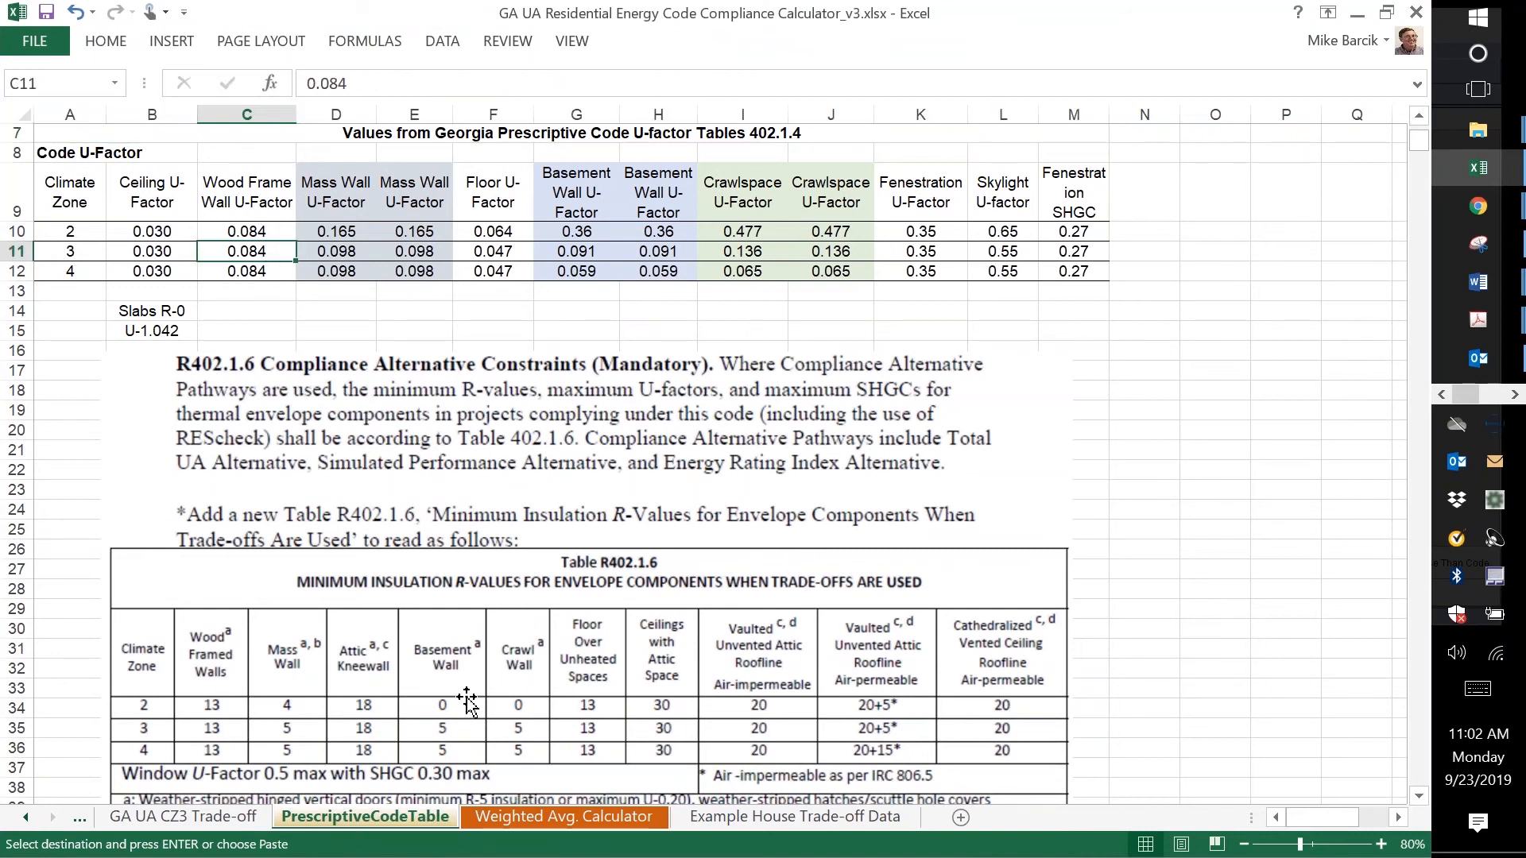
# - On the Example House Trade-off Data sheet, enter .084 in F4 beside Wood Frame 16's U-factor and clear it again
pyautogui.click(762, 815)
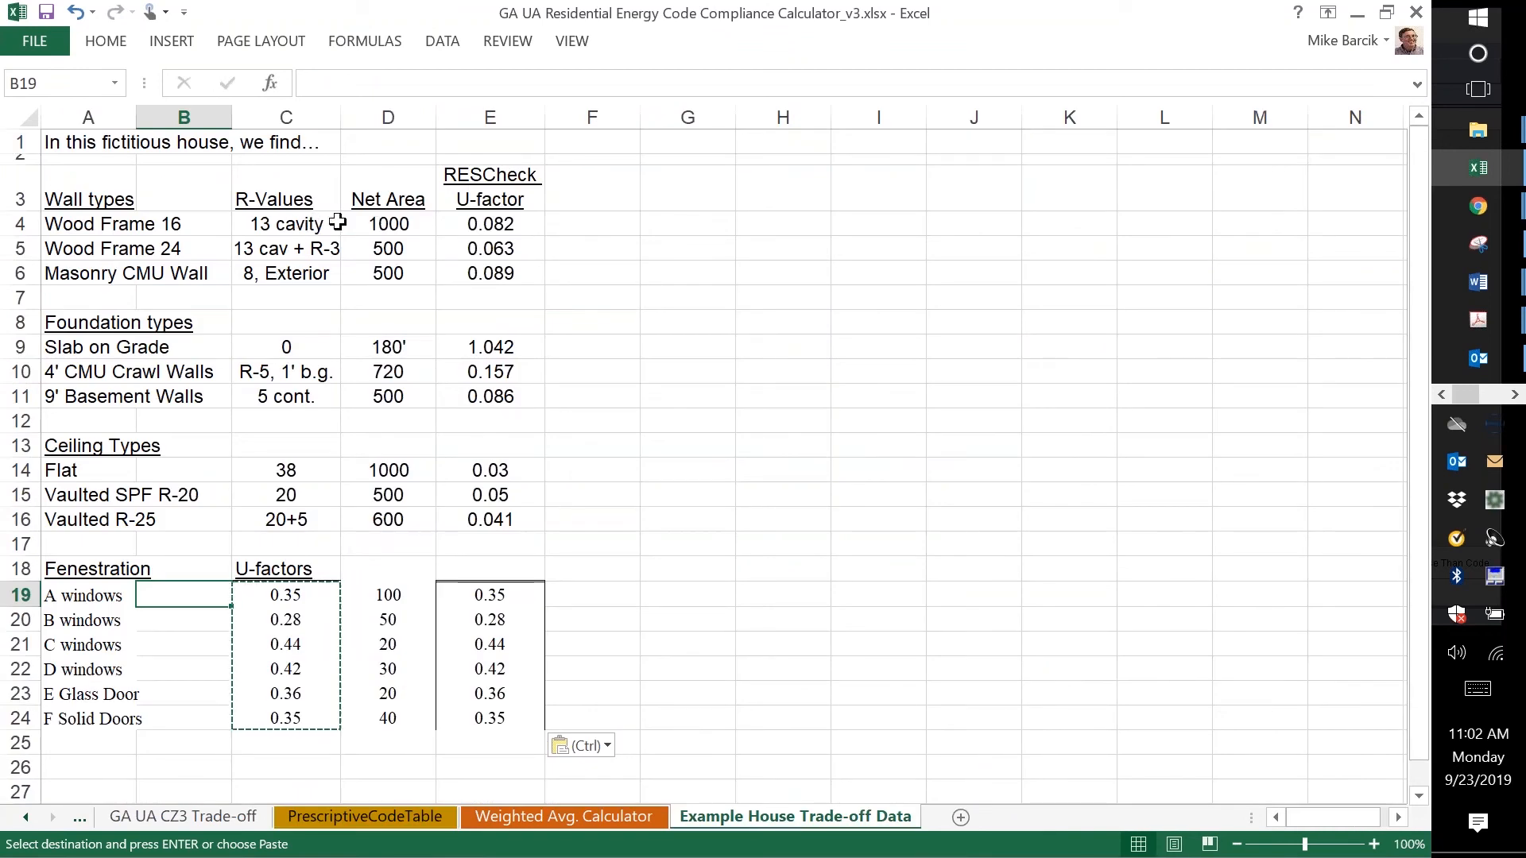
pyautogui.click(515, 224)
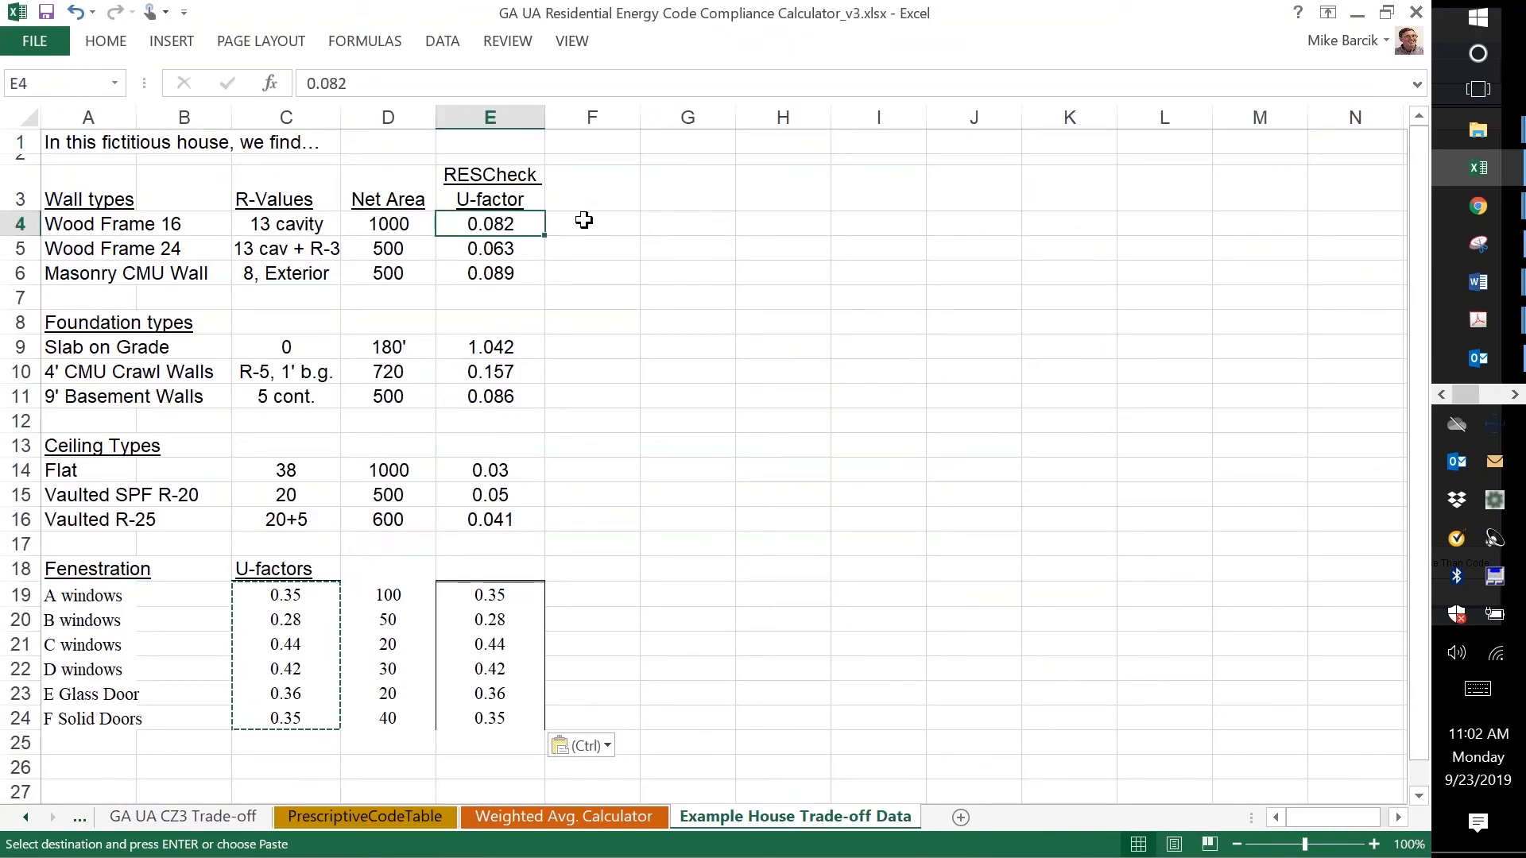
pyautogui.click(621, 227)
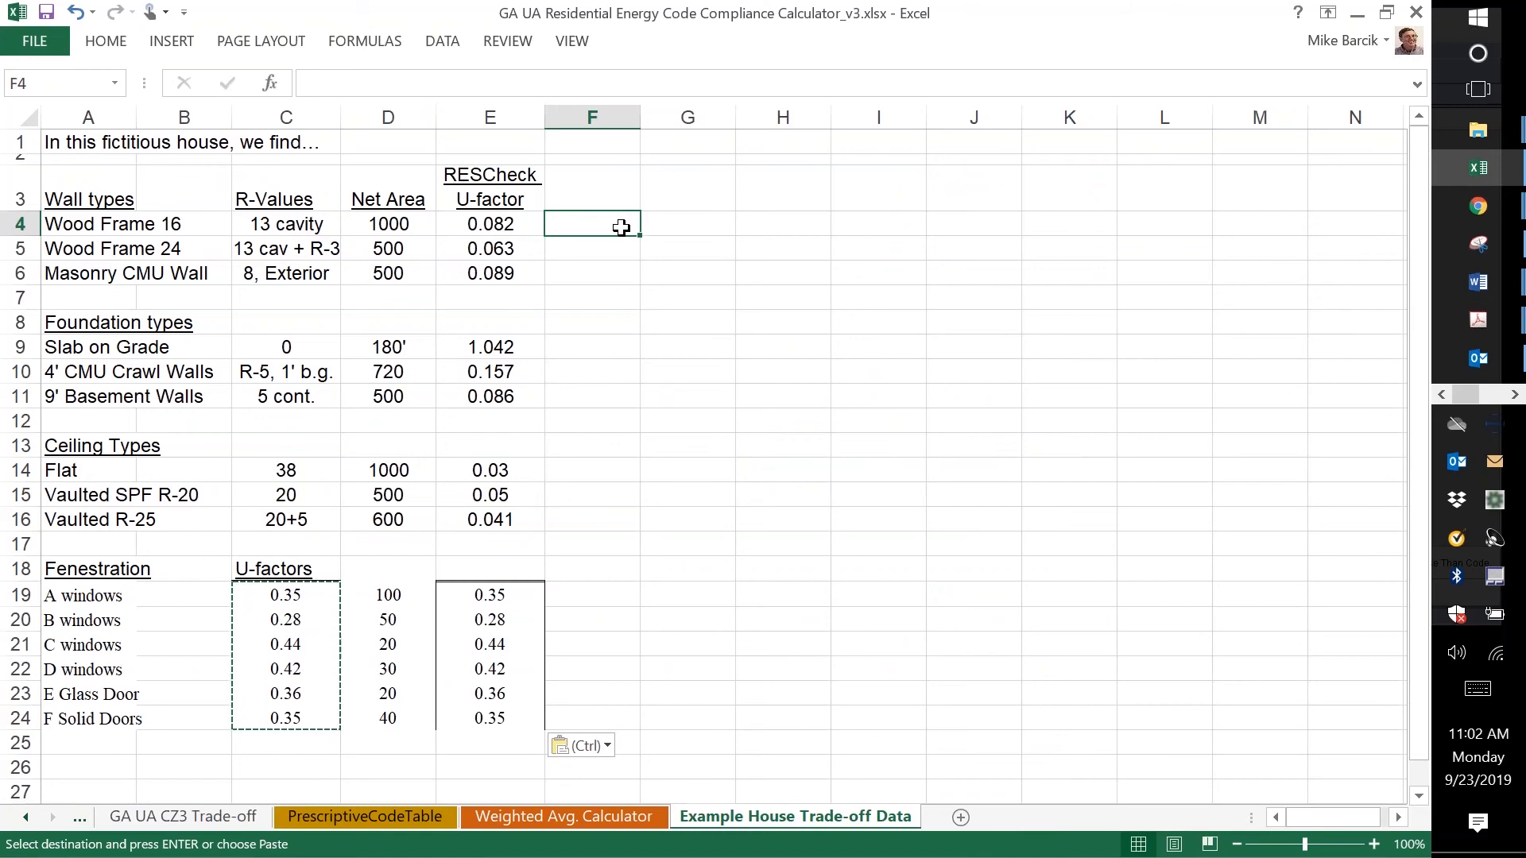
pyautogui.write('.084')
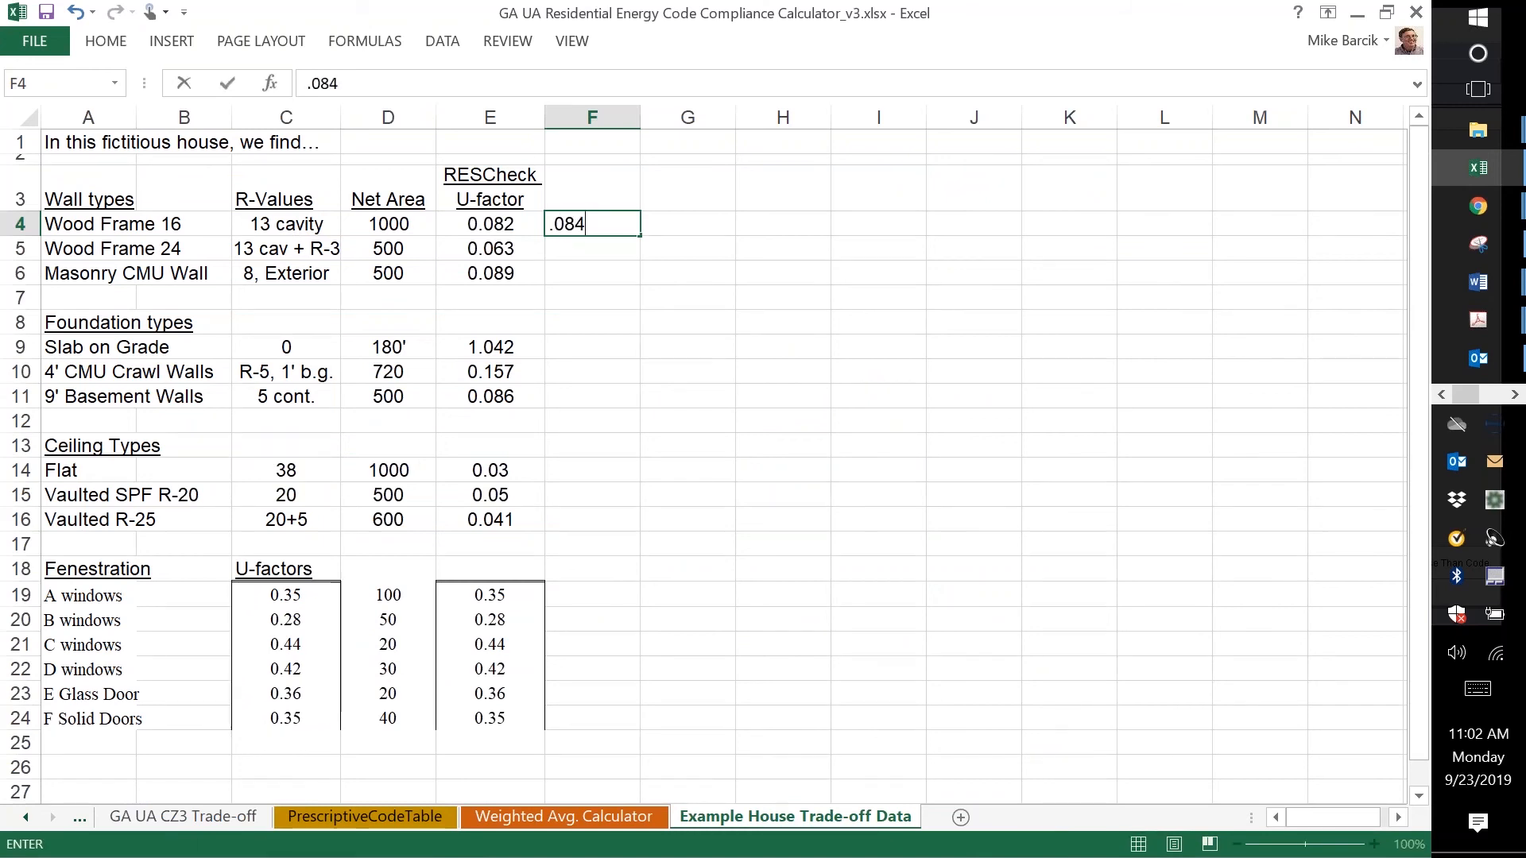
pyautogui.press('Return')
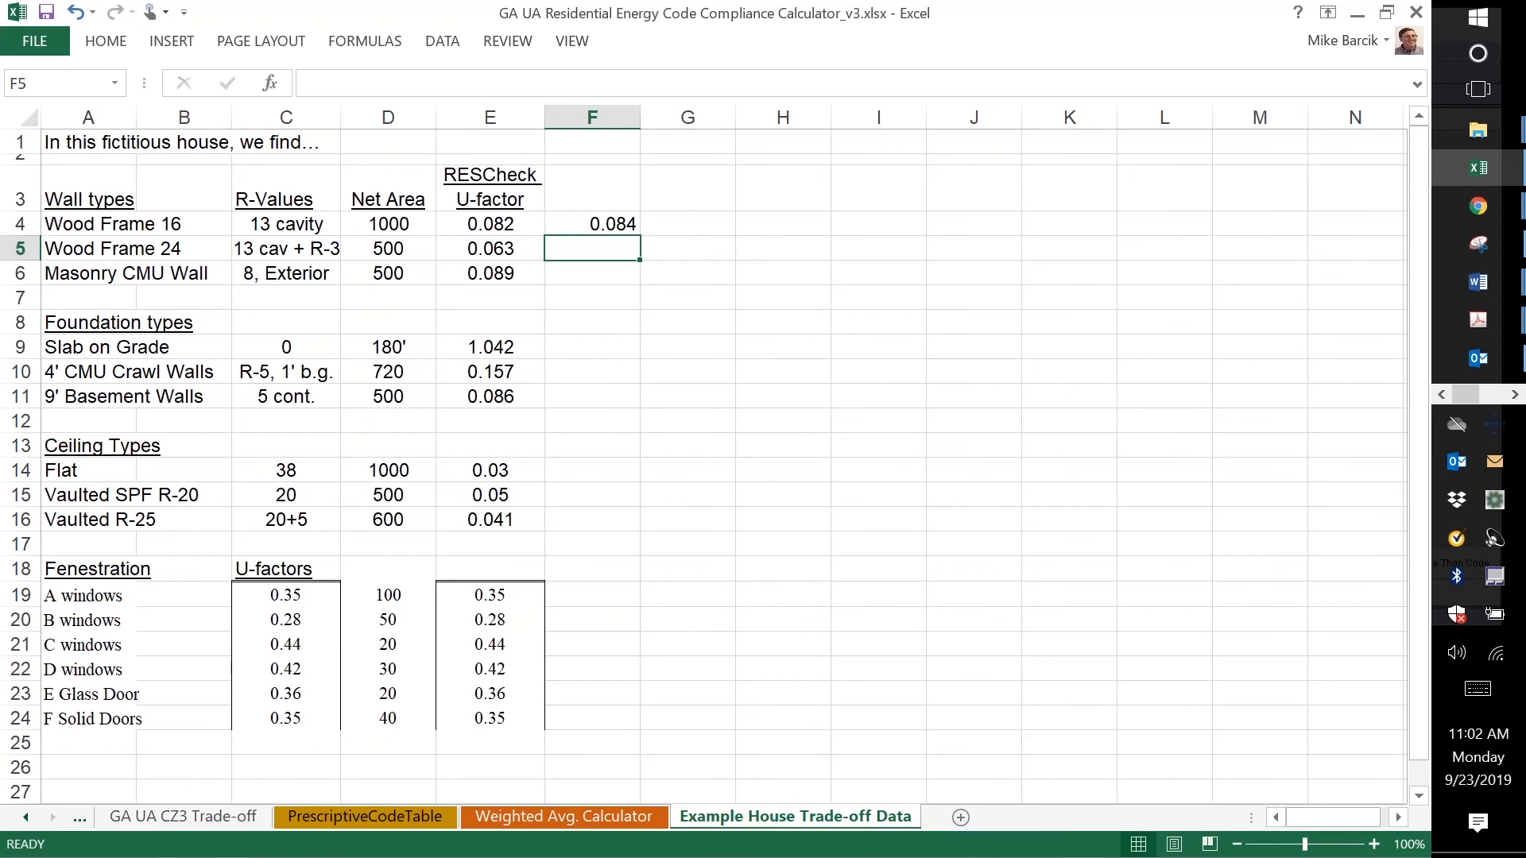
pyautogui.press('Up')
pyautogui.press('Delete')
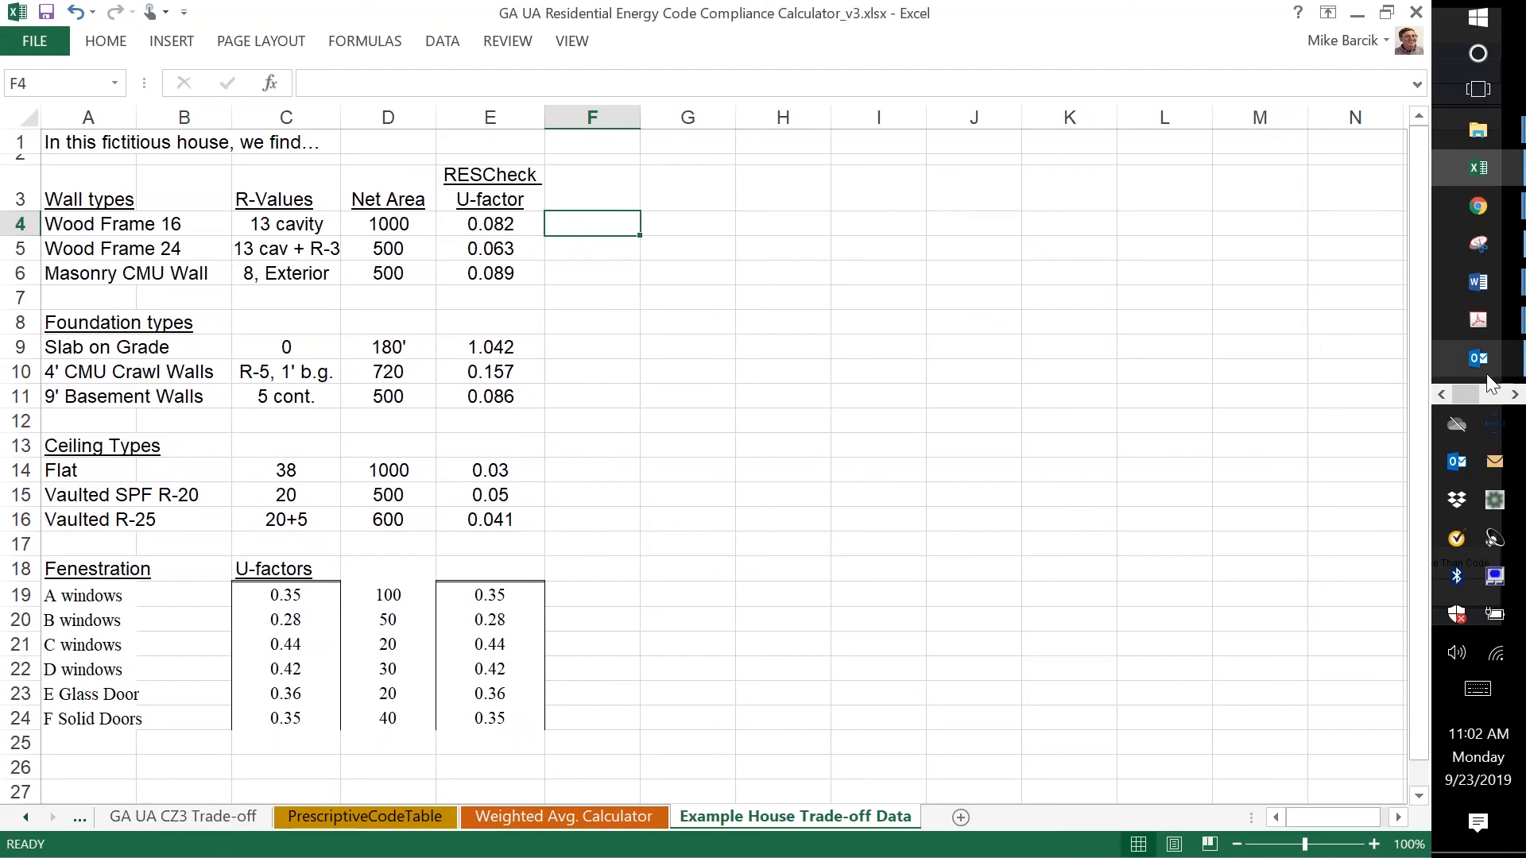
# - Switch to Snipping Tool, capture a new snip of the example house table in A1:E24, and move the snip window off the table
pyautogui.click(1483, 251)
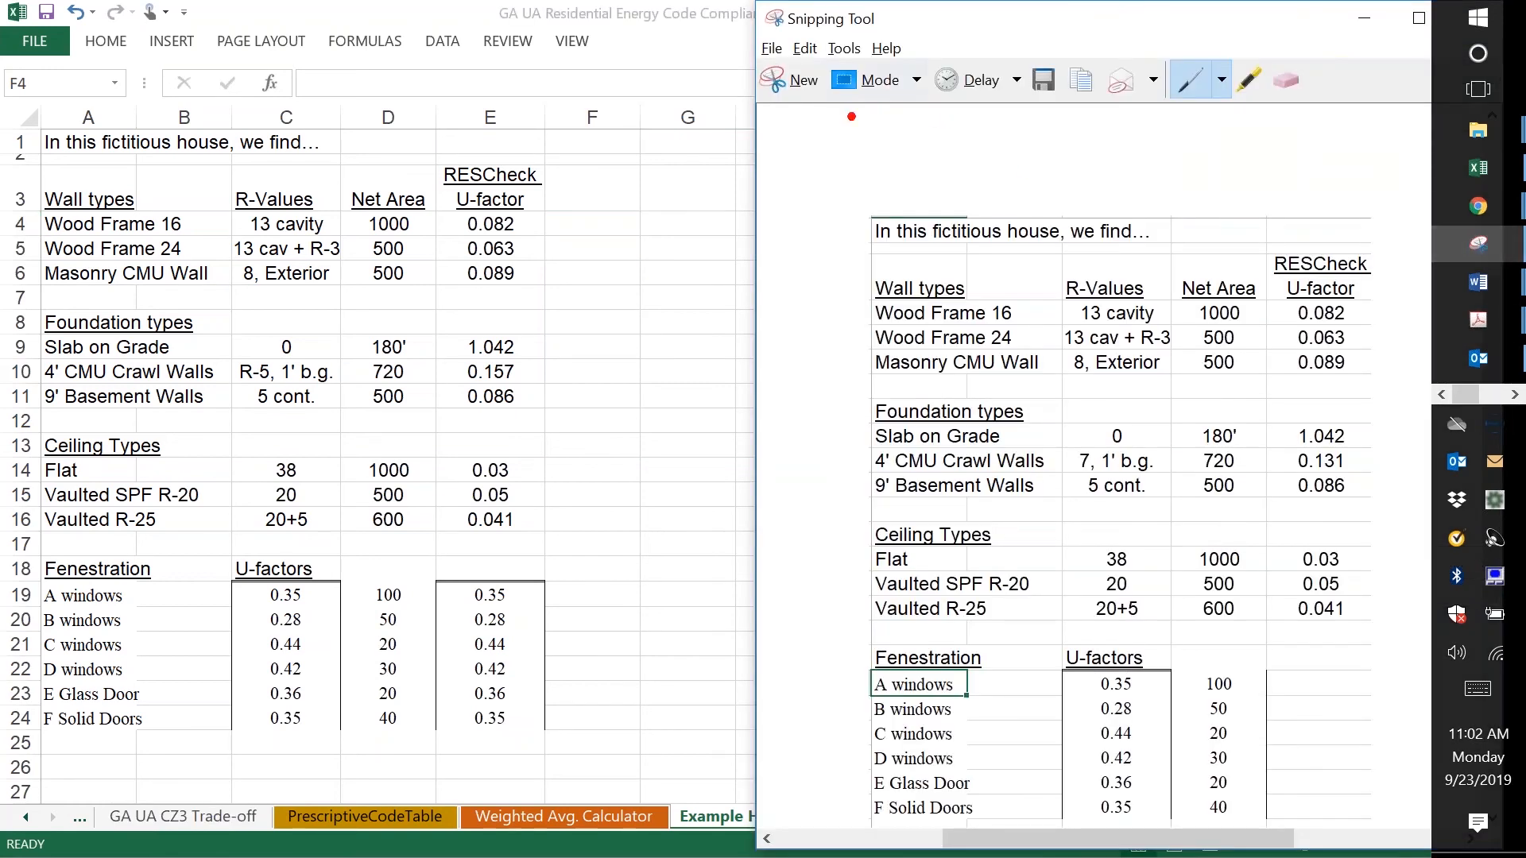
pyautogui.click(799, 86)
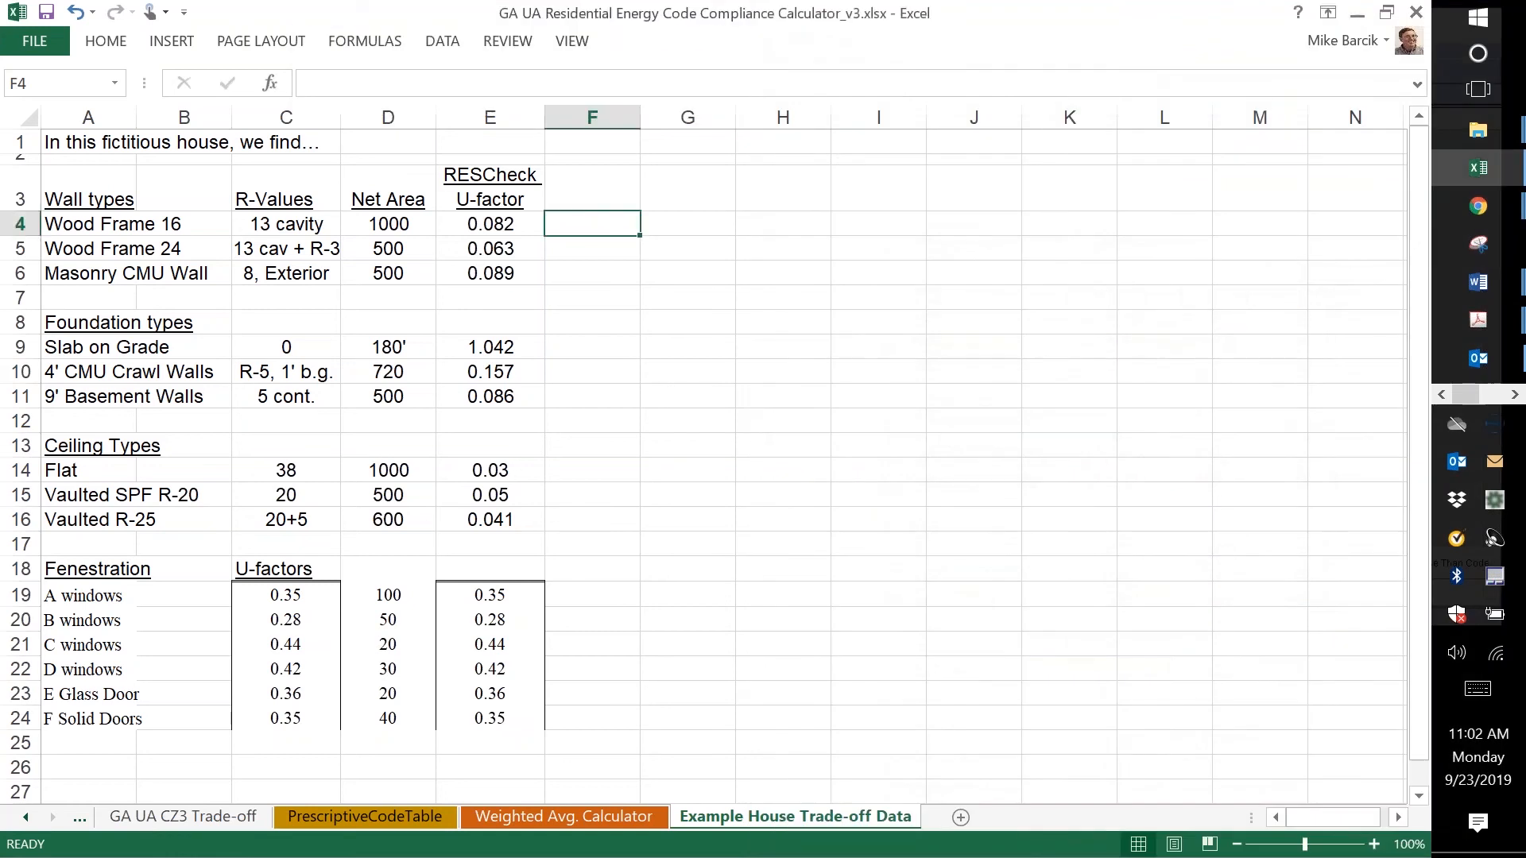
pyautogui.moveTo(37, 128); pyautogui.dragTo(554, 744)
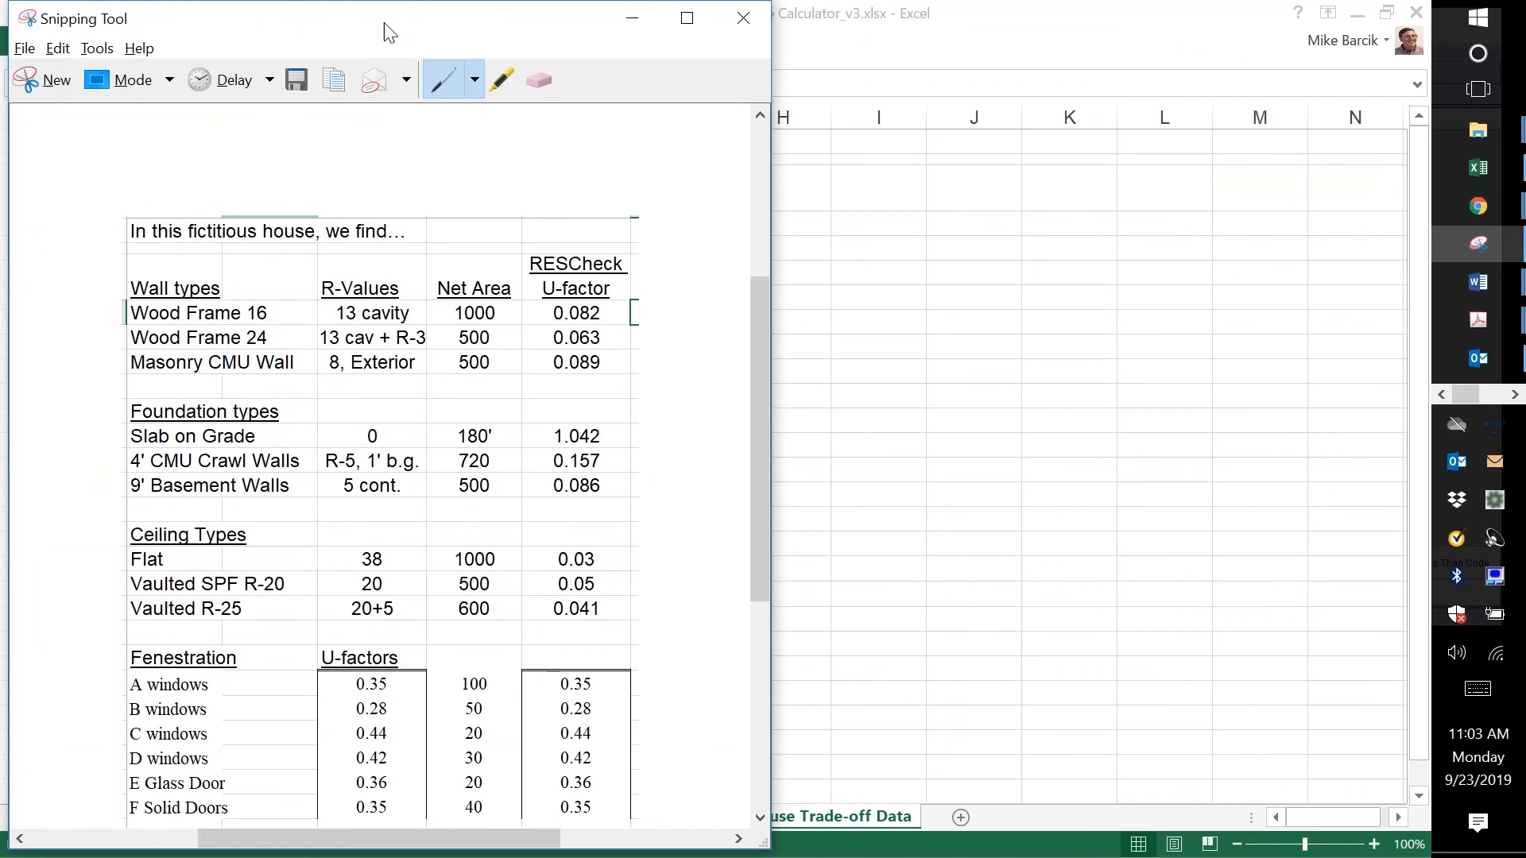
pyautogui.moveTo(384, 32); pyautogui.dragTo(1127, 54)
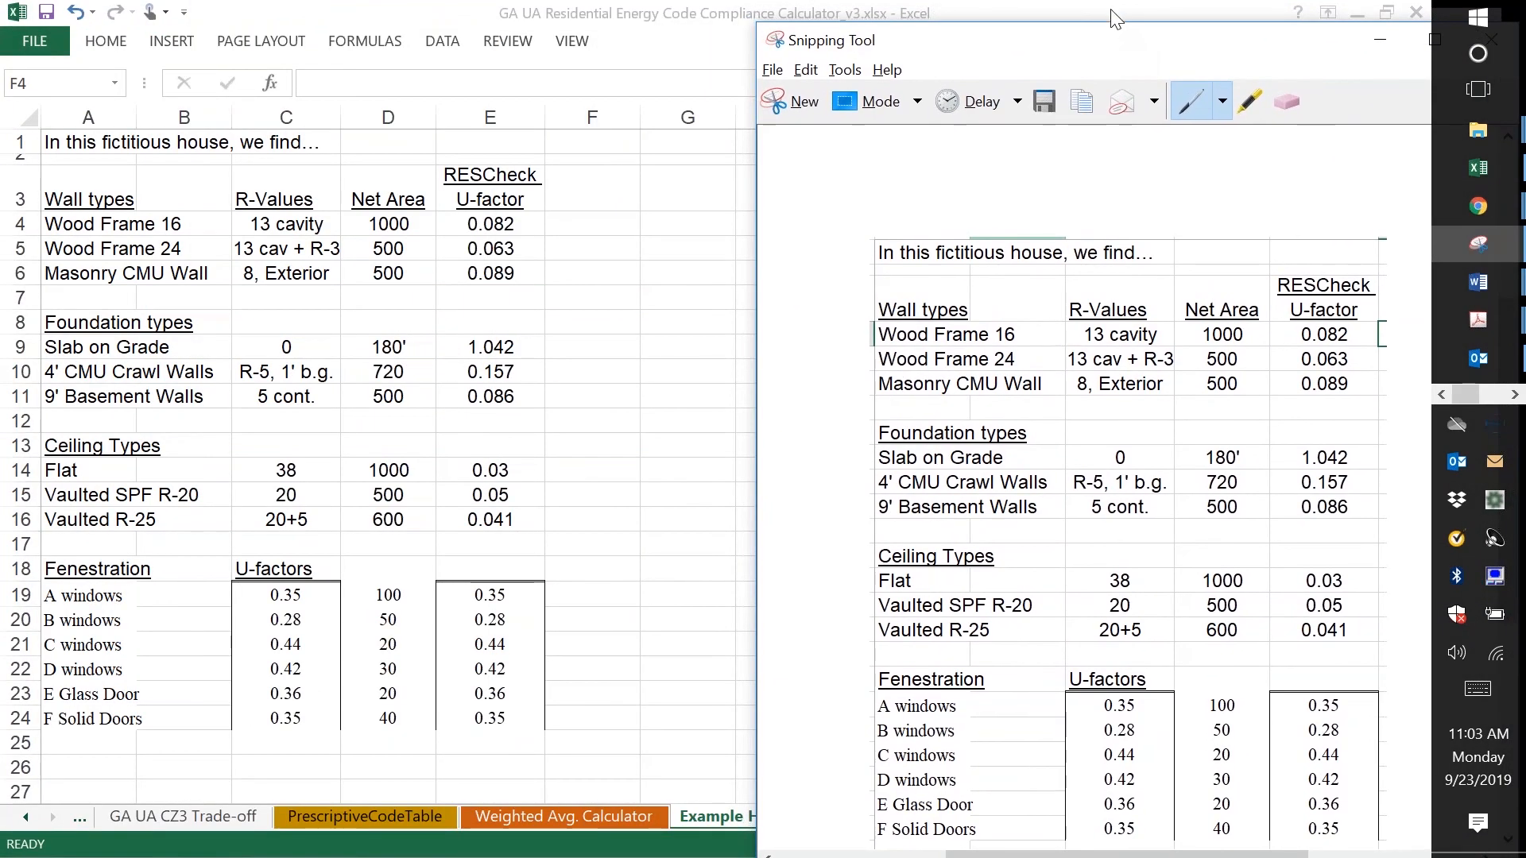
# - Restore the Excel window to its smaller size and align the Snipping Tool window beside it
pyautogui.click(1113, 17)
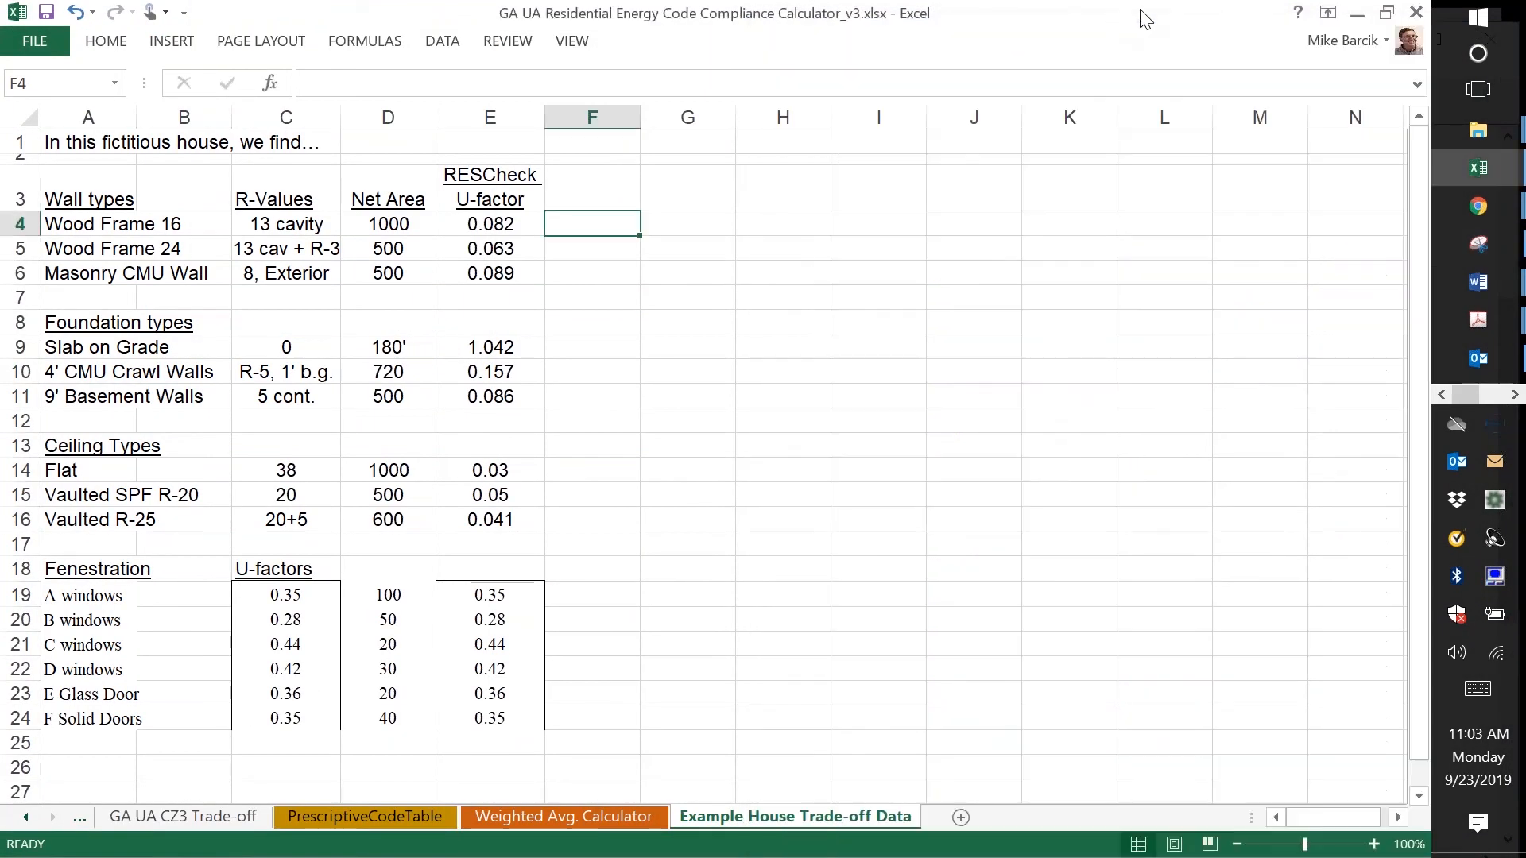
pyautogui.click(1386, 14)
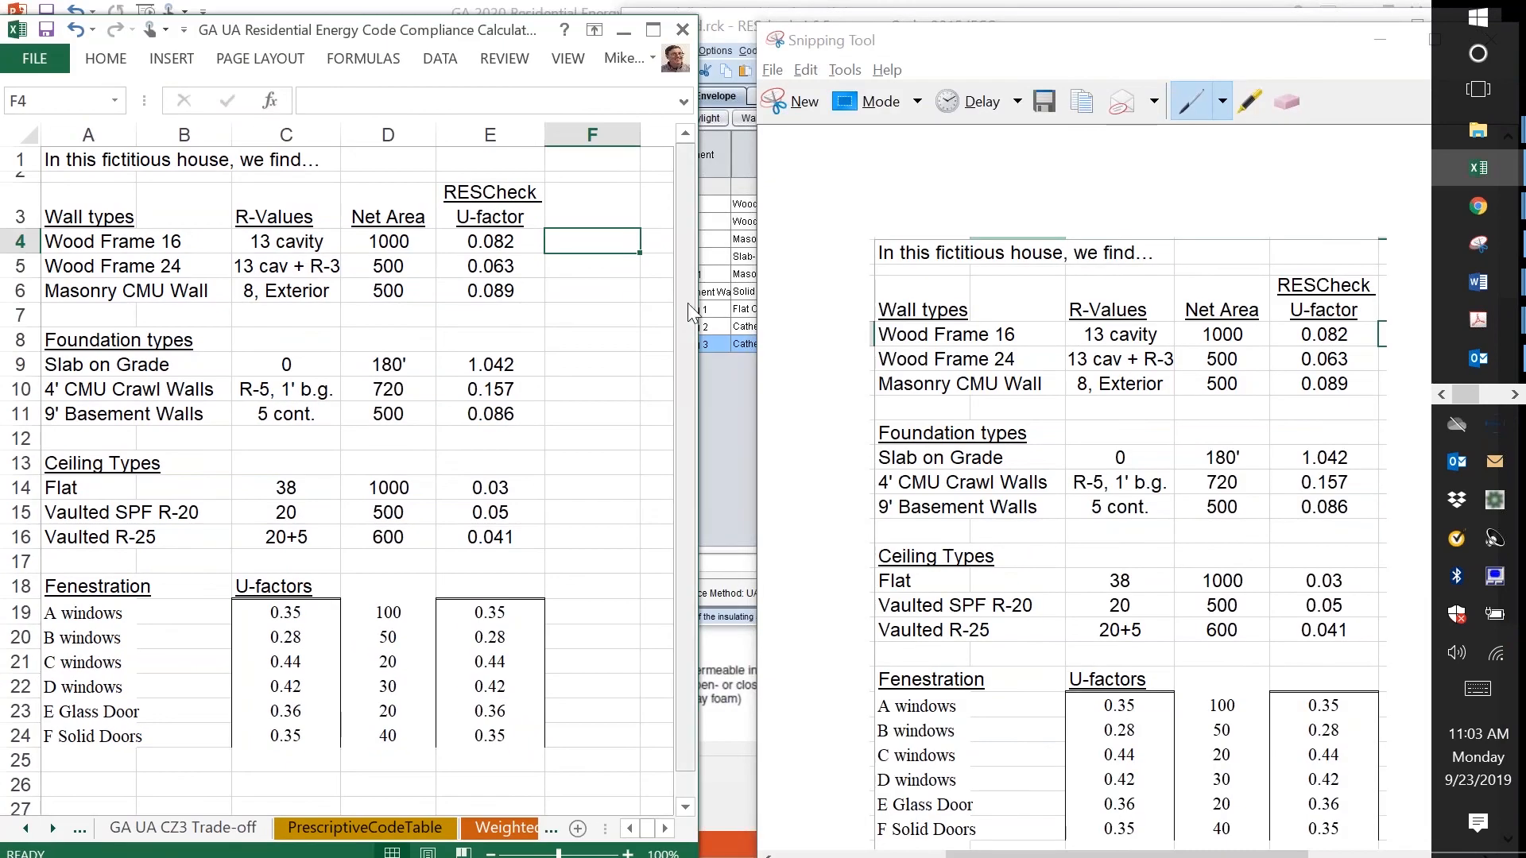
pyautogui.moveTo(963, 42); pyautogui.dragTo(902, 28)
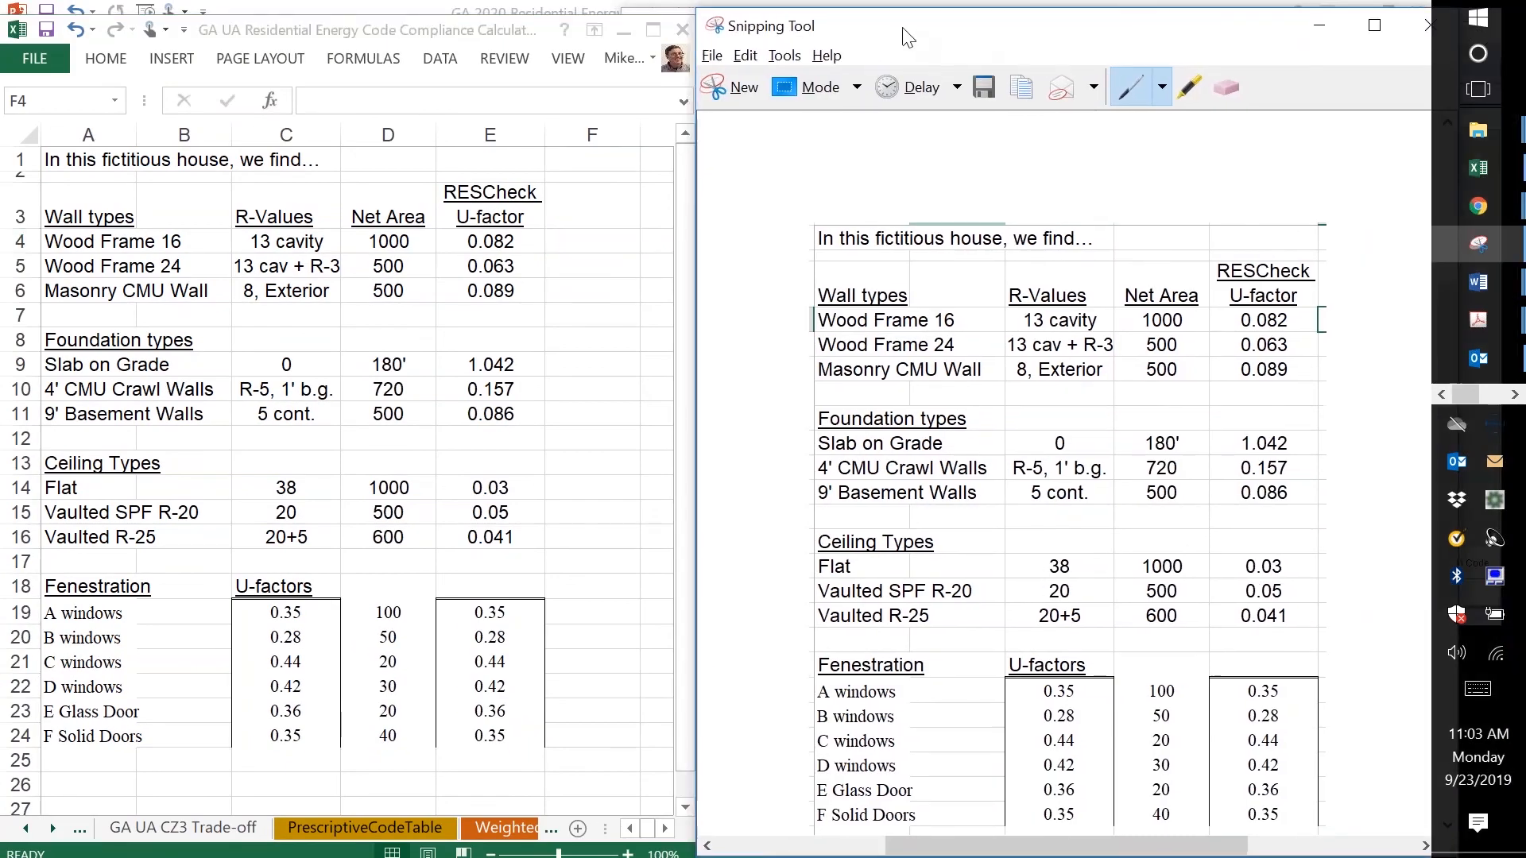
# - Zoom the Example House Trade-off Data sheet out to 90% in Excel
pyautogui.click(190, 835)
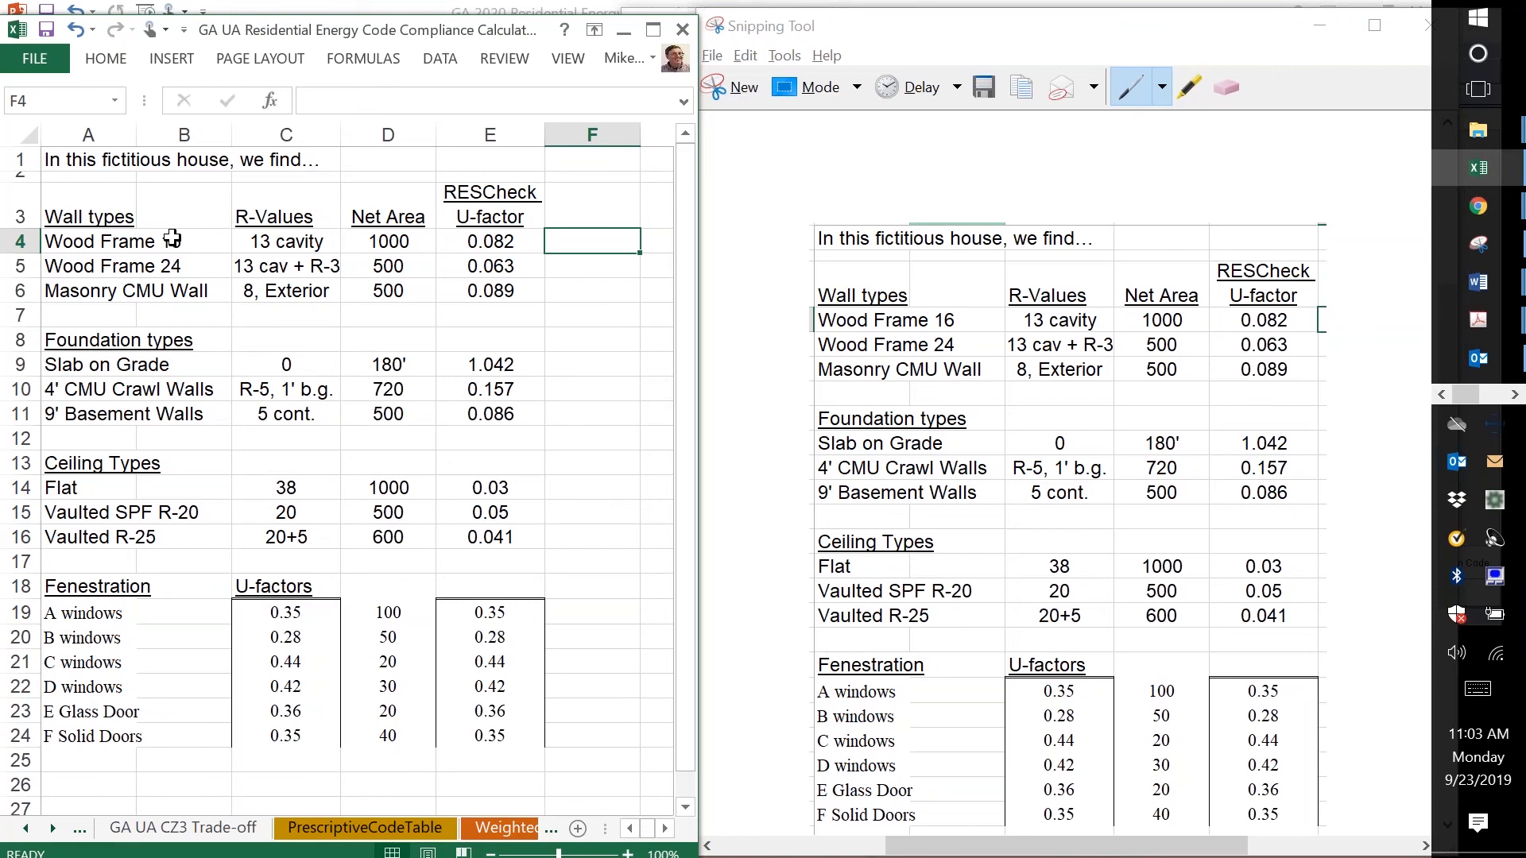
pyautogui.click(106, 242)
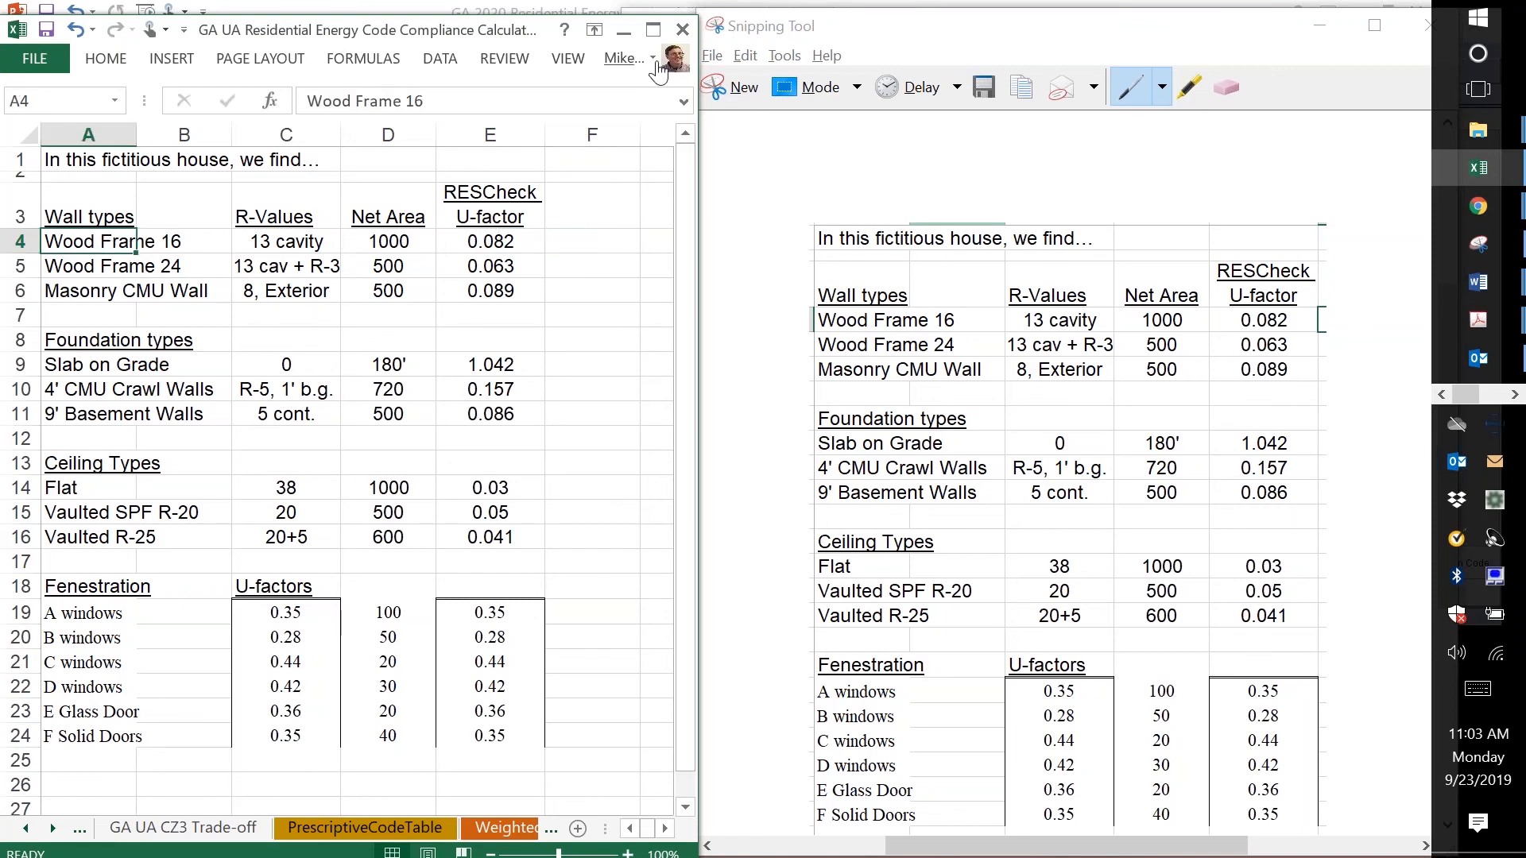
pyautogui.click(494, 855)
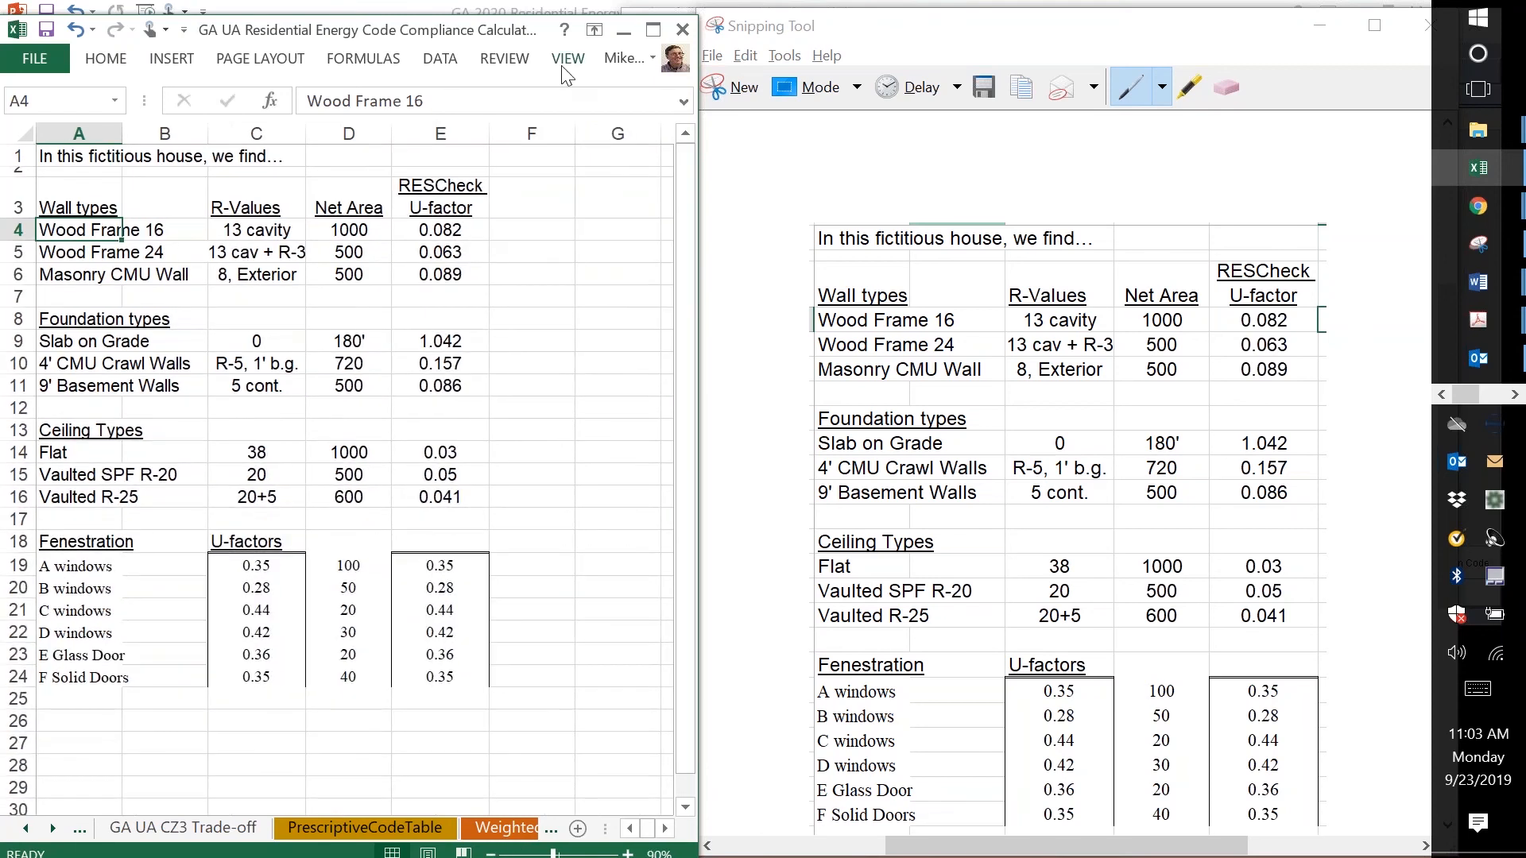
pyautogui.press('Up')
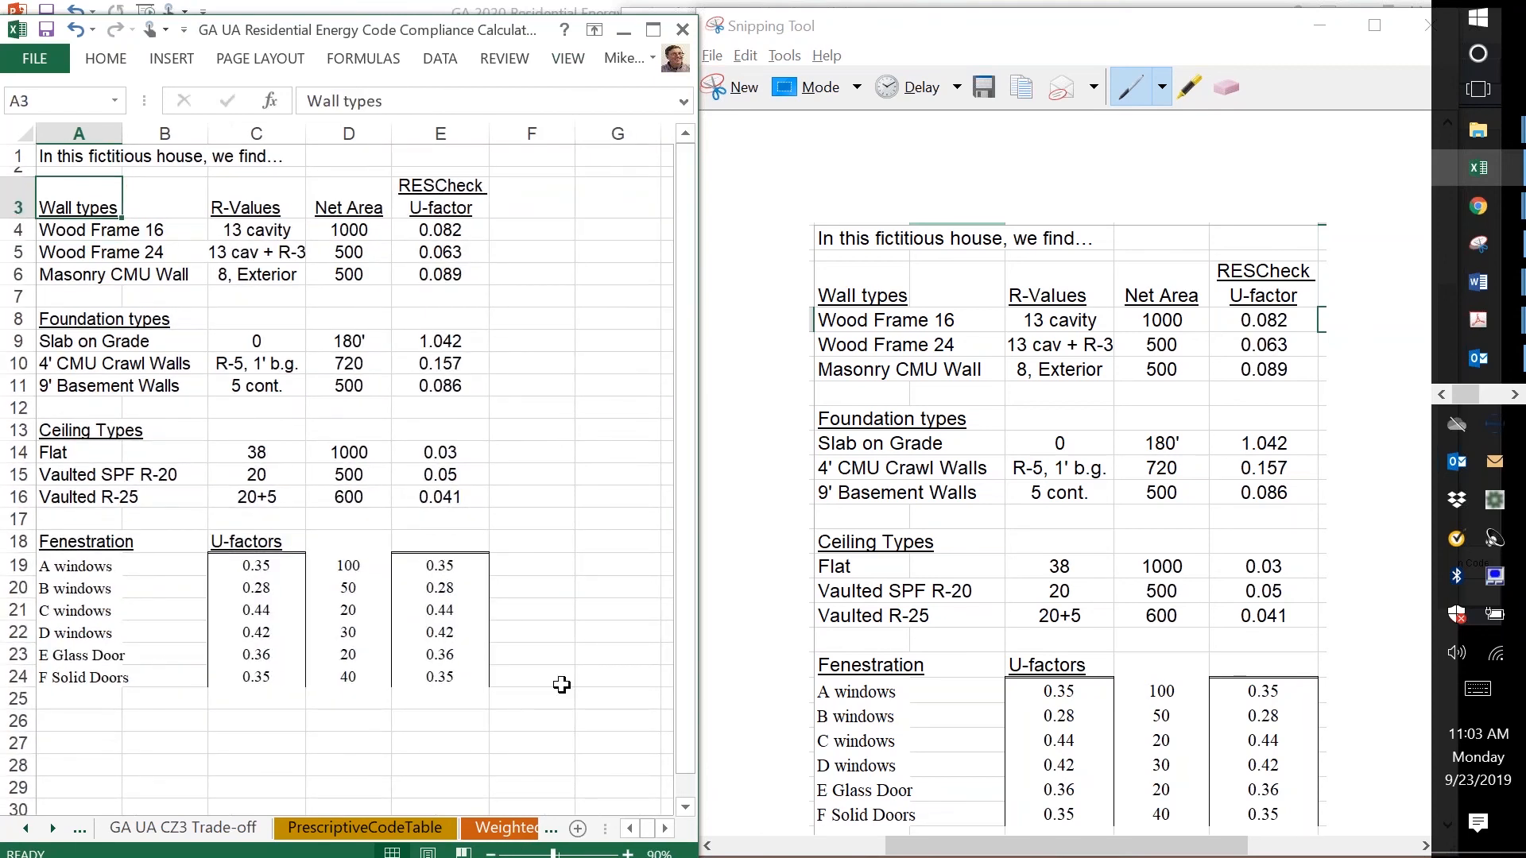
# - Open the GA UA CZ3 Trade-off sheet and go to the WoodFrame 16 wall type in B7
pyautogui.click(213, 830)
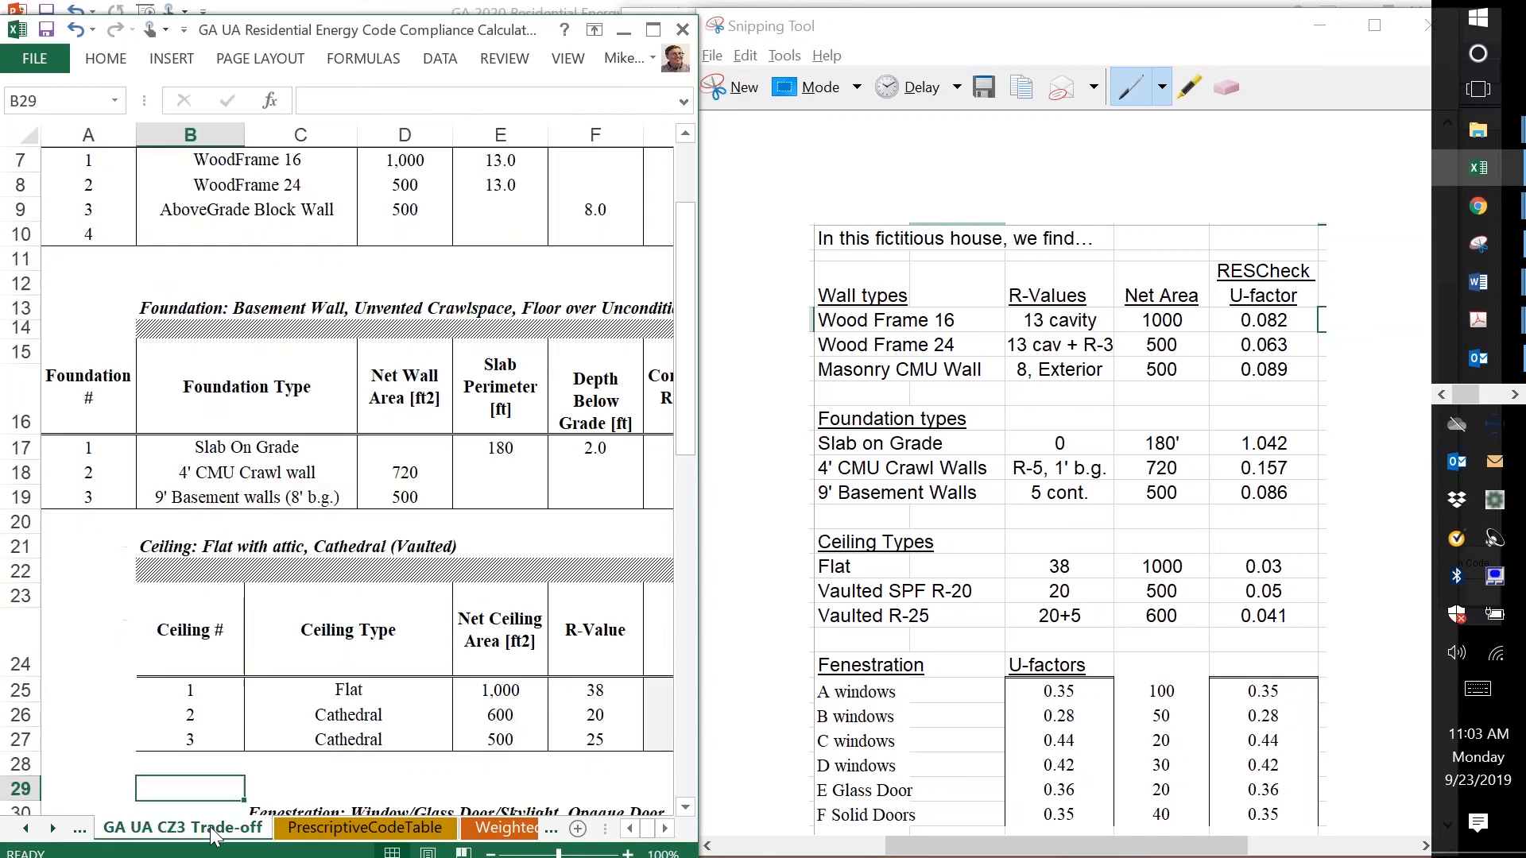
pyautogui.press('Up')
pyautogui.hotkey('ctrl', 'Home')
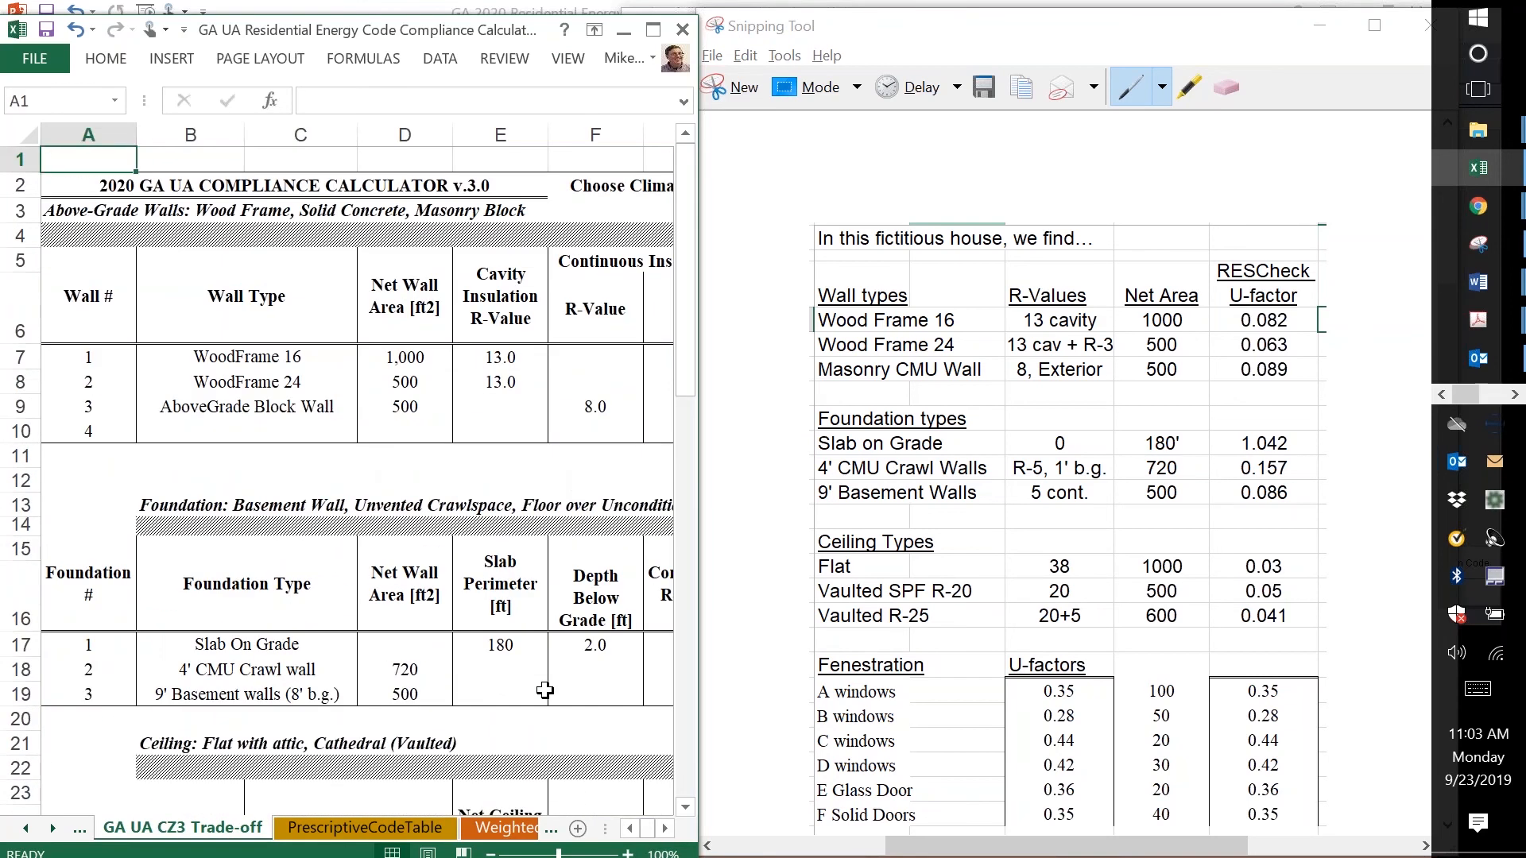
pyautogui.press('Down')
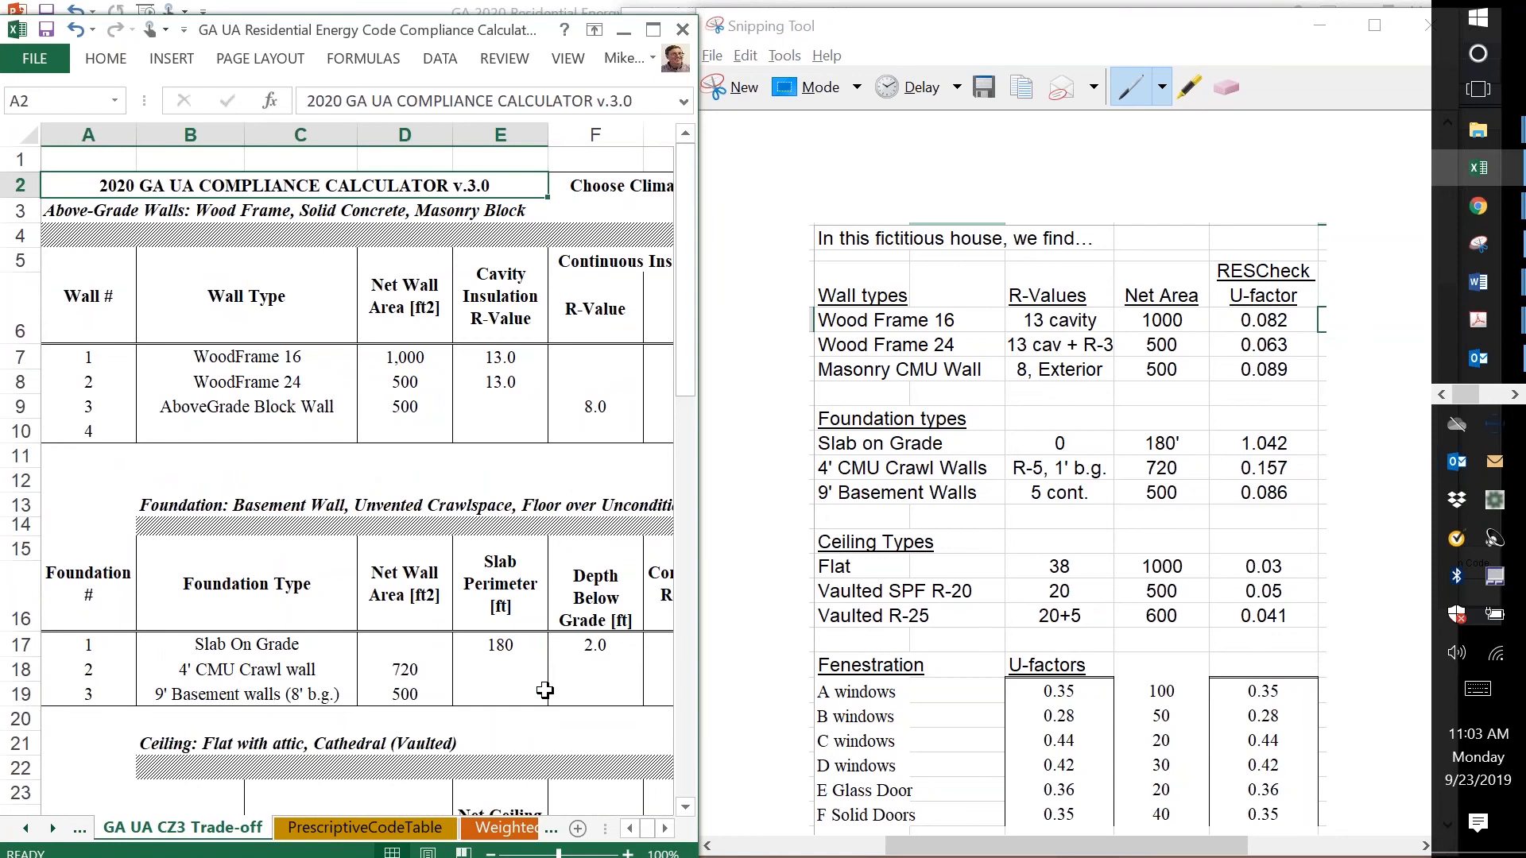
pyautogui.press('Down')
pyautogui.press('Down')
pyautogui.press('Down')
pyautogui.press('Right')
pyautogui.press('Down')
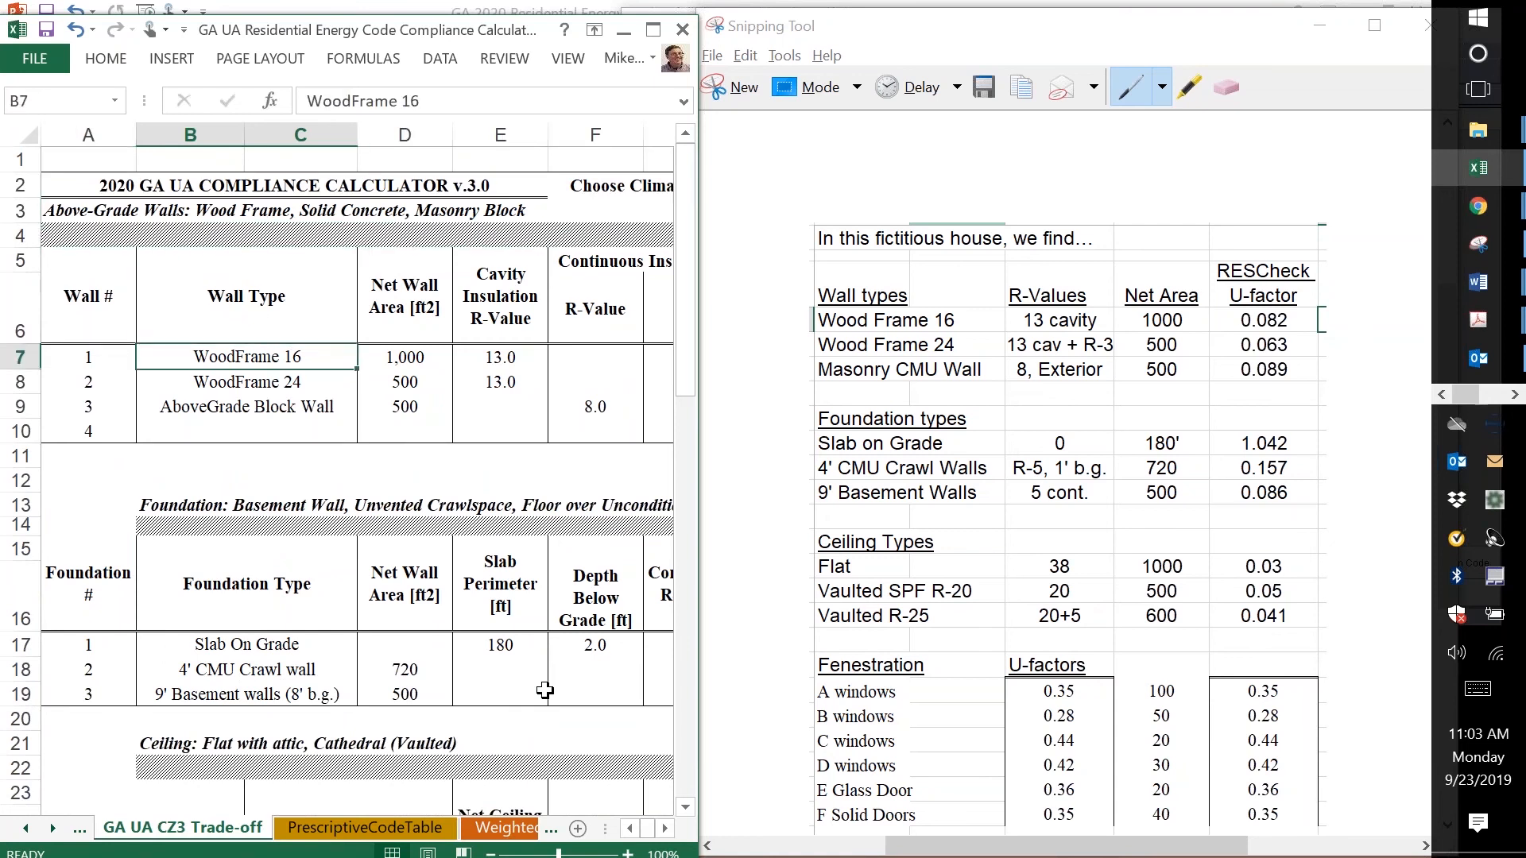
# - Examine wall row 7 across its insulation, proposed and prescriptive U-factor, and UA contribution columns
pyautogui.press('Right')
pyautogui.press('Right')
pyautogui.press('Right')
pyautogui.press('Right')
pyautogui.press('Right')
pyautogui.press('Right')
pyautogui.press('Right')
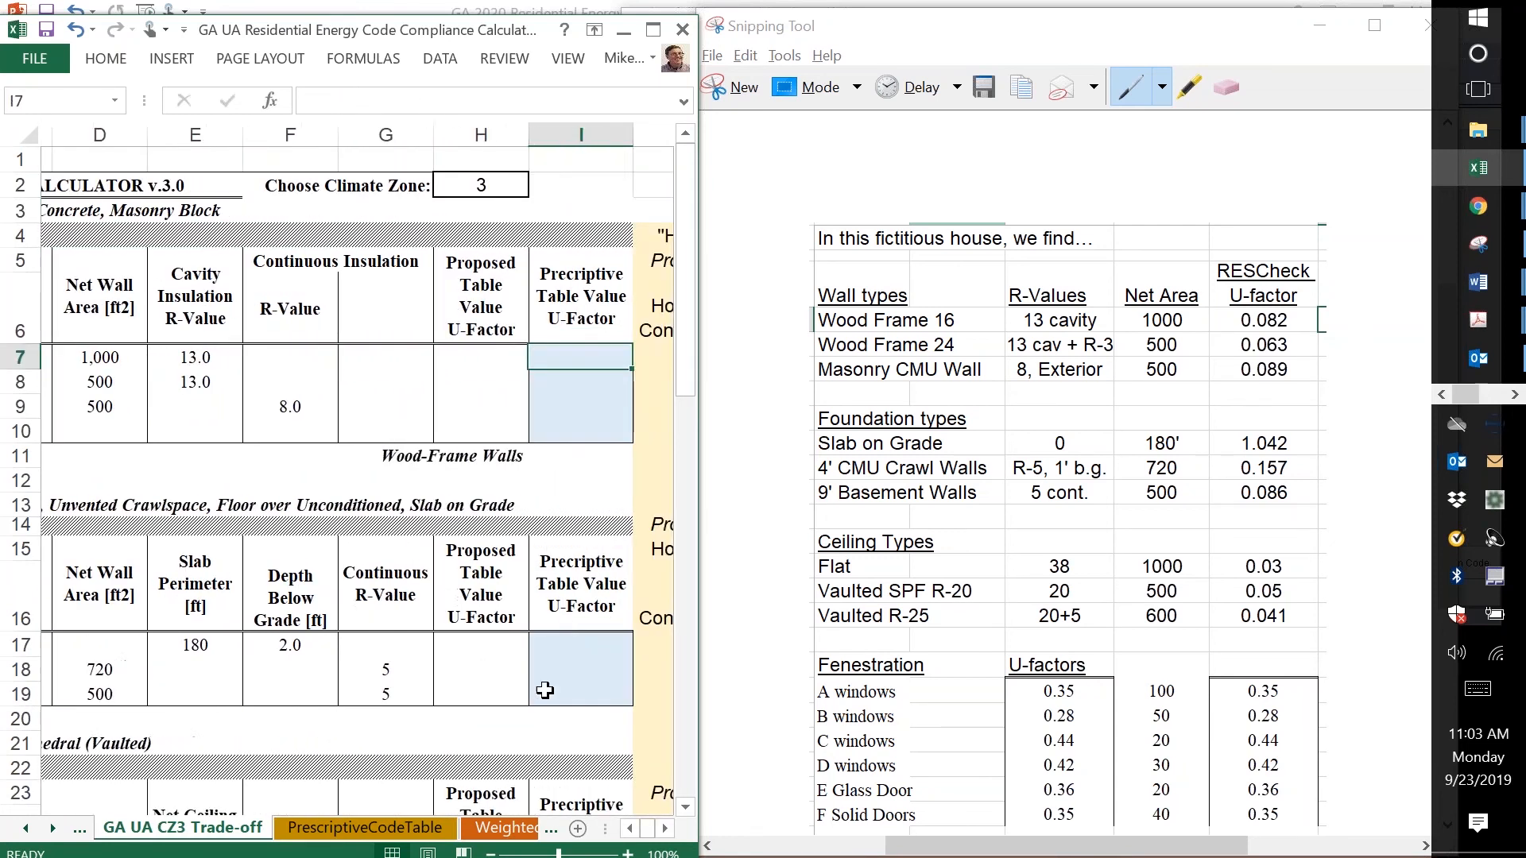
pyautogui.press('Left')
pyautogui.press('Left')
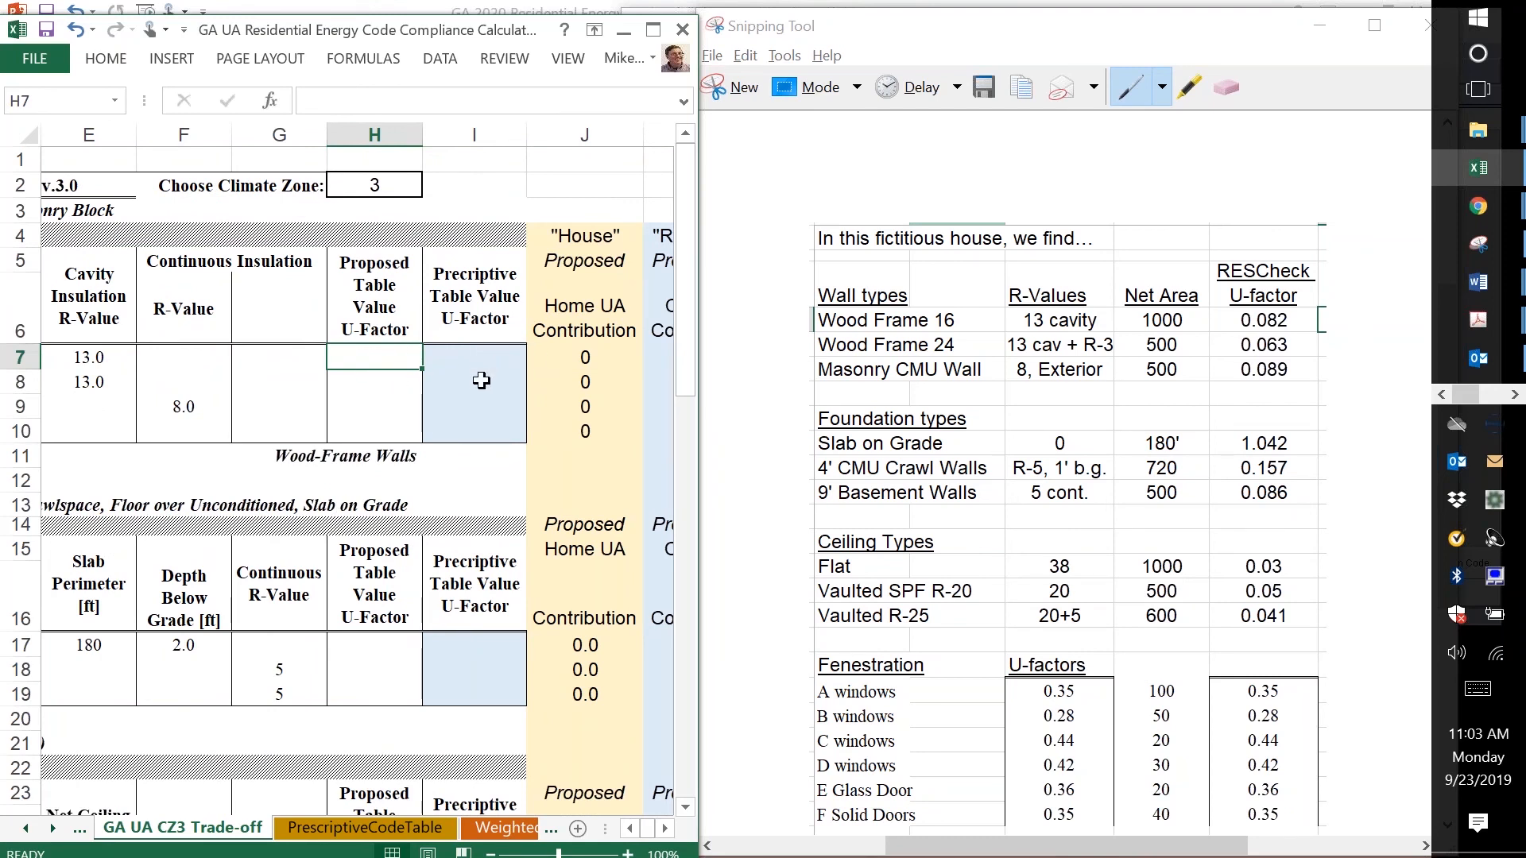
pyautogui.press('Right')
pyautogui.press('Right')
pyautogui.press('Right')
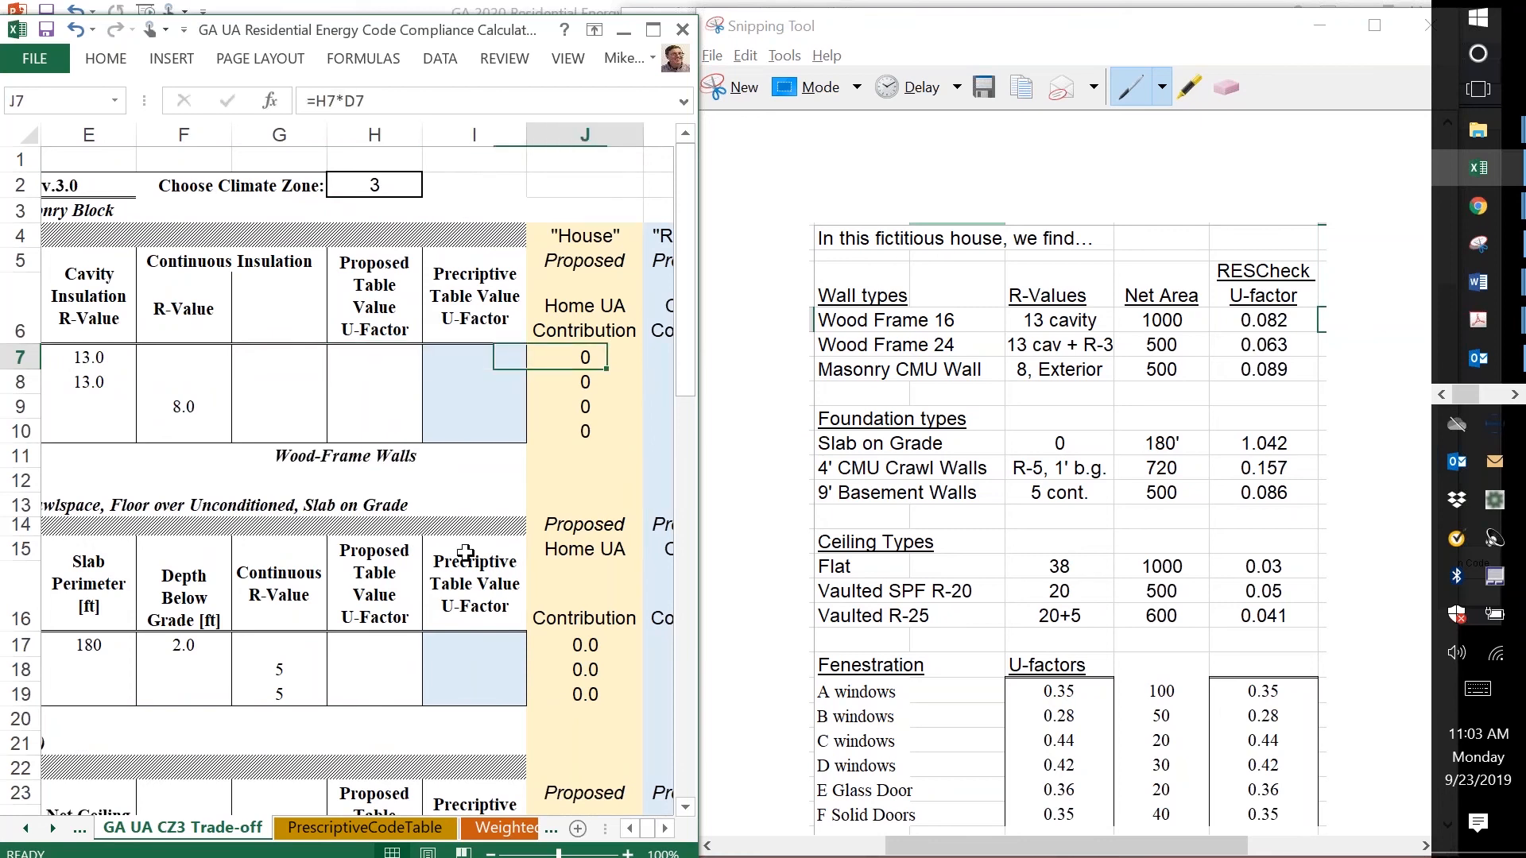
pyautogui.press('Left')
pyautogui.press('Left')
pyautogui.press('Left')
pyautogui.press('Left')
pyautogui.press('Left')
pyautogui.press('Left')
pyautogui.press('Left')
pyautogui.press('Left')
pyautogui.press('Left')
pyautogui.press('Left')
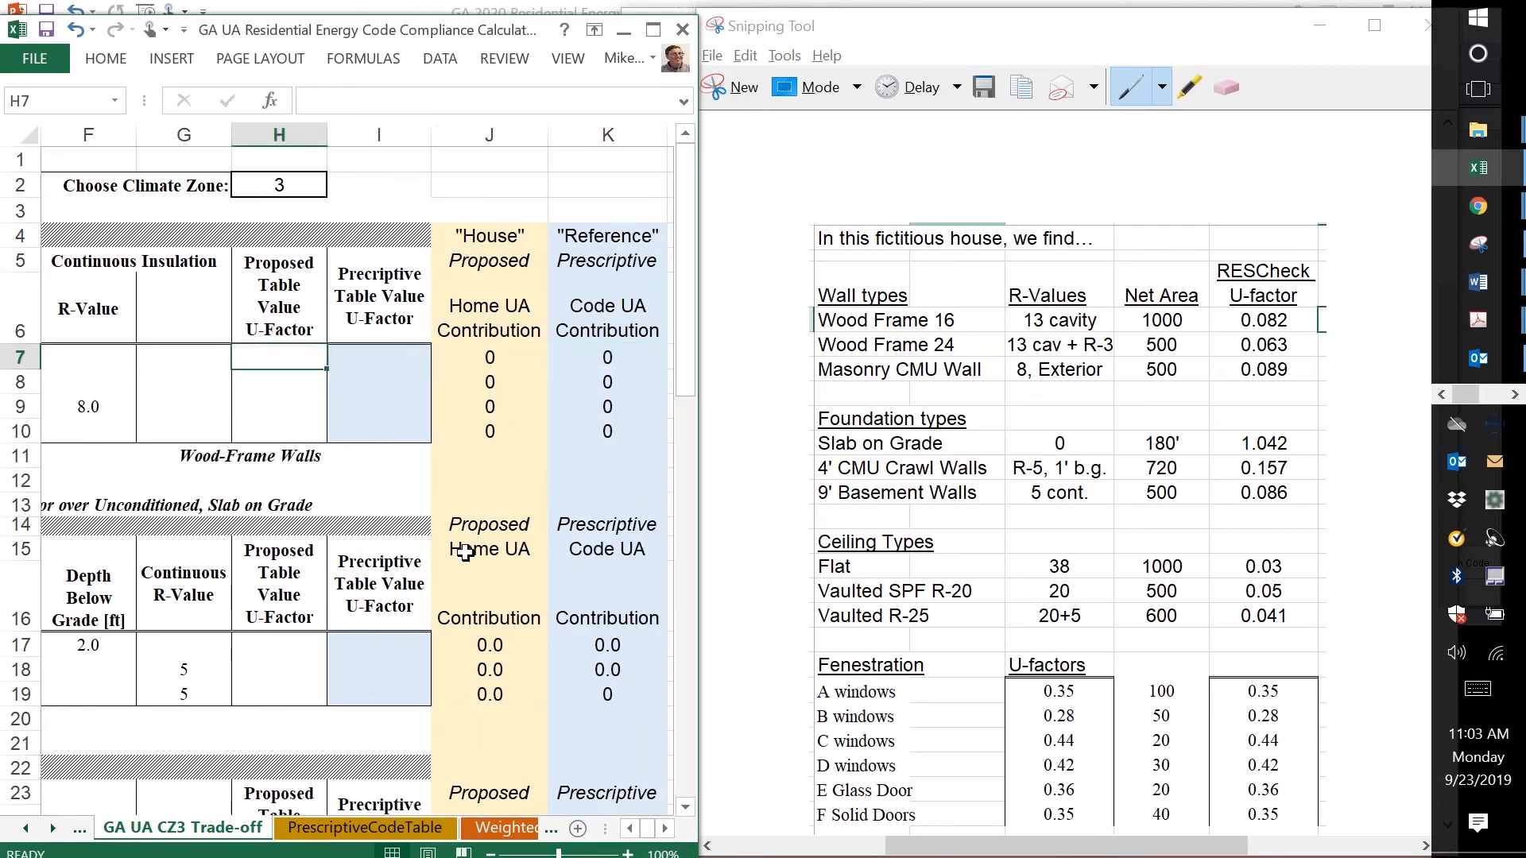
pyautogui.press('Right')
pyautogui.press('Right')
pyautogui.press('Right')
pyautogui.press('Right')
pyautogui.press('Right')
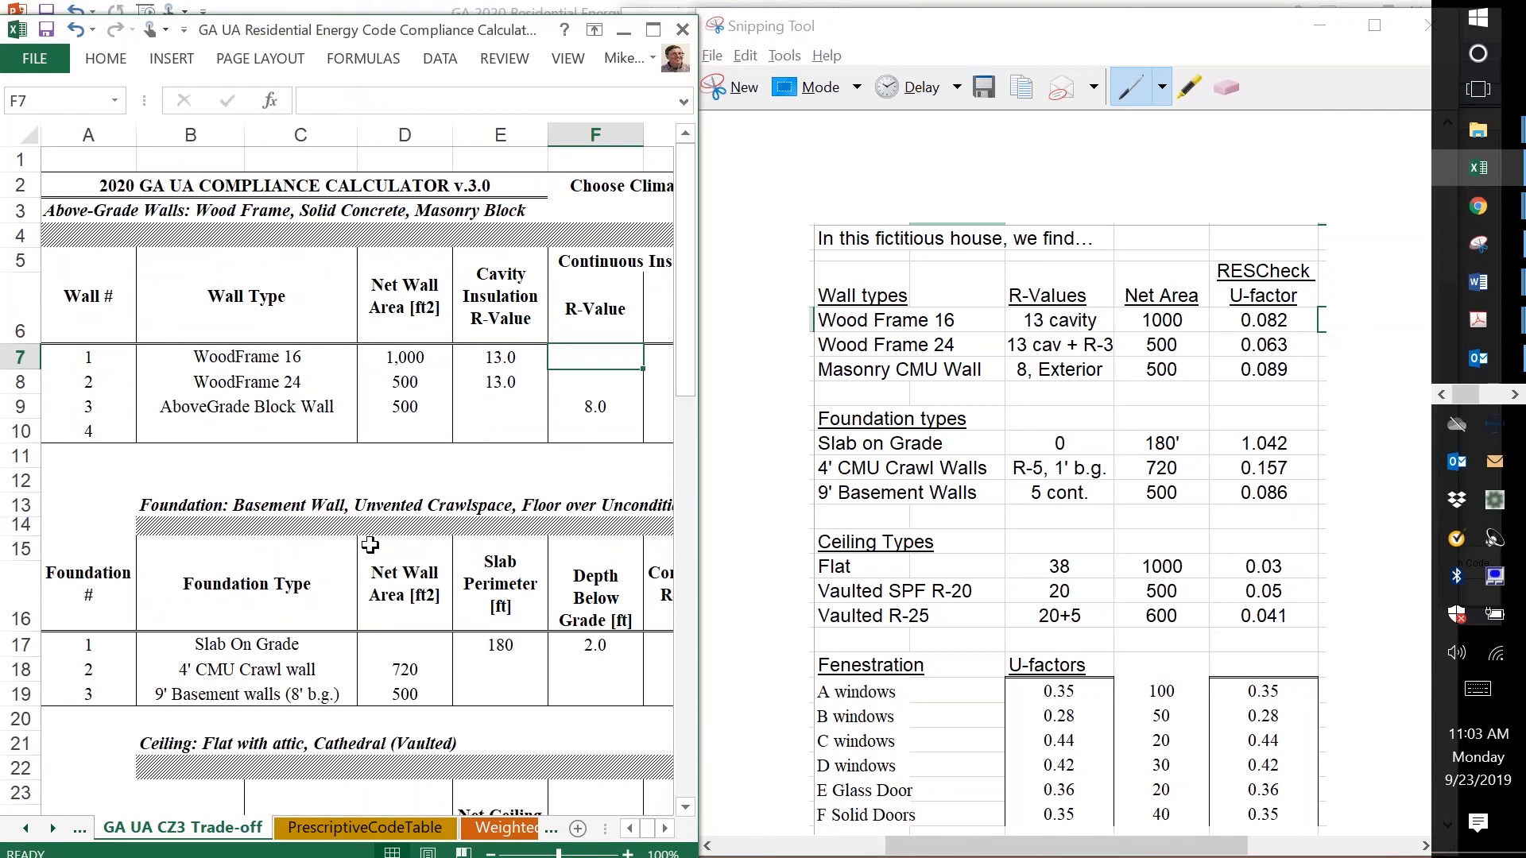
# - Enter the proposed U-factors .082 for WoodFrame 16 in H7 and .063 for WoodFrame 24 in H8
pyautogui.click(290, 414)
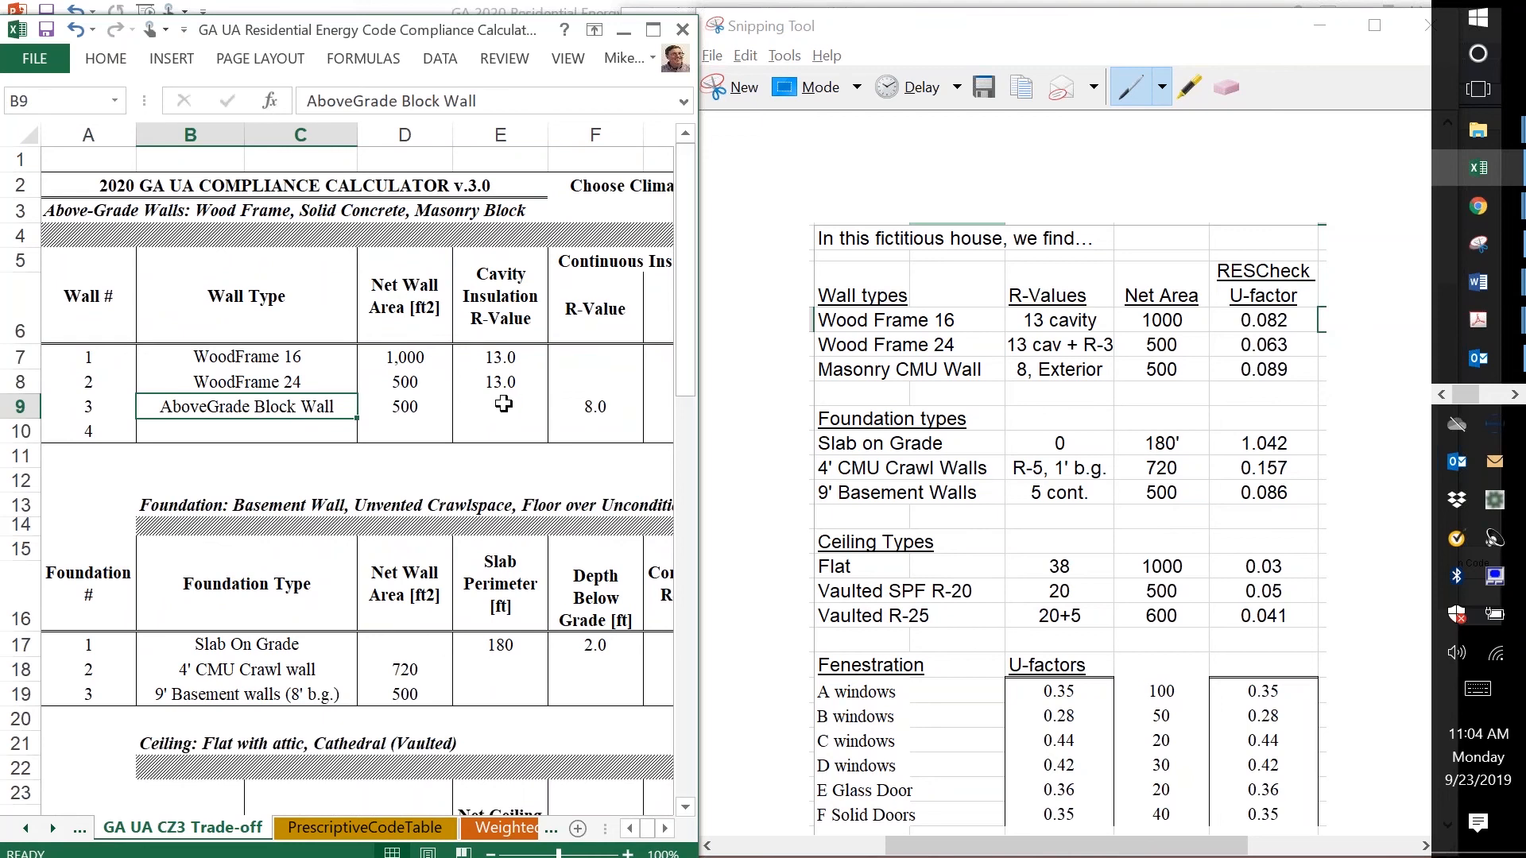
pyautogui.press('Right')
pyautogui.press('Right')
pyautogui.press('Right')
pyautogui.press('Right')
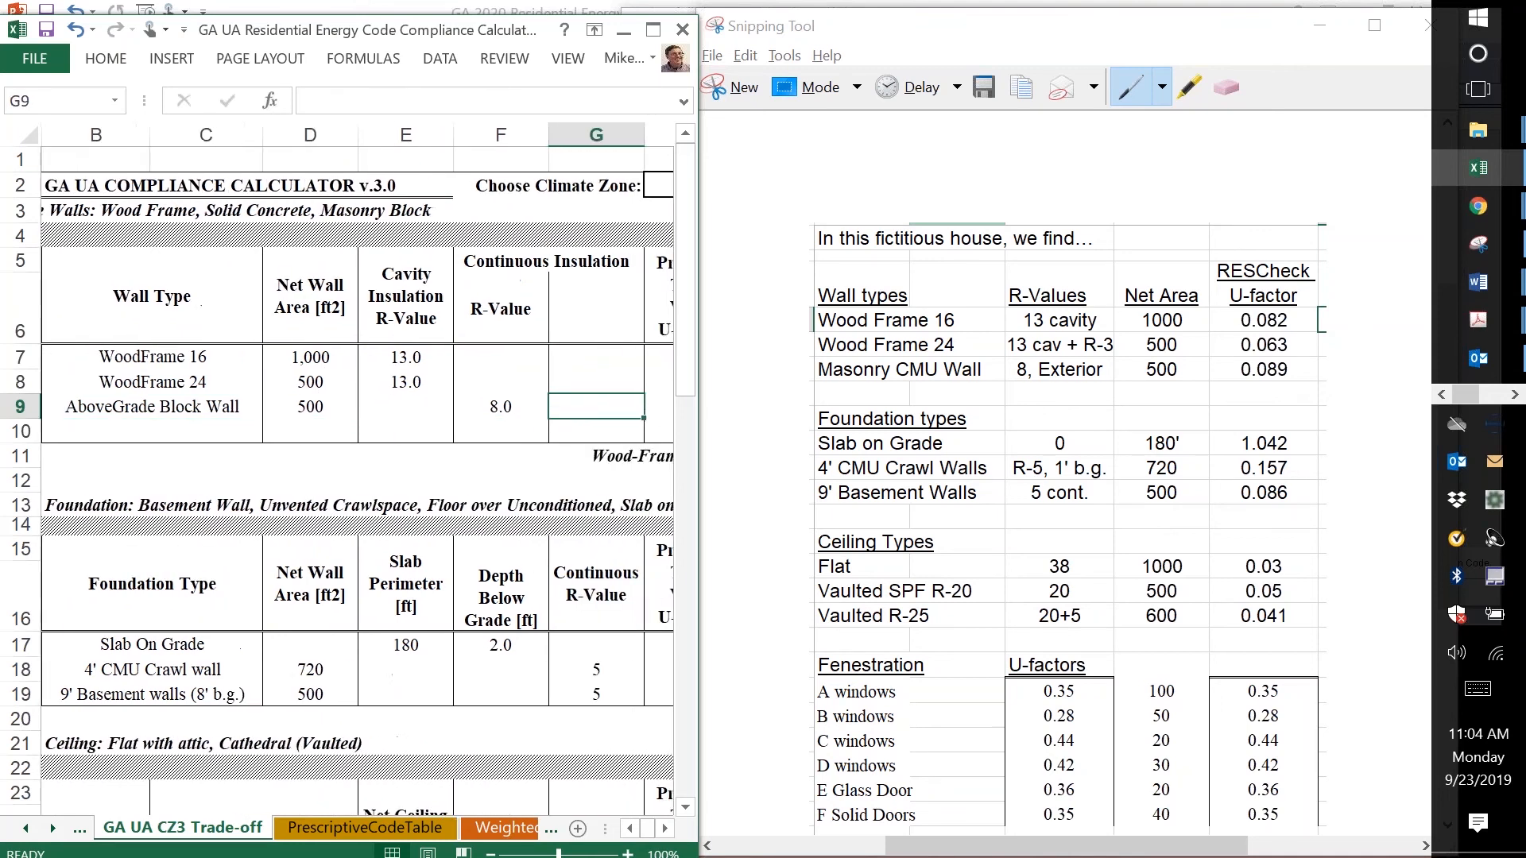
pyautogui.press('Right')
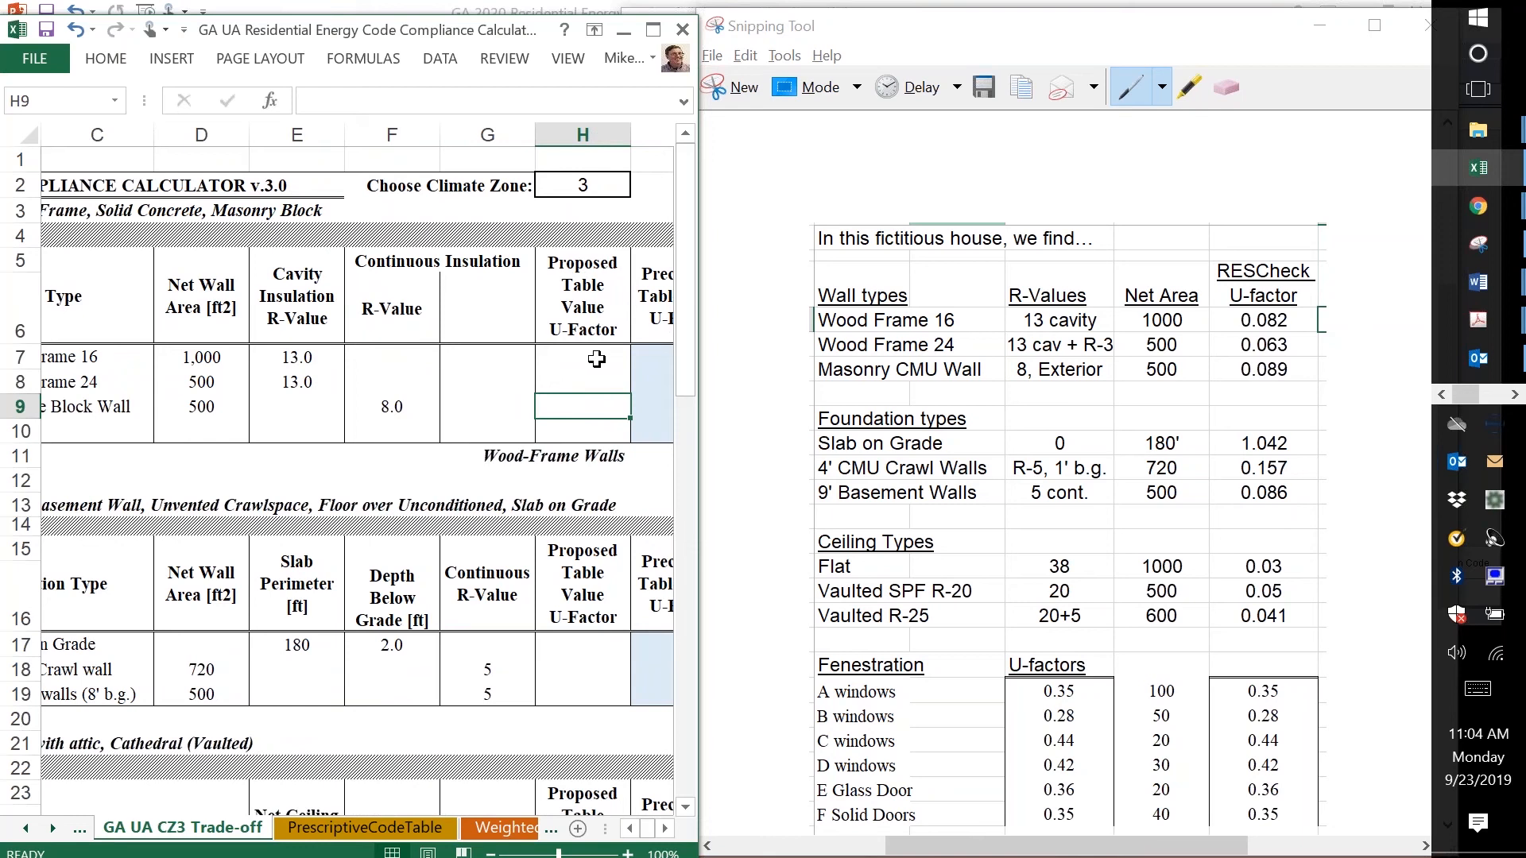
pyautogui.press('Up')
pyautogui.press('Up')
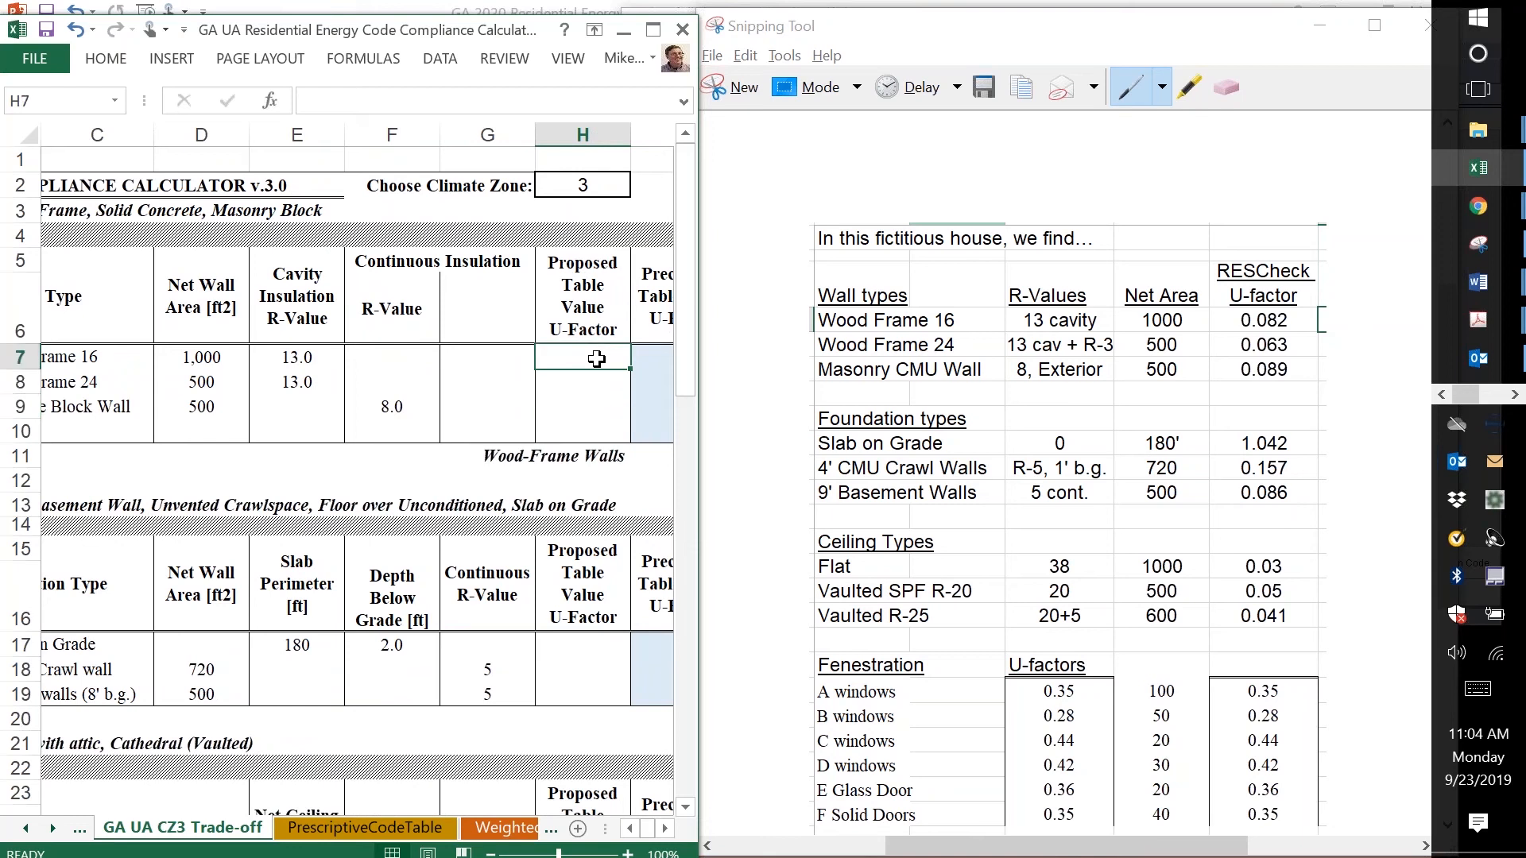
pyautogui.write('.082')
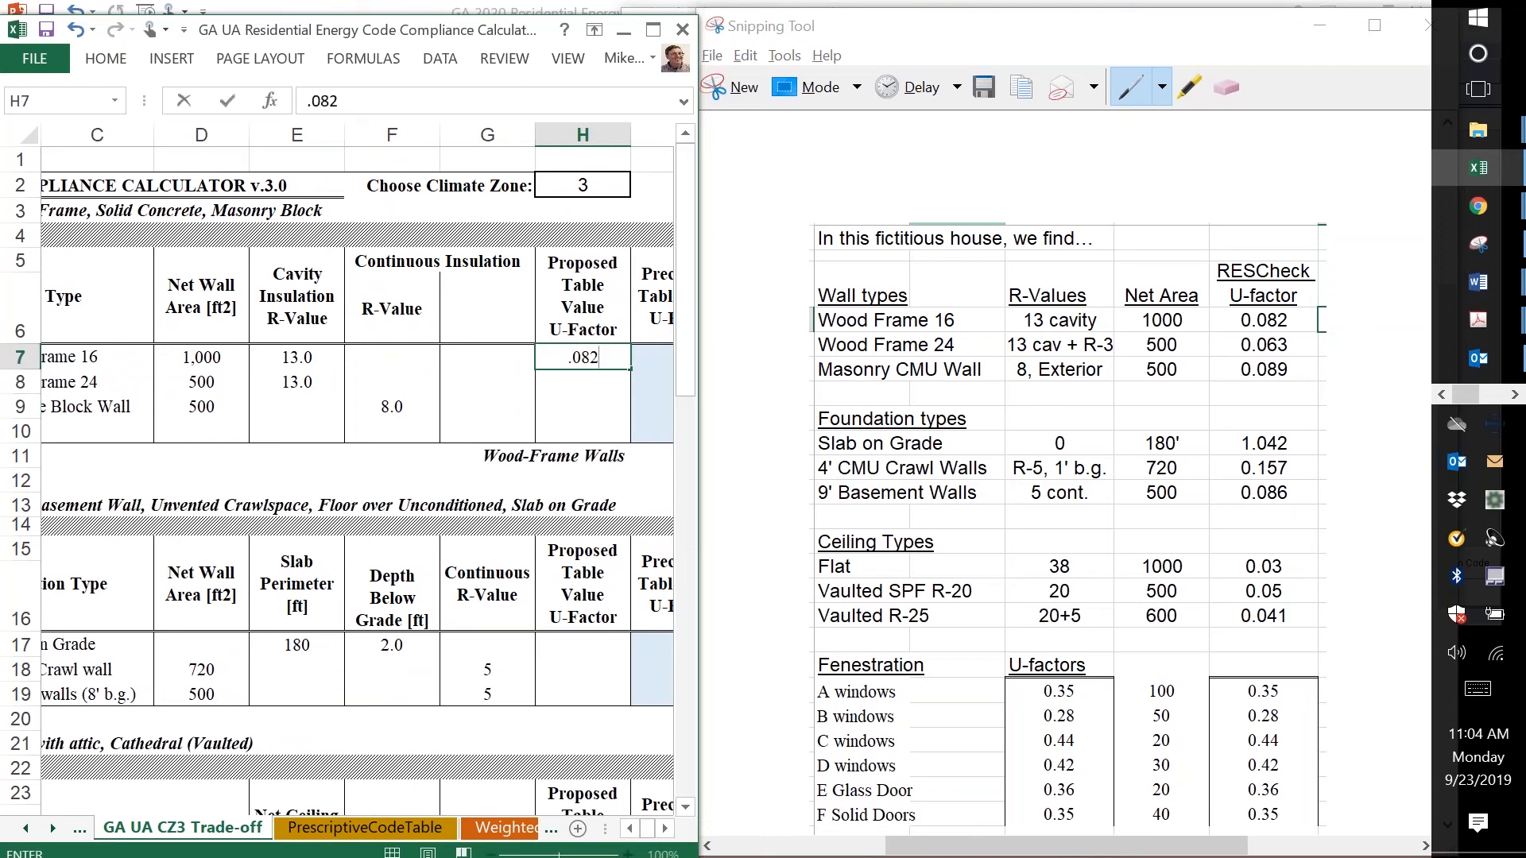
pyautogui.press('Return')
pyautogui.write('.063')
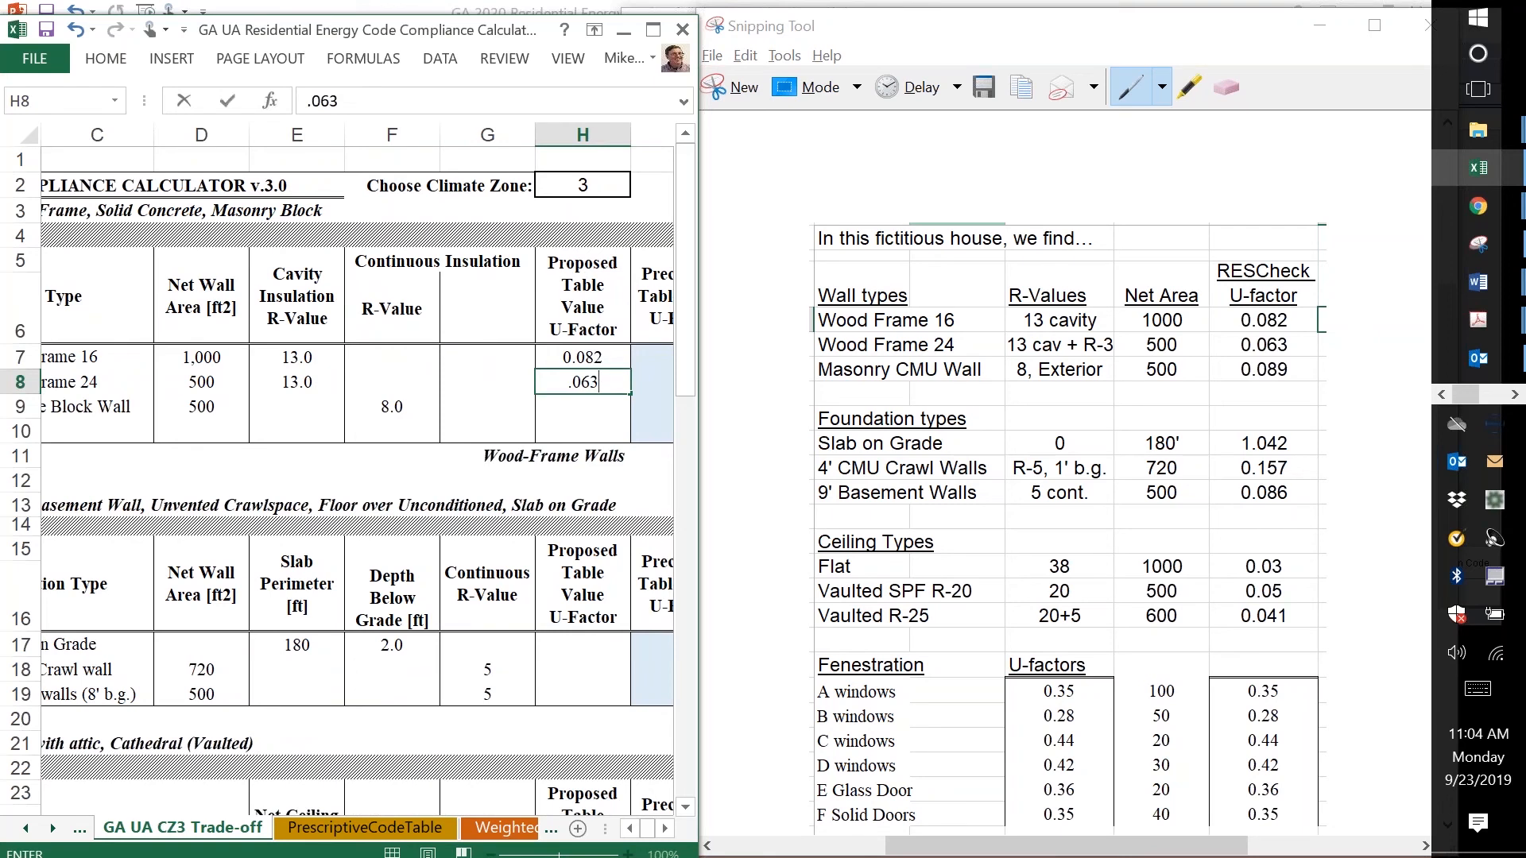
pyautogui.press('Return')
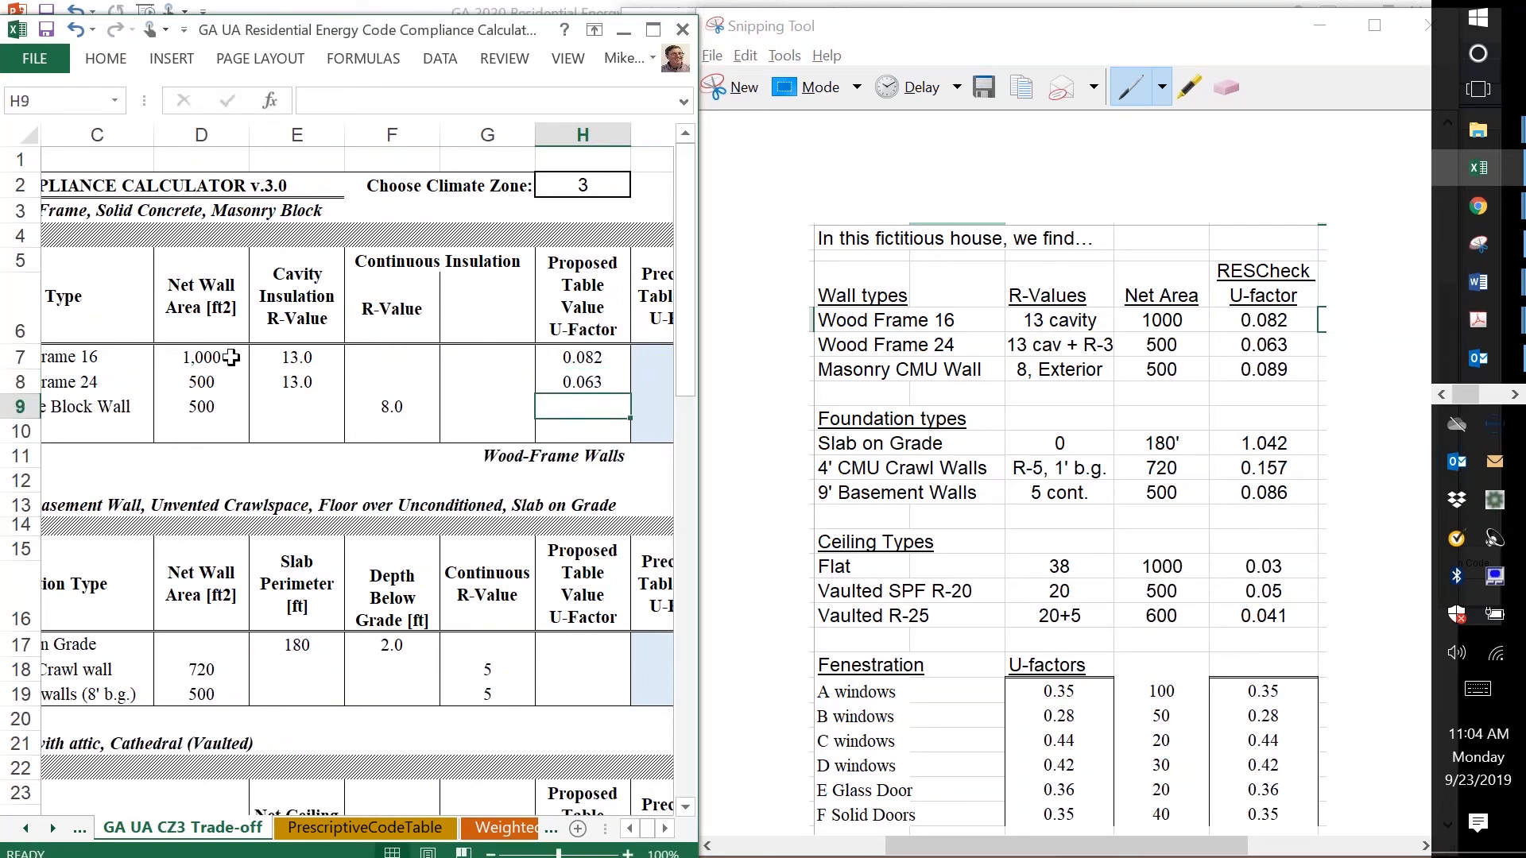
# - Enter .089 as the AboveGrade Block Wall's proposed U-factor in H9
pyautogui.click(204, 357)
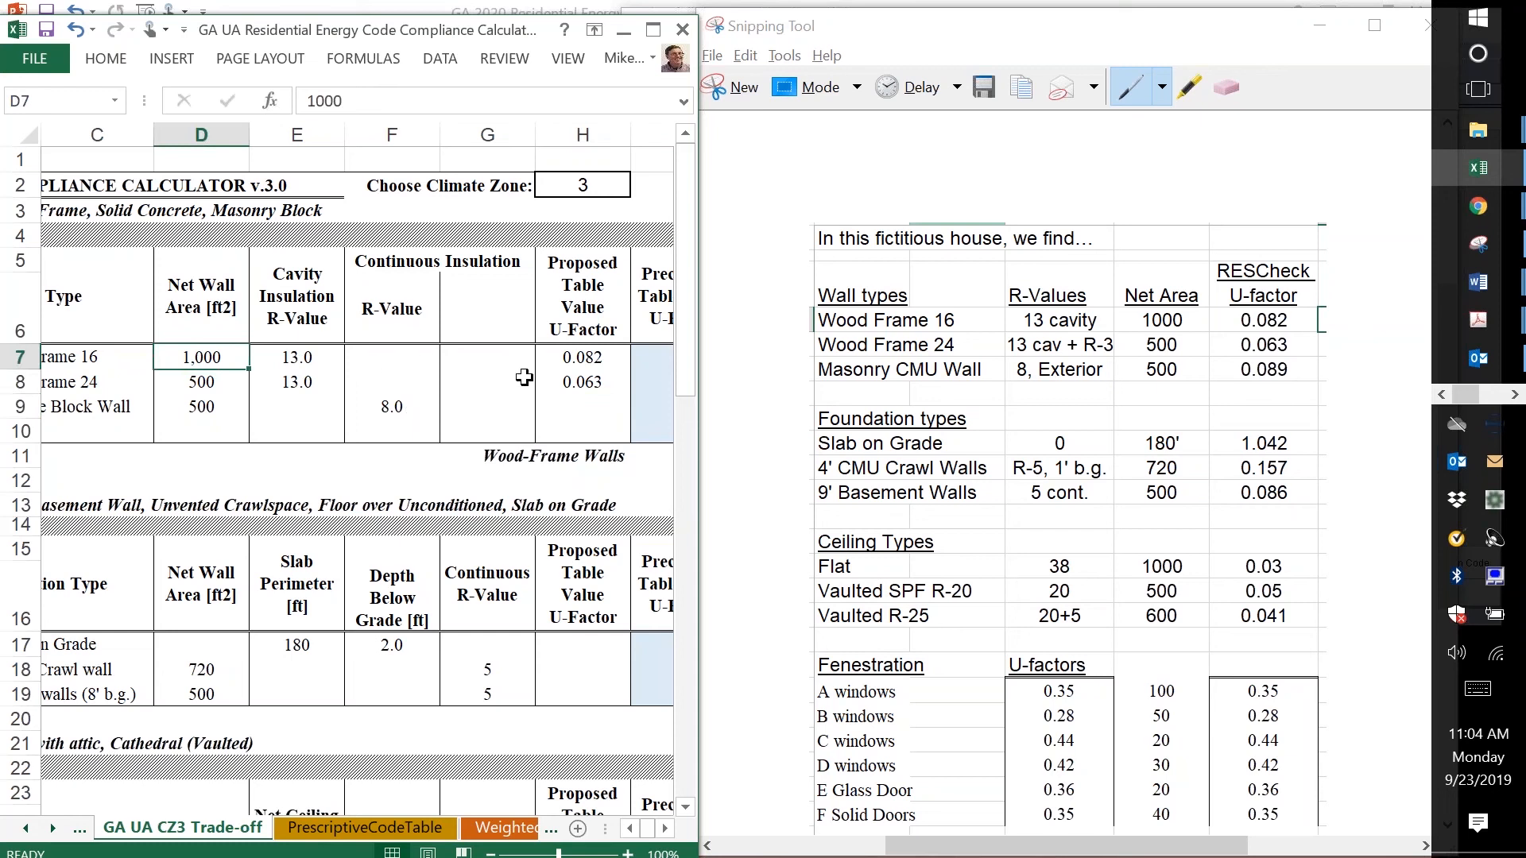
pyautogui.click(591, 407)
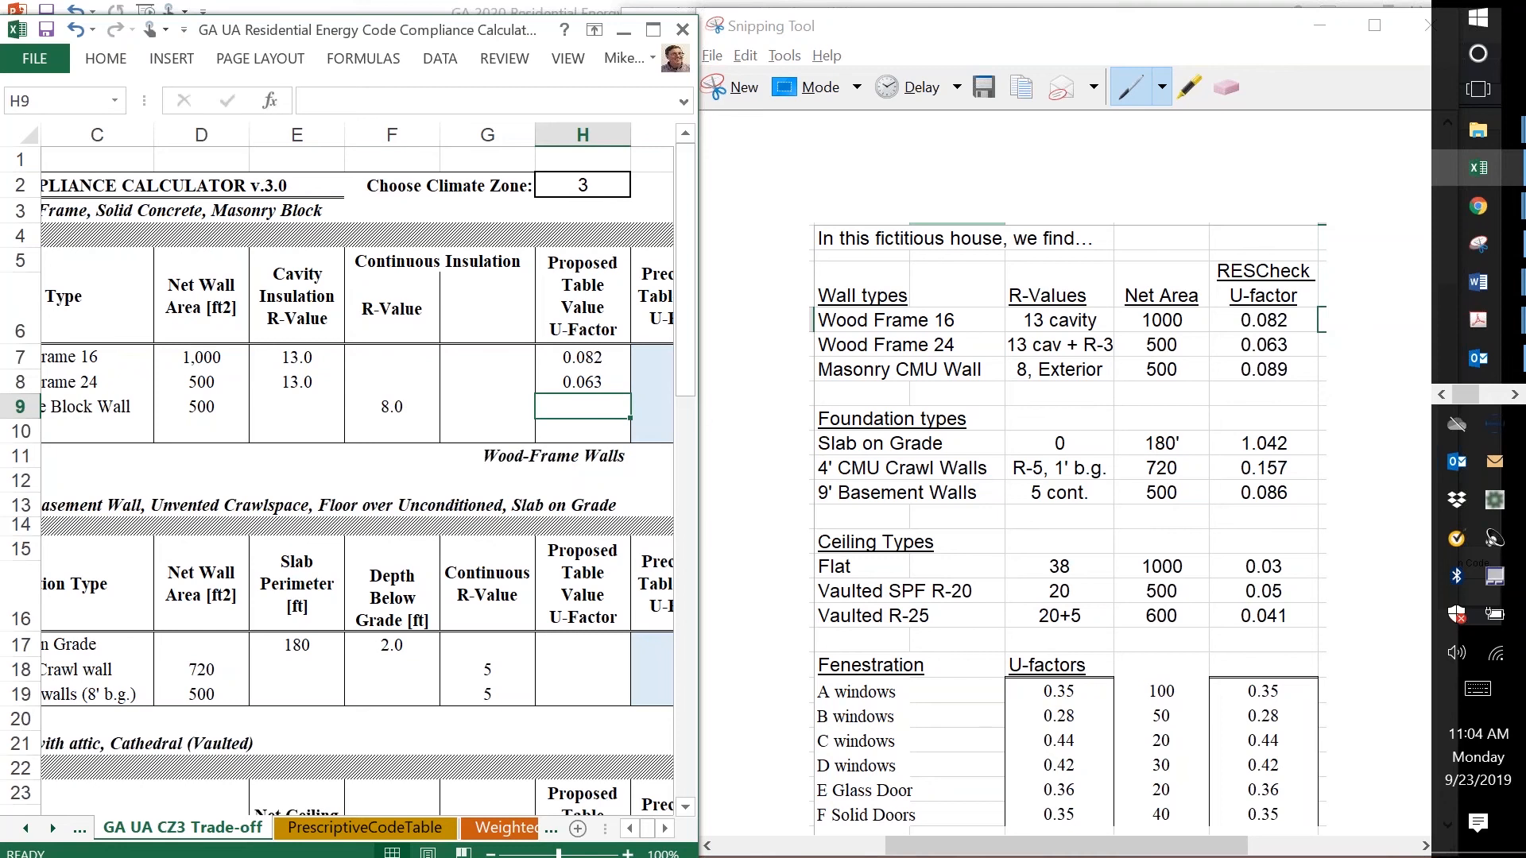
pyautogui.write('.089')
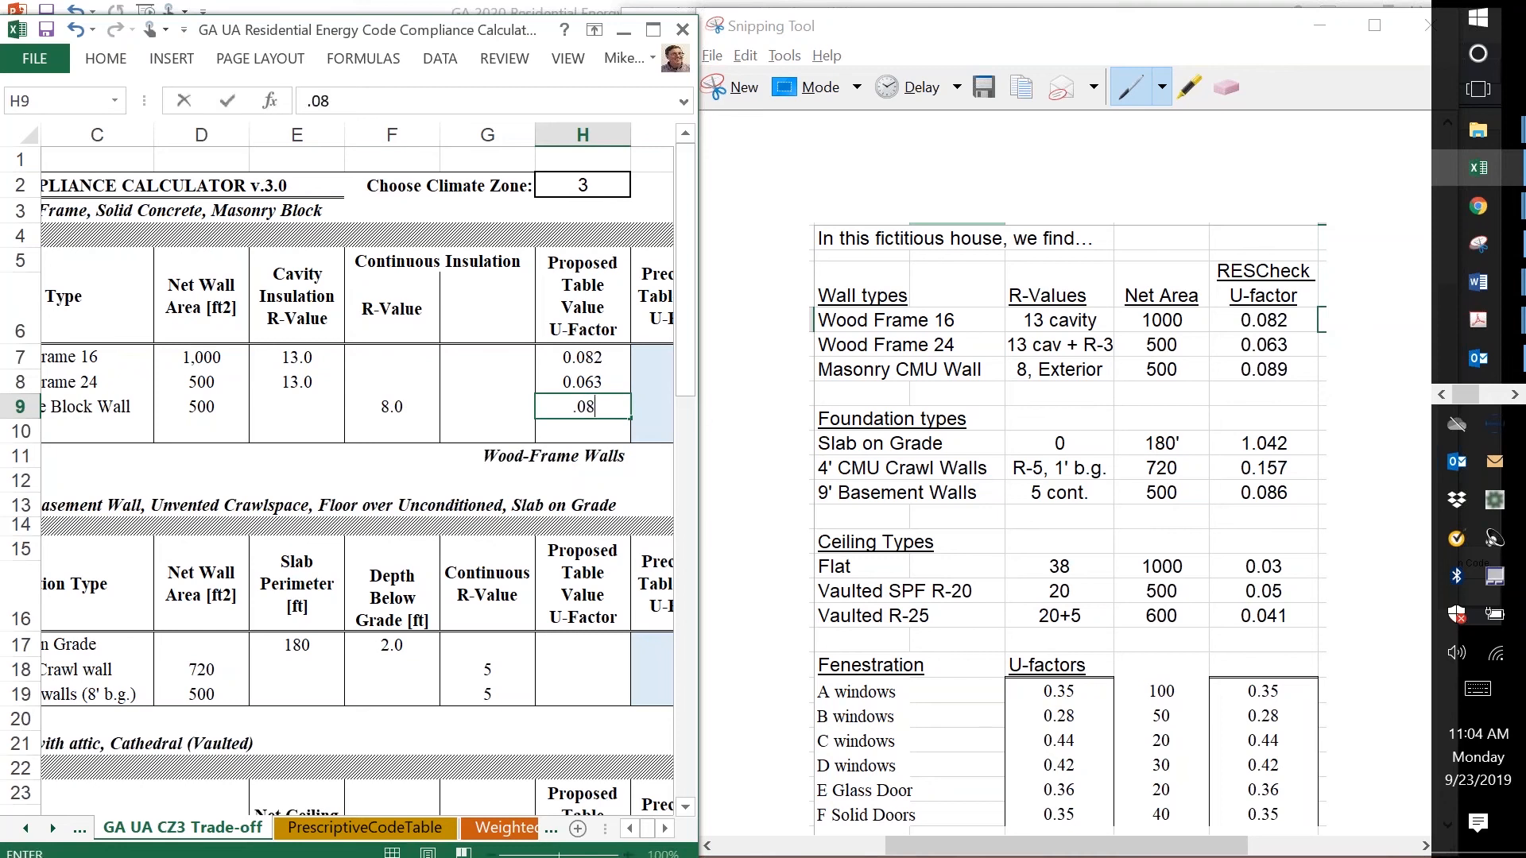
pyautogui.press('Return')
# - Clear the Slab On Grade foundation's depth below grade in F17
pyautogui.press('Return')
pyautogui.press('Return')
pyautogui.press('Return')
pyautogui.press('Return')
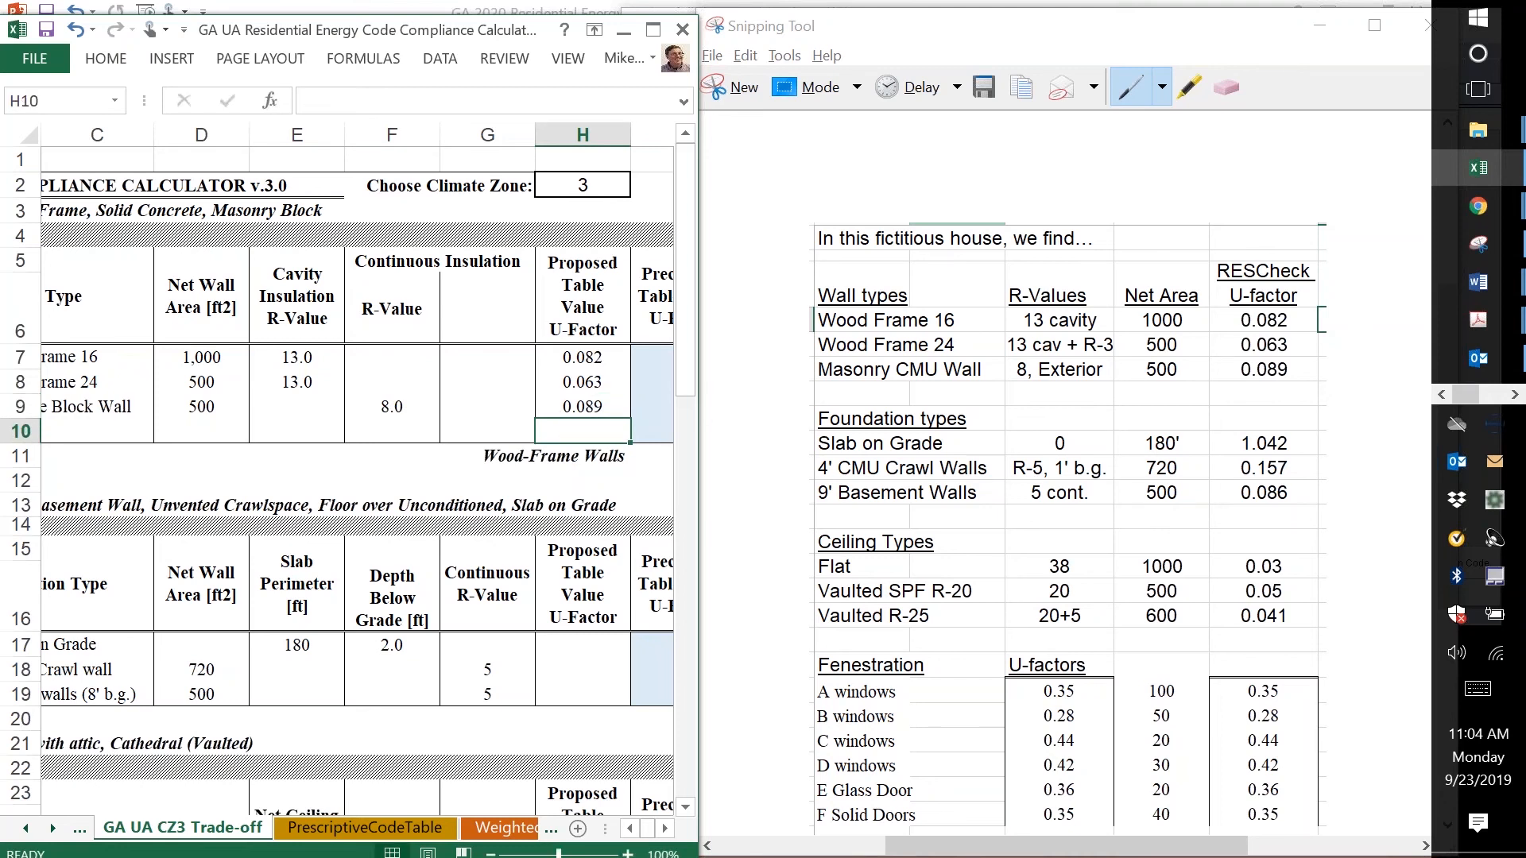
pyautogui.press('Down')
pyautogui.press('Down')
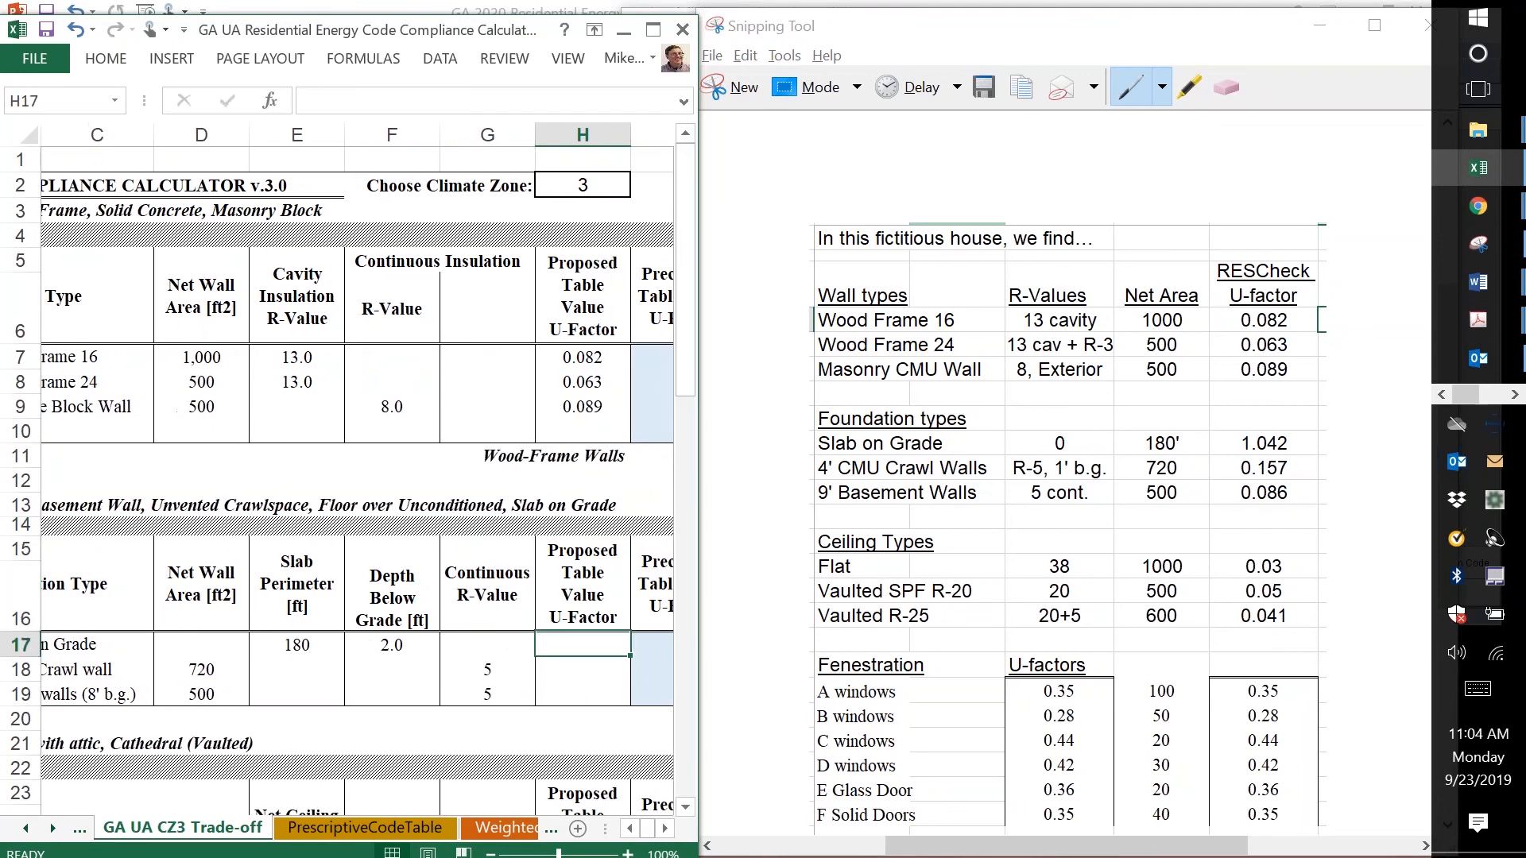
pyautogui.press('Left')
pyautogui.press('Left')
pyautogui.press('Left')
pyautogui.press('Left')
pyautogui.press('Left')
pyautogui.press('Left')
pyautogui.press('Left')
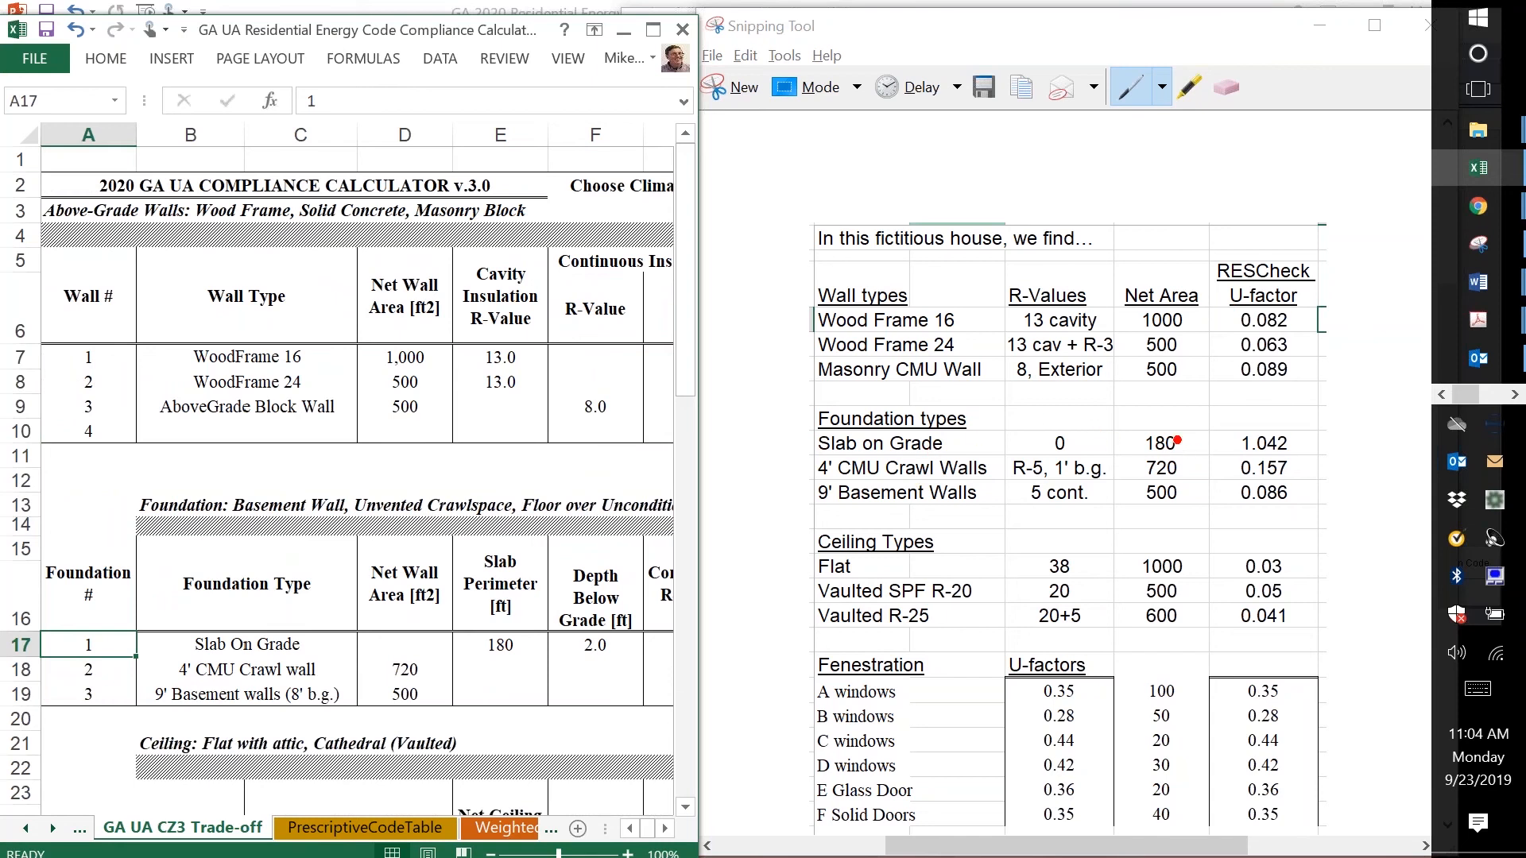
pyautogui.click(588, 644)
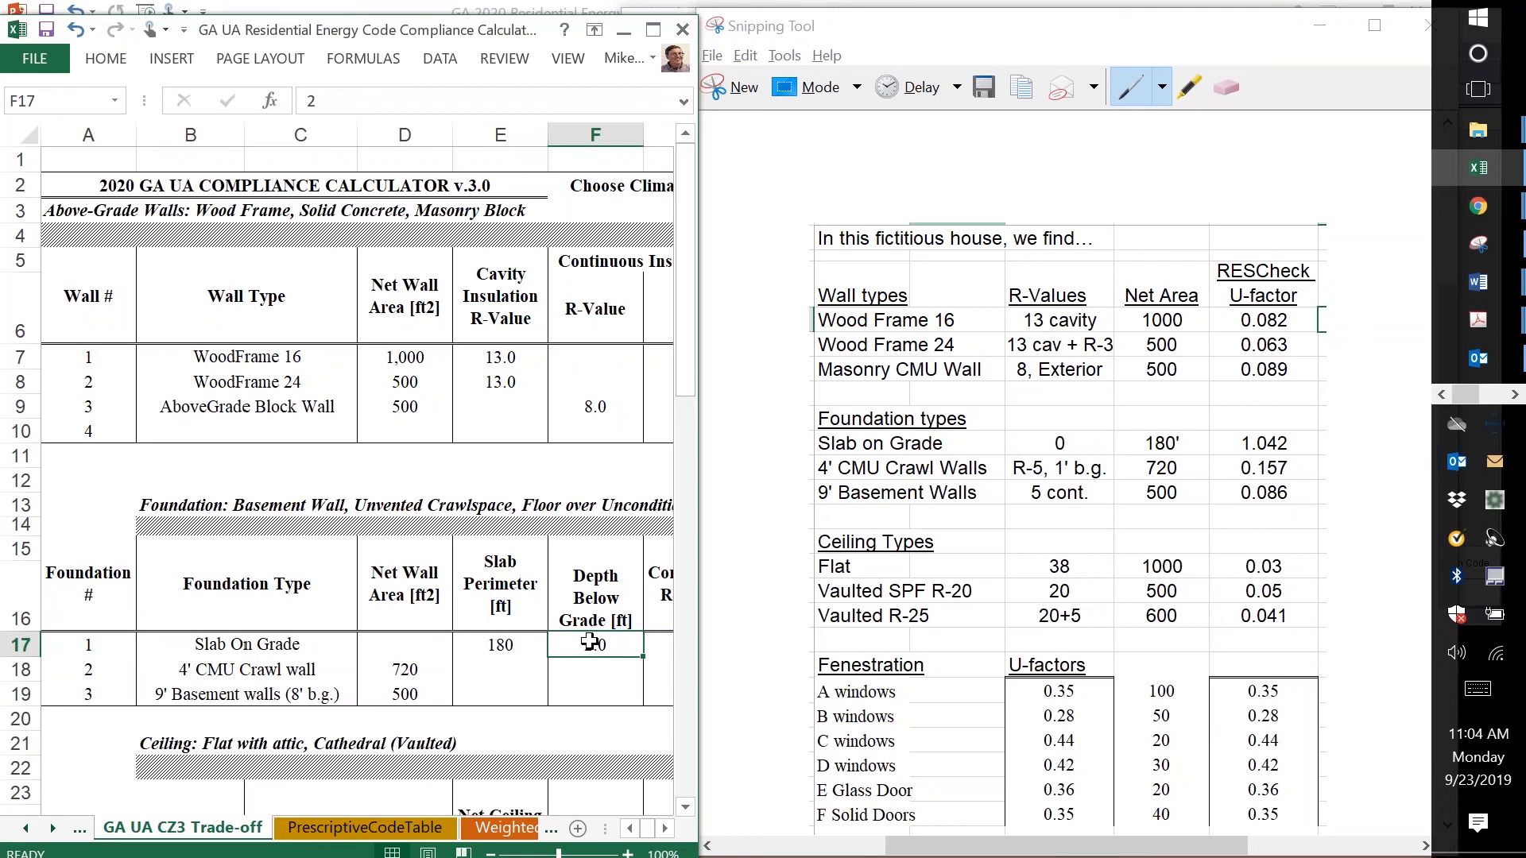
pyautogui.press('Delete')
pyautogui.click(506, 684)
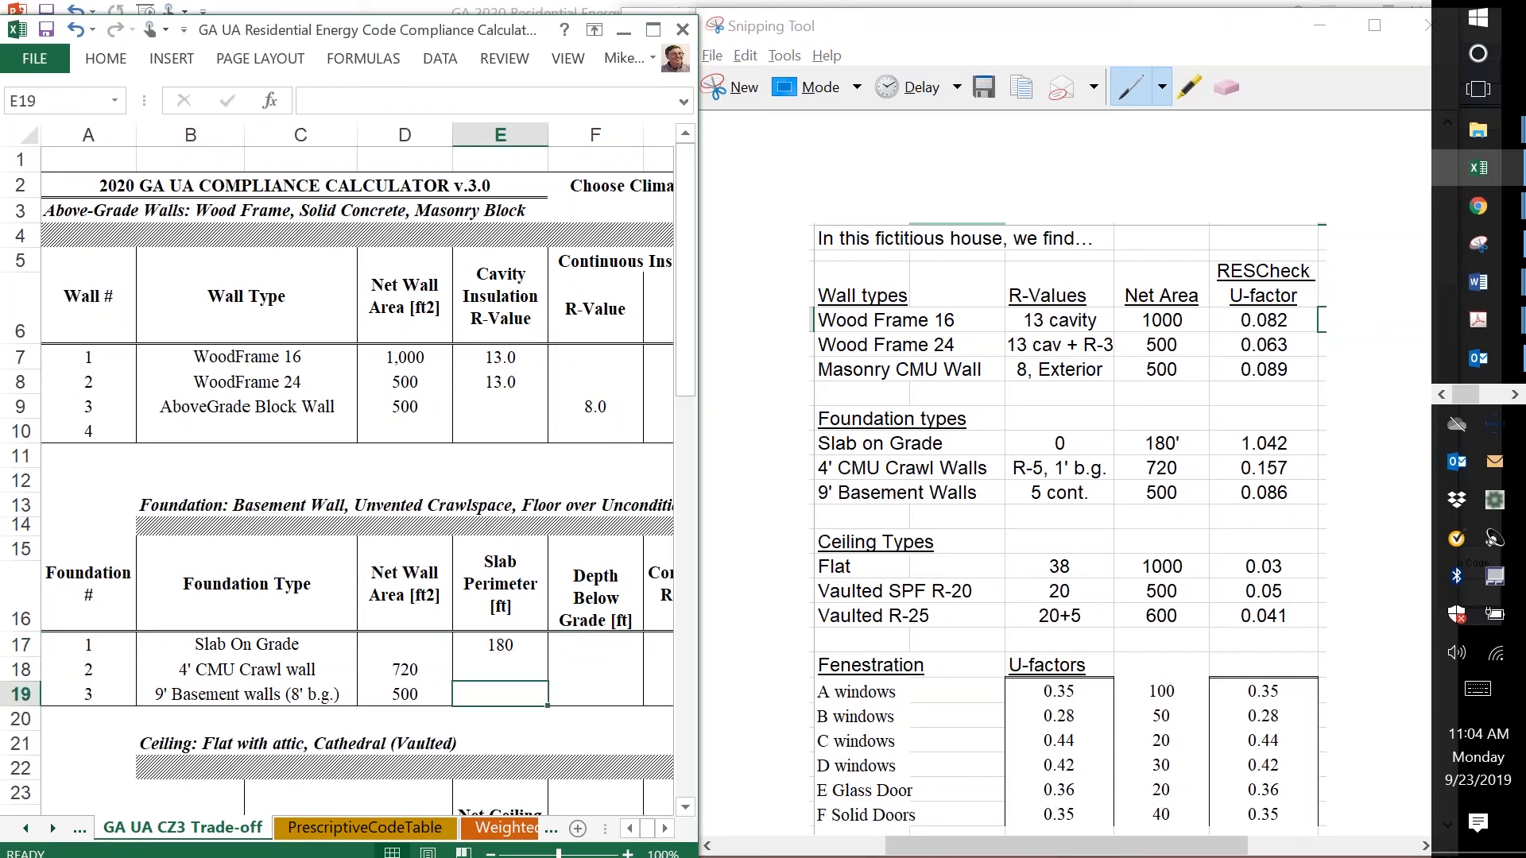
# - Check the slab and crawl wall rows' slab perimeter, depth below grade and continuous R-value cells in rows 17 and 18
pyautogui.press('Up')
pyautogui.press('Right')
pyautogui.press('Right')
pyautogui.press('Right')
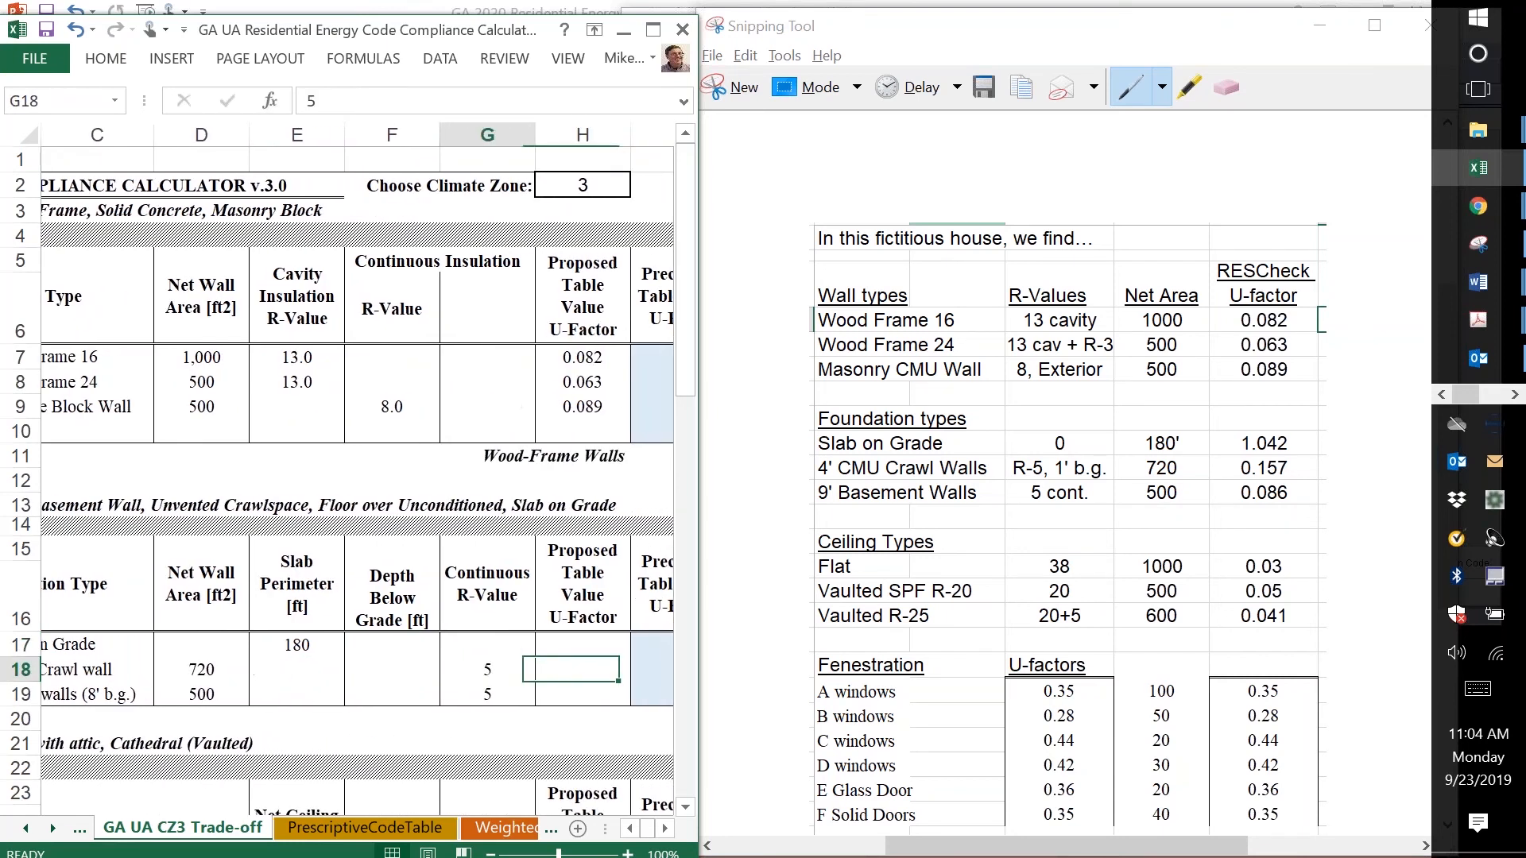
pyautogui.press('Left')
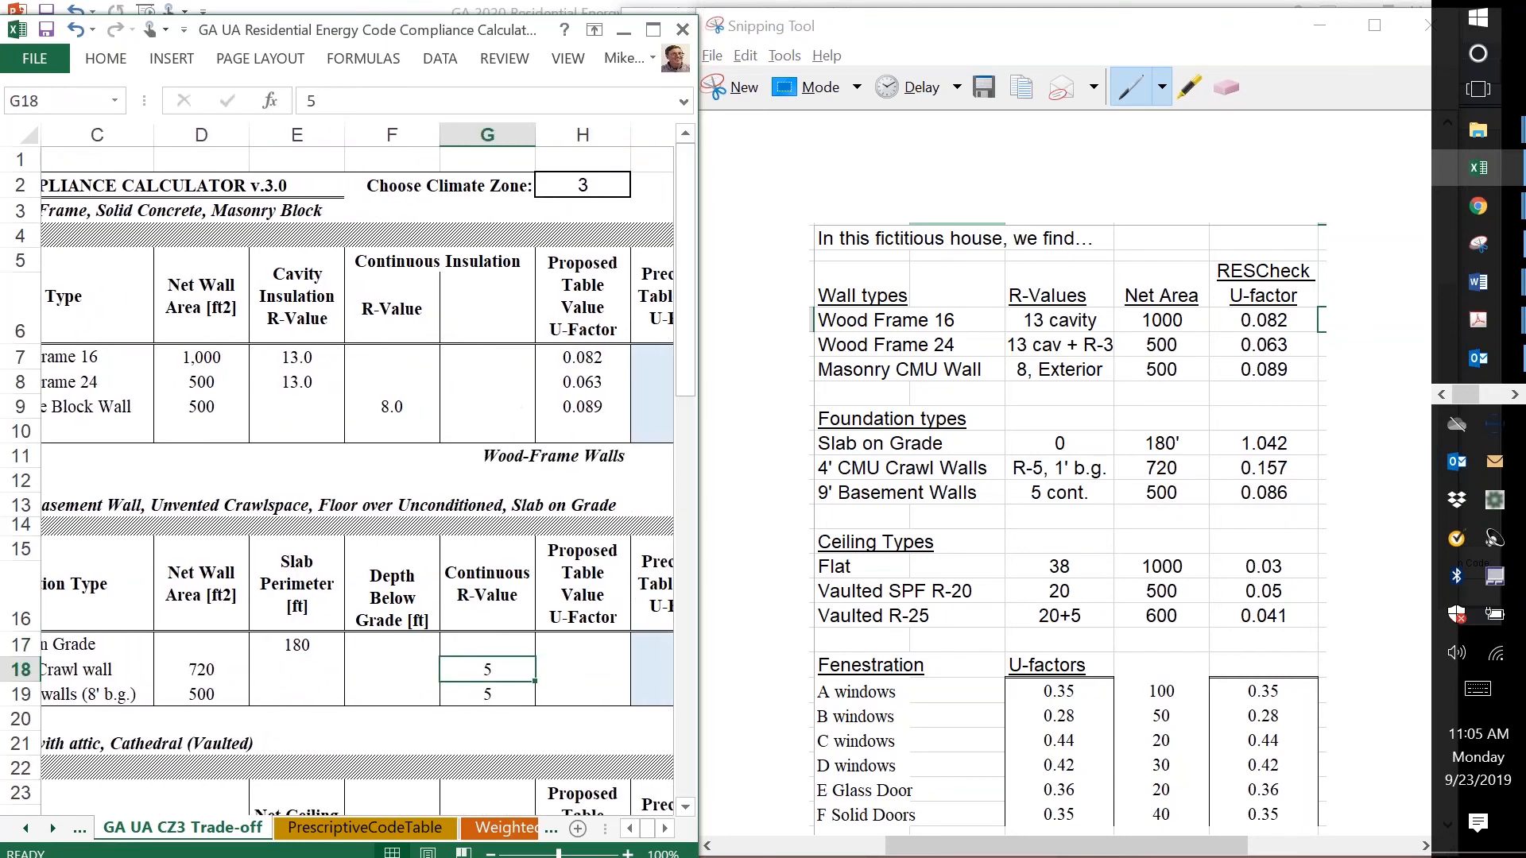
pyautogui.press('Left')
pyautogui.press('Up')
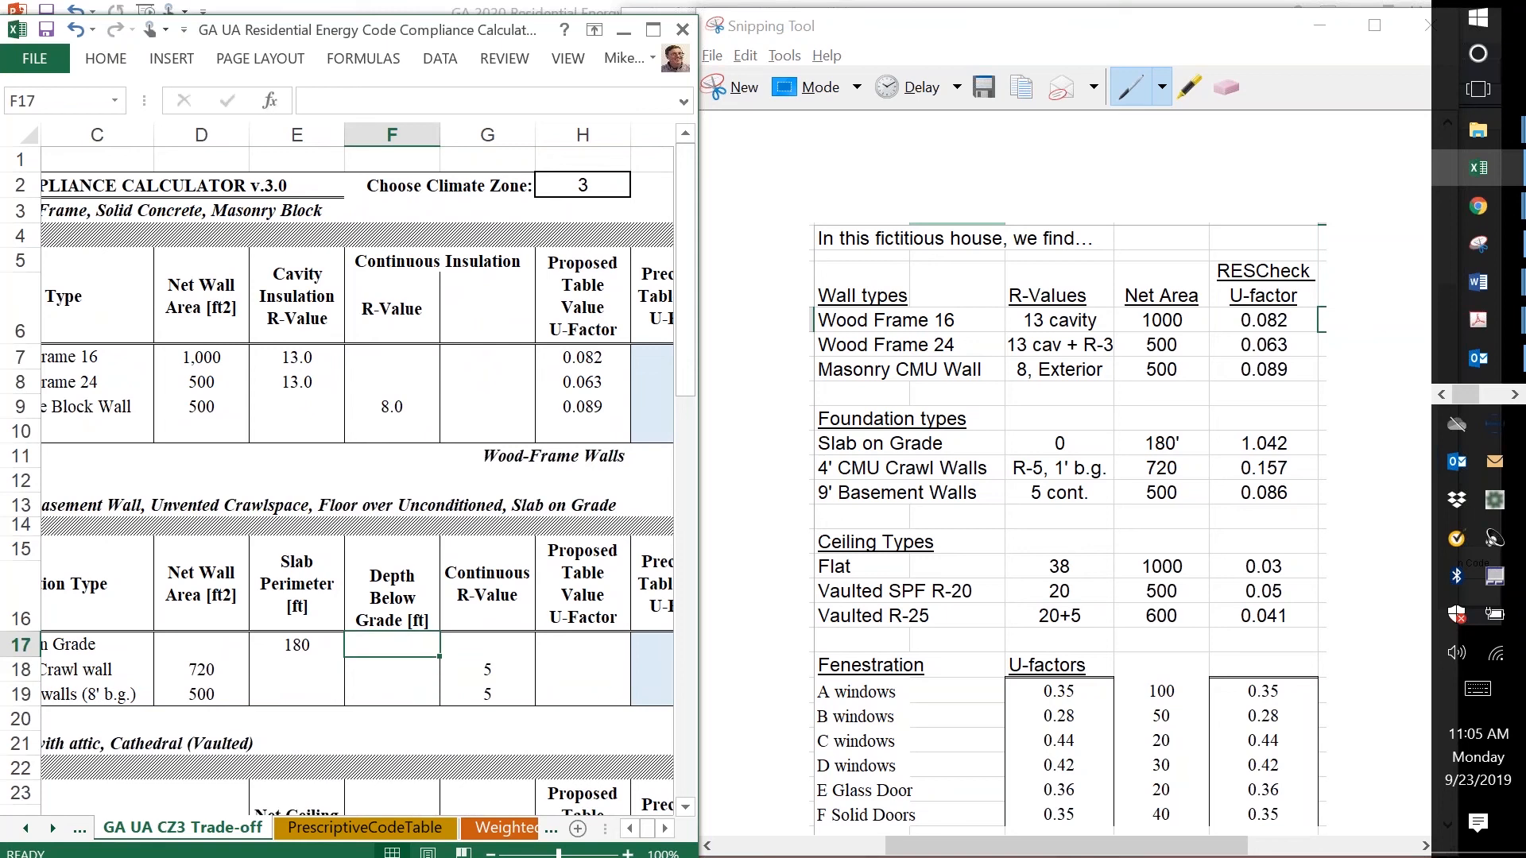
pyautogui.press('Right')
pyautogui.press('Right')
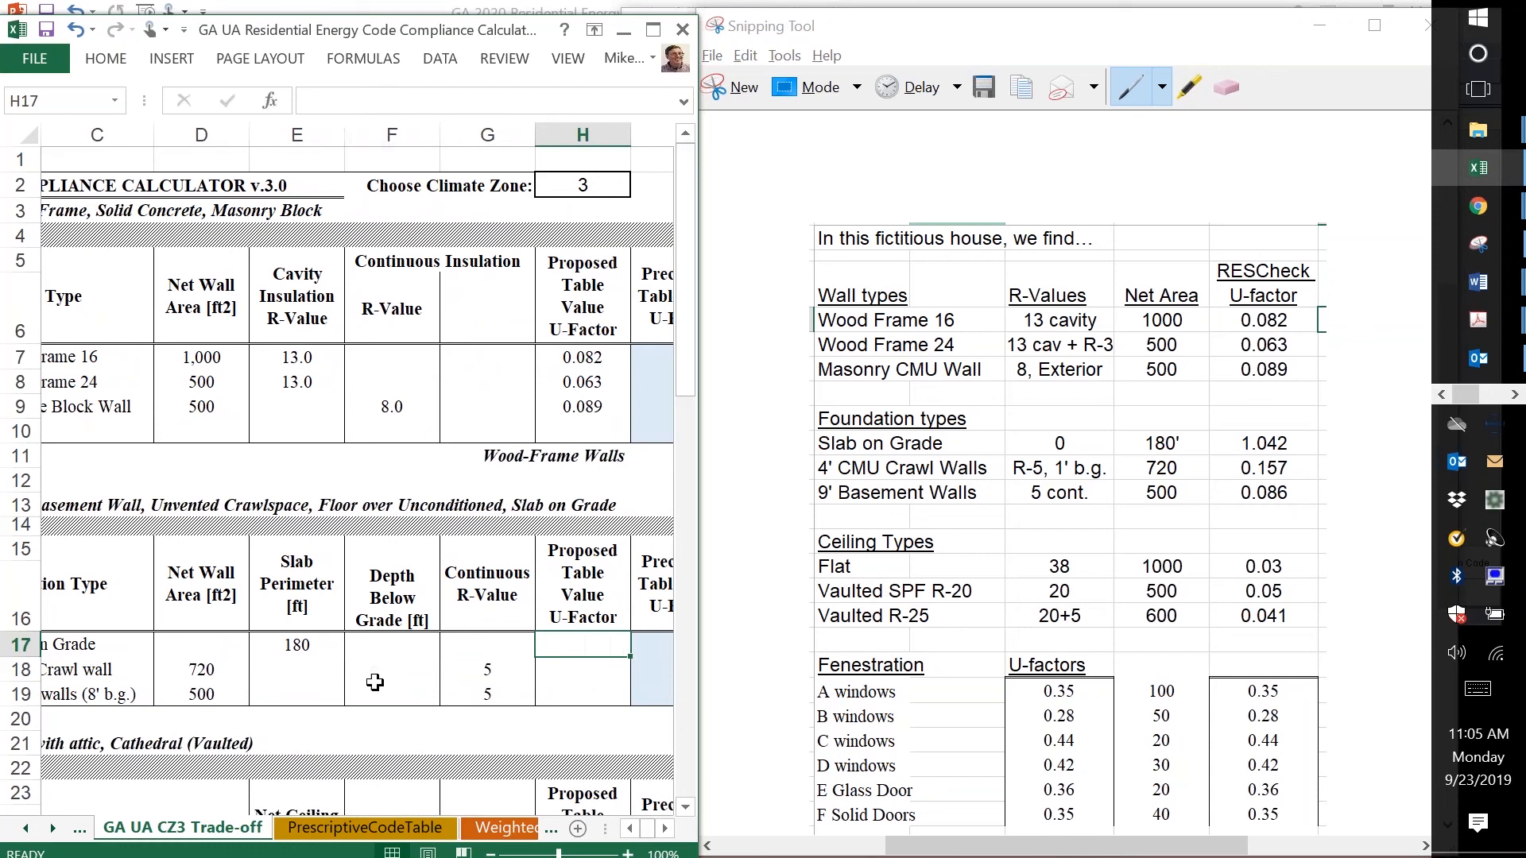
pyautogui.click(301, 642)
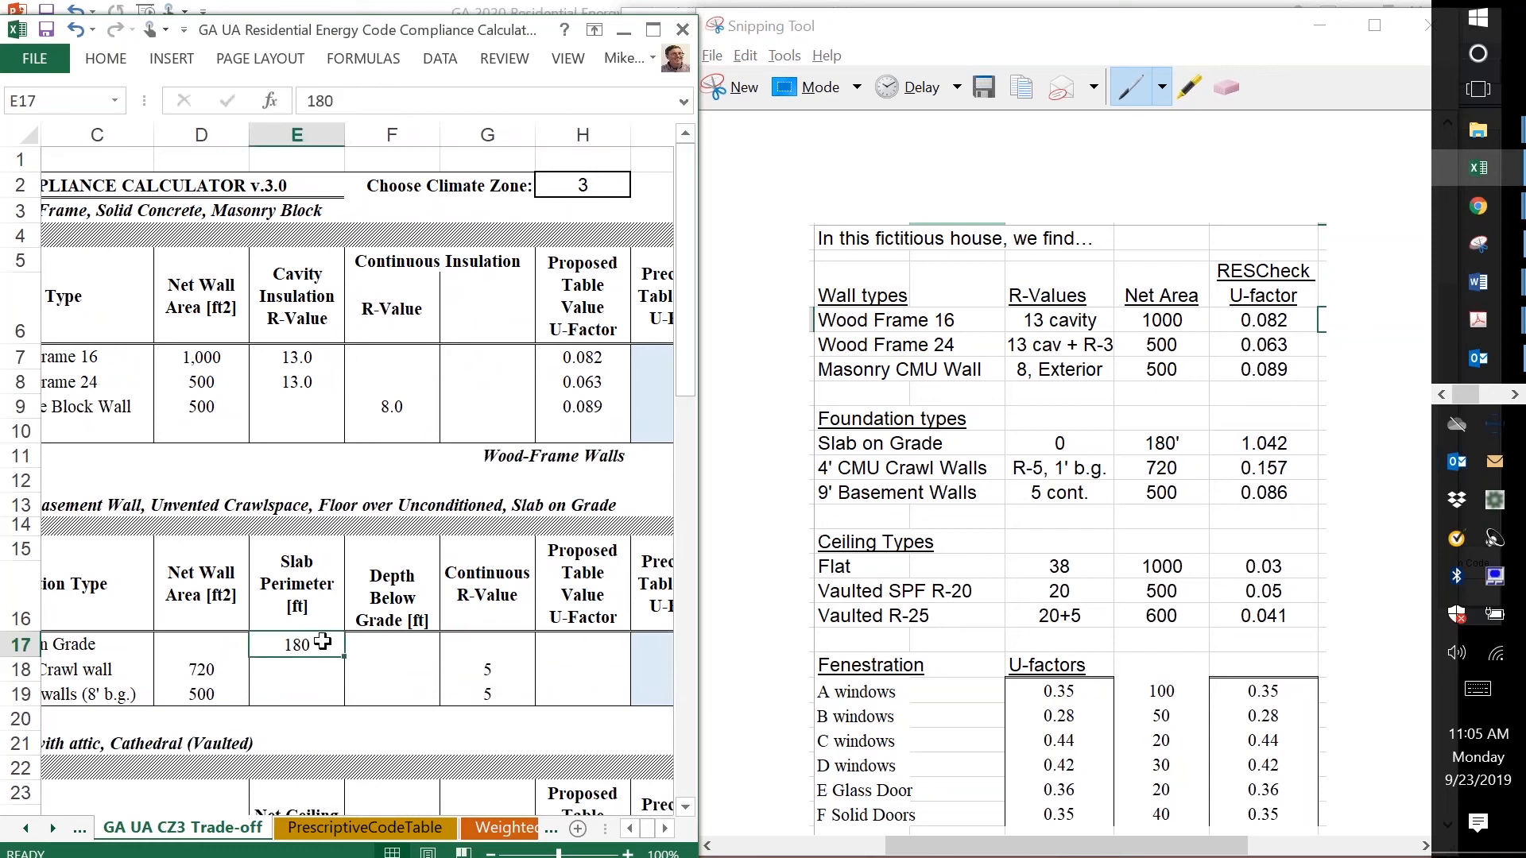
# - Enter the foundations' proposed U-factors: 1.042 for Slab On Grade in H17, .157 for the crawl wall in H18 and .086 for the basement walls in H19
pyautogui.click(609, 640)
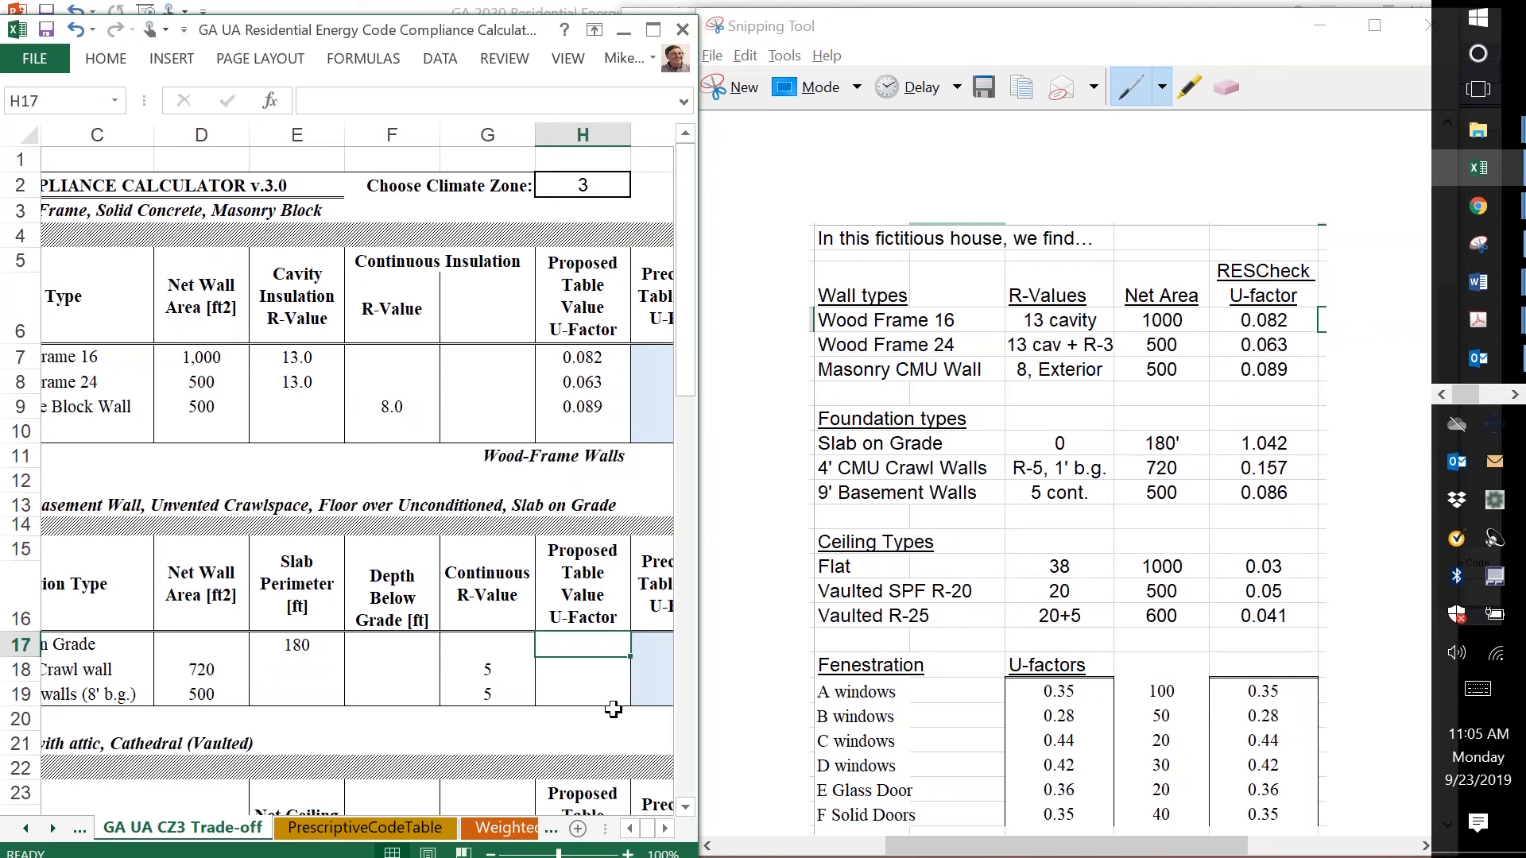
pyautogui.write('1.042')
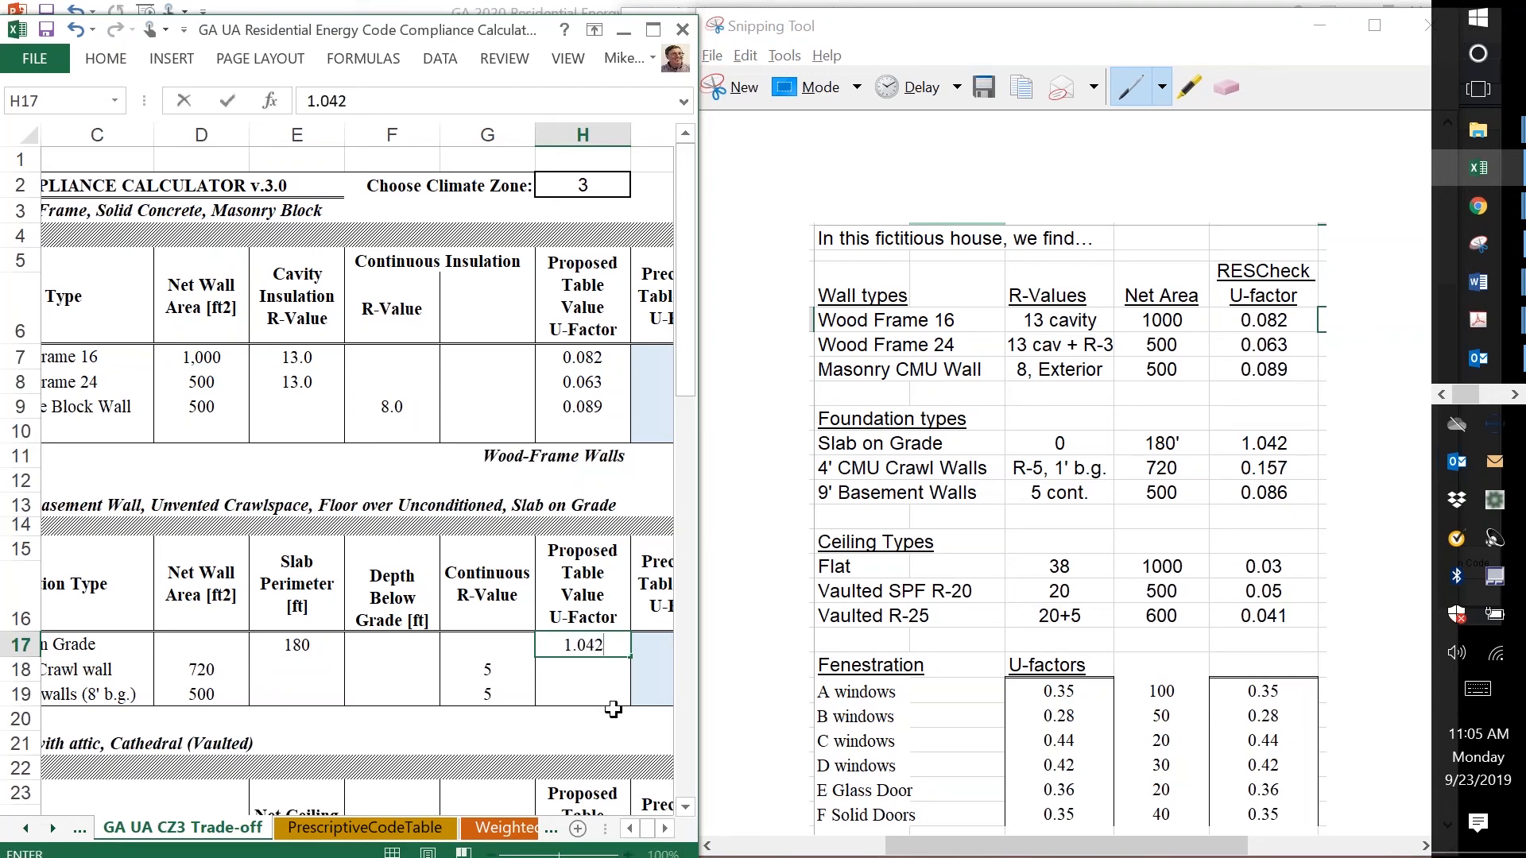
pyautogui.press('Return')
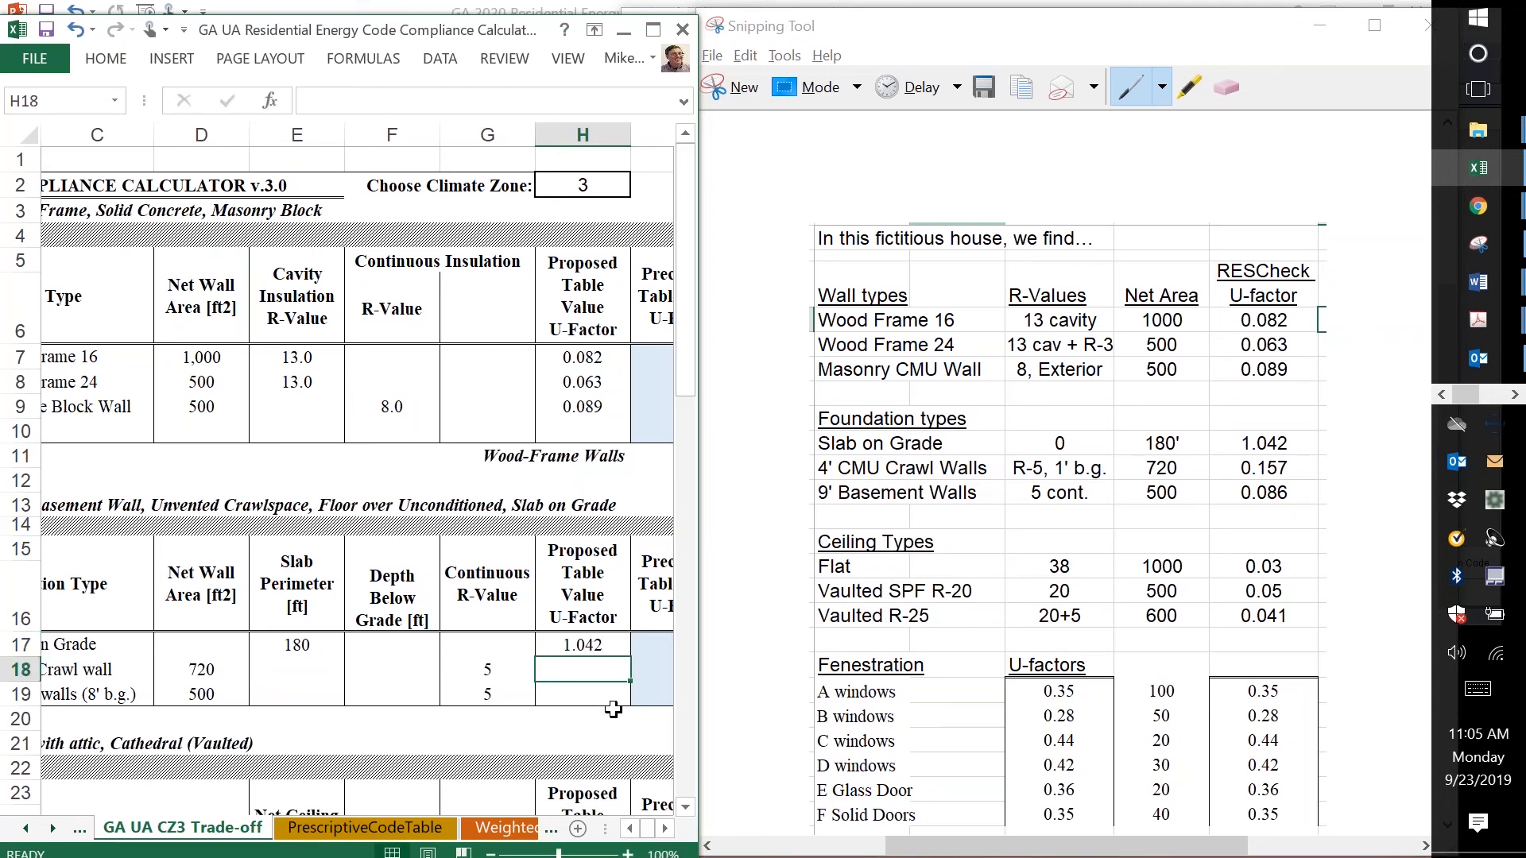
pyautogui.write('.157')
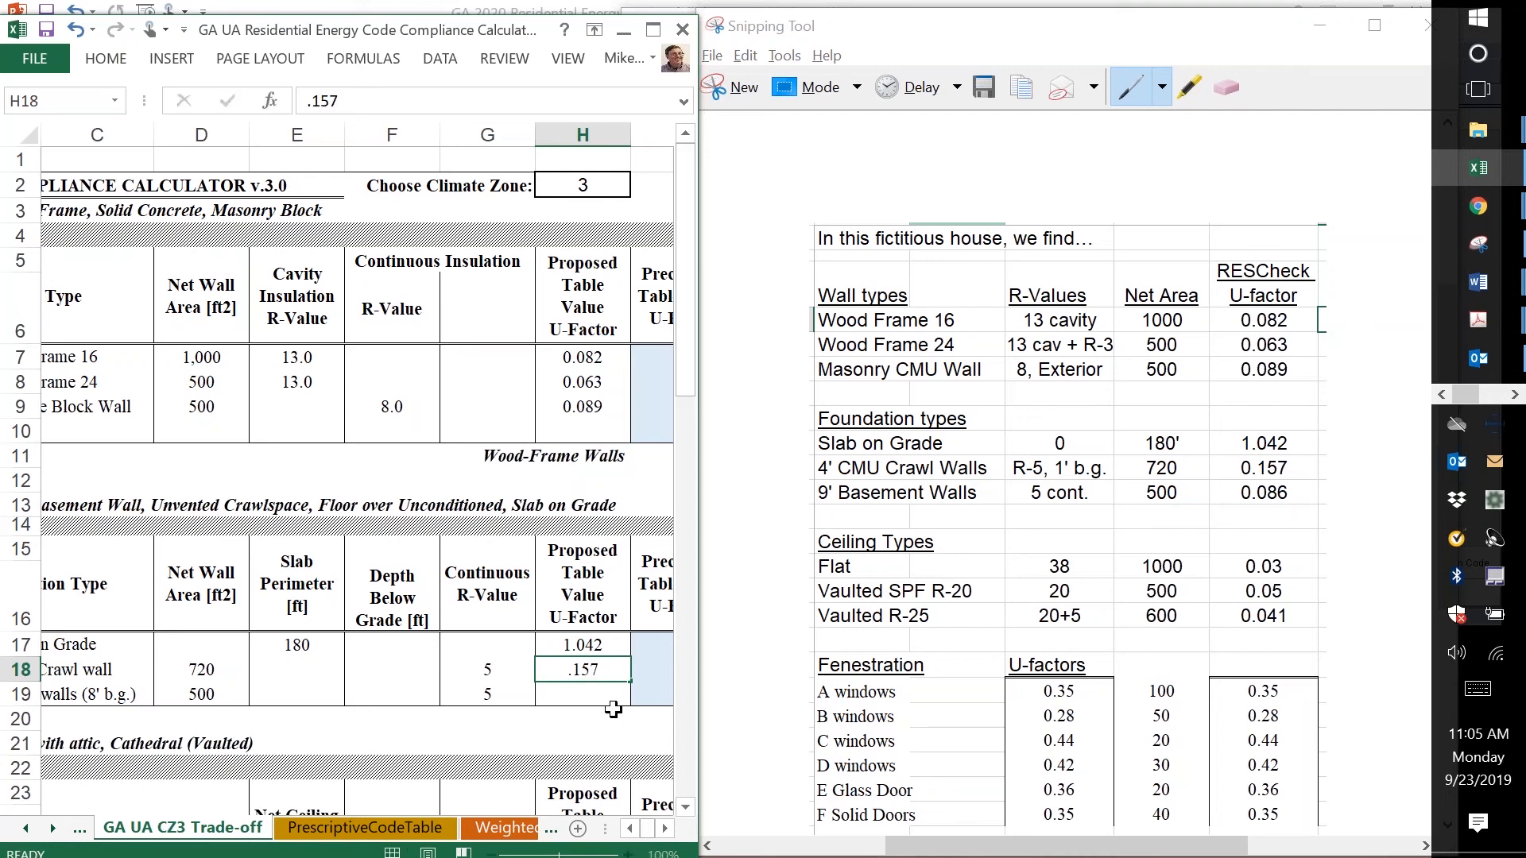
pyautogui.press('Return')
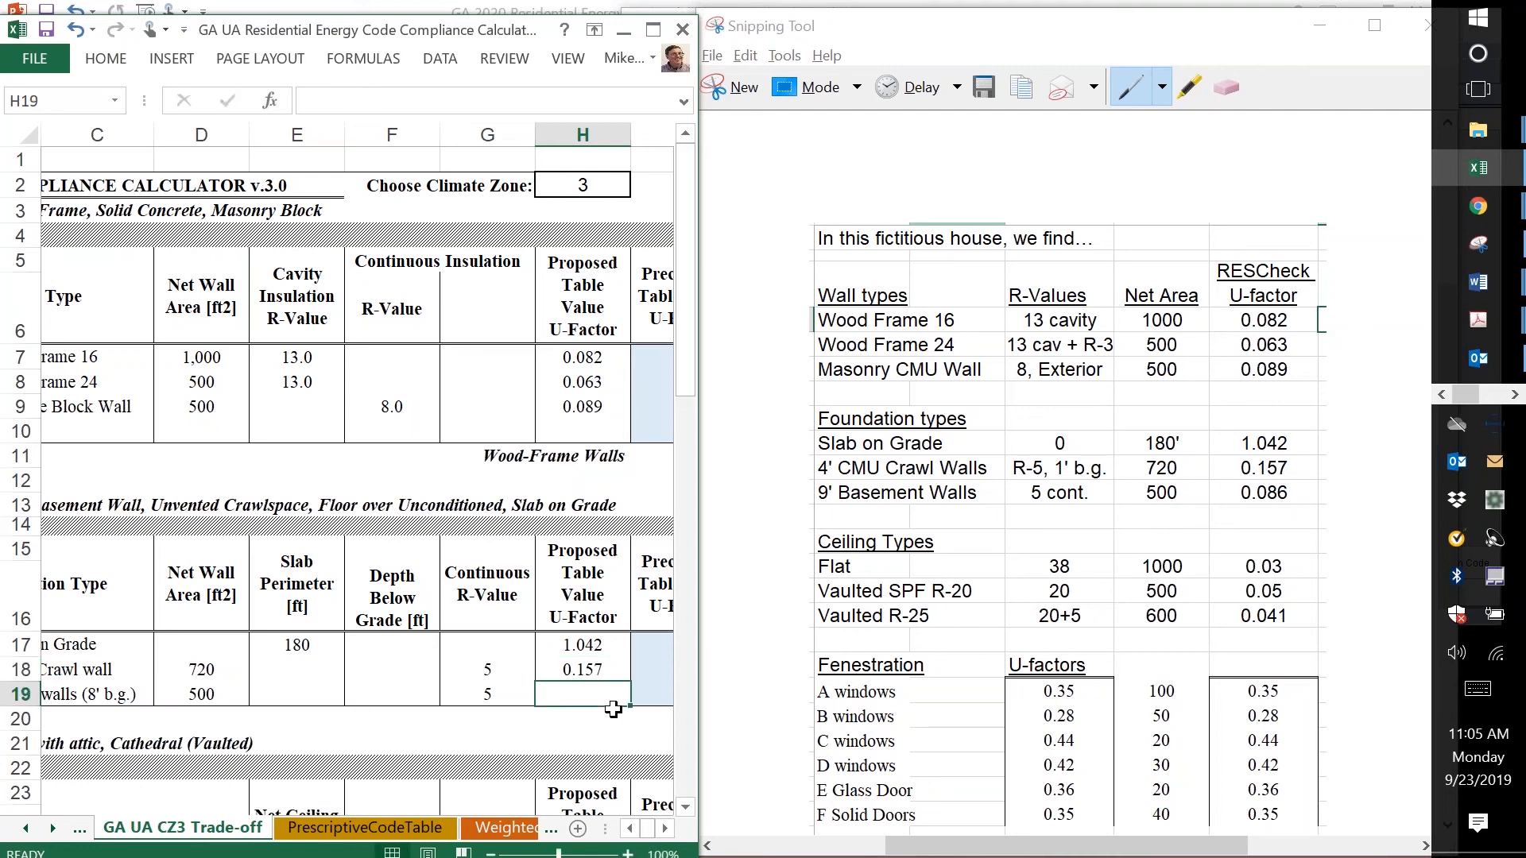
pyautogui.write('.086')
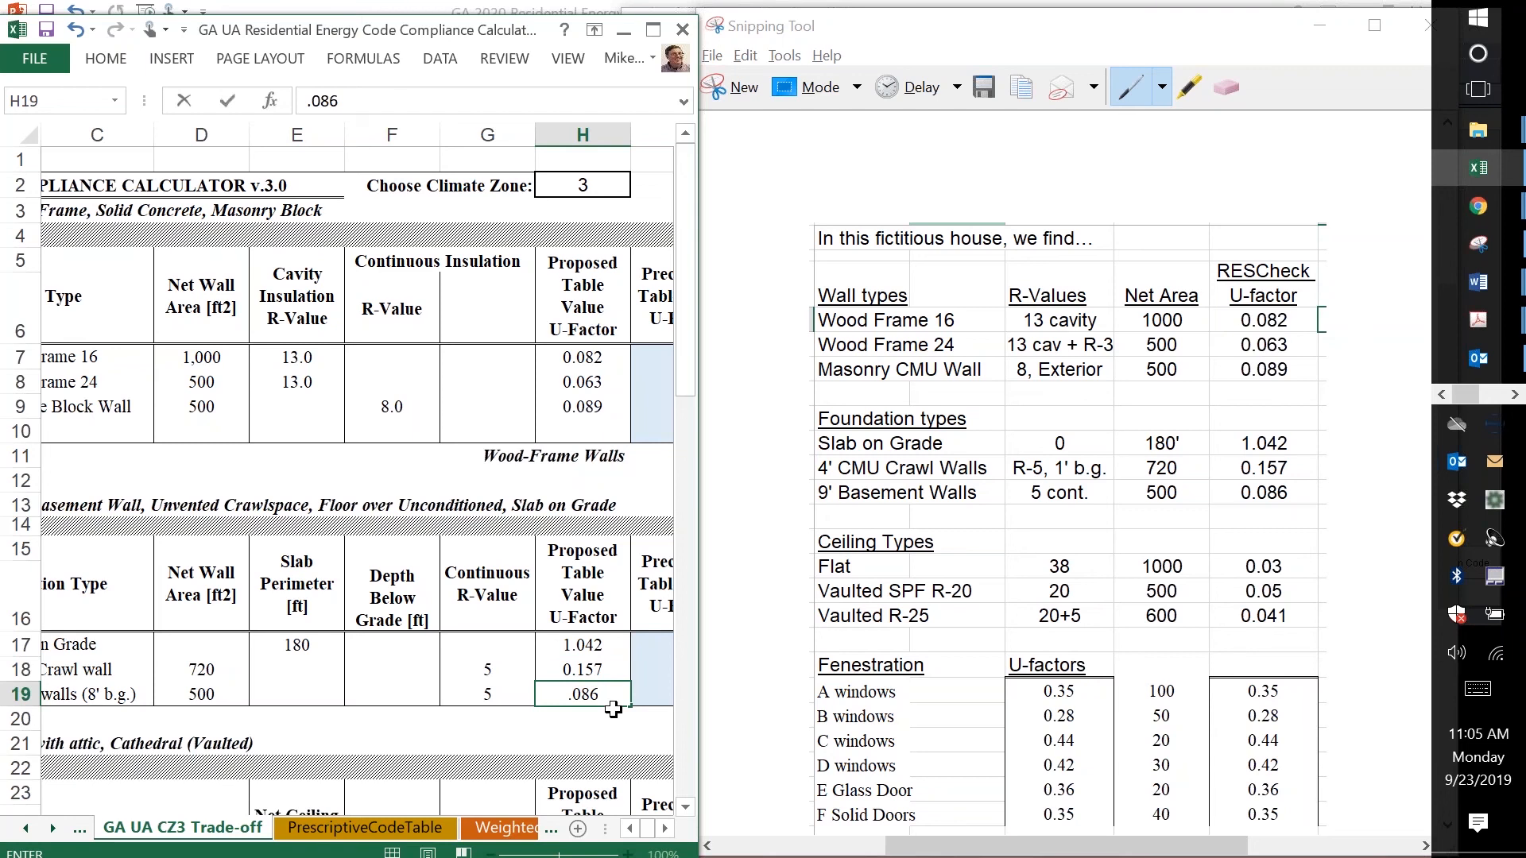
pyautogui.press('Return')
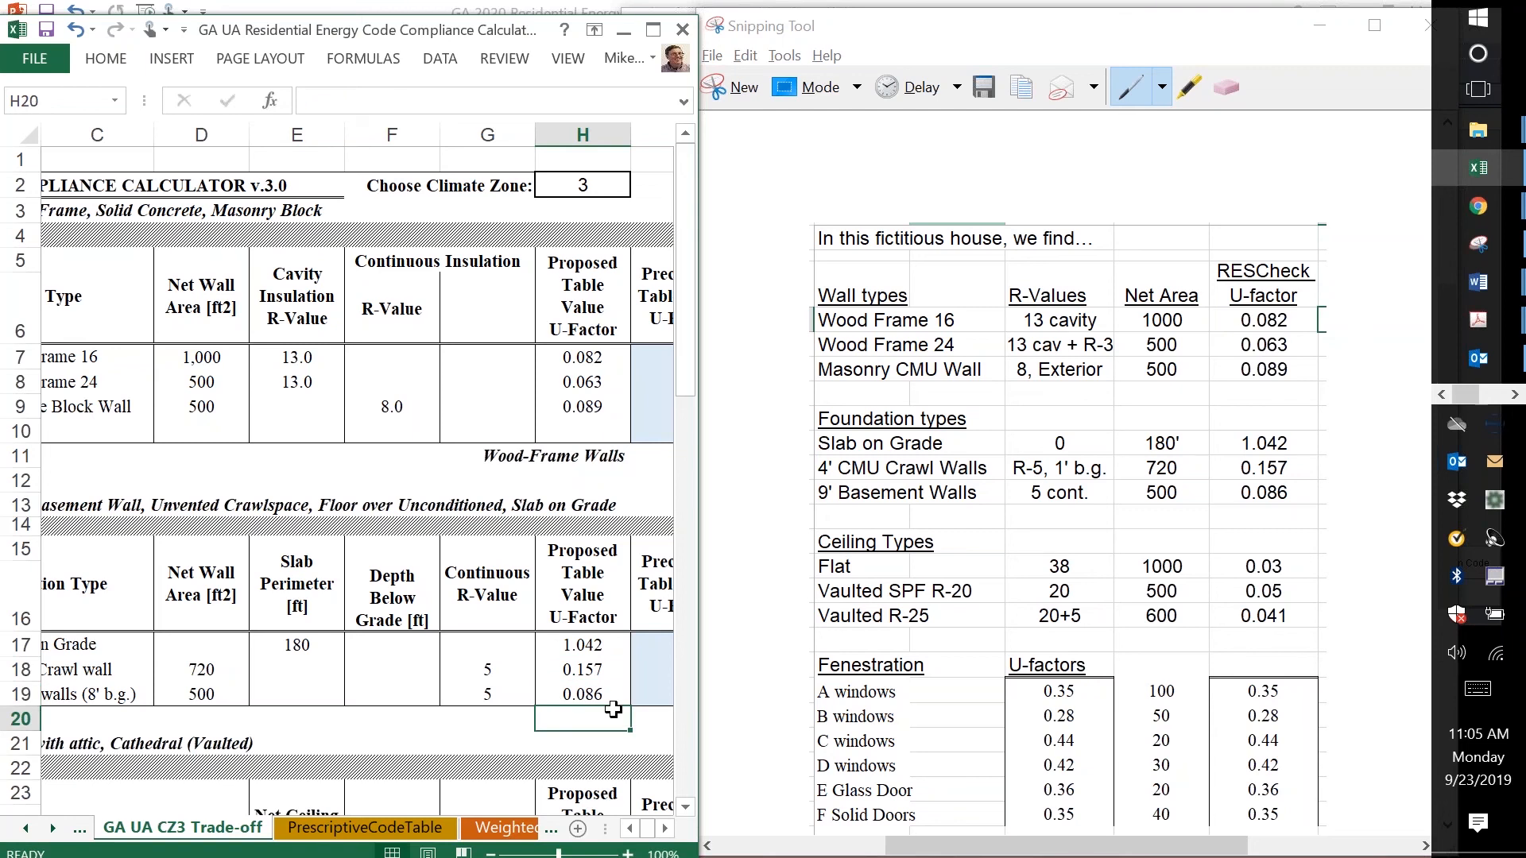
# - Enter the ceilings' proposed U-factors: .03 for Flat in H25, .05 for the R-20 Cathedral in H26 and .041 for the R-25 Cathedral in H27
pyautogui.press('Down')
pyautogui.press('Down')
pyautogui.press('Down')
pyautogui.press('Down')
pyautogui.press('Down')
pyautogui.press('Down')
pyautogui.press('Down')
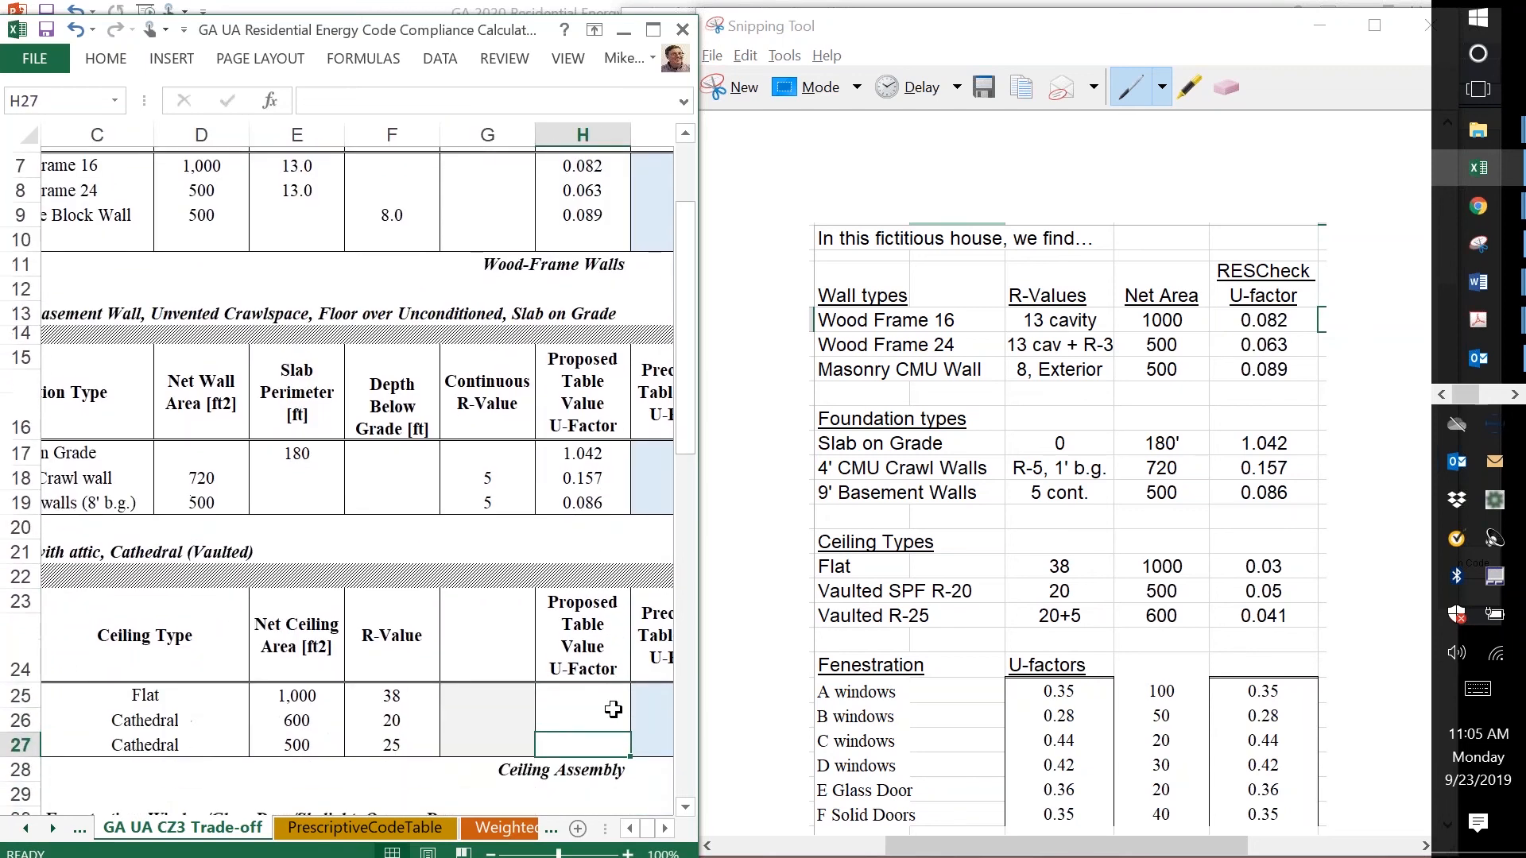
pyautogui.press('Down')
pyautogui.press('Up')
pyautogui.press('Up')
pyautogui.press('Up')
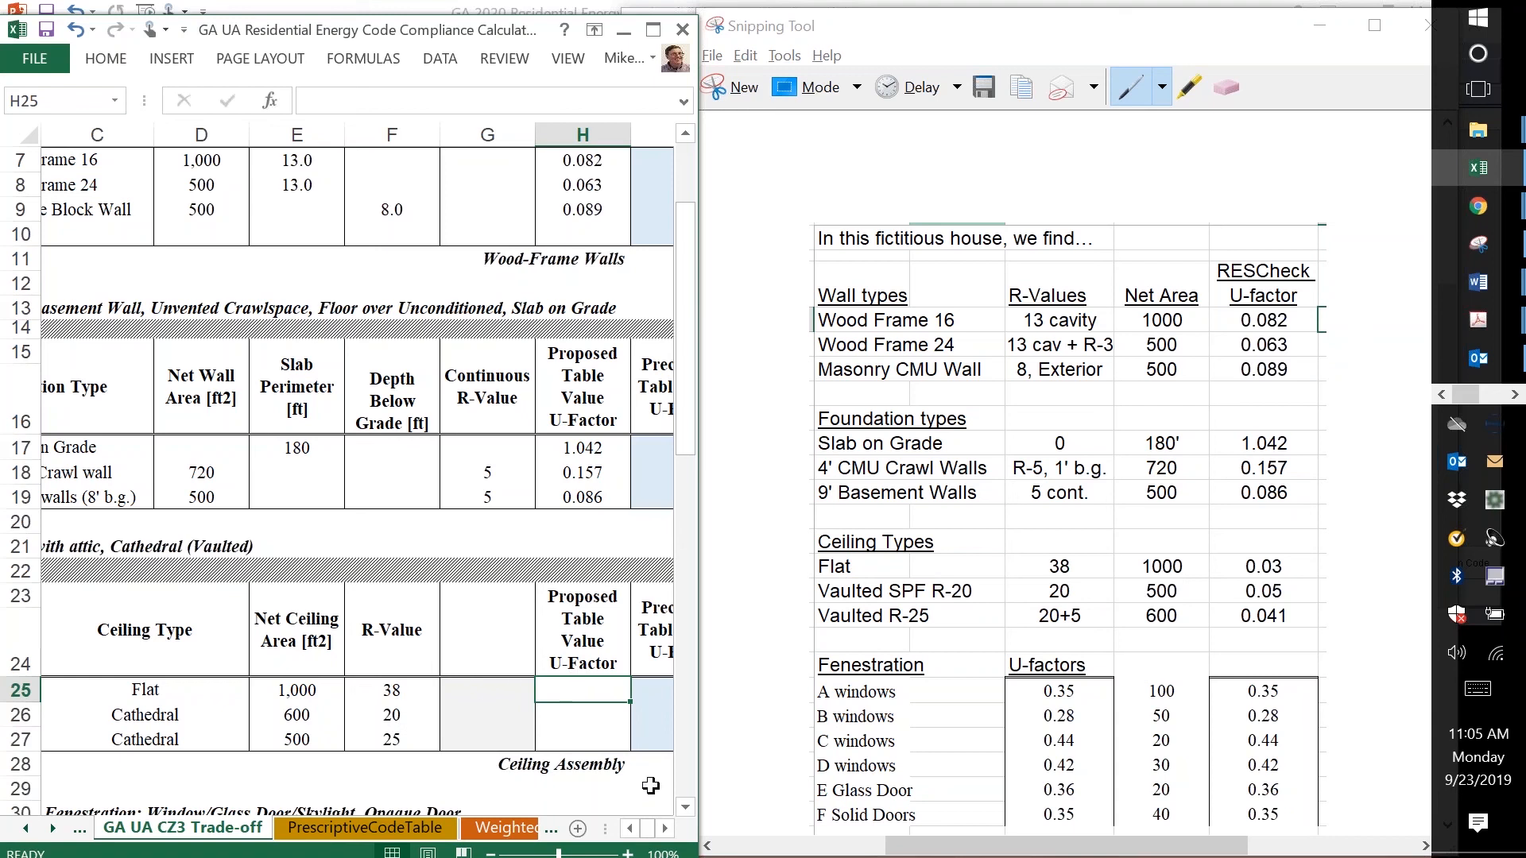
pyautogui.write('.')
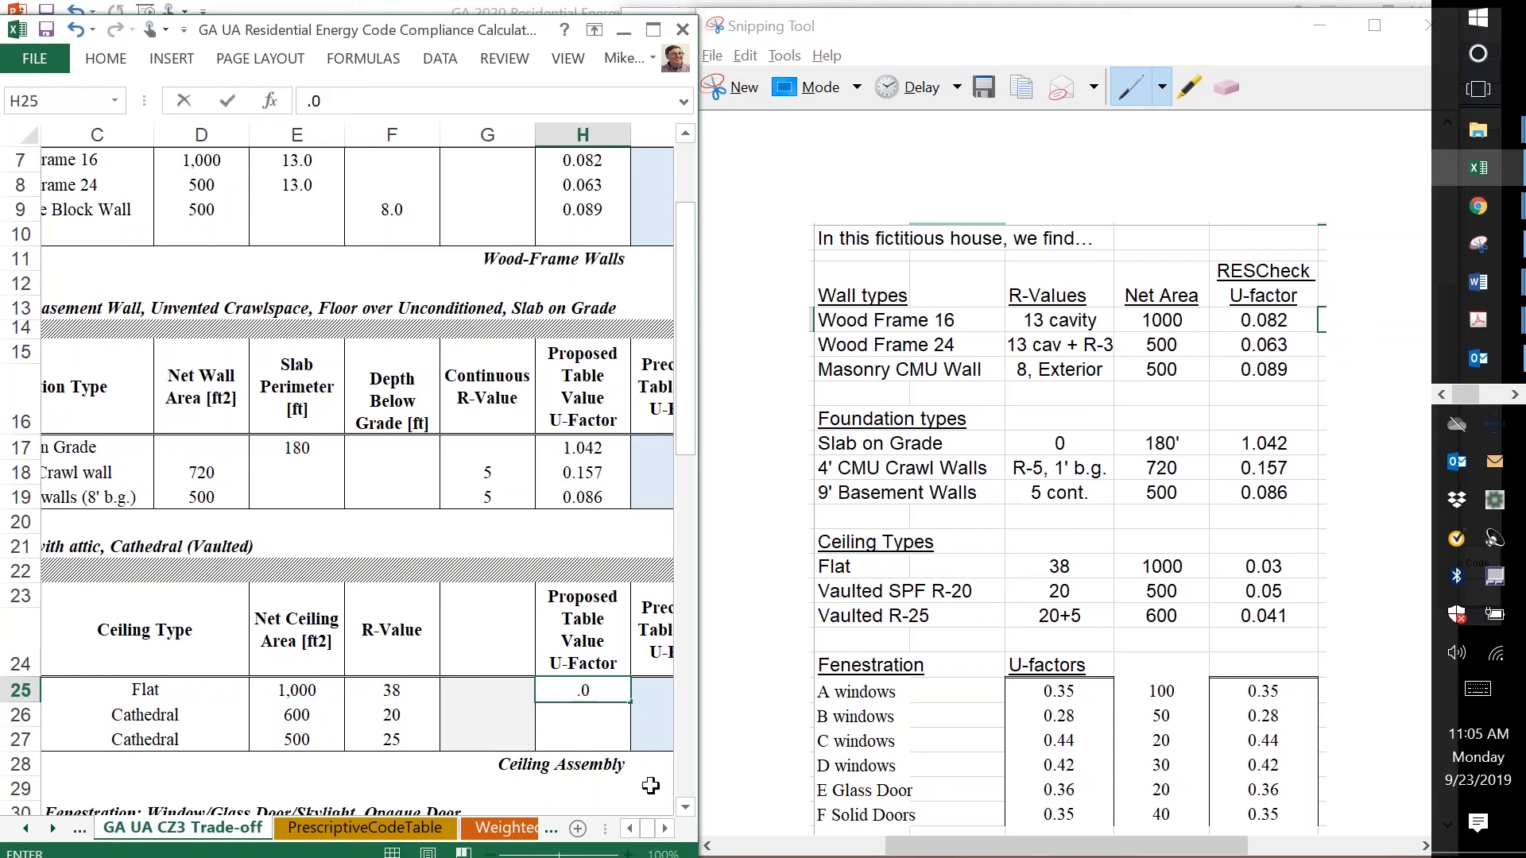
pyautogui.write('03')
pyautogui.press('Return')
pyautogui.write('.0')
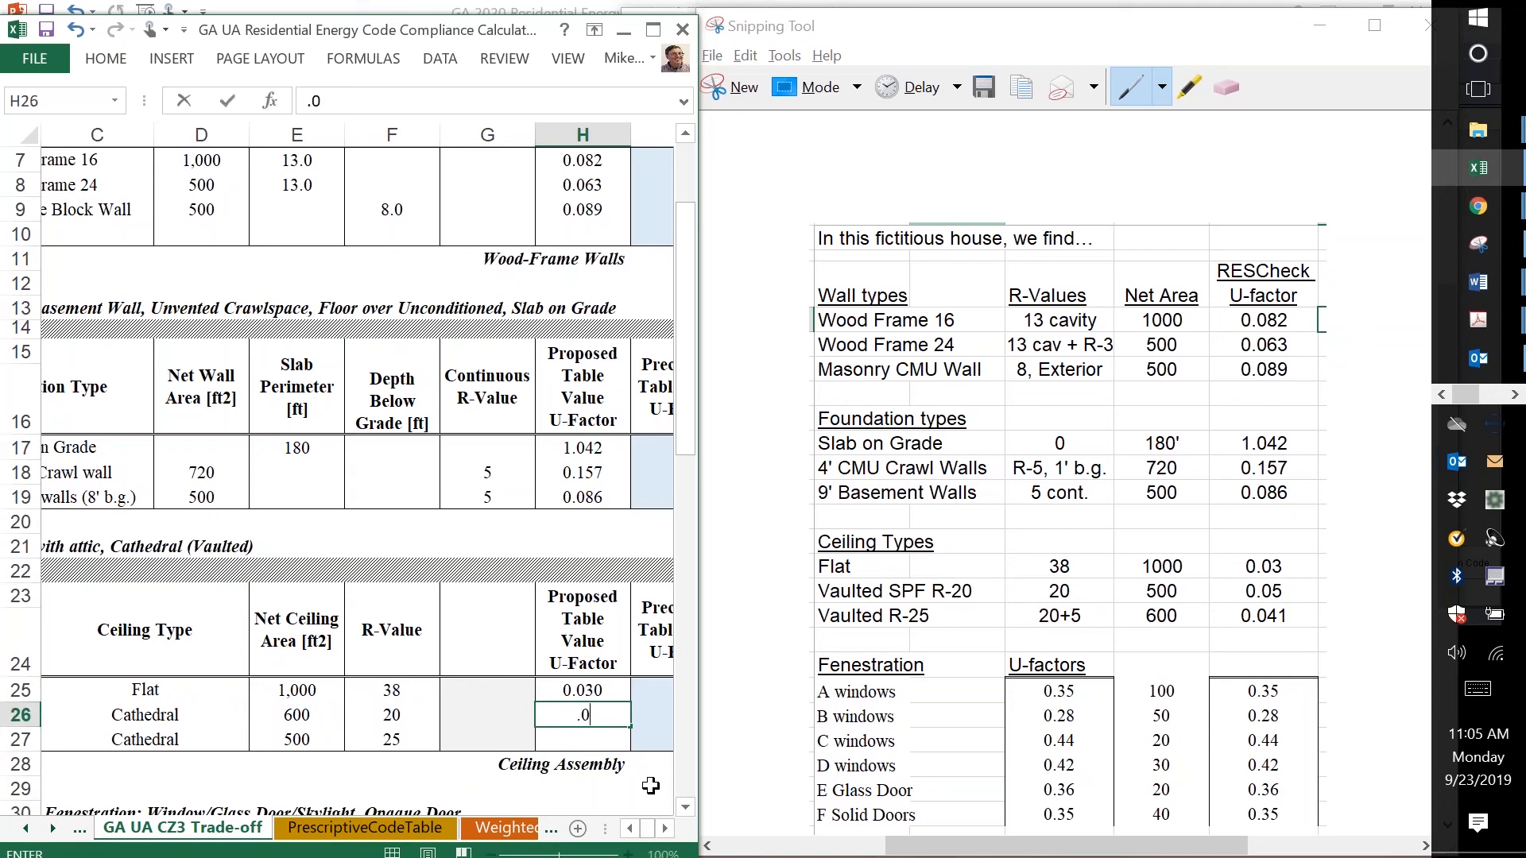
pyautogui.write('5')
pyautogui.press('Return')
pyautogui.write('.')
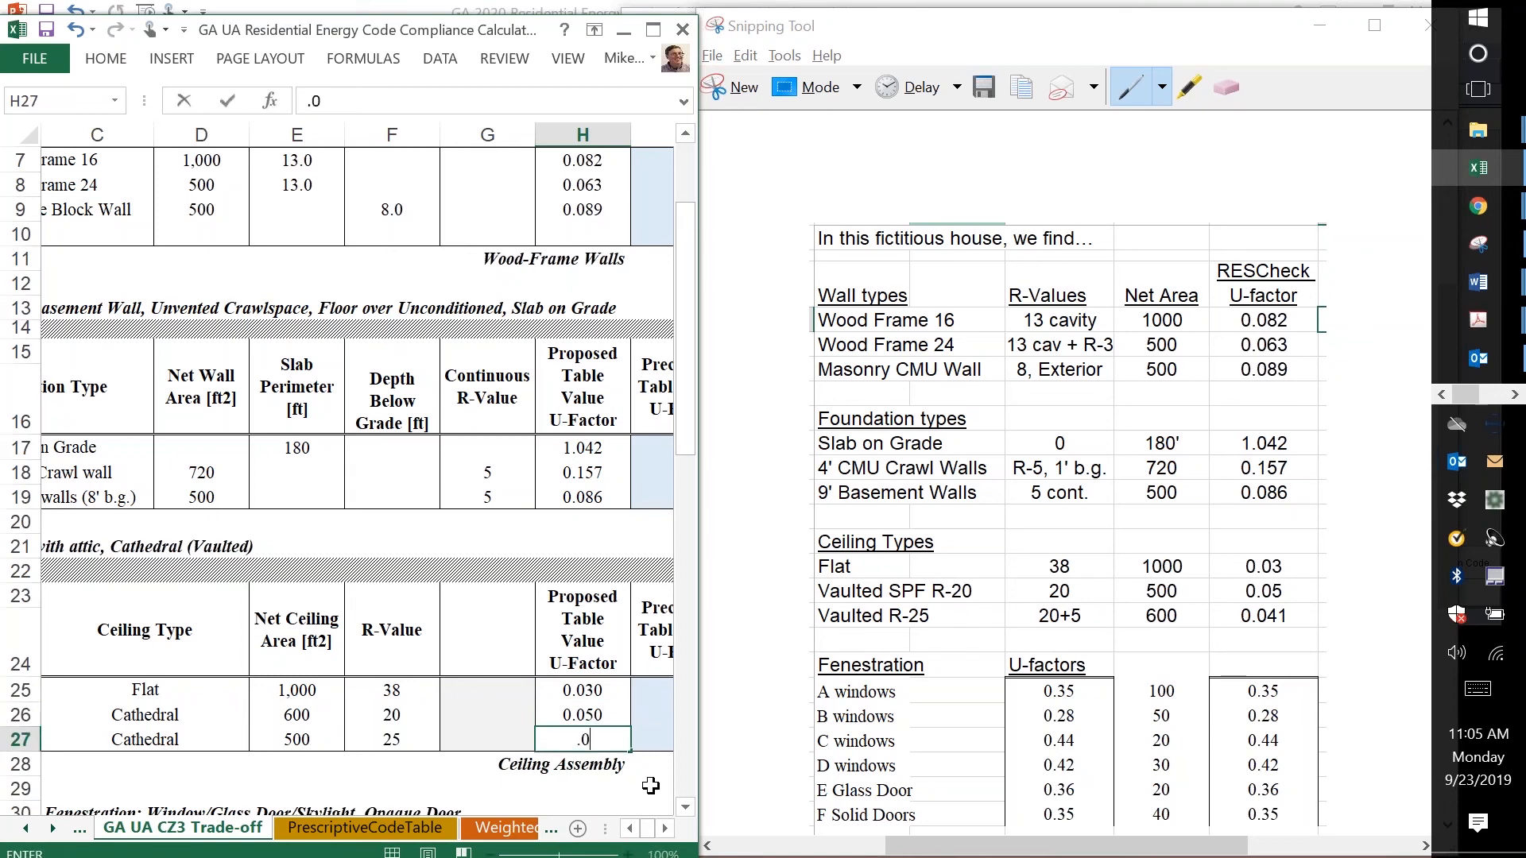
pyautogui.write('041')
pyautogui.press('Return')
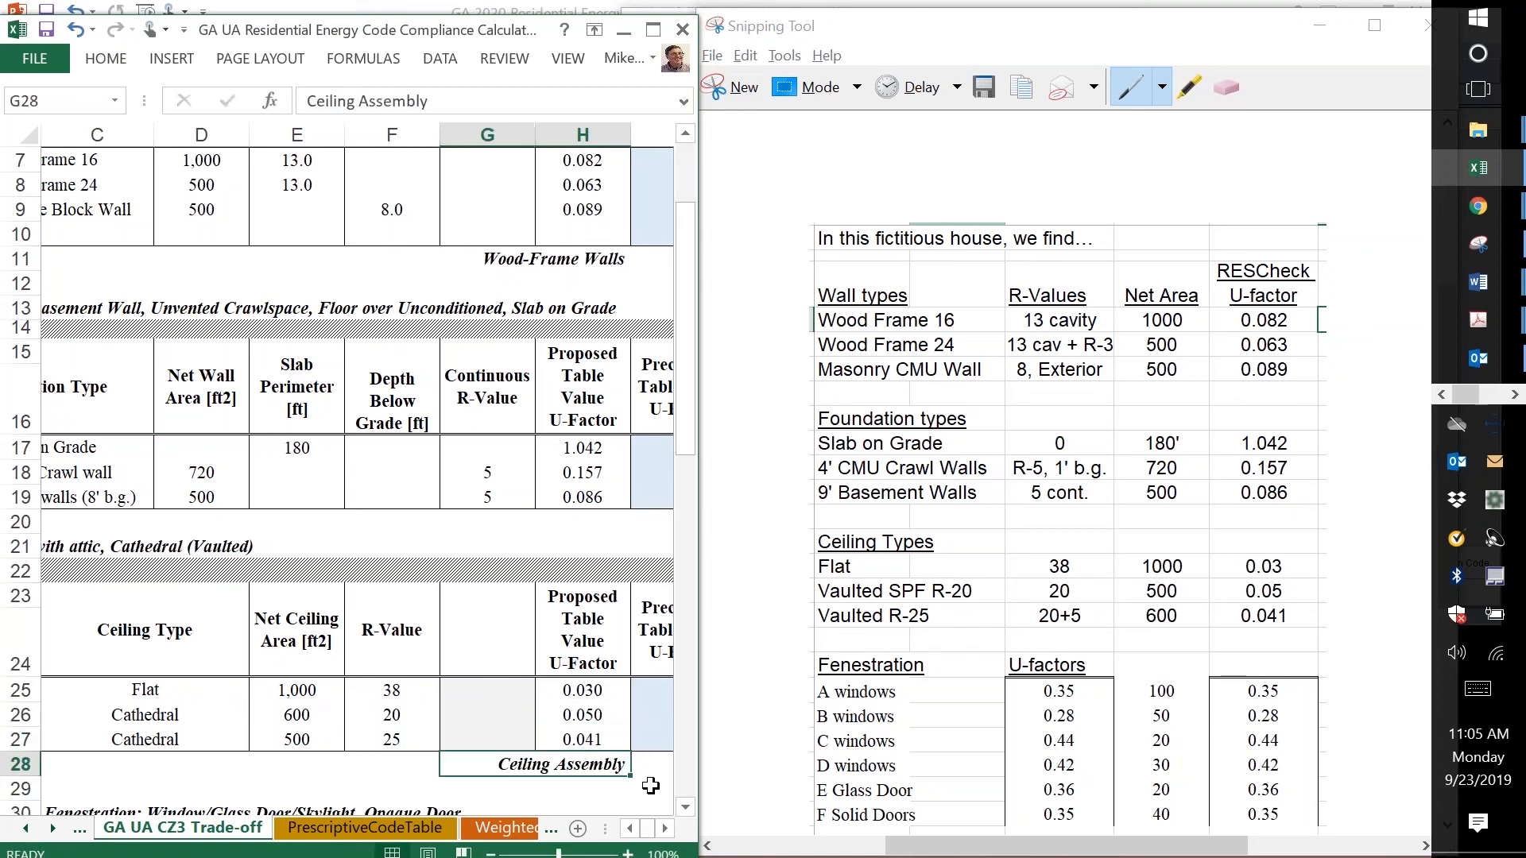
# - Review the fenestration table's descriptions, types, areas, U-factors and SHGC values in rows 34 to 39 against the example house list
pyautogui.press('Down')
pyautogui.press('Down')
pyautogui.press('Down')
pyautogui.press('Down')
pyautogui.press('Down')
pyautogui.press('Down')
pyautogui.press('Down')
pyautogui.press('Down')
pyautogui.press('Down')
pyautogui.press('Down')
pyautogui.press('Down')
pyautogui.press('Down')
pyautogui.press('Down')
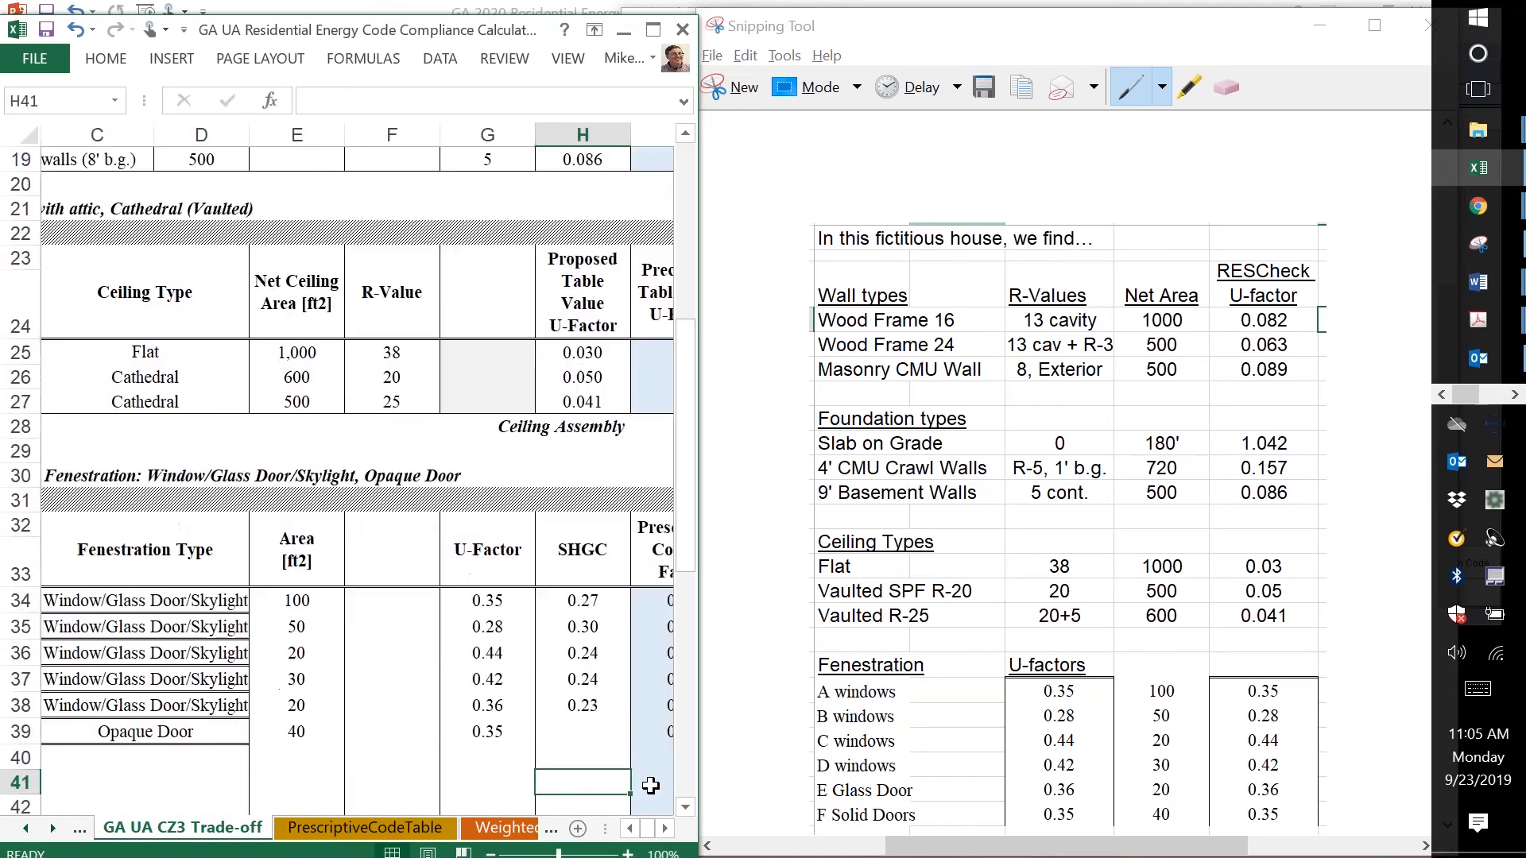
pyautogui.press('Down')
pyautogui.press('Down')
pyautogui.press('Up')
pyautogui.press('Up')
pyautogui.press('Up')
pyautogui.press('Up')
pyautogui.press('Up')
pyautogui.press('Up')
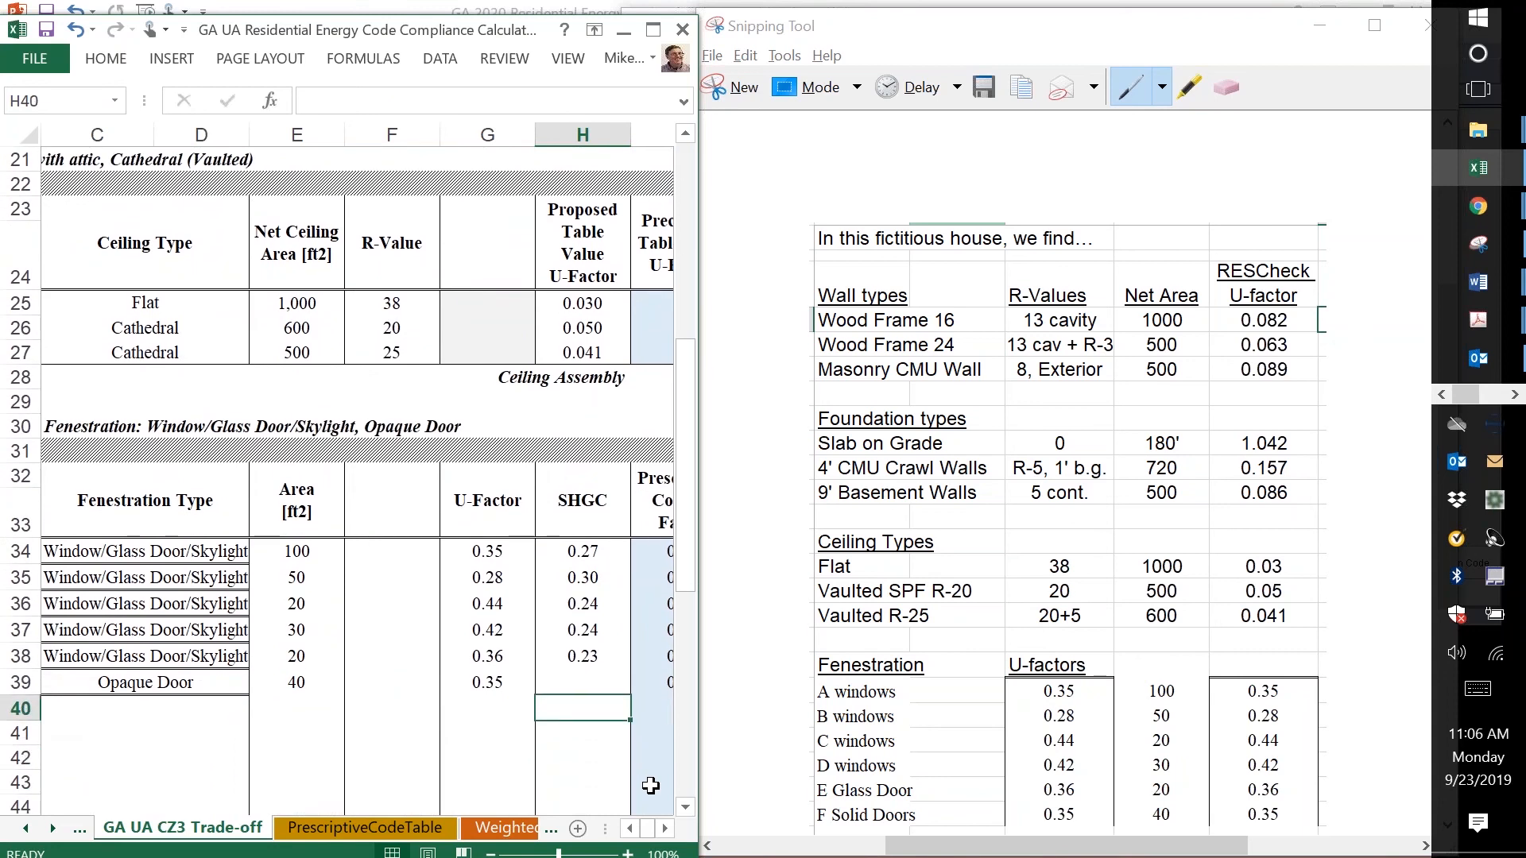
pyautogui.press('Up')
pyautogui.press('Up')
pyautogui.press('Up')
pyautogui.press('Left')
pyautogui.press('Left')
pyautogui.press('Left')
pyautogui.press('Left')
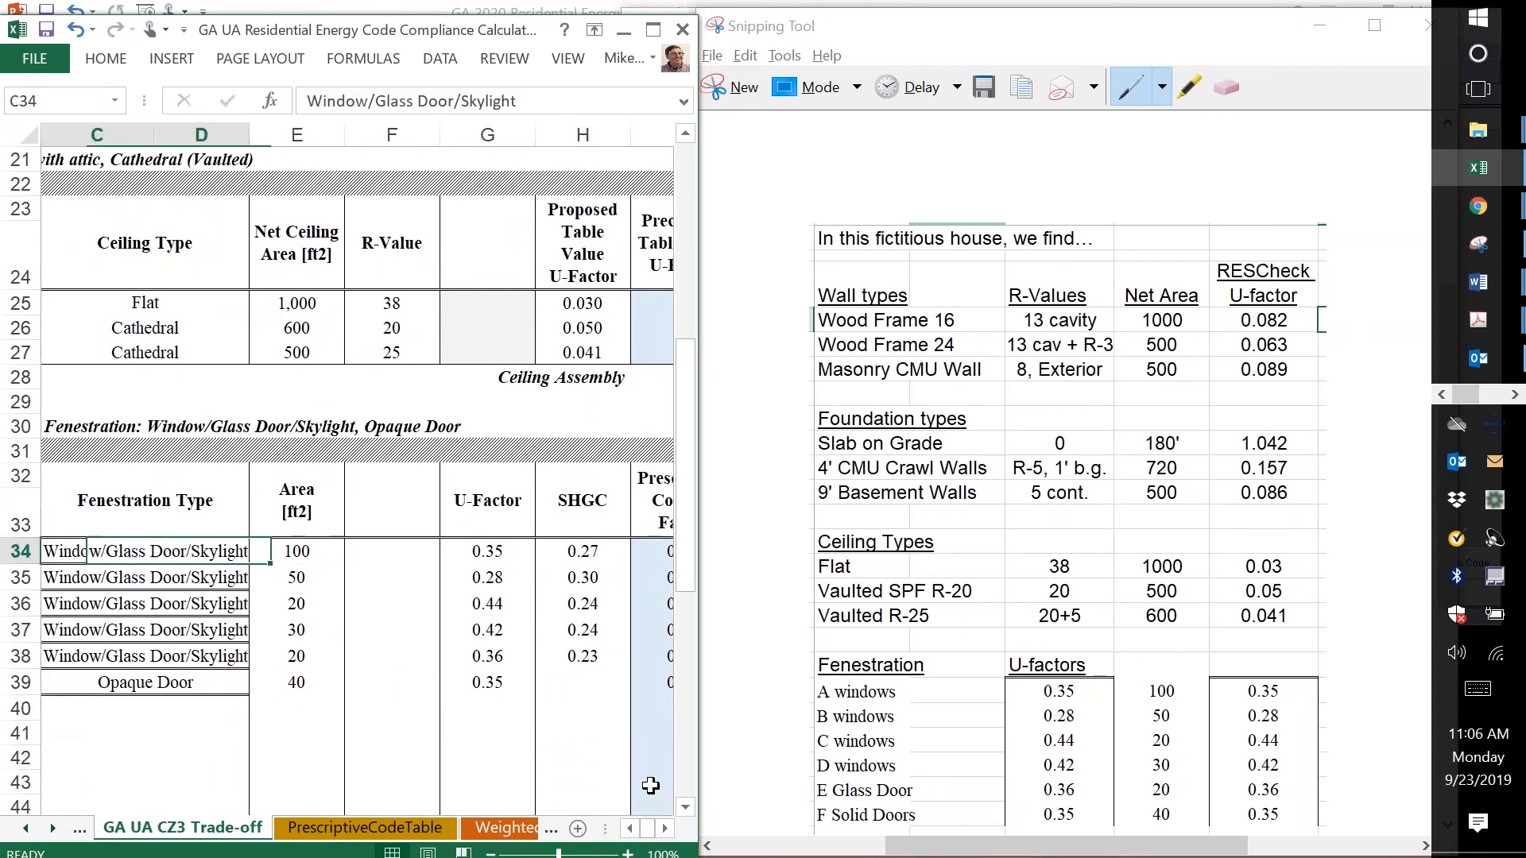
pyautogui.press('Right')
pyautogui.press('Left')
pyautogui.press('Left')
pyautogui.press('Left')
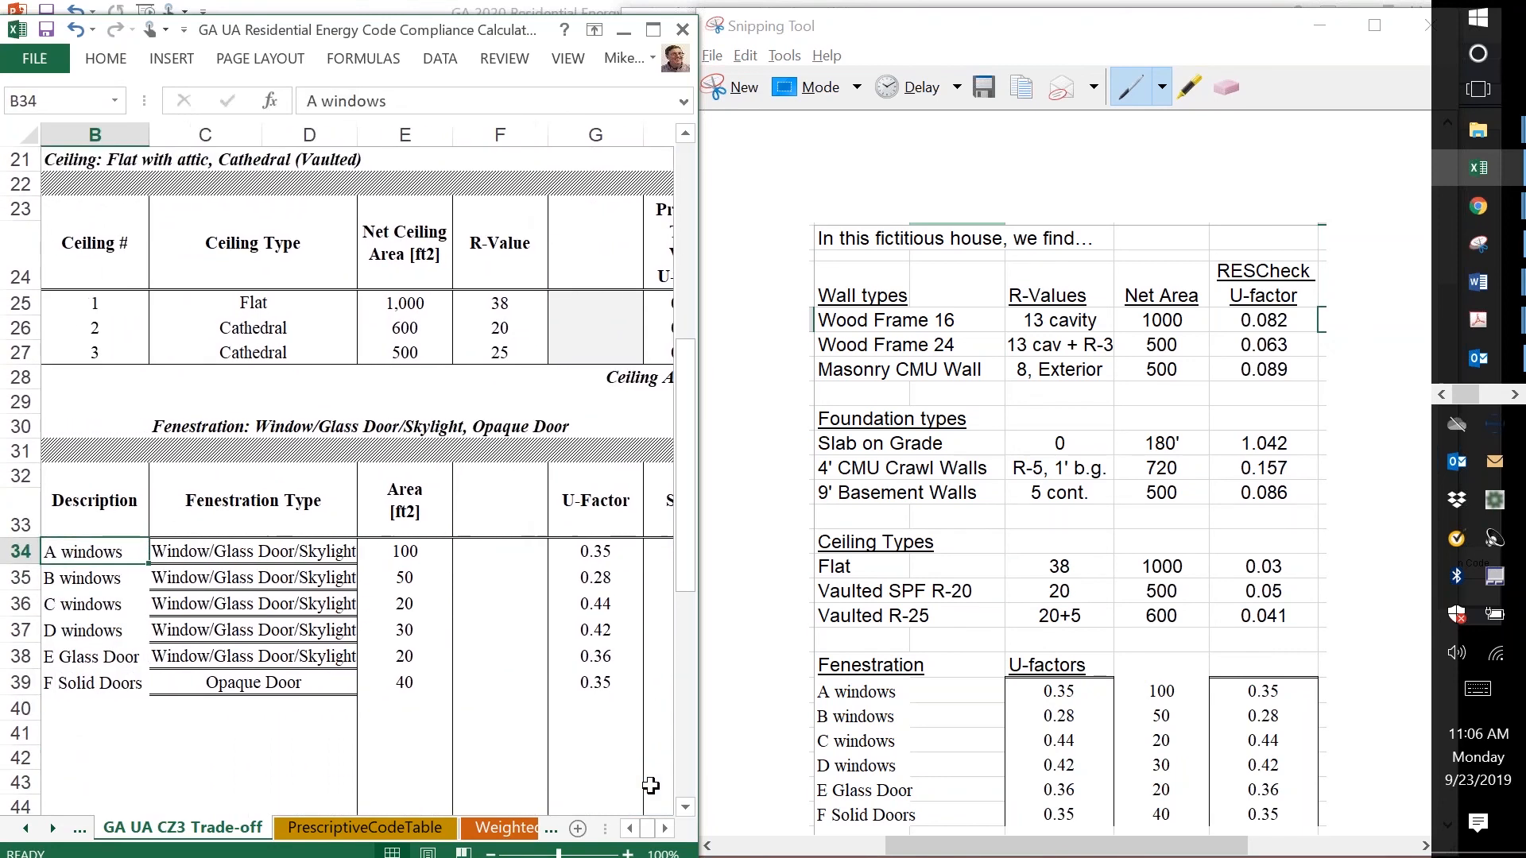
pyautogui.press('Right')
pyautogui.press('Right')
pyautogui.press('Left')
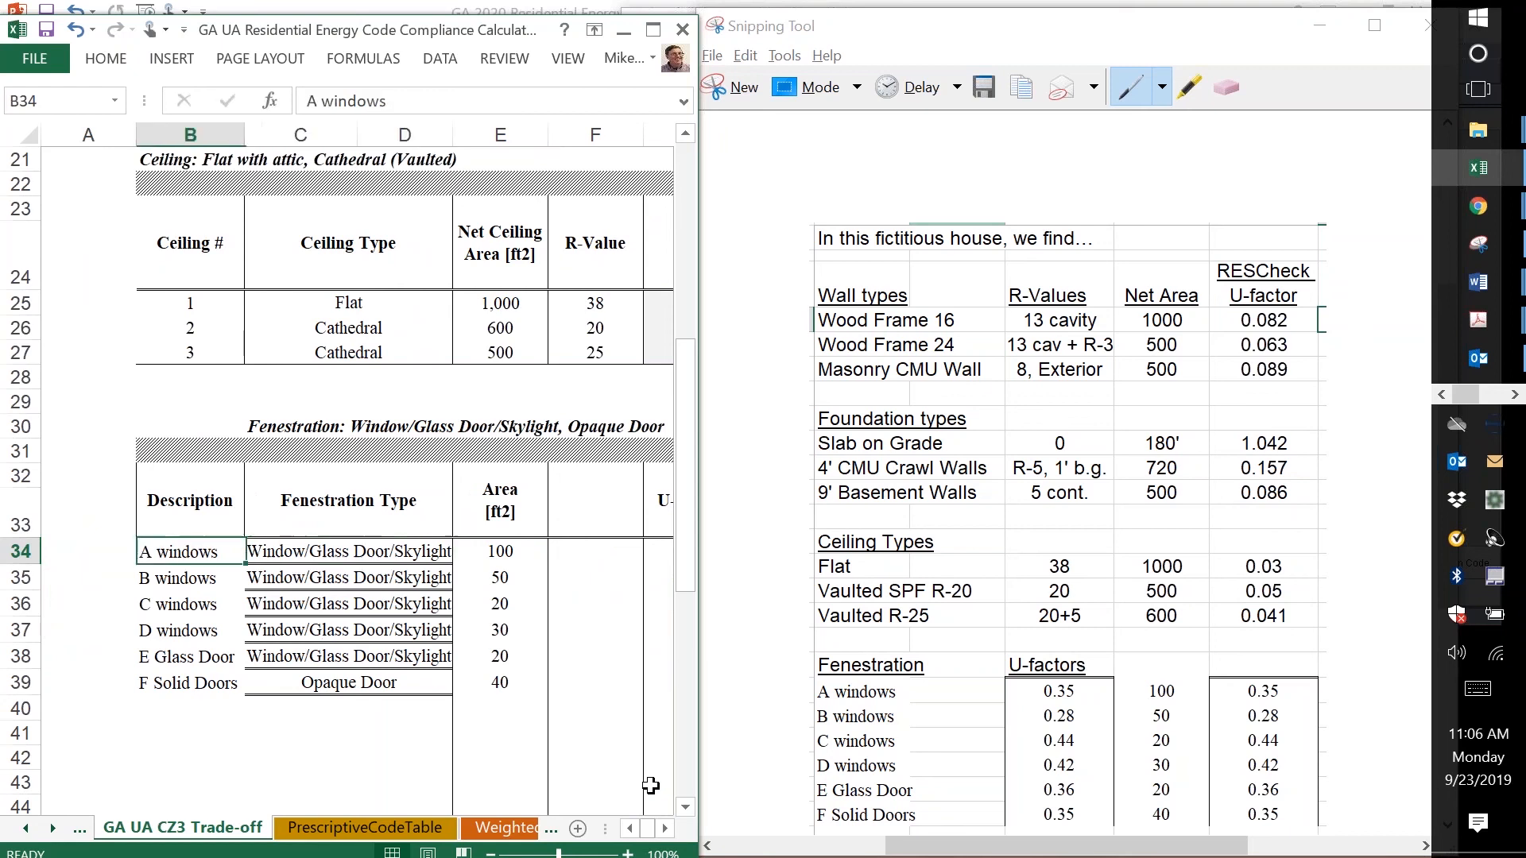
# - Examine the A windows row of the fenestration table, from fenestration type through U-factor, SHGC and prescriptive code U-factor
pyautogui.press('Right')
pyautogui.press('Right')
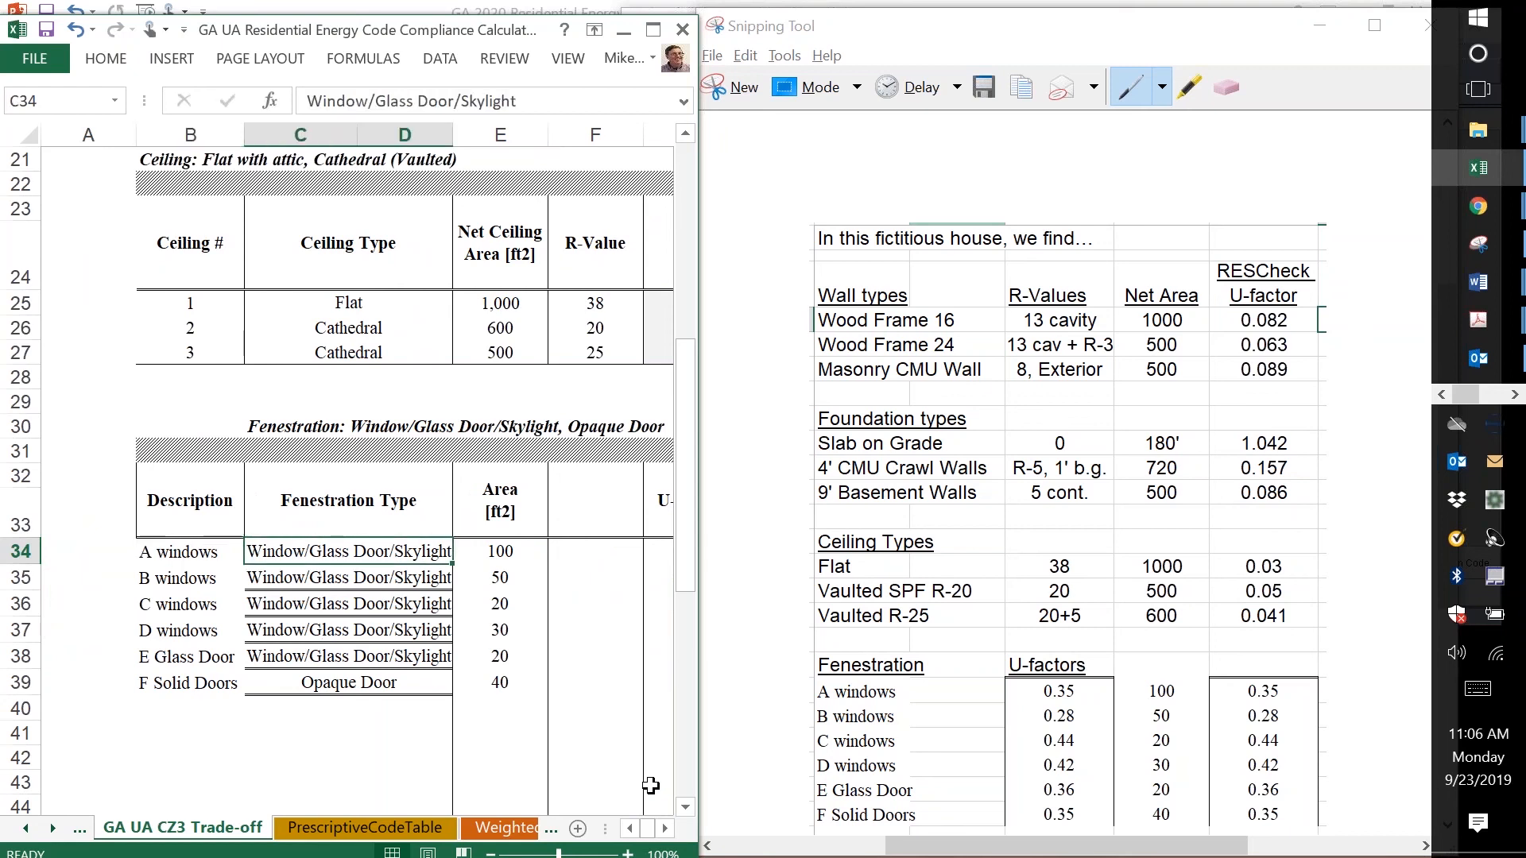
pyautogui.press('Left')
pyautogui.press('Left')
pyautogui.press('Right')
pyautogui.press('Right')
pyautogui.press('Right')
pyautogui.press('Right')
pyautogui.press('Right')
pyautogui.press('Right')
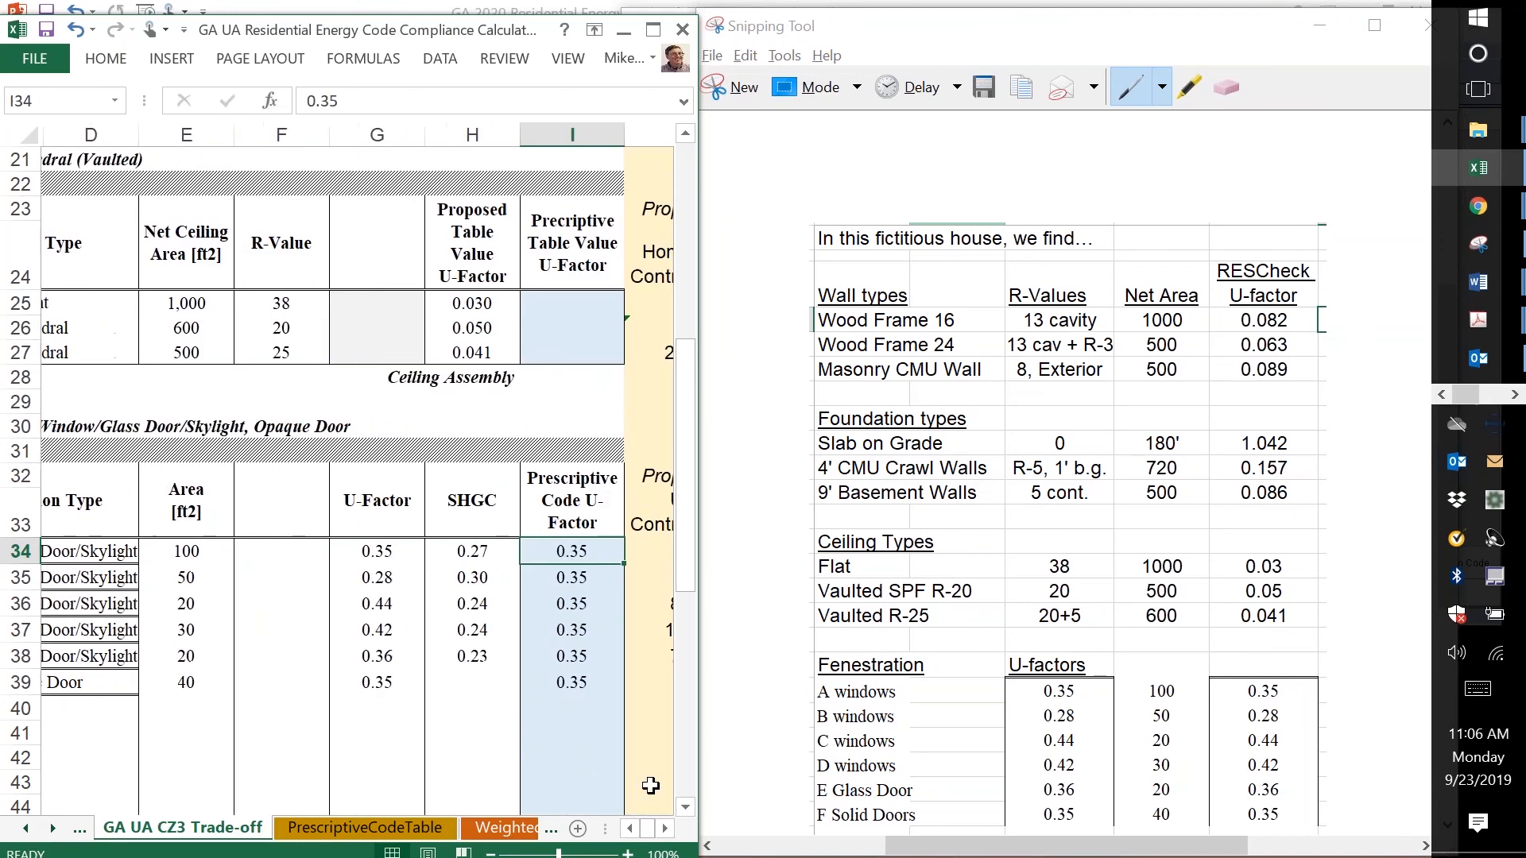
pyautogui.press('Left')
pyautogui.press('Left')
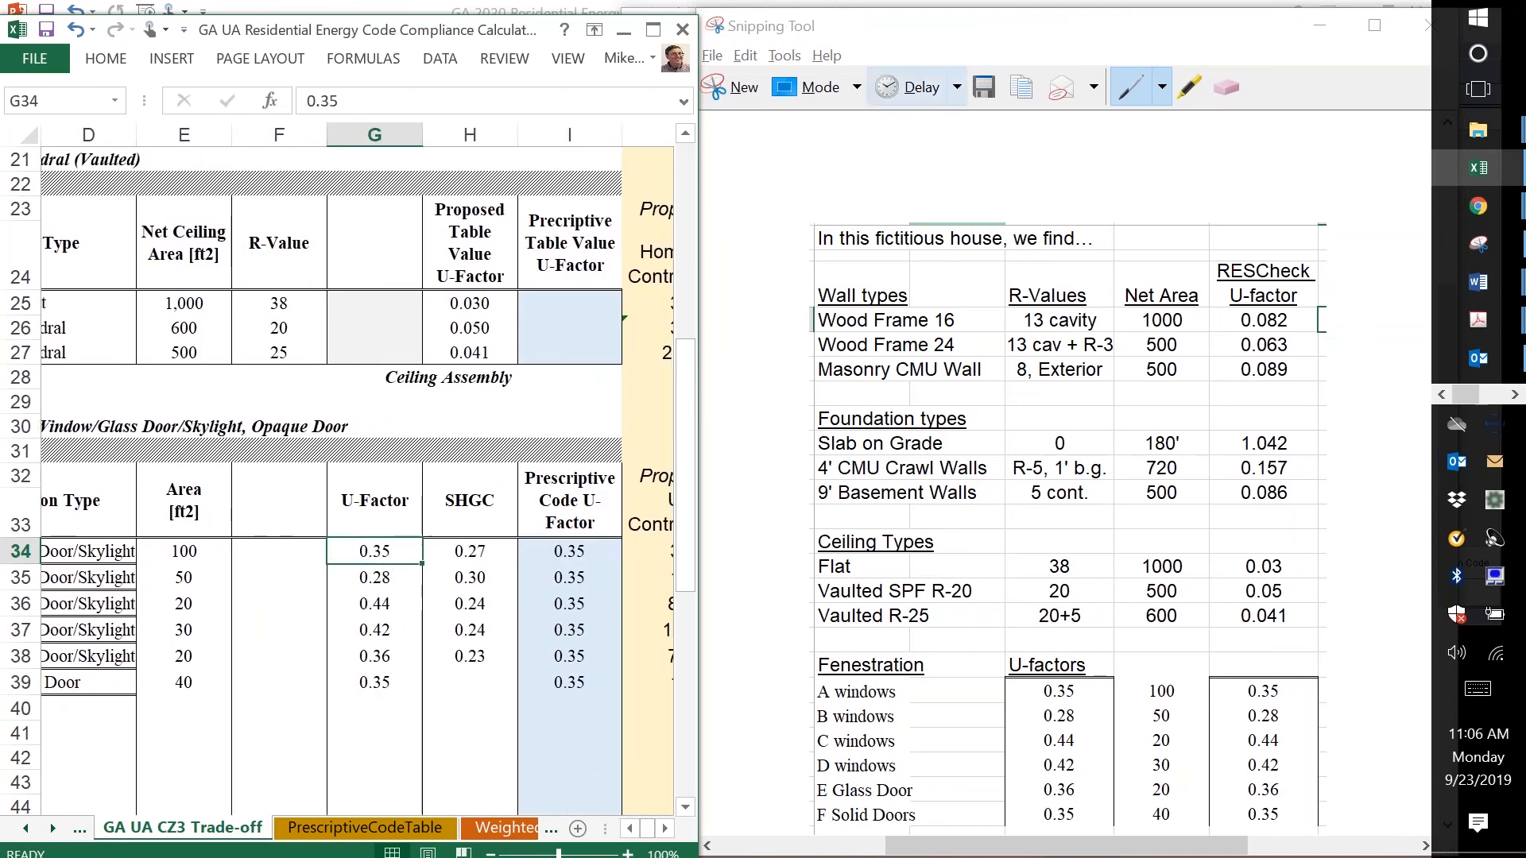
# - Maximize the calculator workbook window and review the A windows row through to its prescriptive UA contribution formula
pyautogui.click(654, 32)
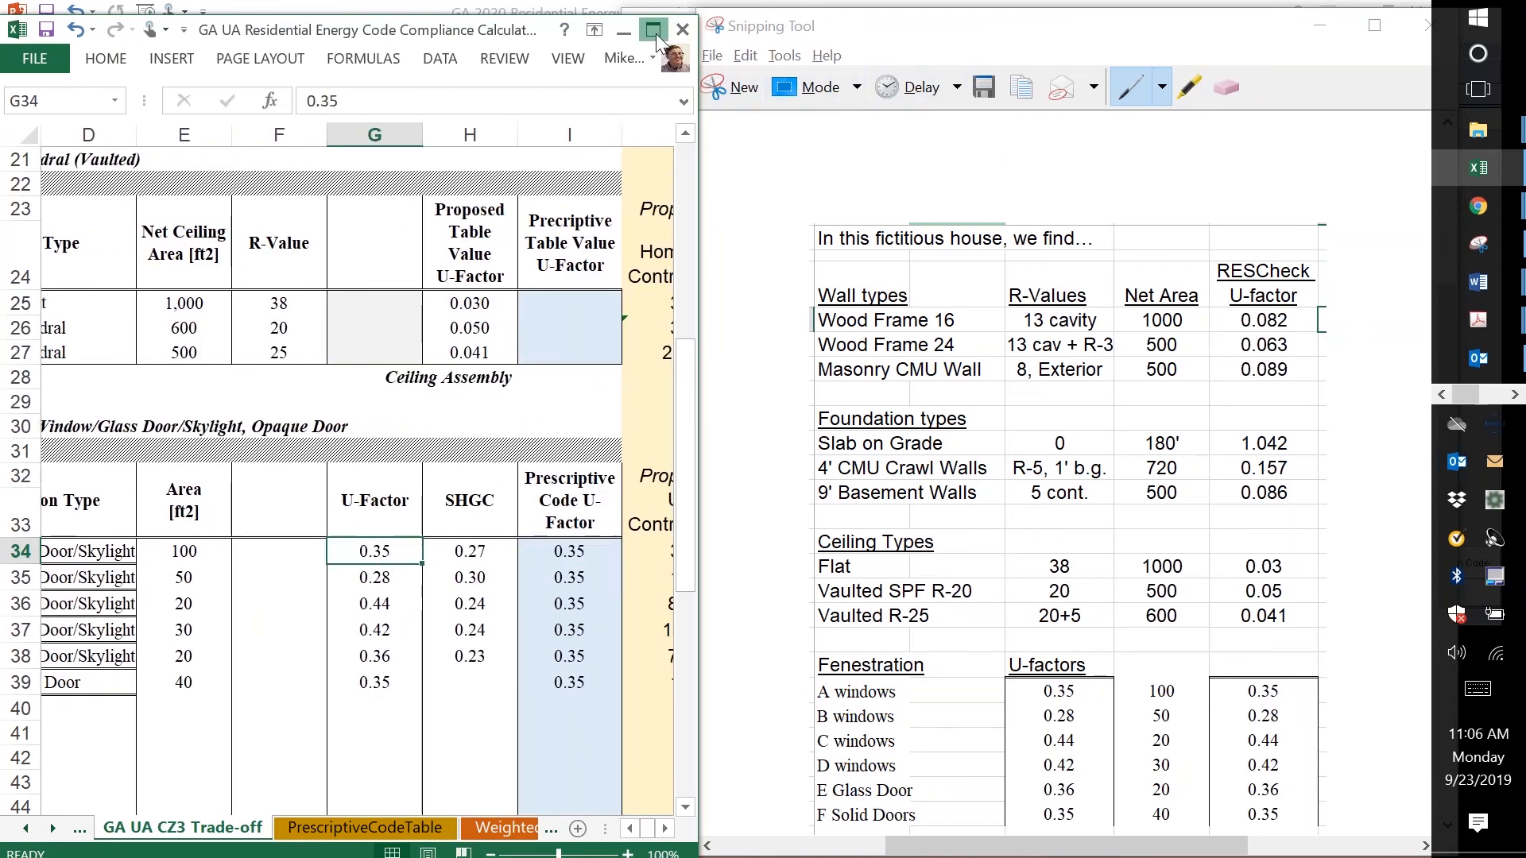
pyautogui.press('Left')
pyautogui.press('Left')
pyautogui.press('Left')
pyautogui.press('Left')
pyautogui.press('Left')
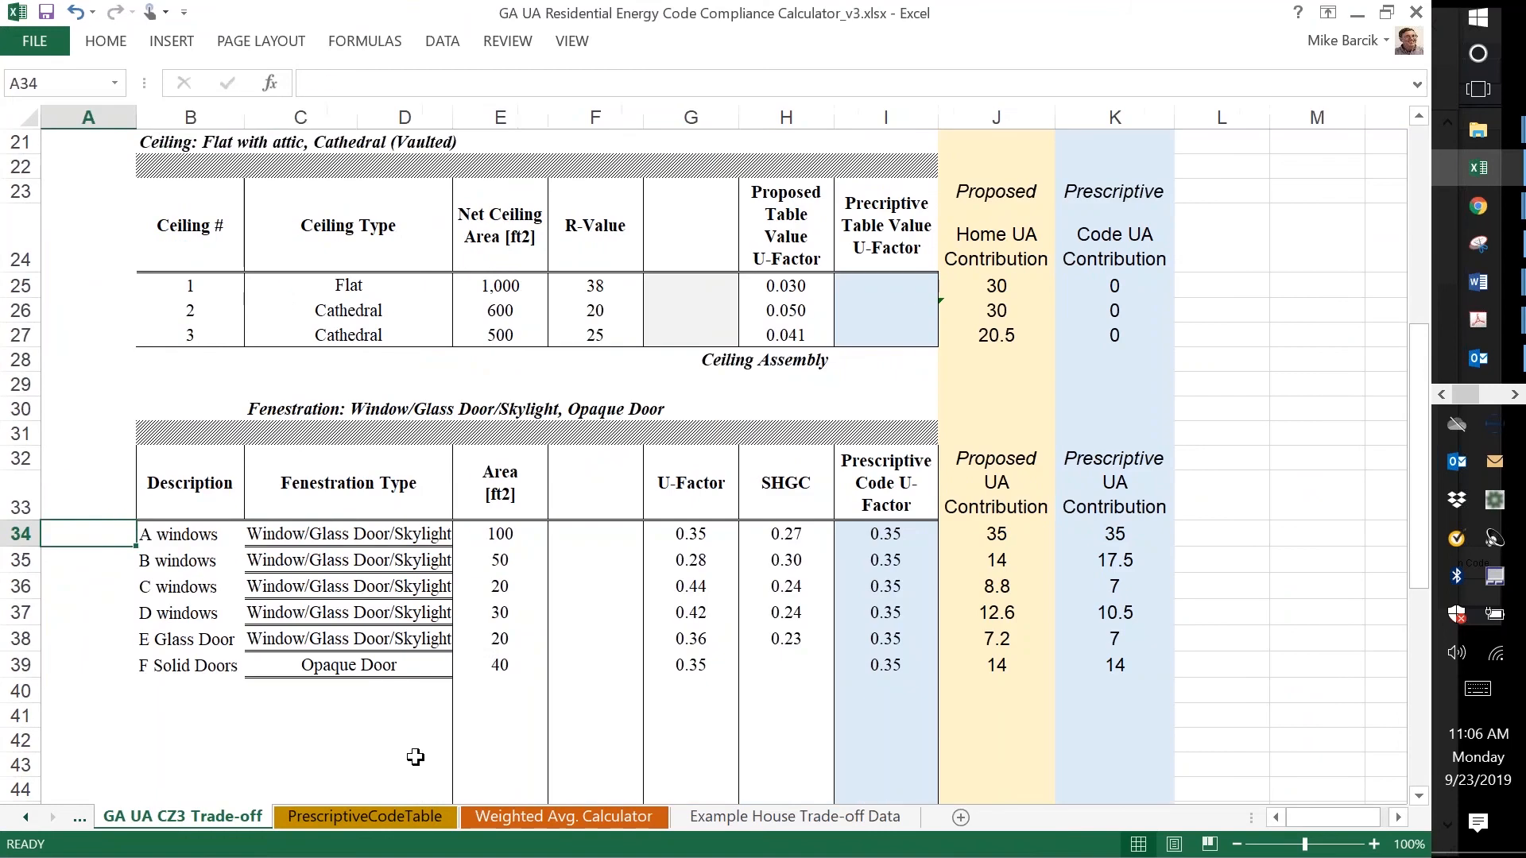
pyautogui.press('Right')
pyautogui.press('Right')
pyautogui.press('Right')
pyautogui.press('Right')
pyautogui.press('Right')
pyautogui.press('Right')
pyautogui.press('Right')
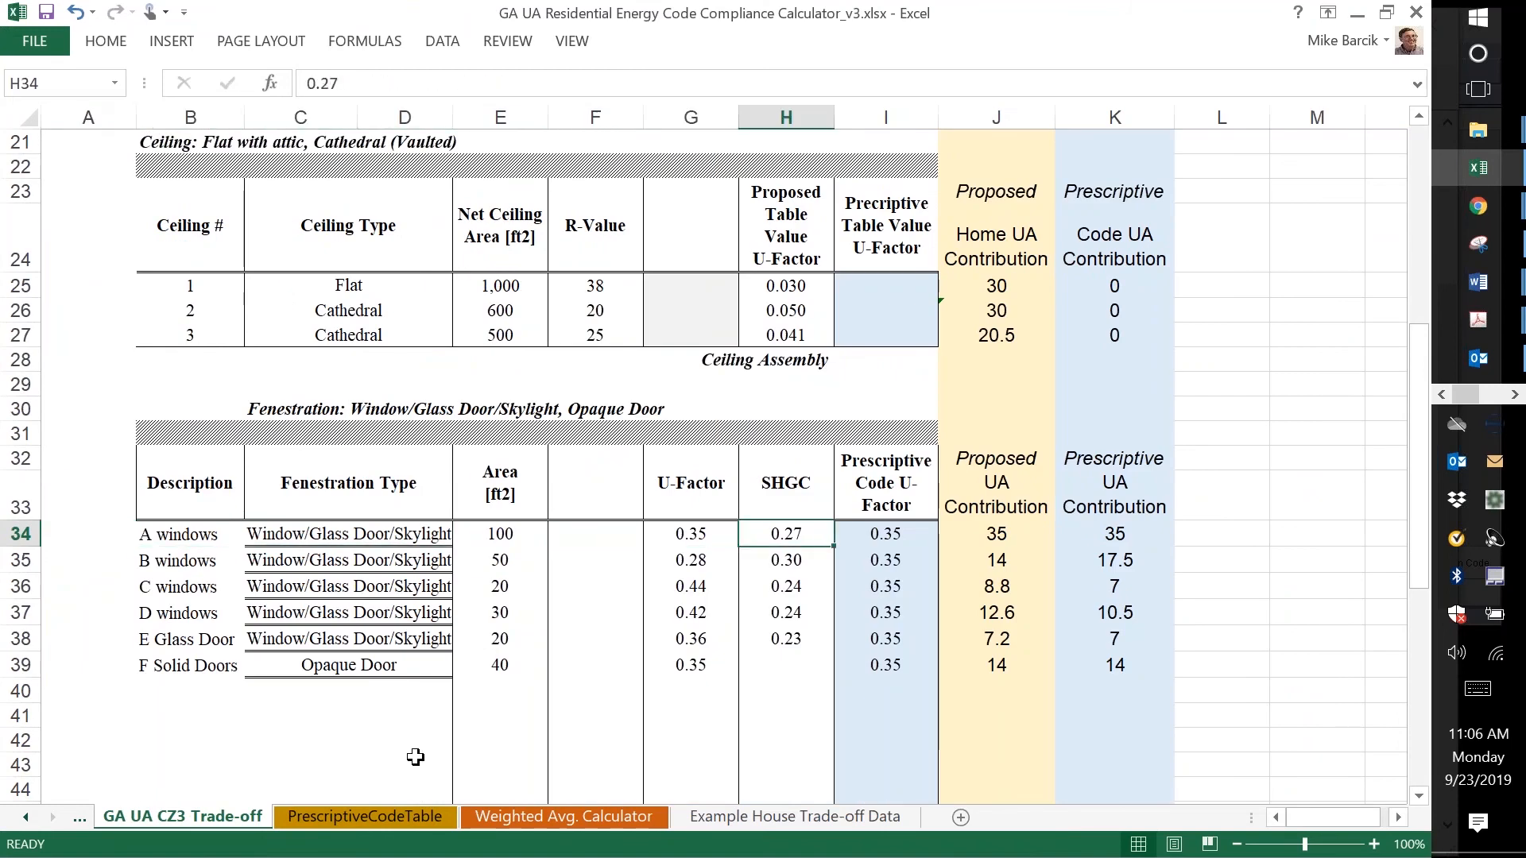
pyautogui.press('Left')
pyautogui.press('Left')
pyautogui.press('Left')
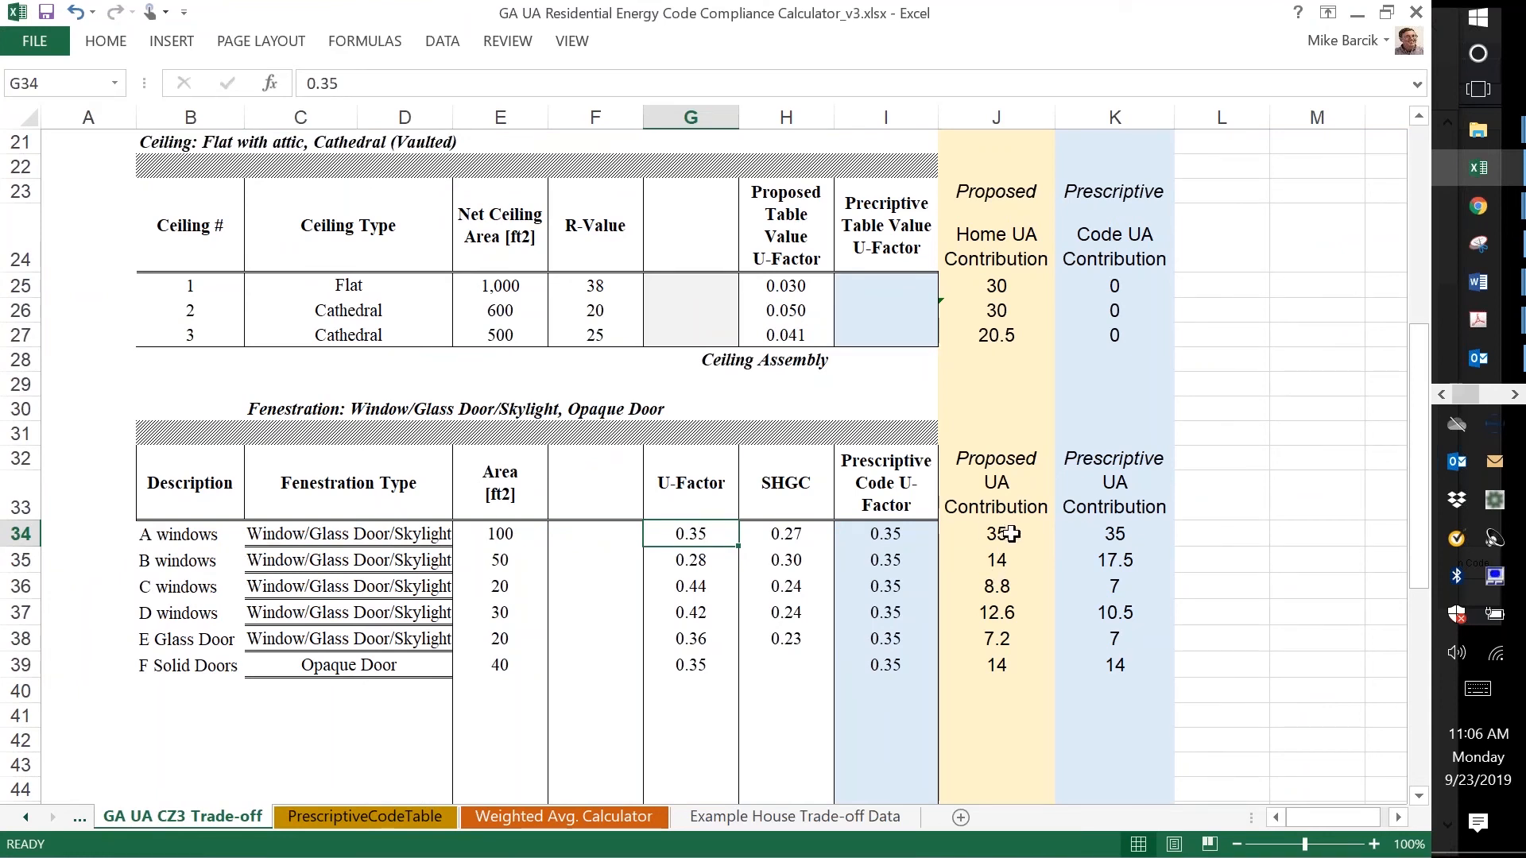
pyautogui.click(1116, 537)
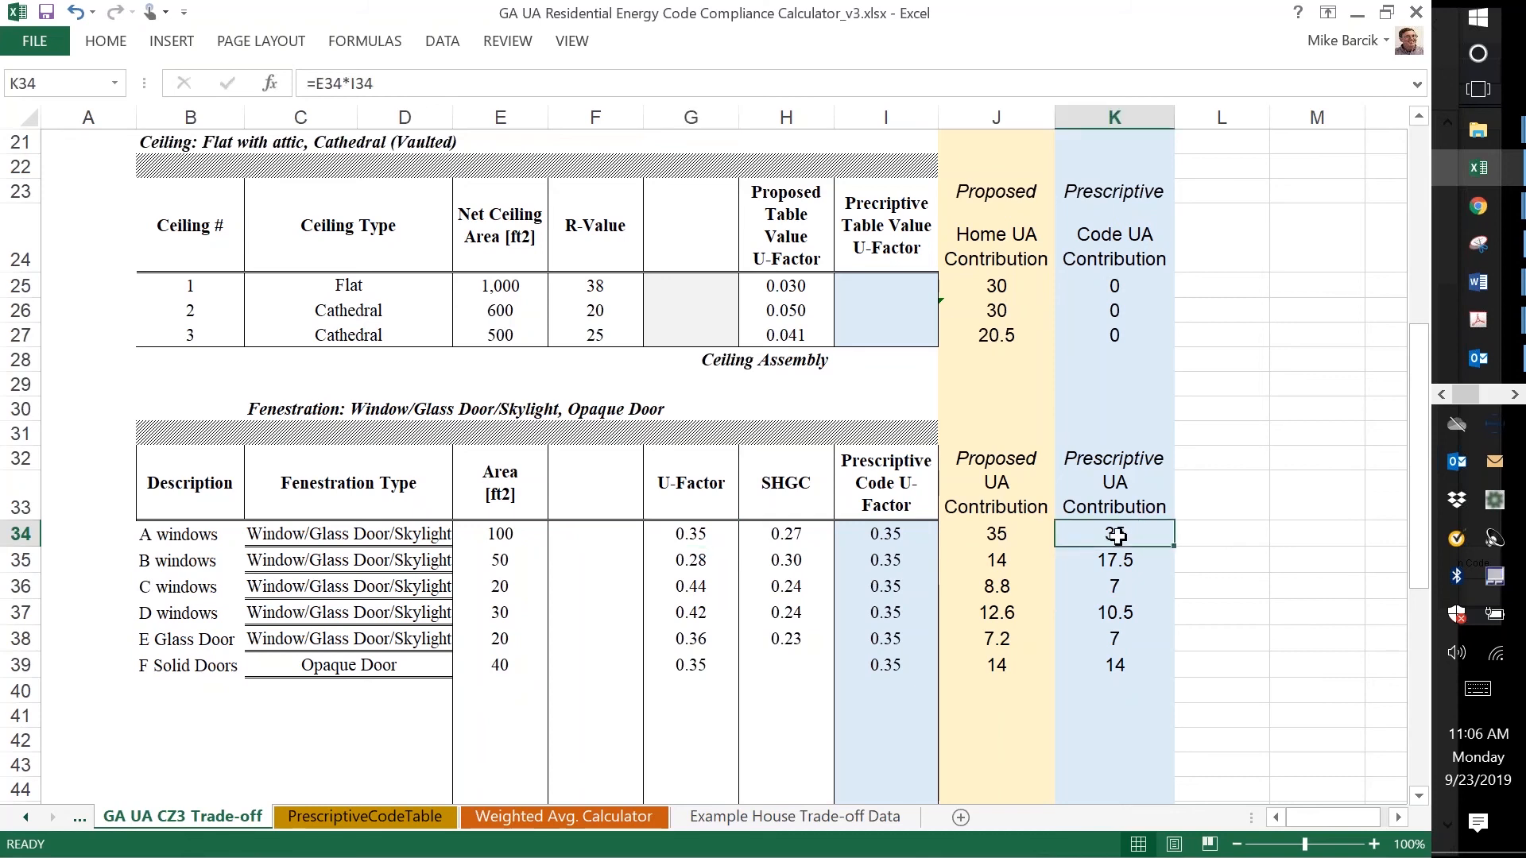
# - Examine the B windows row's area, U-factor, prescriptive code U-factor and proposed UA contribution formula
pyautogui.press('Down')
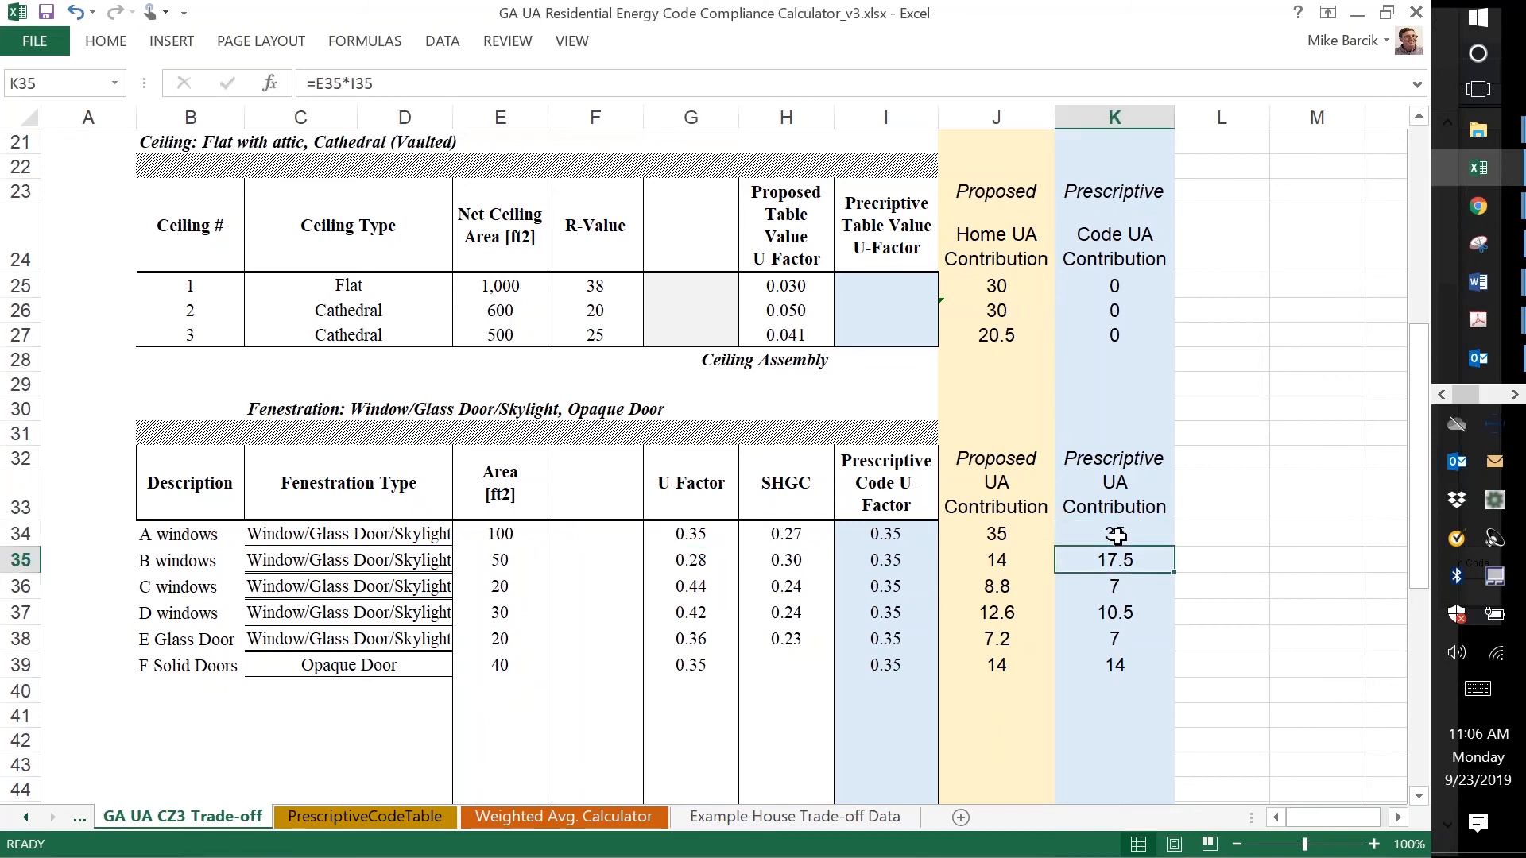
pyautogui.press('Left')
pyautogui.press('Left')
pyautogui.press('Left')
pyautogui.press('Left')
pyautogui.press('Left')
pyautogui.press('Left')
pyautogui.press('Left')
pyautogui.press('Left')
pyautogui.press('Left')
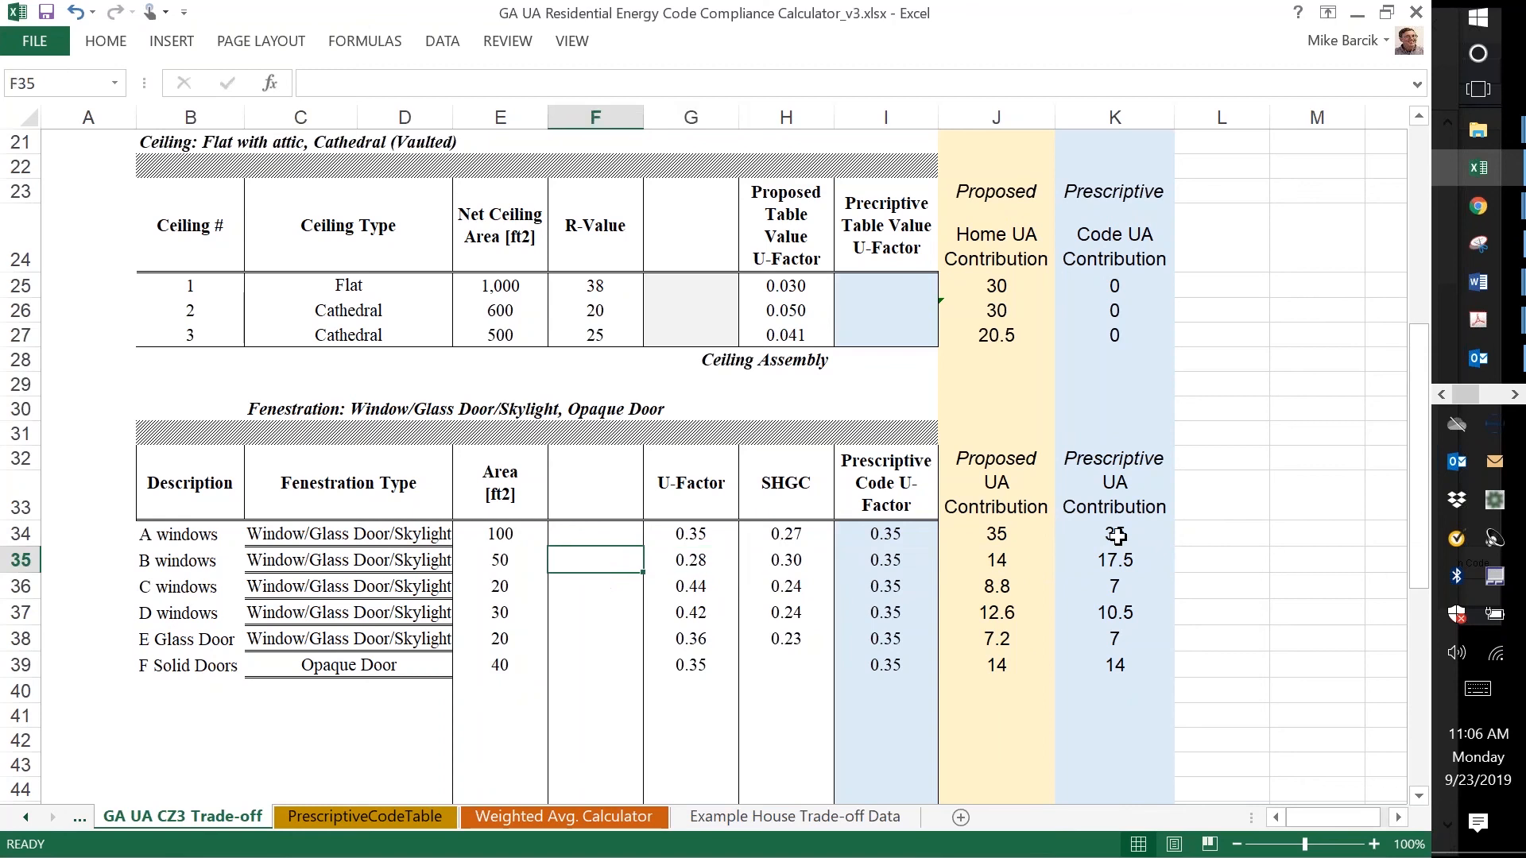
pyautogui.press('Right')
pyautogui.press('Right')
pyautogui.press('Right')
pyautogui.press('Right')
pyautogui.press('Left')
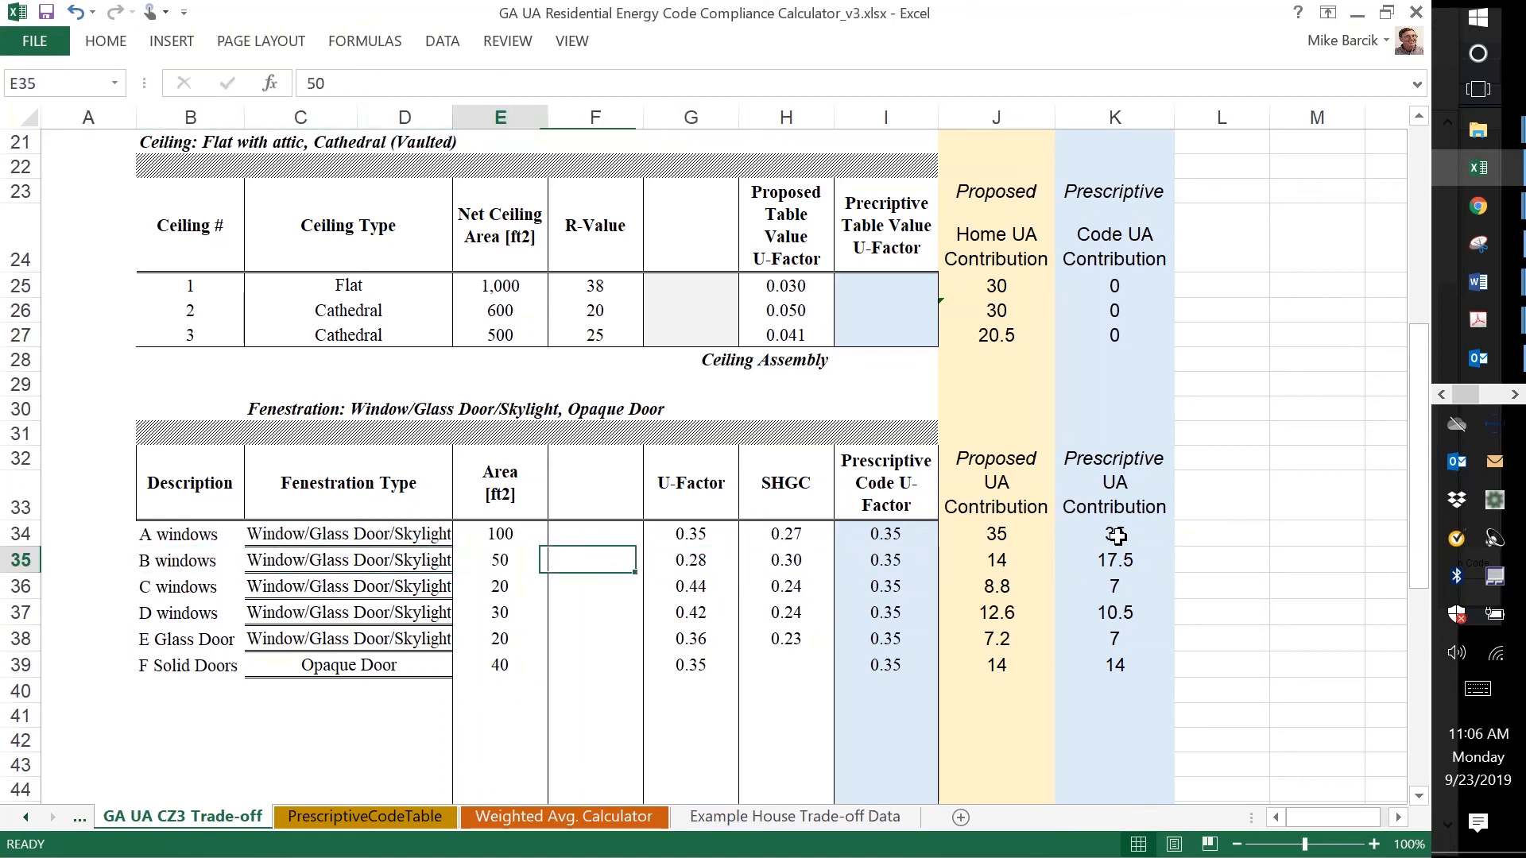
pyautogui.press('Right')
pyautogui.press('Right')
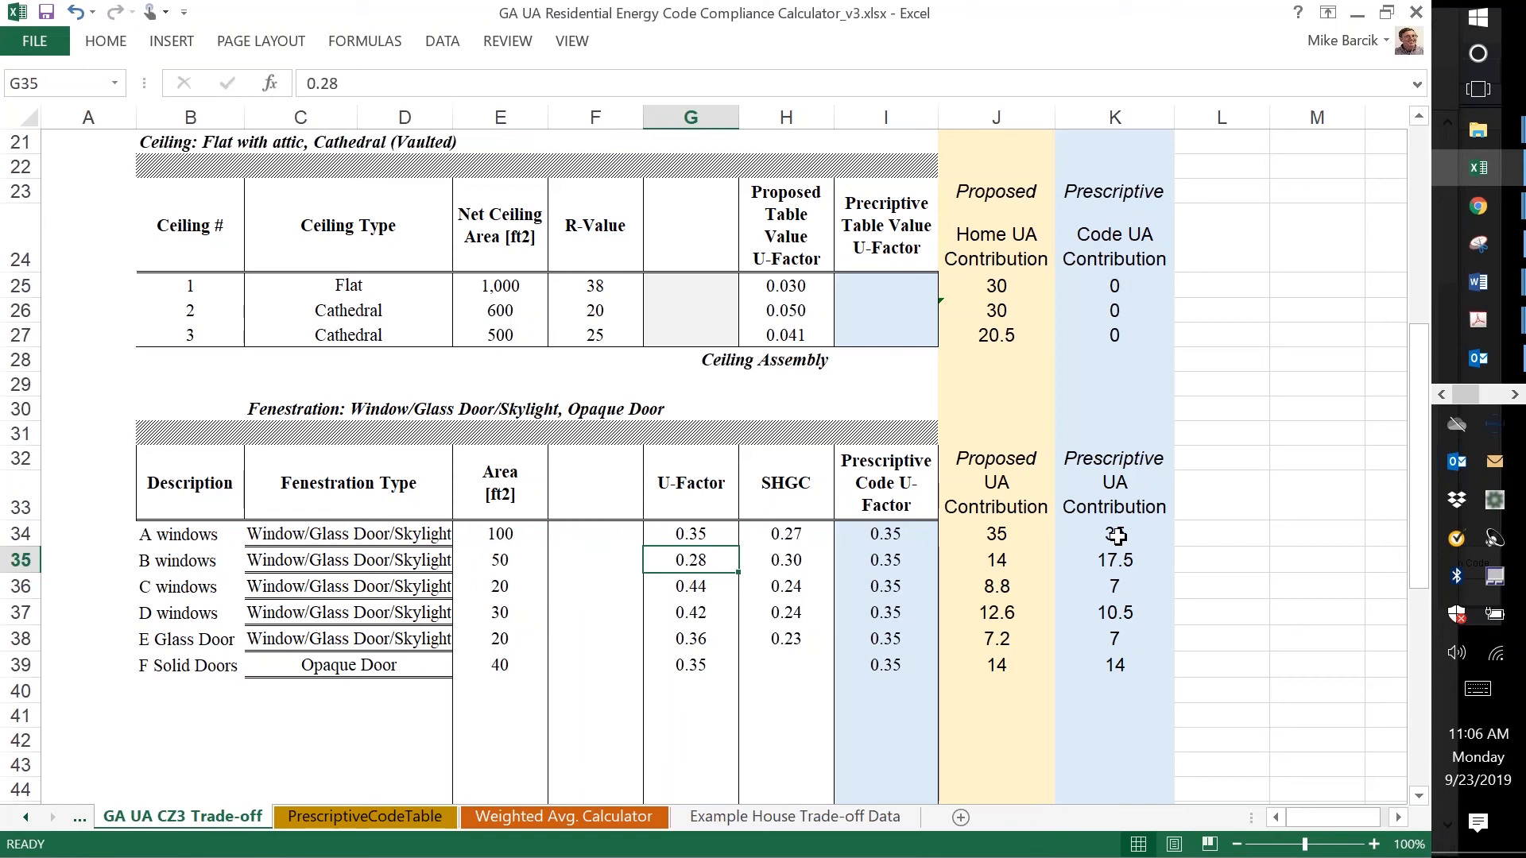
pyautogui.press('Right')
pyautogui.press('Right')
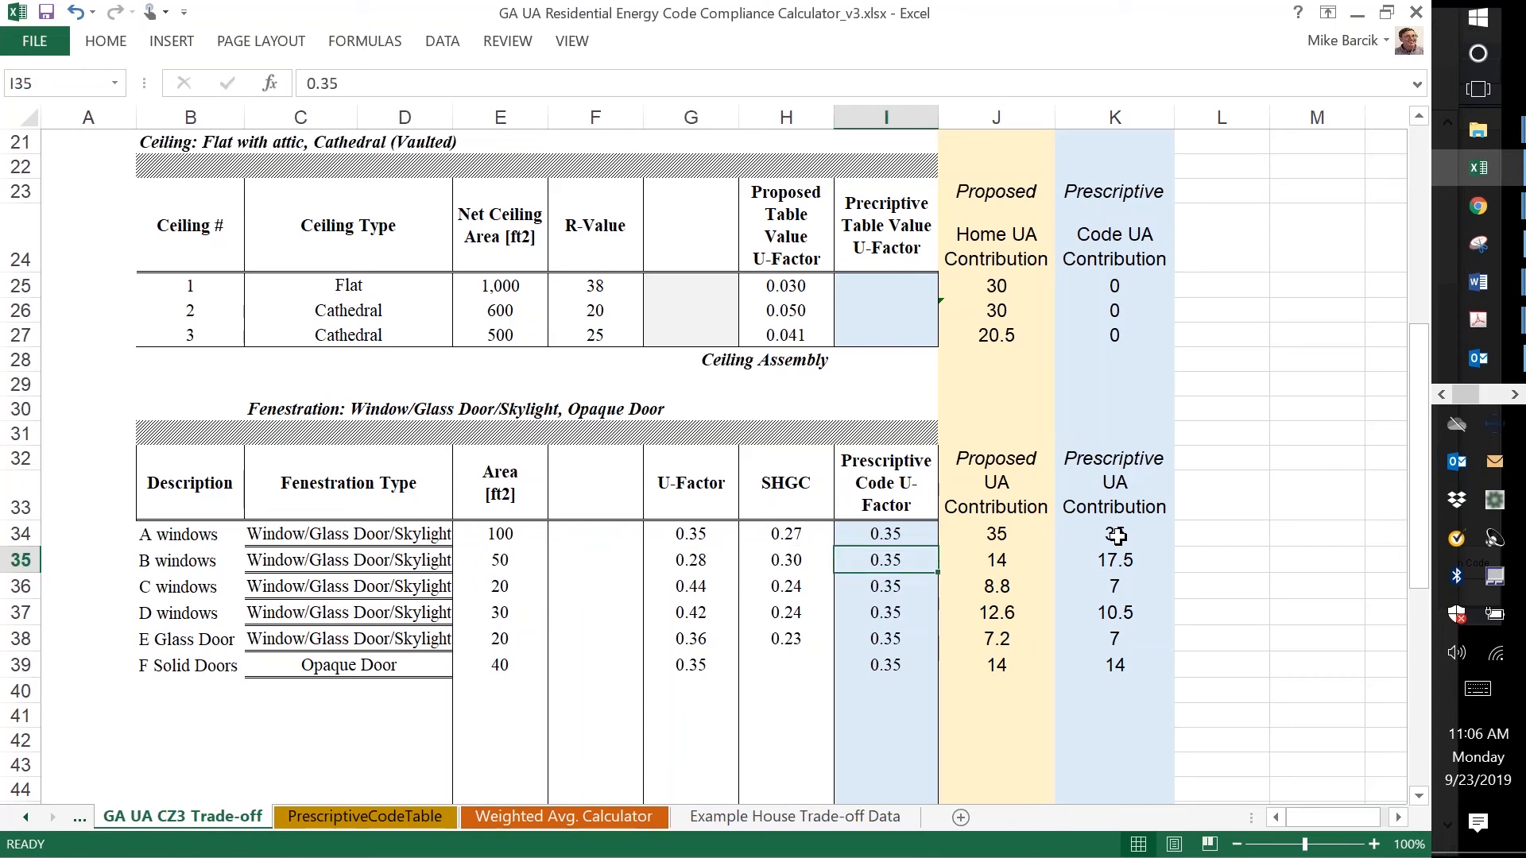
pyautogui.press('Right')
pyautogui.press('Left')
pyautogui.click(1003, 560)
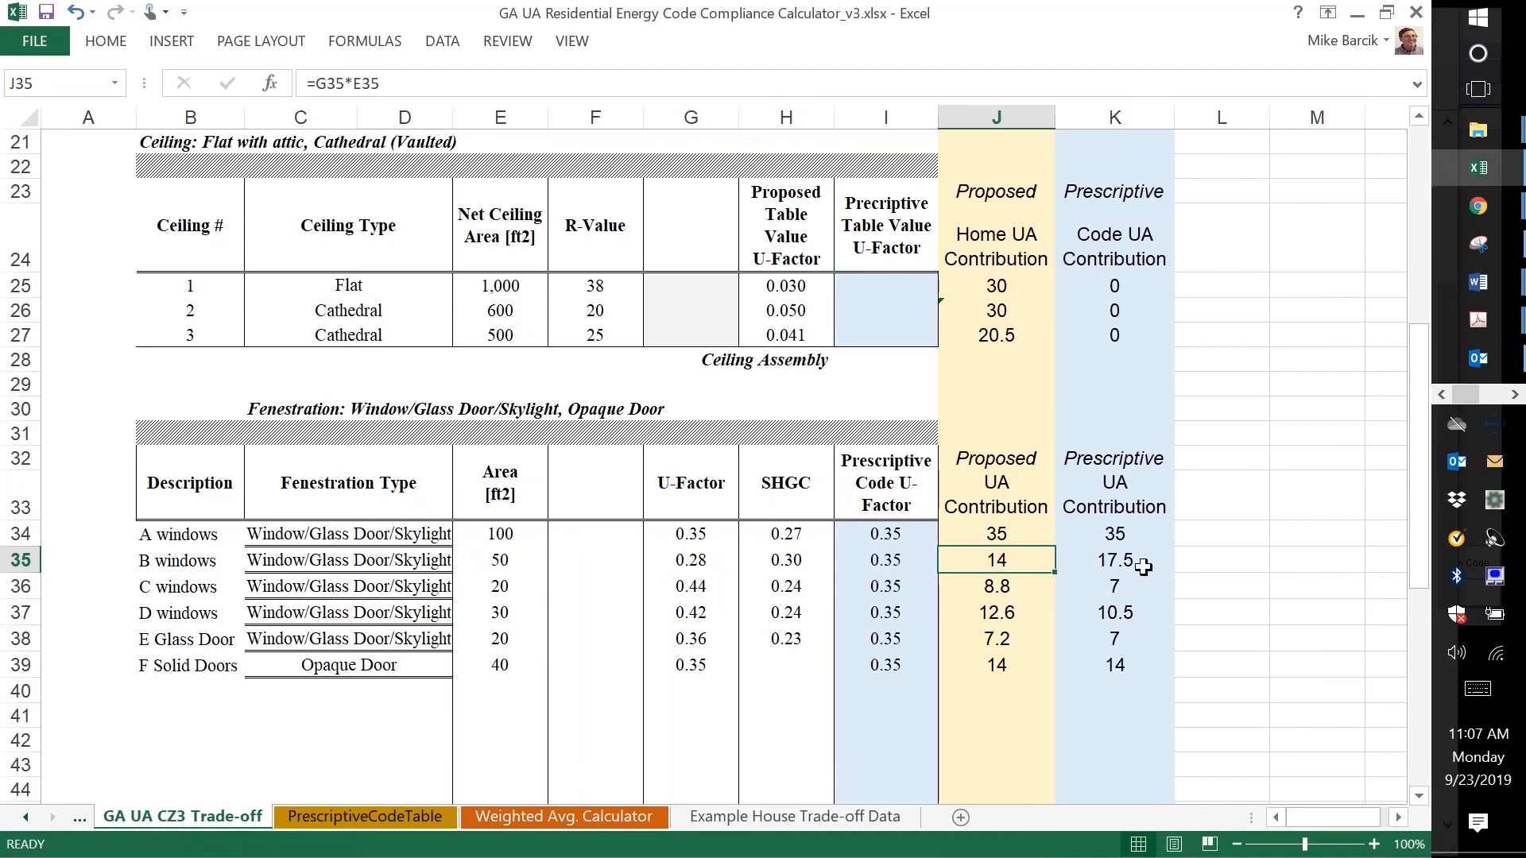
# - Compare the proposed and prescriptive UA contributions of the A and B windows
pyautogui.click(1118, 560)
pyautogui.press('Left')
pyautogui.press('Right')
pyautogui.press('Left')
pyautogui.press('Right')
pyautogui.press('Left')
pyautogui.press('Up')
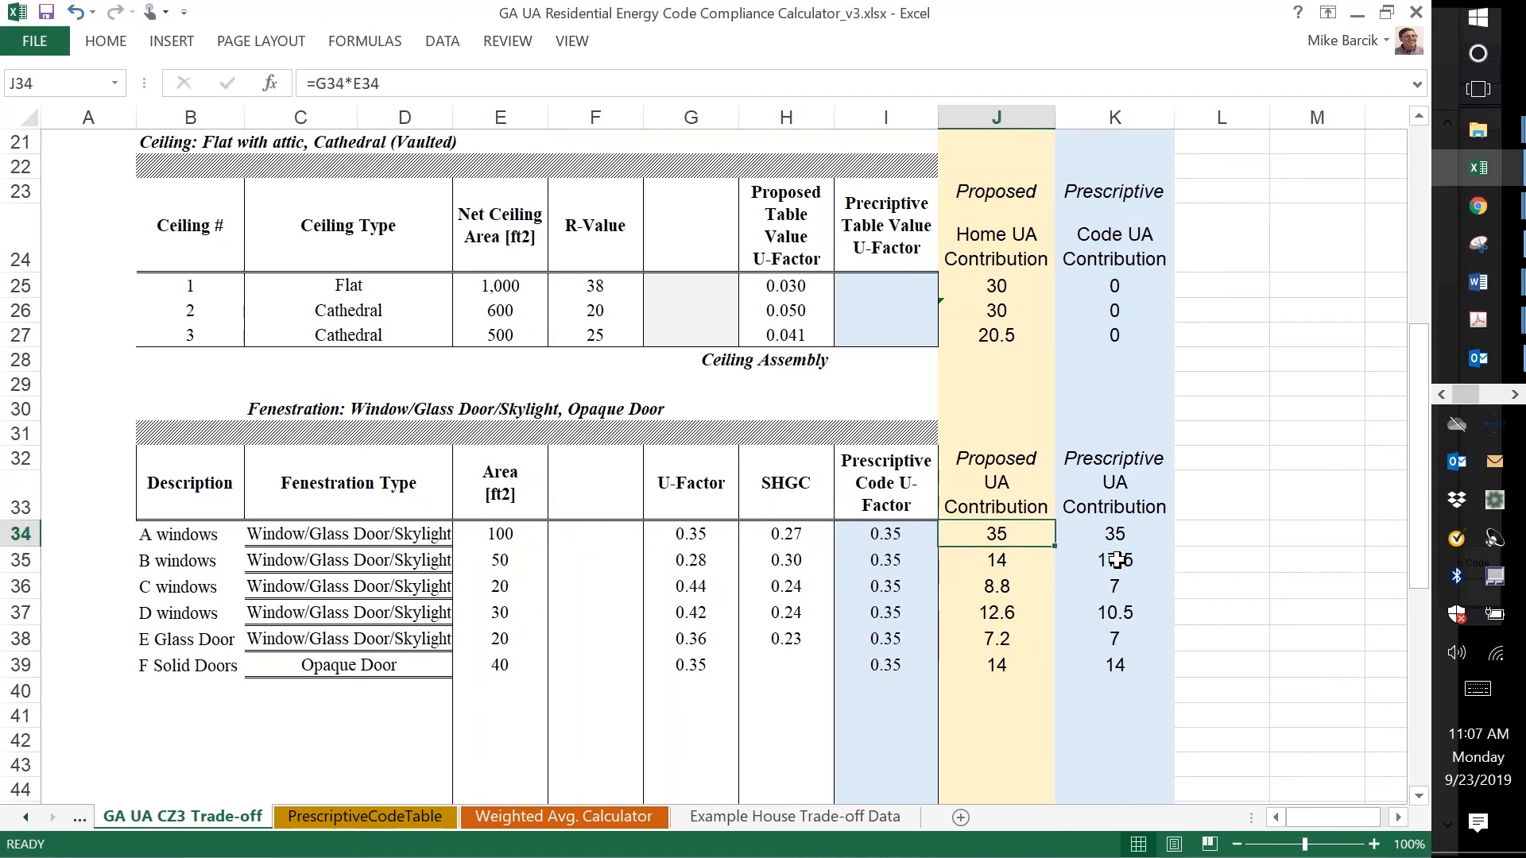
pyautogui.press('Right')
pyautogui.press('Left')
pyautogui.press('Right')
pyautogui.press('Left')
pyautogui.press('Down')
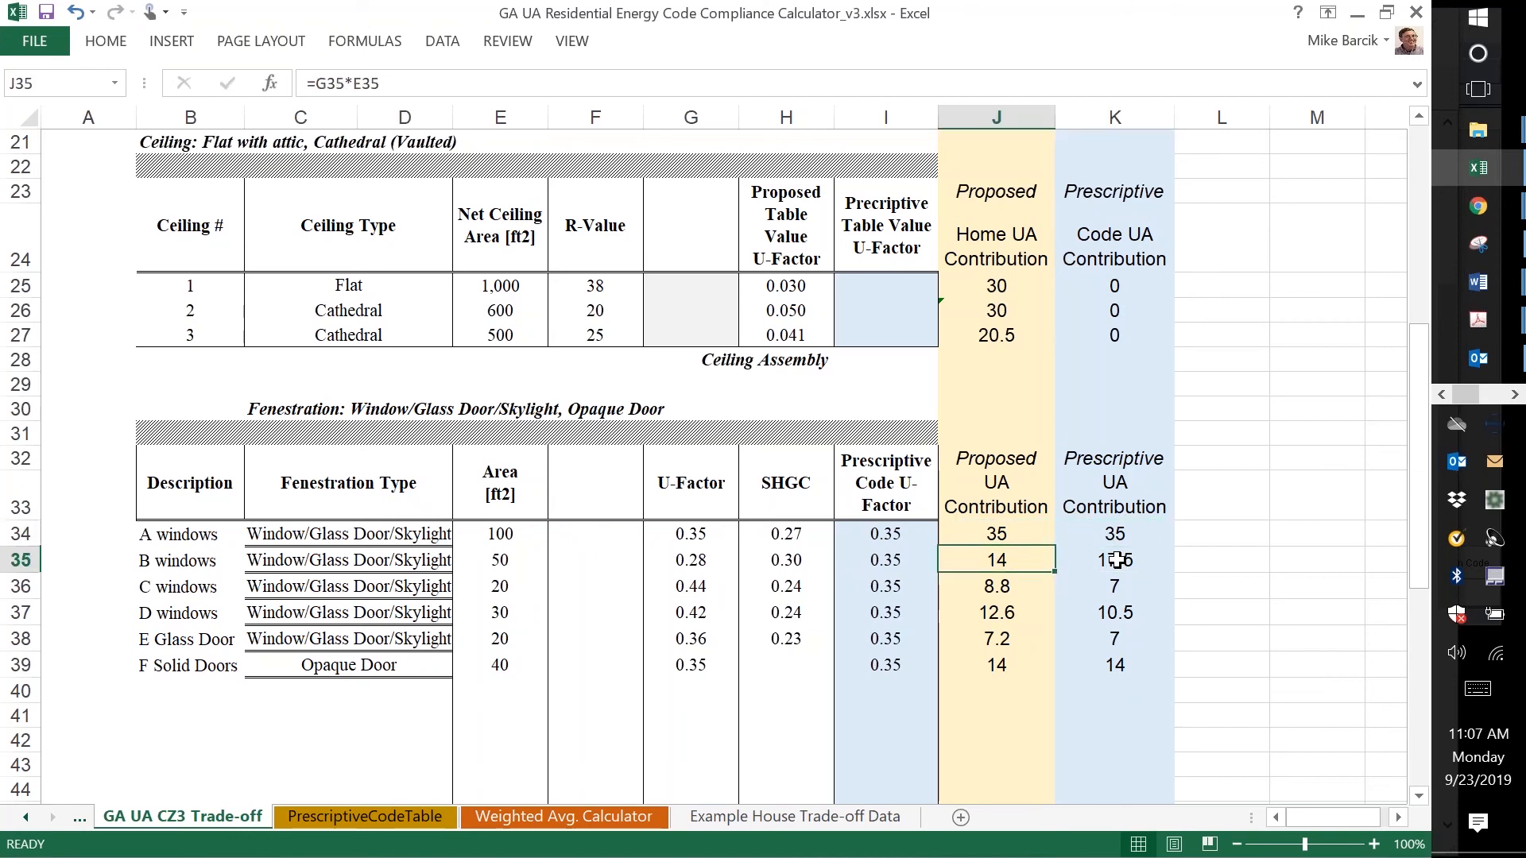
# - Review the U-factors and UA contributions of the C windows, D windows and E Glass Door rows
pyautogui.press('Down')
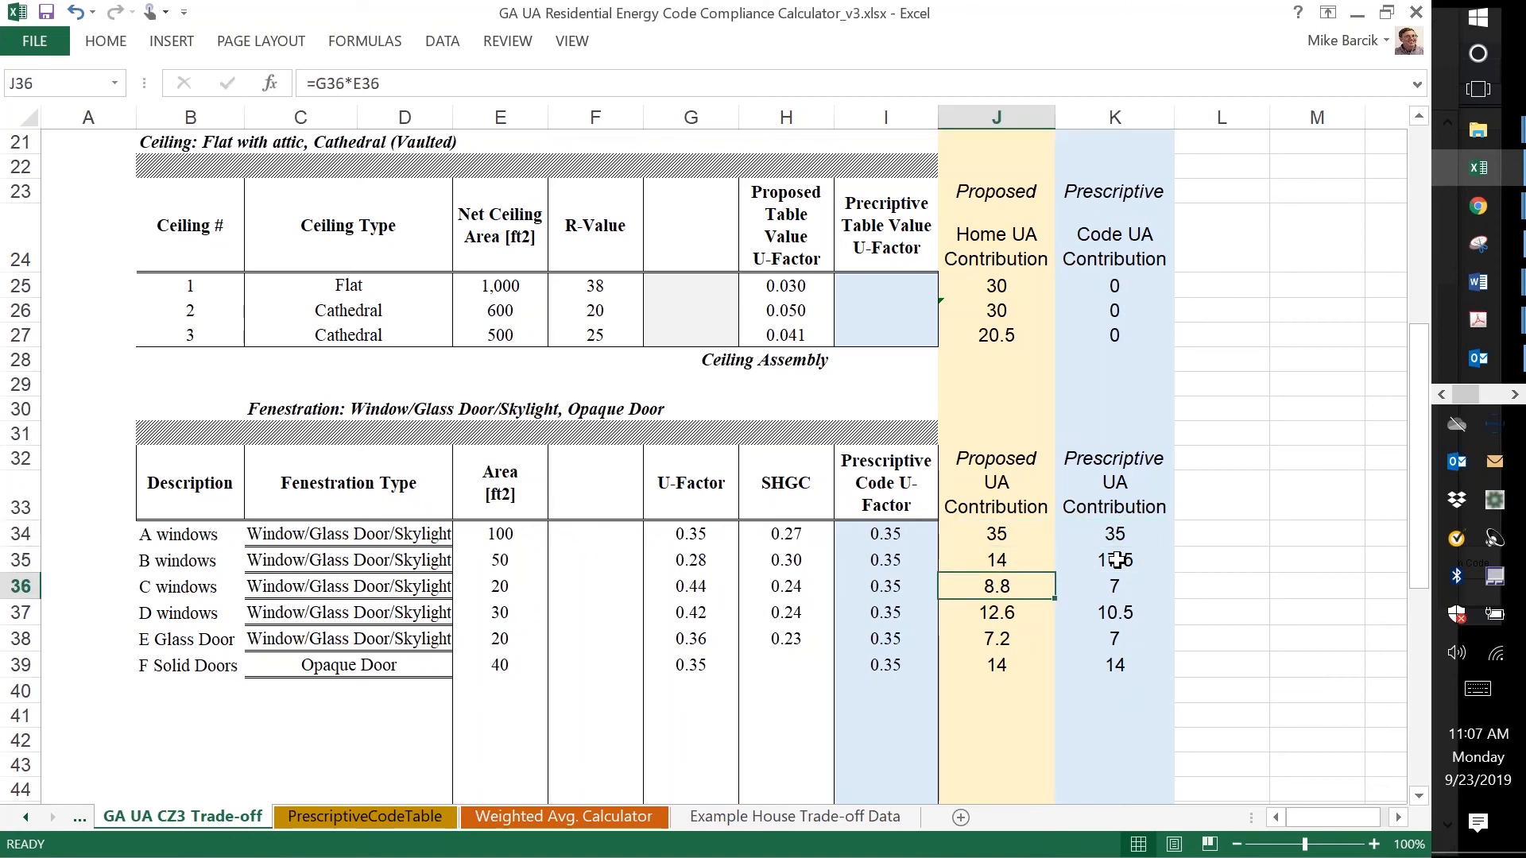
pyautogui.press('Left')
pyautogui.press('Left')
pyautogui.press('Left')
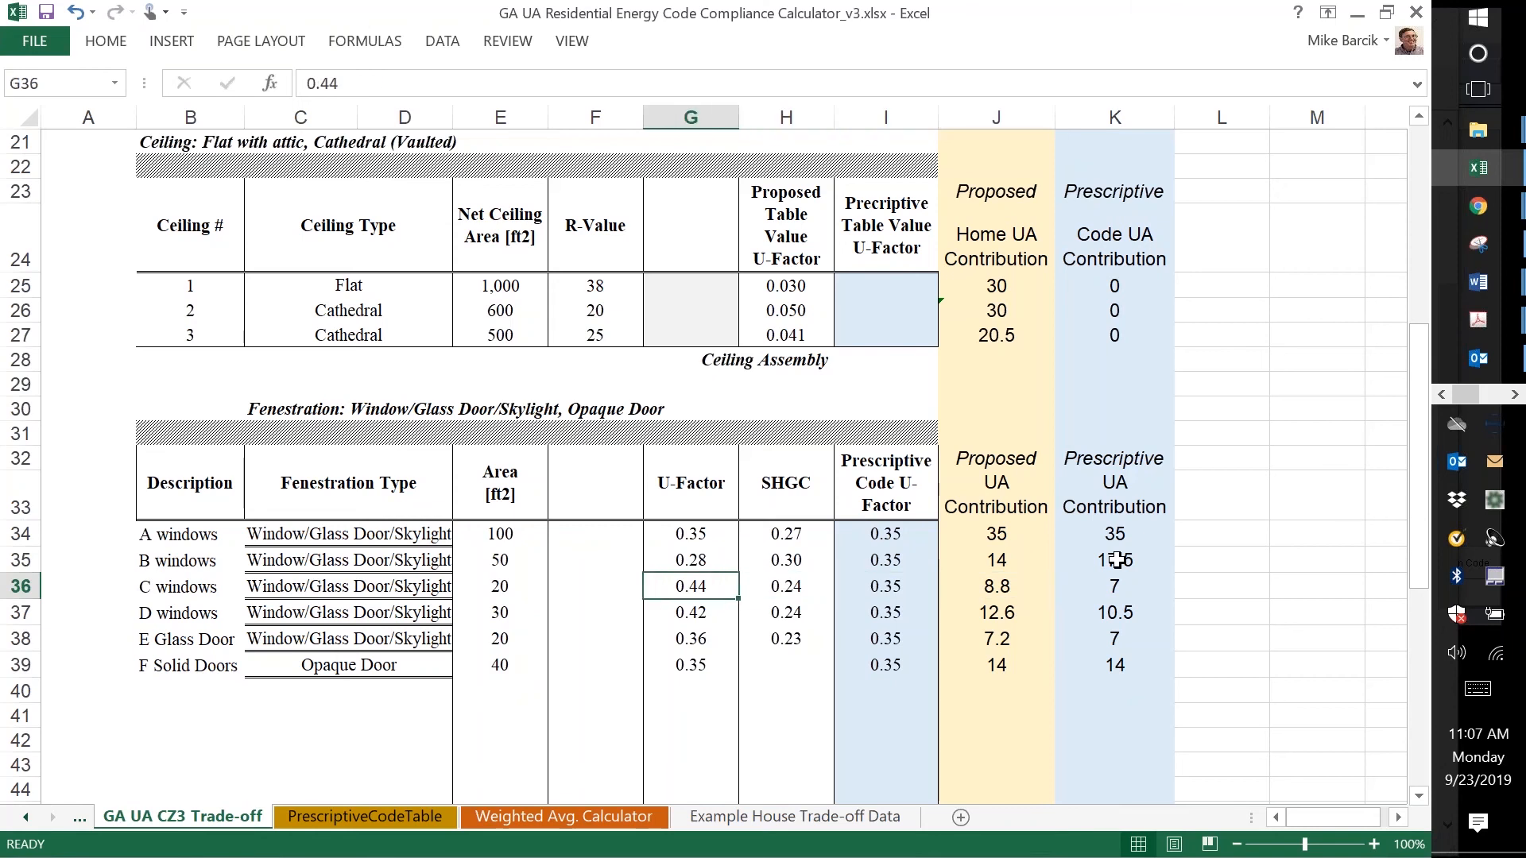
pyautogui.press('Right')
pyautogui.press('Right')
pyautogui.press('Right')
pyautogui.press('Right')
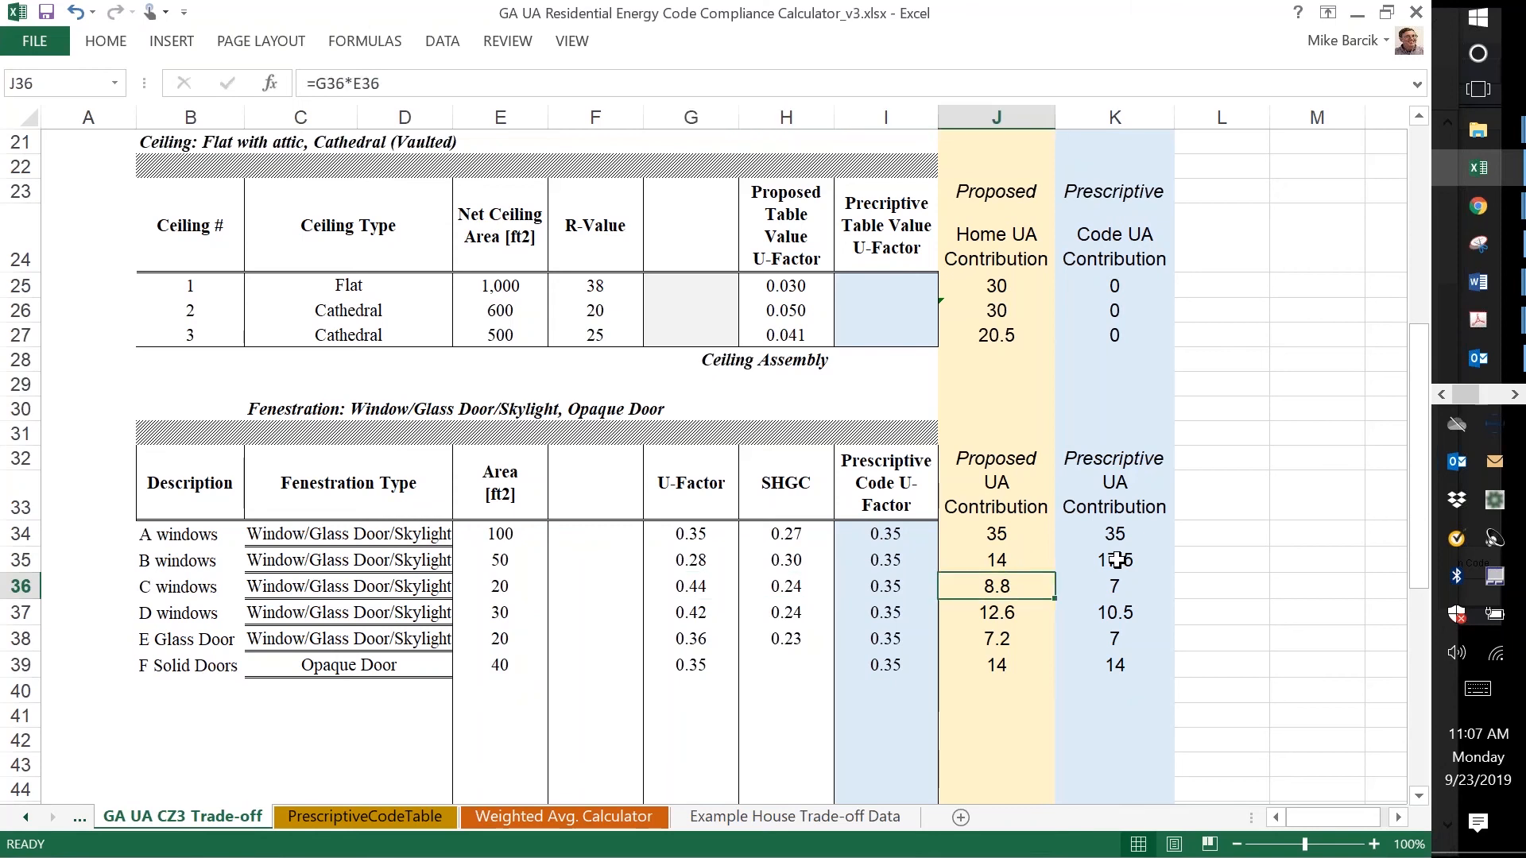
pyautogui.press('Left')
pyautogui.press('Down')
pyautogui.press('Right')
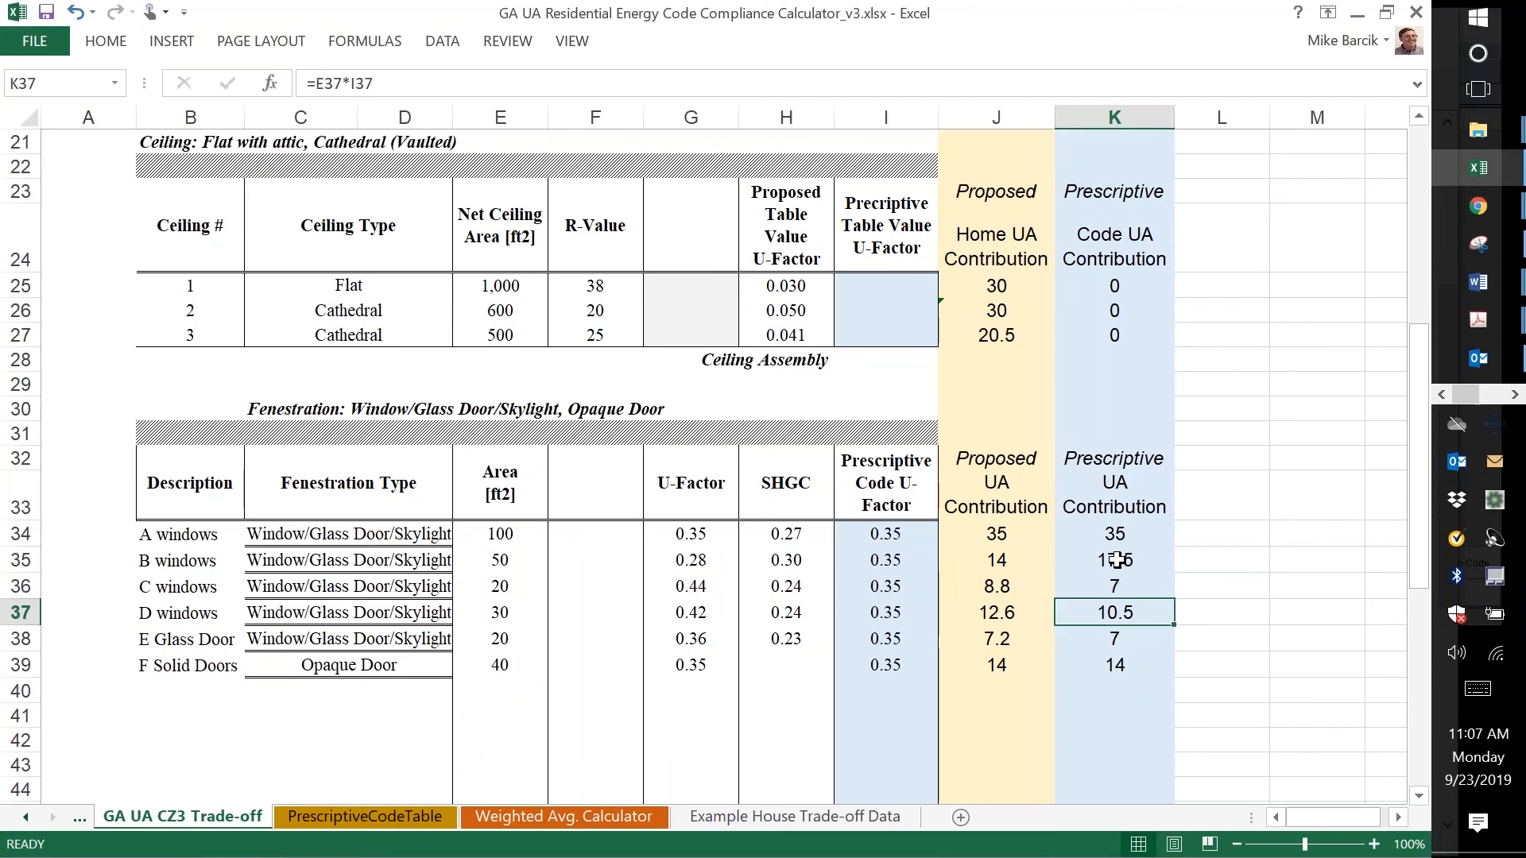
pyautogui.press('Down')
pyautogui.press('Left')
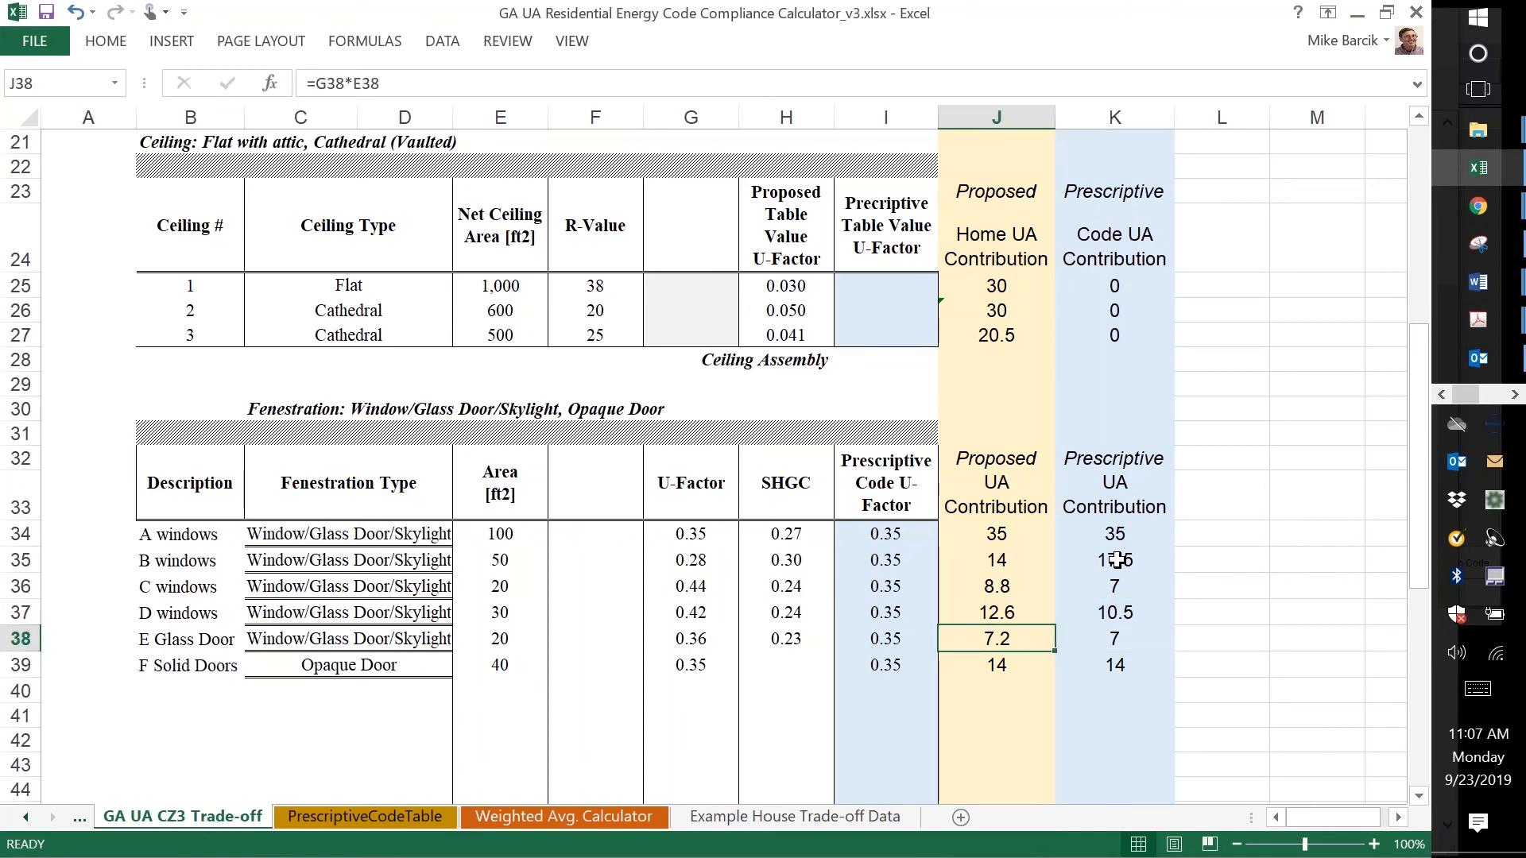
# - Examine the F Solid Doors row's SHGC entry and its proposed and prescriptive UA contributions
pyautogui.press('Left')
pyautogui.press('Left')
pyautogui.press('Left')
pyautogui.press('Down')
pyautogui.press('Right')
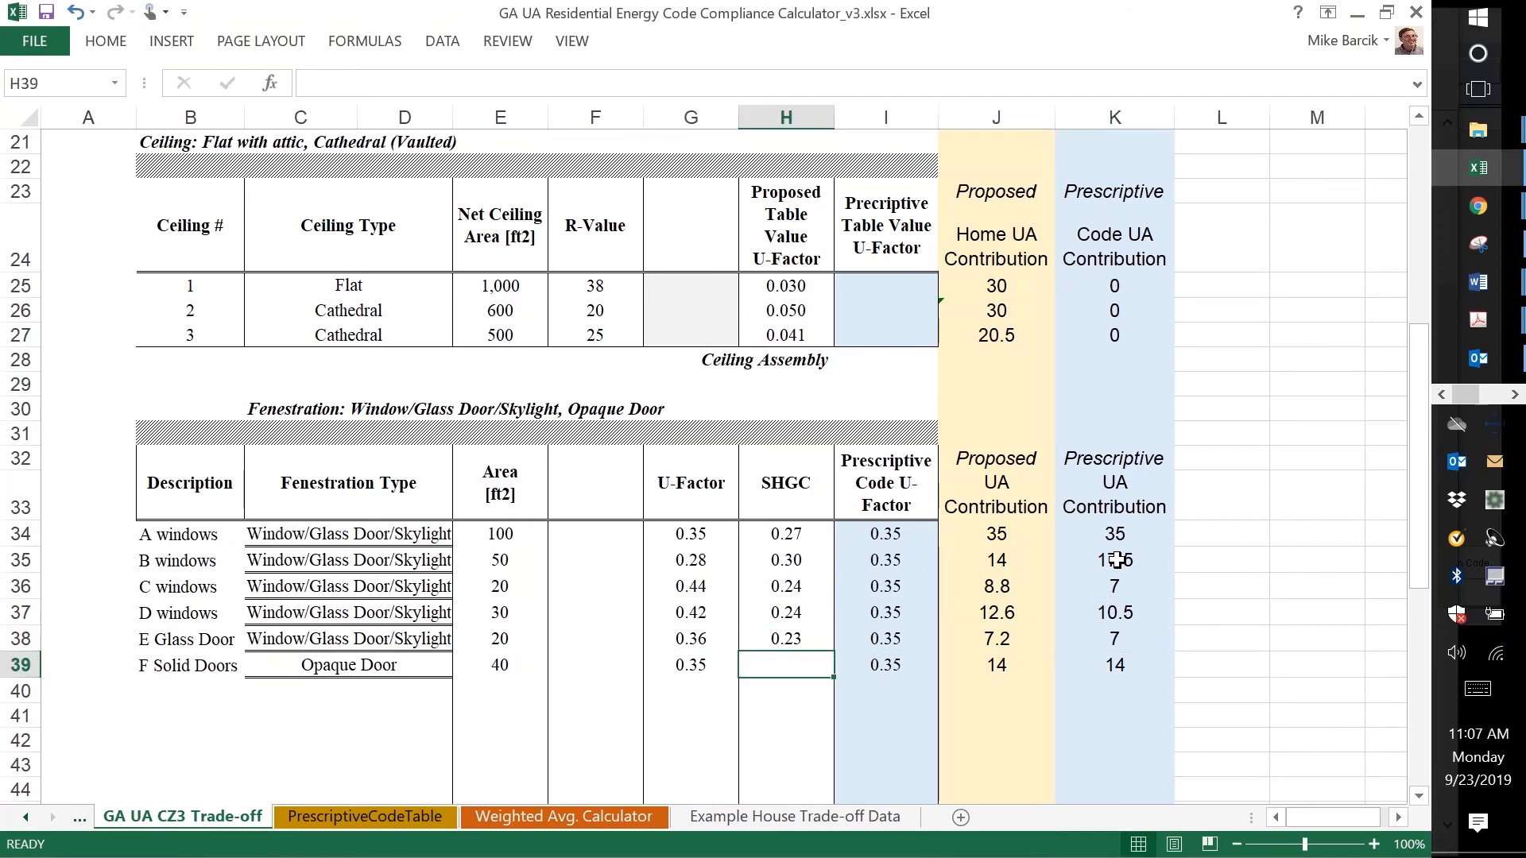
pyautogui.press('Right')
pyautogui.press('Right')
pyautogui.press('Right')
pyautogui.press('Left')
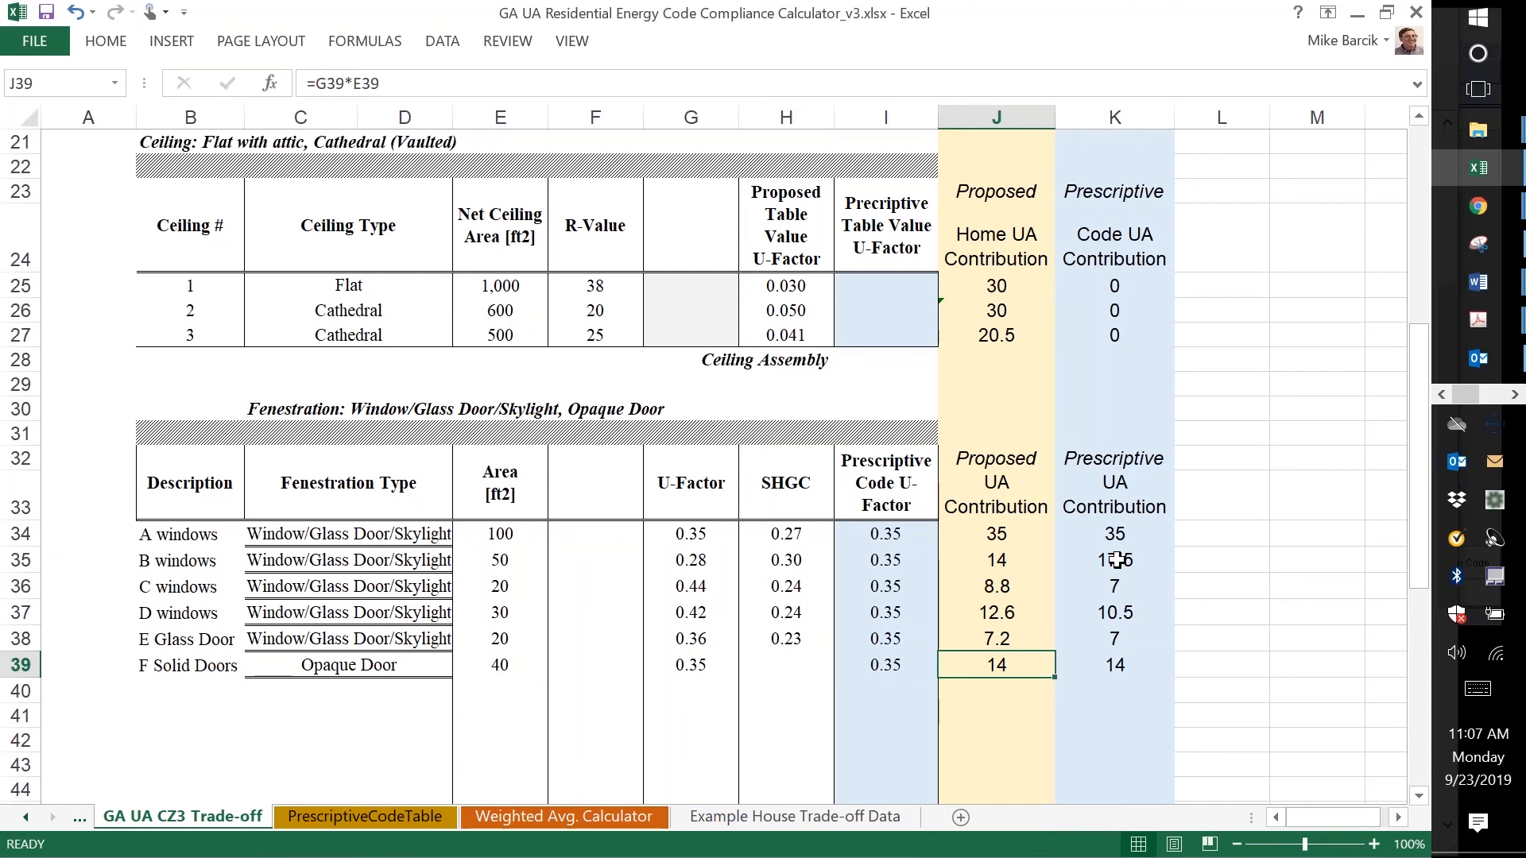
# - Return to the above-grade walls table and inspect the WoodFrame 16 wall and its prescriptive UA contribution formula
pyautogui.press('Up')
pyautogui.press('Up')
pyautogui.press('Up')
pyautogui.press('Up')
pyautogui.press('Up')
pyautogui.press('Up')
pyautogui.press('Up')
pyautogui.press('Up')
pyautogui.press('Up')
pyautogui.press('Up')
pyautogui.press('Up')
pyautogui.press('Up')
pyautogui.press('Up')
pyautogui.press('Up')
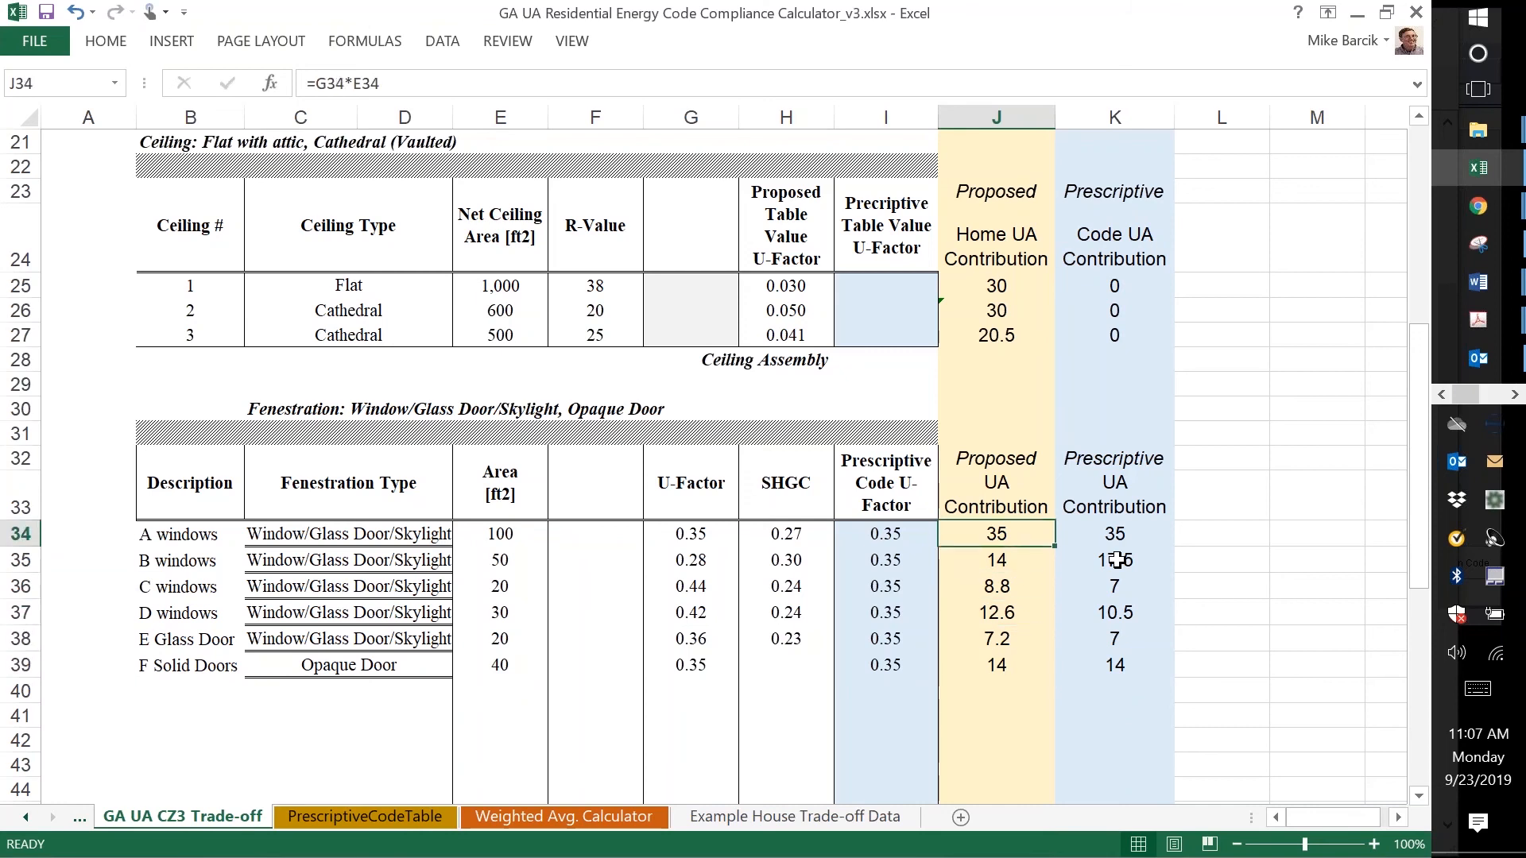
pyautogui.press('Up')
pyautogui.press('Up')
pyautogui.press('Up')
pyautogui.press('Up')
pyautogui.press('Up')
pyautogui.press('Up')
pyautogui.press('Up')
pyautogui.press('Up')
pyautogui.press('Up')
pyautogui.press('Up')
pyautogui.press('Up')
pyautogui.press('Up')
pyautogui.press('Up')
pyautogui.press('Up')
pyautogui.press('Up')
pyautogui.press('Up')
pyautogui.press('Up')
pyautogui.press('Up')
pyautogui.press('Up')
pyautogui.press('Up')
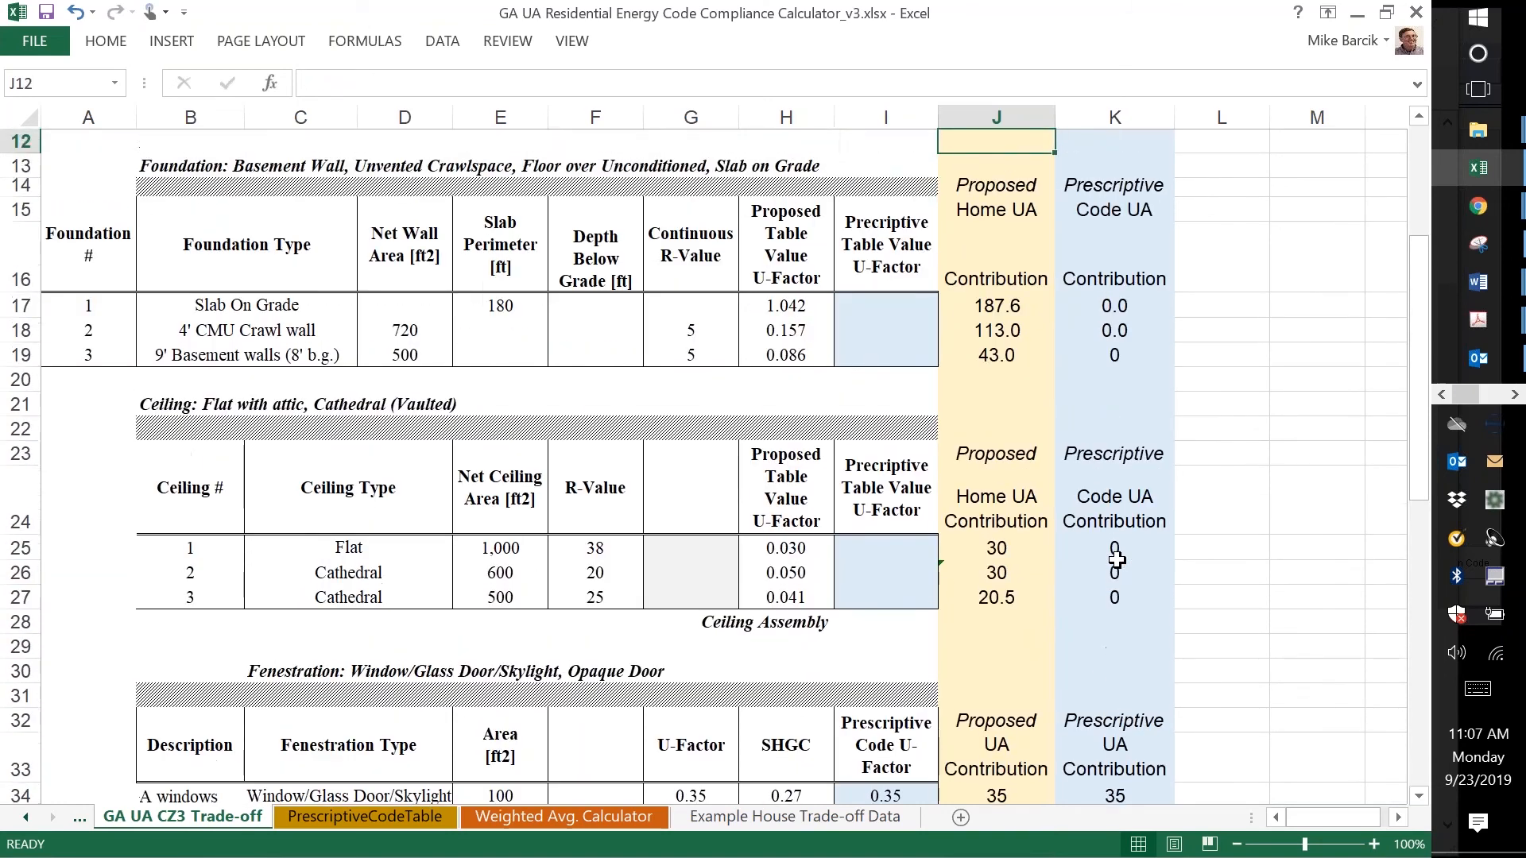
pyautogui.scroll(1, 1117, 560)
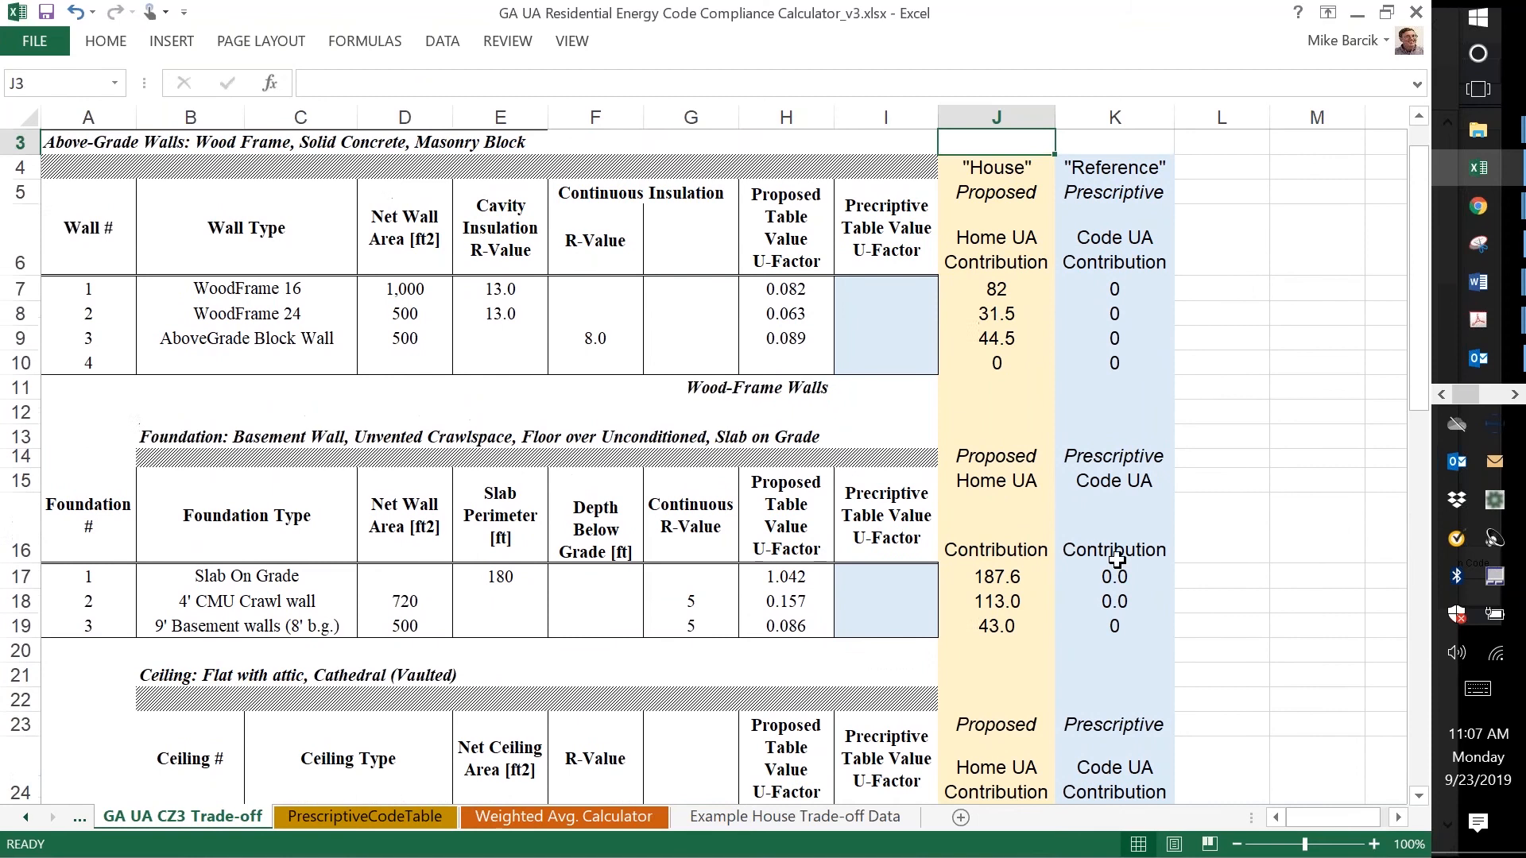
pyautogui.press('Down')
pyautogui.press('Down')
pyautogui.press('Down')
pyautogui.press('Left')
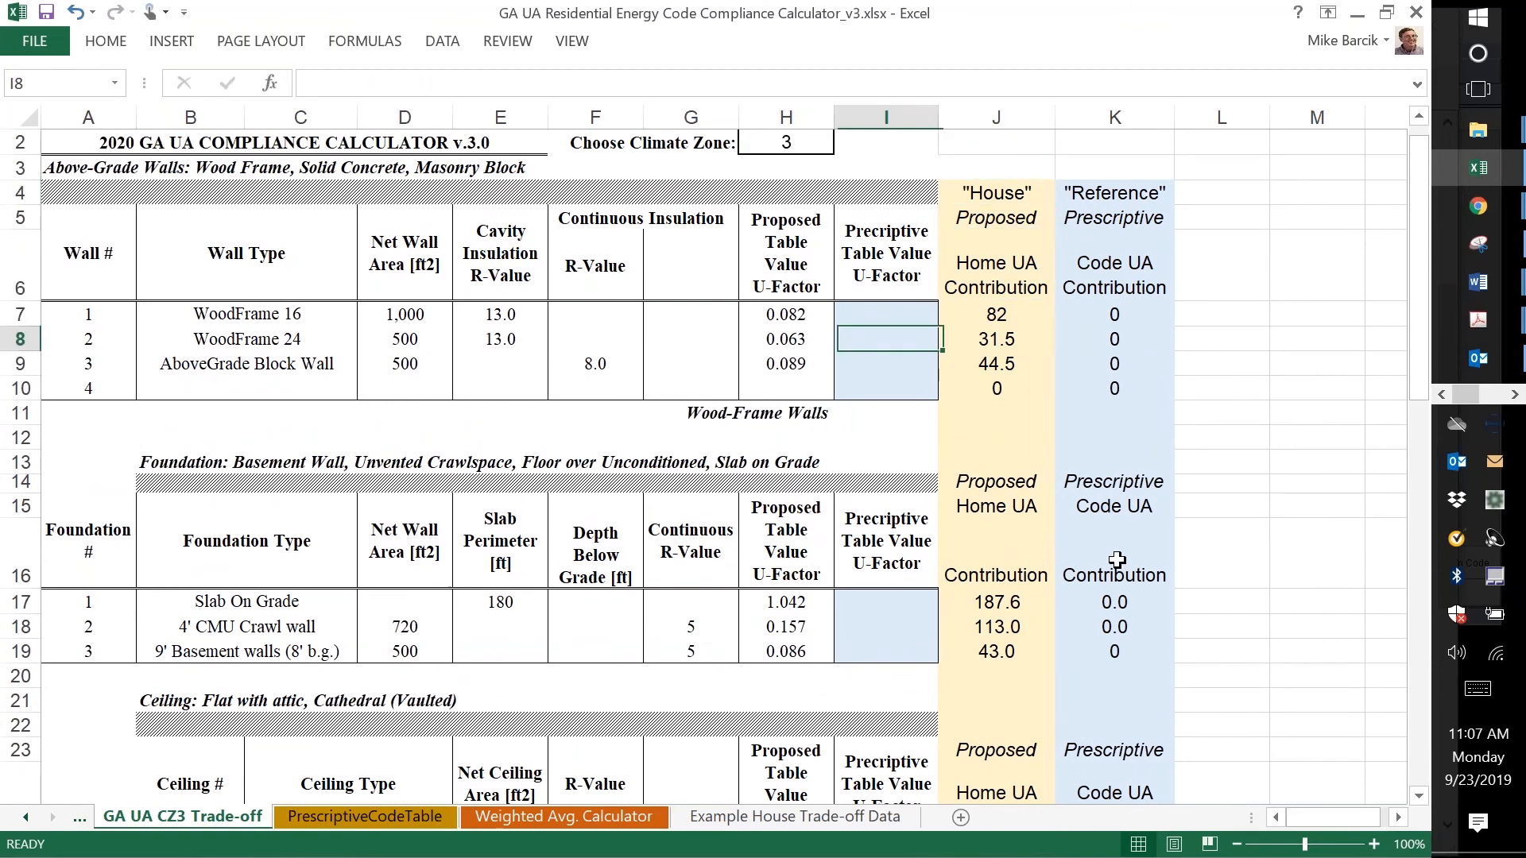
pyautogui.press('Up')
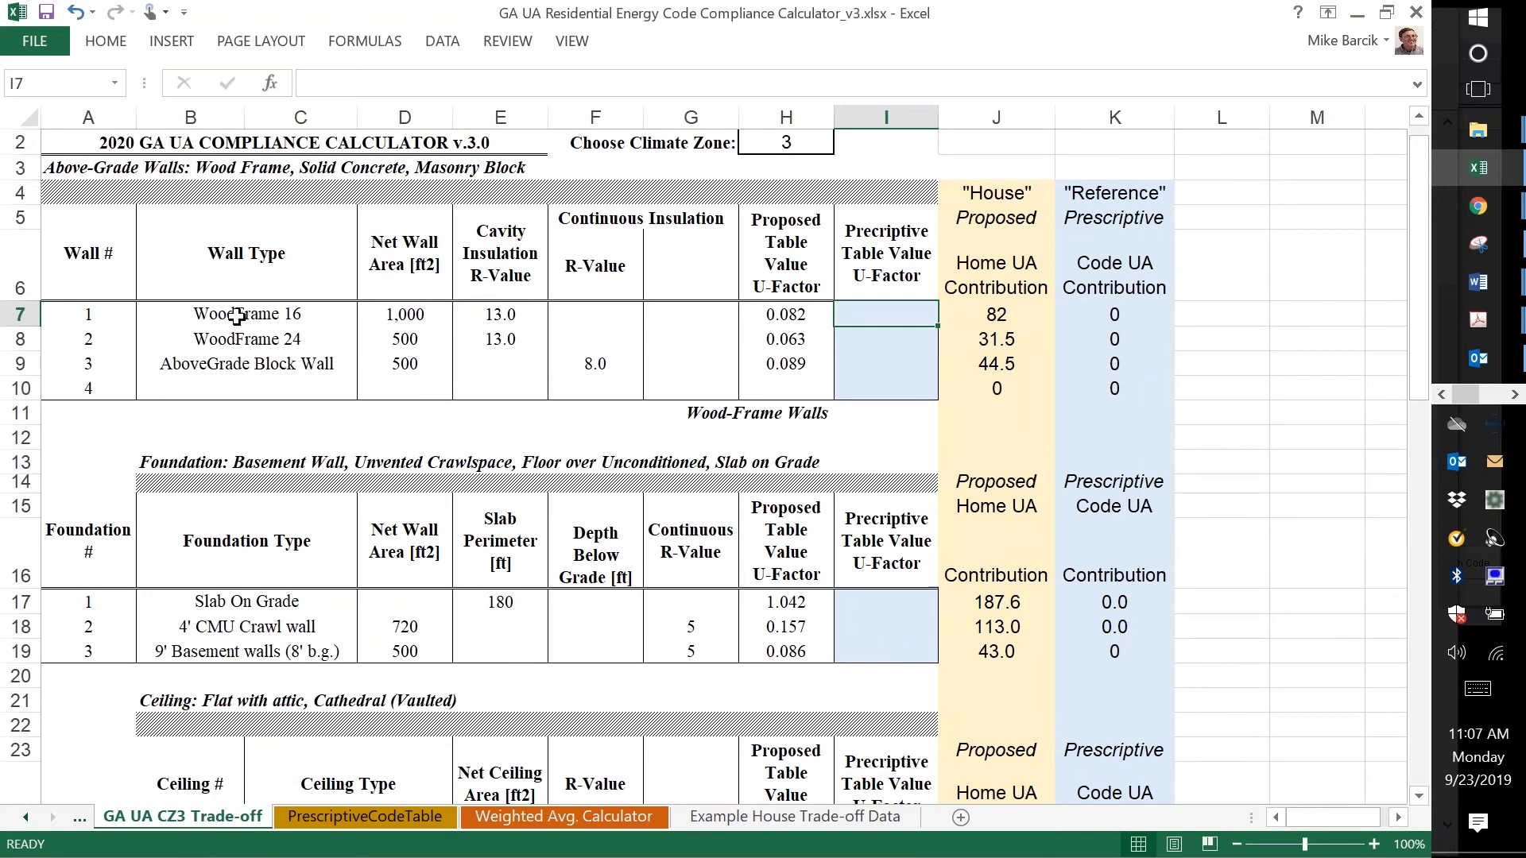
pyautogui.click(237, 316)
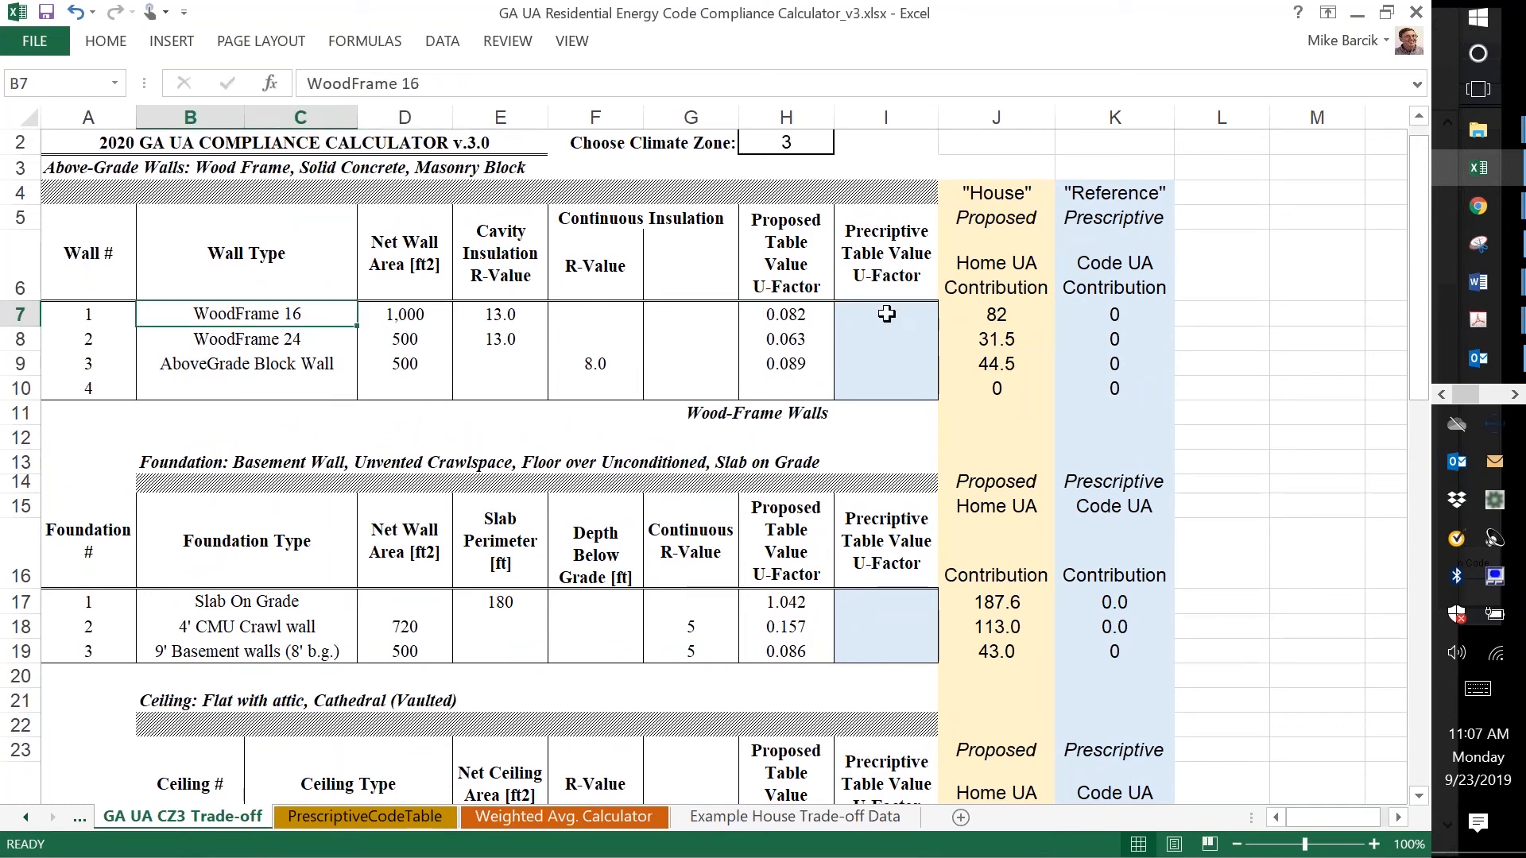
pyautogui.click(1115, 315)
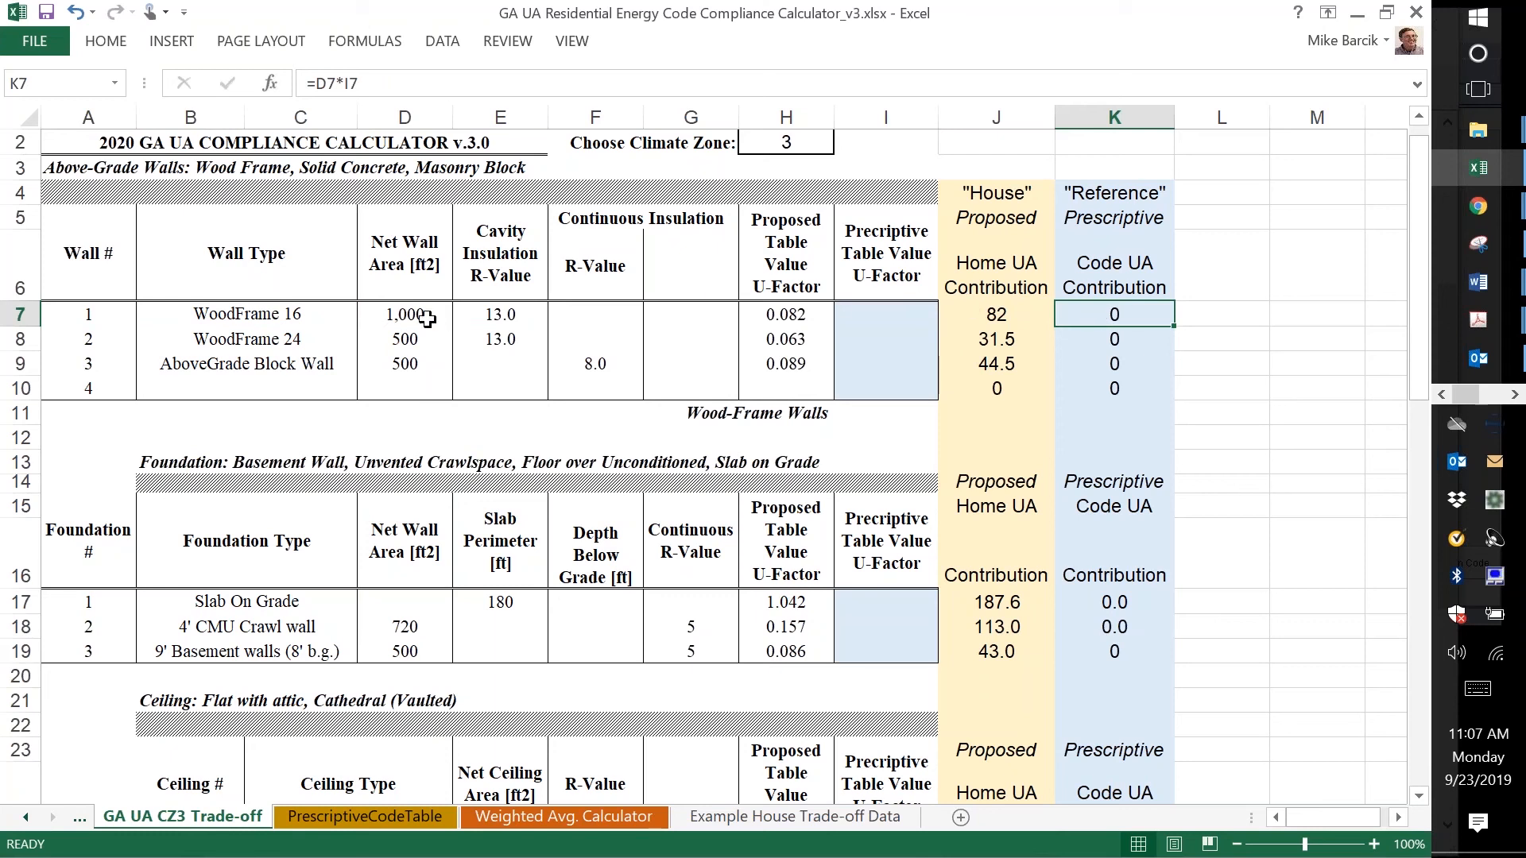
# - Look up the climate zone 3 wood frame wall U-factor on the PrescriptiveCodeTable sheet and enter 0.084 as WoodFrame 16's prescriptive U-factor
pyautogui.click(878, 317)
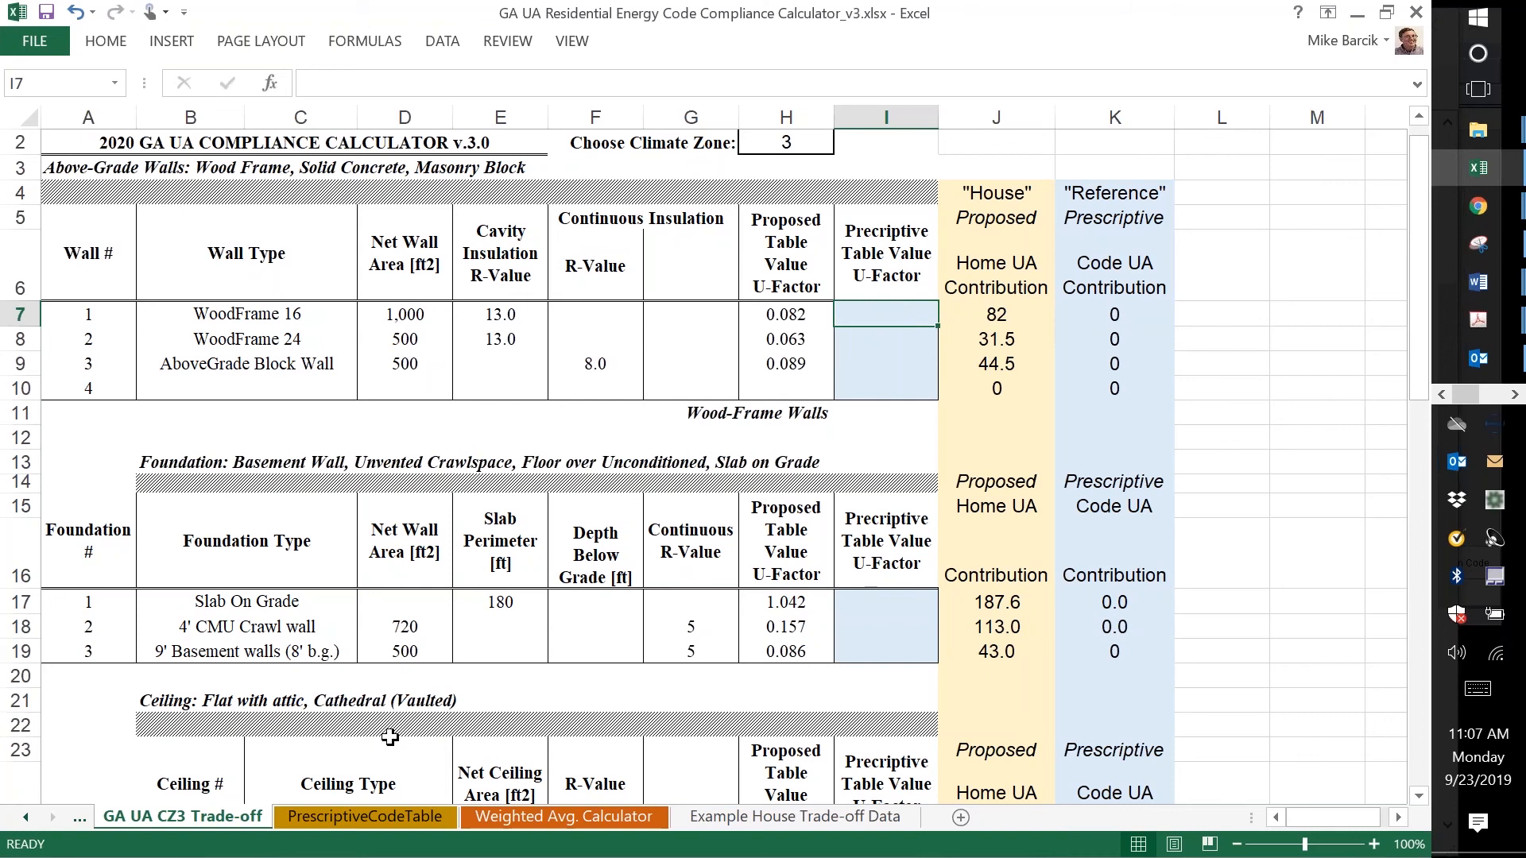
pyautogui.click(383, 819)
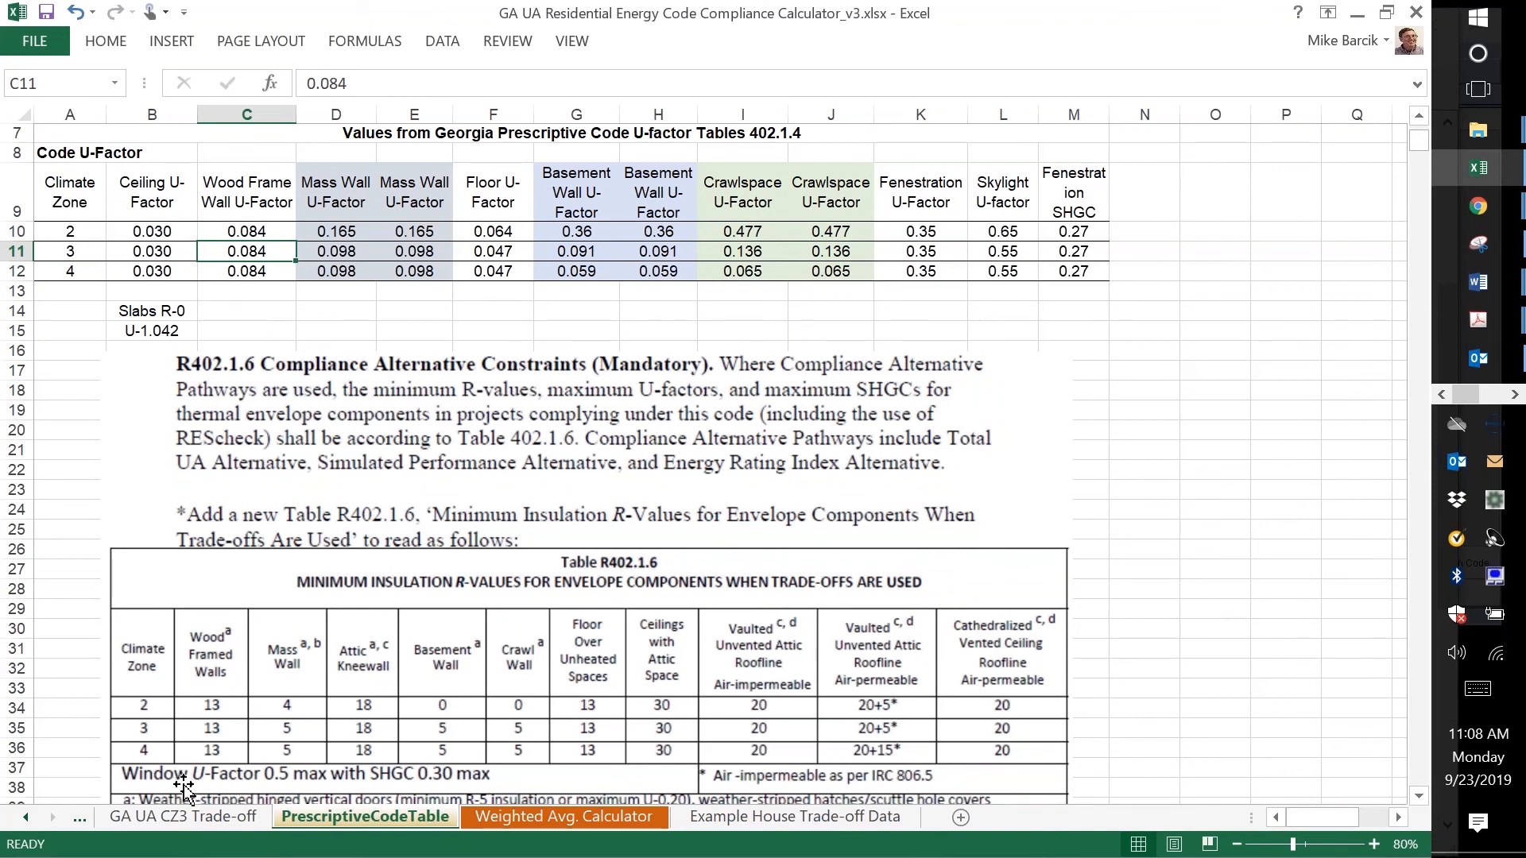
pyautogui.click(193, 828)
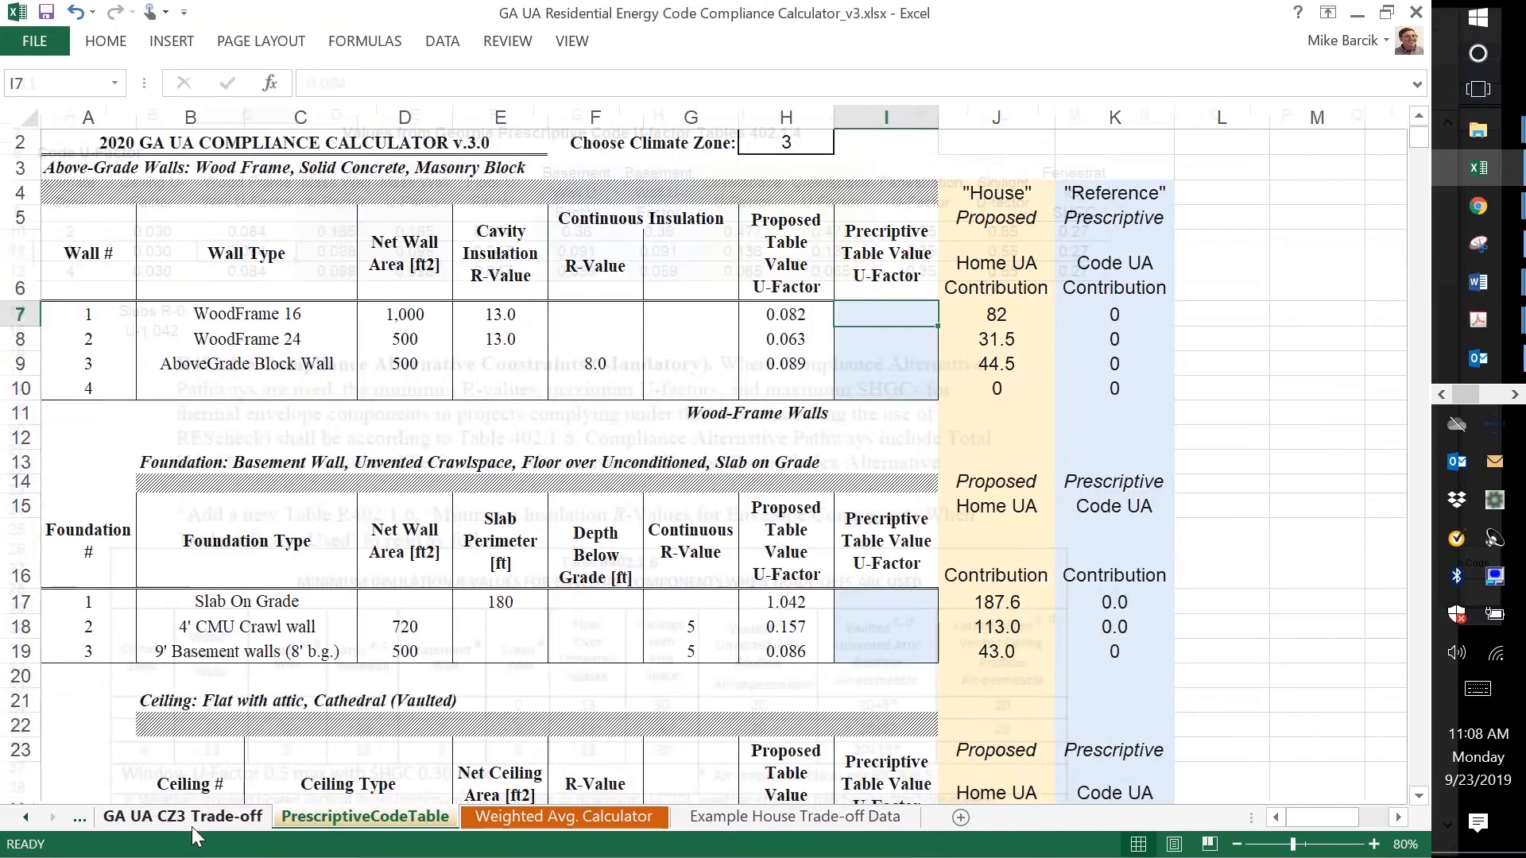
pyautogui.write('.084')
pyautogui.press('Return')
pyautogui.press('Up')
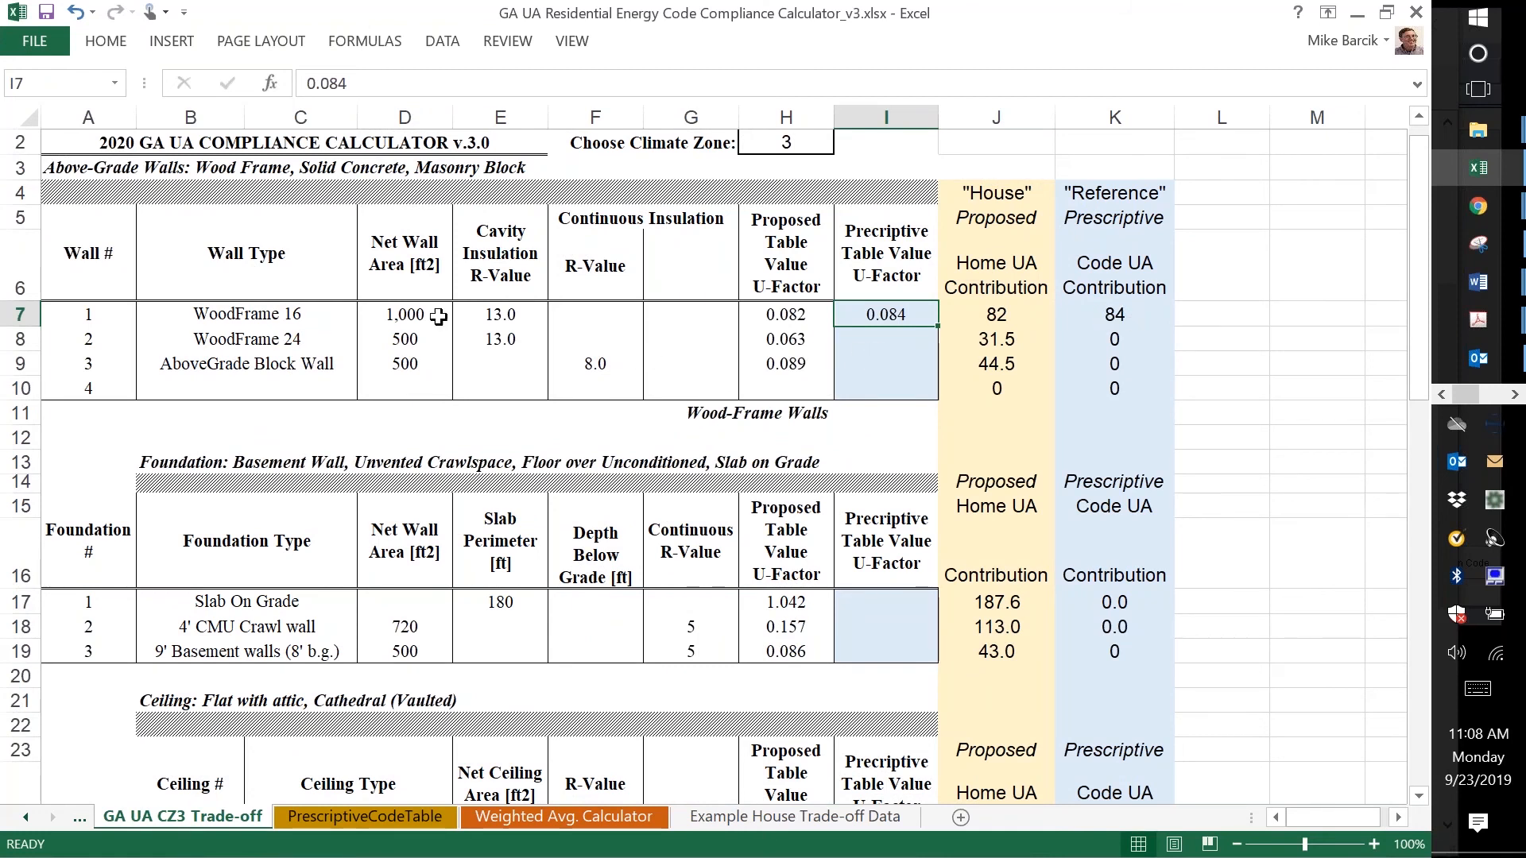
# - Enter 0.084 as WoodFrame 24's prescriptive U-factor and check the wall's proposed UA contribution
pyautogui.click(884, 346)
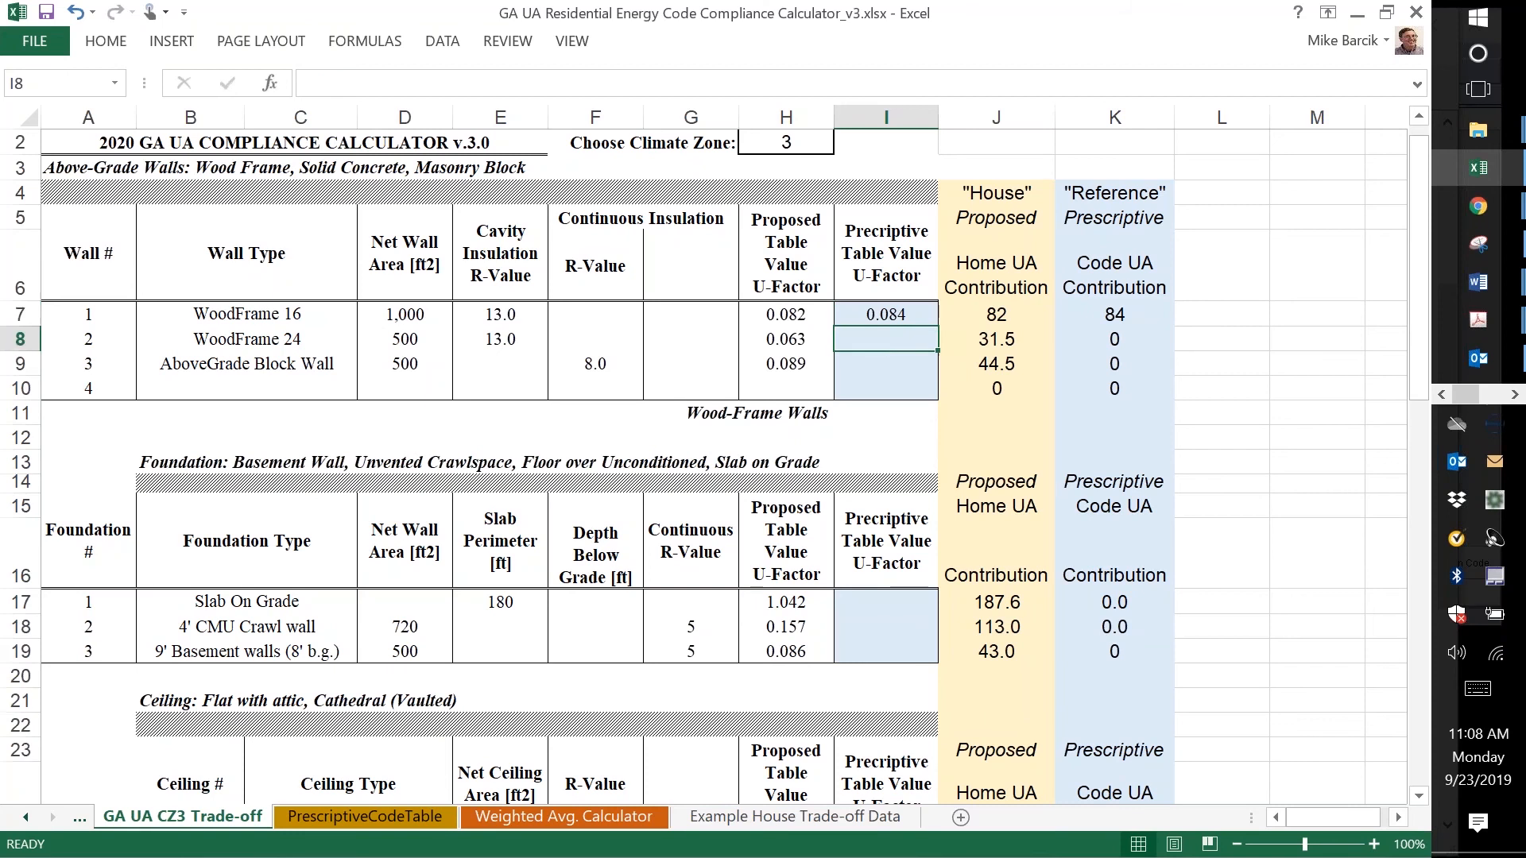
pyautogui.write('.084')
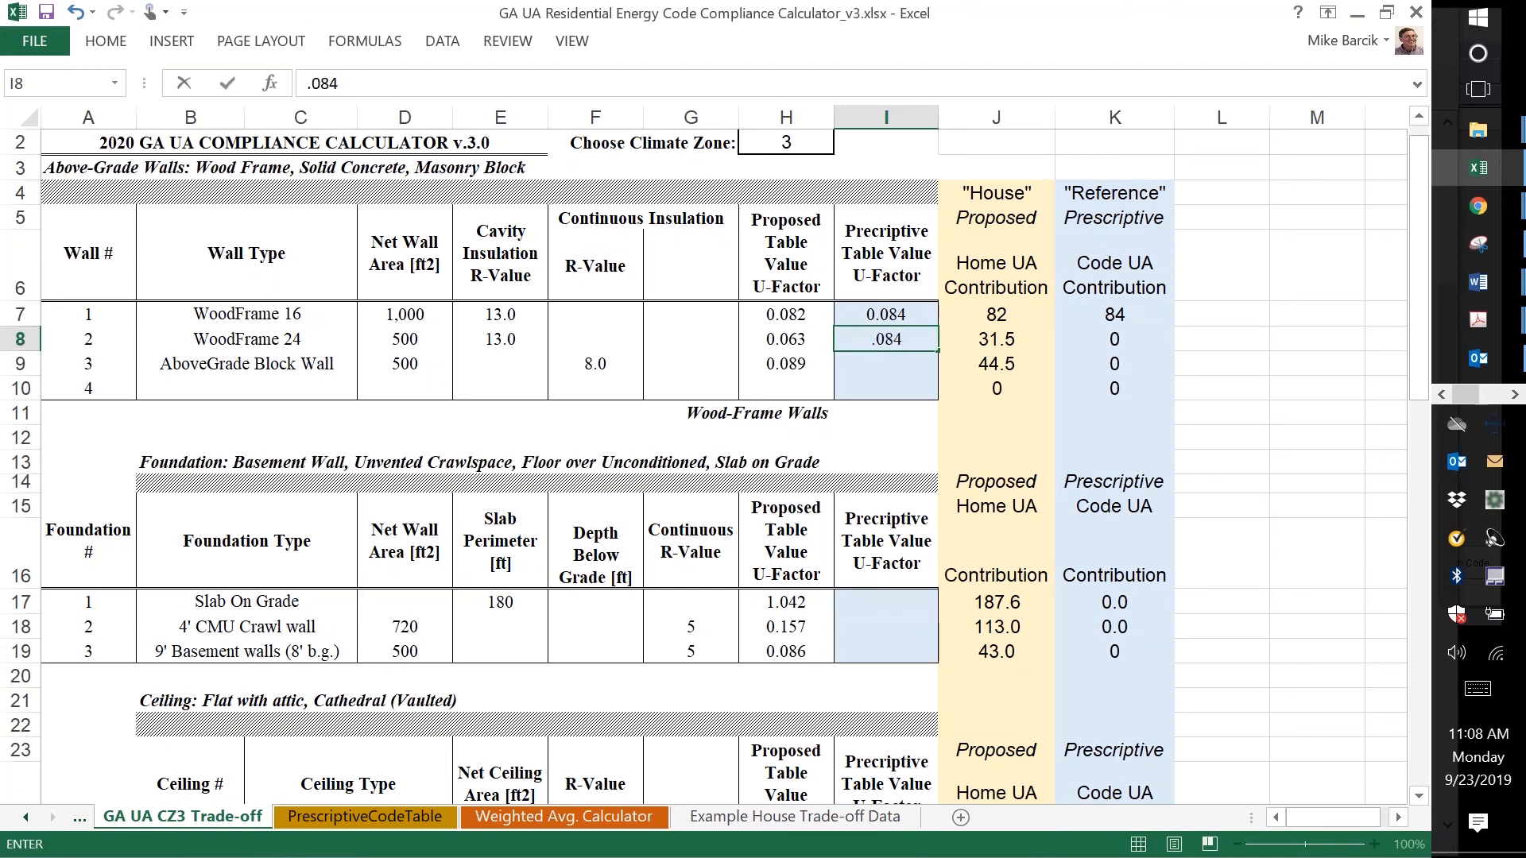
pyautogui.press('Return')
pyautogui.press('Up')
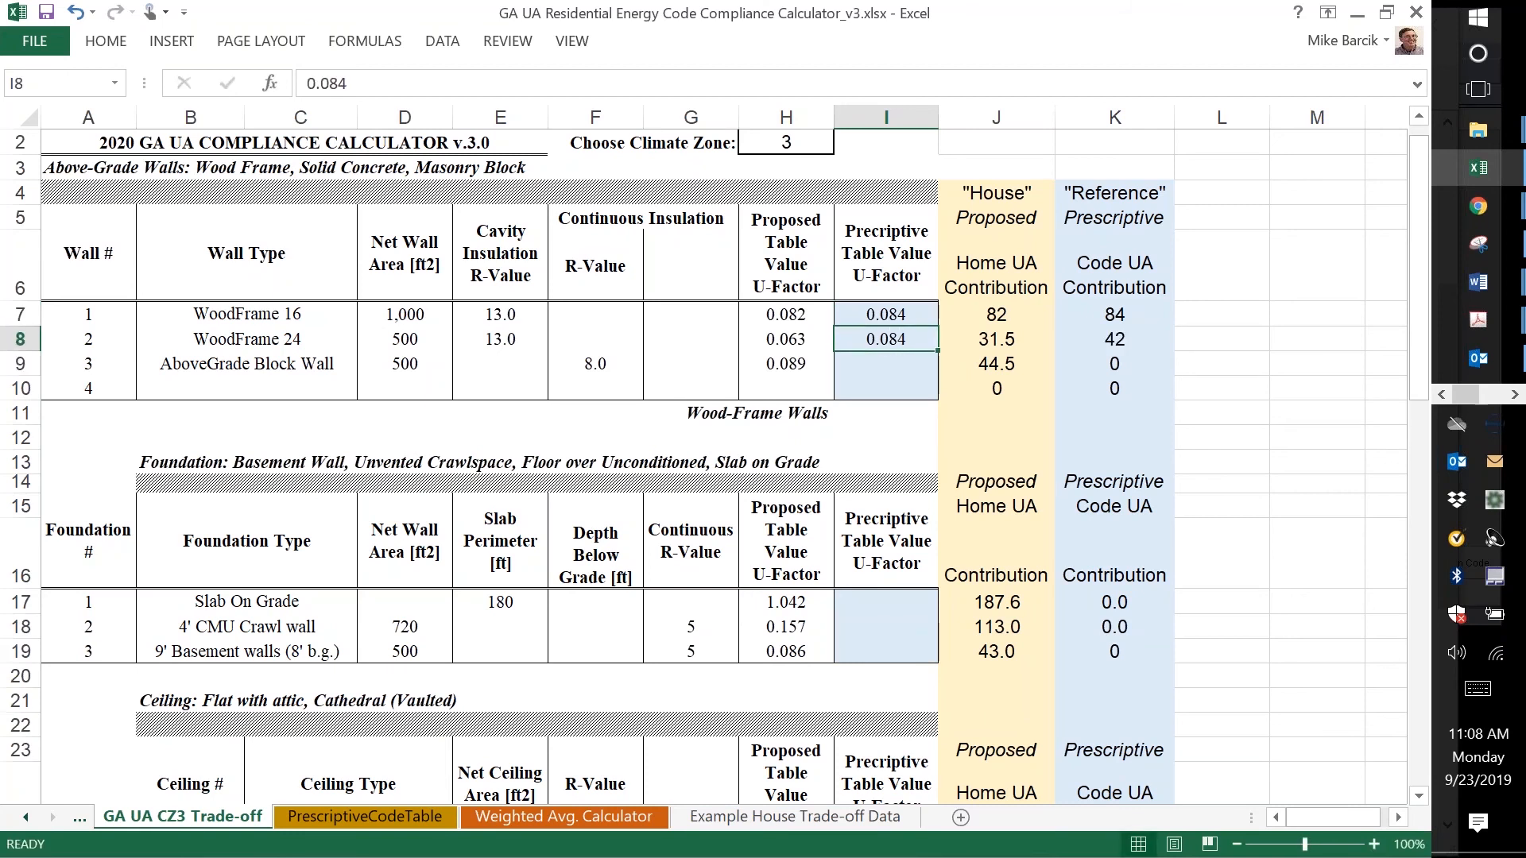
pyautogui.click(1001, 340)
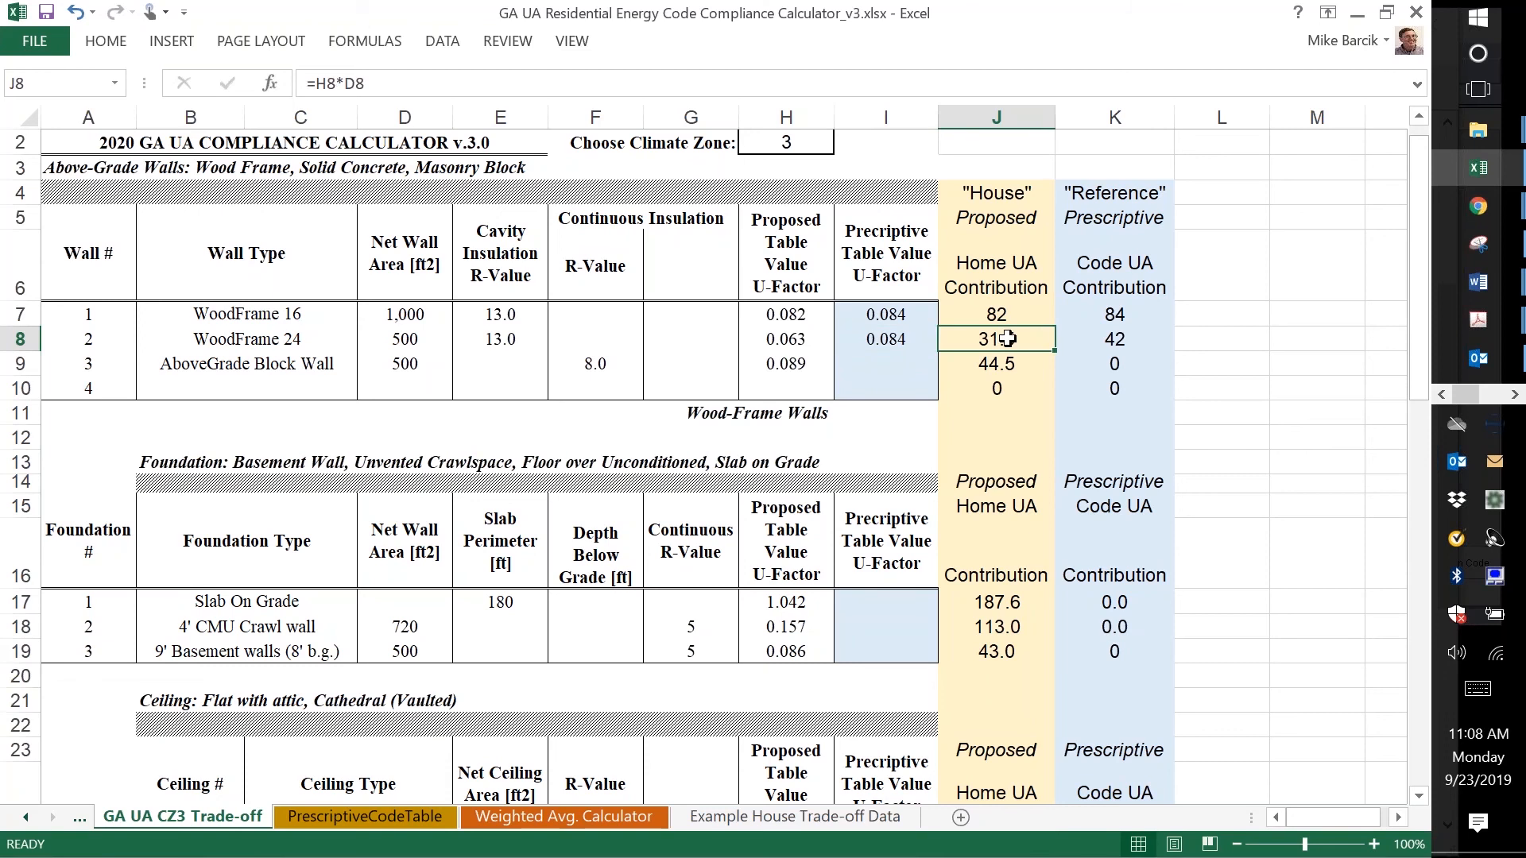
# - Look up the climate zone 3 mass wall U-factor on the PrescriptiveCodeTable sheet and enter 0.098 as the AboveGrade Block Wall's prescriptive U-factor
pyautogui.click(885, 362)
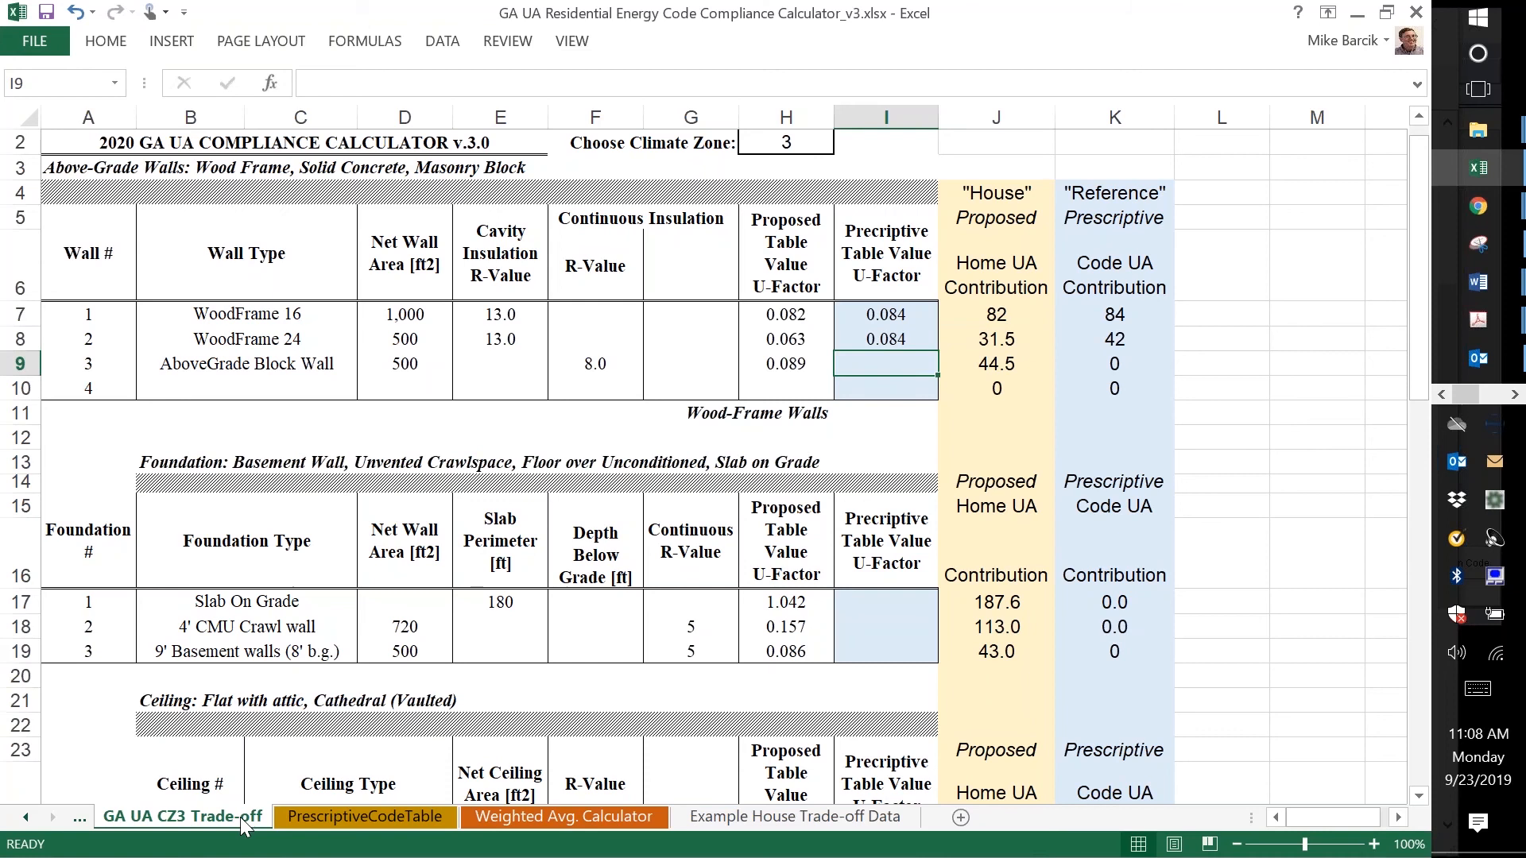
pyautogui.click(304, 816)
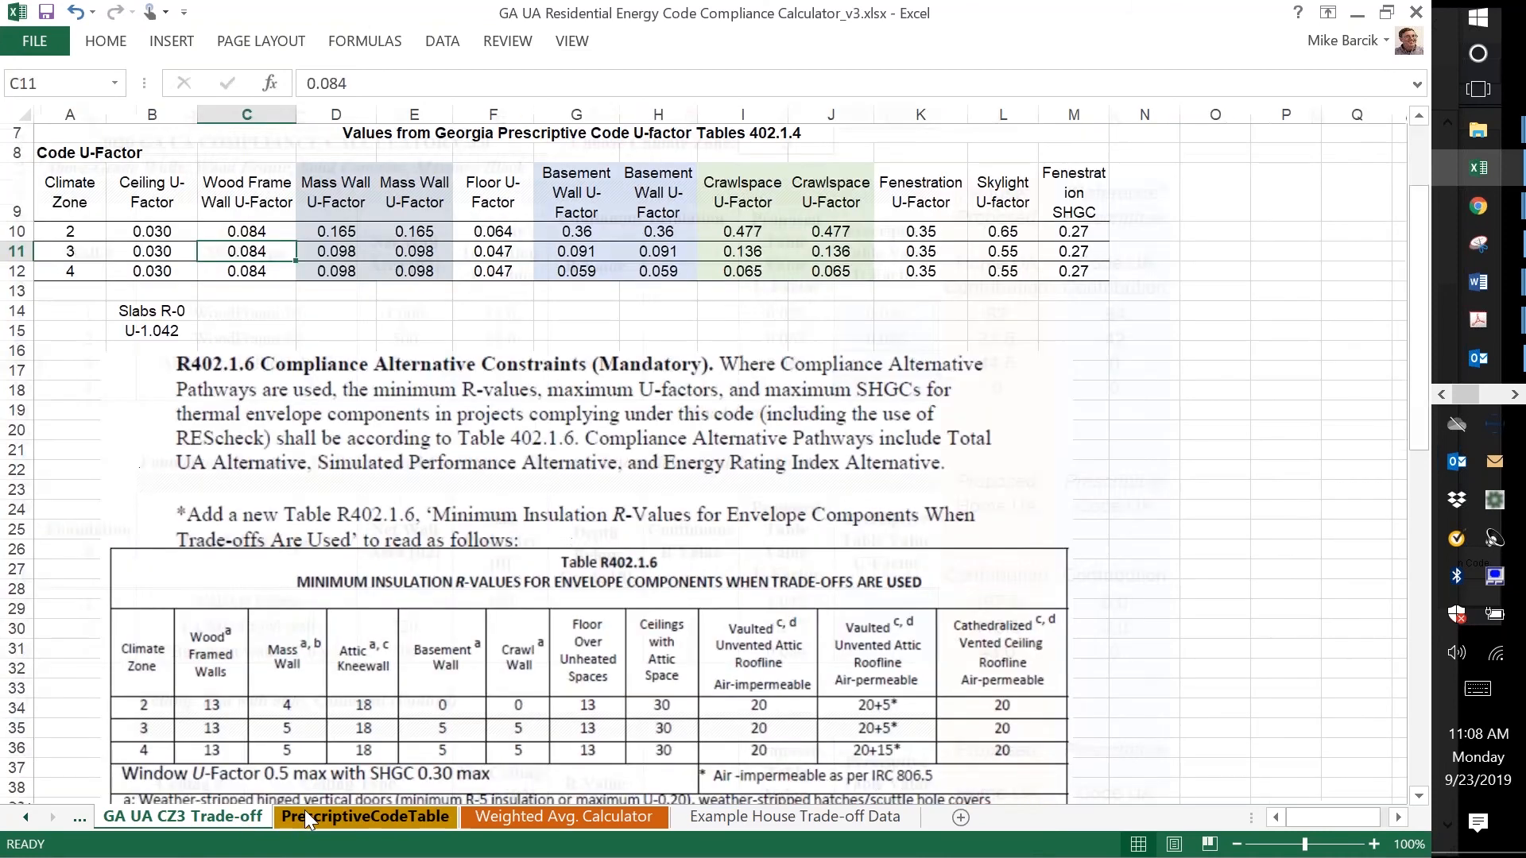
pyautogui.click(344, 252)
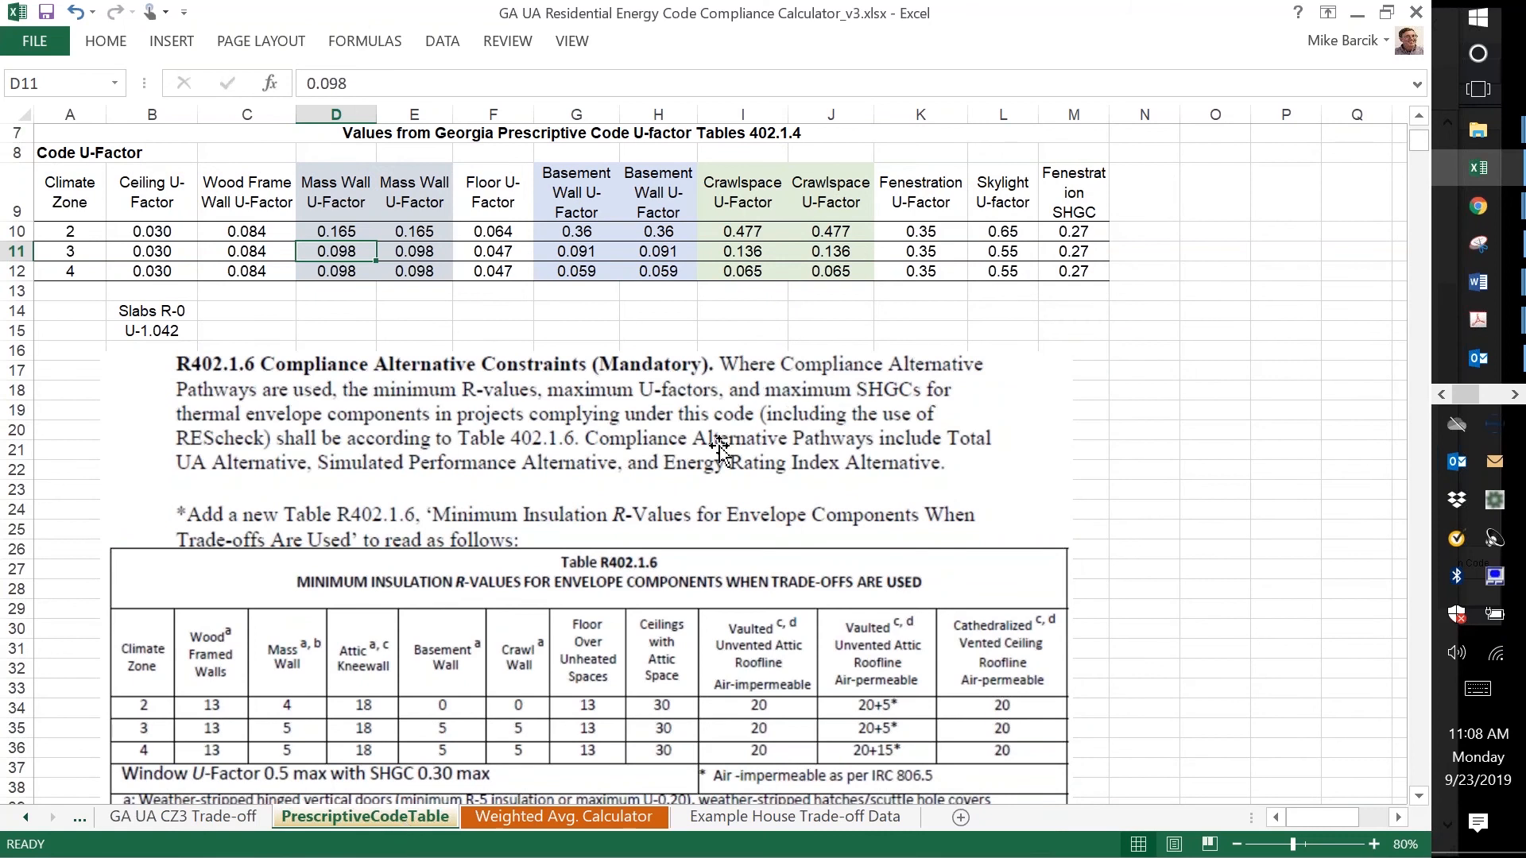
pyautogui.click(231, 818)
pyautogui.click(890, 370)
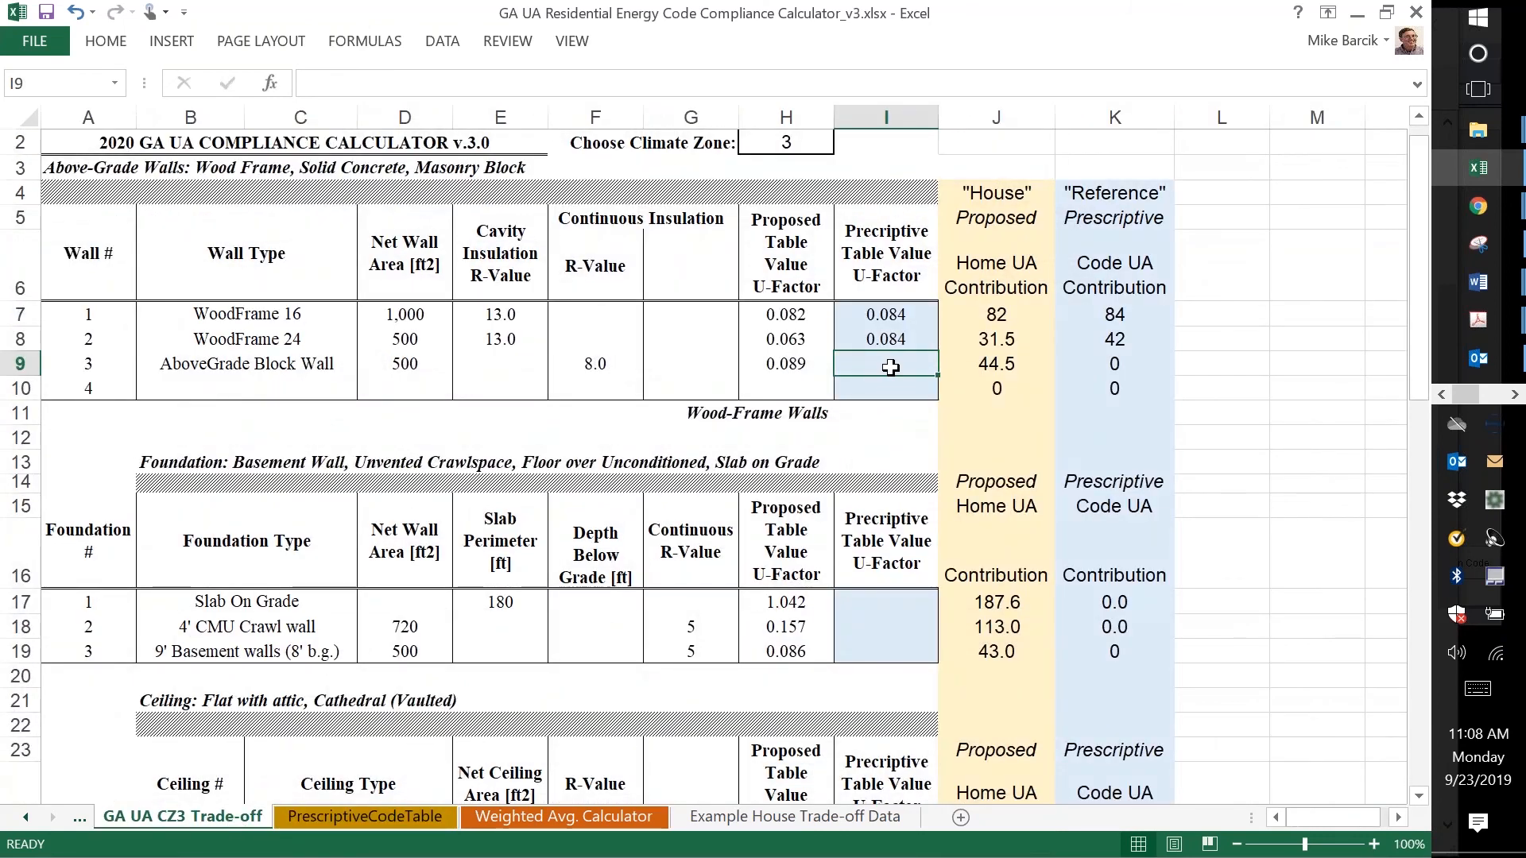
pyautogui.write('.098')
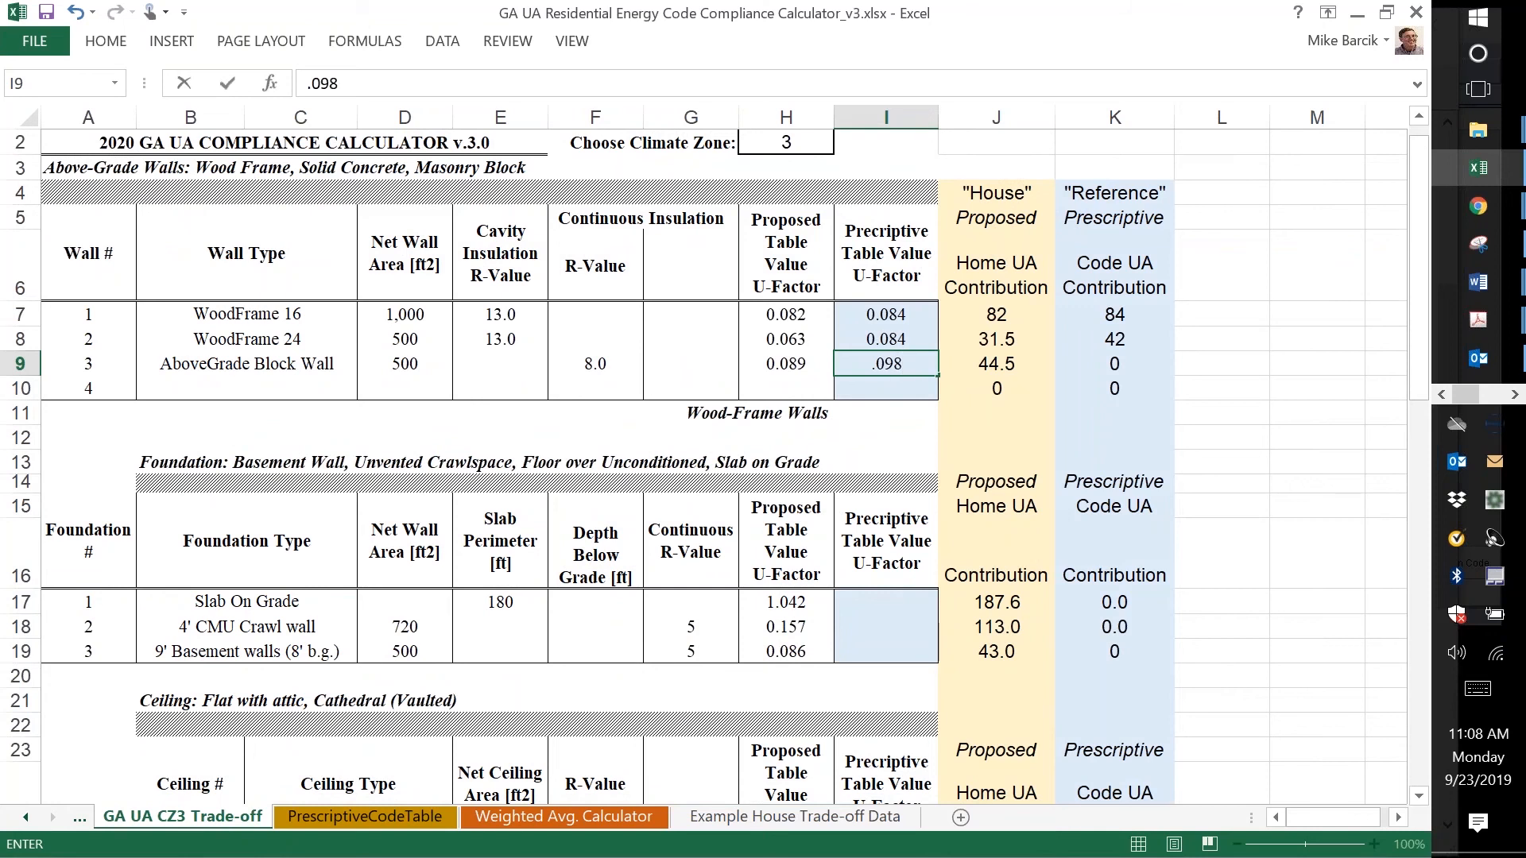
pyautogui.press('Return')
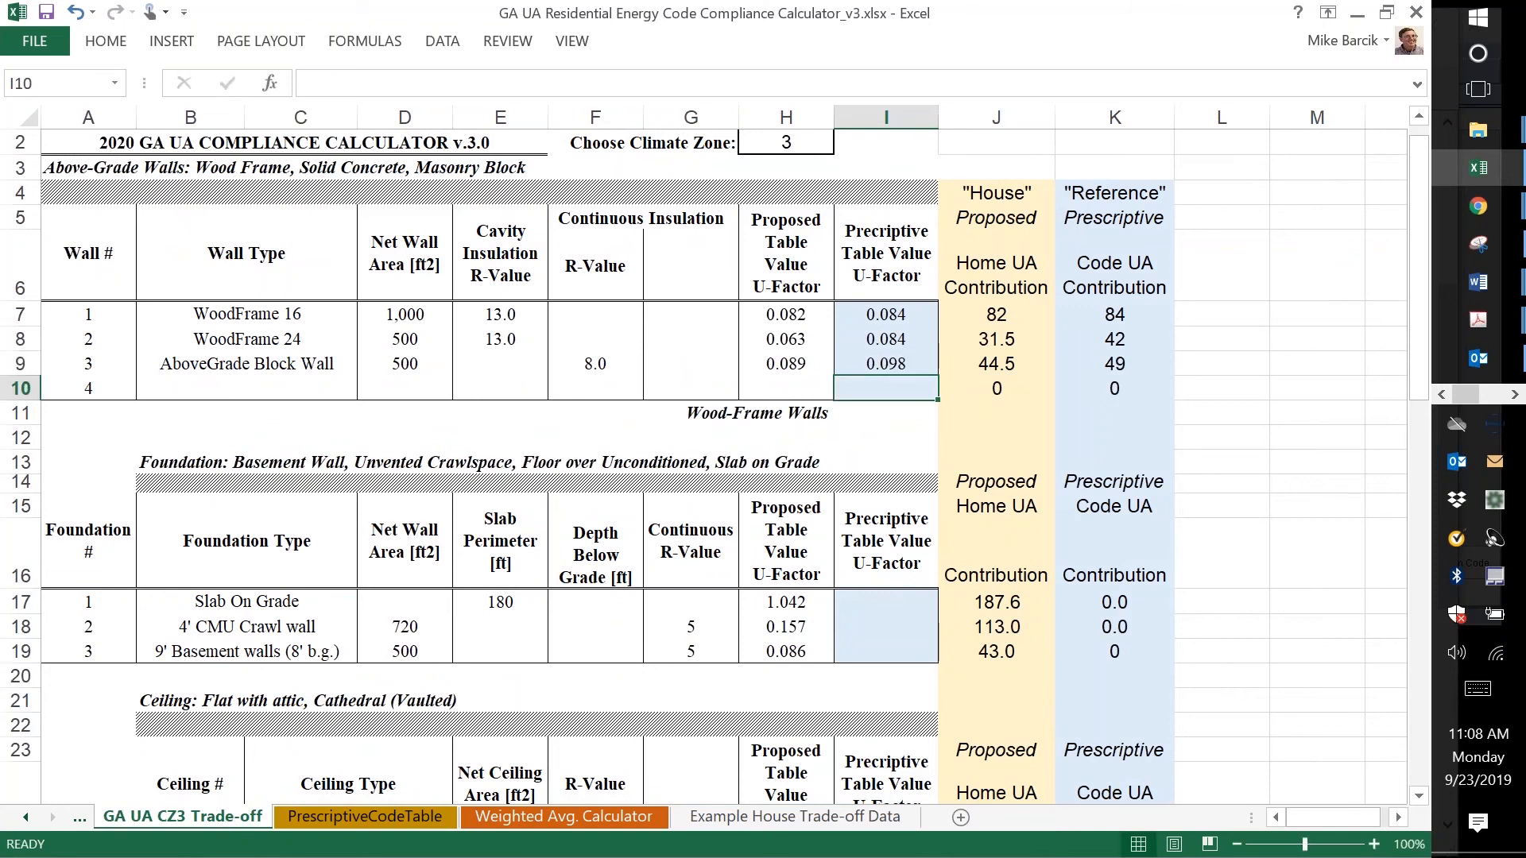
# - Inspect the formulas behind the Slab On Grade row's proposed and prescriptive UA contributions in the foundation table
pyautogui.press('Down')
pyautogui.press('Down')
pyautogui.press('Down')
pyautogui.press('Down')
pyautogui.press('Down')
pyautogui.press('Down')
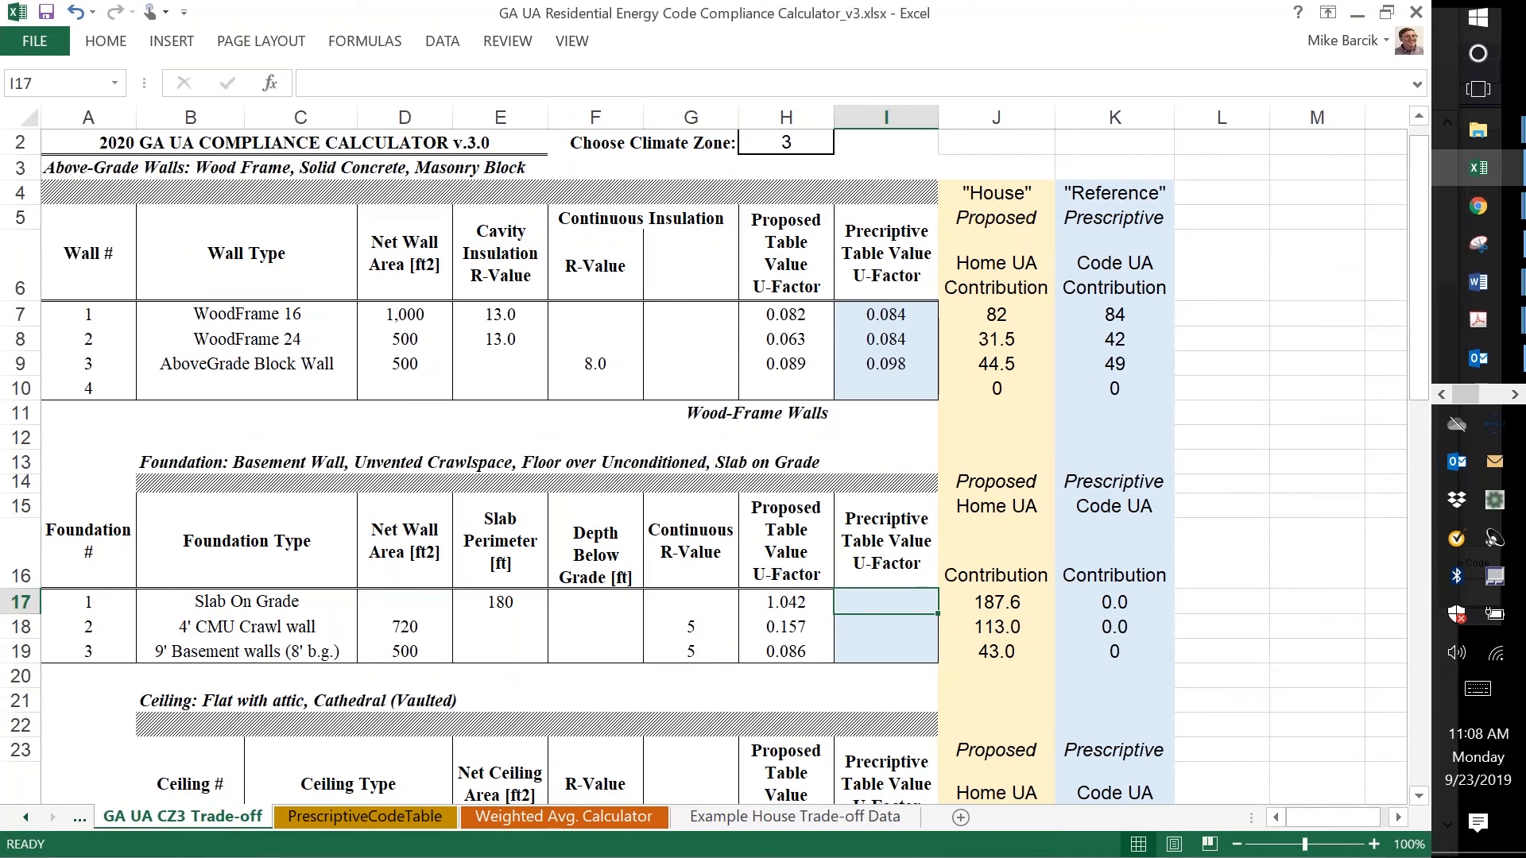
pyautogui.press('Right')
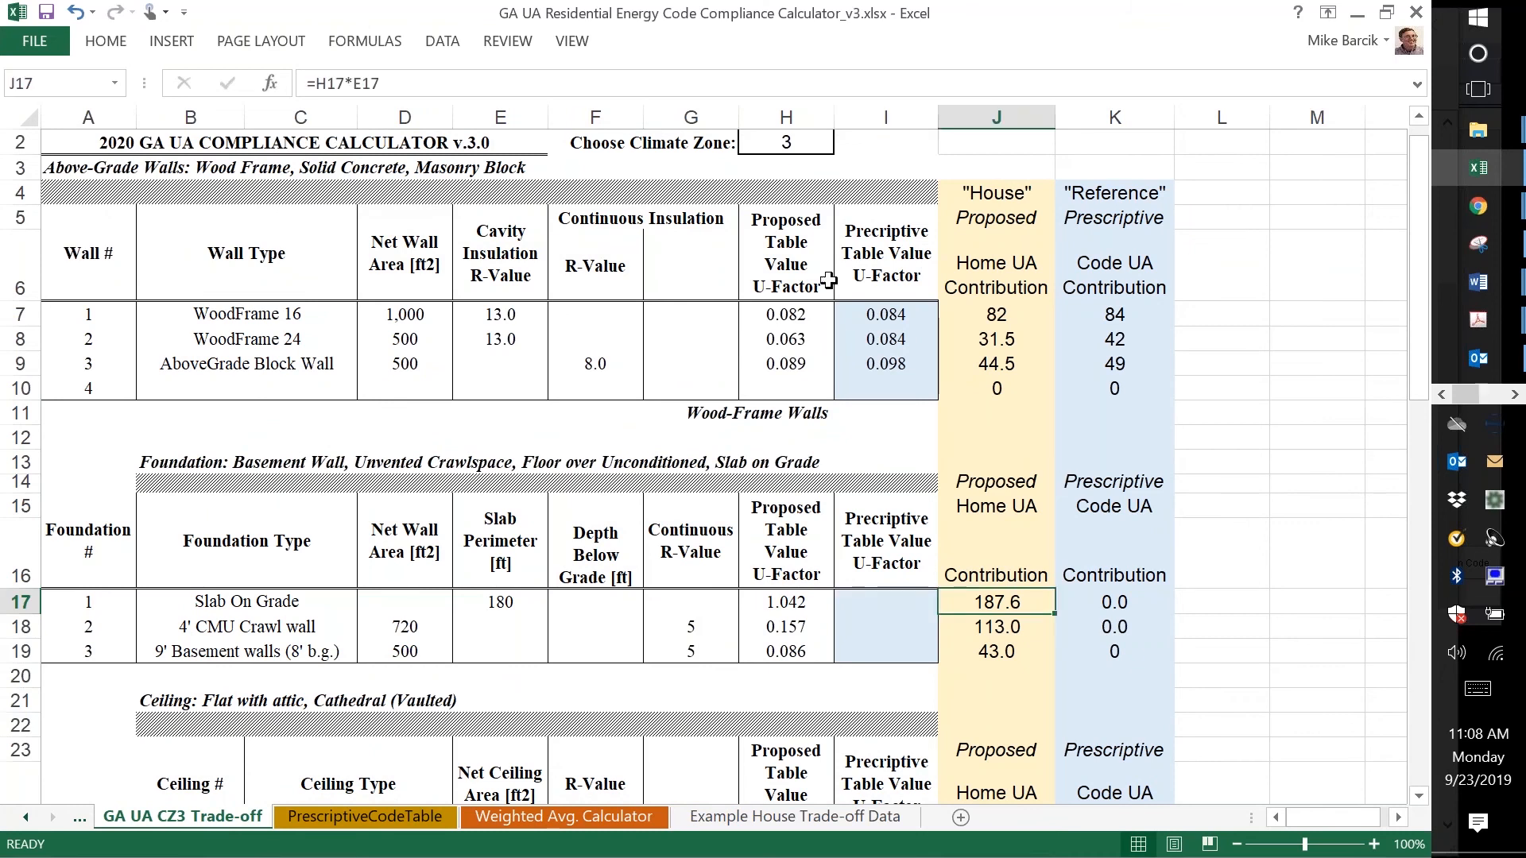
pyautogui.click(373, 85)
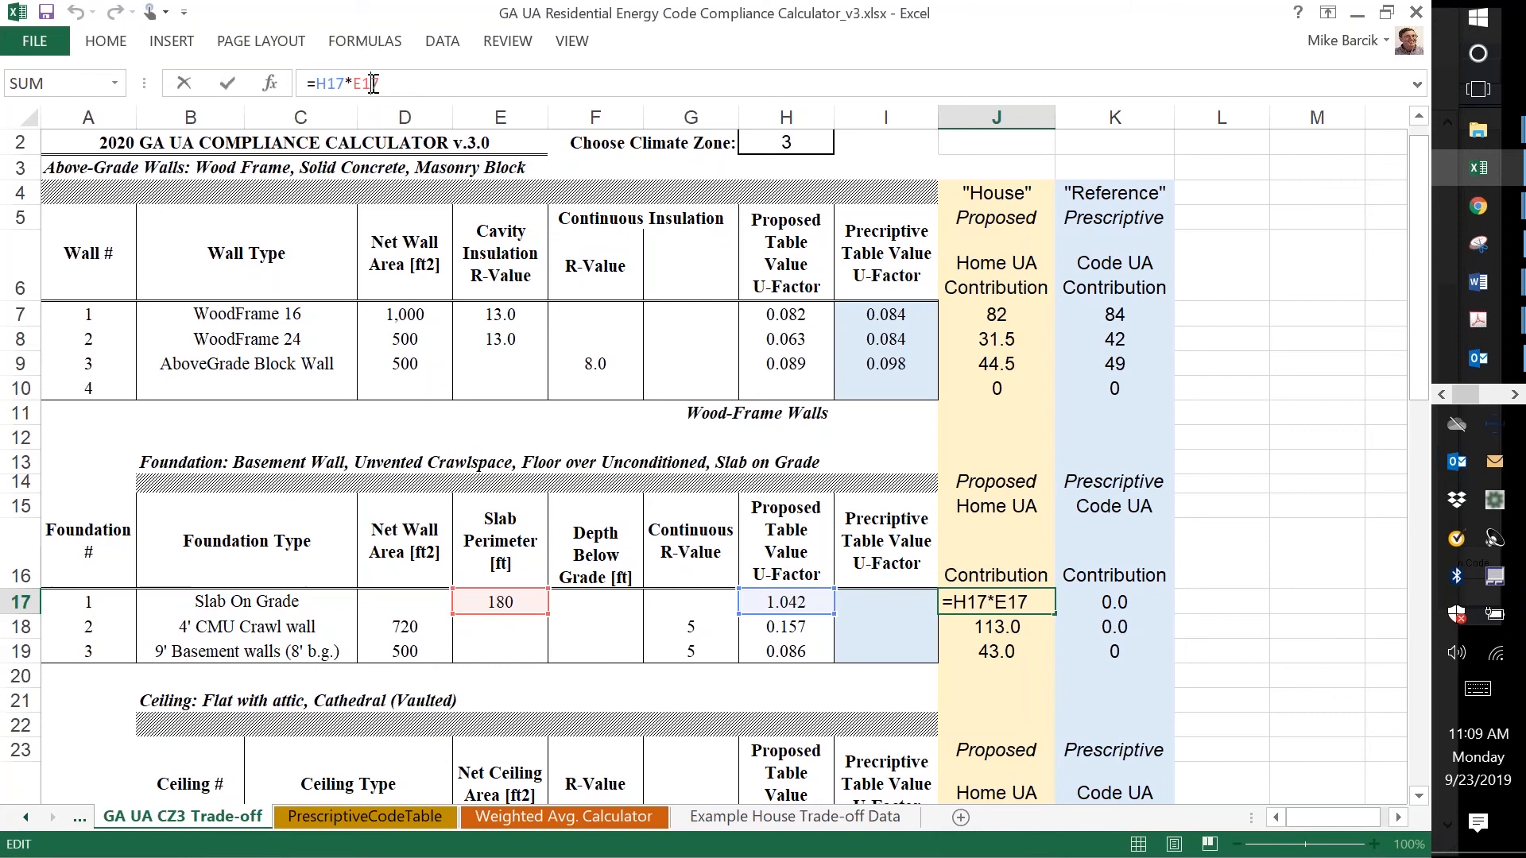
pyautogui.press('Return')
pyautogui.press('Up')
pyautogui.press('Right')
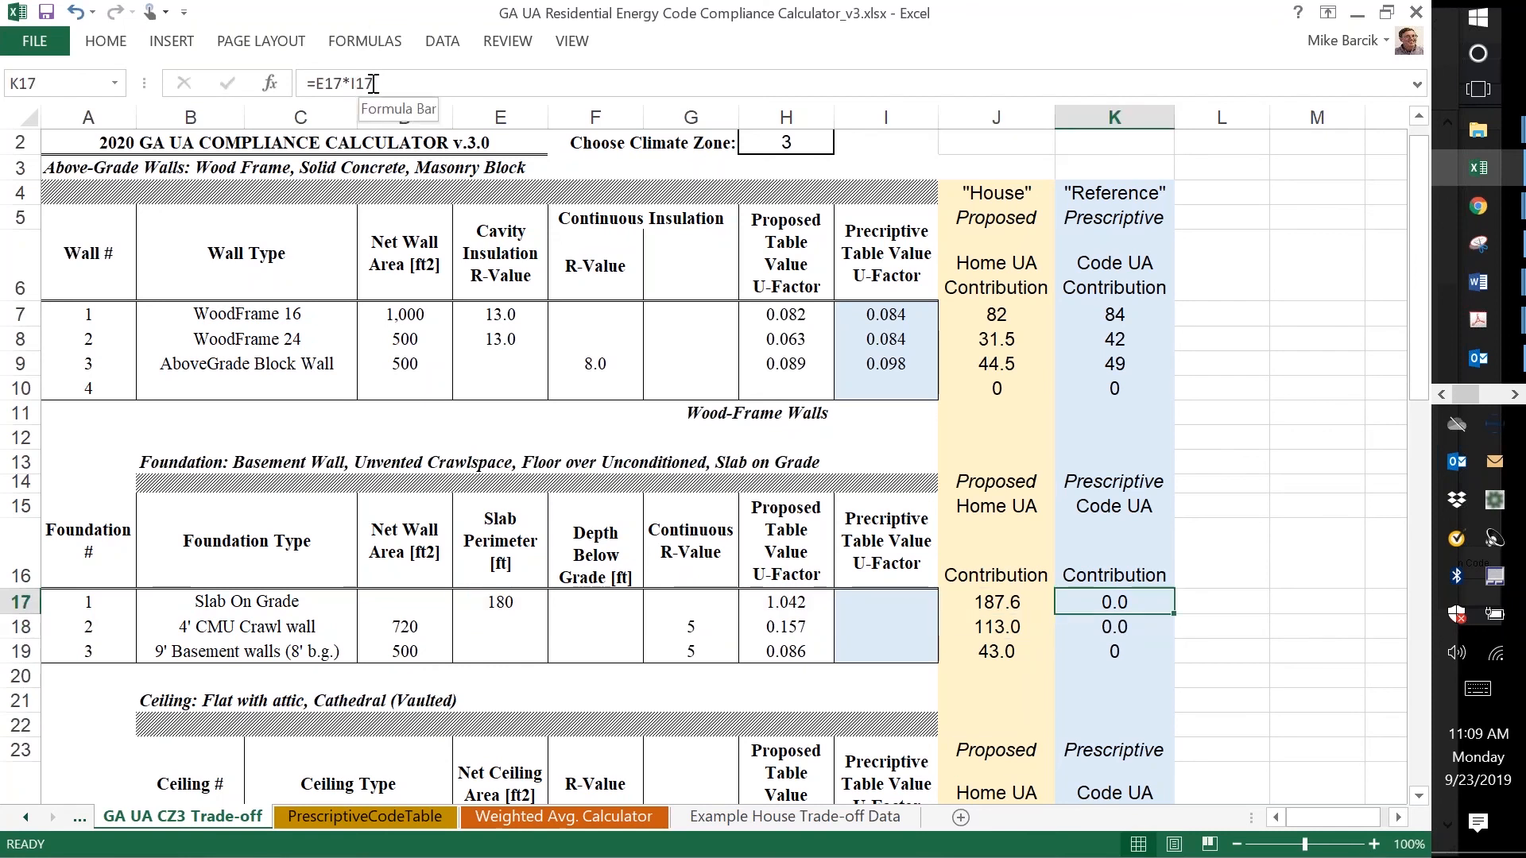
pyautogui.click(340, 82)
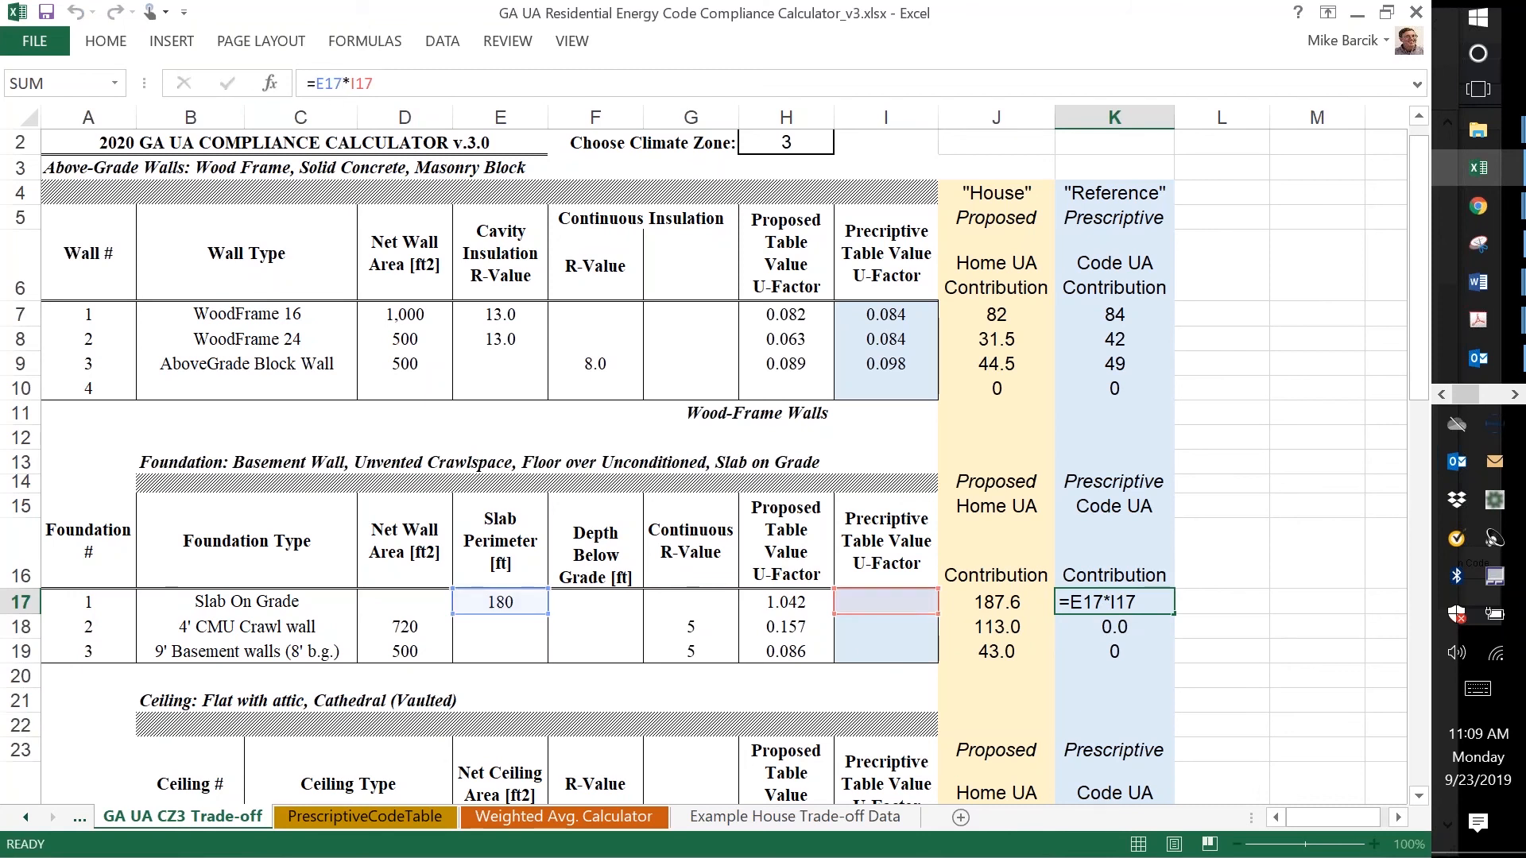
pyautogui.press('Return')
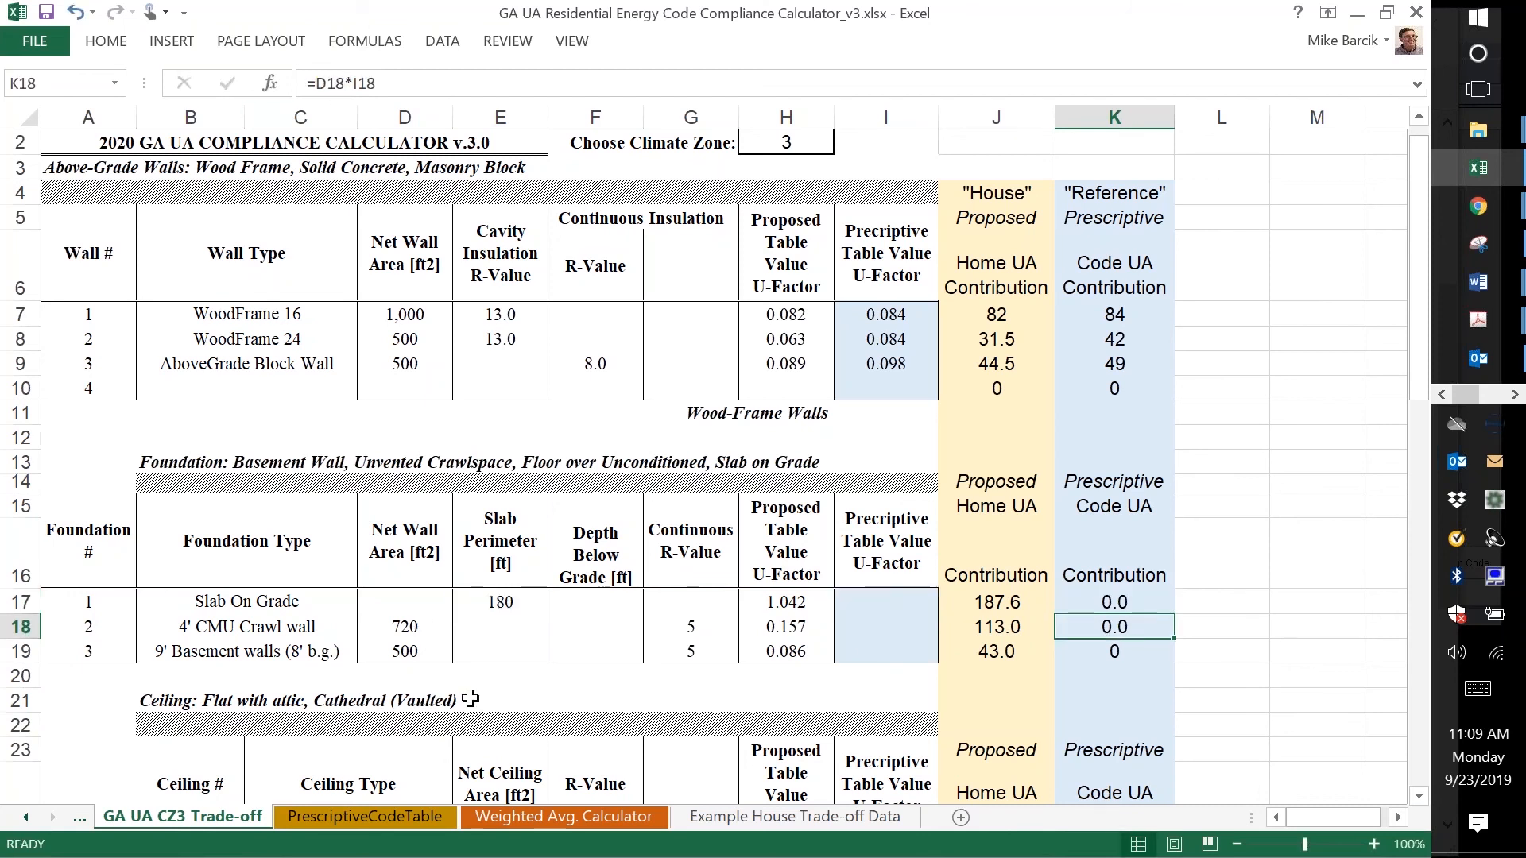
# - Look up the uninsulated slab U-factor on the PrescriptiveCodeTable sheet and enter 1.042 as Slab On Grade's prescriptive U-factor
pyautogui.click(428, 817)
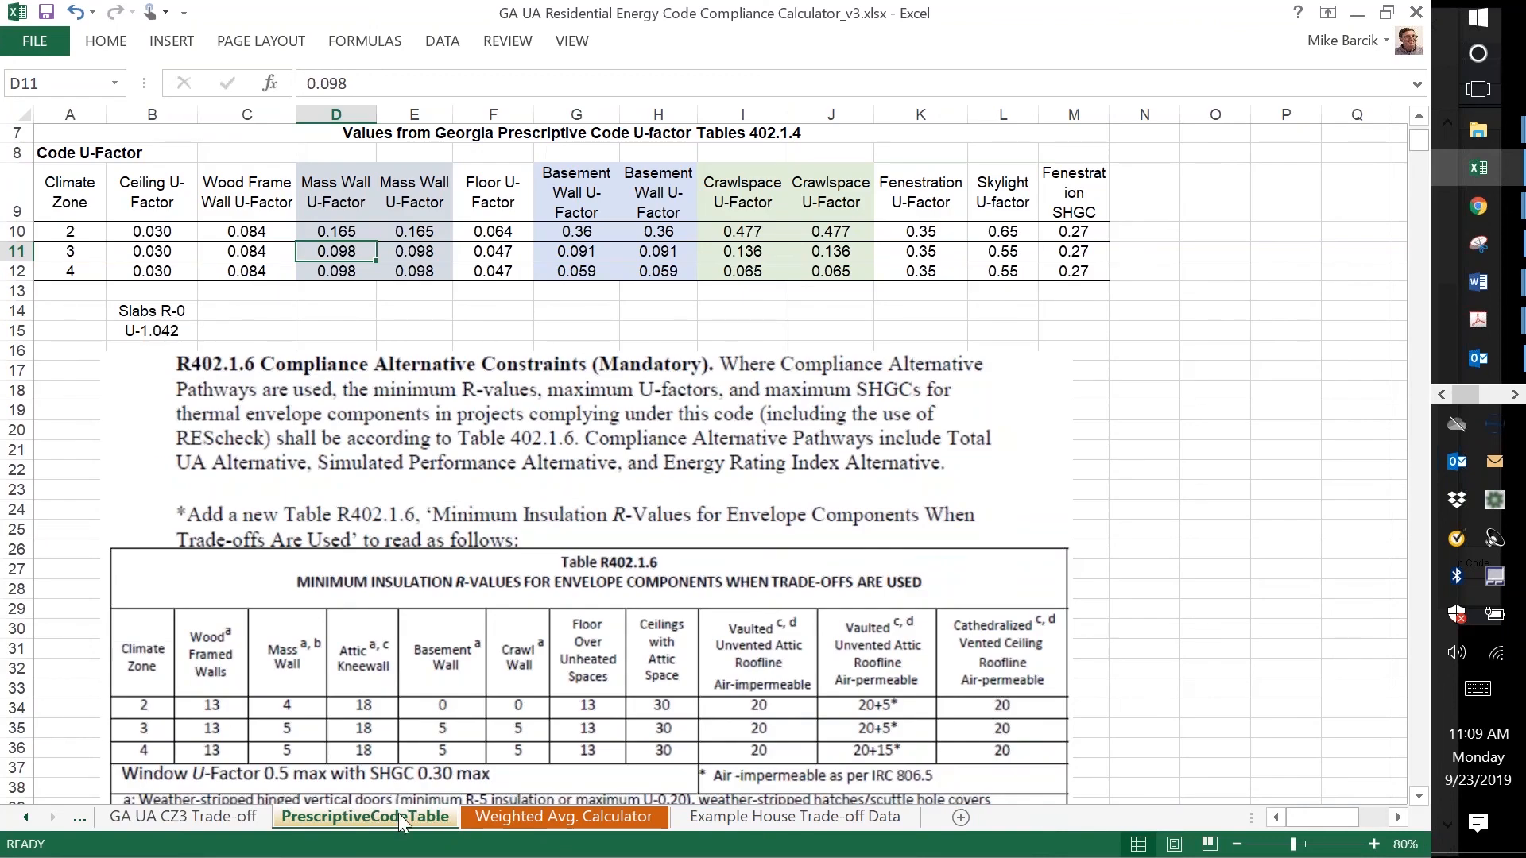
pyautogui.click(240, 817)
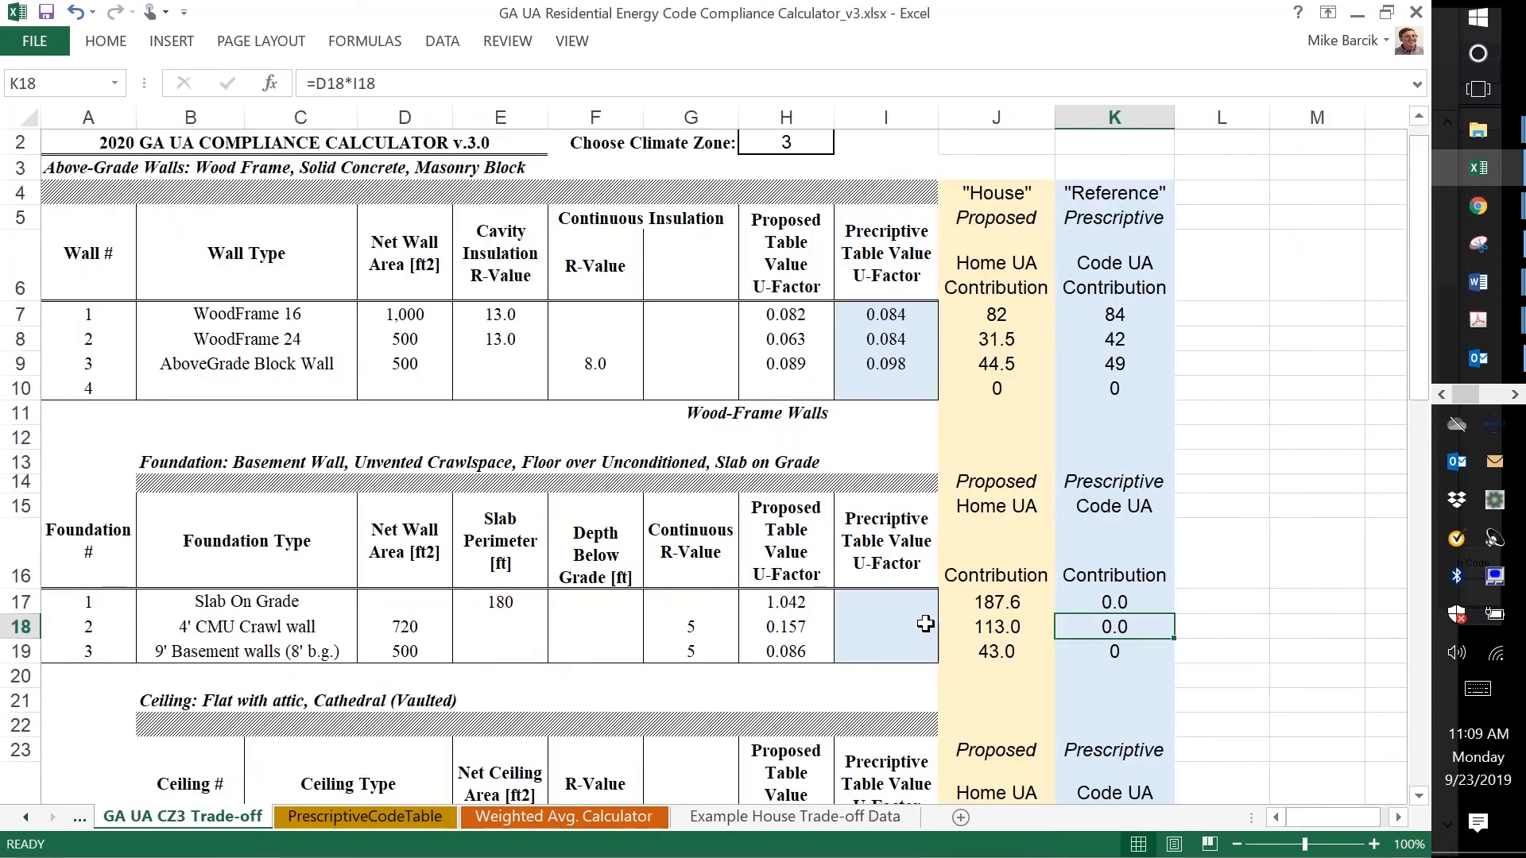
pyautogui.doubleClick(901, 603)
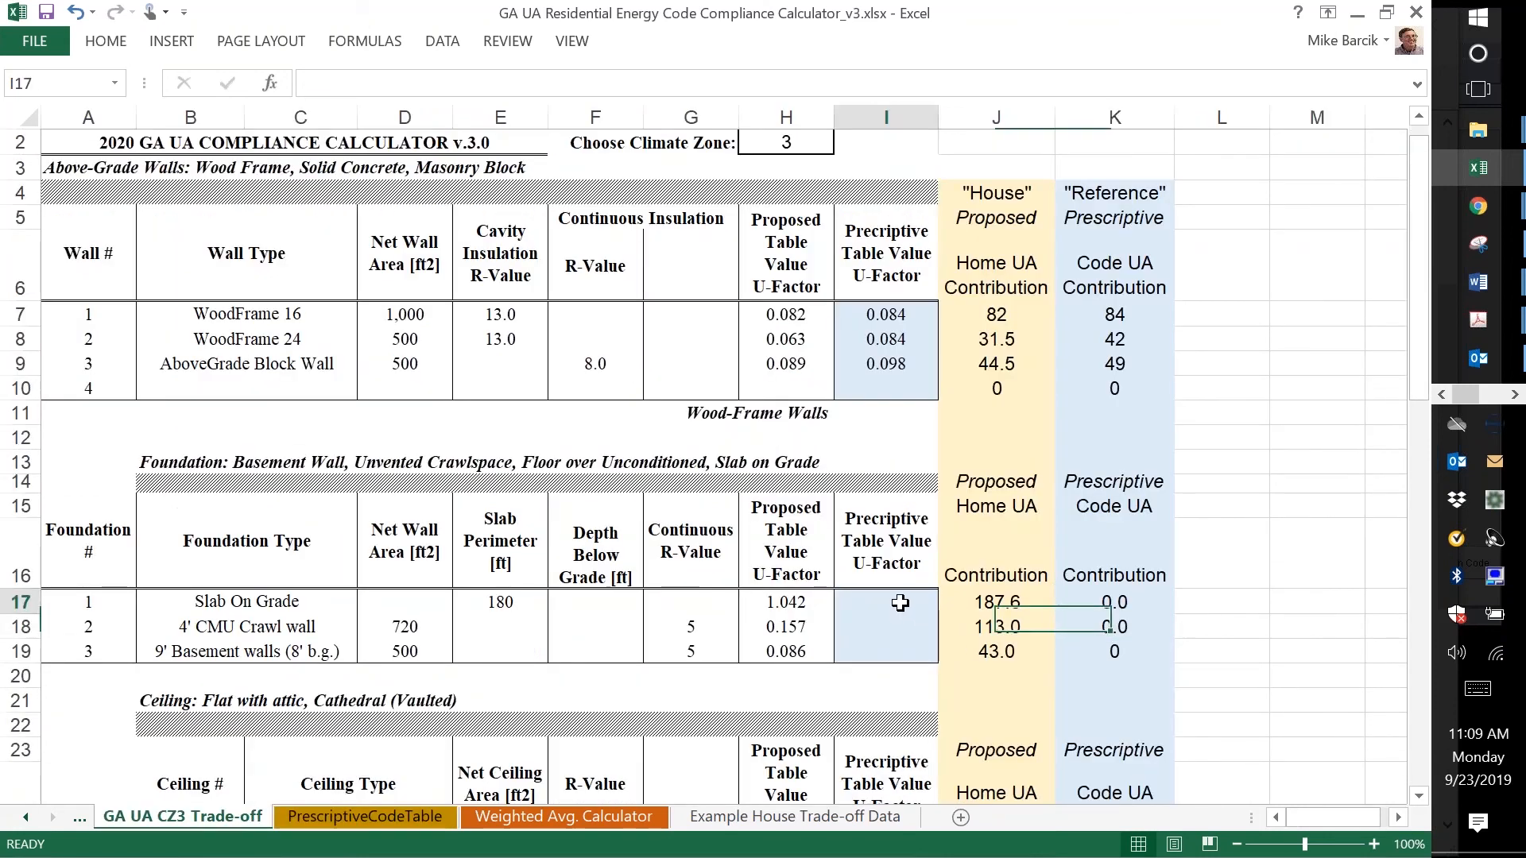
pyautogui.write('1.042')
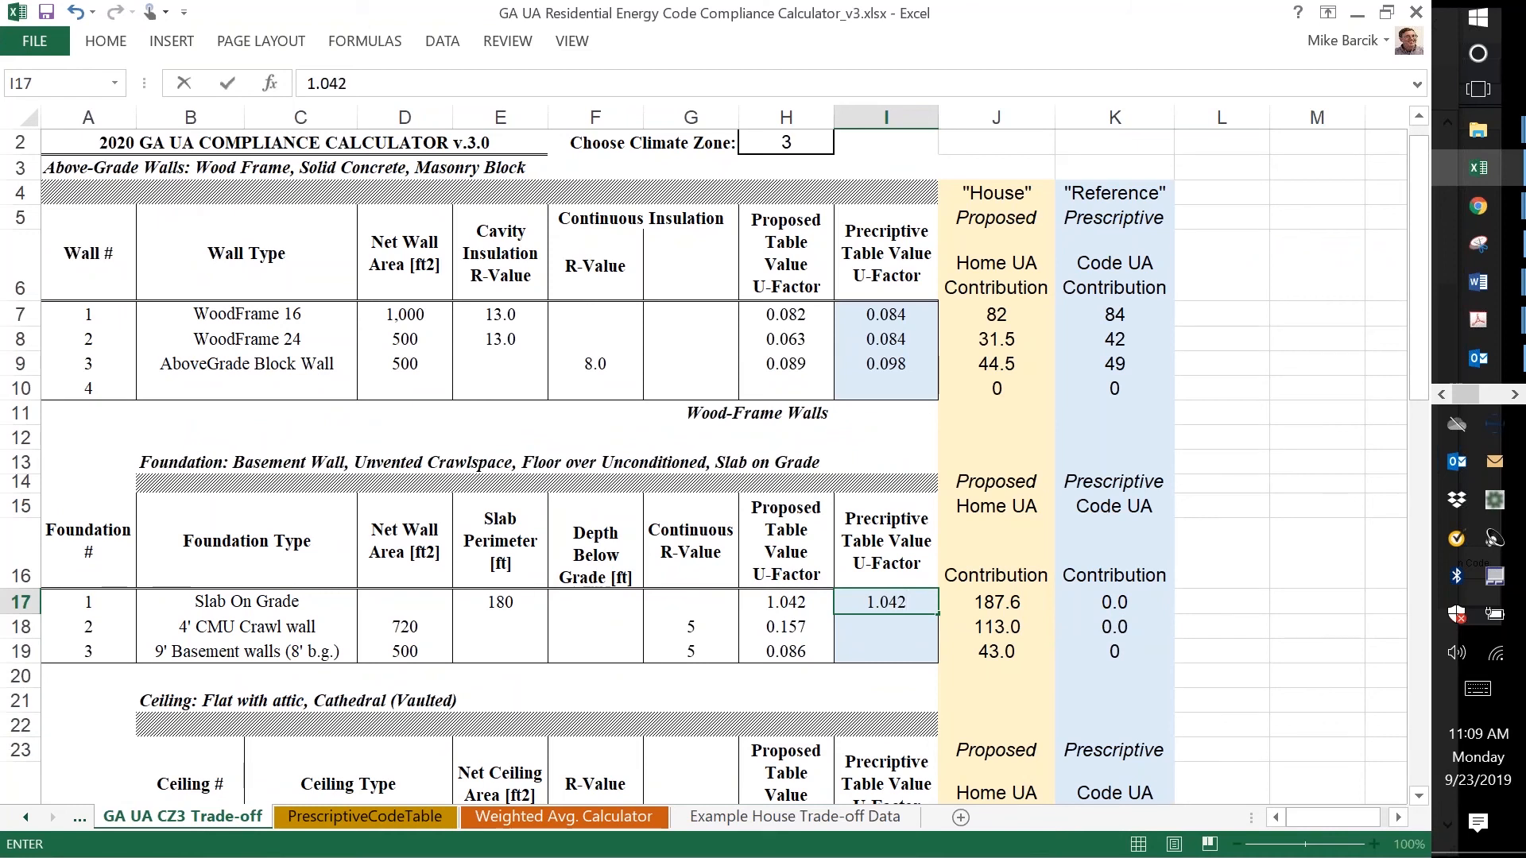
pyautogui.press('Return')
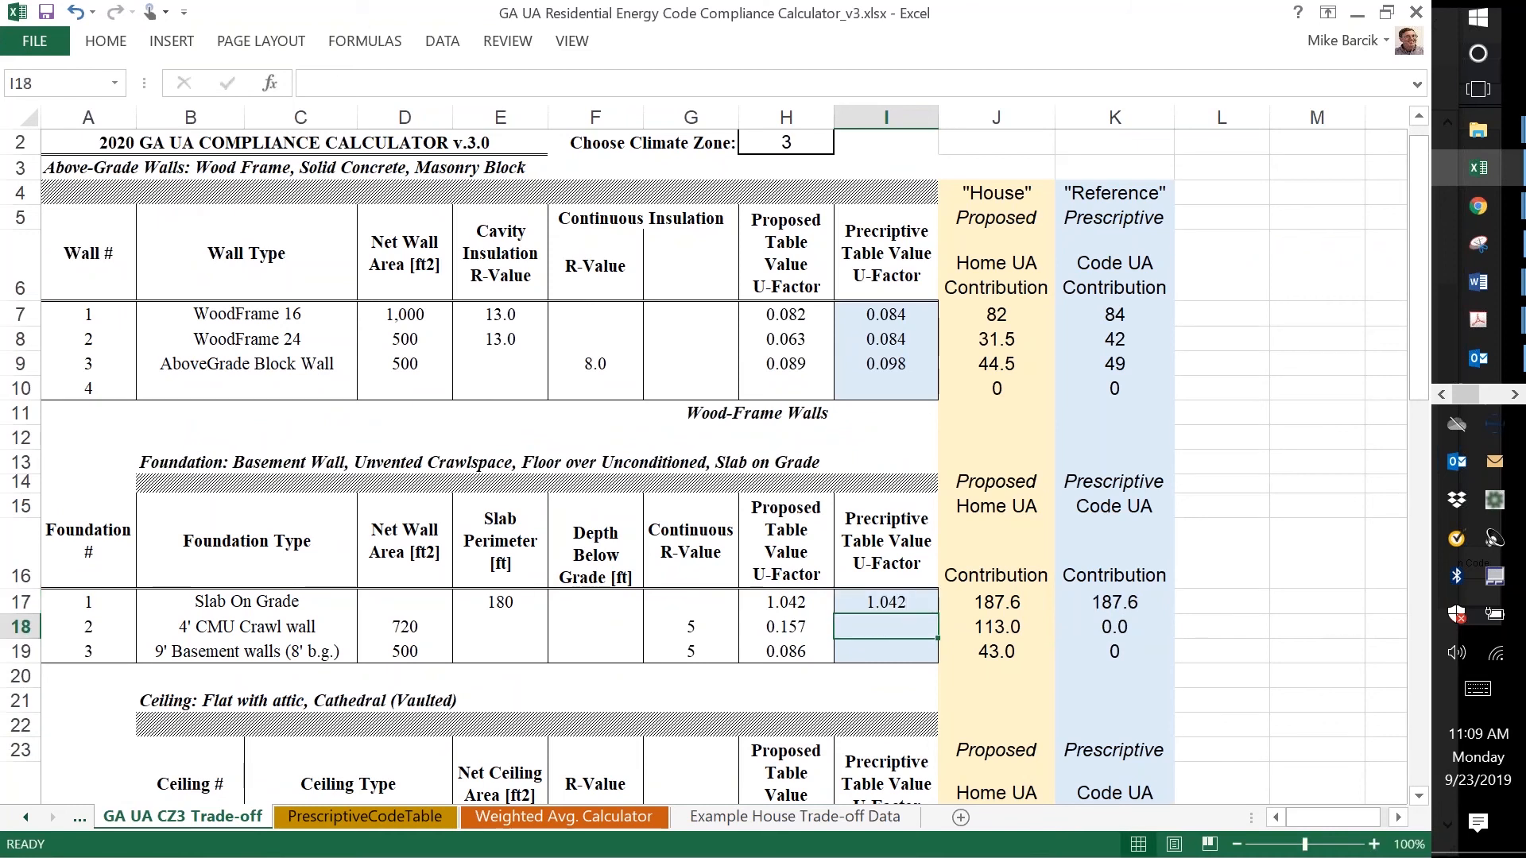
# - Look up the climate zone 3 crawlspace U-factor on the PrescriptiveCodeTable sheet and enter 0.136 for the 4' CMU Crawl wall's prescriptive value
pyautogui.click(385, 815)
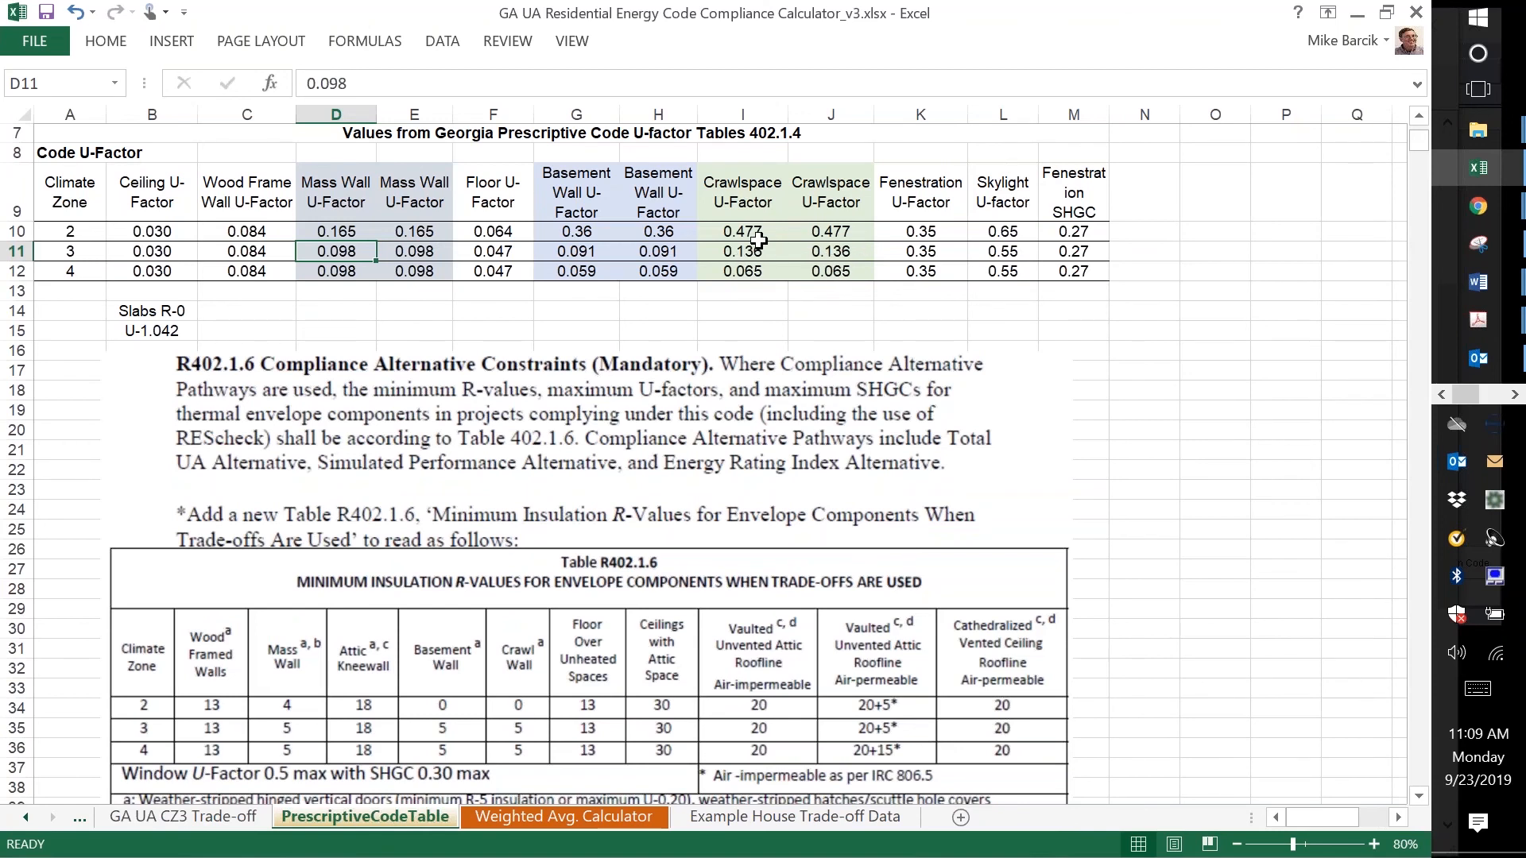
pyautogui.click(203, 813)
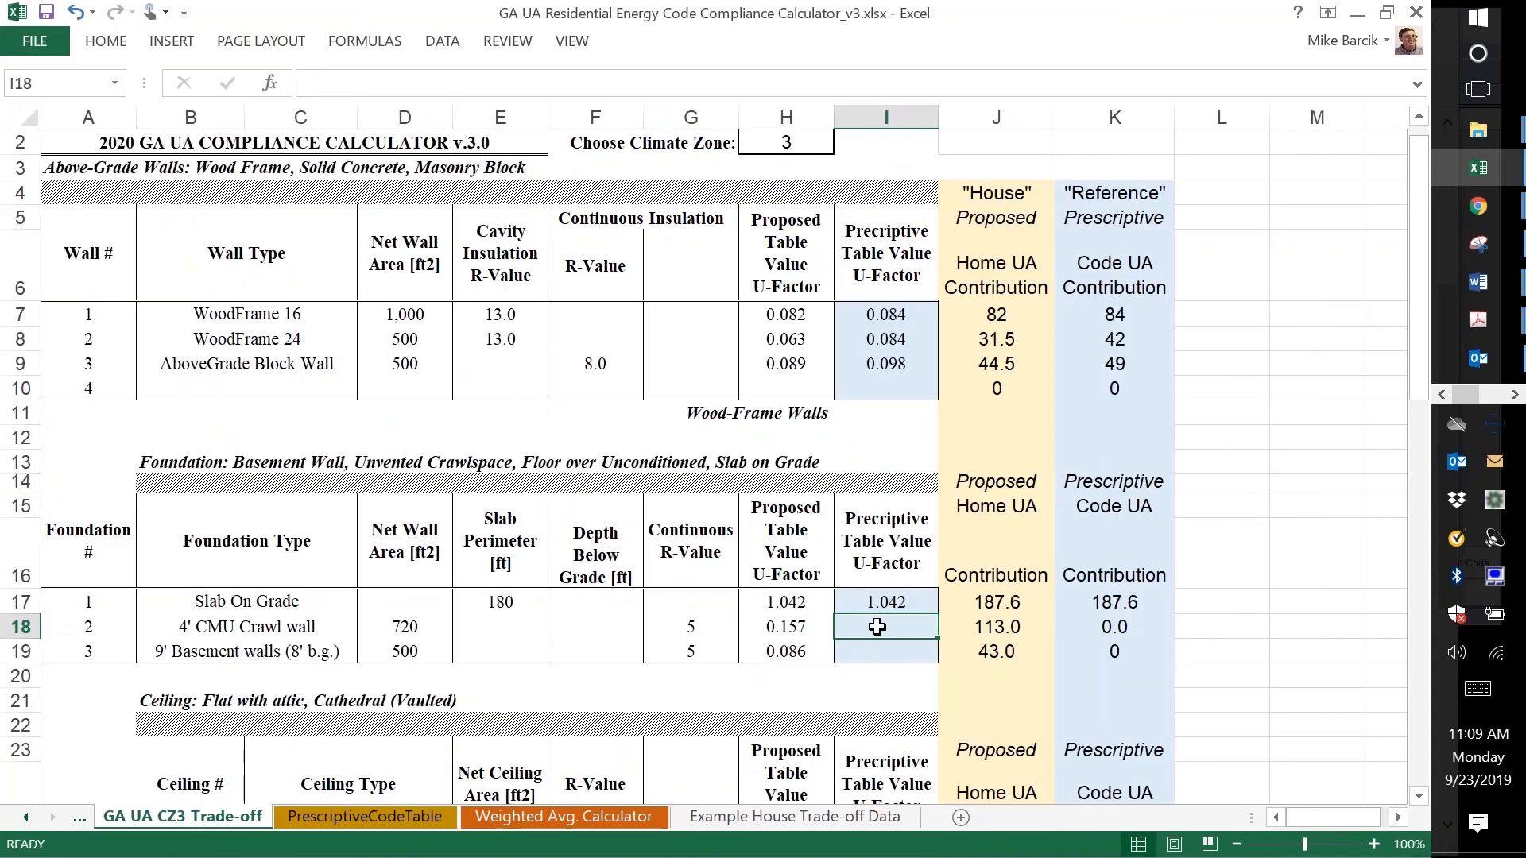
pyautogui.write('.136')
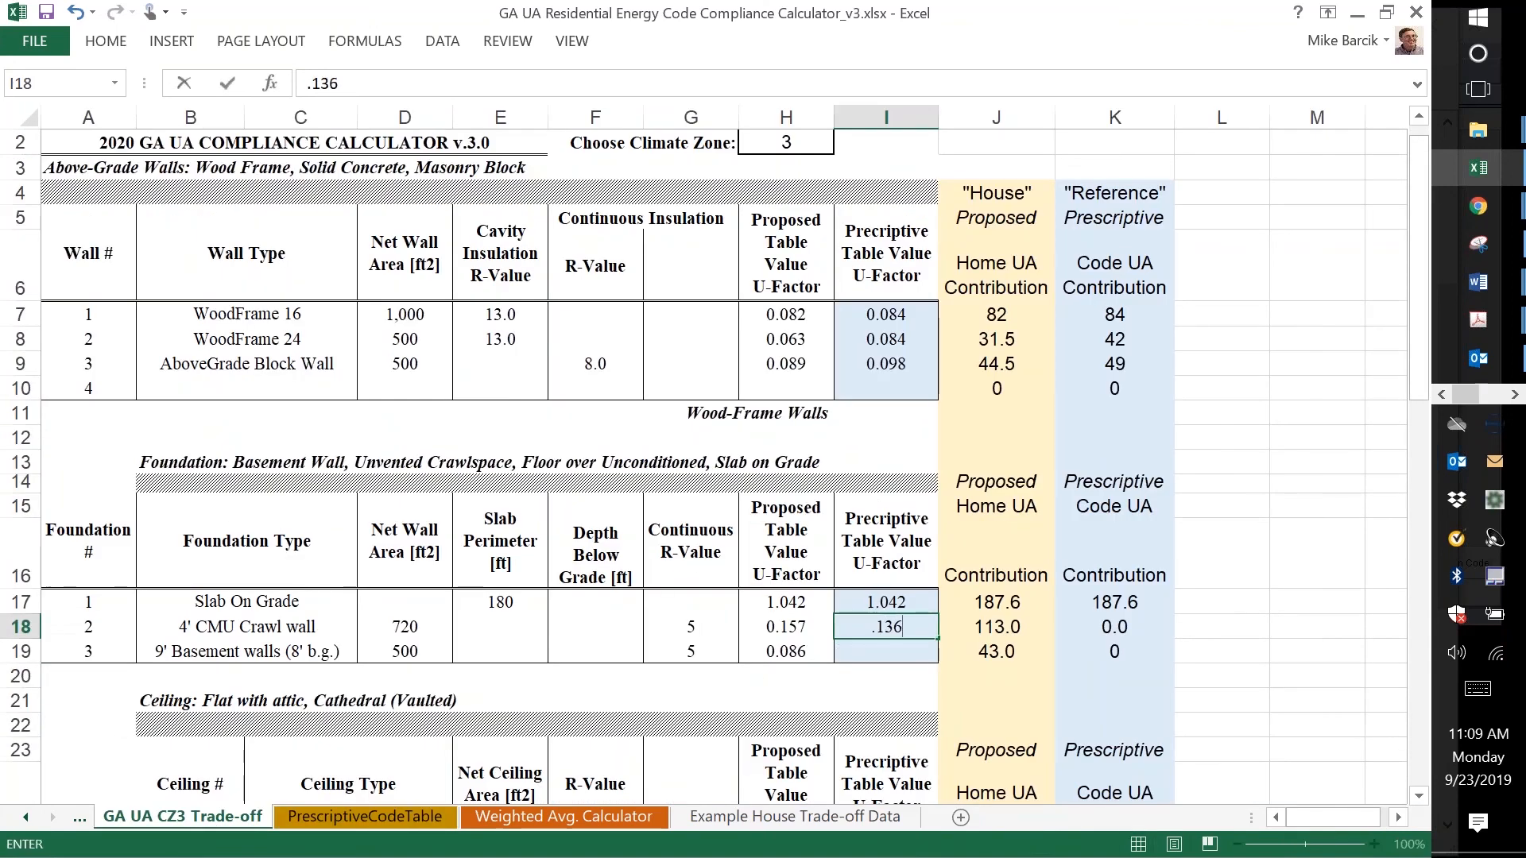
pyautogui.press('Return')
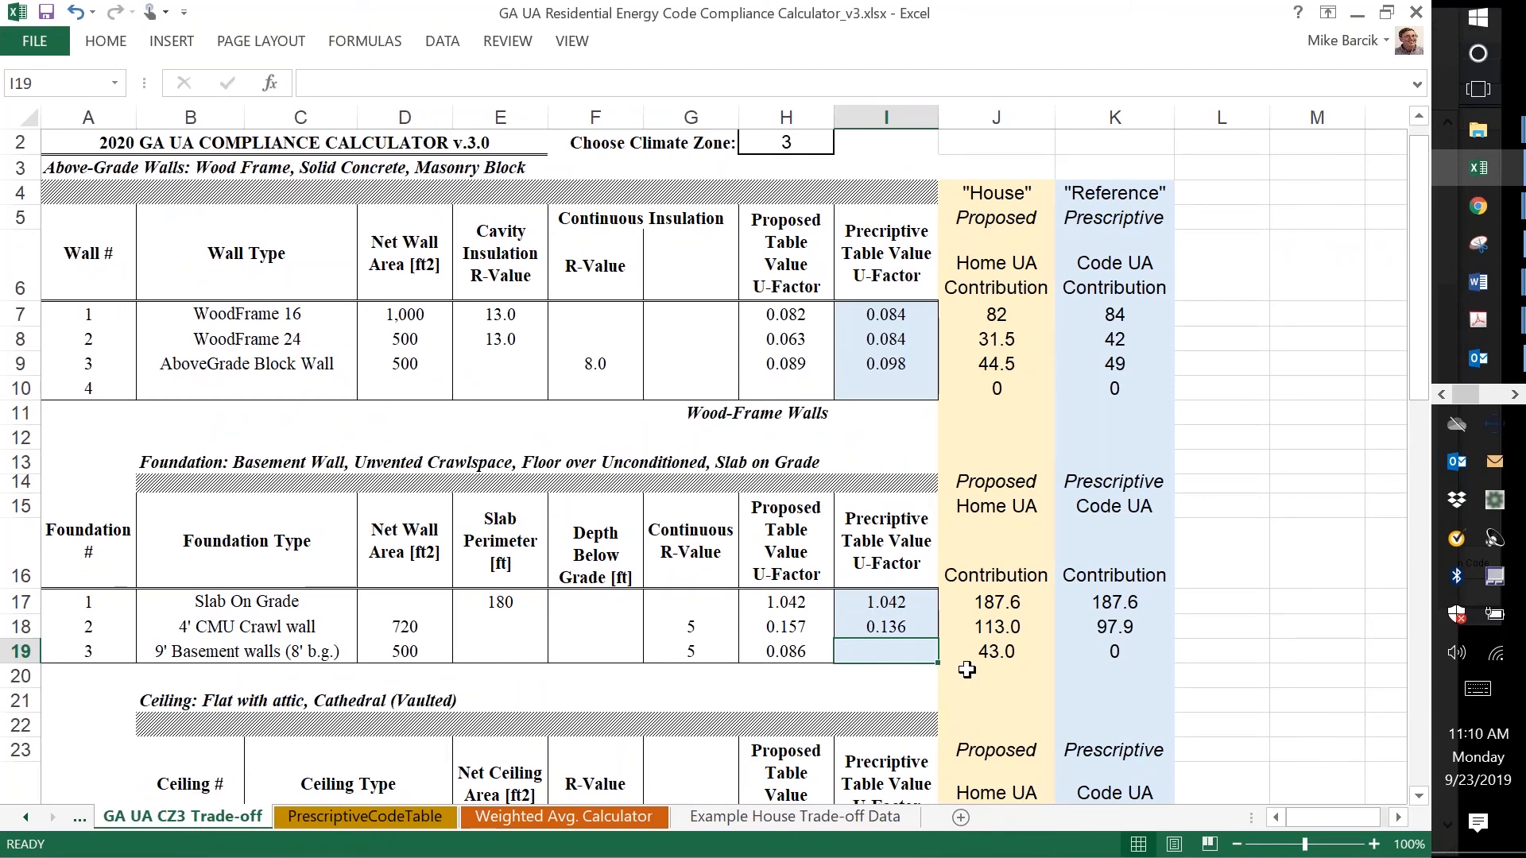
# - Look up the climate zone 3 basement wall U-factor on the PrescriptiveCodeTable sheet and enter 0.091 as the 9' Basement walls' prescriptive U-factor
pyautogui.click(422, 817)
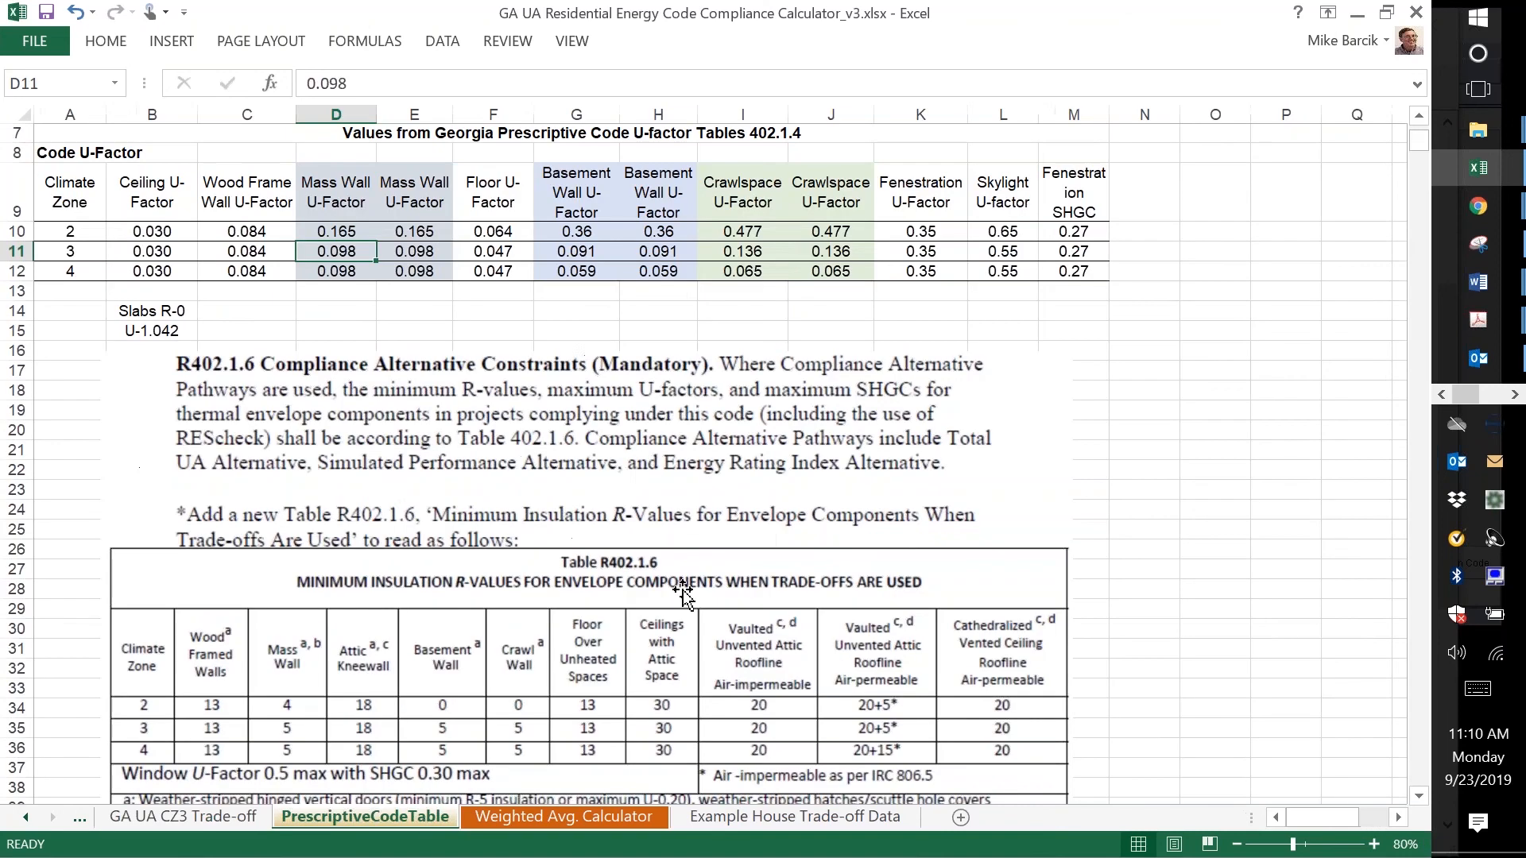
pyautogui.click(593, 252)
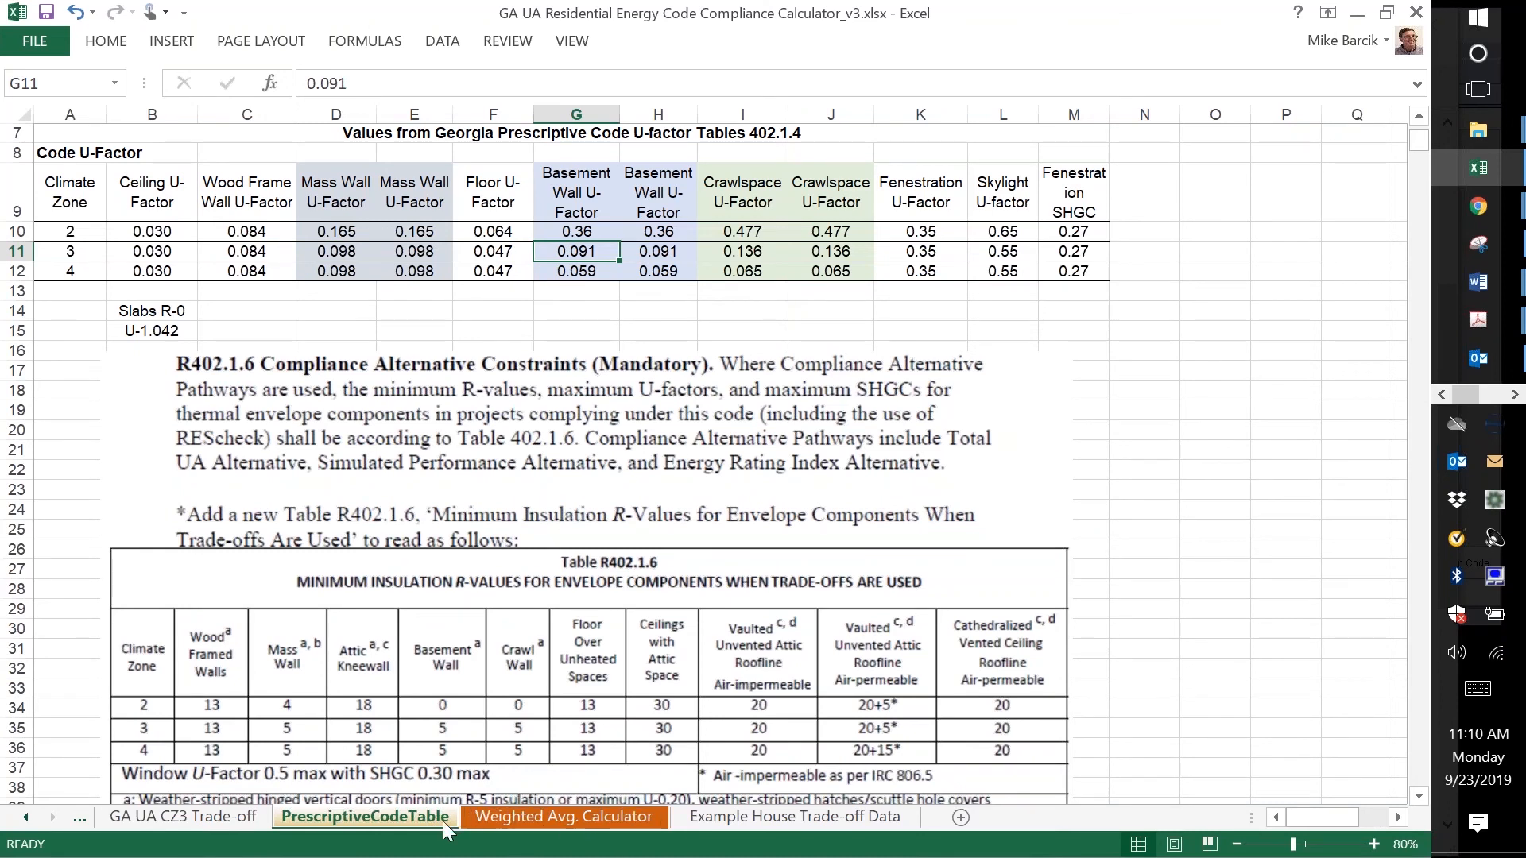
pyautogui.click(236, 819)
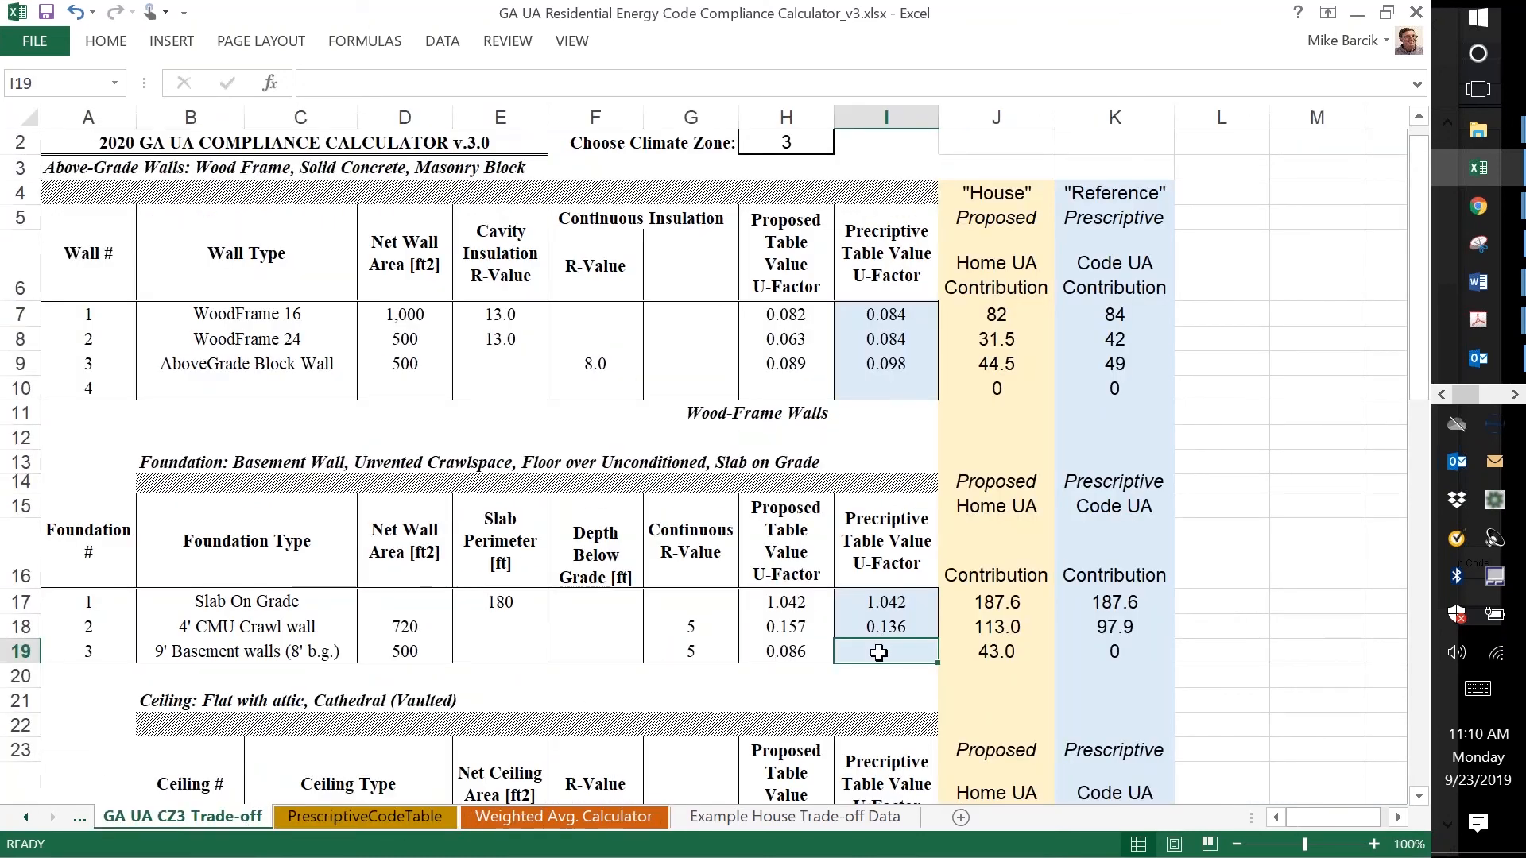
pyautogui.write('.091')
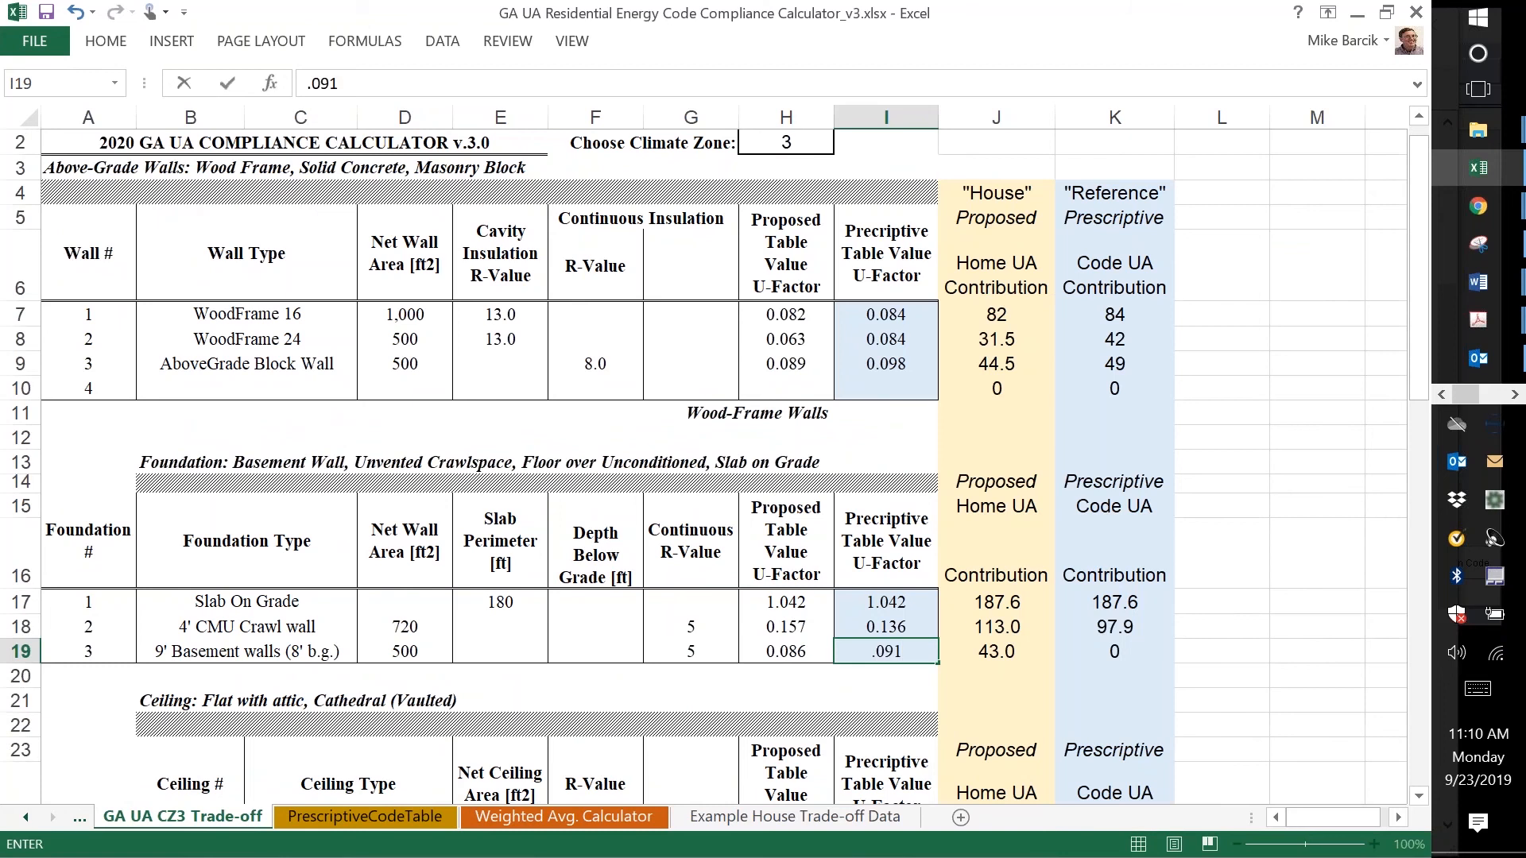
pyautogui.press('Return')
# - Commit the 9' Basement walls' prescriptive U-factor and select the Flat ceiling's empty prescriptive U-factor cell
pyautogui.press('Down')
pyautogui.press('Down')
pyautogui.press('Down')
pyautogui.press('Down')
pyautogui.press('Down')
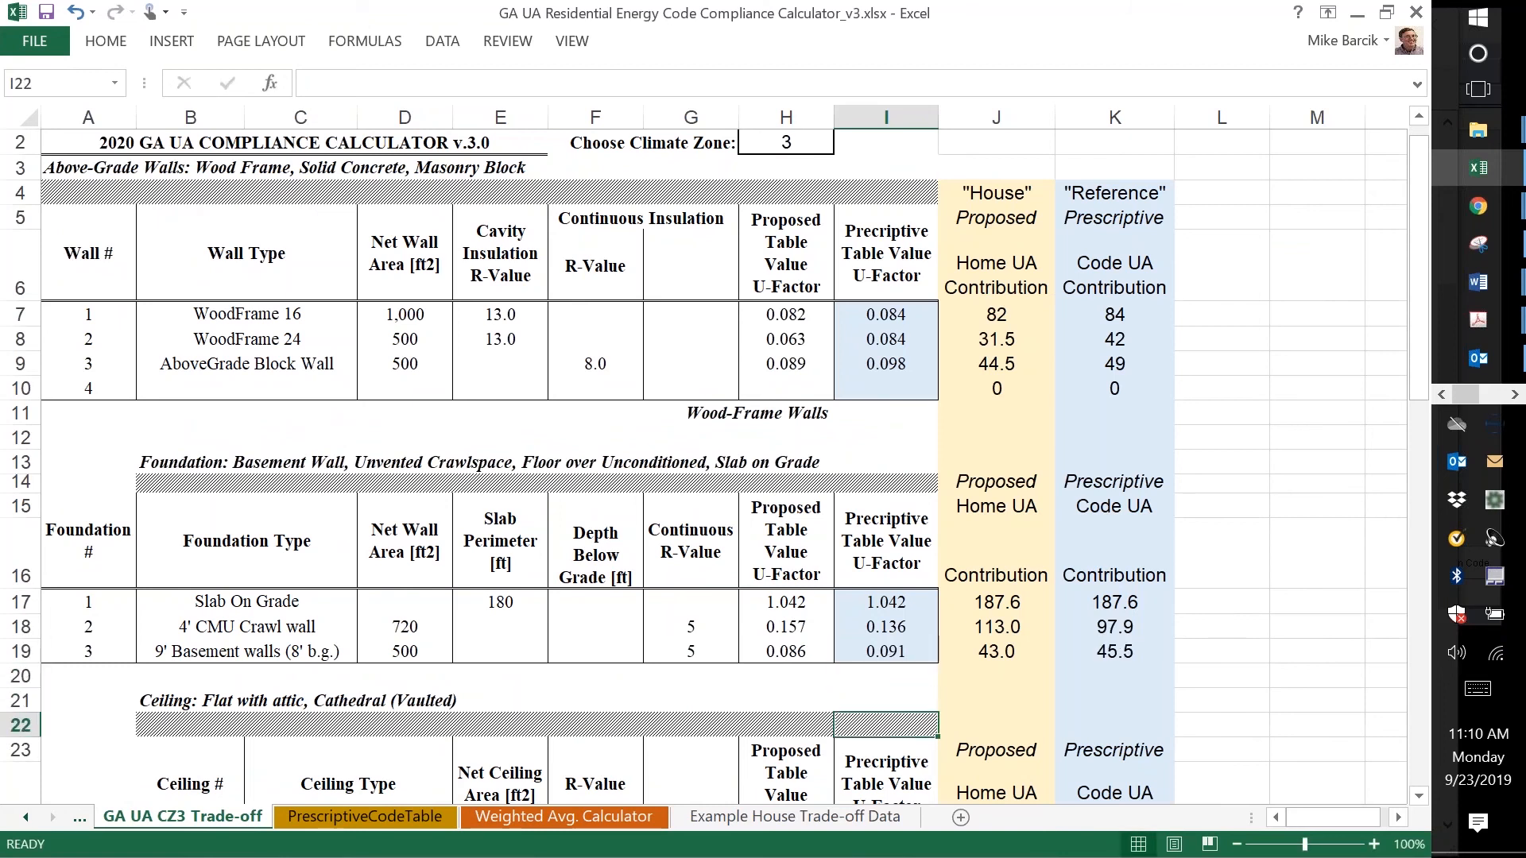
pyautogui.press('Down')
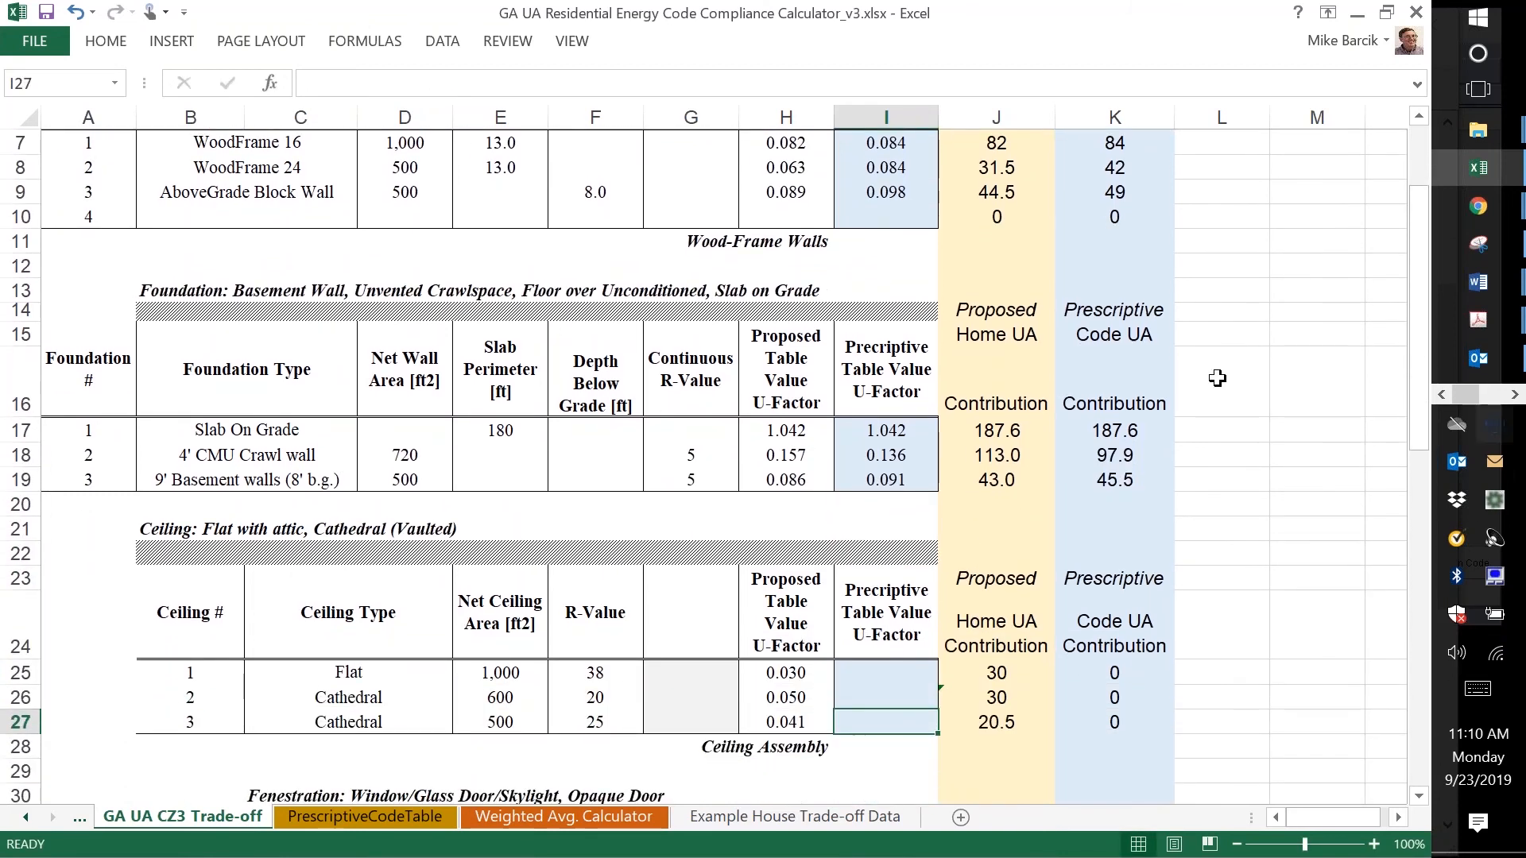
pyautogui.click(866, 674)
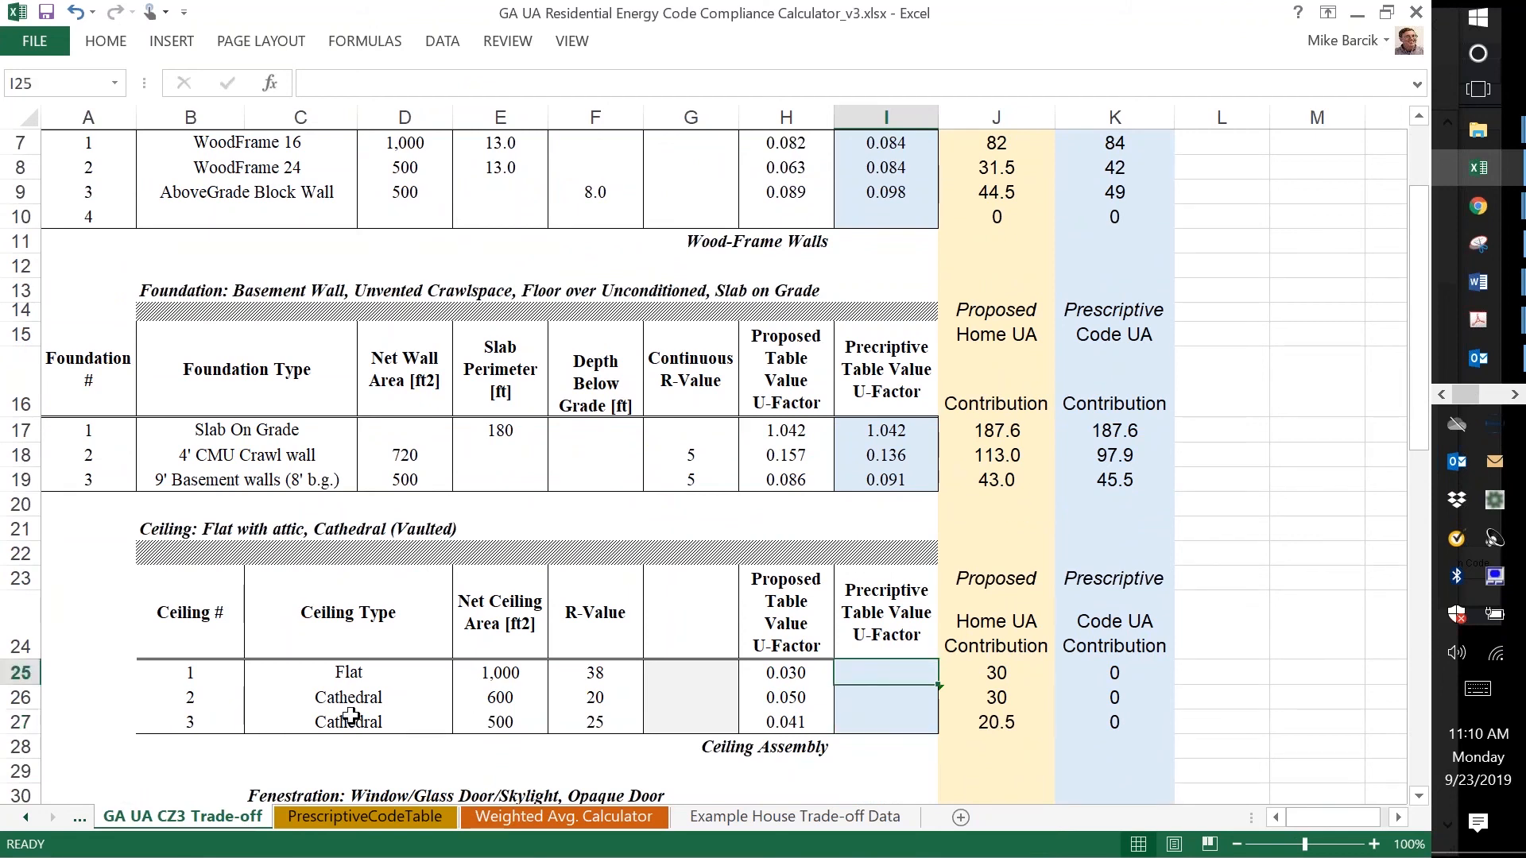
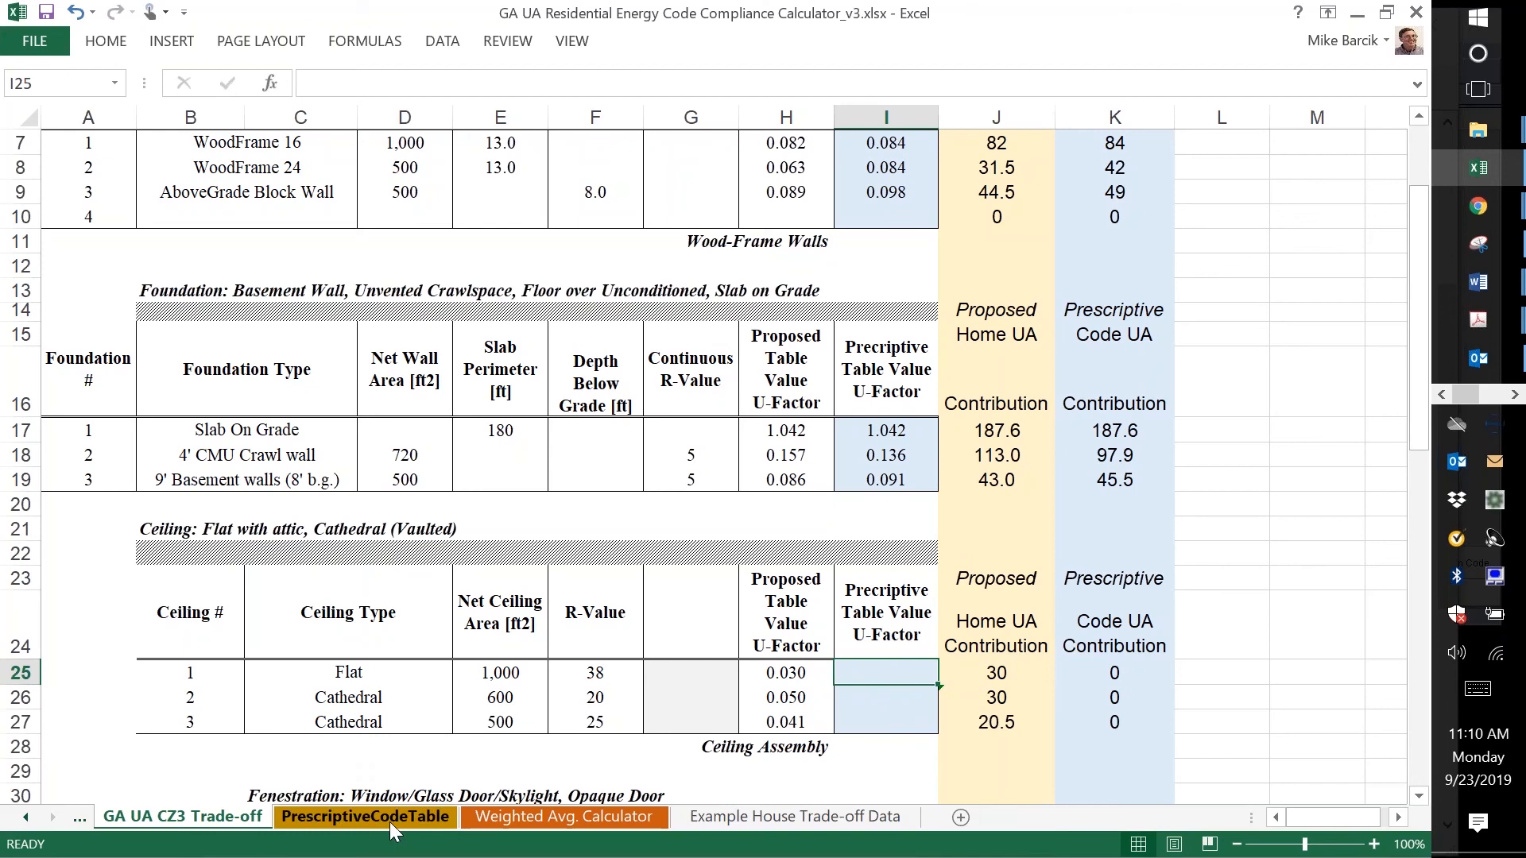
# - Look up the climate zone 3 ceiling U-factor and ceiling R-value on the PrescriptiveCodeTable sheet
pyautogui.click(389, 822)
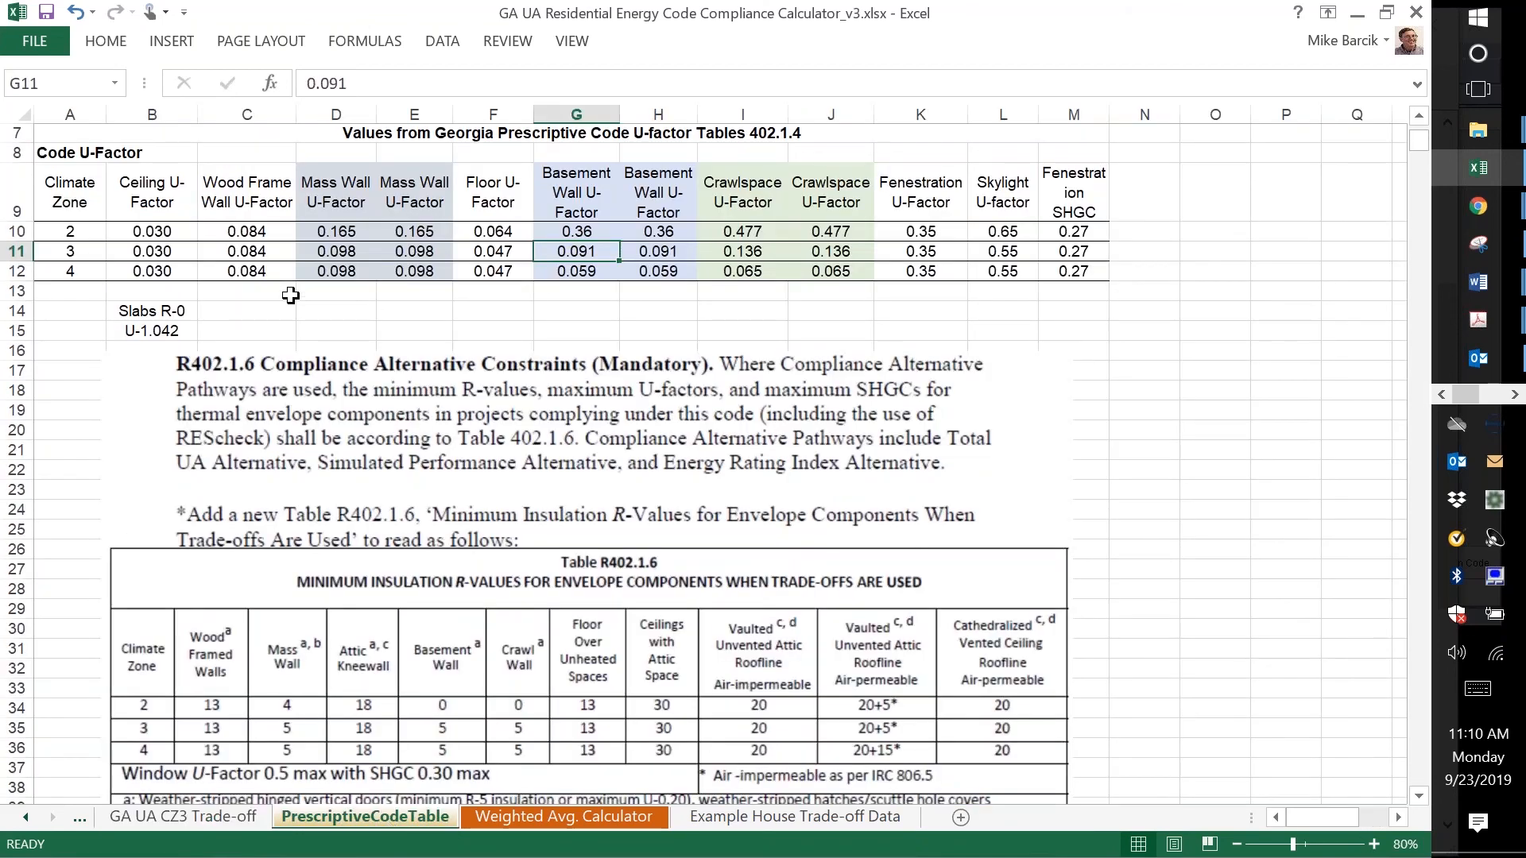
pyautogui.click(163, 253)
pyautogui.press('Up')
pyautogui.press('Up')
pyautogui.press('Up')
pyautogui.press('Up')
pyautogui.press('Up')
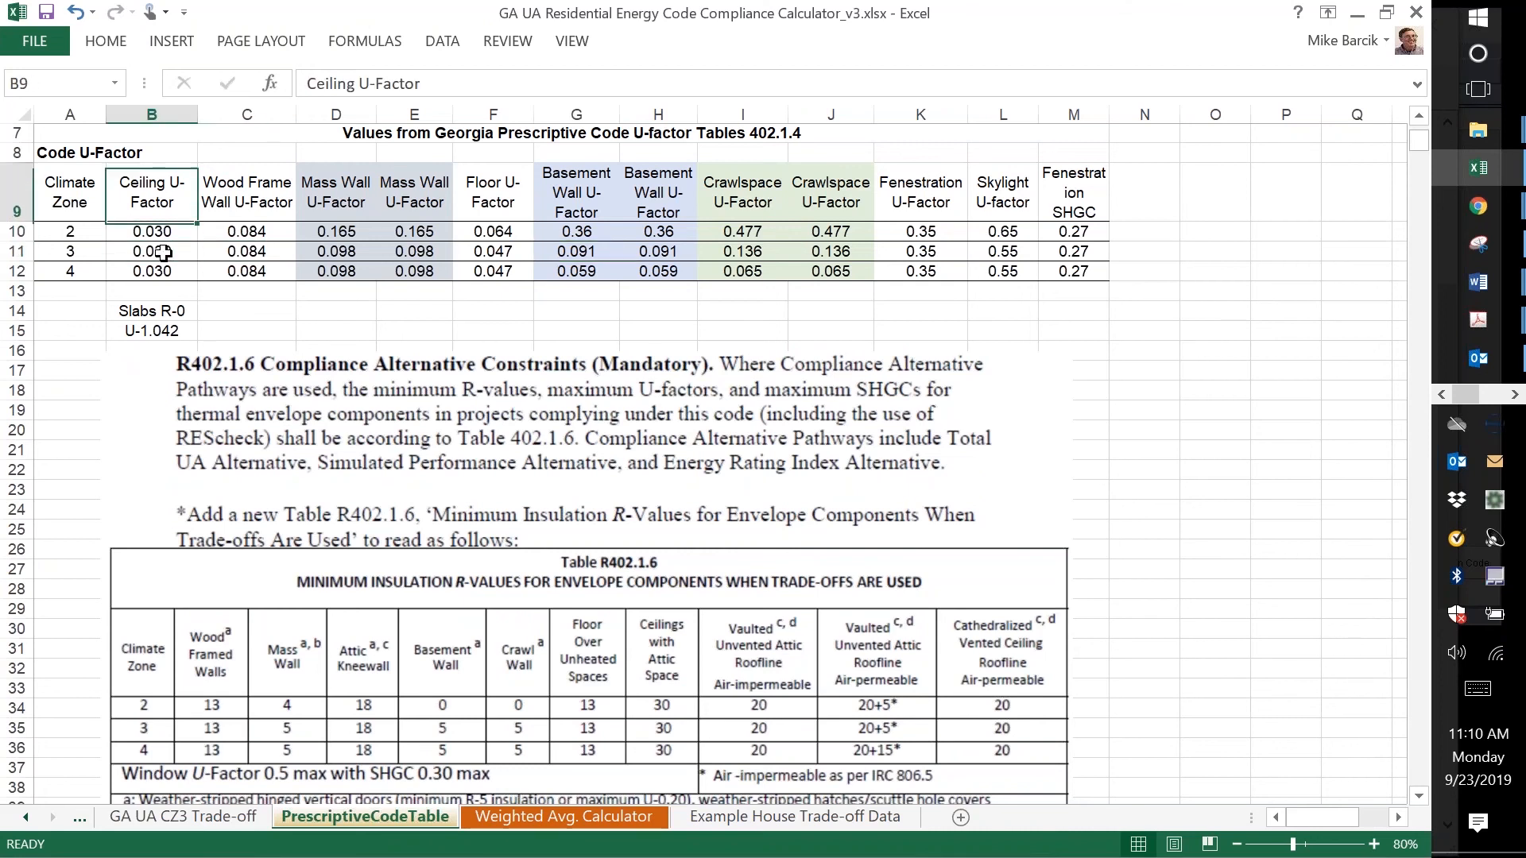
pyautogui.press('Up')
pyautogui.press('Up')
pyautogui.press('Up')
pyautogui.press('Up')
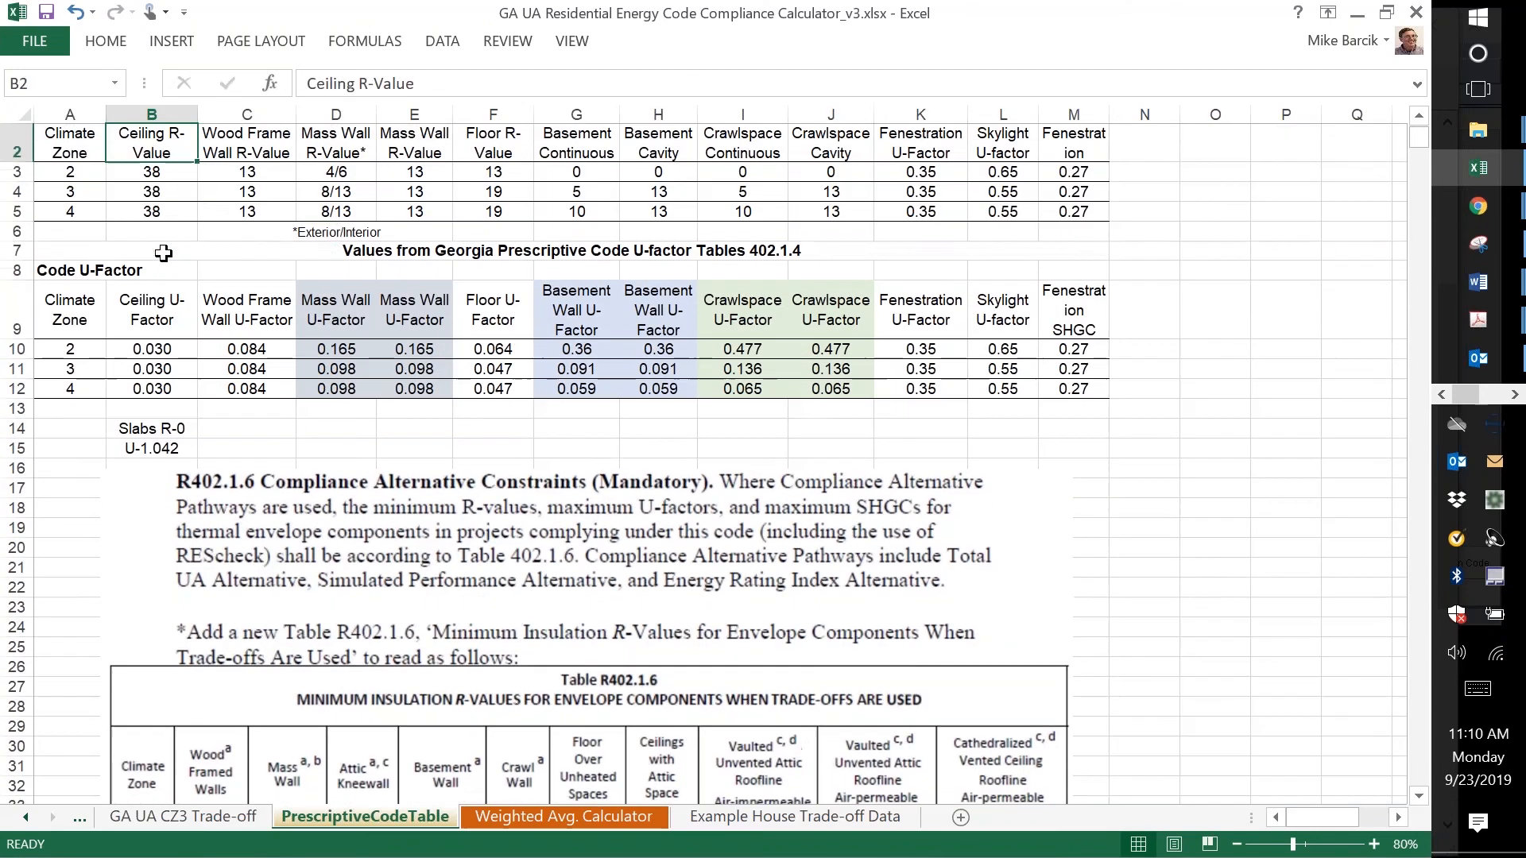
# - Examine Table R402.1.6's minimum insulation R-values for trade-offs, below the code U-factor table
pyautogui.press('Down')
pyautogui.press('Down')
pyautogui.press('Down')
pyautogui.press('Down')
pyautogui.press('Down')
pyautogui.press('Down')
pyautogui.press('Down')
pyautogui.press('Down')
pyautogui.press('Down')
pyautogui.press('Down')
pyautogui.press('Down')
pyautogui.press('Down')
pyautogui.press('Down')
pyautogui.press('Down')
pyautogui.press('Down')
pyautogui.press('Down')
pyautogui.press('Down')
pyautogui.press('Down')
pyautogui.press('Down')
pyautogui.press('Down')
pyautogui.press('Down')
pyautogui.press('Down')
pyautogui.press('Down')
pyautogui.press('Down')
pyautogui.press('Down')
pyautogui.press('Down')
pyautogui.press('Down')
pyautogui.press('Down')
pyautogui.press('Down')
pyautogui.press('Down')
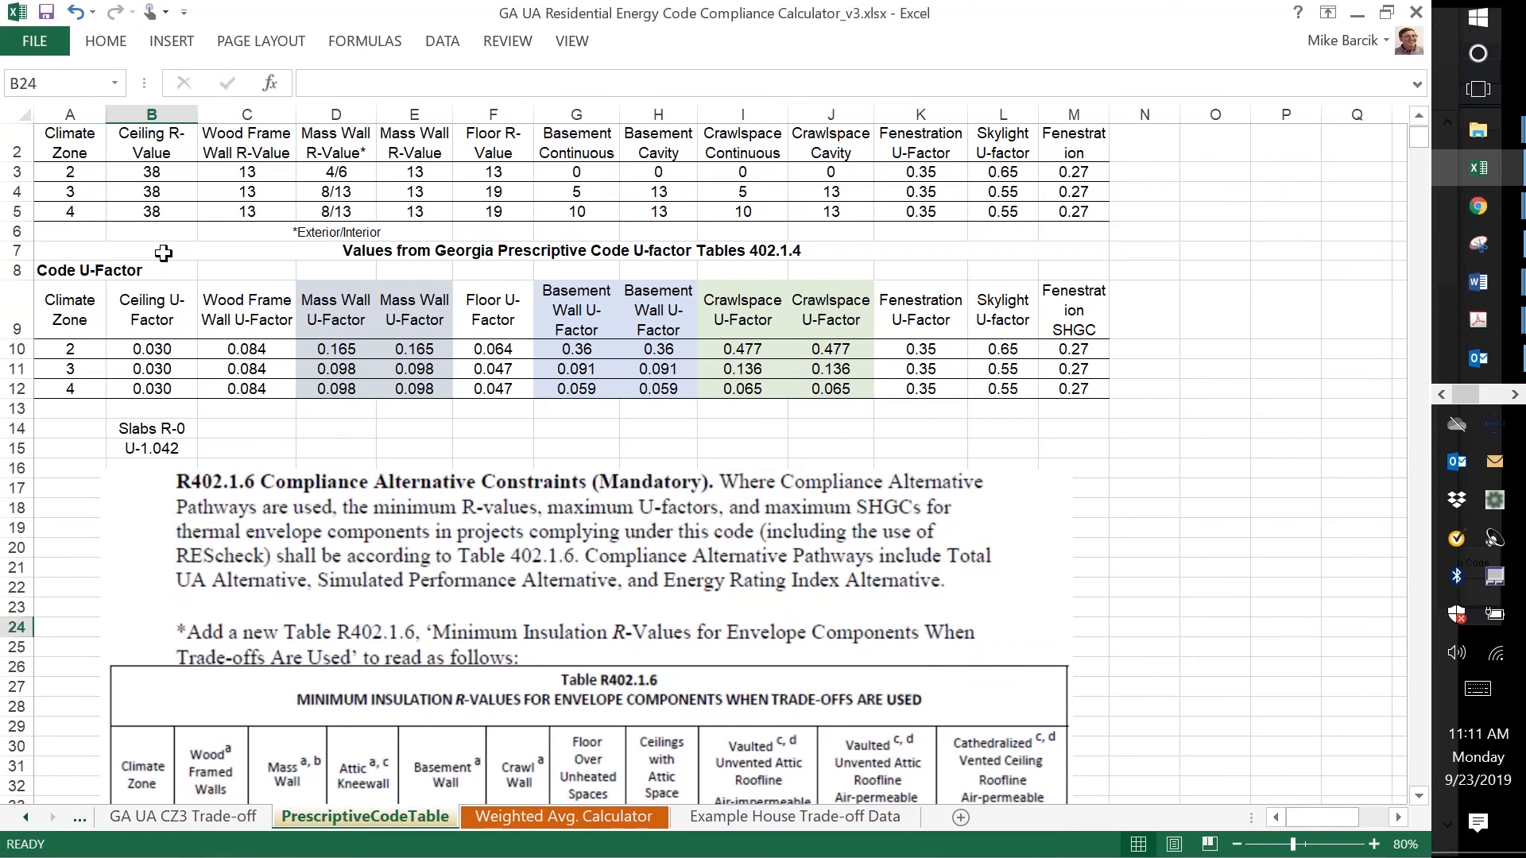
pyautogui.press('Down')
pyautogui.press('Down')
pyautogui.press('Down')
pyautogui.press('Down')
pyautogui.press('Down')
pyautogui.press('Down')
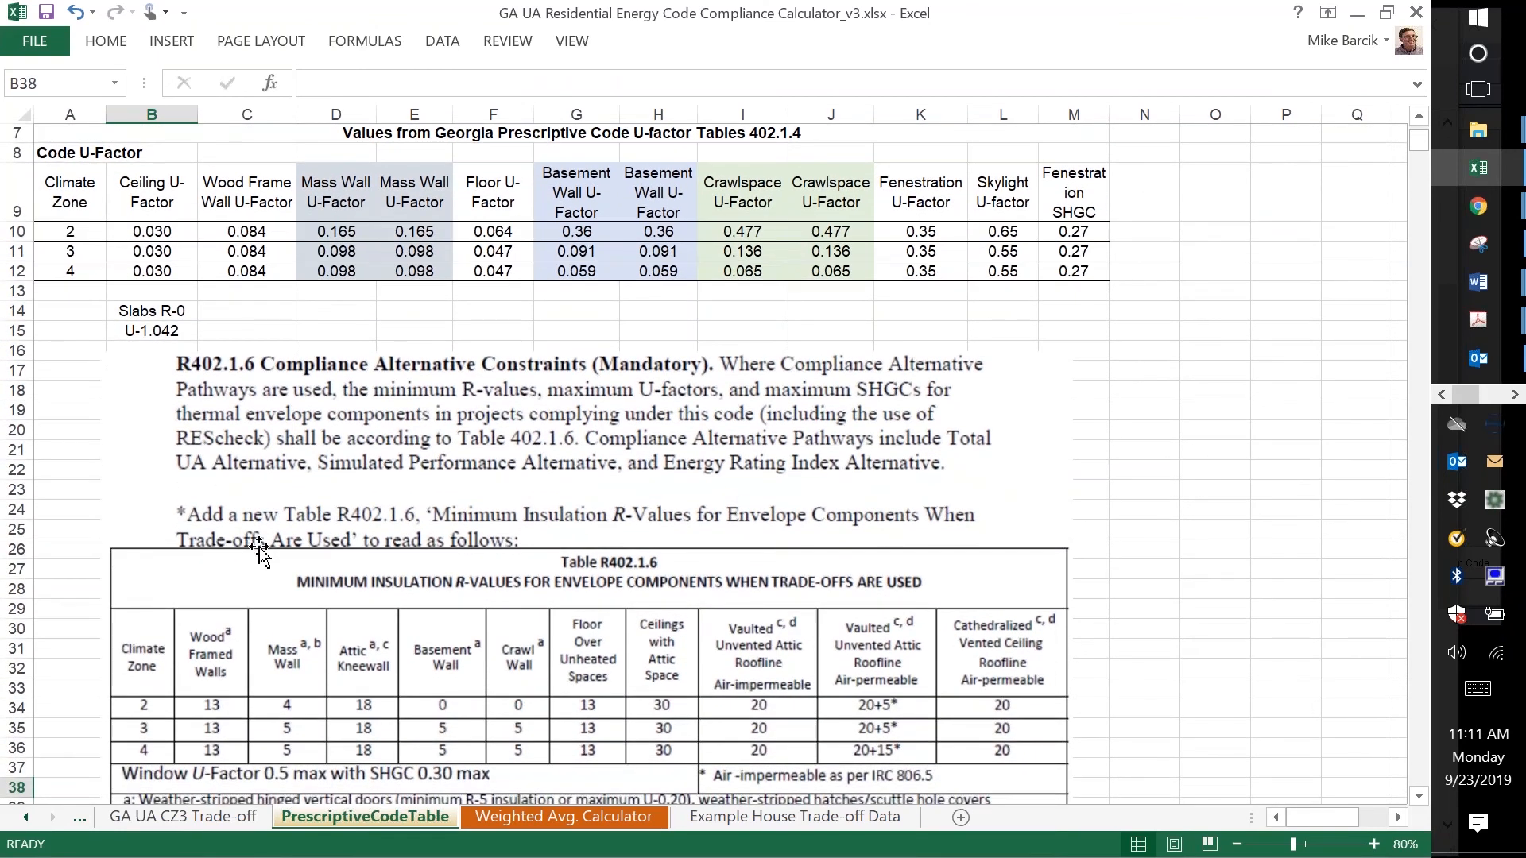
# - On the GA UA CZ3 Trade-off sheet, enter 0.03 as the prescriptive U-factor for the Flat ceiling and both Cathedral ceilings
pyautogui.click(240, 817)
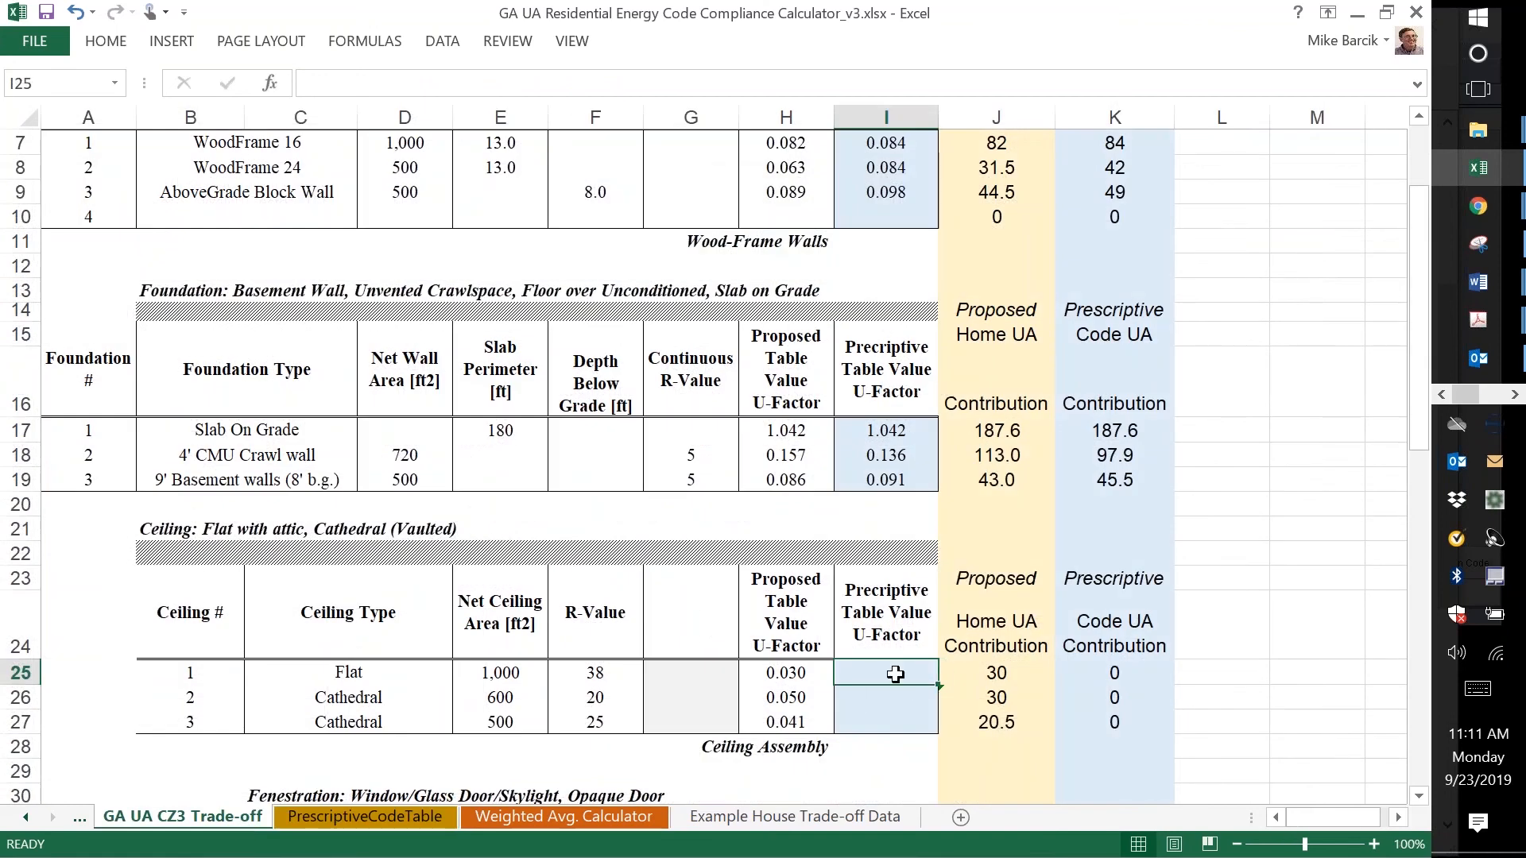
pyautogui.write('.03')
pyautogui.press('Return')
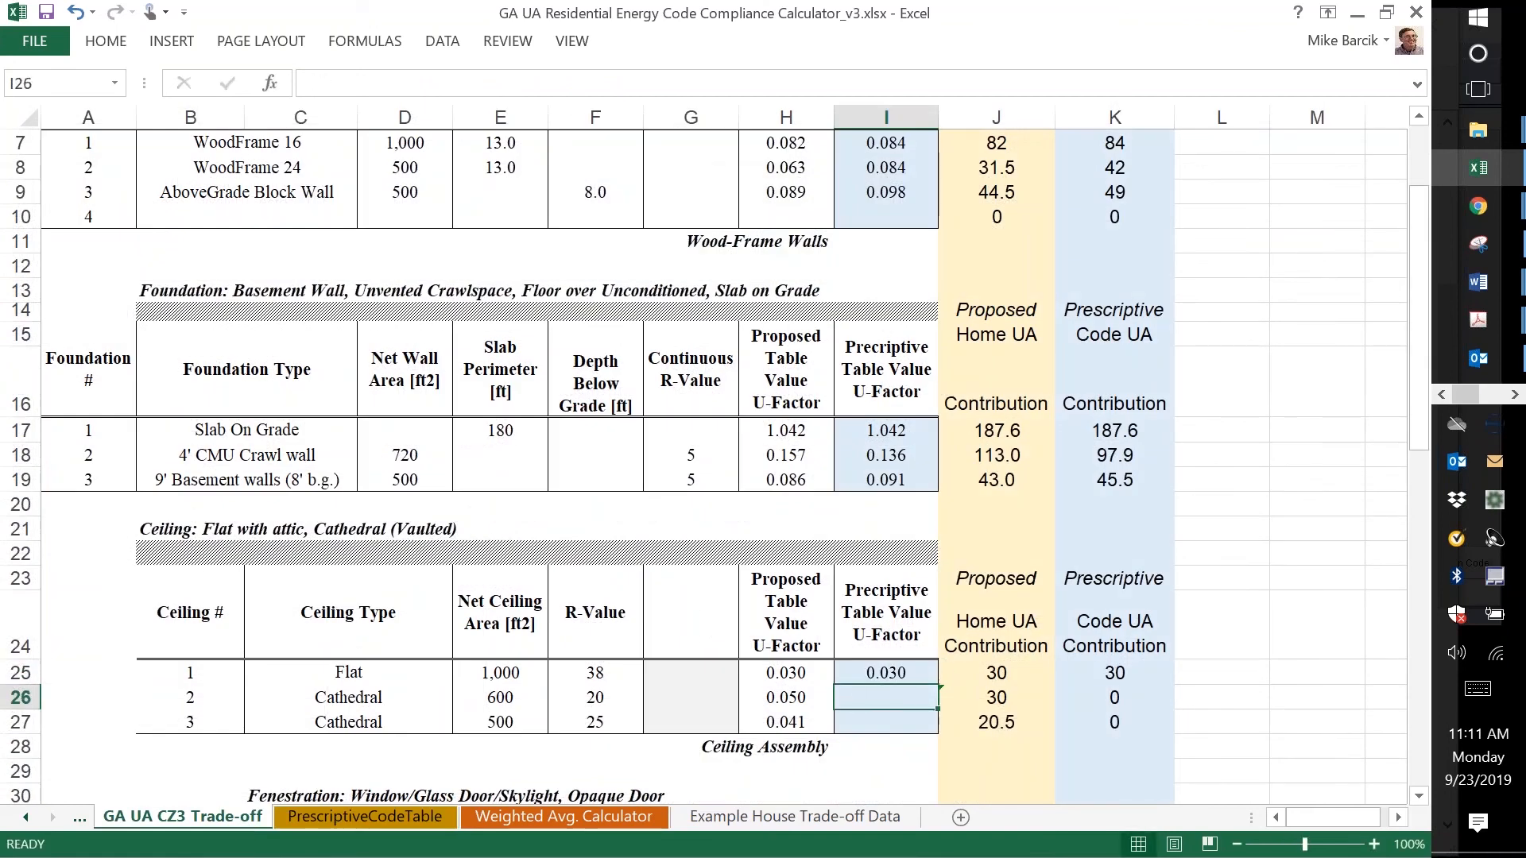
pyautogui.write('.03')
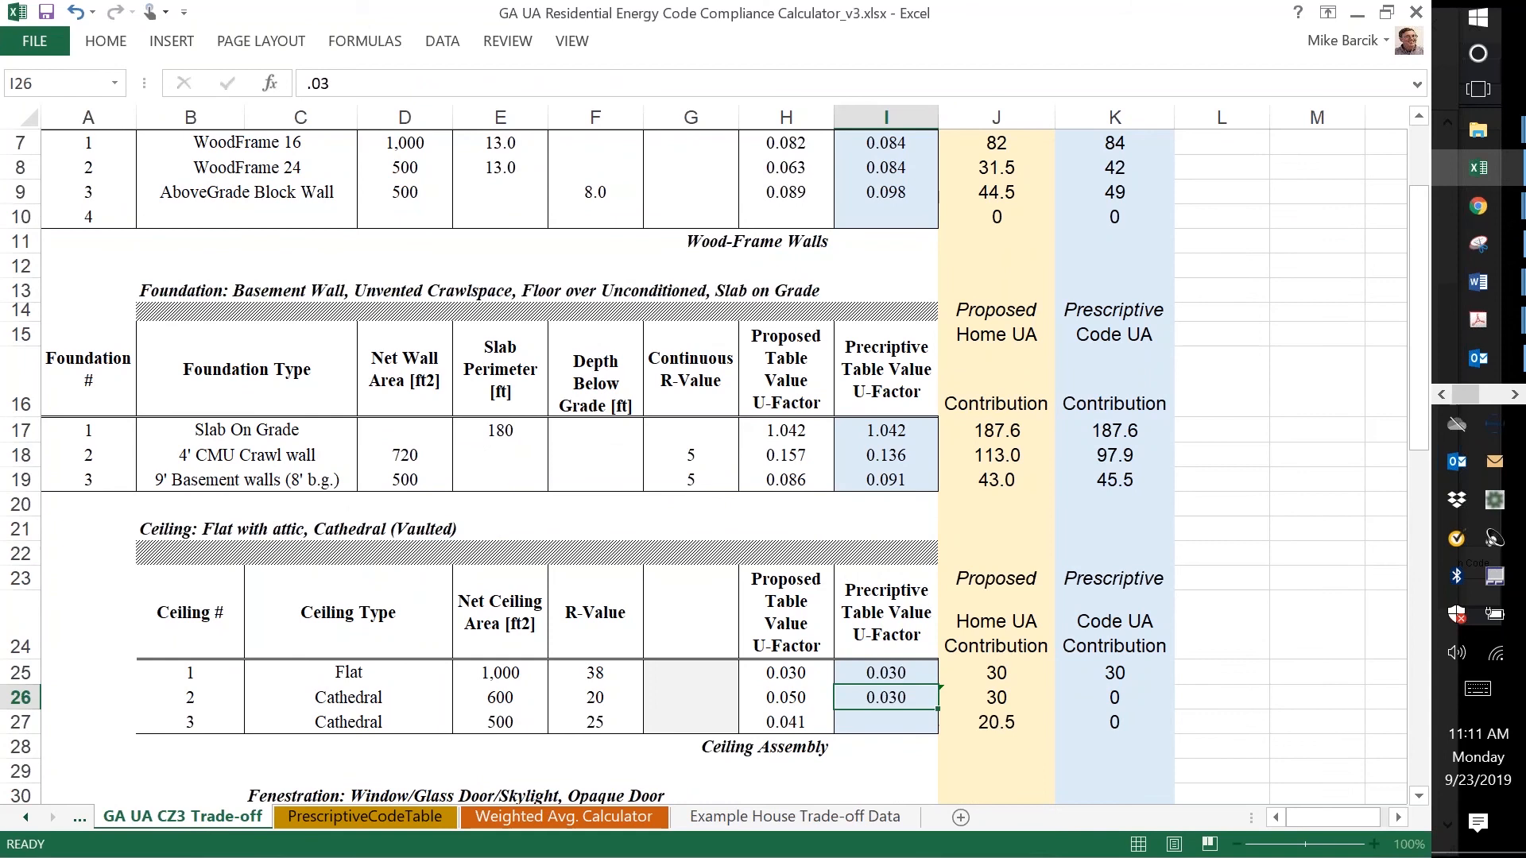
pyautogui.press('Return')
pyautogui.write(',03')
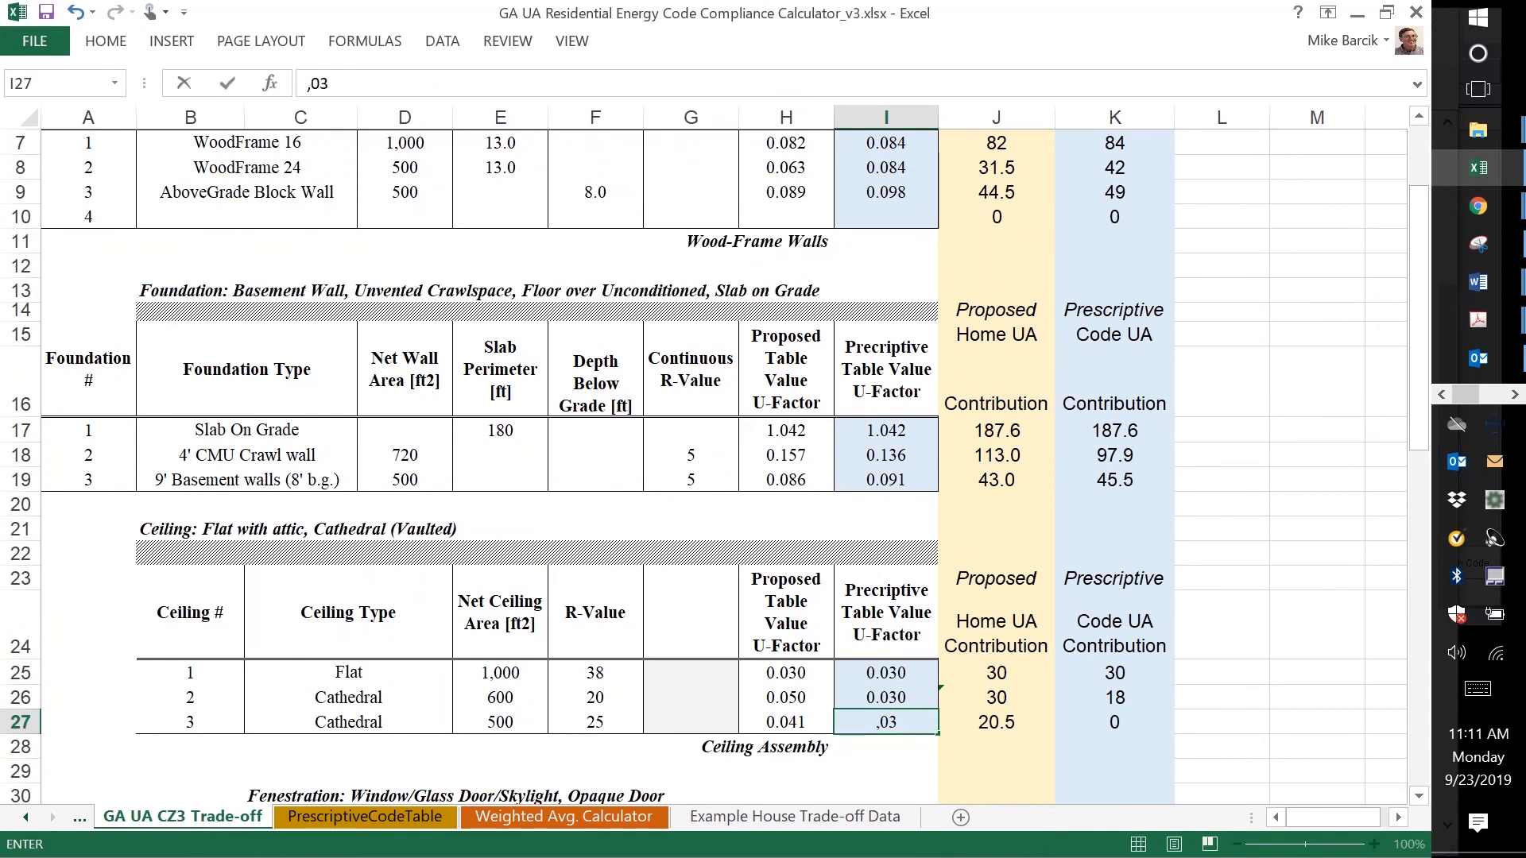
pyautogui.press('Return')
pyautogui.press('Up')
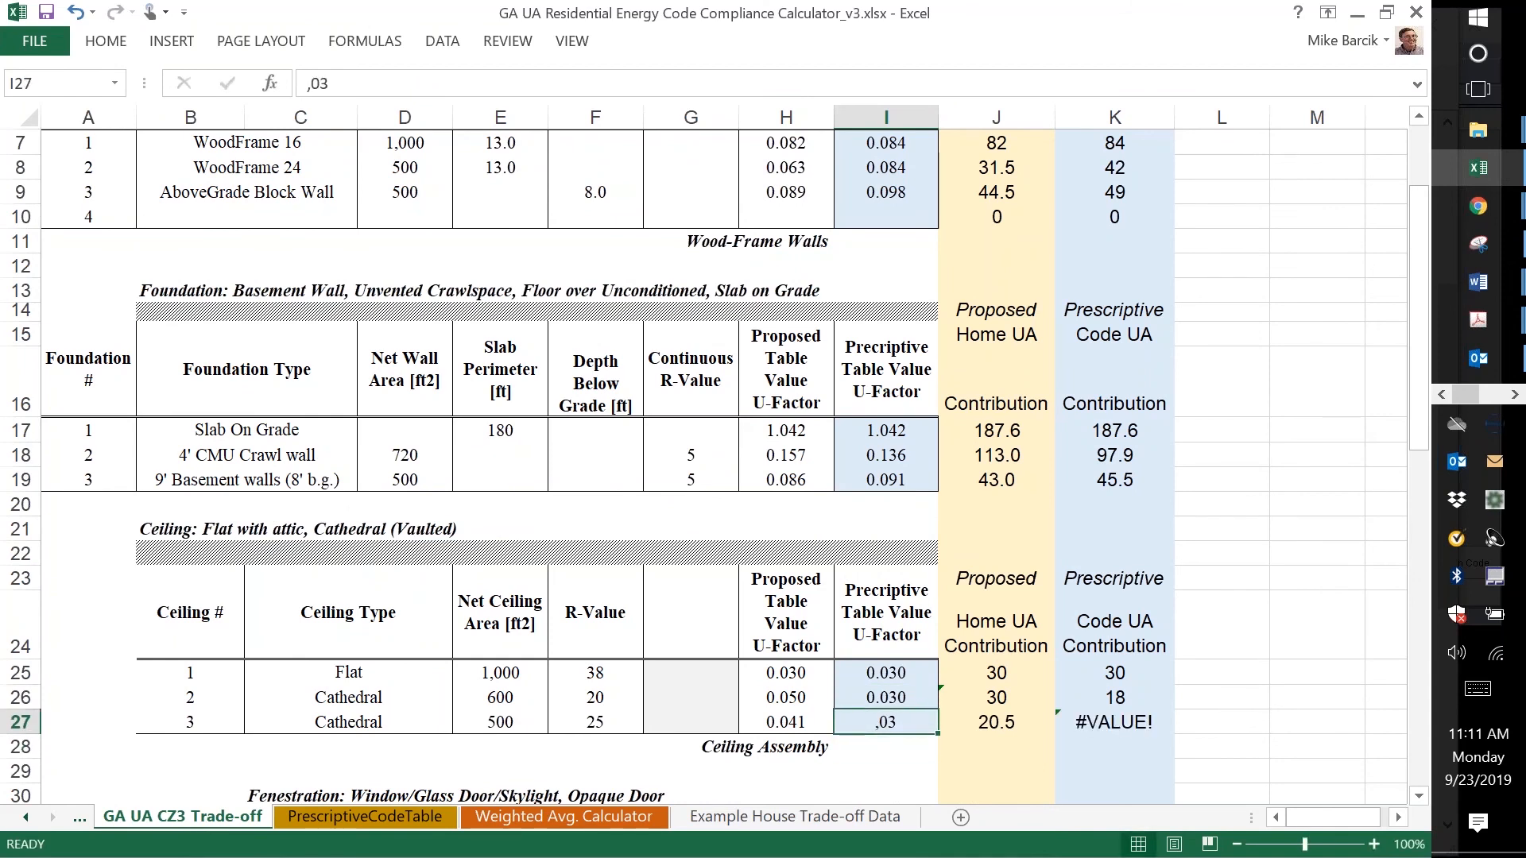
pyautogui.write('.03')
pyautogui.press('Return')
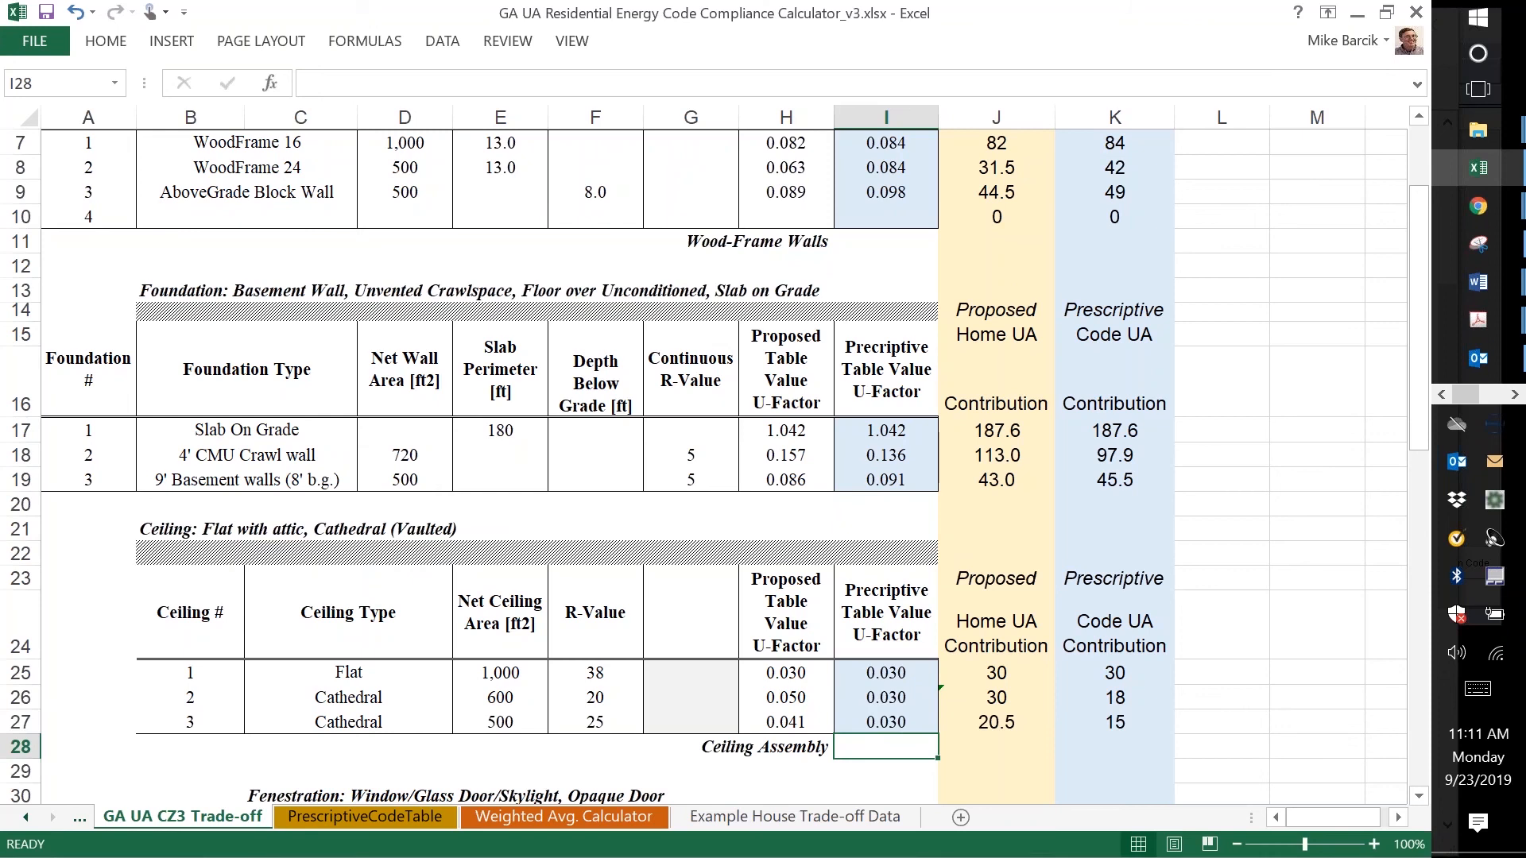
# - Review the wall and foundation UA contributions and compare the house's Total UA with the Max UA
pyautogui.press('Up')
pyautogui.press('Up')
pyautogui.press('Up')
pyautogui.press('Up')
pyautogui.press('Up')
pyautogui.press('Up')
pyautogui.press('Up')
pyautogui.press('Up')
pyautogui.press('Up')
pyautogui.press('Up')
pyautogui.press('Up')
pyautogui.press('Up')
pyautogui.press('Up')
pyautogui.press('Up')
pyautogui.press('Up')
pyautogui.press('Up')
pyautogui.press('Up')
pyautogui.press('Up')
pyautogui.press('Up')
pyautogui.press('Up')
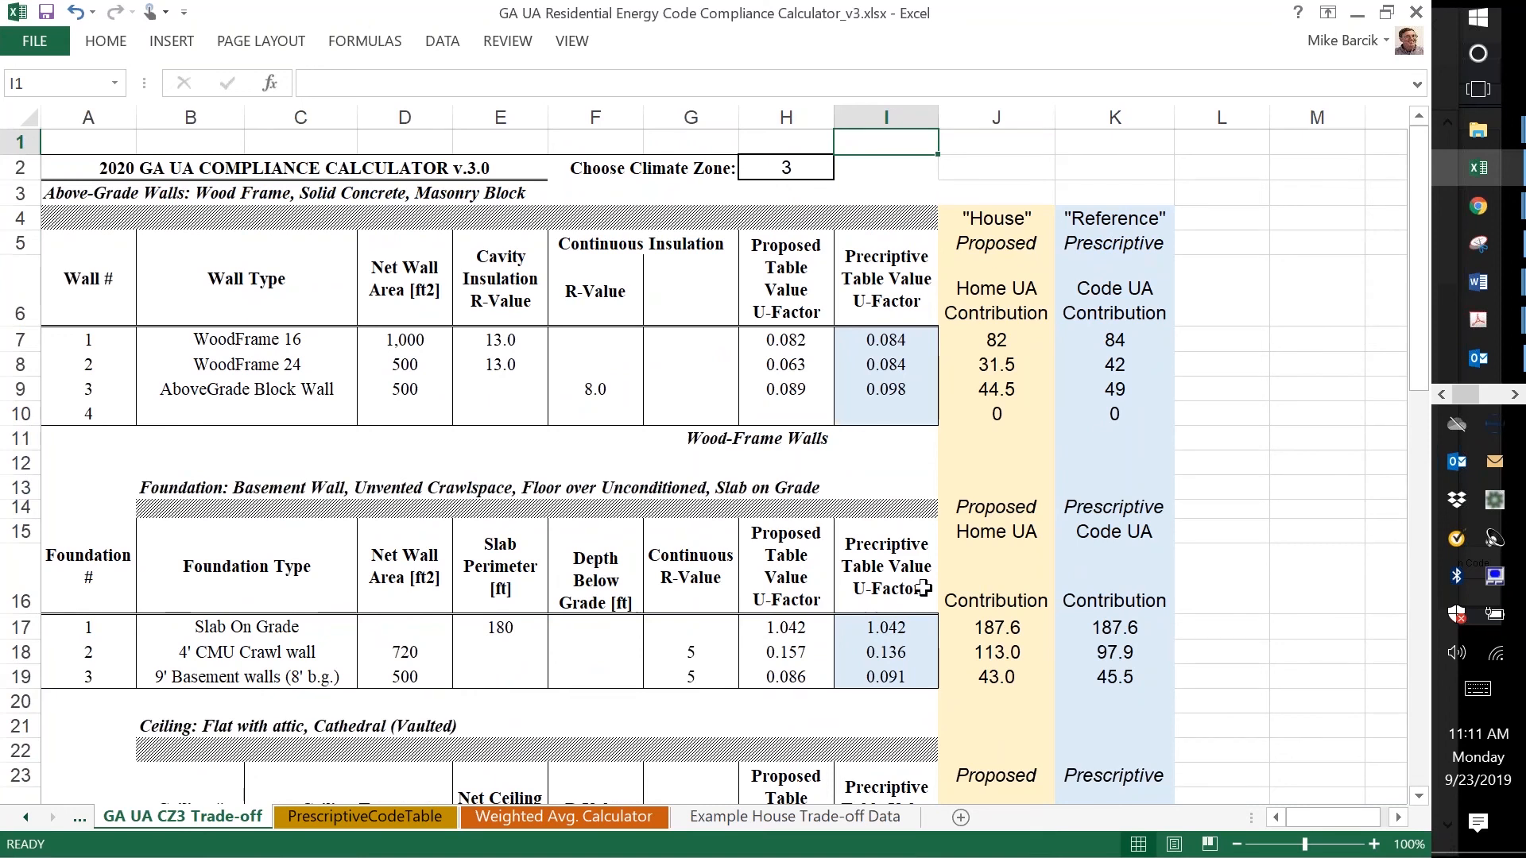
pyautogui.press('pagedown')
pyautogui.press('pagedown')
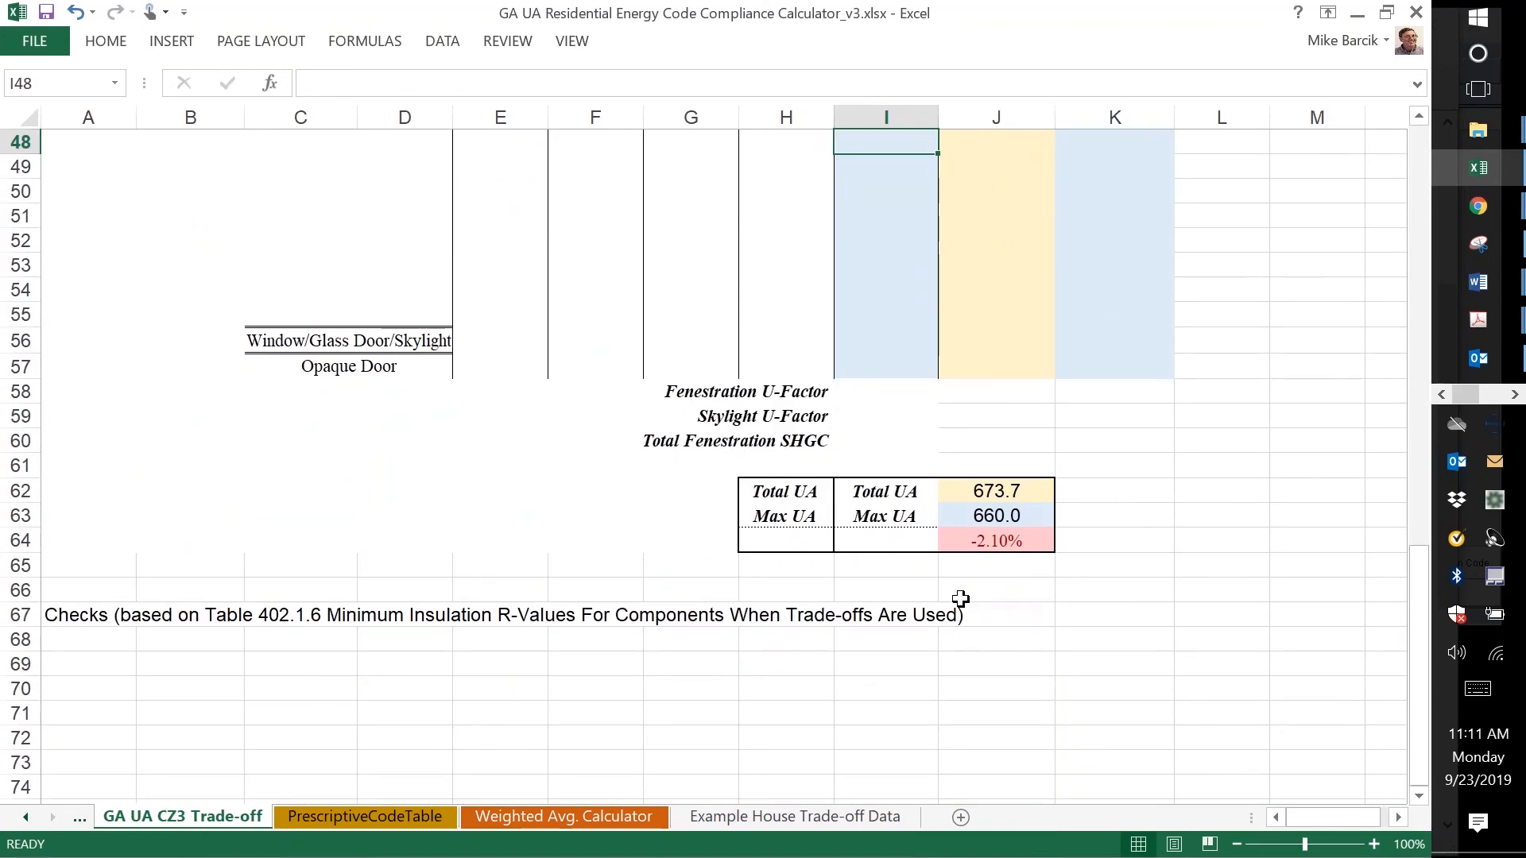
# - Compare the proposed and prescriptive U-factors and UA contributions across the ceiling, foundation and above-grade wall tables
pyautogui.press('pageup')
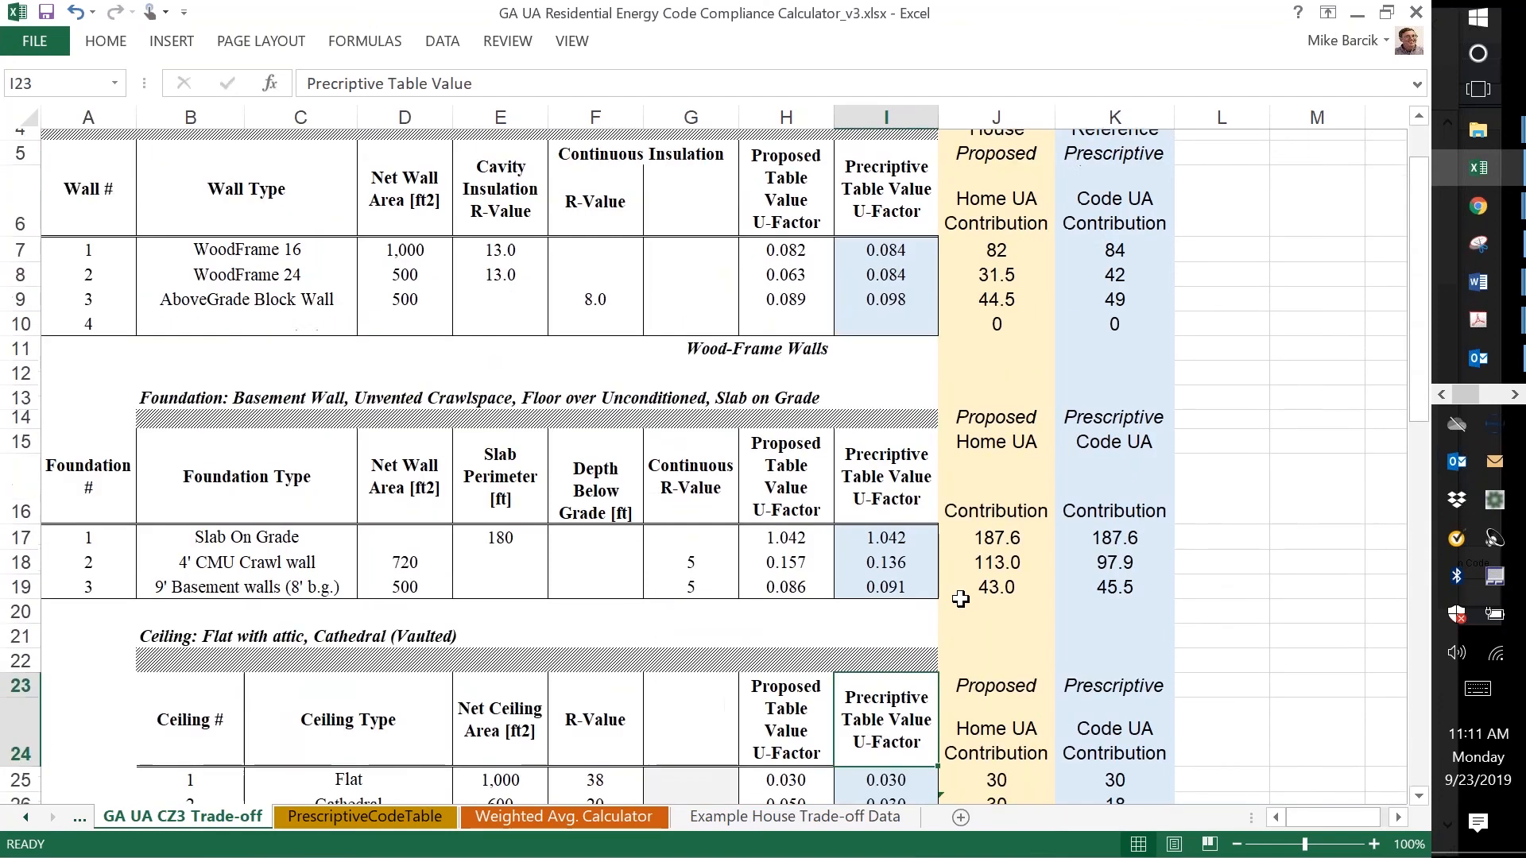
pyautogui.press('Down')
pyautogui.press('Down')
pyautogui.press('Down')
pyautogui.press('Down')
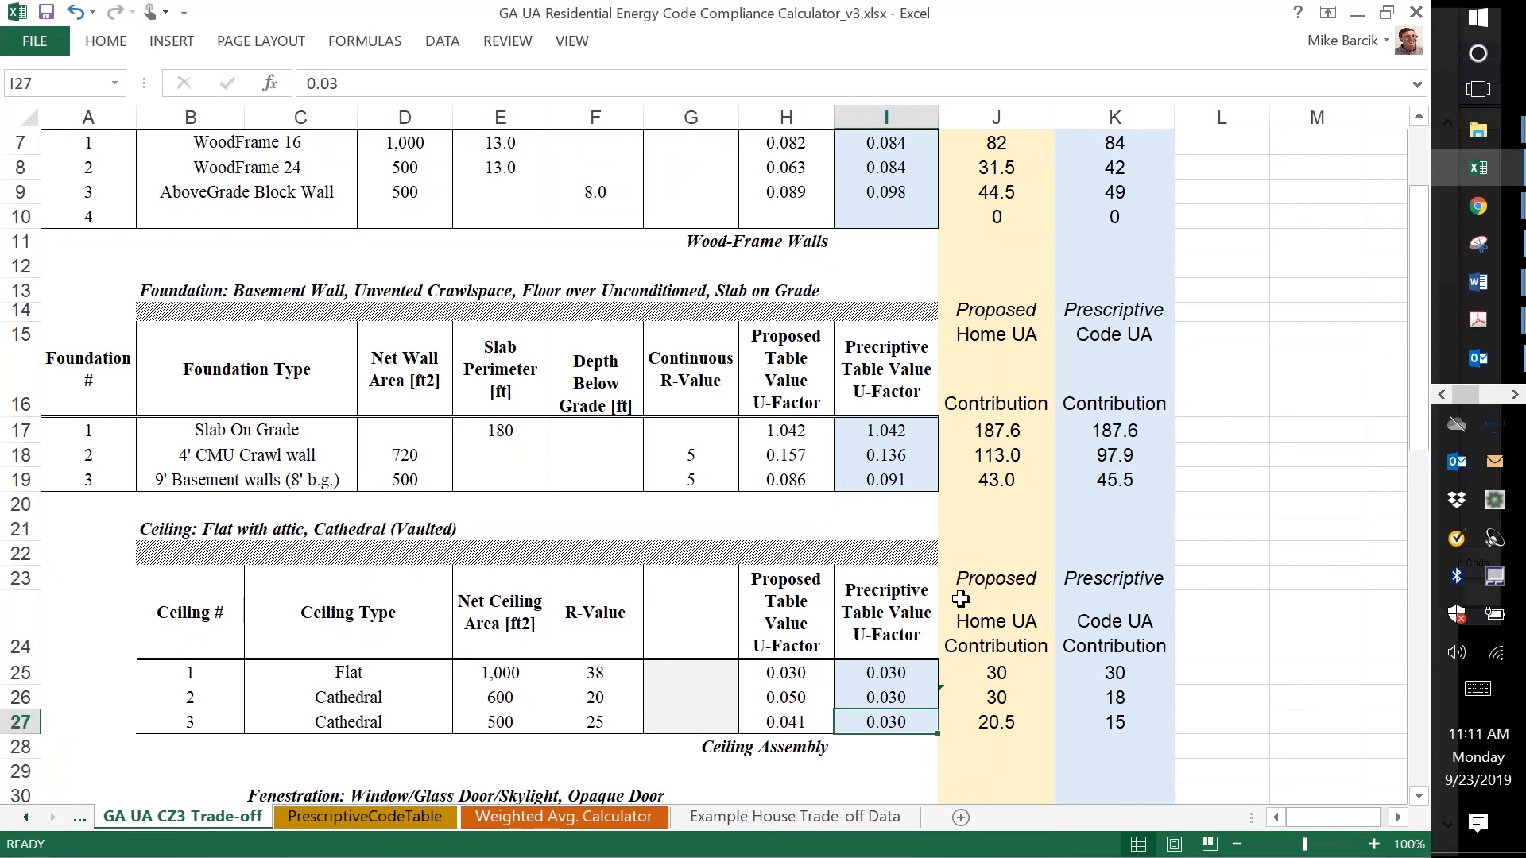
pyautogui.press('Up')
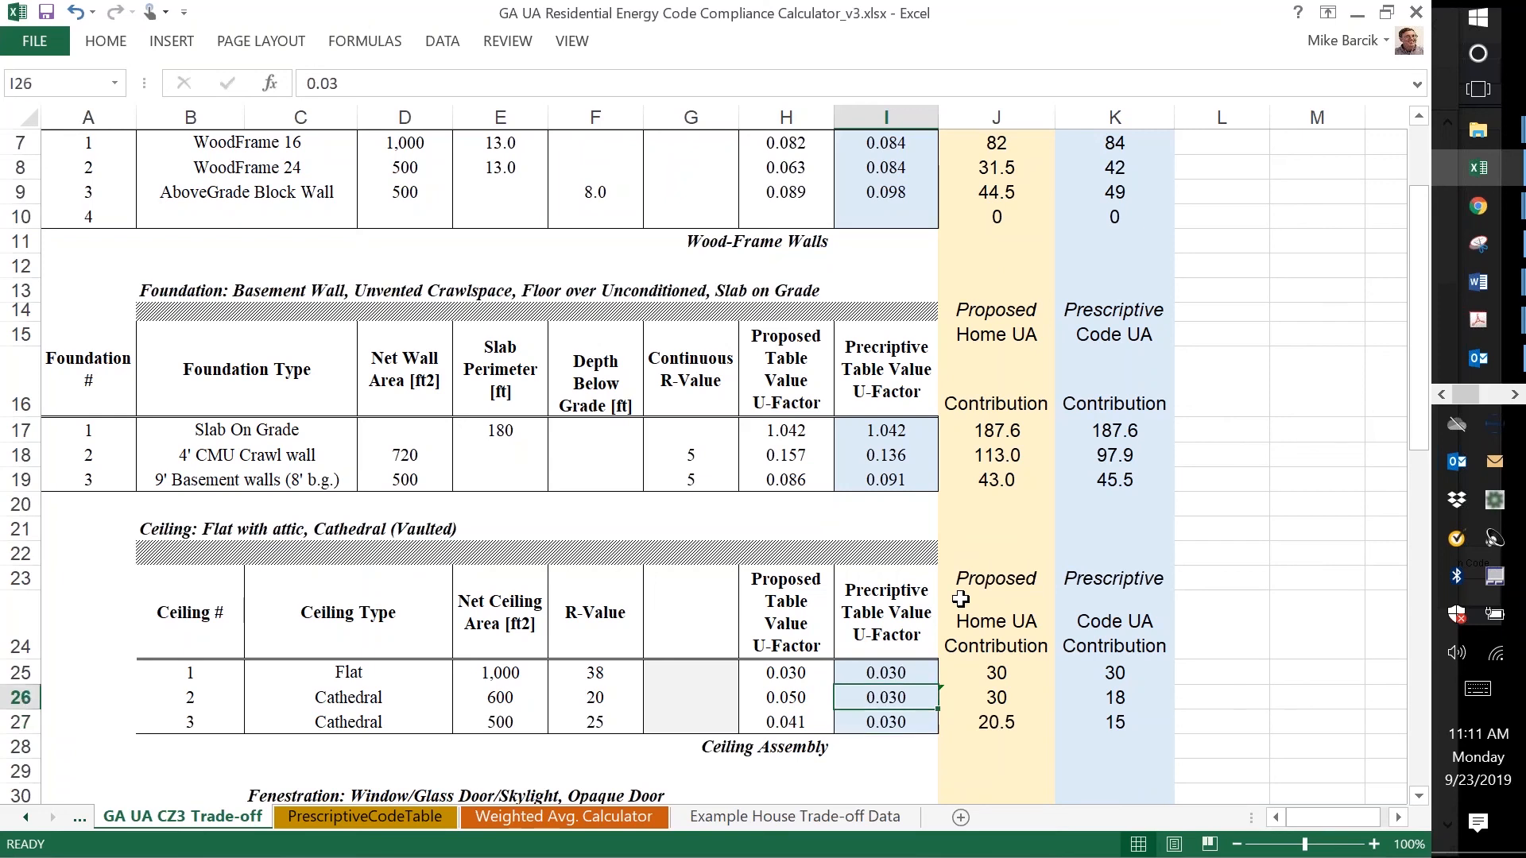
pyautogui.press('Up')
pyautogui.press('Up')
pyautogui.press('Up')
pyautogui.press('Up')
pyautogui.press('Up')
pyautogui.press('Up')
pyautogui.press('Up')
pyautogui.press('Up')
pyautogui.press('Up')
pyautogui.press('Up')
pyautogui.press('Up')
pyautogui.press('Up')
pyautogui.press('Up')
pyautogui.press('Up')
pyautogui.press('Up')
pyautogui.press('Up')
pyautogui.press('Up')
pyautogui.press('Up')
pyautogui.press('Up')
pyautogui.press('Up')
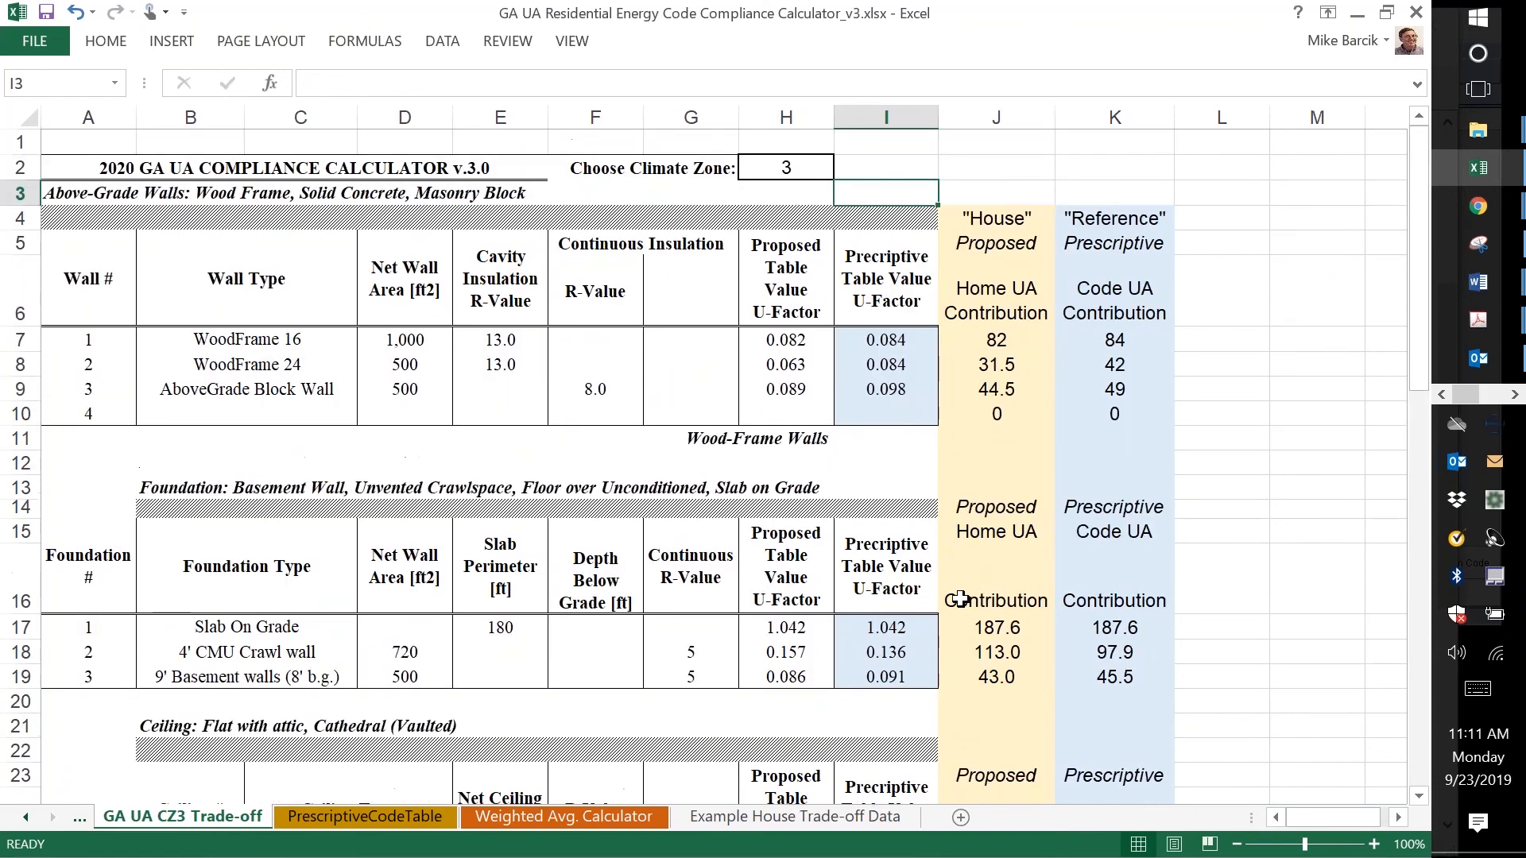
pyautogui.press('Down')
pyautogui.press('Down')
pyautogui.press('Down')
pyautogui.press('Down')
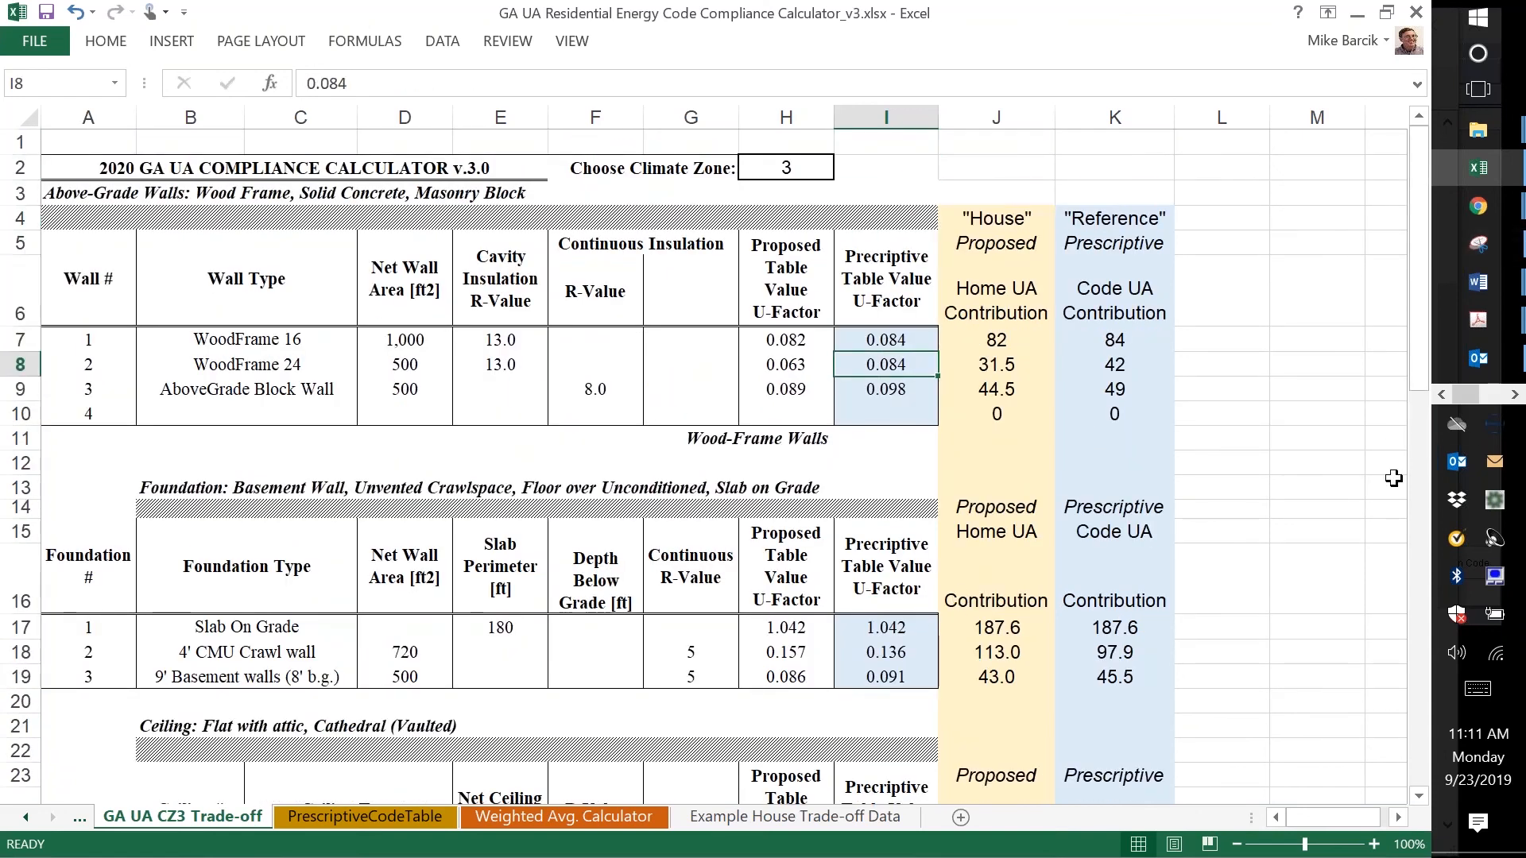
# - Inspect the proposed and prescriptive UA contribution formulas for the slab, crawl wall and basement wall rows
pyautogui.moveTo(1413, 388); pyautogui.dragTo(1412, 483)
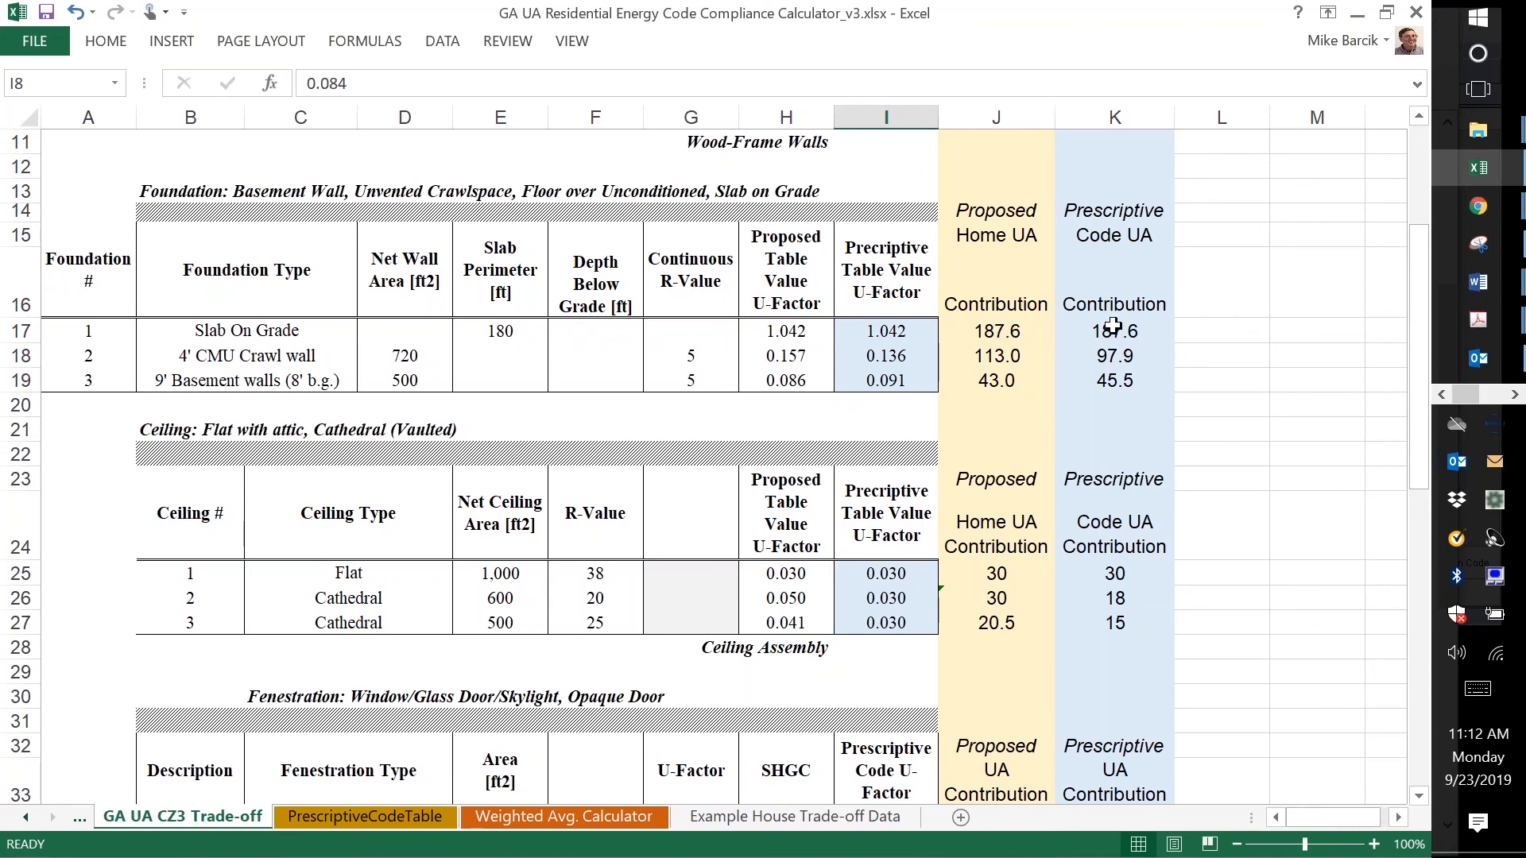
pyautogui.click(993, 334)
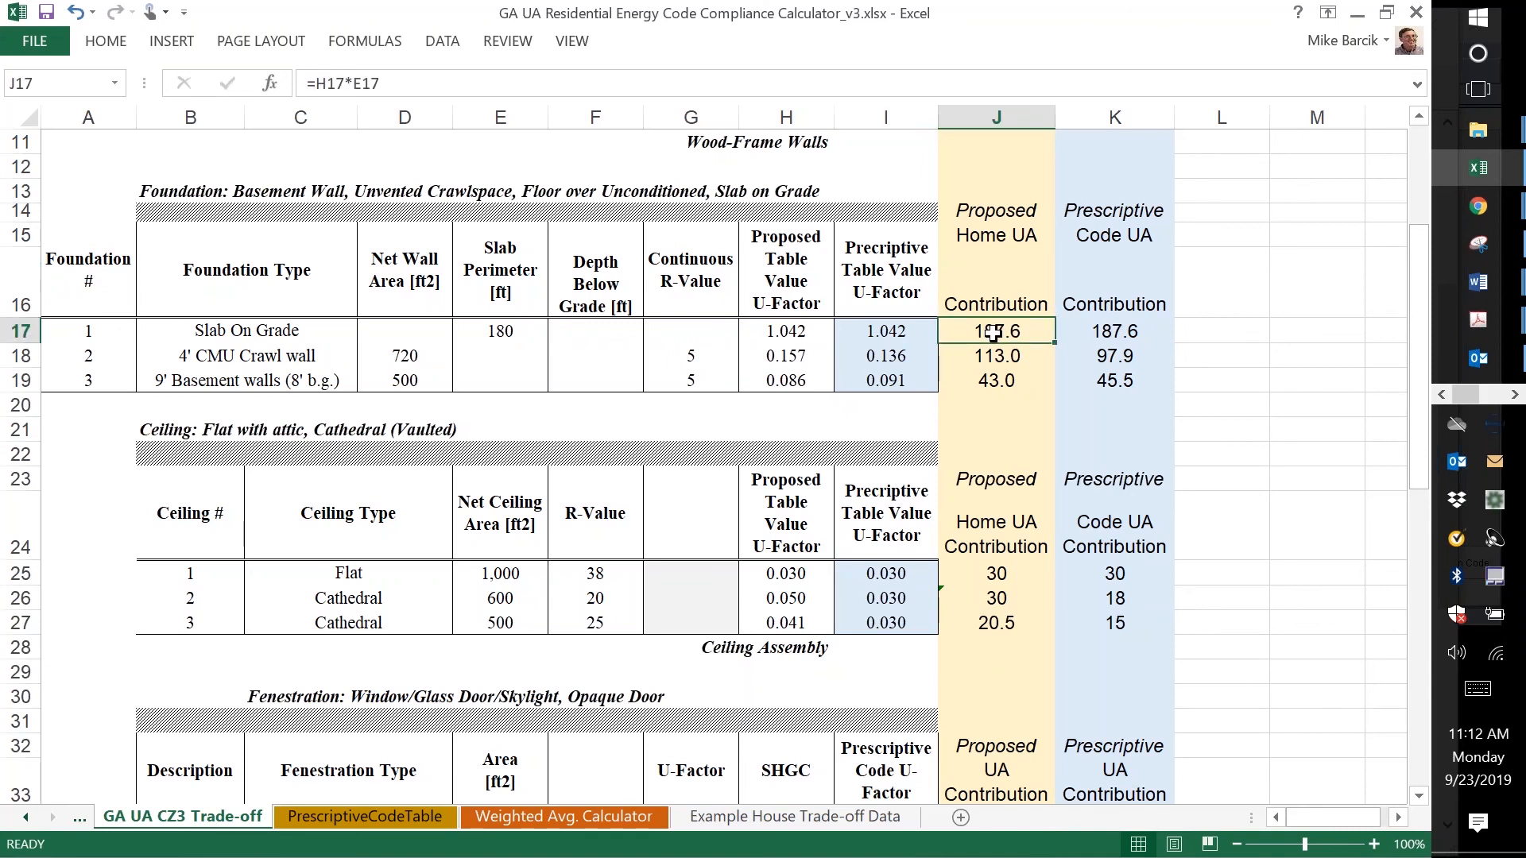
pyautogui.press('Right')
pyautogui.press('Left')
pyautogui.press('Left')
pyautogui.press('Down')
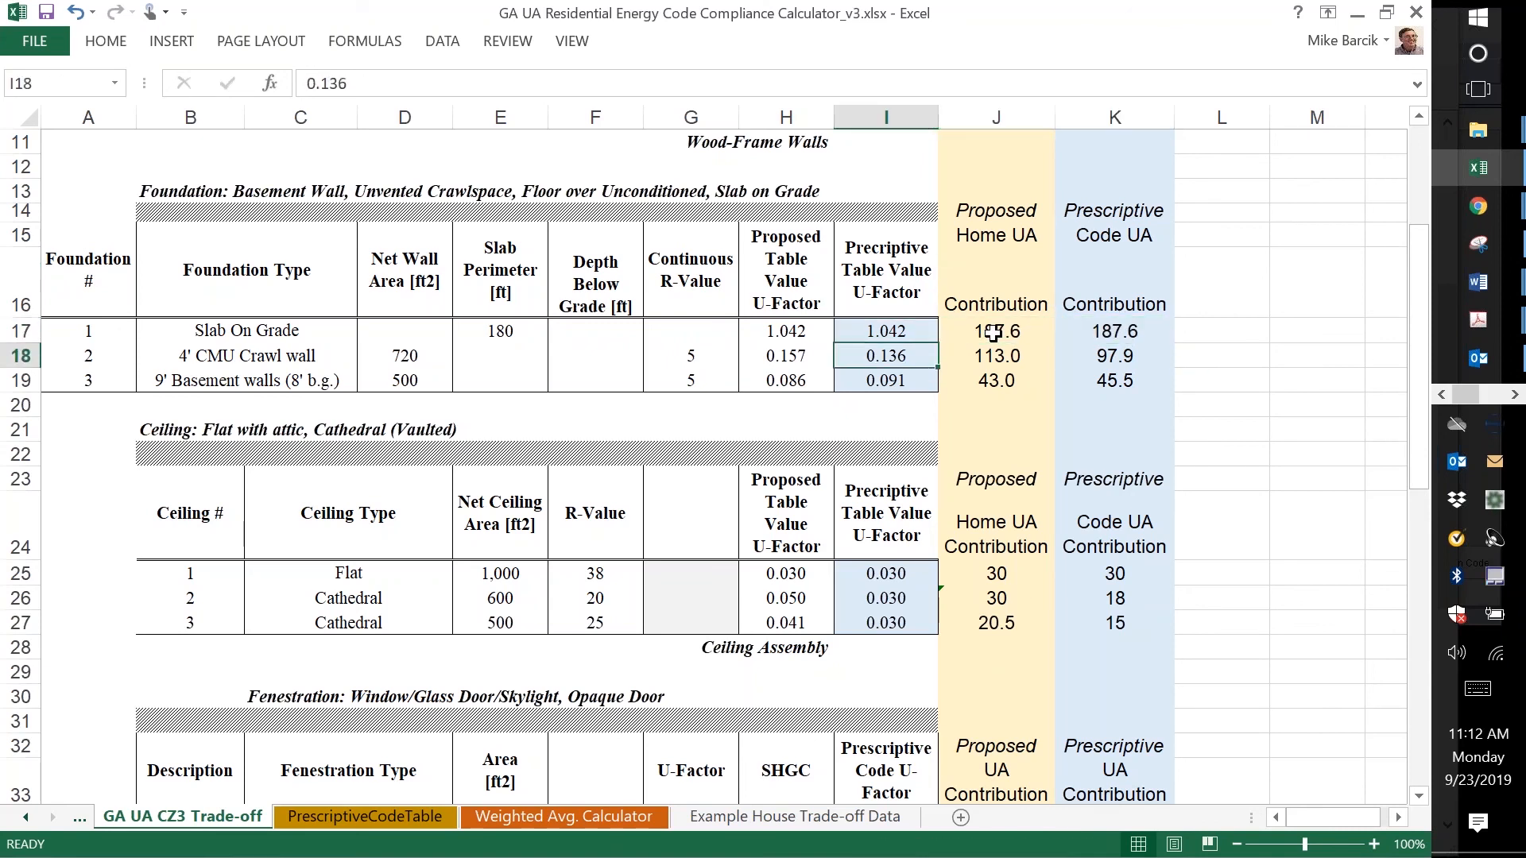
pyautogui.press('Right')
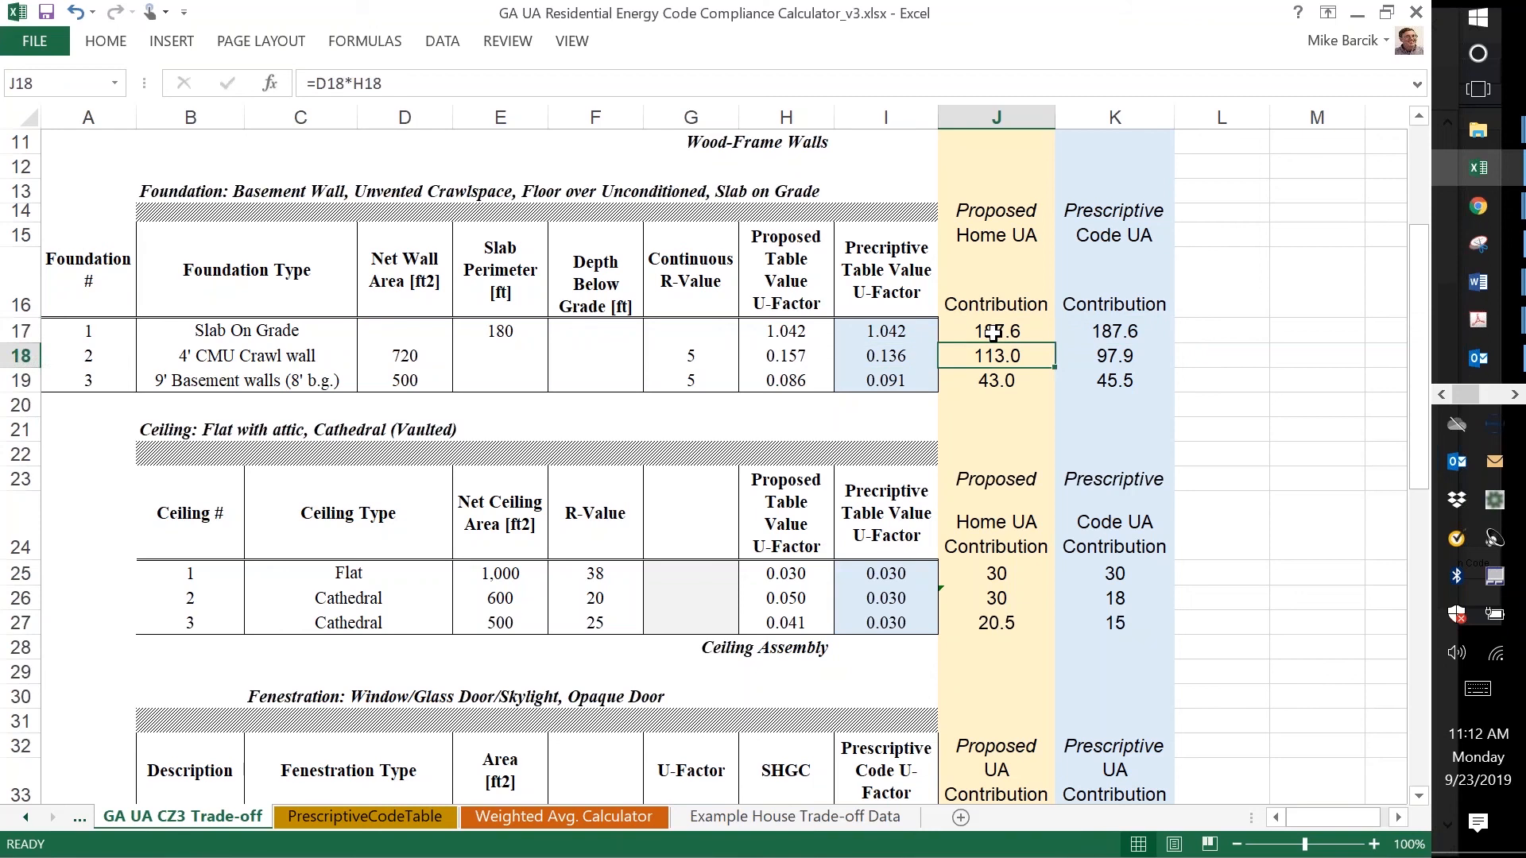
pyautogui.press('Right')
pyautogui.press('Down')
pyautogui.press('Left')
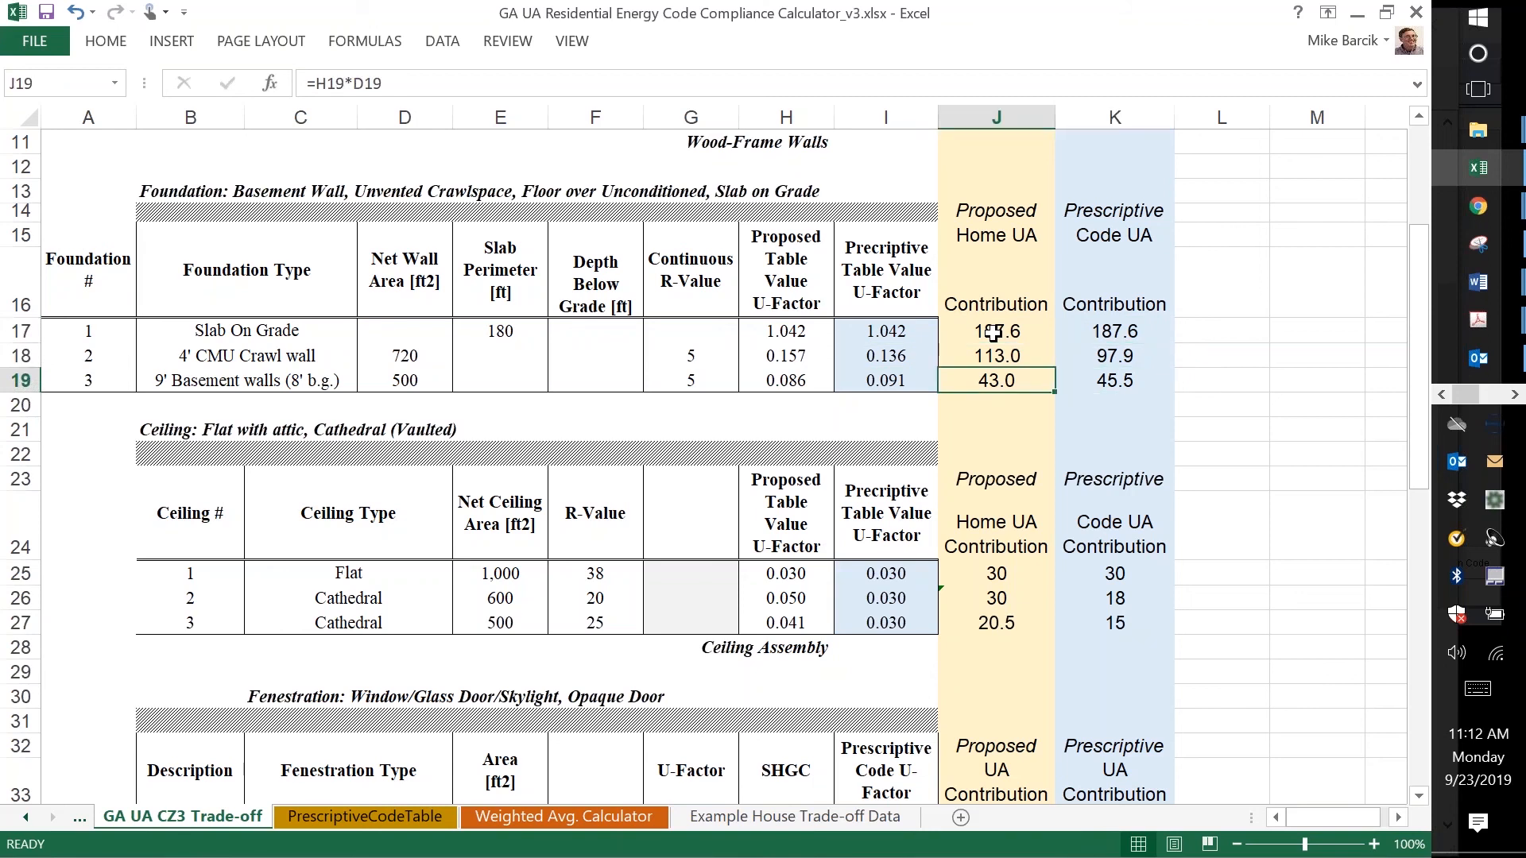
pyautogui.press('Right')
pyautogui.press('Left')
pyautogui.press('Right')
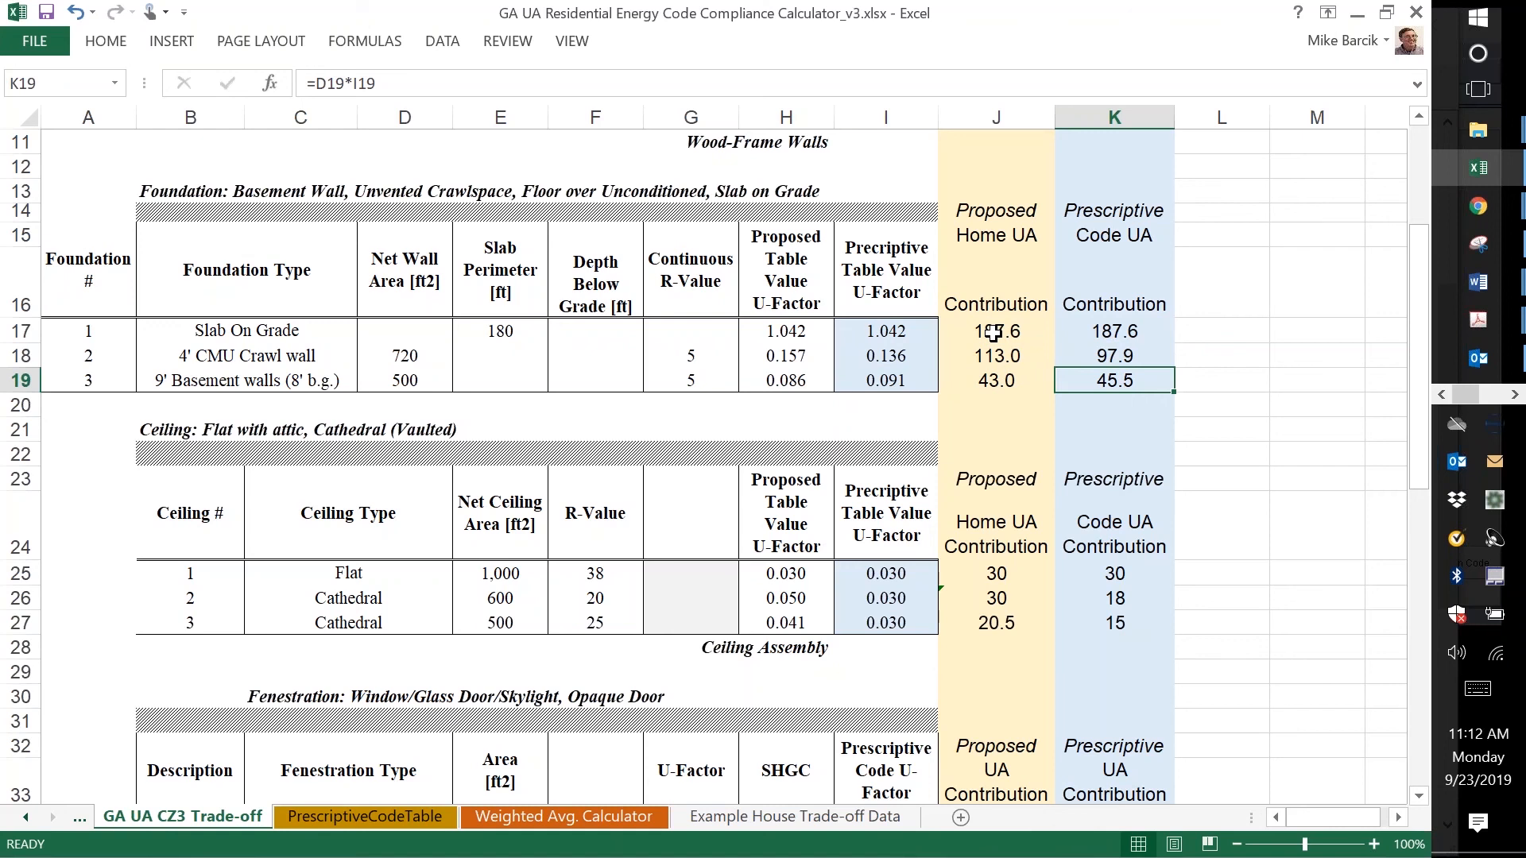
pyautogui.press('Left')
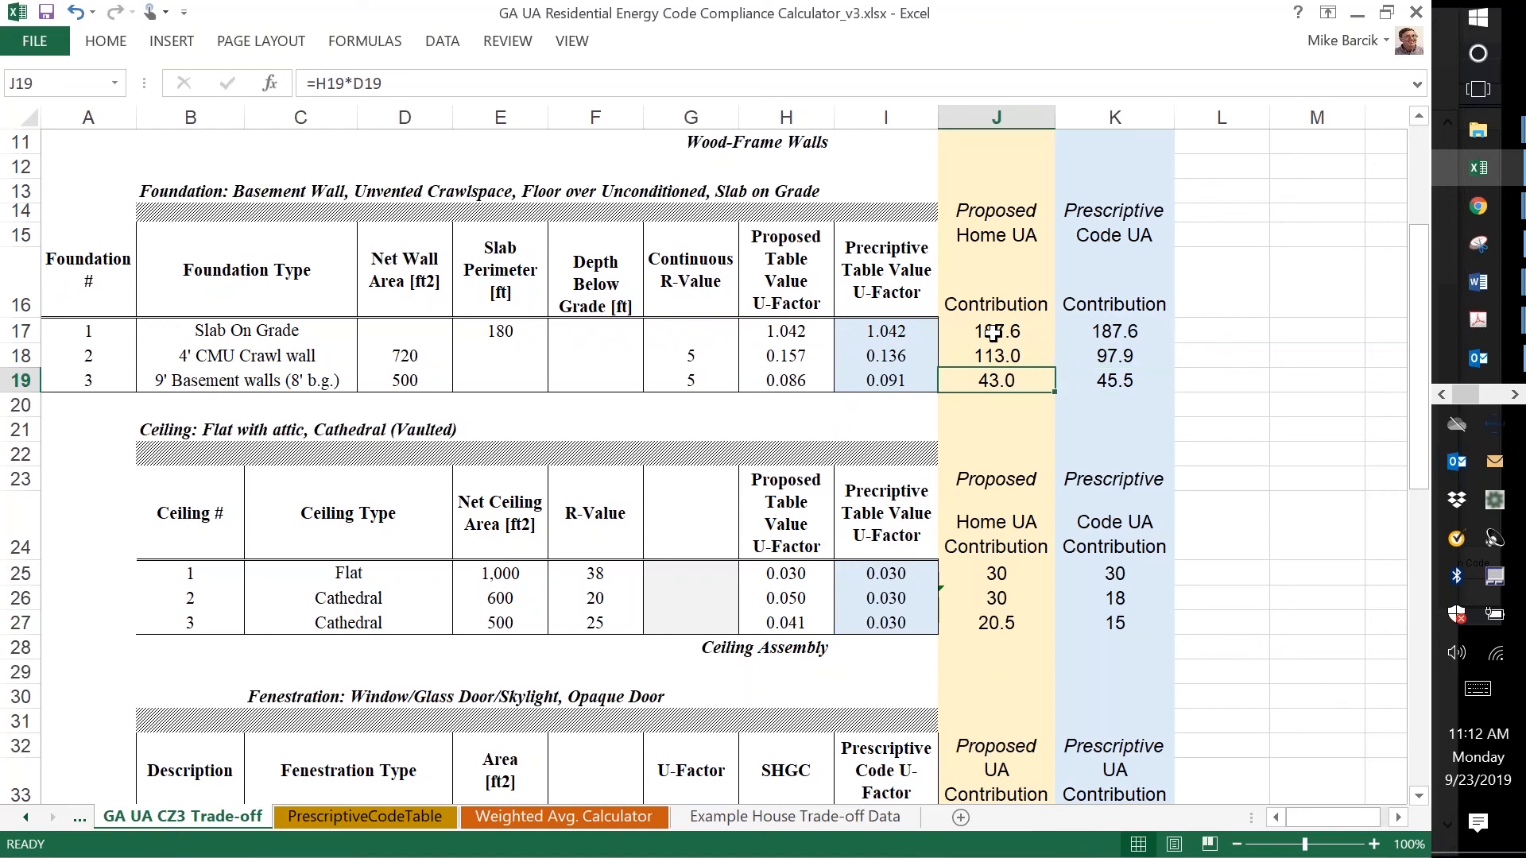
# - Inspect the Total UA and Max UA results and the formula behind the percentage difference beneath them
pyautogui.press('pagedown')
pyautogui.press('pagedown')
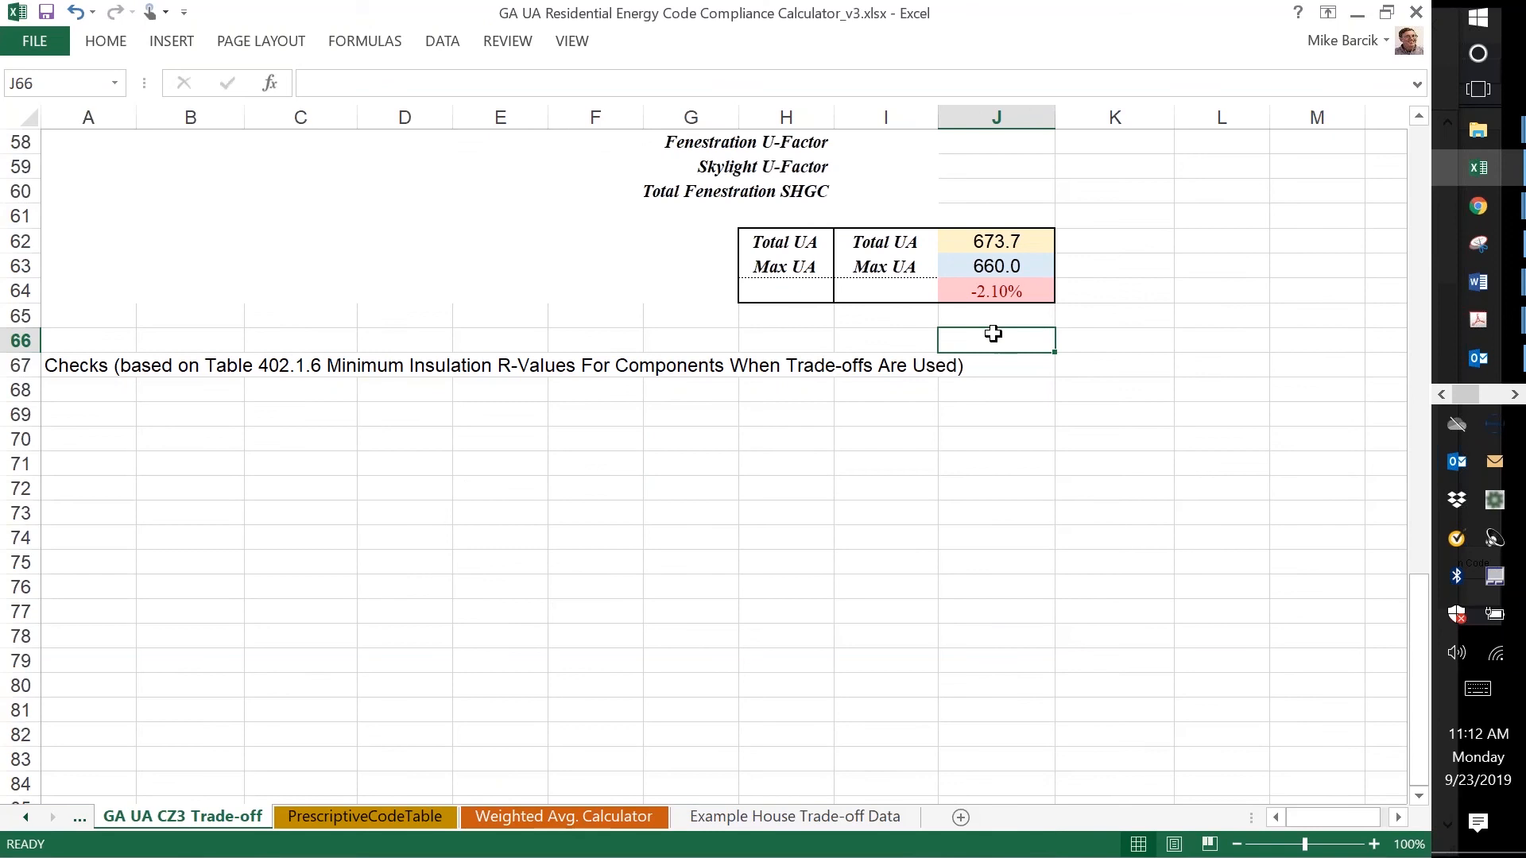
pyautogui.press('Up')
pyautogui.press('Up')
pyautogui.press('Up')
pyautogui.press('Up')
pyautogui.press('Down')
pyautogui.press('Down')
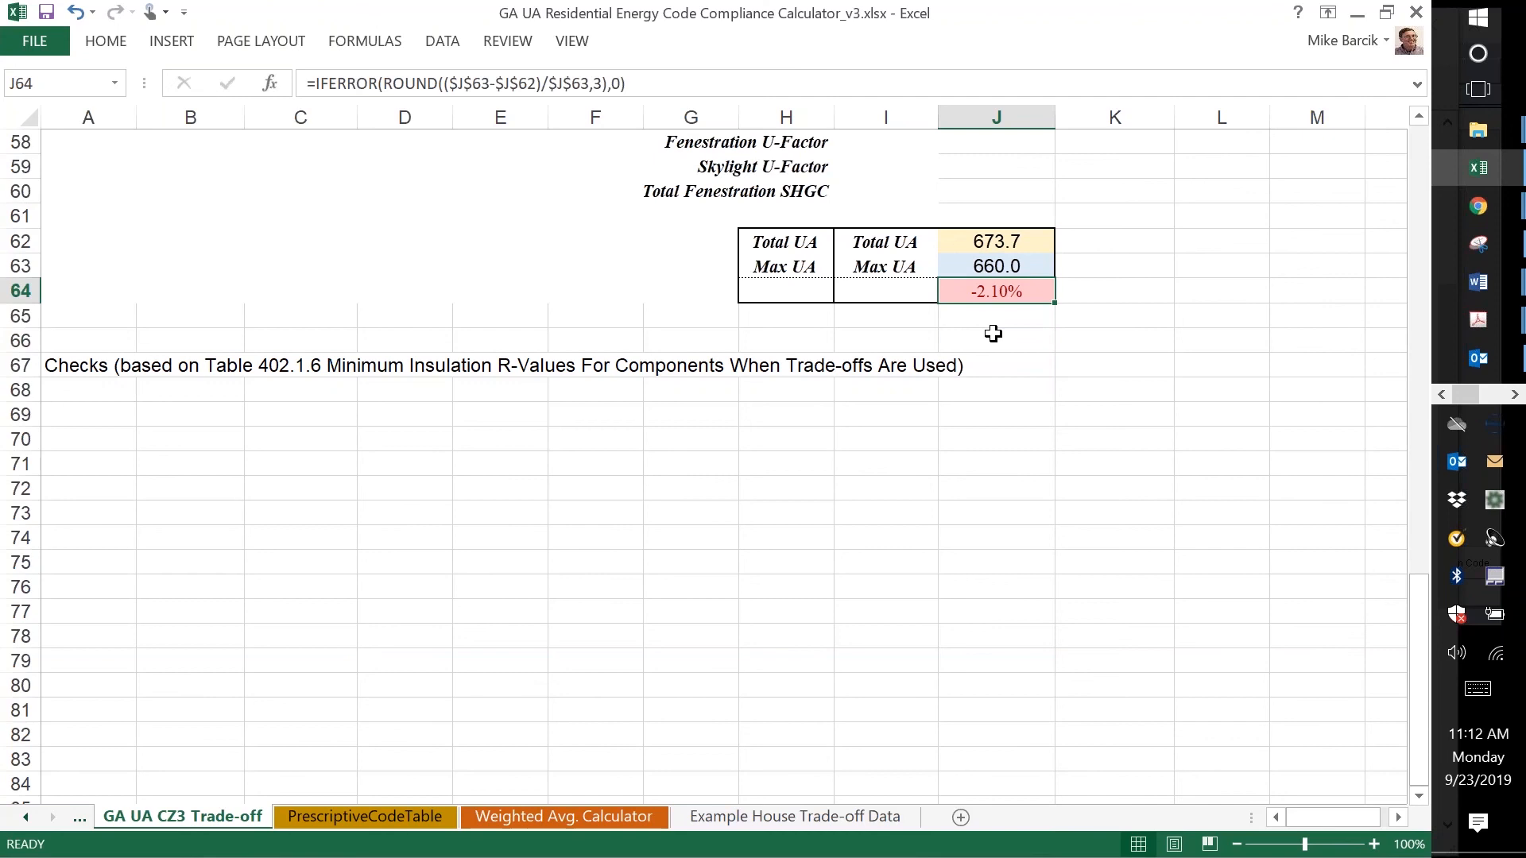
# - Examine the Checks section for Table 402.1.6 minimum insulation R-values below the UA totals
pyautogui.press('Down')
pyautogui.press('Down')
pyautogui.press('Down')
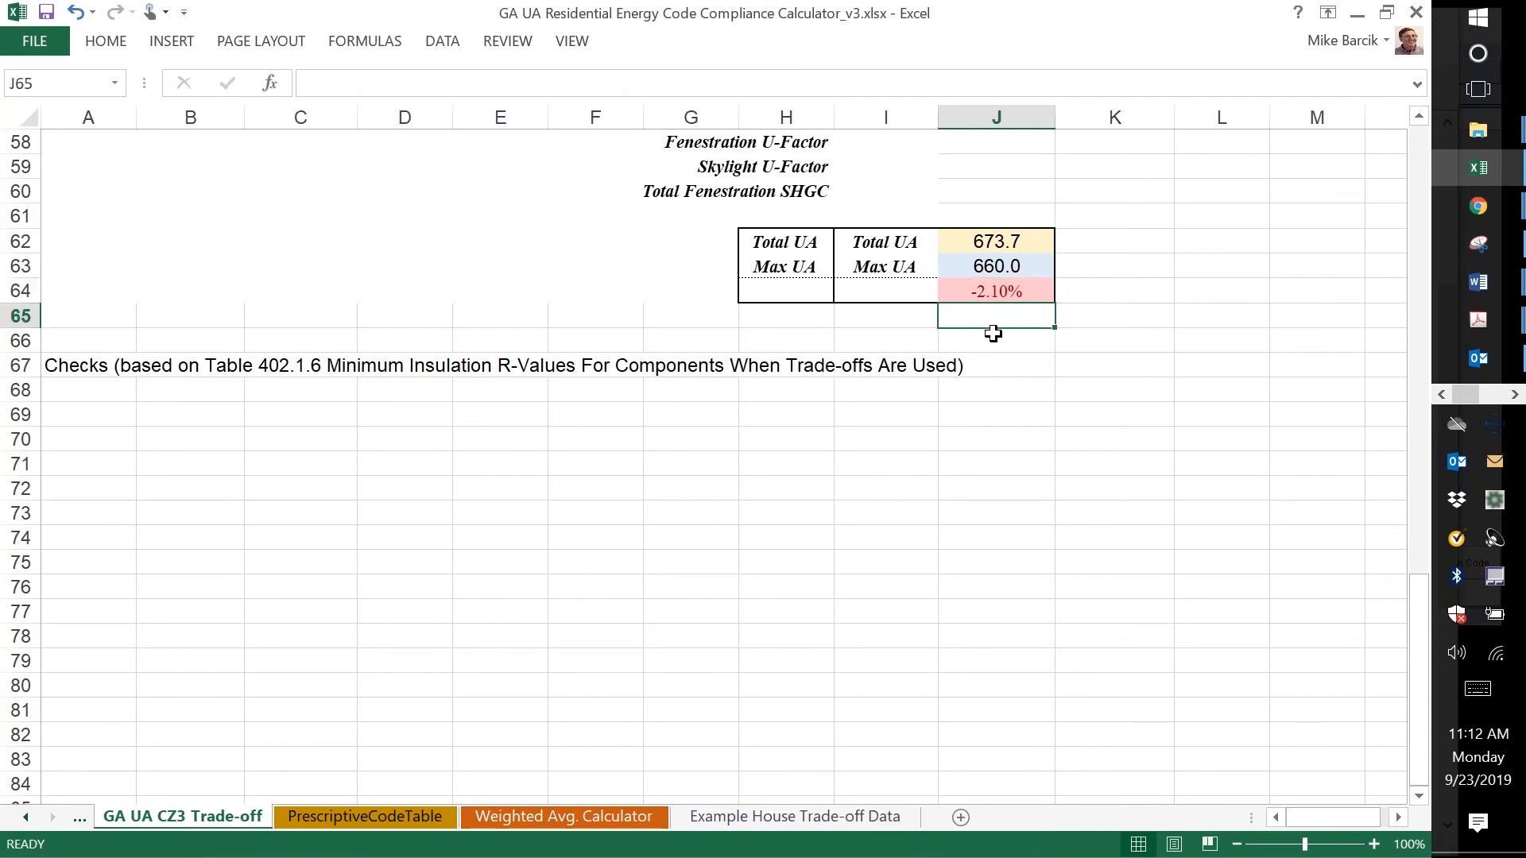
pyautogui.press('Left')
pyautogui.press('Left')
pyautogui.press('Left')
pyautogui.press('Left')
pyautogui.press('Left')
pyautogui.press('Left')
pyautogui.press('Left')
pyautogui.press('Left')
pyautogui.press('Left')
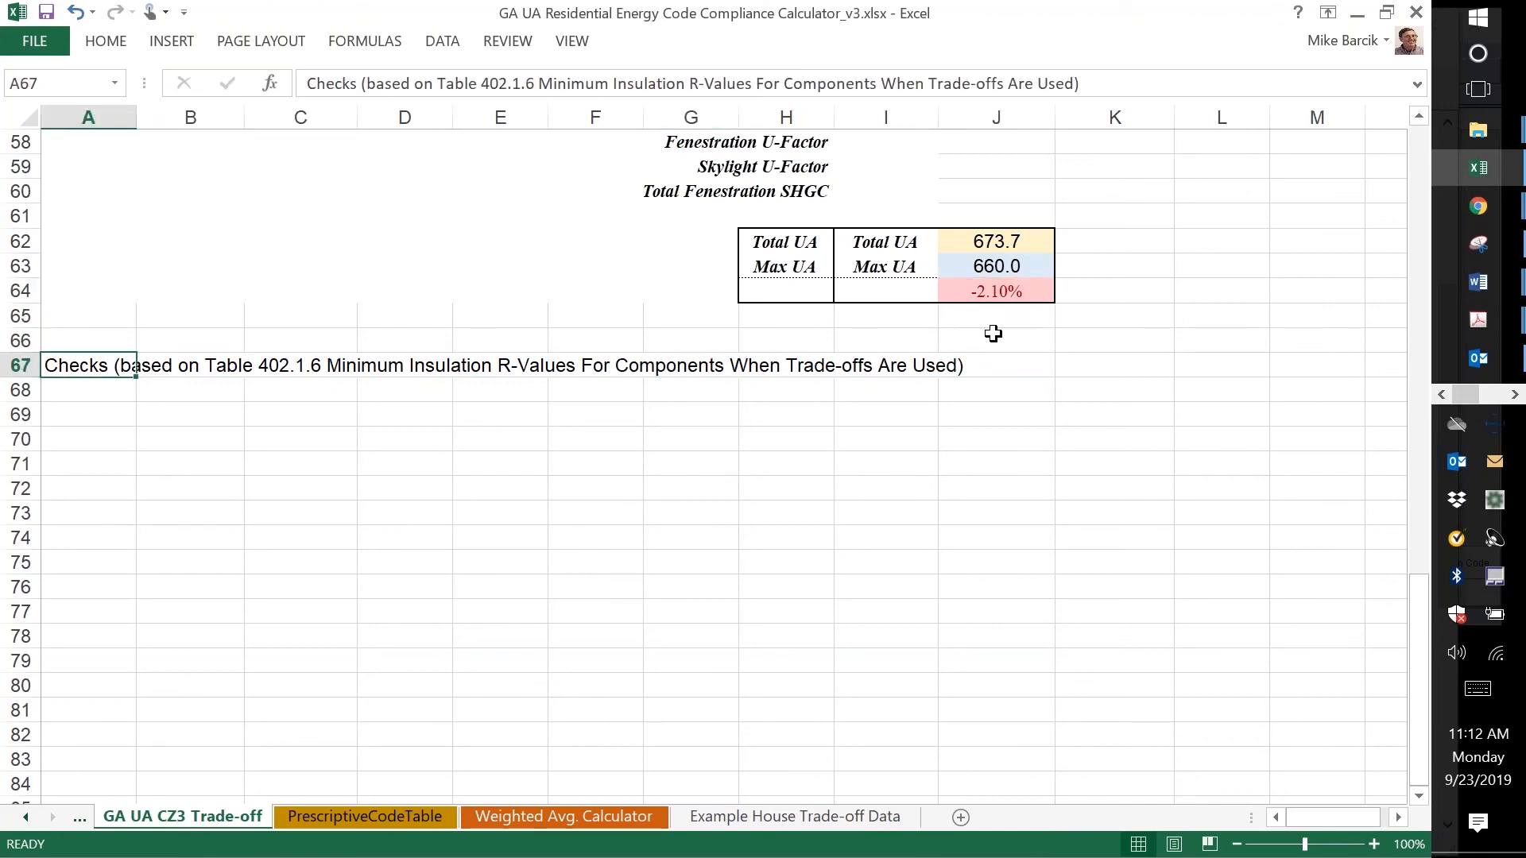
pyautogui.press('Right')
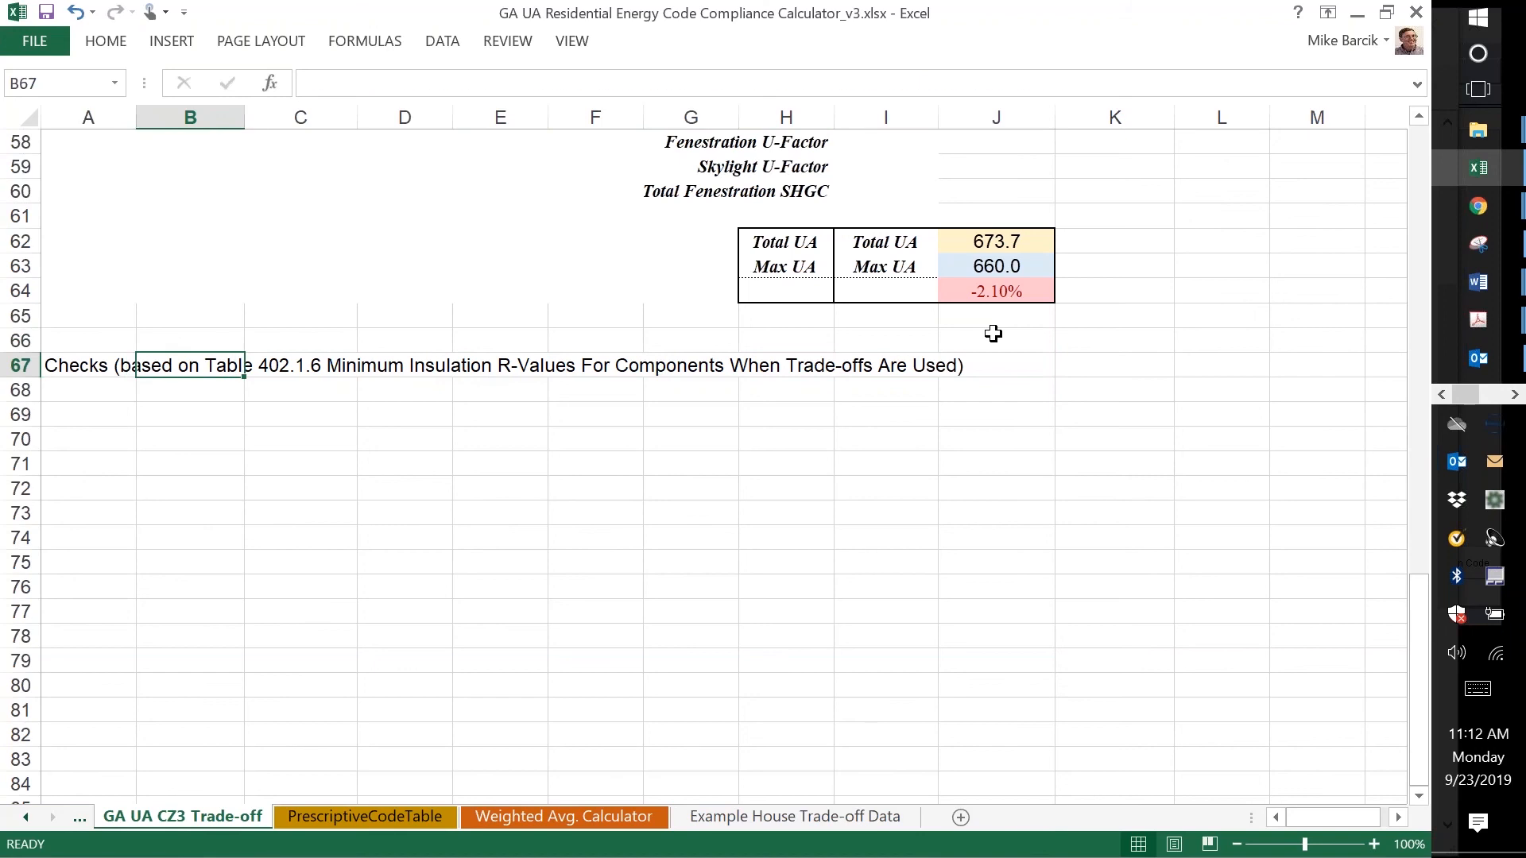
pyautogui.press('Up')
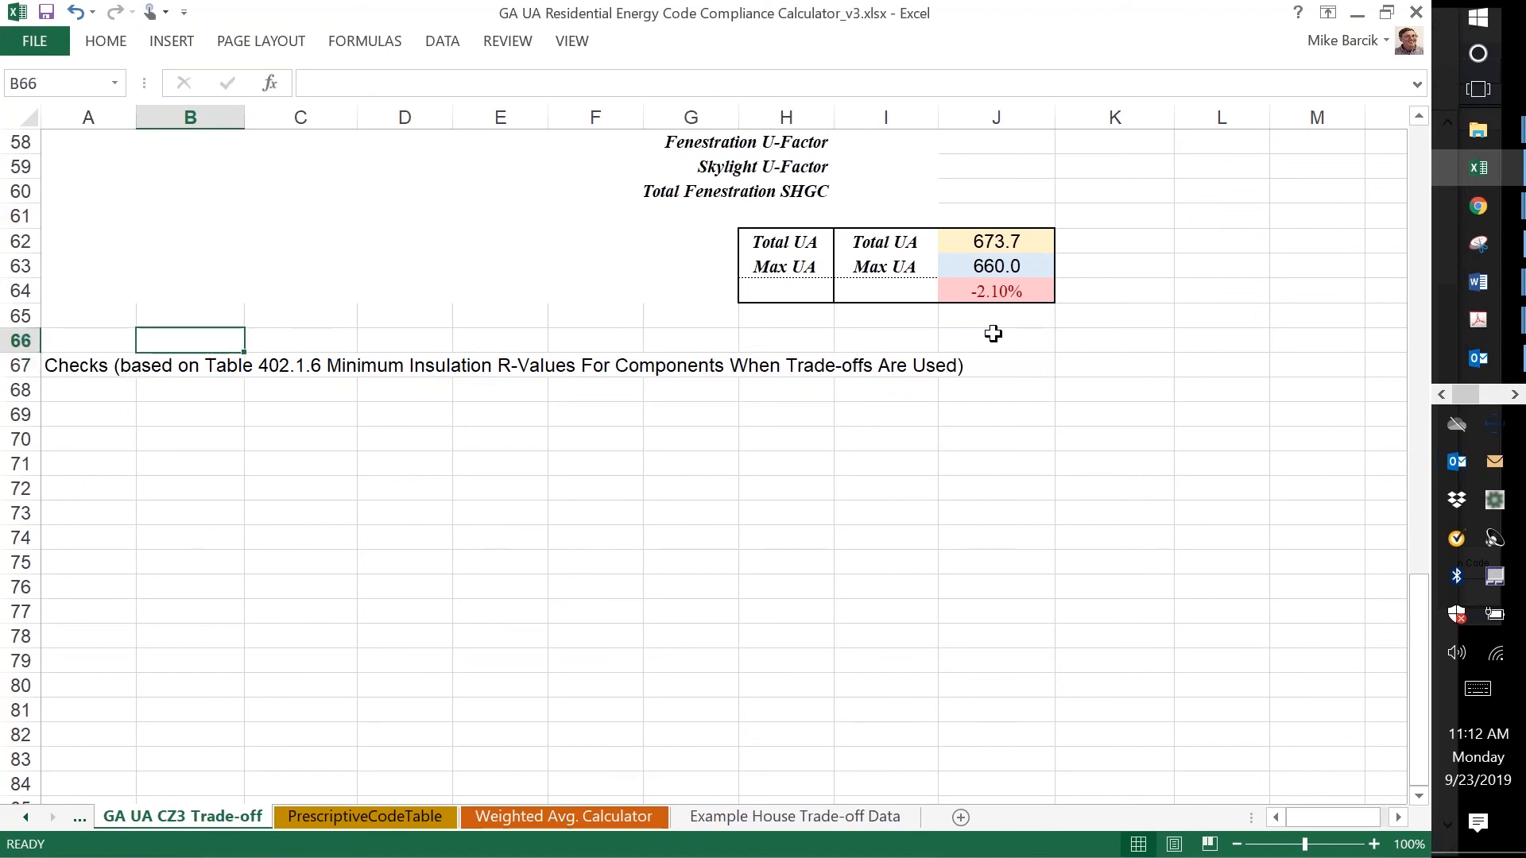
# - Review the calculator from the Checks section back up to the above-grade wall table, looking over the assembly entries
pyautogui.press('Up')
pyautogui.press('Up')
pyautogui.press('Up')
pyautogui.press('Up')
pyautogui.press('Up')
pyautogui.press('Up')
pyautogui.press('Up')
pyautogui.press('Up')
pyautogui.press('Up')
pyautogui.press('Up')
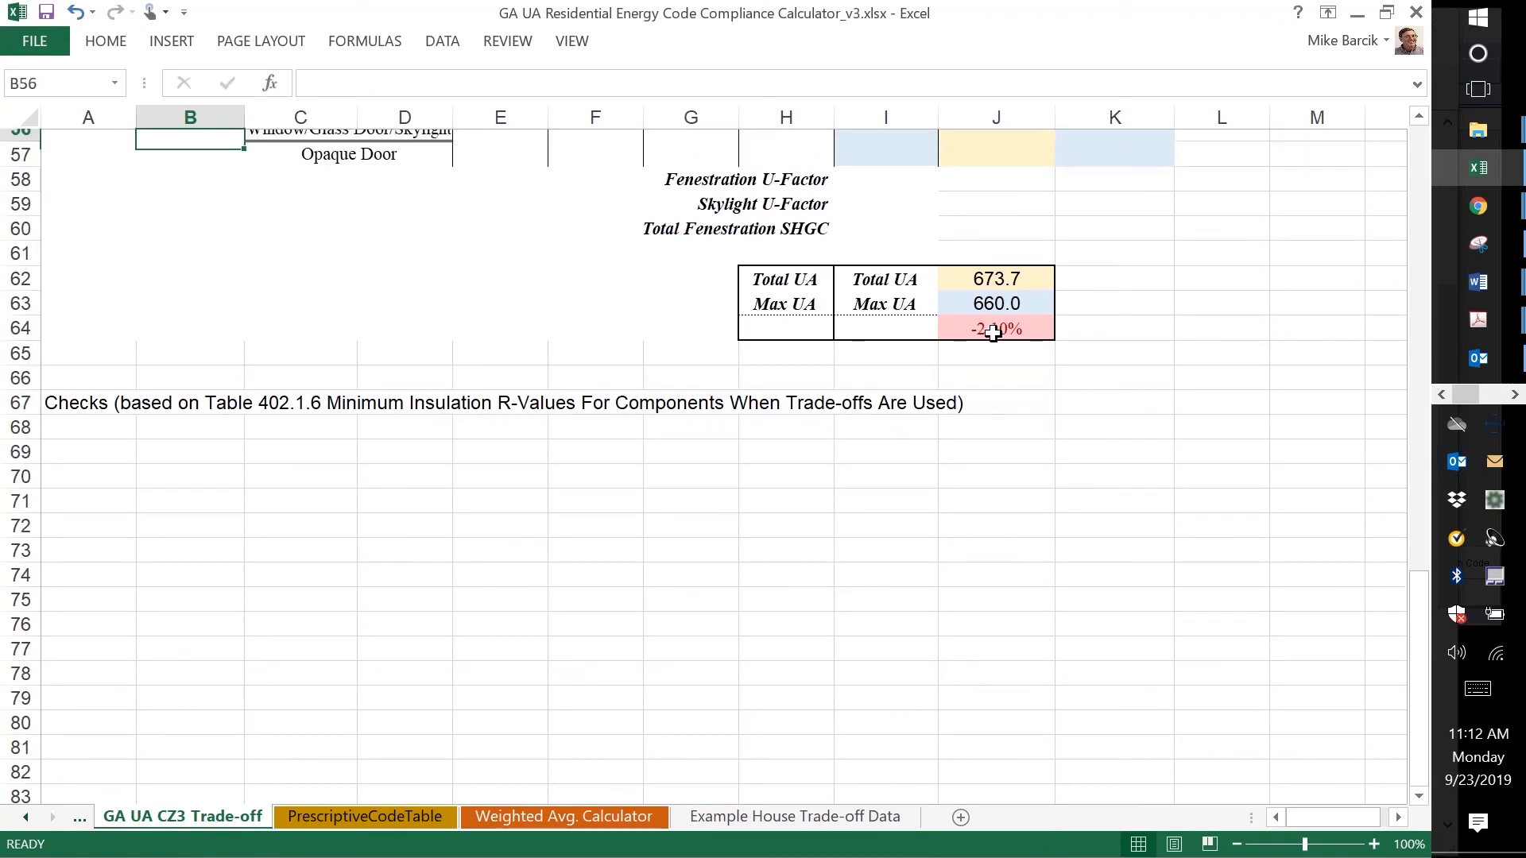
pyautogui.press('Up')
pyautogui.press('Up')
pyautogui.press('Up')
pyautogui.press('Up')
pyautogui.press('Up')
pyautogui.press('Up')
pyautogui.press('Up')
pyautogui.press('Up')
pyautogui.press('Up')
pyautogui.press('Up')
pyautogui.press('Up')
pyautogui.press('Up')
pyautogui.press('Up')
pyautogui.press('Up')
pyautogui.press('Up')
pyautogui.press('Up')
pyautogui.press('Up')
pyautogui.press('Up')
pyautogui.press('Up')
pyautogui.press('Up')
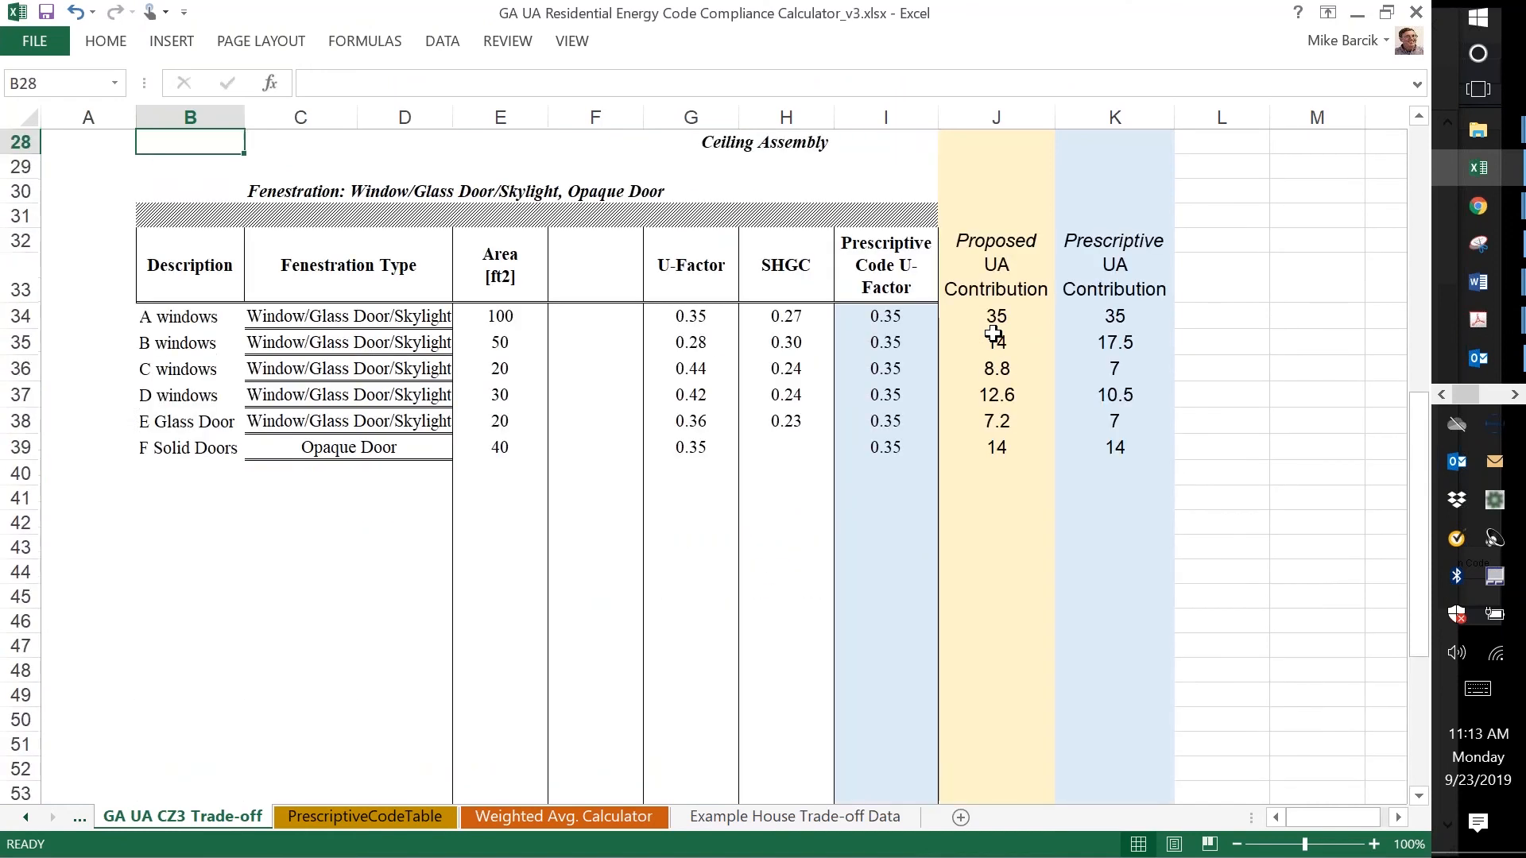
pyautogui.press('Up')
pyautogui.press('Up')
pyautogui.press('Up')
pyautogui.press('Up')
pyautogui.press('Up')
pyautogui.press('Up')
pyautogui.press('Up')
pyautogui.press('Up')
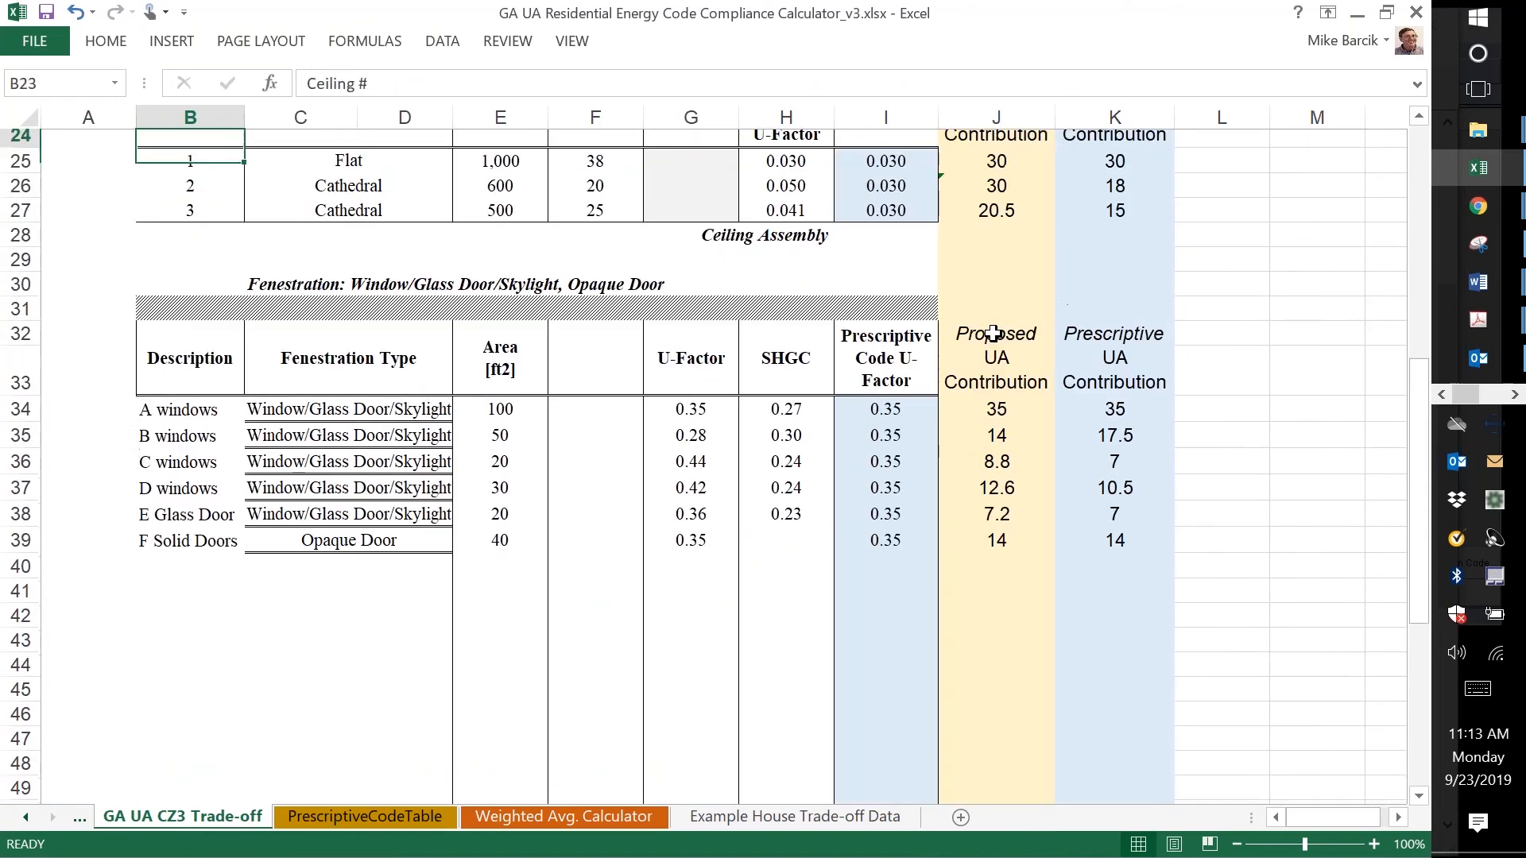
pyautogui.press('Up')
pyautogui.scroll(6, 993, 334)
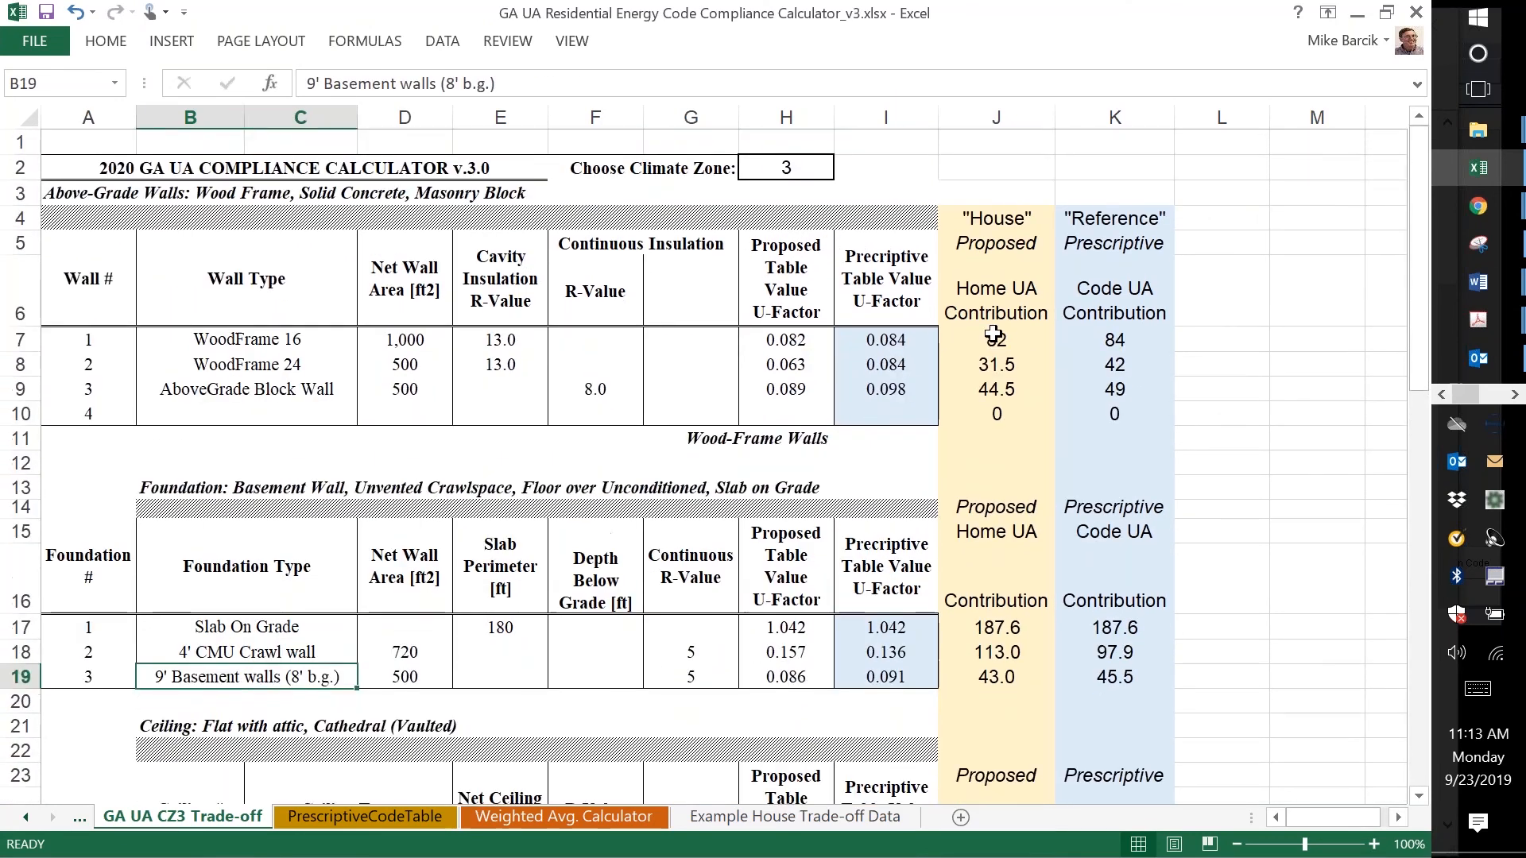
# - Compare proposed and prescriptive UA contributions in the ceiling table and the fenestration rows down to F Solid Doors
pyautogui.press('Down')
pyautogui.press('Right')
pyautogui.press('Down')
pyautogui.press('Down')
pyautogui.press('Down')
pyautogui.press('Down')
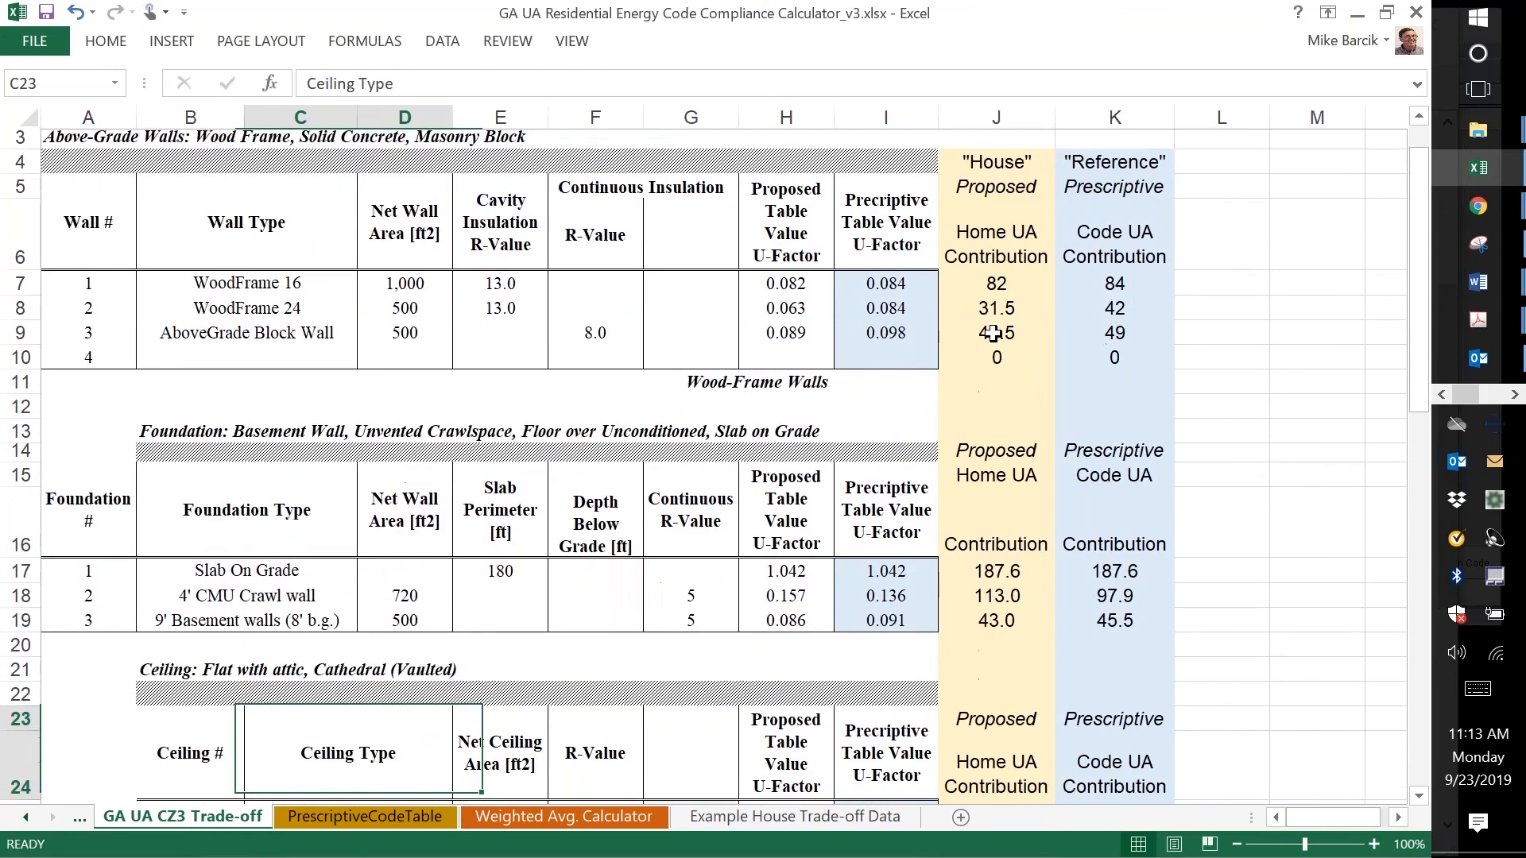
pyautogui.press('Down')
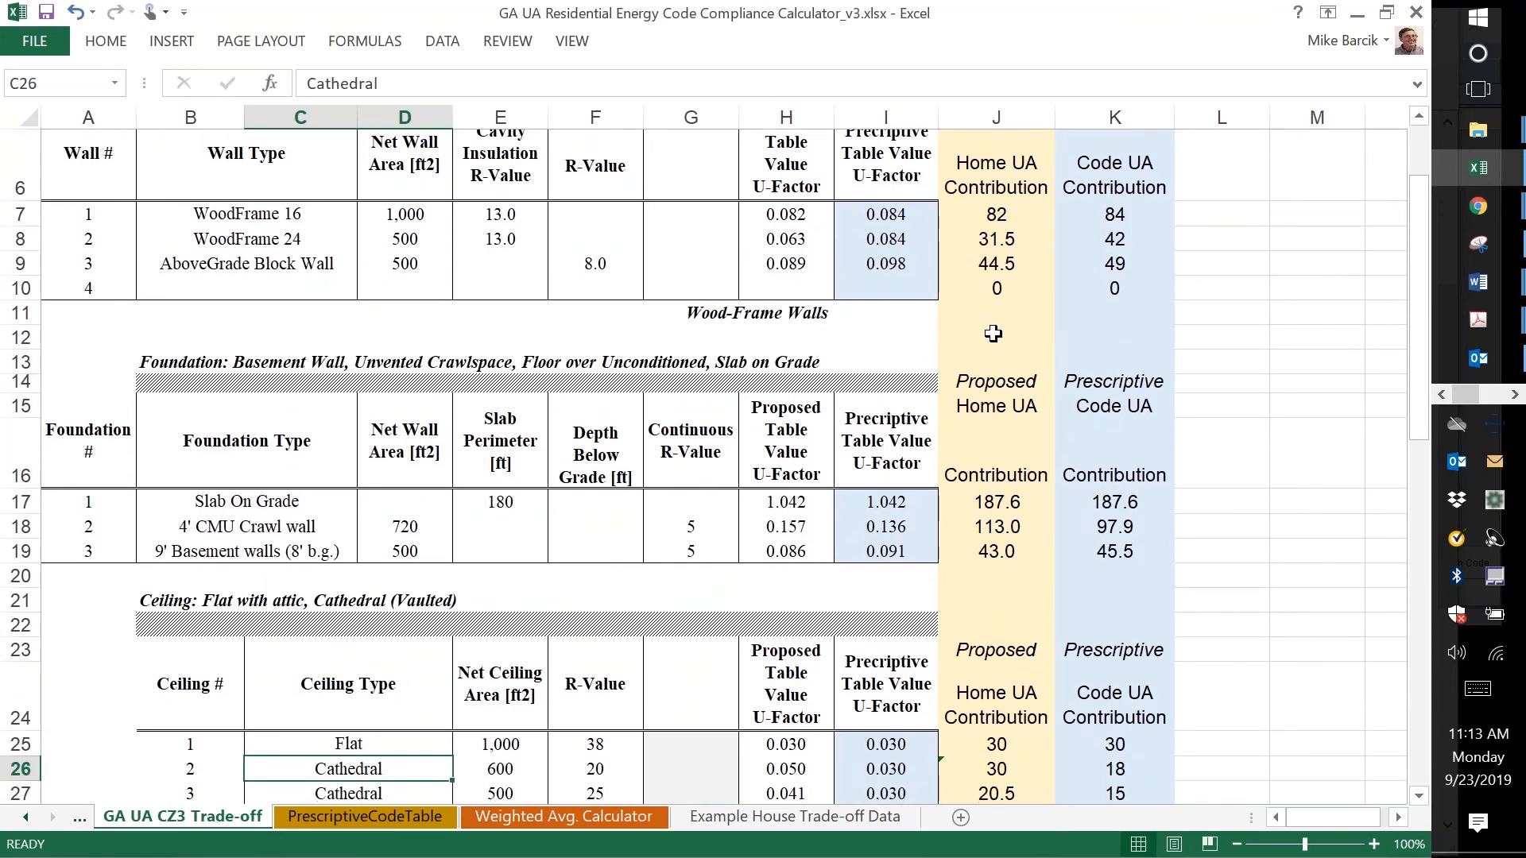
pyautogui.press('Down')
pyautogui.press('Down')
pyautogui.press('Down')
pyautogui.press('Down')
pyautogui.press('Down')
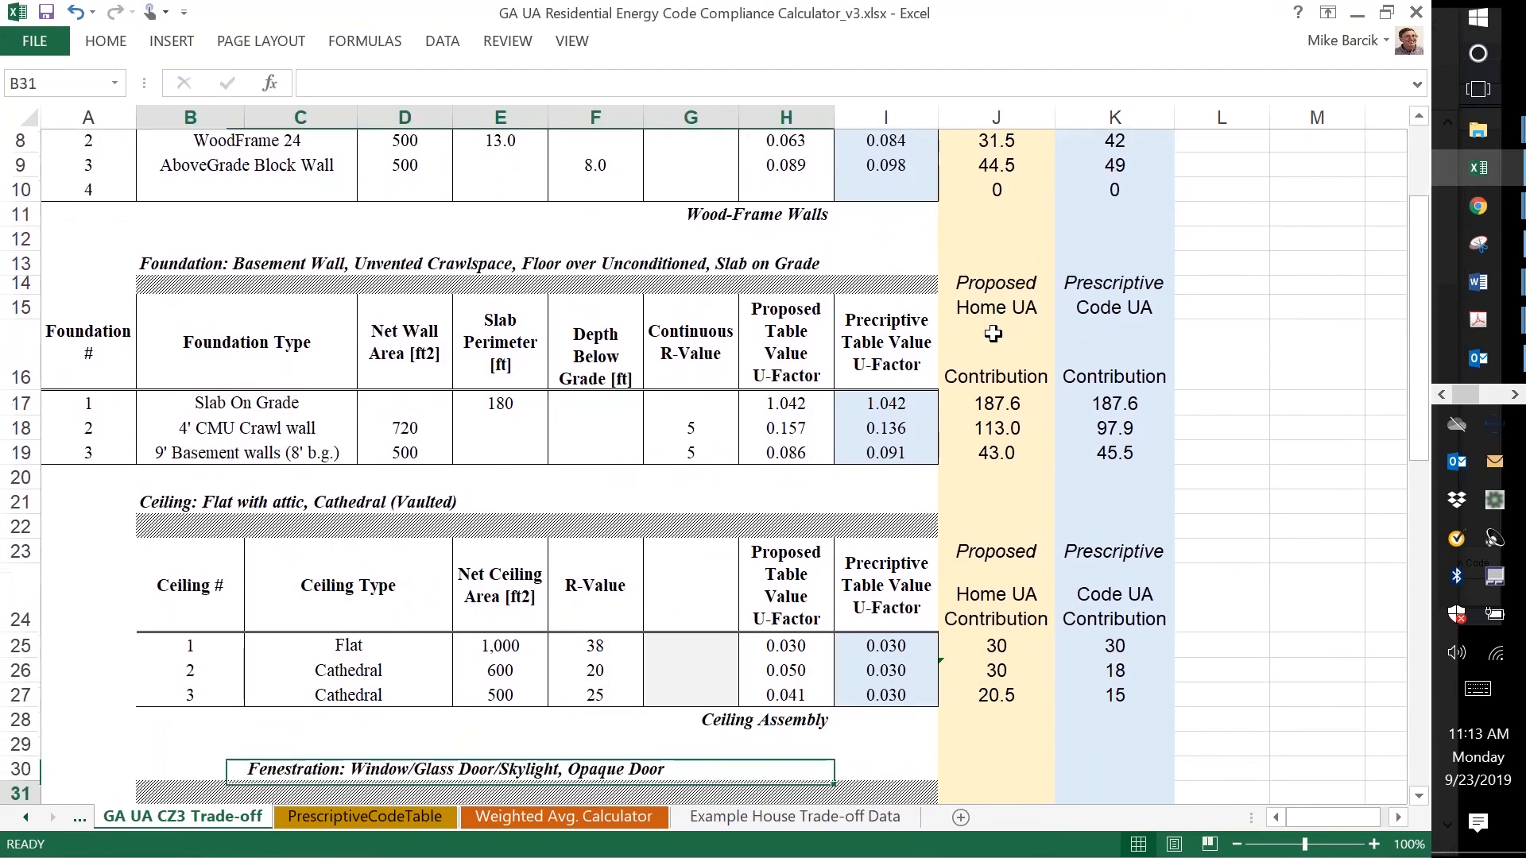
pyautogui.press('Down')
pyautogui.press('Down')
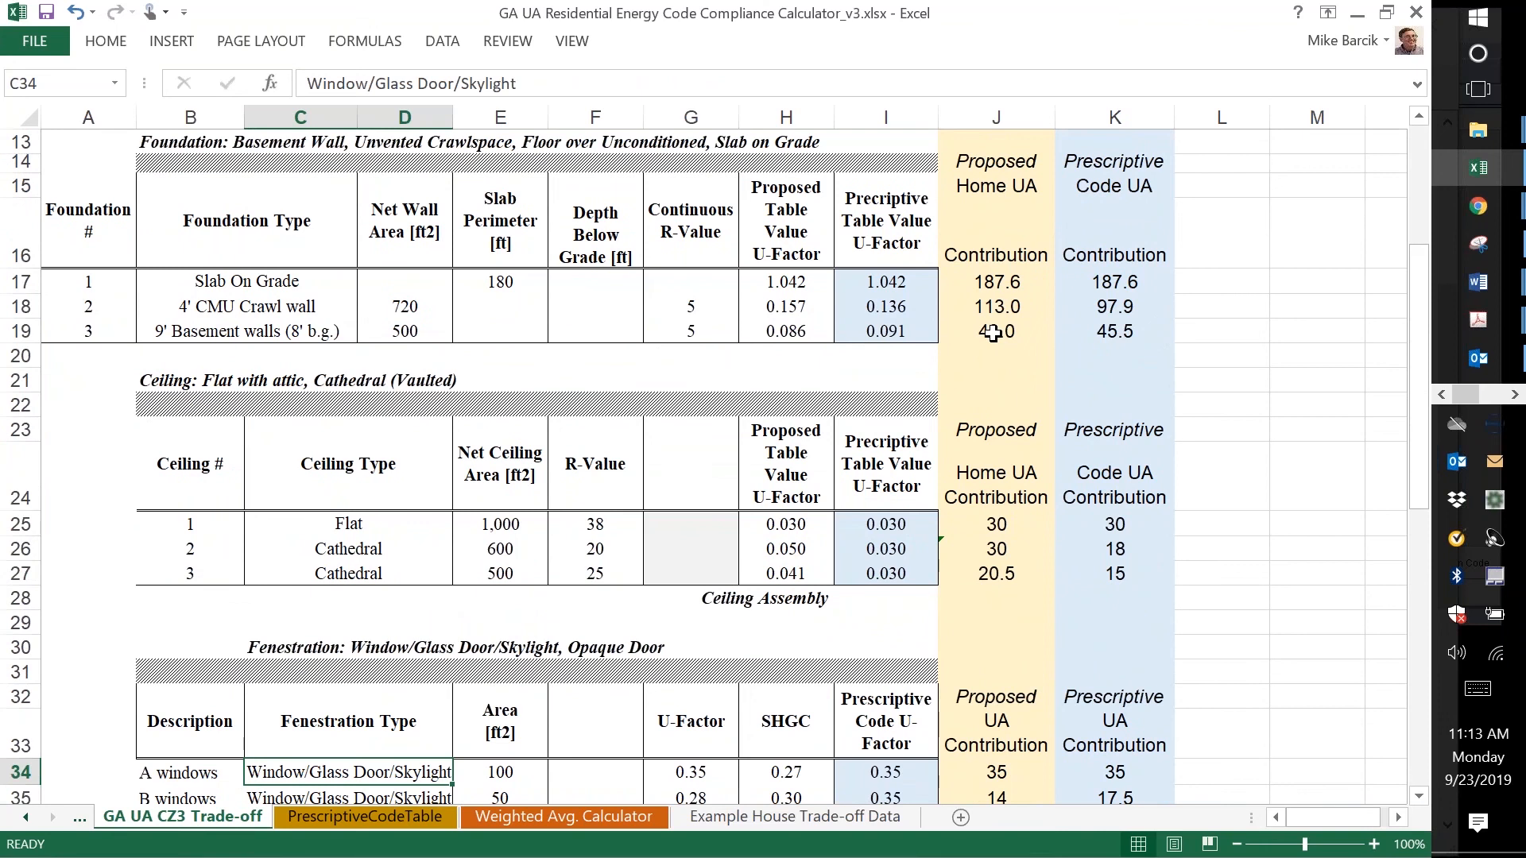
pyautogui.press('Down')
pyautogui.press('Down')
pyautogui.press('Down')
pyautogui.press('Down')
pyautogui.press('Down')
pyautogui.press('Down')
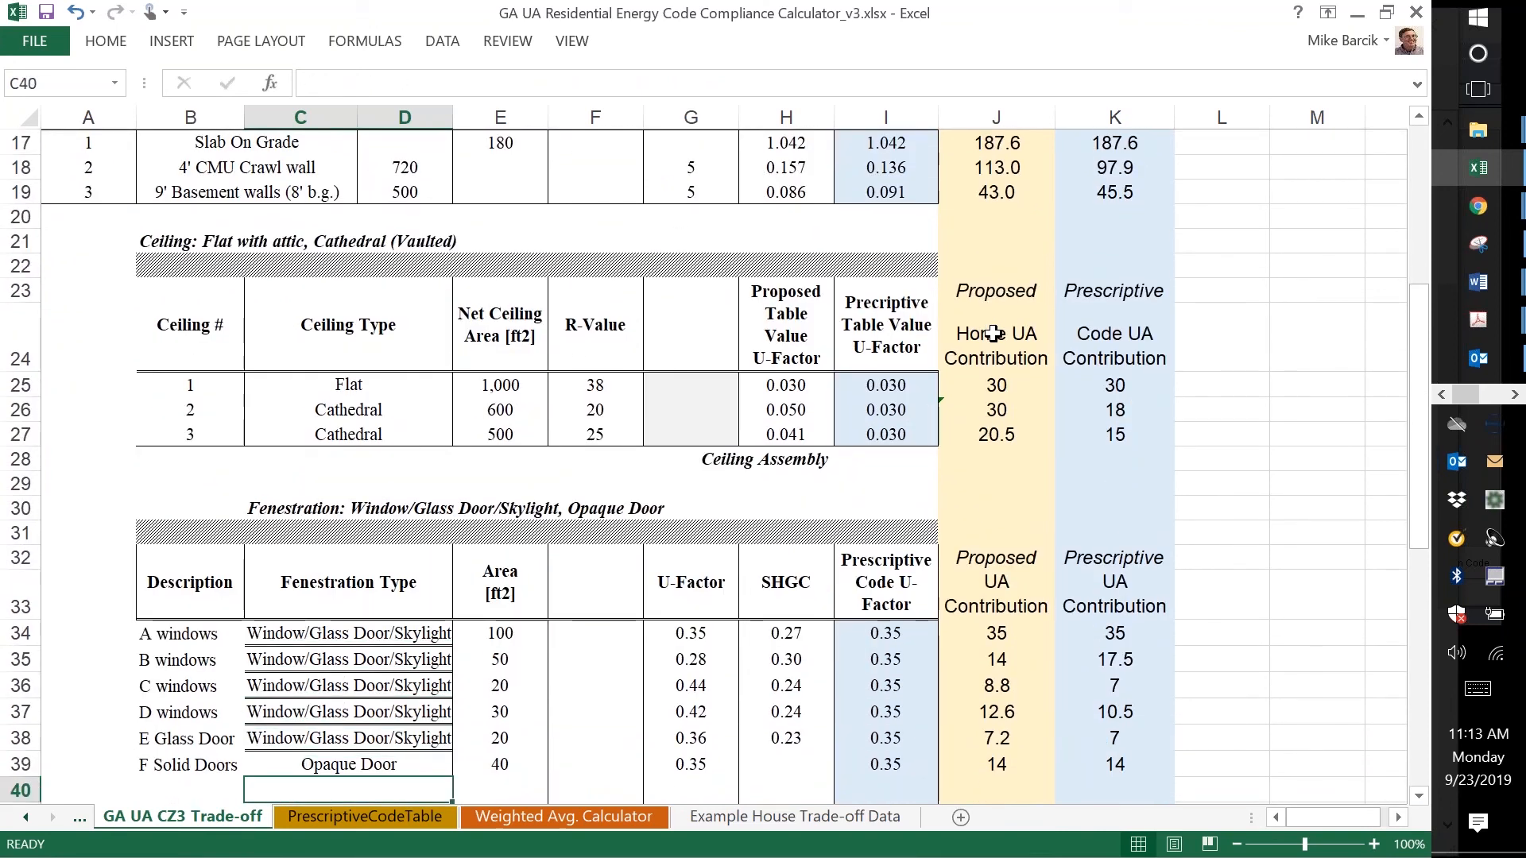
# - Set the continuous insulation R-value of the WoodFrame 24 wall to 3 in the above-grade wall table
pyautogui.press('Up')
pyautogui.press('Up')
pyautogui.press('Up')
pyautogui.press('Up')
pyautogui.press('Up')
pyautogui.press('Up')
pyautogui.press('Up')
pyautogui.press('Up')
pyautogui.press('Up')
pyautogui.press('Up')
pyautogui.press('Up')
pyautogui.press('Up')
pyautogui.press('Up')
pyautogui.press('Up')
pyautogui.press('Up')
pyautogui.press('Up')
pyautogui.press('Up')
pyautogui.press('Up')
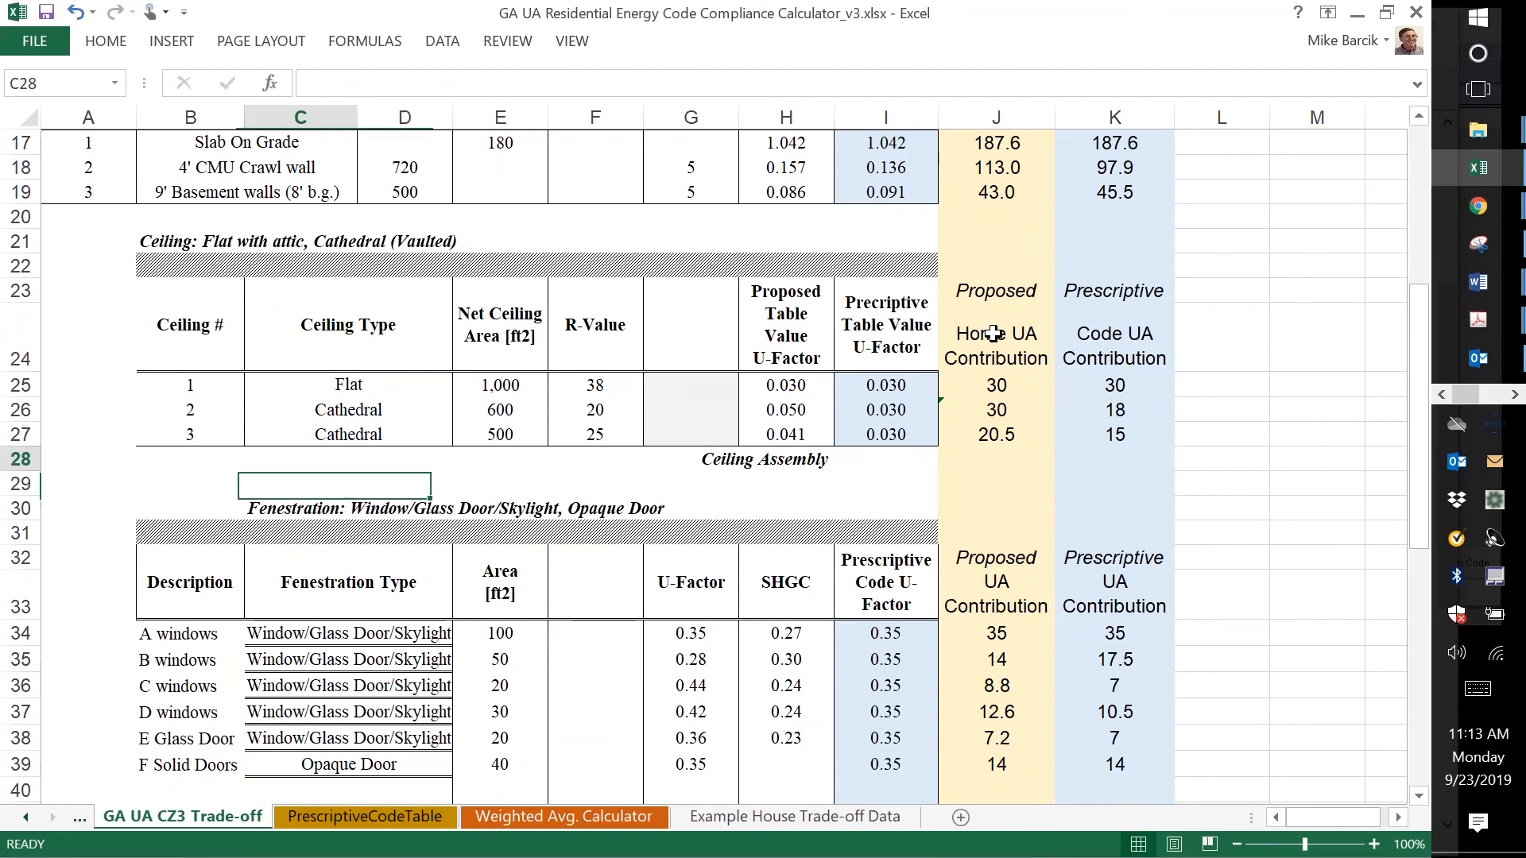
pyautogui.press('Up')
pyautogui.press('Up')
pyautogui.press('Up')
pyautogui.press('Up')
pyautogui.press('Up')
pyautogui.press('Up')
pyautogui.press('Up')
pyautogui.press('Up')
pyautogui.press('Up')
pyautogui.press('Up')
pyautogui.press('Up')
pyautogui.press('Up')
pyautogui.press('Up')
pyautogui.press('Up')
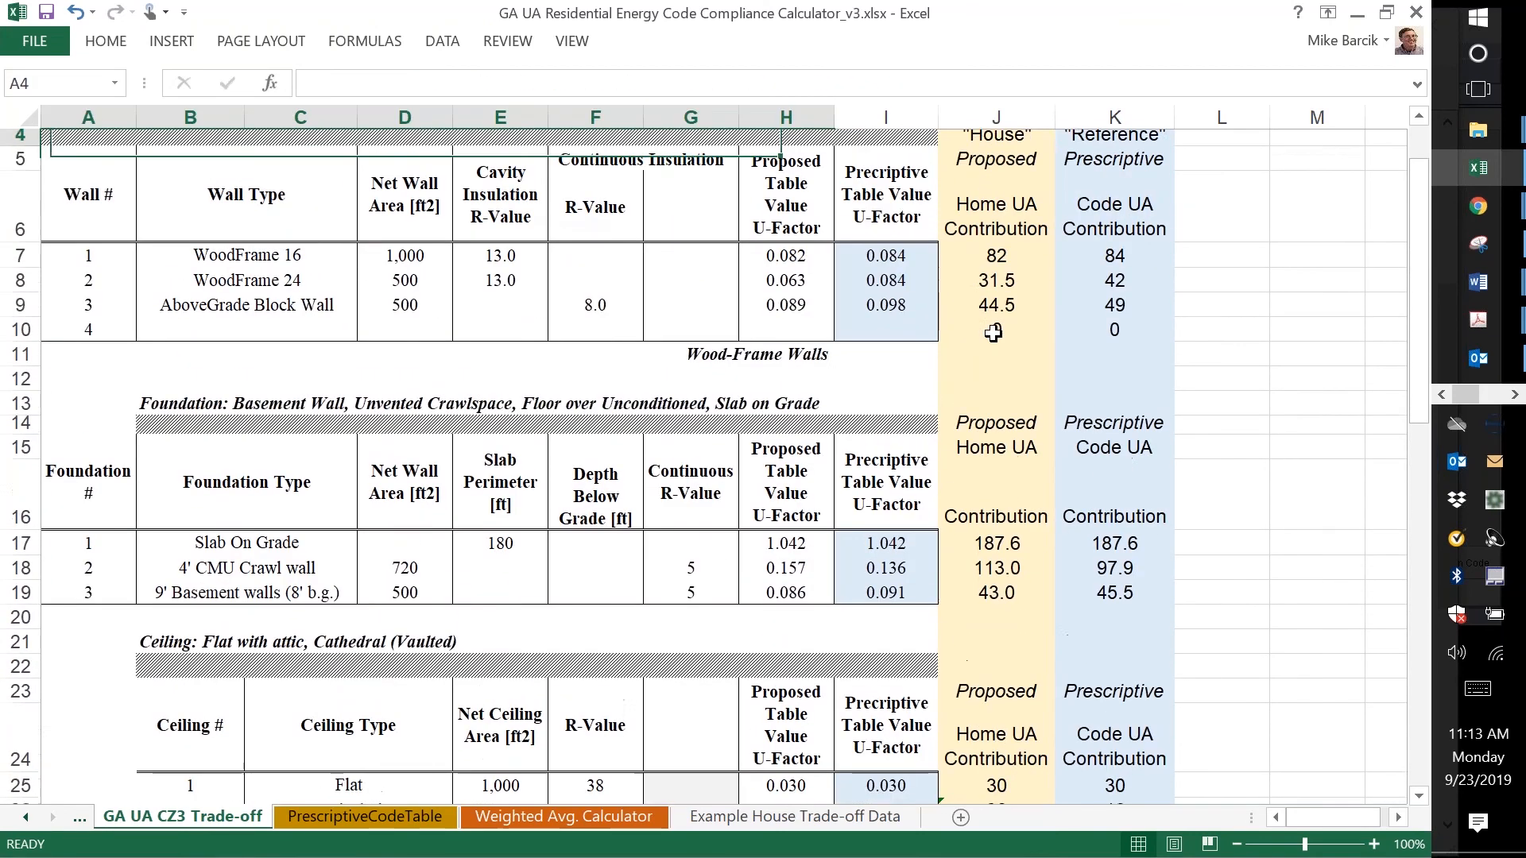
pyautogui.press('Down')
pyautogui.press('Down')
pyautogui.press('Down')
pyautogui.press('Down')
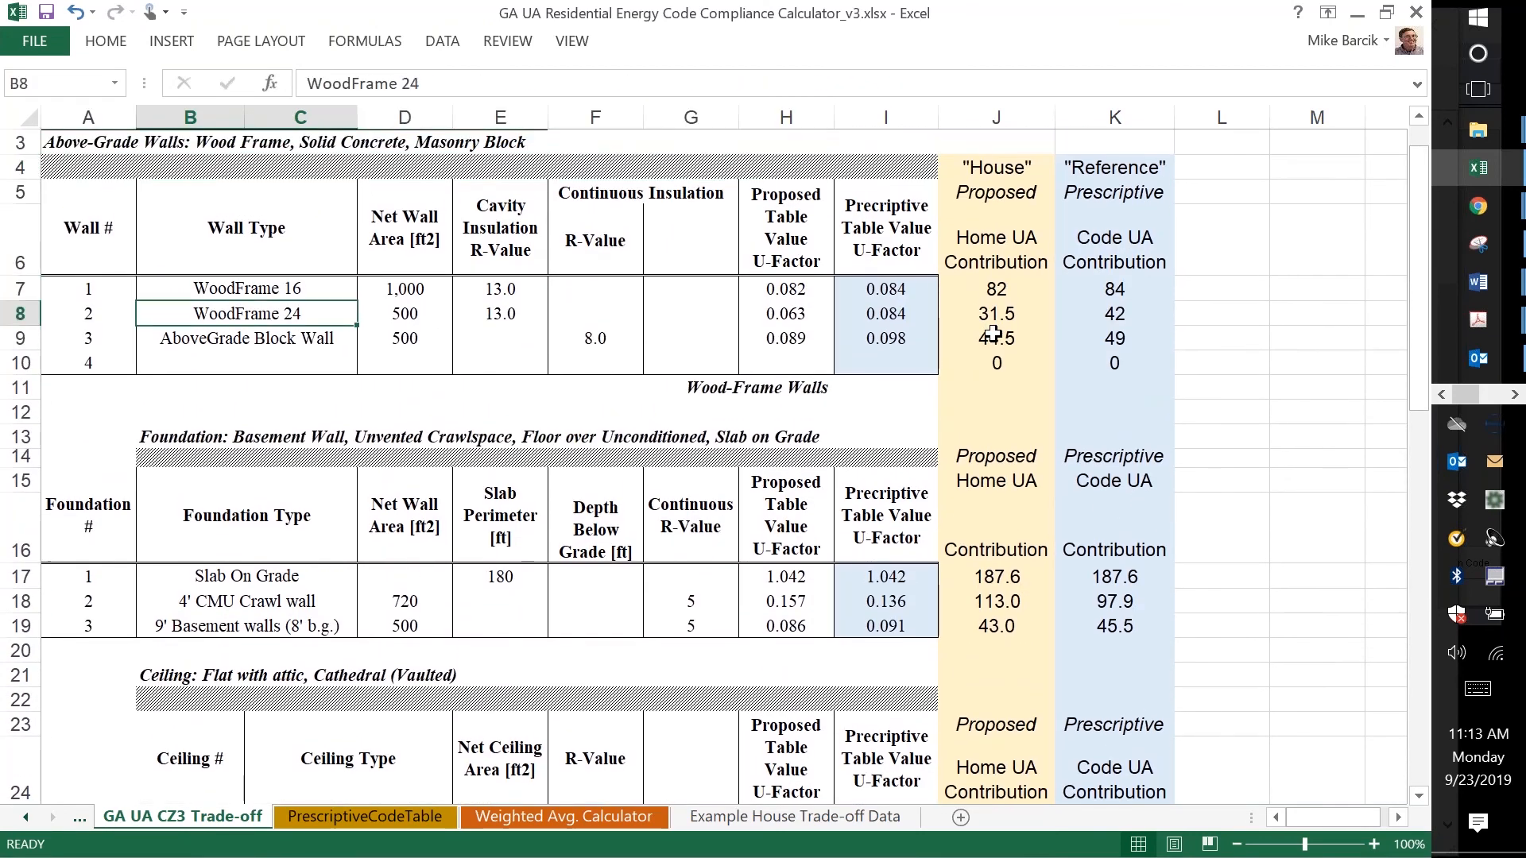
pyautogui.press('Right')
pyautogui.press('Right')
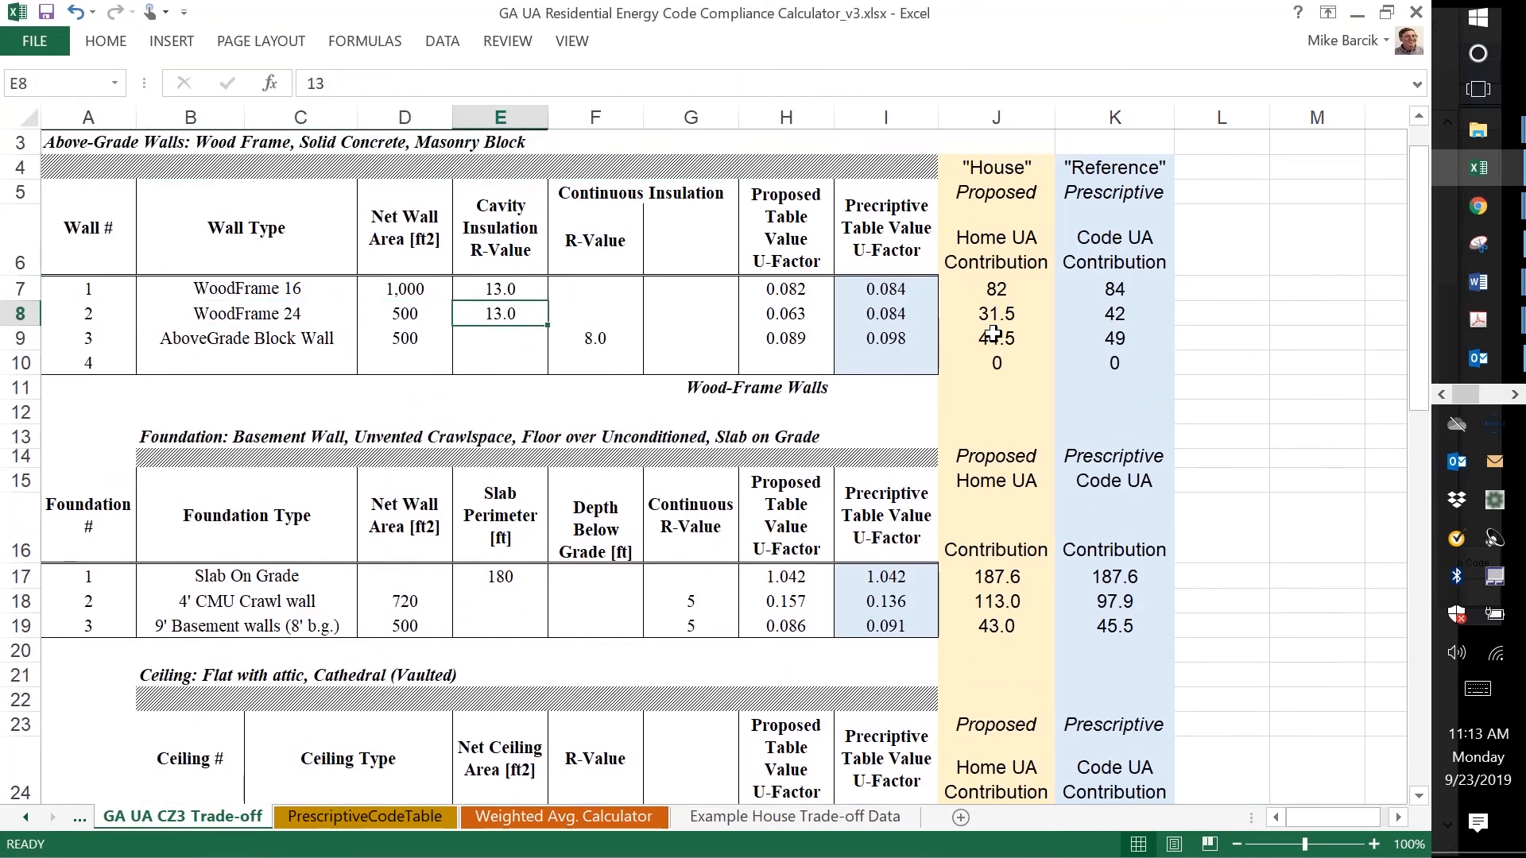
pyautogui.press('Left')
pyautogui.press('Left')
pyautogui.press('Right')
pyautogui.press('Right')
pyautogui.press('Right')
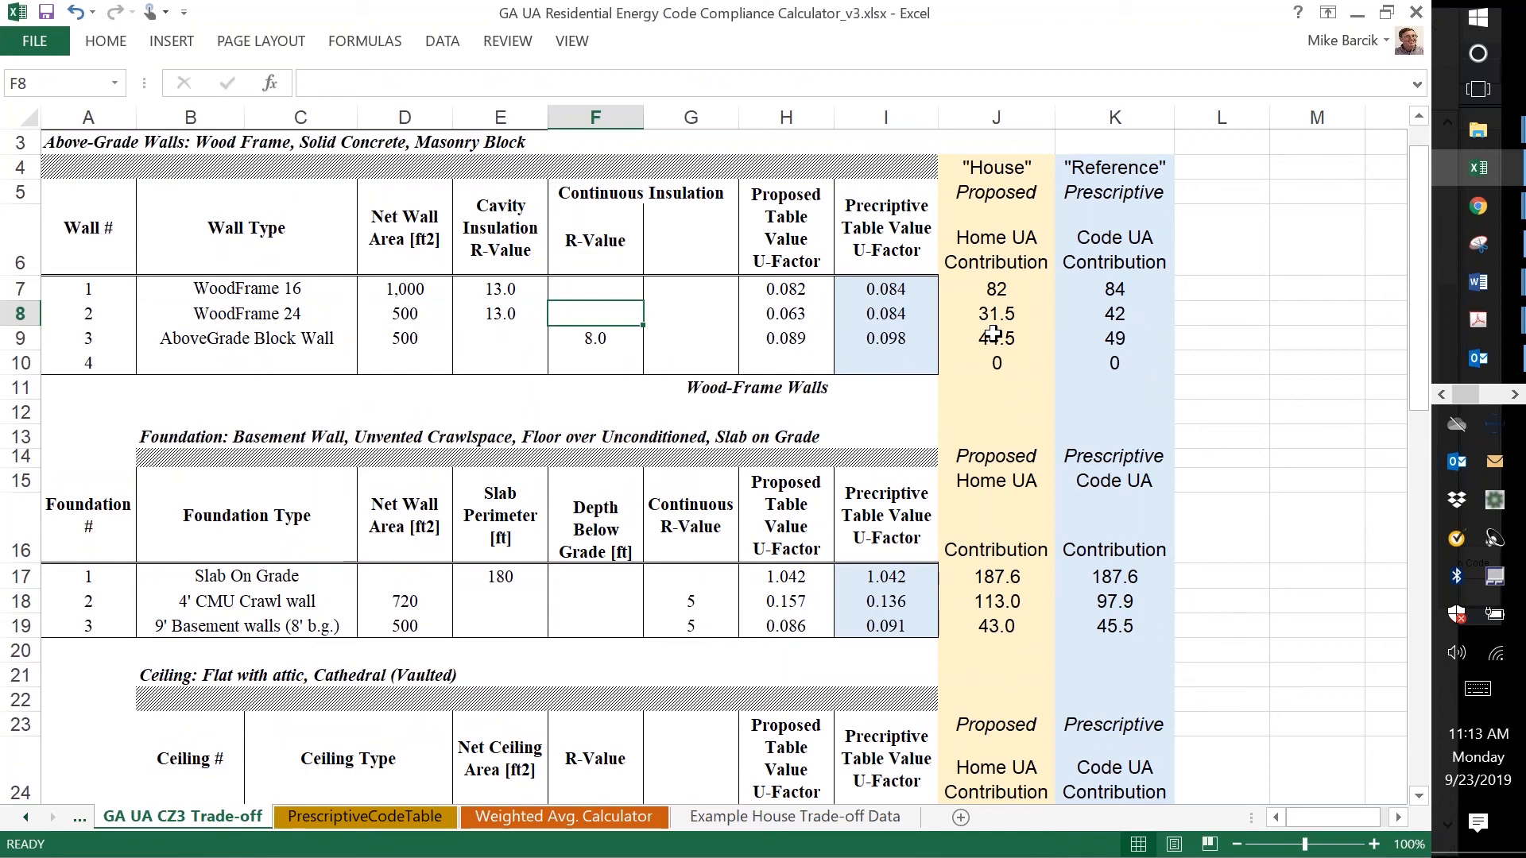
pyautogui.write('3')
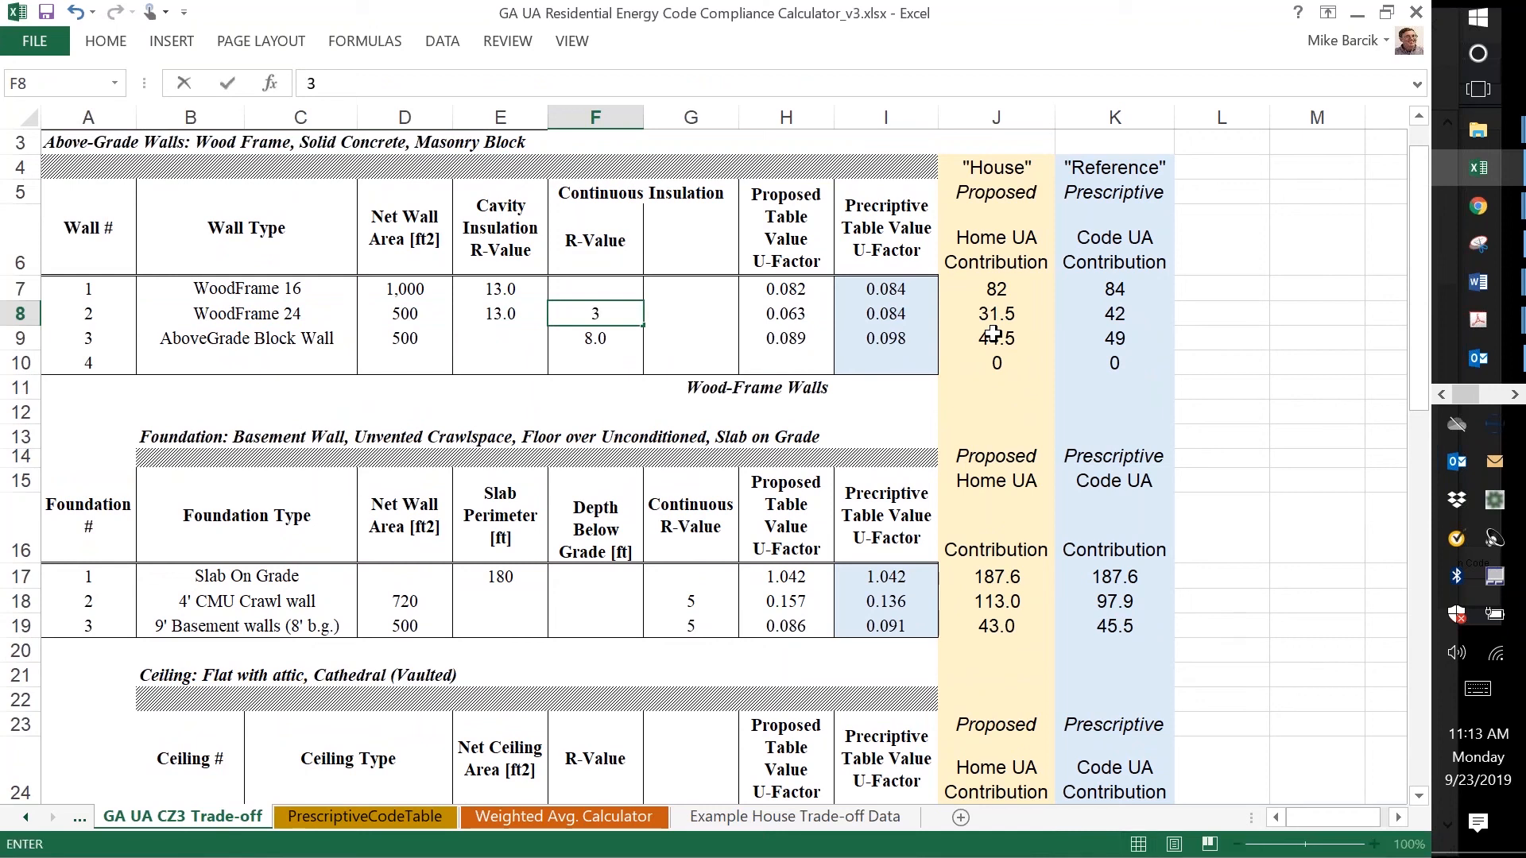
pyautogui.press('Return')
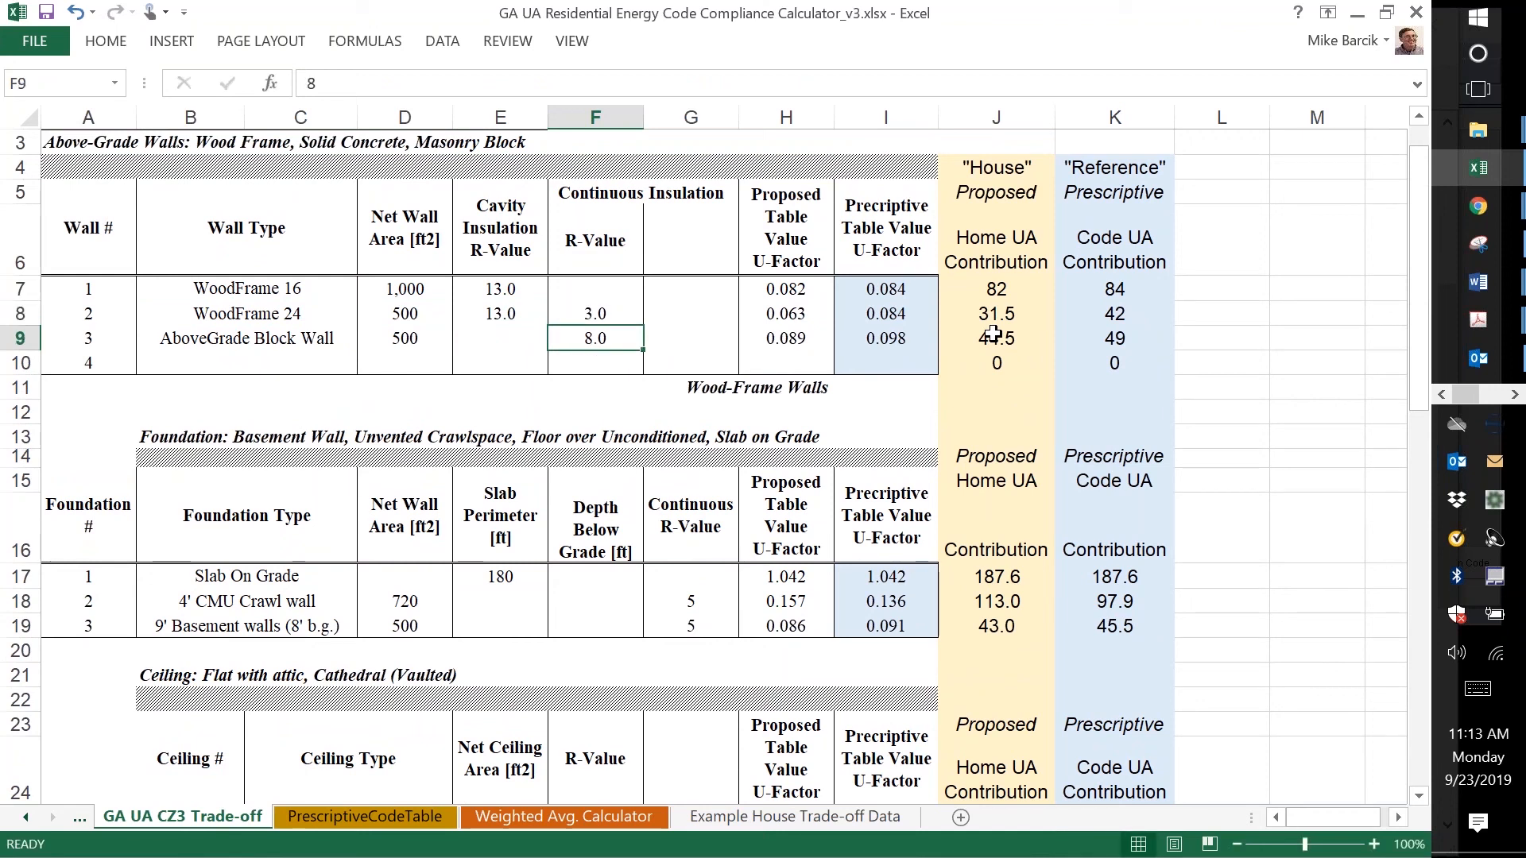
# - Clear the proposed U-factor of the WoodFrame 24 wall
pyautogui.press('Up')
pyautogui.press('Right')
pyautogui.press('Right')
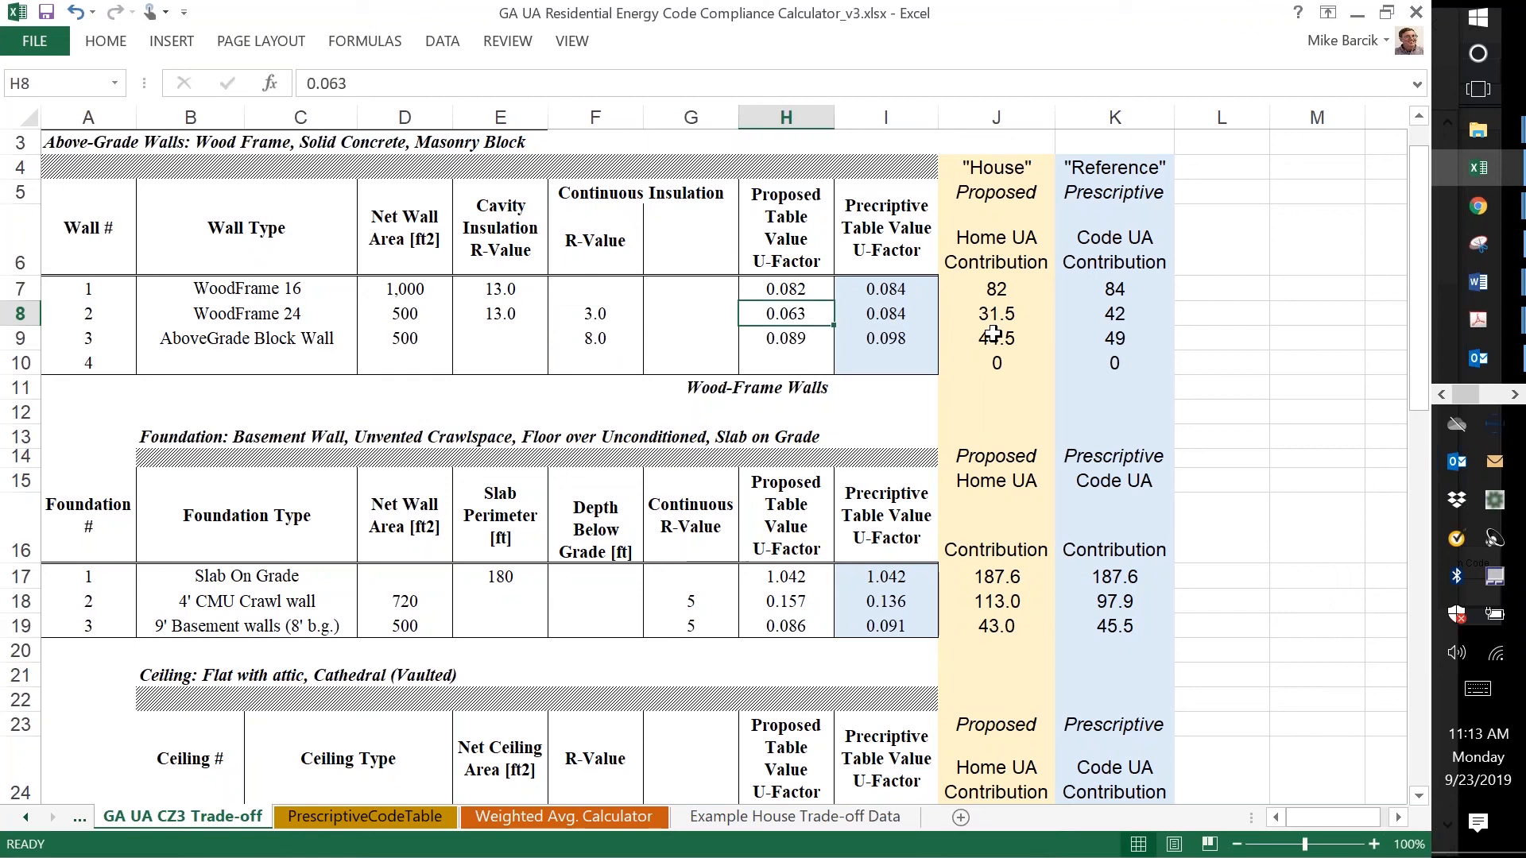
pyautogui.press('Delete')
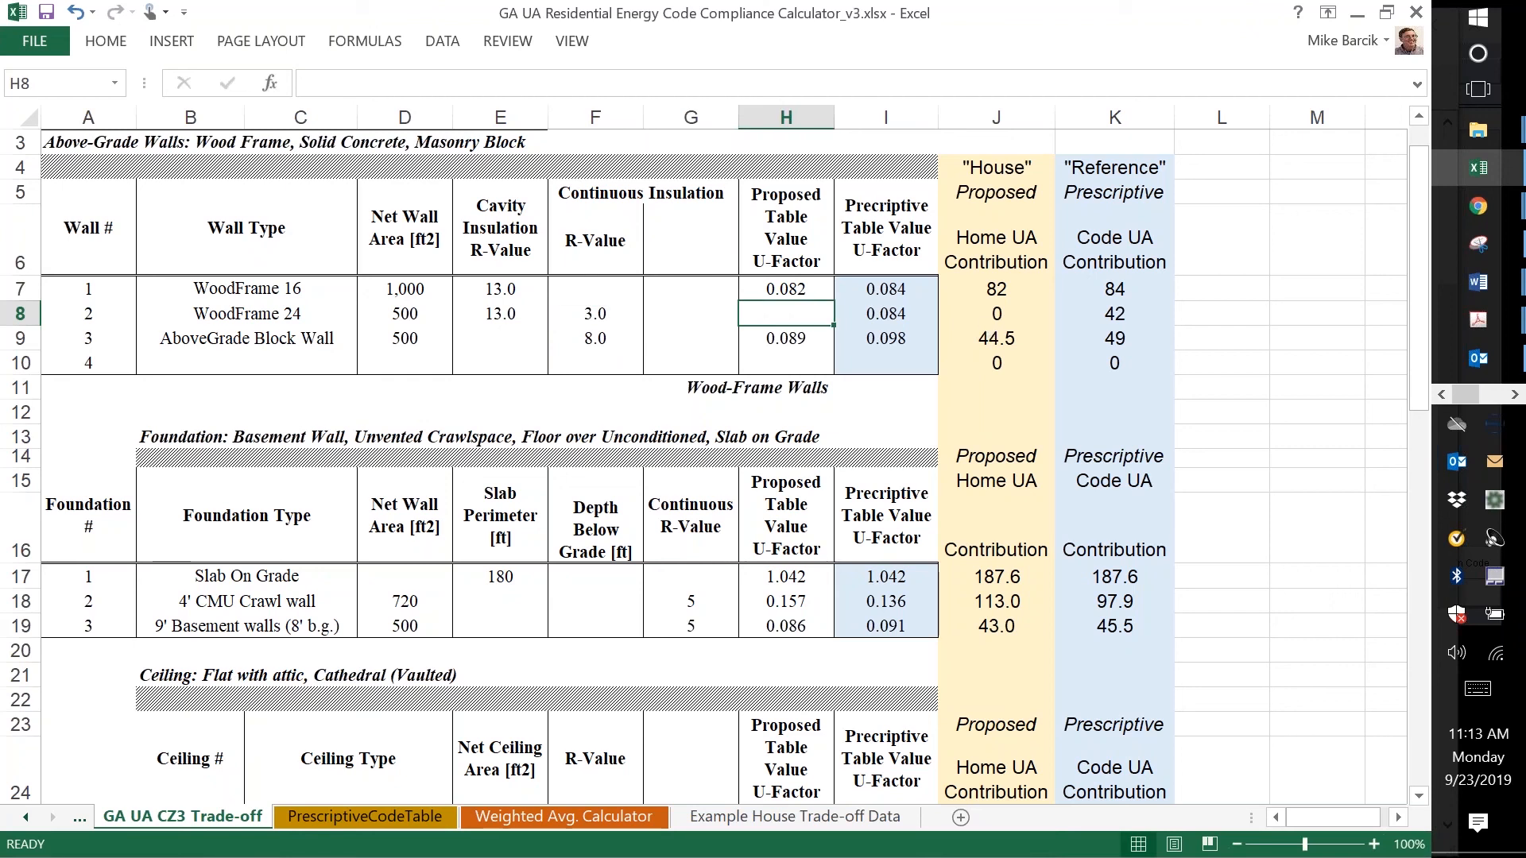
pyautogui.press('Down')
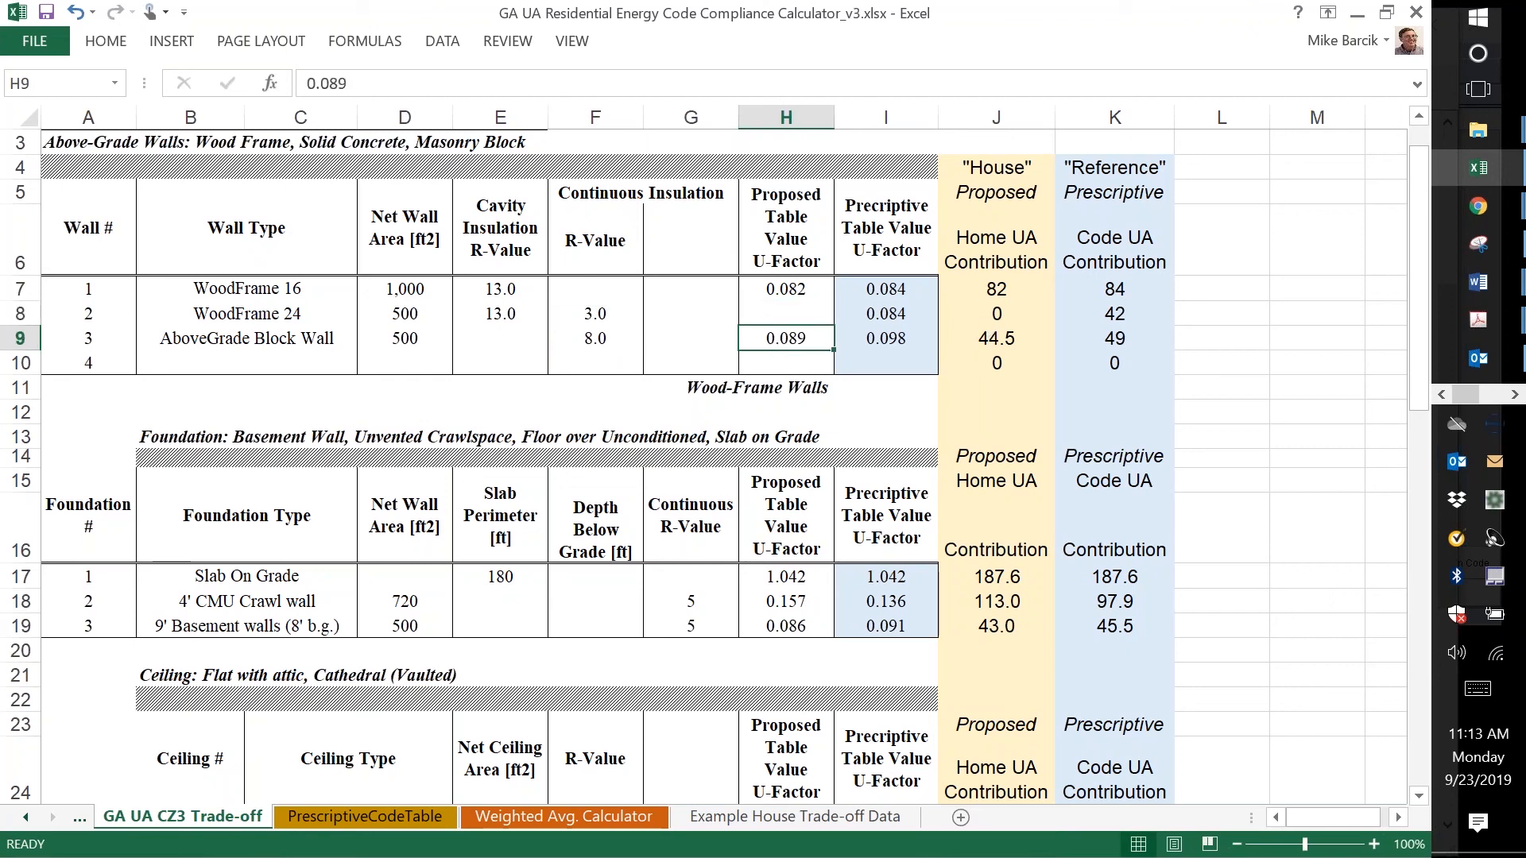
# - Switch to REScheck and give Wall 2 a gross area of 500 ft2 and a continuous insulation R-value of 5
pyautogui.click(1515, 395)
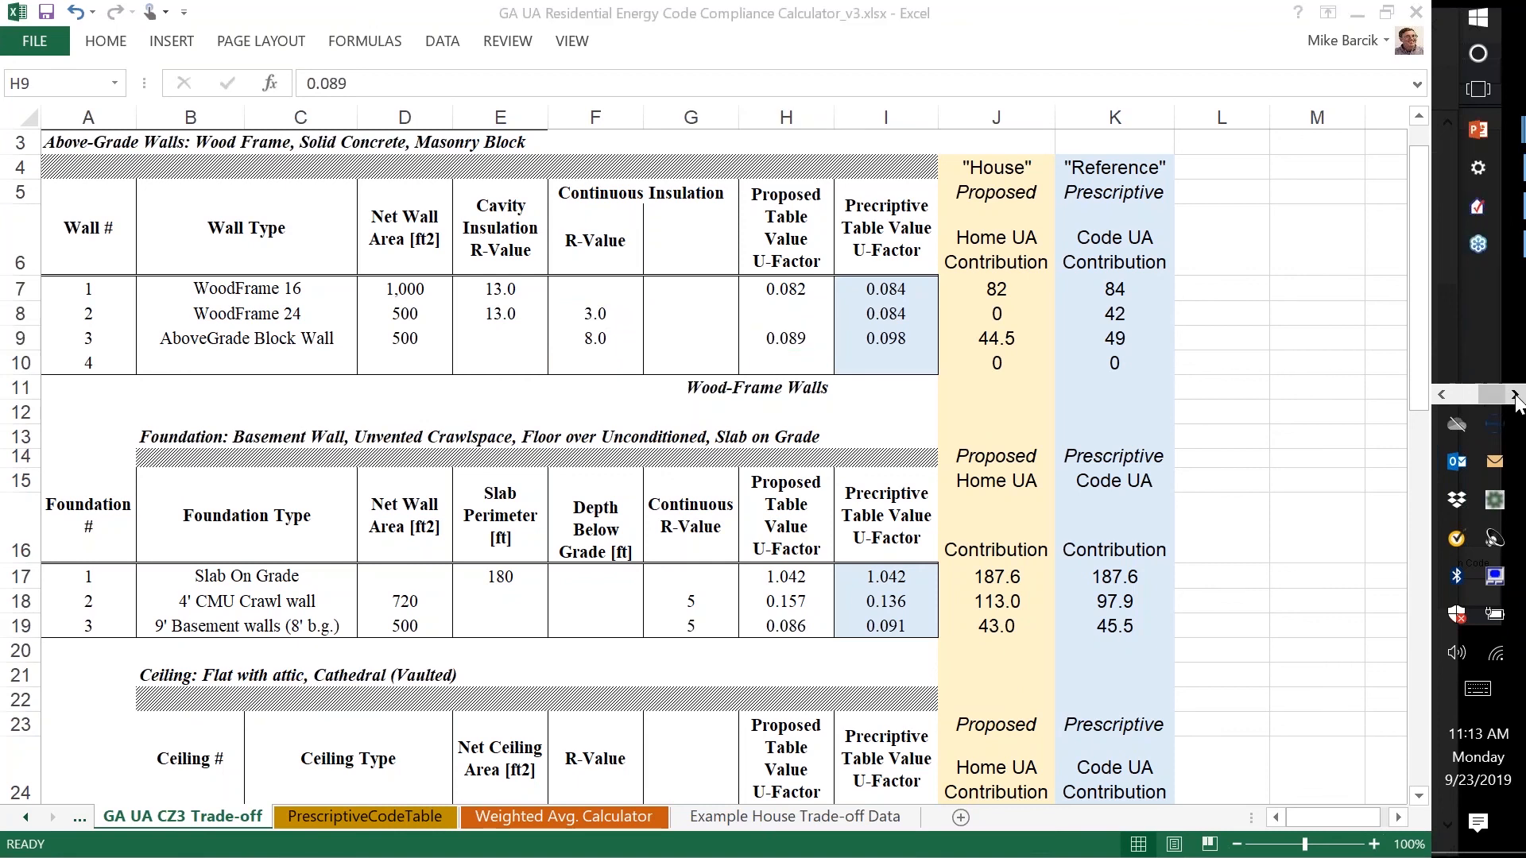
pyautogui.click(1475, 205)
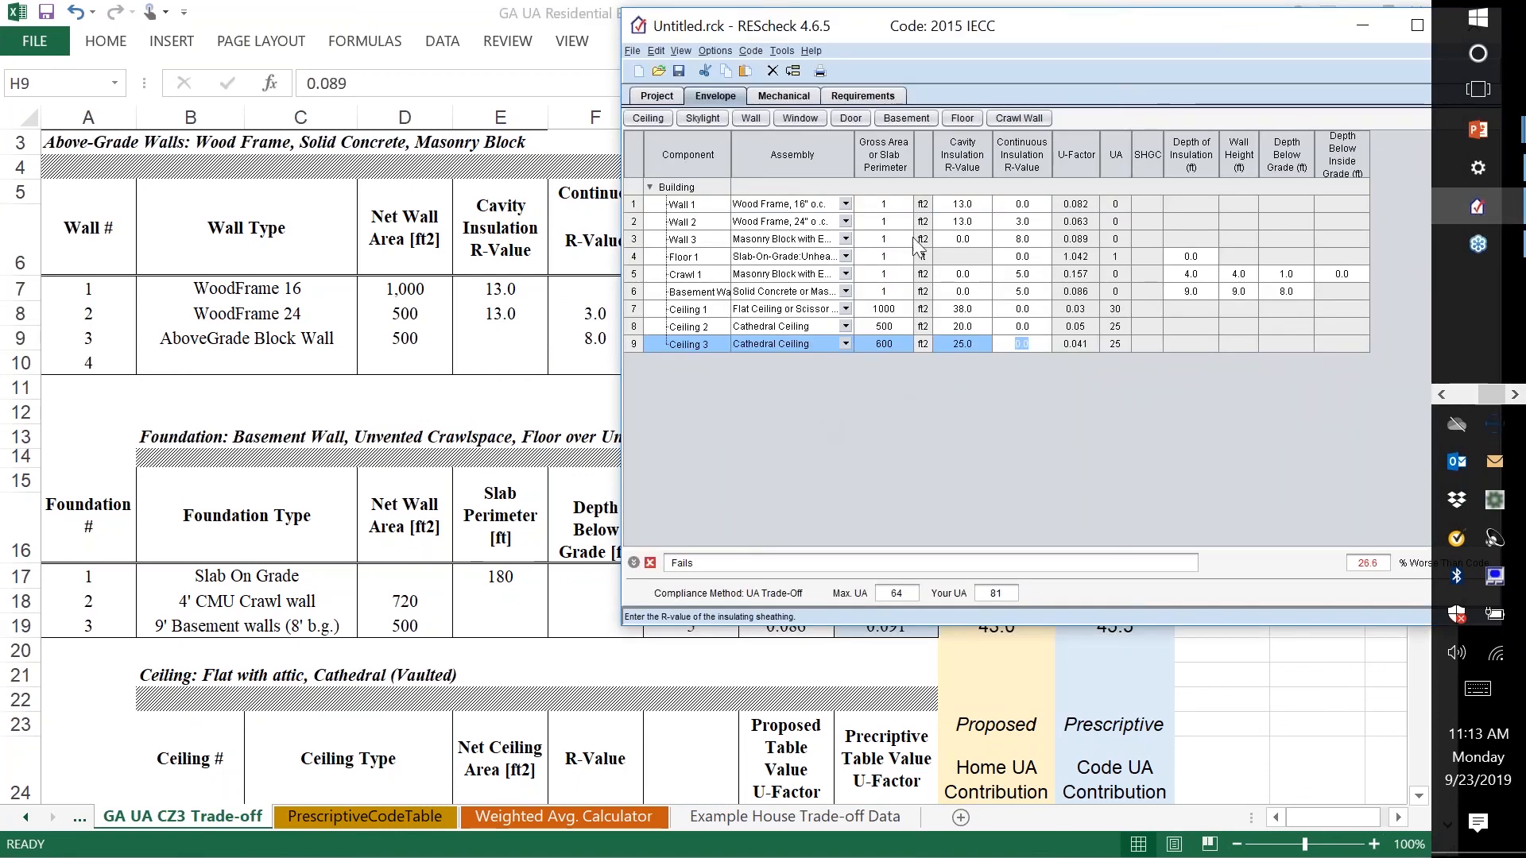
pyautogui.click(893, 224)
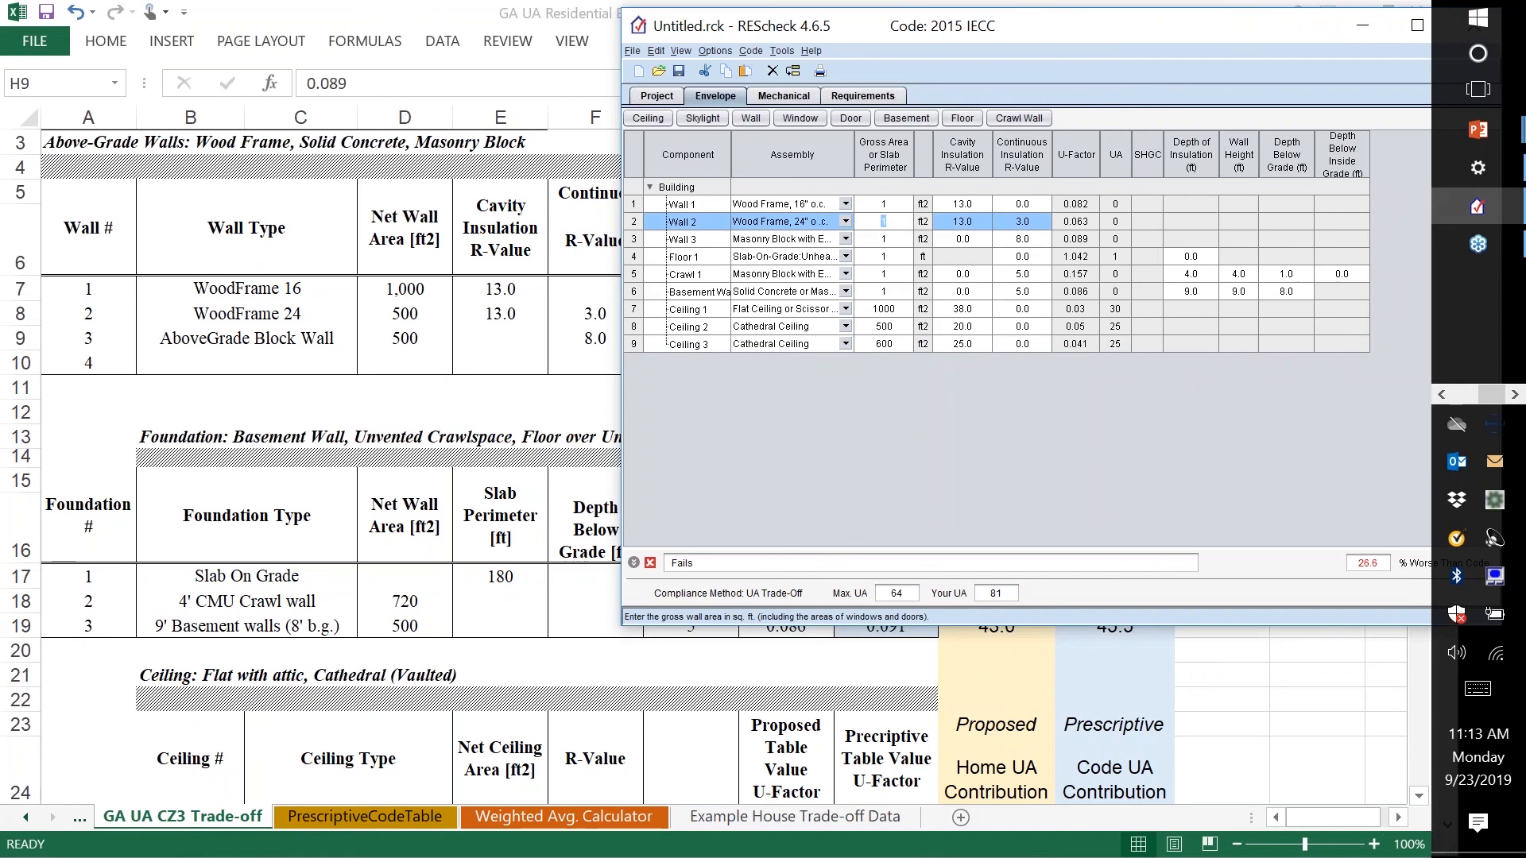
pyautogui.write('500')
pyautogui.click(971, 220)
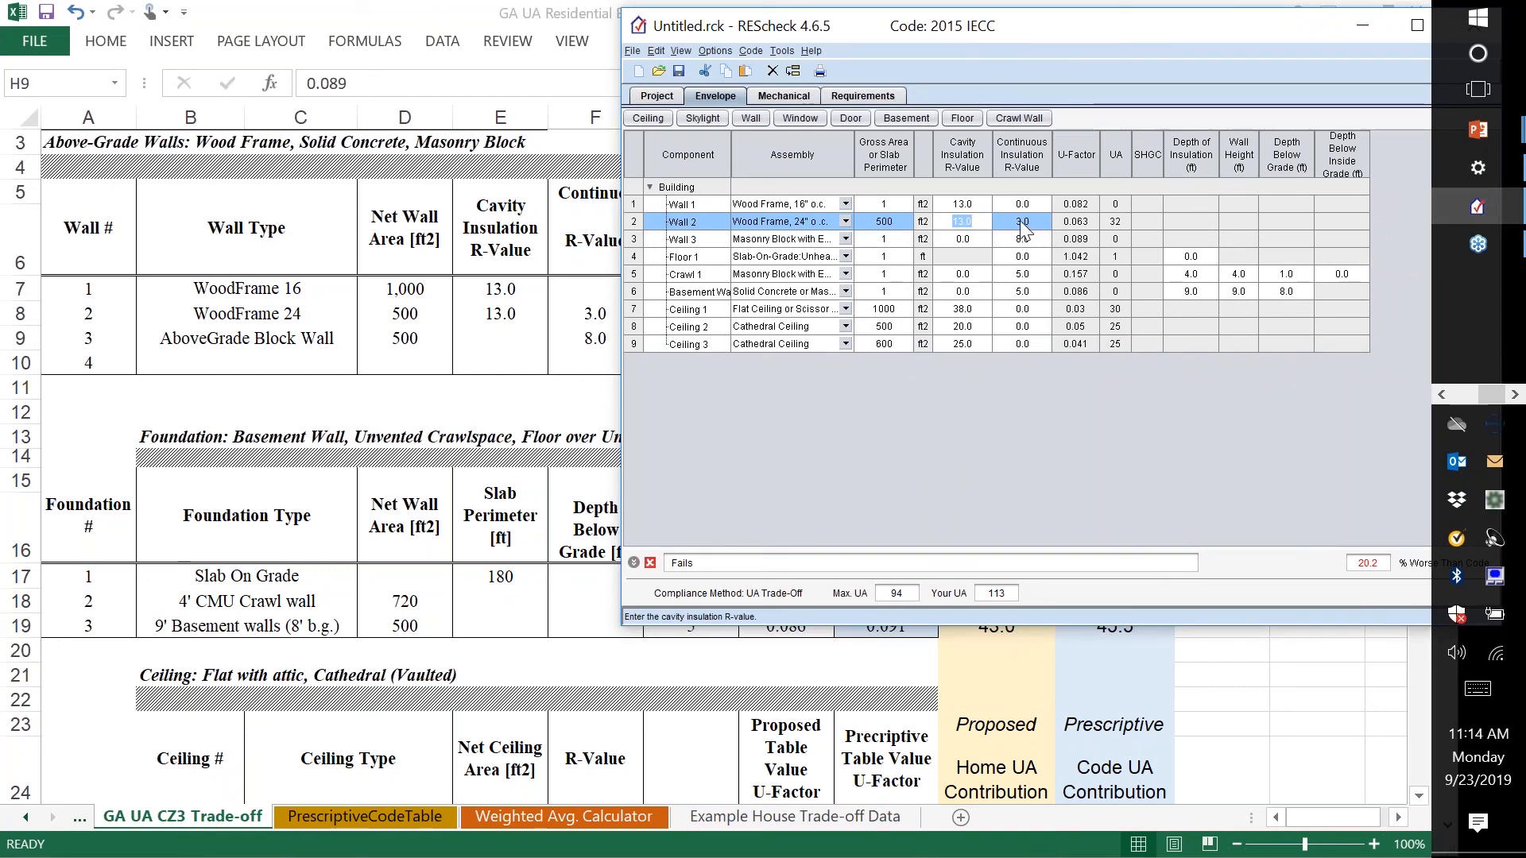
pyautogui.click(1022, 222)
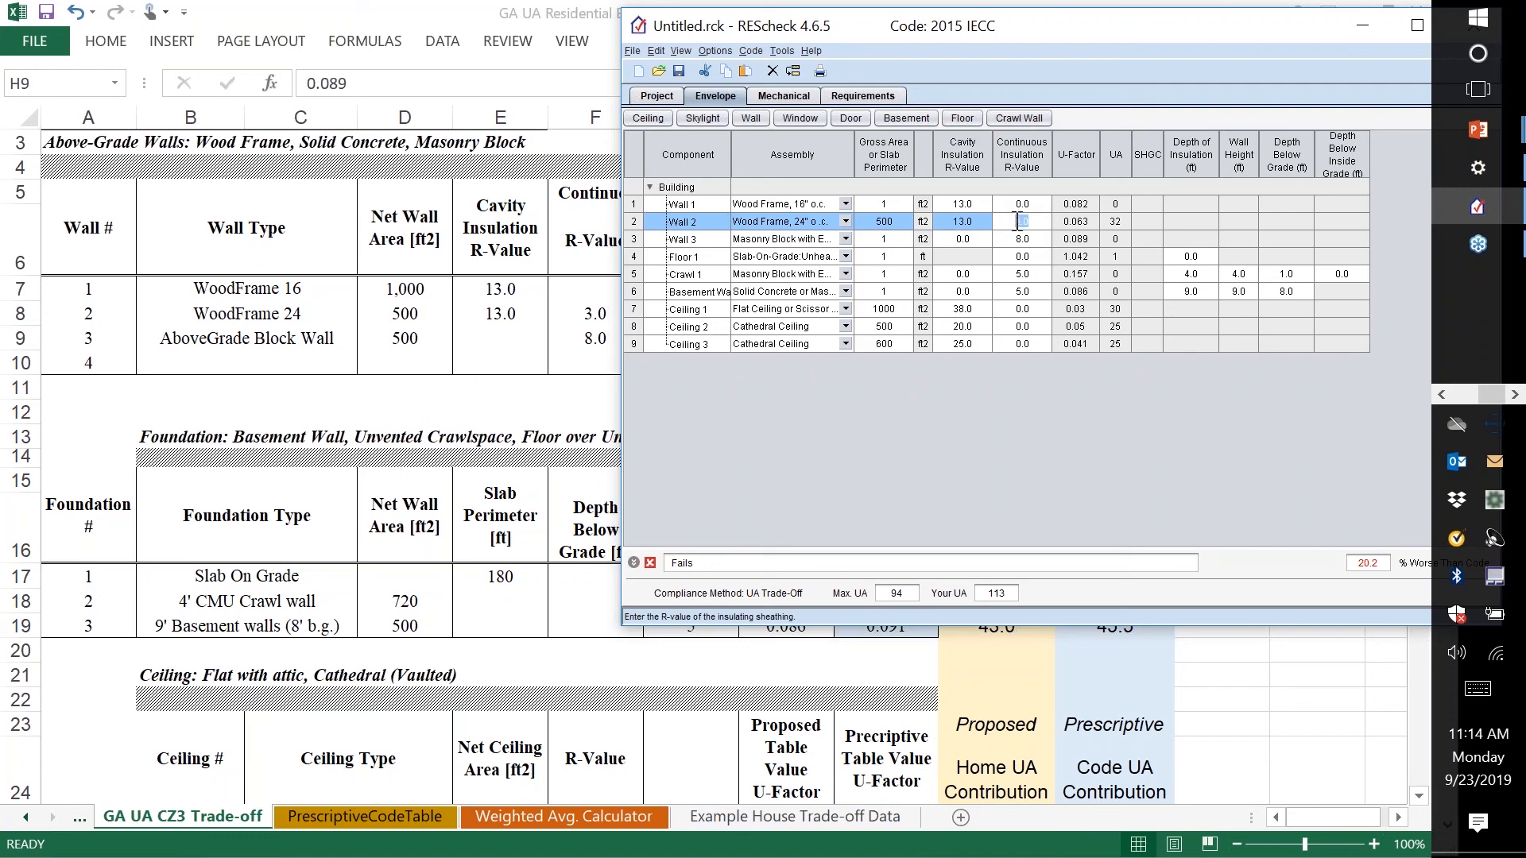
pyautogui.write('5')
pyautogui.press('Return')
# - Switch back to Excel and set the WoodFrame 24 wall's continuous insulation R-value to 5
pyautogui.hotkey('alt', 'Tab')
pyautogui.click(597, 317)
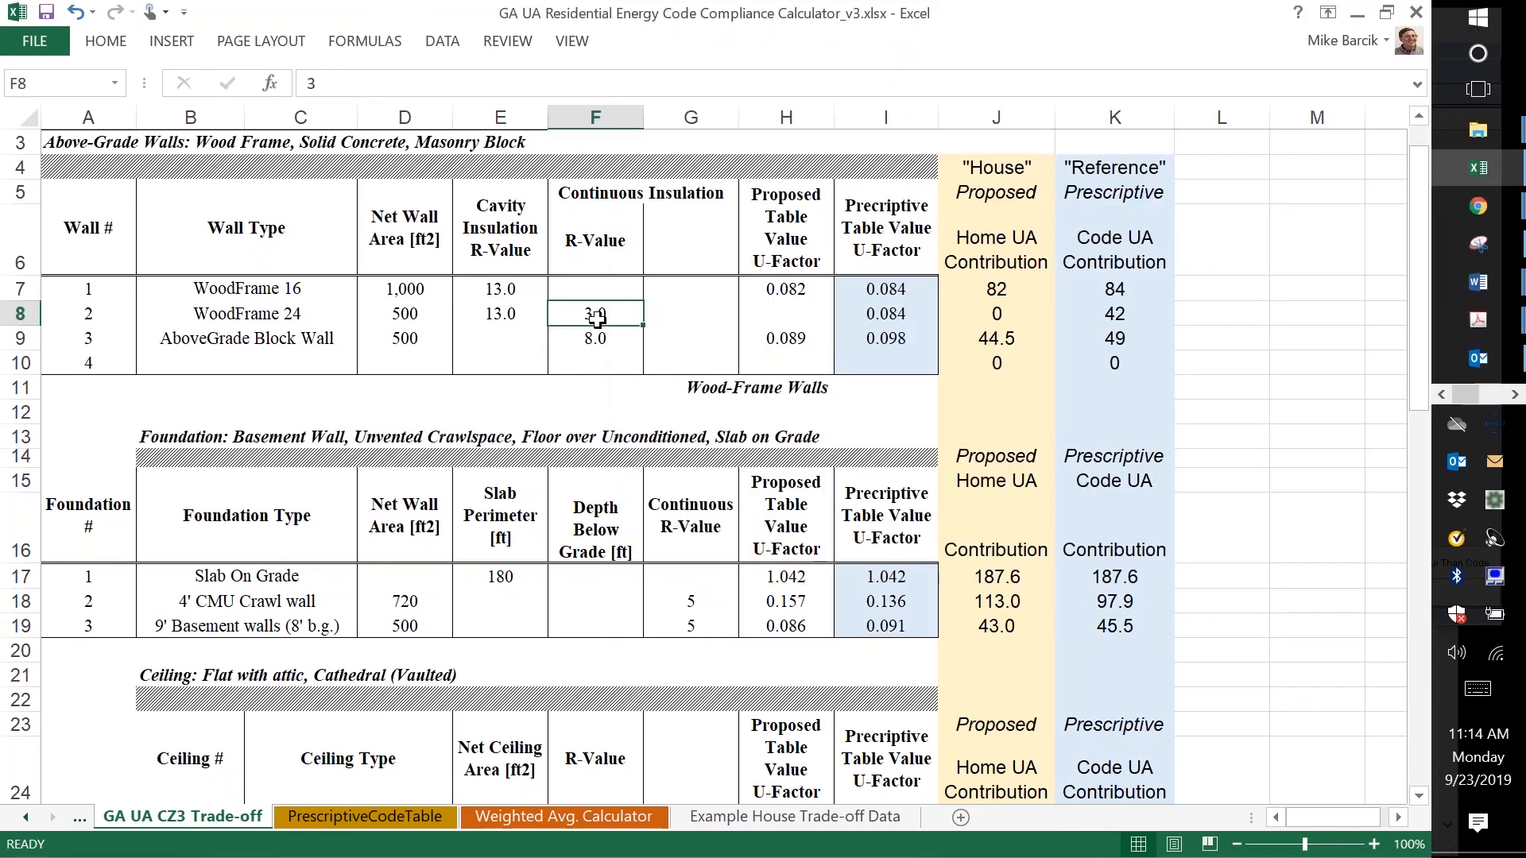
pyautogui.write('5')
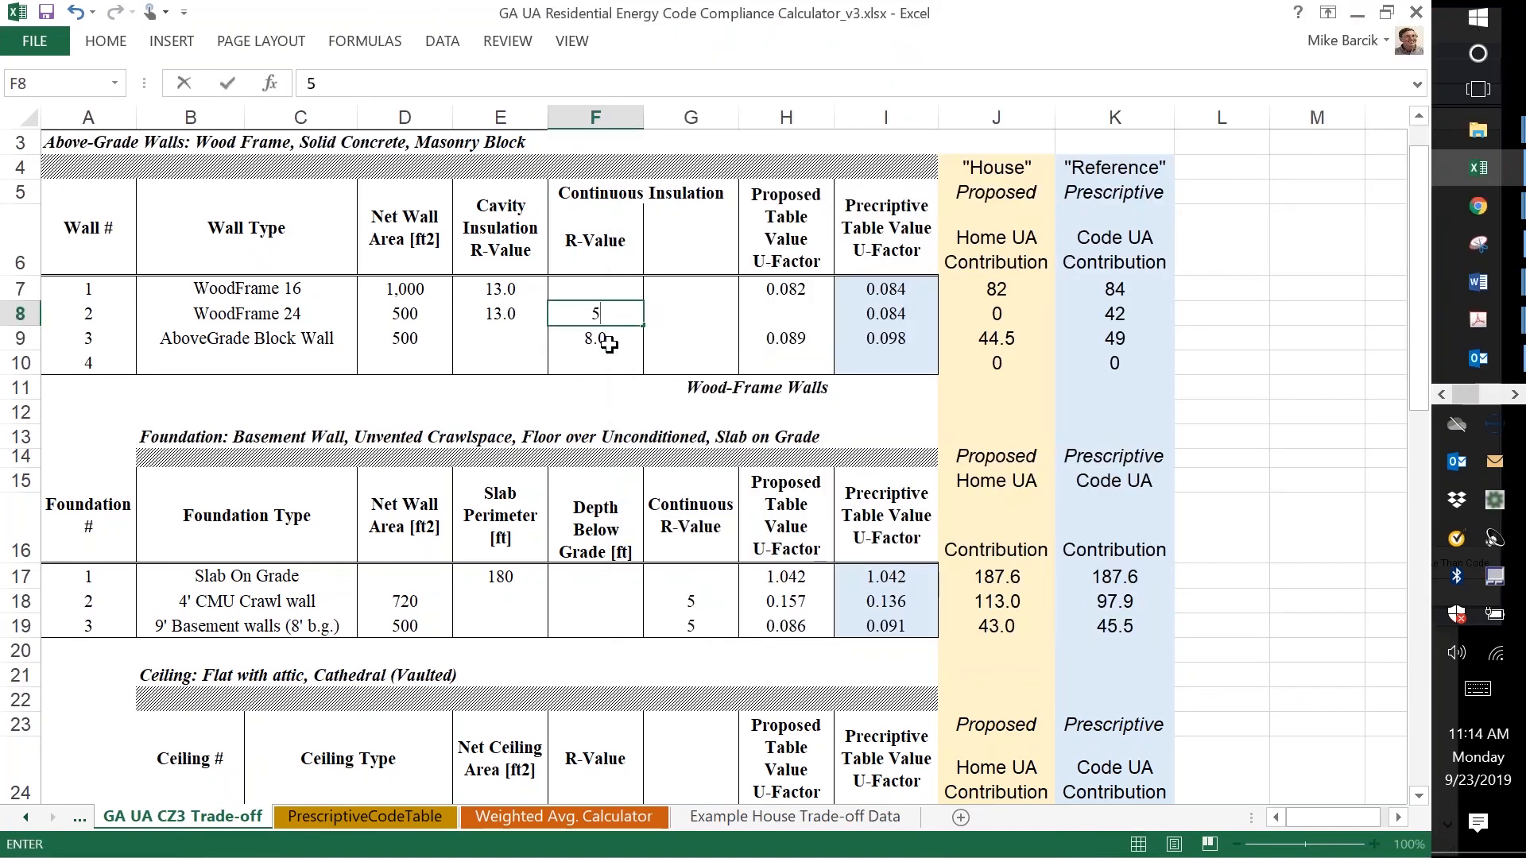
pyautogui.press('Return')
# - Enter 0.056 as the proposed U-factor of the WoodFrame 24 wall
pyautogui.press('Up')
pyautogui.press('Right')
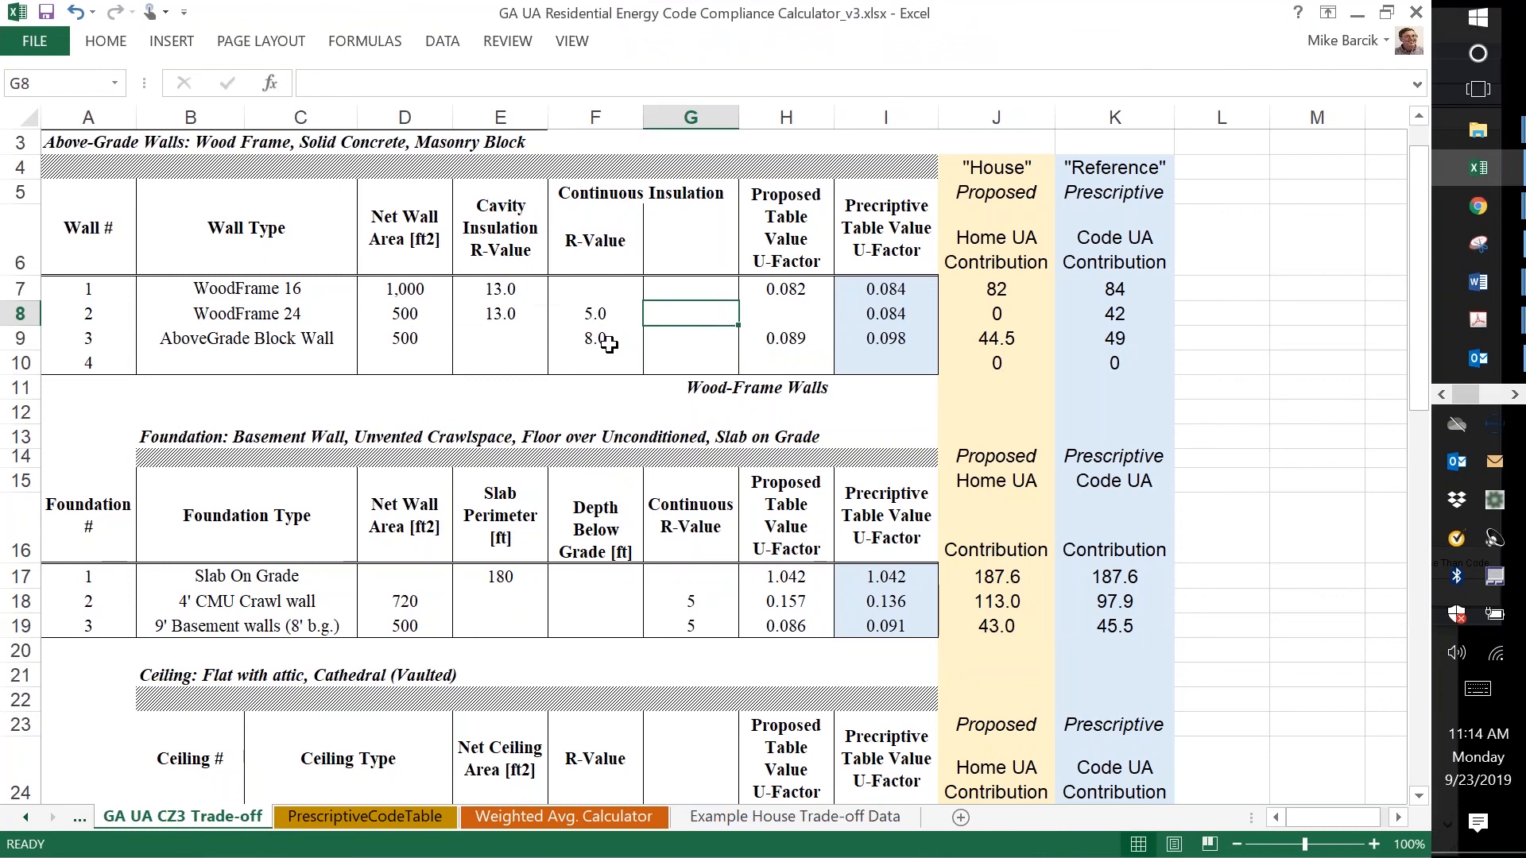
pyautogui.press('Right')
pyautogui.write('.0')
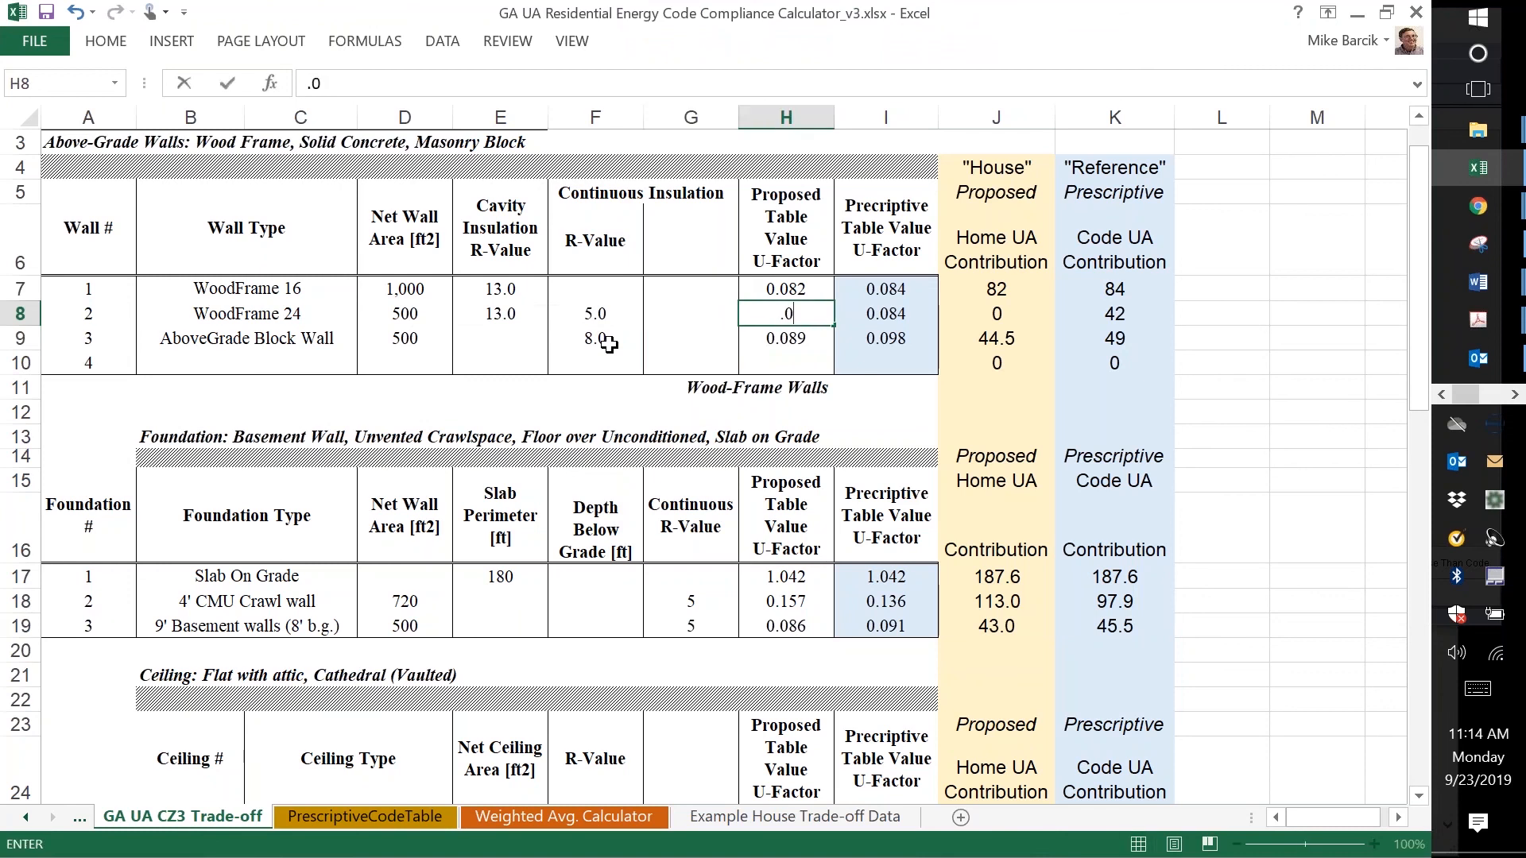
pyautogui.write('56')
pyautogui.hotkey('ctrl', 'Return')
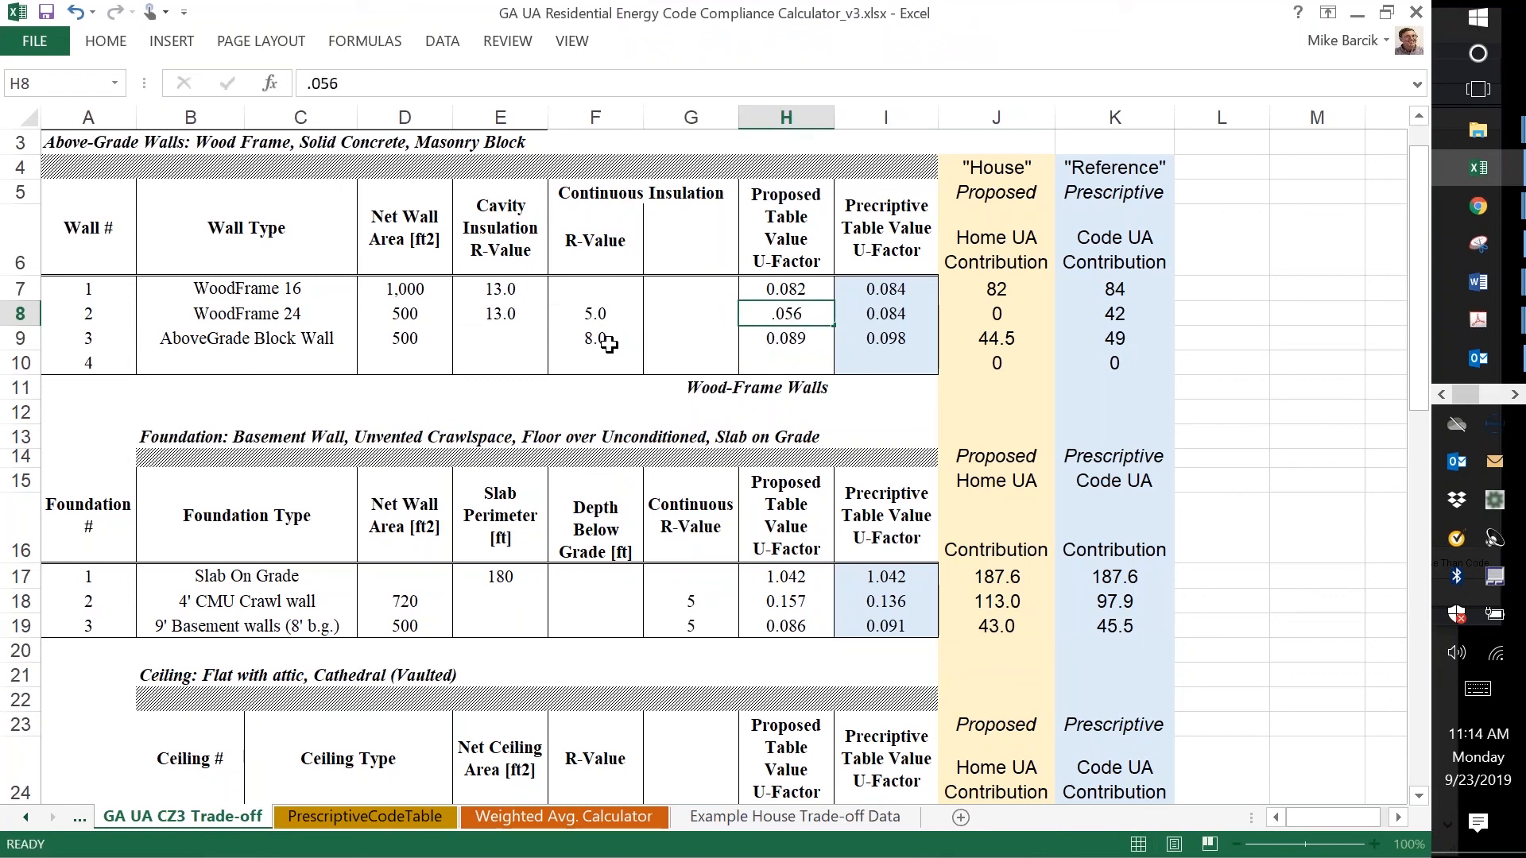
pyautogui.press('Return')
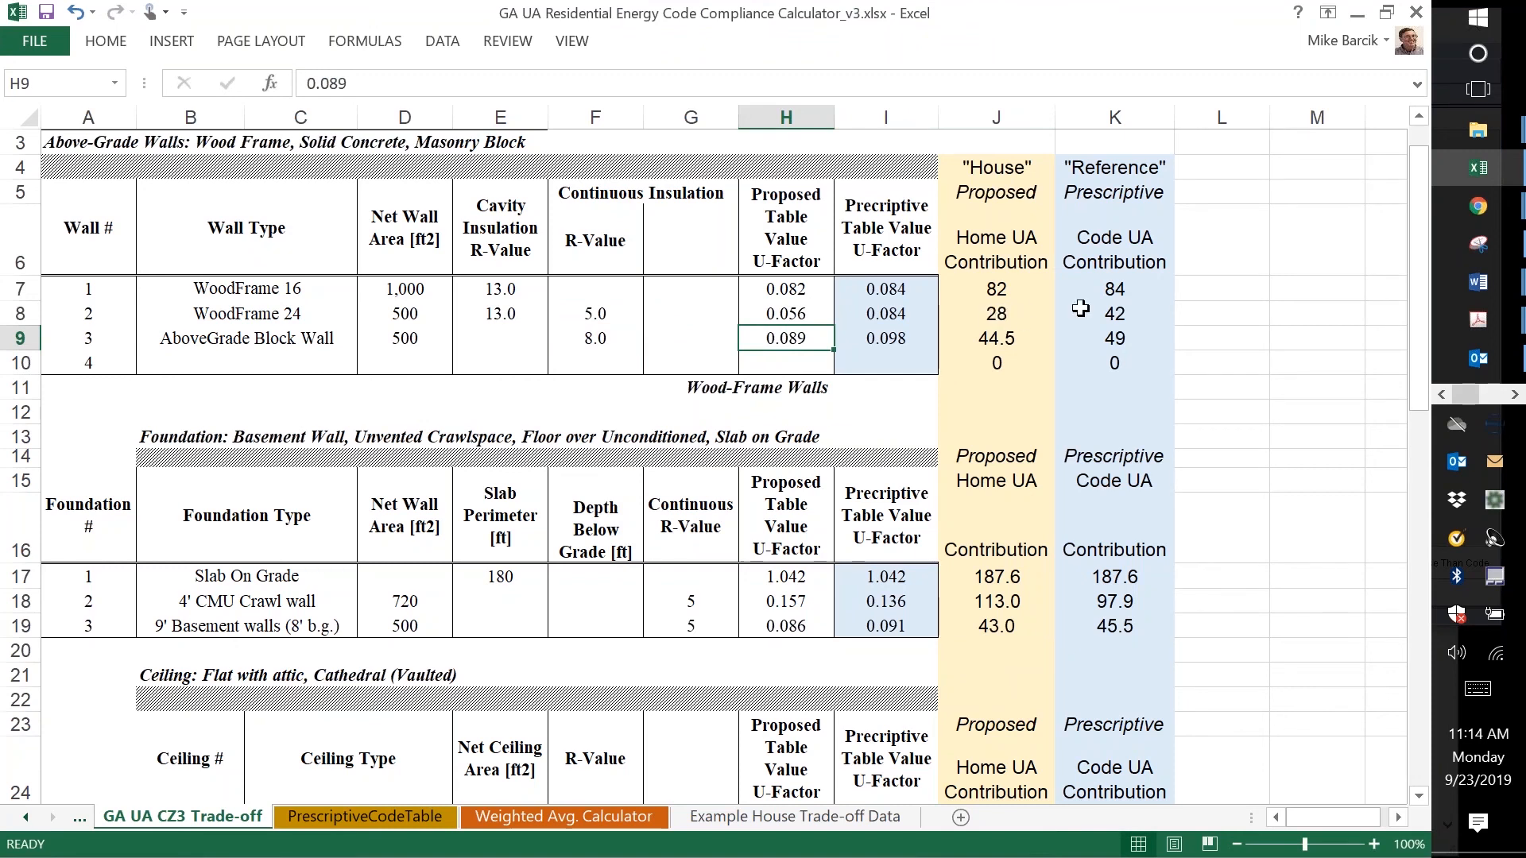
# - Check the Total UA against the Max UA and the percentage difference below them
pyautogui.press('pagedown')
pyautogui.press('pagedown')
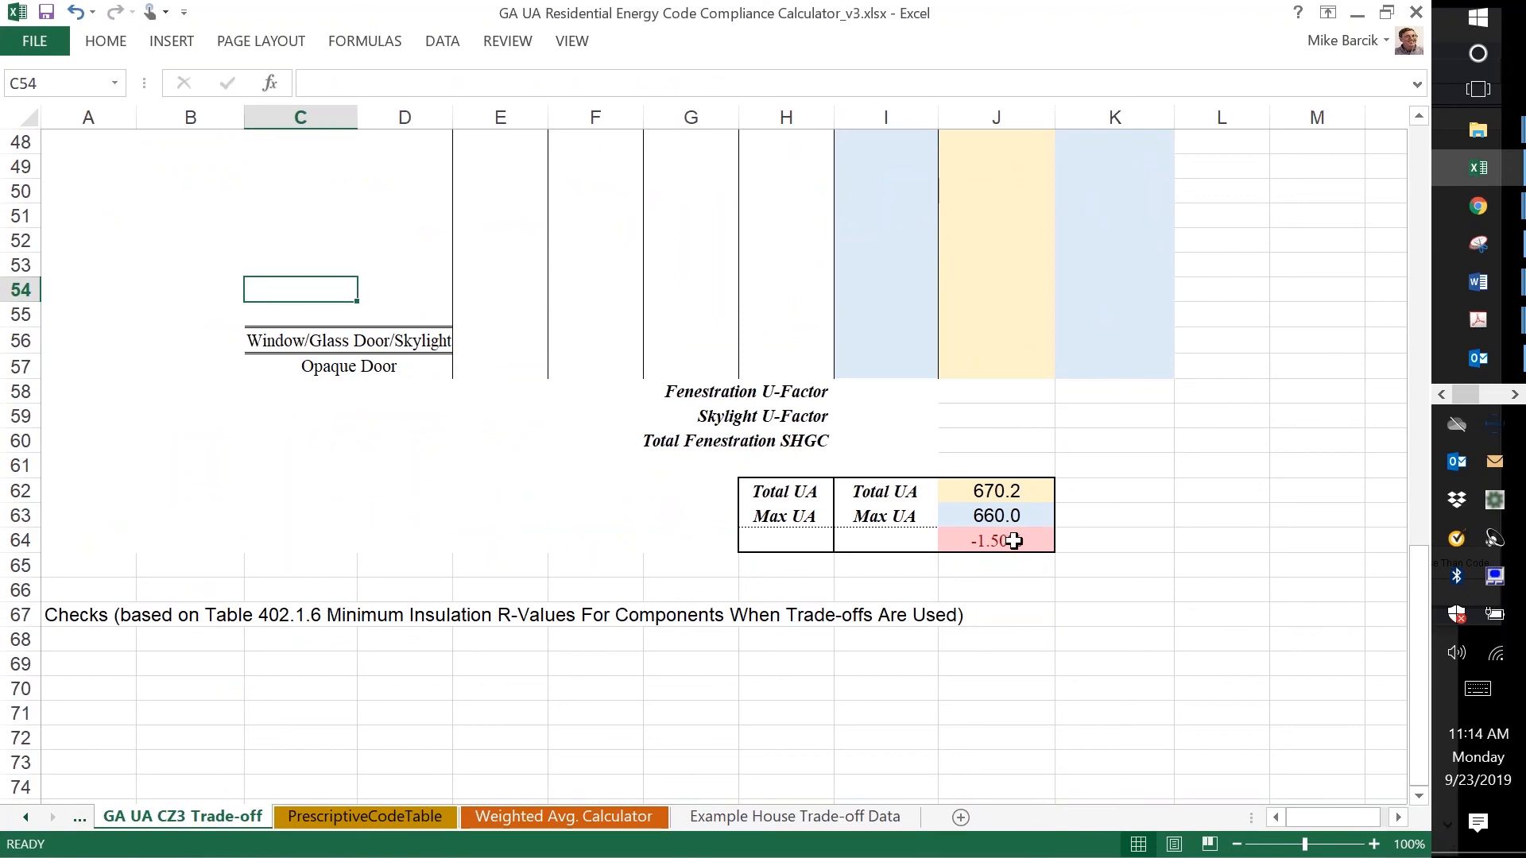
pyautogui.press('pageup')
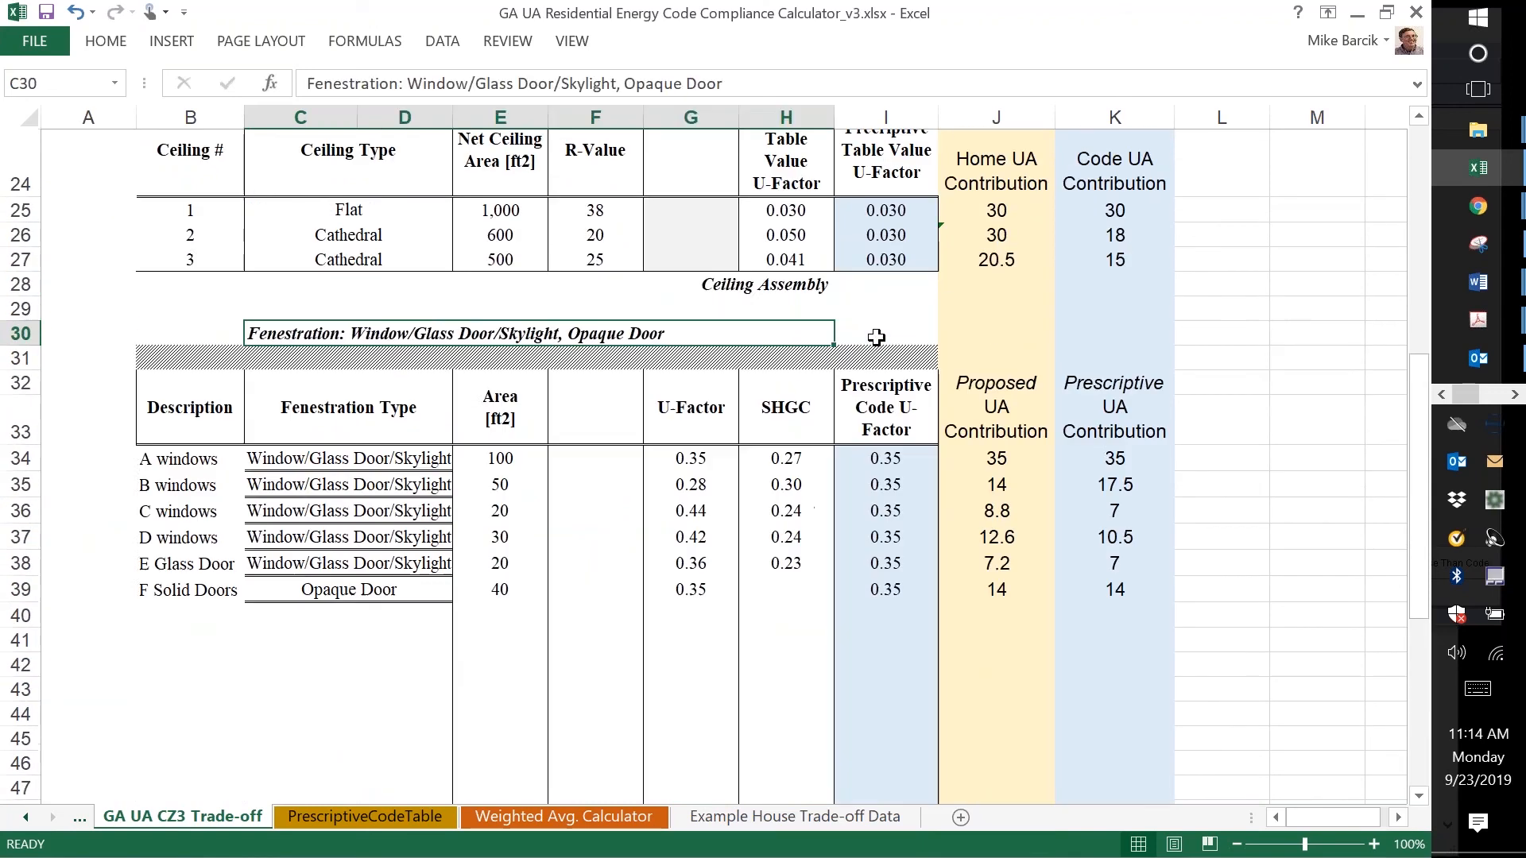
# - Set the WoodFrame 24 wall's continuous insulation R-value to 3 and its proposed U-factor to 0.063
pyautogui.press('pageup')
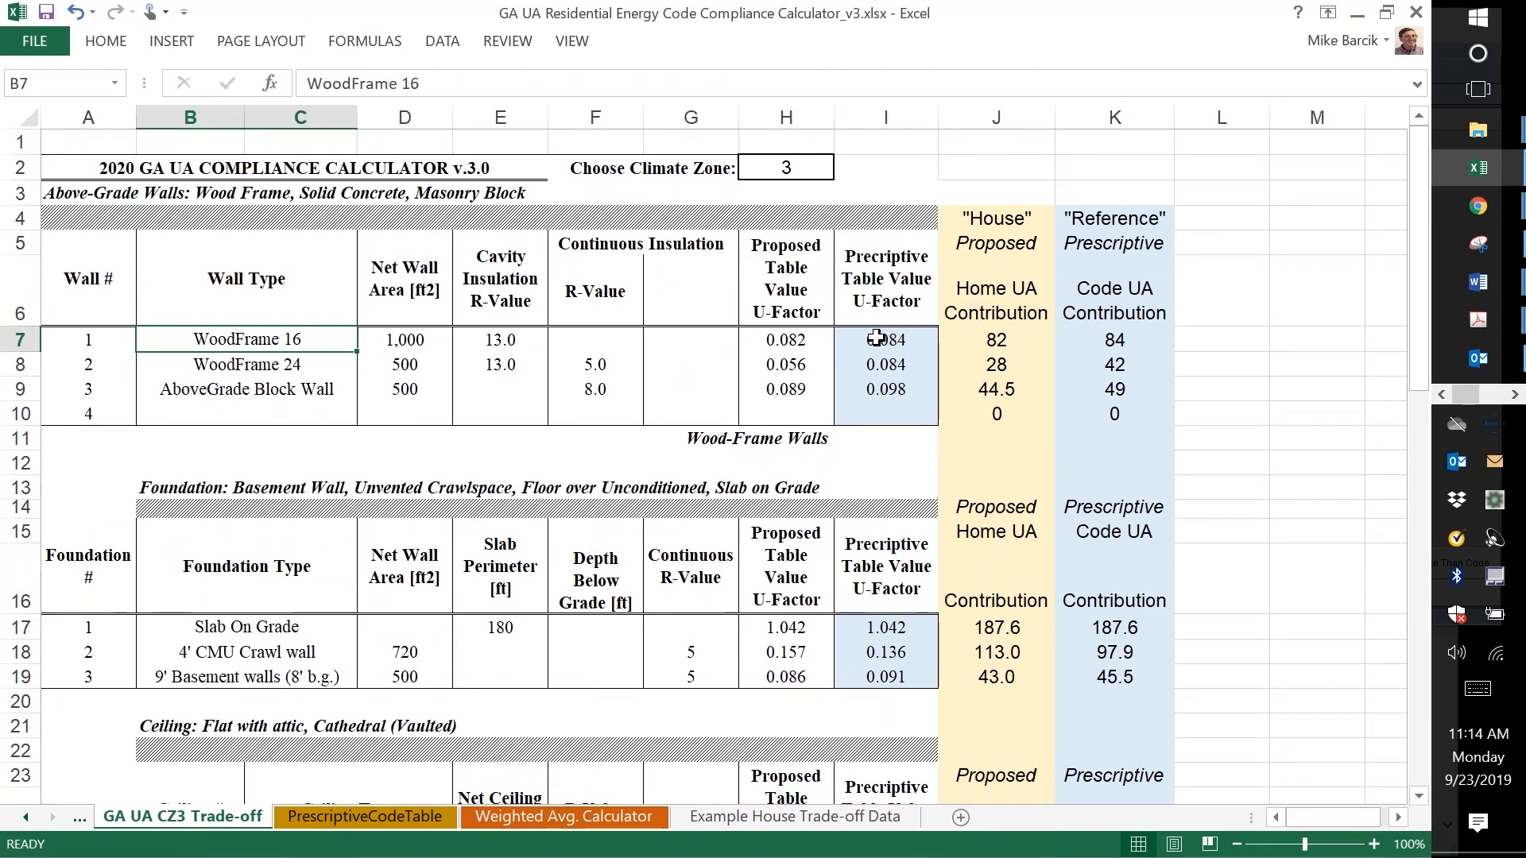
pyautogui.press('Down')
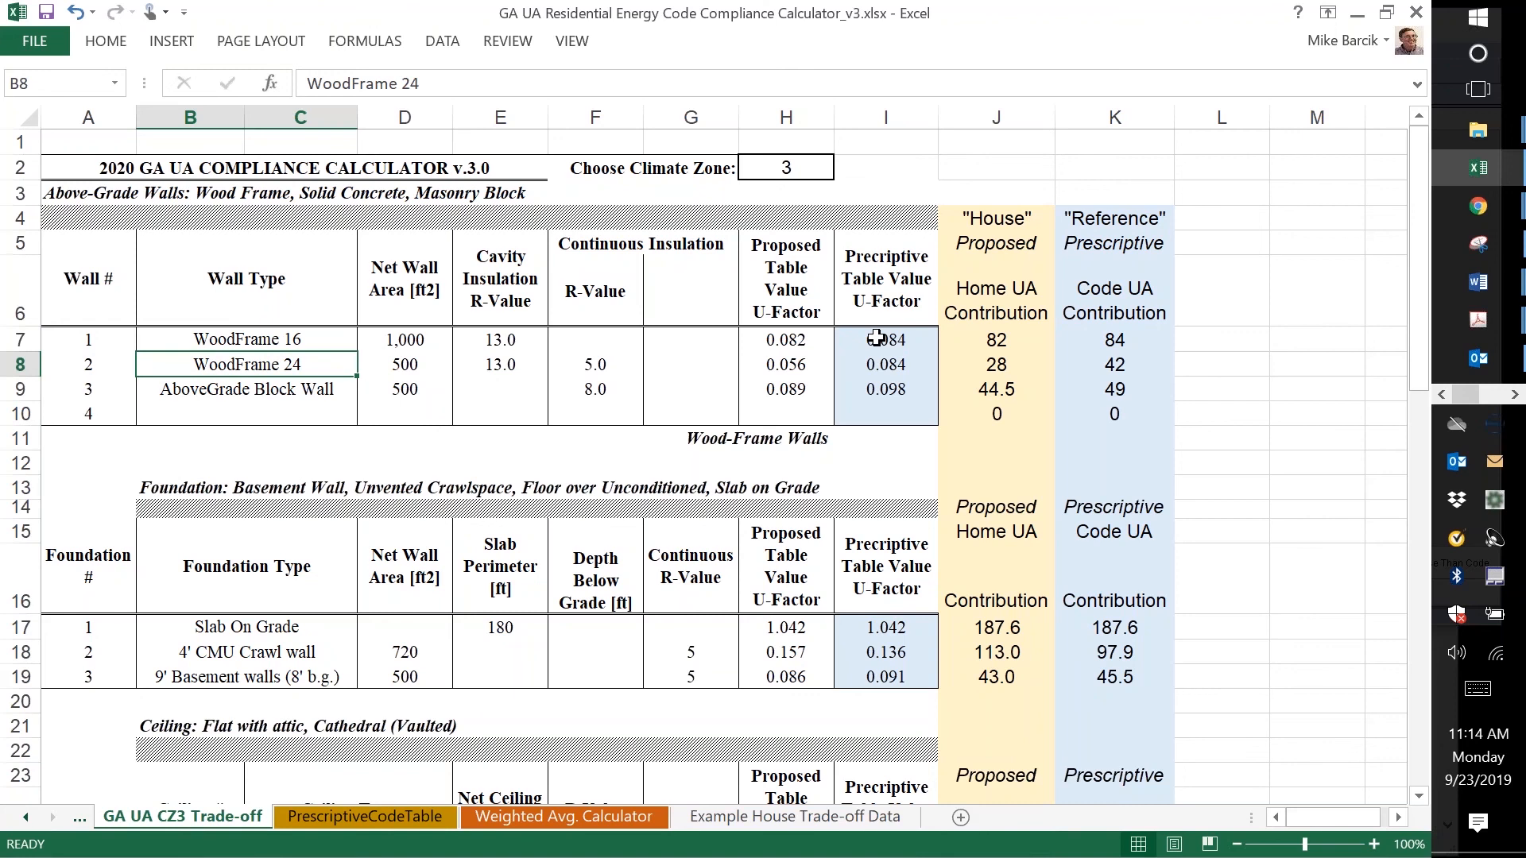
pyautogui.press('Right')
pyautogui.press('Right')
pyautogui.press('Right')
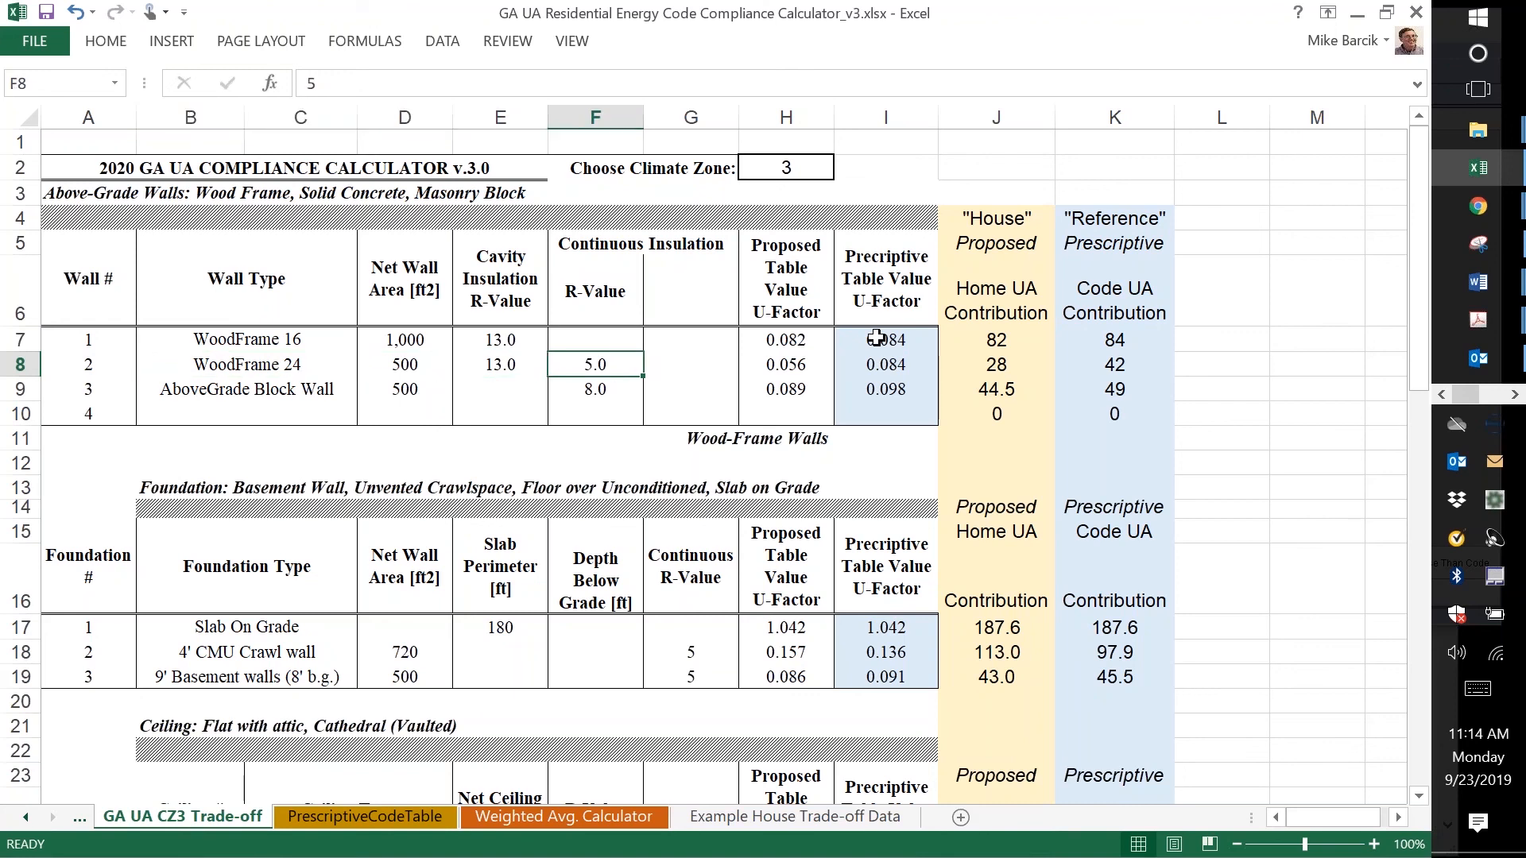
pyautogui.write('3')
pyautogui.press('Right')
pyautogui.press('Right')
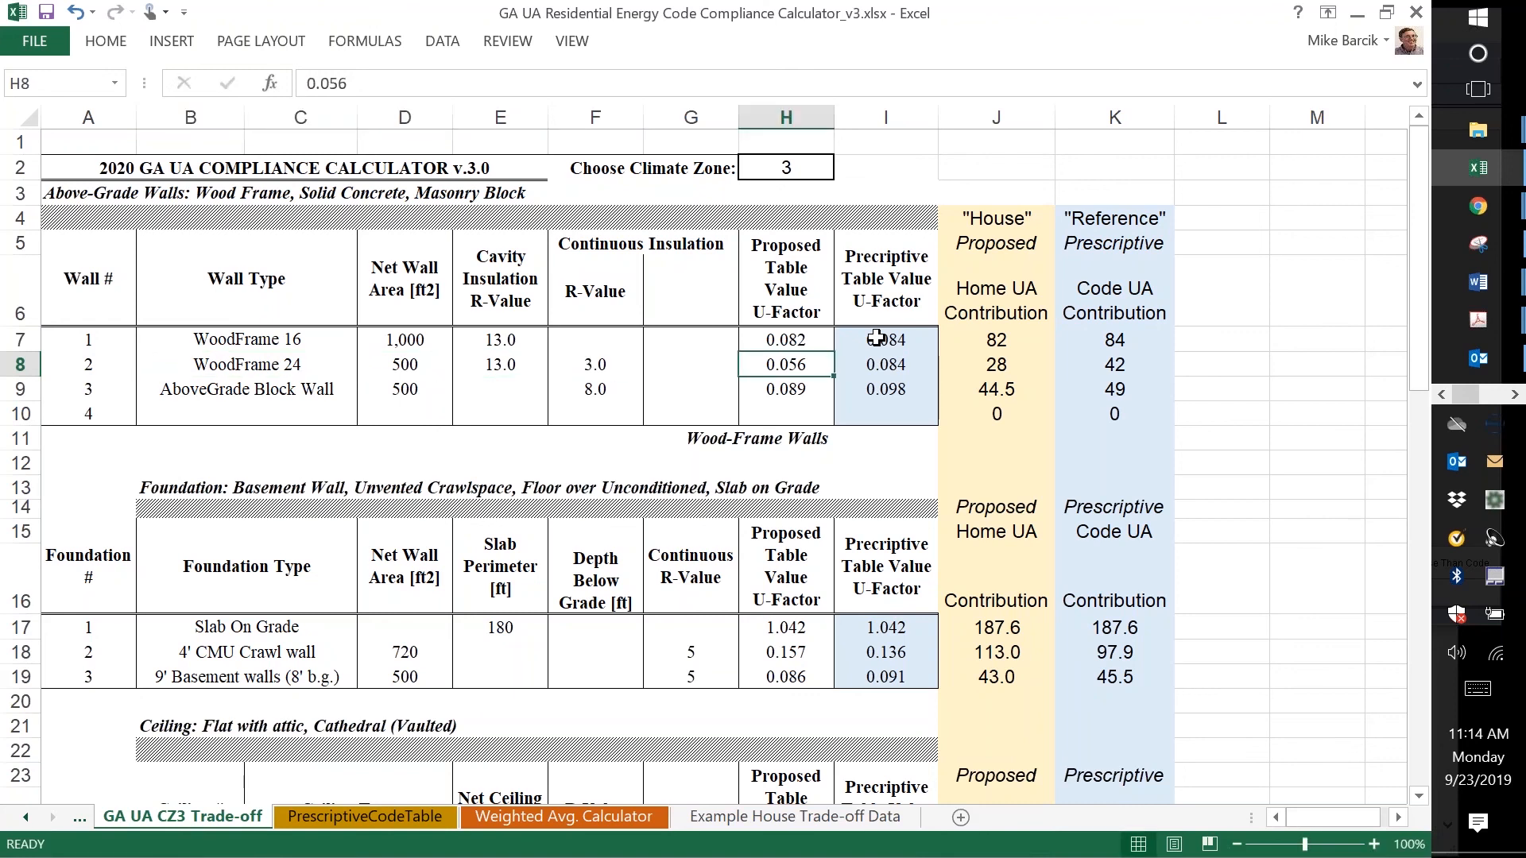
pyautogui.write('.063')
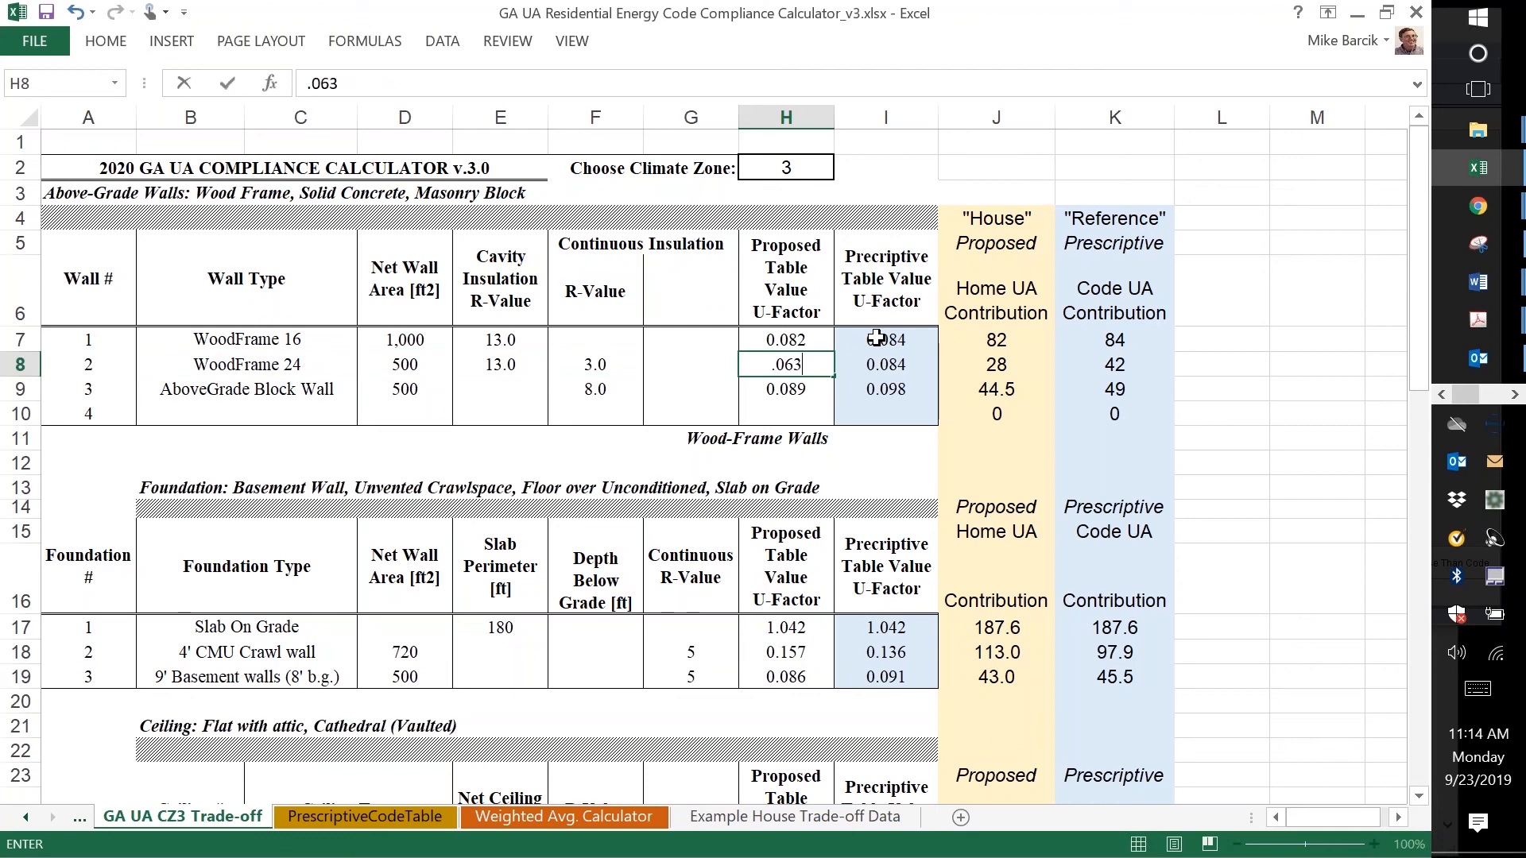
pyautogui.press('Return')
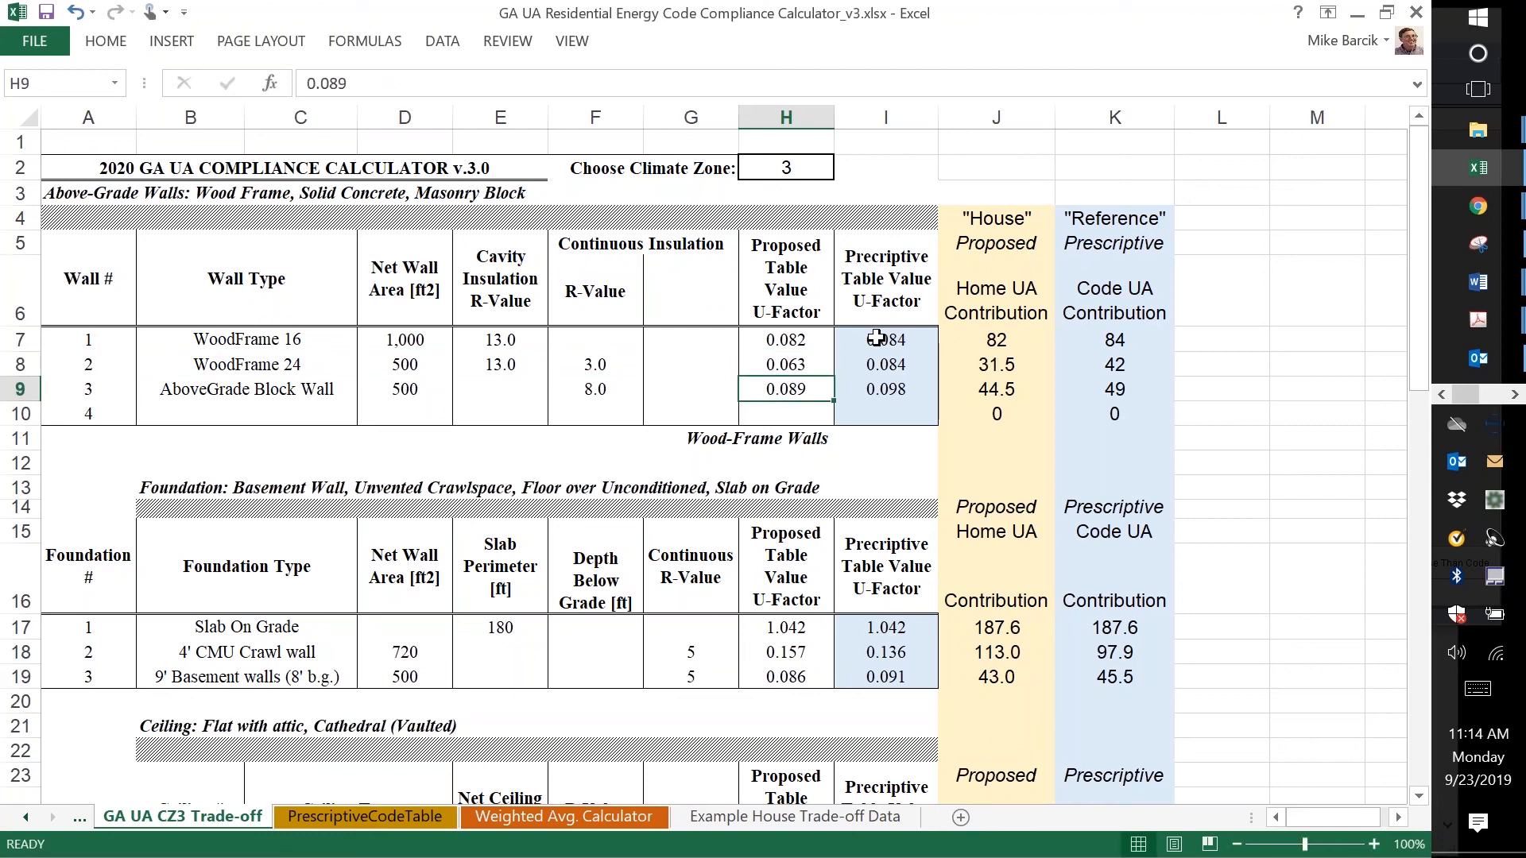
# - Set the WoodFrame 16 wall's continuous insulation R-value to 3 and clear its proposed U-factor
pyautogui.press('Up')
pyautogui.press('Up')
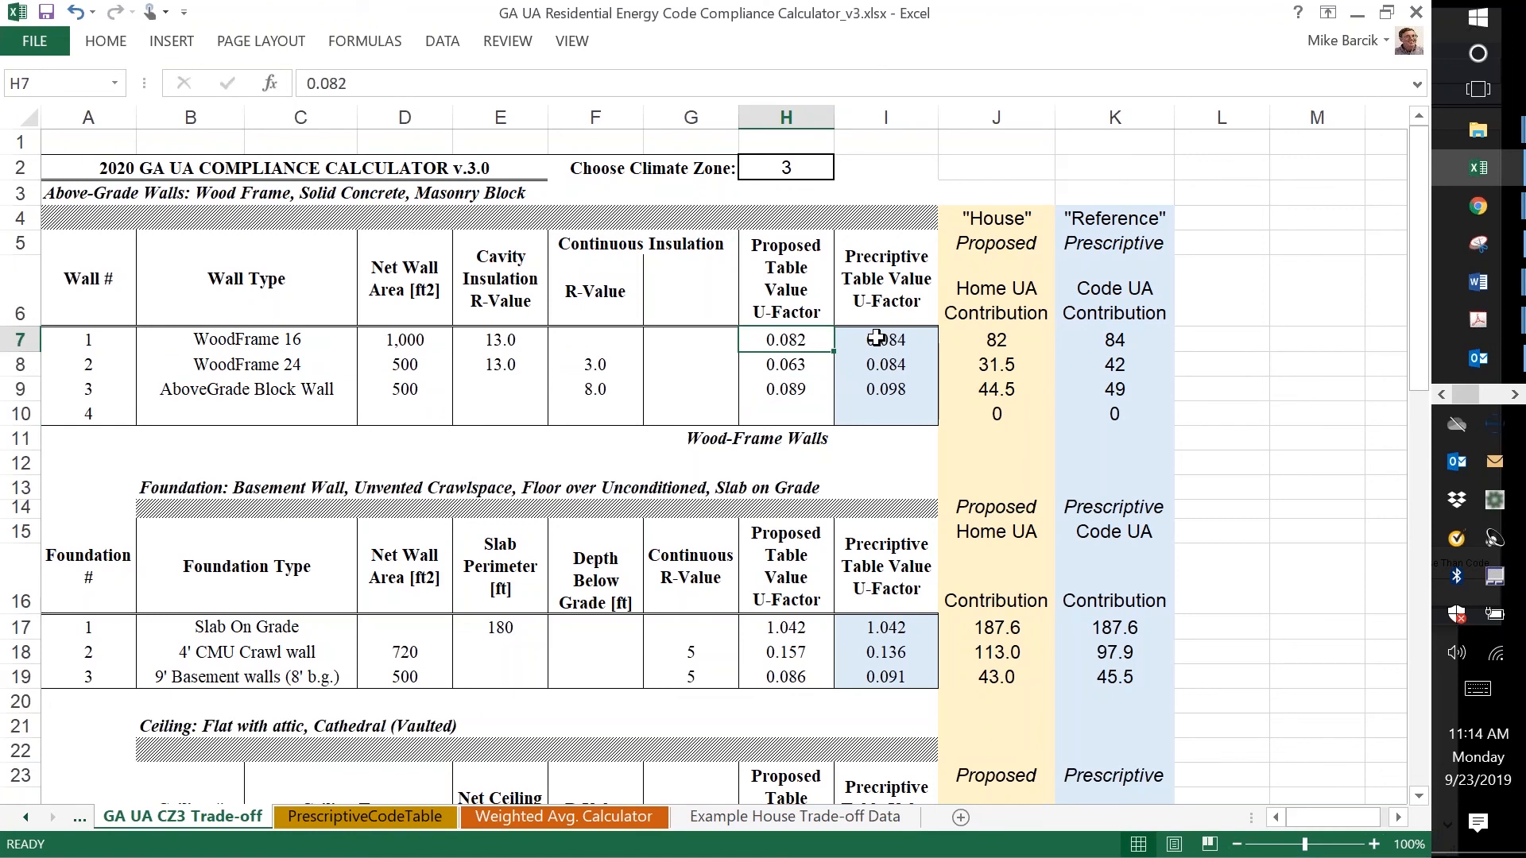
pyautogui.press('Left')
pyautogui.press('Left')
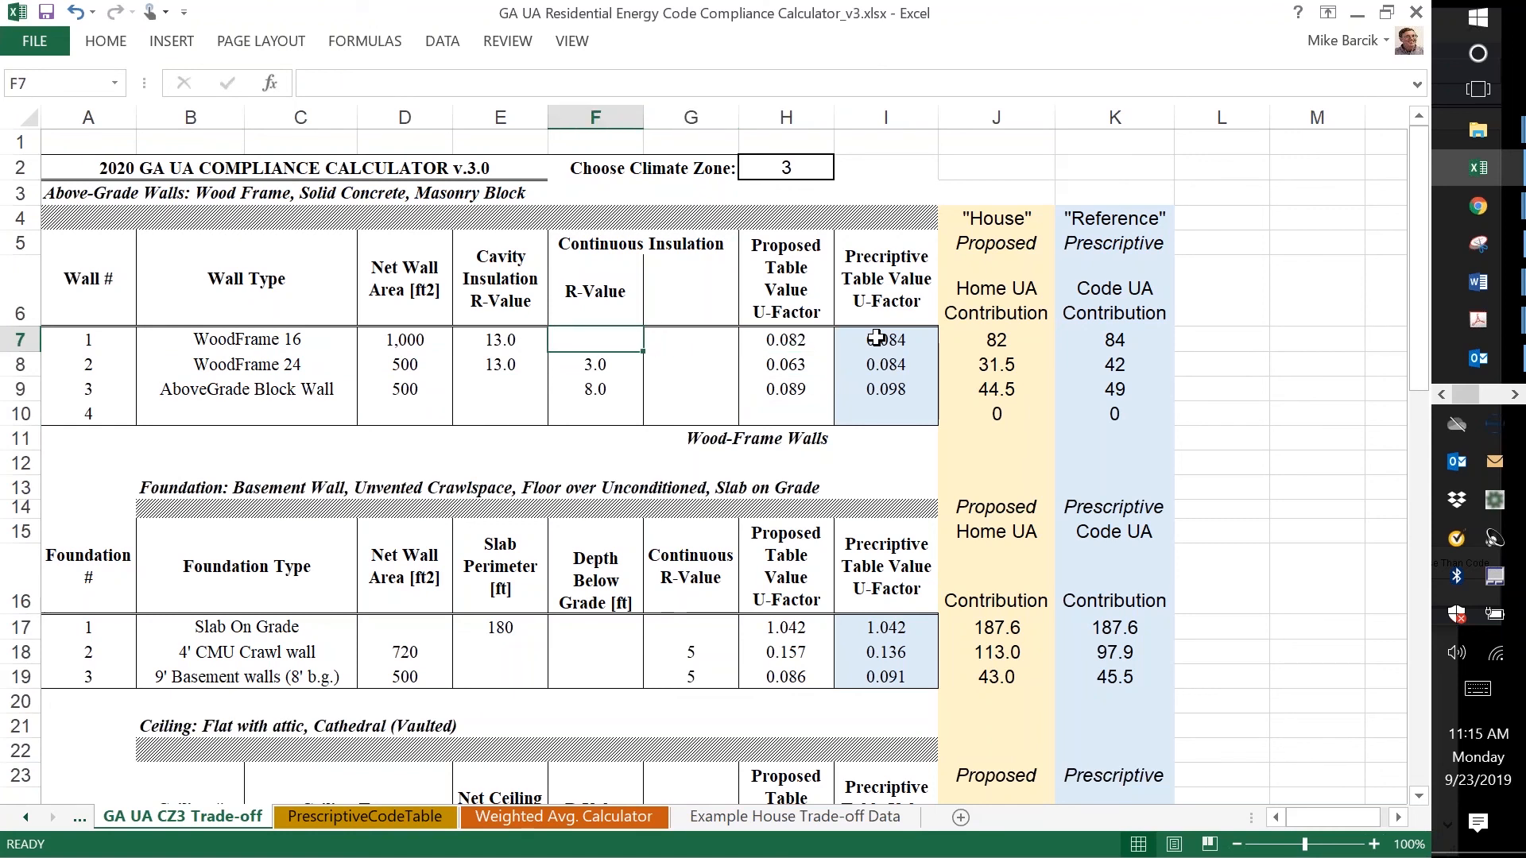
pyautogui.write('3')
pyautogui.hotkey('ctrl', 'Return')
pyautogui.press('Down')
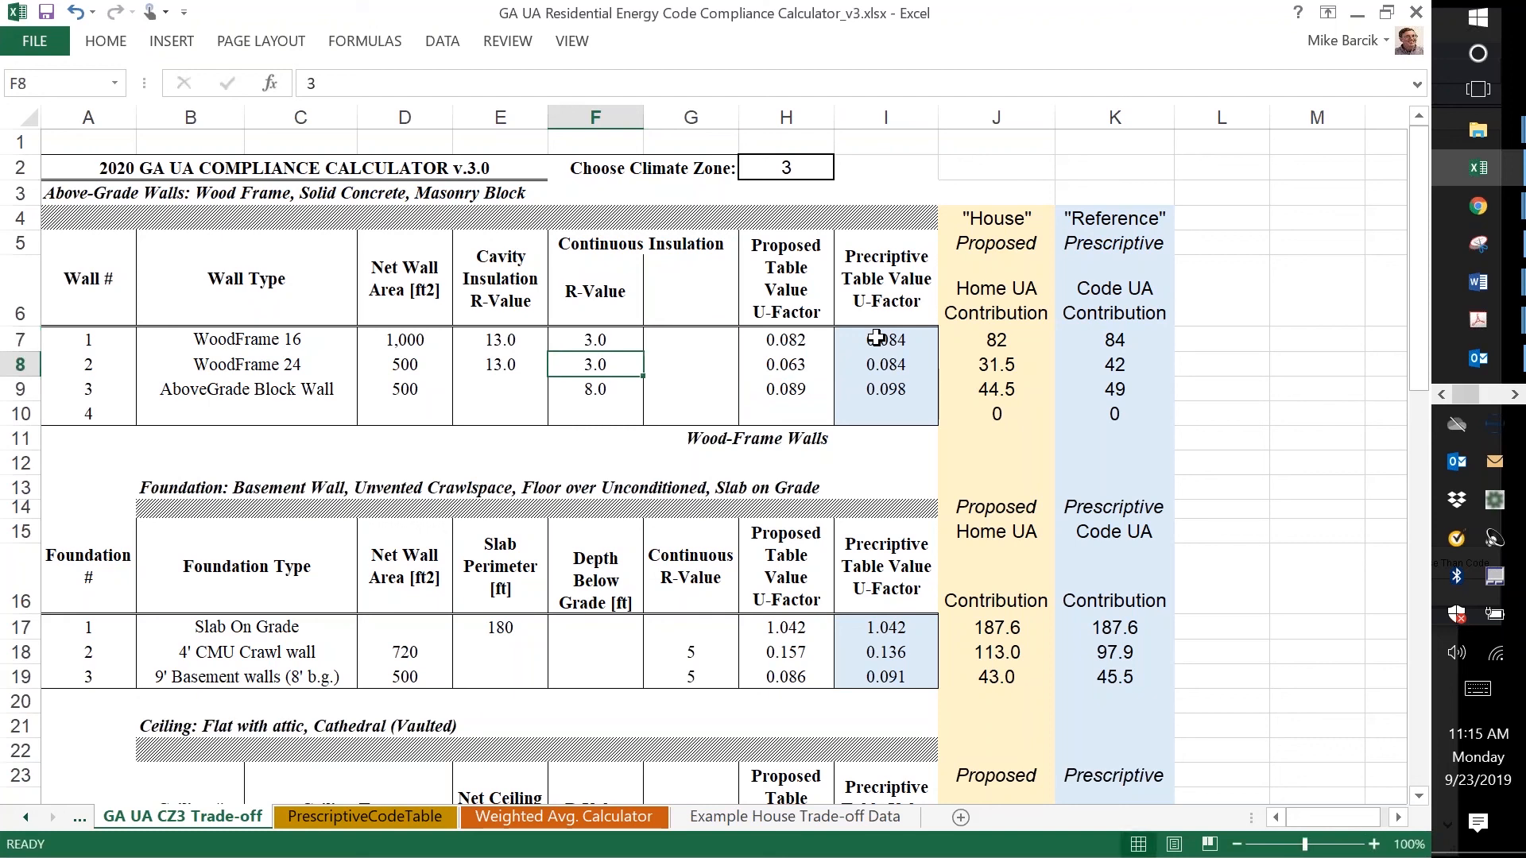
pyautogui.press('Up')
pyautogui.press('Right')
pyautogui.press('Right')
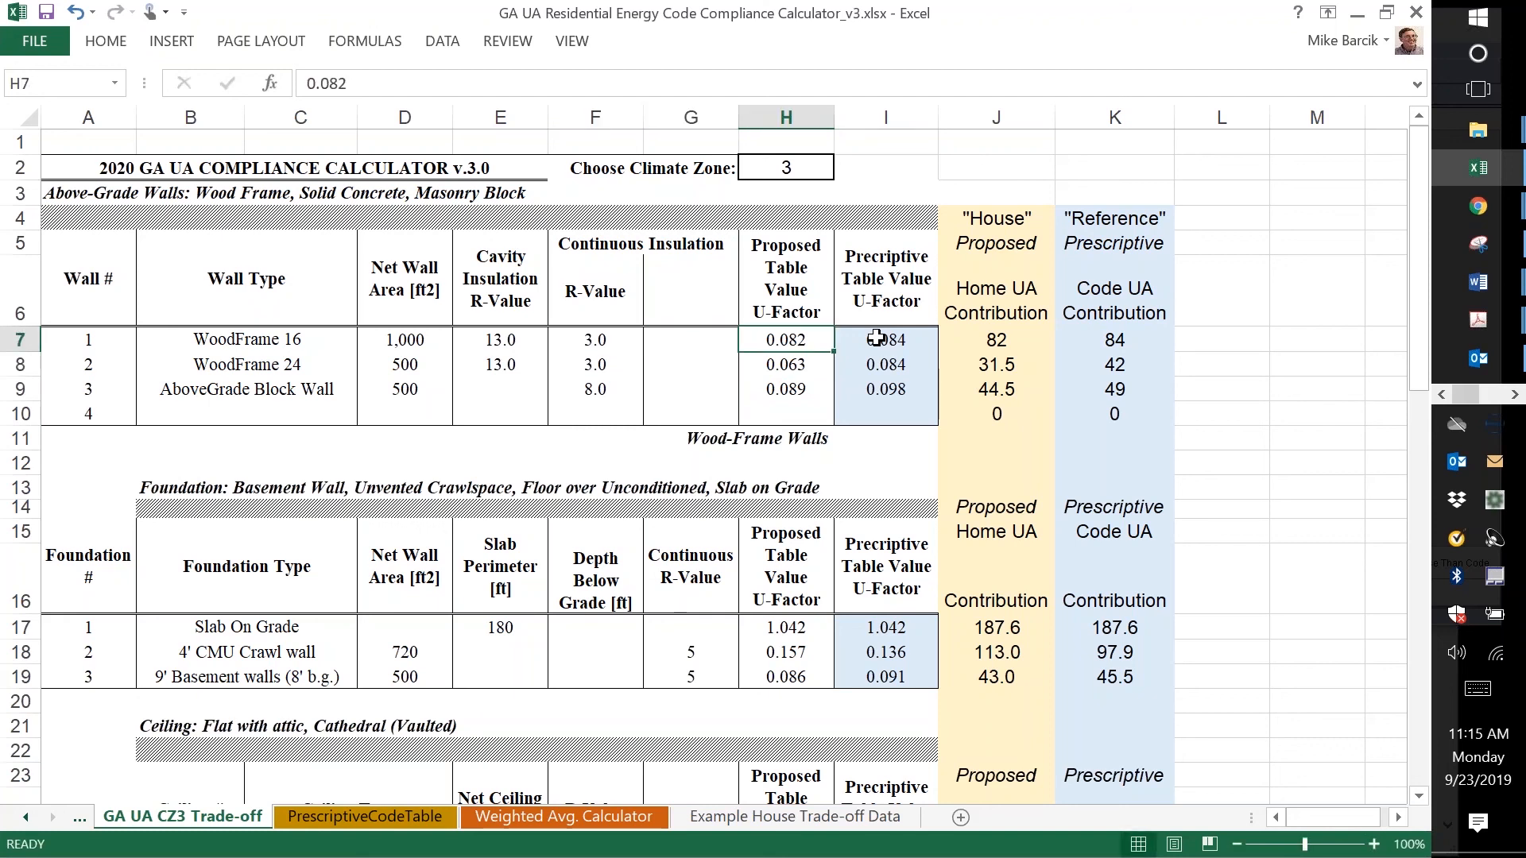
pyautogui.press('Delete')
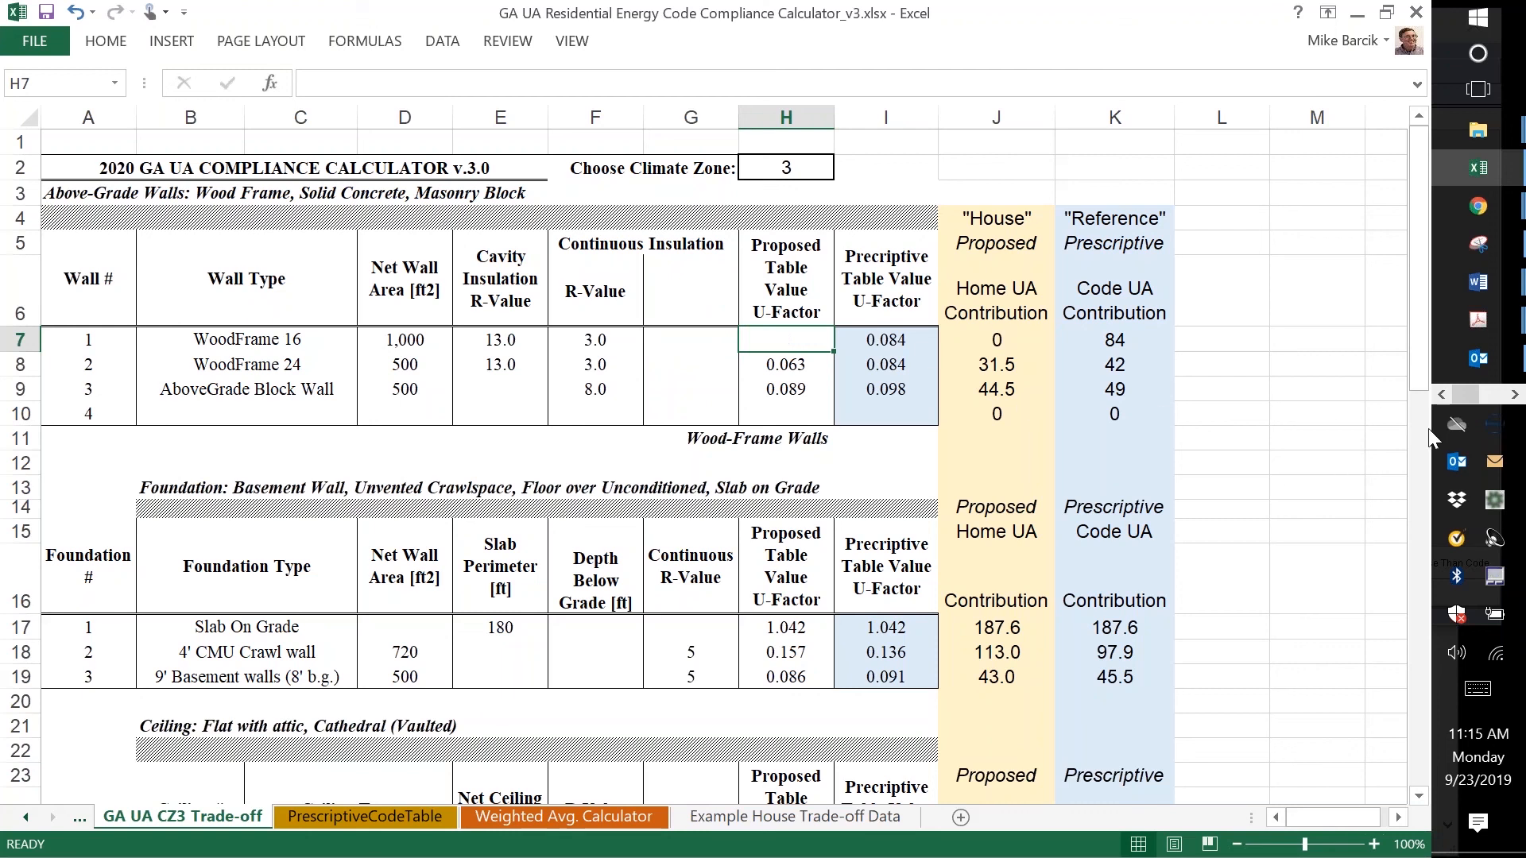
# - Switch to REScheck, give Wall 1 a gross area of 1000 ft2, and set the continuous insulation R-value of Walls 1 and 2 to 3
pyautogui.hotkey('alt', 'Tab')
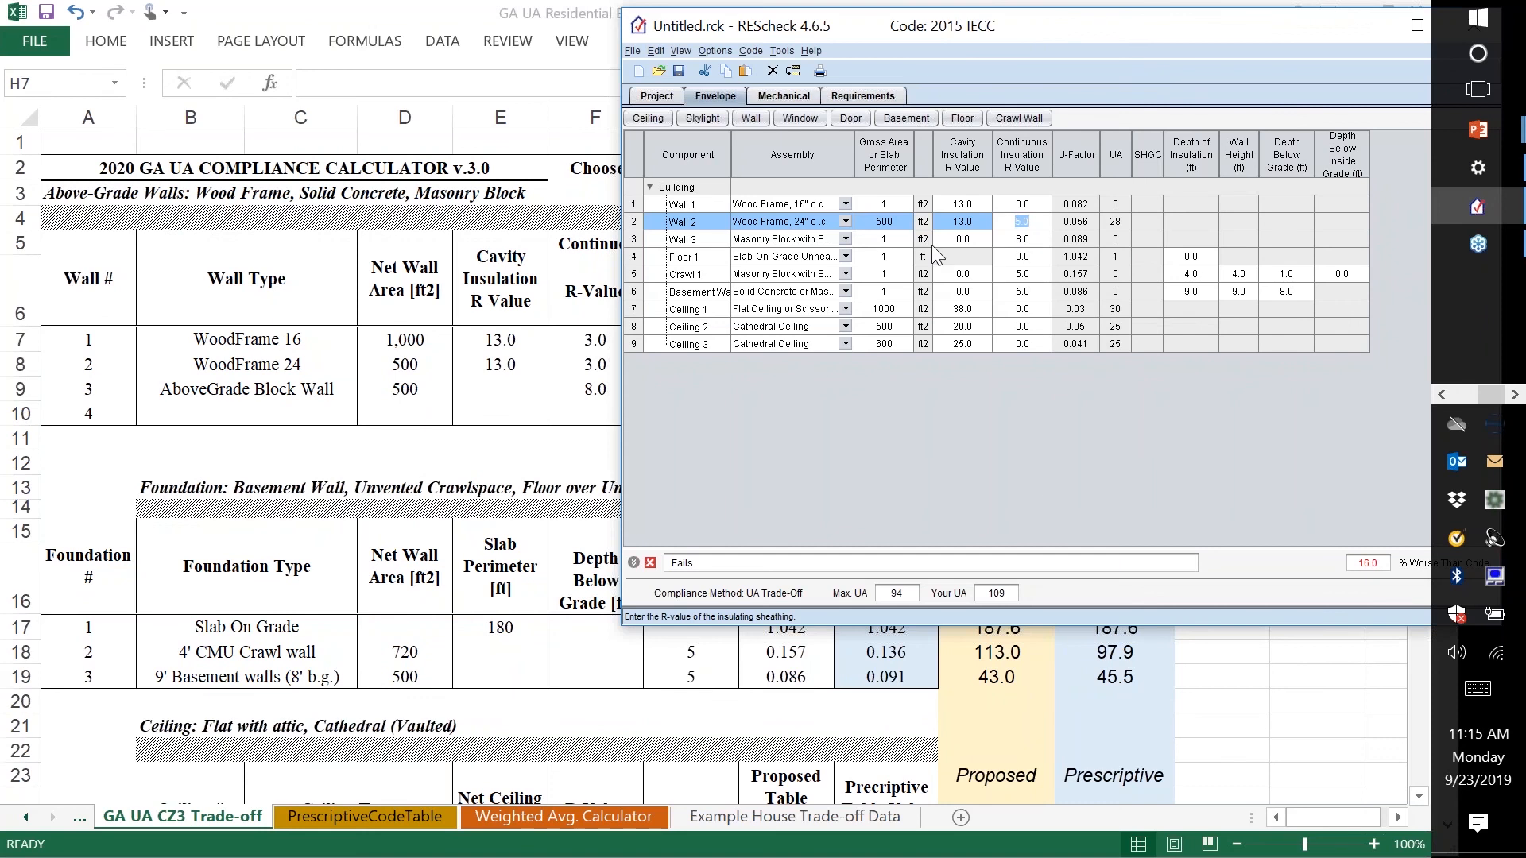
pyautogui.click(889, 203)
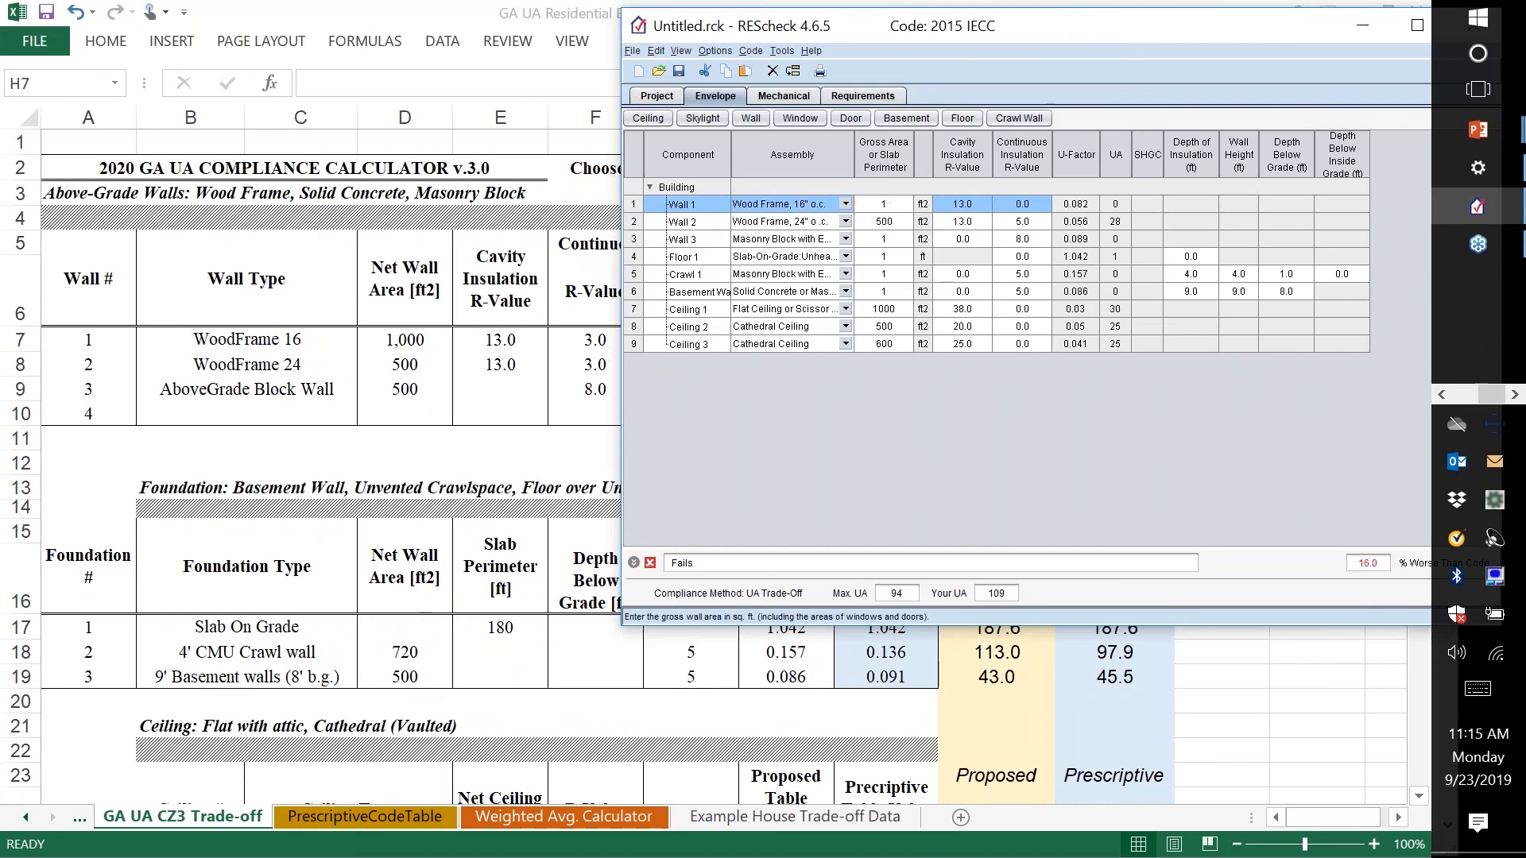
pyautogui.write('000')
pyautogui.click(1022, 205)
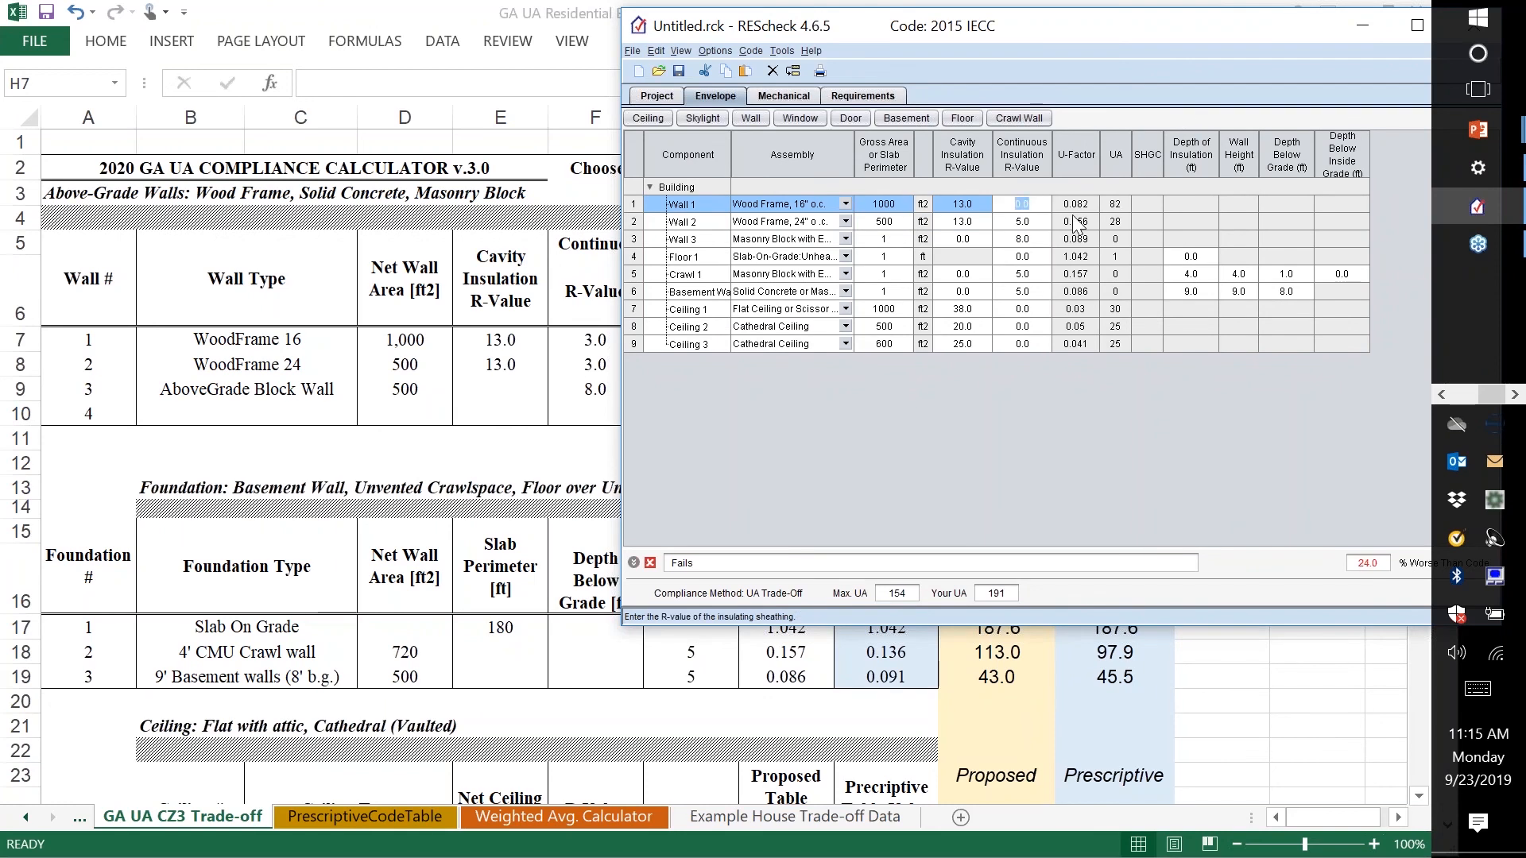
pyautogui.write('3')
pyautogui.press('Return')
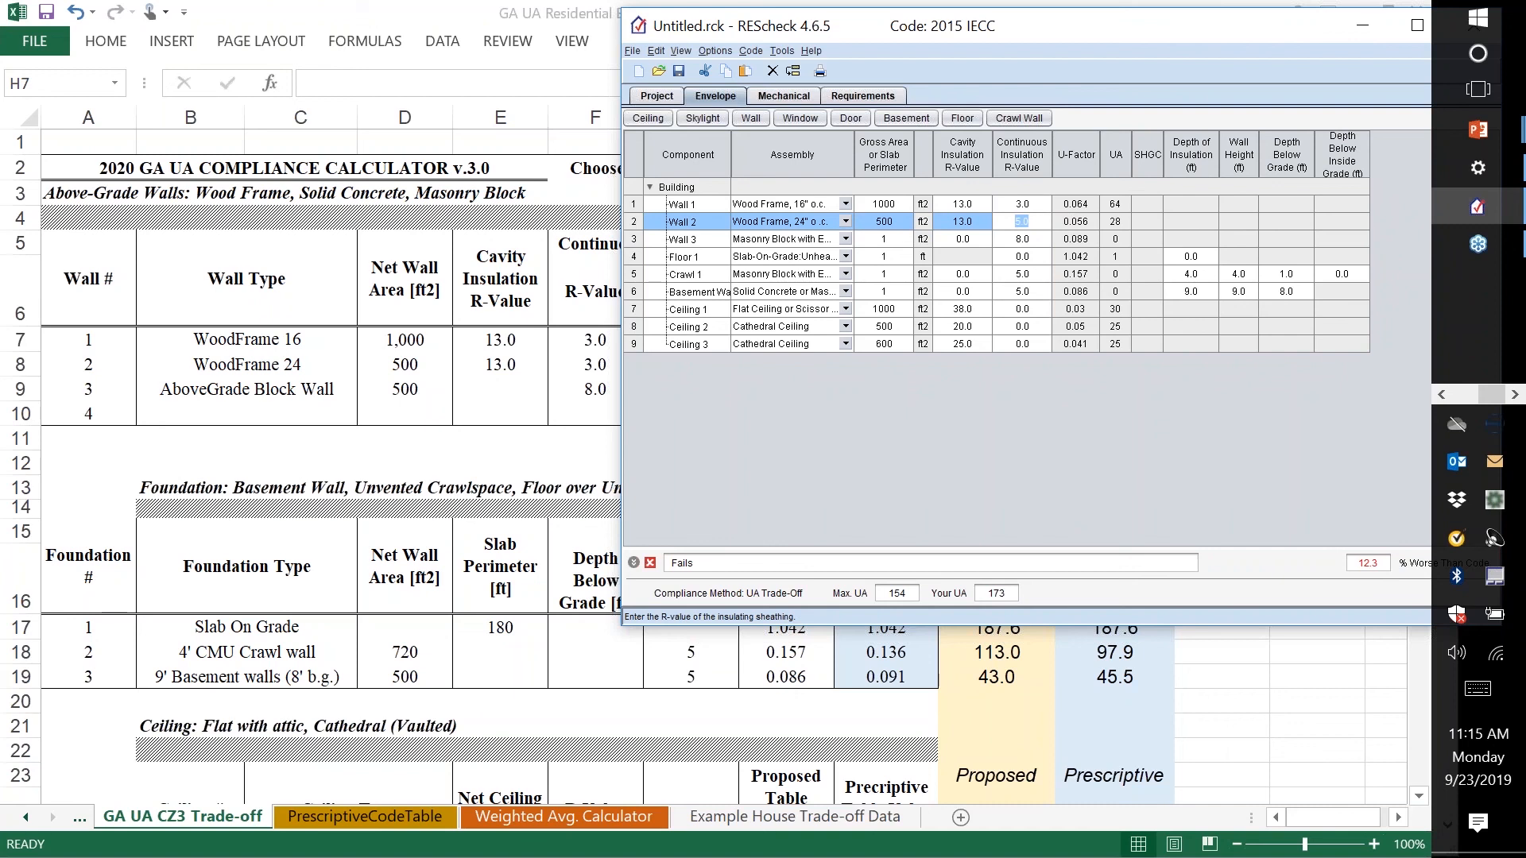
pyautogui.write('3')
pyautogui.press('Up')
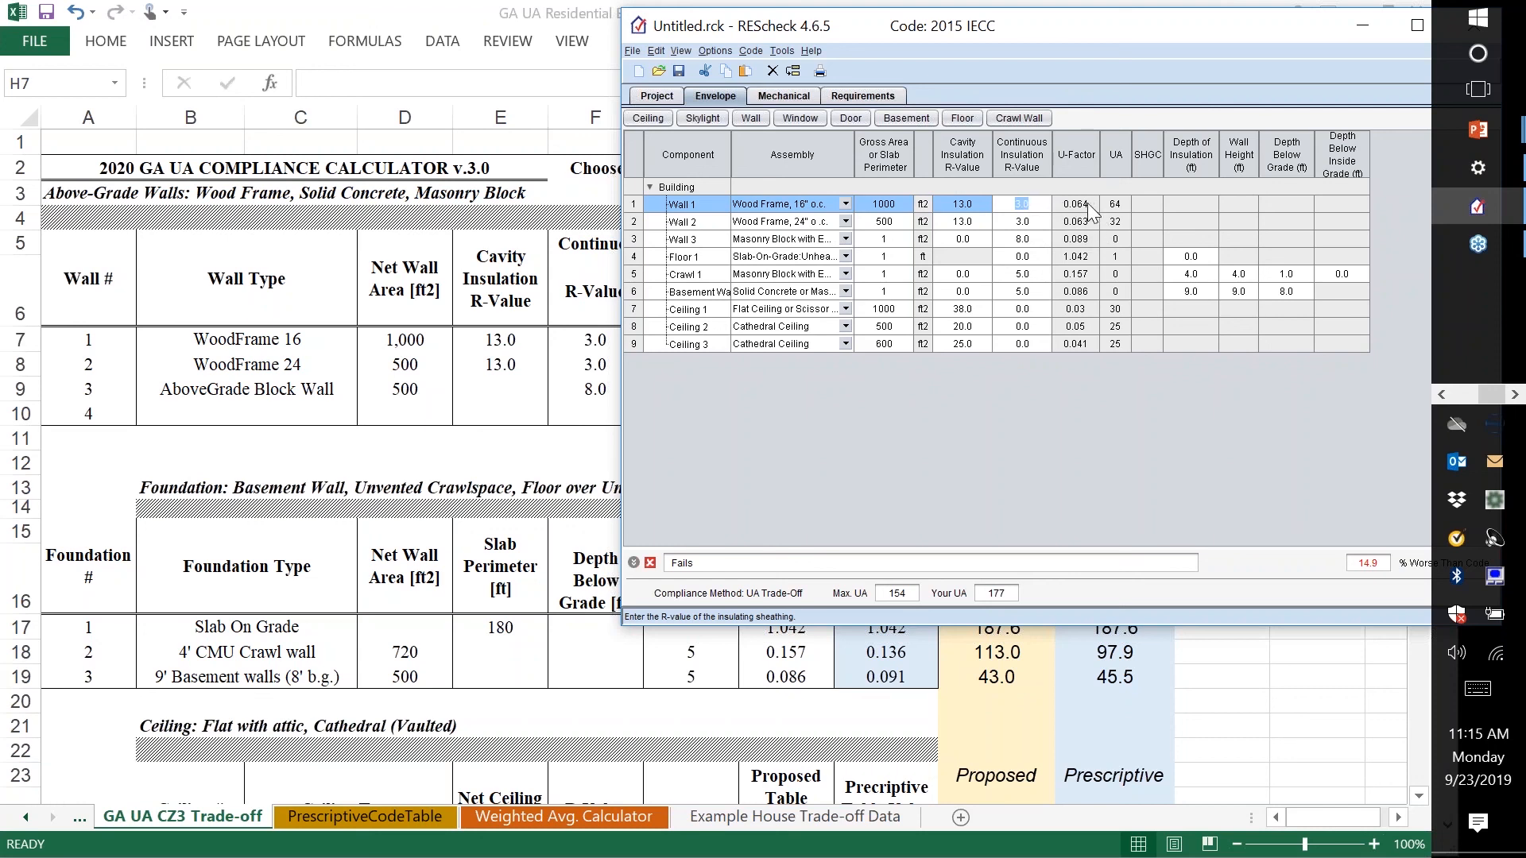
# - Switch back to Excel and enter 0.064 as the proposed U-factor of the WoodFrame 16 wall
pyautogui.click(510, 395)
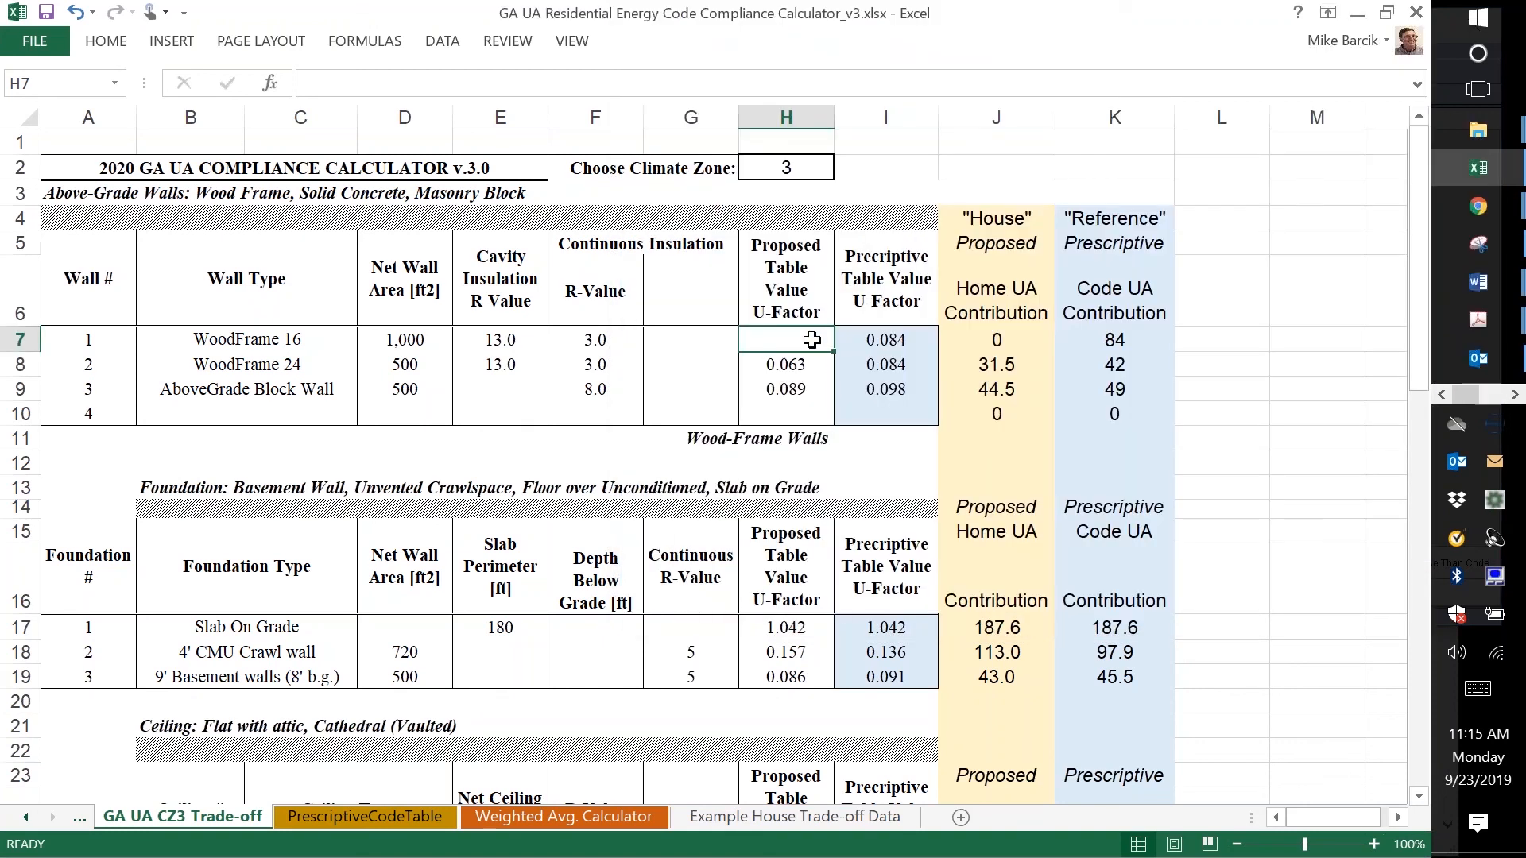
pyautogui.write('.0')
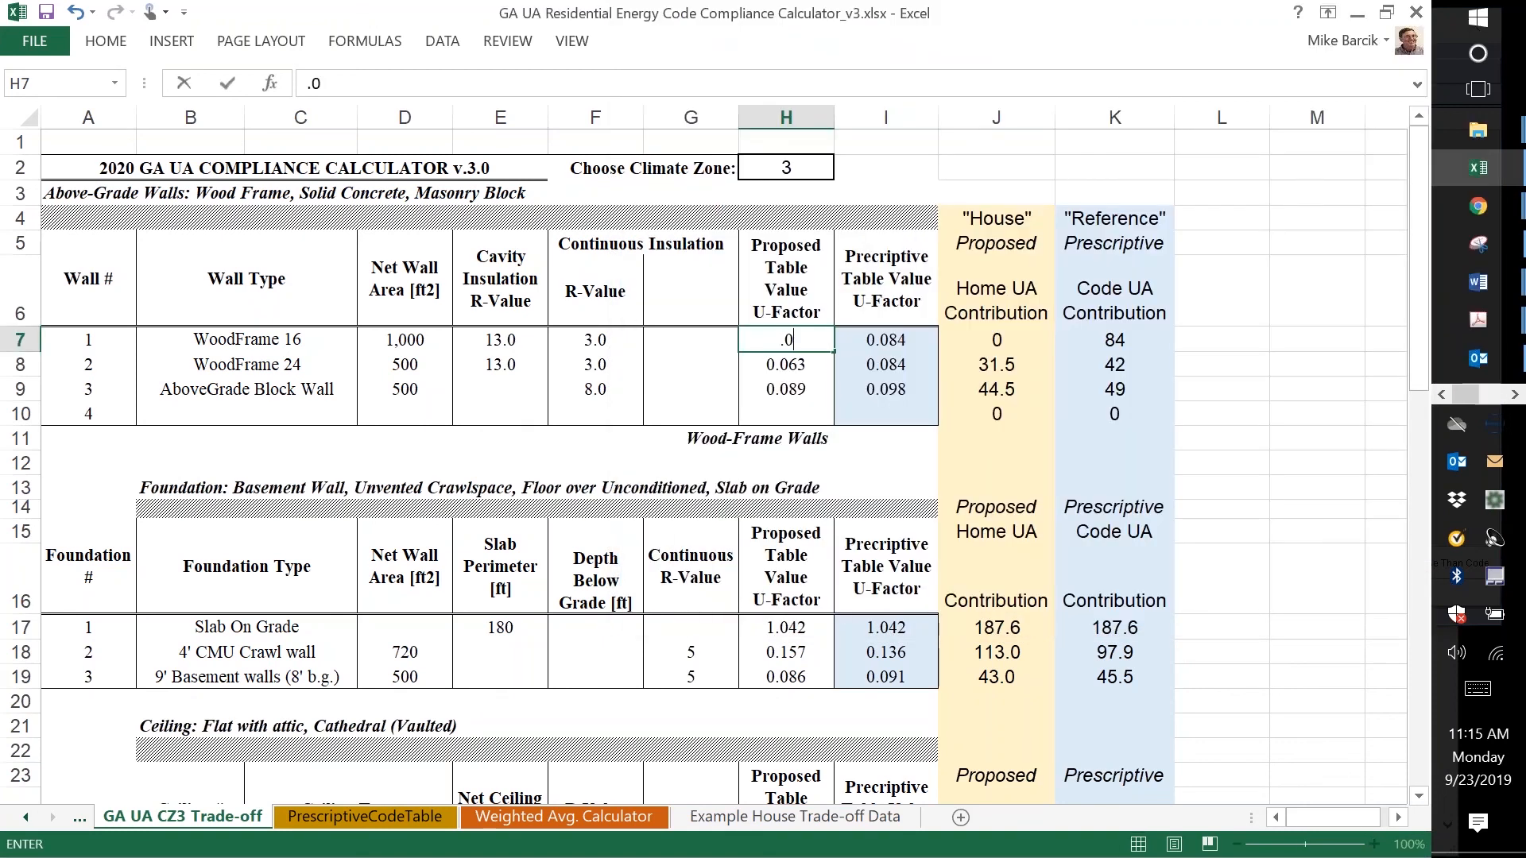
pyautogui.write('64')
pyautogui.press('Return')
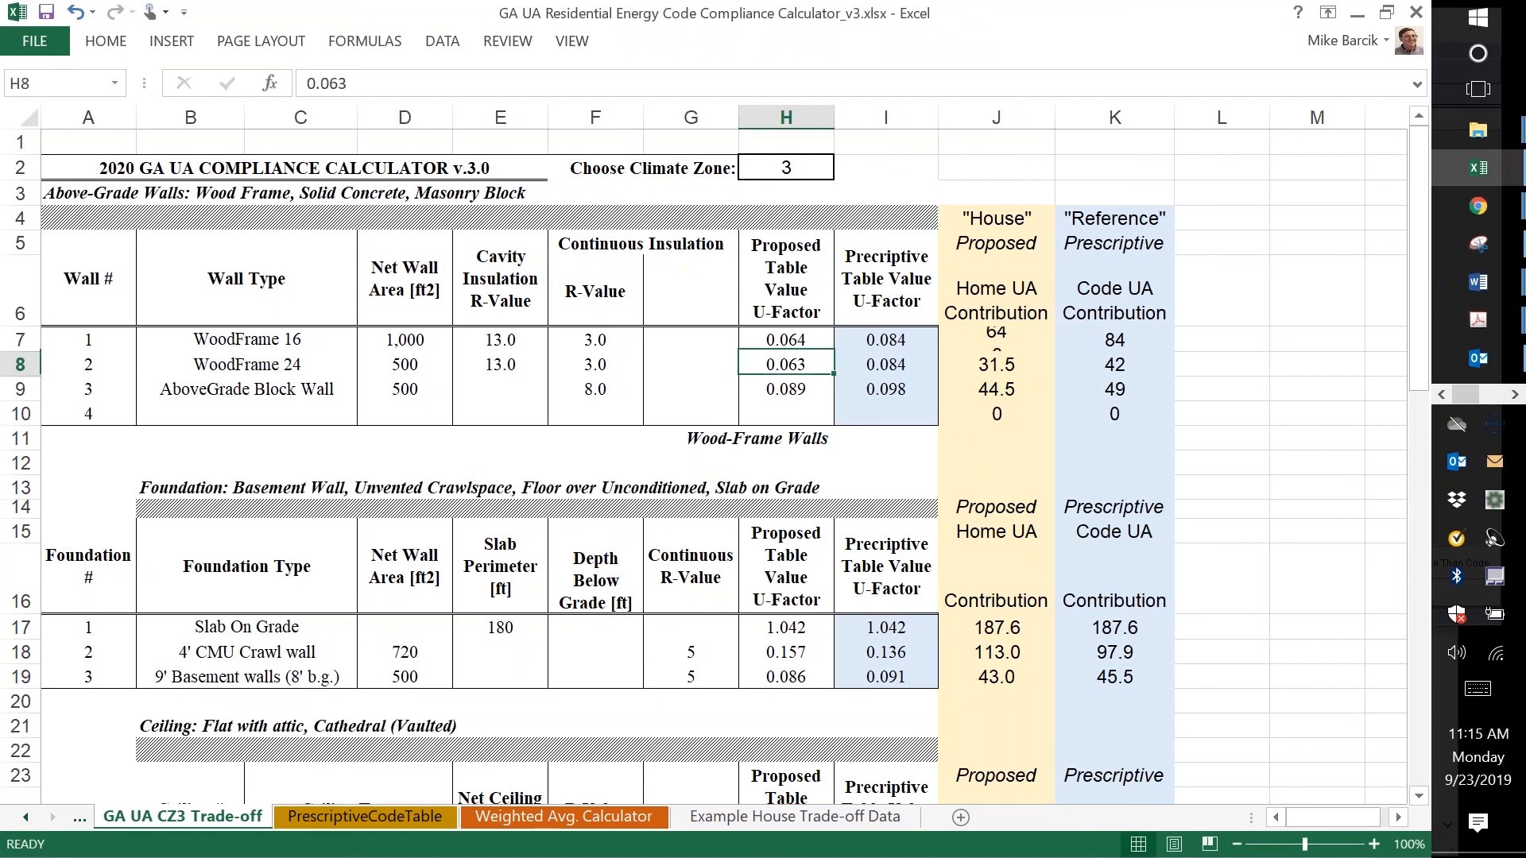
# - Compare the Total UA with the Max UA and review the wall, ceiling and fenestration entries behind it
pyautogui.press('pagedown')
pyautogui.press('pagedown')
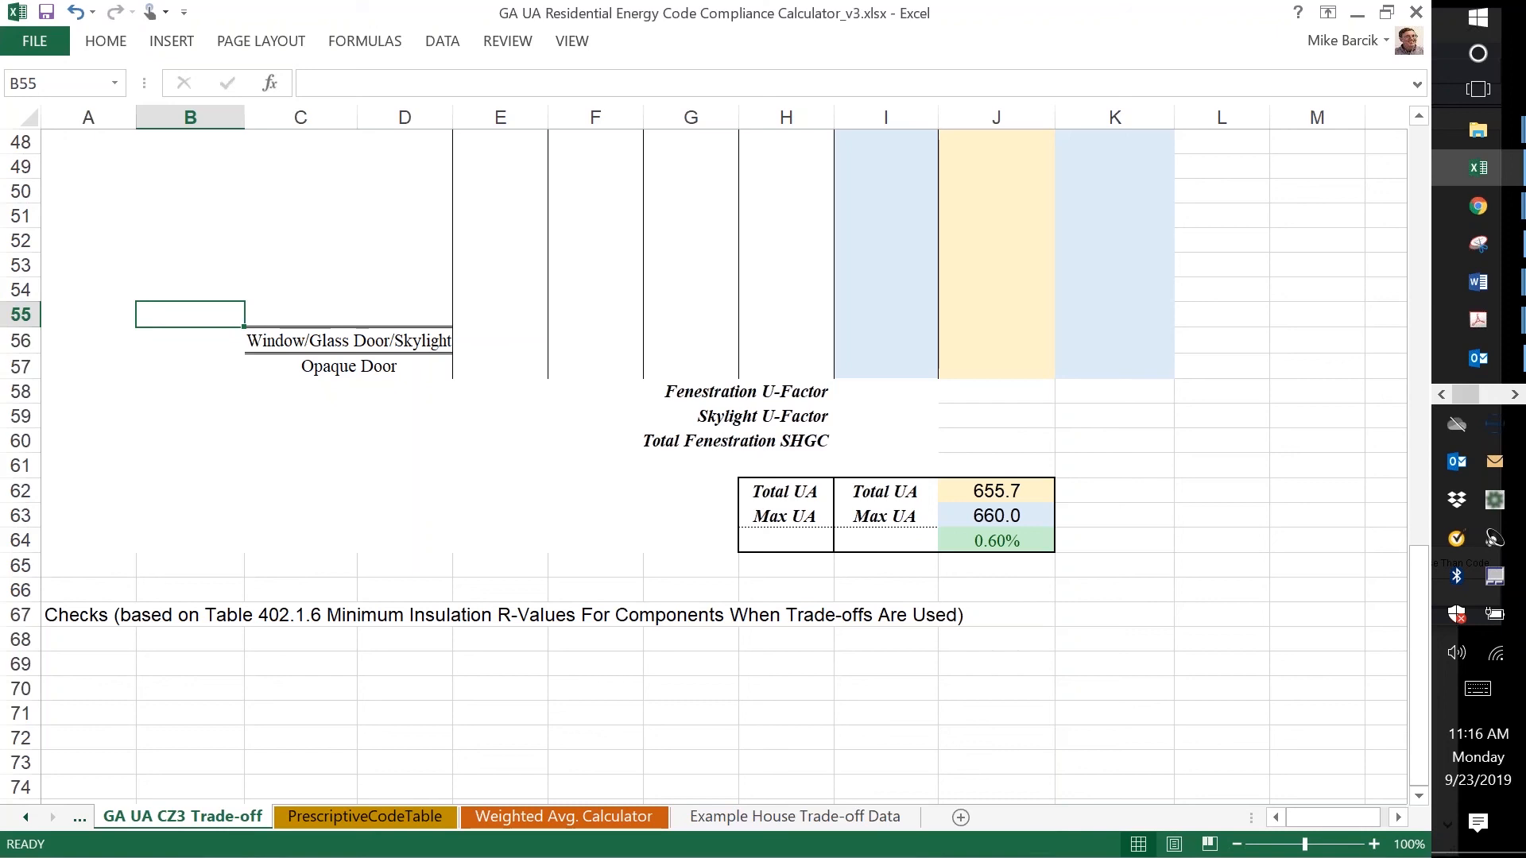
pyautogui.press('pageup')
pyautogui.press('pageup')
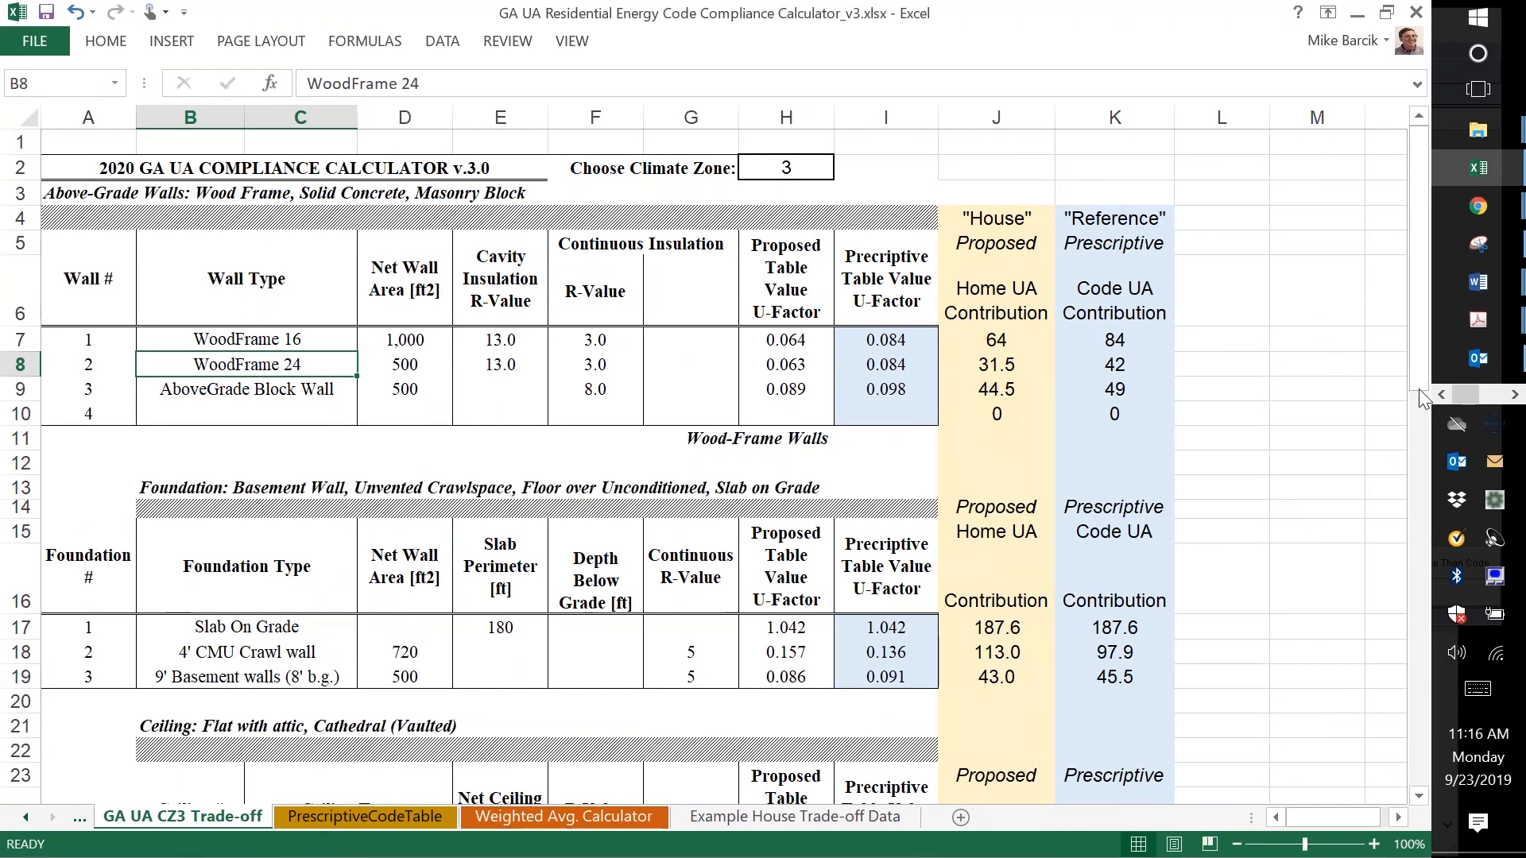
pyautogui.moveTo(1419, 388); pyautogui.dragTo(1427, 750)
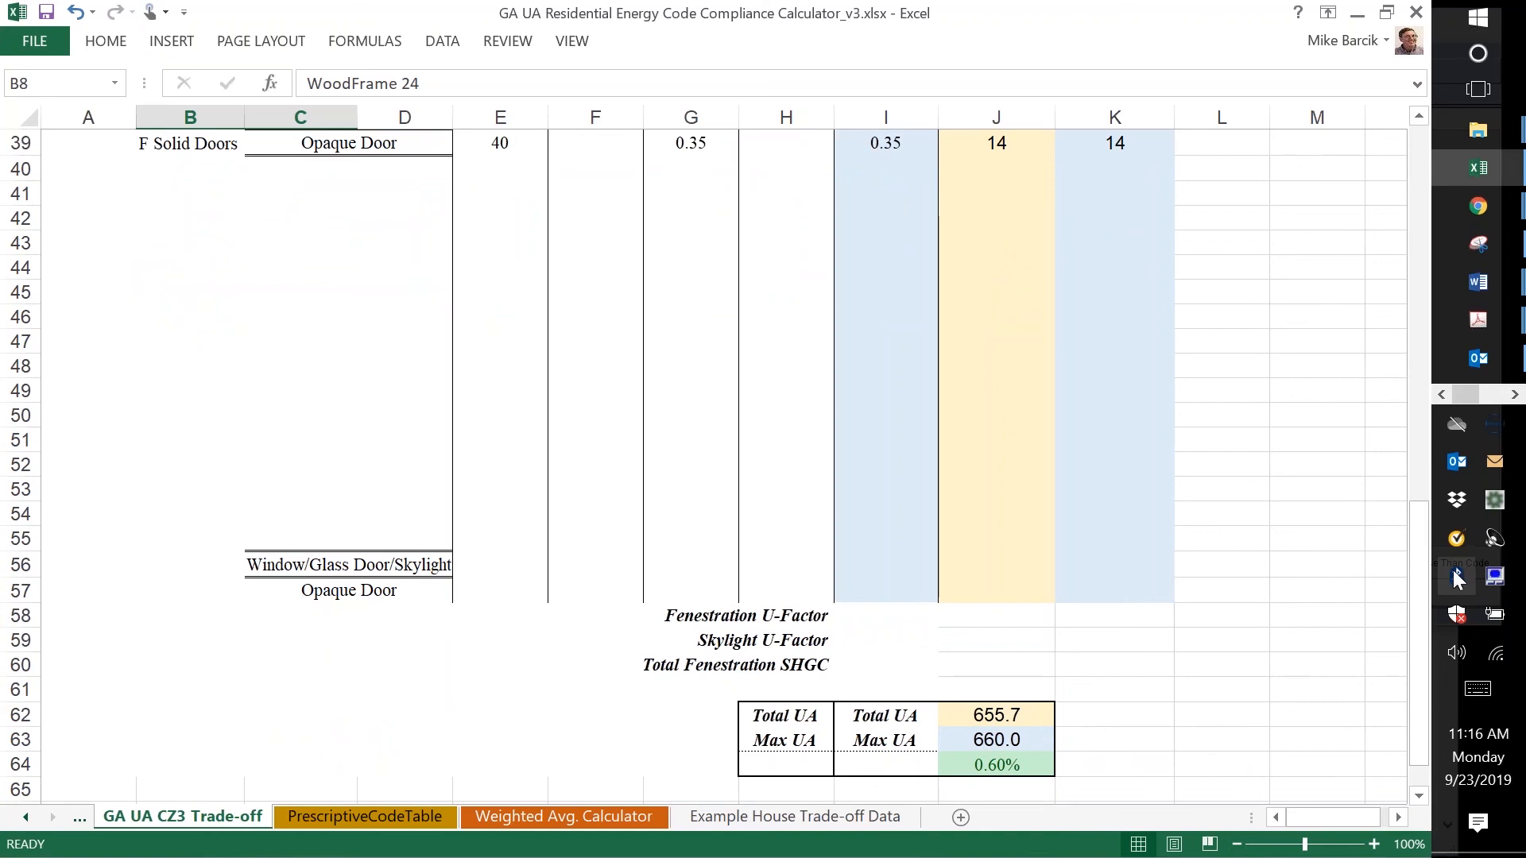
pyautogui.moveTo(1420, 620); pyautogui.dragTo(1393, 451)
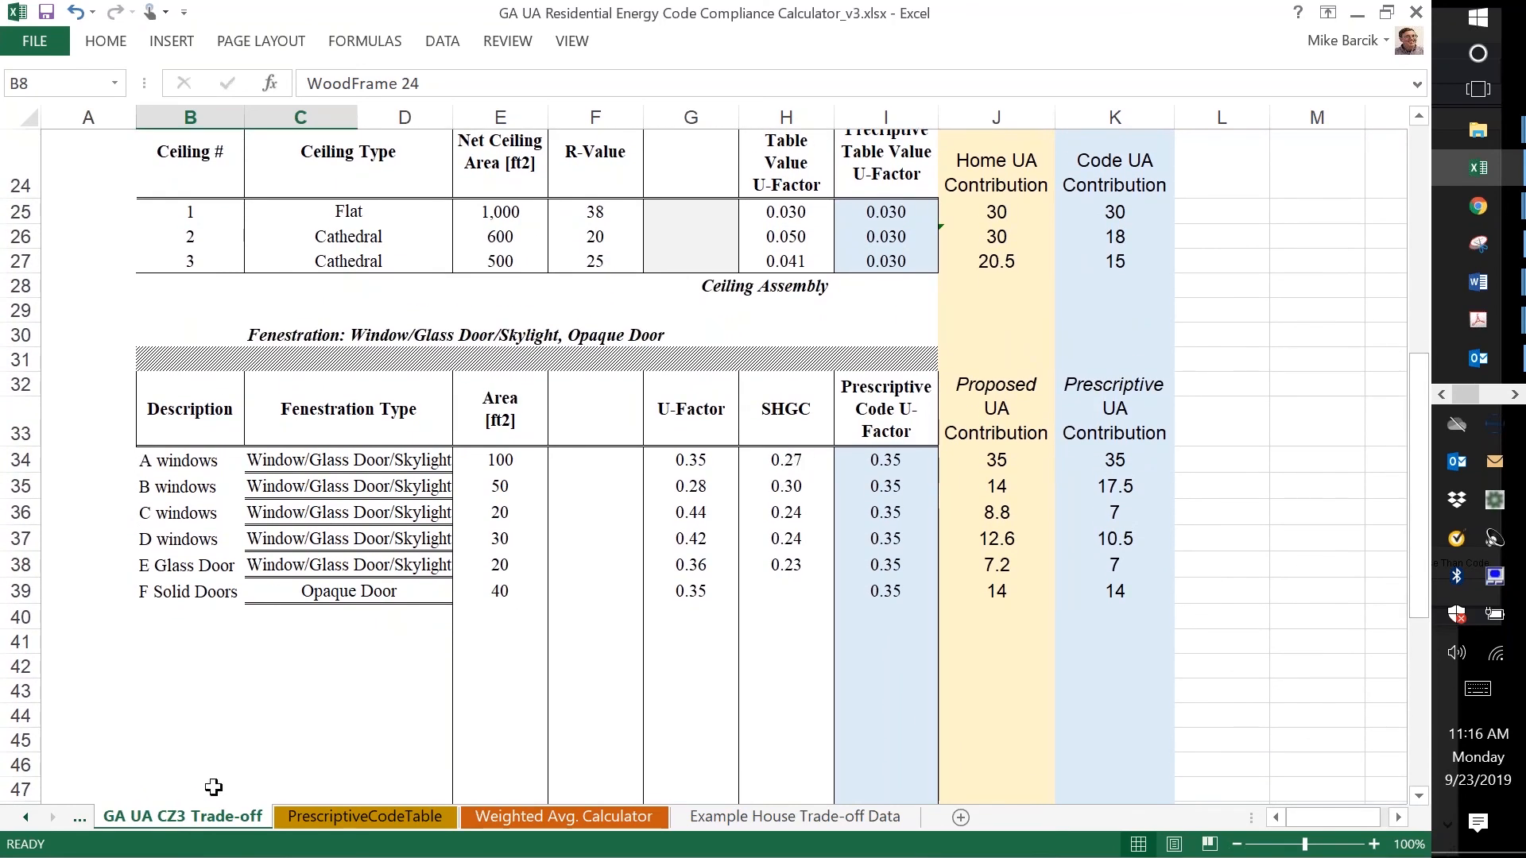
# - Examine the fenestration SHGC limits in the R-value and U-factor tables on the PrescriptiveCodeTable sheet
pyautogui.click(337, 819)
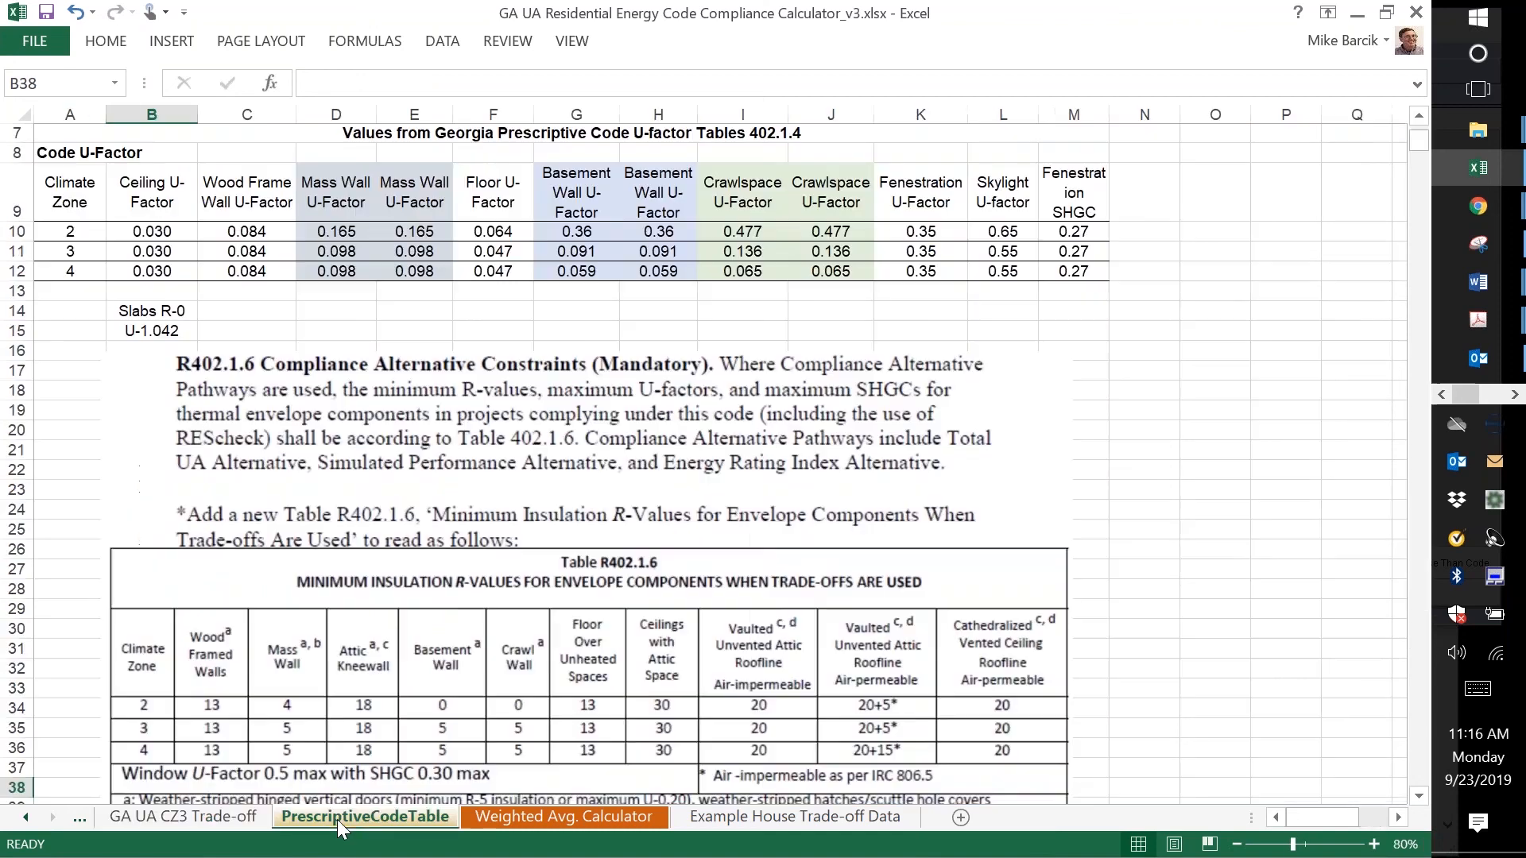
pyautogui.click(1079, 234)
pyautogui.press('Up')
pyautogui.press('Up')
pyautogui.press('Up')
pyautogui.press('Up')
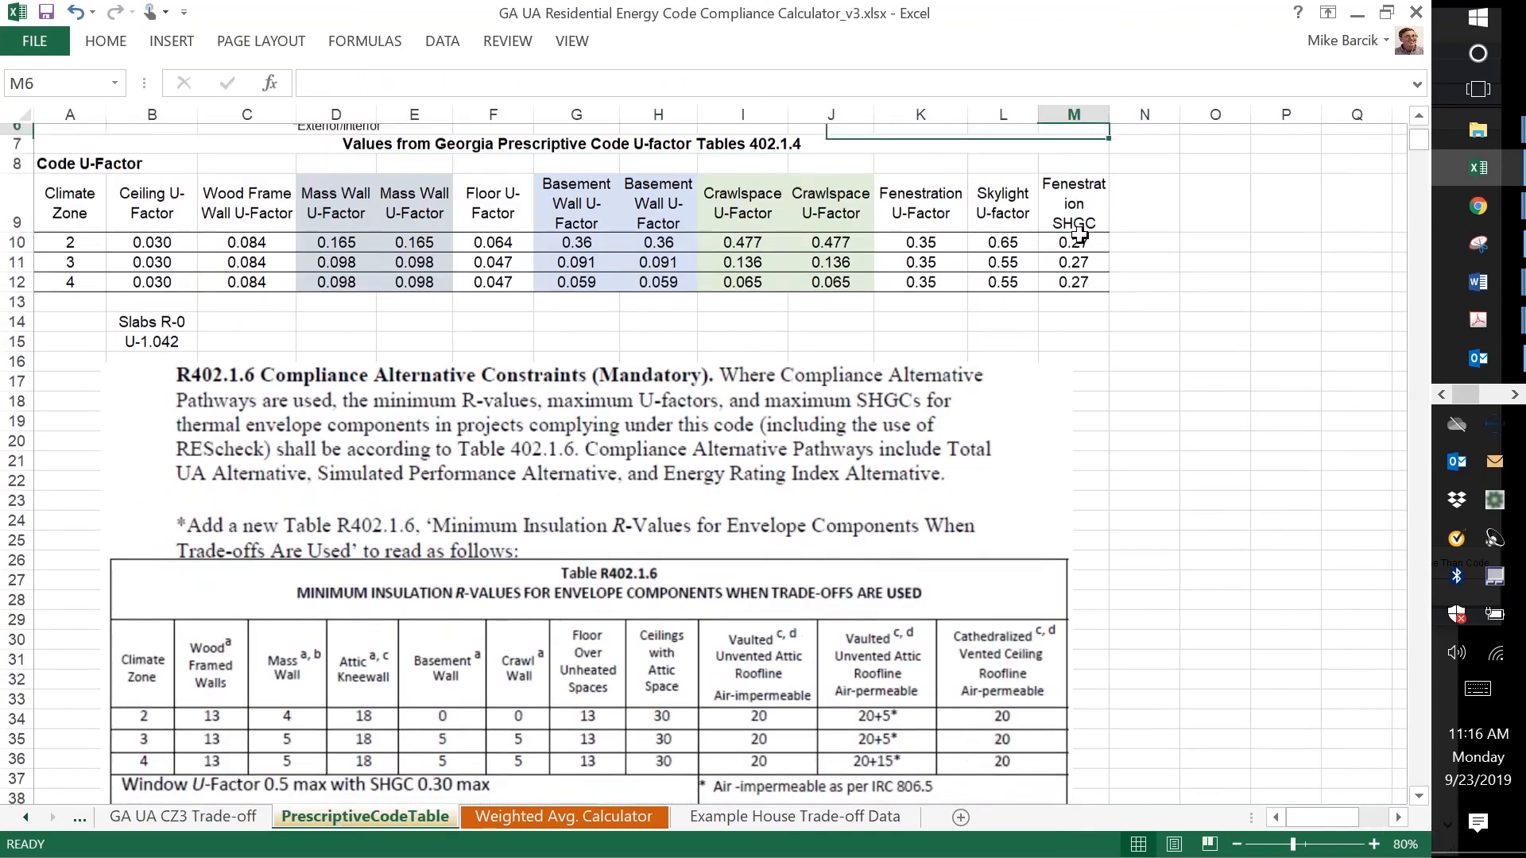
pyautogui.press('Up')
pyautogui.press('Up')
pyautogui.press('Up')
pyautogui.press('Up')
pyautogui.press('Up')
pyautogui.press('Down')
pyautogui.press('Down')
pyautogui.press('Down')
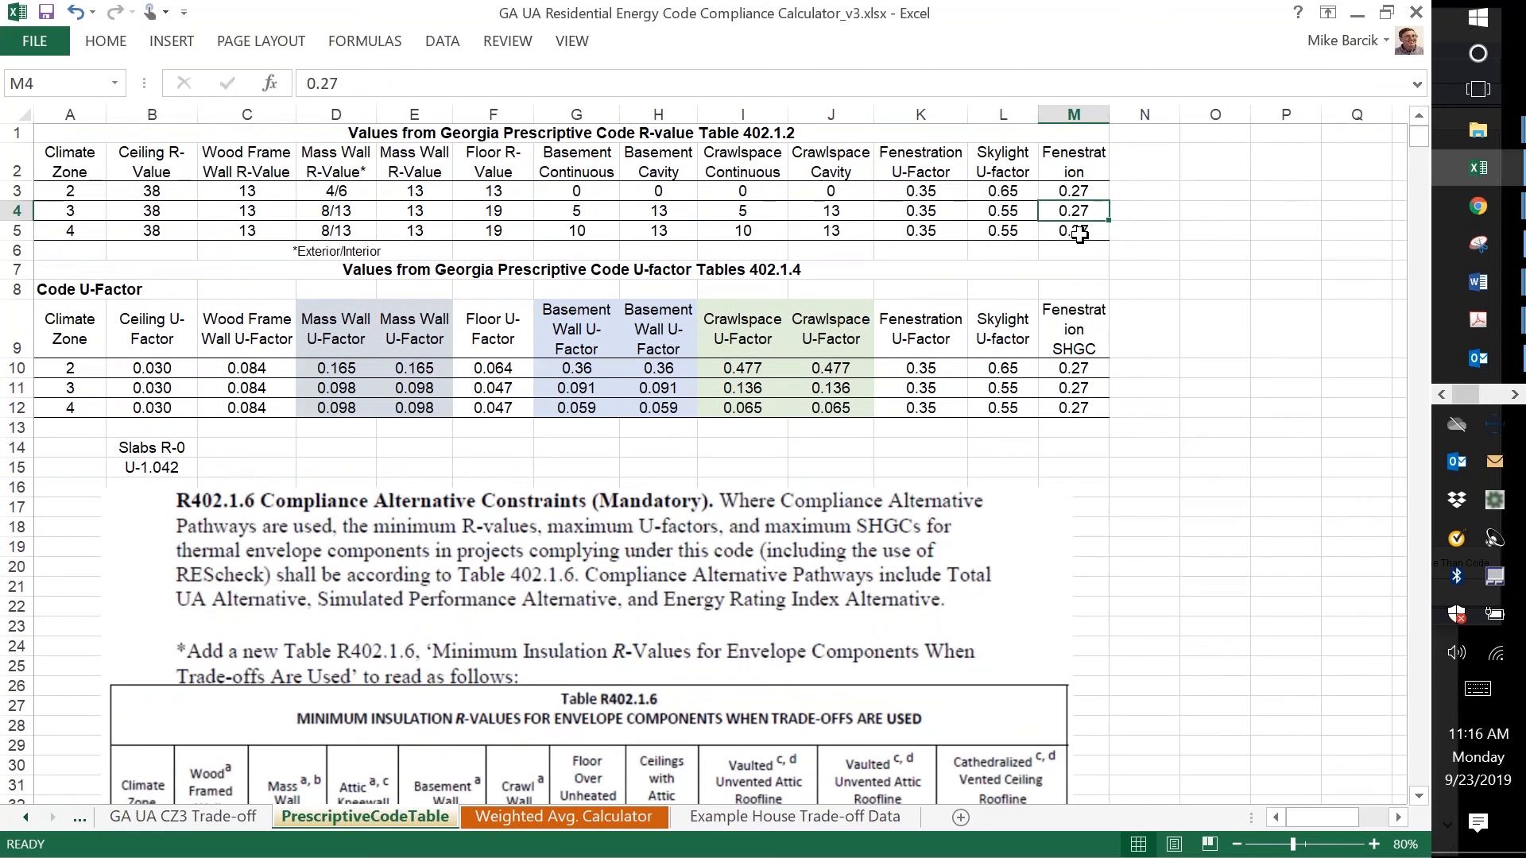
pyautogui.press('Down')
pyautogui.press('Down')
pyautogui.press('Down')
pyautogui.press('Down')
pyautogui.press('Down')
pyautogui.press('Down')
pyautogui.press('Up')
pyautogui.press('Up')
pyautogui.press('Up')
pyautogui.press('Up')
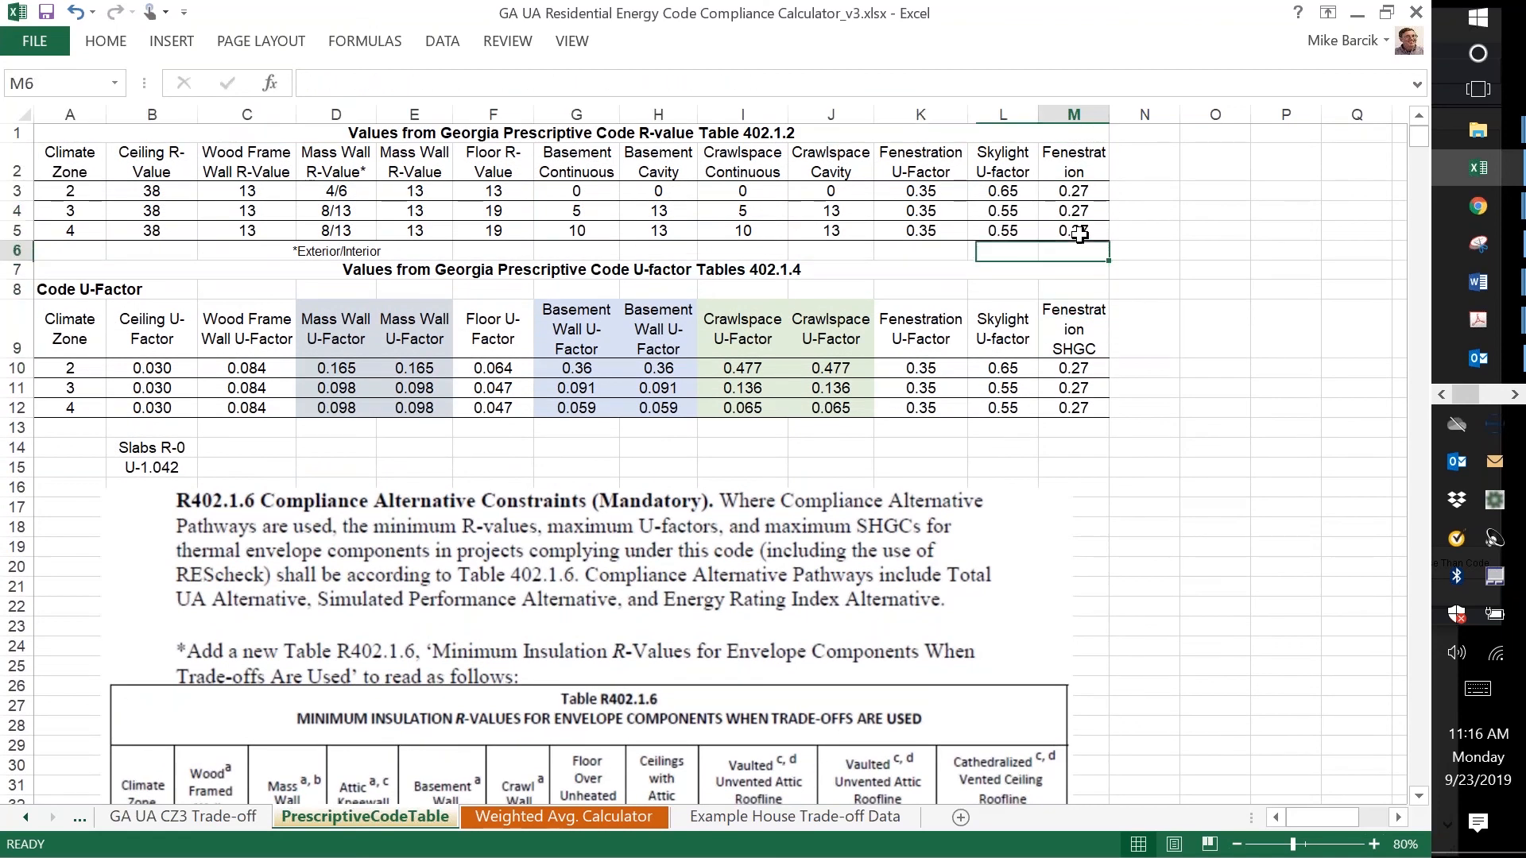
# - Widen column M of the prescriptive tables so that the Fenestration SHGC headings fit on two lines
pyautogui.press('Up')
pyautogui.press('Up')
pyautogui.press('Up')
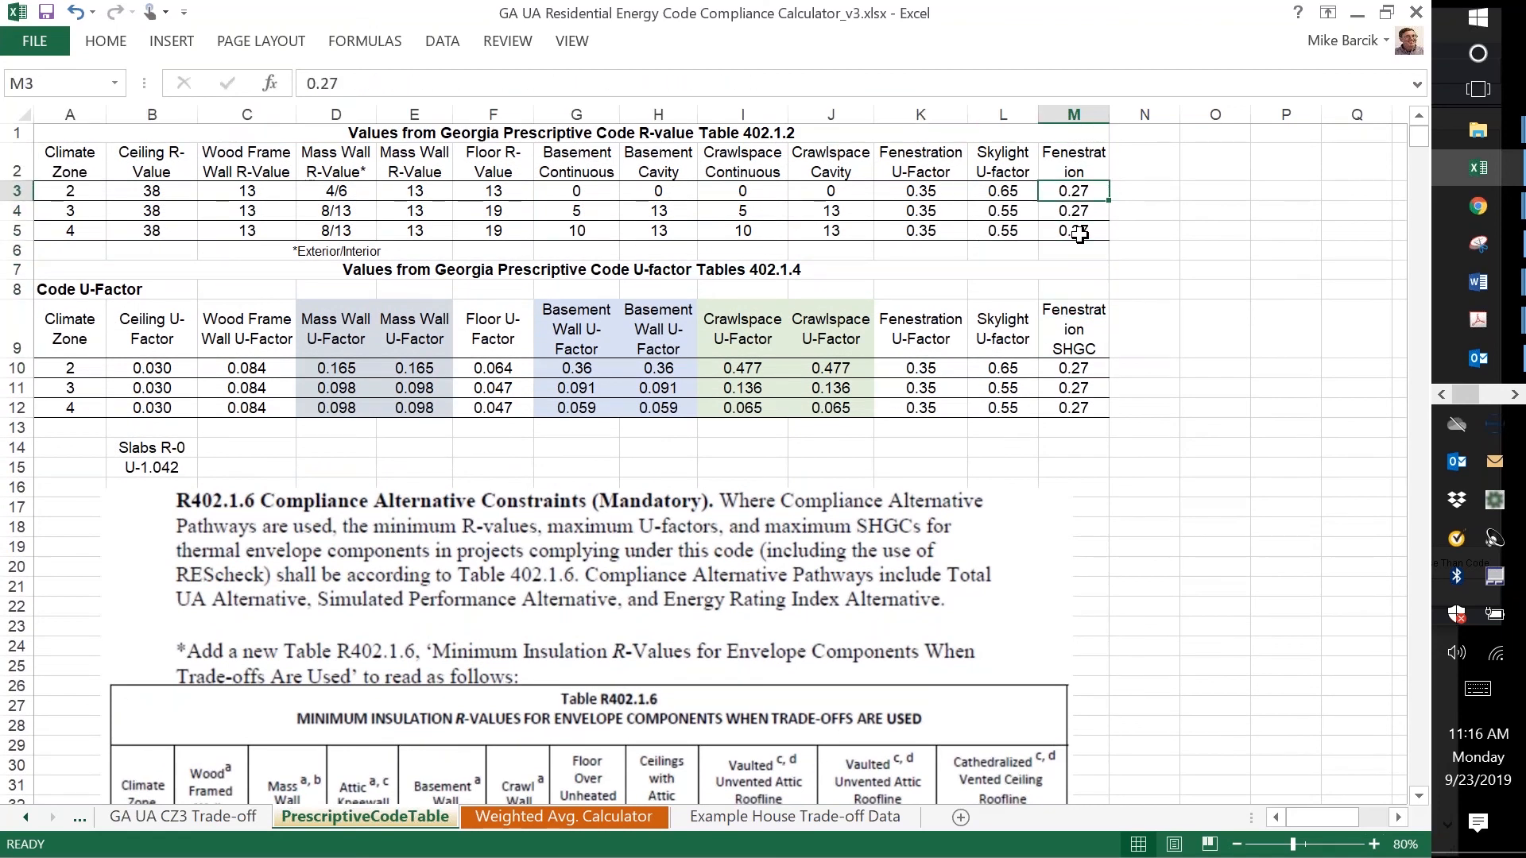
pyautogui.press('Up')
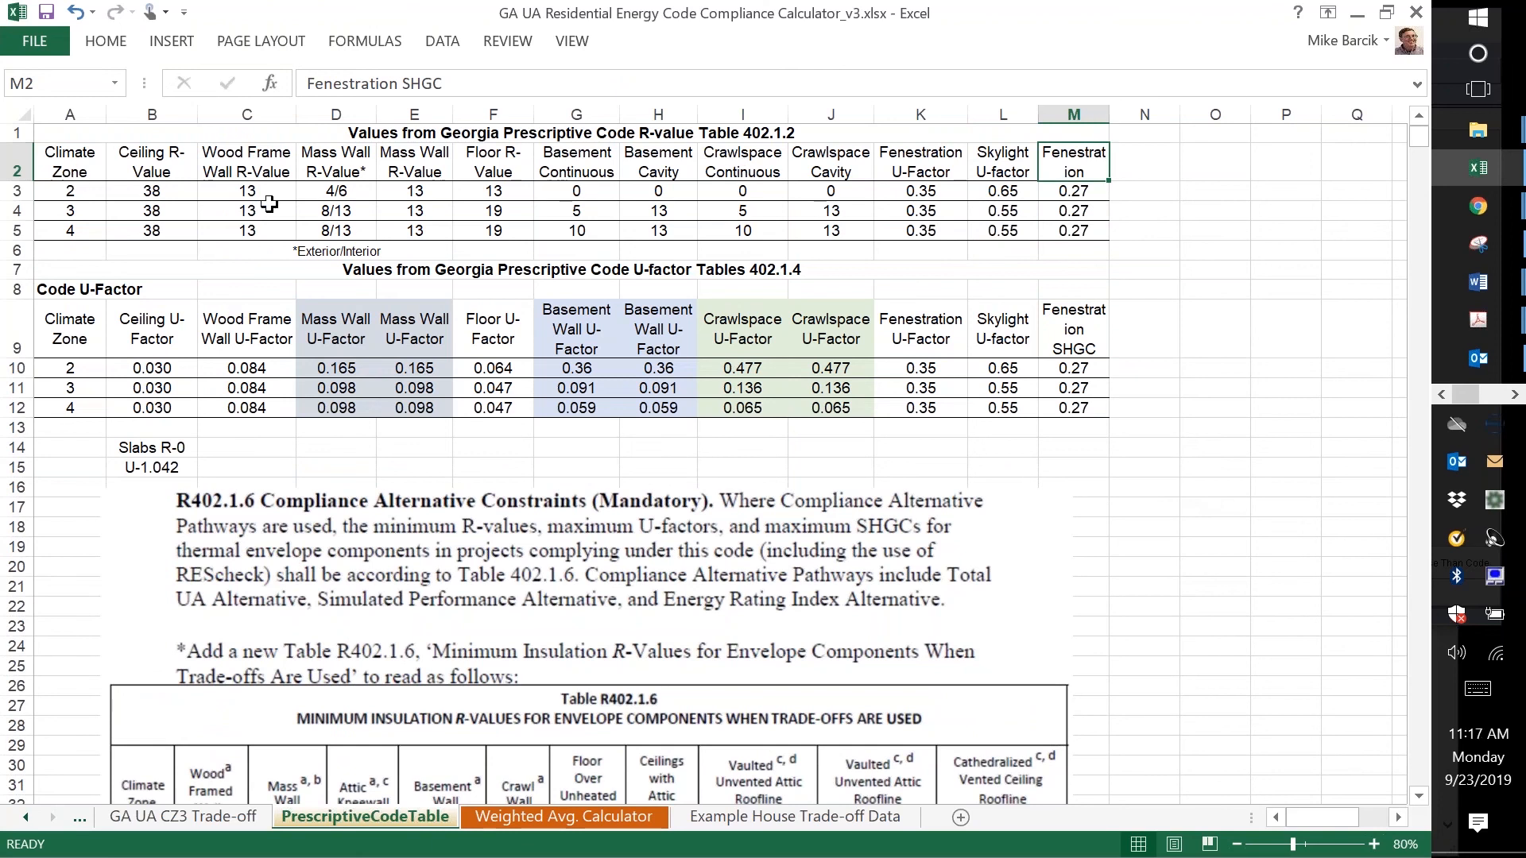
pyautogui.moveTo(1110, 117); pyautogui.dragTo(1137, 116)
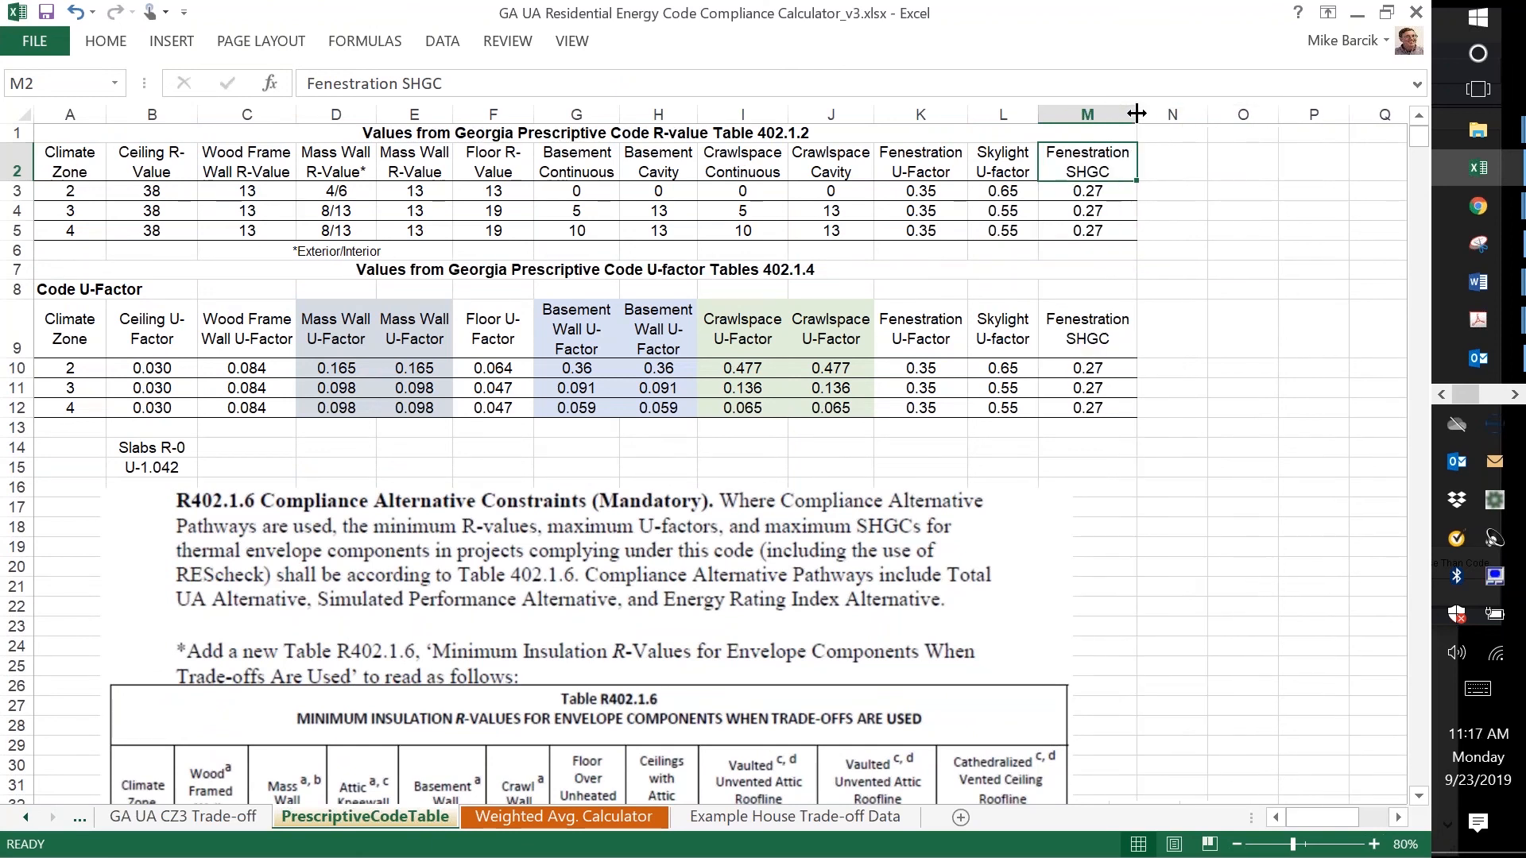
pyautogui.click(1089, 344)
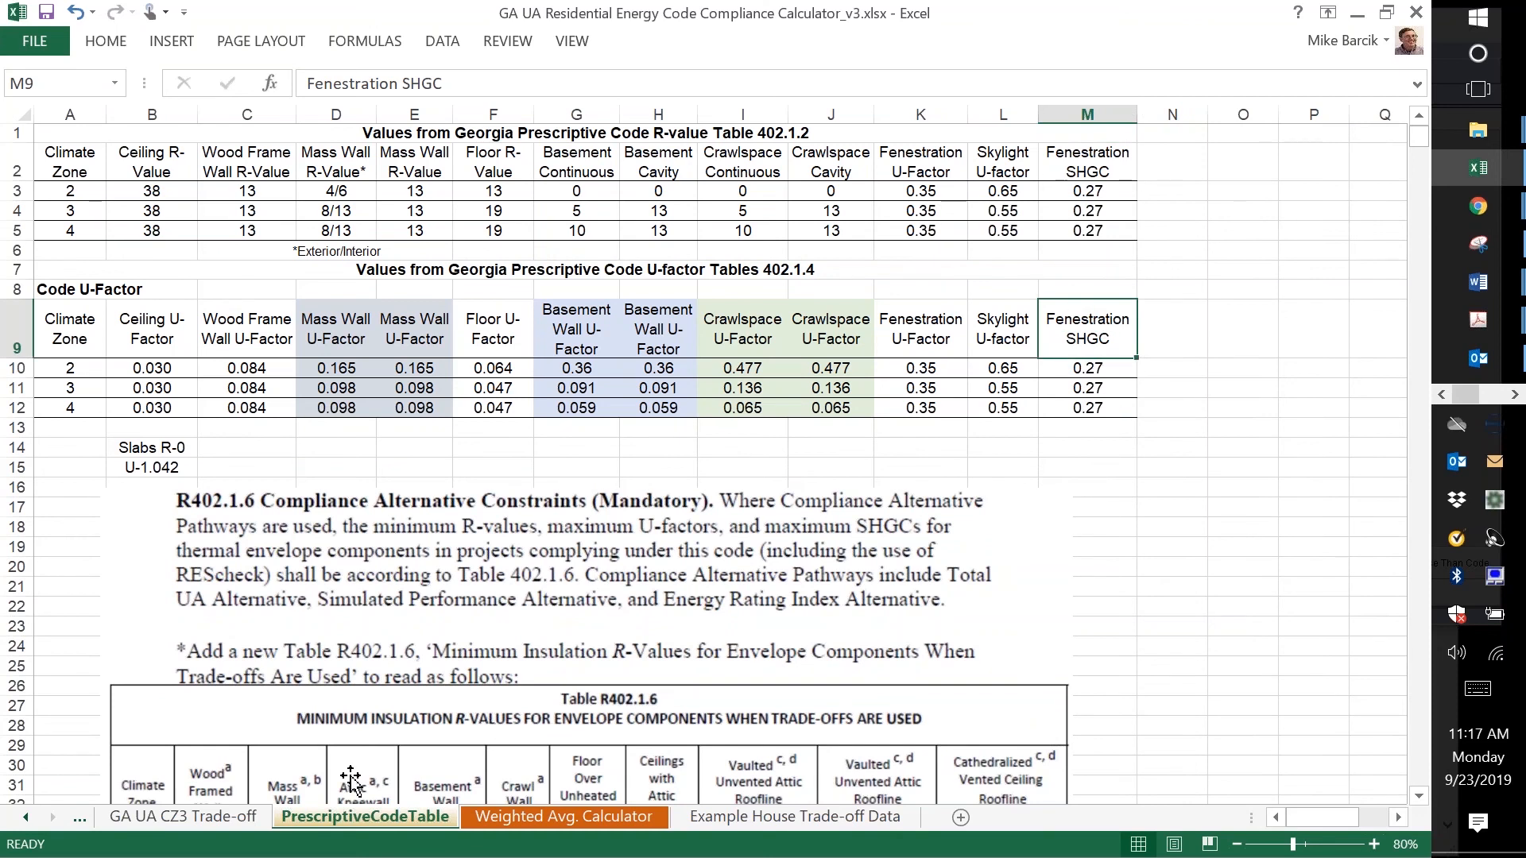
# - Review the SHGC values of the windows and glass door on the GA UA CZ3 Trade-off sheet
pyautogui.click(241, 818)
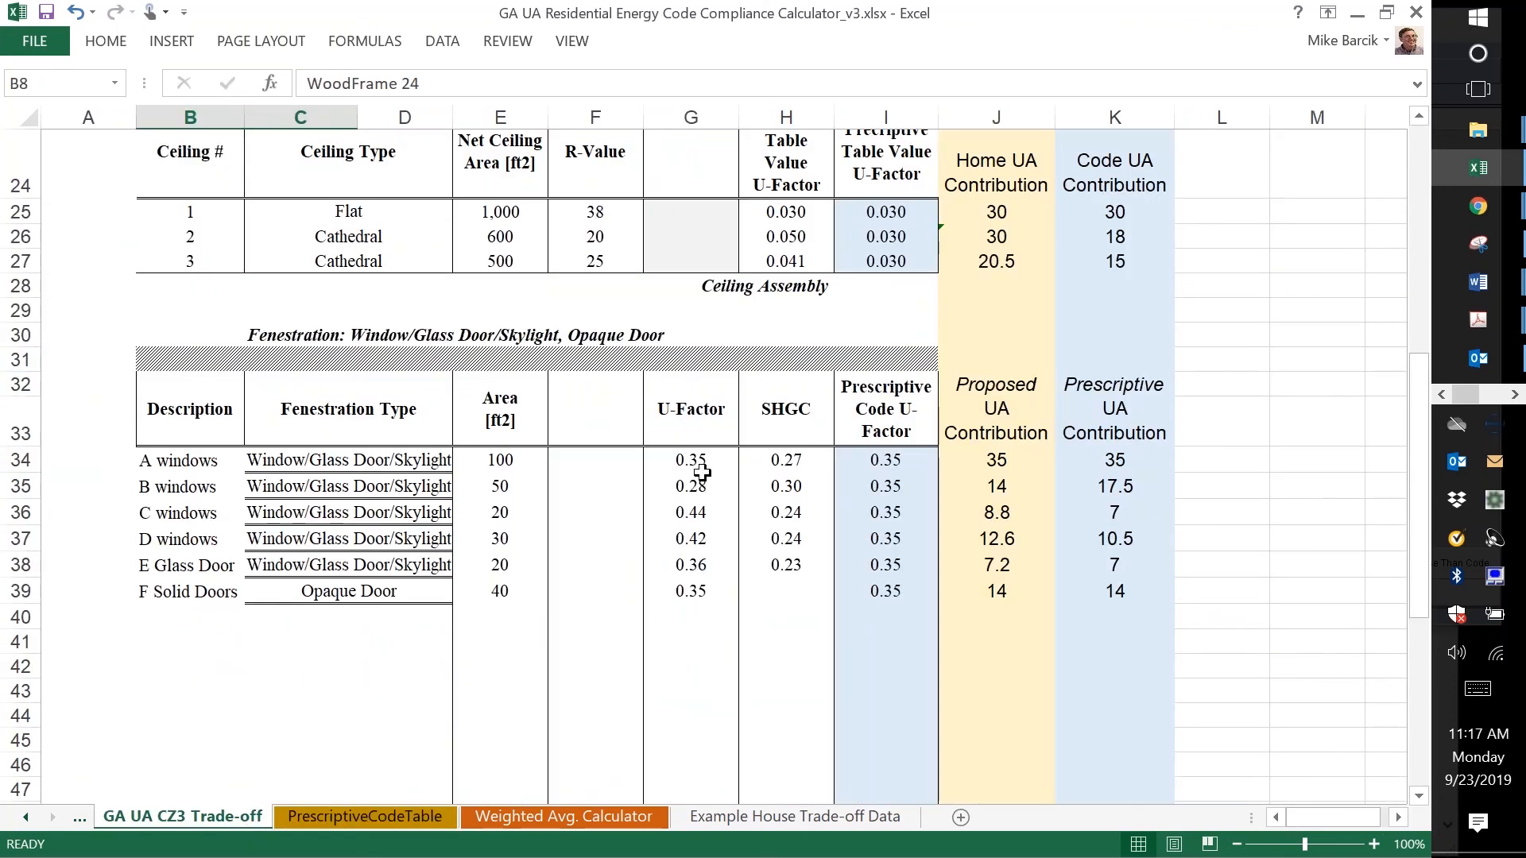
pyautogui.click(792, 460)
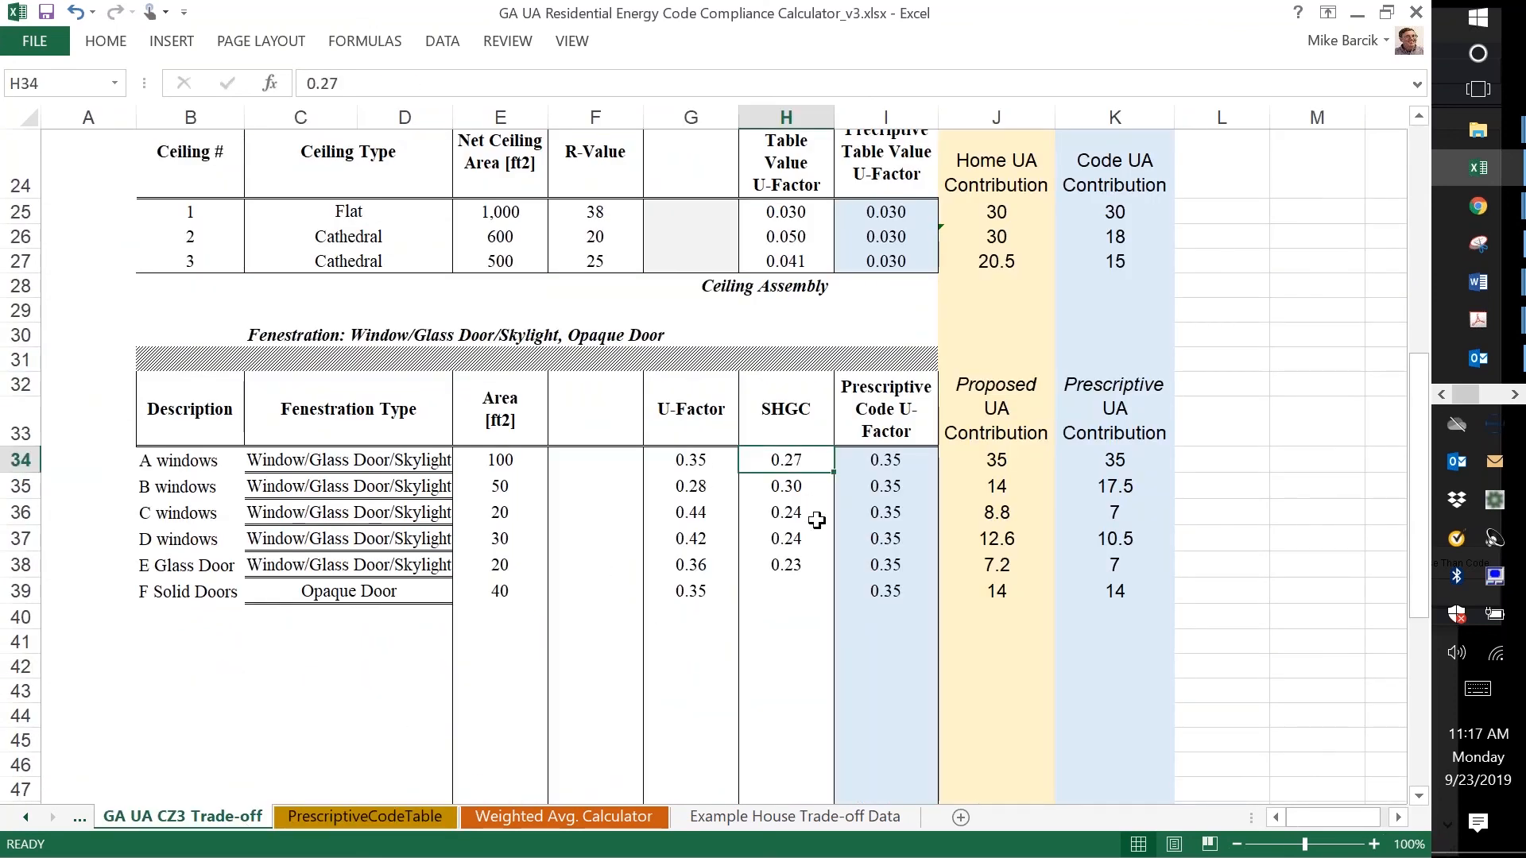
pyautogui.press('Down')
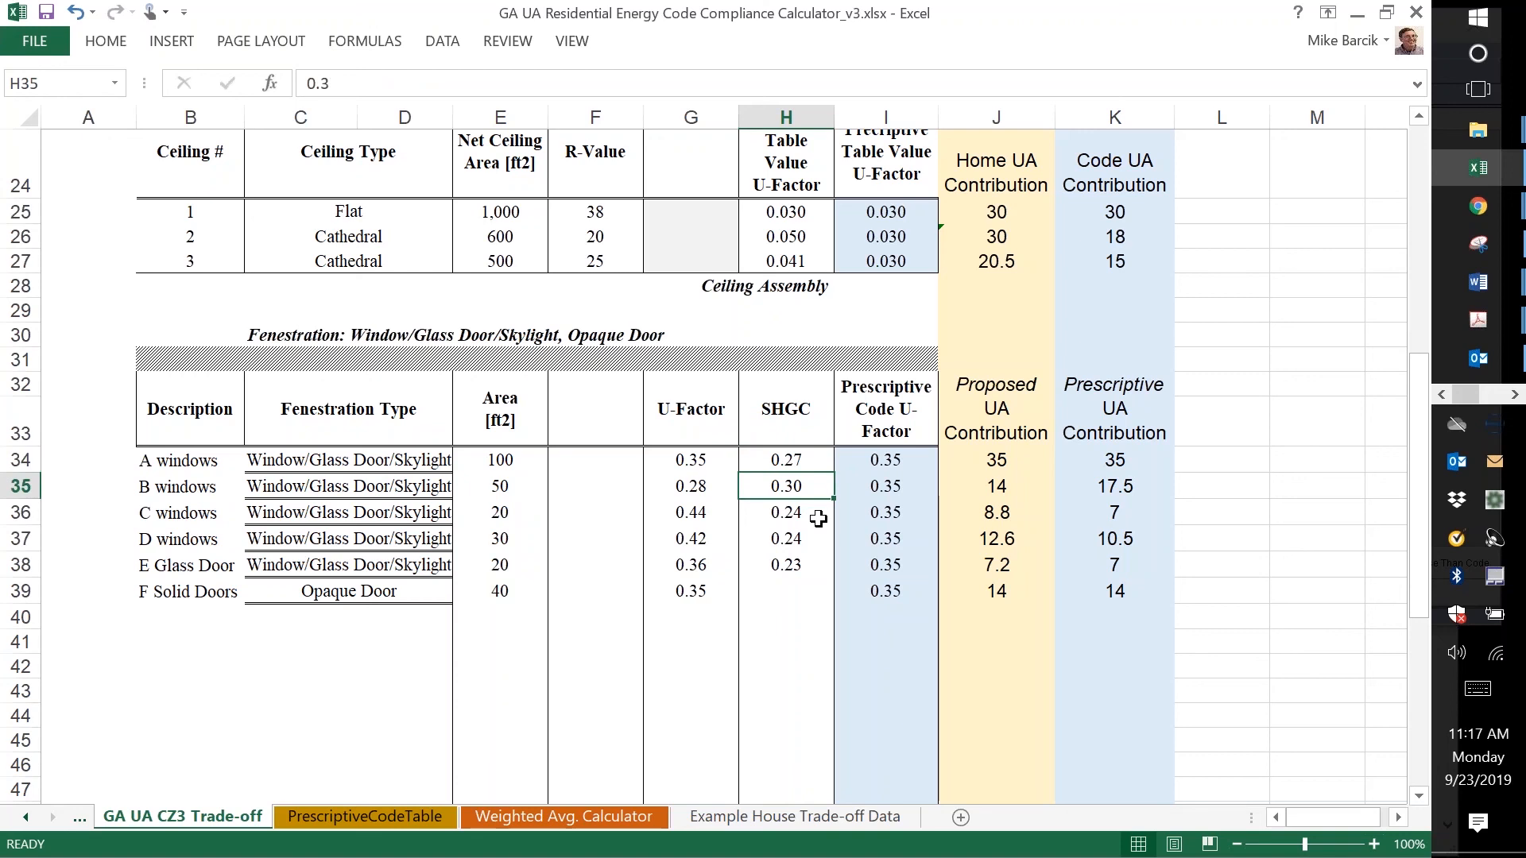
pyautogui.press('Down')
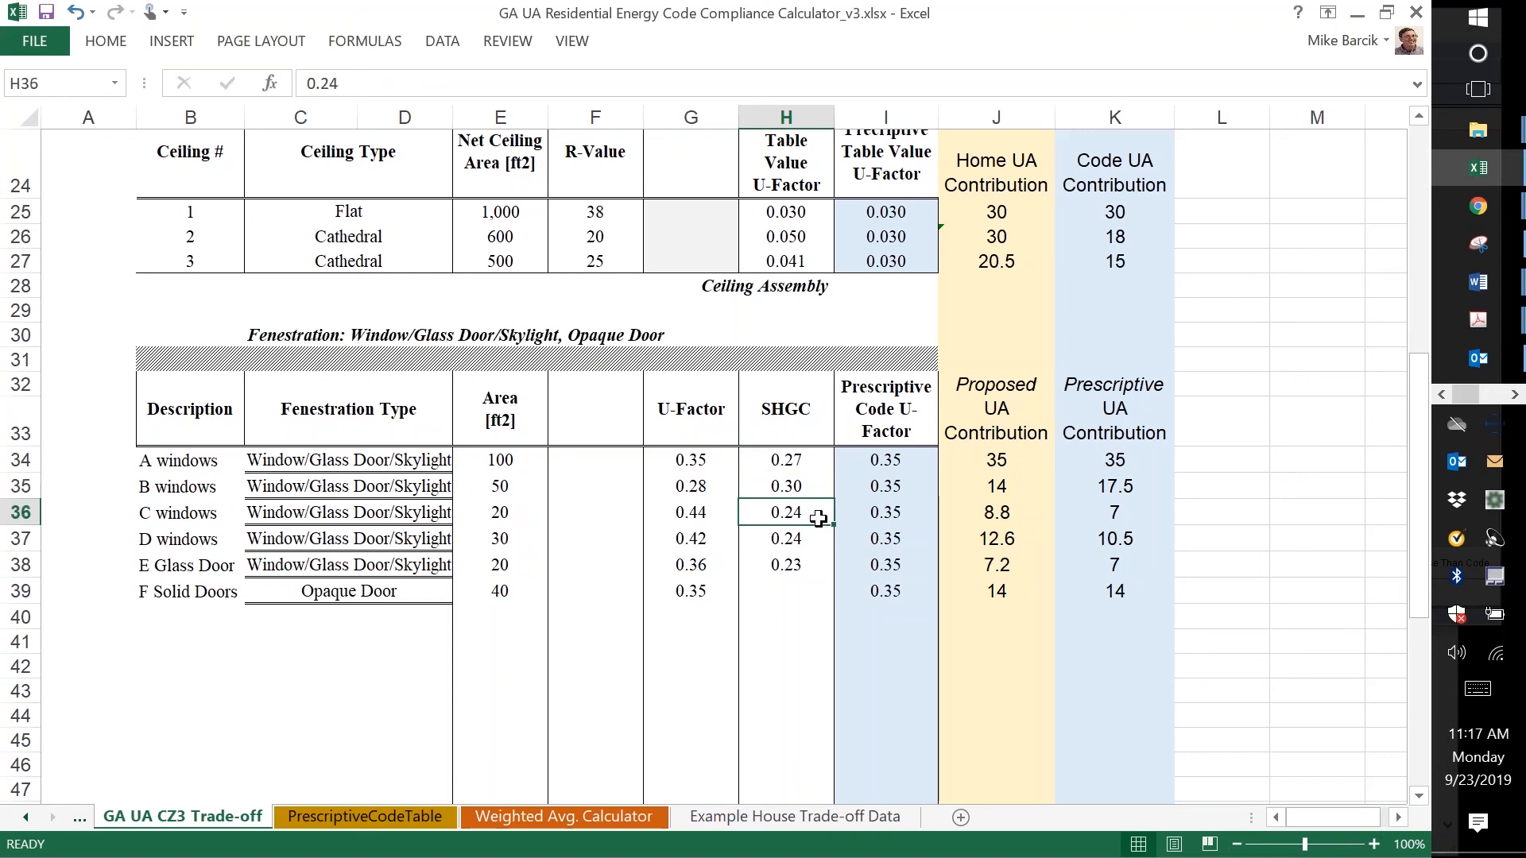
pyautogui.press('Down')
pyautogui.press('Down')
pyautogui.press('Up')
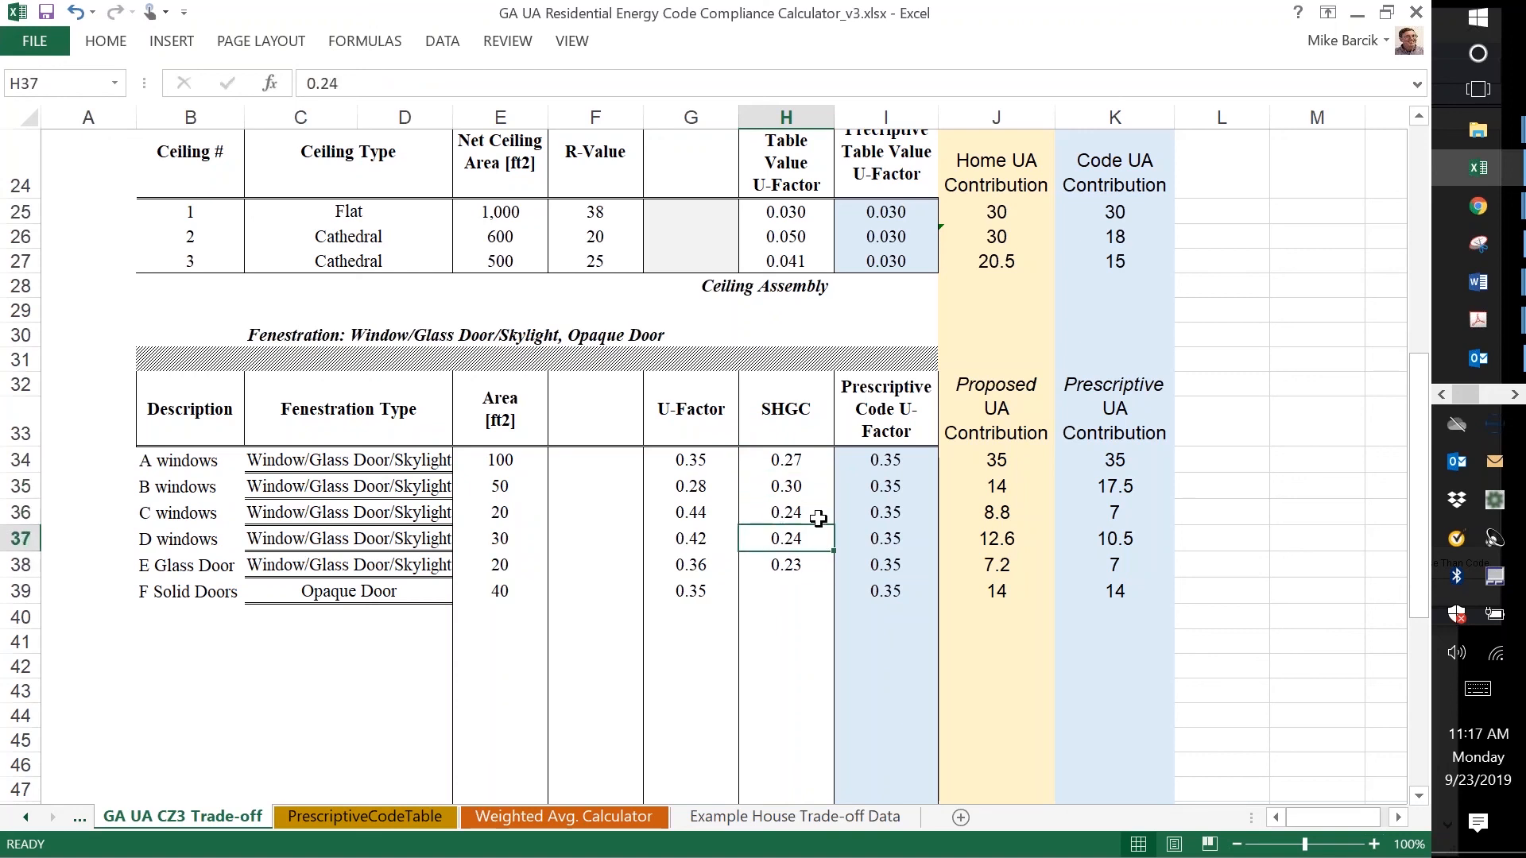
# - Copy the fenestration areas of the A to D windows and the E Glass Door
pyautogui.press('Up')
pyautogui.press('Up')
pyautogui.press('Left')
pyautogui.press('Left')
pyautogui.press('Left')
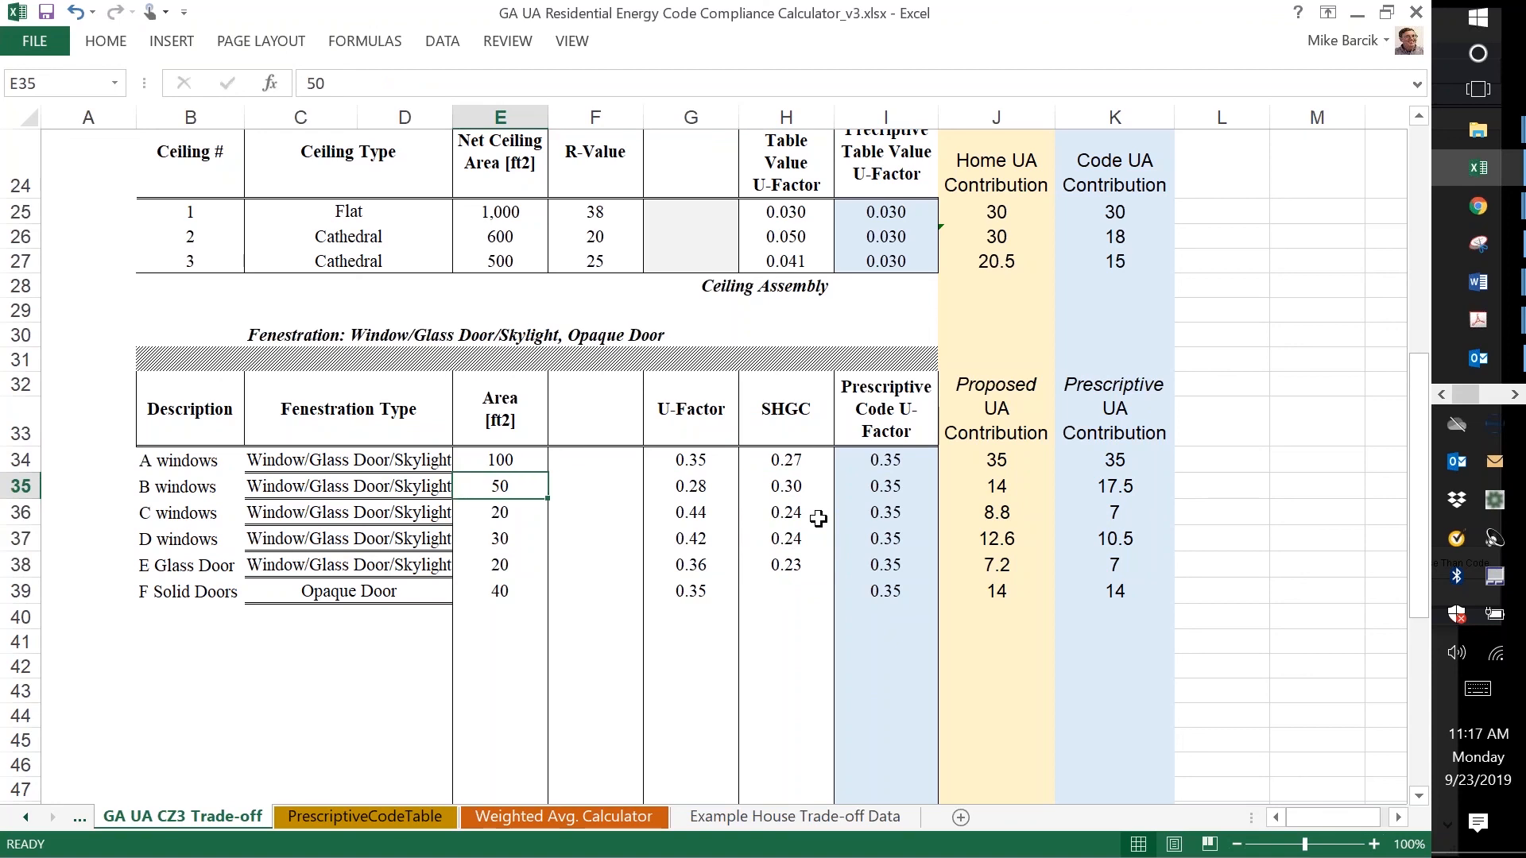
pyautogui.press('Up')
pyautogui.hotkey('shift', 'Down')
pyautogui.hotkey('shift', 'Down')
pyautogui.hotkey('shift', 'Down')
pyautogui.hotkey('shift', 'Down')
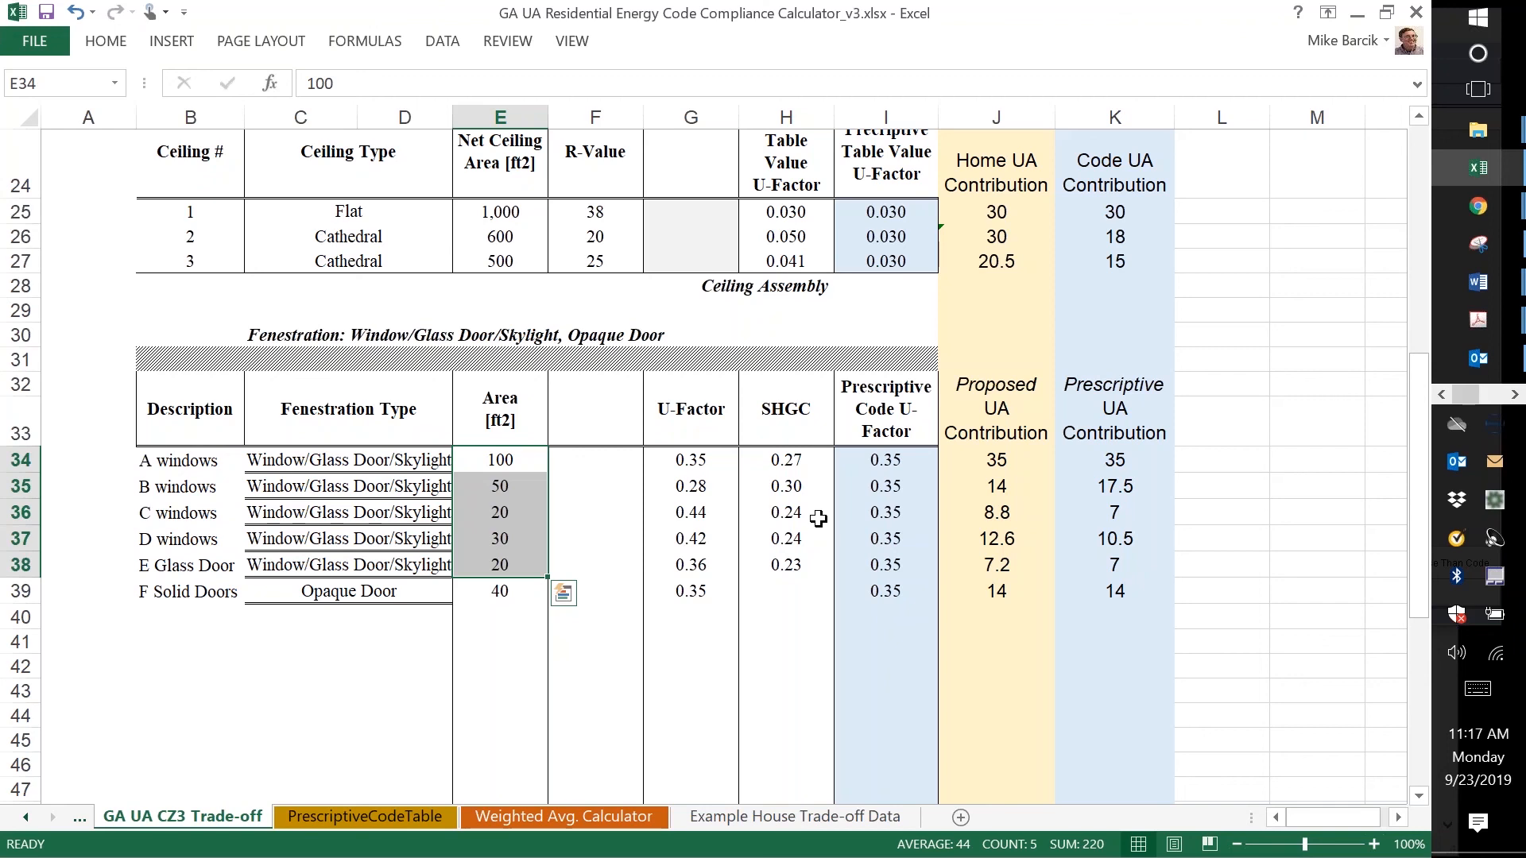
pyautogui.hotkey('ctrl', 'c')
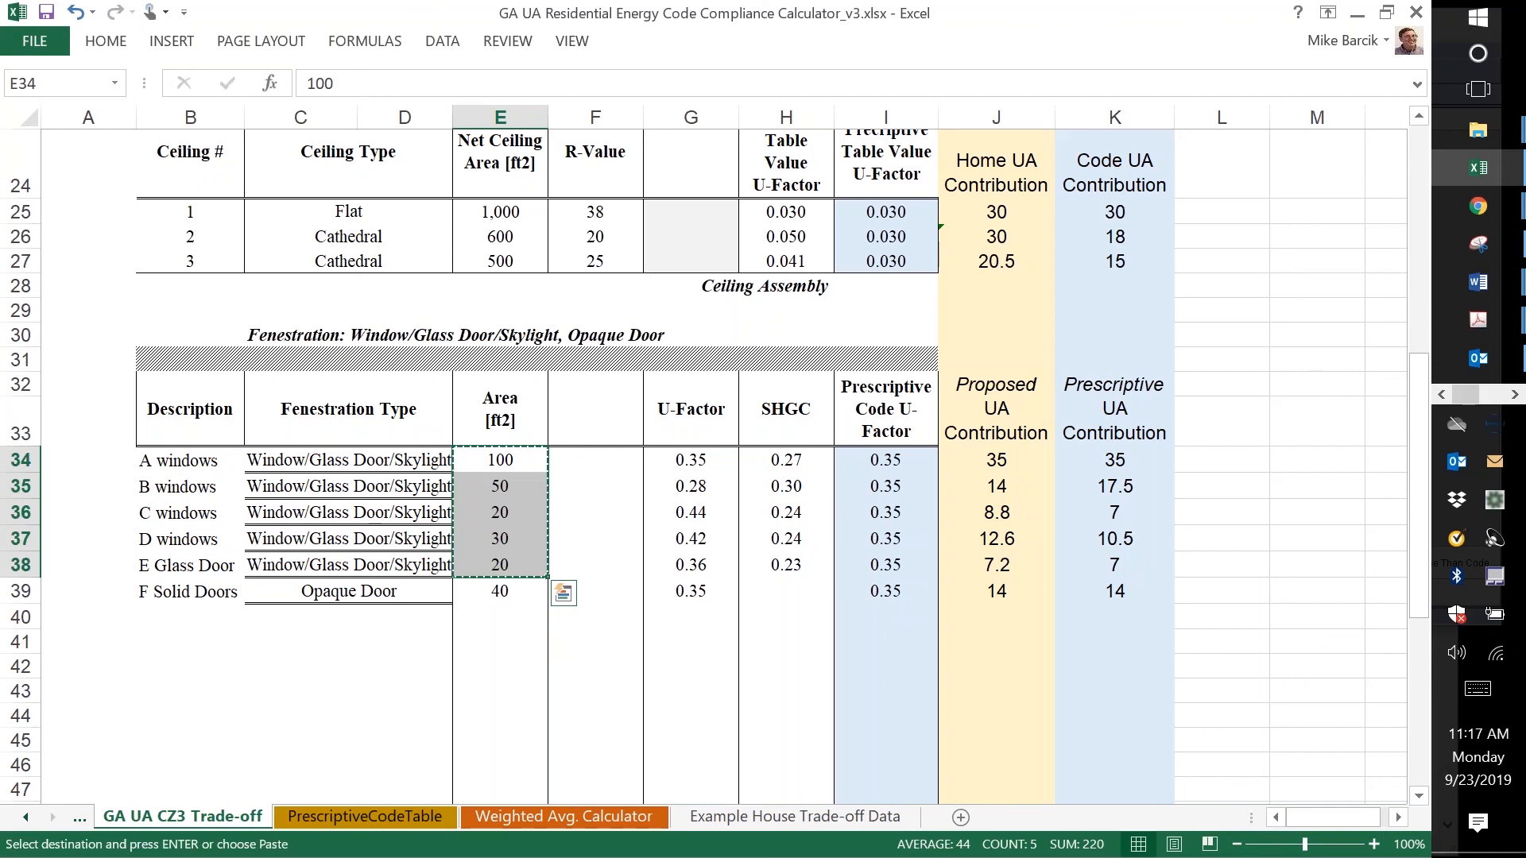
# - Check the Weighted Avg. Calculator's window entries and SHGC weighted average against the trade-off sheet and the prescriptive SHGC limit
pyautogui.click(599, 812)
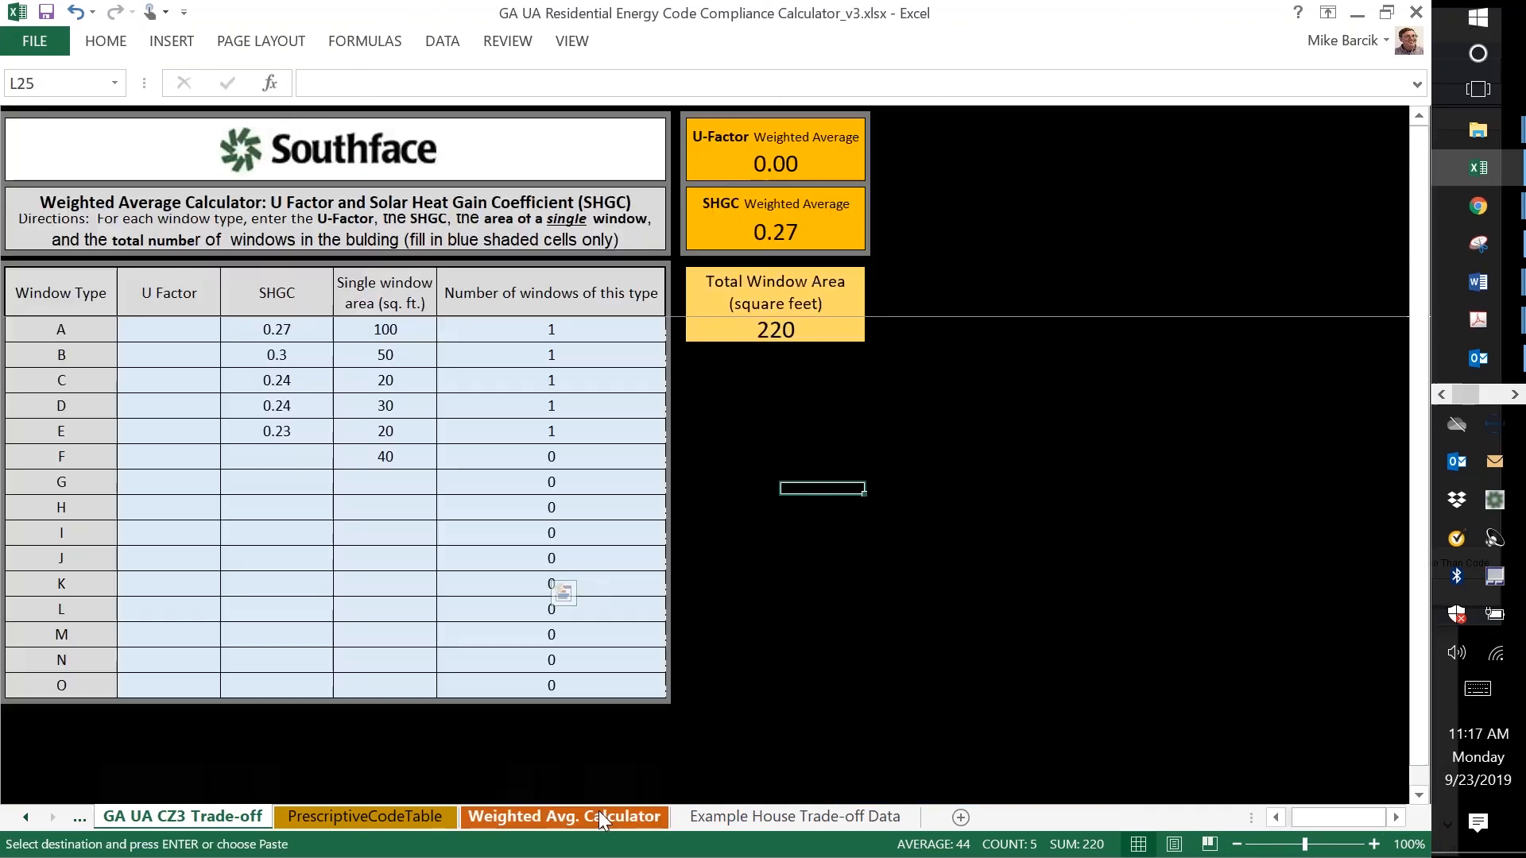
pyautogui.click(398, 330)
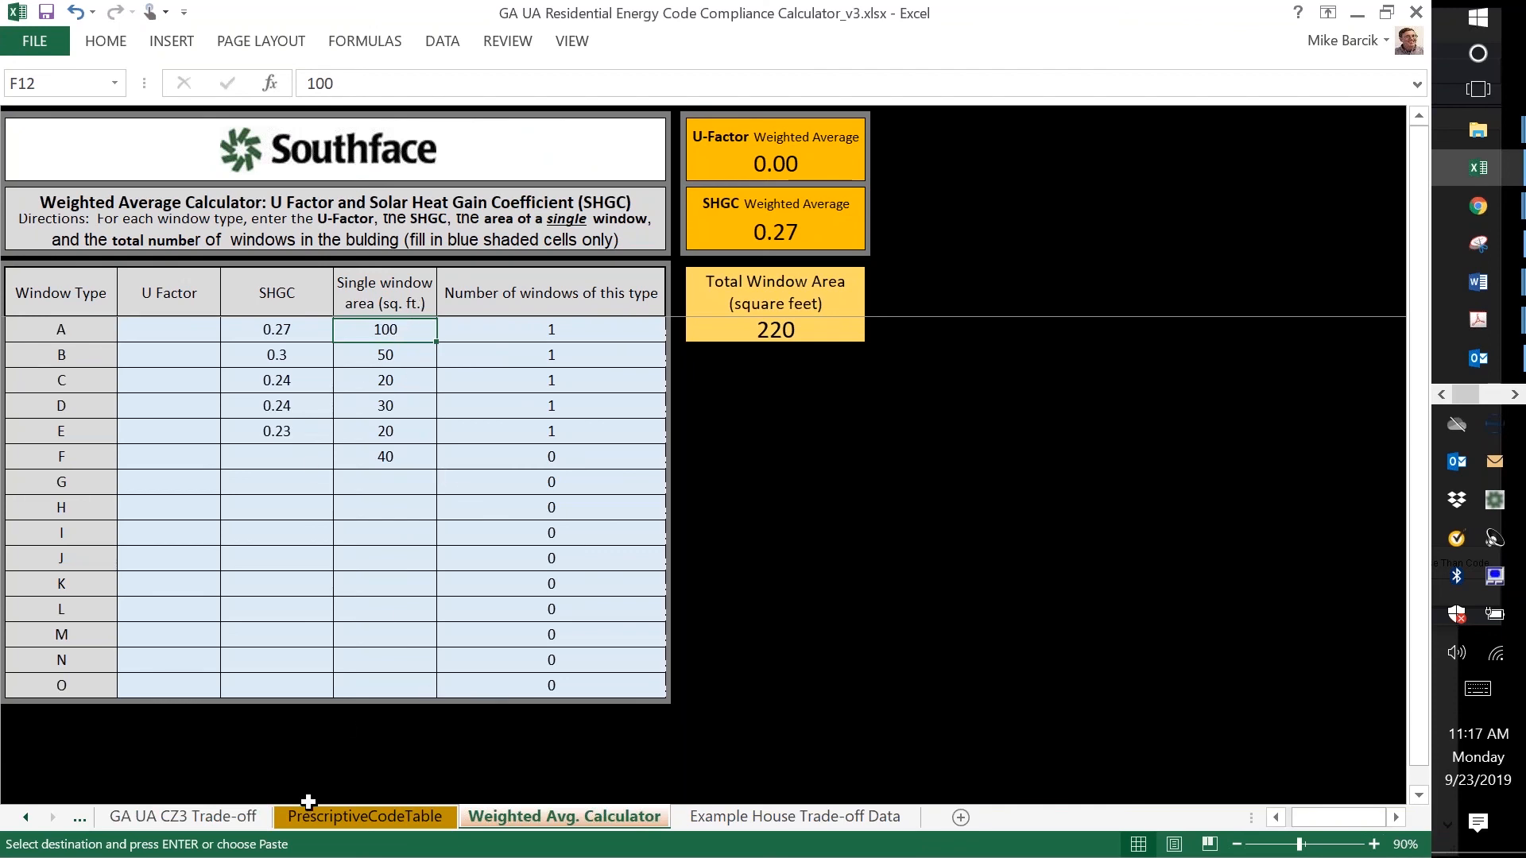
pyautogui.click(241, 818)
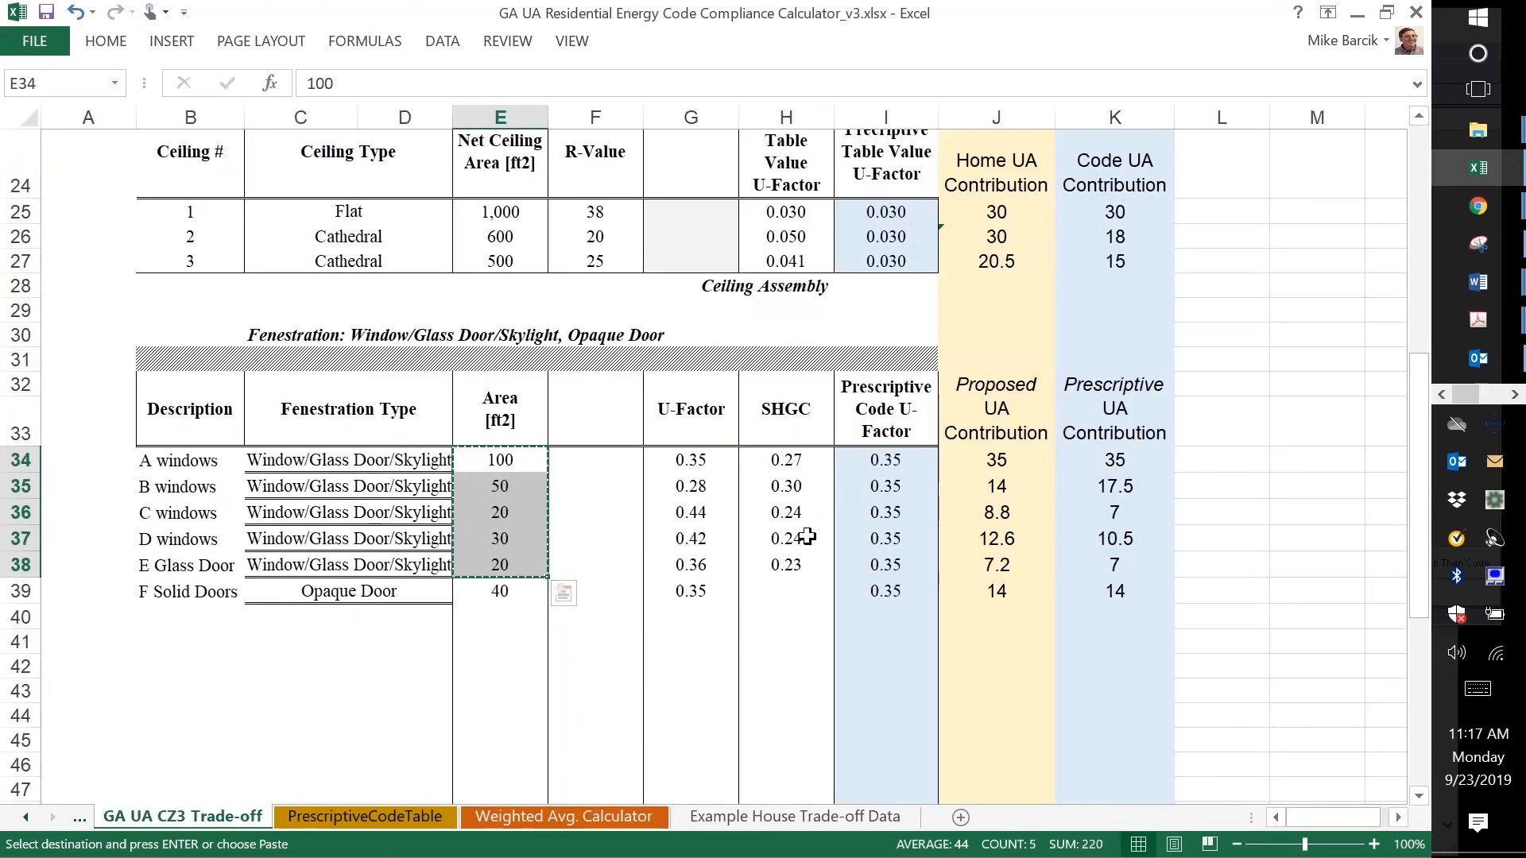
pyautogui.click(365, 817)
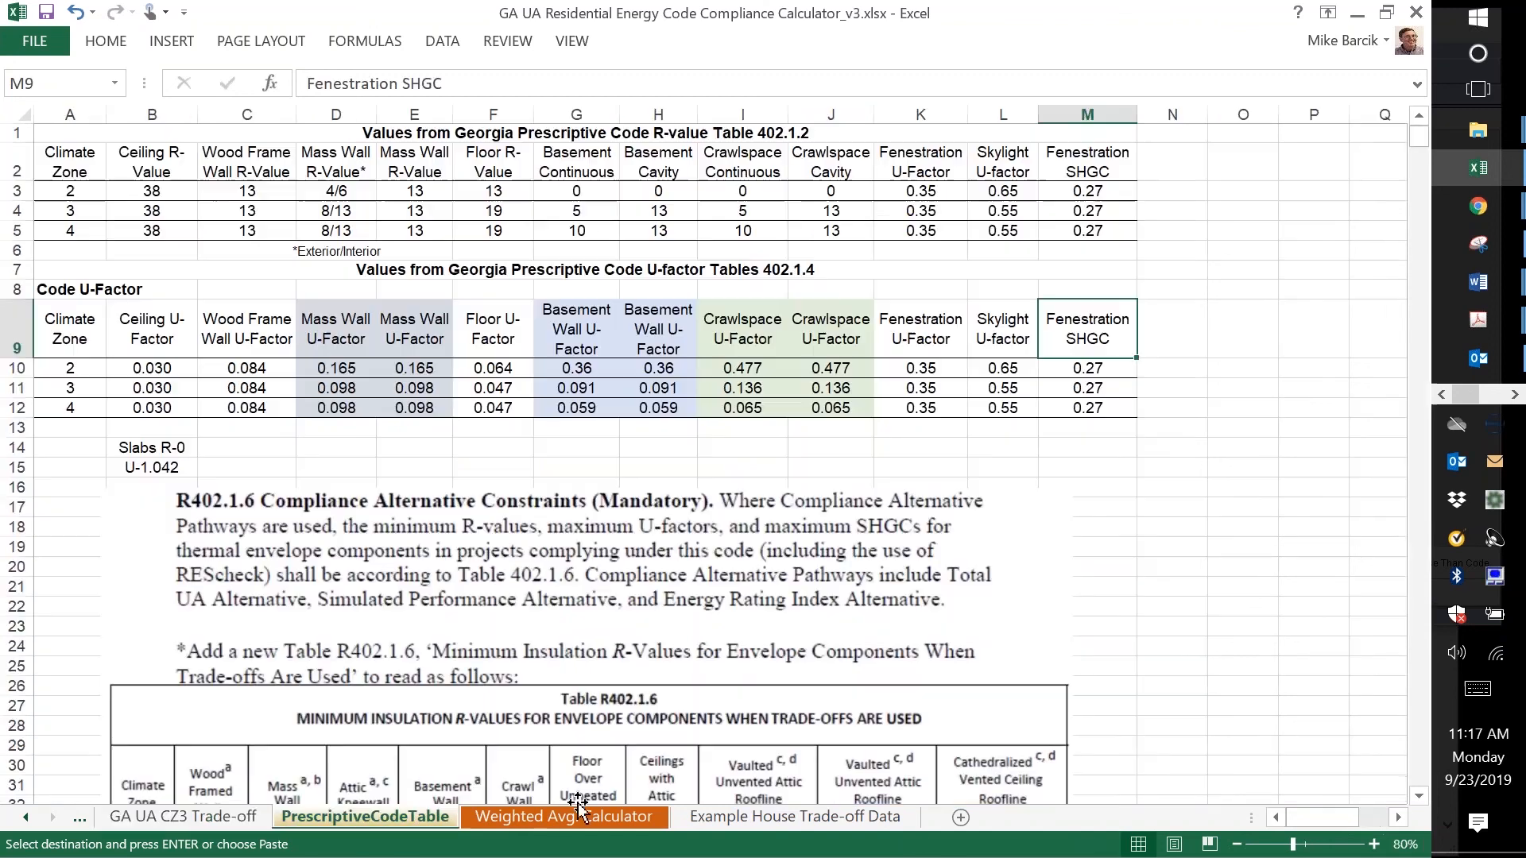
pyautogui.click(610, 817)
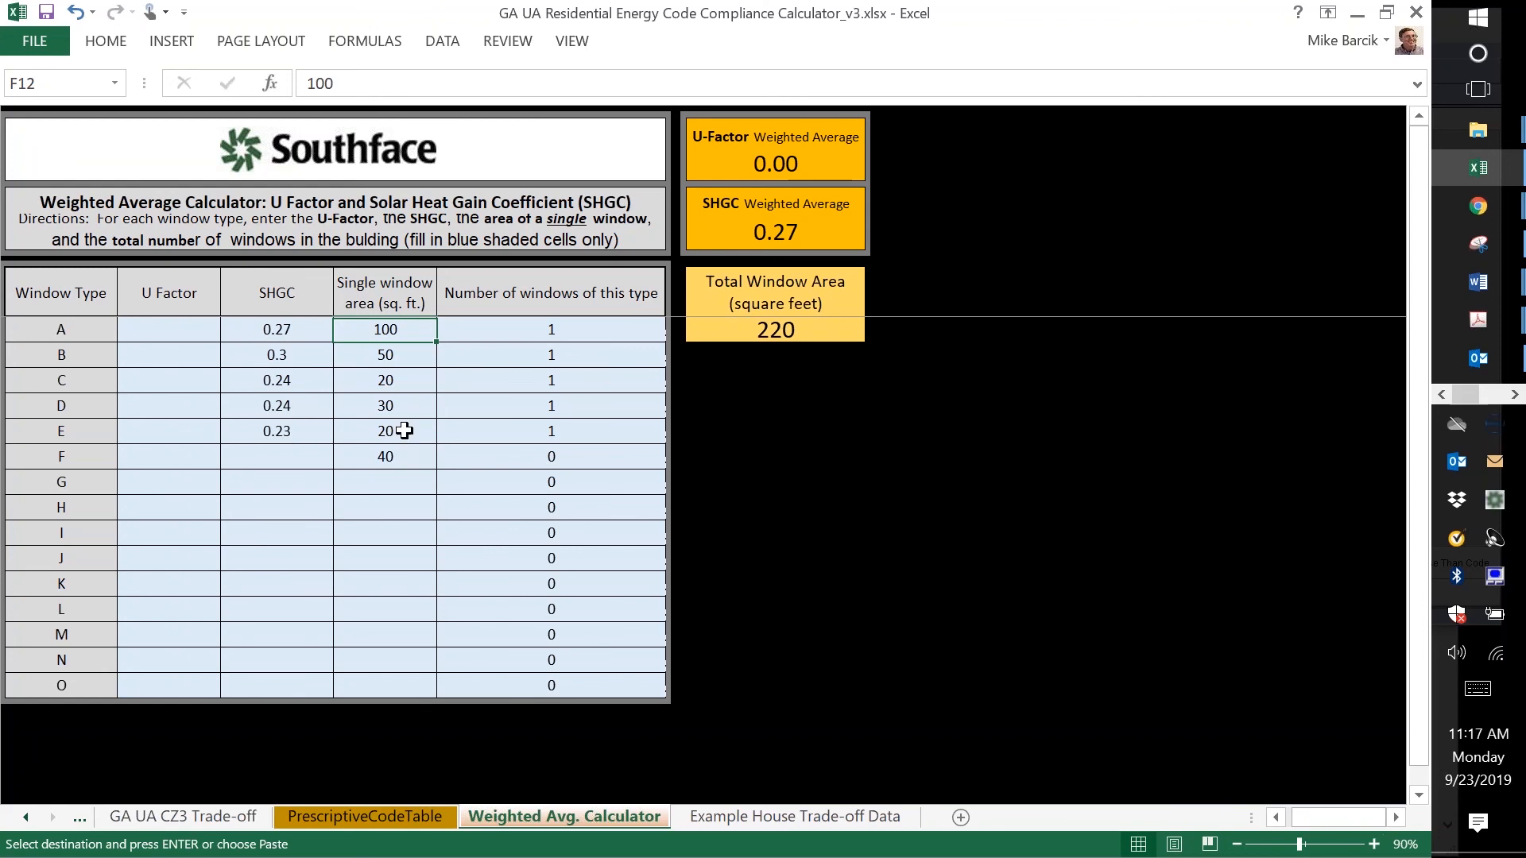
pyautogui.click(785, 231)
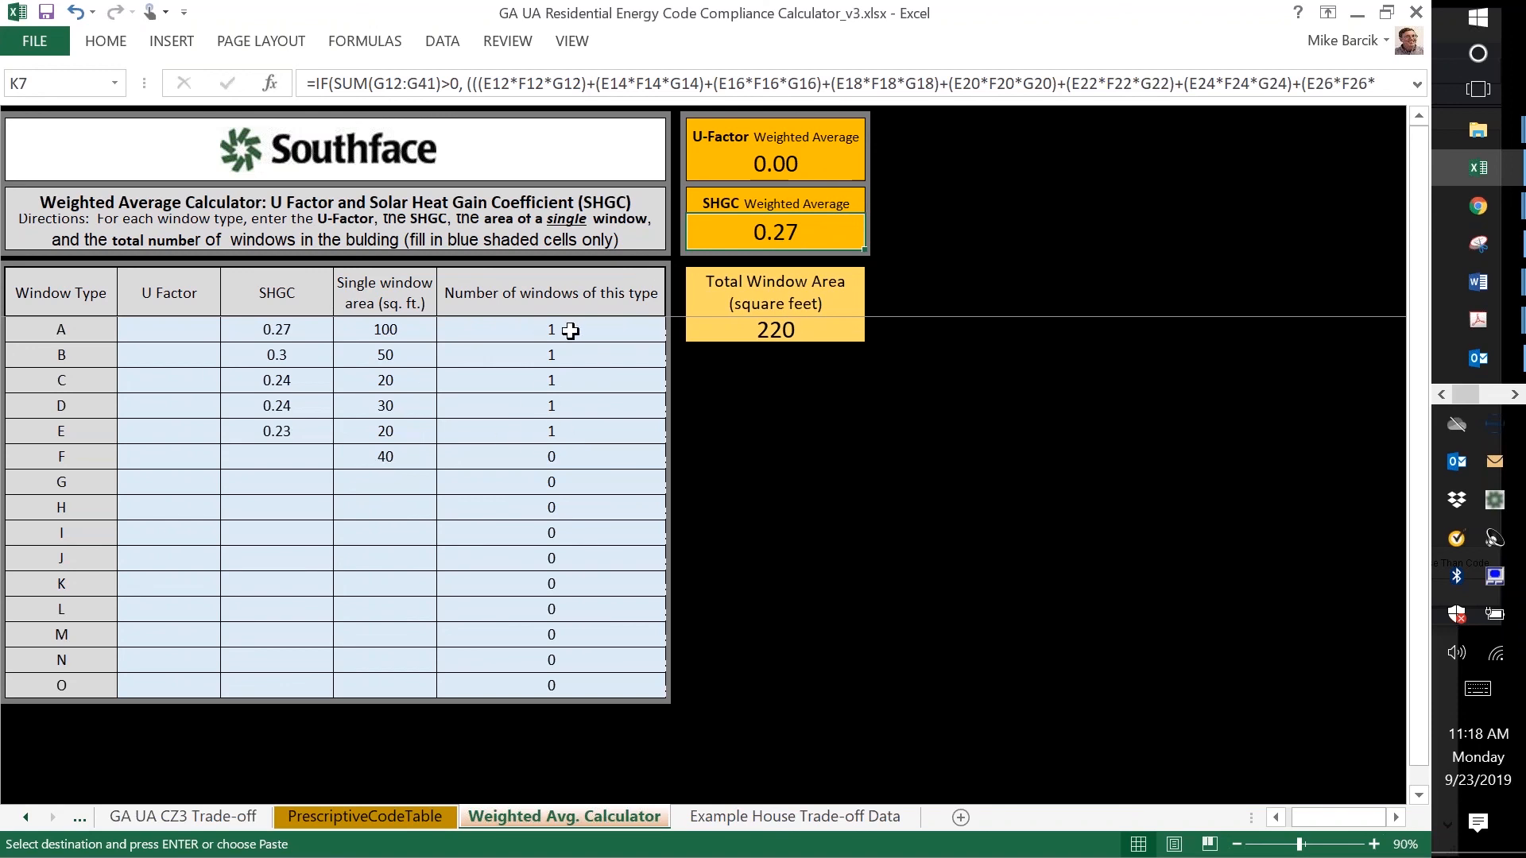
# - Set window type A in the weighted average calculator to 5 windows with a single window area of 20 sq. ft
pyautogui.click(551, 330)
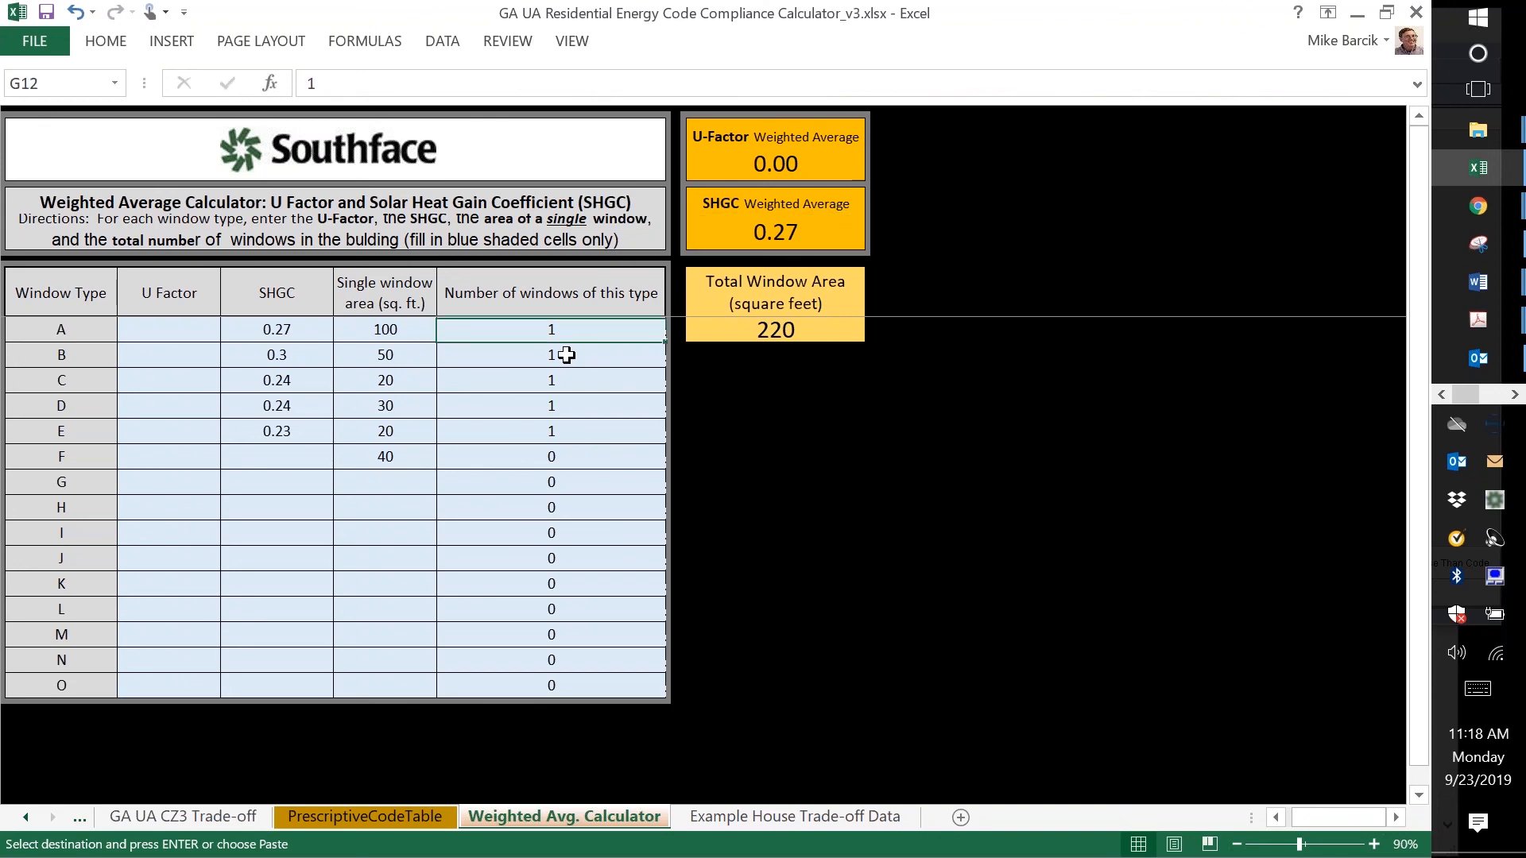
pyautogui.write('5')
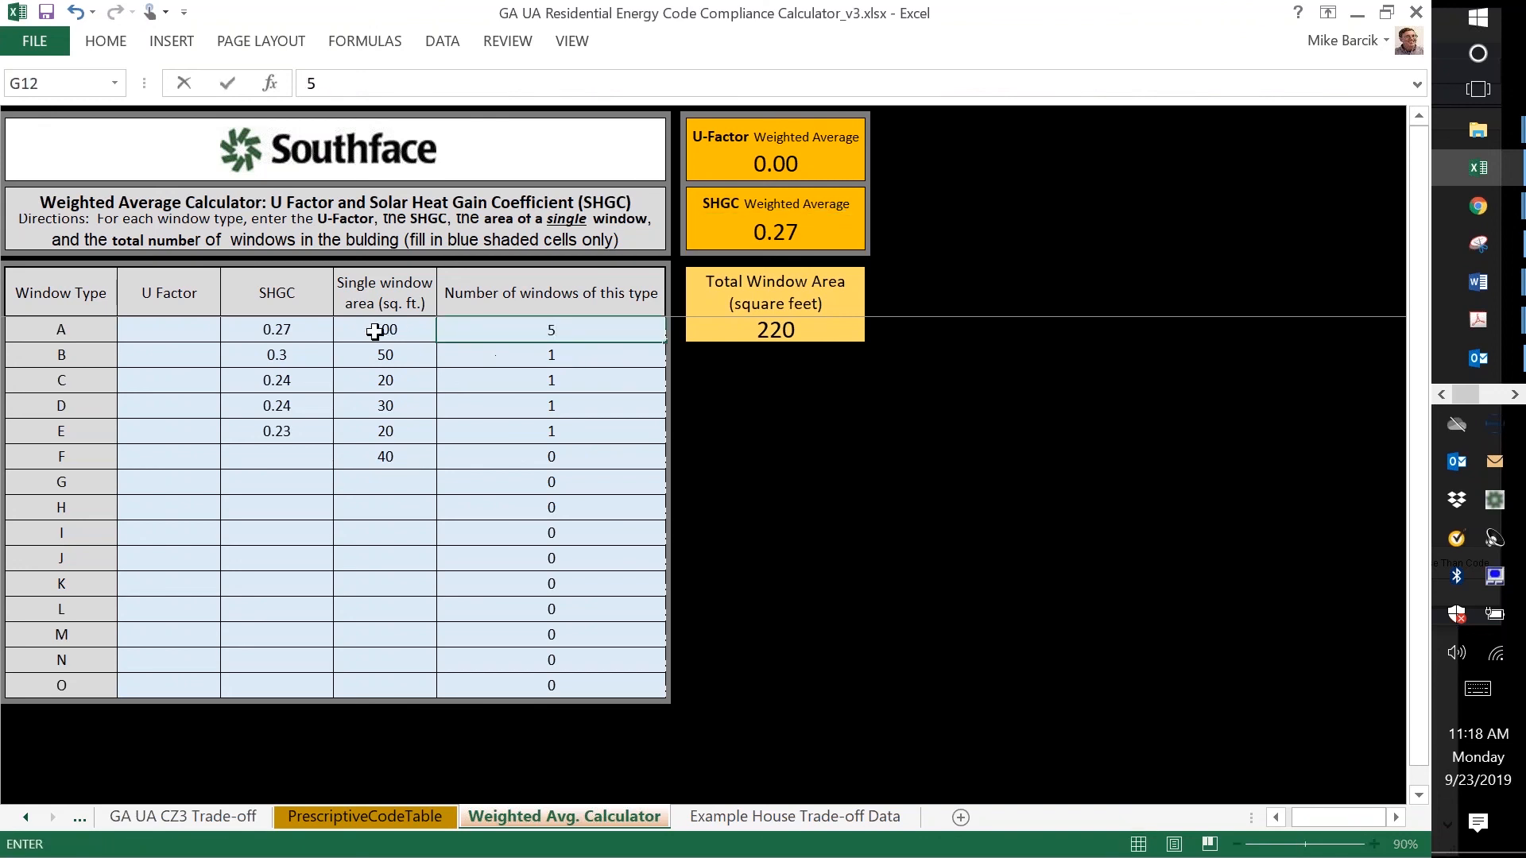
pyautogui.click(374, 333)
pyautogui.write('20')
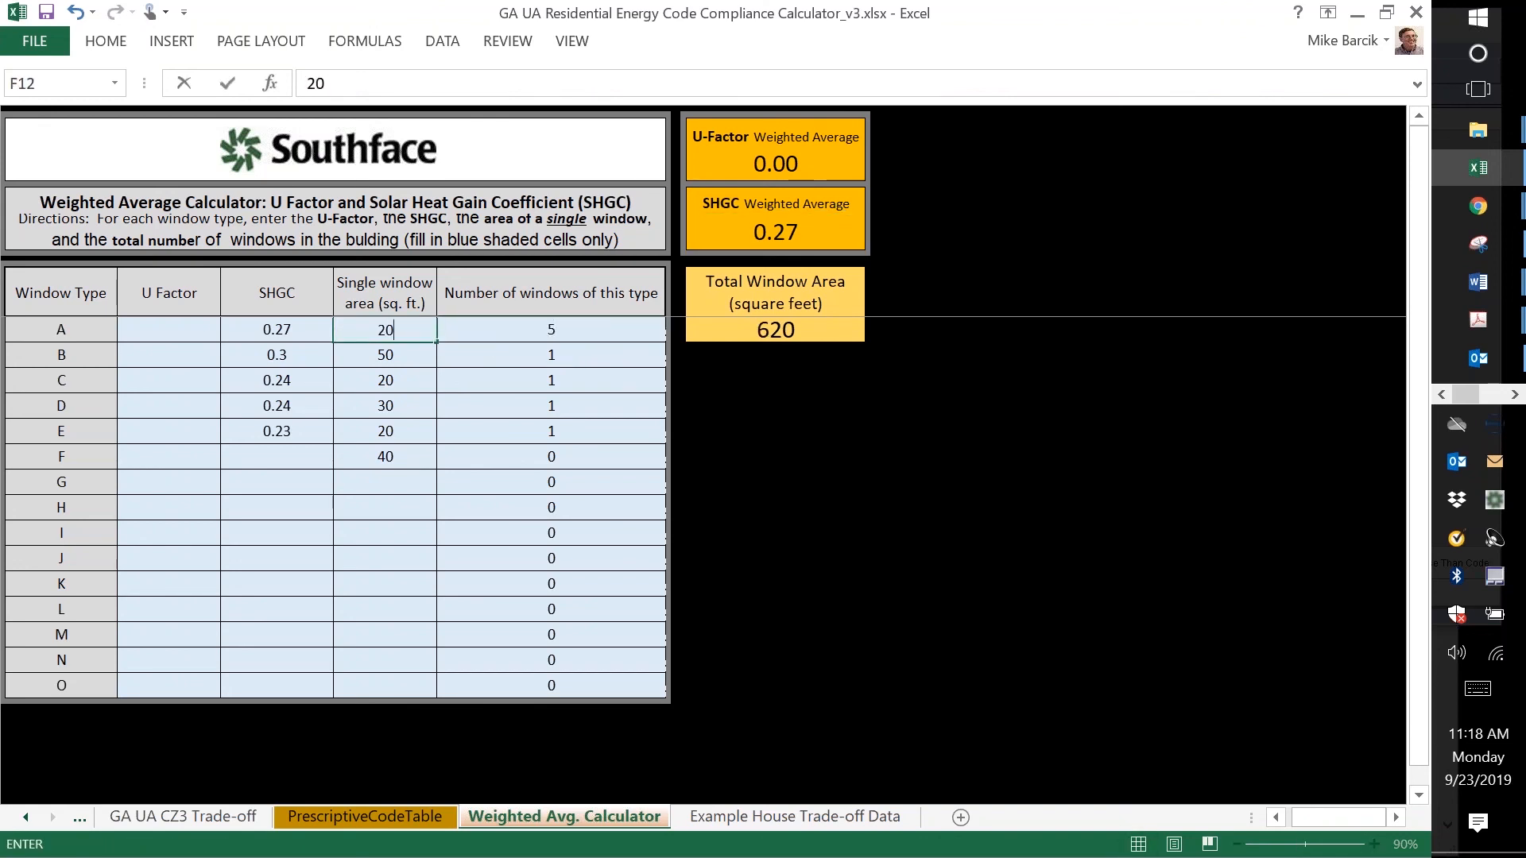
pyautogui.press('Return')
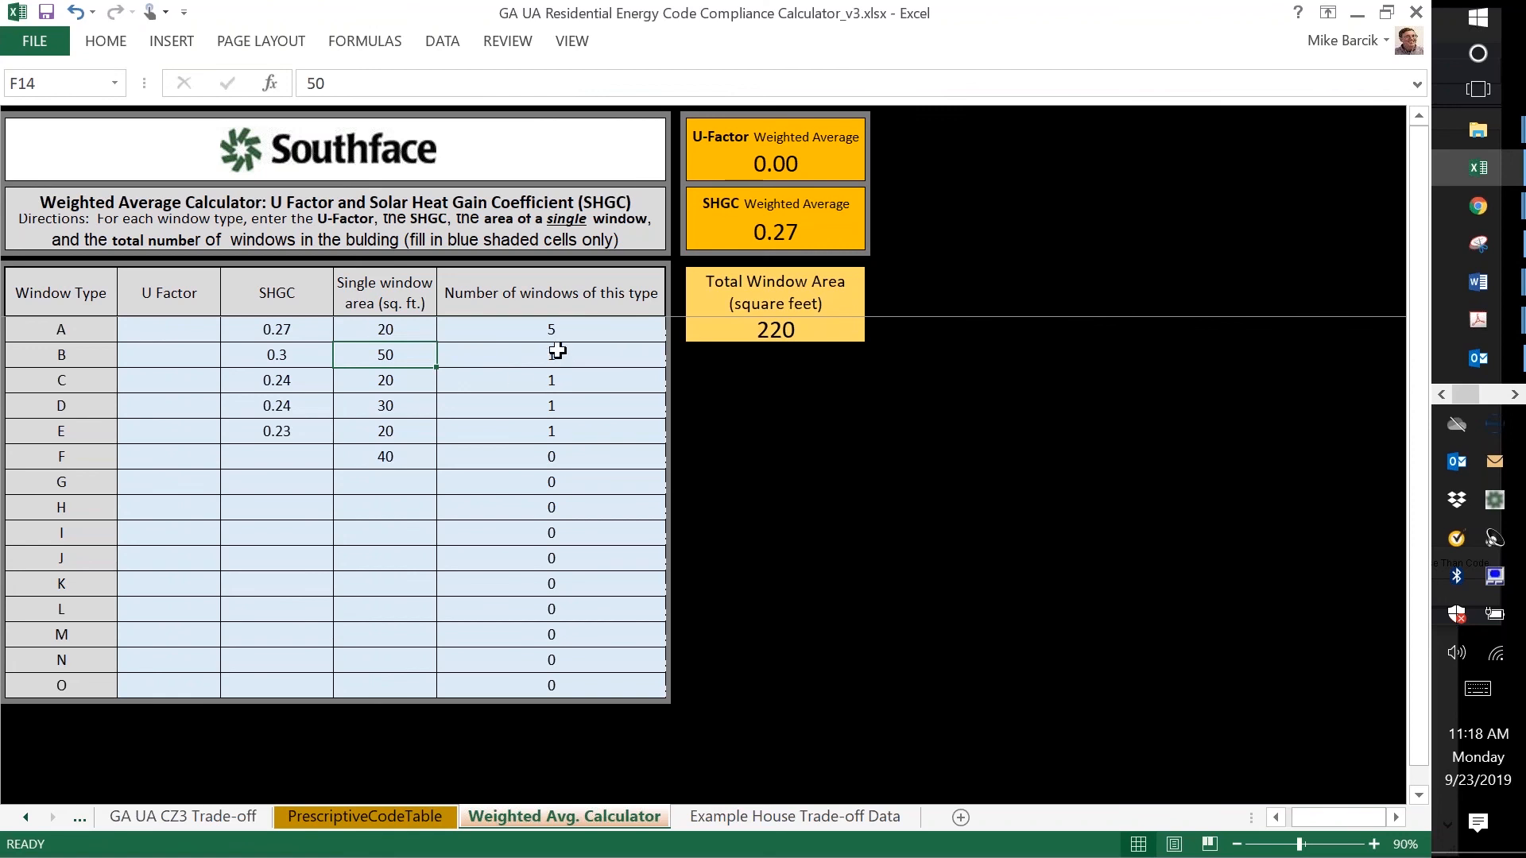
# - Set window type B to 2 windows with a single window area of 25 sq. ft
pyautogui.click(557, 354)
pyautogui.write('2')
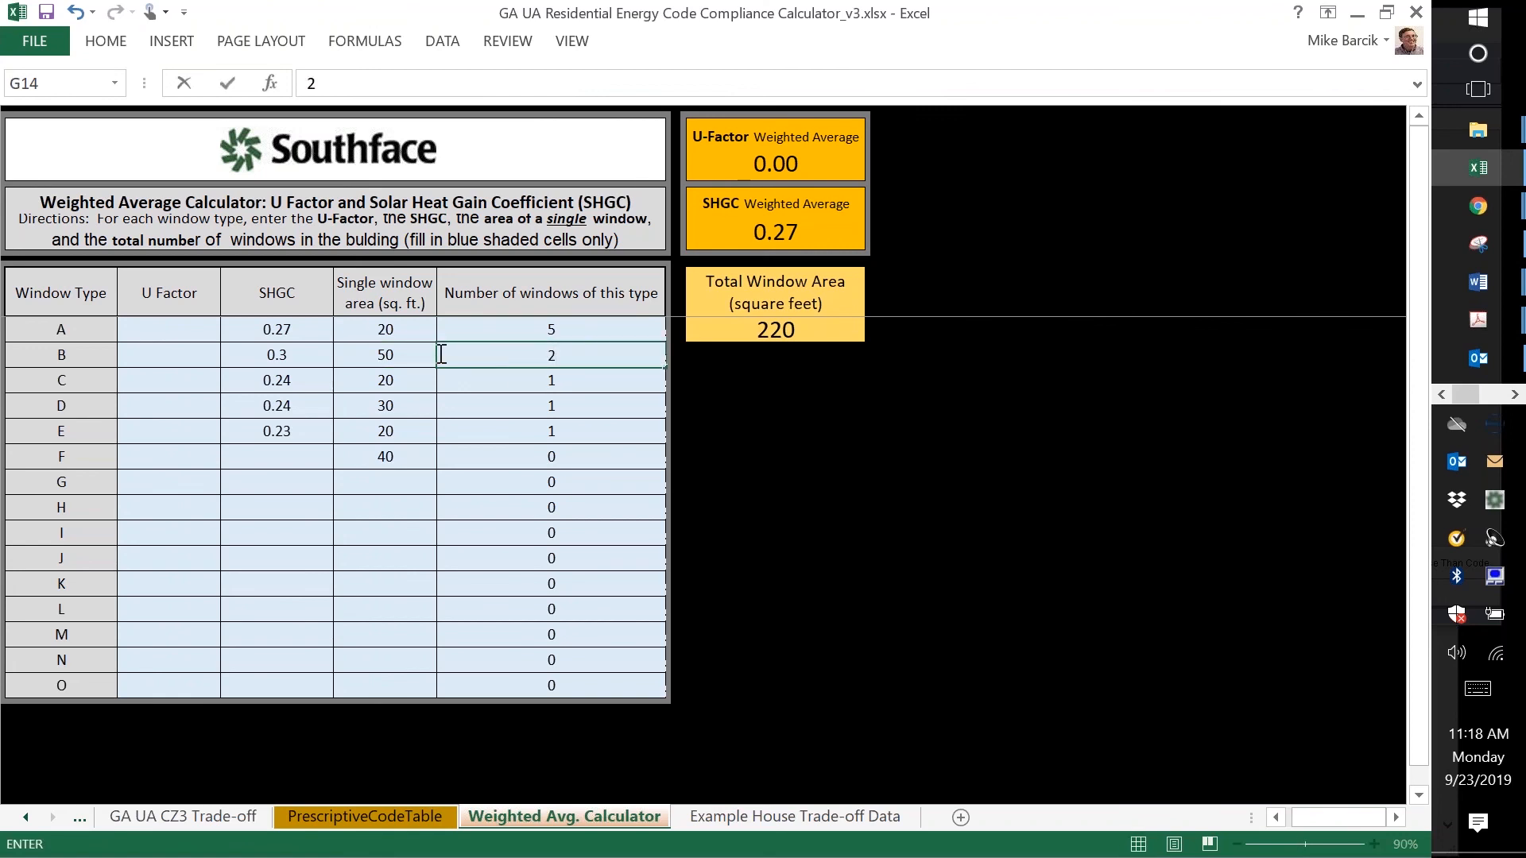
pyautogui.click(410, 359)
pyautogui.write('25')
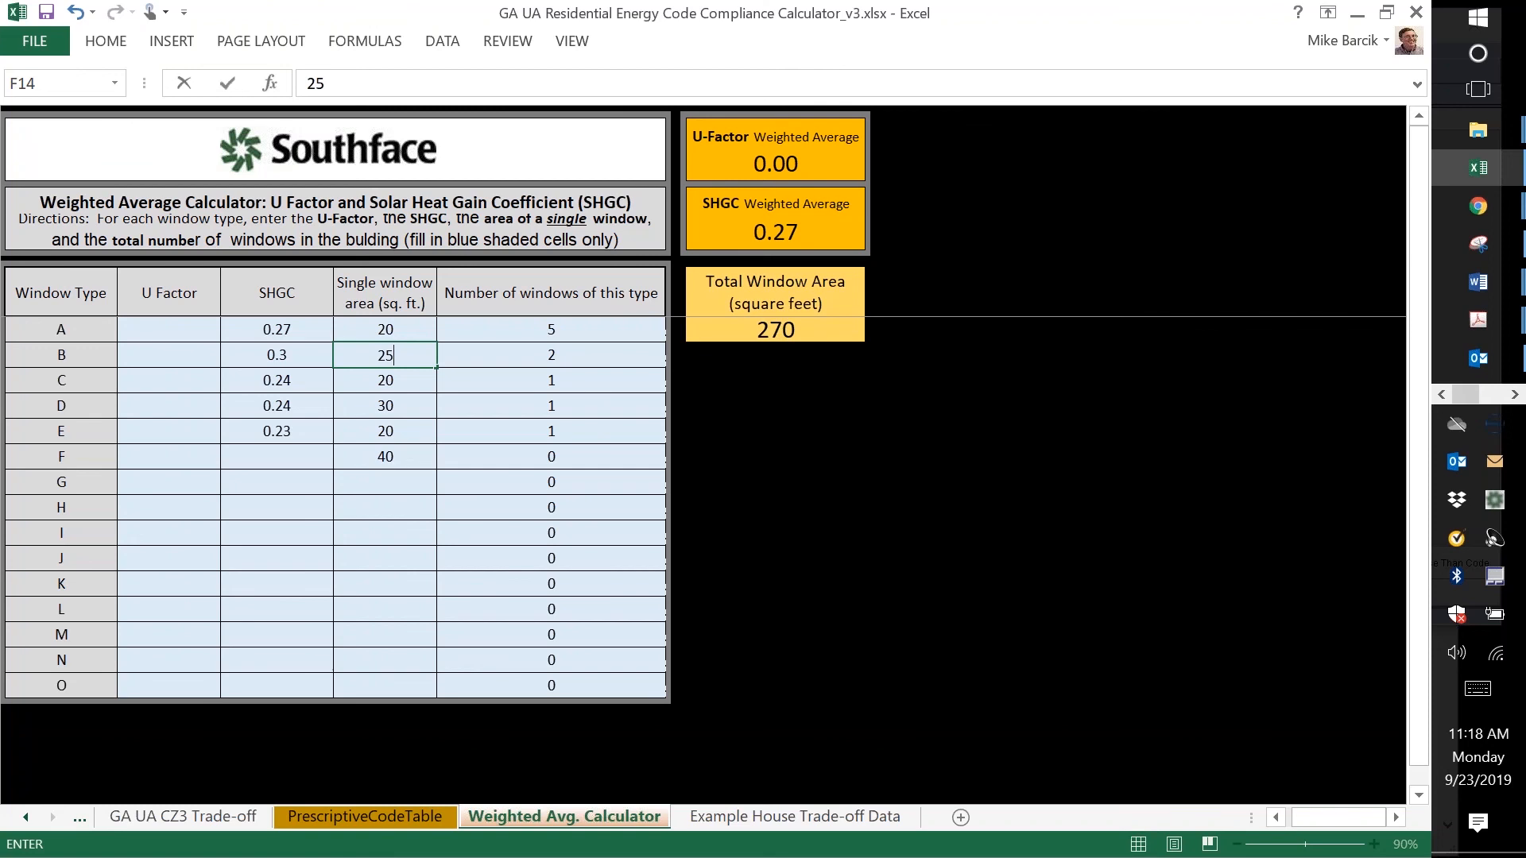
pyautogui.press('Return')
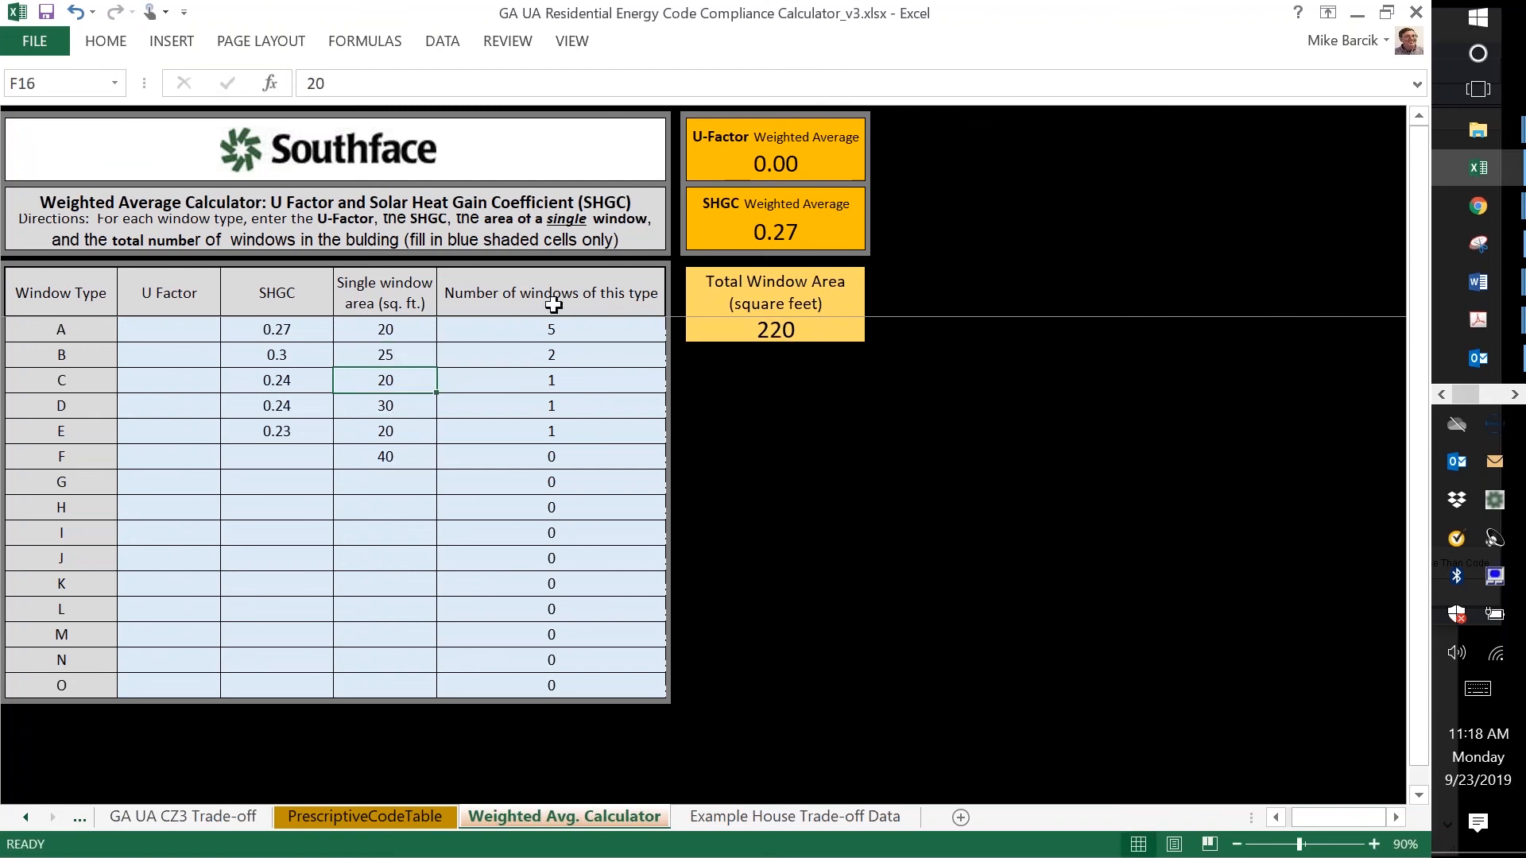
# - Enter 0.27 as the Total Fenestration SHGC in both the proposed and prescriptive columns of the GA UA CZ3 Trade-off sheet
pyautogui.click(202, 817)
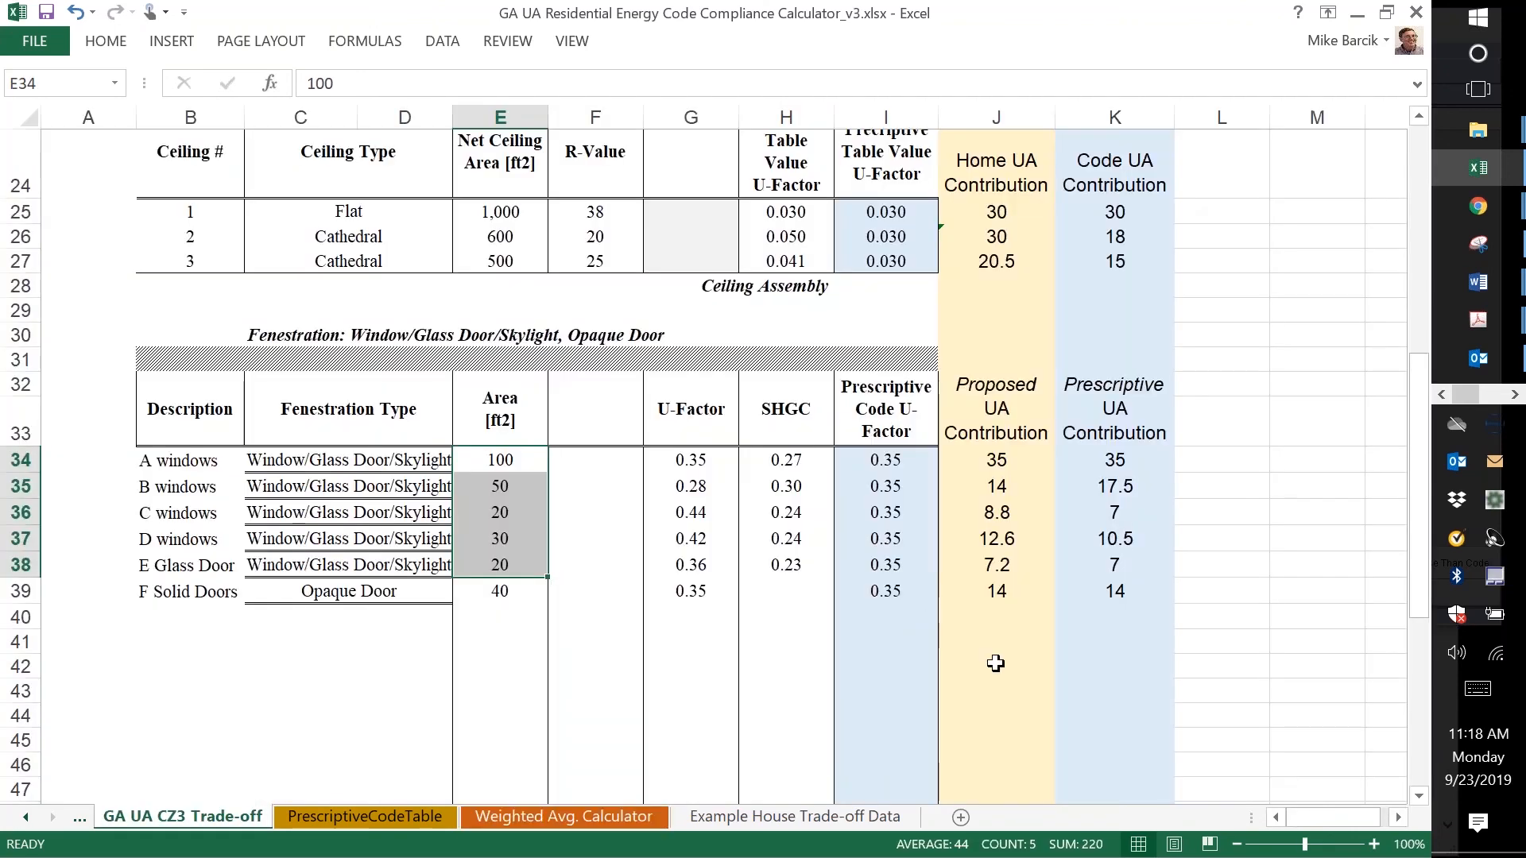
pyautogui.moveTo(1428, 476); pyautogui.dragTo(1085, 688)
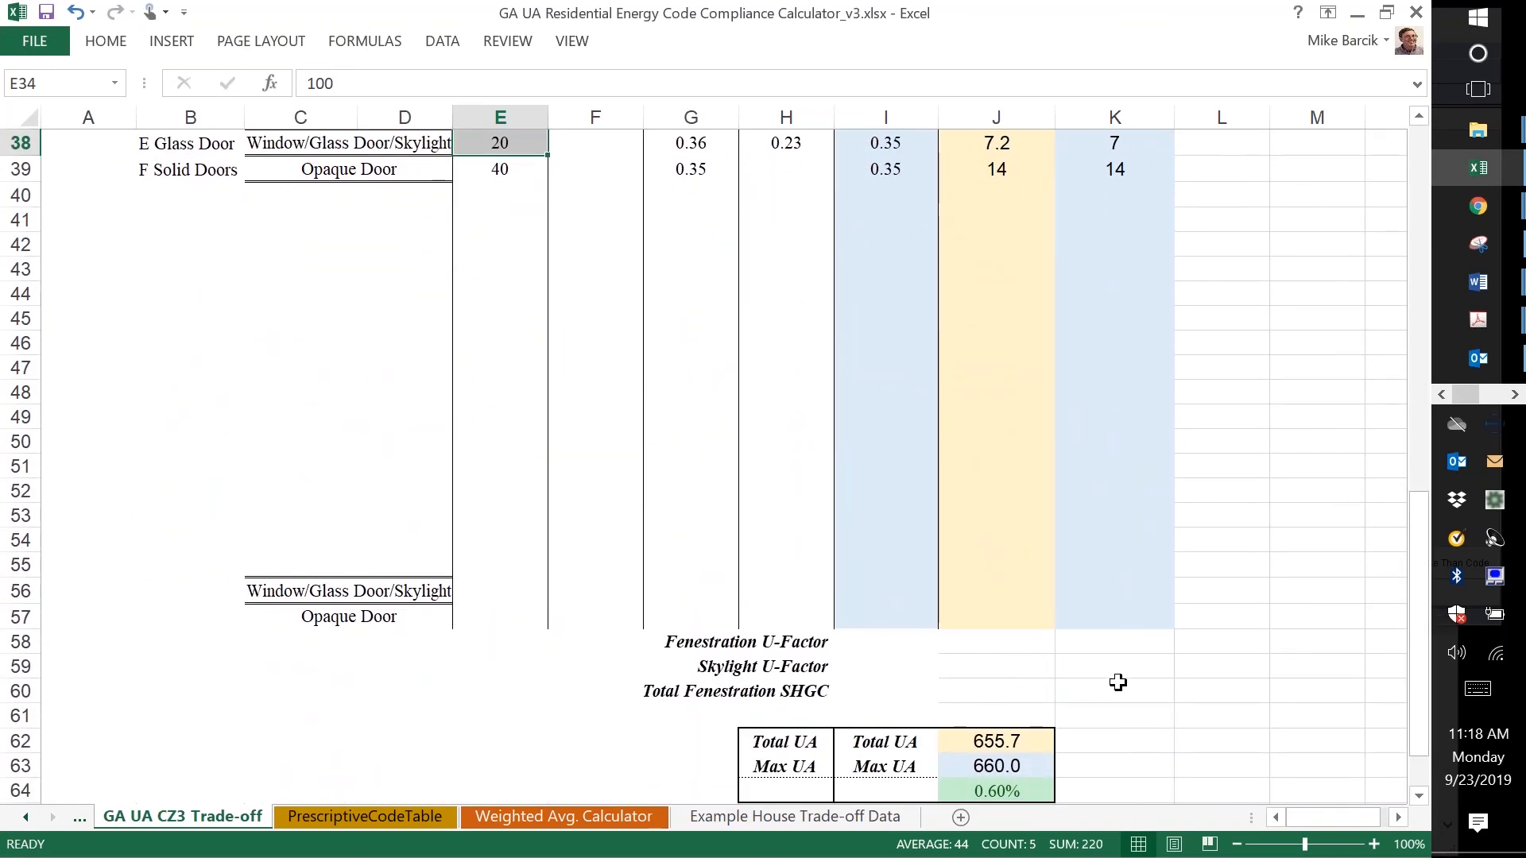
pyautogui.click(1016, 695)
pyautogui.write('.27')
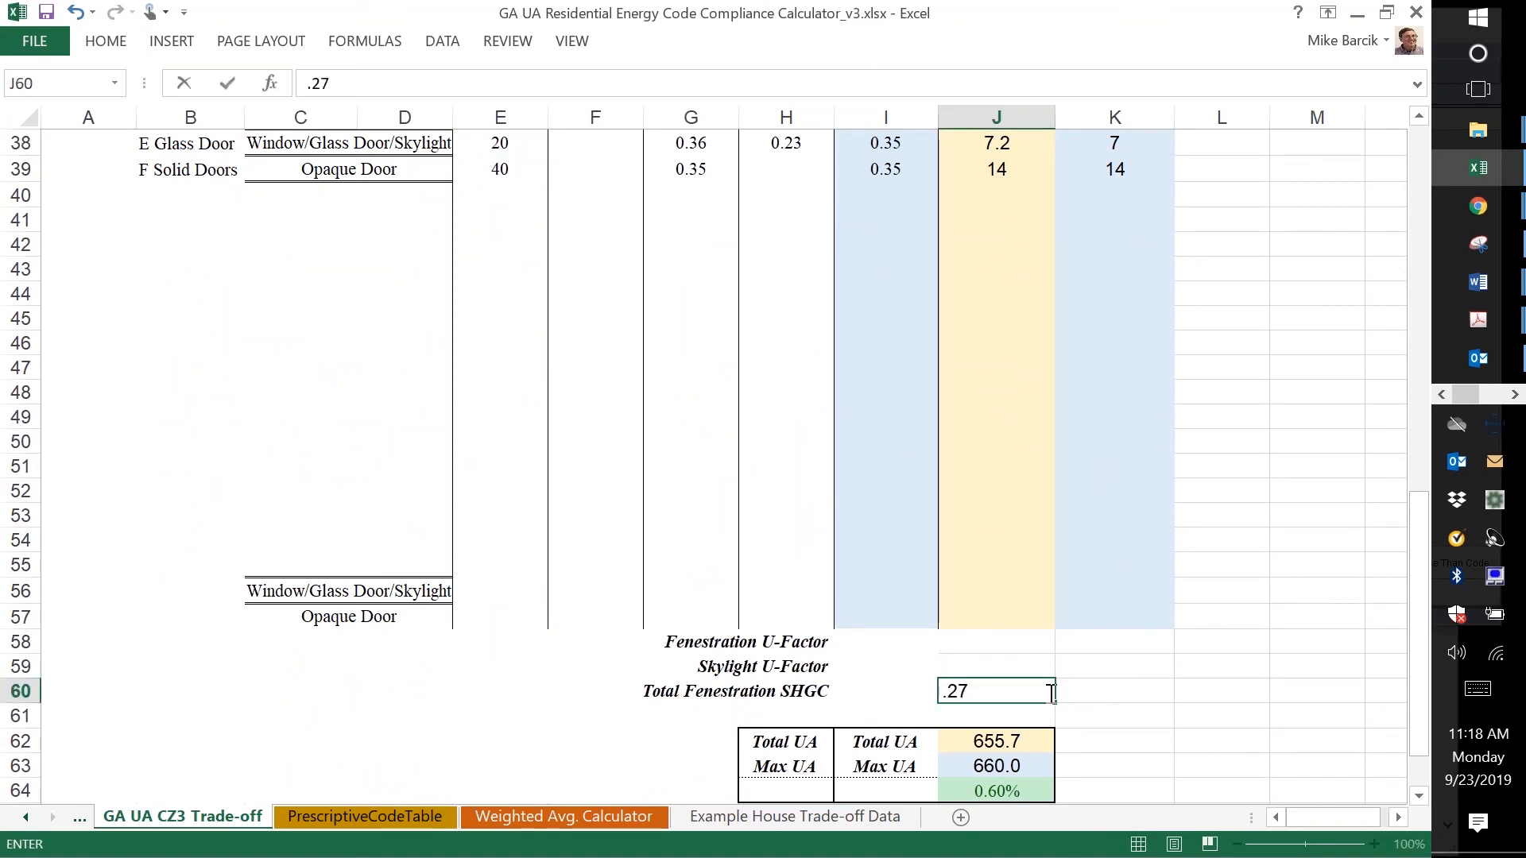
pyautogui.click(1101, 689)
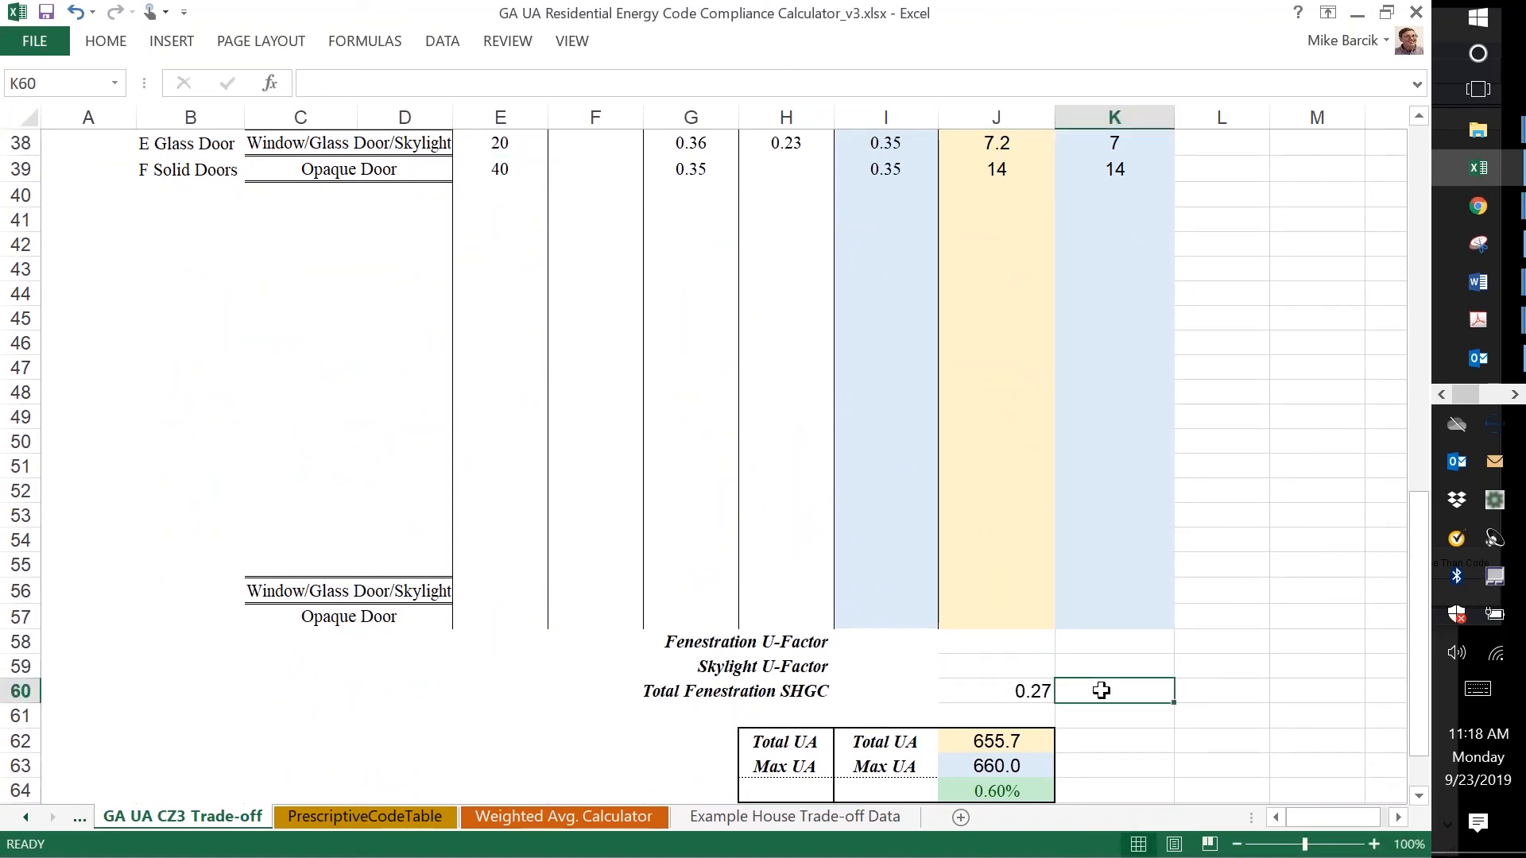
pyautogui.write('.27')
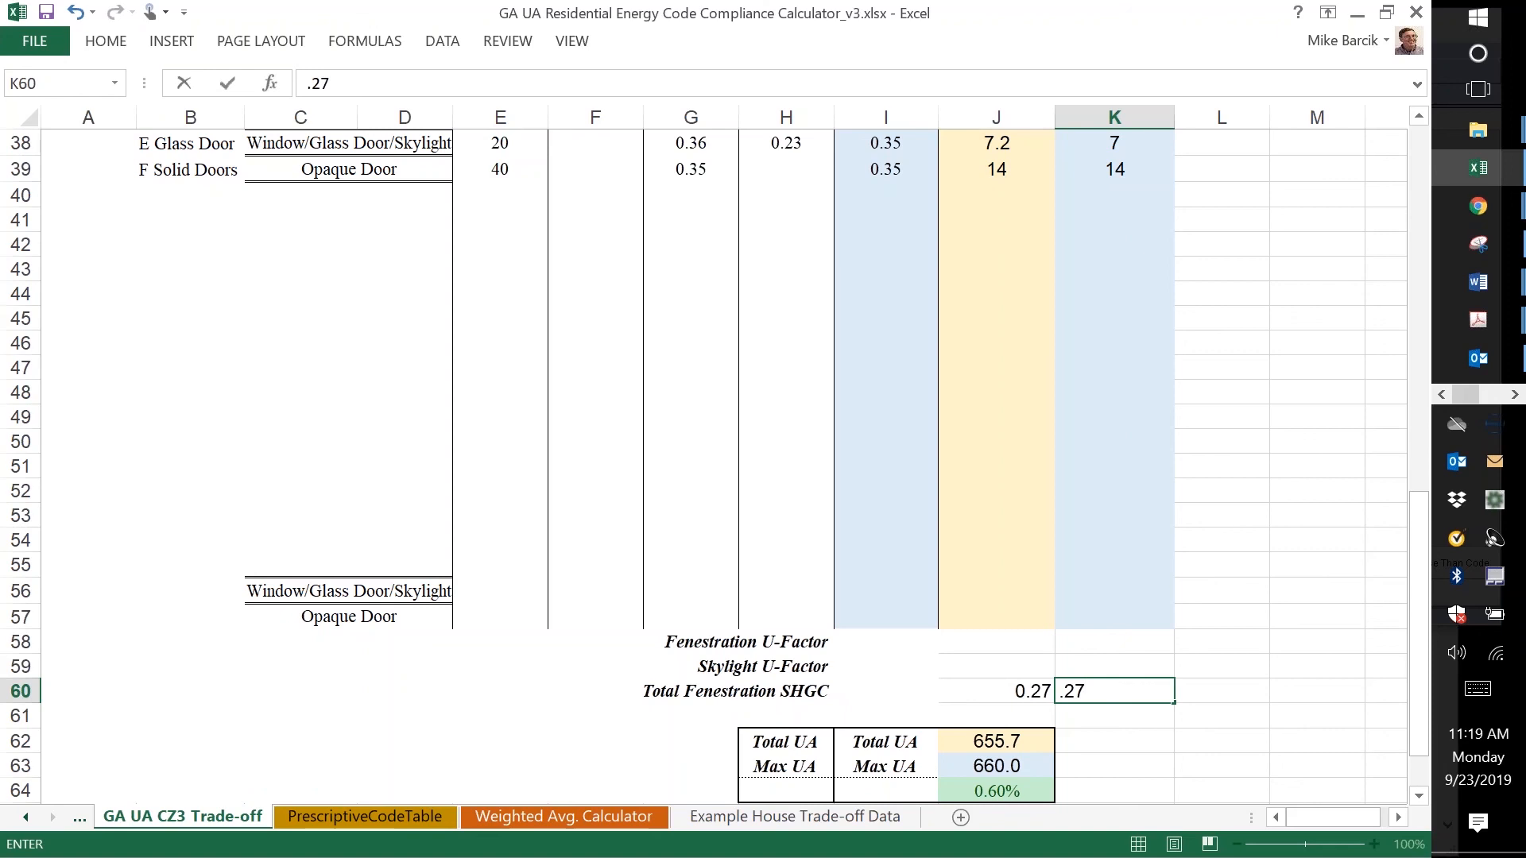
pyautogui.press('Return')
# - Delete the Fenestration U-Factor and Skylight U-Factor labels above the Total Fenestration SHGC row
pyautogui.click(1102, 690)
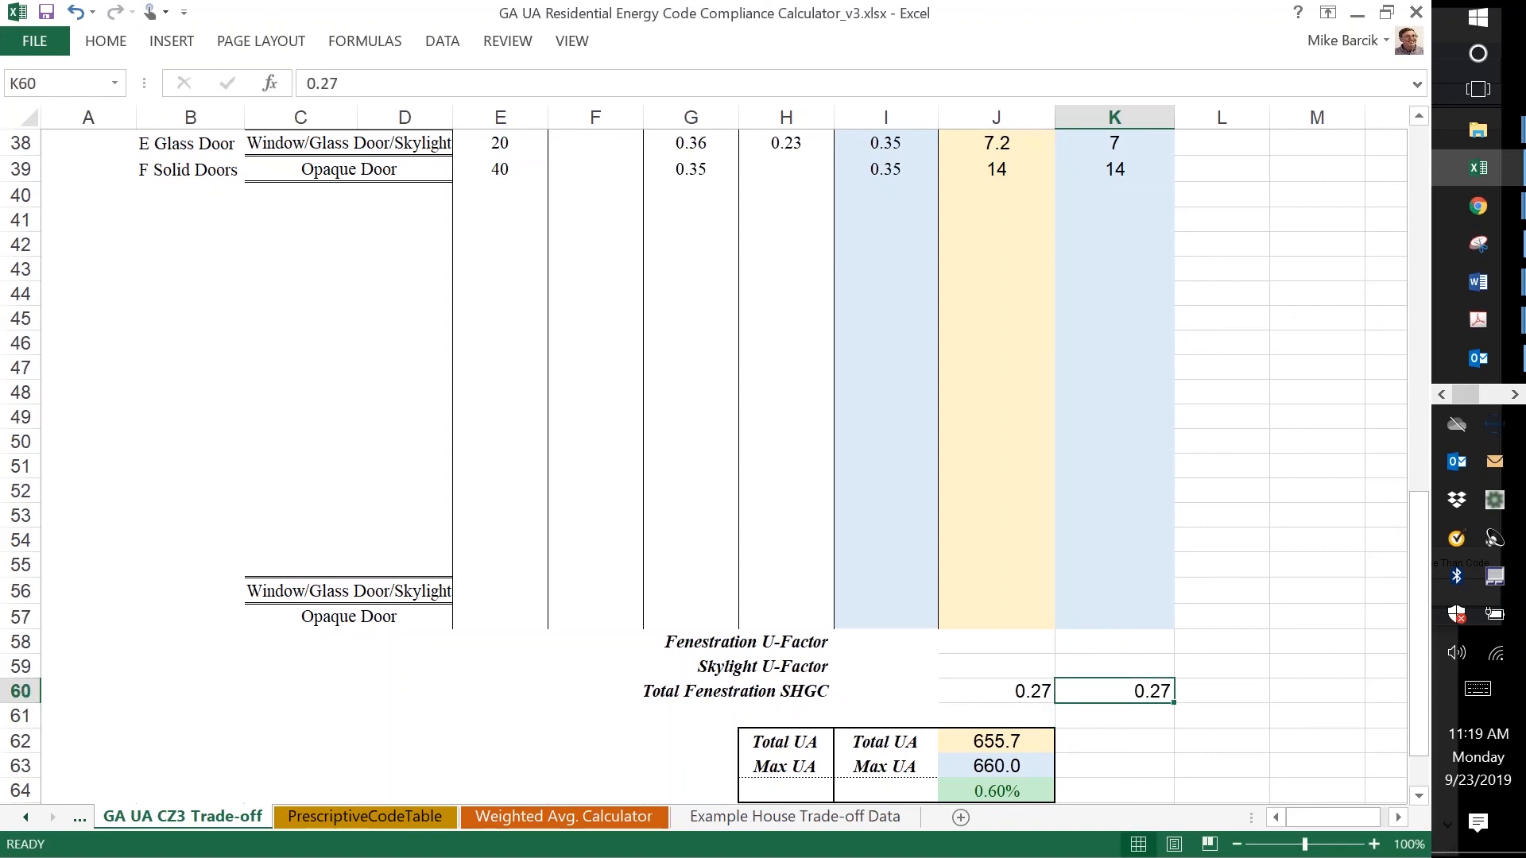
pyautogui.press('Up')
pyautogui.press('Left')
pyautogui.press('Left')
pyautogui.press('Left')
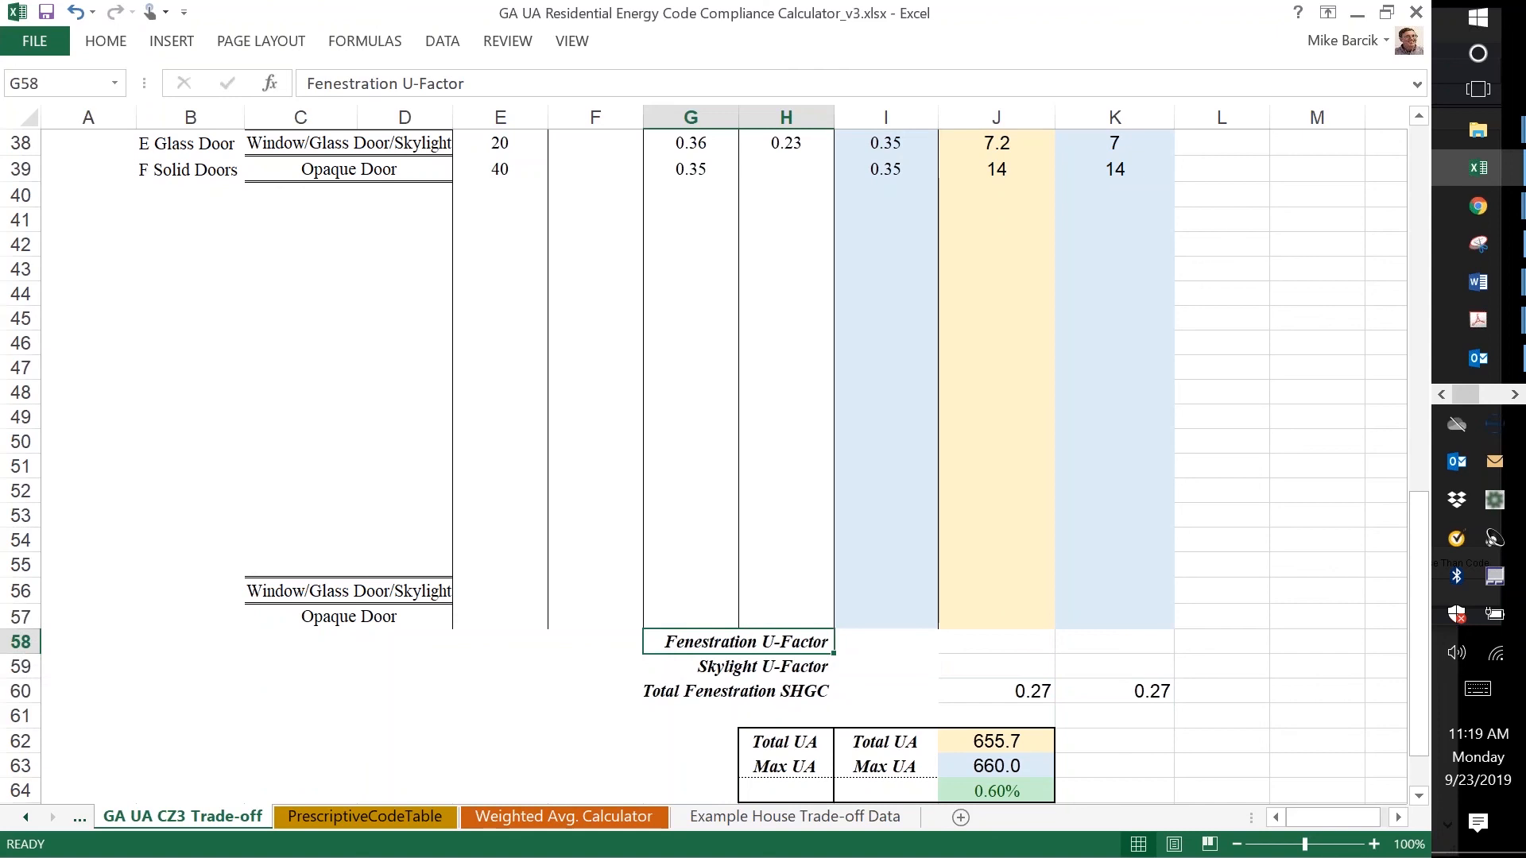
pyautogui.hotkey('shift', 'Down')
pyautogui.press('Delete')
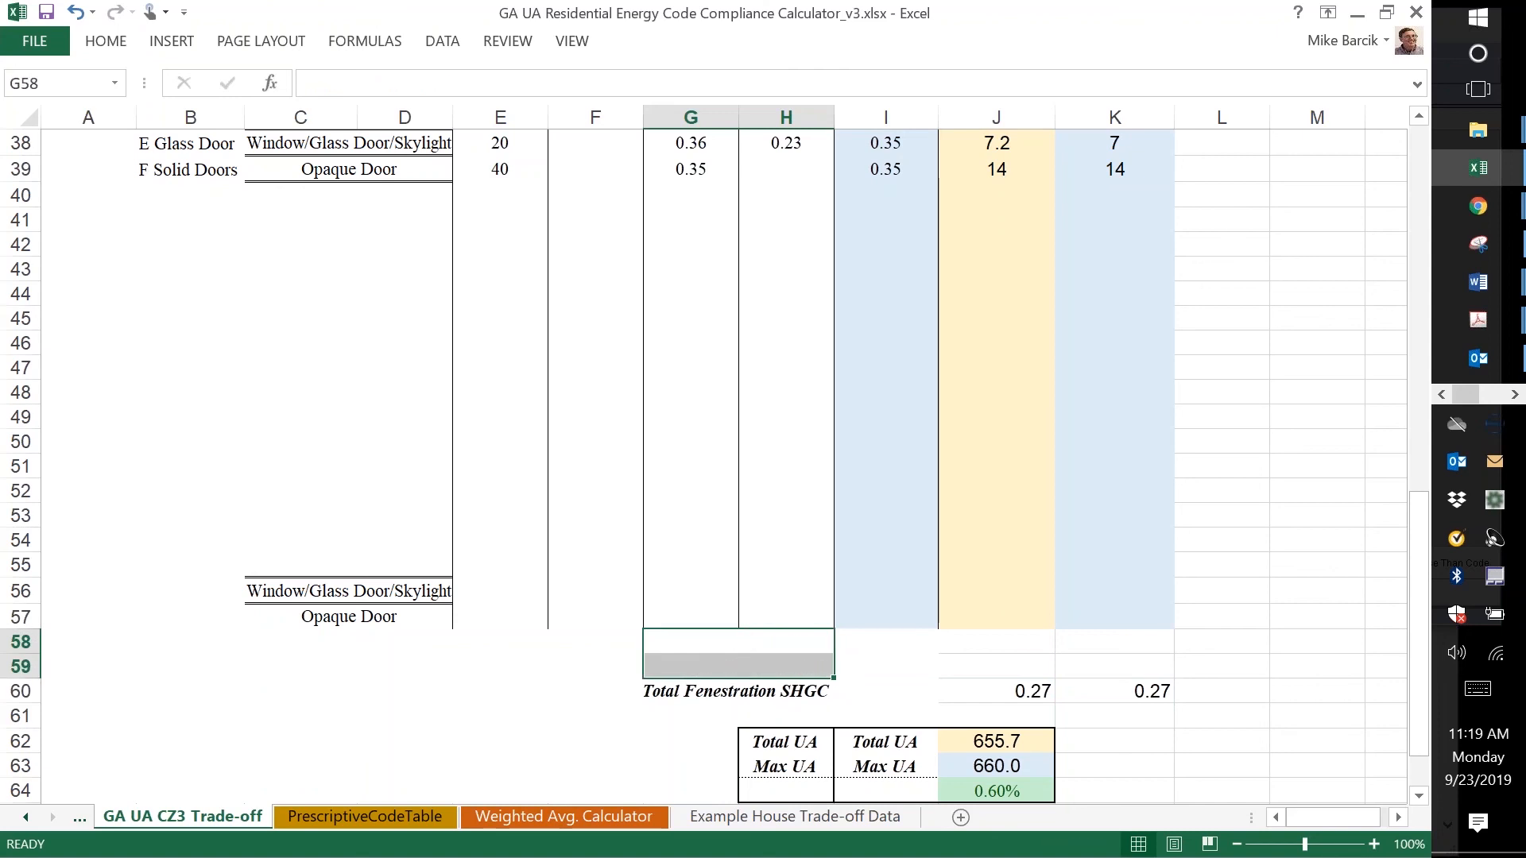
pyautogui.press('Up')
pyautogui.press('Down')
pyautogui.press('Left')
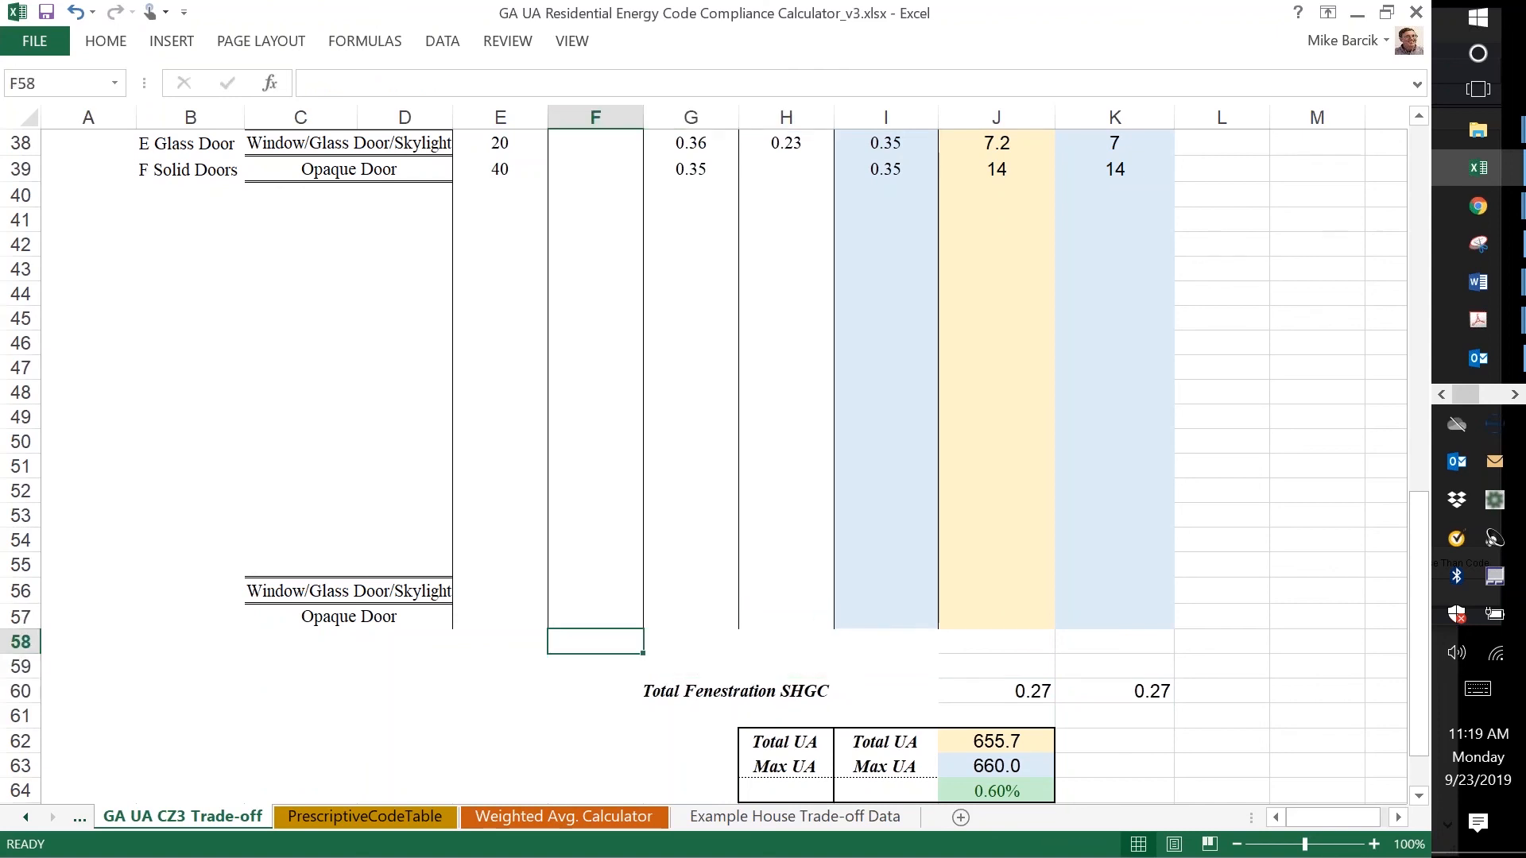
pyautogui.press('Left')
pyautogui.press('Left')
pyautogui.press('Left')
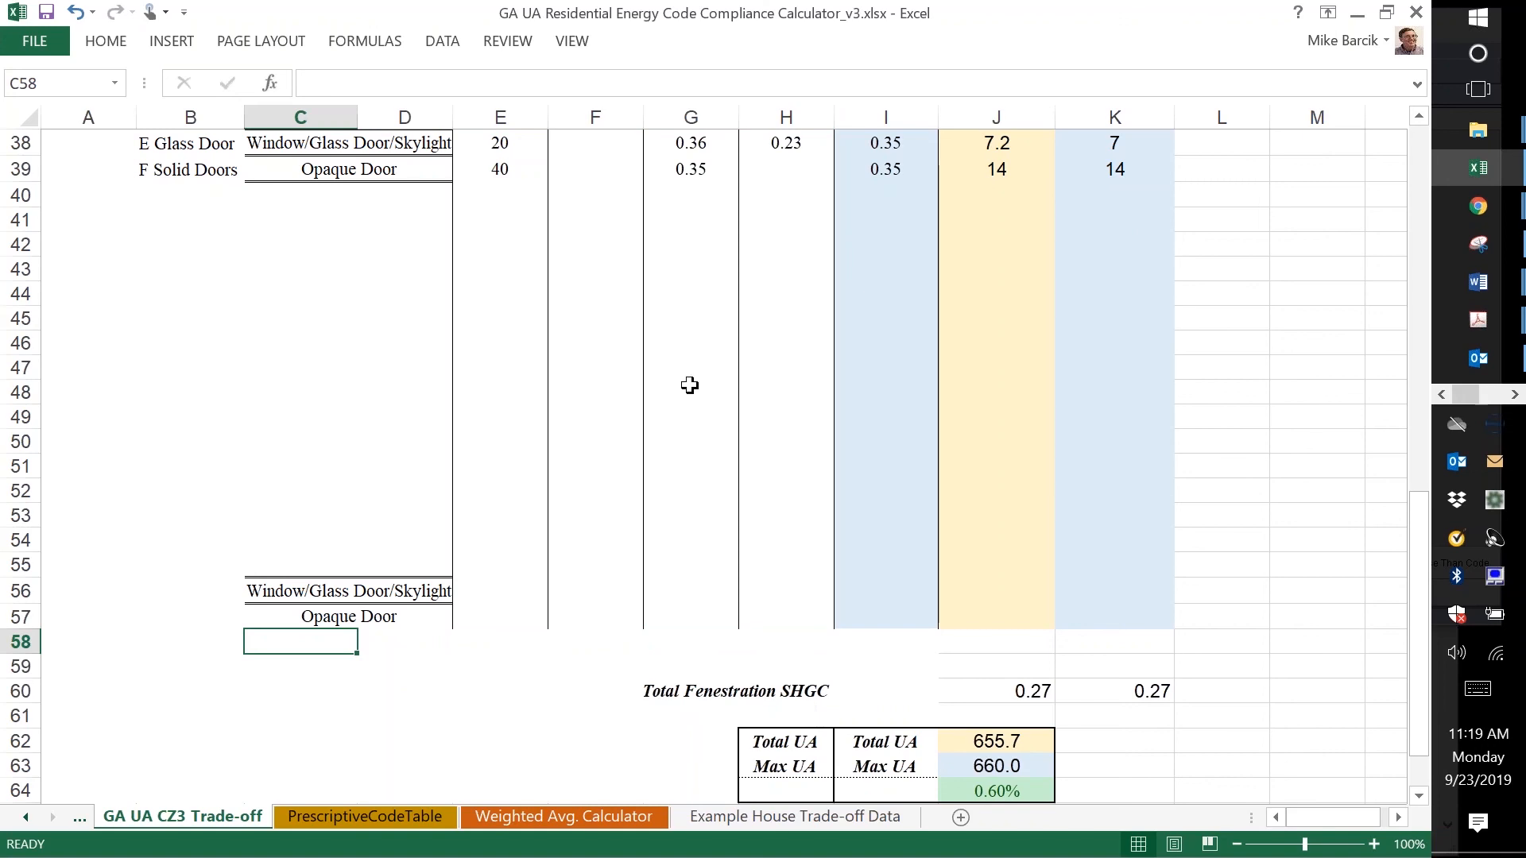
pyautogui.press('pageup')
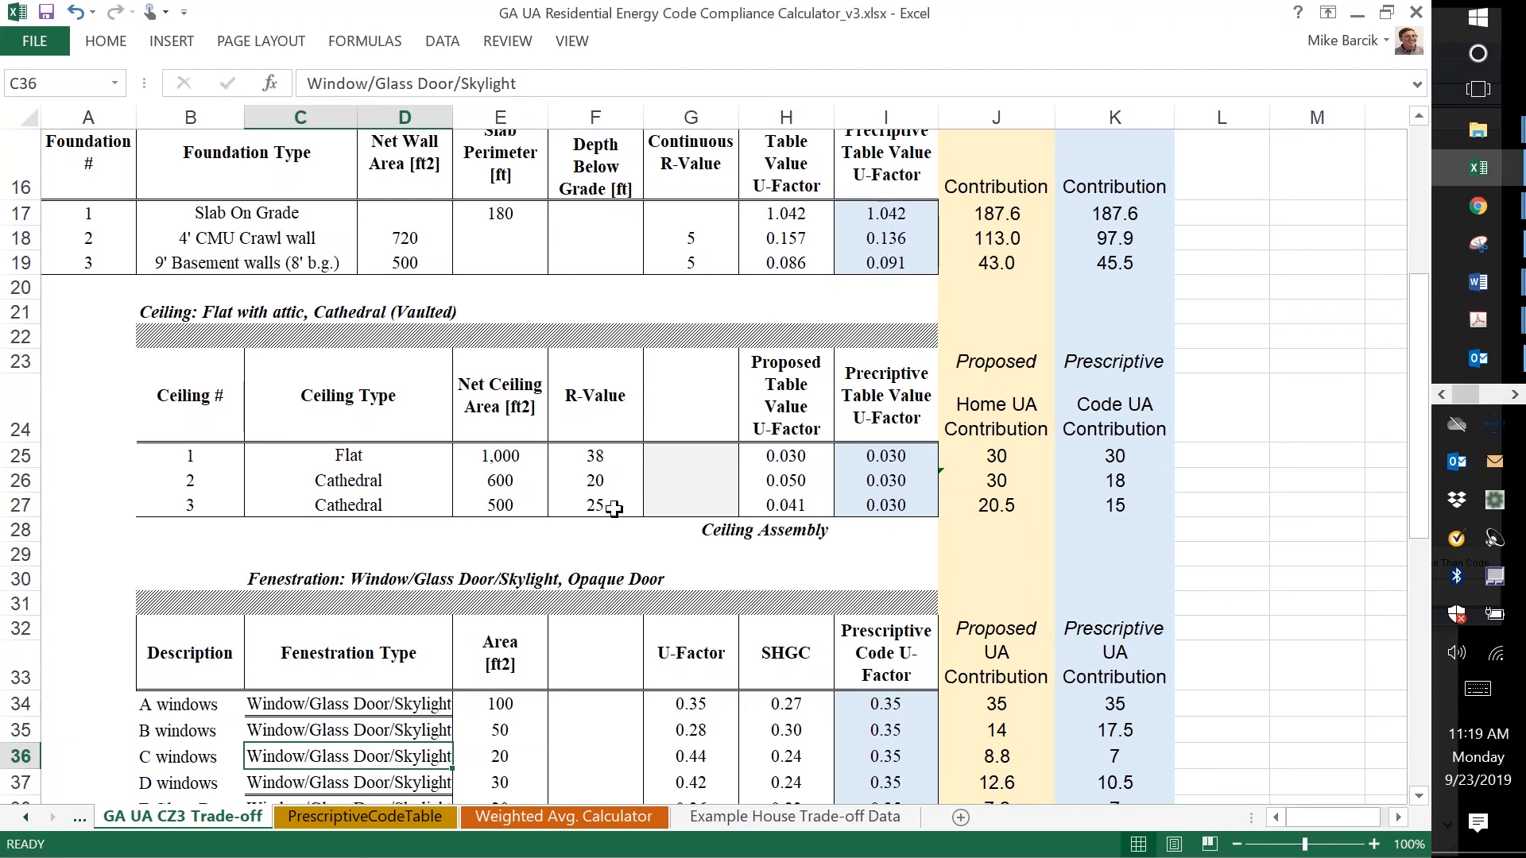
# - Add a bold "BACKSTOP TABLE" label in cell F15 of the PrescriptiveCodeTable sheet, above the R402.1.6 text
pyautogui.click(380, 819)
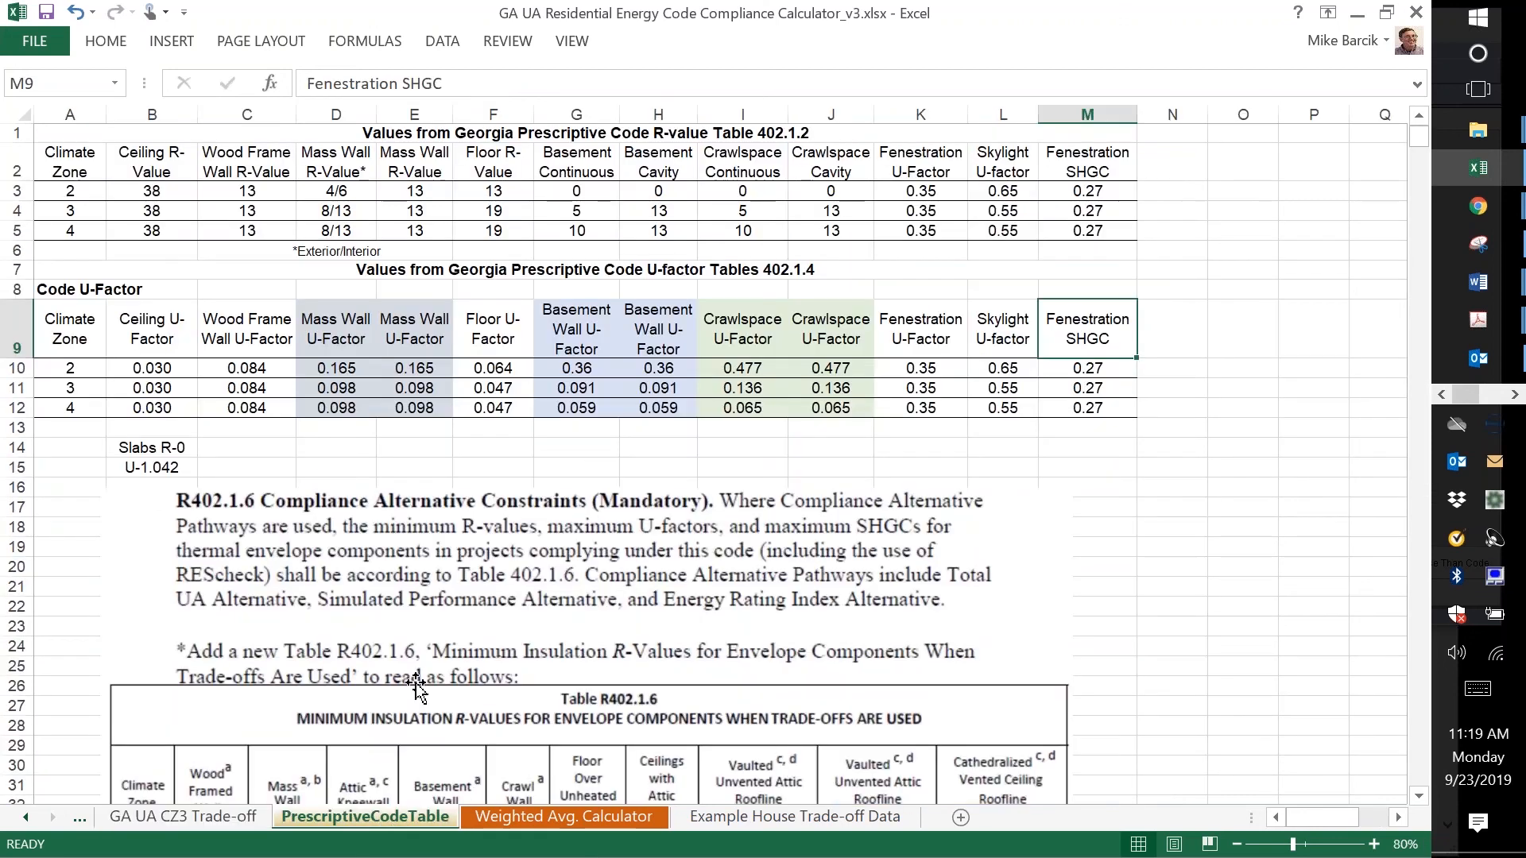
pyautogui.click(490, 470)
pyautogui.write('BAC')
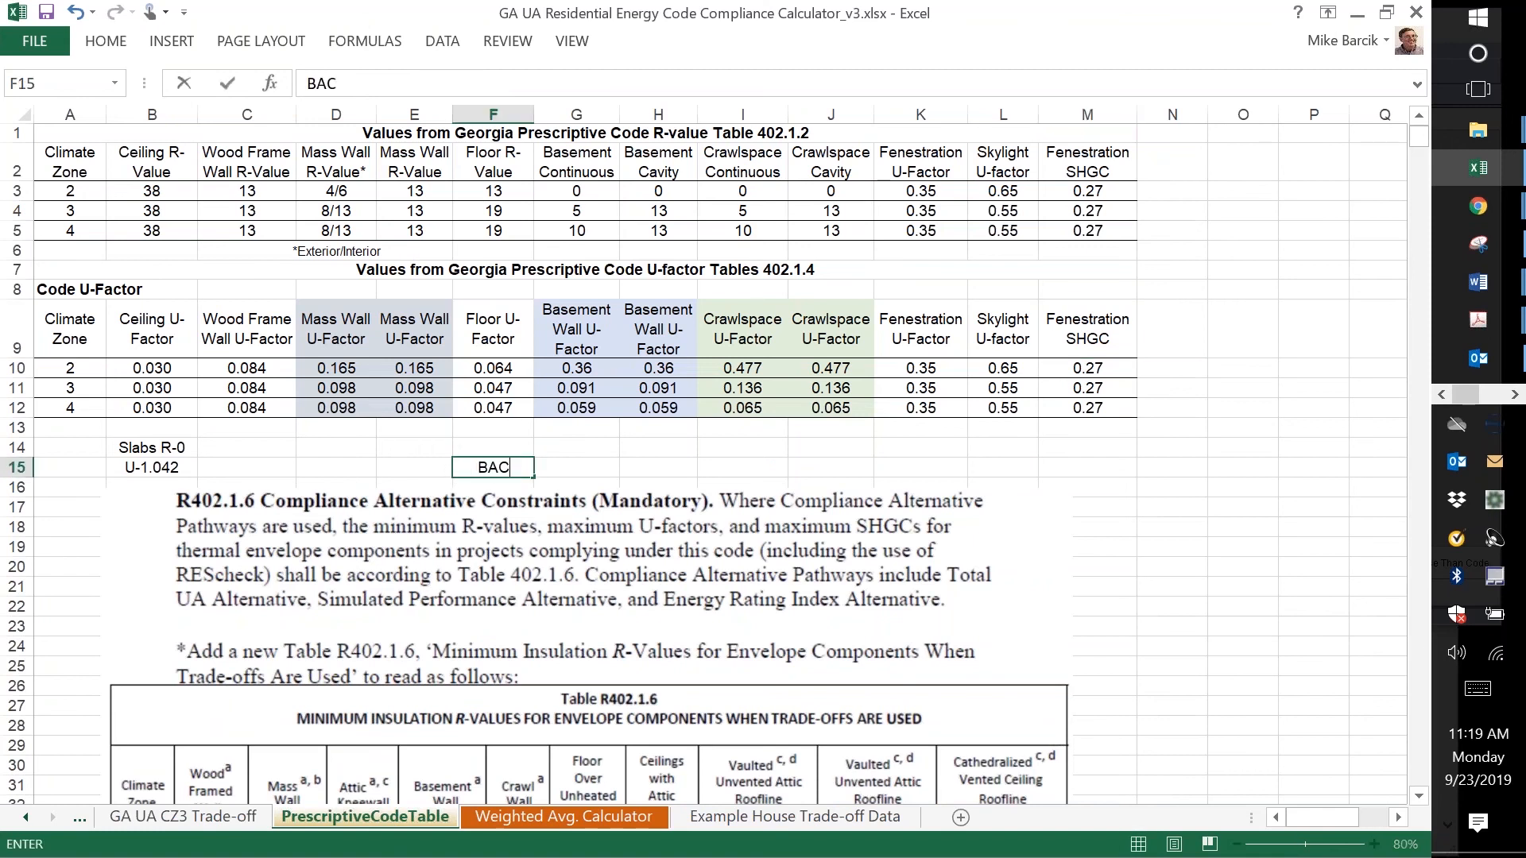
pyautogui.write('KSTOP')
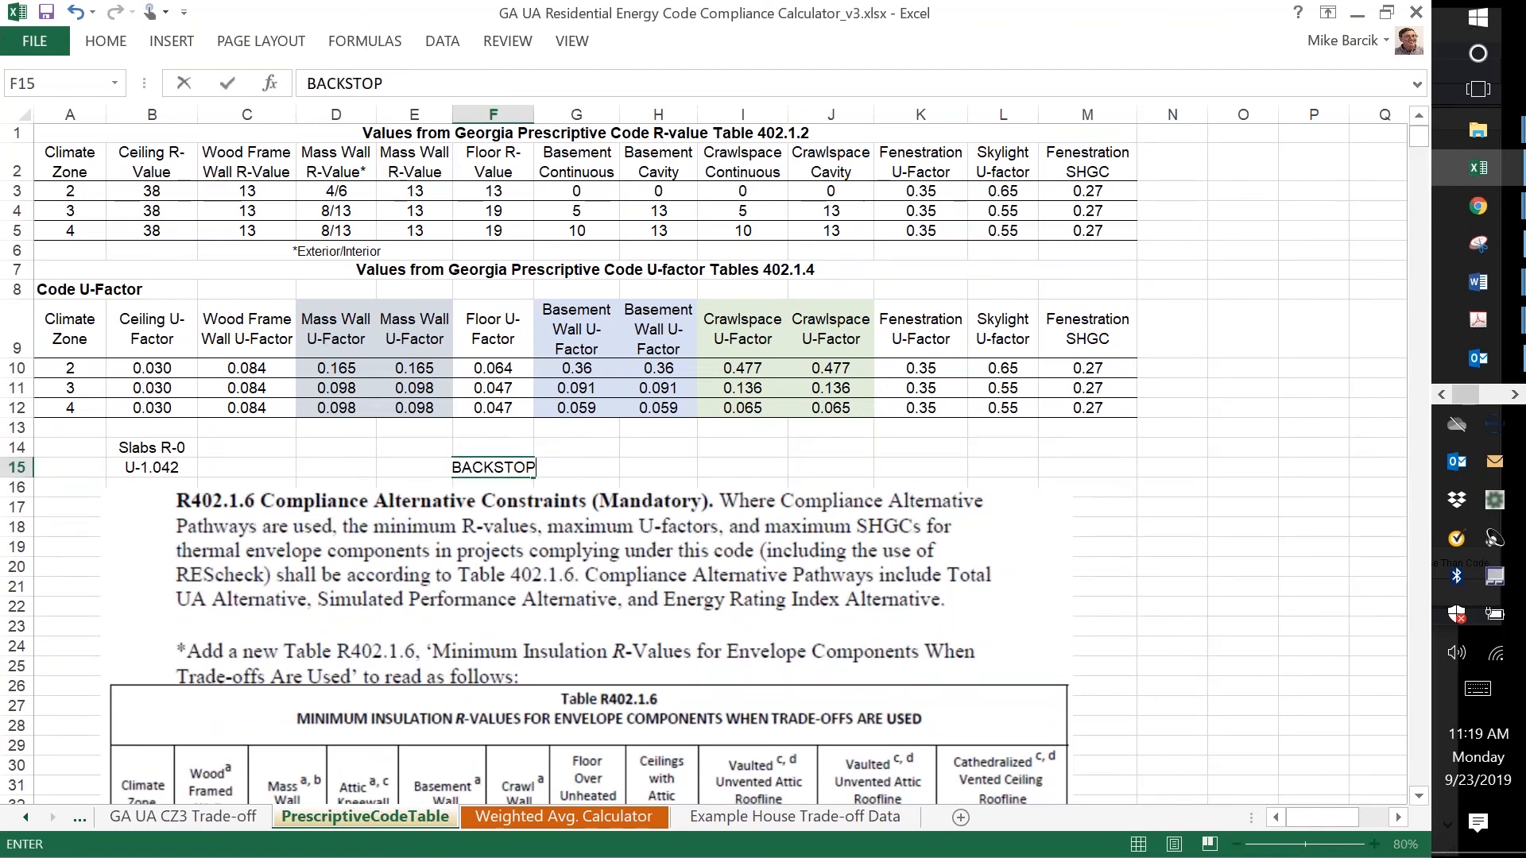
pyautogui.write(' TAB')
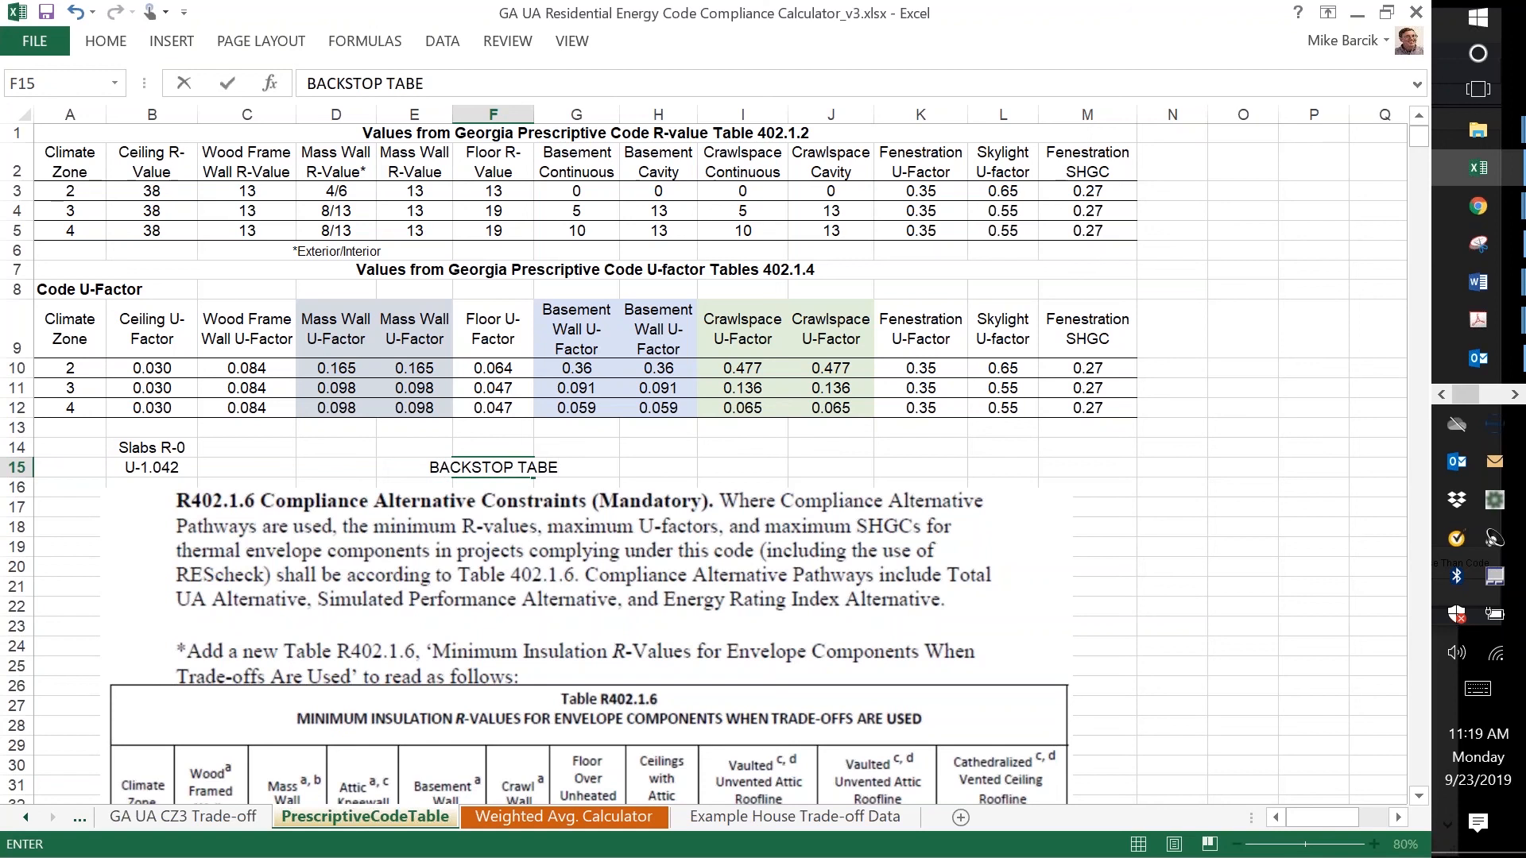
pyautogui.write('LE')
pyautogui.press('Return')
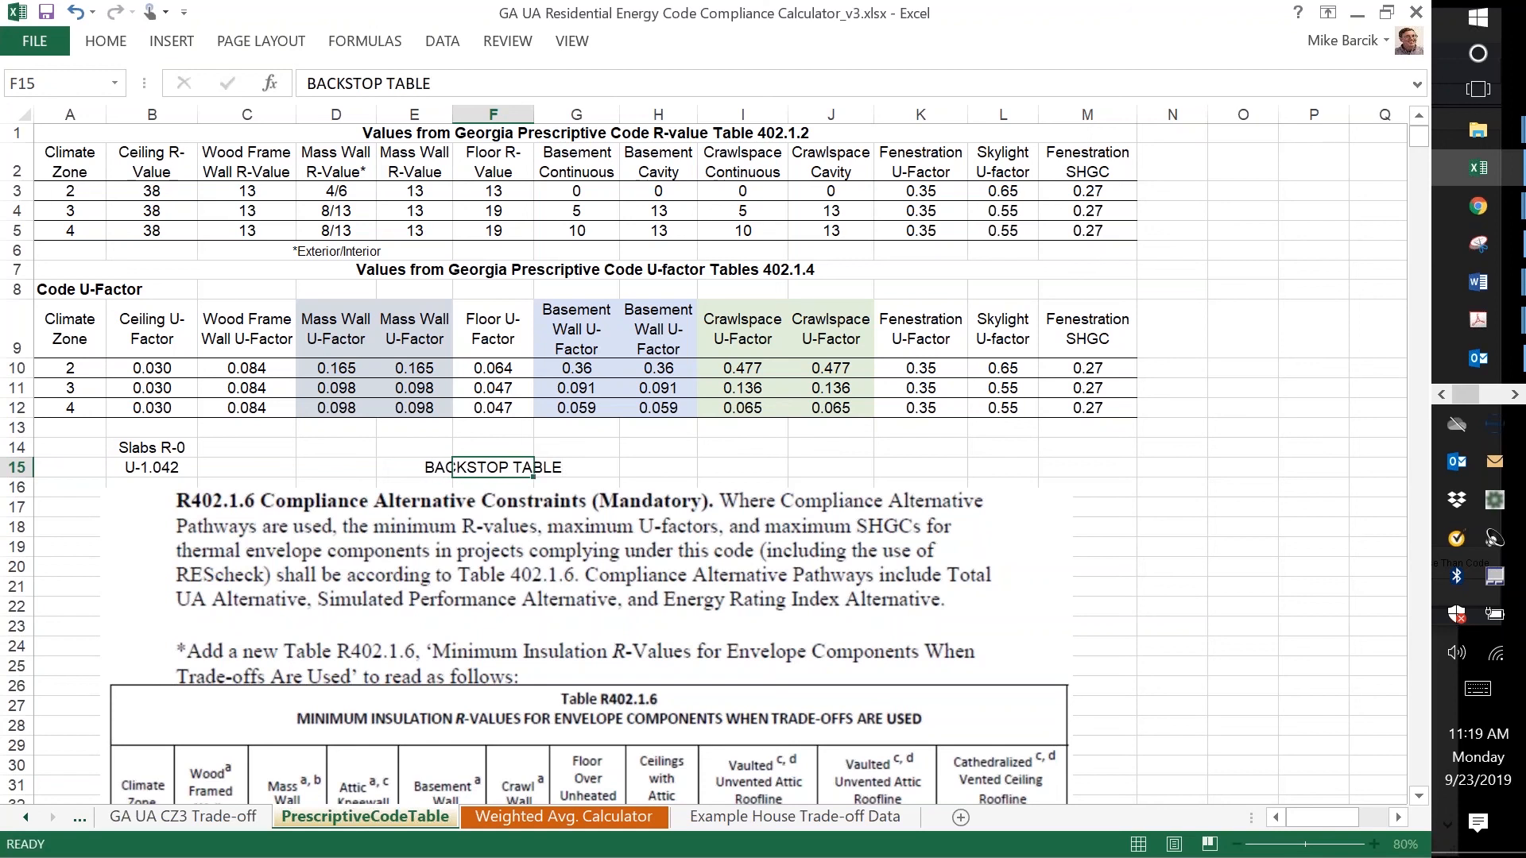
pyautogui.click(494, 463)
pyautogui.hotkey('ctrl', 'b')
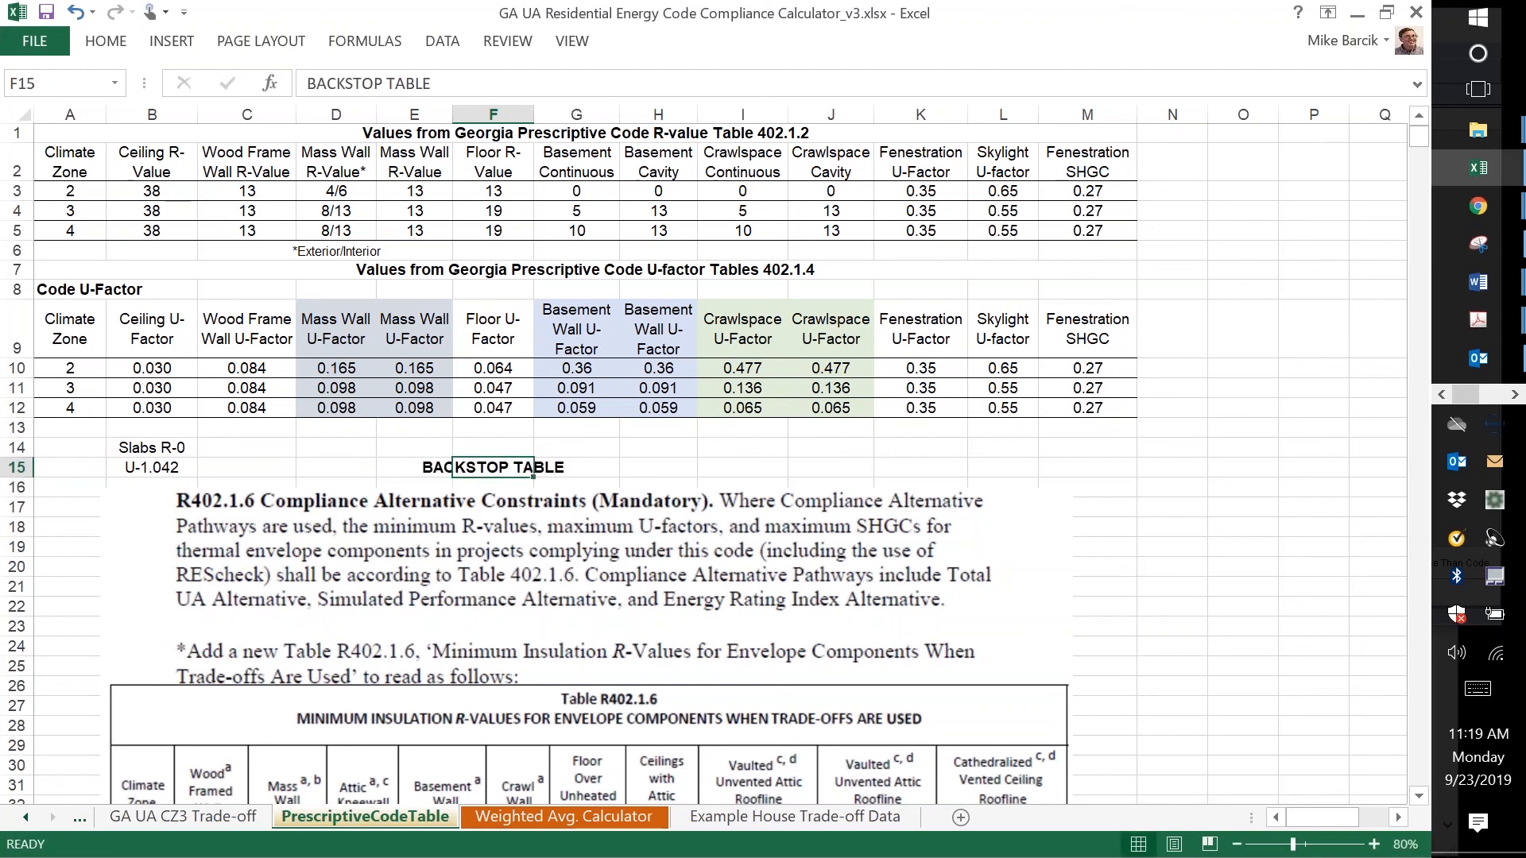
pyautogui.click(690, 466)
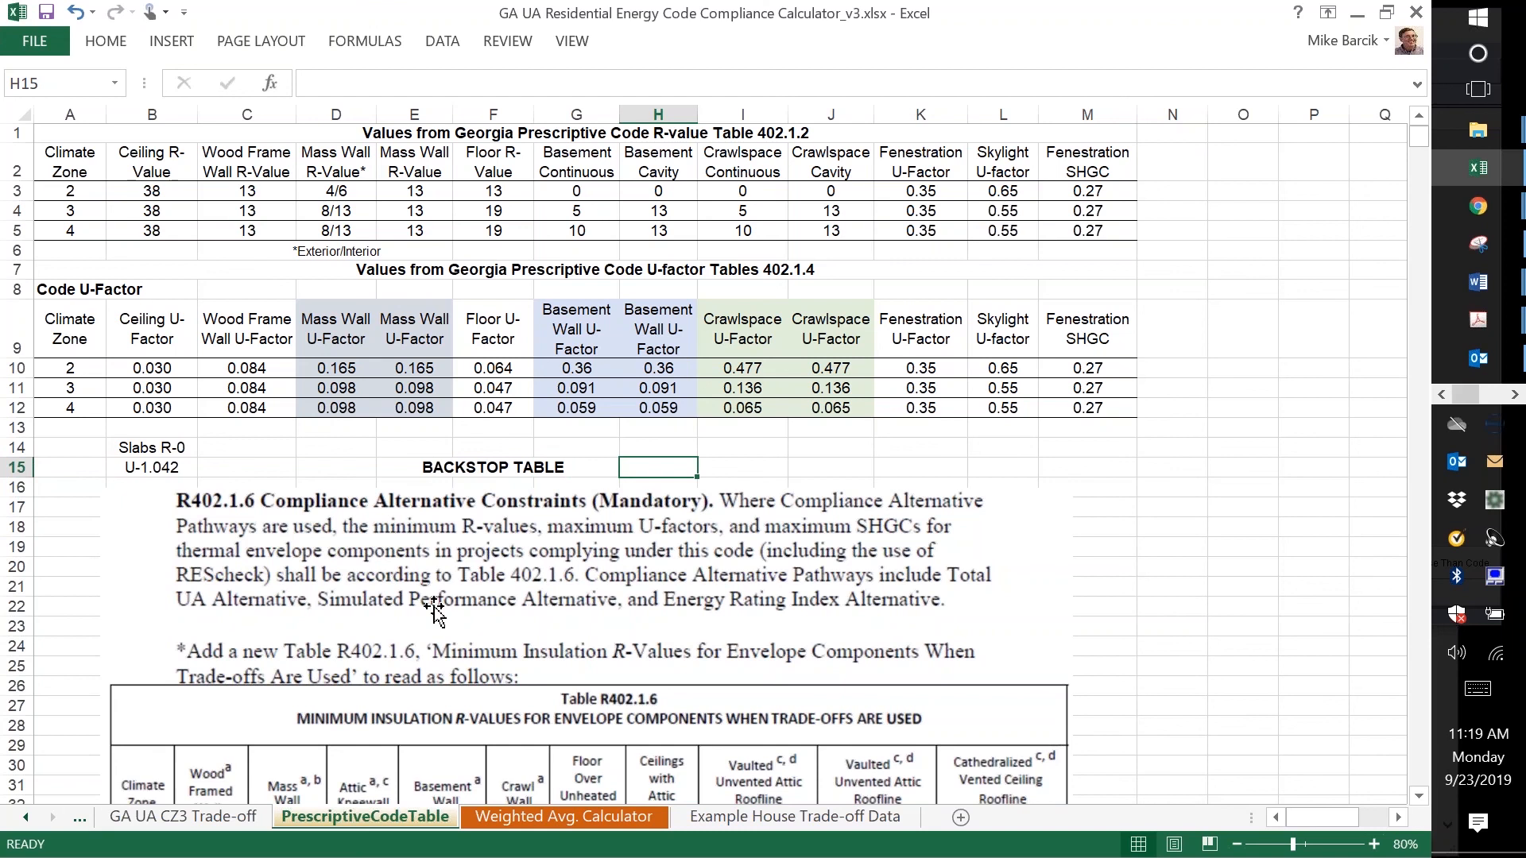
# - Examine the minimum insulation R-values for each climate zone in Table R402.1.6 beneath the backstop label
pyautogui.click(1208, 578)
pyautogui.press('Down')
pyautogui.press('Down')
pyautogui.press('Down')
pyautogui.press('Down')
pyautogui.press('Down')
pyautogui.press('Down')
pyautogui.press('Down')
pyautogui.press('Down')
pyautogui.press('Down')
pyautogui.press('Down')
pyautogui.press('Down')
pyautogui.press('Down')
pyautogui.press('Down')
pyautogui.press('Down')
pyautogui.press('Down')
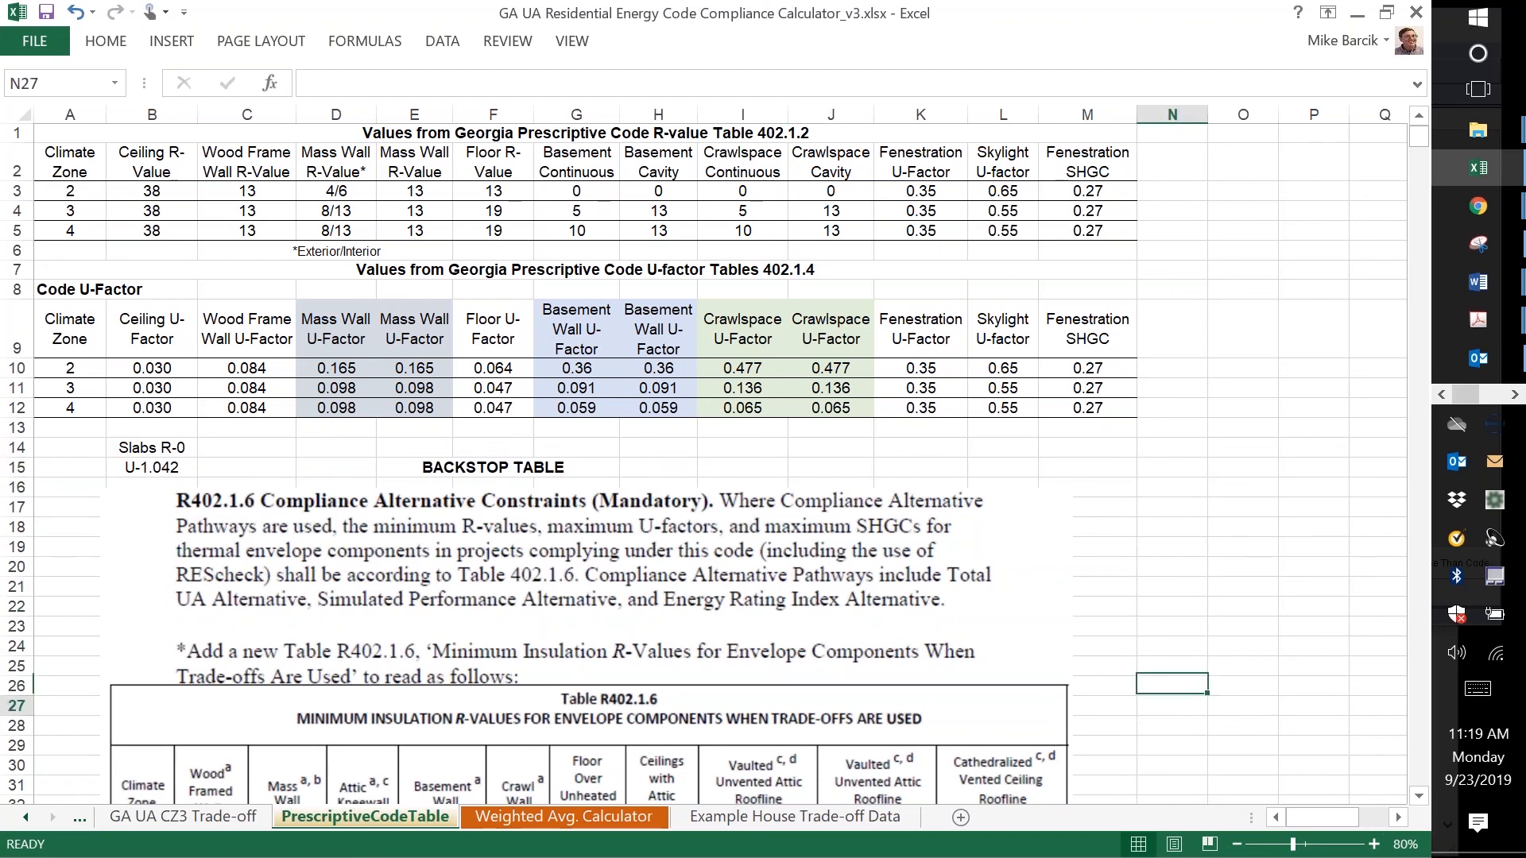
pyautogui.press('Down')
pyautogui.press('Down')
pyautogui.press('Down')
pyautogui.press('Down')
pyautogui.press('Down')
pyautogui.press('Down')
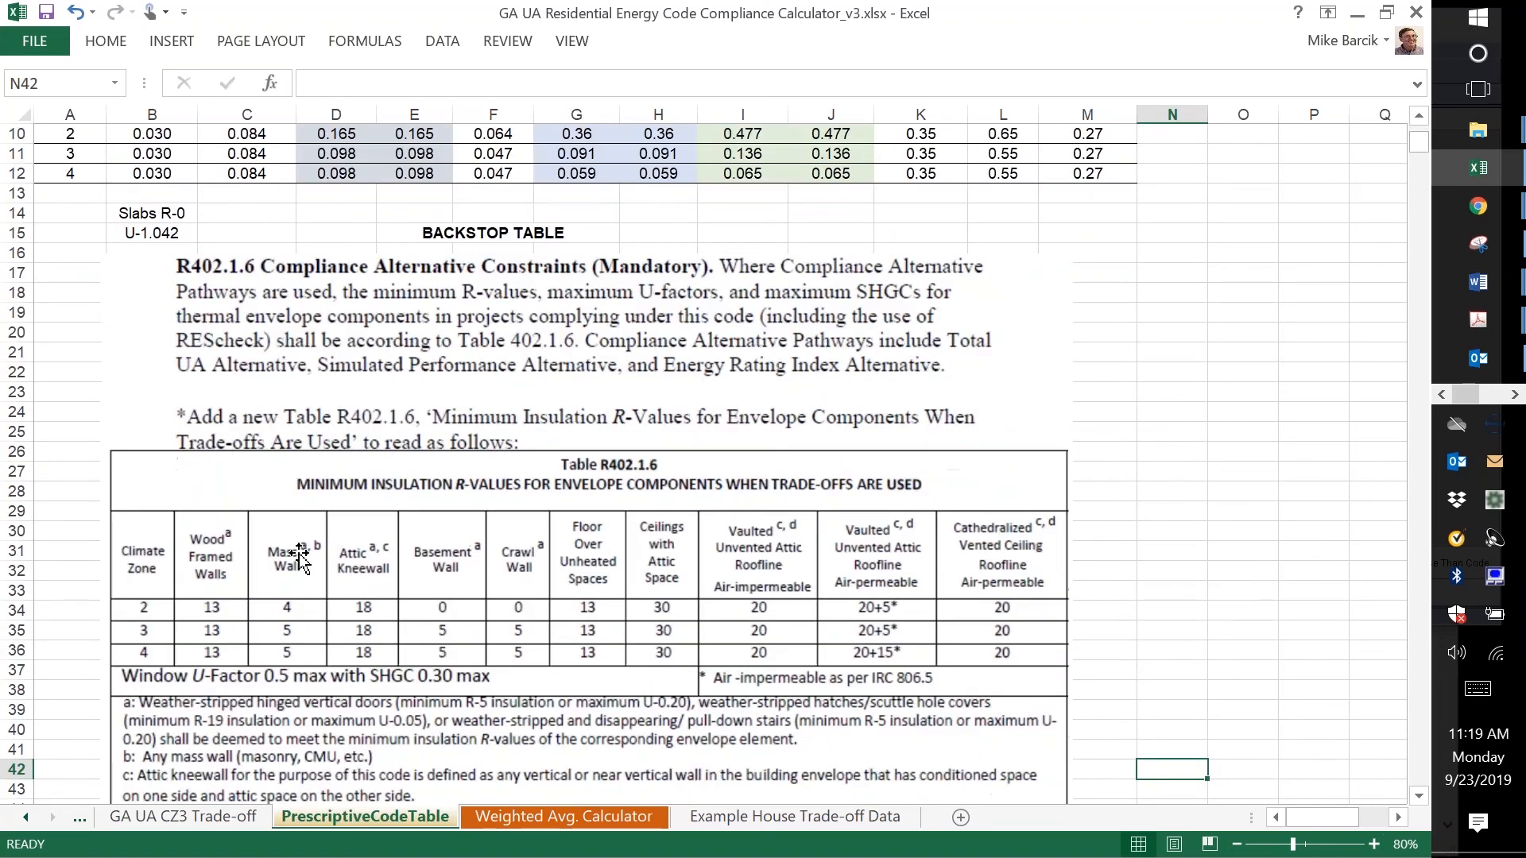
pyautogui.click(211, 602)
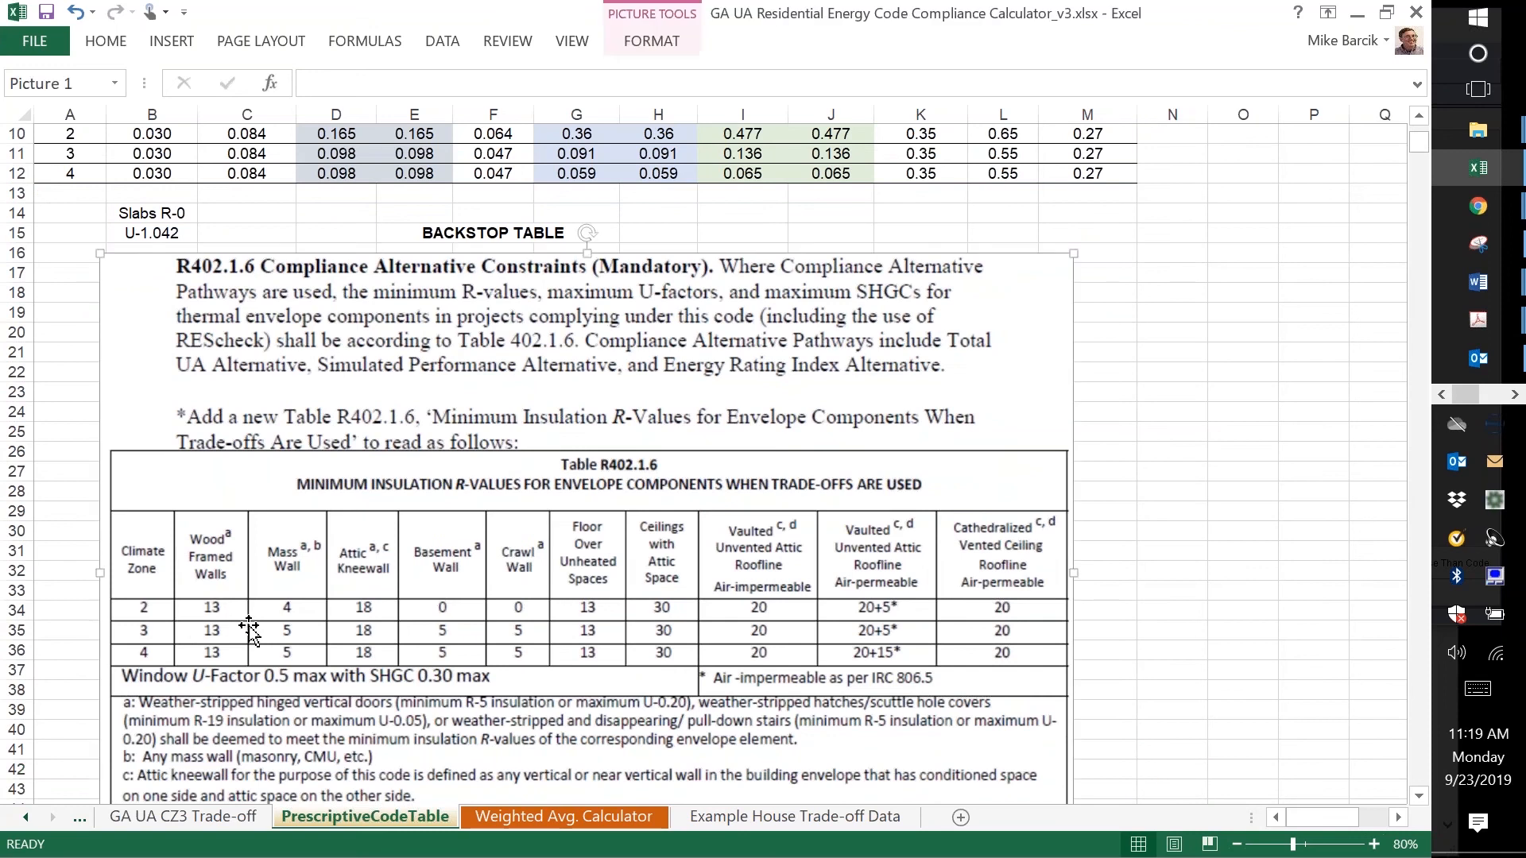
# - Compare the above-grade wall R-values on the GA UA CZ3 Trade-off sheet with the wood-framed and mass wall minimums in Table R402.1.6
pyautogui.click(247, 828)
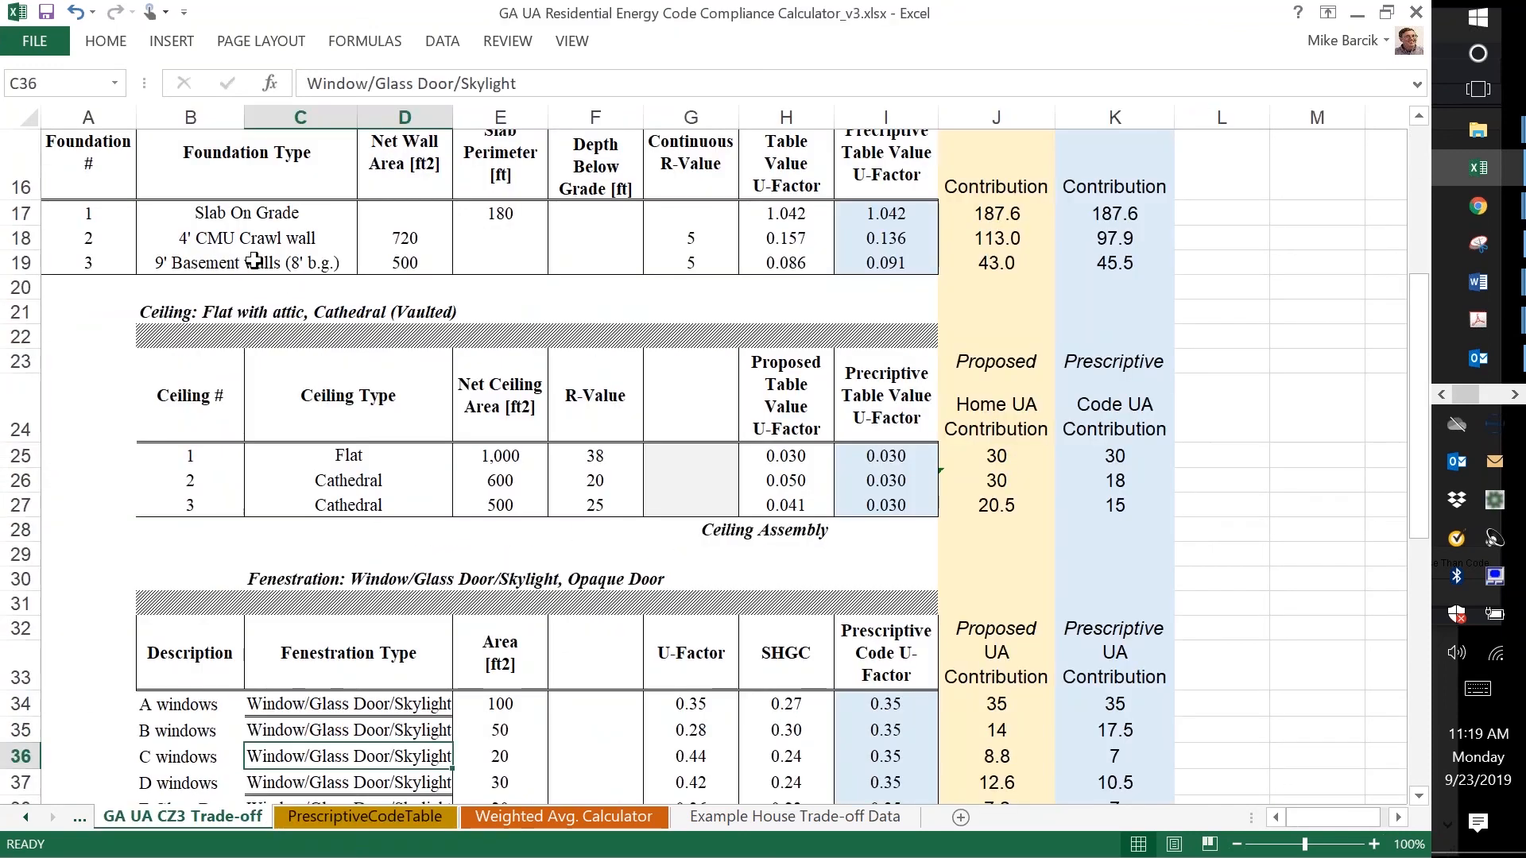
pyautogui.click(1242, 409)
pyautogui.hotkey('ctrl', 'Up')
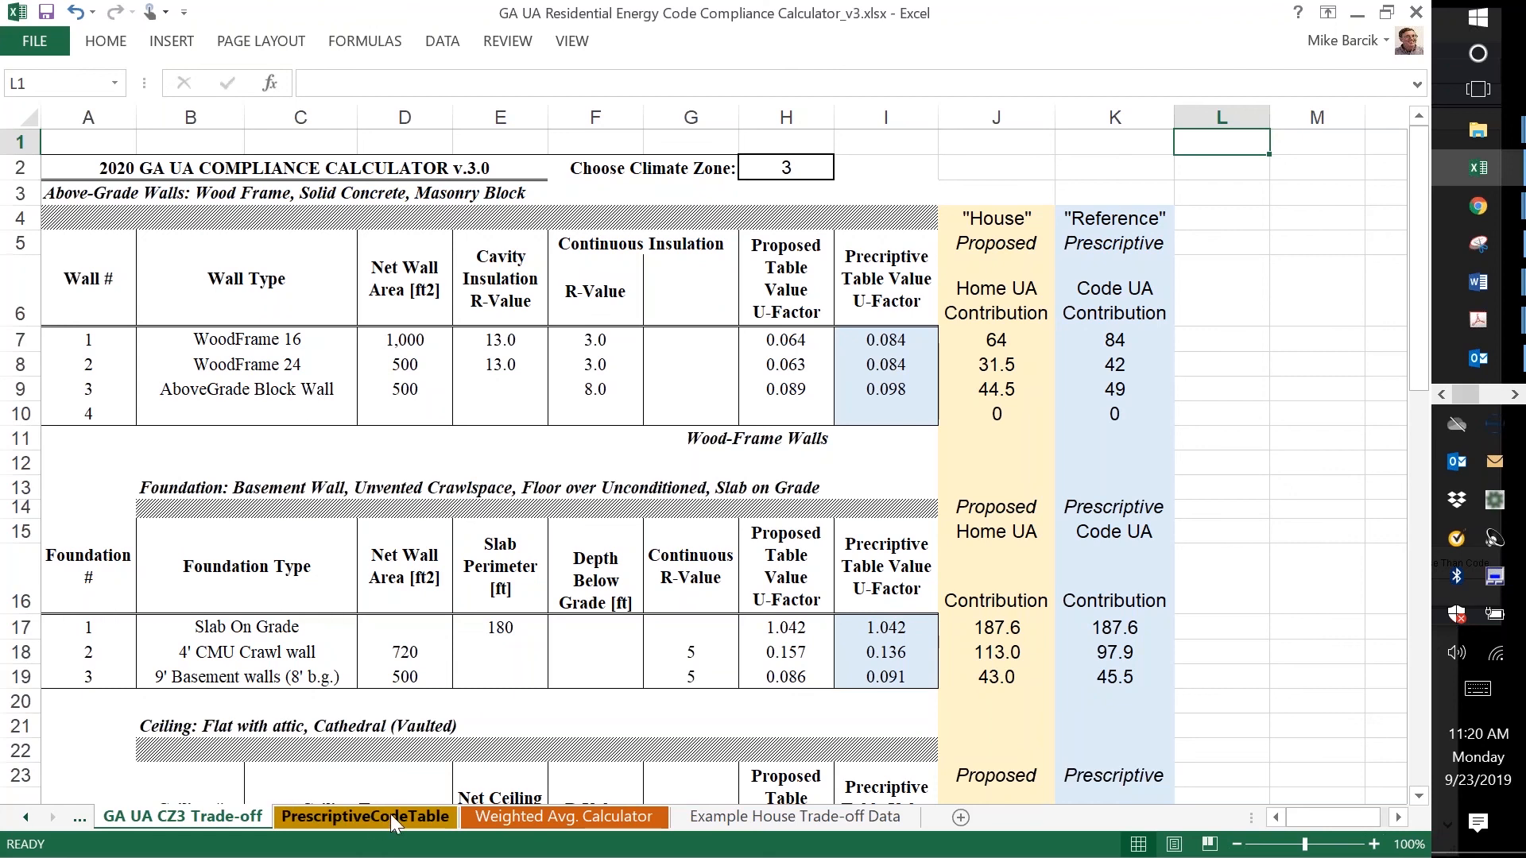
pyautogui.click(441, 817)
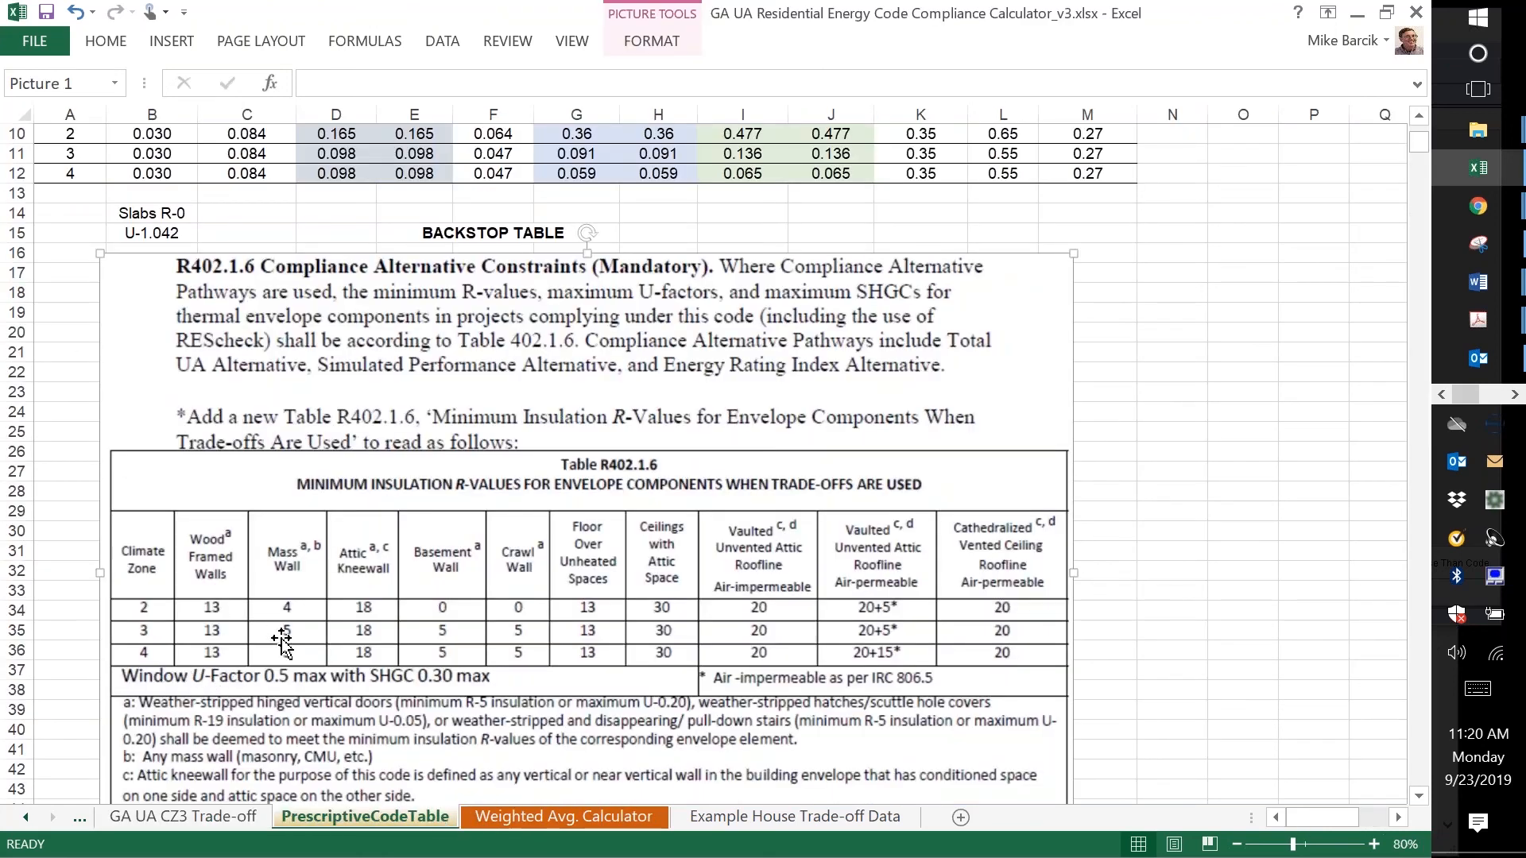
pyautogui.click(193, 819)
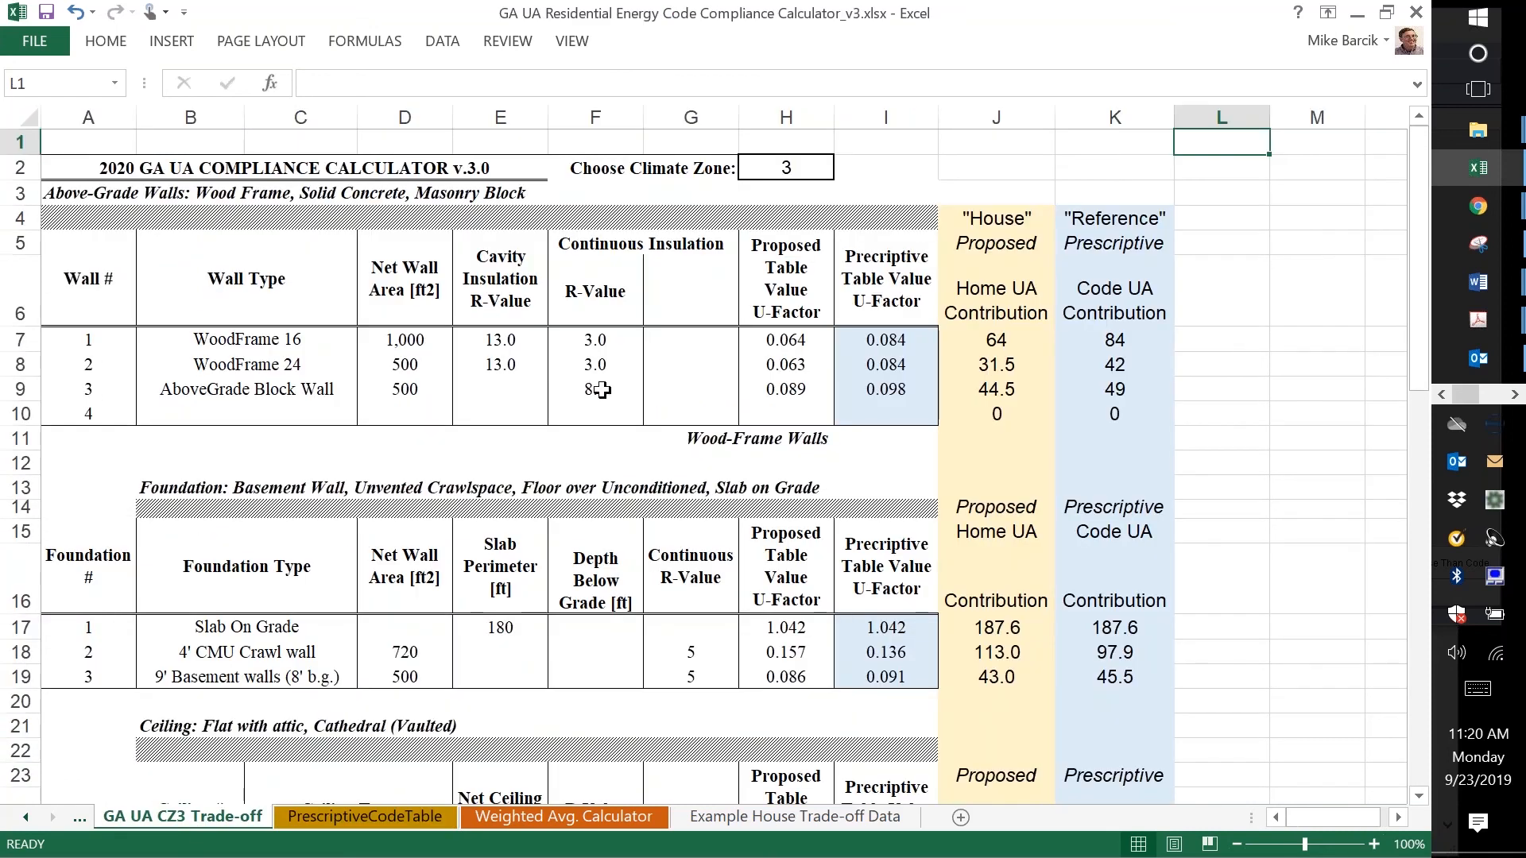
# - Compare the foundation and ceiling R-values on the trade-off sheet with the climate zone 3 minimums in Table R402.1.6
pyautogui.click(1239, 676)
pyautogui.press('Down')
pyautogui.press('Down')
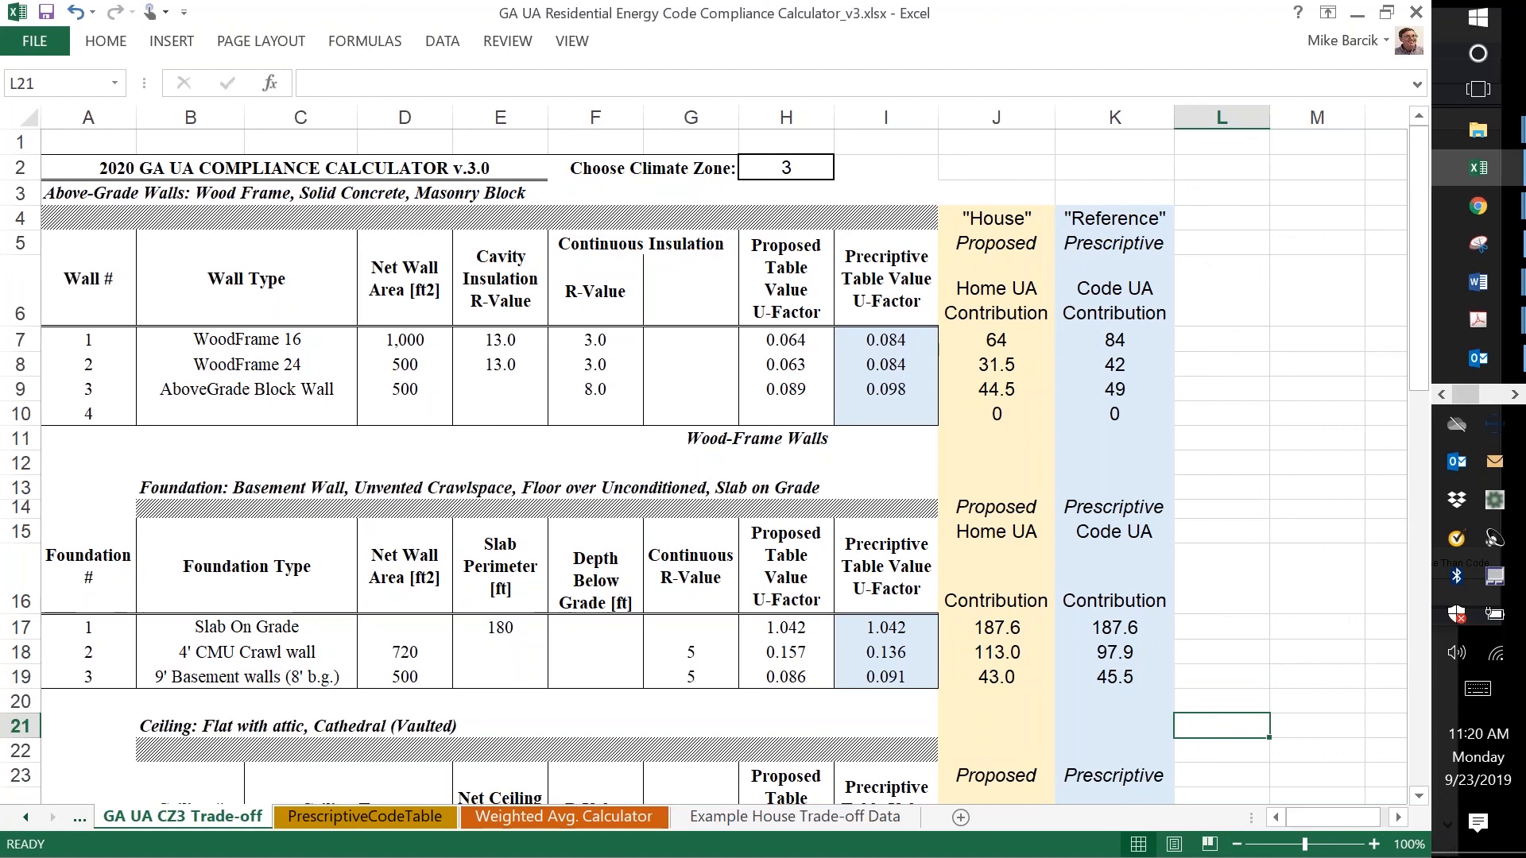
pyautogui.press('Down')
pyautogui.press('Down')
pyautogui.press('Down')
pyautogui.press('Down')
pyautogui.press('Down')
pyautogui.press('Down')
pyautogui.press('Down')
pyautogui.press('Down')
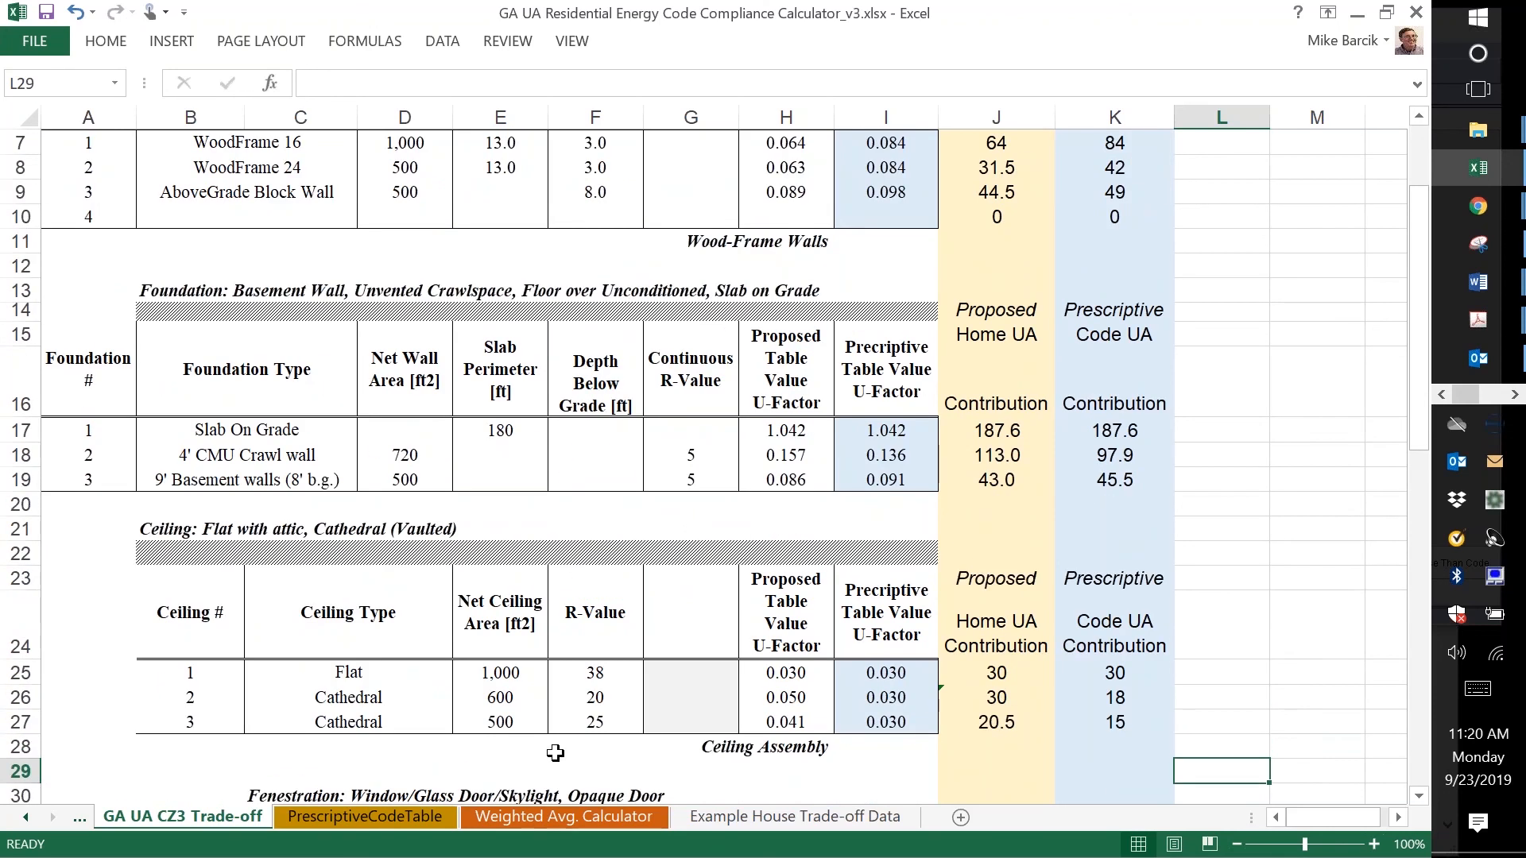
pyautogui.click(375, 816)
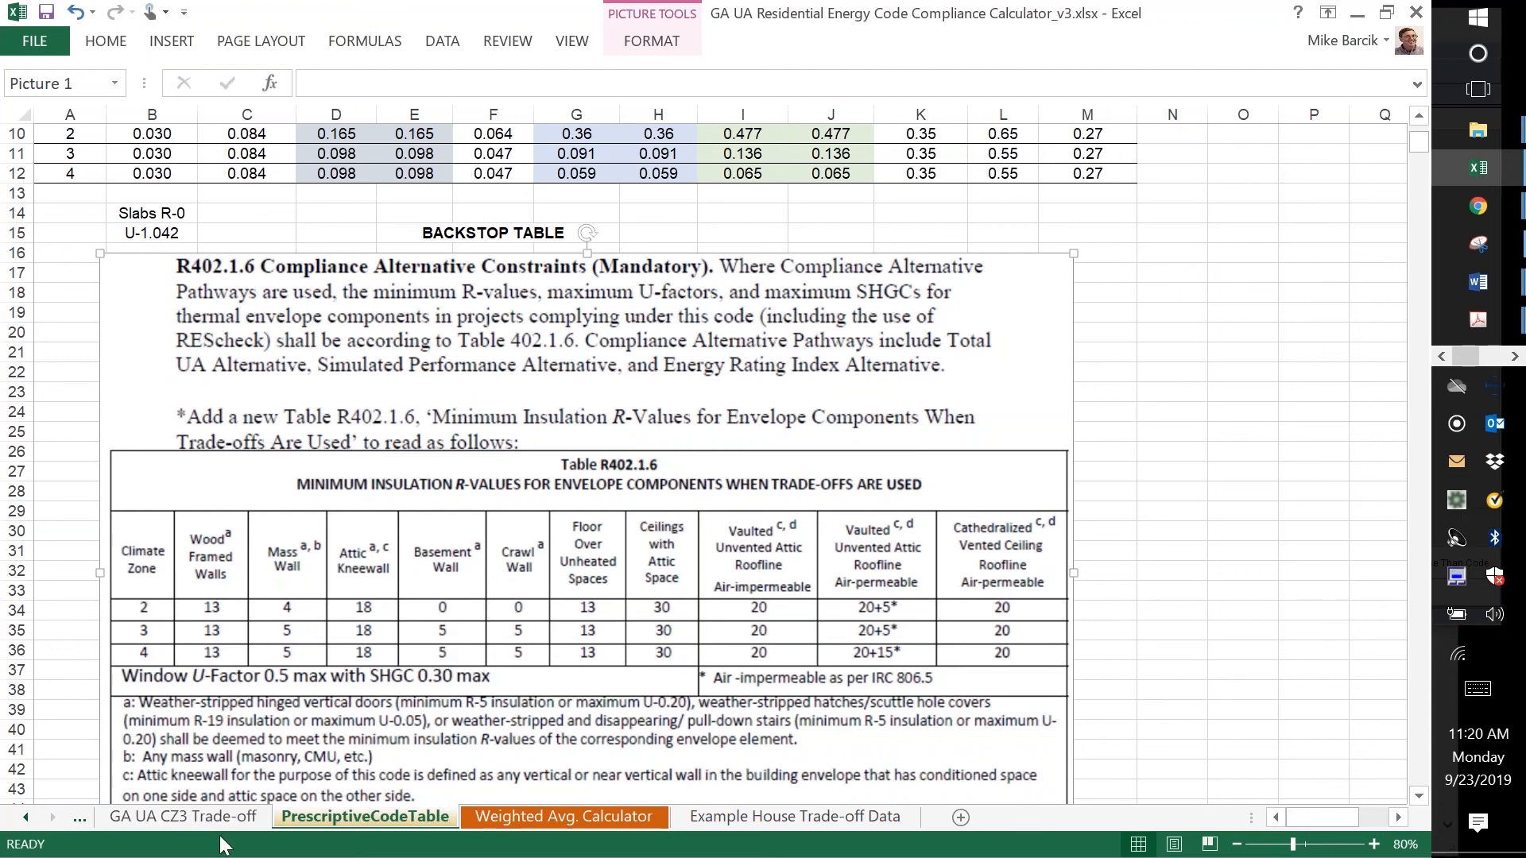
pyautogui.click(244, 823)
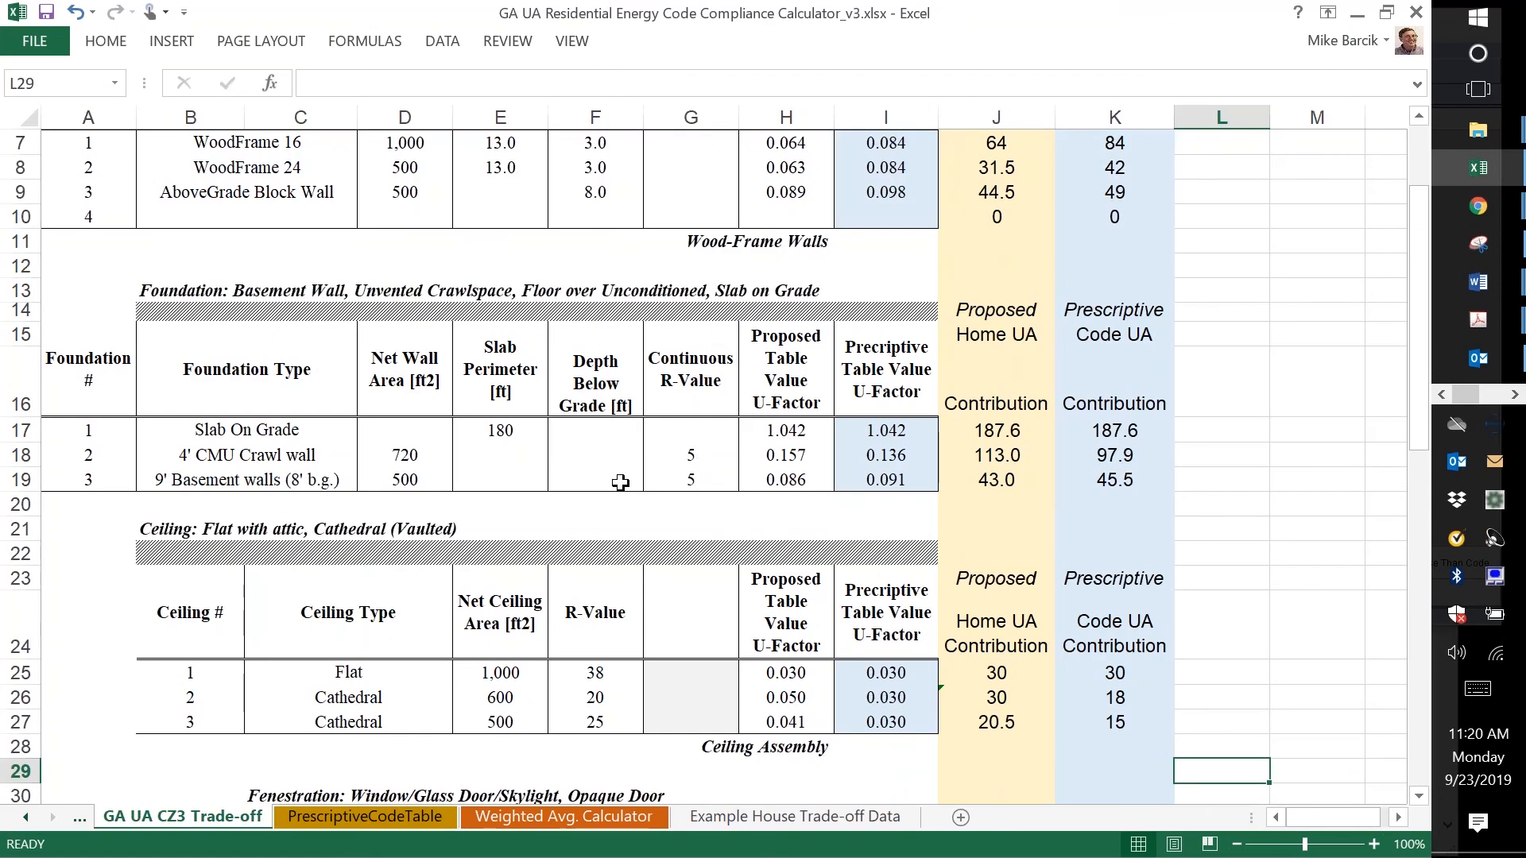
# - Check the basement wall's continuous R-value and the Total UA against Max UA, cross-referencing the backstop table
pyautogui.click(692, 481)
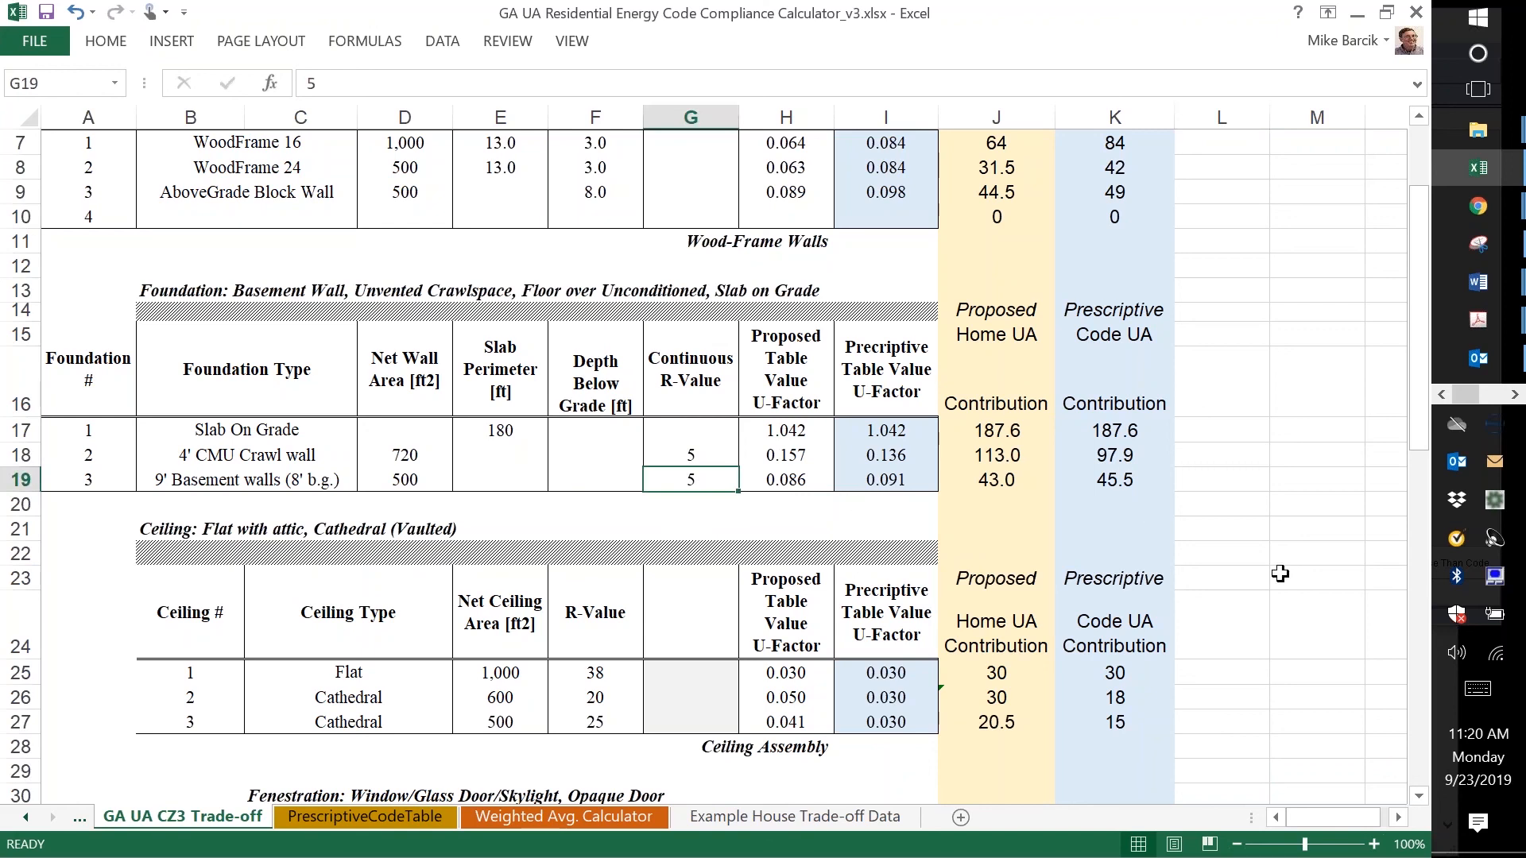
pyautogui.moveTo(1414, 427); pyautogui.dragTo(1405, 715)
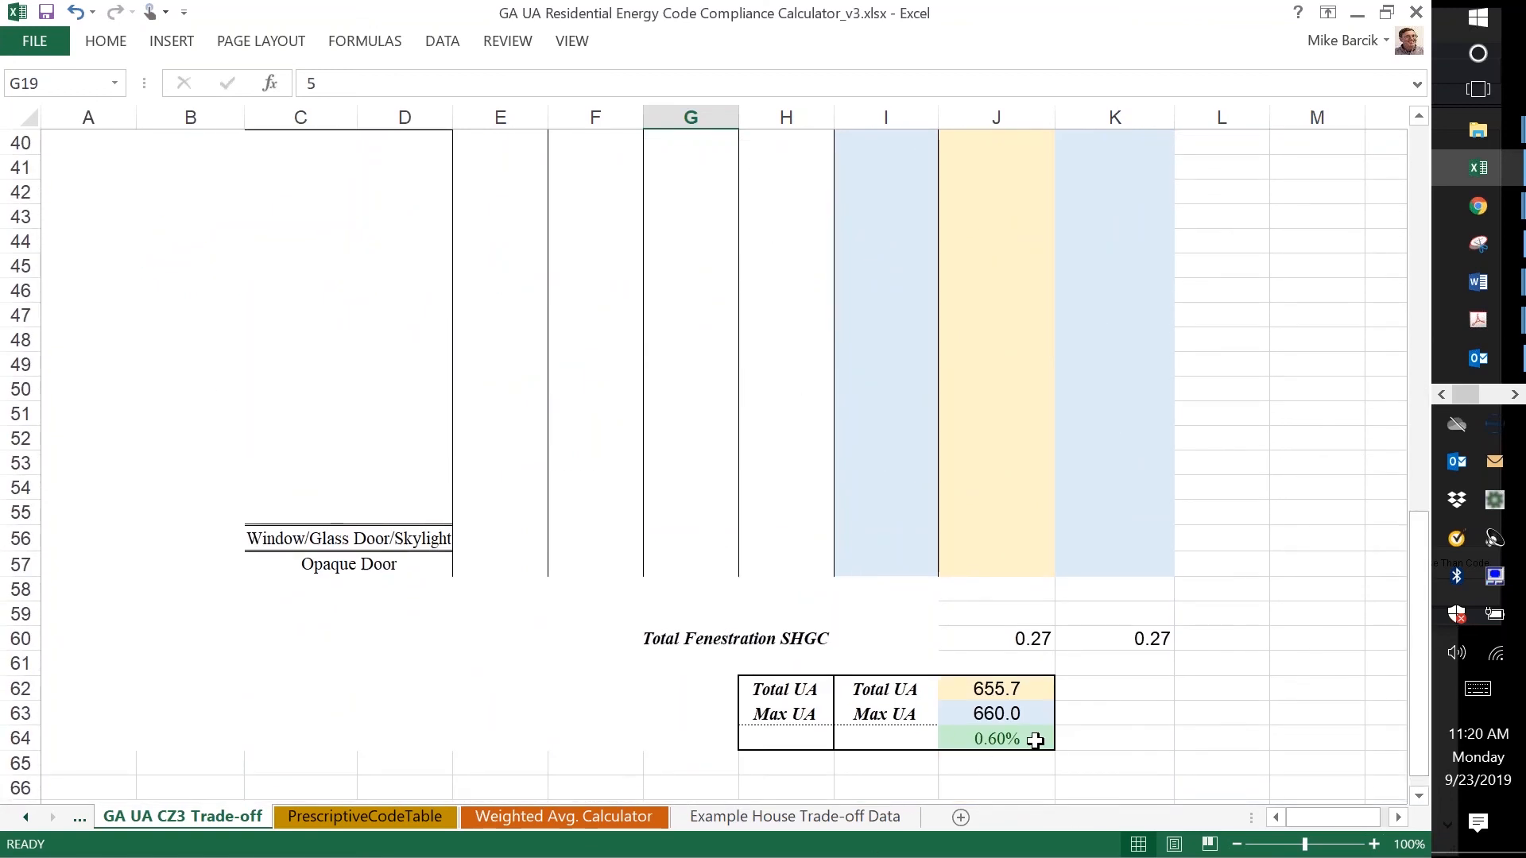
pyautogui.click(418, 818)
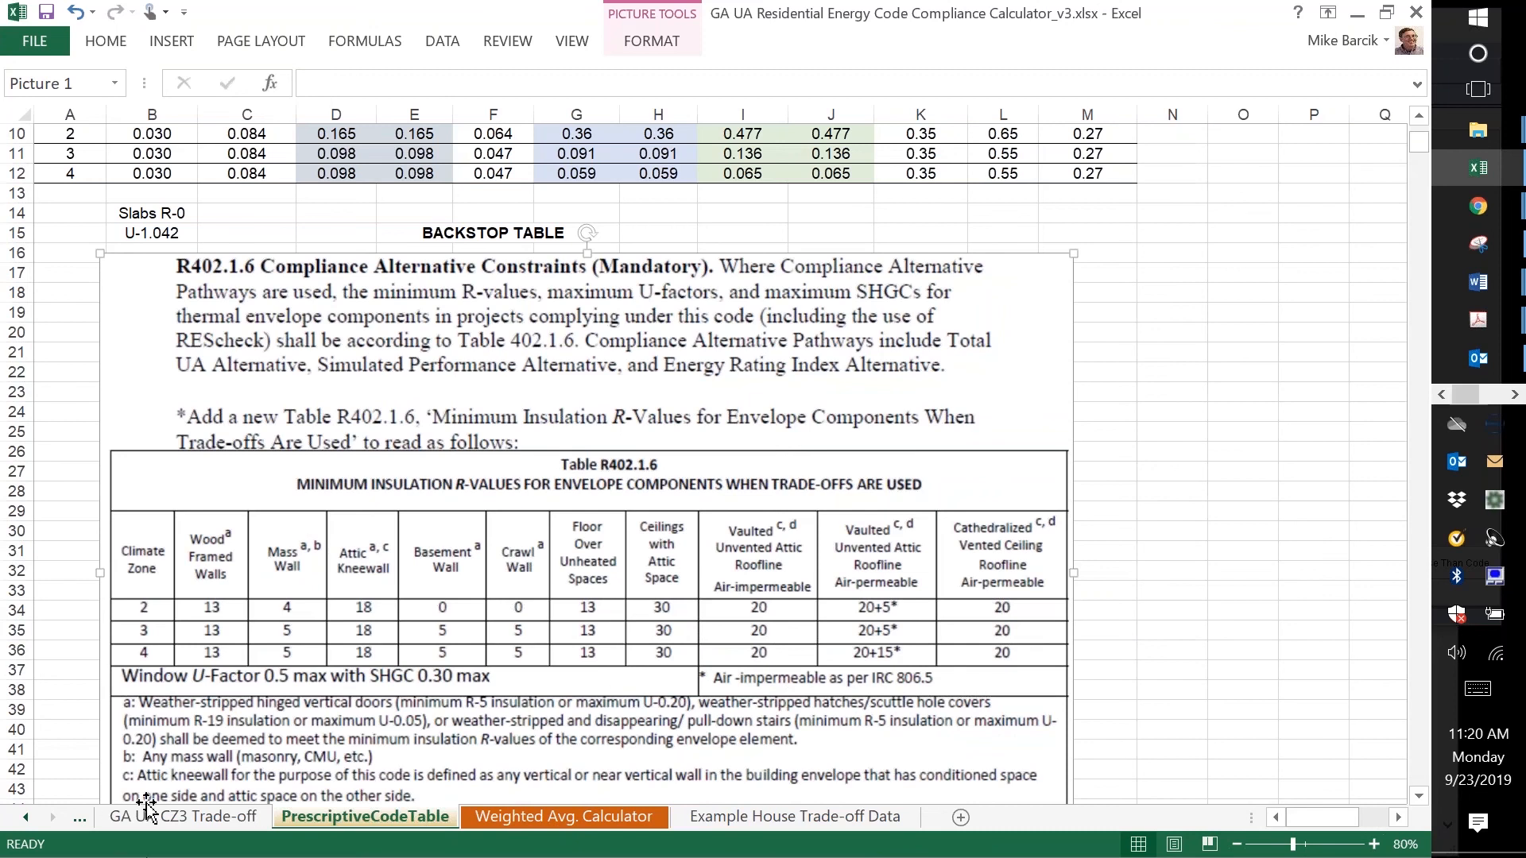
pyautogui.click(169, 817)
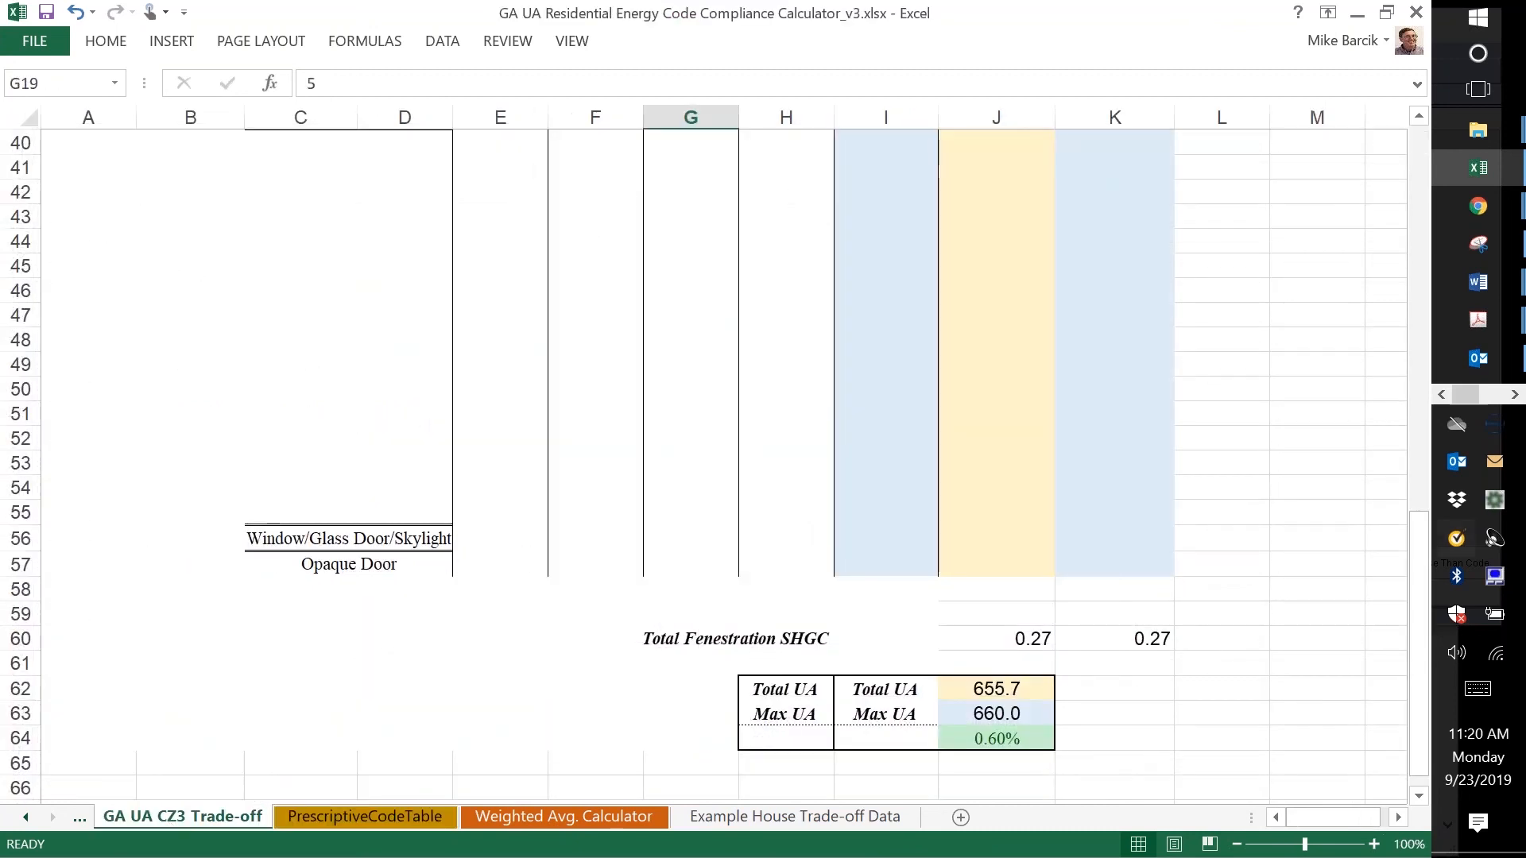
pyautogui.click(342, 818)
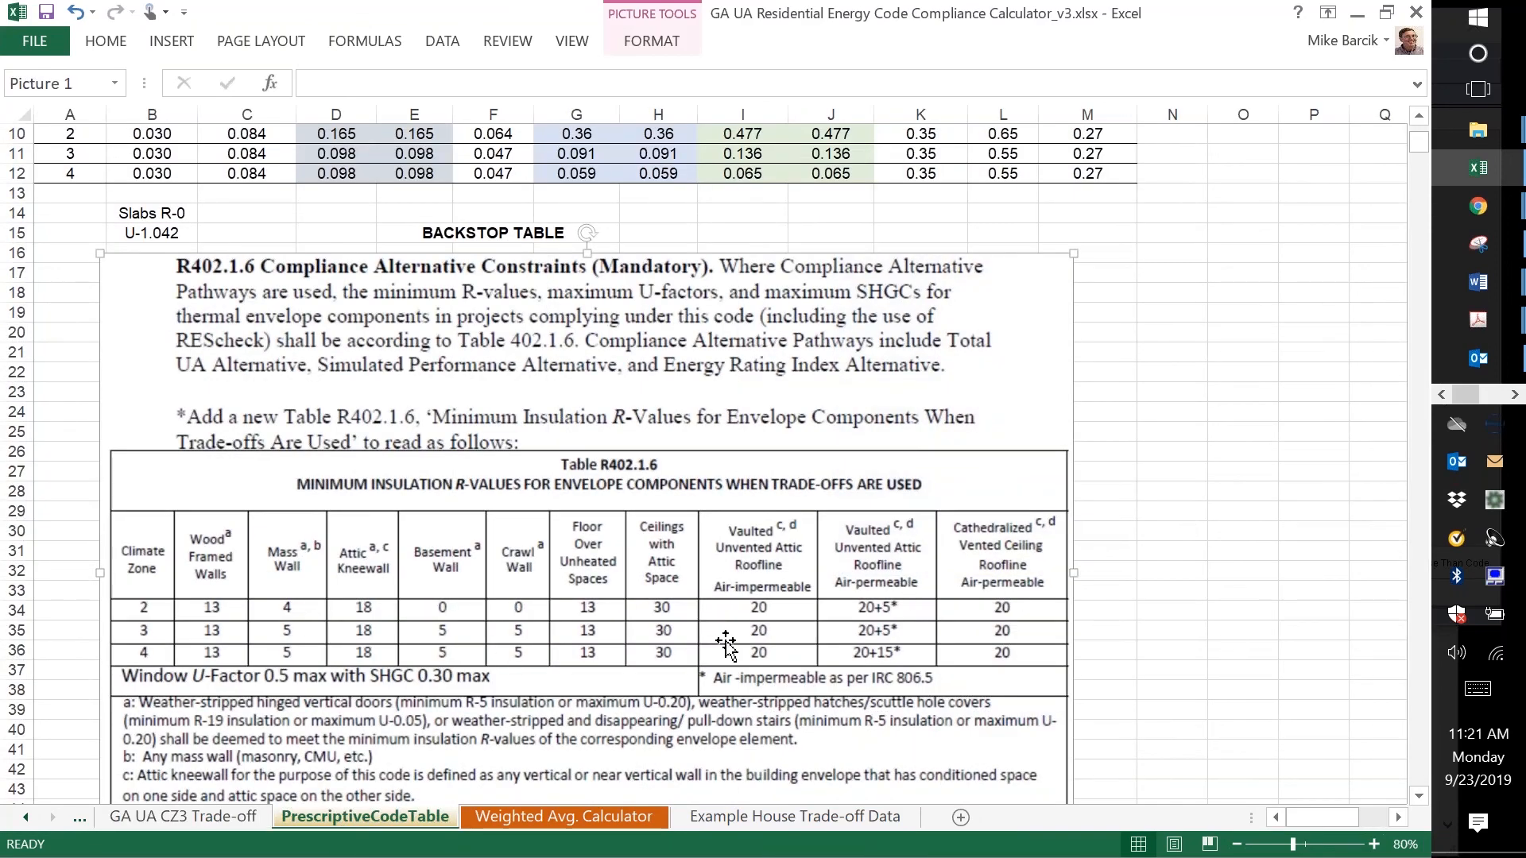
pyautogui.click(227, 822)
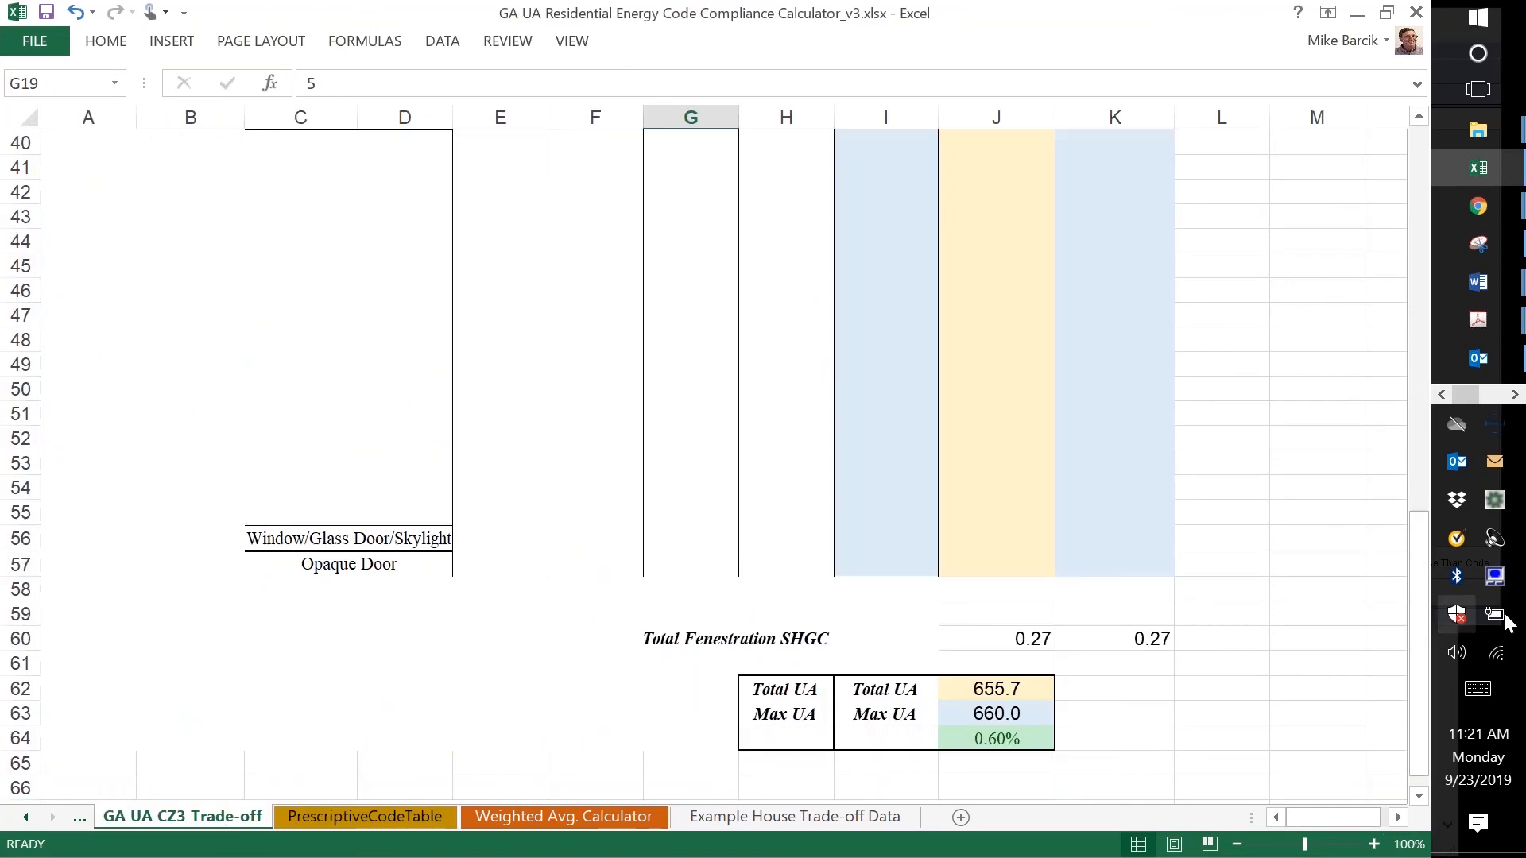
# - Try a continuous R-value of 4 and a proposed U-factor of 0.1 for the 9' basement walls, checking Total UA against Max UA
pyautogui.moveTo(1427, 674); pyautogui.dragTo(1417, 433)
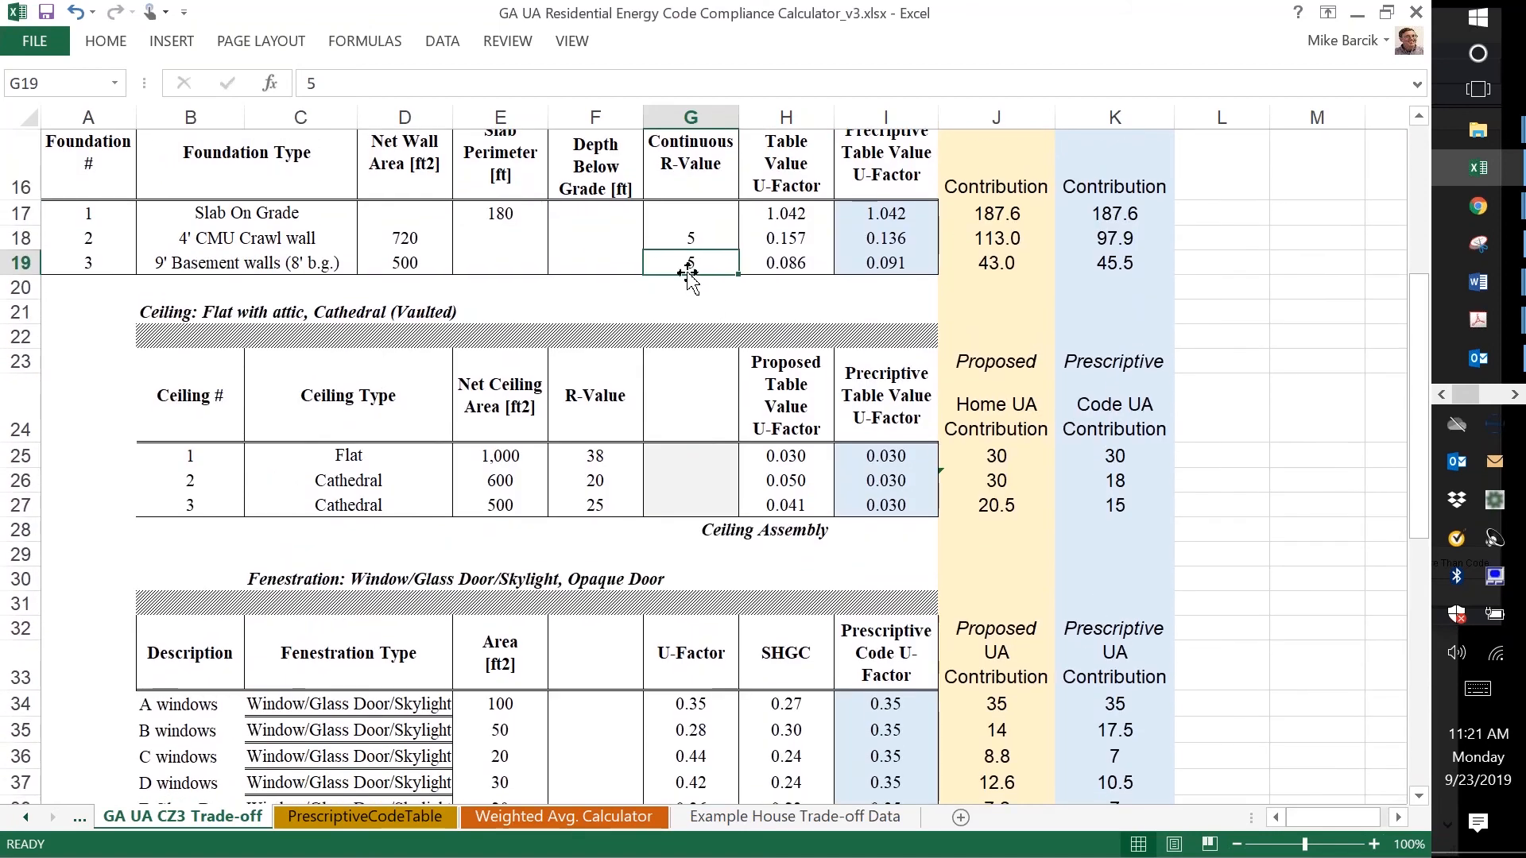
pyautogui.write('4')
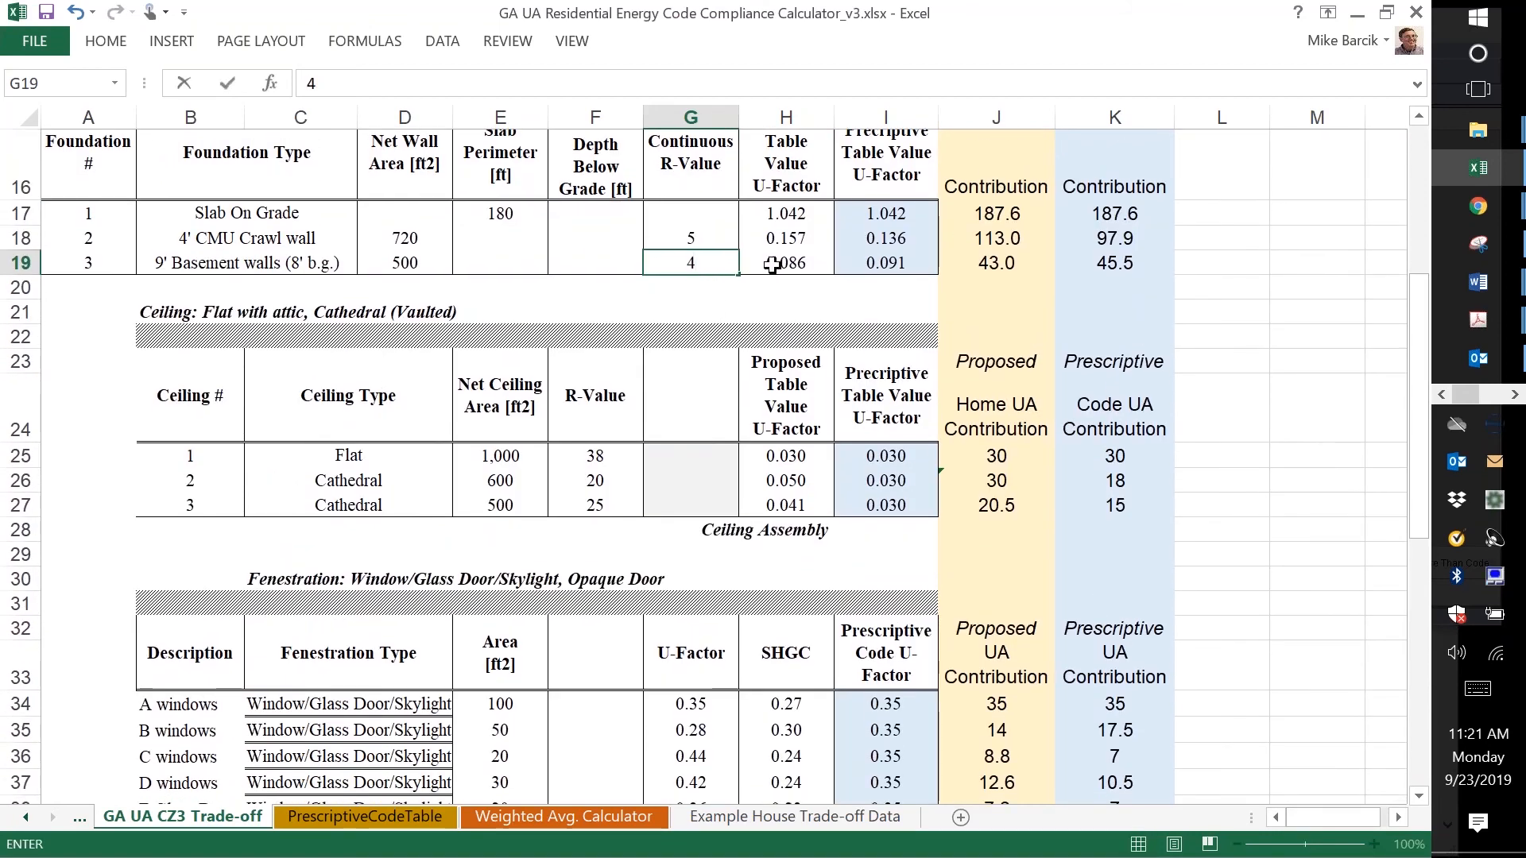
pyautogui.press('Tab')
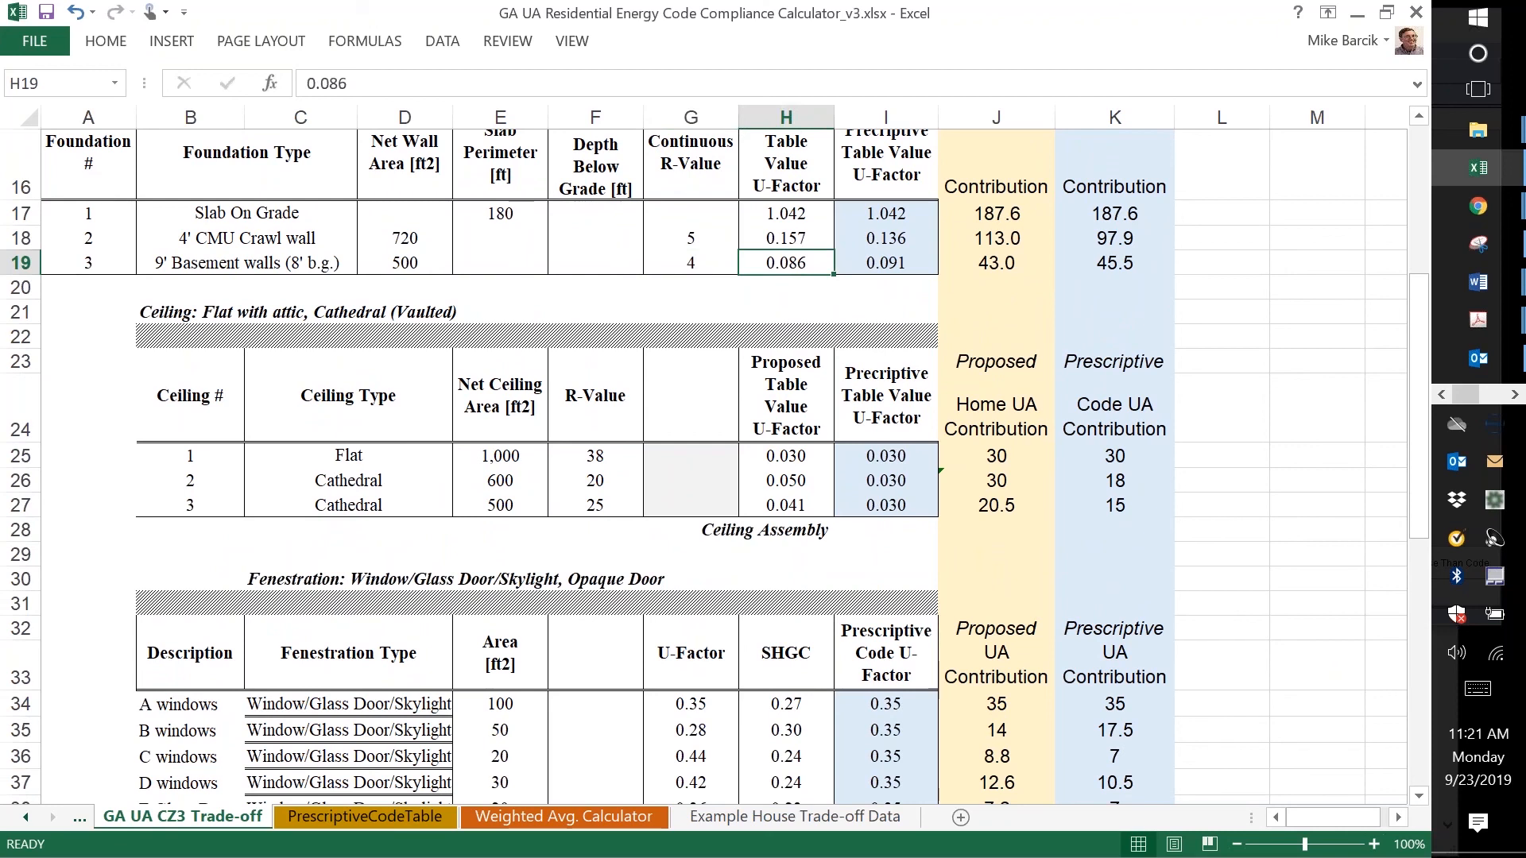
pyautogui.write('.1')
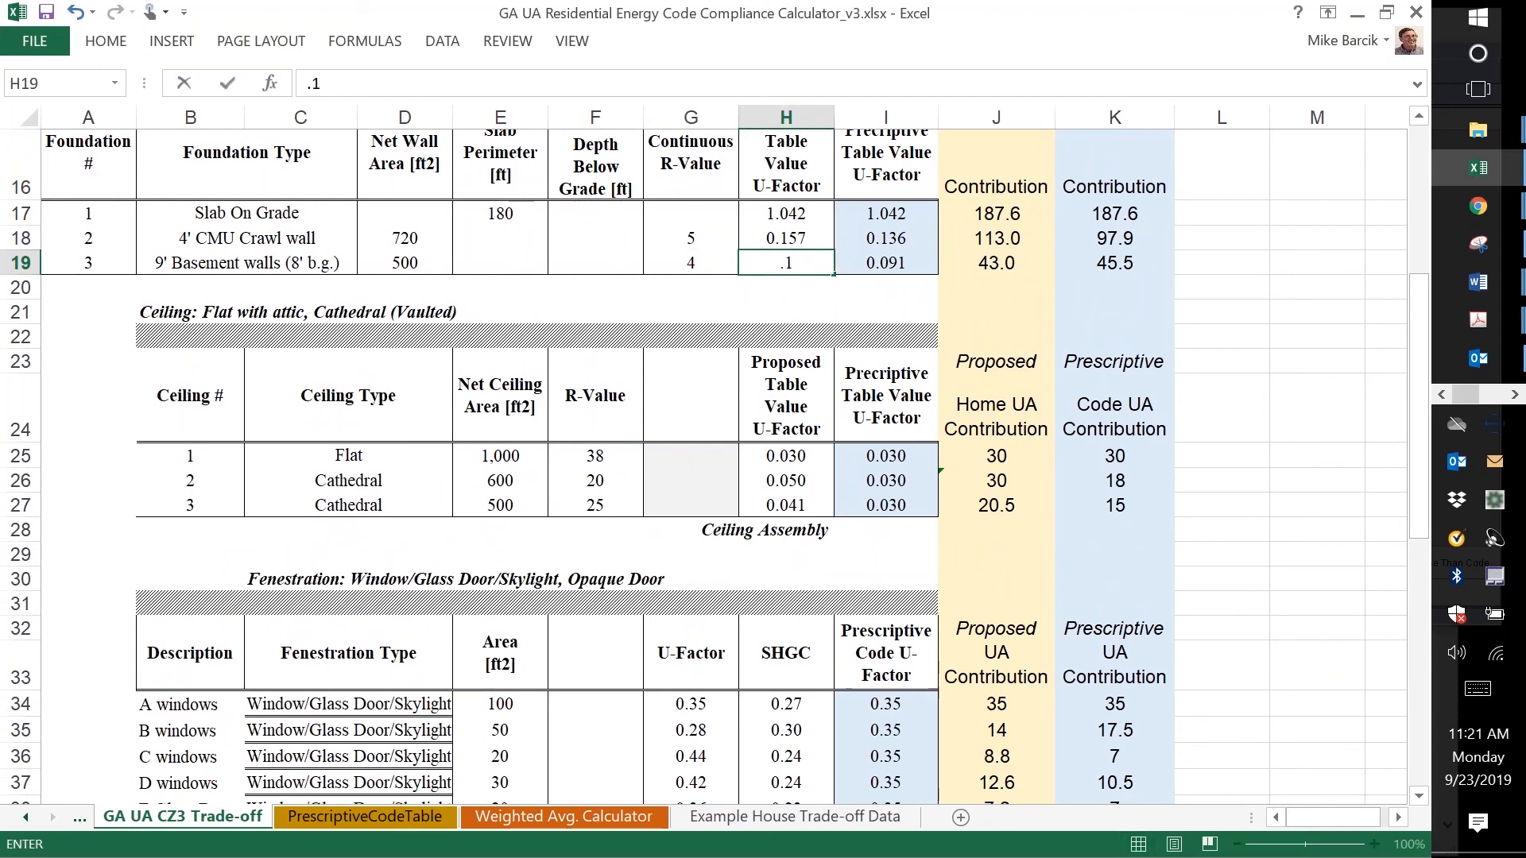
pyautogui.press('Return')
pyautogui.press('pagedown')
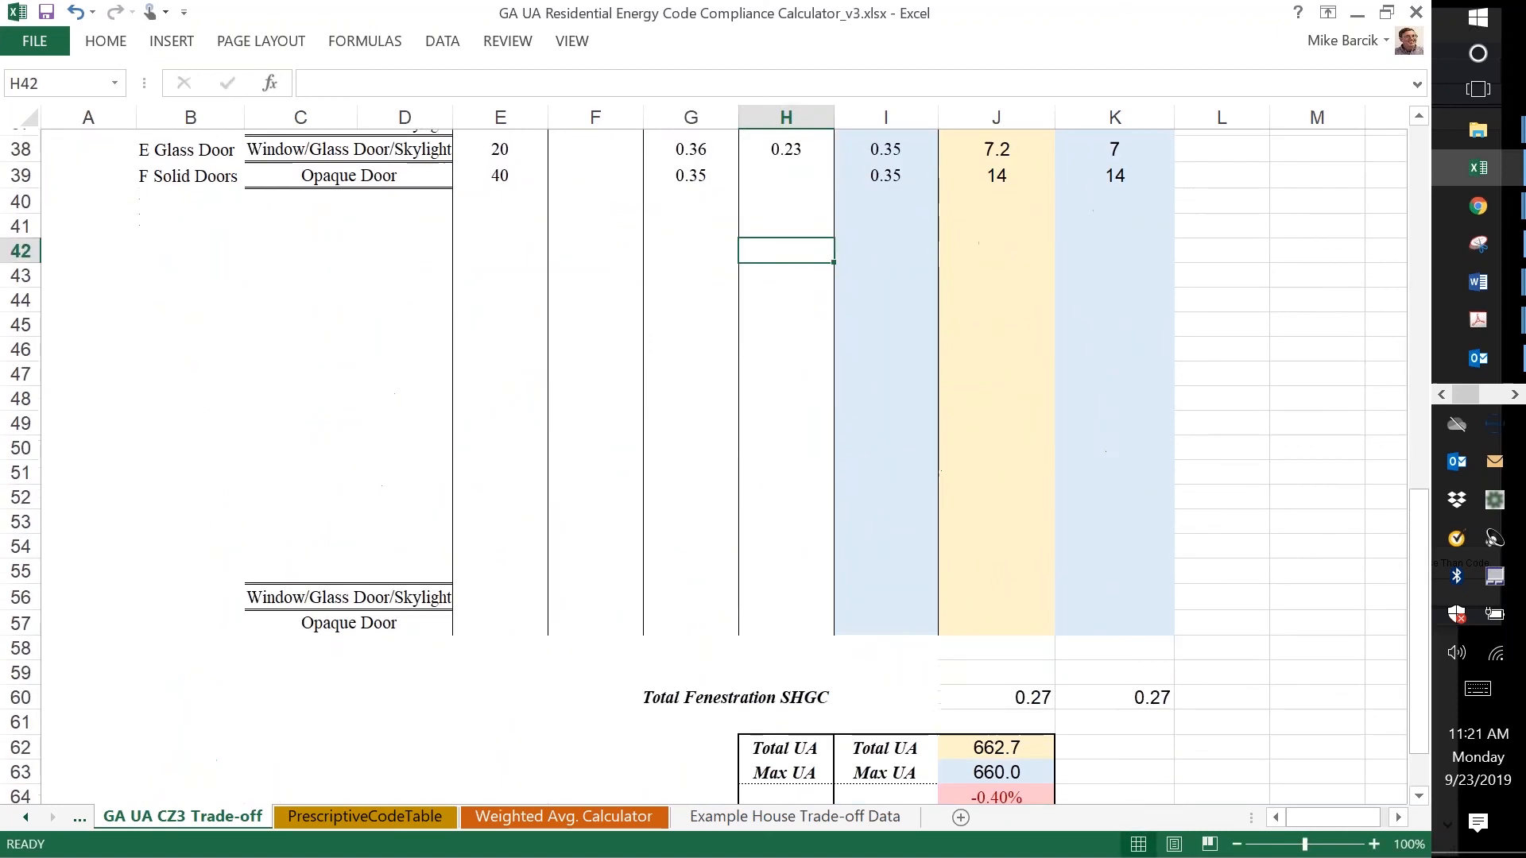
pyautogui.press('pageup')
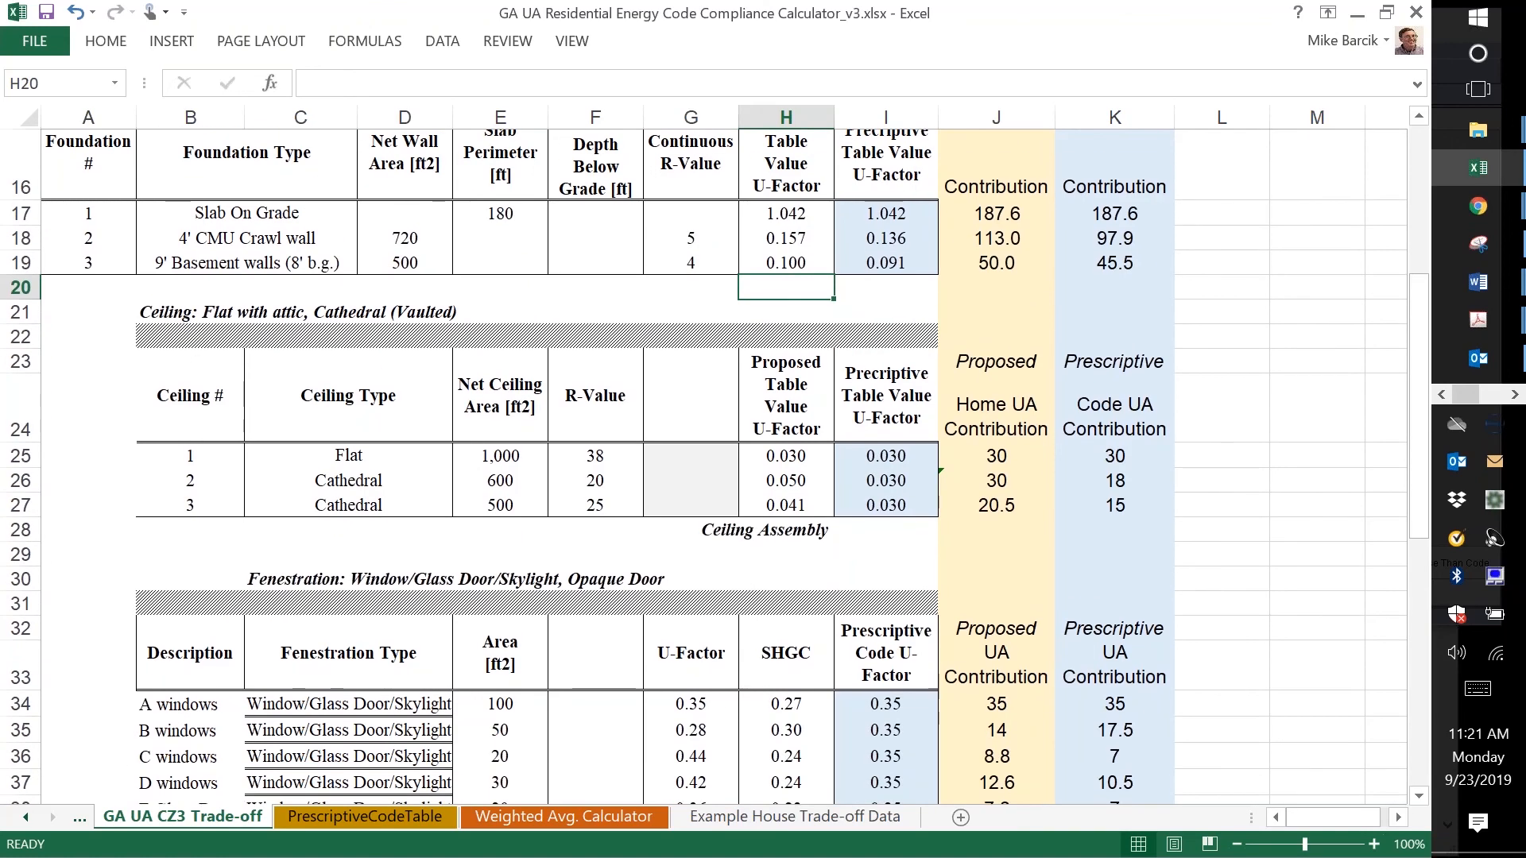
# - Set the 9' basement walls to a continuous R-value of 5 and a proposed U-factor of 0.091, and recheck Total UA against Max UA
pyautogui.click(698, 263)
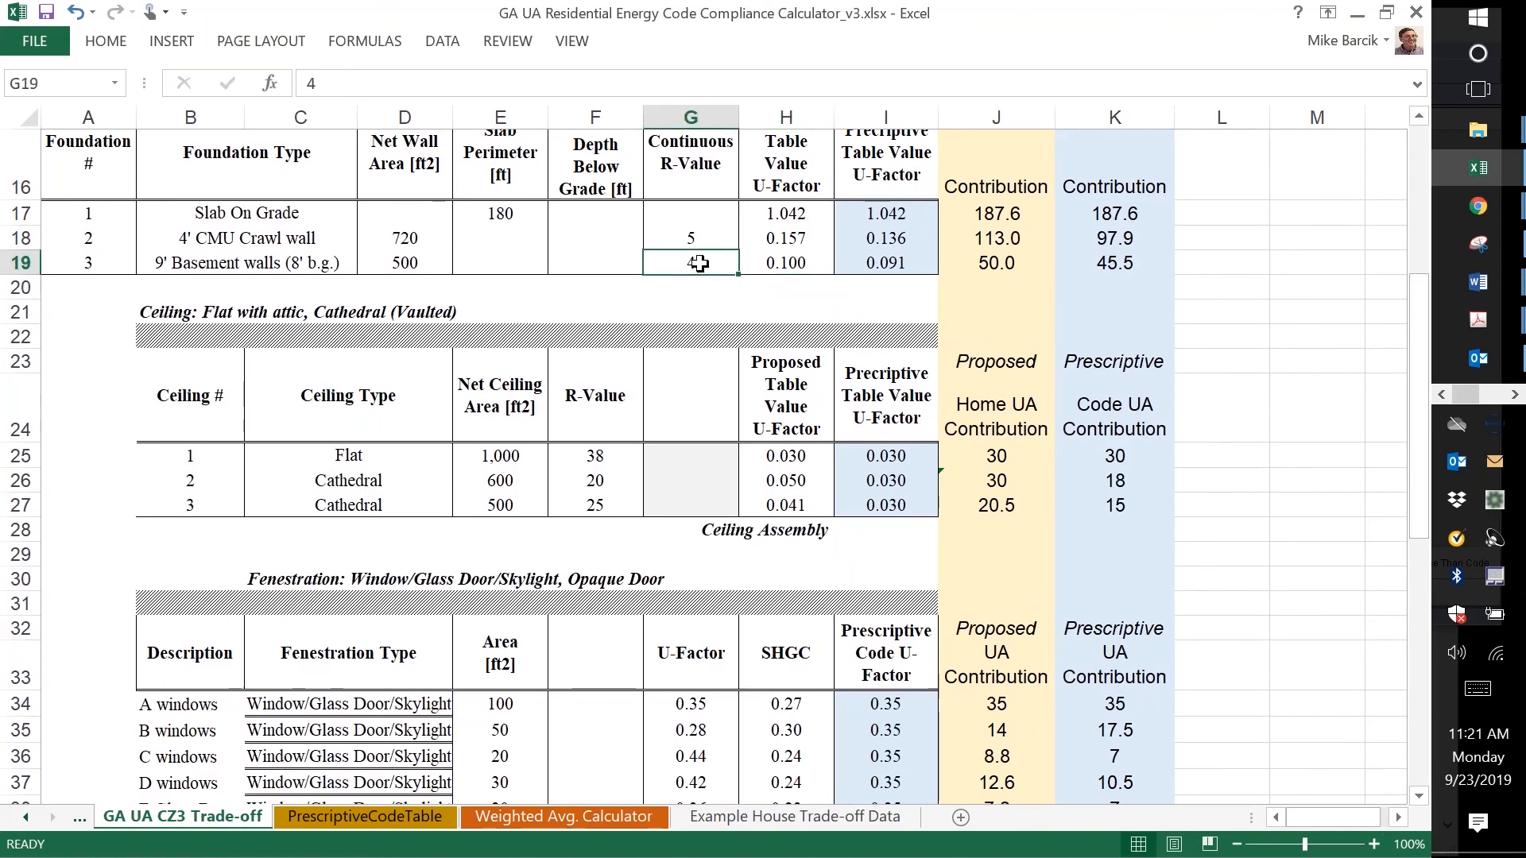
pyautogui.write('5')
pyautogui.click(803, 266)
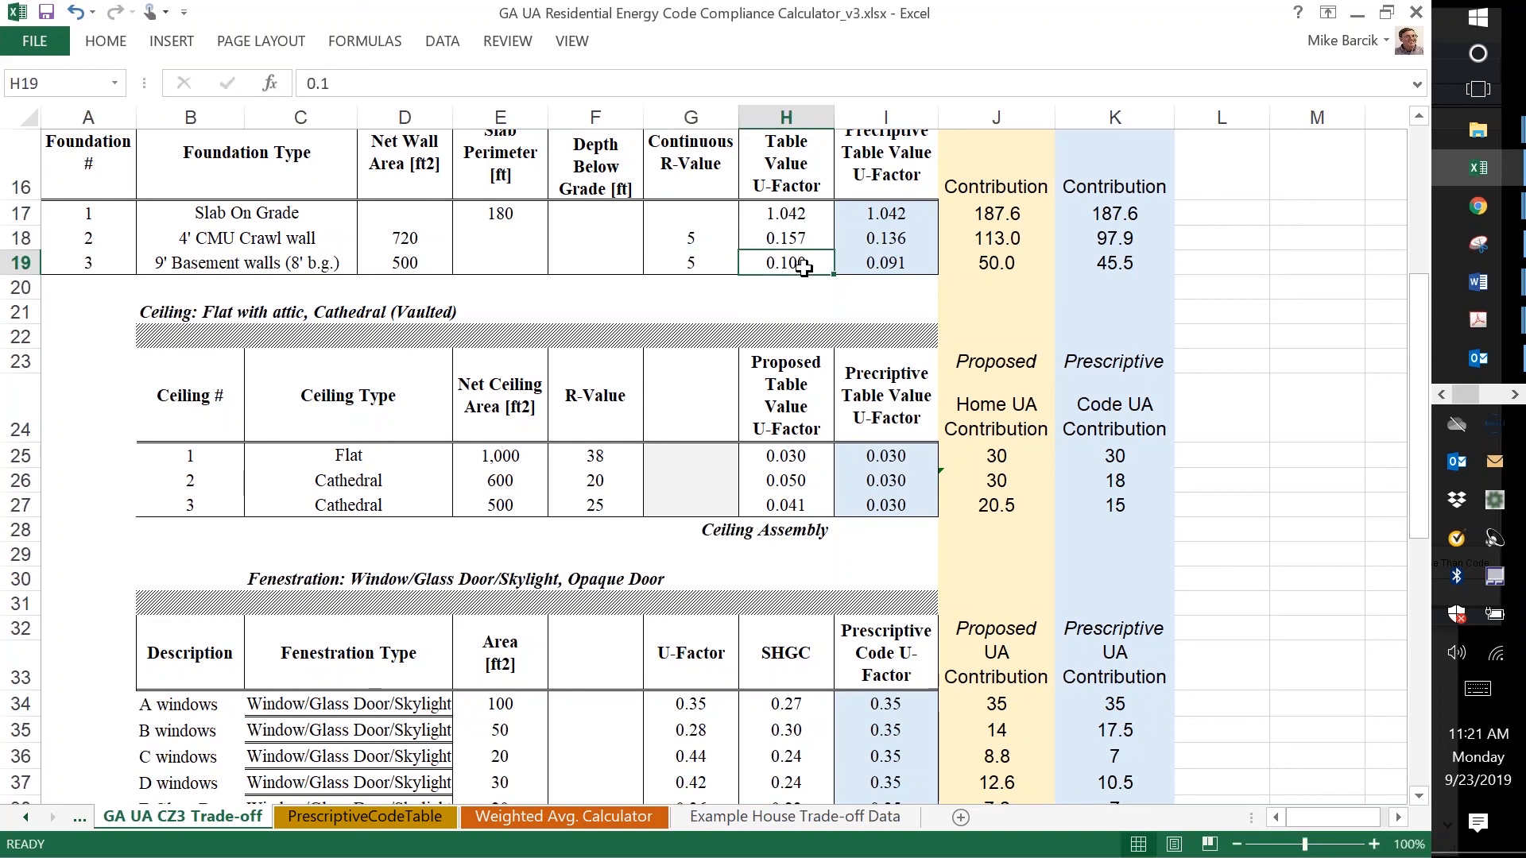
pyautogui.write('0.091')
pyautogui.press('Return')
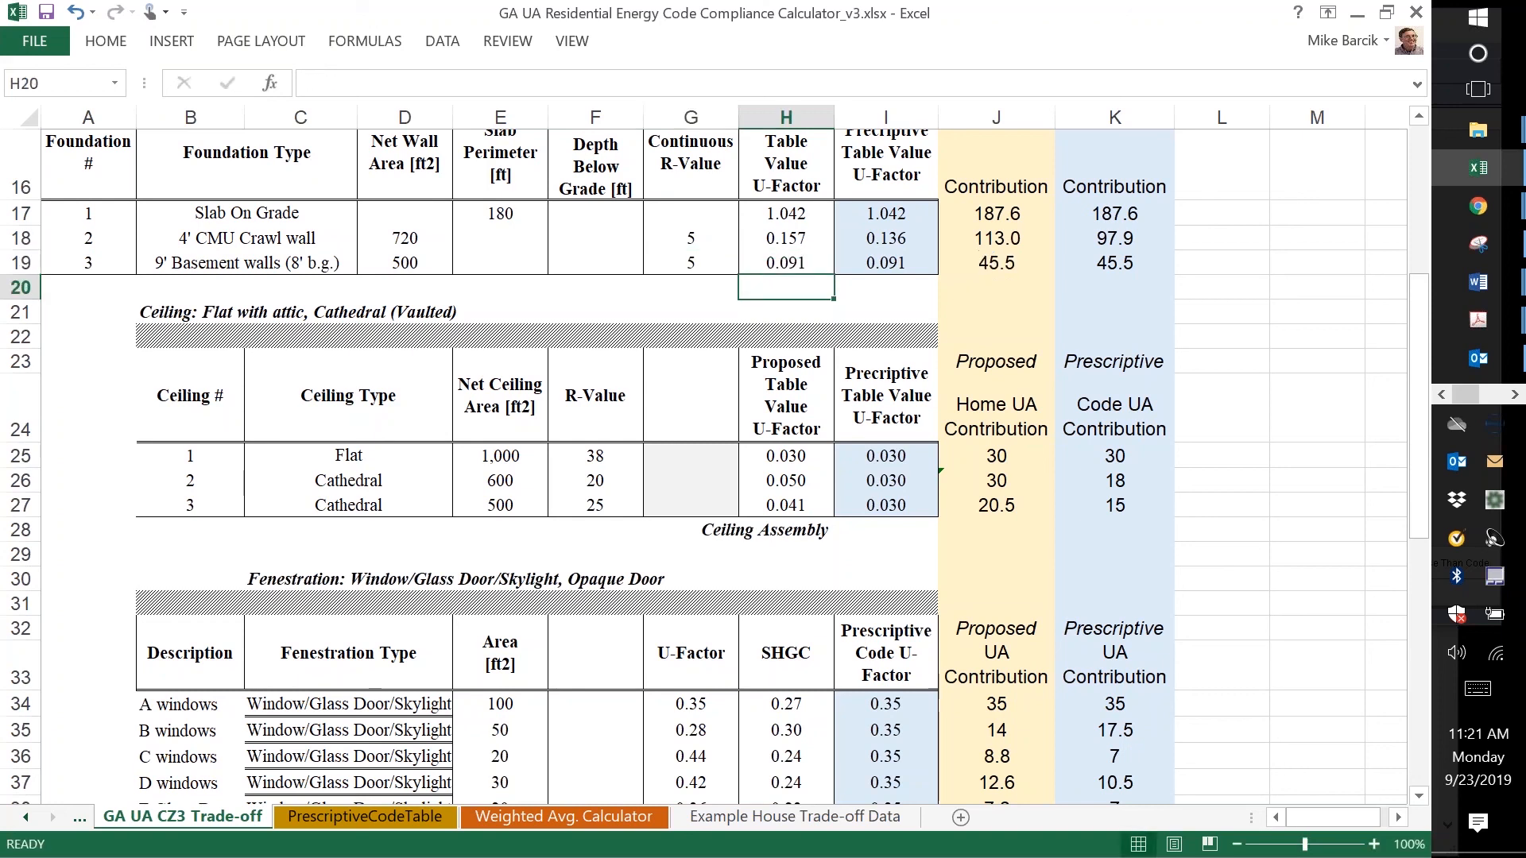
pyautogui.press('pagedown')
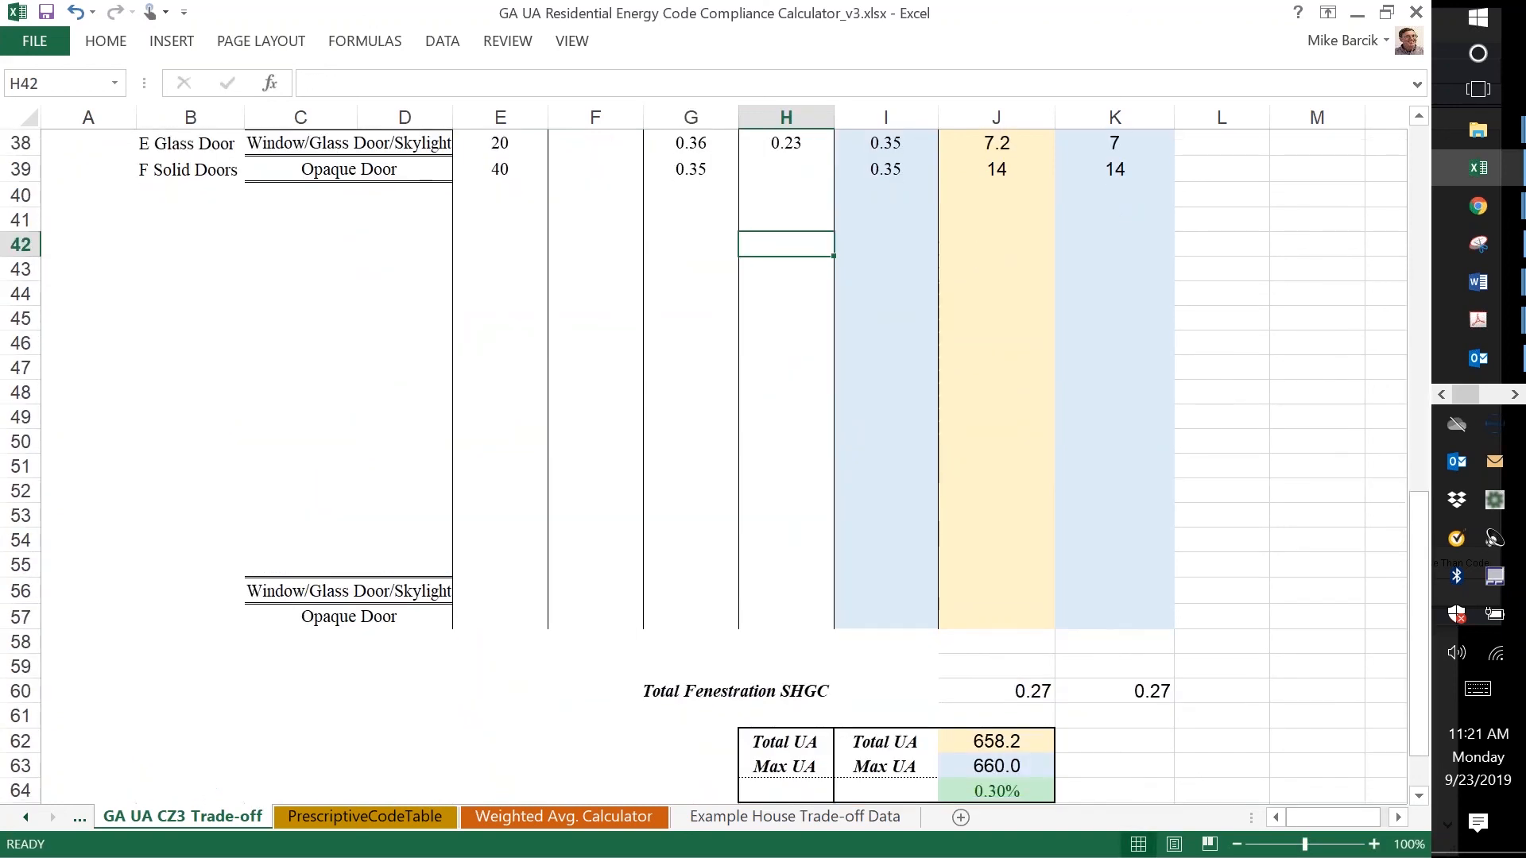
pyautogui.press('pageup')
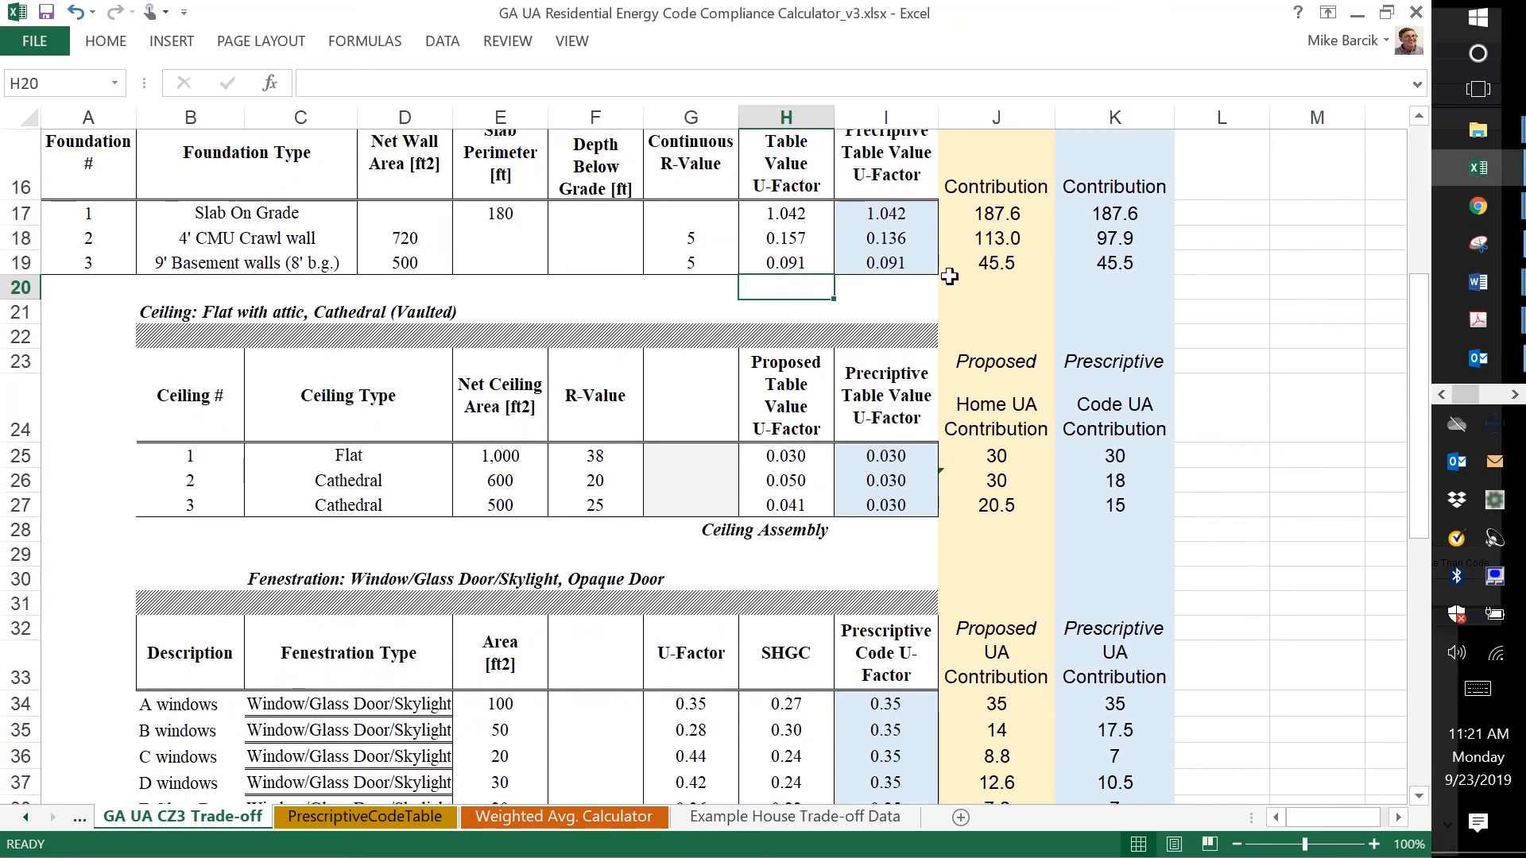
# - Undo the proposed U-factor edits for the 9' basement walls and set their continuous R-value to 5
pyautogui.hotkey('ctrl', 'z')
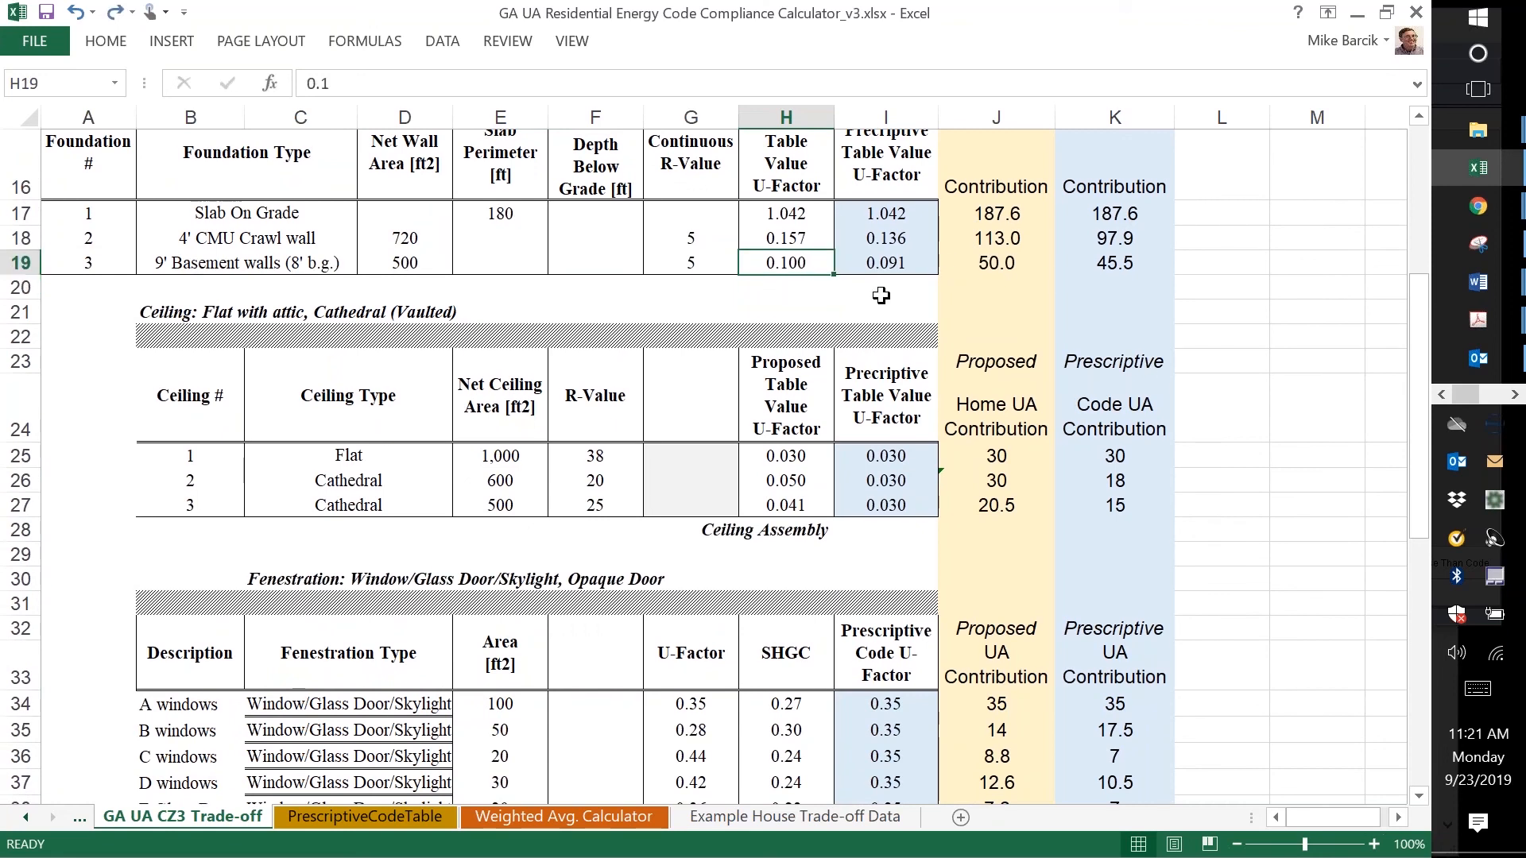
pyautogui.hotkey('ctrl', 'z')
pyautogui.hotkey('ctrl', 'y')
pyautogui.click(690, 263)
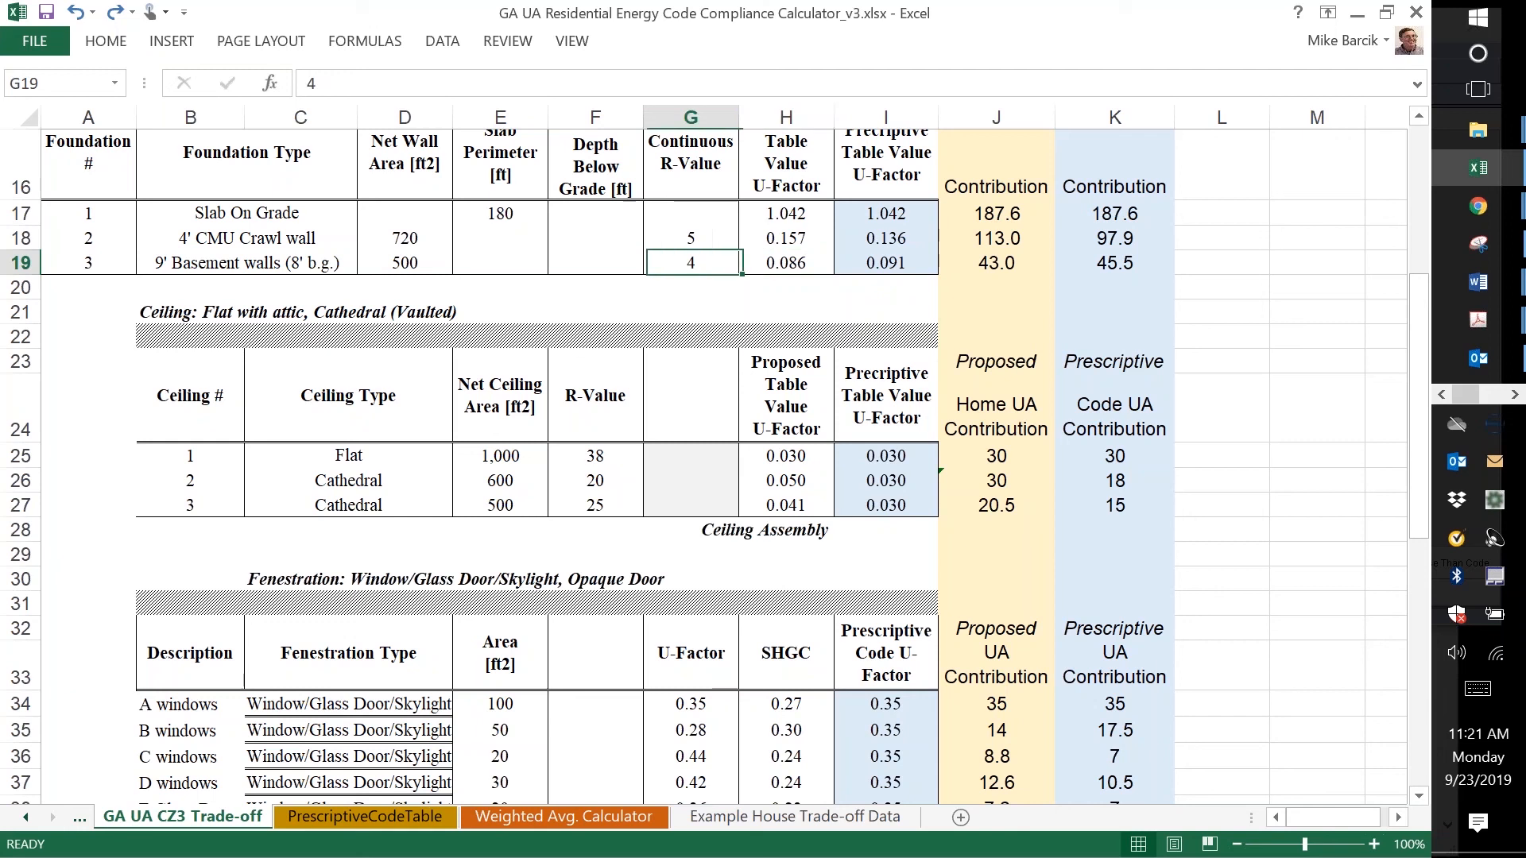
pyautogui.write('5')
pyautogui.press('Return')
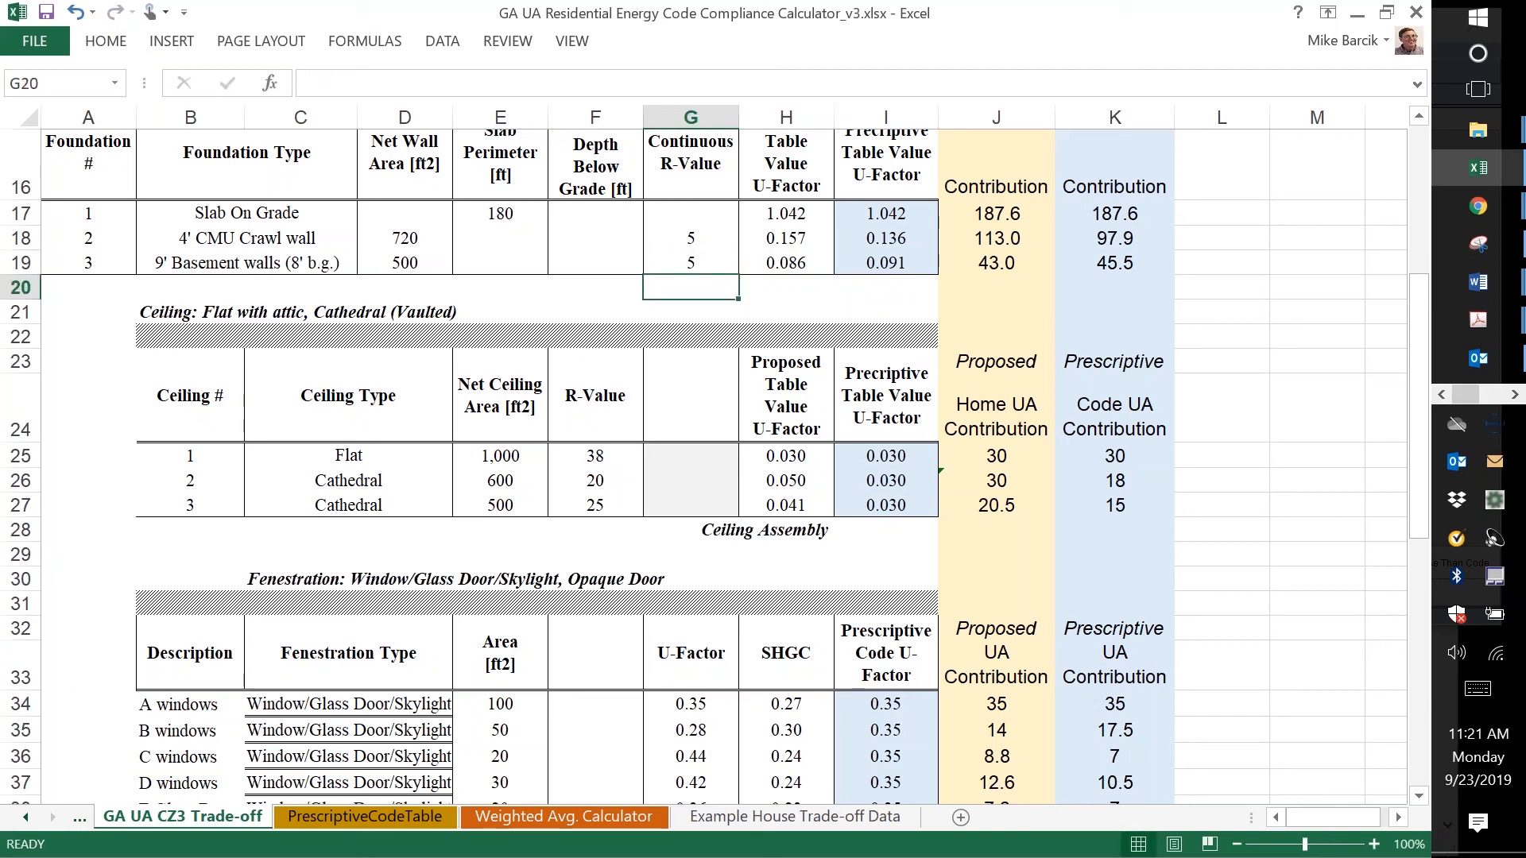
# - Compare the ceiling R-values and fenestration U-factors and SHGCs on the trade-off sheet with the climate zone 3 limits in Table R402.1.6
pyautogui.press('Down')
pyautogui.press('Down')
pyautogui.press('Down')
pyautogui.press('Down')
pyautogui.press('Down')
pyautogui.press('Down')
pyautogui.press('Down')
pyautogui.press('Down')
pyautogui.press('Down')
pyautogui.press('Down')
pyautogui.press('Down')
pyautogui.press('Down')
pyautogui.press('Down')
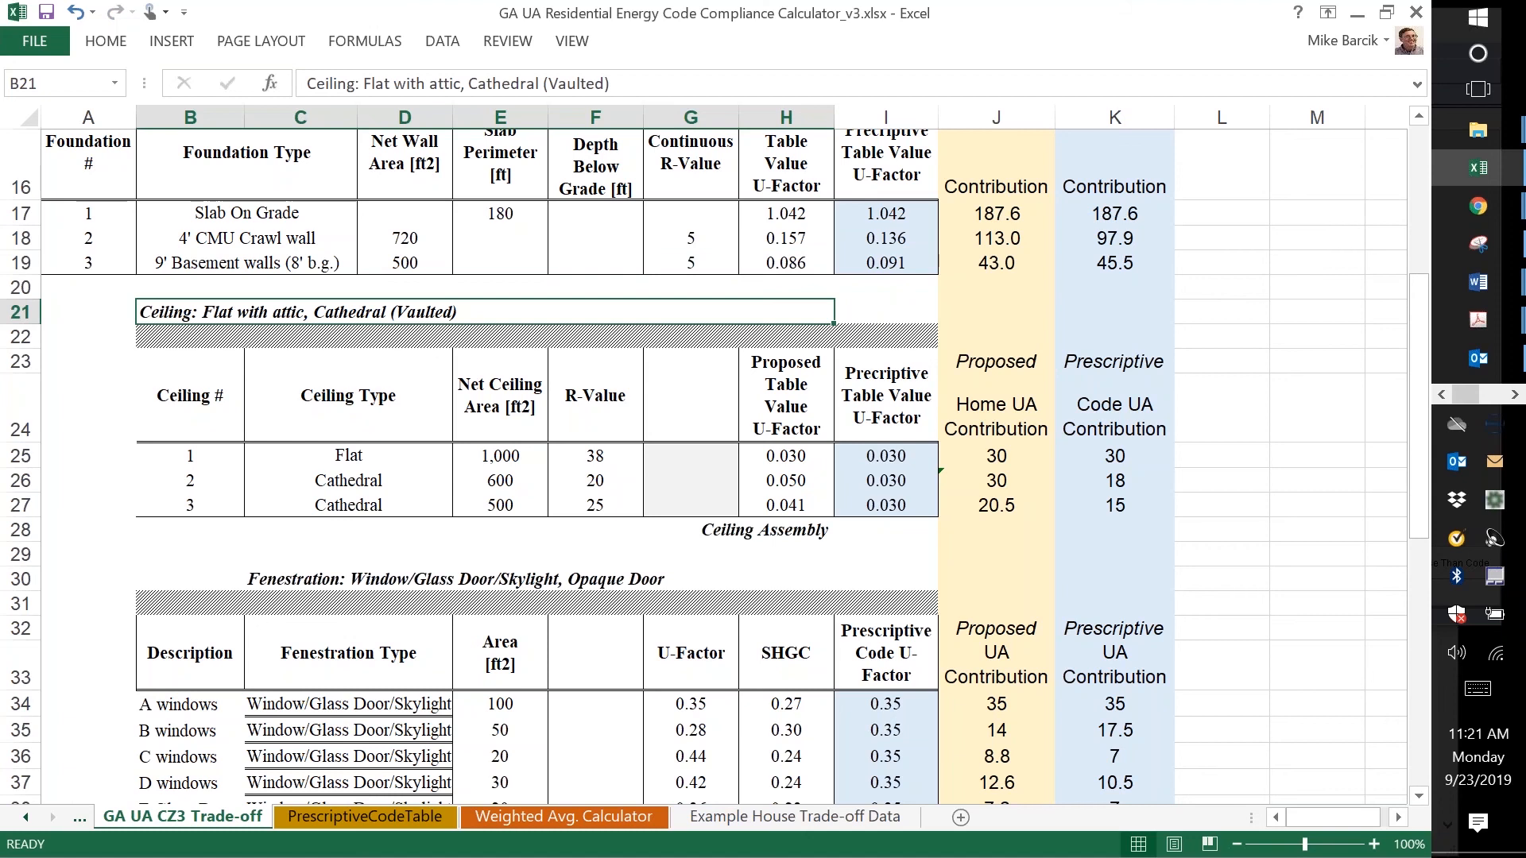
pyautogui.press('Down')
pyautogui.press('Down')
pyautogui.press('Down')
pyautogui.press('Down')
pyautogui.press('Down')
pyautogui.press('Down')
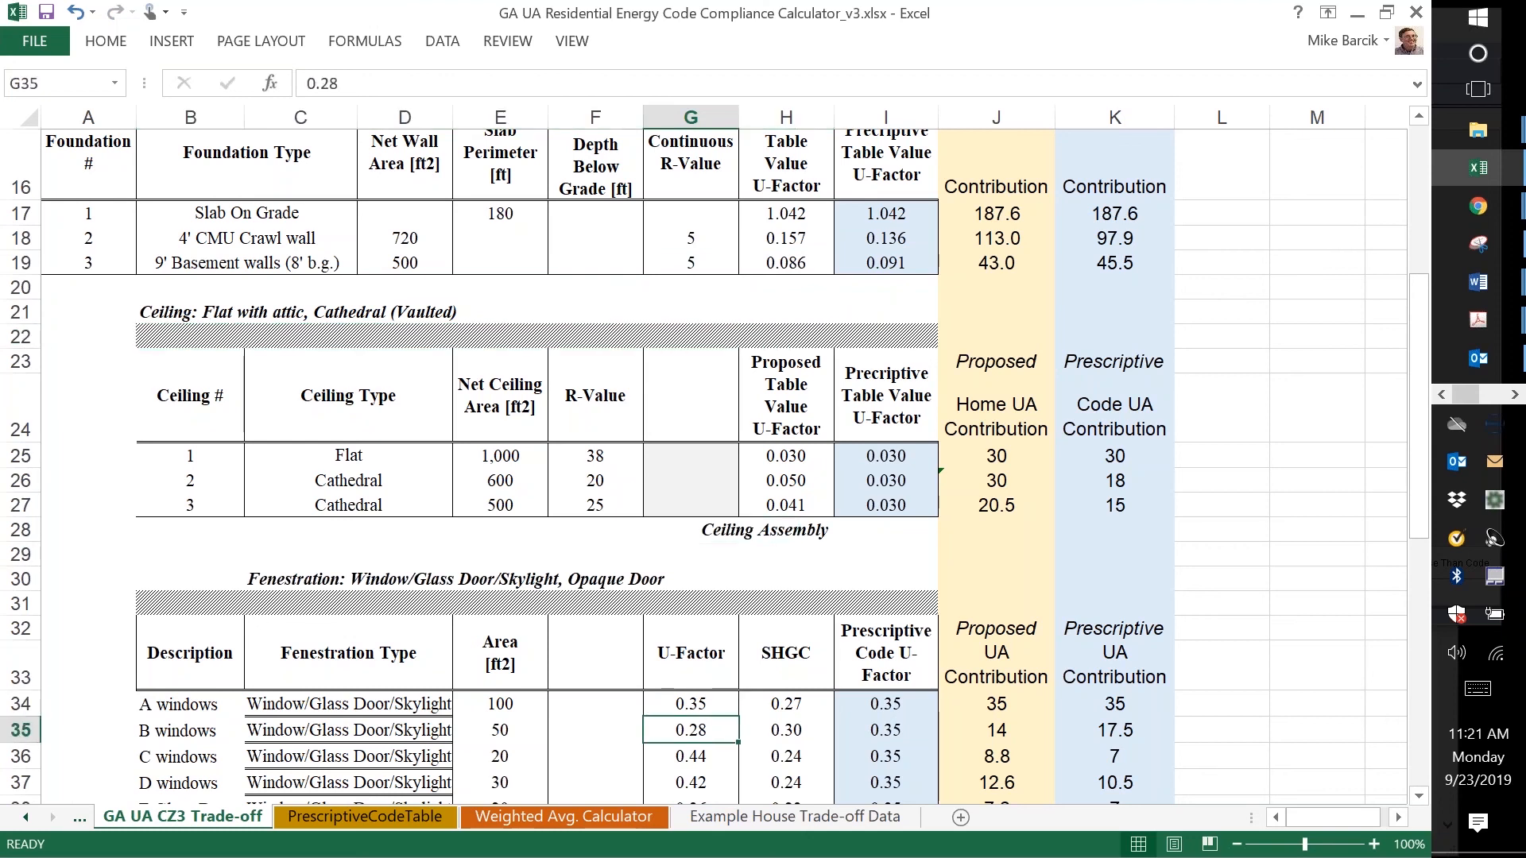
pyautogui.press('Down')
pyautogui.press('Down')
pyautogui.press('Down')
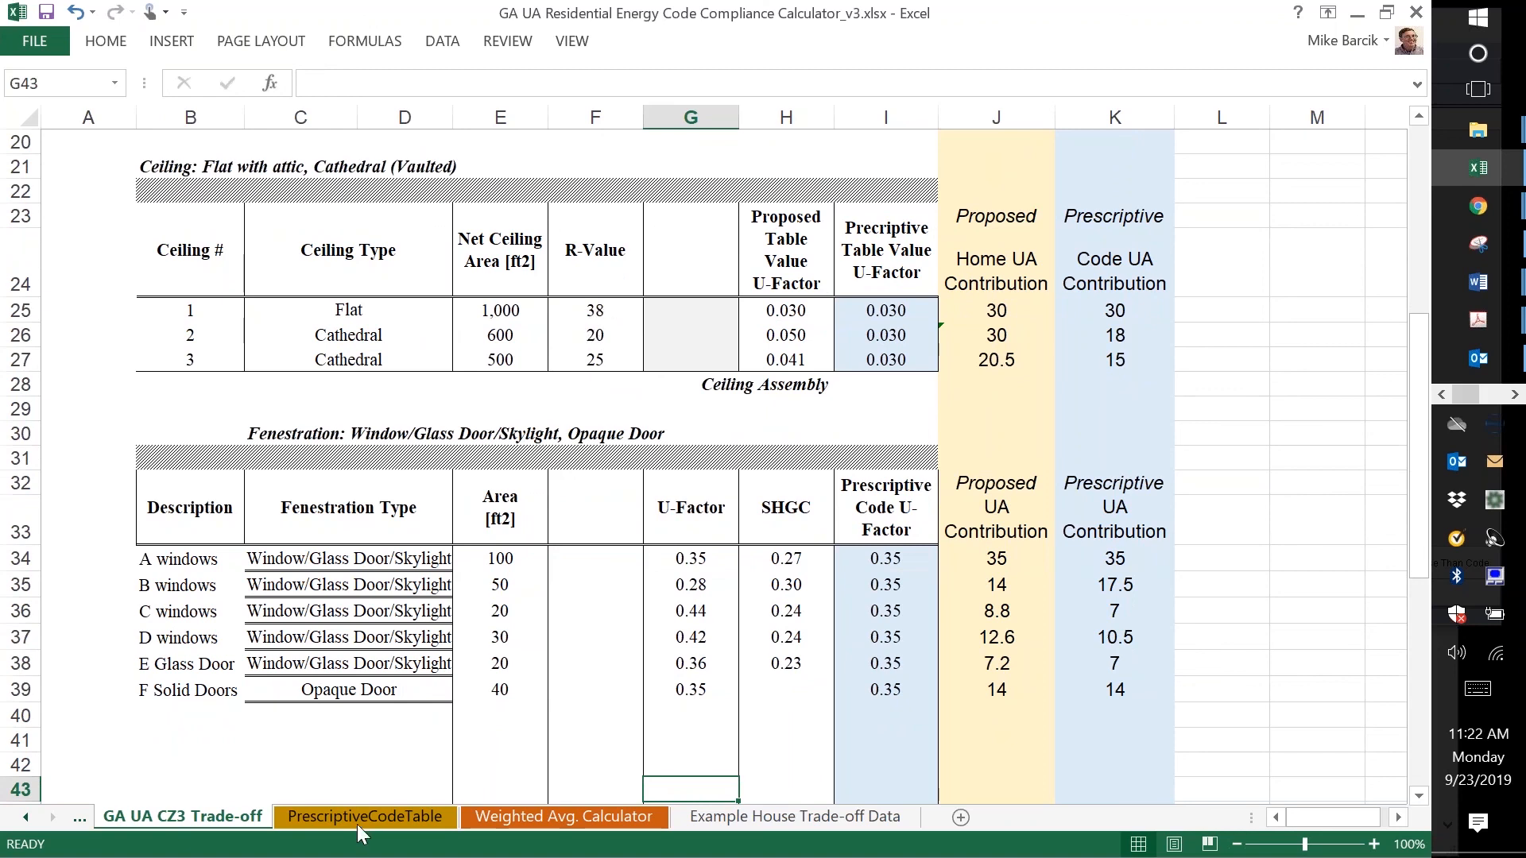
pyautogui.click(310, 827)
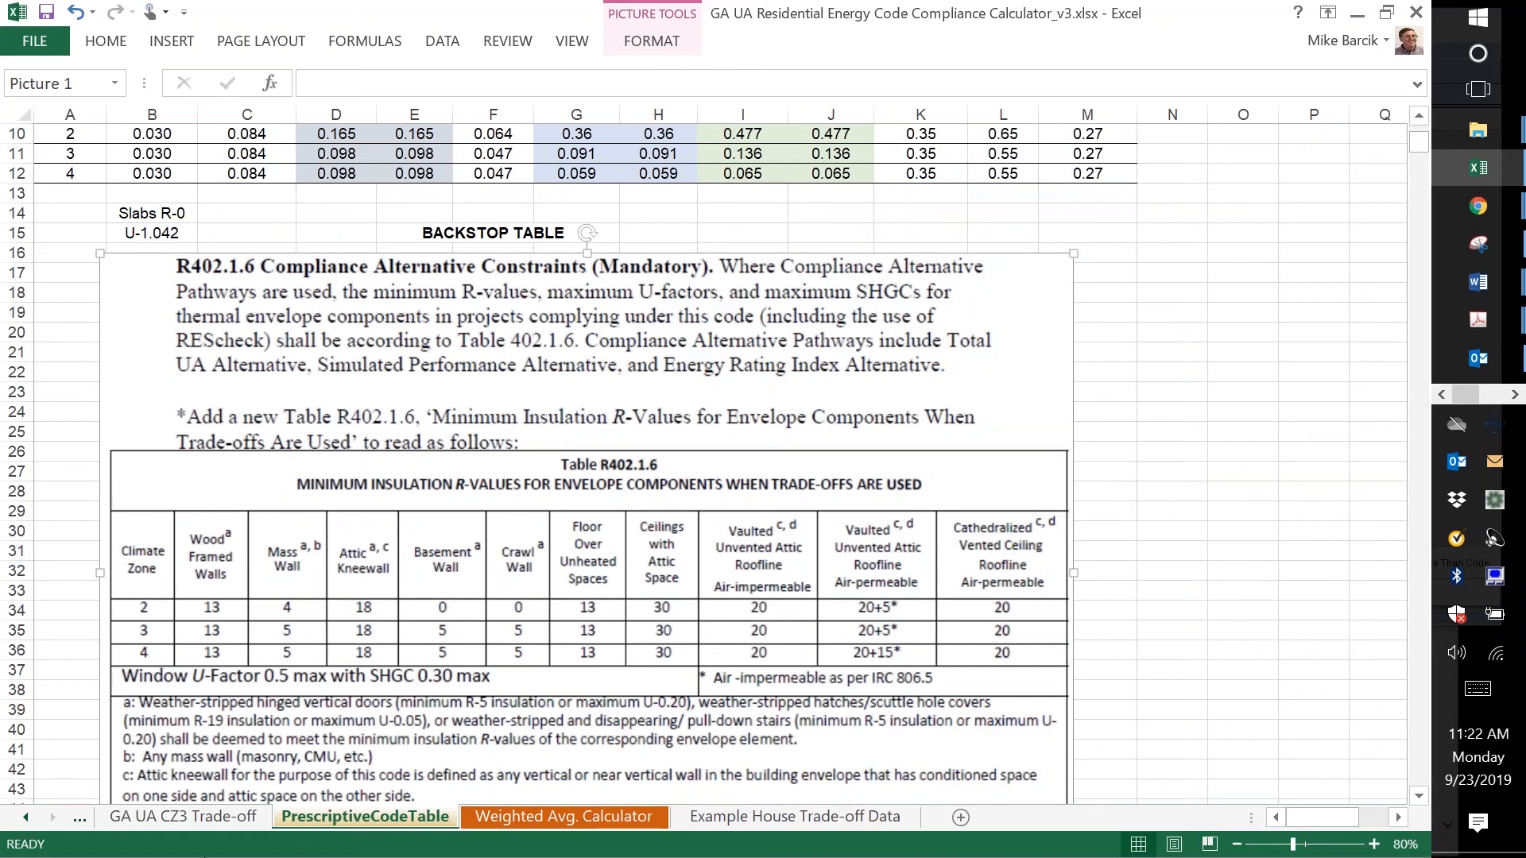
pyautogui.click(198, 824)
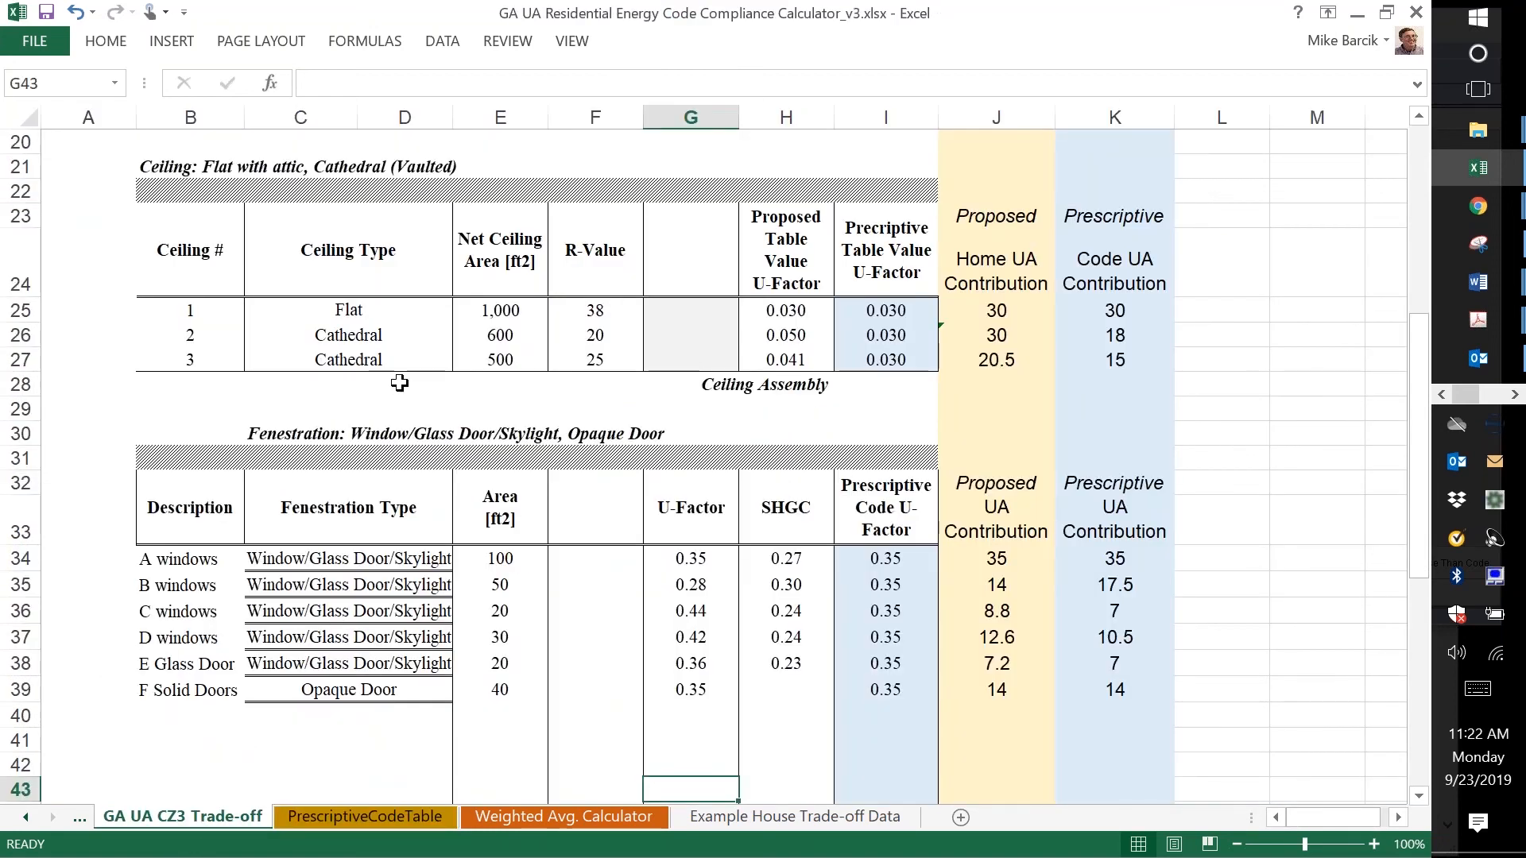
pyautogui.click(356, 821)
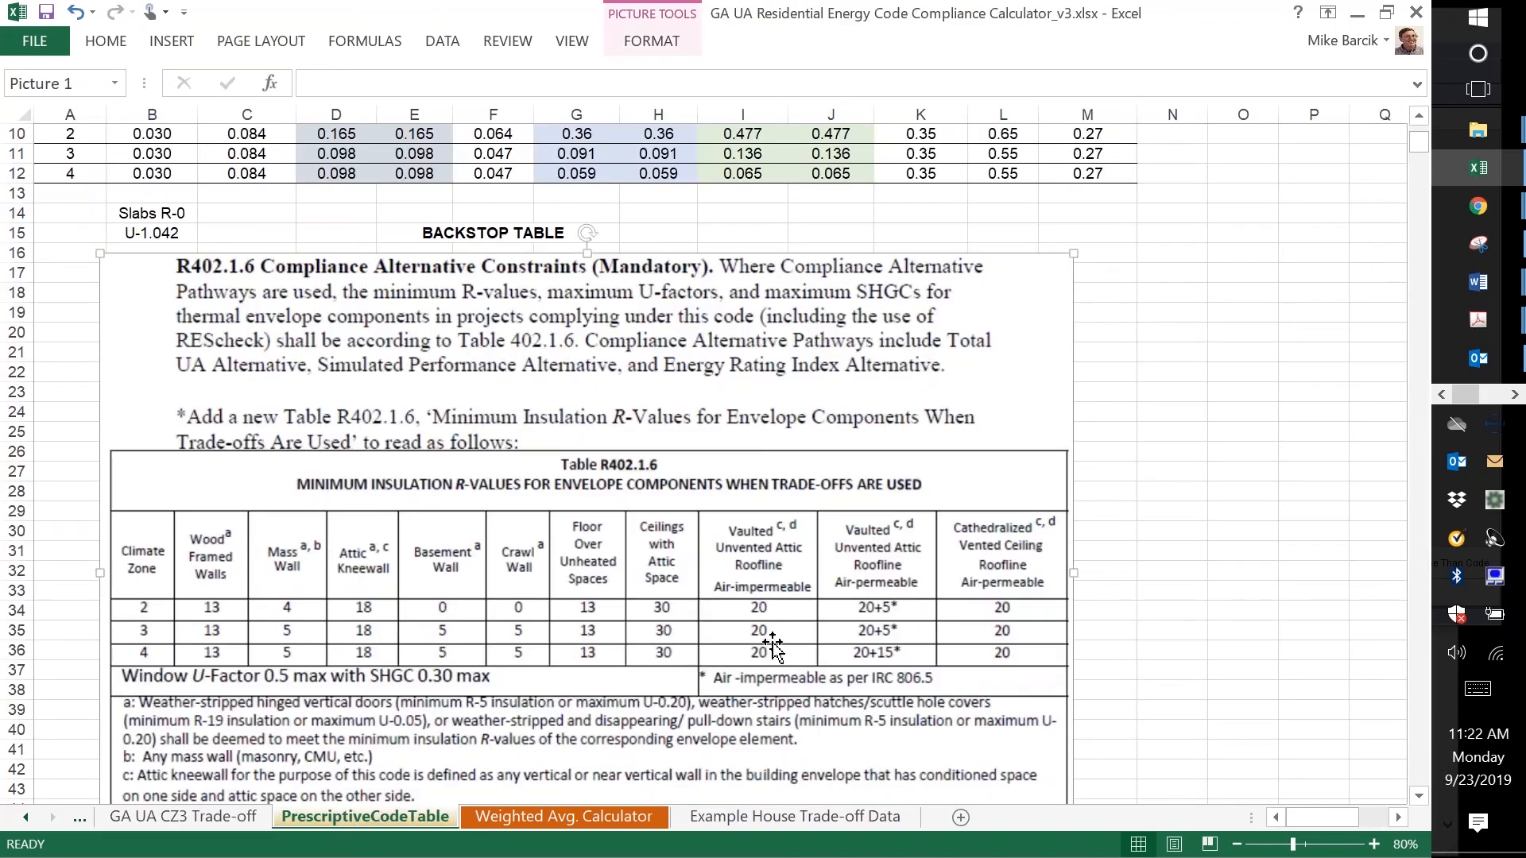
pyautogui.click(157, 821)
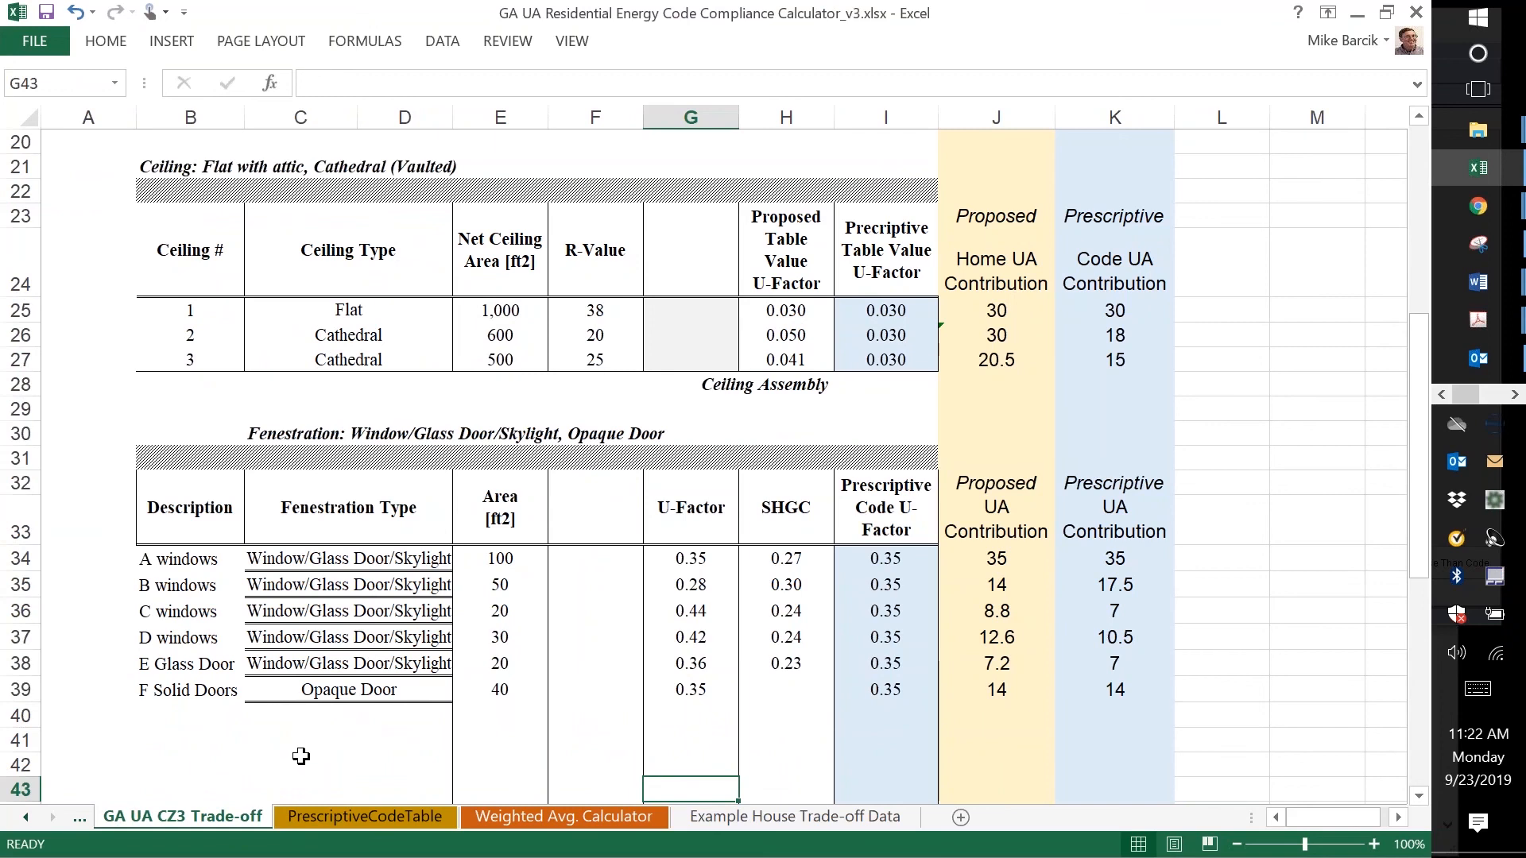
pyautogui.click(349, 818)
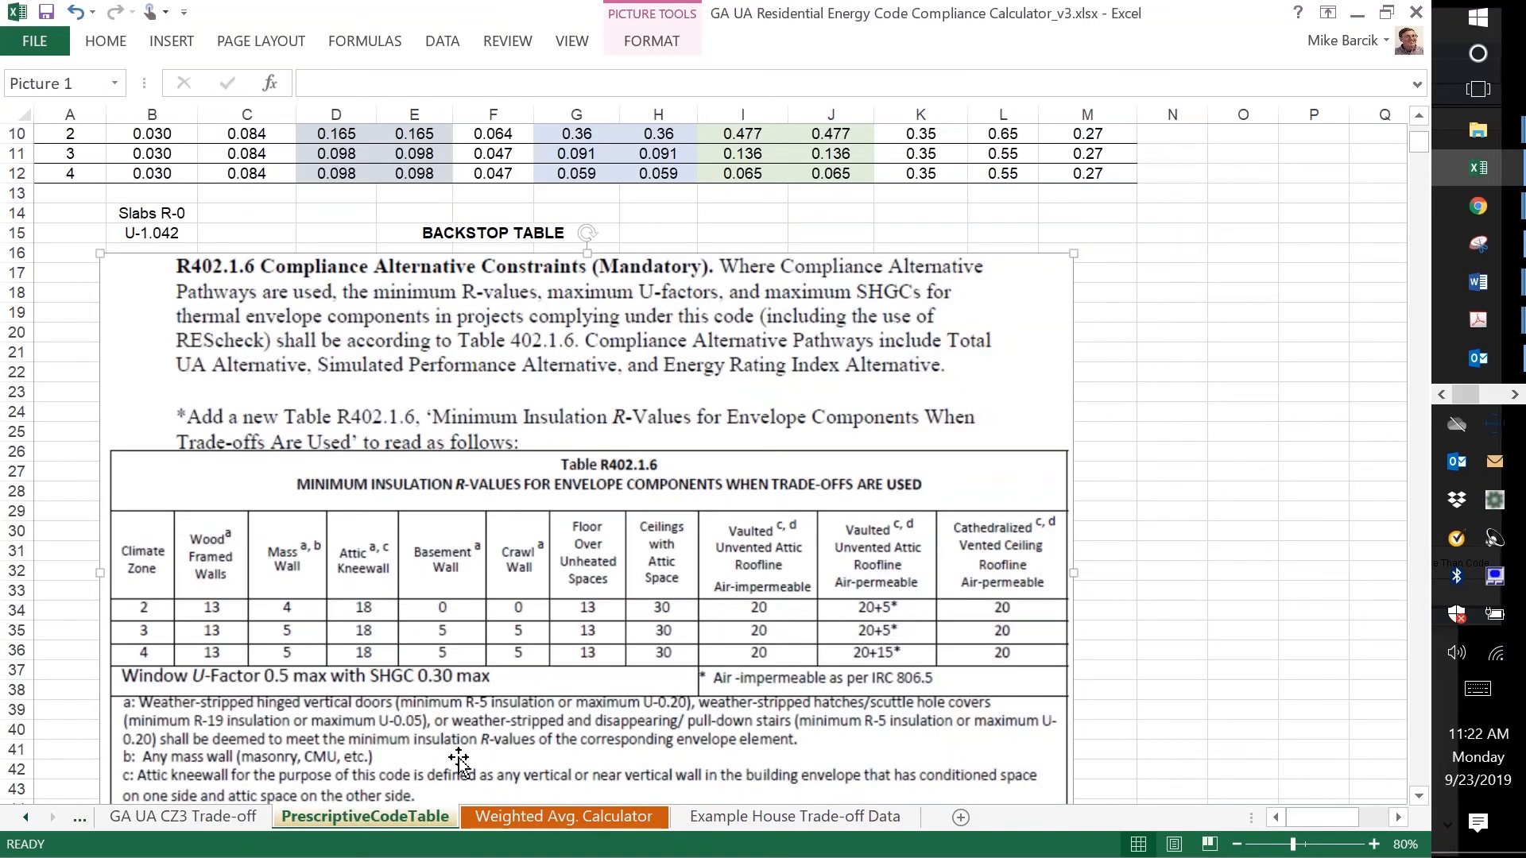
pyautogui.click(181, 824)
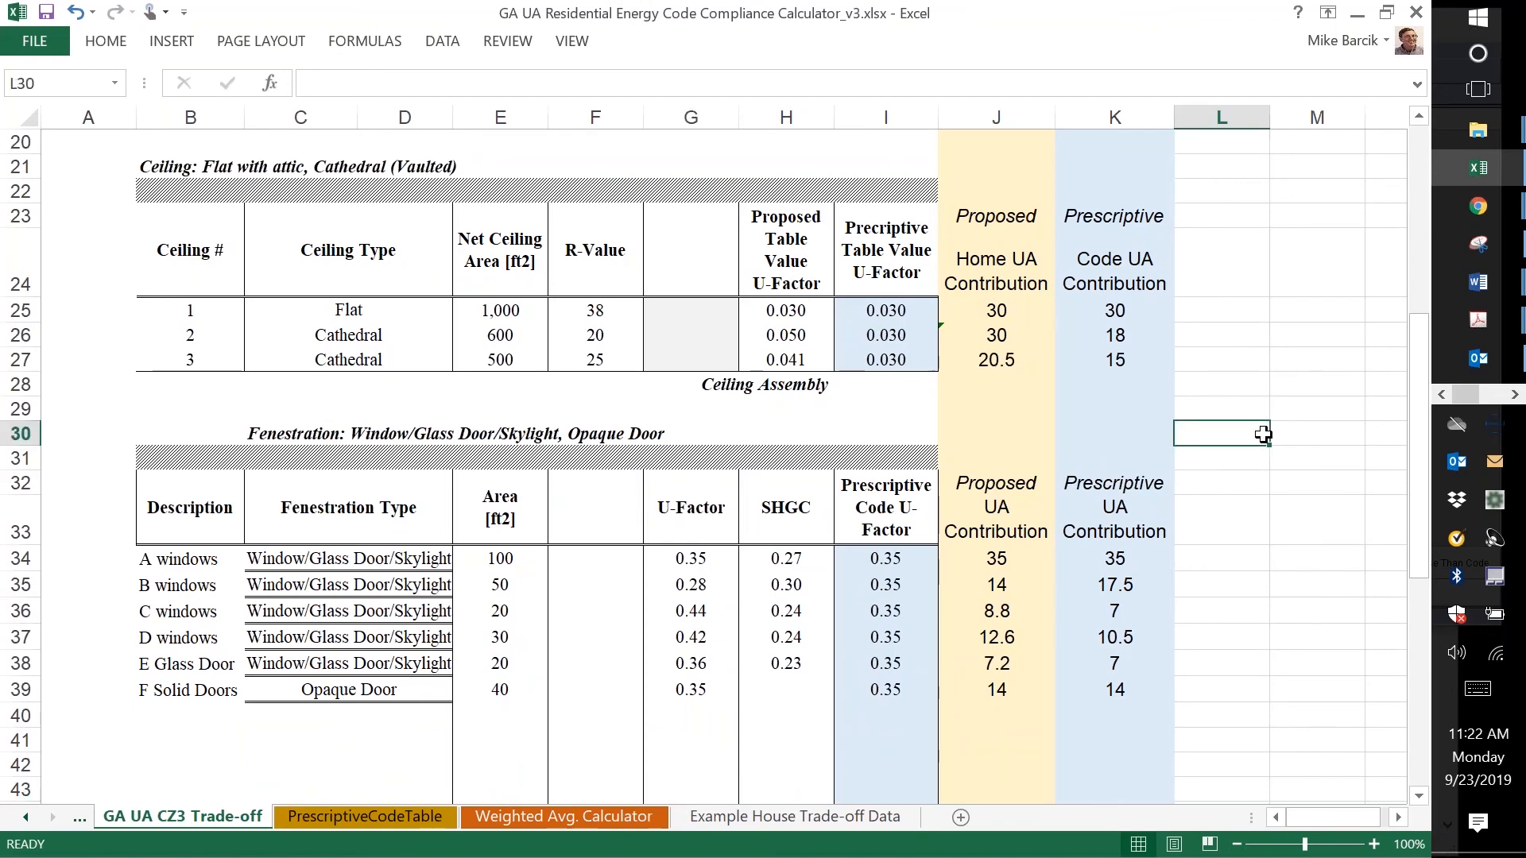
# - Enter the note "Checks SHGC - weighted average does not exceed 0.27" in cell A68 of the trade-off sheet
pyautogui.press('pagedown')
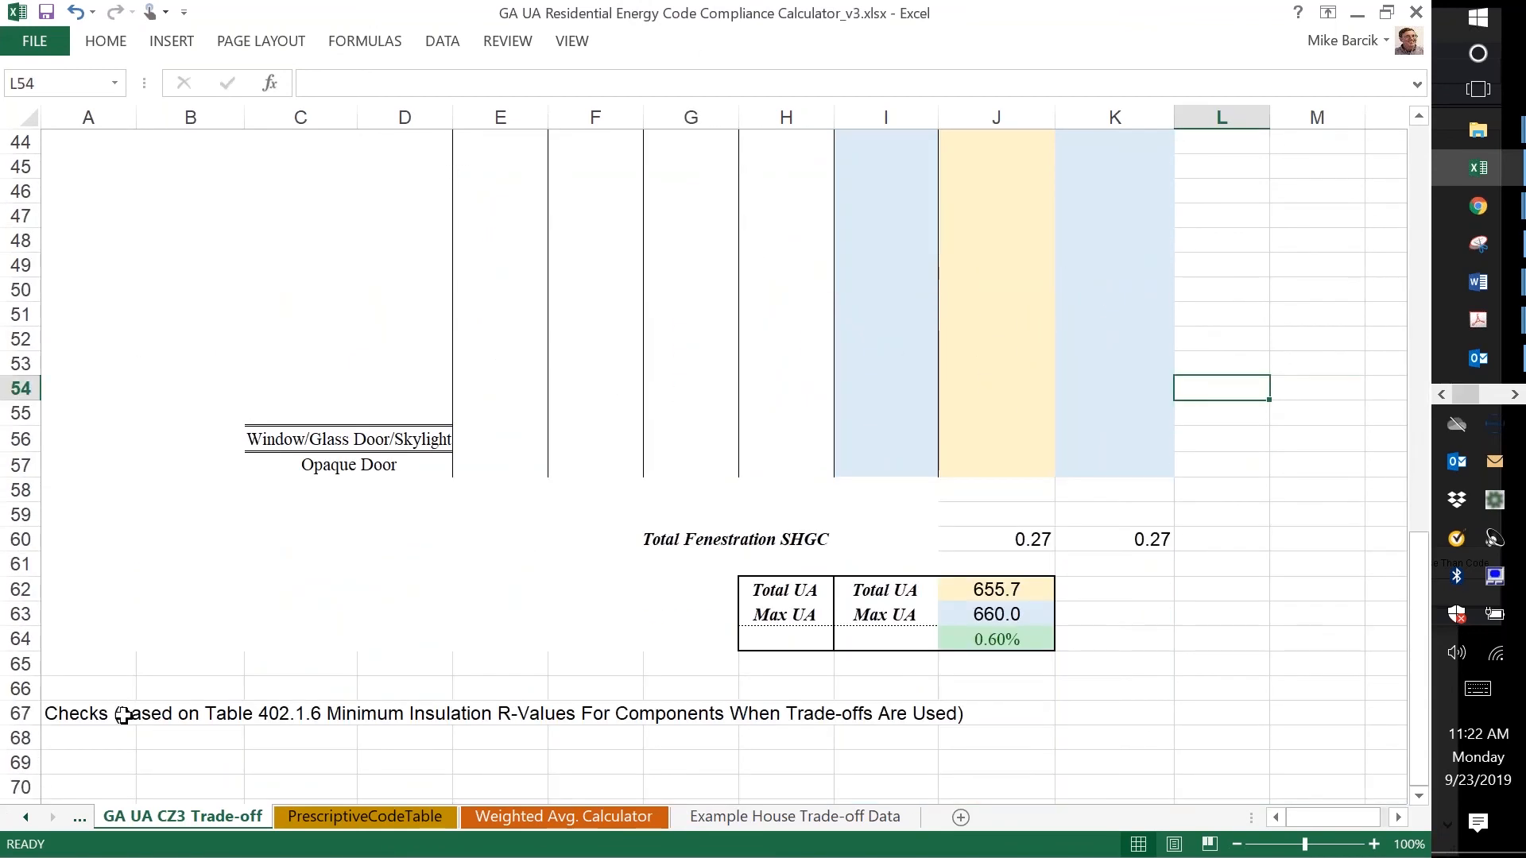
pyautogui.click(86, 732)
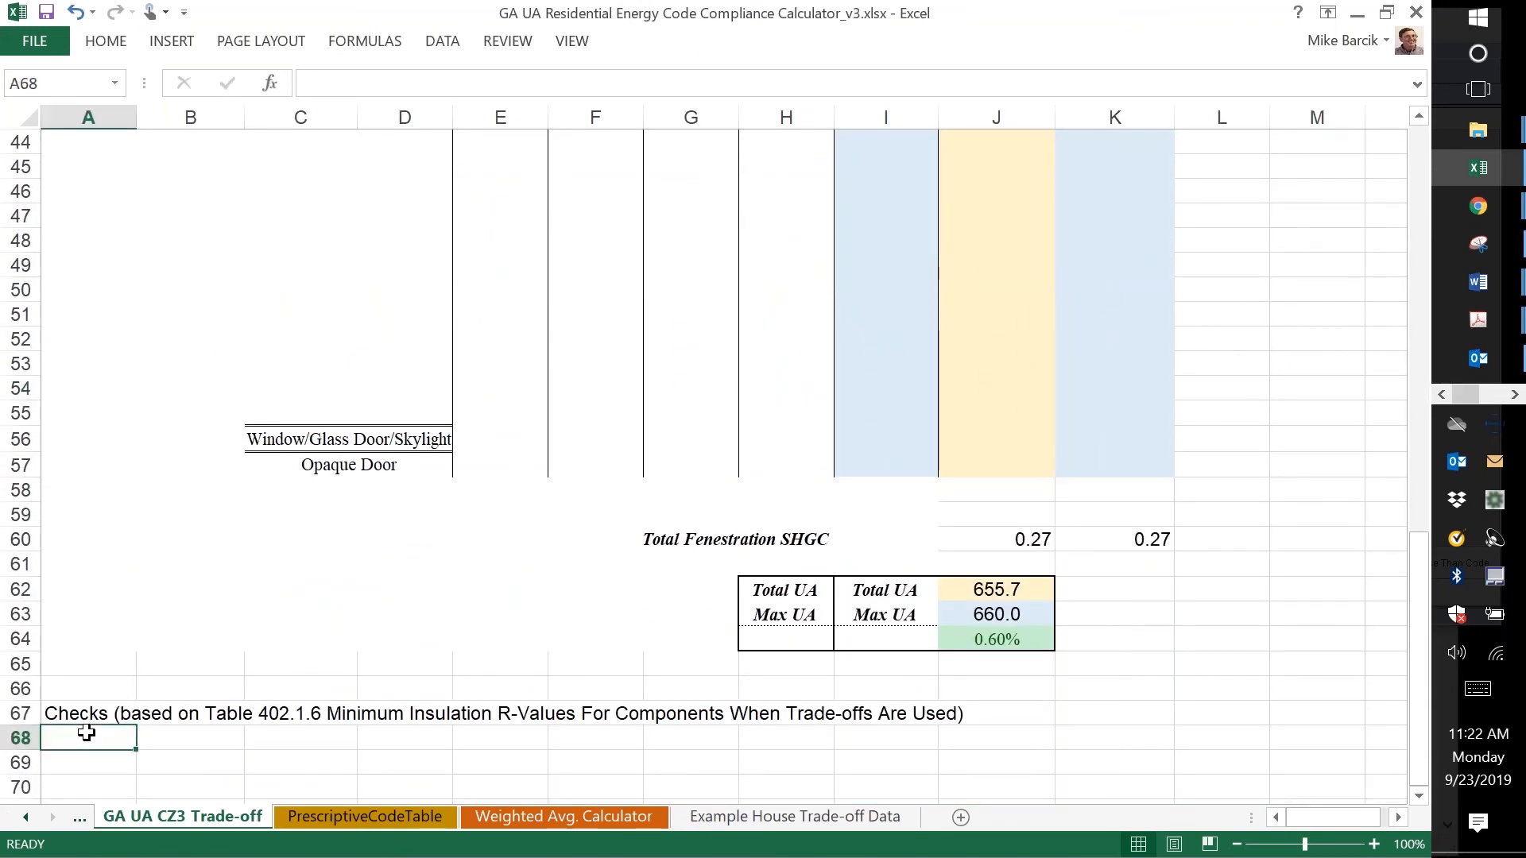
pyautogui.write('Checks')
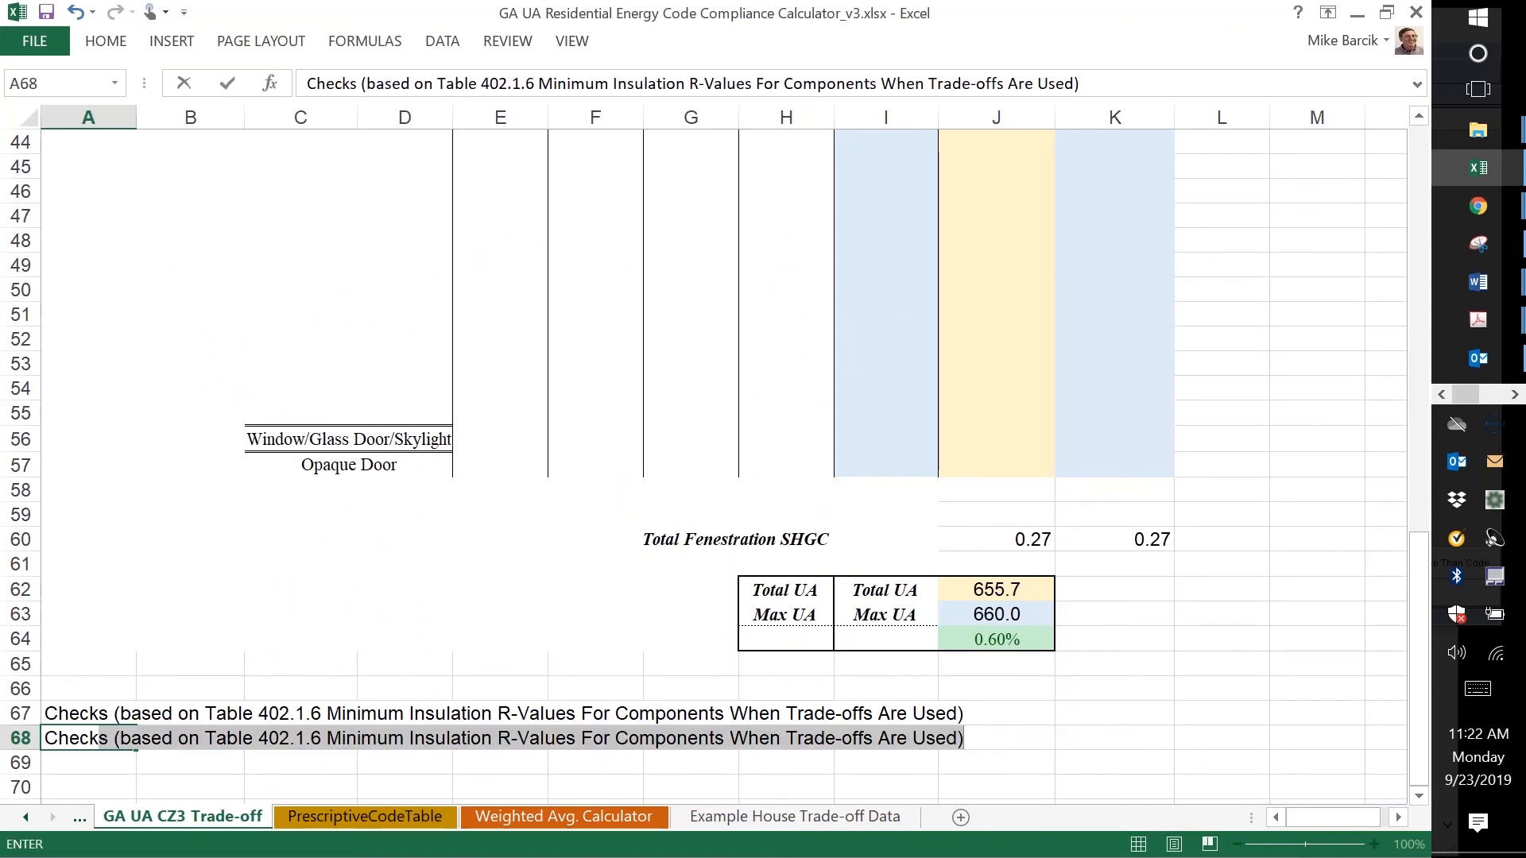
pyautogui.press('Delete')
pyautogui.write('SHGC')
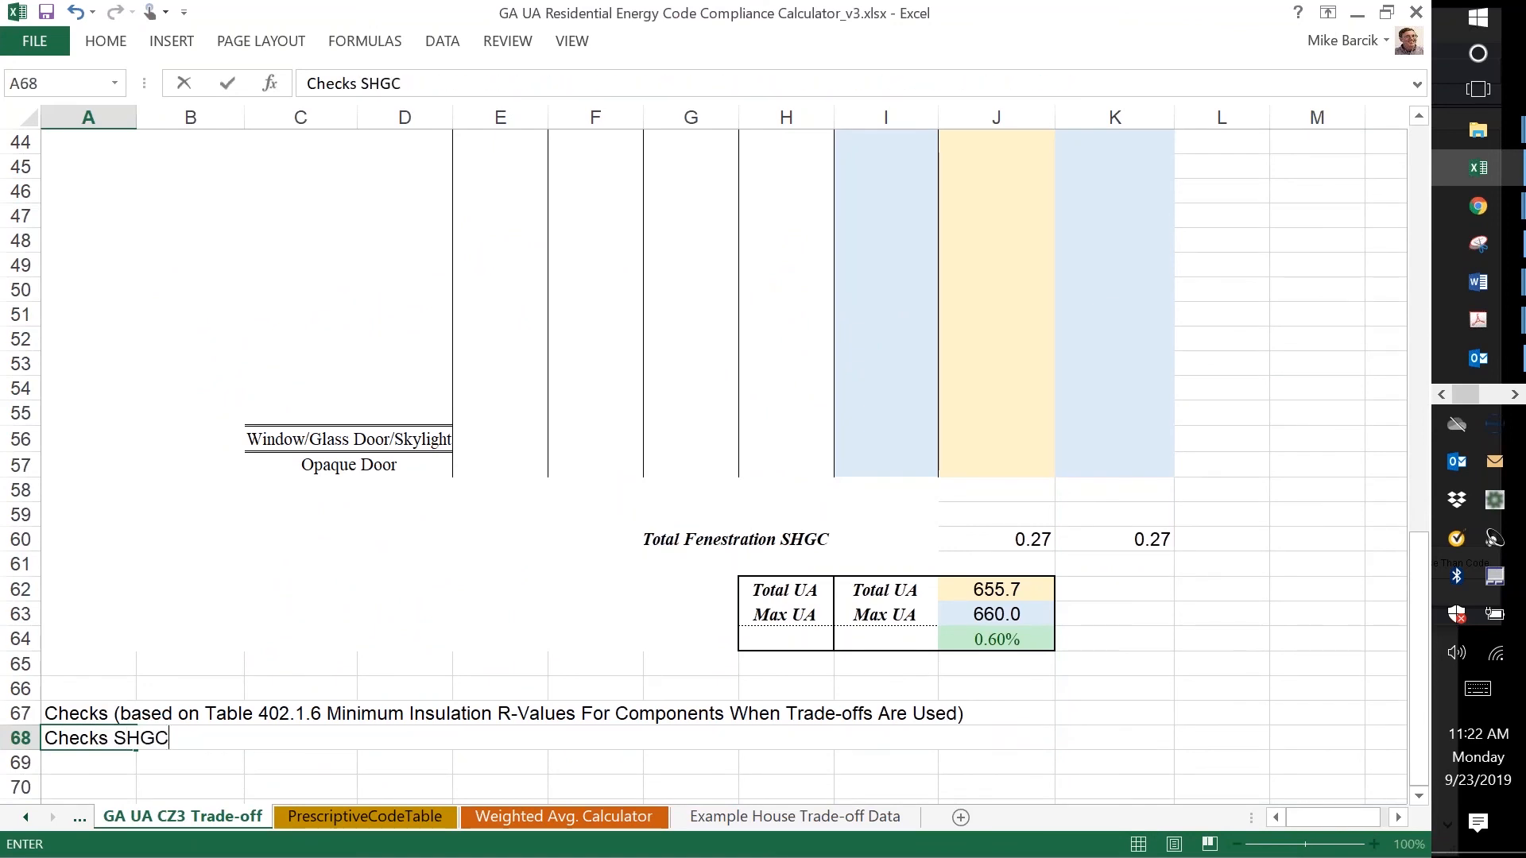
pyautogui.write(' - weighted average')
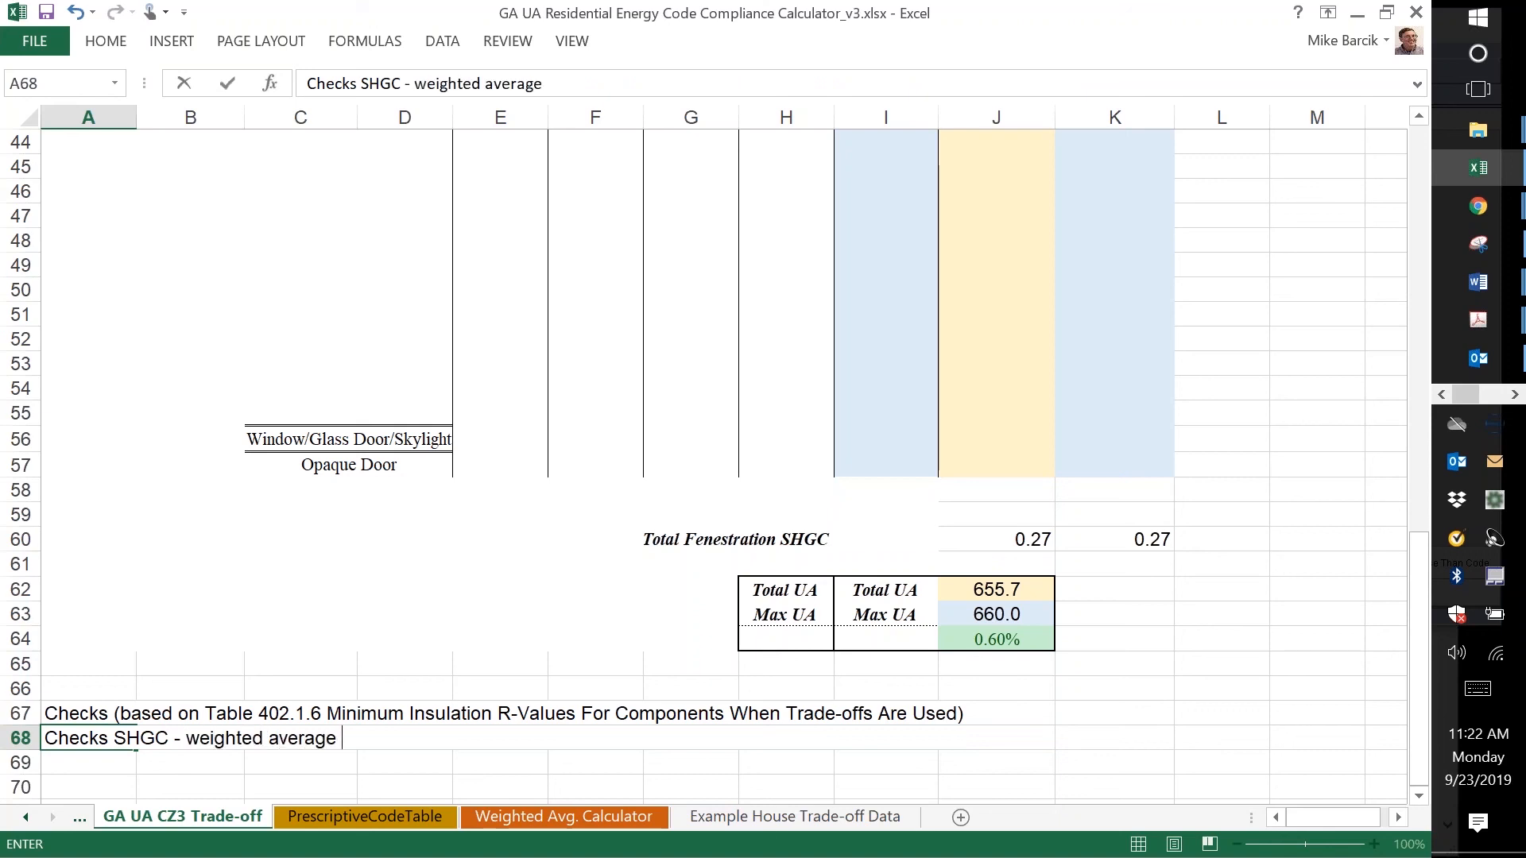
pyautogui.write(' does not exceed ')
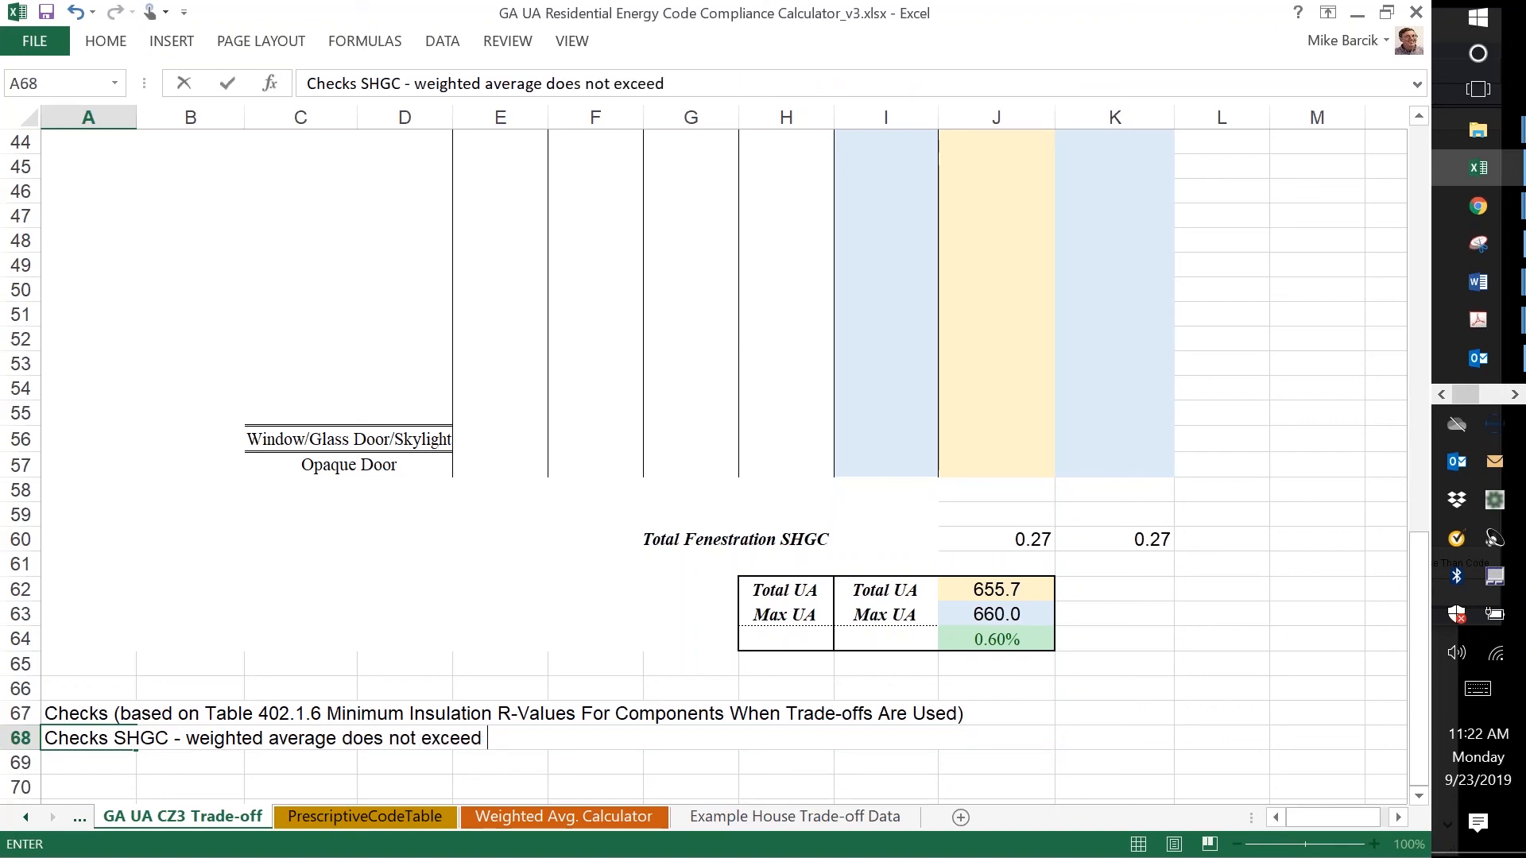
pyautogui.write('0.27')
pyautogui.press('Return')
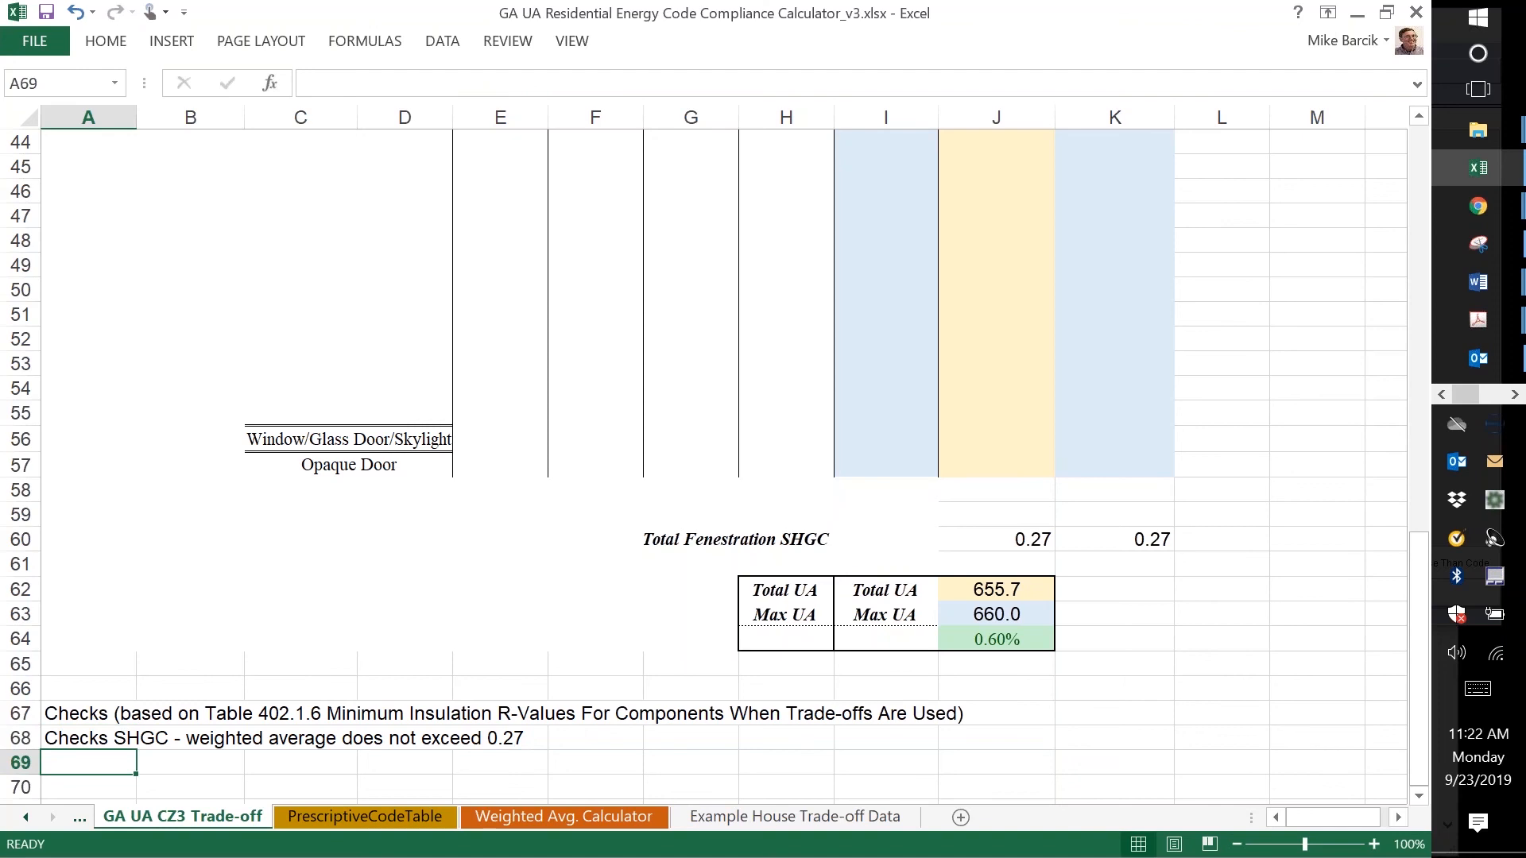
# - Review the wall and foundation inputs on the trade-off sheet, and switch to the open REScheck project
pyautogui.press('pageup')
pyautogui.press('pageup')
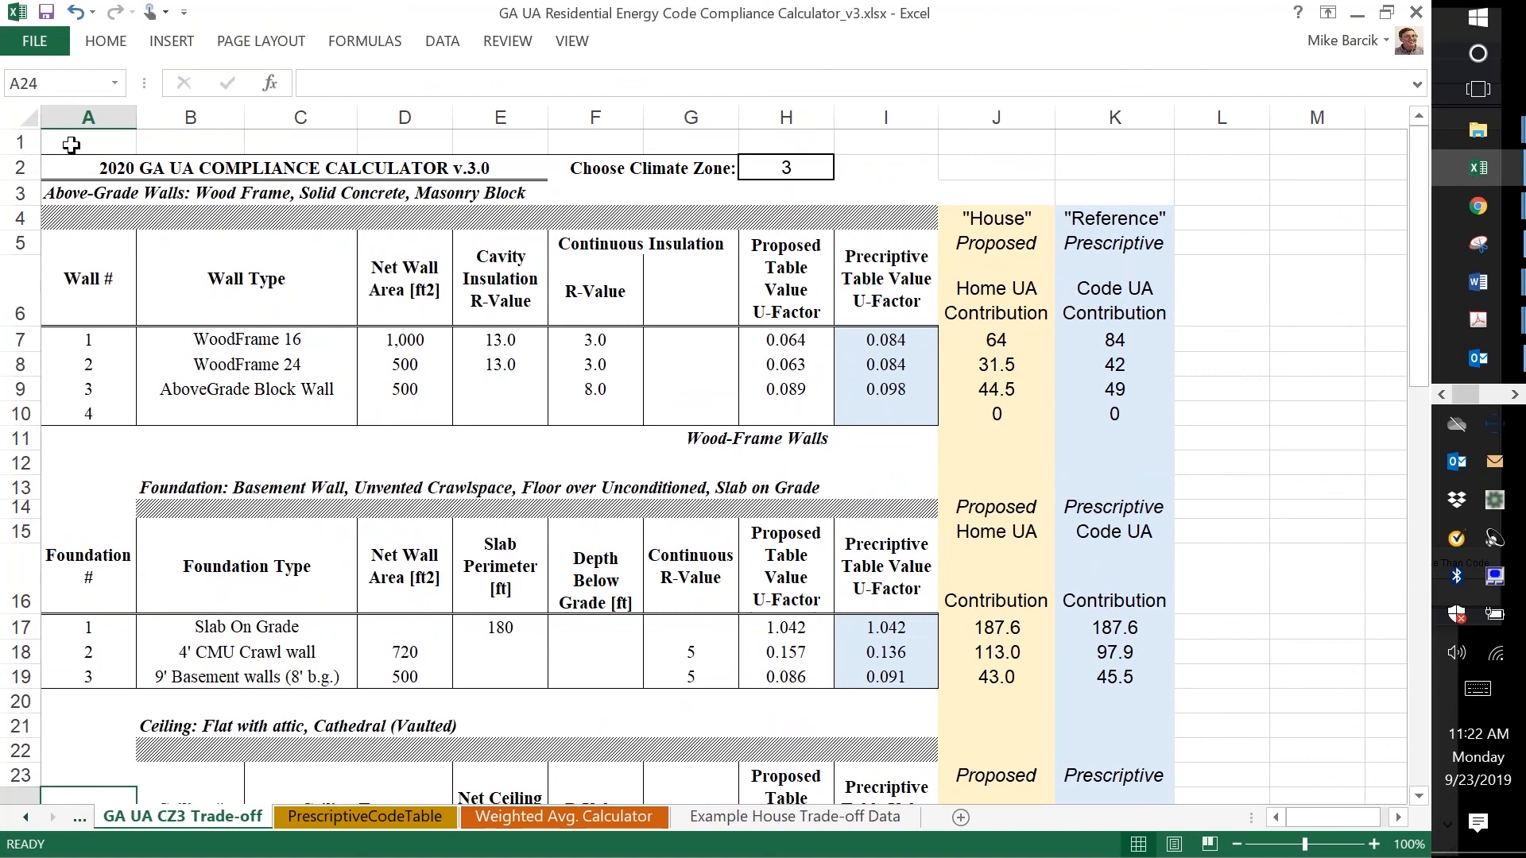
pyautogui.click(1253, 630)
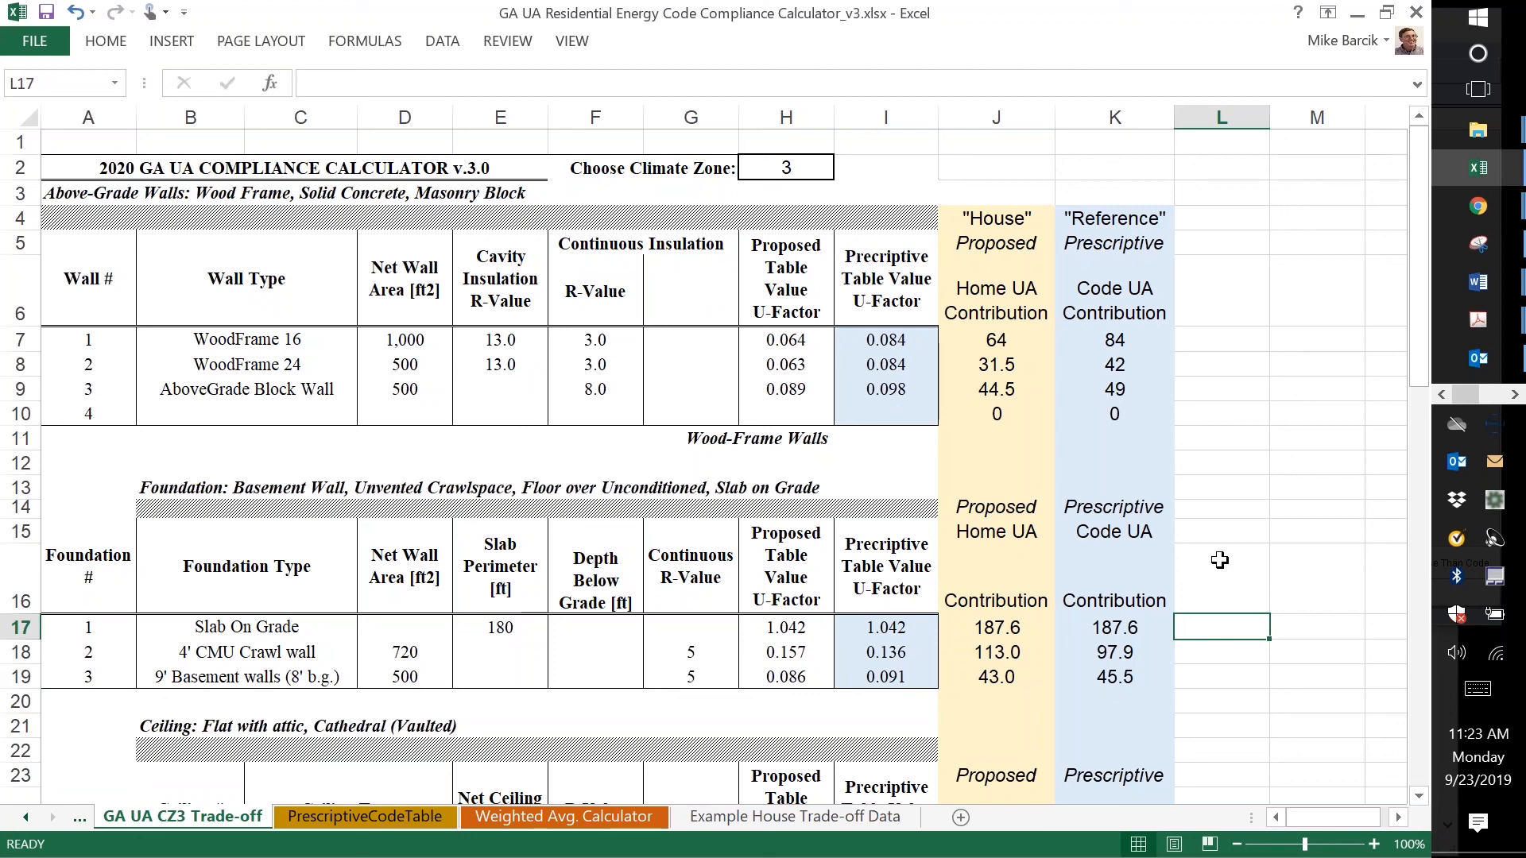
pyautogui.click(1513, 395)
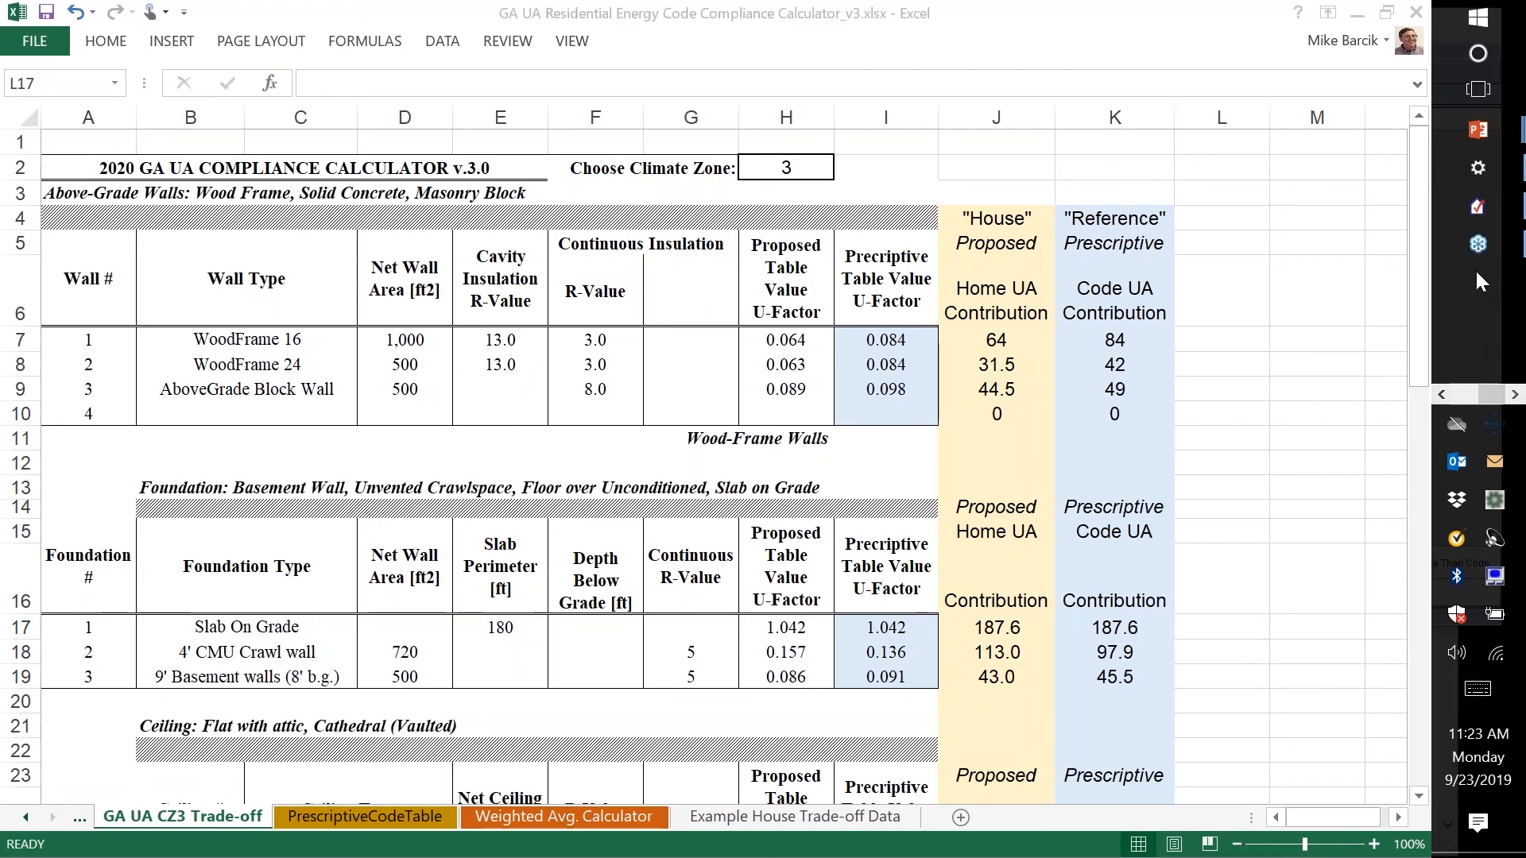
pyautogui.click(1476, 205)
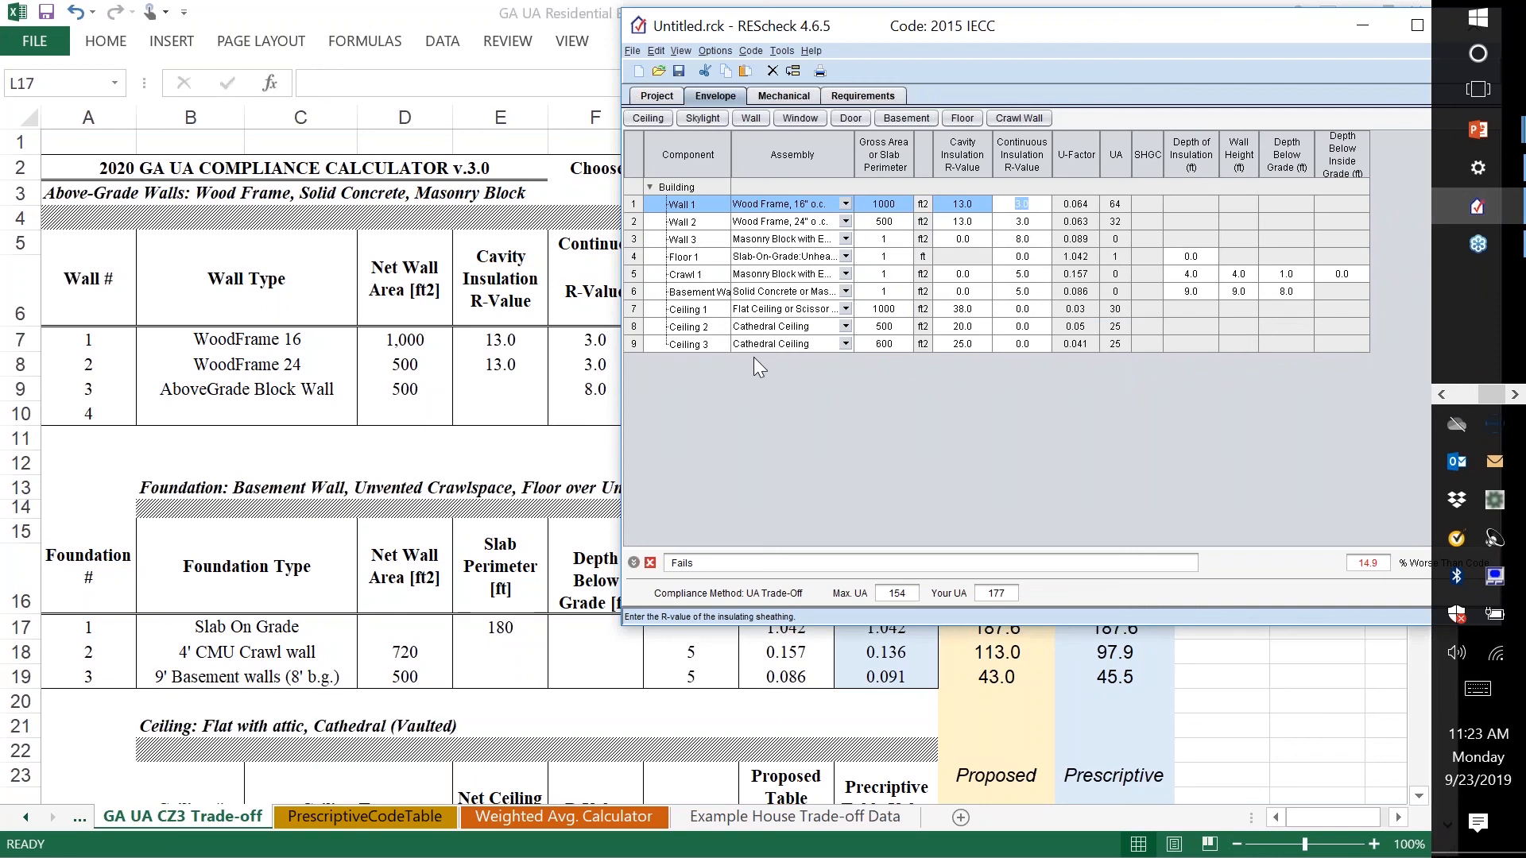
# - Set the gross area of Wall 1 to 1200 ft2 and of Wall 2 to 560 ft2
pyautogui.click(882, 204)
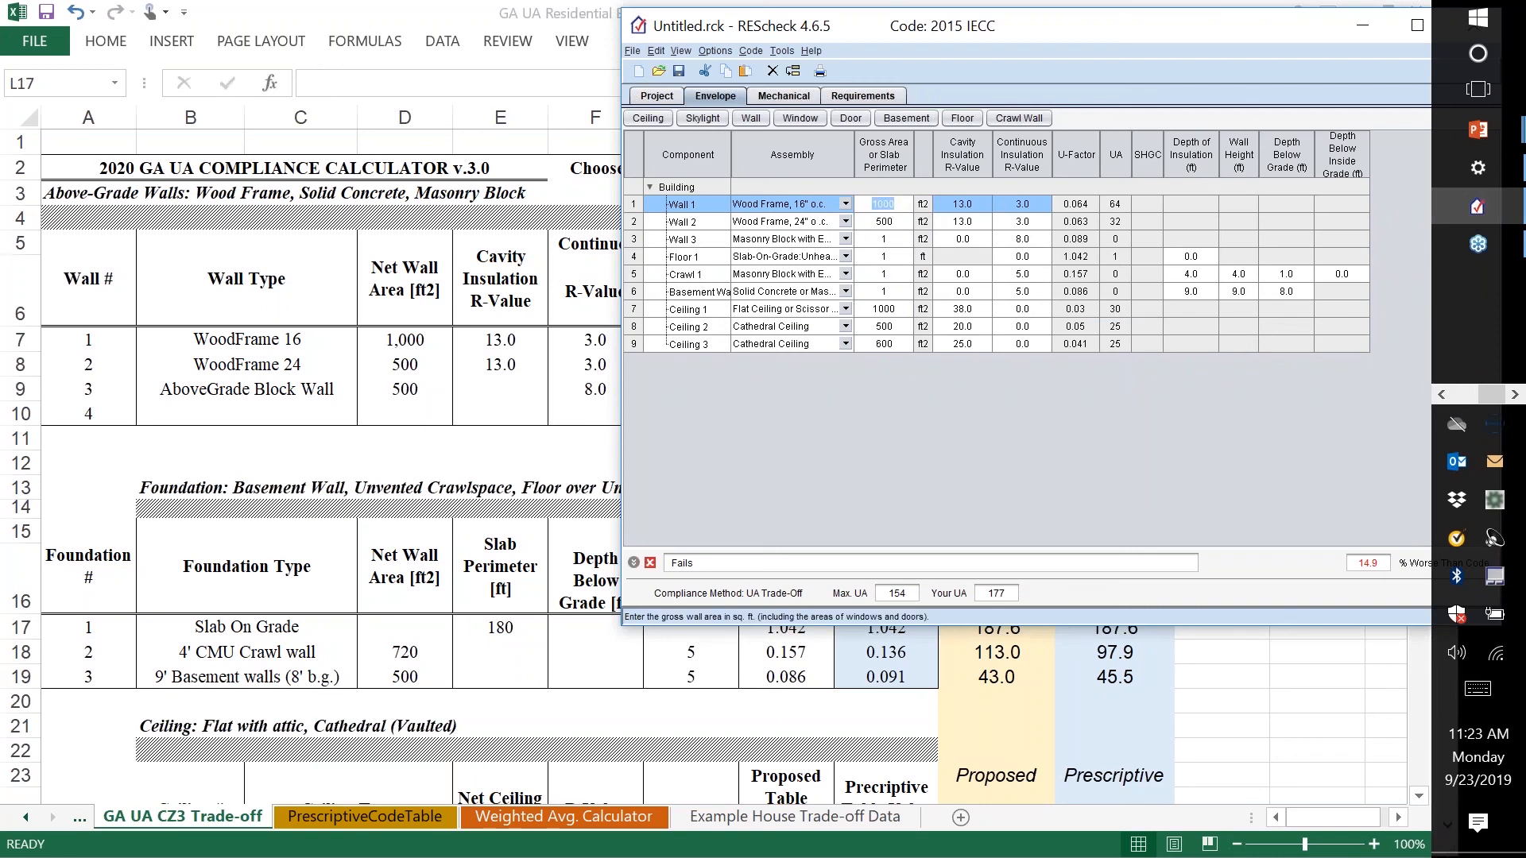
pyautogui.write('1200')
pyautogui.click(880, 222)
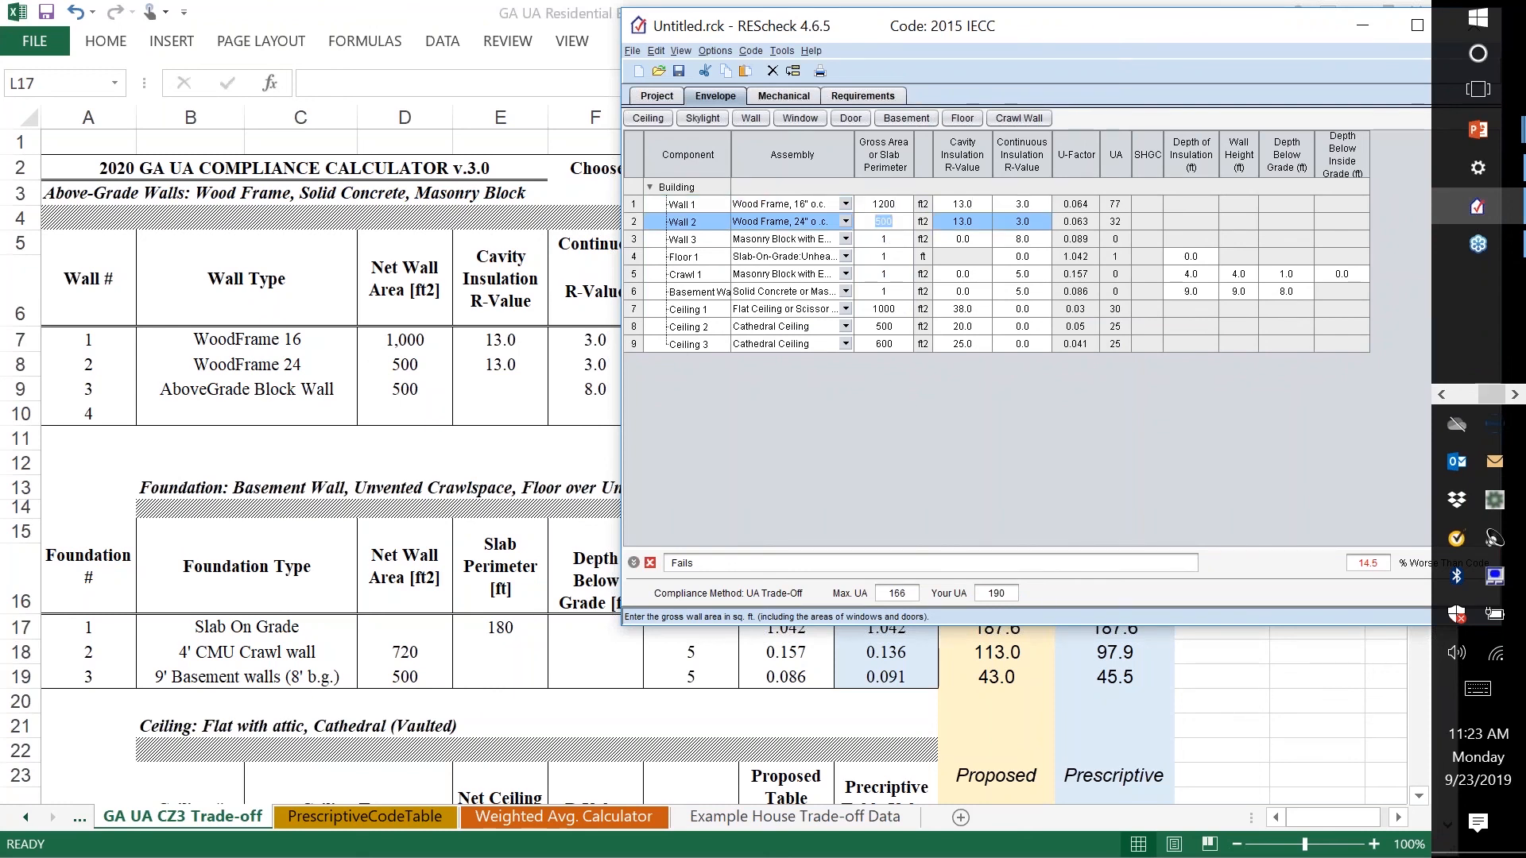
pyautogui.click(882, 222)
pyautogui.write('6')
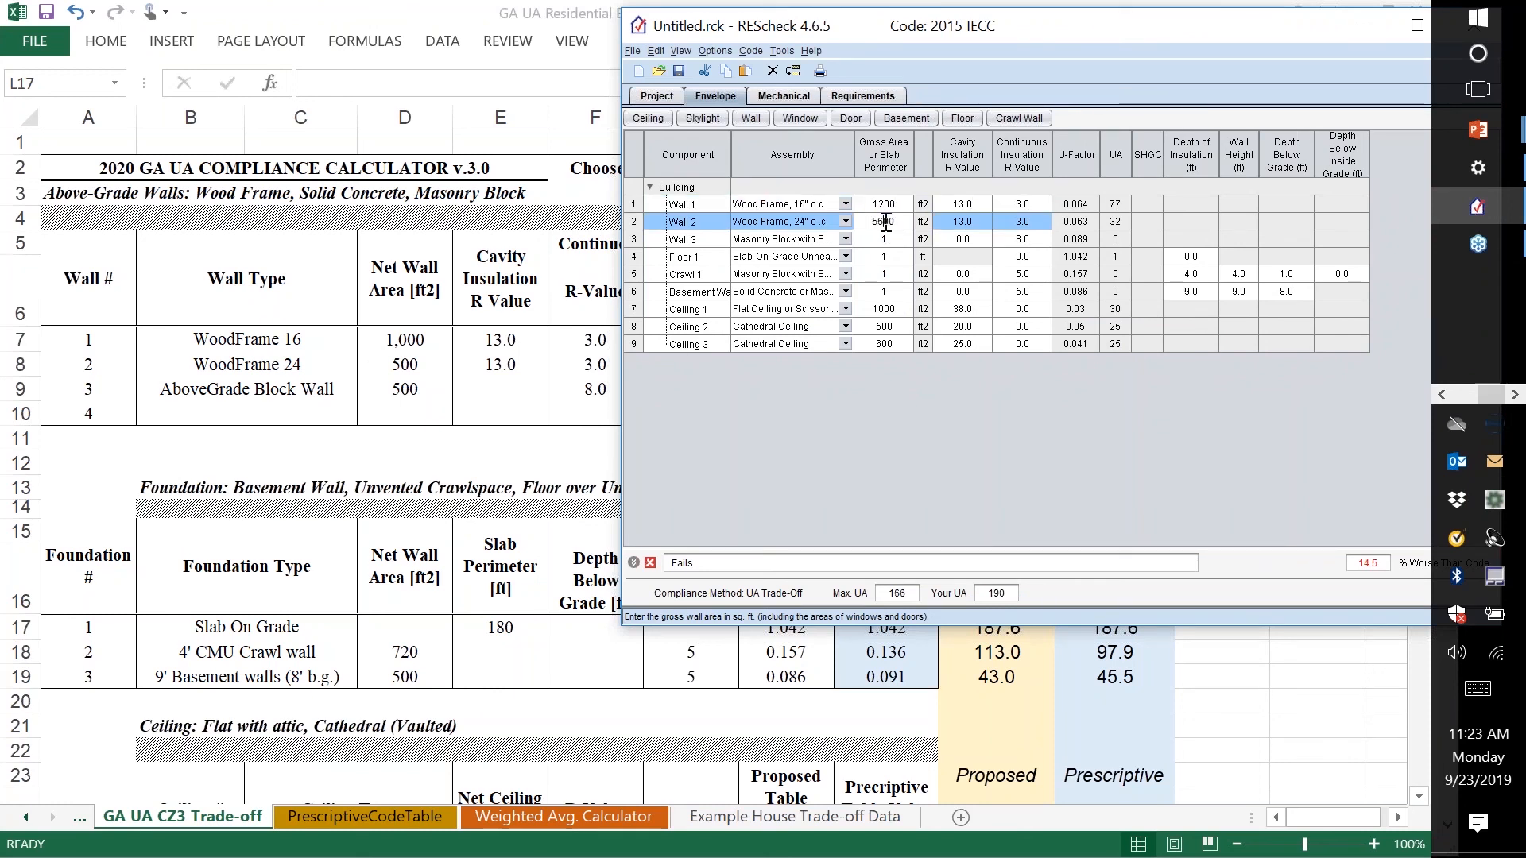
pyautogui.press('Delete')
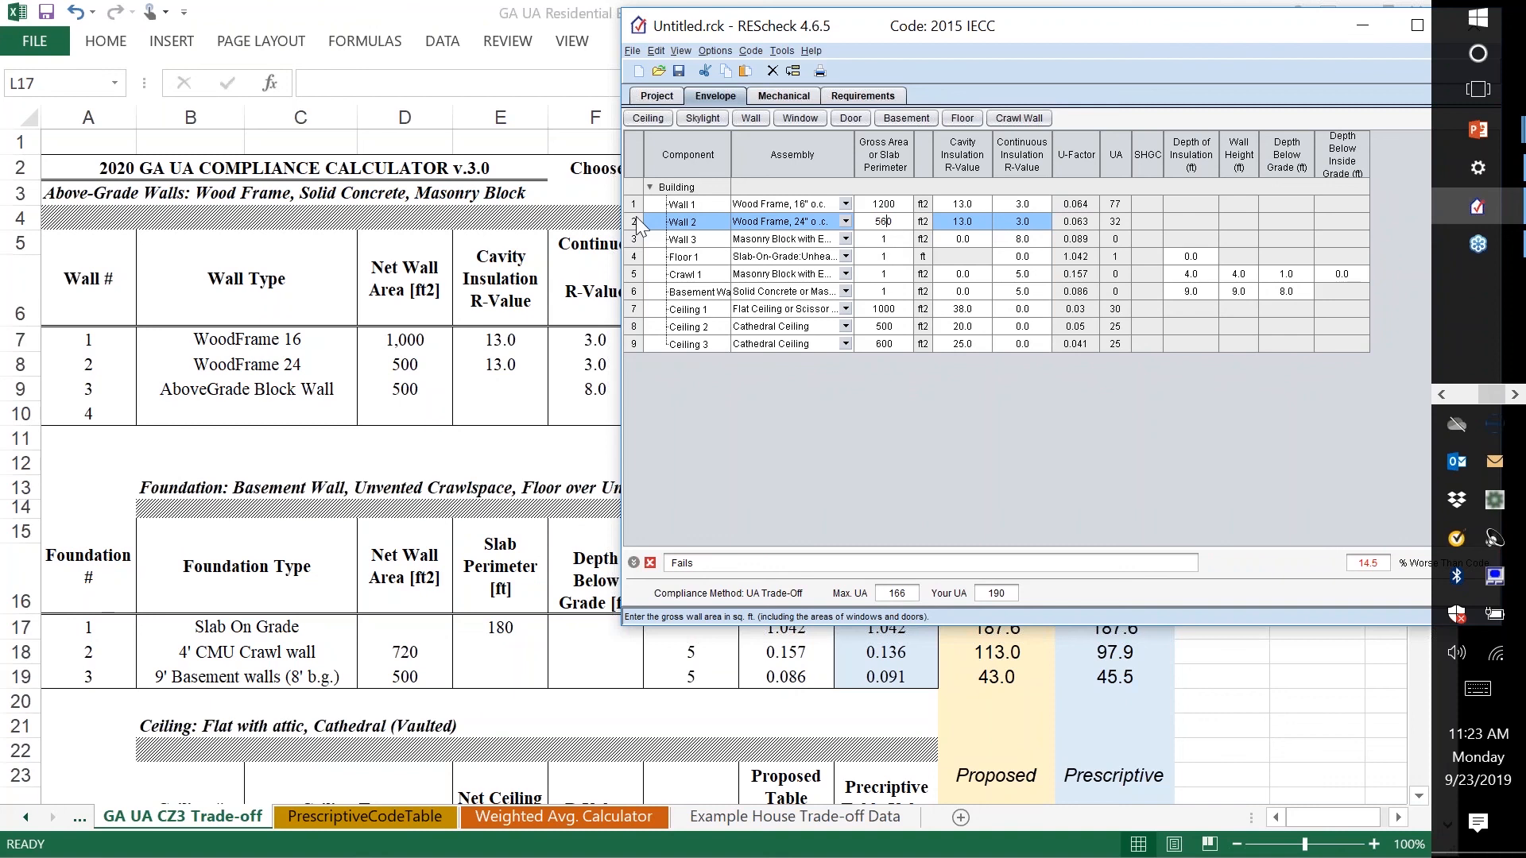
# - Add a vinyl/fiberglass frame, double pane with Low-E window to Wall 2 with an area of 20 ft2
pyautogui.click(634, 220)
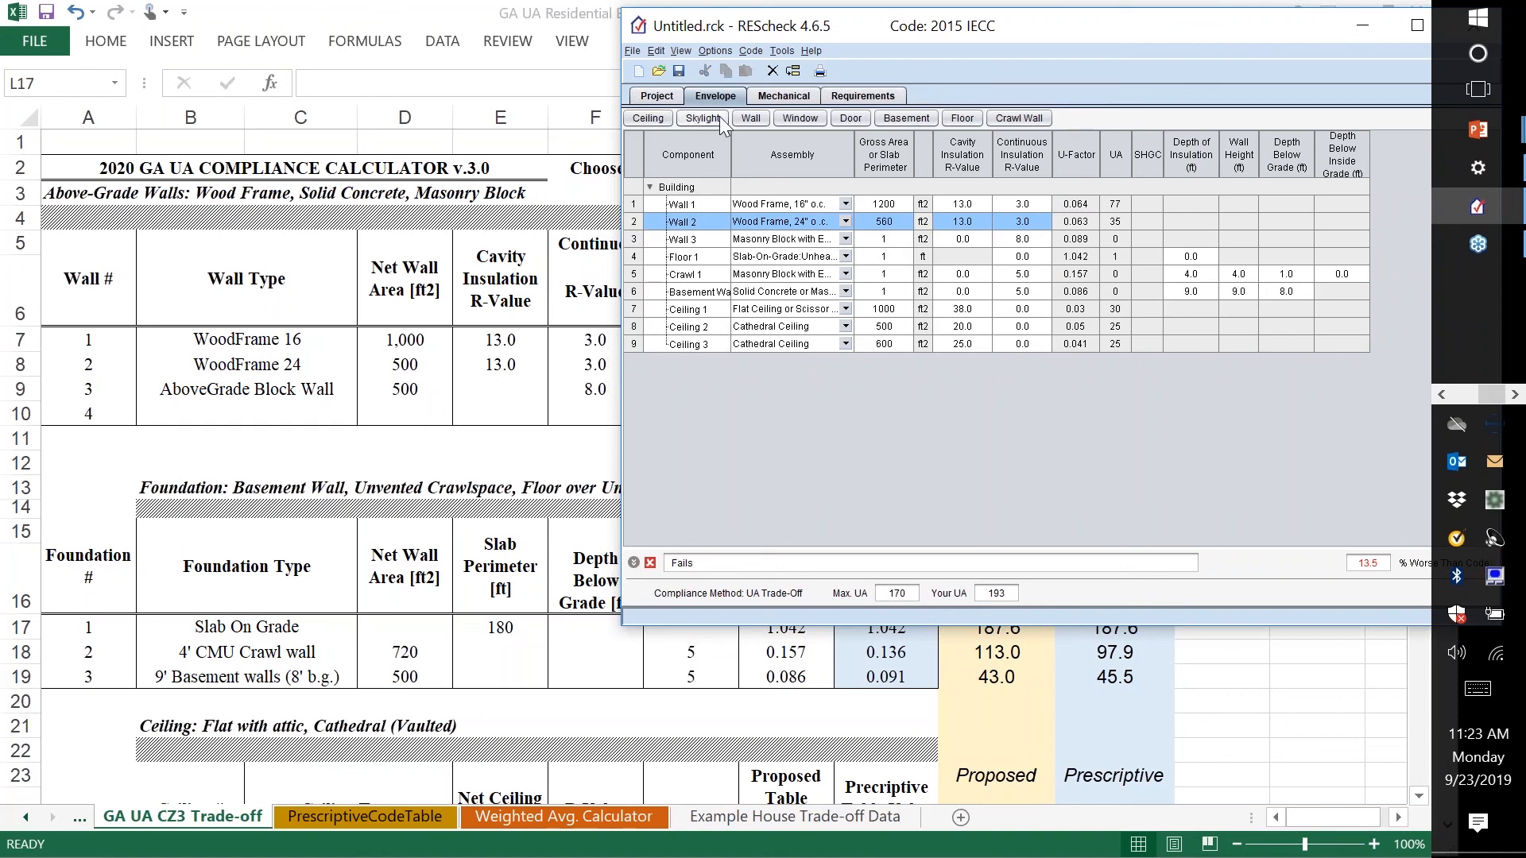
pyautogui.click(793, 117)
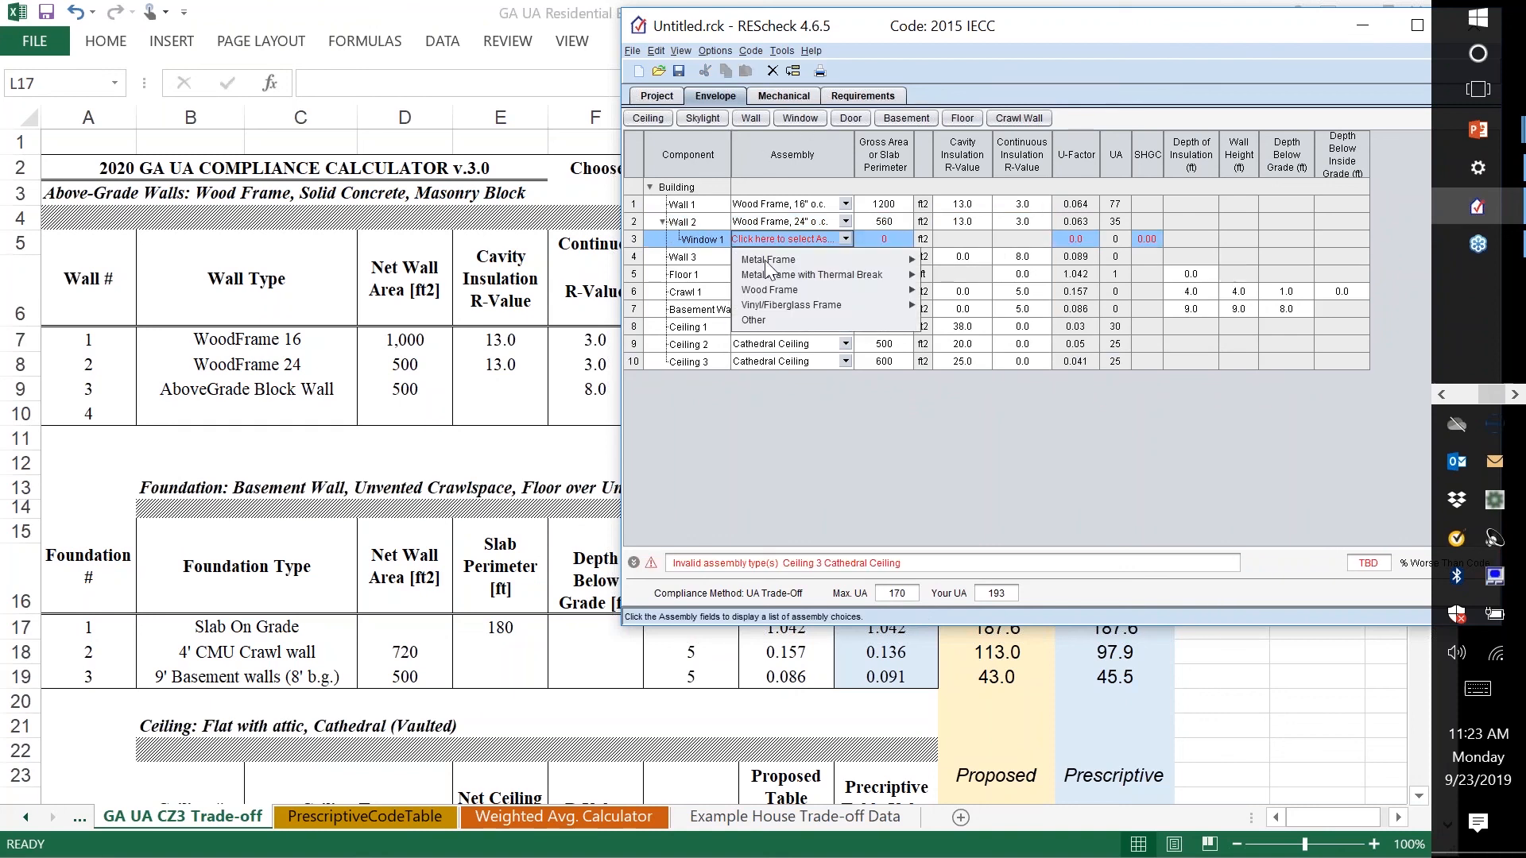
pyautogui.moveTo(770, 296)
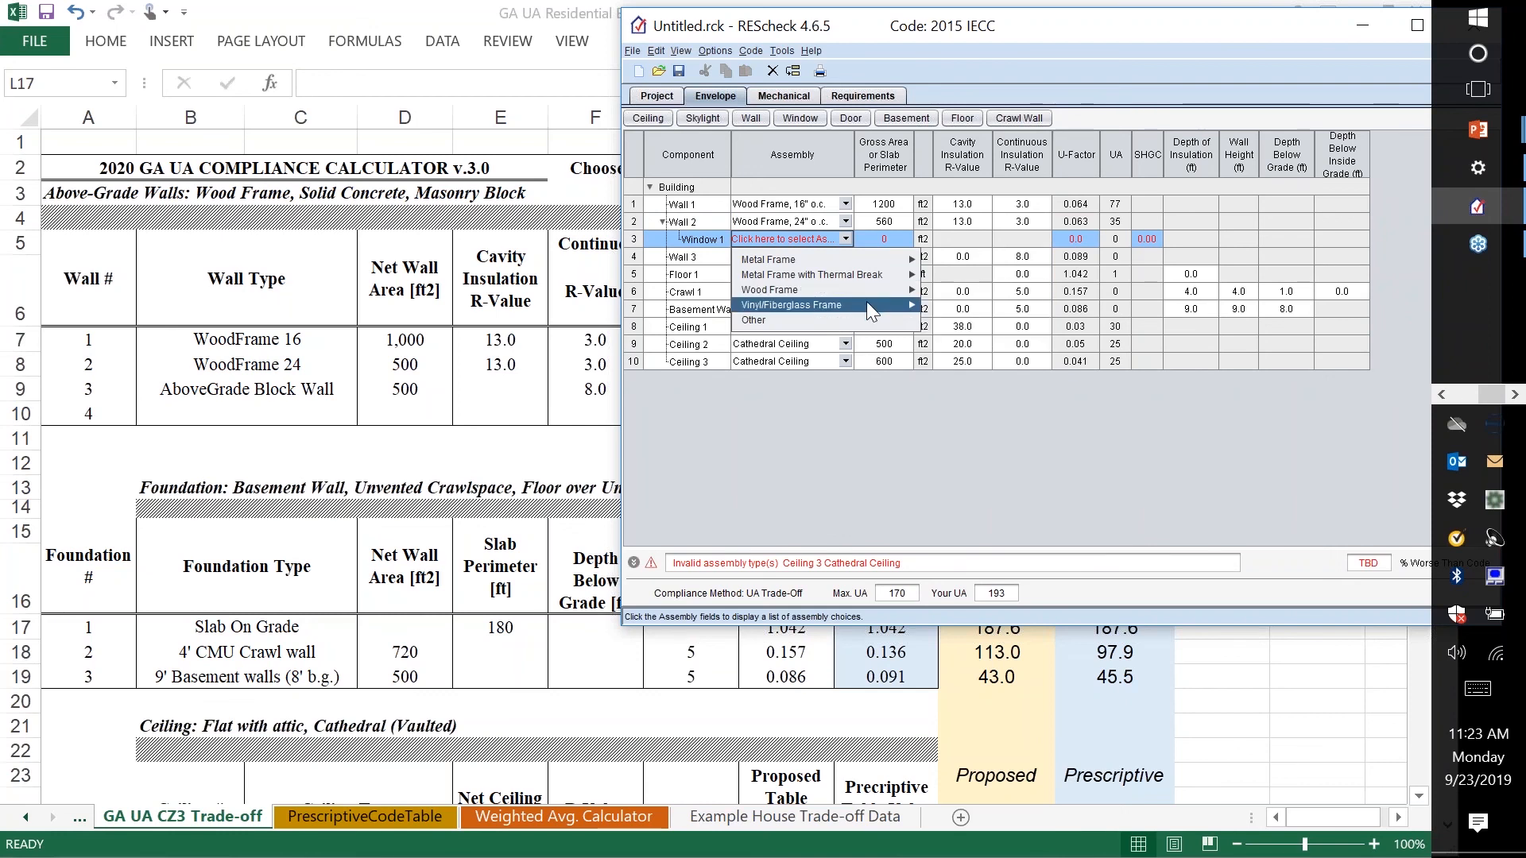
pyautogui.moveTo(904, 304)
pyautogui.click(951, 335)
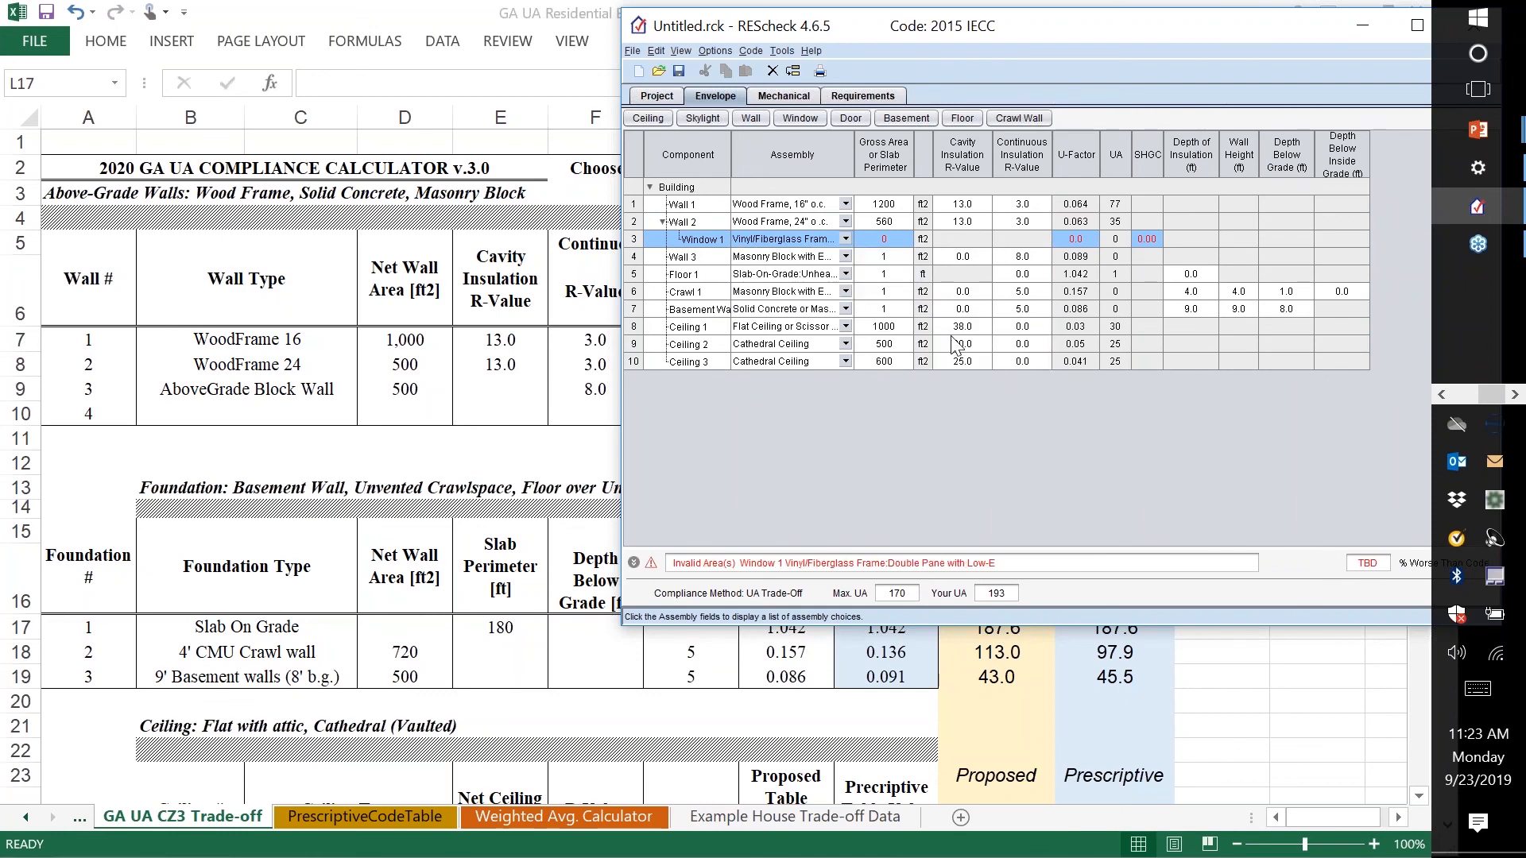
pyautogui.click(894, 241)
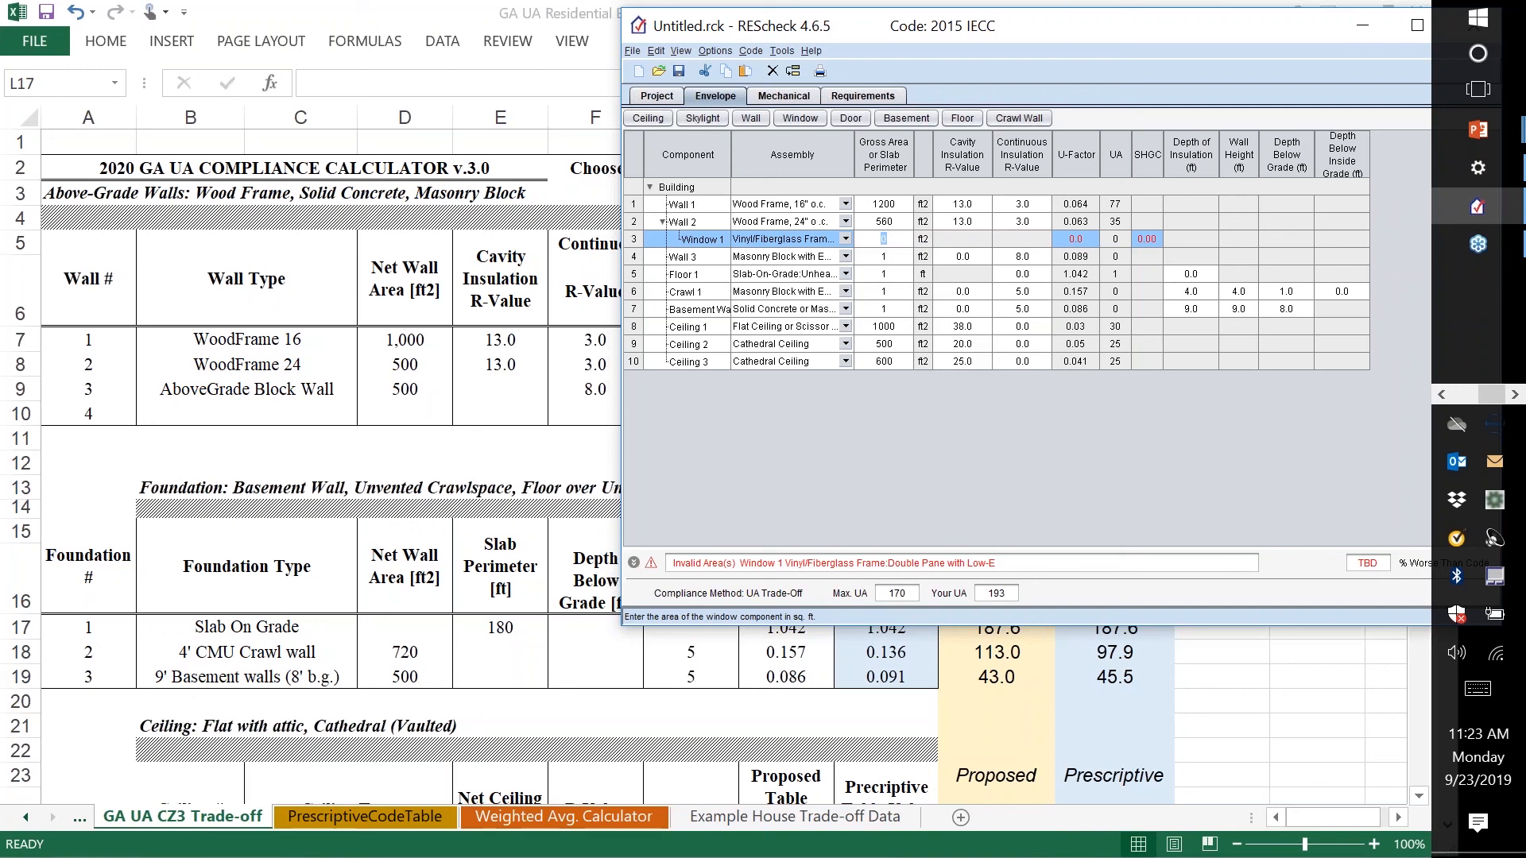
pyautogui.write('20')
pyautogui.click(1078, 240)
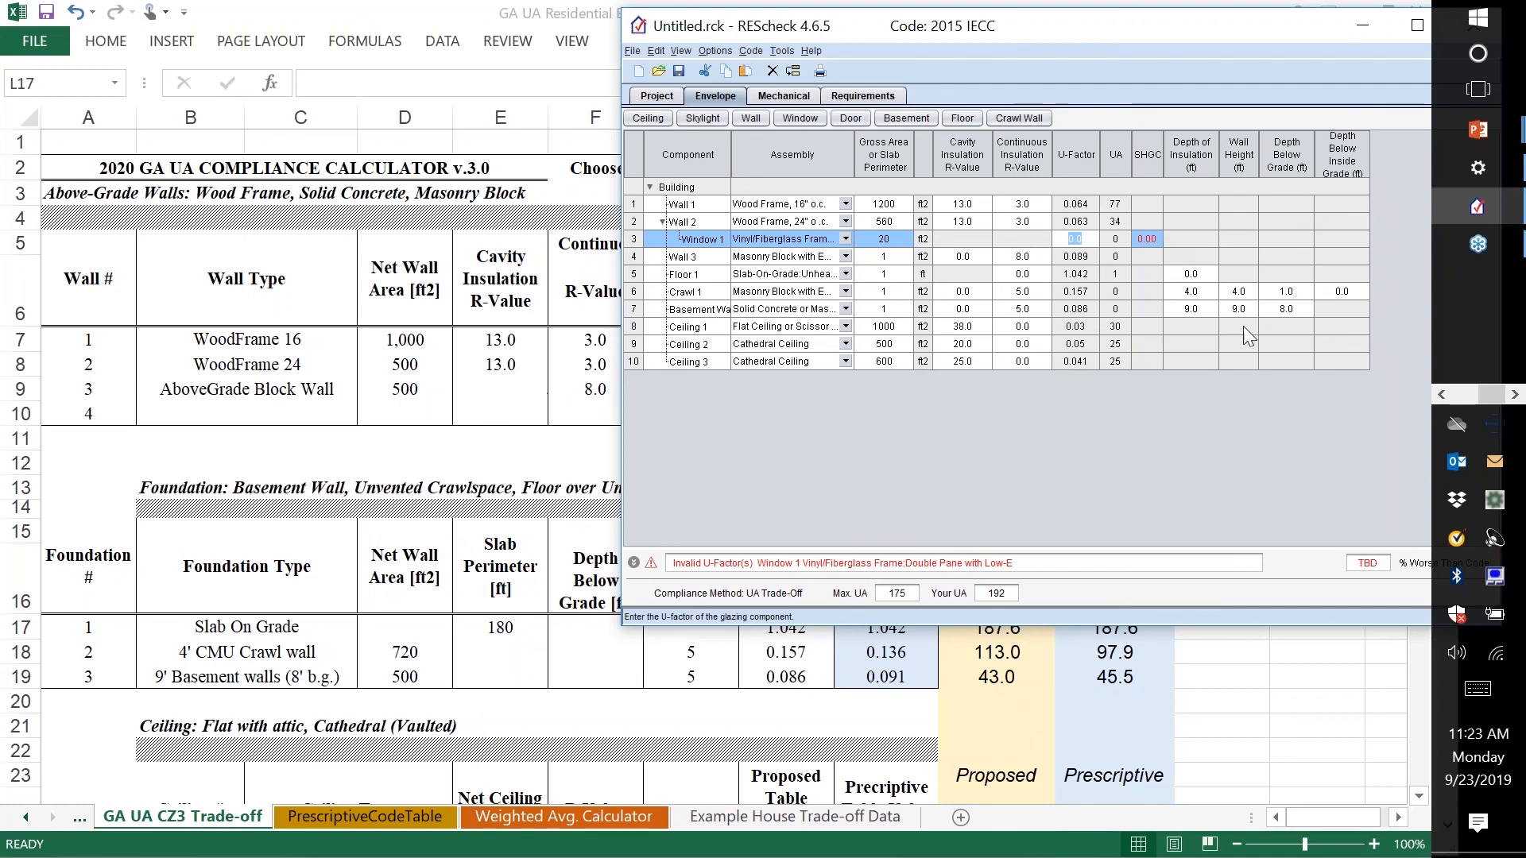
# - Delete the Window 1 row from under Wall 2 in the building envelope
pyautogui.click(634, 241)
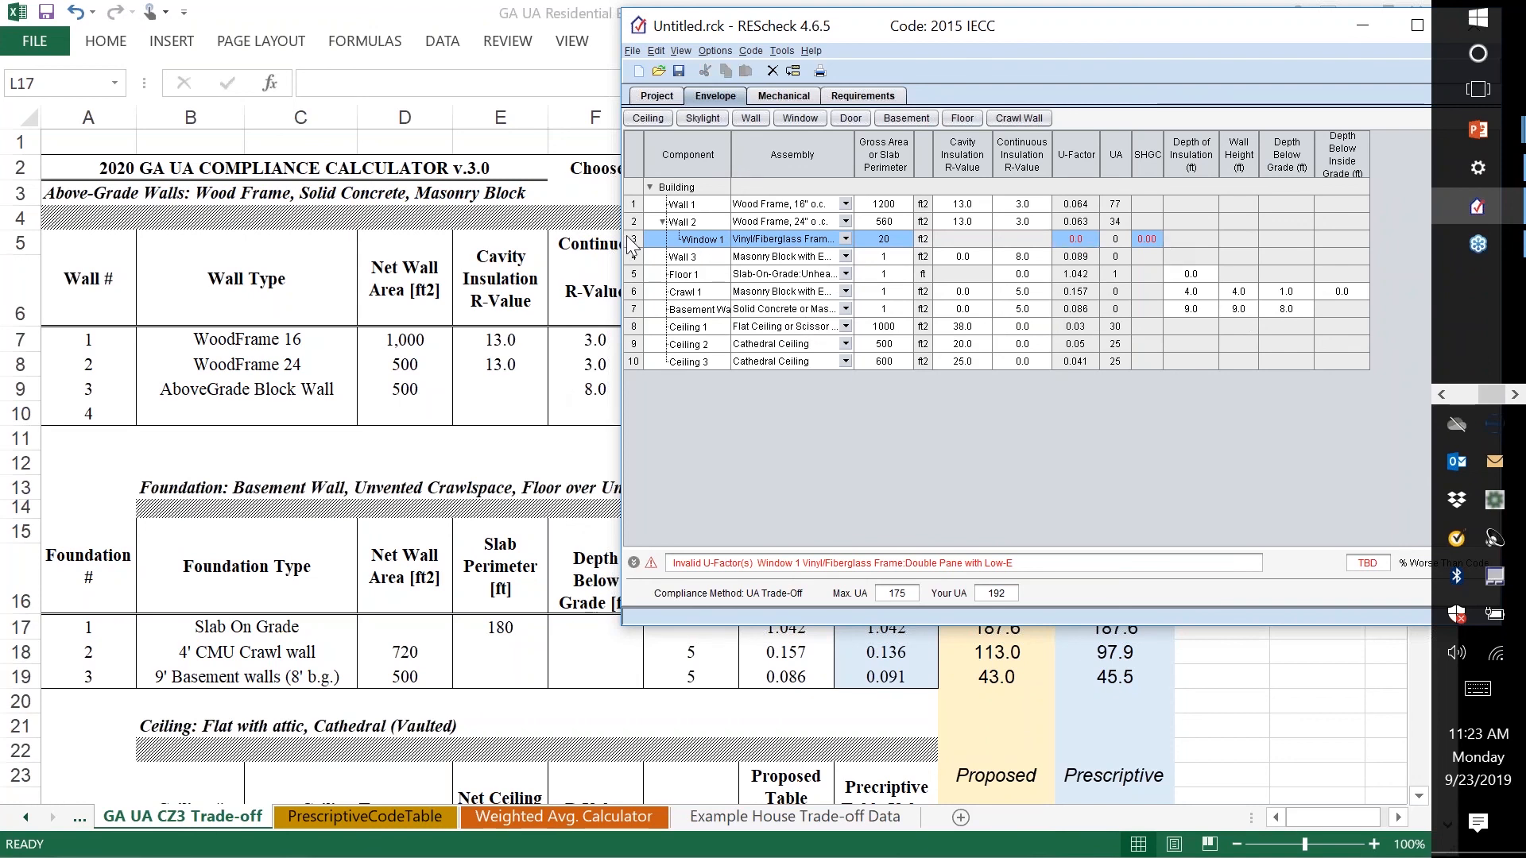
pyautogui.rightClick(632, 244)
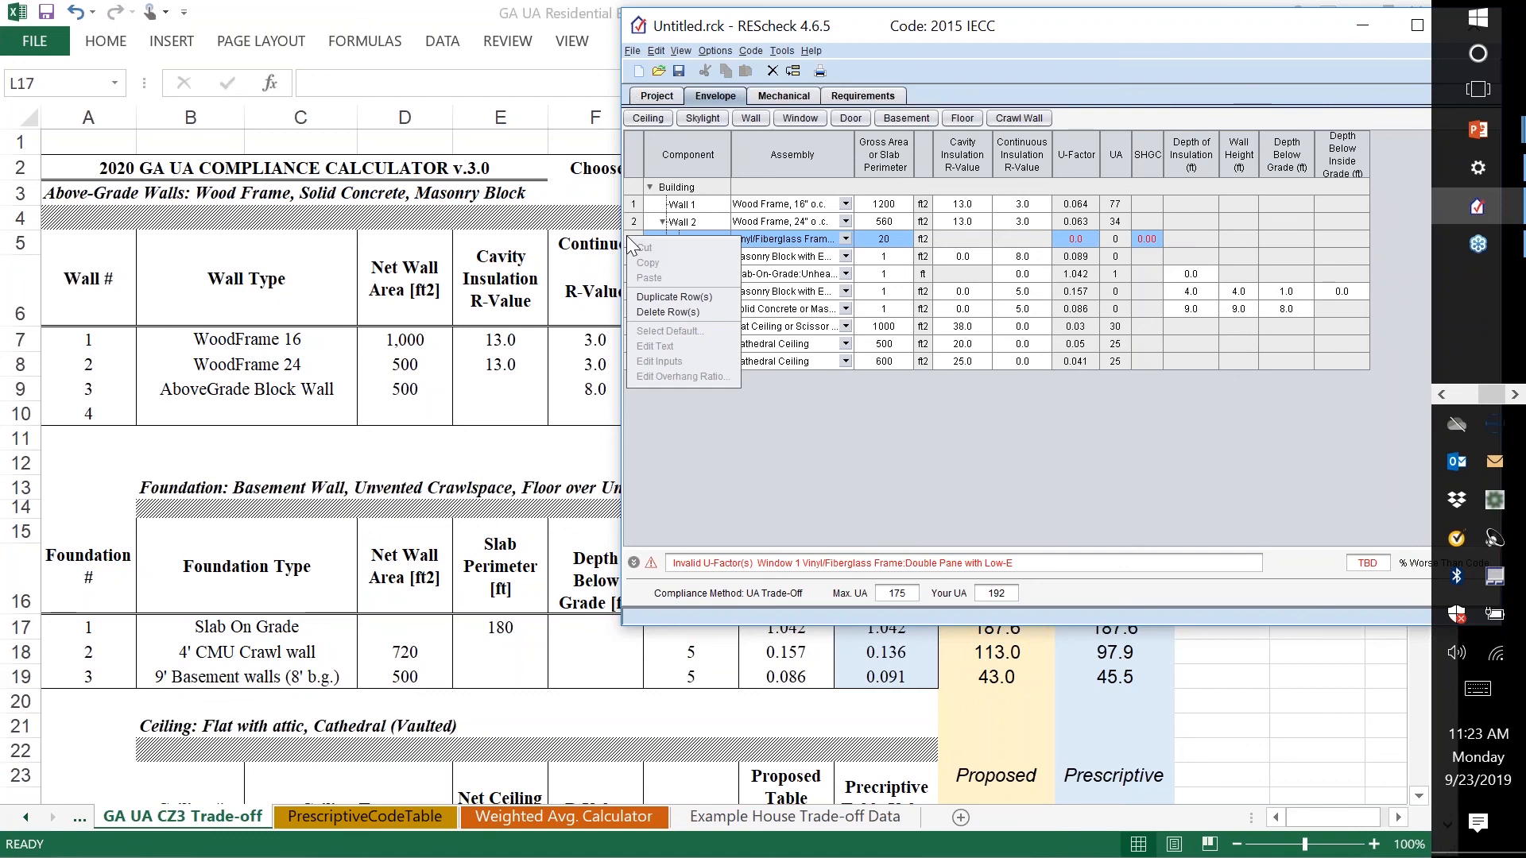
pyautogui.click(665, 313)
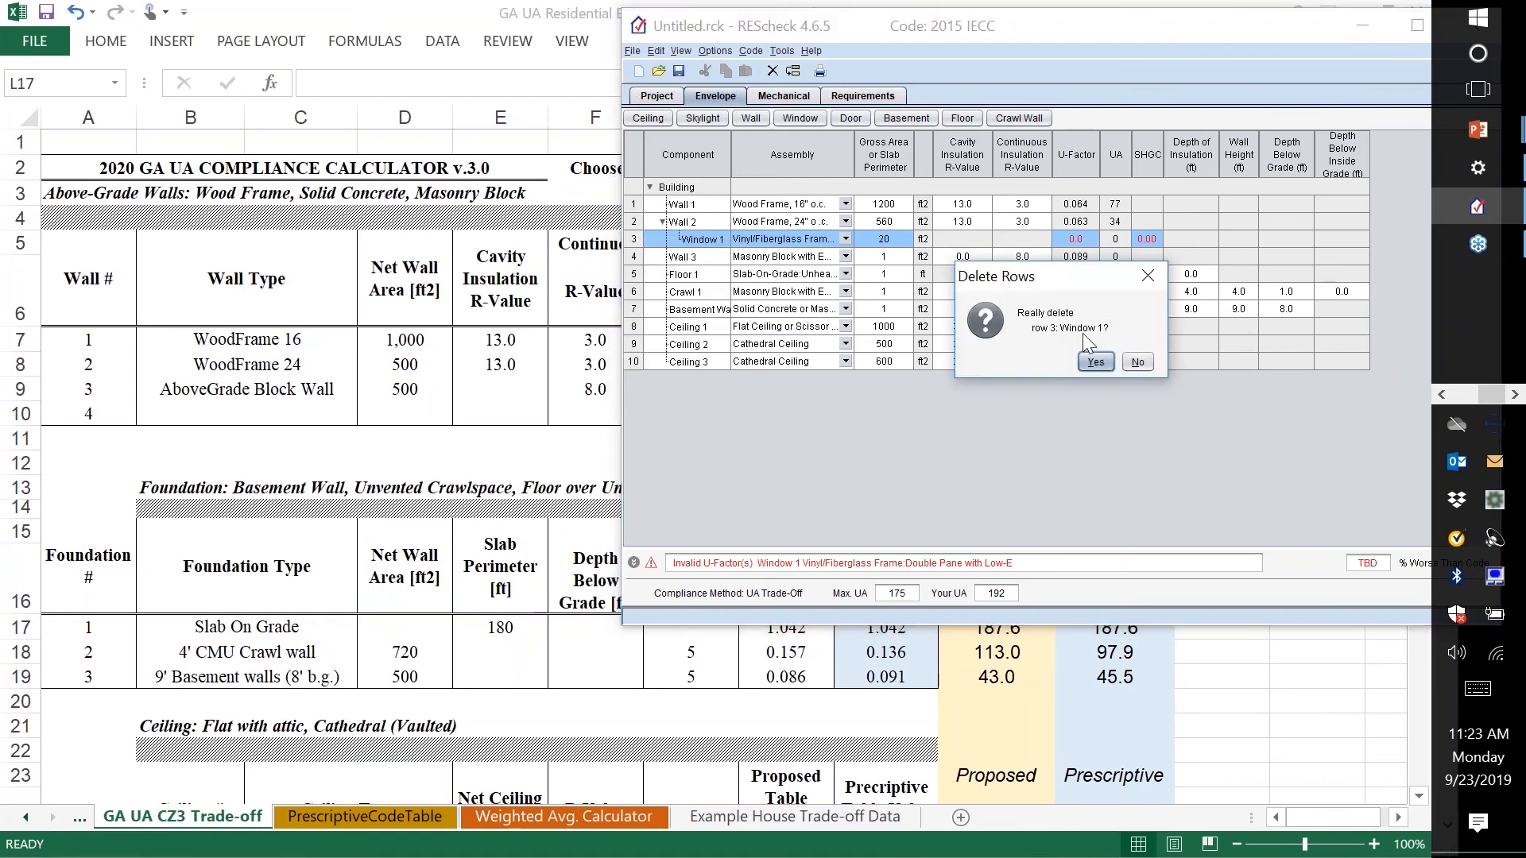
pyautogui.click(1095, 362)
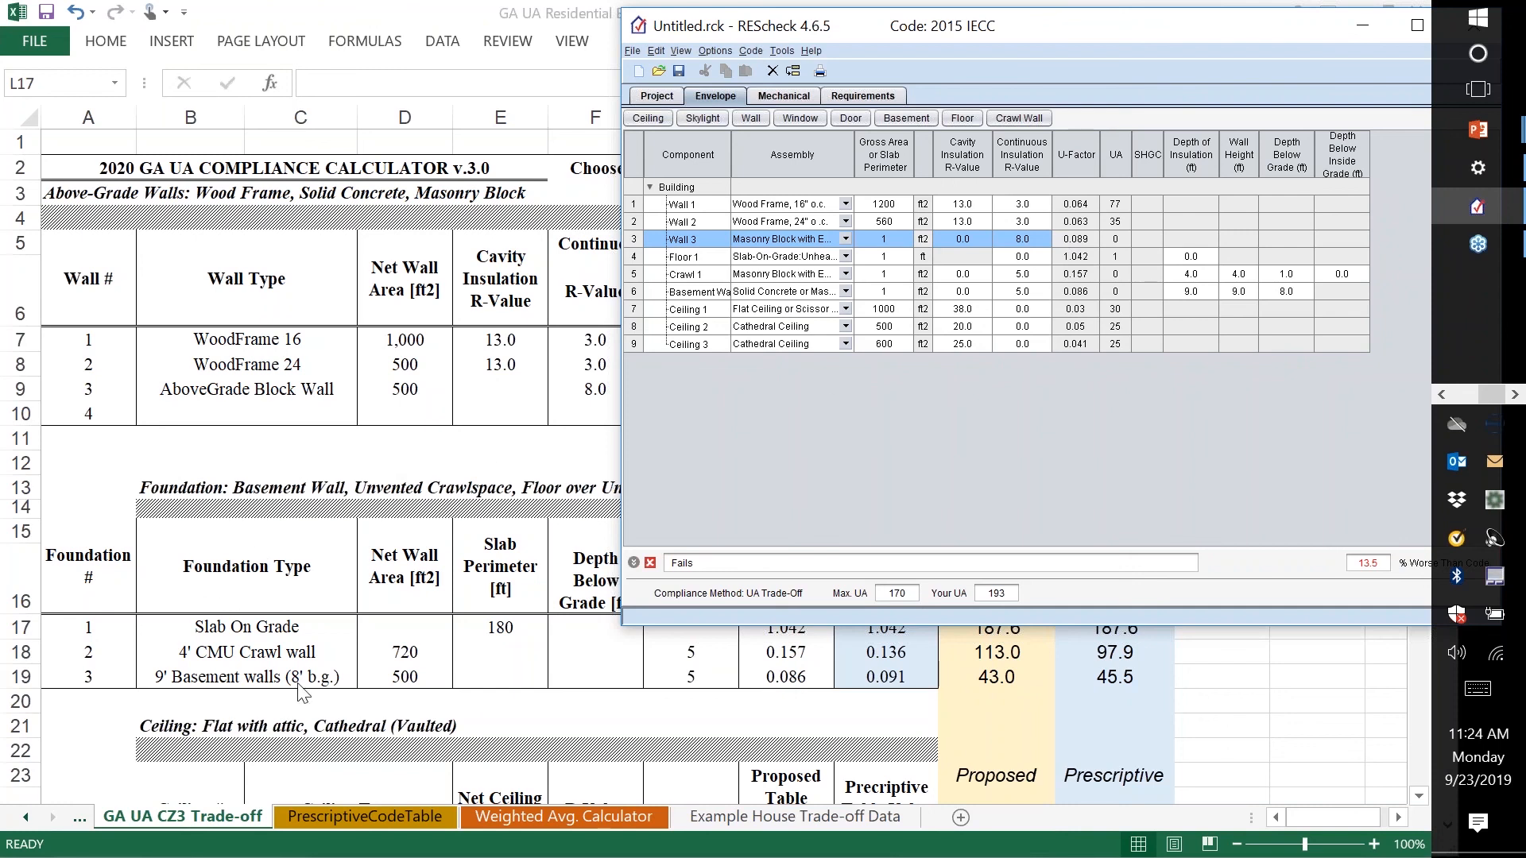
# - Switch to the Excel compliance calculator and examine the prescriptive R-value, U-factor and backstop tables on the PrescriptiveCodeTable sheet
pyautogui.click(378, 819)
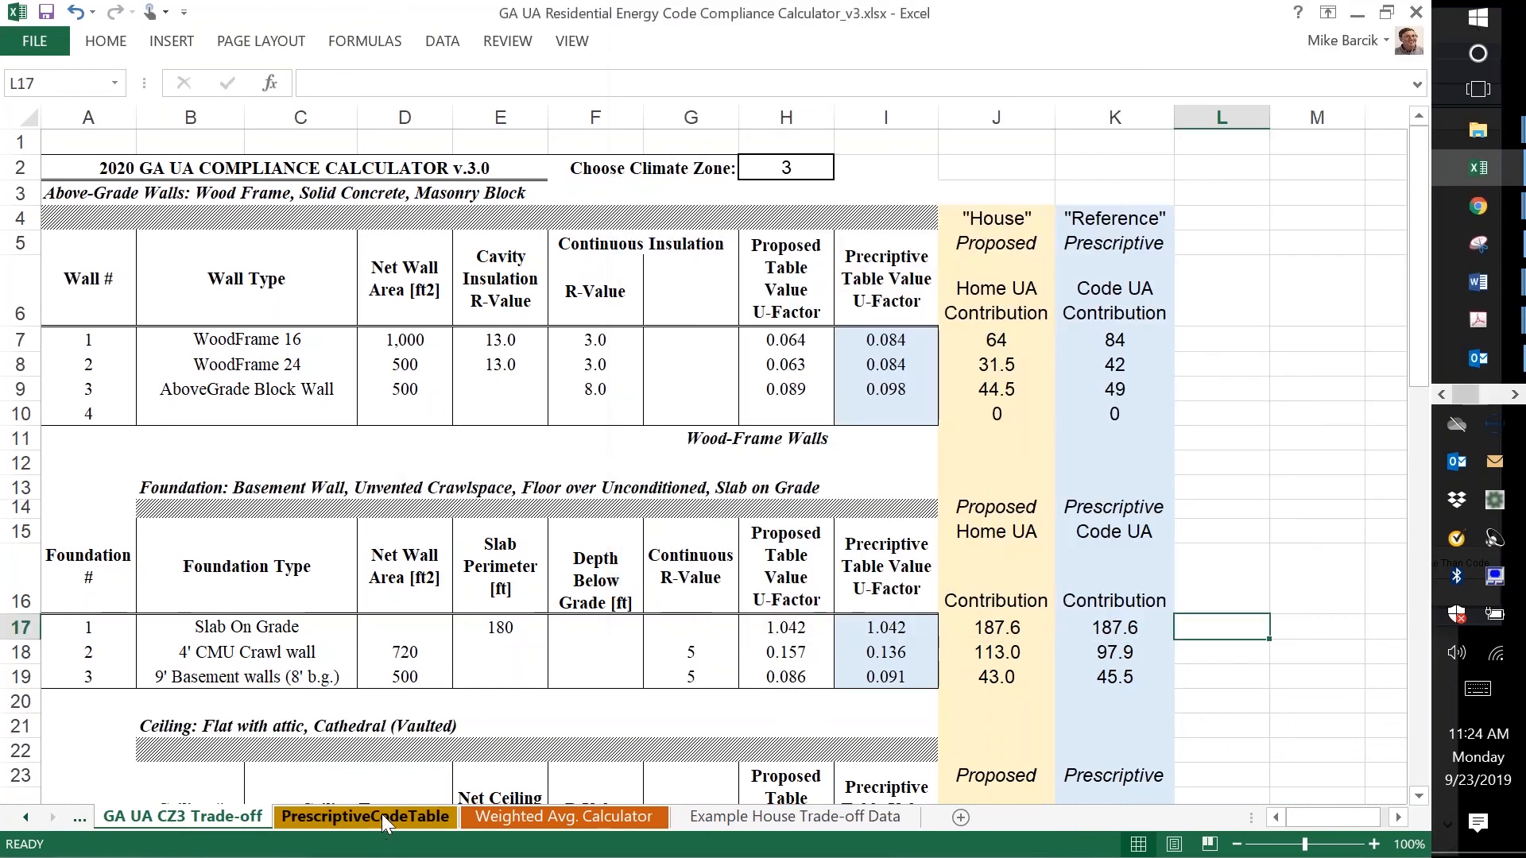
pyautogui.click(381, 813)
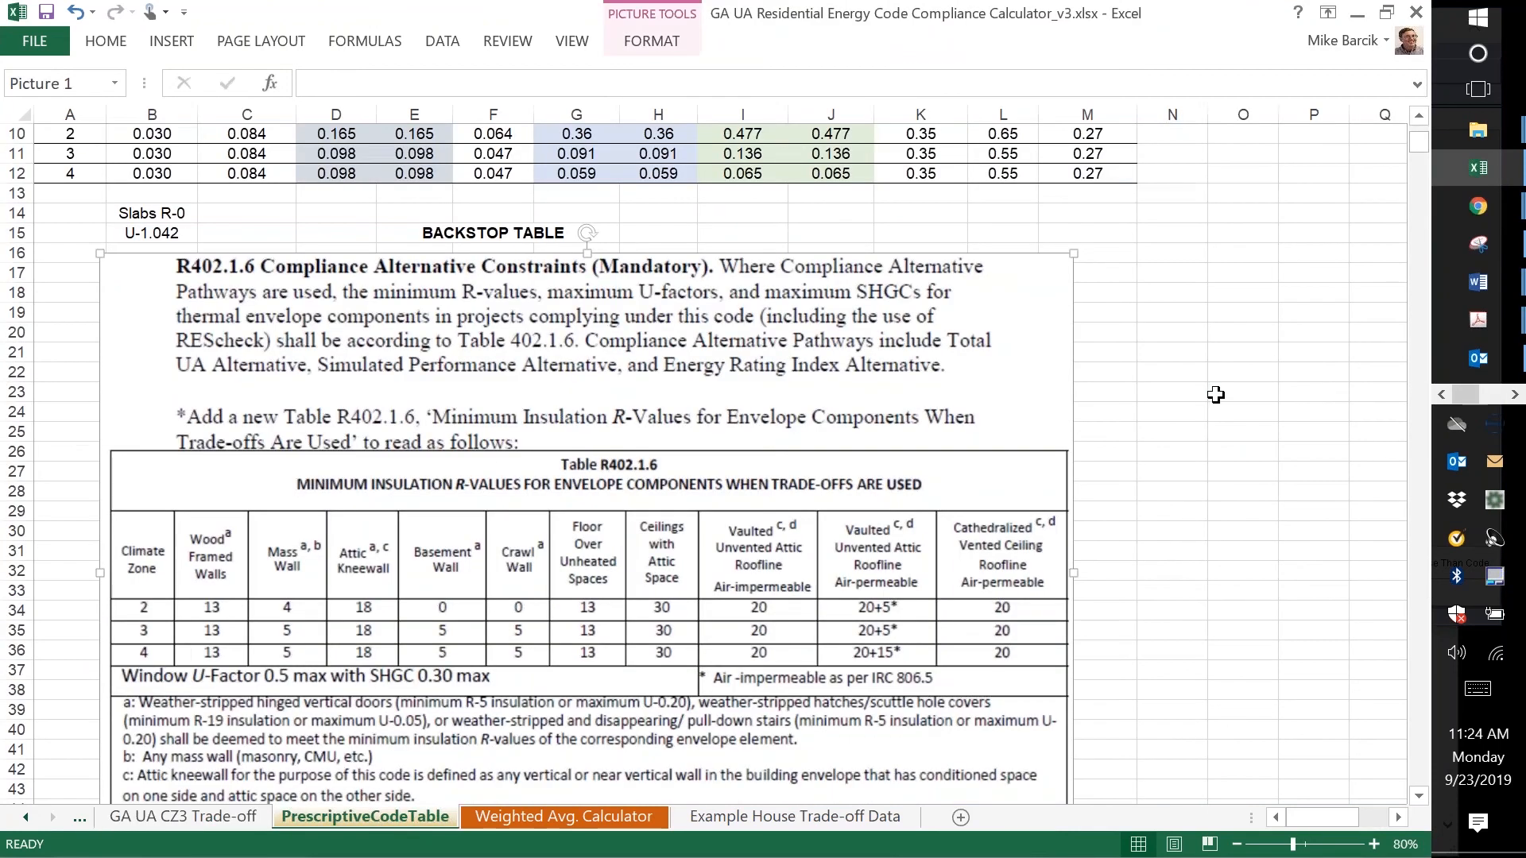
pyautogui.press('Escape')
pyautogui.press('Up')
pyautogui.press('Up')
pyautogui.press('Up')
pyautogui.press('Up')
pyautogui.press('Up')
pyautogui.press('Up')
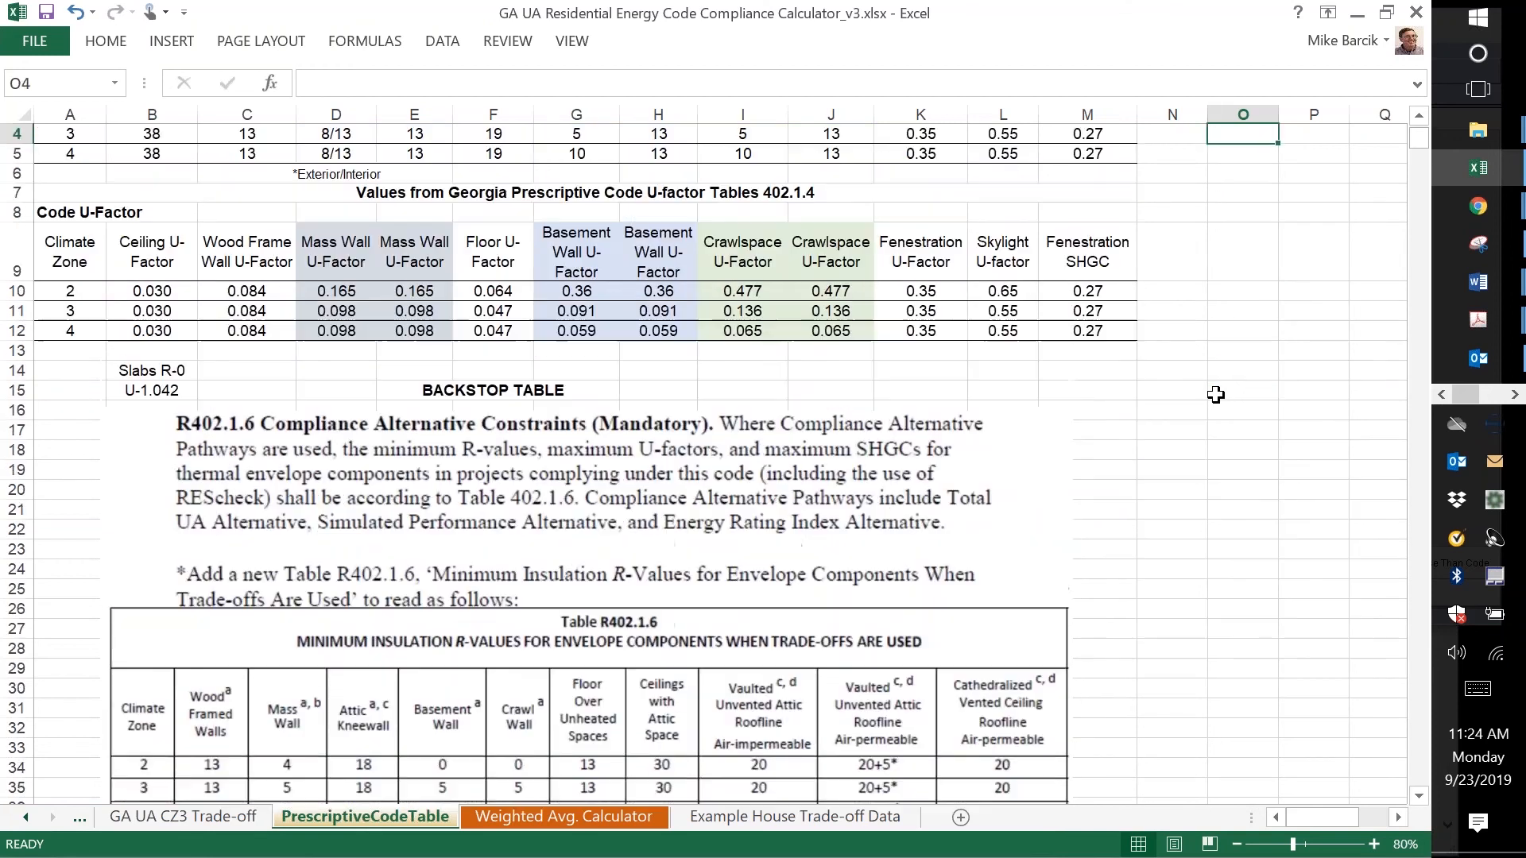
pyautogui.press('Up')
pyautogui.press('Up')
pyautogui.press('Up')
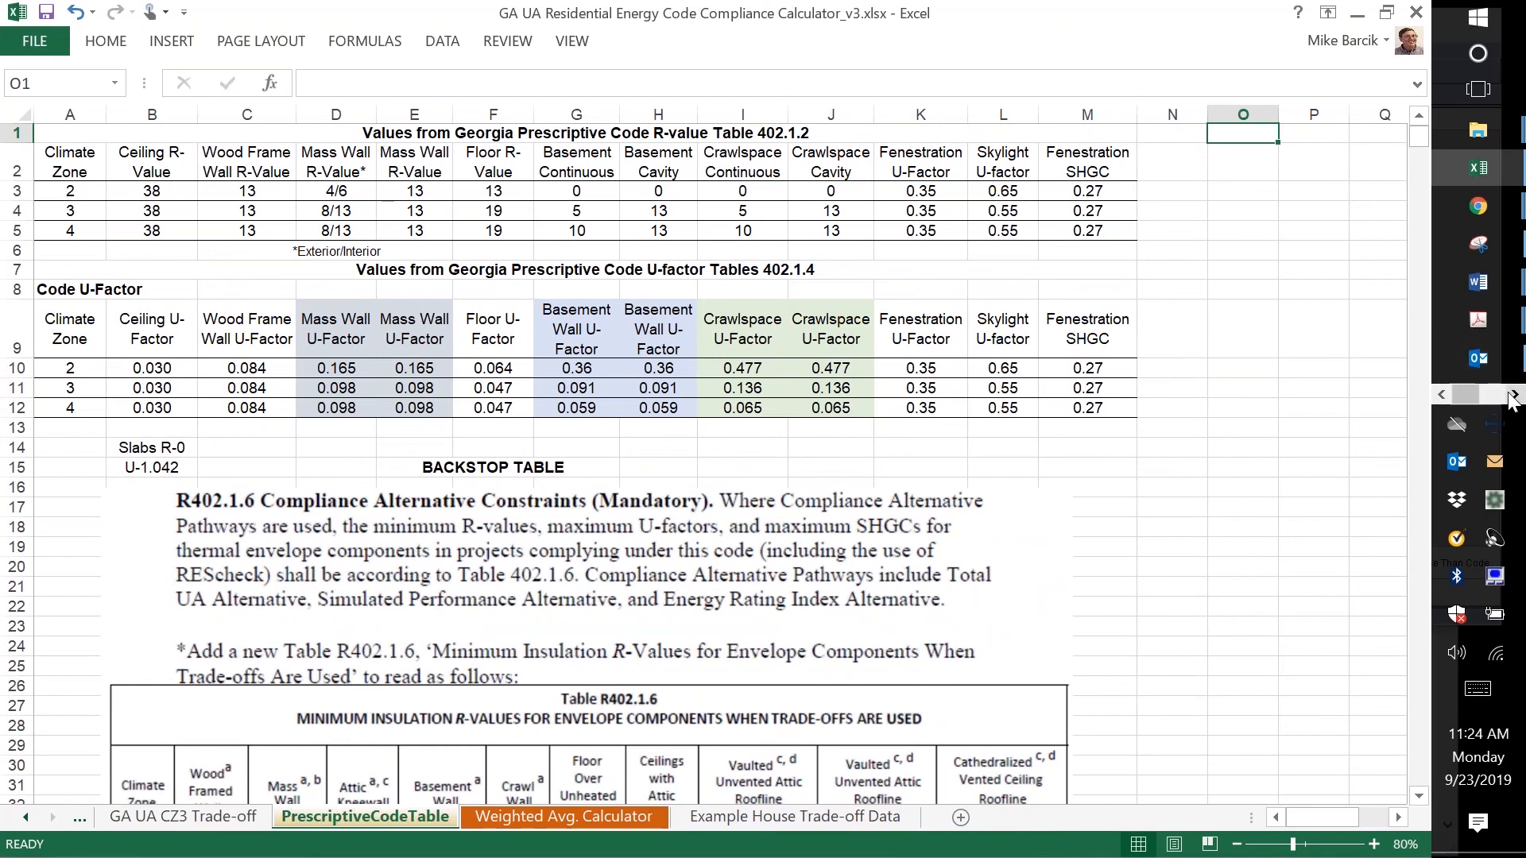
# - Enter the label "House Address:" followed by the house's address in cell A1 of the GA UA CZ3 Trade-off sheet
pyautogui.click(260, 821)
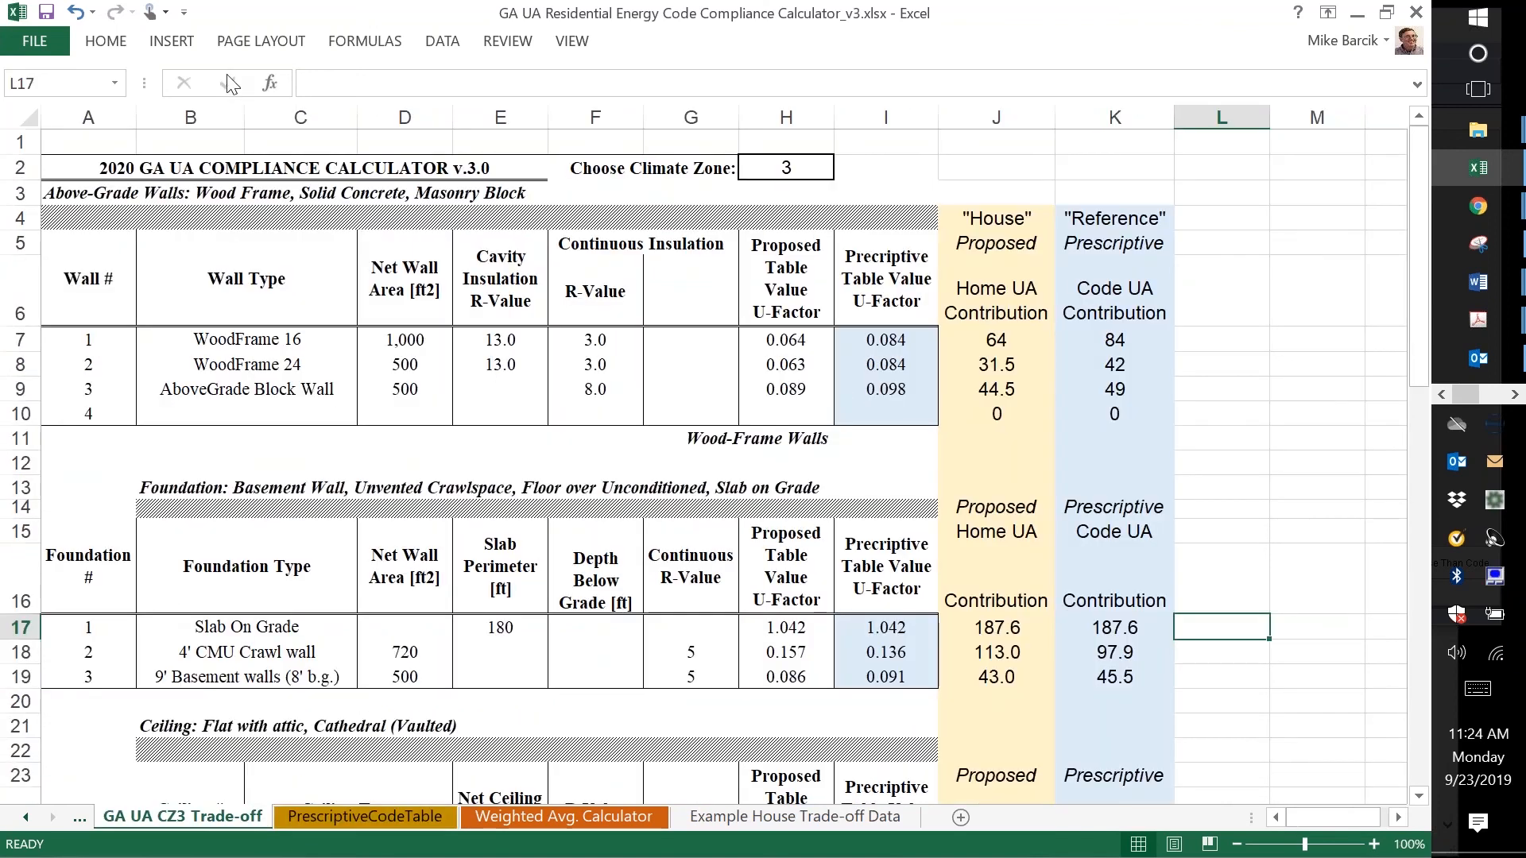
pyautogui.click(21, 142)
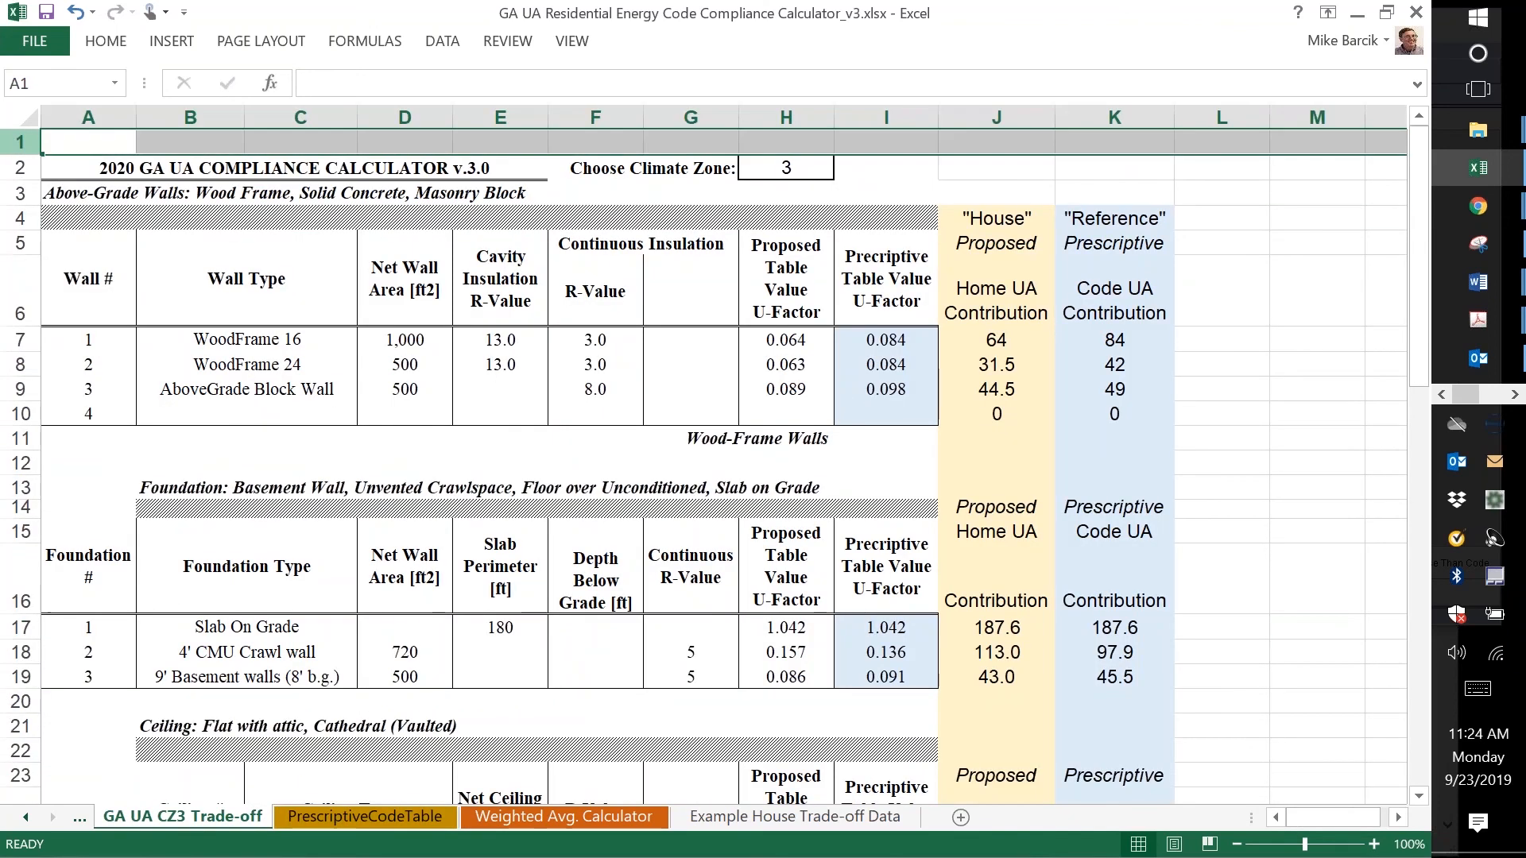
pyautogui.press('Right')
pyautogui.press('Left')
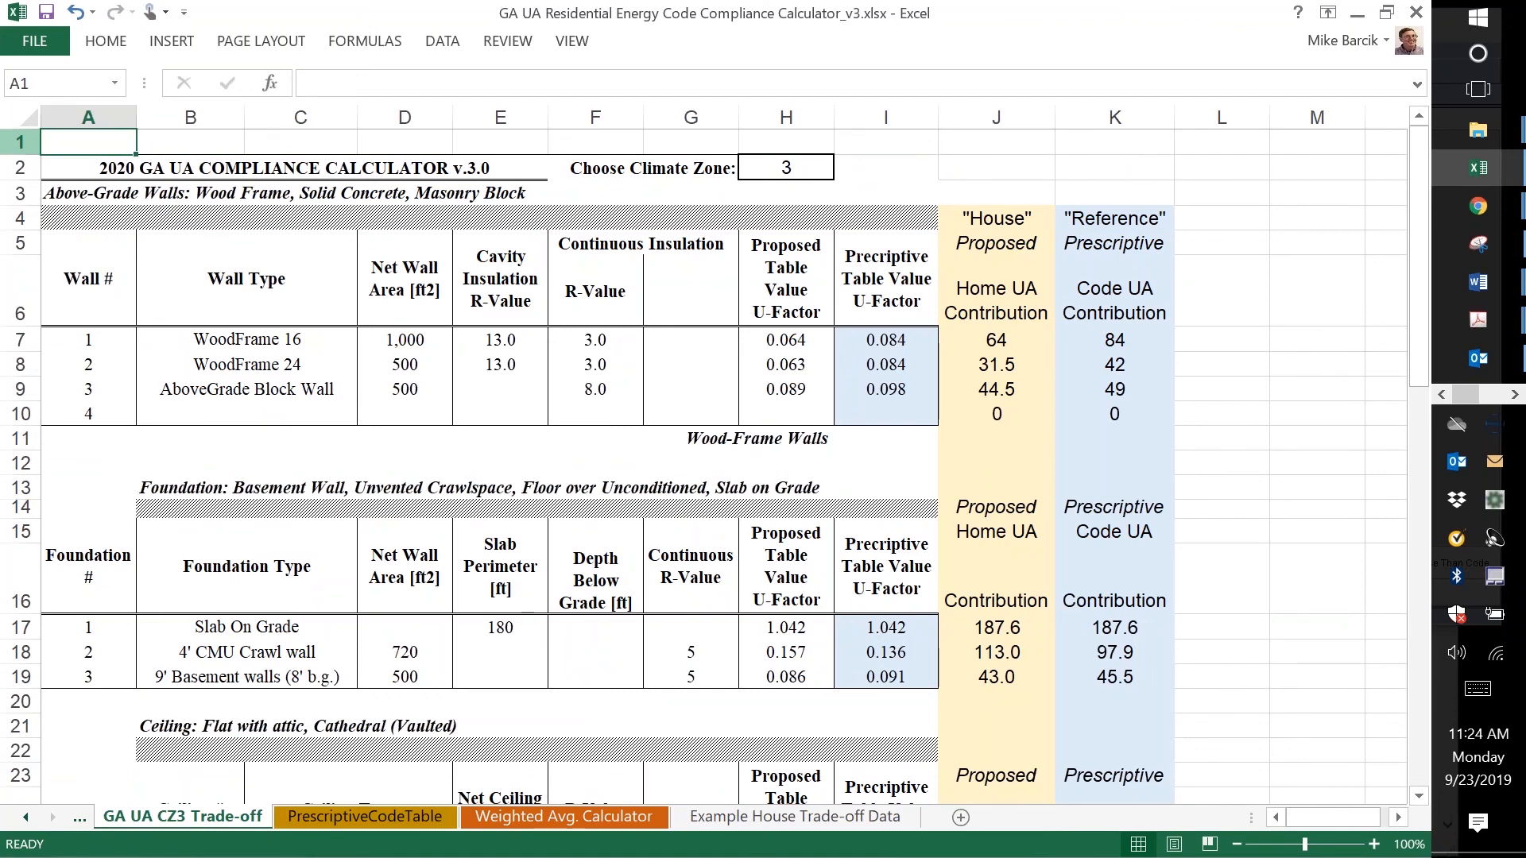
pyautogui.write('House Ad')
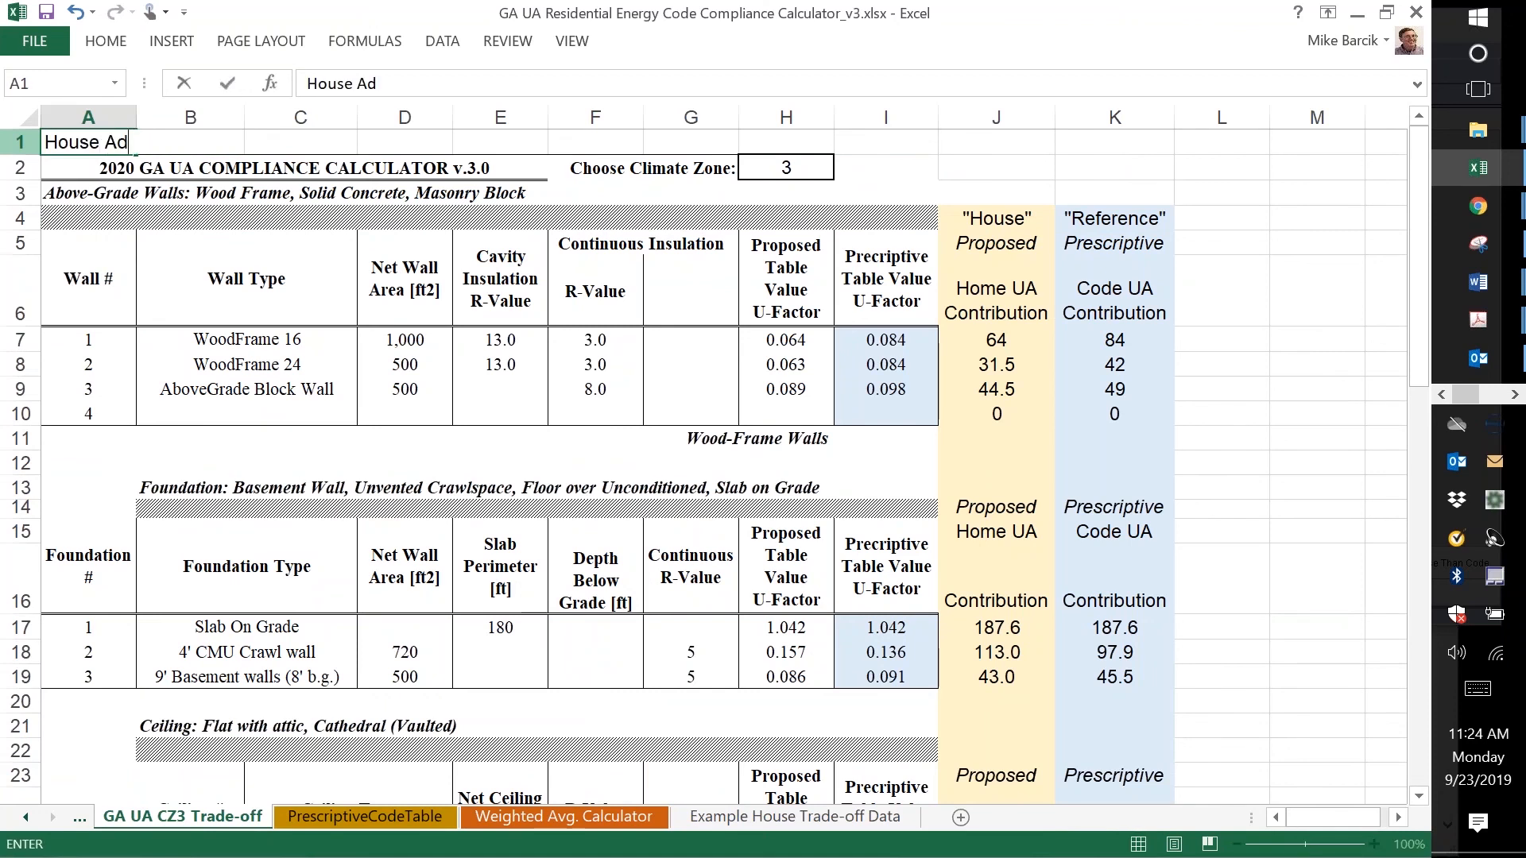
pyautogui.write('dress: 123 F')
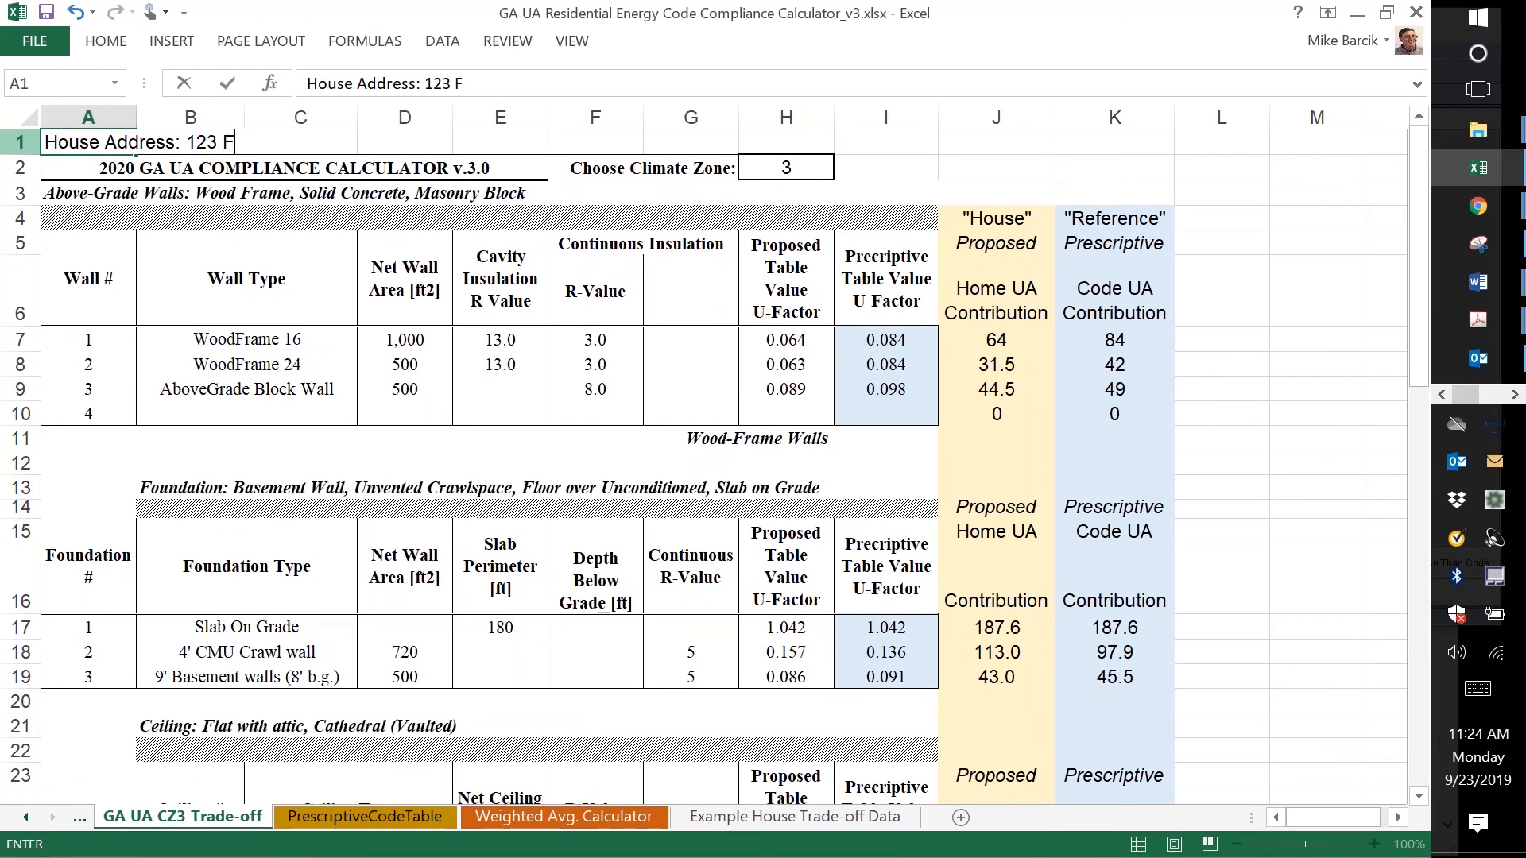
pyautogui.write('ake Street')
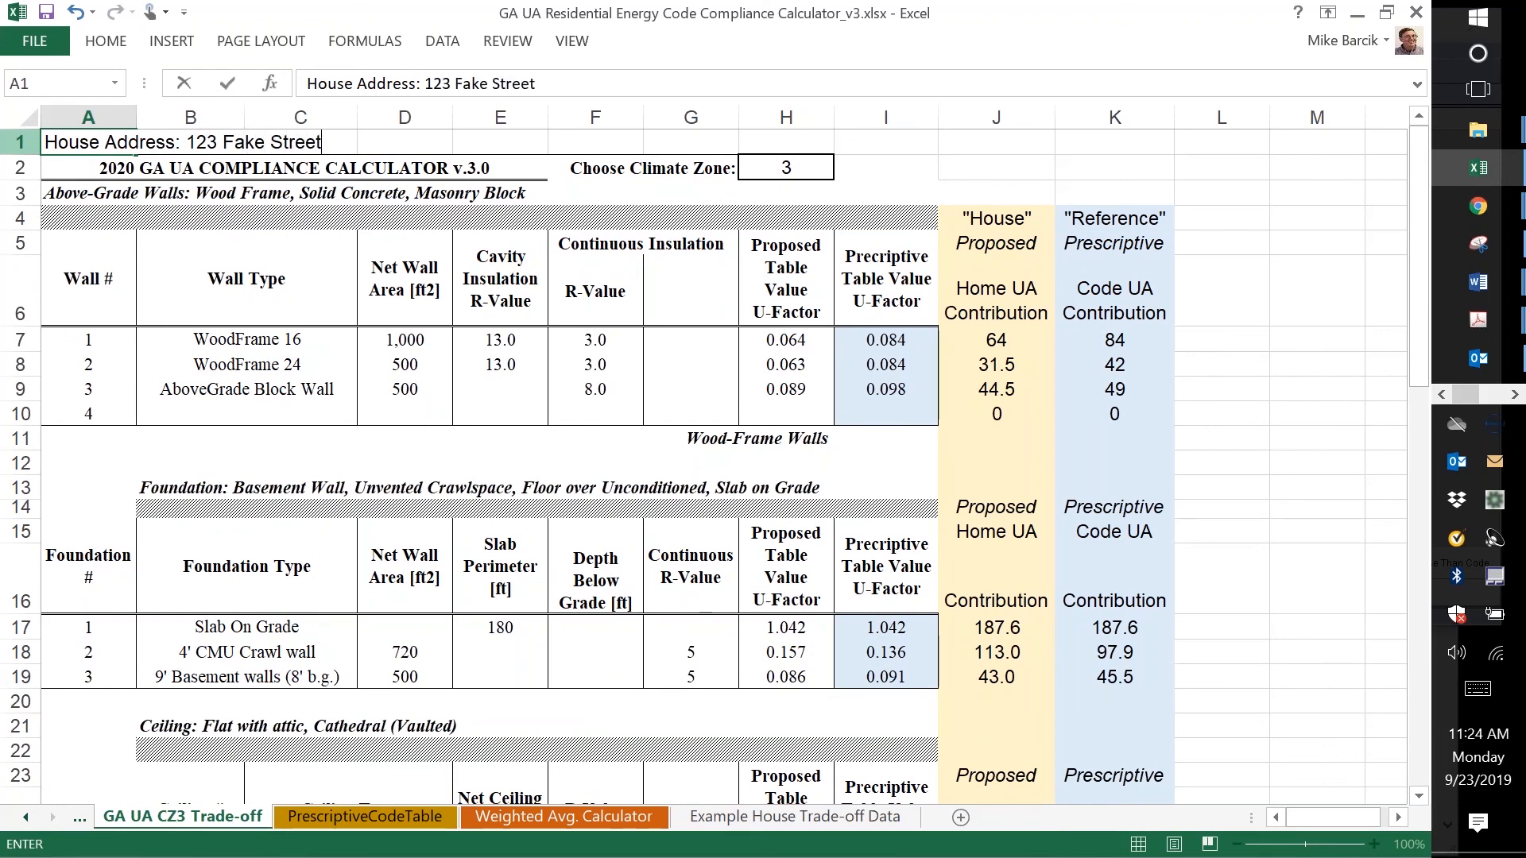
pyautogui.write(', GA')
pyautogui.click(879, 343)
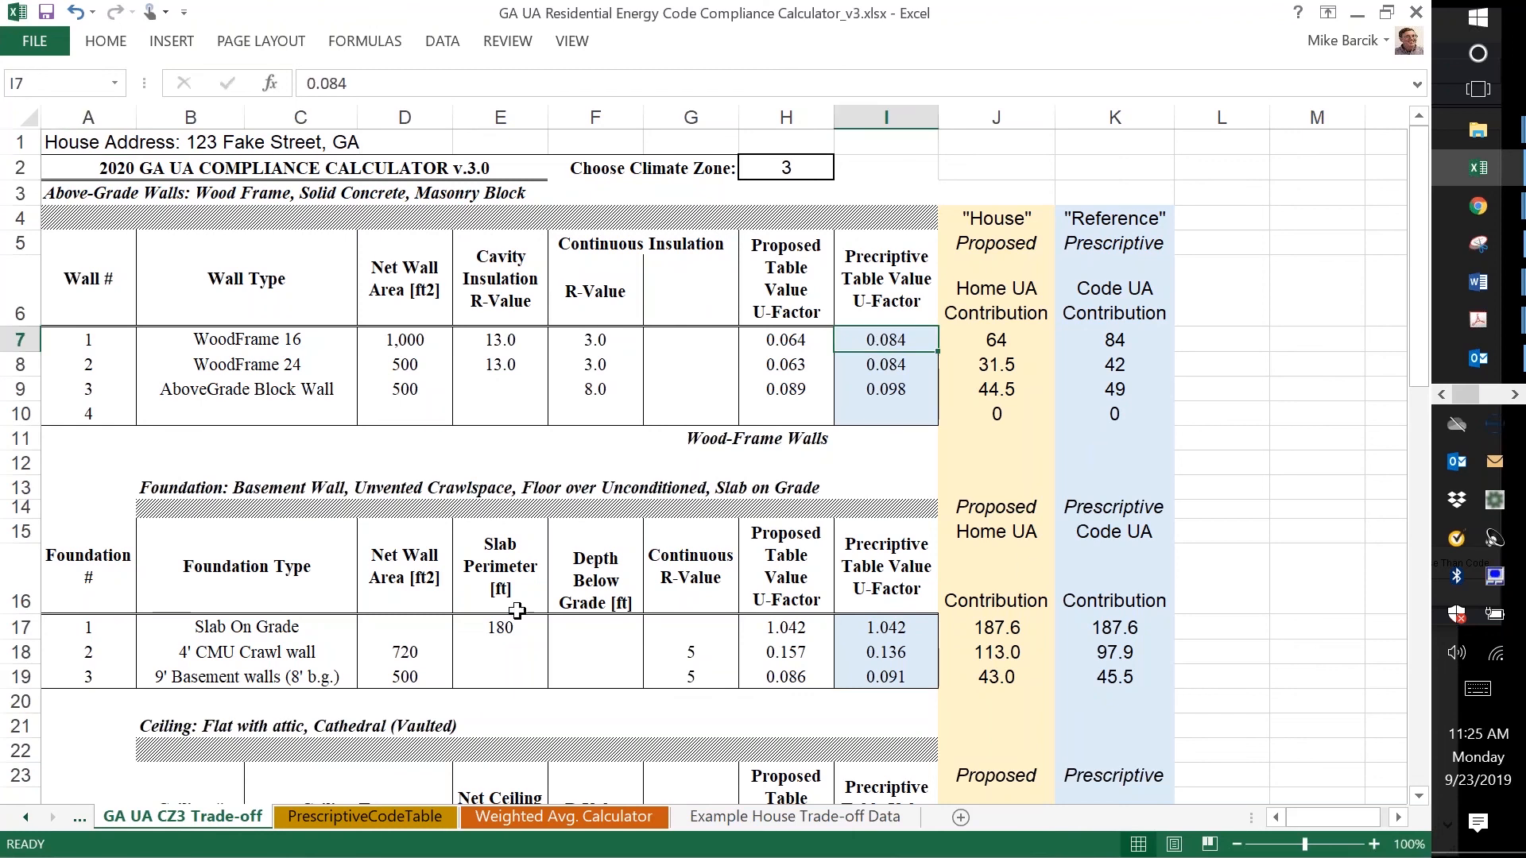
# - Inspect the slab-on-grade UA contribution formulas in J17 and K17, and view the fenestration SHGC and total UA summary
pyautogui.click(1008, 631)
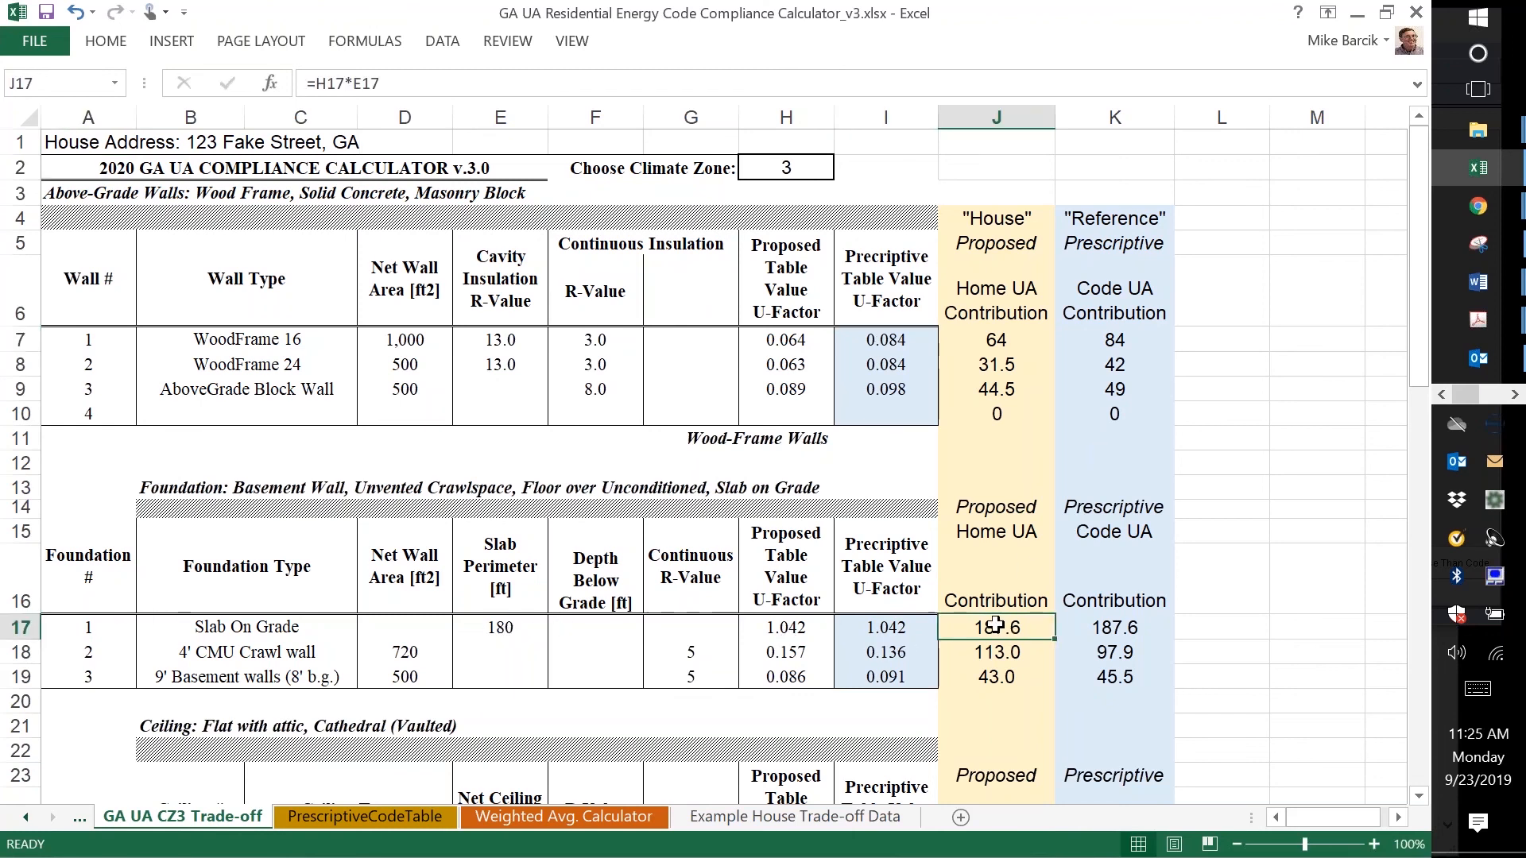
pyautogui.click(369, 85)
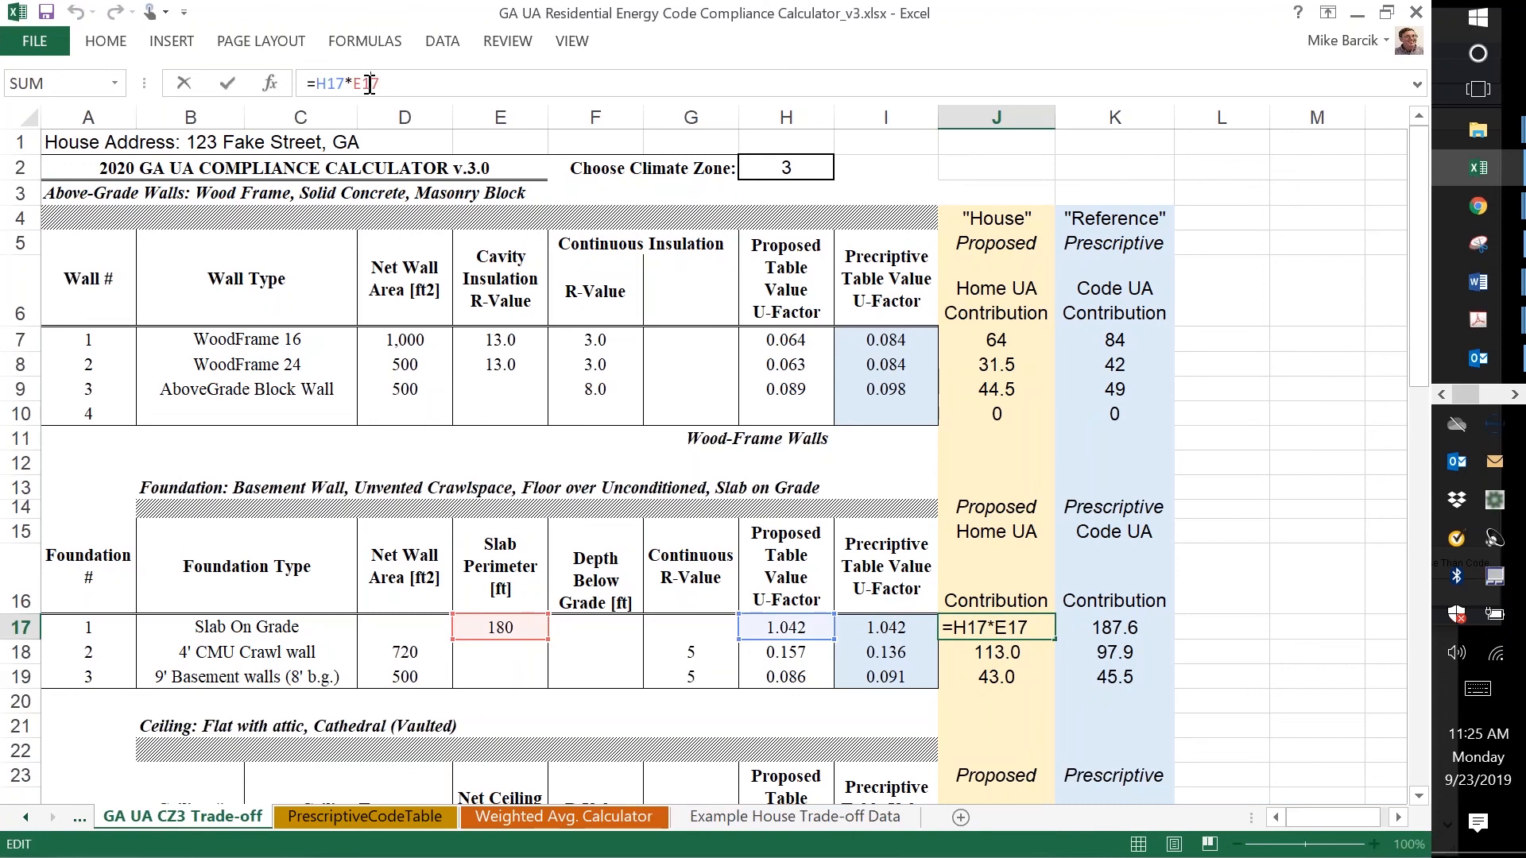
pyautogui.press('Return')
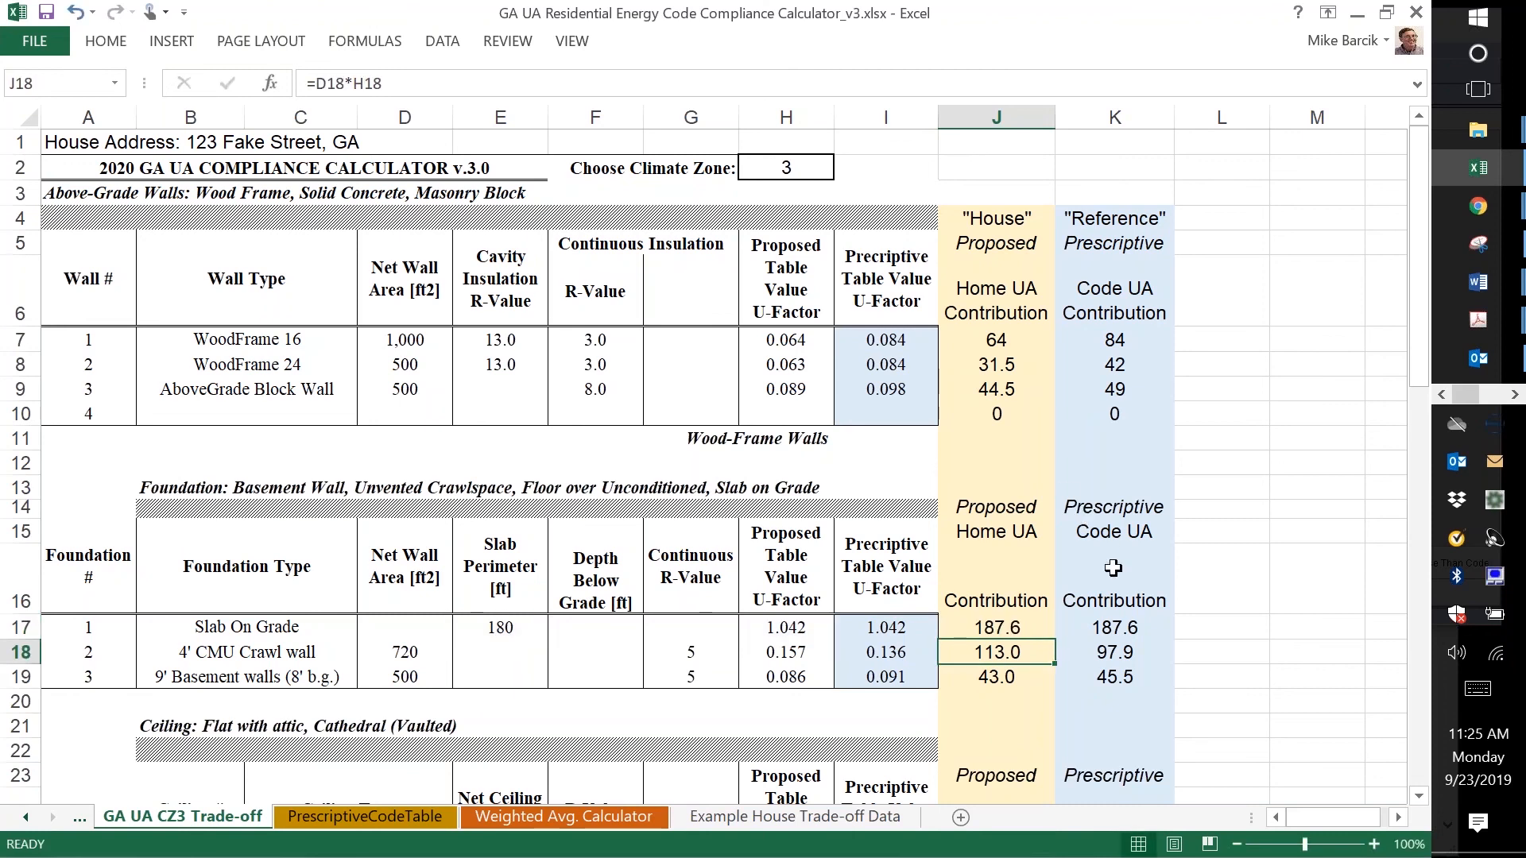
pyautogui.click(1127, 633)
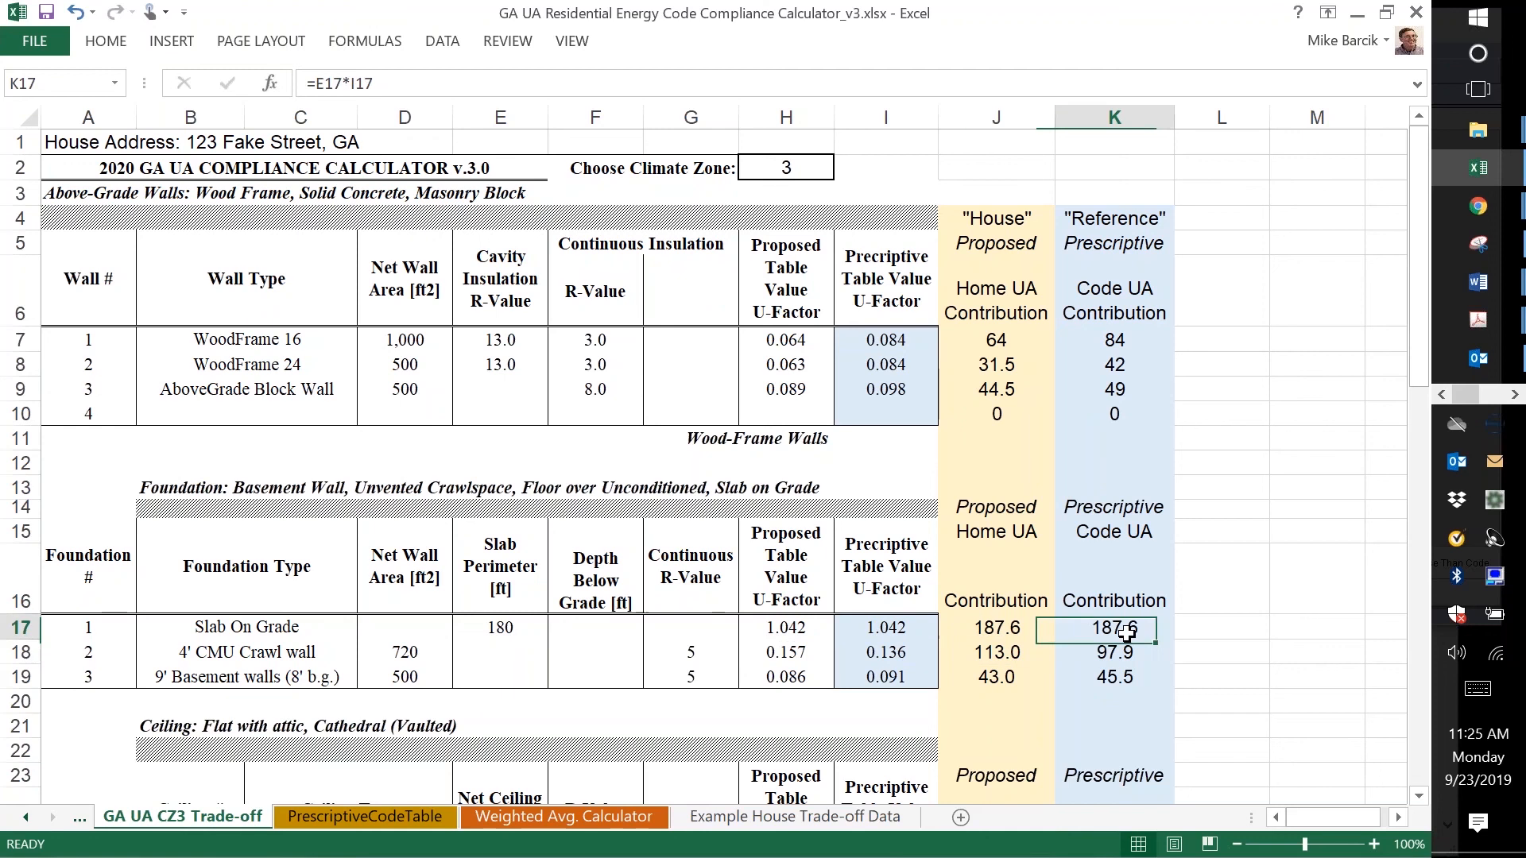
pyautogui.click(336, 83)
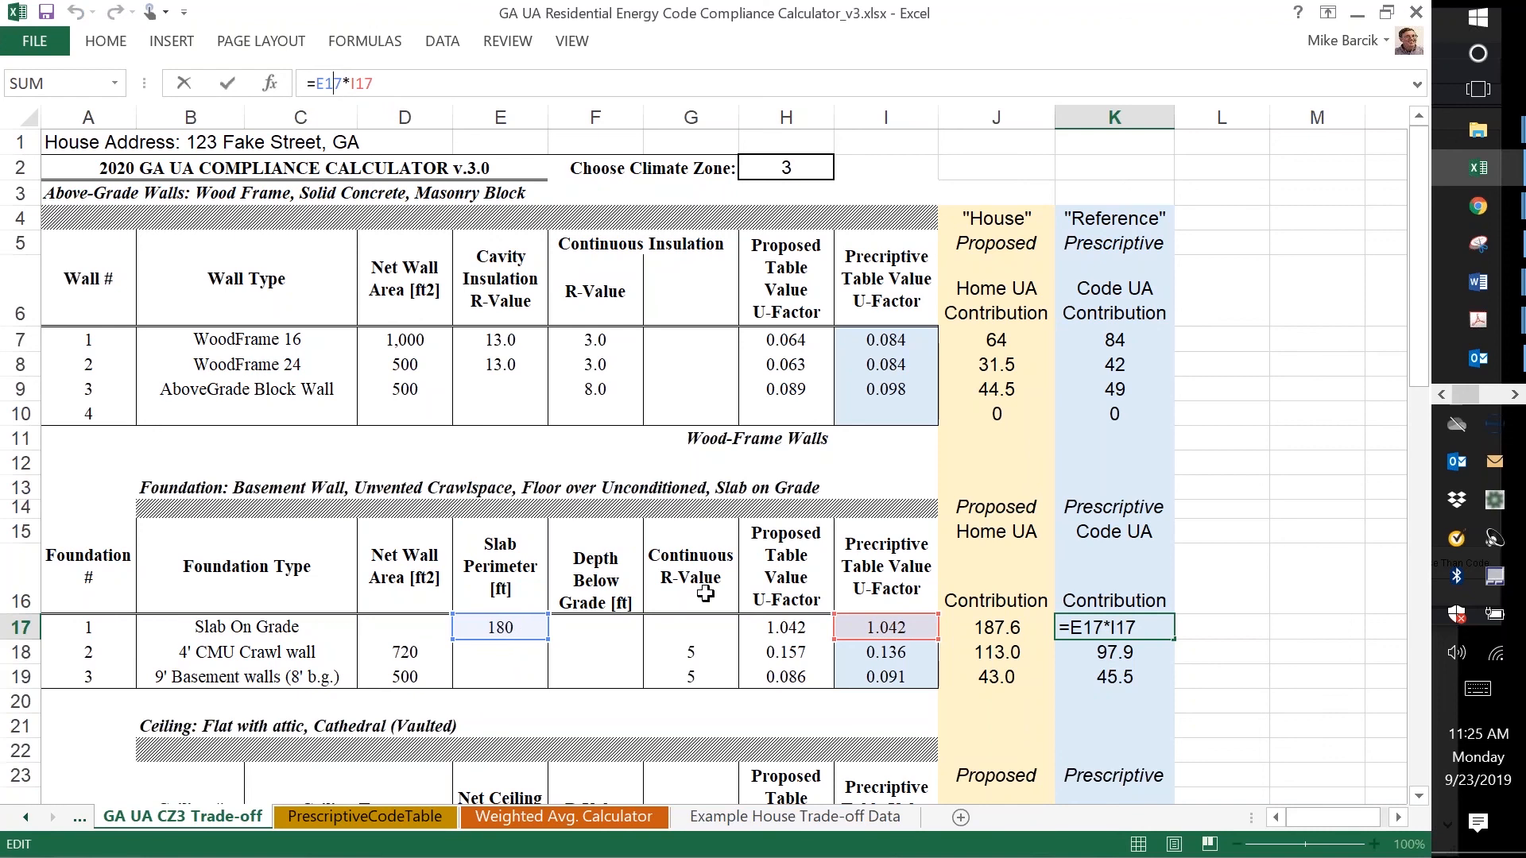
pyautogui.press('Return')
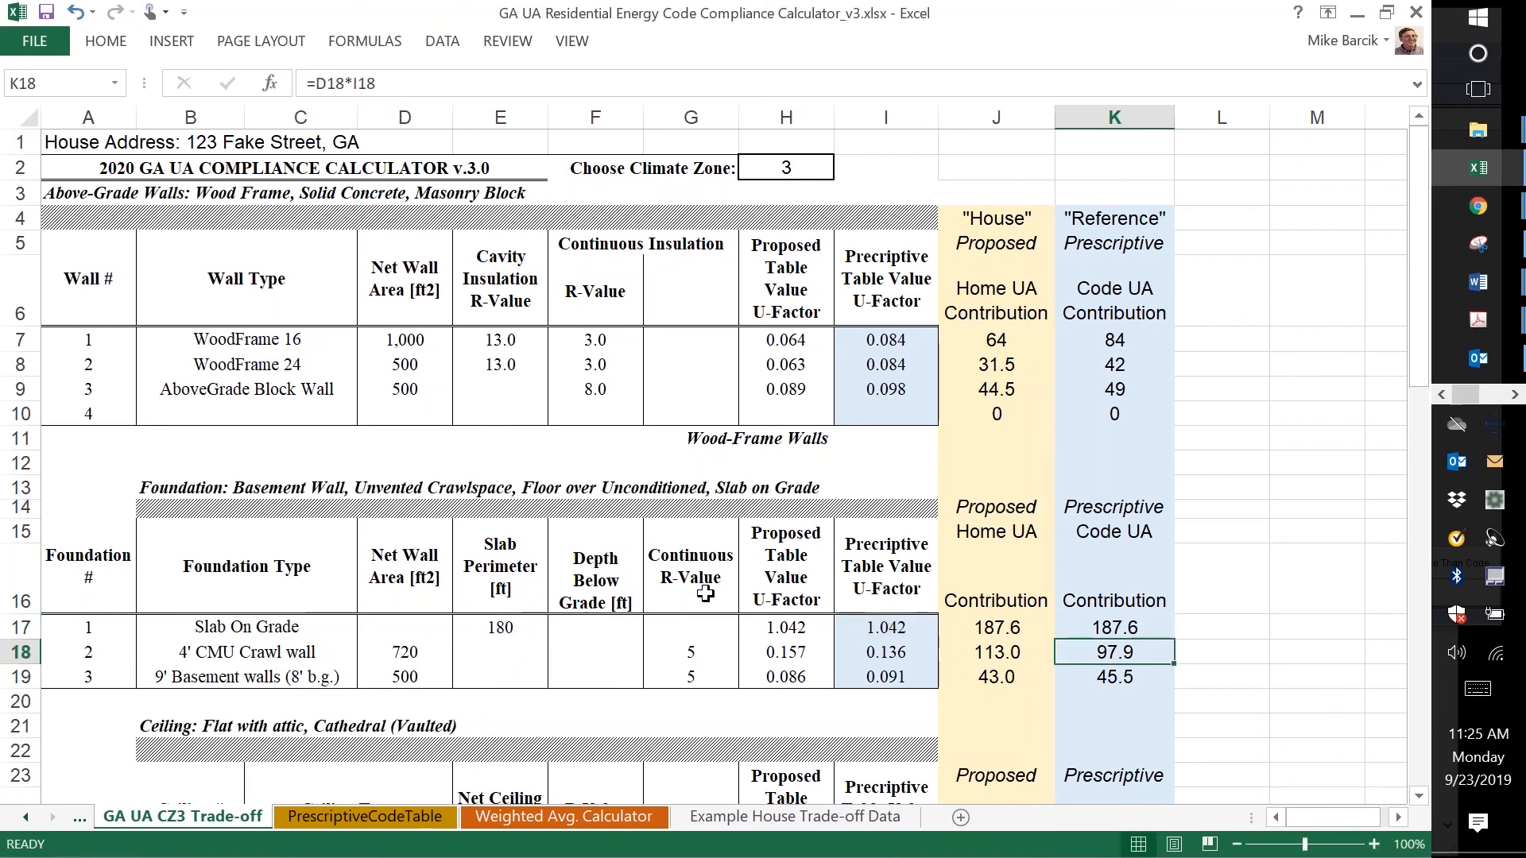
pyautogui.press('Down')
pyautogui.press('pagedown')
pyautogui.press('pagedown')
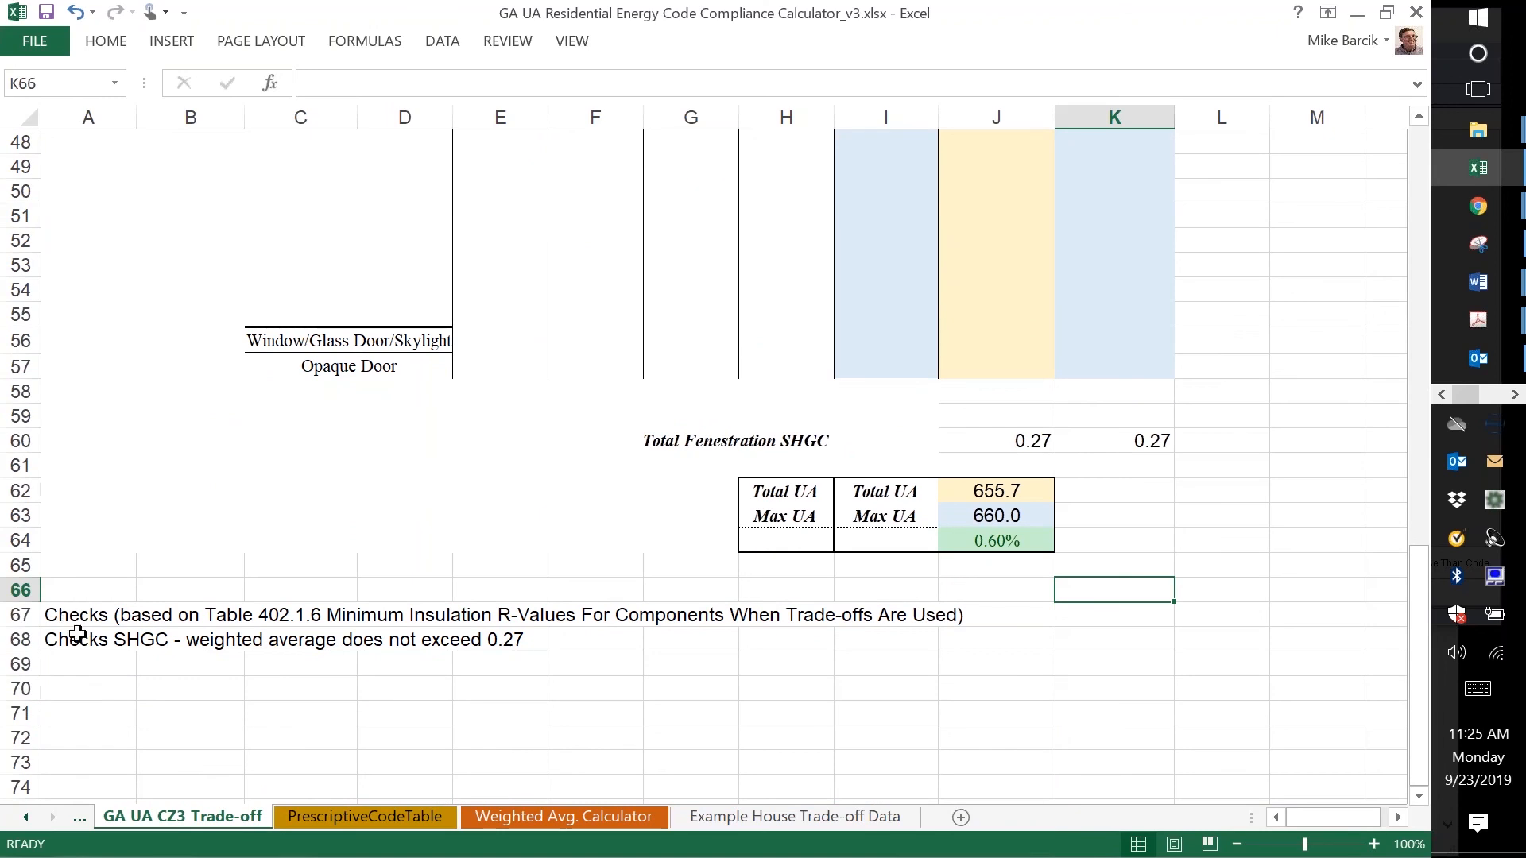
# - Switch to the GA 2020 Residential Energy Code presentation in PowerPoint and resume its slide show
pyautogui.click(1444, 394)
pyautogui.click(1514, 394)
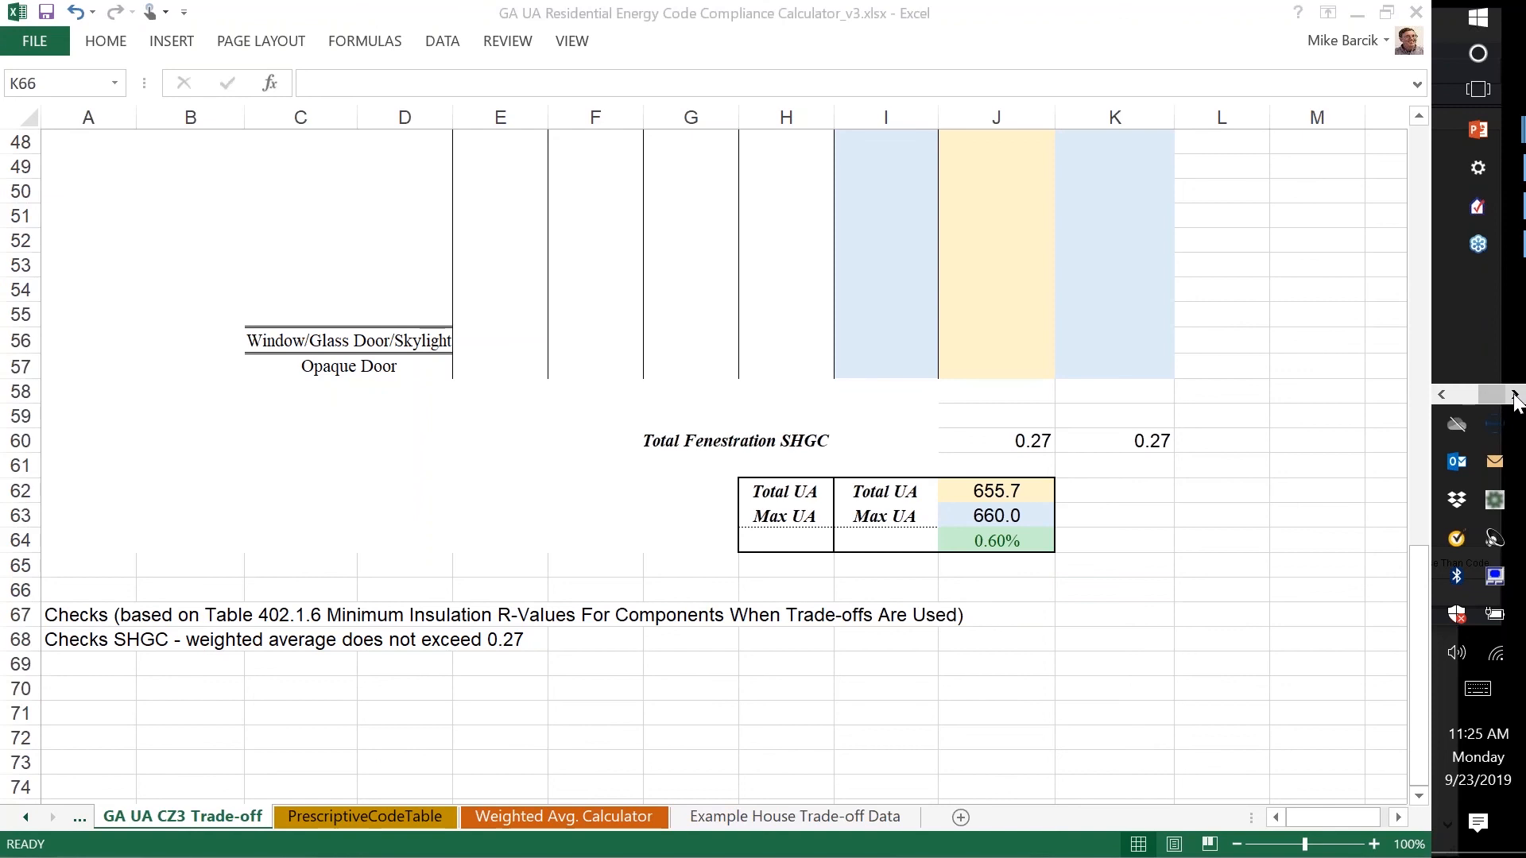
pyautogui.moveTo(1480, 130)
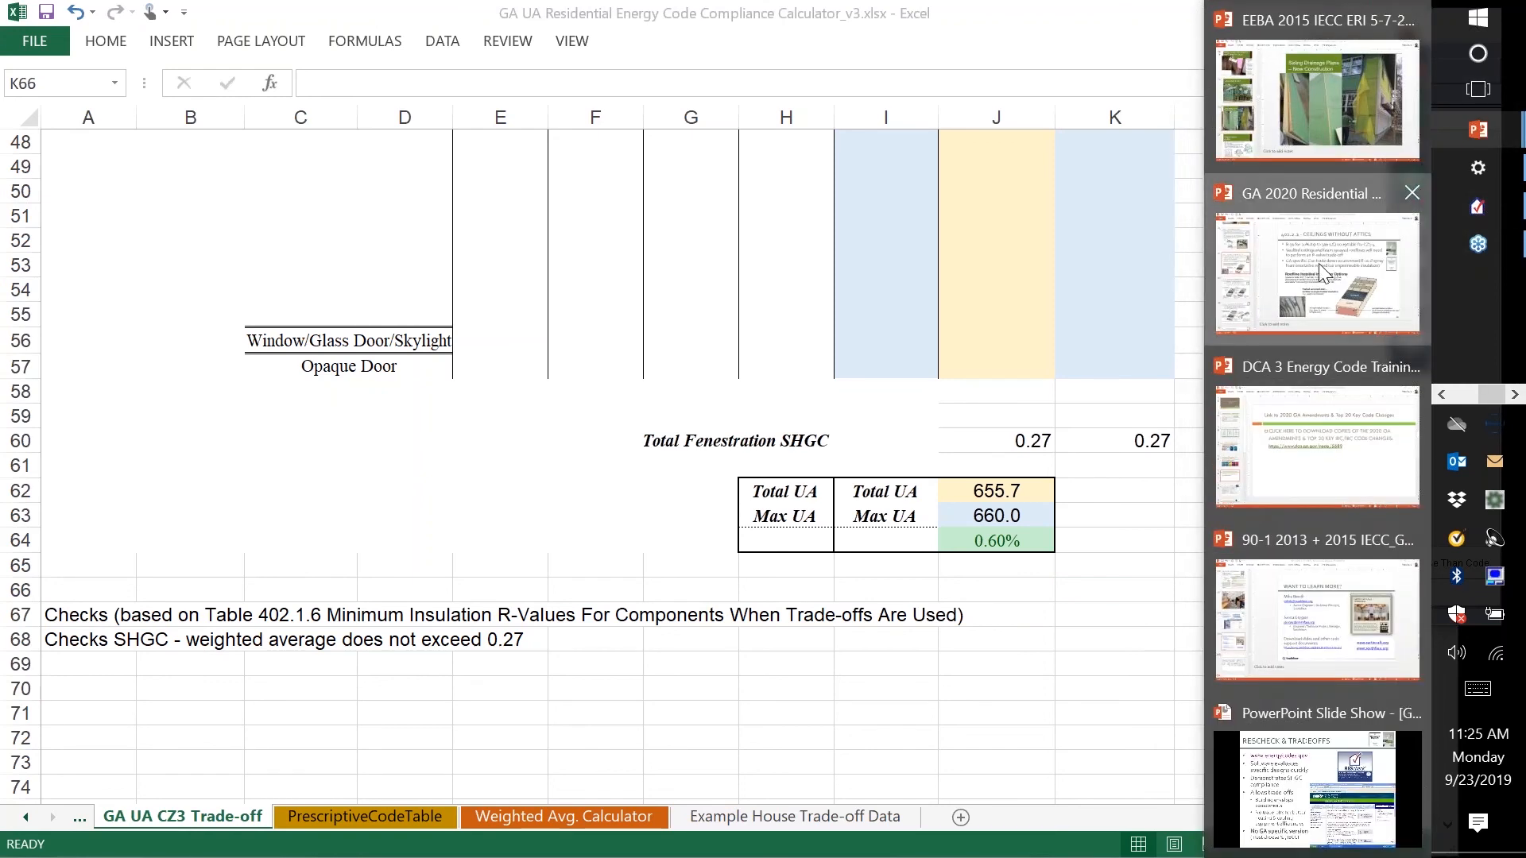
pyautogui.click(1318, 264)
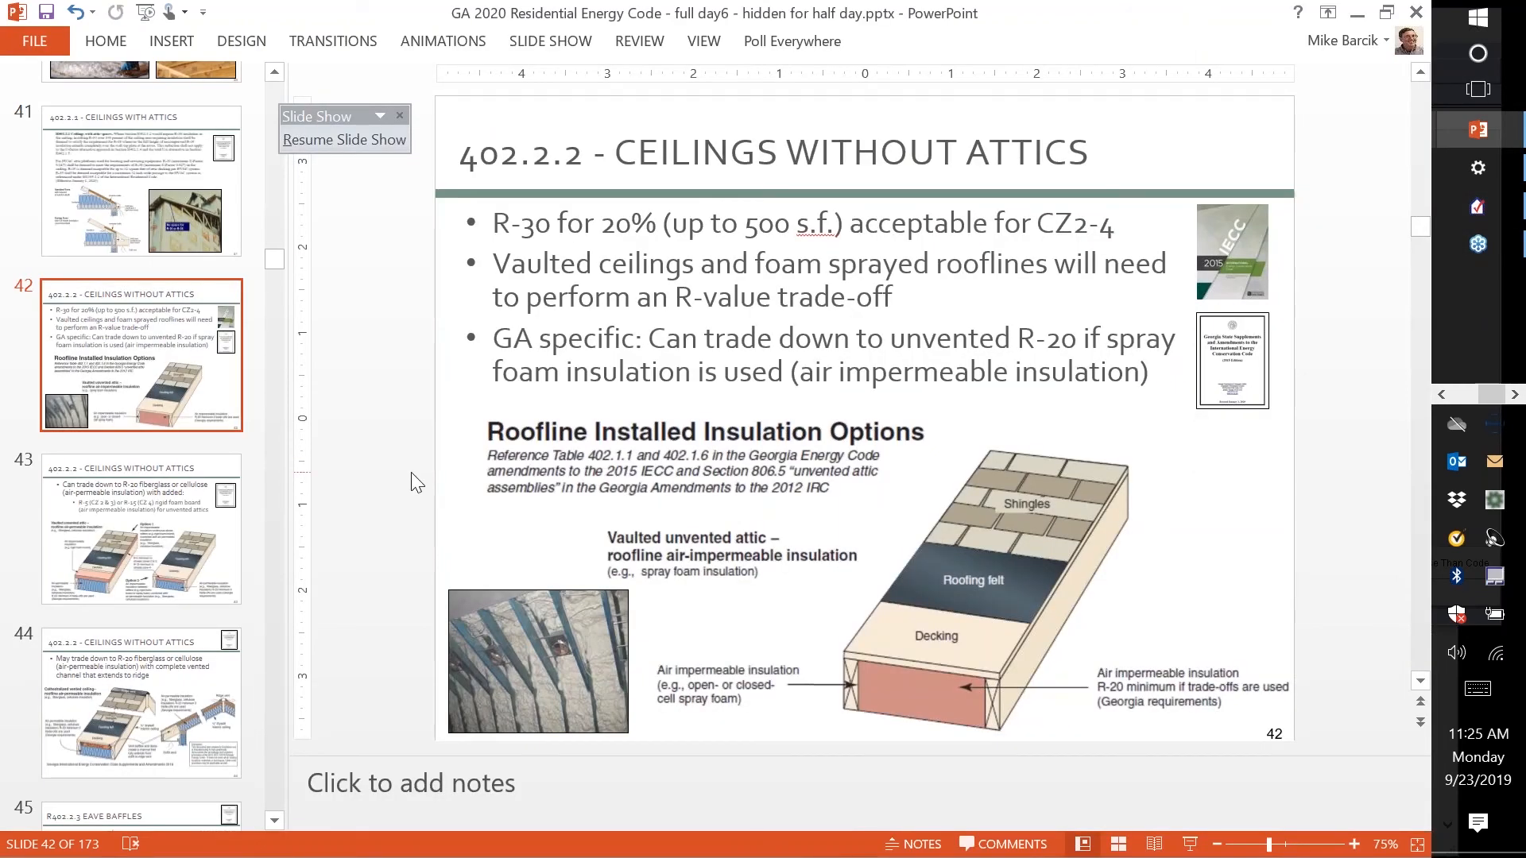
pyautogui.click(344, 140)
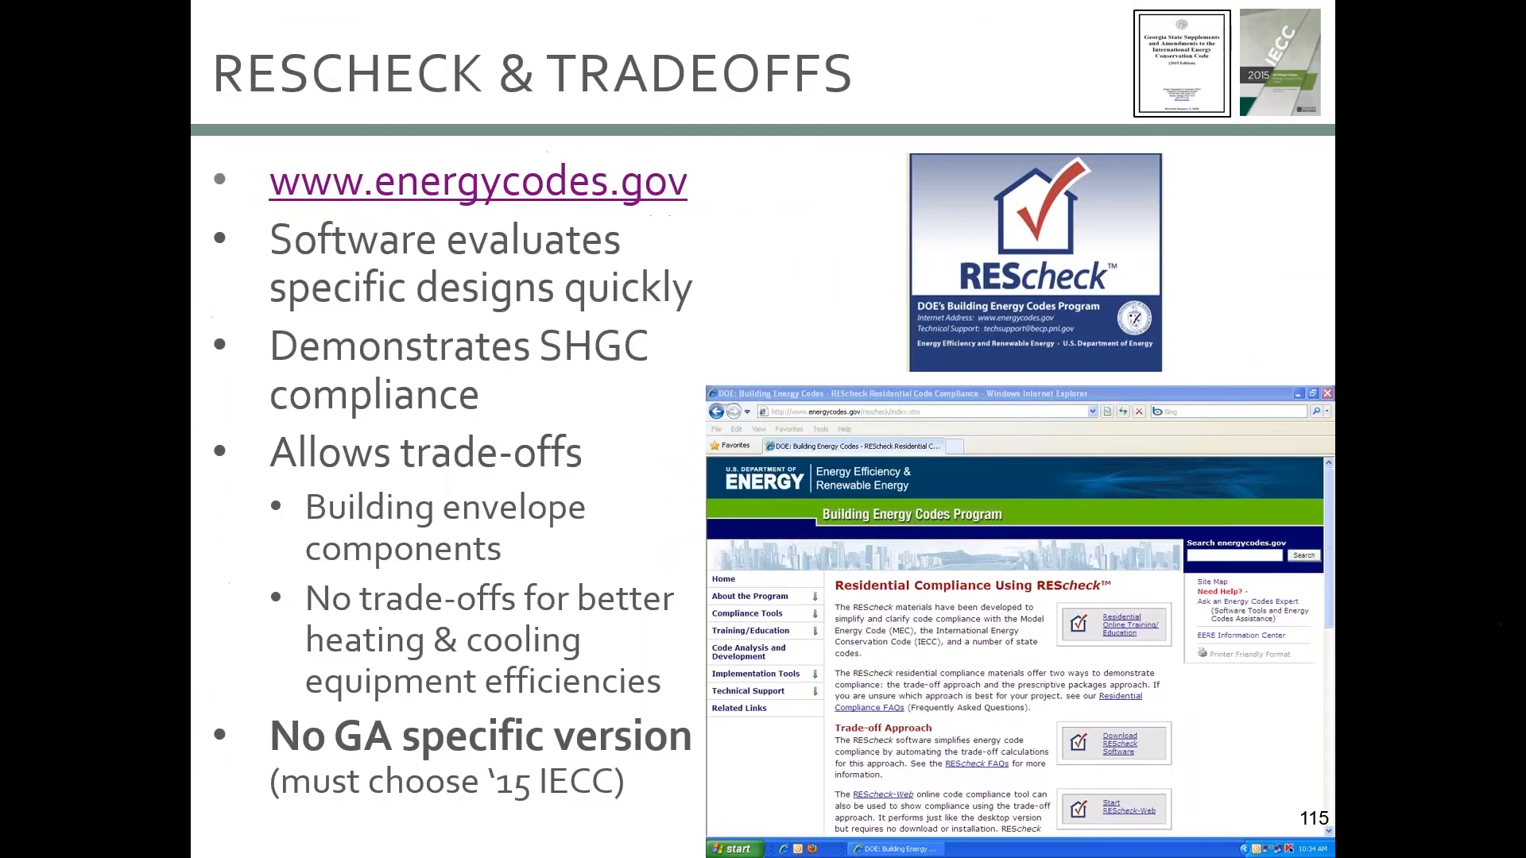